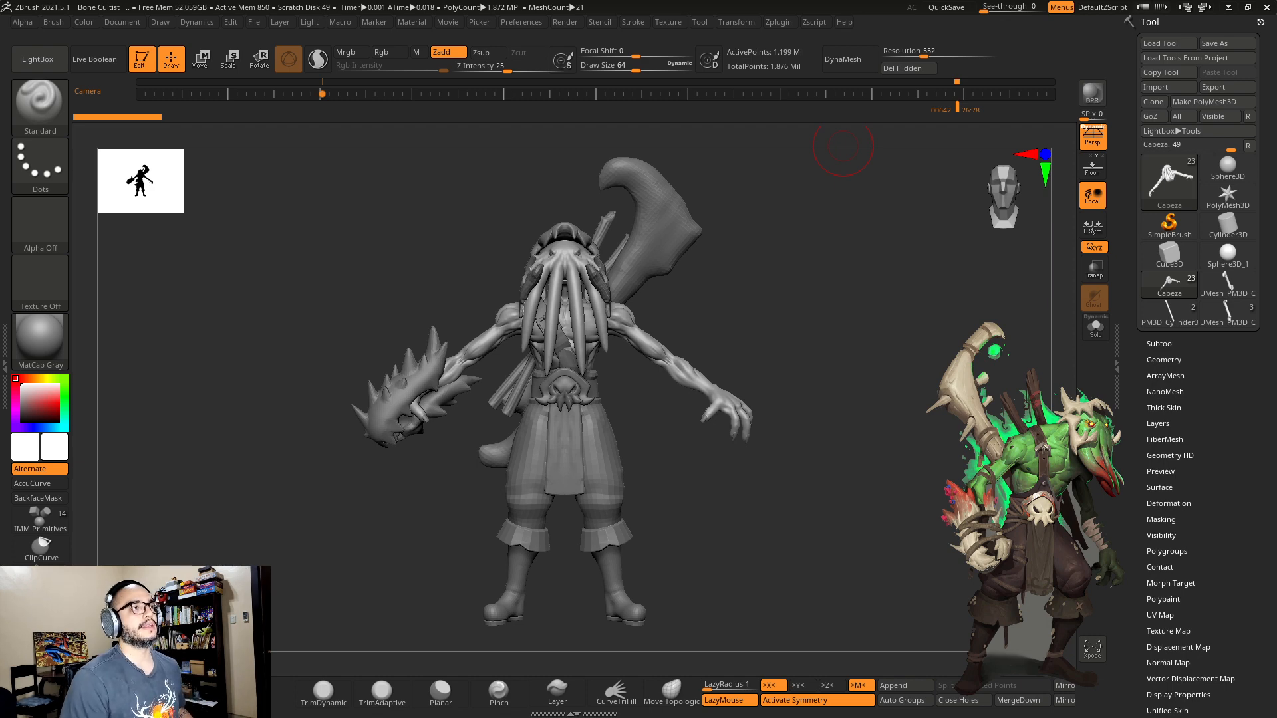
{"action": "left_click_drag", "start_coordinate": [841, 325], "coordinate": [940, 363]}
{"action": "mouse_move", "coordinate": [784, 264]}
{"action": "left_mouse_down", "text": "alt"}
{"action": "mouse_move", "coordinate": [813, 306]}
{"action": "mouse_move", "coordinate": [839, 294]}
{"action": "mouse_move", "coordinate": [690, 283]}
{"action": "left_mouse_up", "text": "alt"}
{"action": "key", "text": "s"}
{"action": "left_click", "coordinate": [861, 289]}
{"action": "key", "text": "s"}
{"action": "key", "text": "s"}
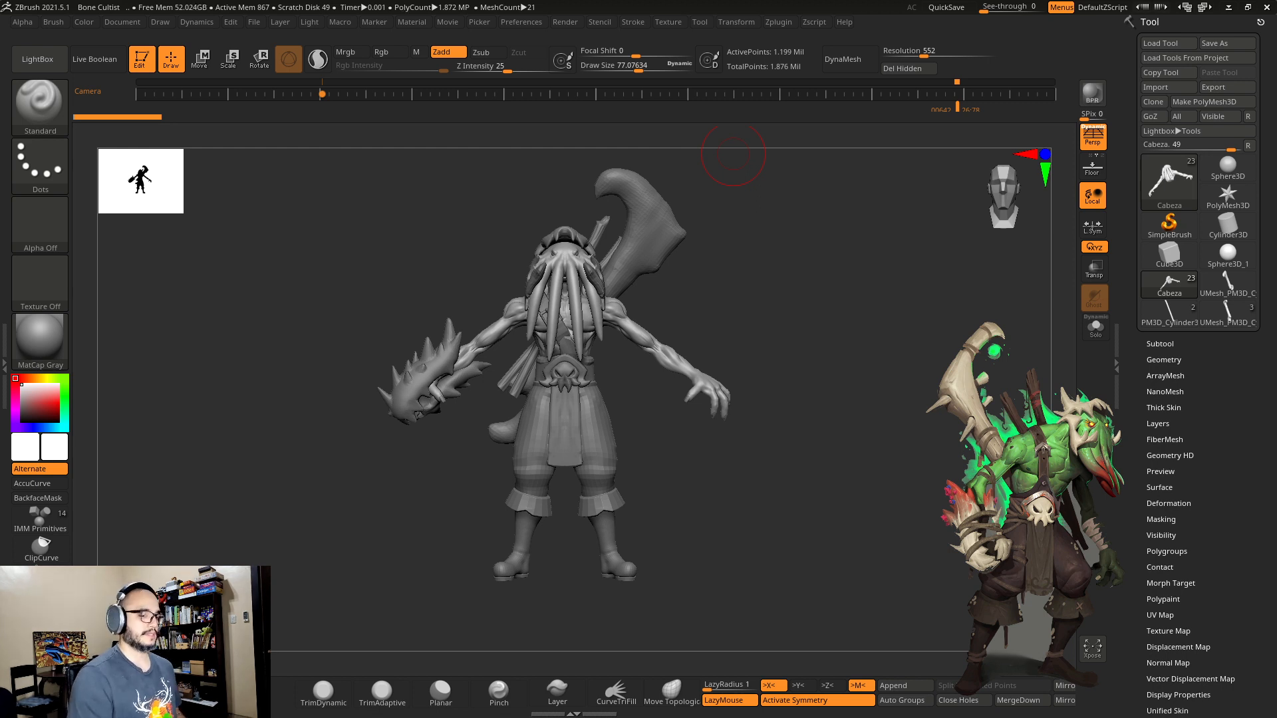
Step: Isolate the body subtool with the head, torso and arms using Solo, and reduce the brush's draw size
{"action": "left_click", "coordinate": [1095, 327]}
{"action": "left_click_drag", "start_coordinate": [815, 448], "coordinate": [831, 419]}
{"action": "left_click", "coordinate": [612, 318], "text": "ctrl+shift"}
{"action": "key", "text": "s"}
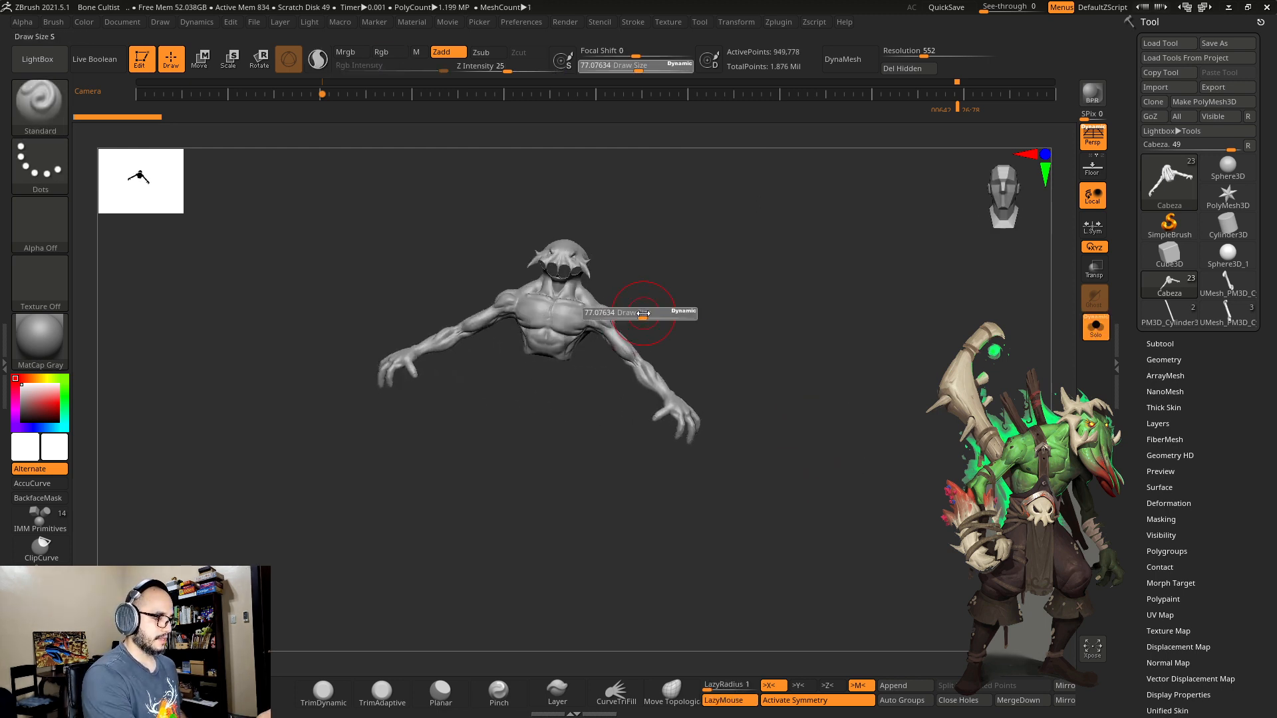
{"action": "left_click_drag", "start_coordinate": [642, 314], "coordinate": [638, 314]}
{"action": "left_click_drag", "start_coordinate": [665, 326], "coordinate": [718, 290]}
{"action": "mouse_move", "coordinate": [718, 290]}
{"action": "left_mouse_down", "text": "alt"}
{"action": "mouse_move", "coordinate": [732, 359]}
{"action": "mouse_move", "coordinate": [767, 351]}
{"action": "left_mouse_up", "text": "alt"}
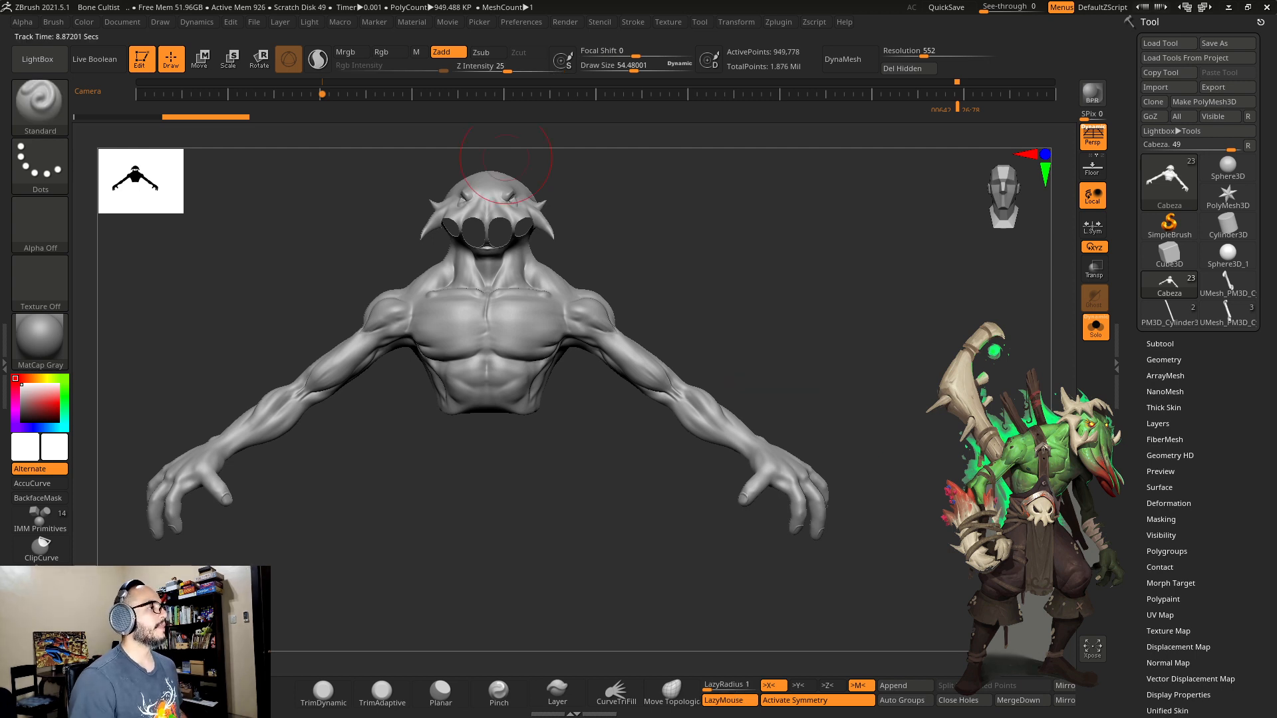
{"action": "left_click_drag", "start_coordinate": [869, 270], "coordinate": [926, 308], "text": "alt"}
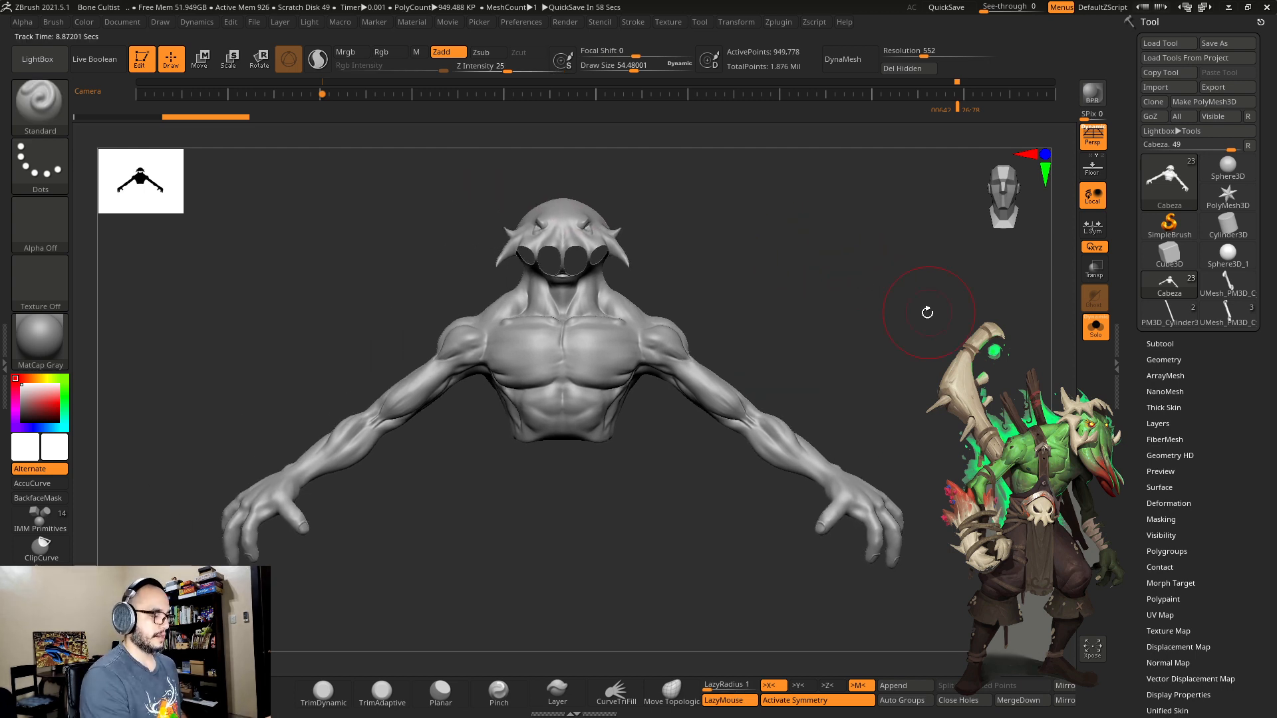
Step: Try to reshape the armpit area beside the chest with the Move brush
{"action": "key", "text": "b"}
{"action": "key", "text": "m"}
{"action": "key", "text": "v"}
{"action": "left_click_drag", "start_coordinate": [636, 390], "coordinate": [645, 408], "text": "ctrl"}
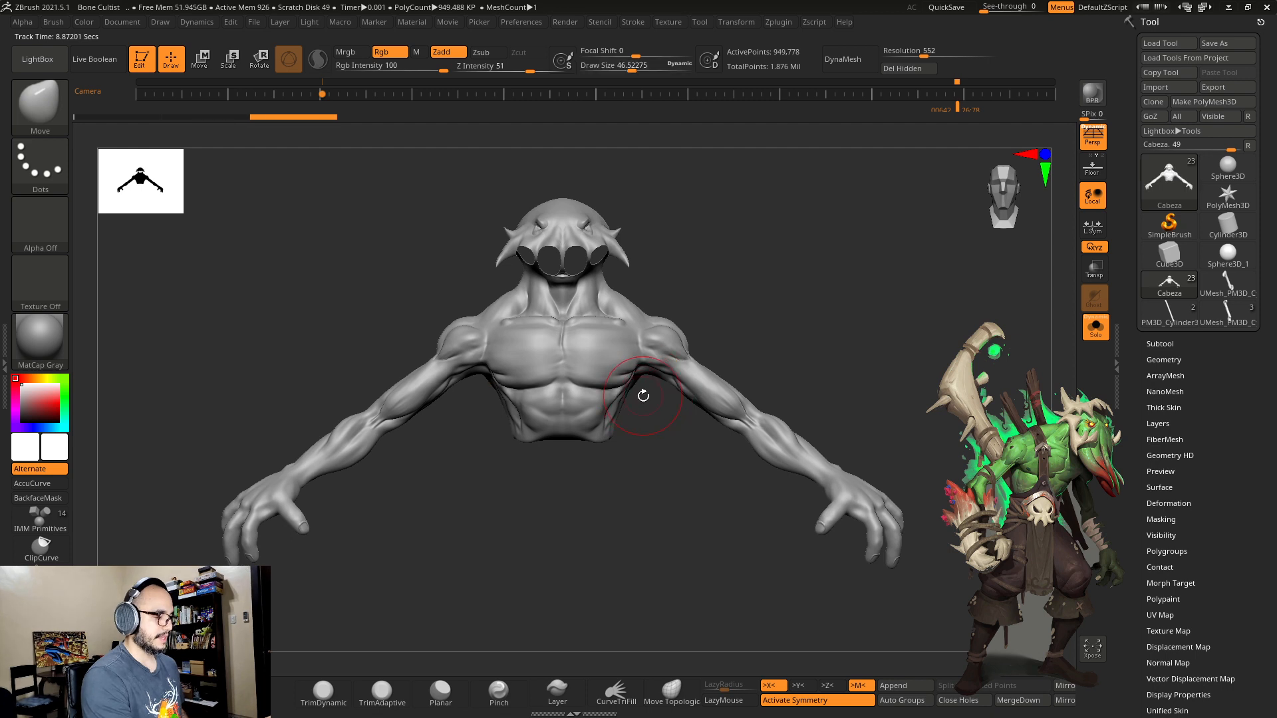
{"action": "key", "text": "ctrl+z"}
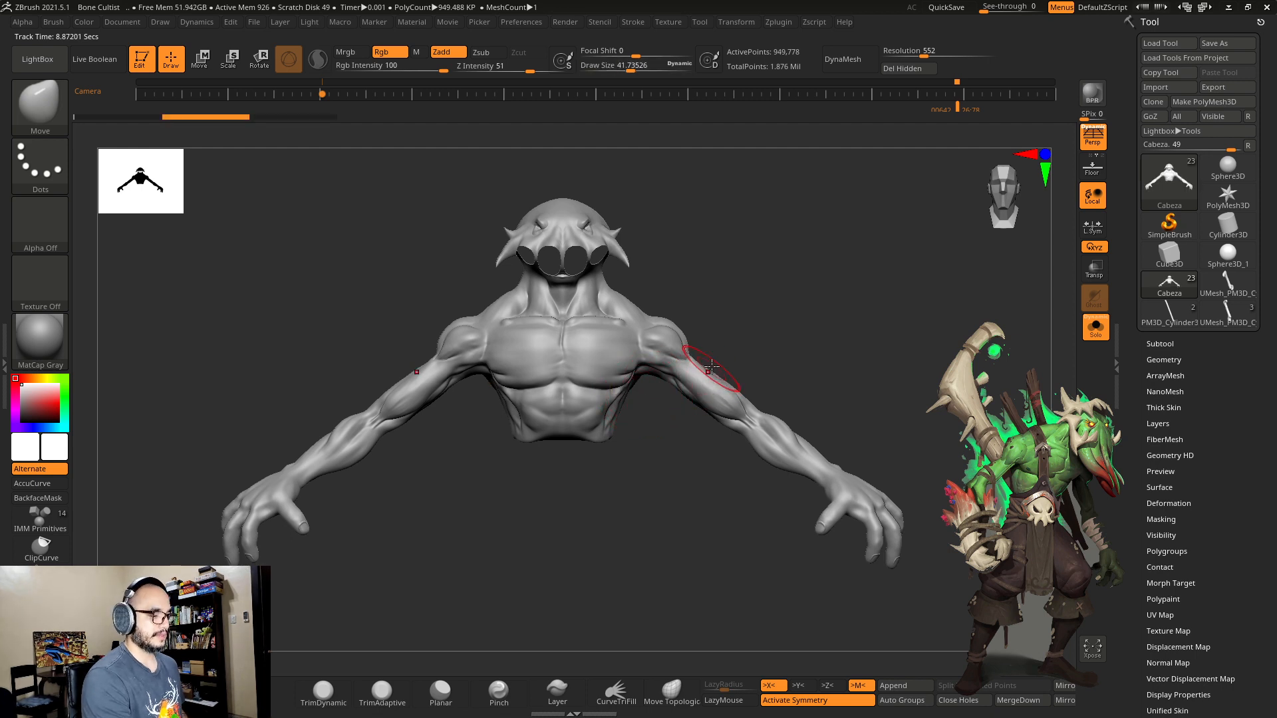
{"action": "key", "text": "bracketright"}
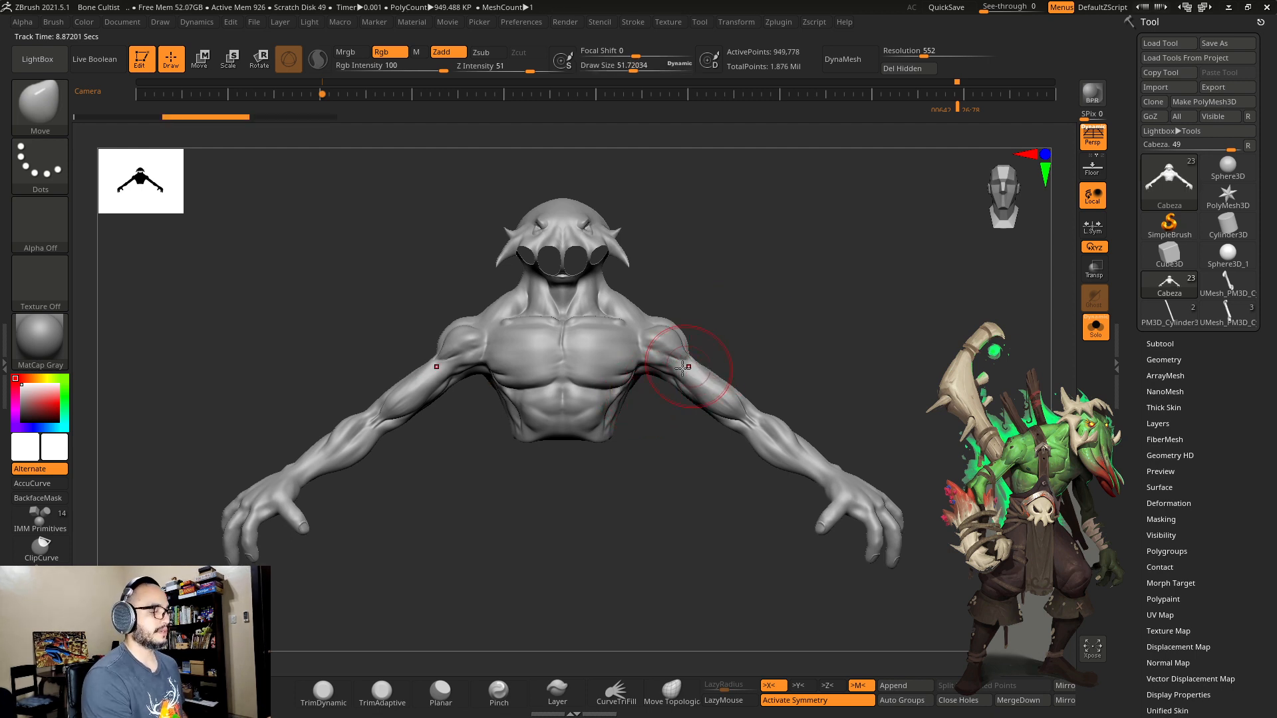
Step: Build up the transition between the pectorals and front deltoids with ClayBuildup at a draw size of about 31, smoothing the strokes
{"action": "key", "text": "b"}
{"action": "key", "text": "c"}
{"action": "key", "text": "b"}
{"action": "left_click_drag", "start_coordinate": [721, 264], "coordinate": [726, 335]}
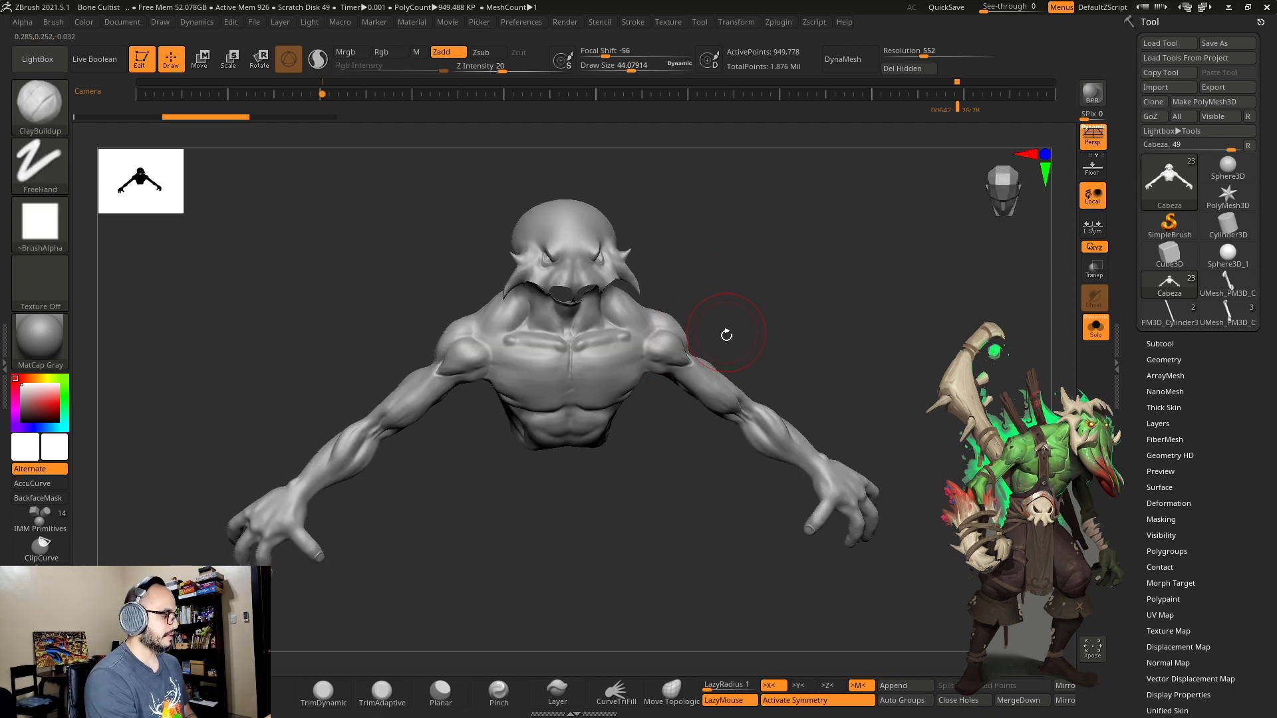
{"action": "key", "text": "bracketleft"}
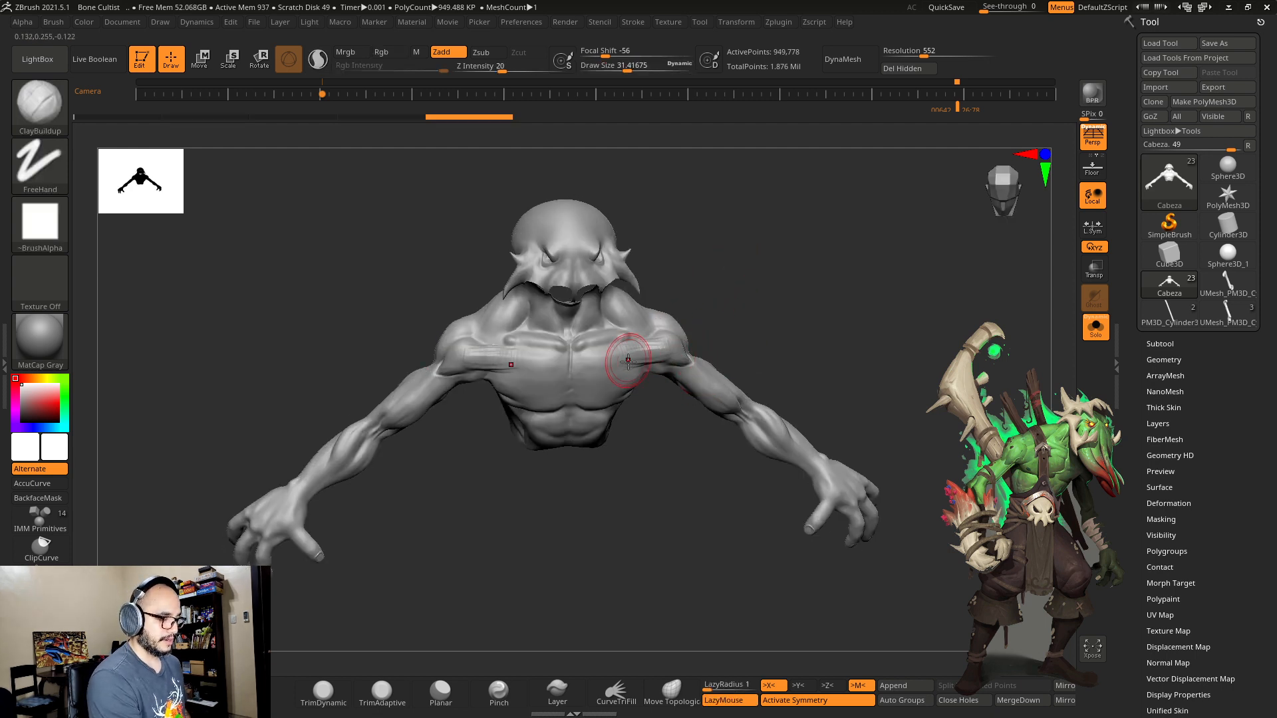
{"action": "key", "text": "shift"}
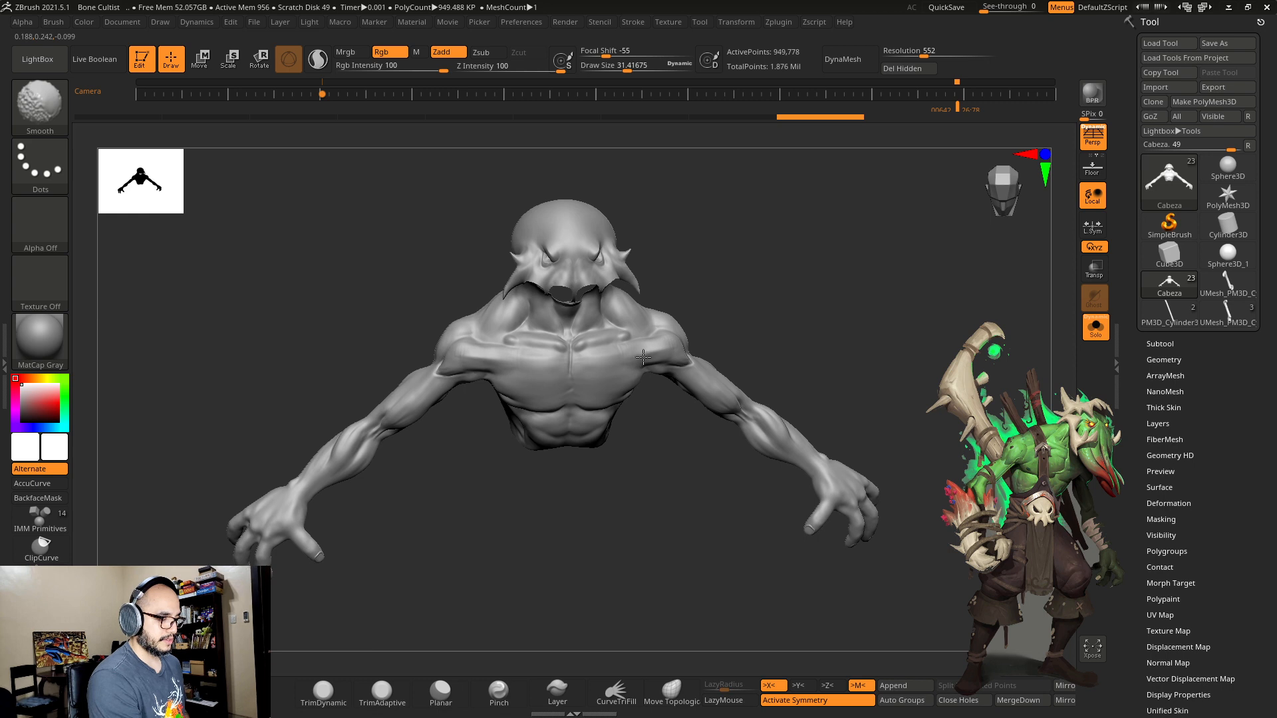
{"action": "key", "text": "shift"}
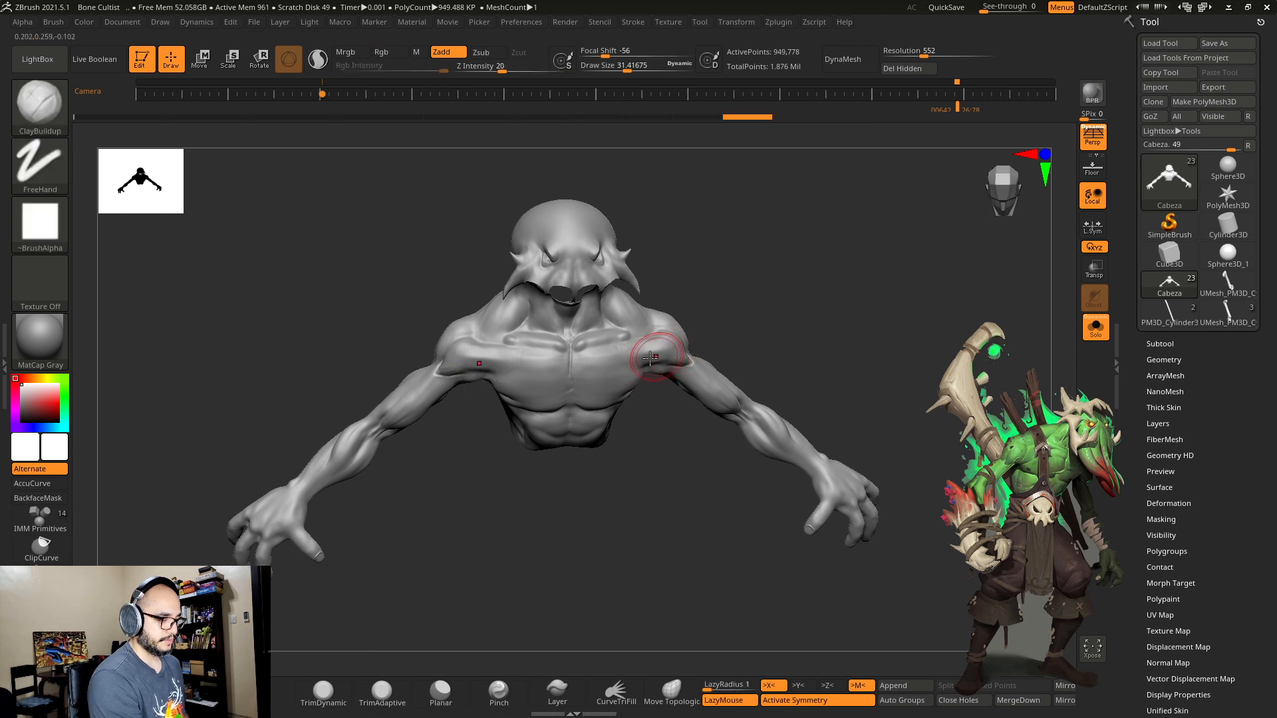
{"action": "mouse_move", "coordinate": [650, 358]}
{"action": "left_mouse_down"}
{"action": "mouse_move", "coordinate": [677, 362]}
{"action": "mouse_move", "coordinate": [682, 346]}
{"action": "left_mouse_up"}
Step: Blend the outer pectorals into the shoulders with further ClayBuildup strokes and smoothing
{"action": "left_click_drag", "start_coordinate": [760, 331], "coordinate": [736, 314]}
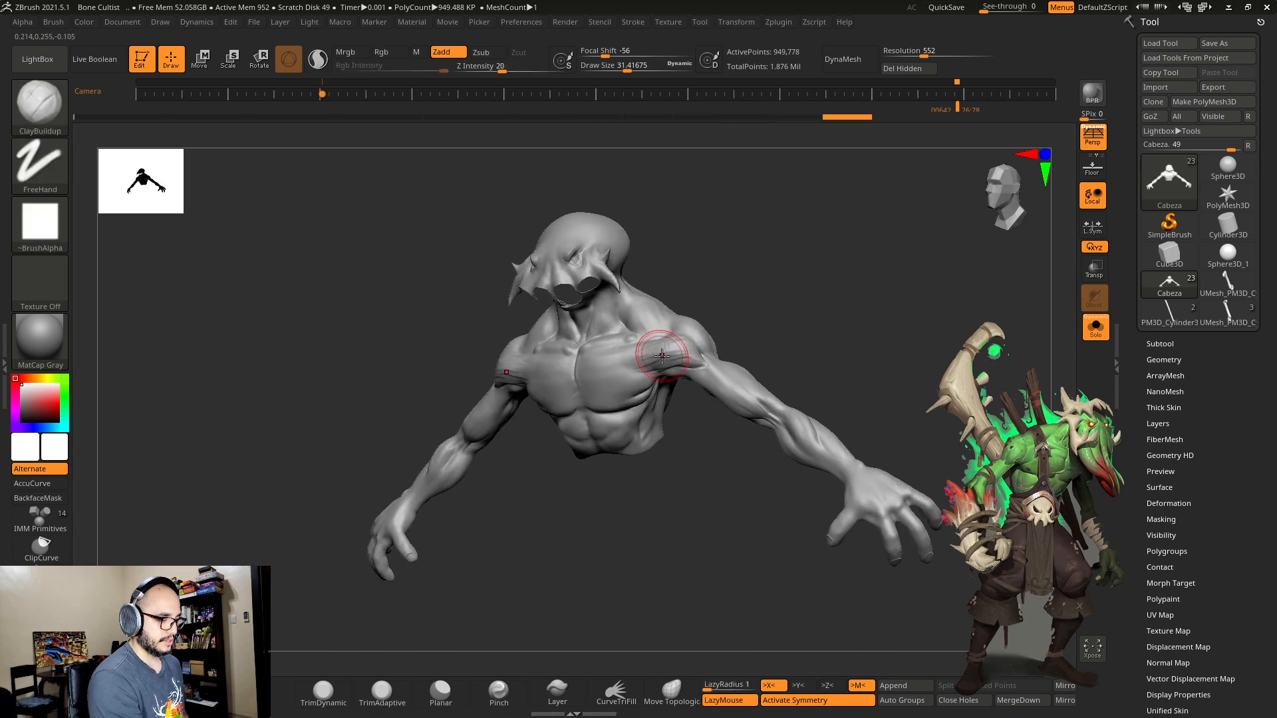
{"action": "left_click_drag", "start_coordinate": [661, 357], "coordinate": [679, 352]}
{"action": "mouse_move", "coordinate": [741, 306]}
{"action": "left_mouse_down"}
{"action": "mouse_move", "coordinate": [727, 344]}
{"action": "mouse_move", "coordinate": [657, 355]}
{"action": "left_mouse_up"}
{"action": "mouse_move", "coordinate": [740, 324]}
{"action": "left_mouse_down"}
{"action": "mouse_move", "coordinate": [792, 279]}
{"action": "mouse_move", "coordinate": [707, 340]}
{"action": "left_mouse_up"}
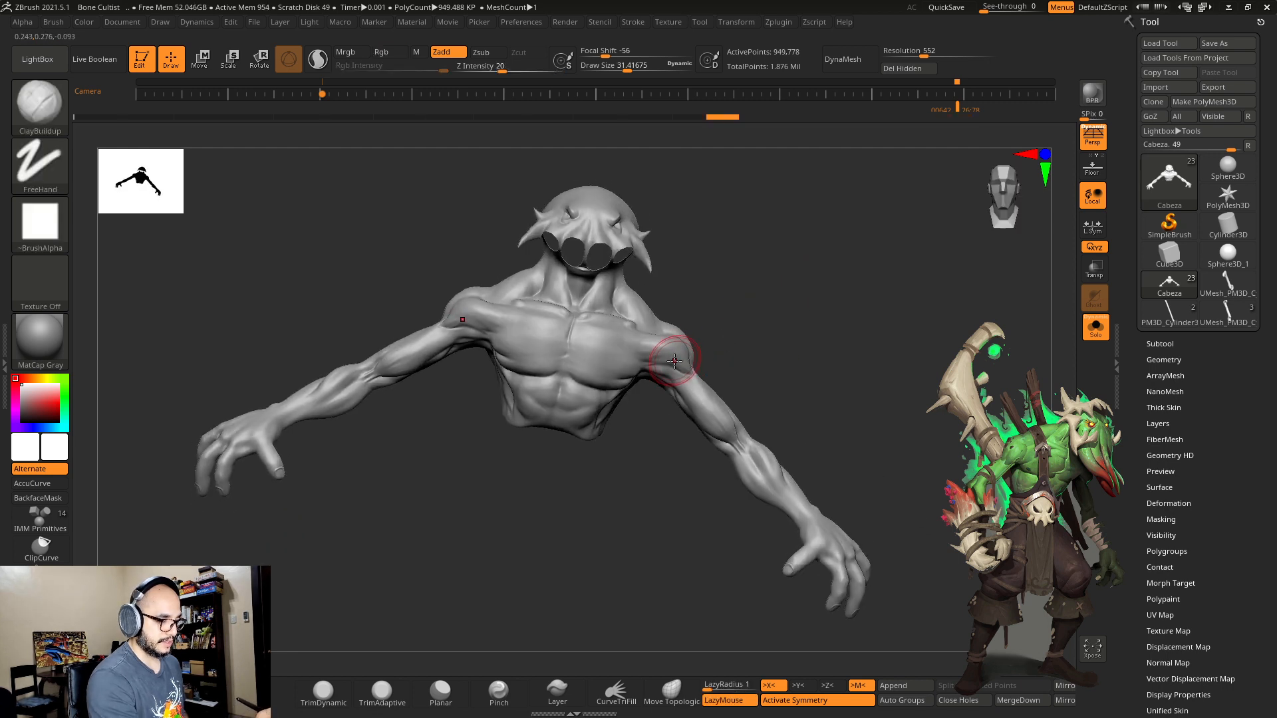
{"action": "key", "text": "s"}
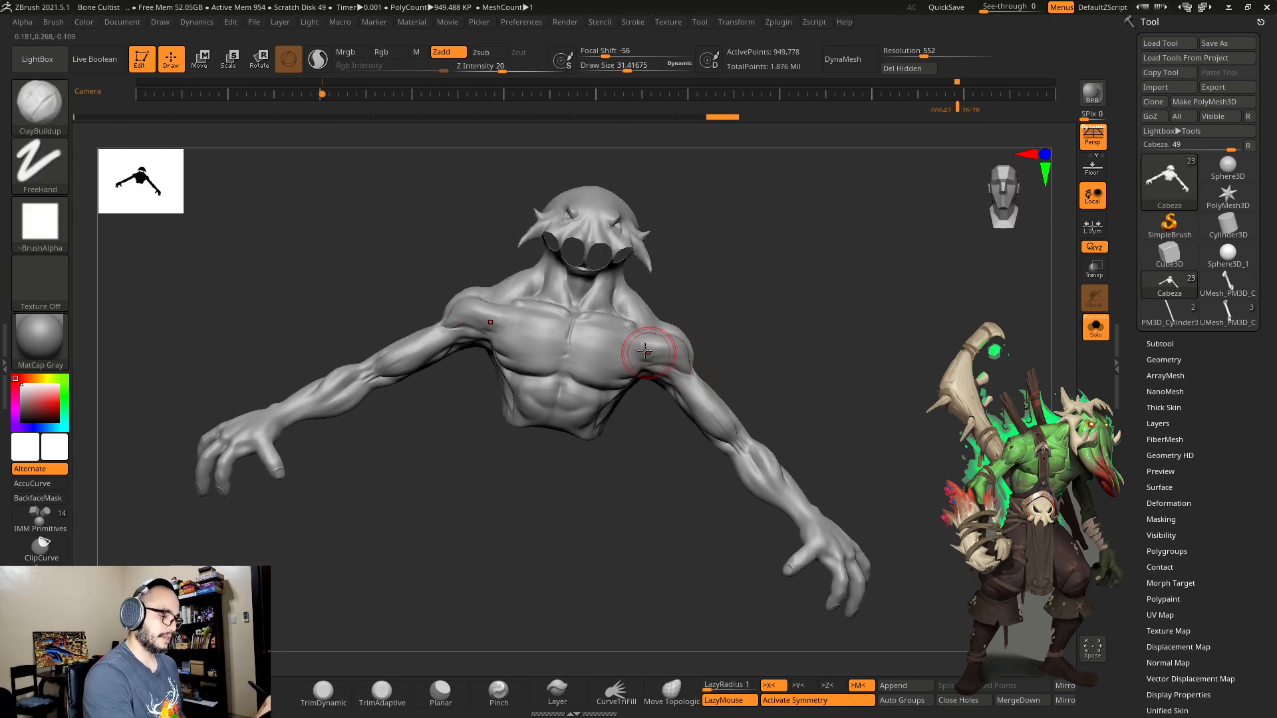
{"action": "mouse_move", "coordinate": [644, 350]}
{"action": "left_mouse_down"}
{"action": "mouse_move", "coordinate": [692, 367]}
{"action": "mouse_move", "coordinate": [639, 352]}
{"action": "mouse_move", "coordinate": [680, 363]}
{"action": "left_mouse_up"}
{"action": "mouse_move", "coordinate": [774, 311]}
{"action": "left_mouse_down", "text": "shift"}
{"action": "mouse_move", "coordinate": [807, 353]}
{"action": "mouse_move", "coordinate": [869, 371]}
{"action": "left_mouse_up", "text": "shift"}
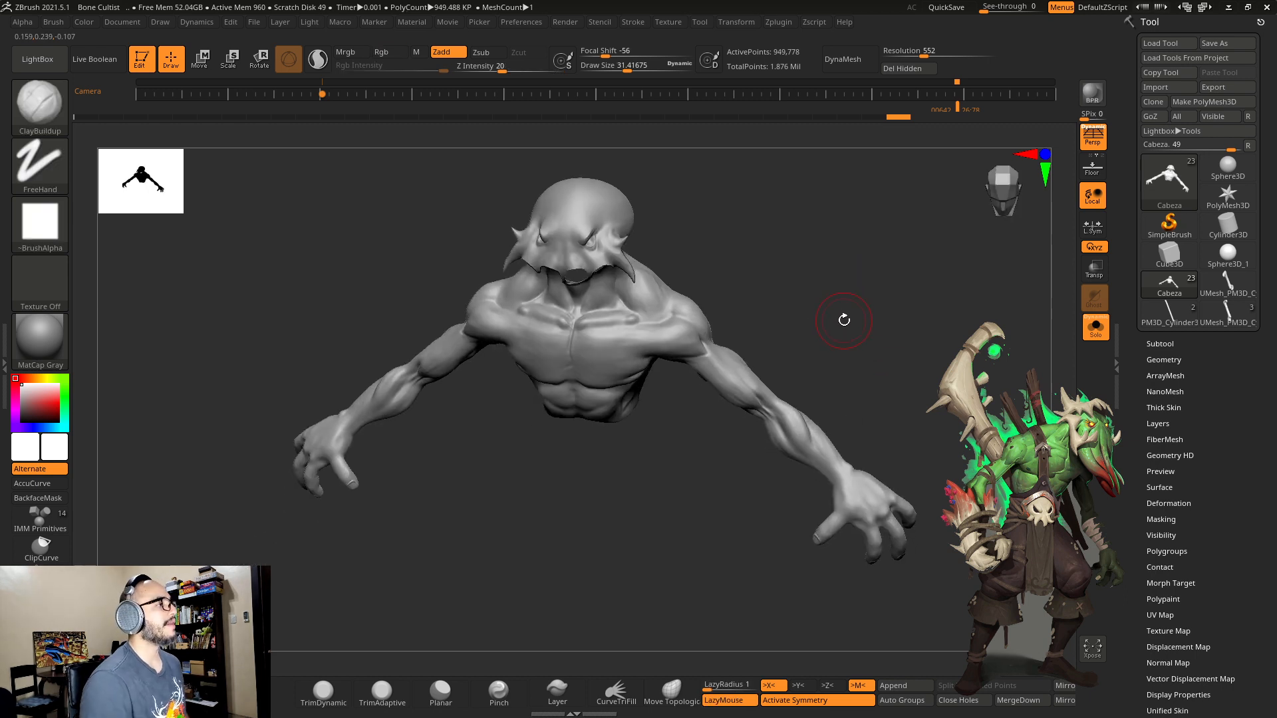
{"action": "left_click_drag", "start_coordinate": [859, 226], "coordinate": [866, 274], "text": "shift"}
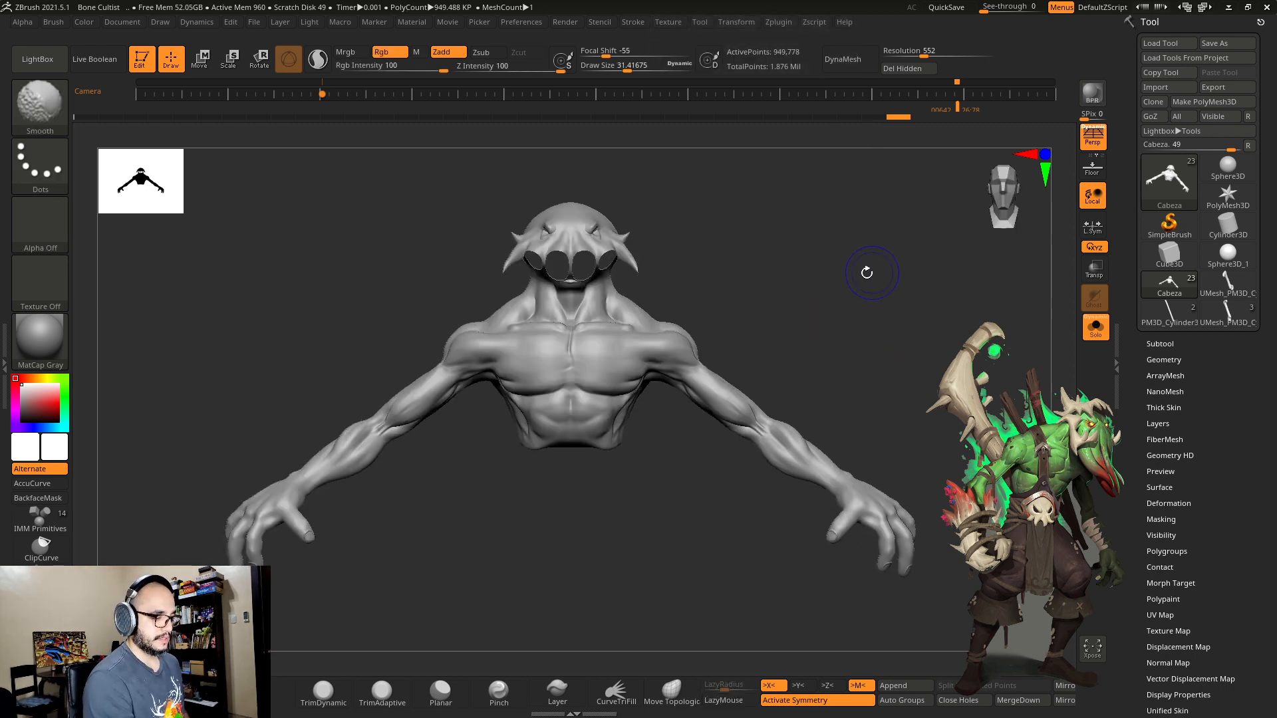
Step: Sculpt the underside of the upper arms near the armpits with ClayBuildup and smooth the added volume
{"action": "key", "text": "s"}
{"action": "mouse_move", "coordinate": [752, 366]}
{"action": "left_mouse_down"}
{"action": "mouse_move", "coordinate": [806, 245]}
{"action": "mouse_move", "coordinate": [744, 364]}
{"action": "left_mouse_up"}
{"action": "key", "text": "s"}
{"action": "key", "text": "s"}
{"action": "mouse_move", "coordinate": [676, 402]}
{"action": "left_mouse_down"}
{"action": "mouse_move", "coordinate": [686, 424]}
{"action": "mouse_move", "coordinate": [680, 407]}
{"action": "left_mouse_up"}
{"action": "key", "text": "s"}
{"action": "mouse_move", "coordinate": [765, 362]}
{"action": "left_mouse_down"}
{"action": "mouse_move", "coordinate": [738, 313]}
{"action": "mouse_move", "coordinate": [726, 350]}
{"action": "left_mouse_up"}
{"action": "left_click_drag", "start_coordinate": [742, 339], "coordinate": [734, 296]}
{"action": "key", "text": "s"}
{"action": "left_click_drag", "start_coordinate": [667, 423], "coordinate": [665, 426]}
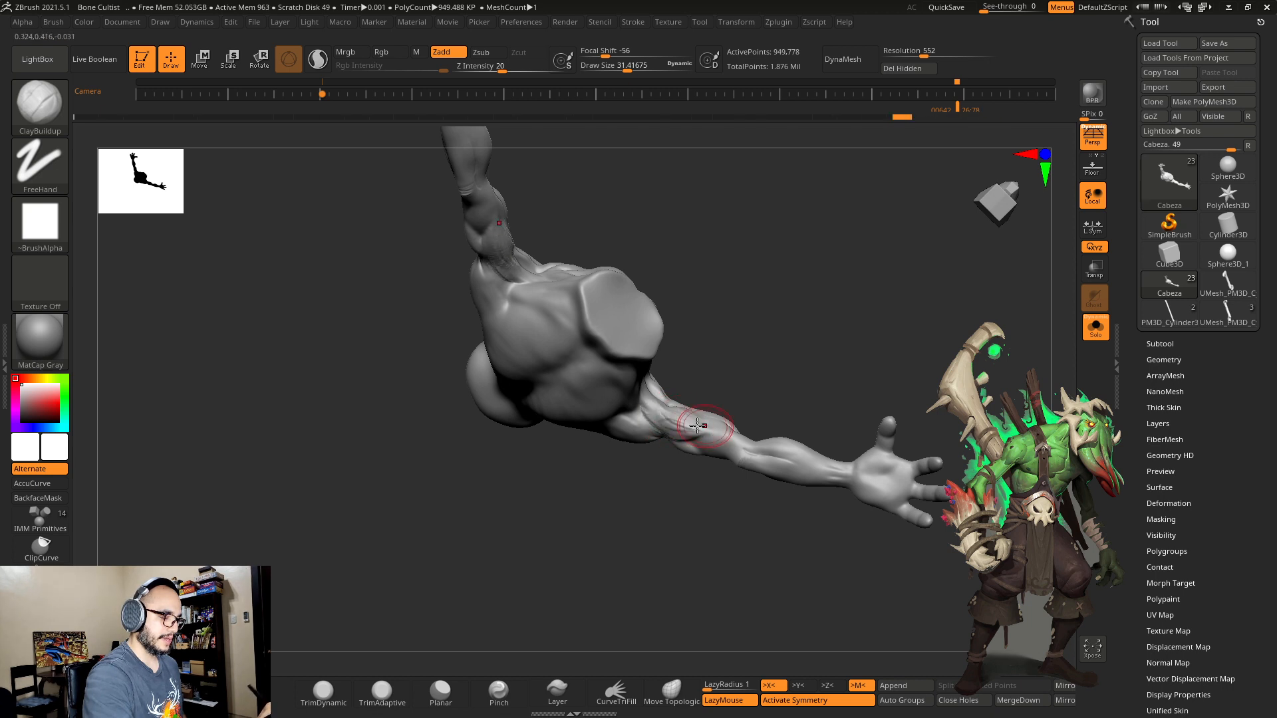
{"action": "key", "text": "shift"}
{"action": "left_click_drag", "start_coordinate": [663, 421], "coordinate": [665, 408], "text": "shift"}
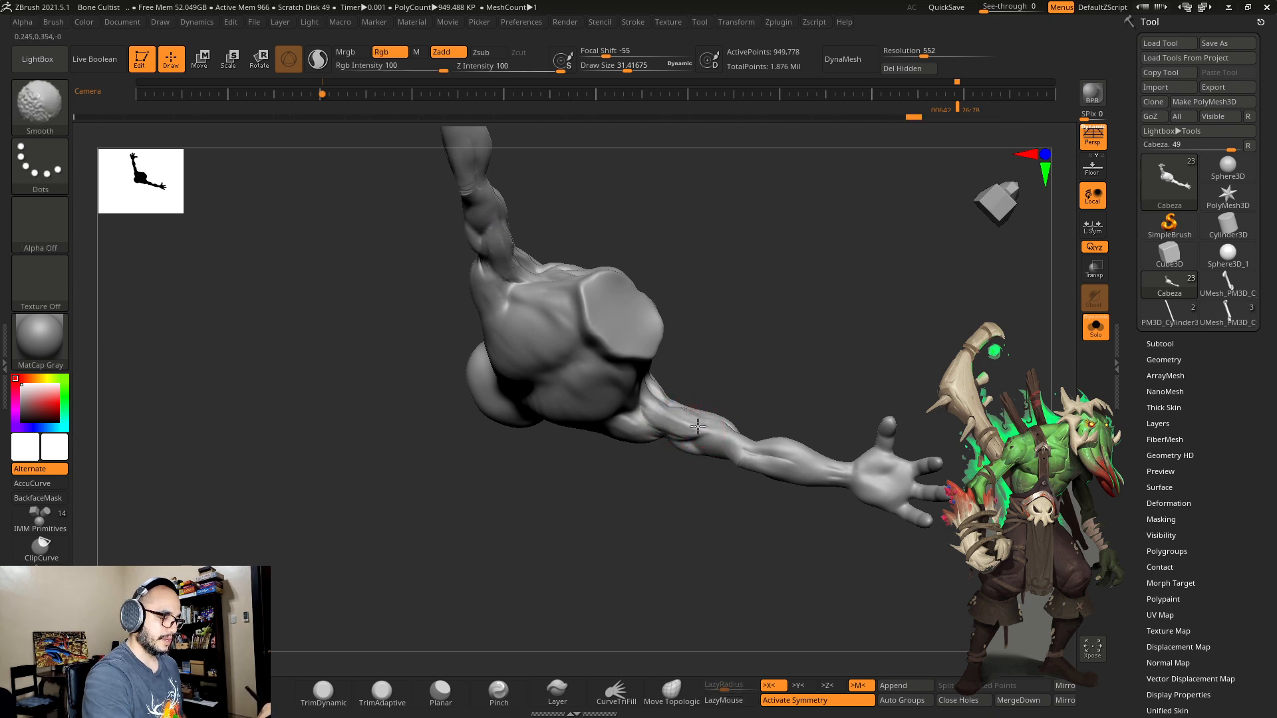
Step: Refine the underarm muscle where it meets the torso, using a smaller draw size of about 23
{"action": "mouse_move", "coordinate": [750, 365]}
{"action": "left_mouse_down"}
{"action": "mouse_move", "coordinate": [739, 313]}
{"action": "mouse_move", "coordinate": [724, 375]}
{"action": "mouse_move", "coordinate": [744, 396]}
{"action": "left_mouse_up"}
{"action": "key", "text": "s"}
{"action": "mouse_move", "coordinate": [670, 428]}
{"action": "left_mouse_down"}
{"action": "mouse_move", "coordinate": [652, 414]}
{"action": "mouse_move", "coordinate": [682, 435]}
{"action": "mouse_move", "coordinate": [663, 423]}
{"action": "left_mouse_up"}
{"action": "mouse_move", "coordinate": [746, 558]}
{"action": "left_mouse_down"}
{"action": "mouse_move", "coordinate": [744, 384]}
{"action": "mouse_move", "coordinate": [756, 331]}
{"action": "left_mouse_up"}
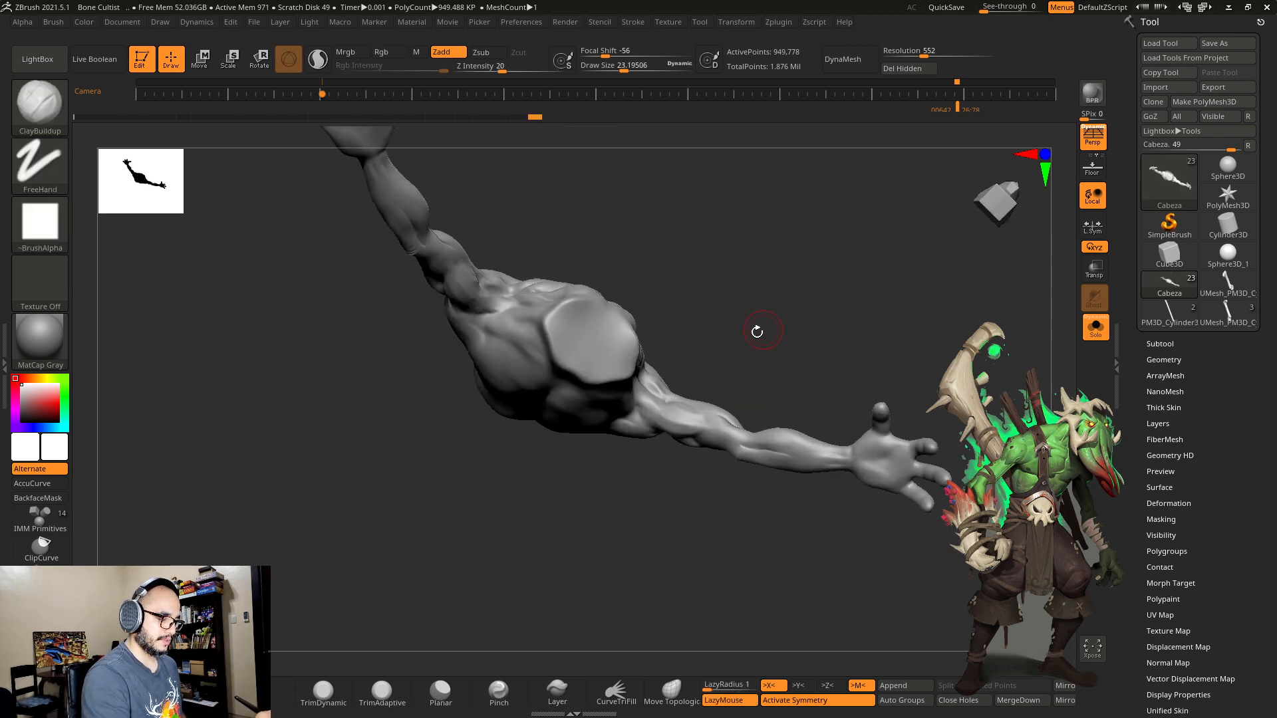
{"action": "mouse_move", "coordinate": [658, 407]}
{"action": "left_mouse_down"}
{"action": "mouse_move", "coordinate": [676, 423]}
{"action": "mouse_move", "coordinate": [665, 414]}
{"action": "mouse_move", "coordinate": [684, 421]}
{"action": "mouse_move", "coordinate": [702, 402]}
{"action": "mouse_move", "coordinate": [766, 487]}
{"action": "left_mouse_up"}
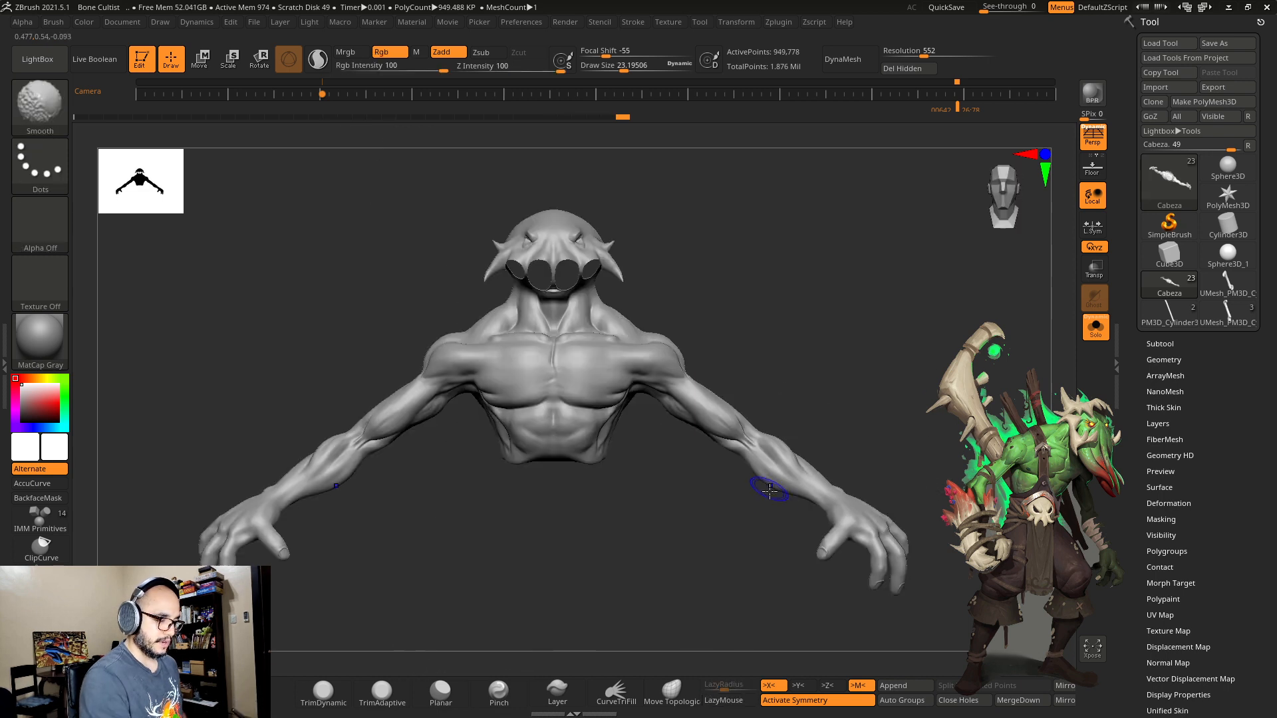
Step: Define the biceps along the front of the upper arms with ClayBuildup at a draw size of about 26, smoothing the surface
{"action": "key", "text": "s"}
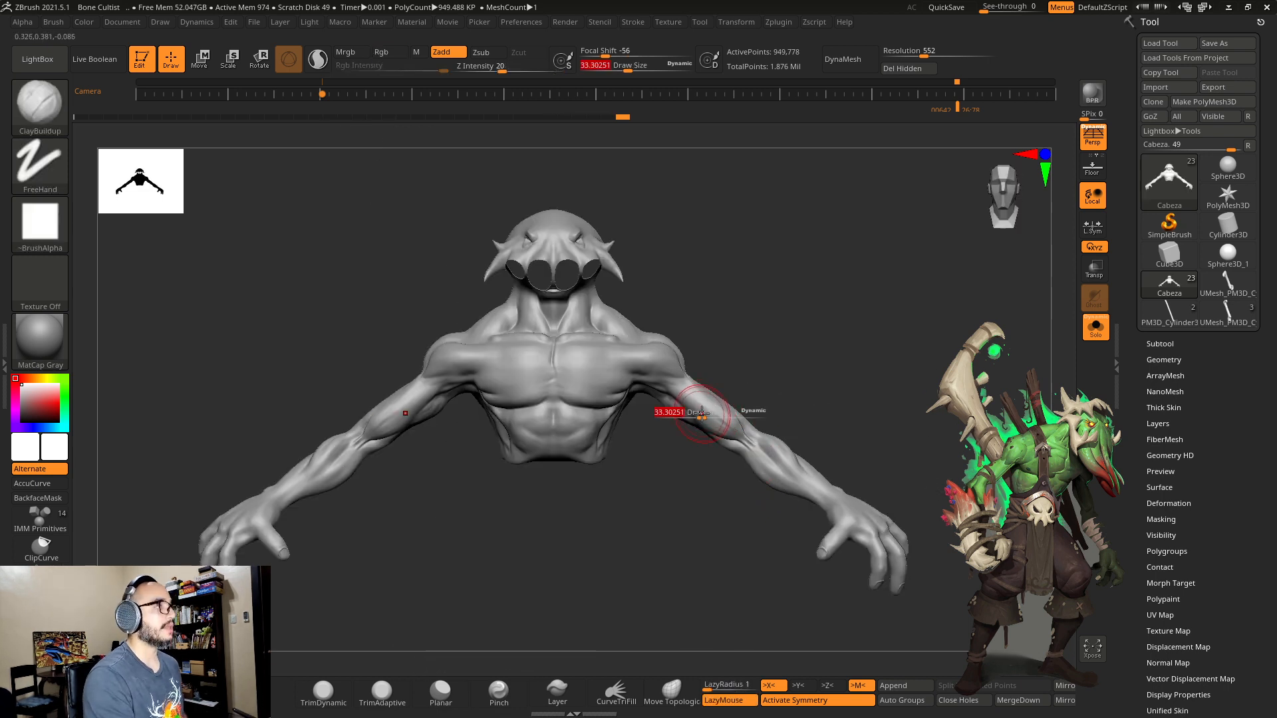
{"action": "mouse_move", "coordinate": [706, 410]}
{"action": "left_mouse_down"}
{"action": "mouse_move", "coordinate": [714, 420]}
{"action": "mouse_move", "coordinate": [696, 408]}
{"action": "left_mouse_up"}
{"action": "left_click_drag", "start_coordinate": [799, 356], "coordinate": [820, 381]}
{"action": "key", "text": "s"}
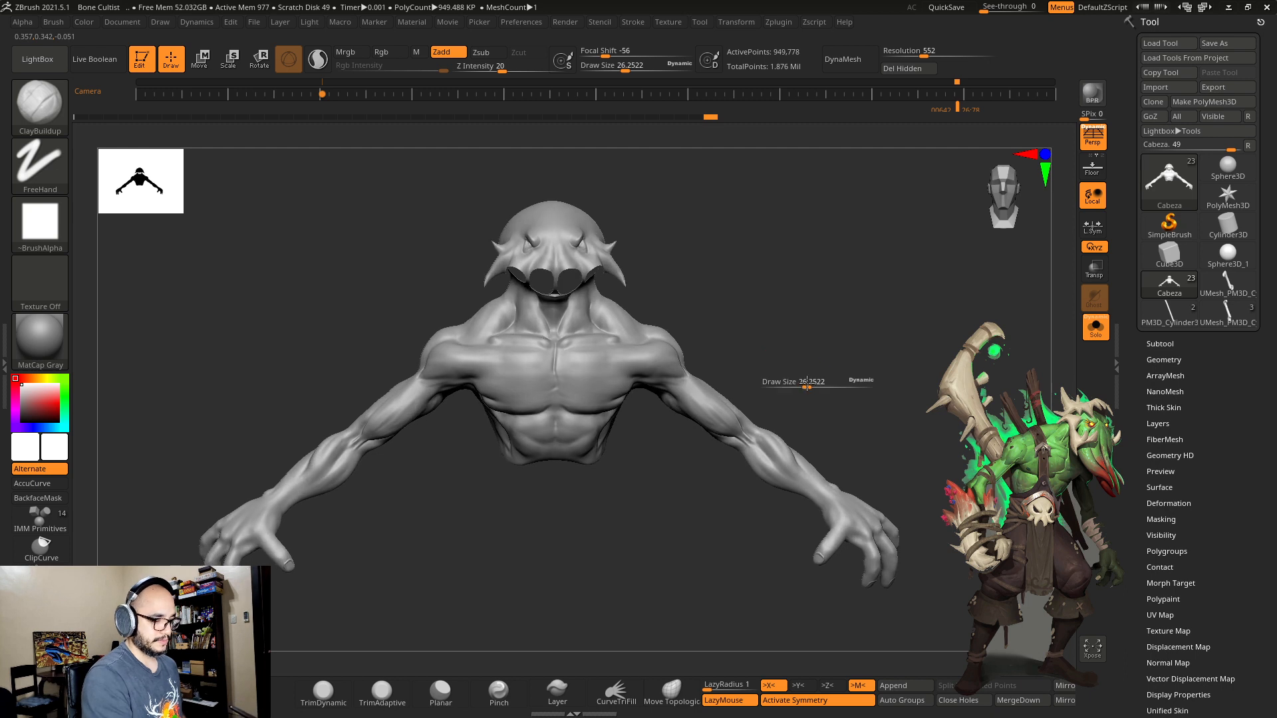
{"action": "left_click_drag", "start_coordinate": [726, 419], "coordinate": [703, 409], "text": "shift"}
{"action": "left_click_drag", "start_coordinate": [795, 380], "coordinate": [806, 389], "text": "shift"}
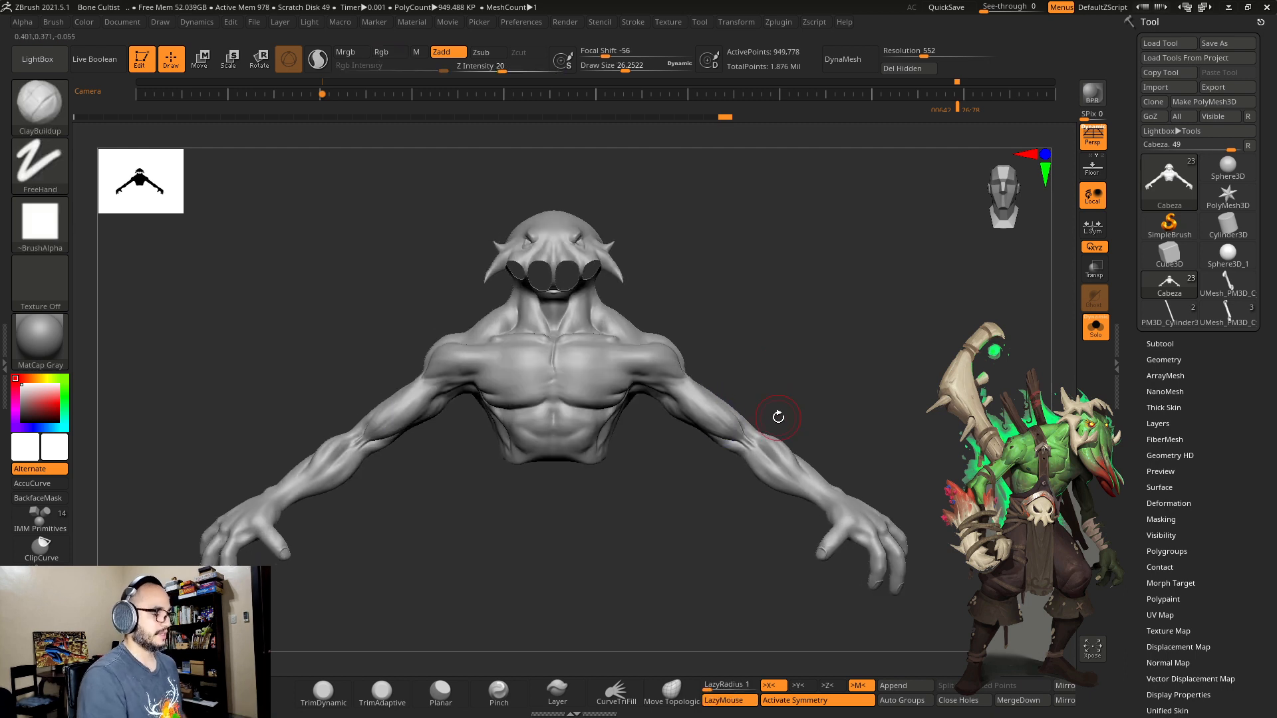
Step: Adjust the outer contour of the pectorals and the armpit folds with the Move brush
{"action": "key", "text": "b"}
{"action": "key", "text": "m"}
{"action": "key", "text": "v"}
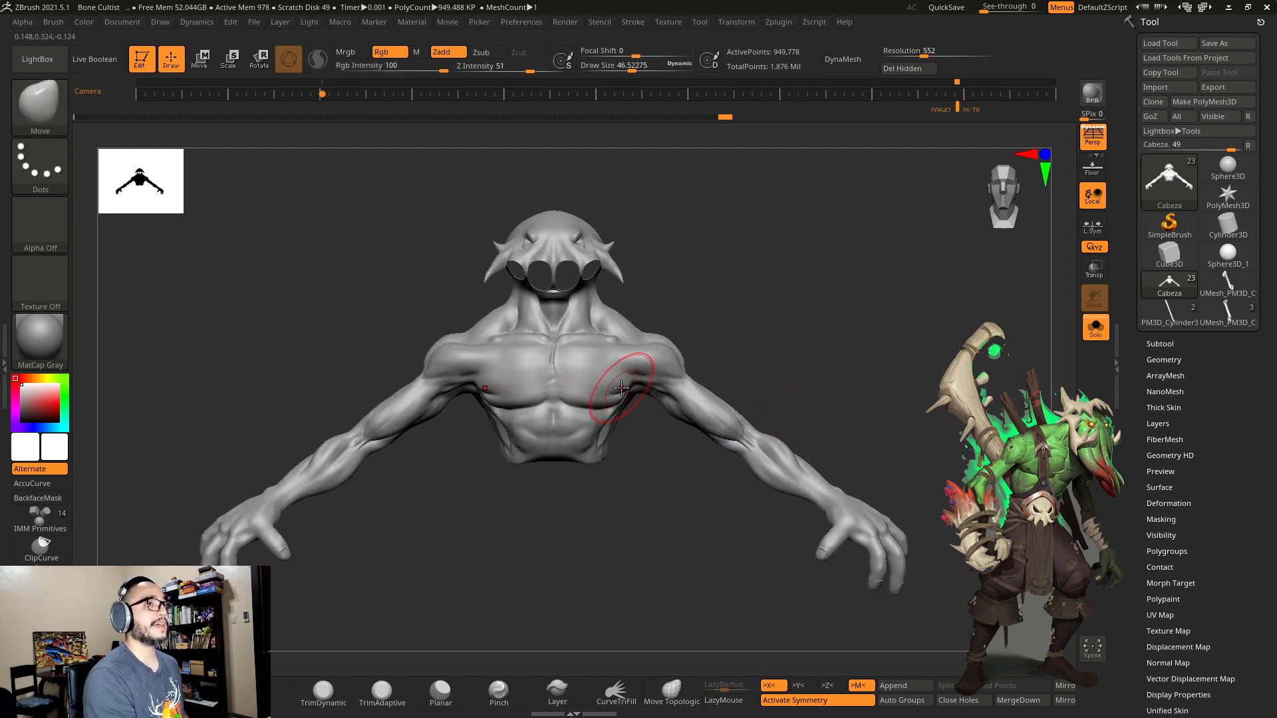
{"action": "key", "text": "s"}
{"action": "left_click_drag", "start_coordinate": [620, 388], "coordinate": [622, 391]}
{"action": "left_click_drag", "start_coordinate": [630, 374], "coordinate": [631, 387]}
{"action": "key", "text": "s"}
{"action": "mouse_move", "coordinate": [636, 374]}
{"action": "left_mouse_down"}
{"action": "mouse_move", "coordinate": [667, 339]}
{"action": "mouse_move", "coordinate": [649, 330]}
{"action": "mouse_move", "coordinate": [668, 356]}
{"action": "left_mouse_up"}
{"action": "key", "text": "s"}
{"action": "key", "text": "s"}
{"action": "key", "text": "s"}
Step: Reshape the upper arms just below the deltoids with the Move brush, reducing its draw size to about 28
{"action": "right_click_drag", "start_coordinate": [705, 359], "coordinate": [641, 393]}
{"action": "key", "text": "s"}
{"action": "left_click_drag", "start_coordinate": [718, 387], "coordinate": [714, 393]}
{"action": "right_click_drag", "start_coordinate": [735, 362], "coordinate": [690, 388]}
{"action": "left_click_drag", "start_coordinate": [690, 384], "coordinate": [692, 382]}
{"action": "mouse_move", "coordinate": [776, 349]}
{"action": "left_mouse_down"}
{"action": "mouse_move", "coordinate": [792, 345]}
{"action": "mouse_move", "coordinate": [809, 267]}
{"action": "mouse_move", "coordinate": [830, 260]}
{"action": "mouse_move", "coordinate": [832, 278]}
{"action": "left_mouse_up"}
{"action": "key", "text": "s"}
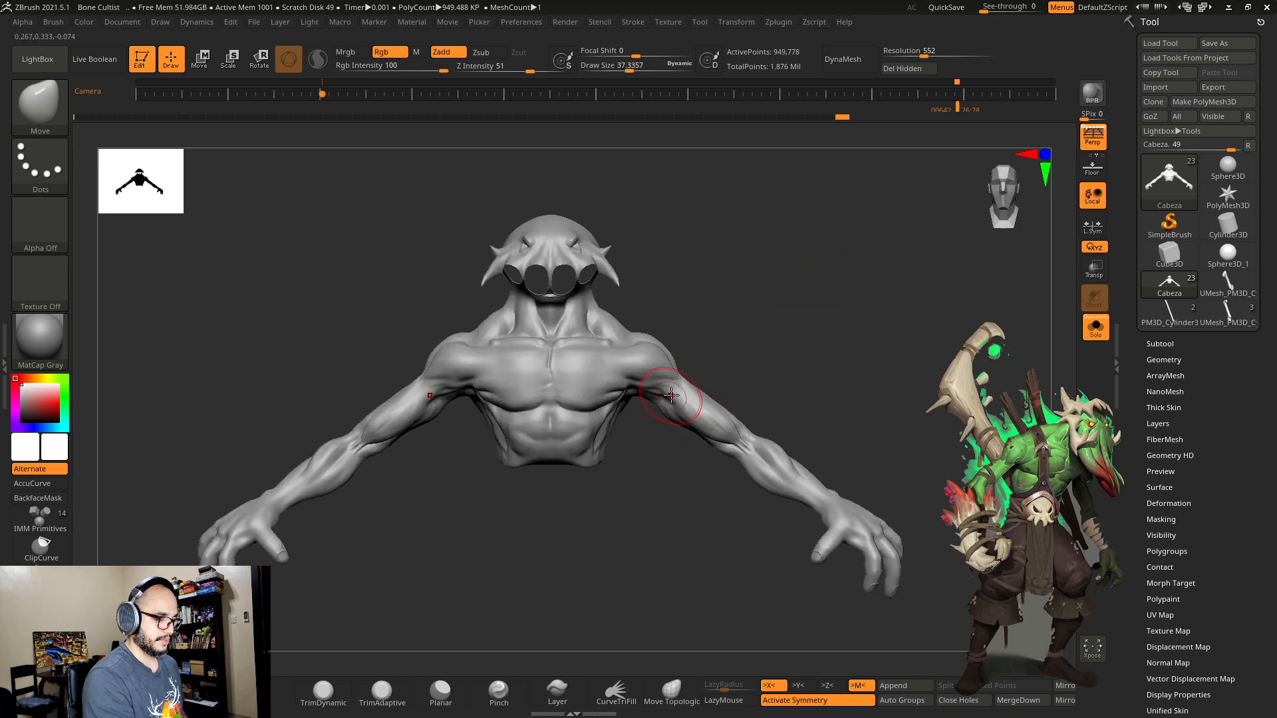
{"action": "key", "text": "s"}
{"action": "left_click_drag", "start_coordinate": [670, 395], "coordinate": [666, 394]}
{"action": "key", "text": "s"}
{"action": "left_click_drag", "start_coordinate": [756, 349], "coordinate": [757, 368]}
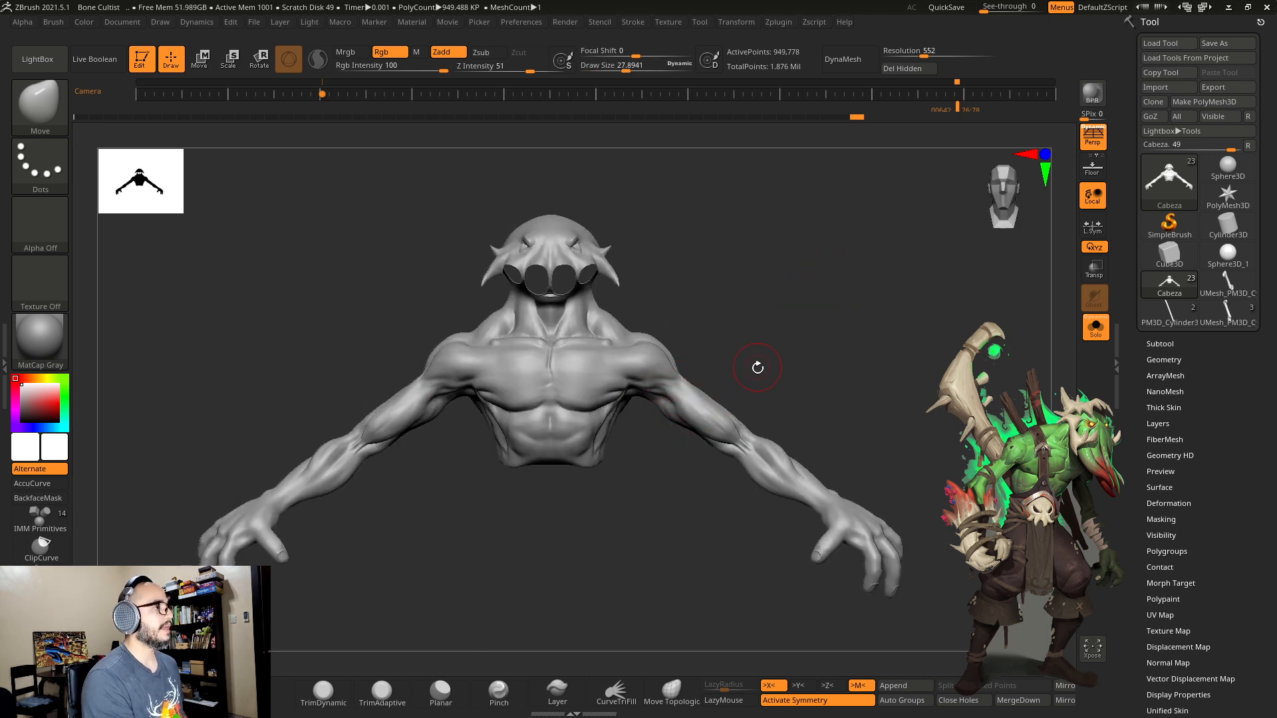
Step: Add volume to the upper arm muscles with the Inflat and ClayBuildup brushes, undoing unwanted strokes
{"action": "key", "text": "b"}
{"action": "key", "text": "c"}
{"action": "key", "text": "b"}
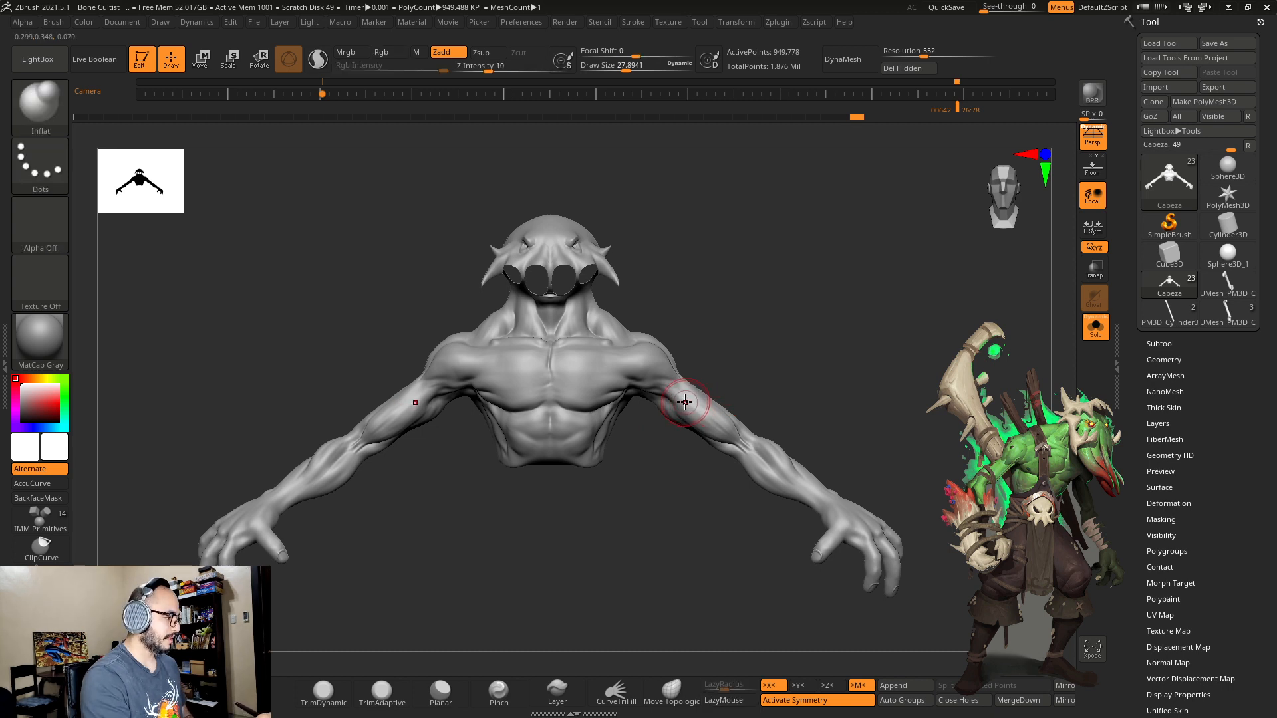
{"action": "key", "text": "ctrl+z"}
{"action": "mouse_move", "coordinate": [680, 417]}
{"action": "left_mouse_down"}
{"action": "mouse_move", "coordinate": [665, 397]}
{"action": "mouse_move", "coordinate": [695, 417]}
{"action": "left_mouse_up"}
{"action": "key", "text": "s"}
{"action": "key", "text": "ctrl+z"}
{"action": "key", "text": "ctrl+z"}
Step: Refine the biceps with small ClayBuildup strokes at a draw size of about 20 and smooth them down to the elbows
{"action": "key", "text": "s"}
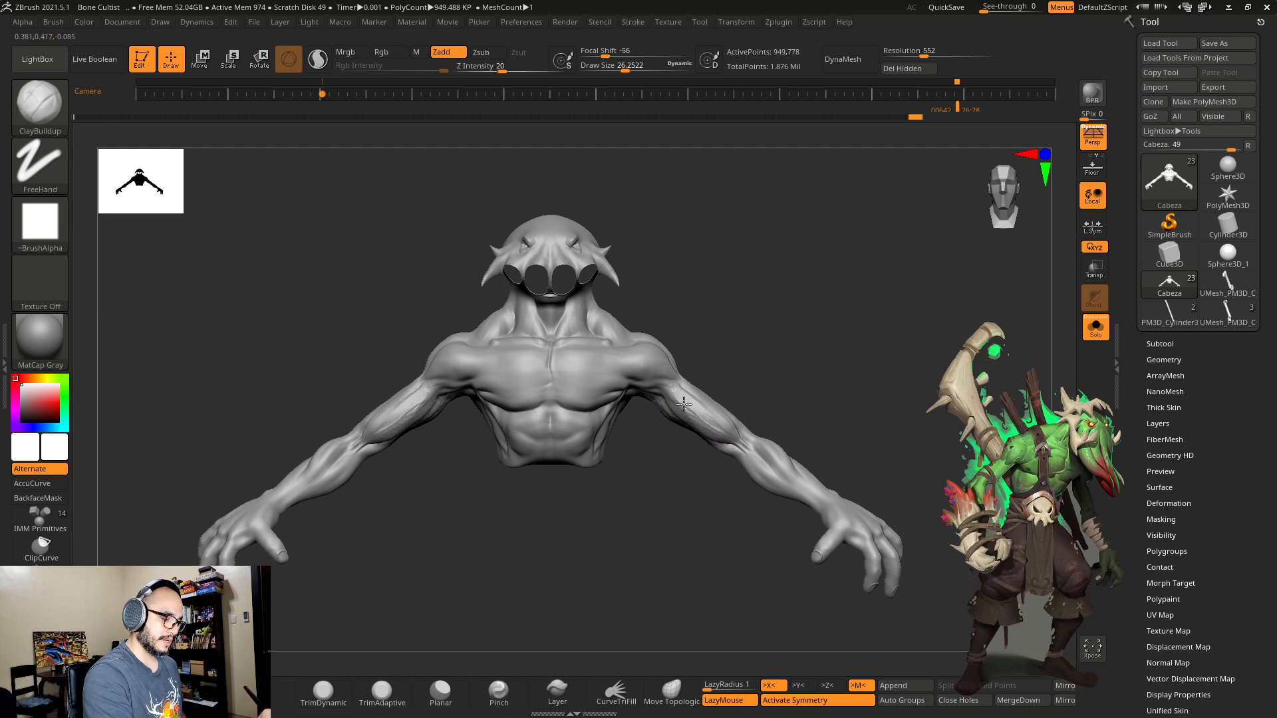
{"action": "key", "text": "s"}
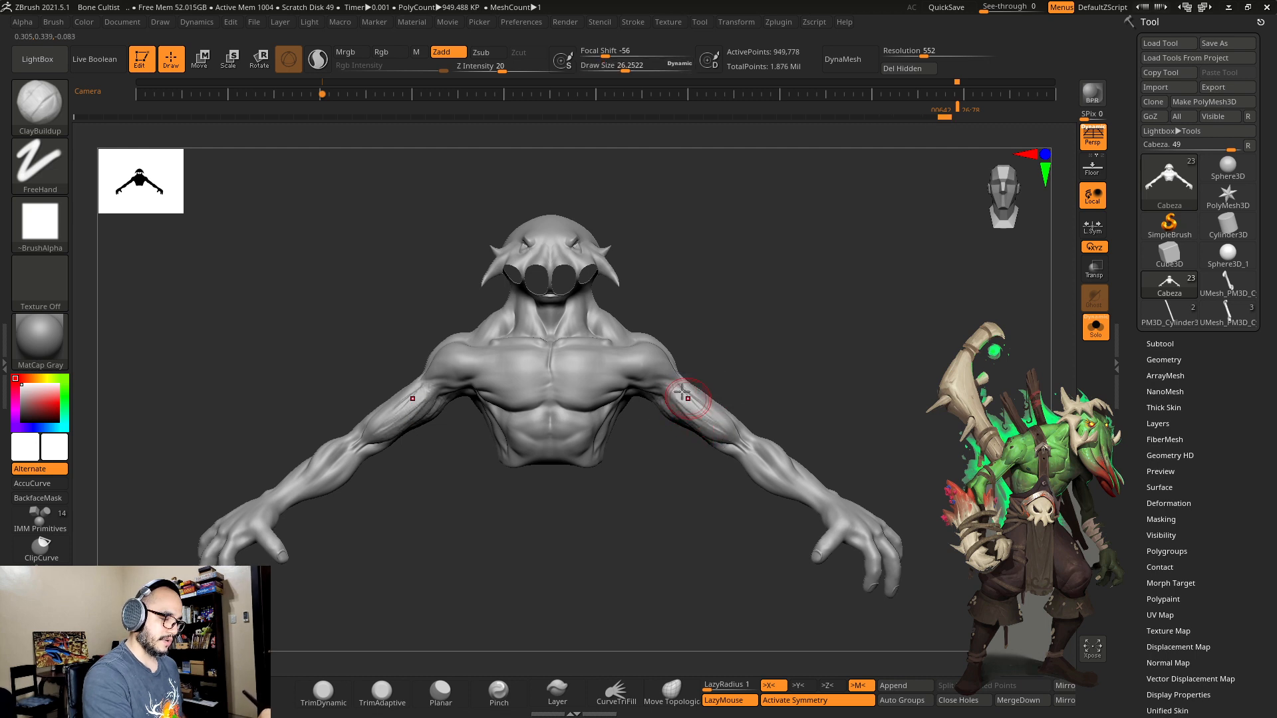
{"action": "key", "text": "shift"}
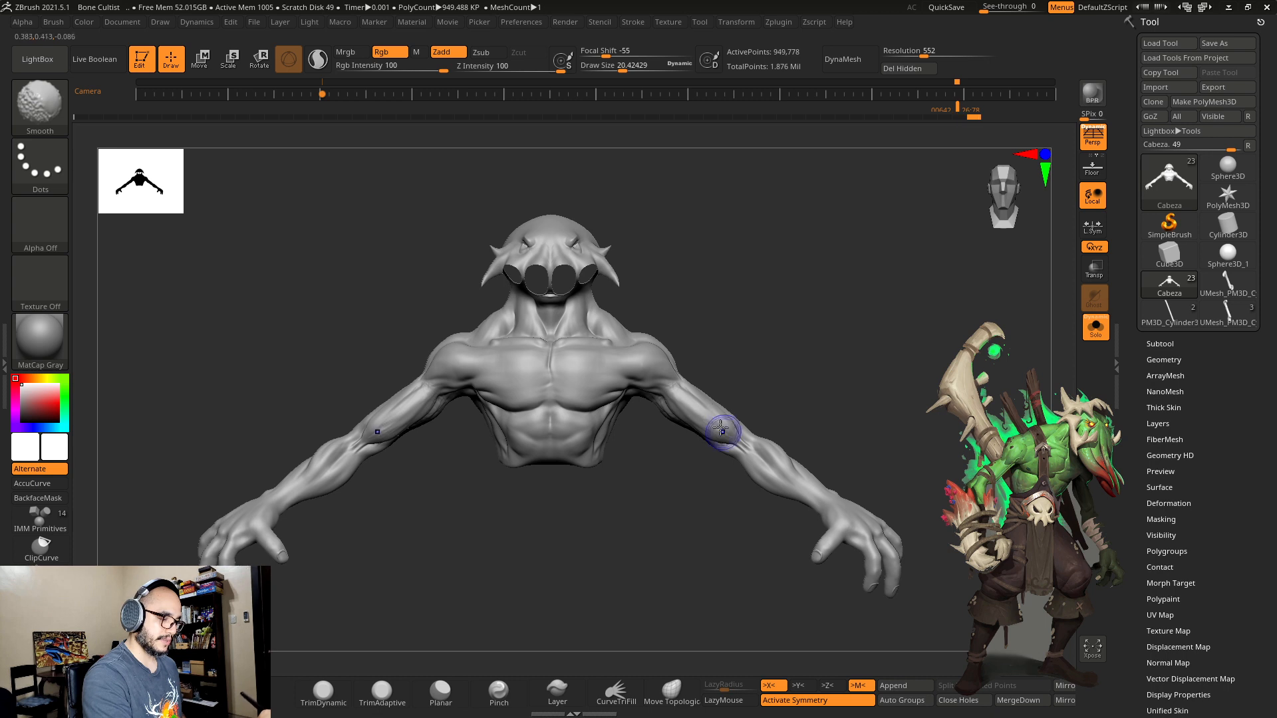
{"action": "mouse_move", "coordinate": [705, 392]}
{"action": "left_mouse_down"}
{"action": "mouse_move", "coordinate": [739, 353]}
{"action": "mouse_move", "coordinate": [671, 413]}
{"action": "left_mouse_up"}
{"action": "key", "text": "shift"}
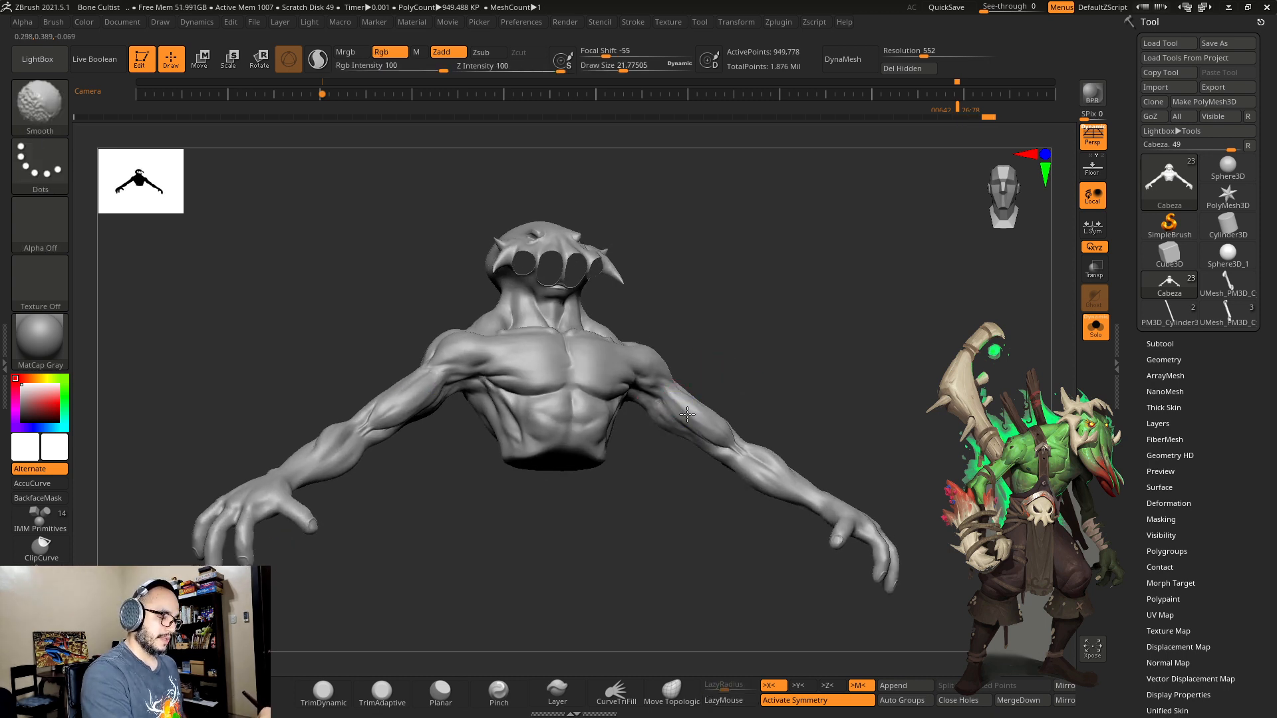
{"action": "left_click_drag", "start_coordinate": [692, 387], "coordinate": [732, 404], "text": "shift"}
Step: Sculpt the shoulder blade and side muscles of the back with ClayBuildup and smooth them into the torso
{"action": "mouse_move", "coordinate": [897, 426]}
{"action": "left_mouse_down"}
{"action": "mouse_move", "coordinate": [727, 497]}
{"action": "mouse_move", "coordinate": [668, 432]}
{"action": "mouse_move", "coordinate": [662, 400]}
{"action": "mouse_move", "coordinate": [622, 433]}
{"action": "left_mouse_up"}
{"action": "key", "text": "s"}
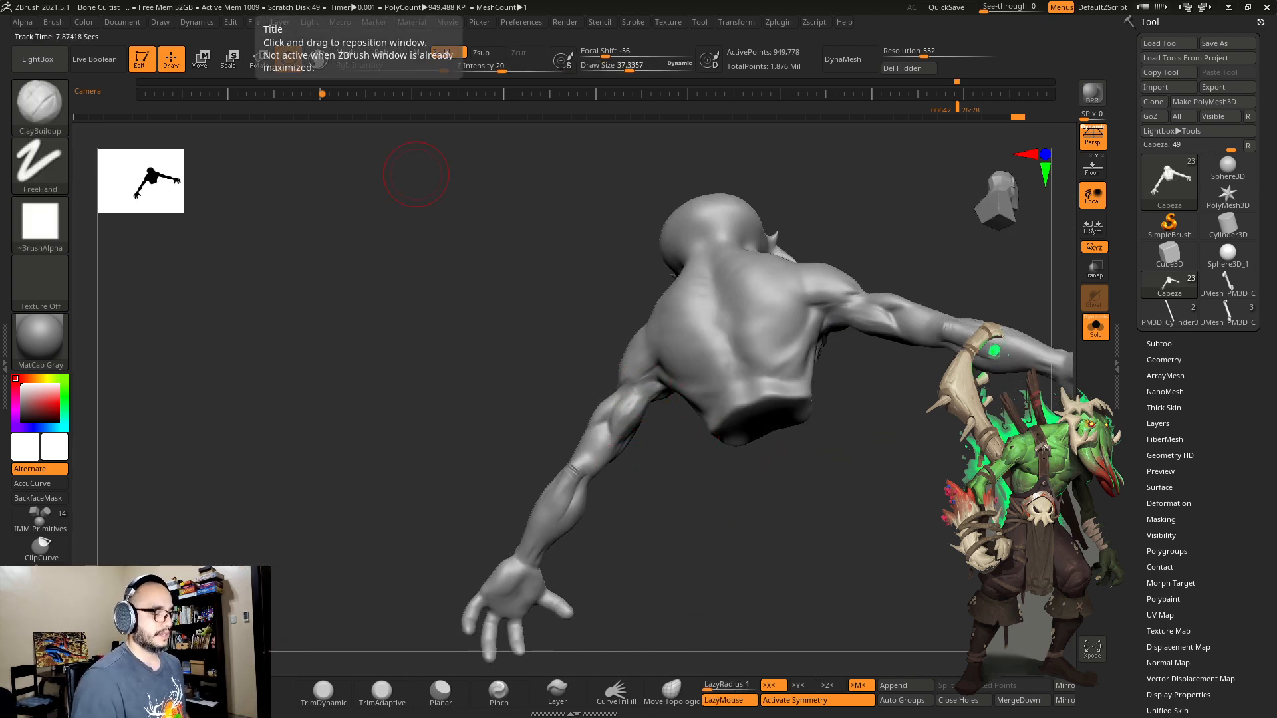
{"action": "left_click_drag", "start_coordinate": [878, 469], "coordinate": [862, 464]}
{"action": "mouse_move", "coordinate": [808, 309]}
{"action": "left_mouse_down"}
{"action": "mouse_move", "coordinate": [799, 360]}
{"action": "mouse_move", "coordinate": [774, 356]}
{"action": "mouse_move", "coordinate": [798, 361]}
{"action": "mouse_move", "coordinate": [788, 313]}
{"action": "left_mouse_up"}
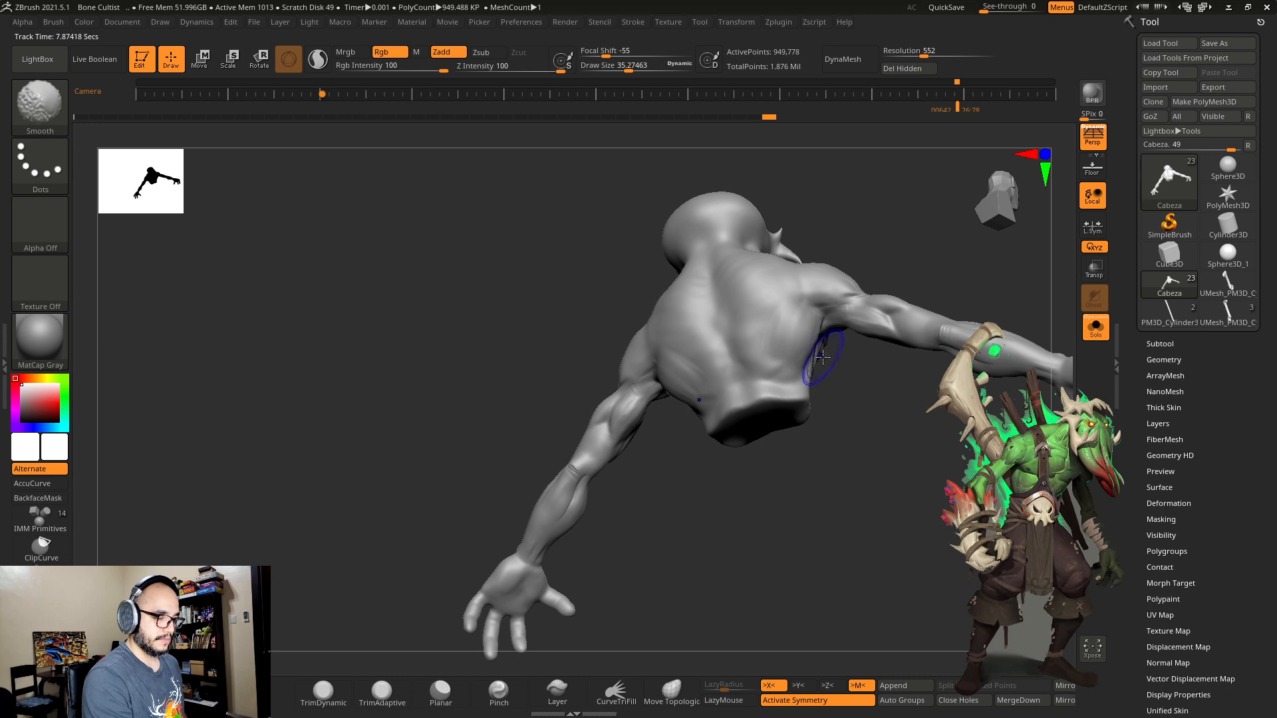
{"action": "left_click_drag", "start_coordinate": [838, 399], "coordinate": [855, 387]}
{"action": "key", "text": "s"}
{"action": "key", "text": "s"}
{"action": "mouse_move", "coordinate": [863, 310]}
{"action": "left_mouse_down"}
{"action": "mouse_move", "coordinate": [873, 369]}
{"action": "mouse_move", "coordinate": [850, 382]}
{"action": "left_mouse_up"}
{"action": "left_click_drag", "start_coordinate": [857, 407], "coordinate": [843, 434]}
{"action": "mouse_move", "coordinate": [926, 388]}
{"action": "left_mouse_down"}
{"action": "mouse_move", "coordinate": [871, 373]}
{"action": "mouse_move", "coordinate": [791, 426]}
{"action": "left_mouse_up"}
{"action": "mouse_move", "coordinate": [963, 346]}
{"action": "left_mouse_down"}
{"action": "mouse_move", "coordinate": [974, 359]}
{"action": "mouse_move", "coordinate": [892, 361]}
{"action": "left_mouse_up"}
{"action": "mouse_move", "coordinate": [897, 426]}
{"action": "left_mouse_down", "text": "alt"}
{"action": "mouse_move", "coordinate": [718, 476]}
{"action": "mouse_move", "coordinate": [790, 489]}
{"action": "mouse_move", "coordinate": [715, 493]}
{"action": "left_mouse_up", "text": "alt"}
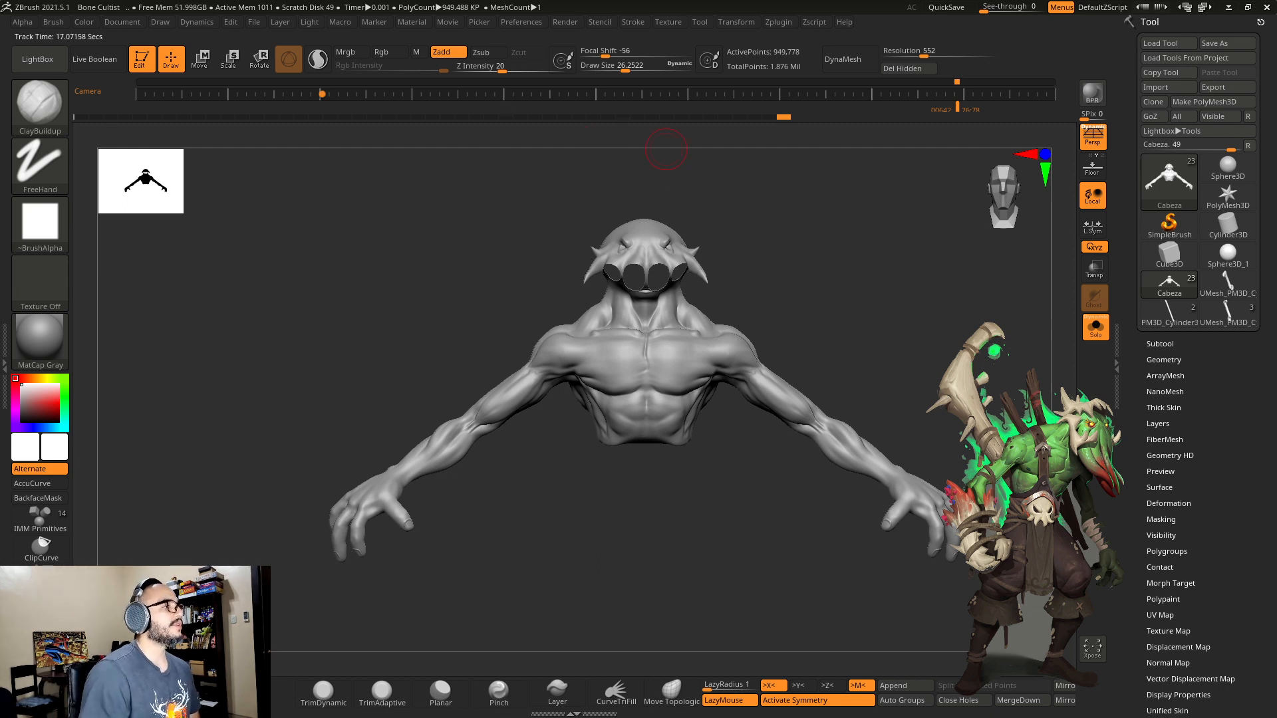
Step: Carve the creases along the side of the ribcage with DamStandard at a draw size of about 13
{"action": "mouse_move", "coordinate": [716, 532]}
{"action": "left_mouse_down"}
{"action": "mouse_move", "coordinate": [713, 431]}
{"action": "mouse_move", "coordinate": [719, 516]}
{"action": "left_mouse_up"}
{"action": "left_click_drag", "start_coordinate": [716, 511], "coordinate": [712, 497]}
{"action": "key", "text": "s"}
{"action": "left_click_drag", "start_coordinate": [773, 357], "coordinate": [745, 376]}
{"action": "key", "text": "b"}
{"action": "key", "text": "d"}
{"action": "key", "text": "s"}
{"action": "key", "text": "s"}
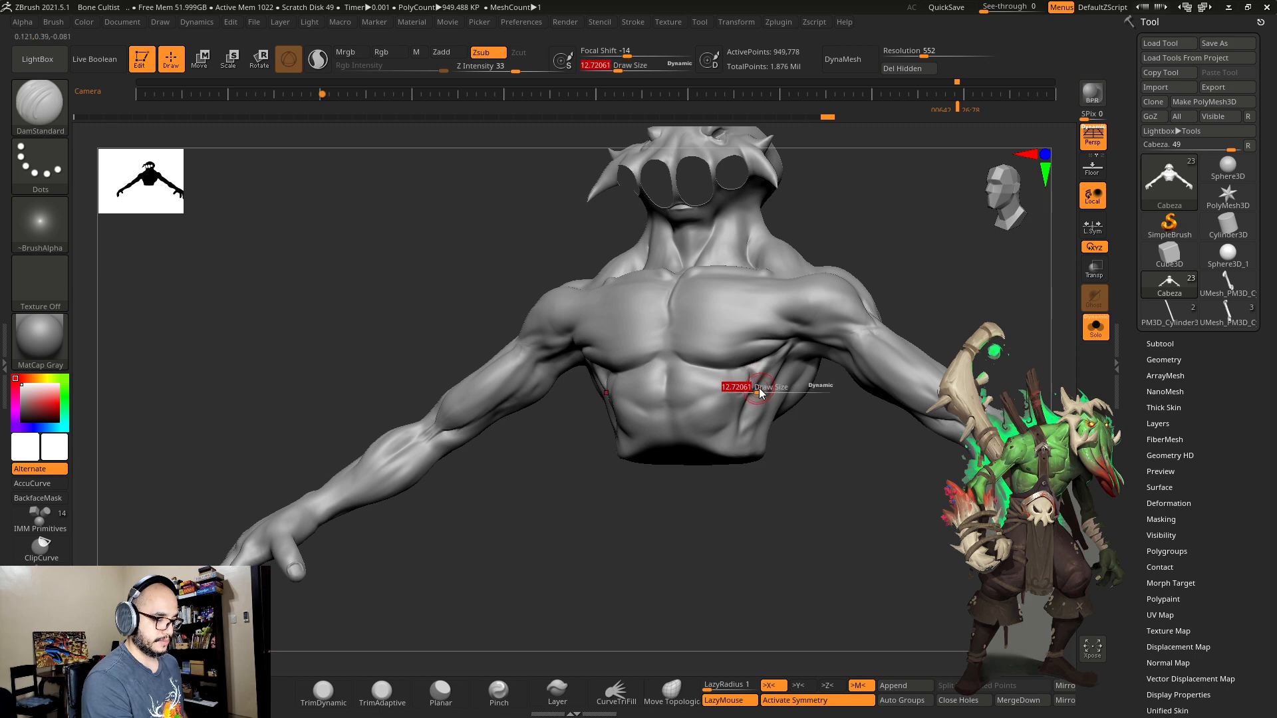
{"action": "key", "text": "shift"}
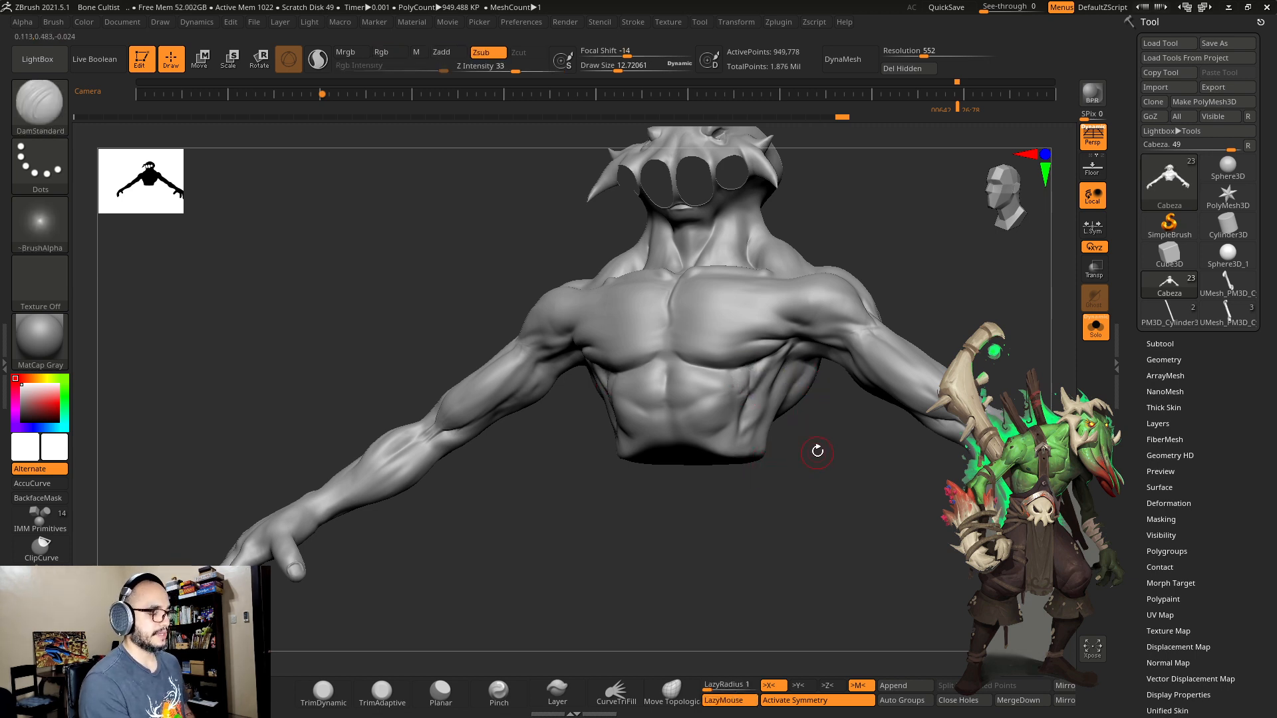
Step: Build up the side muscles beneath the armpits with ClayBuildup at draw sizes of about 20 to 37
{"action": "key", "text": "b"}
{"action": "key", "text": "c"}
{"action": "key", "text": "b"}
{"action": "key", "text": "shift"}
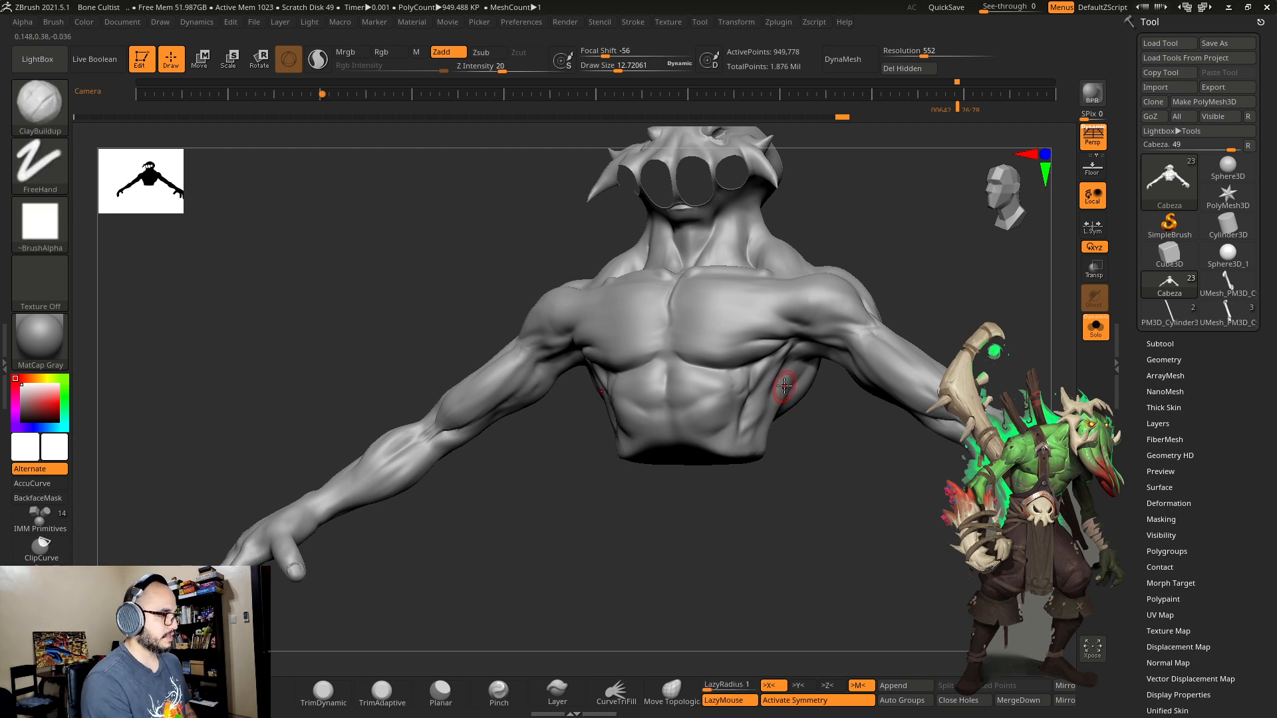
{"action": "key", "text": "s"}
{"action": "left_click", "coordinate": [792, 376]}
{"action": "key", "text": "s"}
{"action": "left_click", "coordinate": [801, 373]}
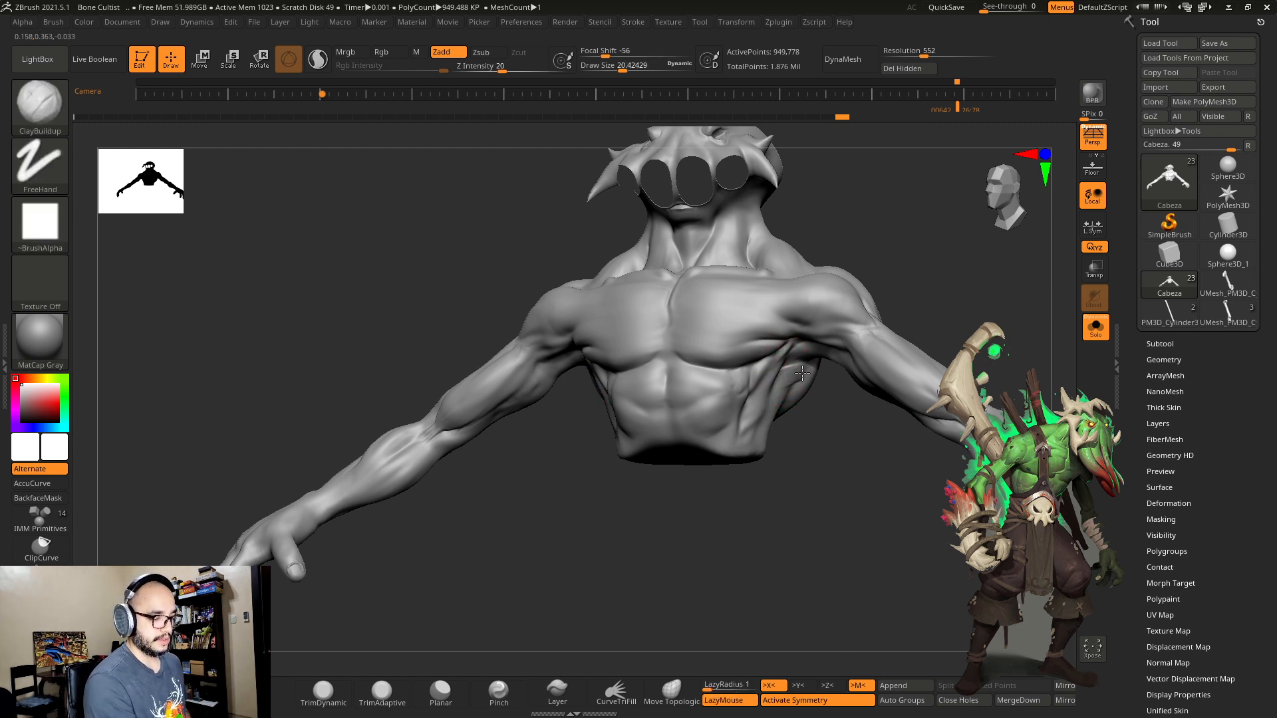
{"action": "mouse_move", "coordinate": [812, 362]}
{"action": "left_mouse_down"}
{"action": "mouse_move", "coordinate": [794, 389]}
{"action": "mouse_move", "coordinate": [788, 376]}
{"action": "left_mouse_up"}
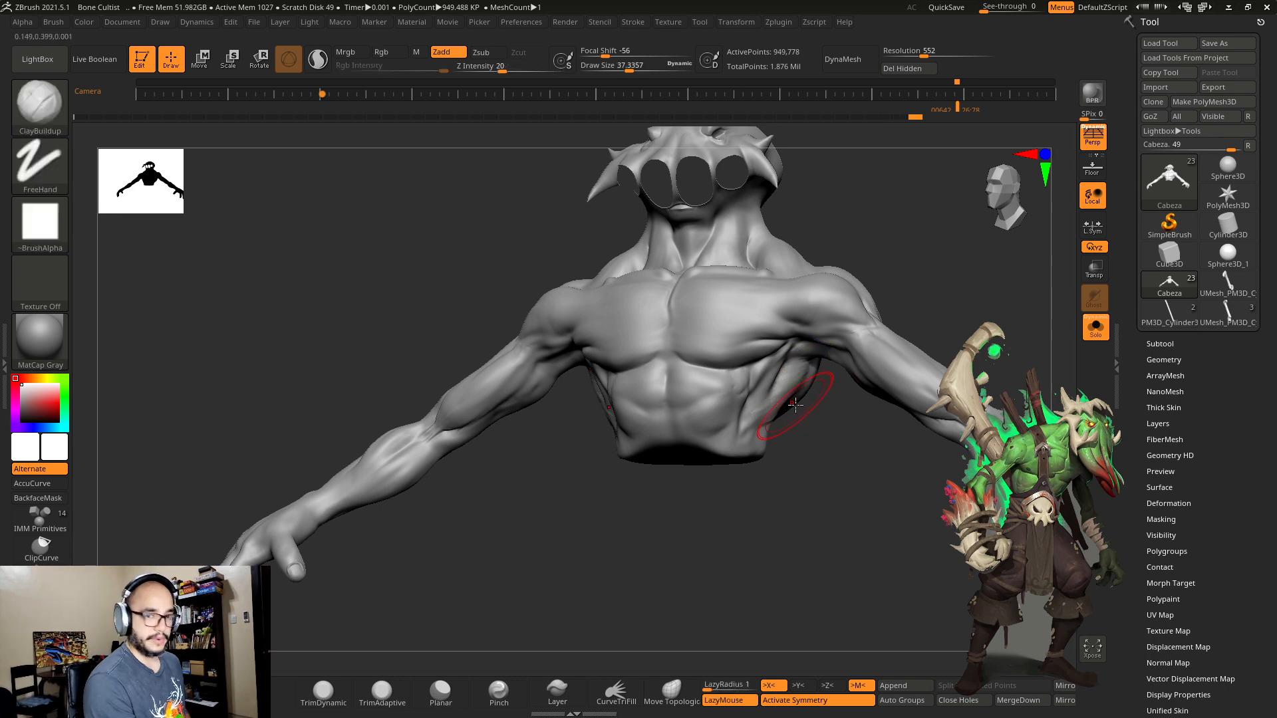
{"action": "mouse_move", "coordinate": [847, 454]}
{"action": "left_mouse_down"}
{"action": "mouse_move", "coordinate": [827, 382]}
{"action": "mouse_move", "coordinate": [865, 373]}
{"action": "mouse_move", "coordinate": [806, 407]}
{"action": "mouse_move", "coordinate": [826, 413]}
{"action": "mouse_move", "coordinate": [828, 377]}
{"action": "mouse_move", "coordinate": [842, 403]}
{"action": "mouse_move", "coordinate": [954, 448]}
{"action": "mouse_move", "coordinate": [935, 447]}
{"action": "left_mouse_up"}
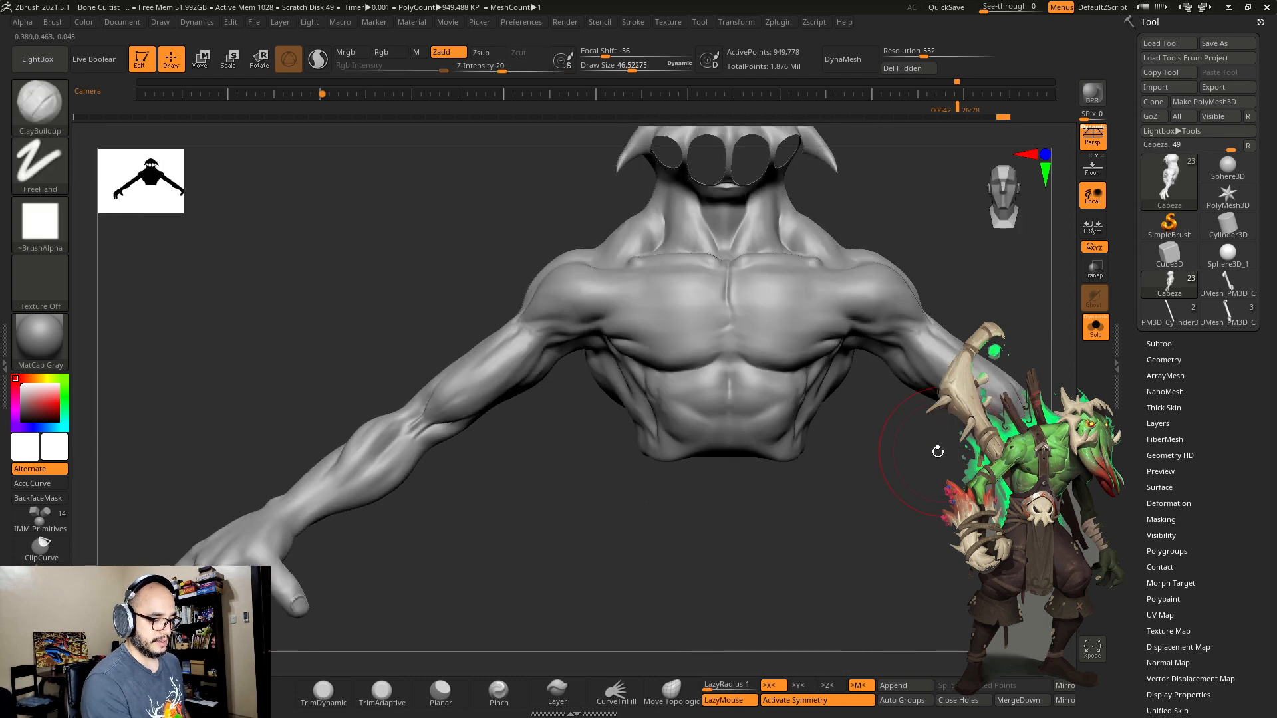
Step: Adjust the shape of the torso's lower sides with the Move brush at a draw size of about 33
{"action": "key", "text": "b"}
{"action": "key", "text": "m"}
{"action": "key", "text": "v"}
{"action": "mouse_move", "coordinate": [863, 421]}
{"action": "left_mouse_down"}
{"action": "mouse_move", "coordinate": [839, 438]}
{"action": "mouse_move", "coordinate": [812, 405]}
{"action": "mouse_move", "coordinate": [828, 462]}
{"action": "left_mouse_up"}
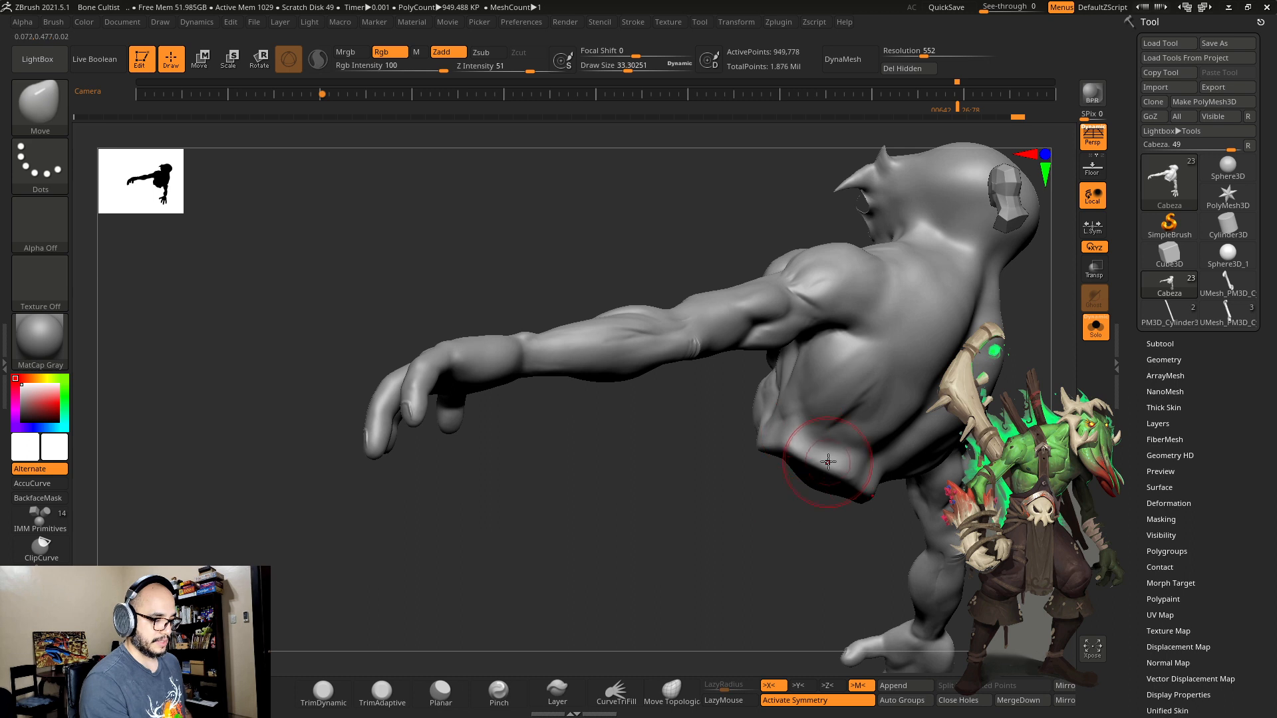
Step: Add ClayBuildup strokes across the flank below the armpit and smooth them into the ribcage
{"action": "key", "text": "b"}
{"action": "key", "text": "c"}
{"action": "key", "text": "b"}
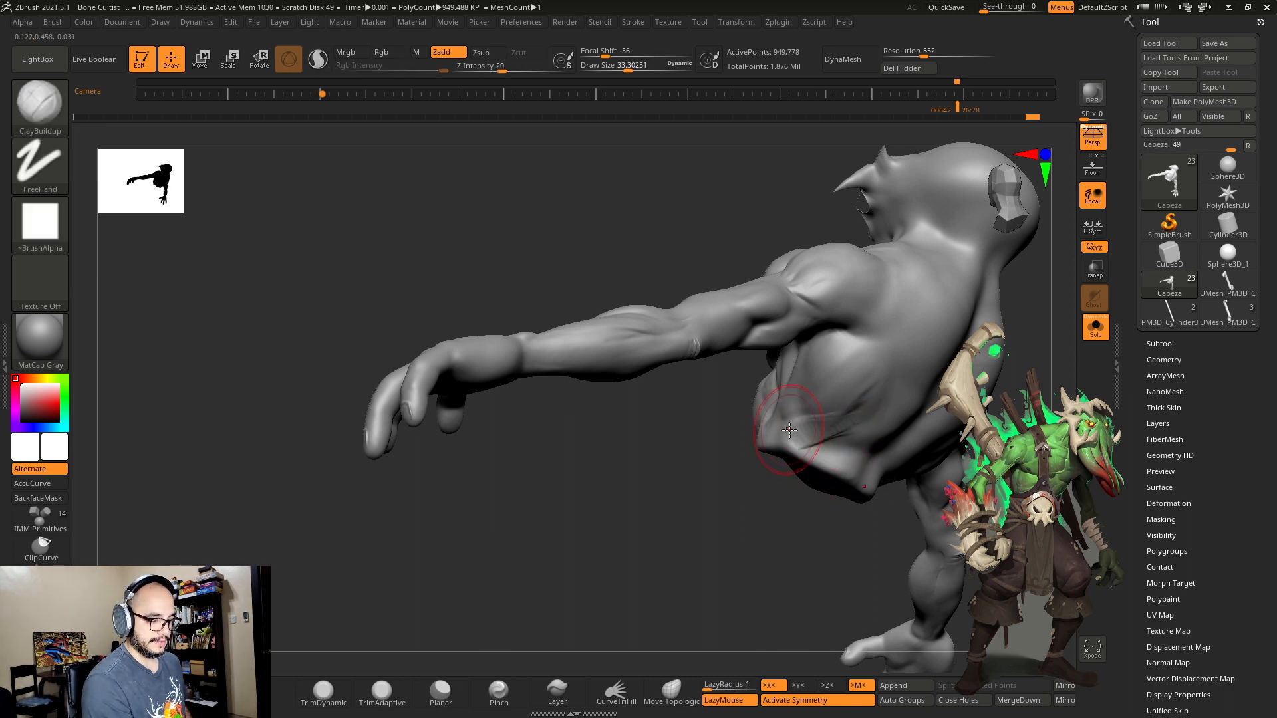
{"action": "mouse_move", "coordinate": [838, 410]}
{"action": "left_mouse_down"}
{"action": "mouse_move", "coordinate": [816, 384]}
{"action": "mouse_move", "coordinate": [788, 405]}
{"action": "left_mouse_up"}
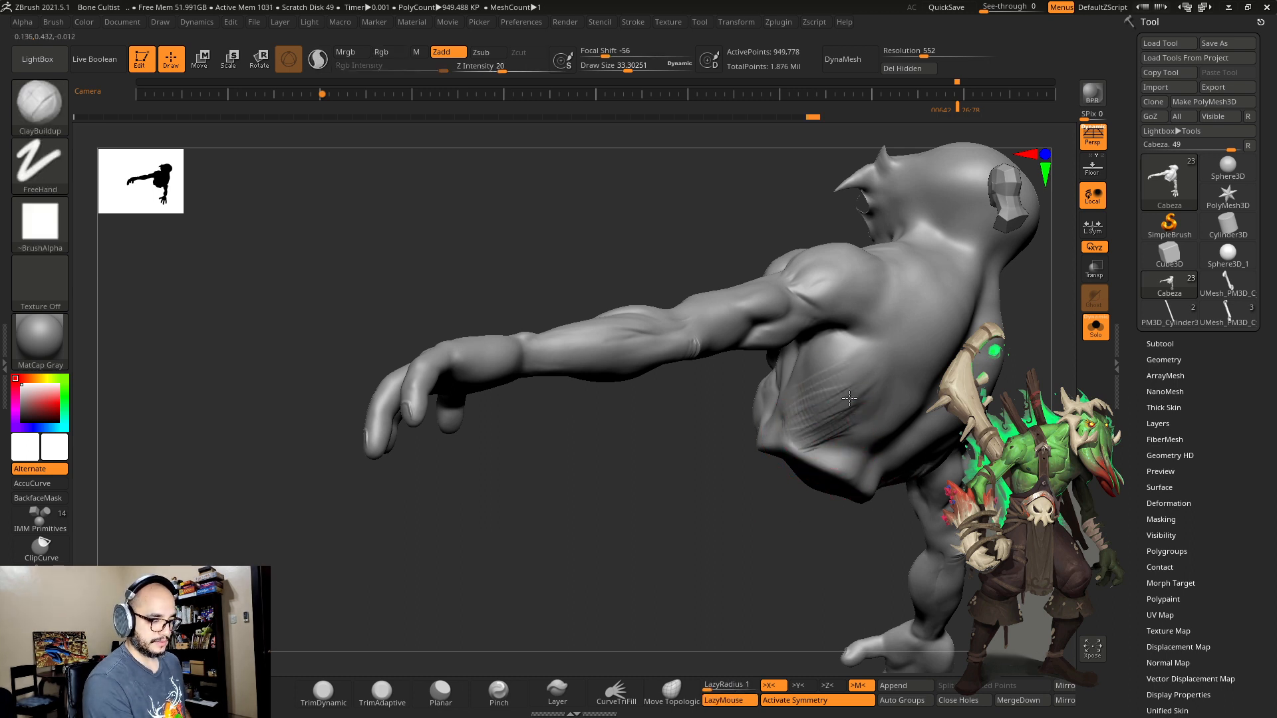
{"action": "key", "text": "shift"}
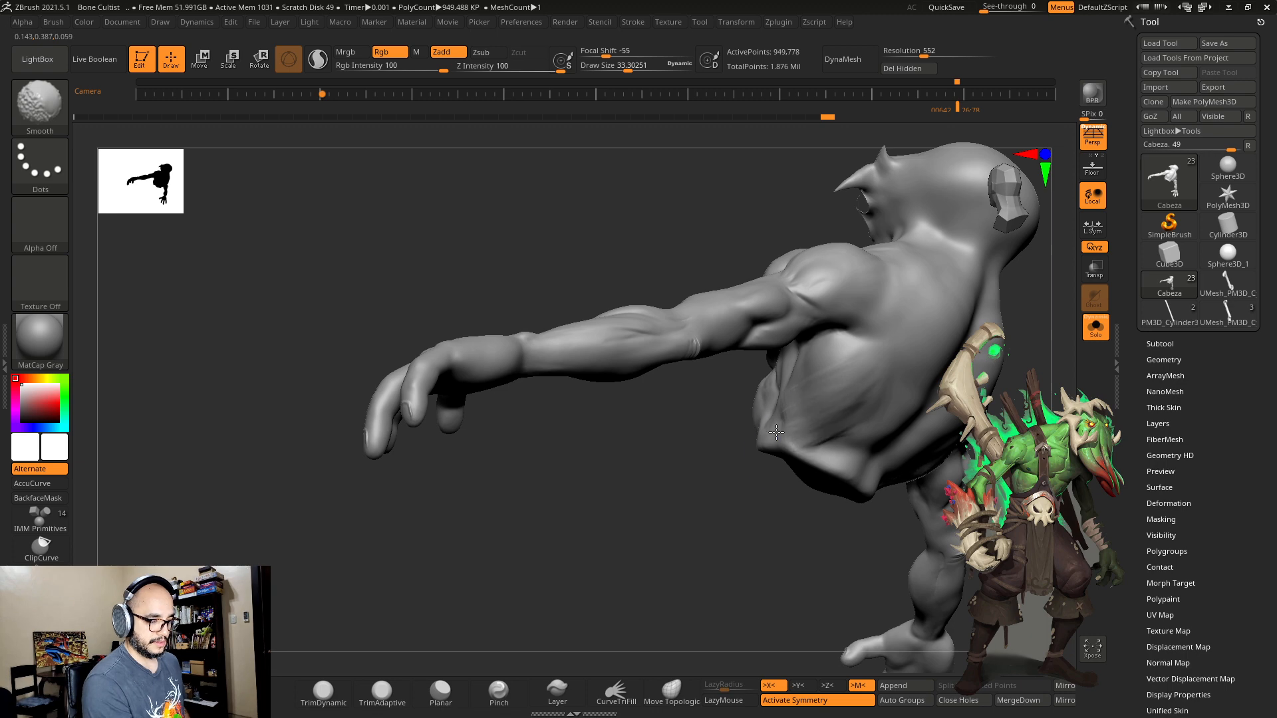
{"action": "left_click_drag", "start_coordinate": [758, 545], "coordinate": [821, 584], "text": "shift"}
{"action": "left_click_drag", "start_coordinate": [909, 479], "coordinate": [723, 493], "text": "alt"}
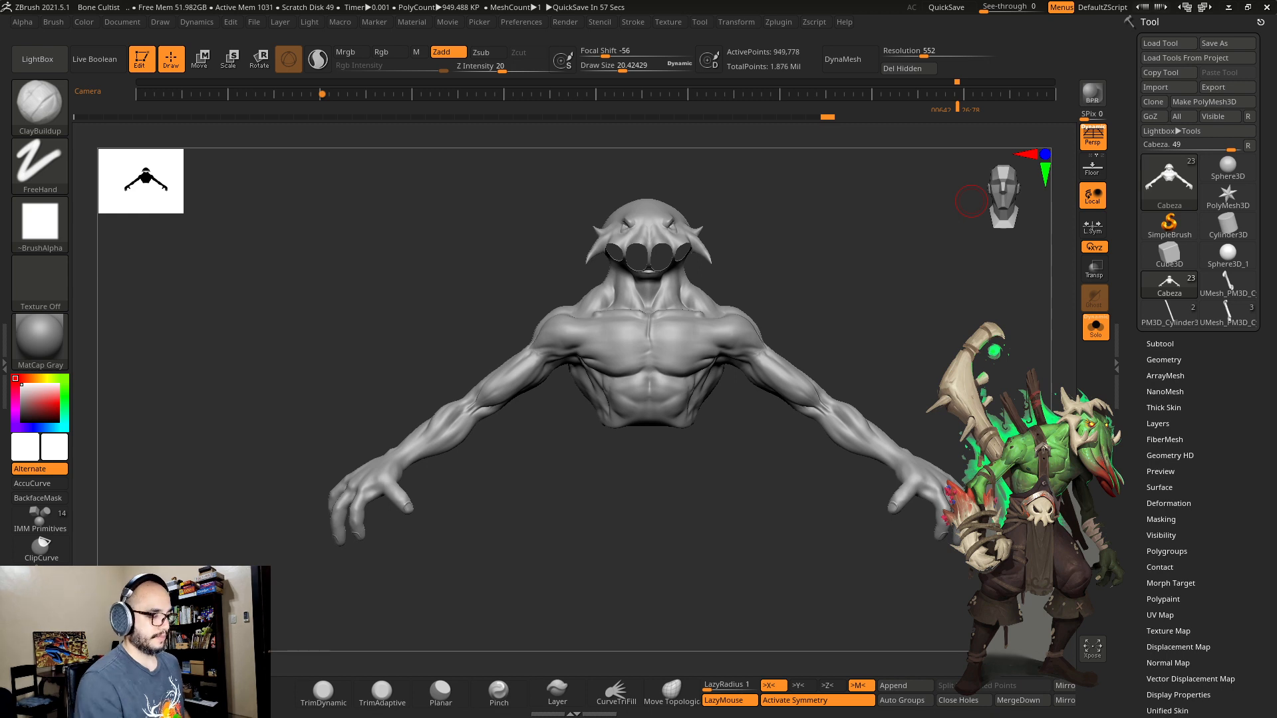
Step: Refine the torso's side silhouette from the front with the Move brush at a draw size of about 60
{"action": "key", "text": "b"}
{"action": "key", "text": "m"}
{"action": "key", "text": "v"}
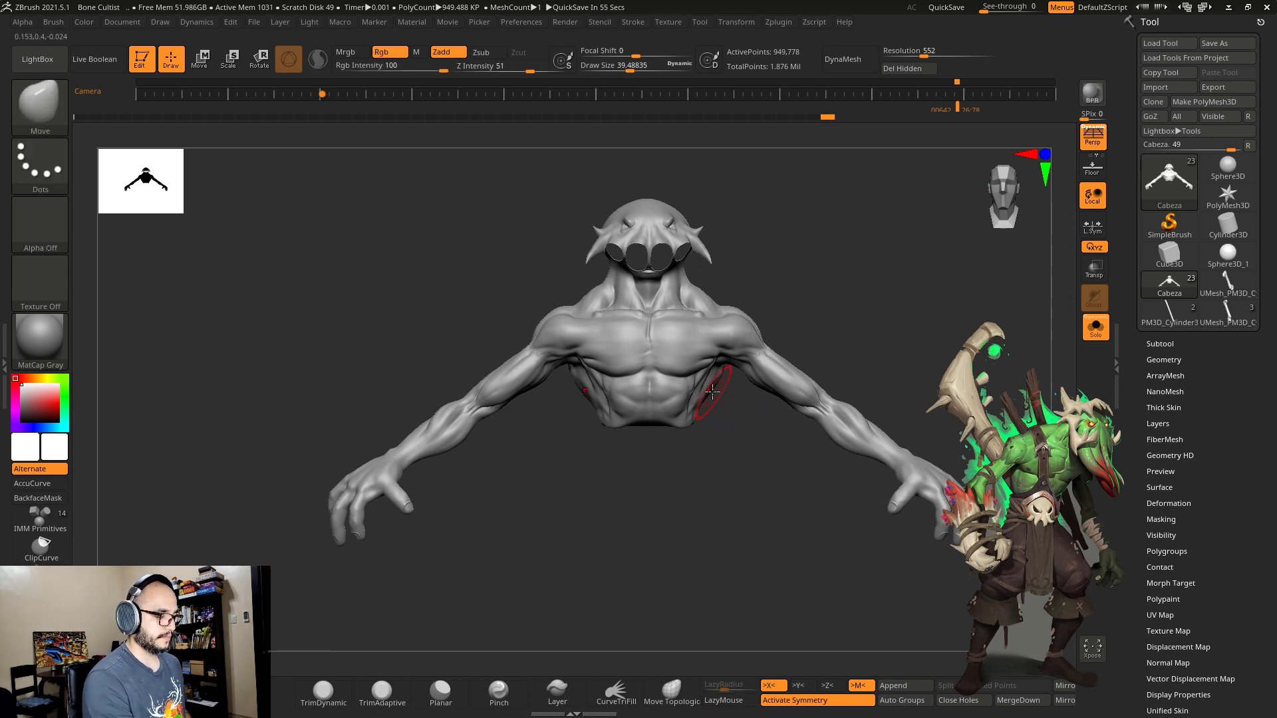
{"action": "key", "text": "s"}
{"action": "left_click_drag", "start_coordinate": [711, 408], "coordinate": [717, 407]}
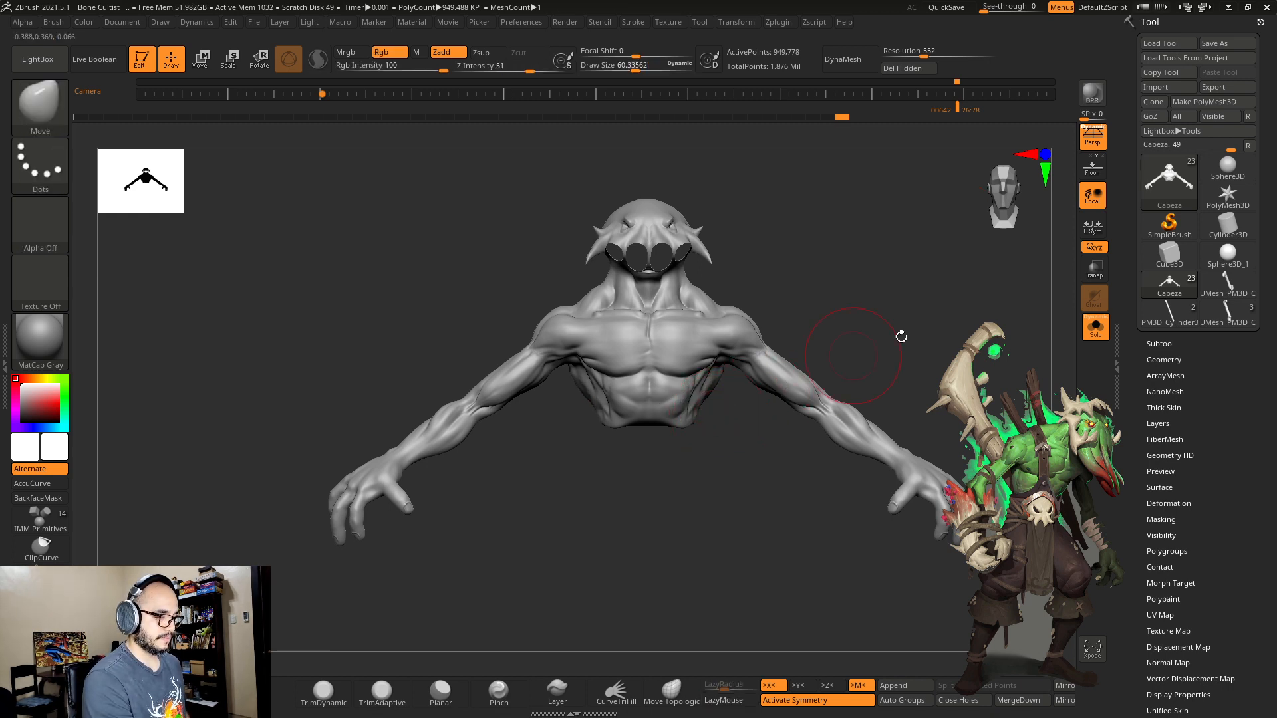
Step: Turn off Solo and adjust the body against the full outfit with a large Move brush, undoing an unwanted change
{"action": "left_click", "coordinate": [1094, 328]}
{"action": "mouse_move", "coordinate": [955, 374]}
{"action": "left_mouse_down"}
{"action": "mouse_move", "coordinate": [939, 377]}
{"action": "mouse_move", "coordinate": [911, 332]}
{"action": "mouse_move", "coordinate": [841, 280]}
{"action": "left_mouse_up"}
{"action": "key", "text": "s"}
{"action": "left_click_drag", "start_coordinate": [723, 408], "coordinate": [732, 408]}
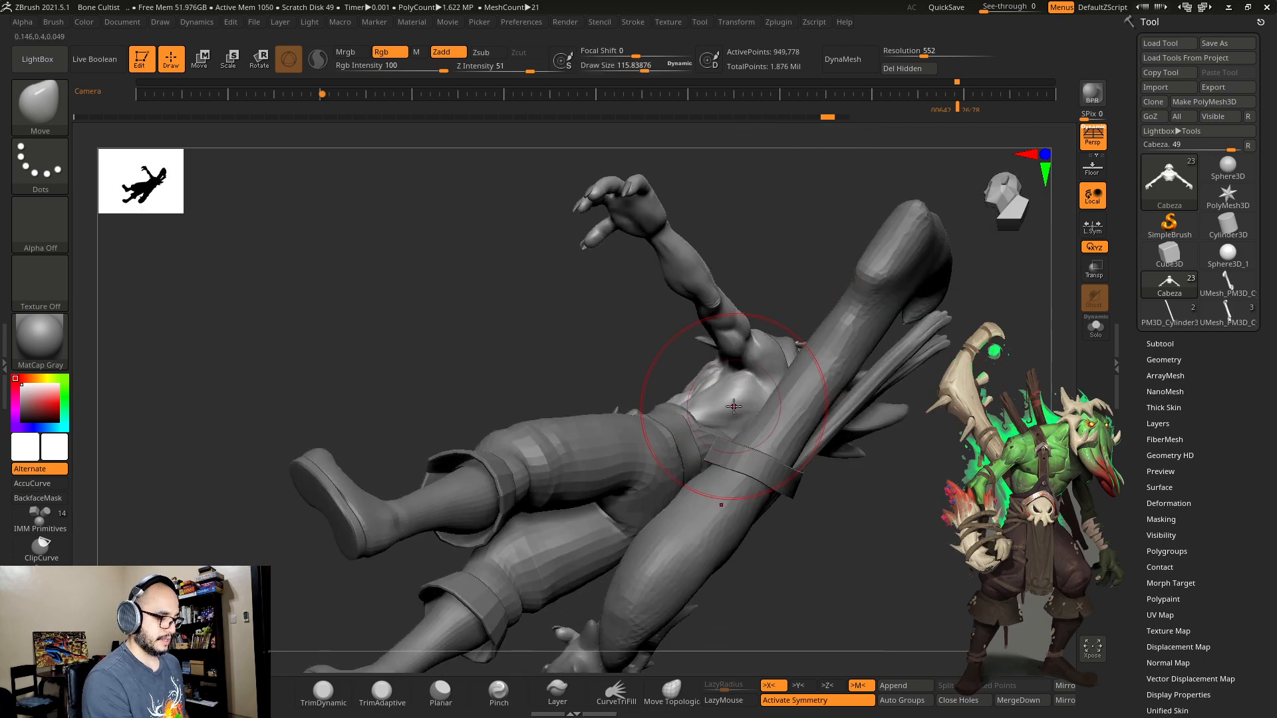
{"action": "left_click_drag", "start_coordinate": [758, 256], "coordinate": [787, 265]}
{"action": "left_click_drag", "start_coordinate": [726, 397], "coordinate": [884, 375]}
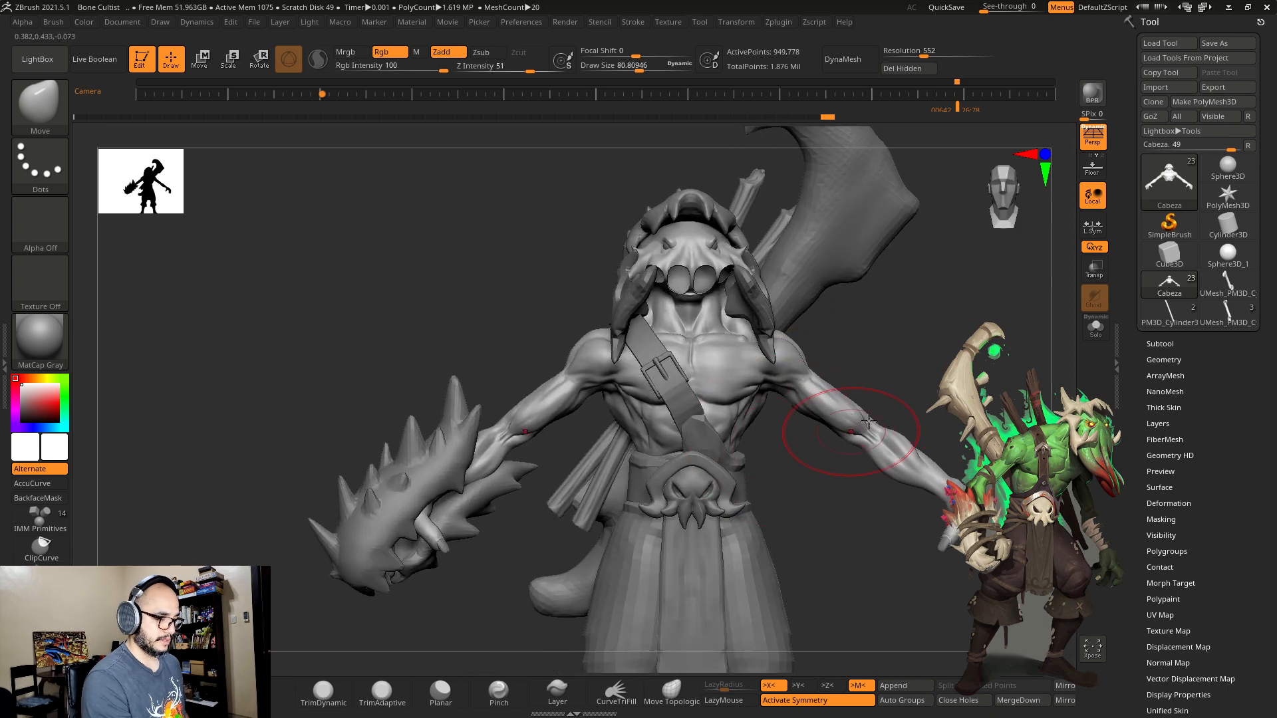
{"action": "key", "text": "ctrl+shift"}
{"action": "left_click", "coordinate": [963, 372], "text": "ctrl+shift"}
{"action": "key", "text": "ctrl+z"}
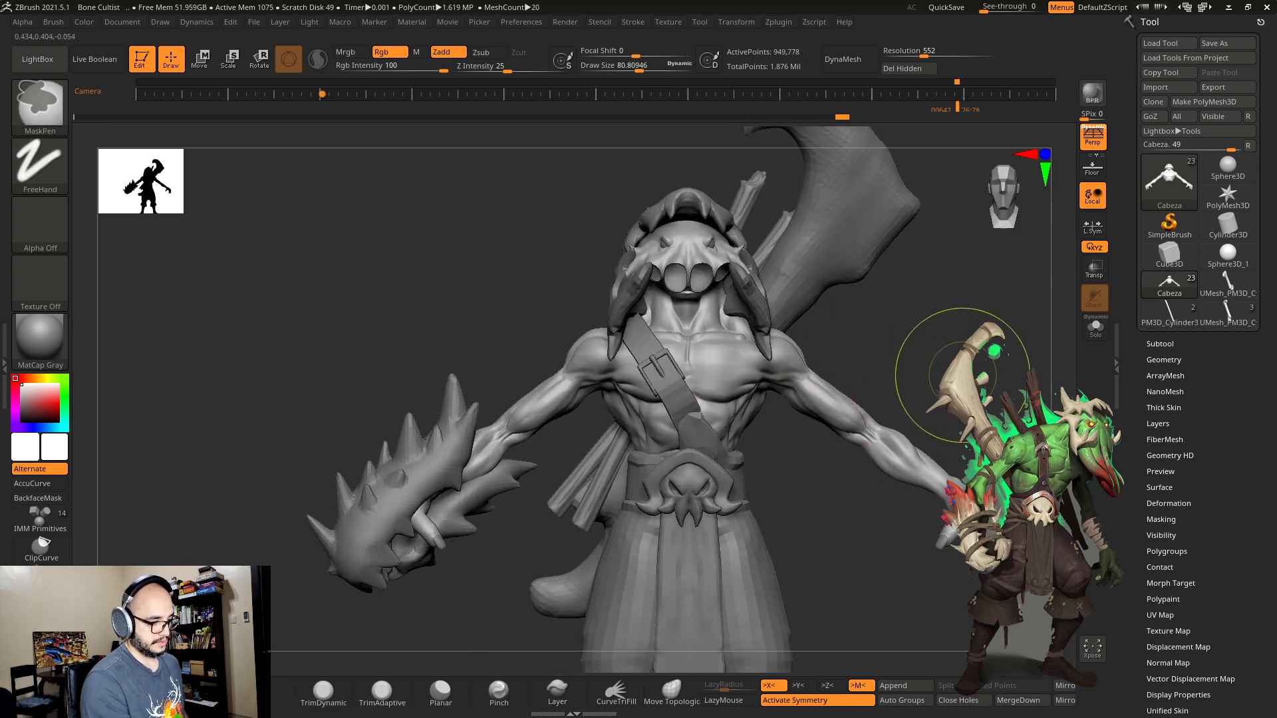
{"action": "left_click_drag", "start_coordinate": [856, 588], "coordinate": [838, 514], "text": "alt"}
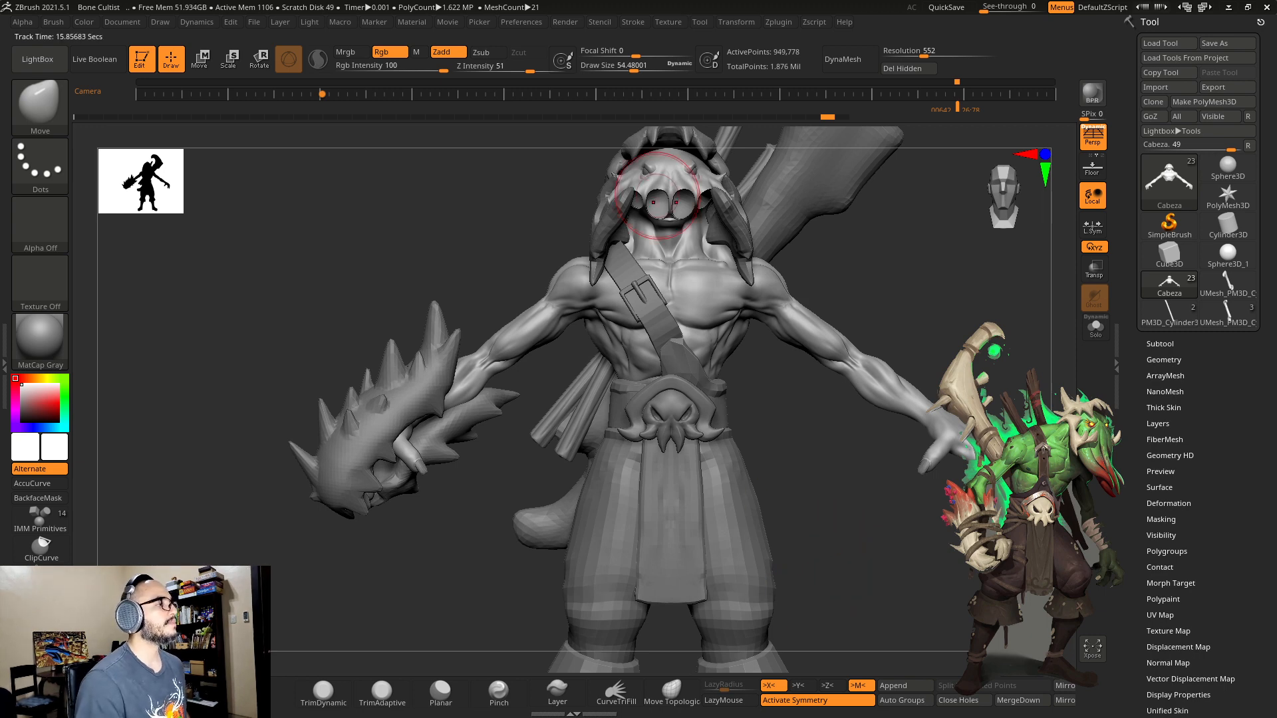
{"action": "left_click_drag", "start_coordinate": [1025, 302], "coordinate": [1004, 332], "text": "alt"}
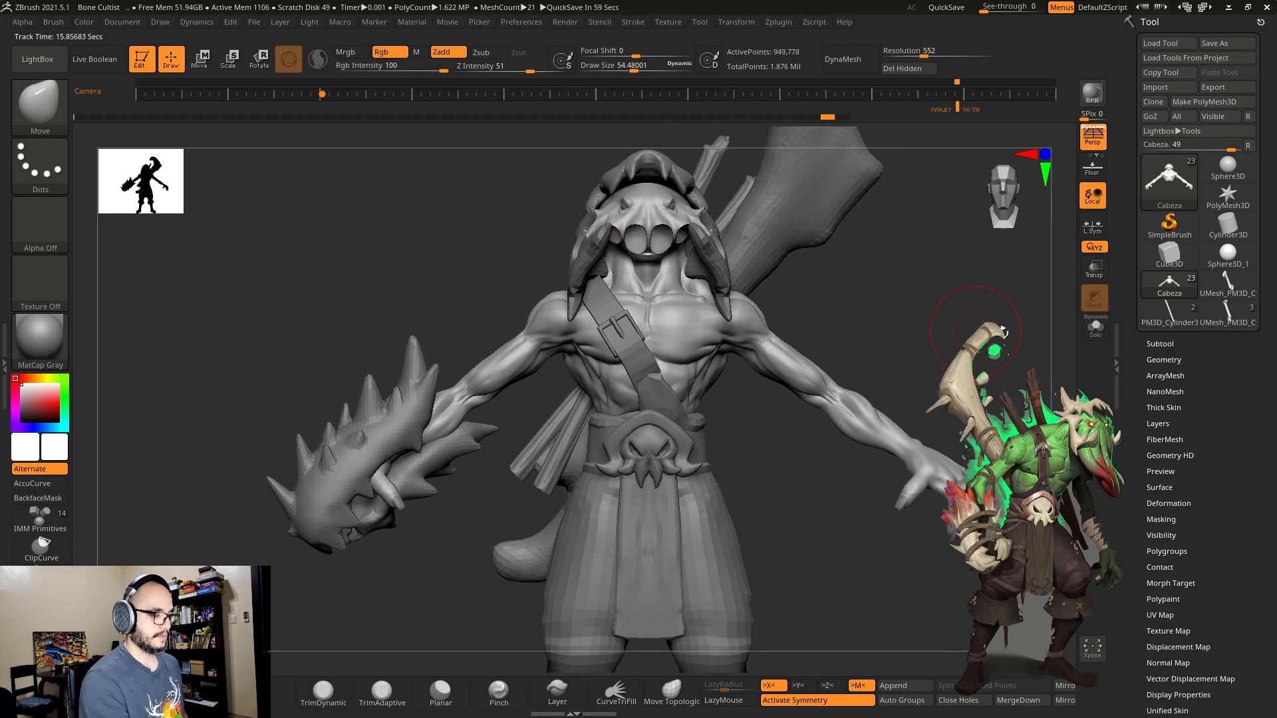
Step: Isolate the body subtool again and frame the arm around the elbow
{"action": "left_click", "coordinate": [1095, 328]}
{"action": "key", "text": "bracketleft"}
{"action": "mouse_move", "coordinate": [990, 393]}
{"action": "left_mouse_down", "text": "alt"}
{"action": "mouse_move", "coordinate": [846, 319]}
{"action": "mouse_move", "coordinate": [837, 468]}
{"action": "mouse_move", "coordinate": [714, 578]}
{"action": "left_mouse_up", "text": "alt"}
{"action": "mouse_move", "coordinate": [789, 501]}
{"action": "left_mouse_down"}
{"action": "mouse_move", "coordinate": [834, 390]}
{"action": "mouse_move", "coordinate": [806, 391]}
{"action": "left_mouse_up"}
Step: Carve the creases where the upper arm meets the forearm with DamStandard at about size 10, smoothing them and undoing the last stroke
{"action": "key", "text": "b"}
{"action": "key", "text": "d"}
{"action": "key", "text": "s"}
{"action": "key", "text": "s"}
{"action": "left_click_drag", "start_coordinate": [841, 362], "coordinate": [794, 433]}
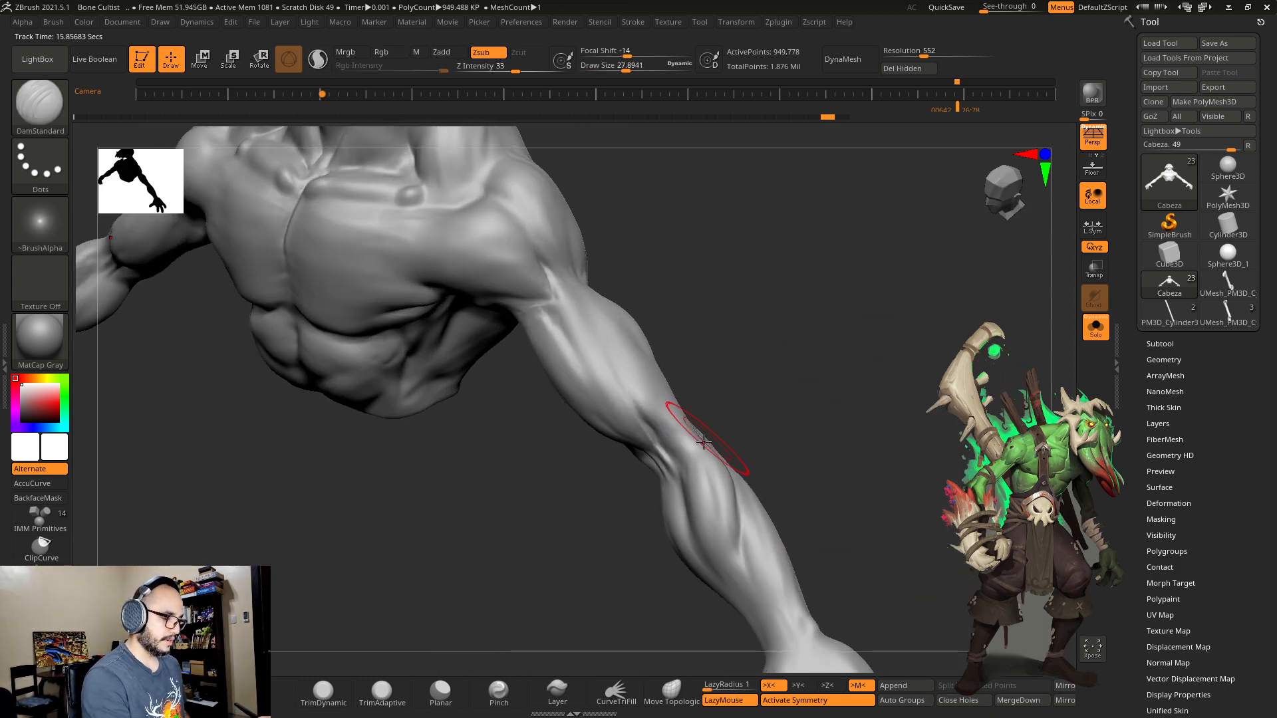
{"action": "mouse_move", "coordinate": [688, 521]}
{"action": "left_mouse_down"}
{"action": "mouse_move", "coordinate": [679, 459]}
{"action": "mouse_move", "coordinate": [641, 404]}
{"action": "left_mouse_up"}
{"action": "key", "text": "s"}
{"action": "left_click_drag", "start_coordinate": [685, 461], "coordinate": [675, 461]}
{"action": "left_click_drag", "start_coordinate": [650, 411], "coordinate": [697, 453]}
{"action": "left_click_drag", "start_coordinate": [748, 439], "coordinate": [754, 419]}
{"action": "left_click_drag", "start_coordinate": [648, 413], "coordinate": [721, 465]}
{"action": "mouse_move", "coordinate": [749, 413]}
{"action": "left_mouse_down"}
{"action": "mouse_move", "coordinate": [737, 436]}
{"action": "mouse_move", "coordinate": [702, 432]}
{"action": "left_mouse_up"}
{"action": "left_click_drag", "start_coordinate": [708, 434], "coordinate": [725, 458], "text": "shift"}
{"action": "left_click_drag", "start_coordinate": [720, 455], "coordinate": [629, 401]}
{"action": "key", "text": "ctrl+z"}
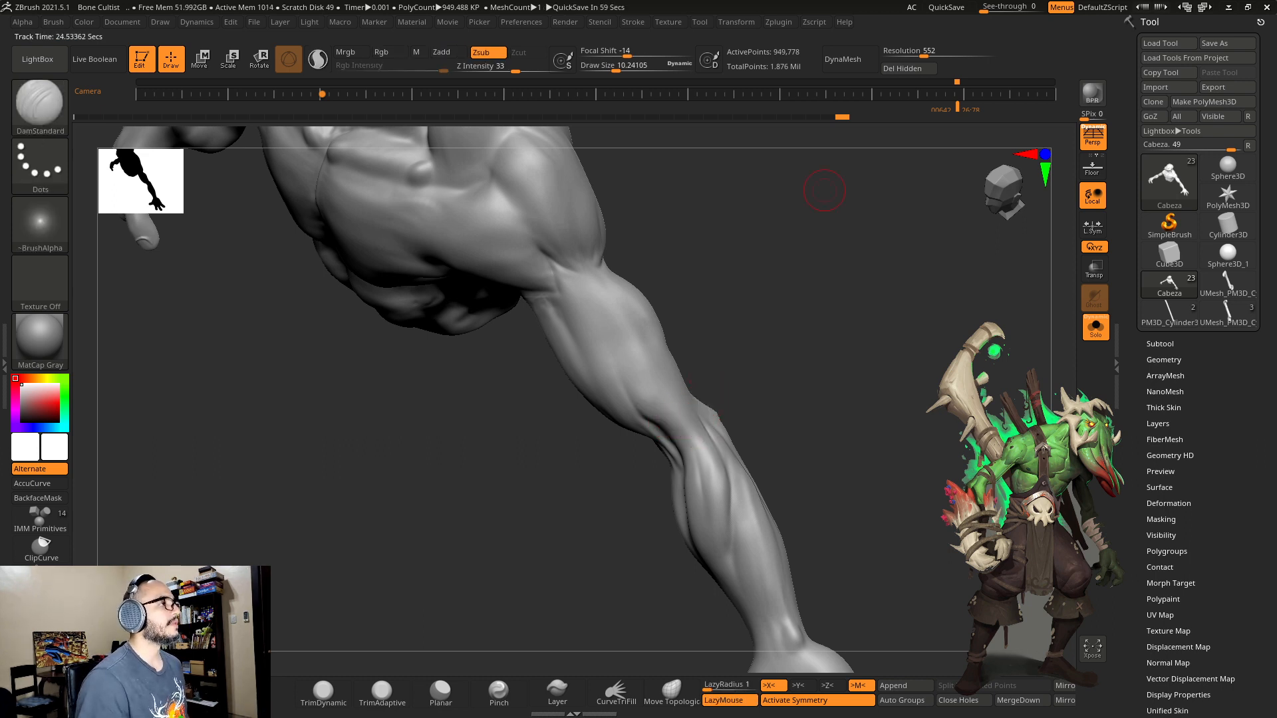
Step: Build up the lower end of the upper arm muscle above the elbow with ClayBuildup at about size 16 and smooth it
{"action": "mouse_move", "coordinate": [796, 386]}
{"action": "left_mouse_down"}
{"action": "mouse_move", "coordinate": [707, 415]}
{"action": "mouse_move", "coordinate": [648, 399]}
{"action": "left_mouse_up"}
{"action": "key", "text": "s"}
{"action": "key", "text": "b"}
{"action": "key", "text": "c"}
{"action": "key", "text": "b"}
{"action": "key", "text": "s"}
{"action": "key", "text": "s"}
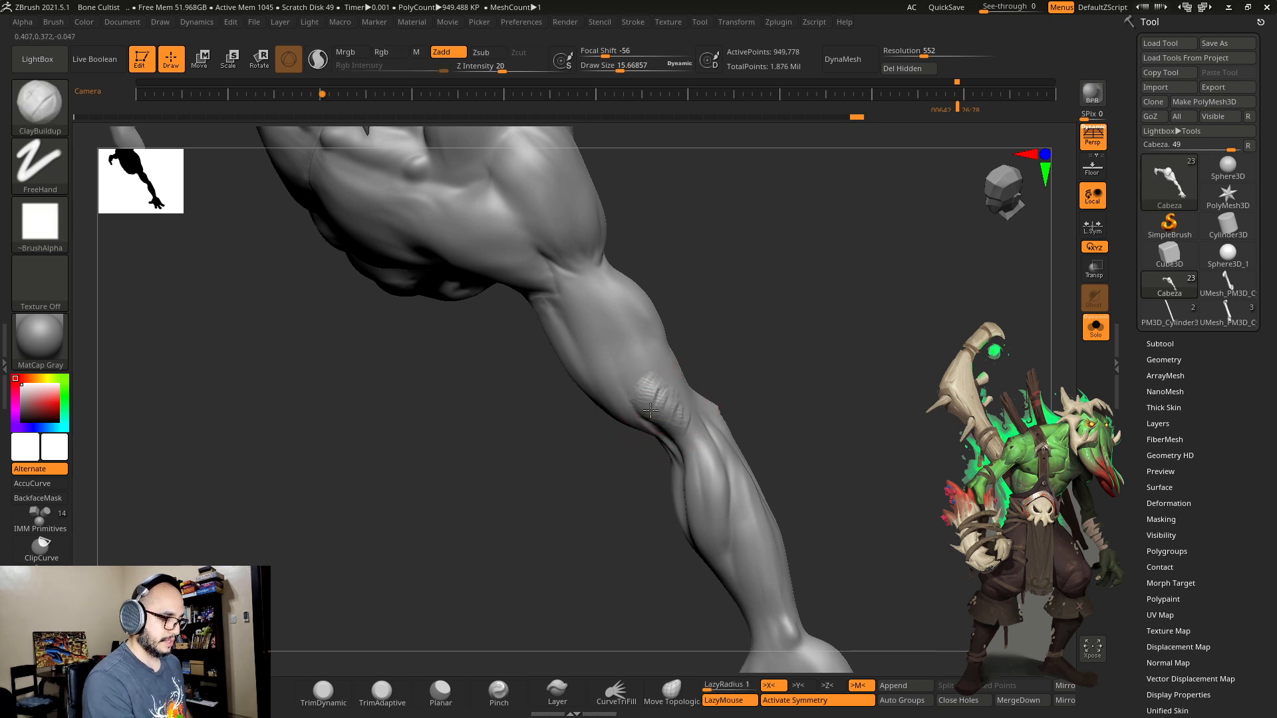
{"action": "key", "text": "shift"}
{"action": "left_click_drag", "start_coordinate": [667, 410], "coordinate": [660, 402], "text": "shift"}
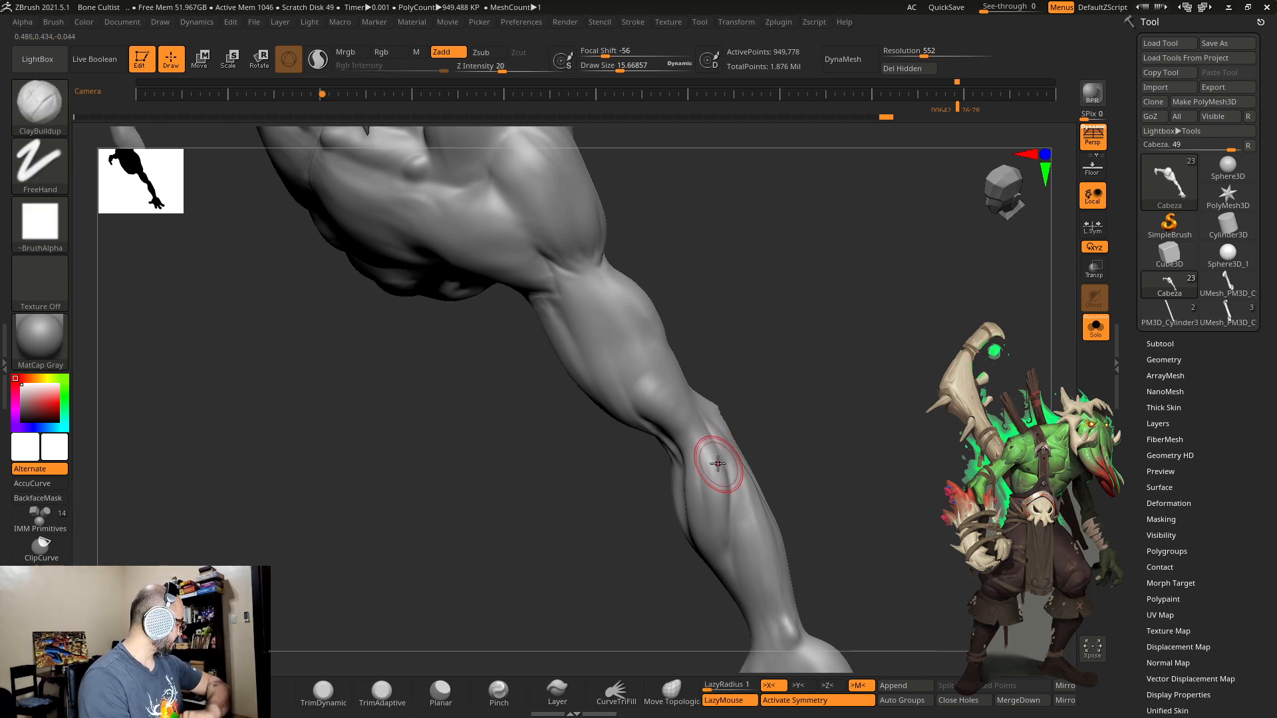
Step: Add ClayBuildup strokes at the inner elbow, reducing the draw size to about 12, and smooth them into the forearm
{"action": "left_click_drag", "start_coordinate": [786, 380], "coordinate": [782, 426]}
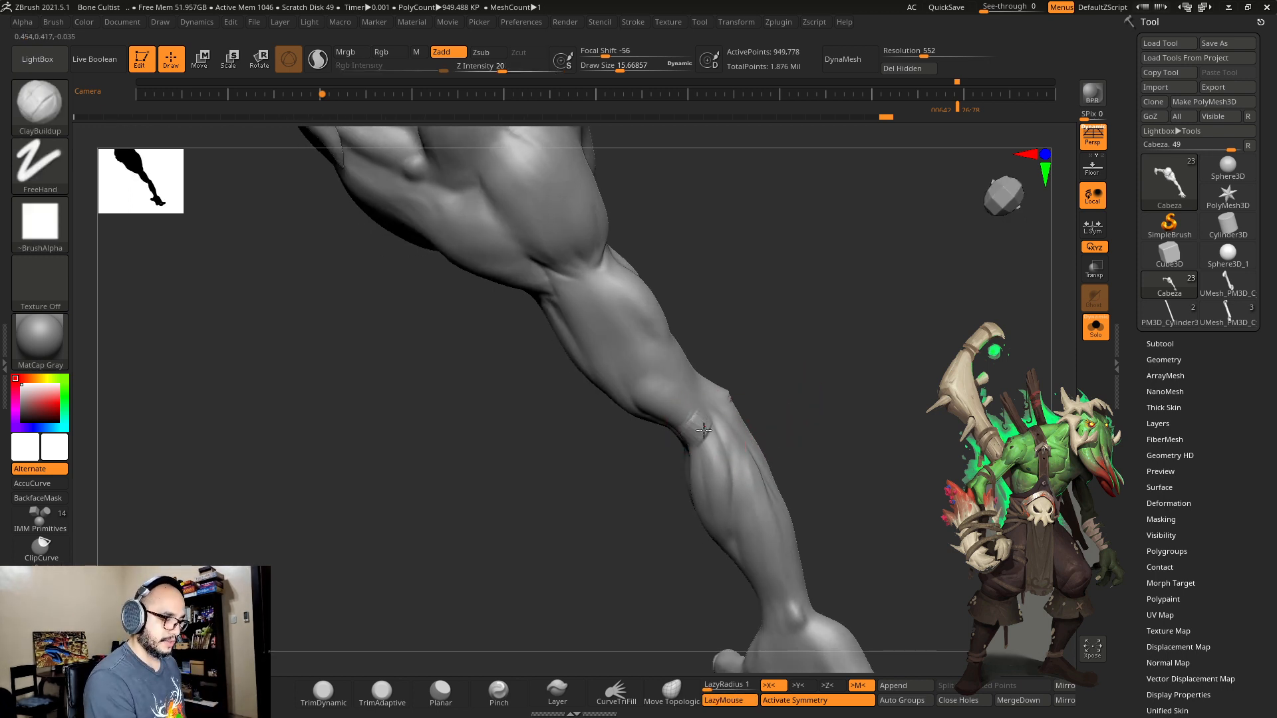
{"action": "mouse_move", "coordinate": [702, 430]}
{"action": "left_mouse_down"}
{"action": "mouse_move", "coordinate": [684, 441]}
{"action": "mouse_move", "coordinate": [700, 486]}
{"action": "mouse_move", "coordinate": [706, 432]}
{"action": "mouse_move", "coordinate": [717, 474]}
{"action": "left_mouse_up"}
{"action": "left_click_drag", "start_coordinate": [752, 402], "coordinate": [770, 393]}
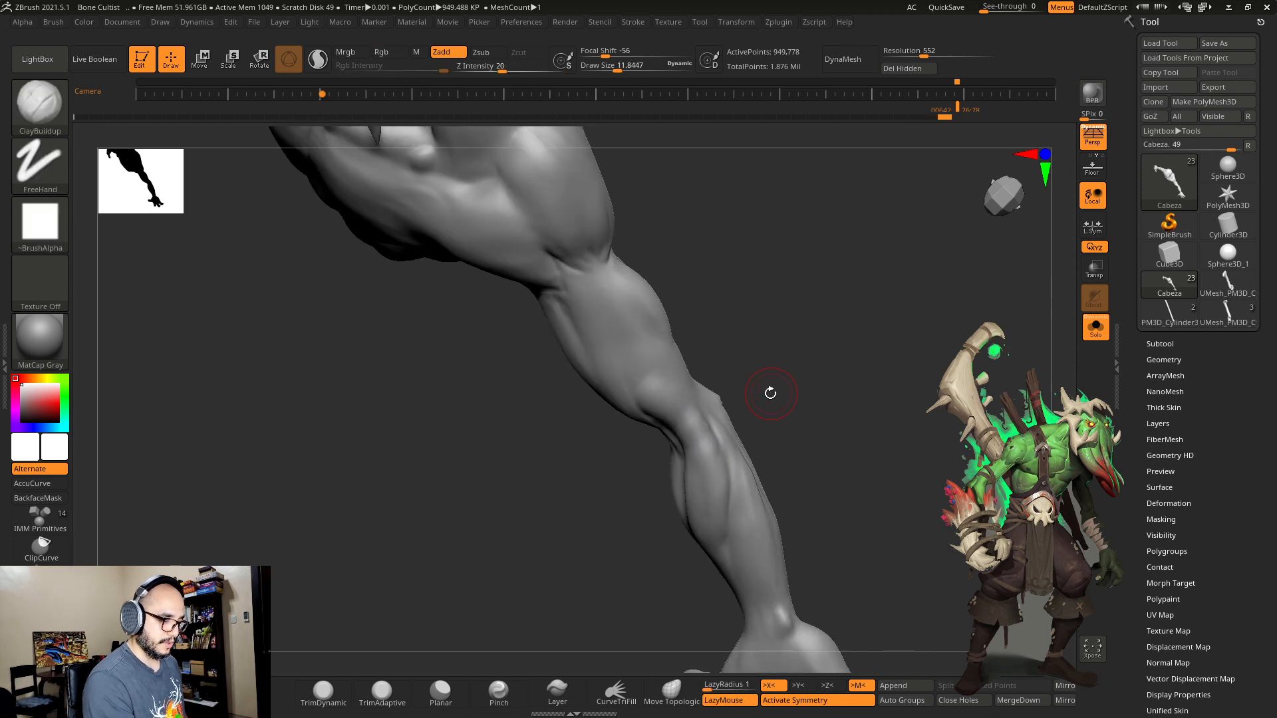
{"action": "left_click_drag", "start_coordinate": [701, 445], "coordinate": [689, 412], "text": "shift"}
{"action": "mouse_move", "coordinate": [778, 406]}
{"action": "left_mouse_down"}
{"action": "mouse_move", "coordinate": [738, 400]}
{"action": "mouse_move", "coordinate": [695, 439]}
{"action": "mouse_move", "coordinate": [765, 407]}
{"action": "mouse_move", "coordinate": [831, 408]}
{"action": "left_mouse_up"}
Step: Sculpt the back of the upper arm above the elbow with ClayBuildup at a draw size of about 16
{"action": "key", "text": "s"}
{"action": "left_click_drag", "start_coordinate": [718, 365], "coordinate": [721, 365]}
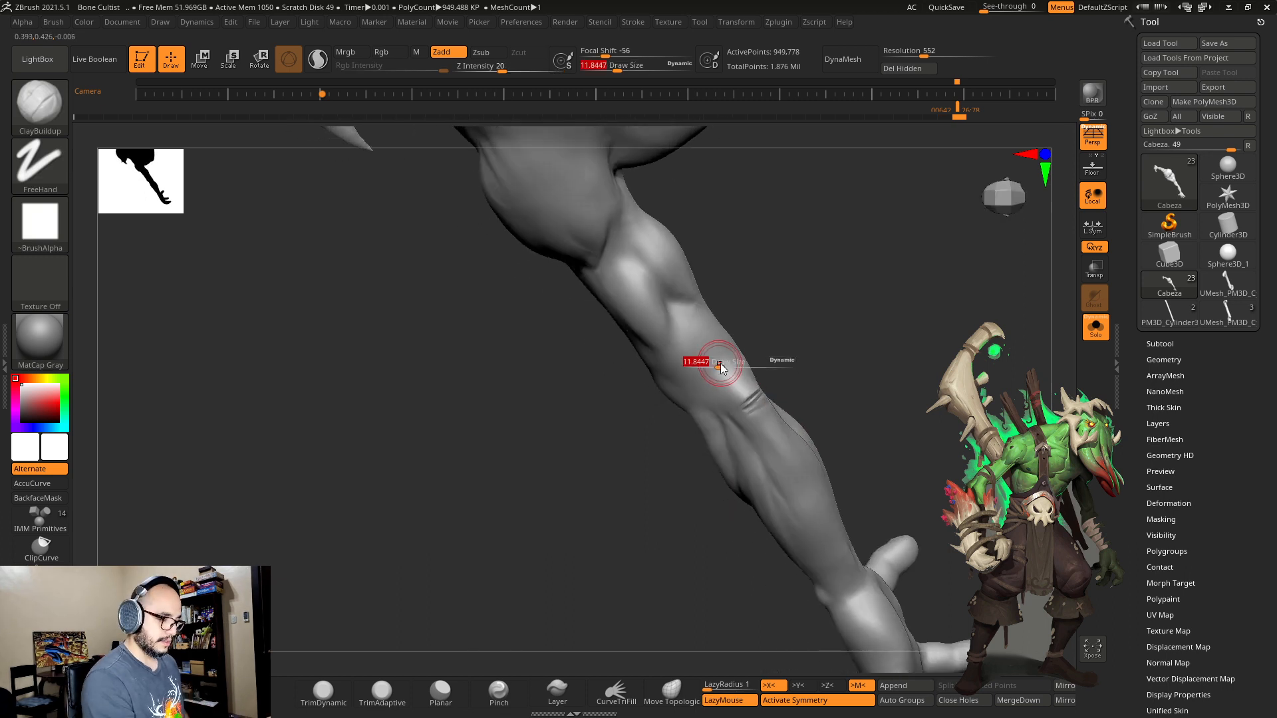
{"action": "mouse_move", "coordinate": [684, 326]}
{"action": "left_mouse_down"}
{"action": "mouse_move", "coordinate": [679, 365]}
{"action": "mouse_move", "coordinate": [693, 388]}
{"action": "left_mouse_up"}
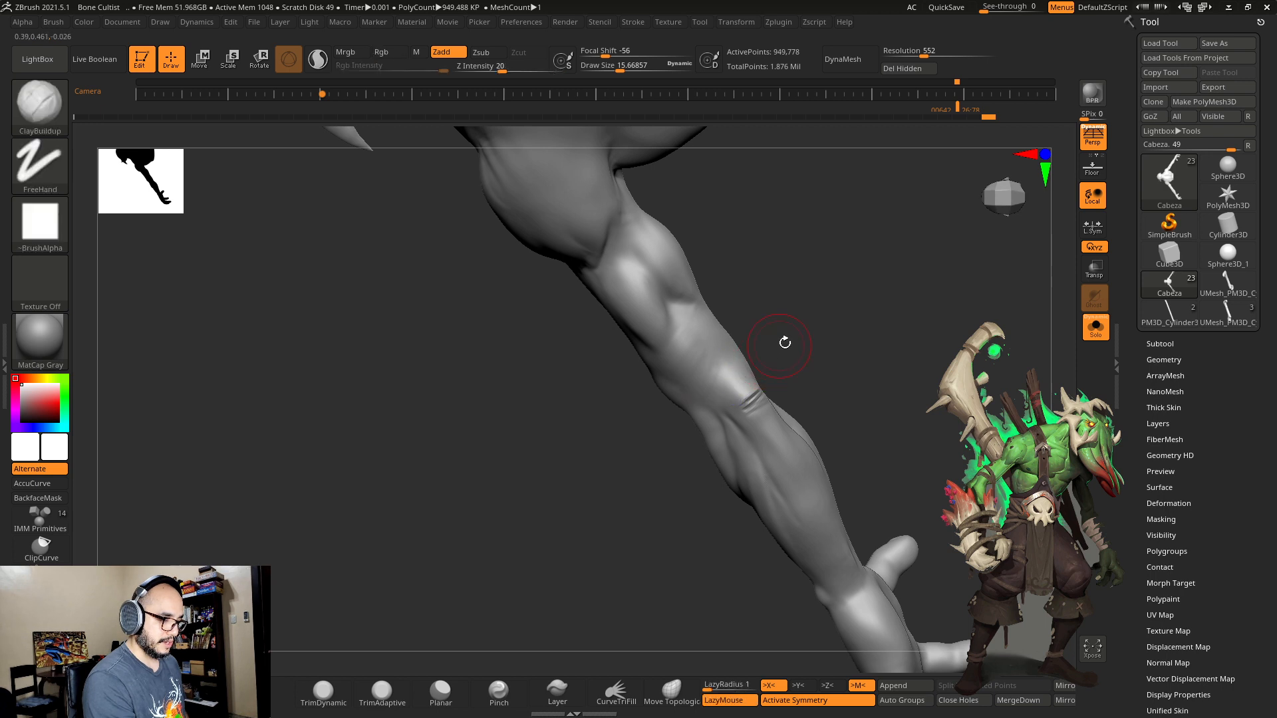
{"action": "left_click_drag", "start_coordinate": [784, 342], "coordinate": [746, 357]}
{"action": "mouse_move", "coordinate": [708, 317]}
{"action": "left_mouse_down"}
{"action": "mouse_move", "coordinate": [716, 352]}
{"action": "mouse_move", "coordinate": [727, 348]}
{"action": "mouse_move", "coordinate": [715, 322]}
{"action": "left_mouse_up"}
{"action": "left_click_drag", "start_coordinate": [751, 368], "coordinate": [714, 338]}
{"action": "left_click_drag", "start_coordinate": [798, 309], "coordinate": [843, 265]}
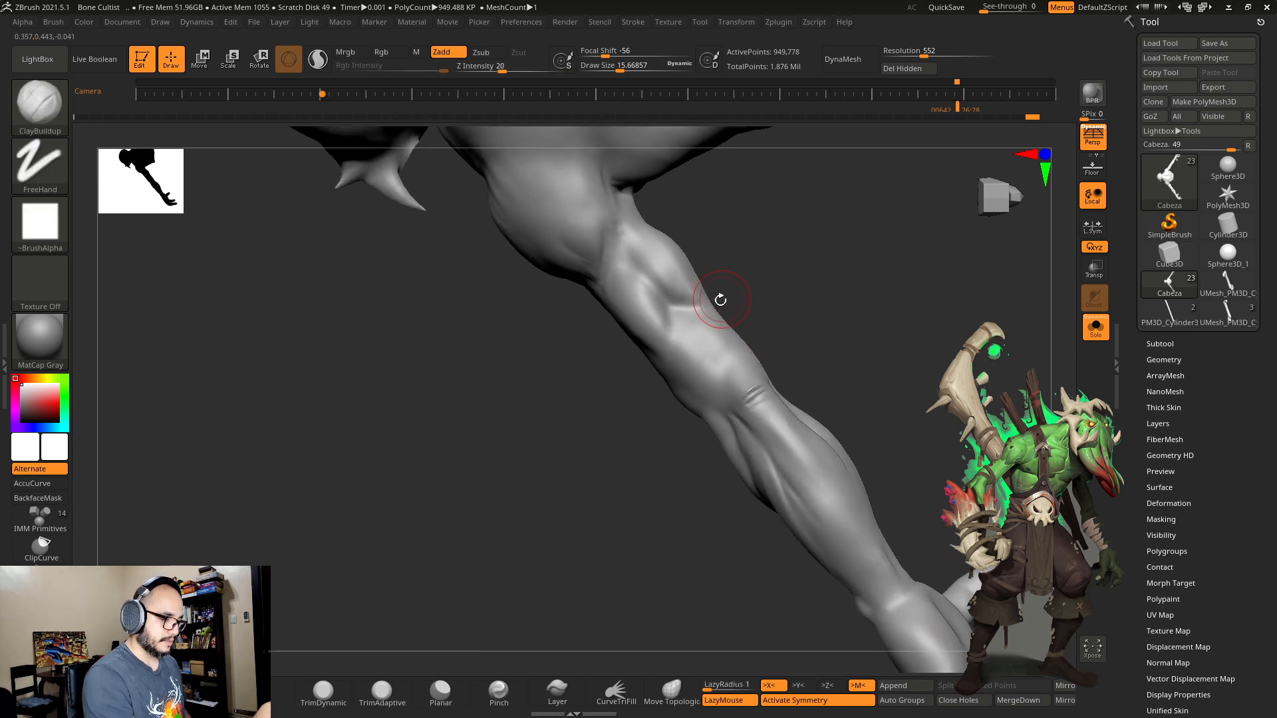
Step: Define the triceps heads with ClayBuildup strokes at a draw size of about 15 and smooth their transitions
{"action": "key", "text": "bracketleft"}
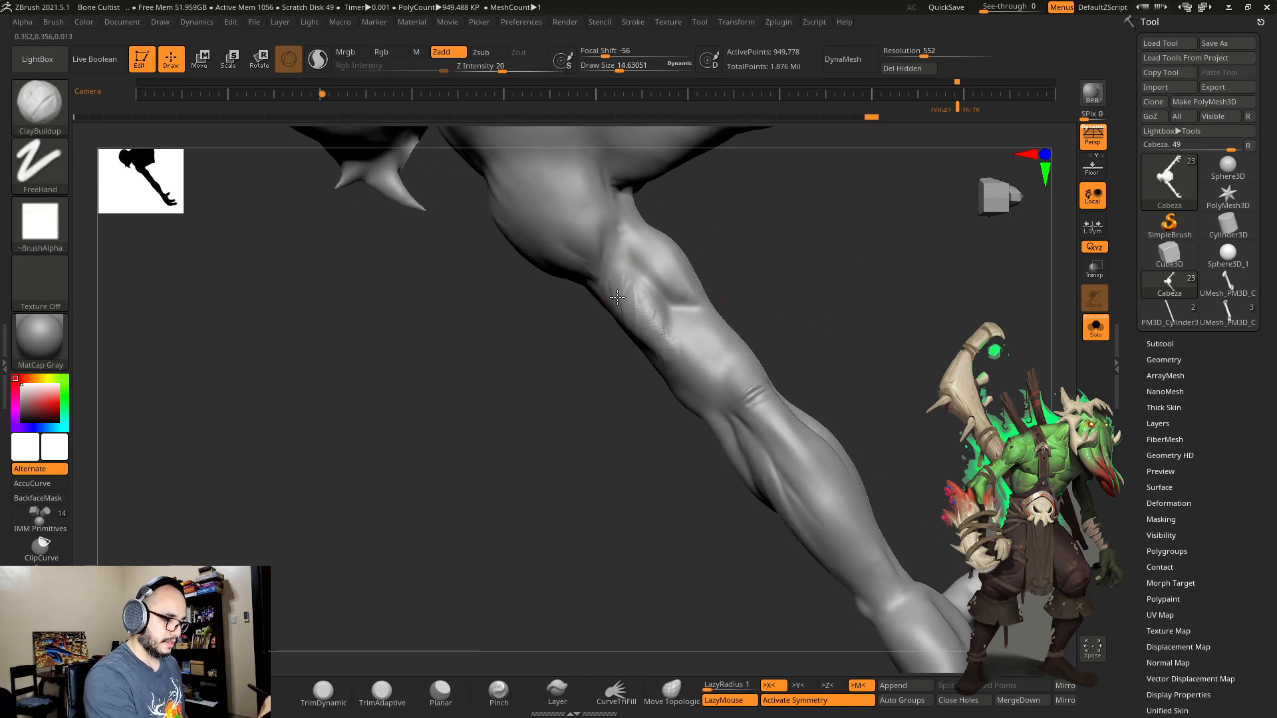
{"action": "left_click_drag", "start_coordinate": [649, 320], "coordinate": [666, 361]}
{"action": "right_click_drag", "start_coordinate": [693, 328], "coordinate": [702, 306]}
{"action": "left_click_drag", "start_coordinate": [709, 303], "coordinate": [665, 244]}
{"action": "right_click_drag", "start_coordinate": [708, 283], "coordinate": [695, 273]}
{"action": "left_click_drag", "start_coordinate": [663, 246], "coordinate": [669, 250], "text": "shift"}
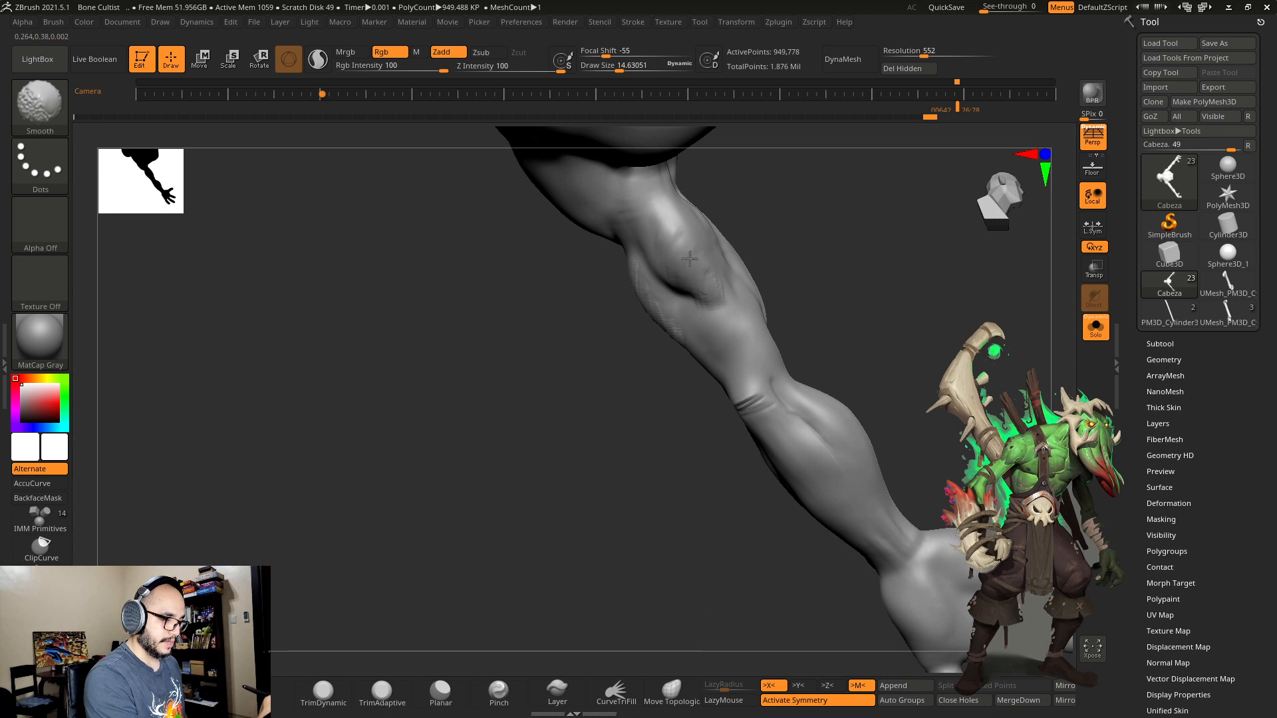
{"action": "right_click_drag", "start_coordinate": [711, 301], "coordinate": [815, 217]}
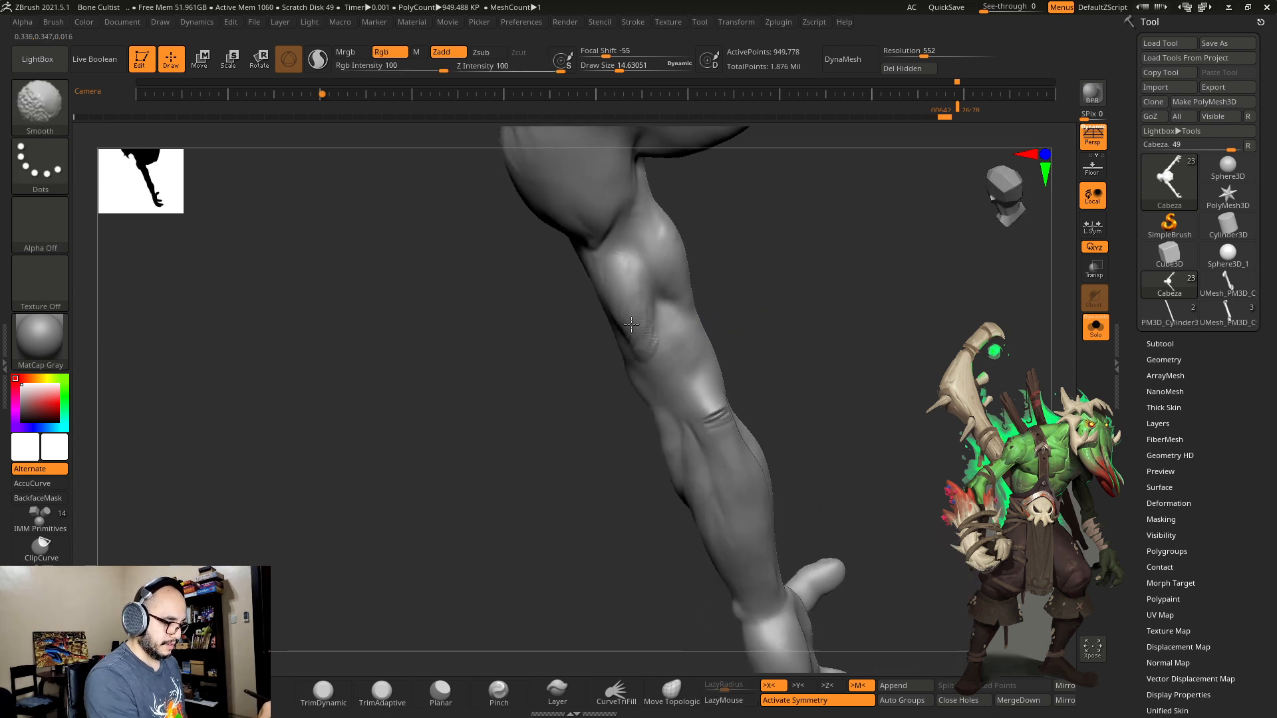
{"action": "mouse_move", "coordinate": [644, 332]}
{"action": "right_mouse_down"}
{"action": "mouse_move", "coordinate": [747, 262]}
{"action": "mouse_move", "coordinate": [676, 390]}
{"action": "right_mouse_up"}
{"action": "right_click_drag", "start_coordinate": [775, 319], "coordinate": [673, 326]}
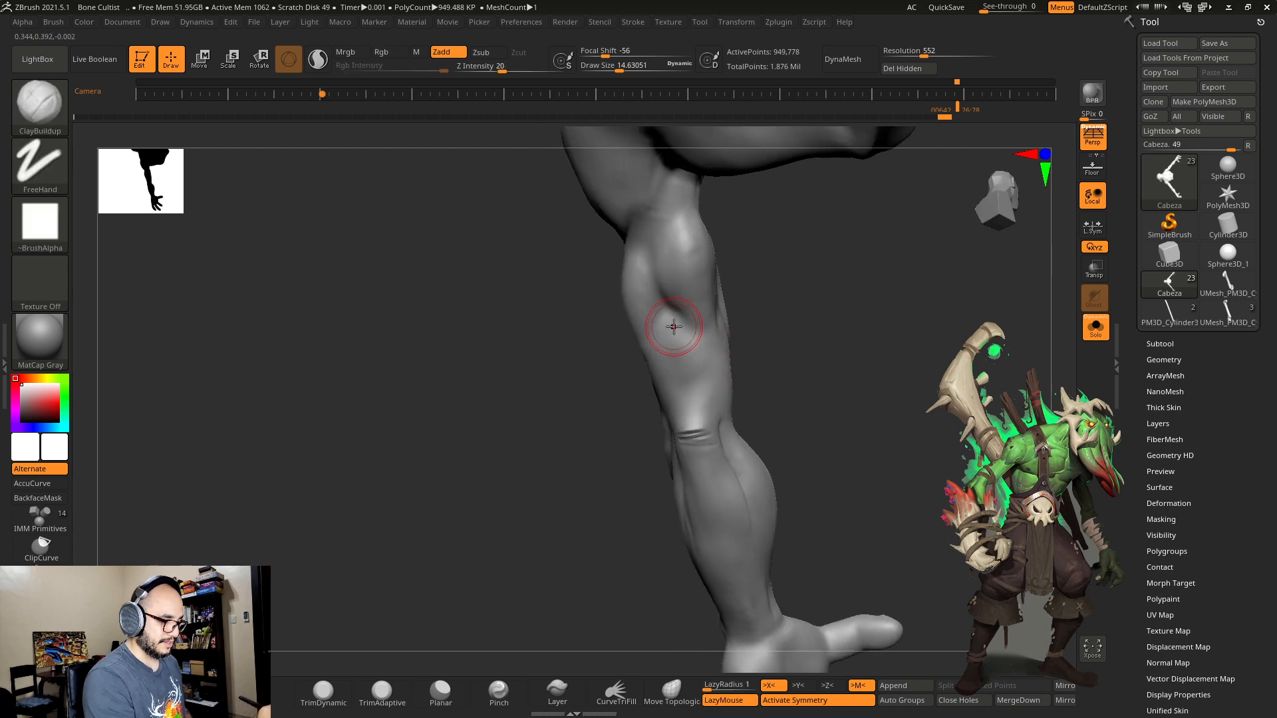
Step: Carve the separation between the triceps heads with DamStandard at a draw size of about 10, undoing the last stroke
{"action": "key", "text": "b"}
{"action": "key", "text": "d"}
{"action": "key", "text": "s"}
{"action": "key", "text": "s"}
{"action": "left_click_drag", "start_coordinate": [676, 326], "coordinate": [673, 327]}
{"action": "right_click_drag", "start_coordinate": [674, 327], "coordinate": [675, 296]}
{"action": "key", "text": "s"}
{"action": "left_click_drag", "start_coordinate": [665, 299], "coordinate": [651, 290]}
{"action": "mouse_move", "coordinate": [652, 247]}
{"action": "left_mouse_down"}
{"action": "mouse_move", "coordinate": [650, 296]}
{"action": "mouse_move", "coordinate": [693, 348]}
{"action": "mouse_move", "coordinate": [647, 345]}
{"action": "left_mouse_up"}
{"action": "key", "text": "ctrl+z"}
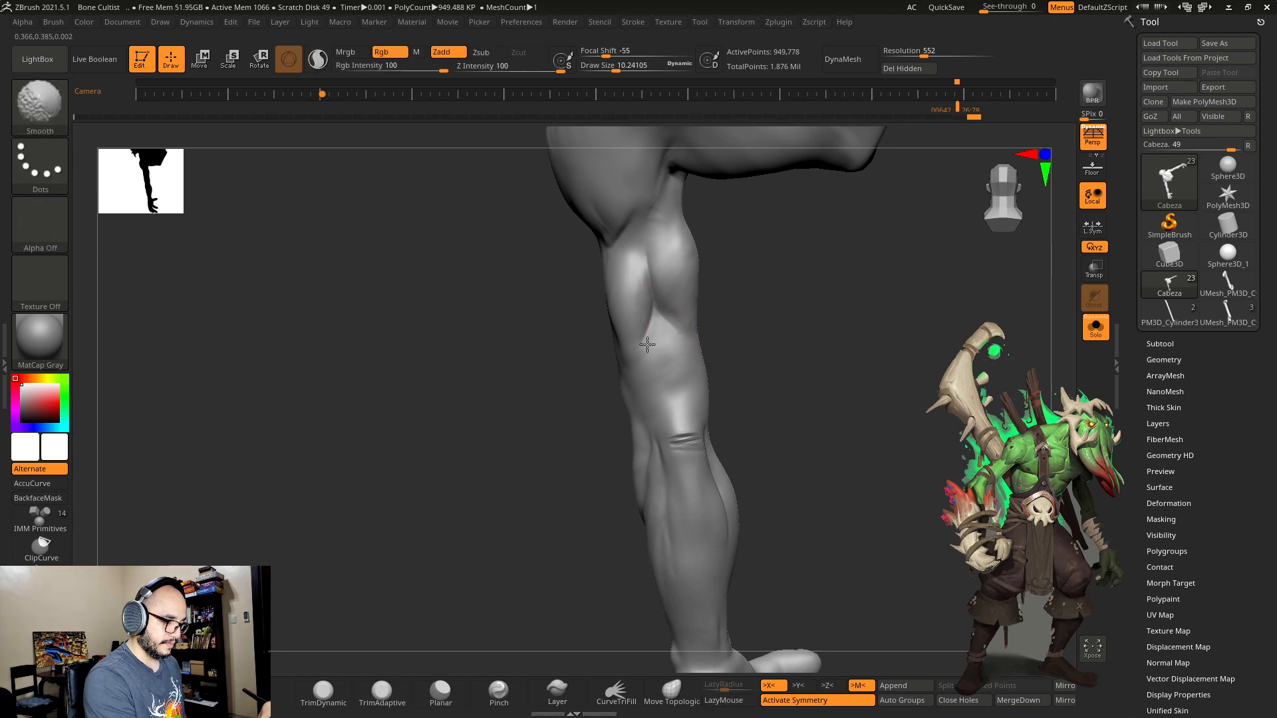
Step: Deepen the grooves between the upper-arm muscles with DamStandard at a draw size of about 10 and smooth them up to the shoulder
{"action": "mouse_move", "coordinate": [738, 239]}
{"action": "left_mouse_down"}
{"action": "mouse_move", "coordinate": [795, 234]}
{"action": "mouse_move", "coordinate": [778, 279]}
{"action": "mouse_move", "coordinate": [735, 305]}
{"action": "mouse_move", "coordinate": [770, 324]}
{"action": "mouse_move", "coordinate": [668, 348]}
{"action": "left_mouse_up"}
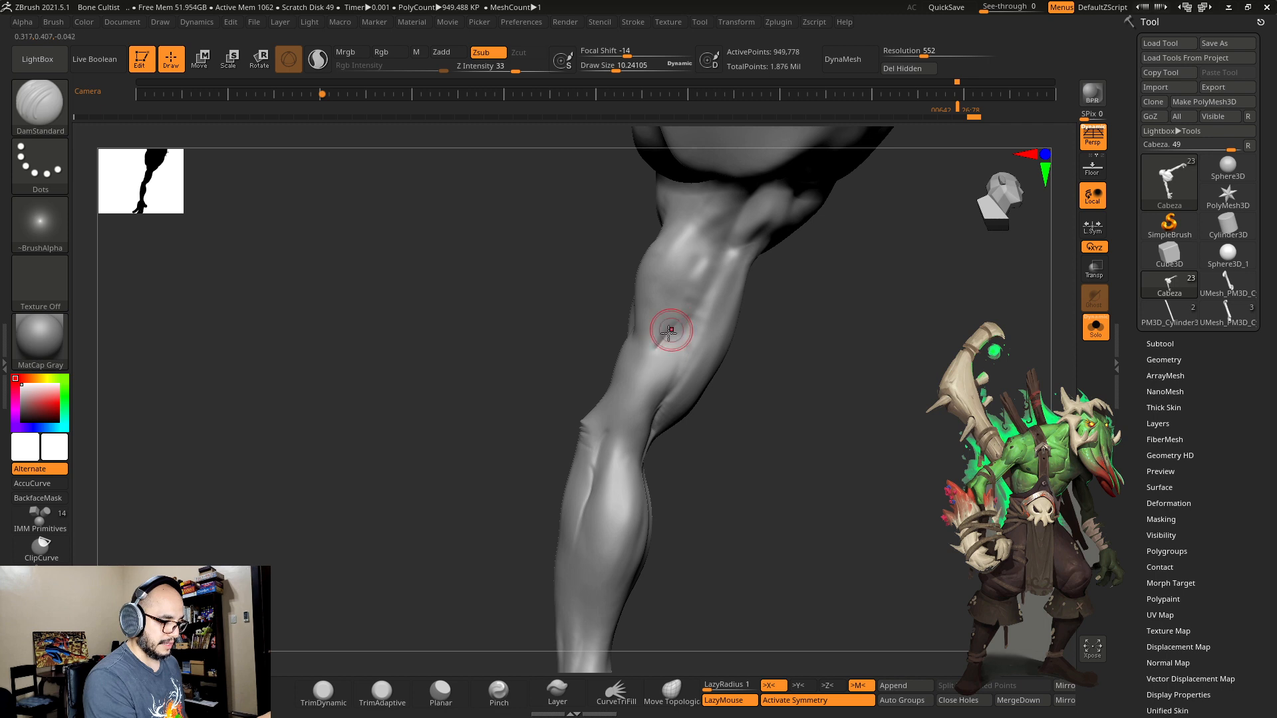
{"action": "key", "text": "shift"}
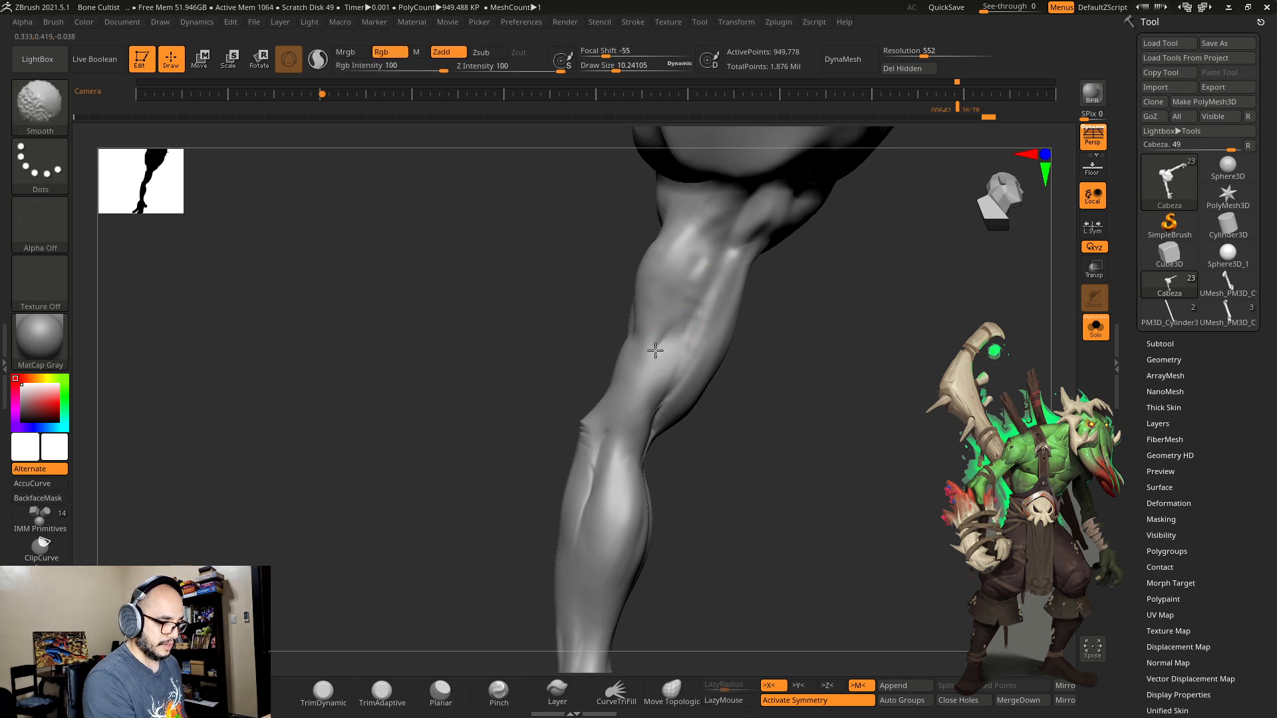
{"action": "left_click_drag", "start_coordinate": [753, 380], "coordinate": [871, 362]}
{"action": "left_click_drag", "start_coordinate": [612, 314], "coordinate": [644, 354]}
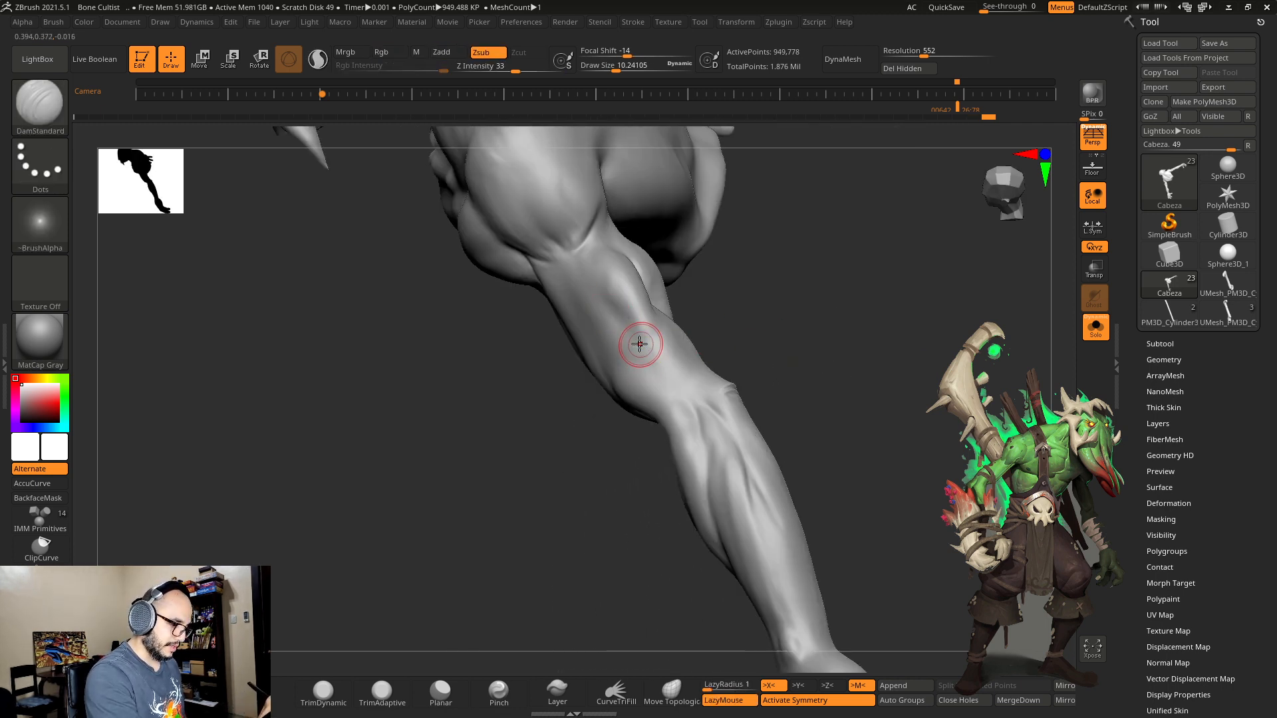
{"action": "key", "text": "shift"}
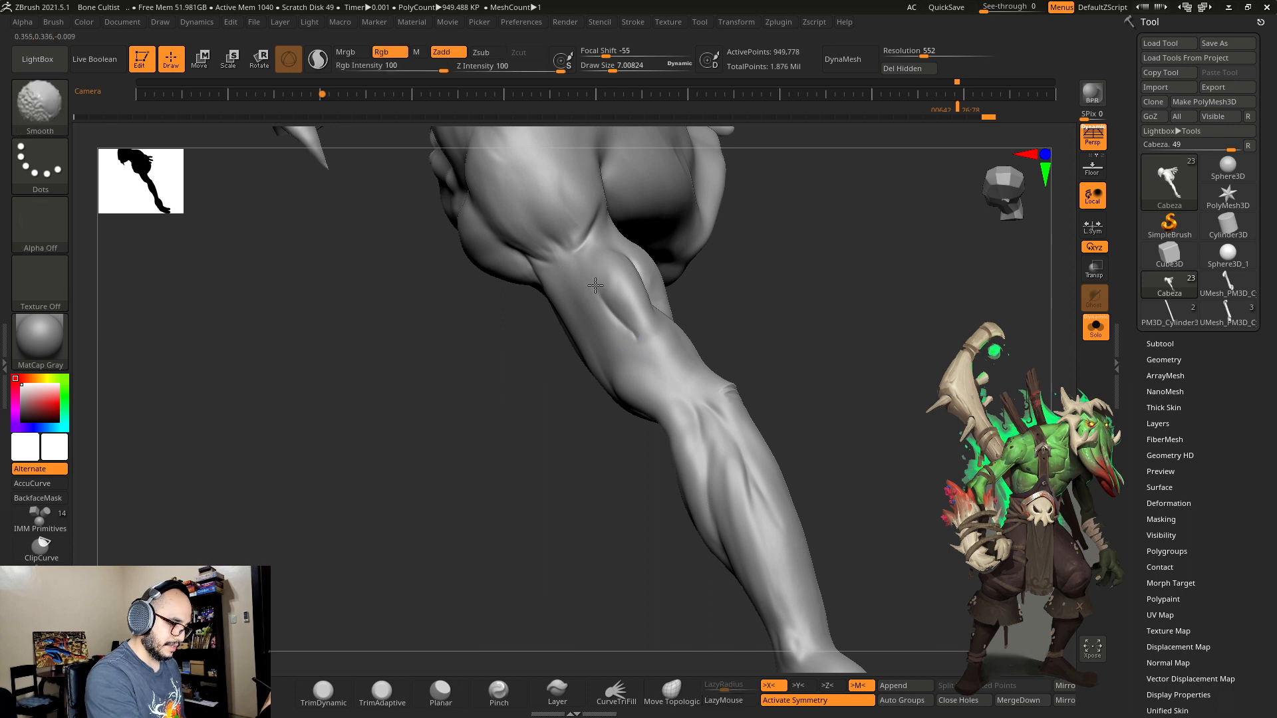
{"action": "mouse_move", "coordinate": [756, 299]}
{"action": "left_mouse_down"}
{"action": "mouse_move", "coordinate": [835, 339]}
{"action": "mouse_move", "coordinate": [827, 353]}
{"action": "mouse_move", "coordinate": [798, 333]}
{"action": "mouse_move", "coordinate": [855, 345]}
{"action": "mouse_move", "coordinate": [839, 347]}
{"action": "mouse_move", "coordinate": [816, 390]}
{"action": "mouse_move", "coordinate": [815, 369]}
{"action": "left_mouse_up"}
{"action": "key", "text": "shift"}
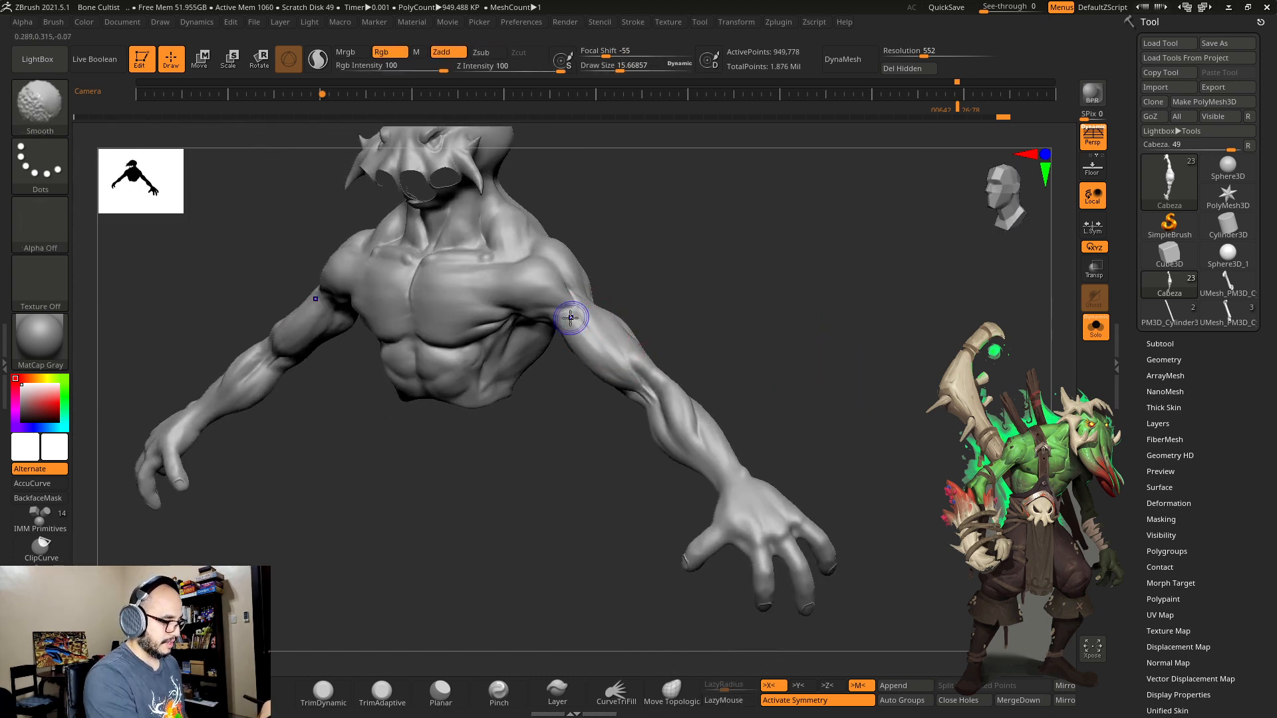
{"action": "left_click_drag", "start_coordinate": [731, 336], "coordinate": [848, 359]}
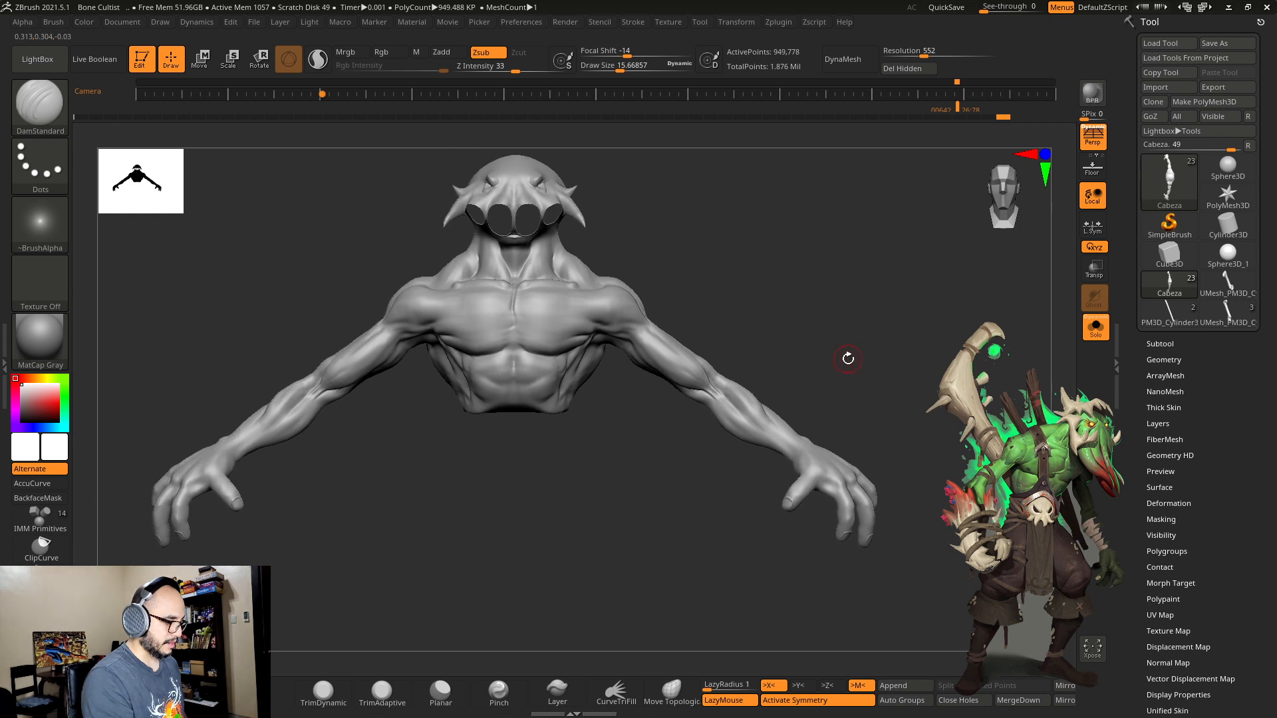
Step: Adjust the neck and trapezius contour from the front with the Move brush at a draw size of about 44
{"action": "key", "text": "b"}
{"action": "key", "text": "m"}
{"action": "key", "text": "v"}
{"action": "key", "text": "s"}
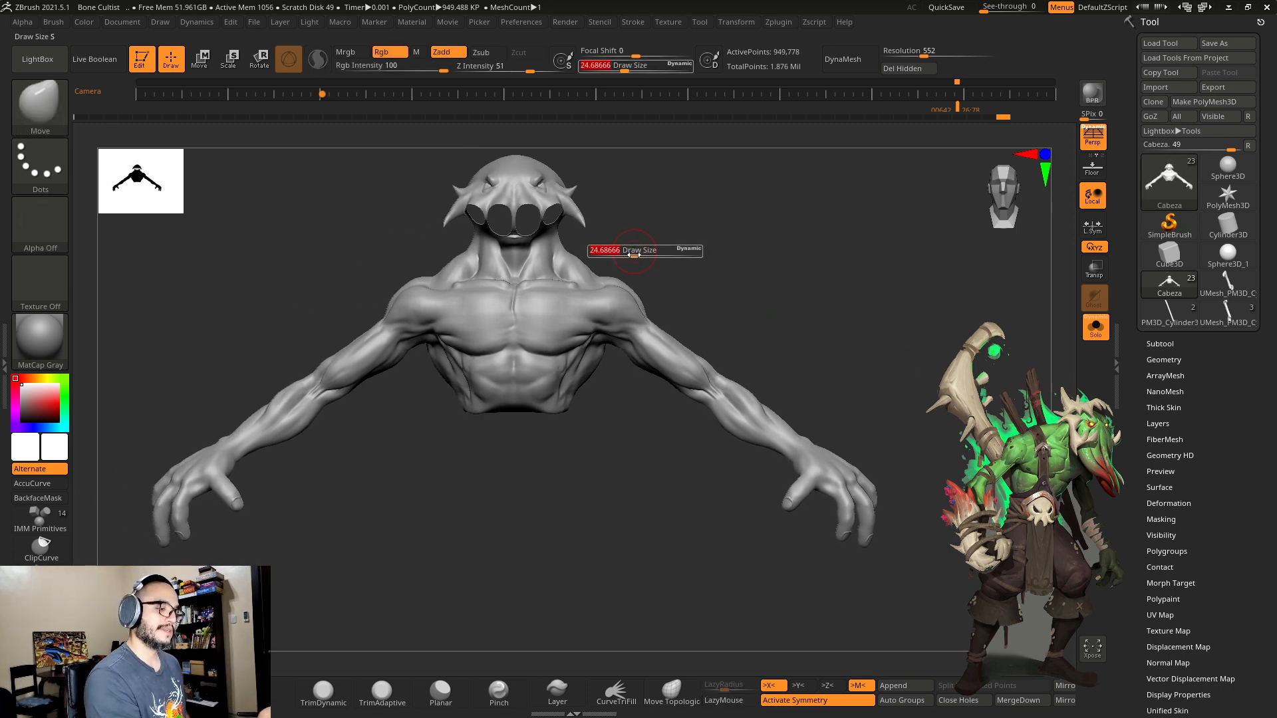
{"action": "left_click_drag", "start_coordinate": [585, 251], "coordinate": [566, 253]}
{"action": "key", "text": "s"}
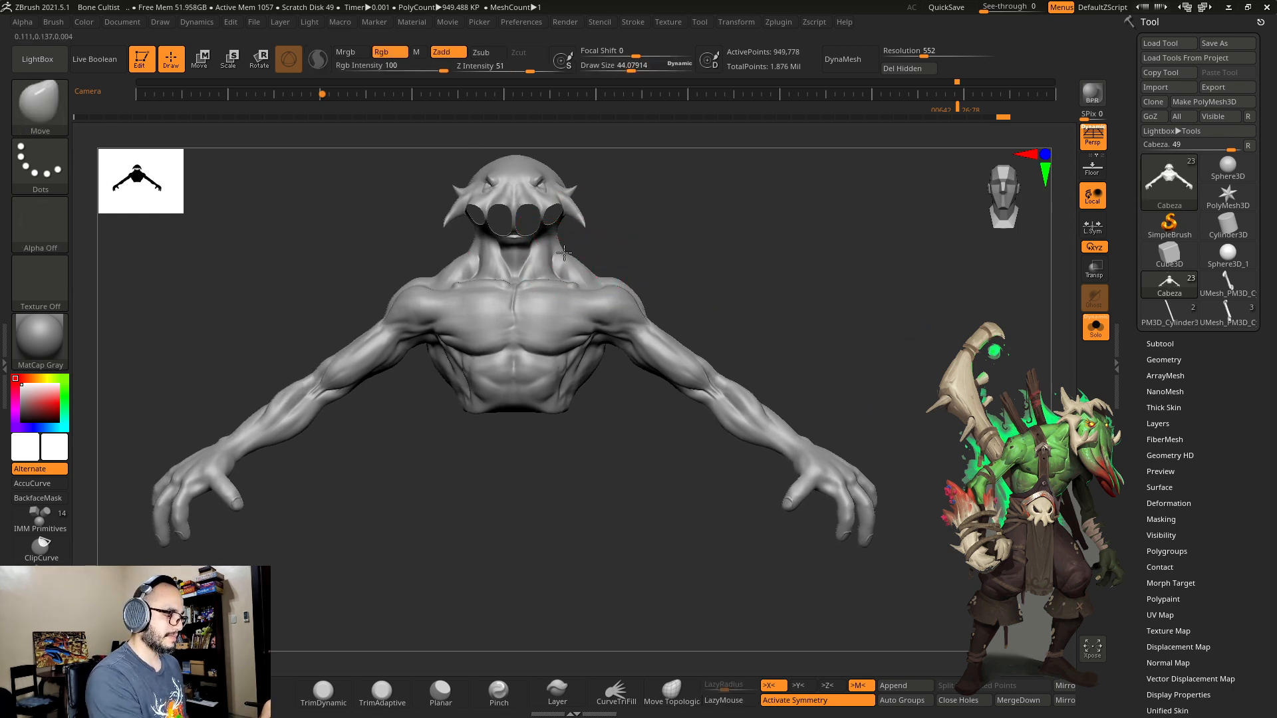
Step: Refine the shoulder and trapezius contour from behind with the Move brush, reducing the draw size to about 26, and smooth the upper back
{"action": "left_click_drag", "start_coordinate": [825, 208], "coordinate": [646, 224]}
{"action": "key", "text": "s"}
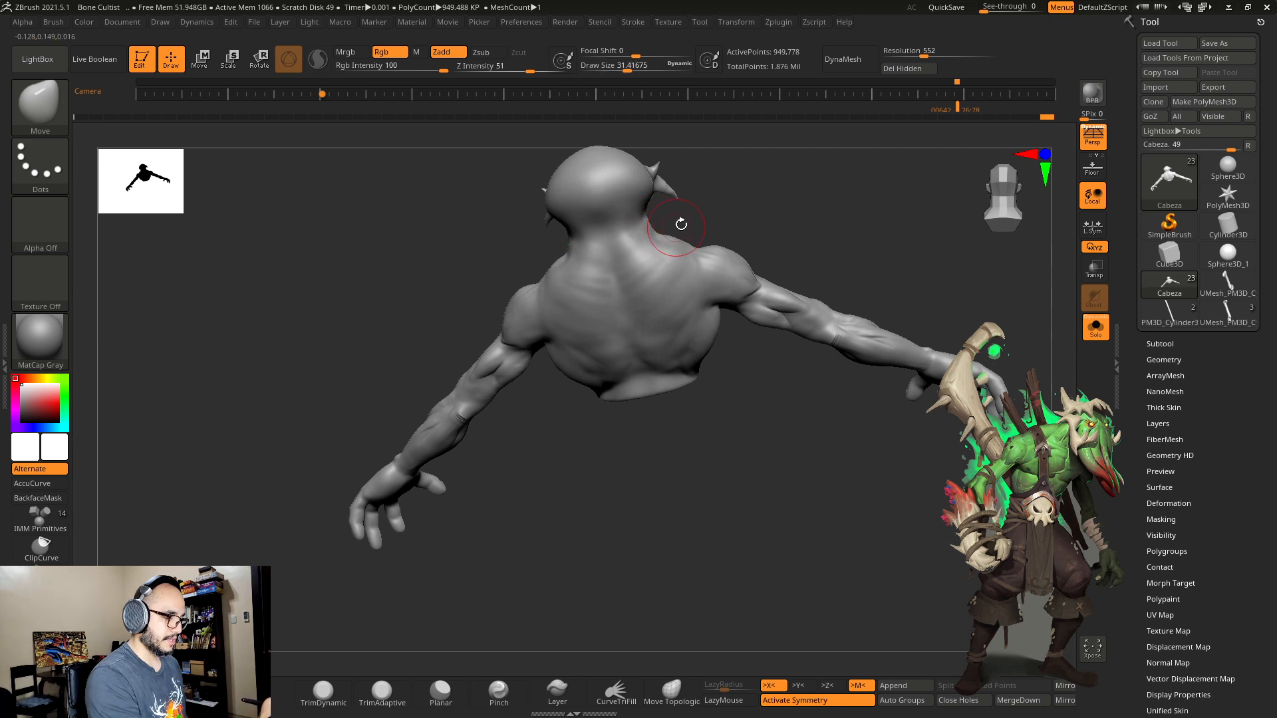
{"action": "key", "text": "s"}
{"action": "mouse_move", "coordinate": [710, 225]}
{"action": "left_mouse_down"}
{"action": "mouse_move", "coordinate": [785, 224]}
{"action": "mouse_move", "coordinate": [632, 236]}
{"action": "mouse_move", "coordinate": [766, 219]}
{"action": "left_mouse_up"}
{"action": "key", "text": "s"}
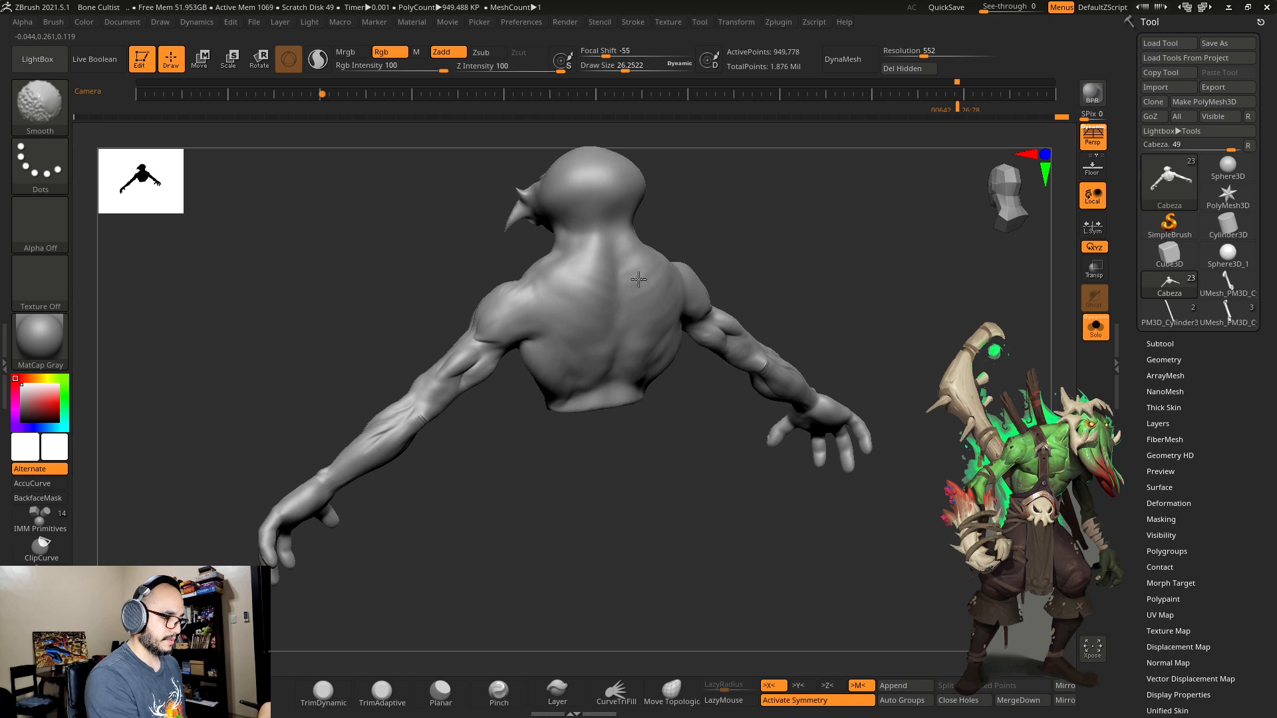
{"action": "left_click_drag", "start_coordinate": [639, 279], "coordinate": [668, 286], "text": "shift"}
{"action": "left_click_drag", "start_coordinate": [775, 432], "coordinate": [778, 374], "text": "alt"}
{"action": "mouse_move", "coordinate": [778, 374]}
{"action": "left_mouse_down"}
{"action": "mouse_move", "coordinate": [803, 369]}
{"action": "mouse_move", "coordinate": [784, 362]}
{"action": "mouse_move", "coordinate": [786, 429]}
{"action": "left_mouse_up"}
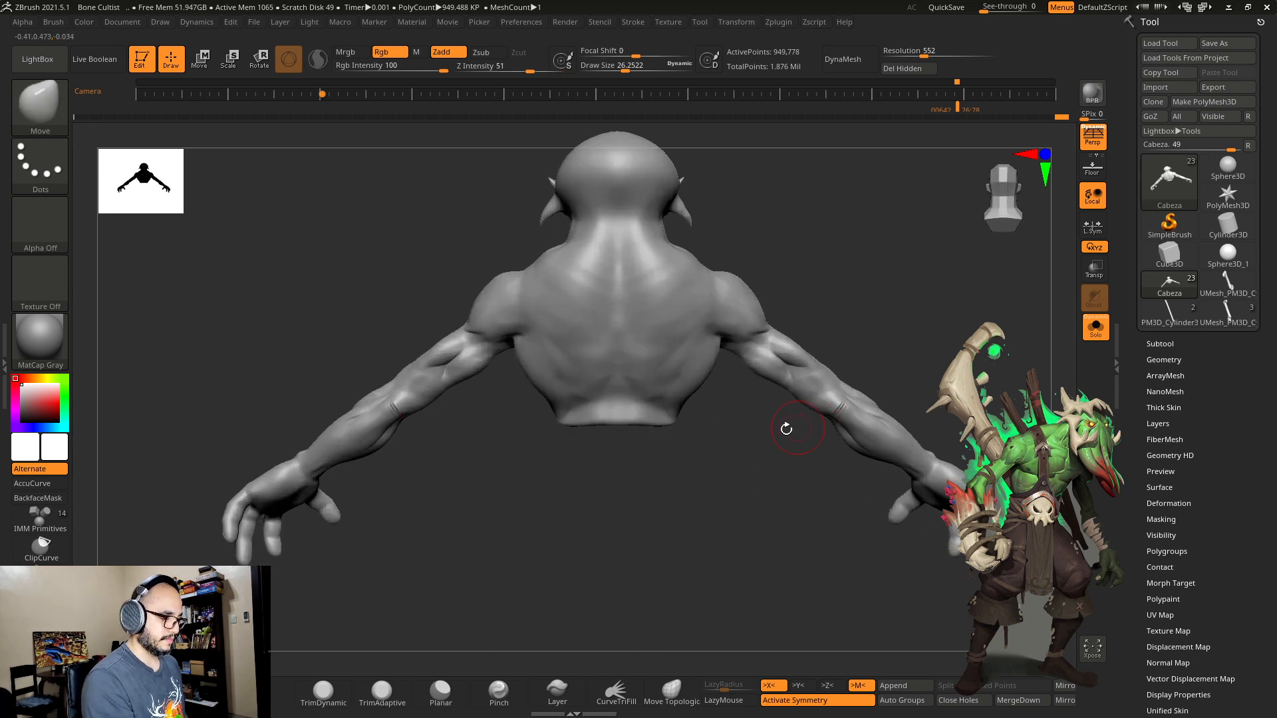
{"action": "key", "text": "b"}
{"action": "key", "text": "c"}
{"action": "key", "text": "b"}
{"action": "key", "text": "s"}
{"action": "mouse_move", "coordinate": [652, 378]}
{"action": "left_mouse_down"}
{"action": "mouse_move", "coordinate": [631, 363]}
{"action": "mouse_move", "coordinate": [658, 352]}
{"action": "mouse_move", "coordinate": [637, 353]}
{"action": "left_mouse_up"}
{"action": "key", "text": "ctrl+z"}
{"action": "key", "text": "ctrl+z"}
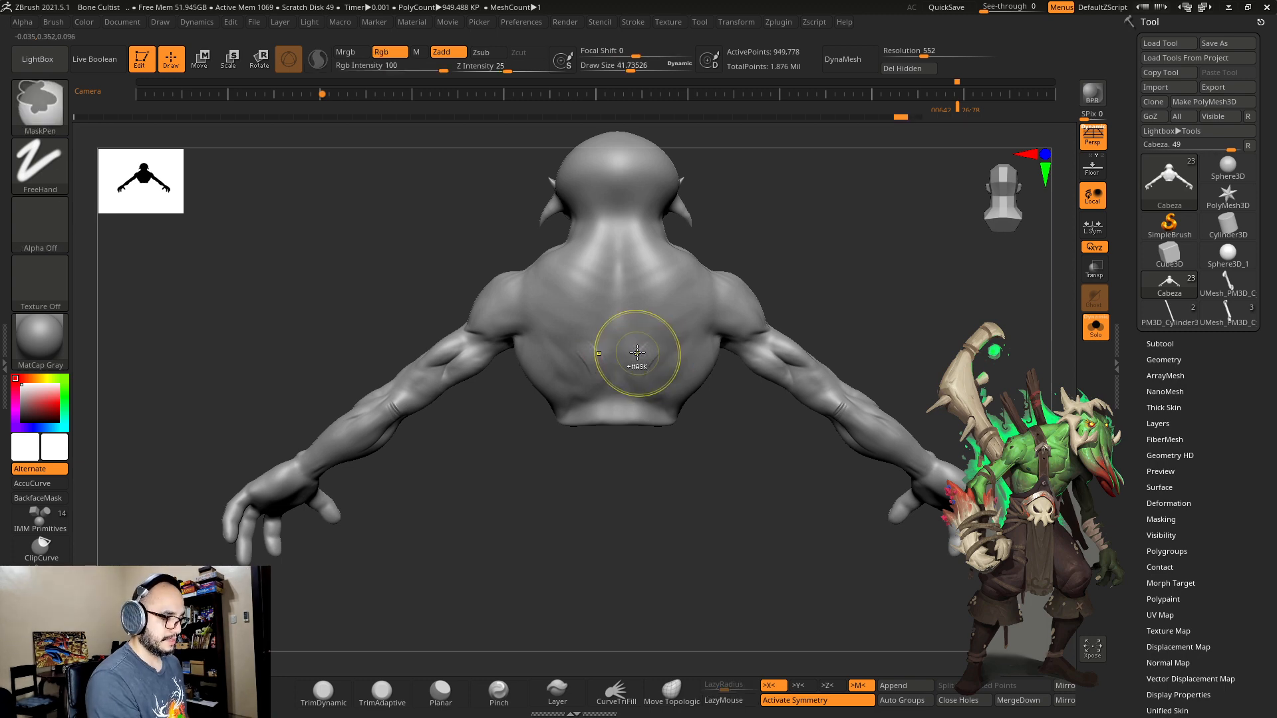
Step: Show all subtools, select the diagonal leather strap and start fitting it to the upper back with the Move brush
{"action": "left_click", "coordinate": [1095, 325]}
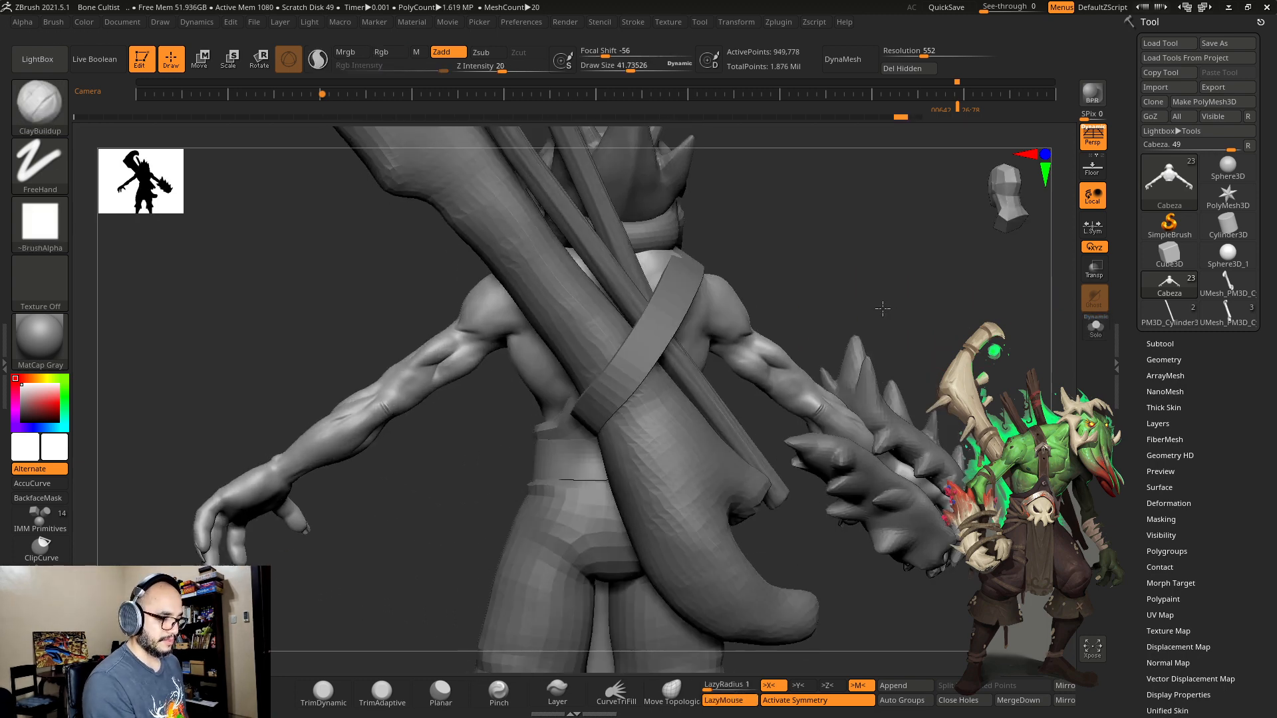
{"action": "left_click_drag", "start_coordinate": [882, 309], "coordinate": [858, 307]}
{"action": "left_click", "coordinate": [681, 279], "text": "alt"}
{"action": "key", "text": "b"}
{"action": "key", "text": "m"}
{"action": "key", "text": "v"}
{"action": "key", "text": "s"}
{"action": "left_click_drag", "start_coordinate": [707, 252], "coordinate": [622, 243]}
{"action": "key", "text": "s"}
{"action": "left_click_drag", "start_coordinate": [715, 274], "coordinate": [715, 264]}
Step: Shape the strap where it passes over the shoulder with the Move brush at a draw size of about 121
{"action": "left_click_drag", "start_coordinate": [957, 293], "coordinate": [864, 299]}
{"action": "mouse_move", "coordinate": [602, 259]}
{"action": "left_mouse_down"}
{"action": "mouse_move", "coordinate": [758, 256]}
{"action": "mouse_move", "coordinate": [761, 236]}
{"action": "left_mouse_up"}
{"action": "key", "text": "s"}
{"action": "left_click_drag", "start_coordinate": [685, 259], "coordinate": [625, 285]}
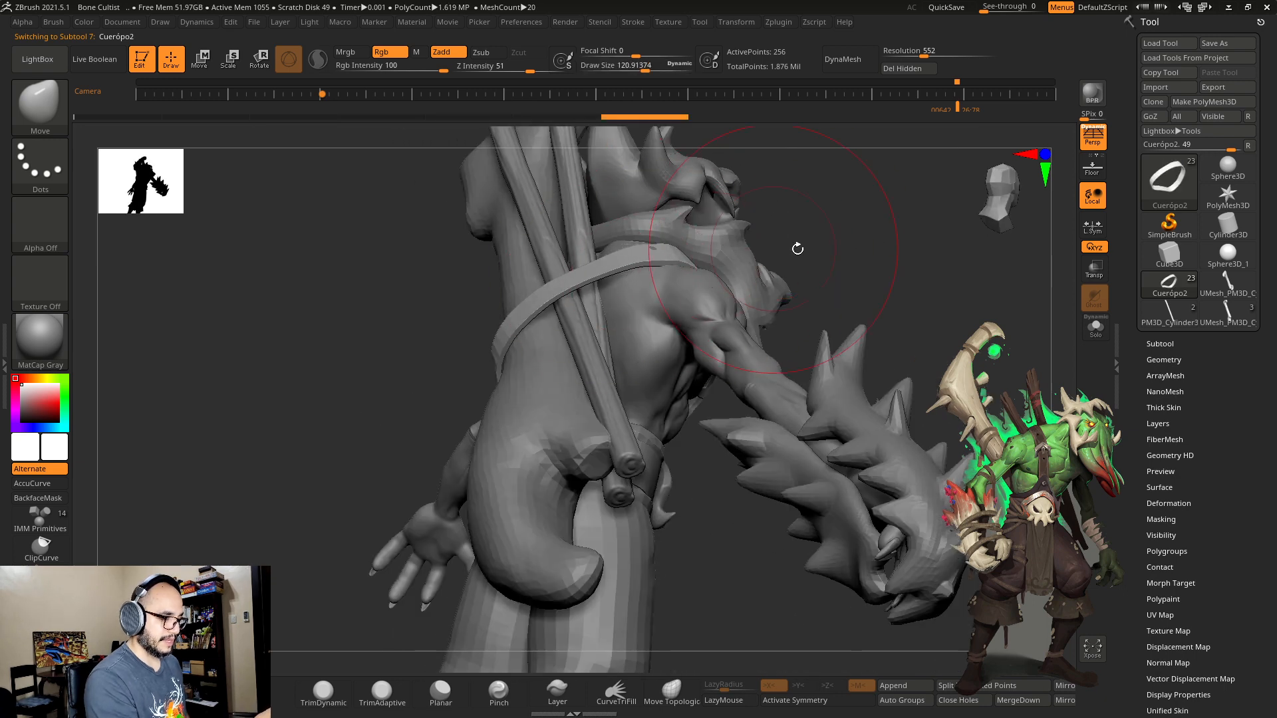
{"action": "left_click_drag", "start_coordinate": [795, 248], "coordinate": [824, 259]}
Step: Fit the strap closer to the shoulder and back with the Move brush, reducing the draw size to about 85
{"action": "key", "text": "s"}
{"action": "left_click_drag", "start_coordinate": [831, 263], "coordinate": [878, 260]}
{"action": "left_click_drag", "start_coordinate": [722, 263], "coordinate": [743, 230]}
{"action": "mouse_move", "coordinate": [683, 241]}
{"action": "left_mouse_down"}
{"action": "mouse_move", "coordinate": [687, 226]}
{"action": "mouse_move", "coordinate": [658, 258]}
{"action": "left_mouse_up"}
{"action": "left_click_drag", "start_coordinate": [765, 263], "coordinate": [826, 282]}
{"action": "key", "text": "s"}
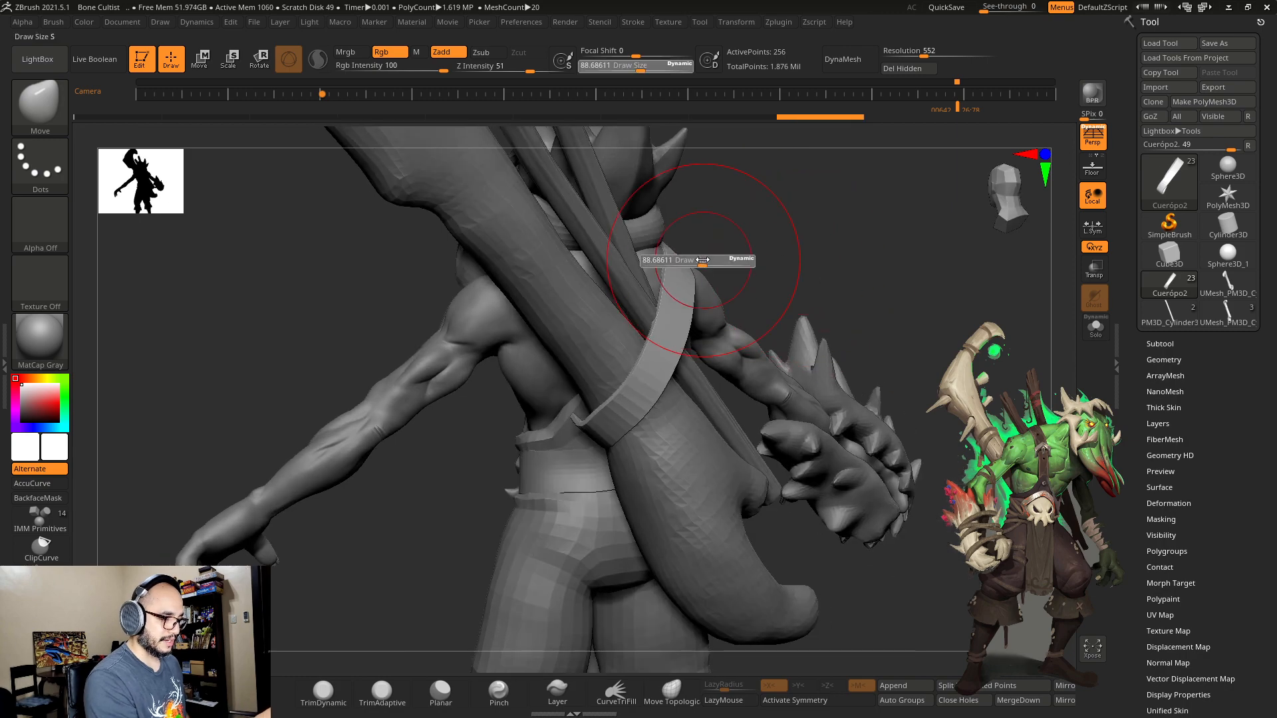
{"action": "left_click_drag", "start_coordinate": [670, 257], "coordinate": [662, 257]}
{"action": "left_click_drag", "start_coordinate": [821, 250], "coordinate": [717, 237]}
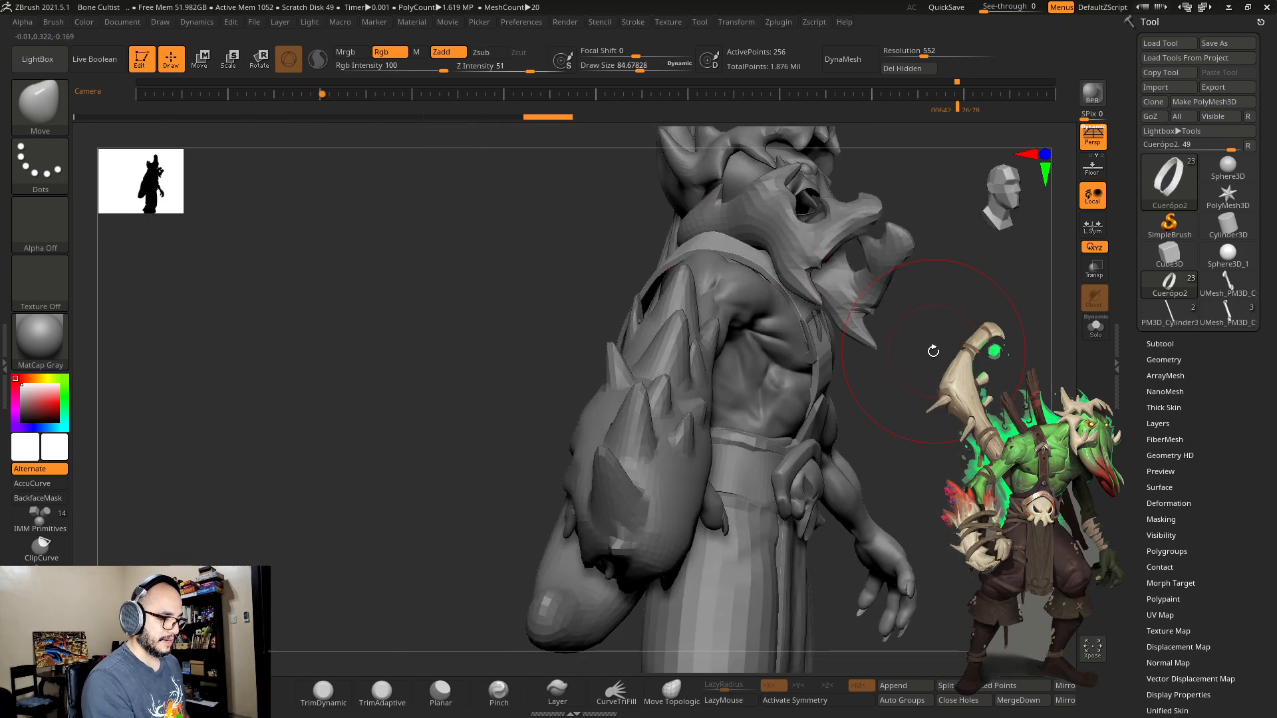
{"action": "mouse_move", "coordinate": [932, 351]}
{"action": "left_mouse_down"}
{"action": "mouse_move", "coordinate": [791, 345]}
{"action": "mouse_move", "coordinate": [905, 345]}
{"action": "left_mouse_up"}
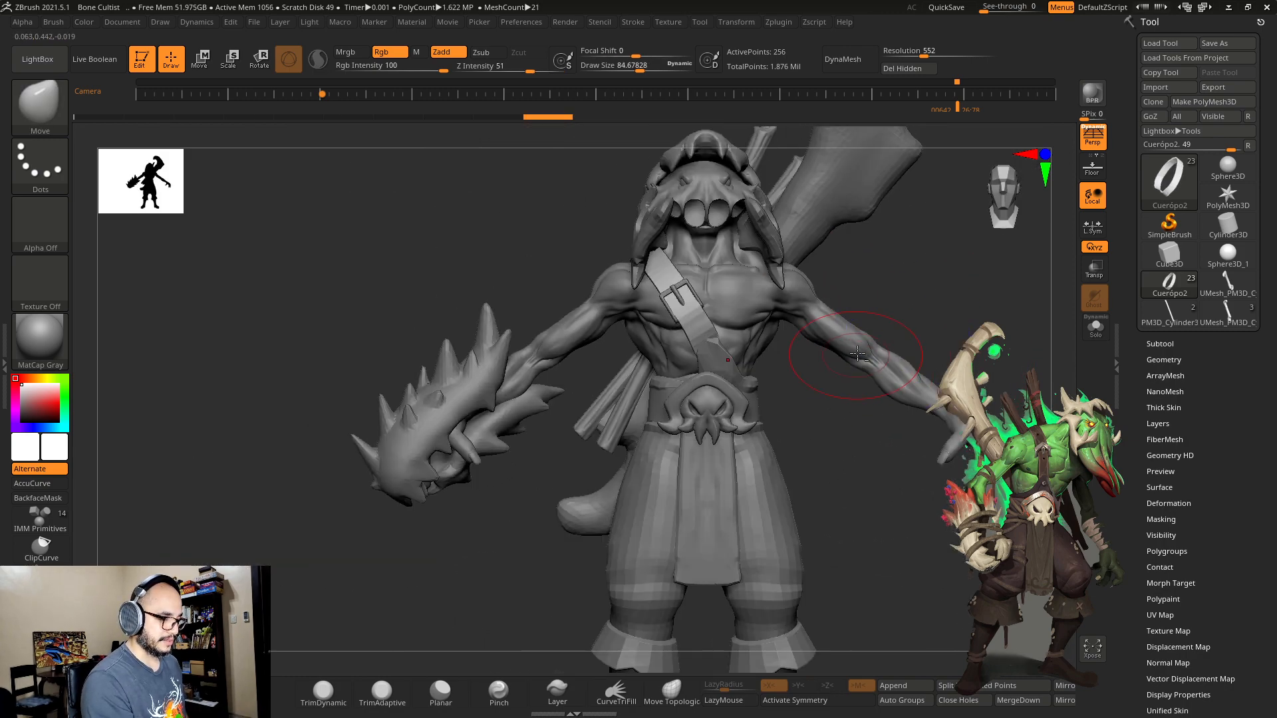
Step: Select the body subtool again and isolate it in Solo mode
{"action": "left_click", "coordinate": [858, 355], "text": "alt"}
{"action": "left_click", "coordinate": [1095, 327]}
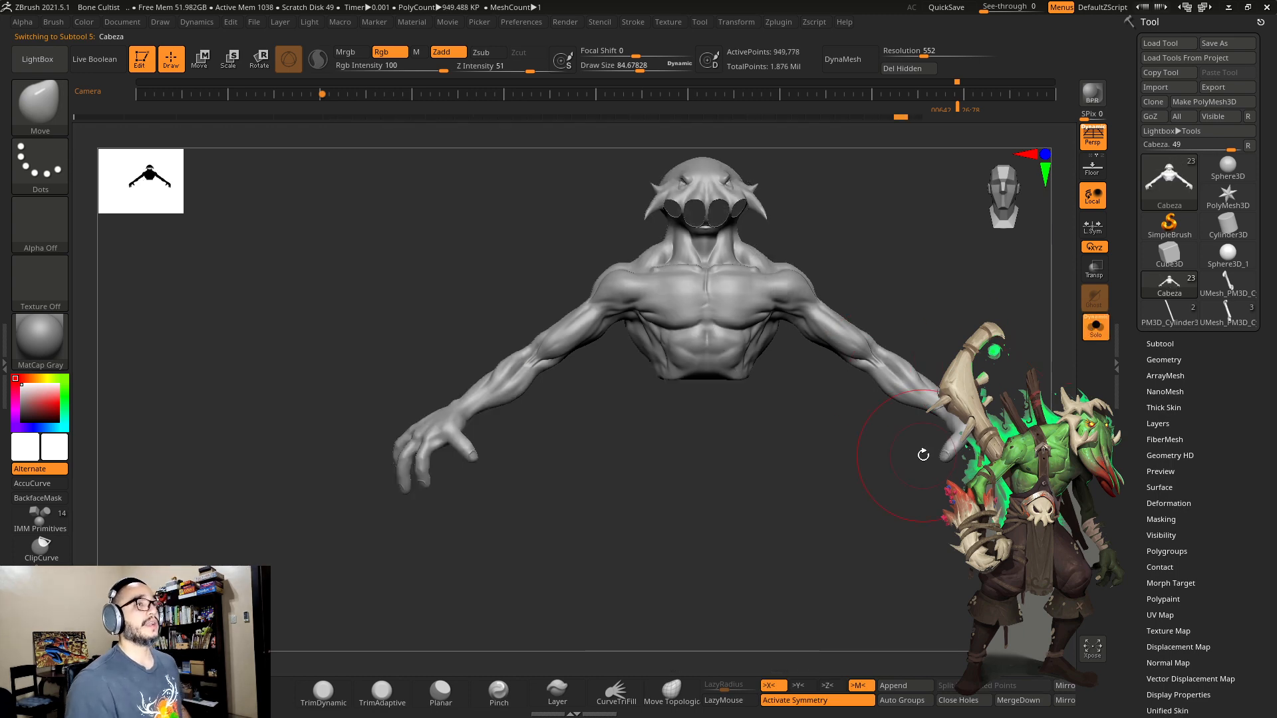
{"action": "left_click", "coordinate": [1095, 327]}
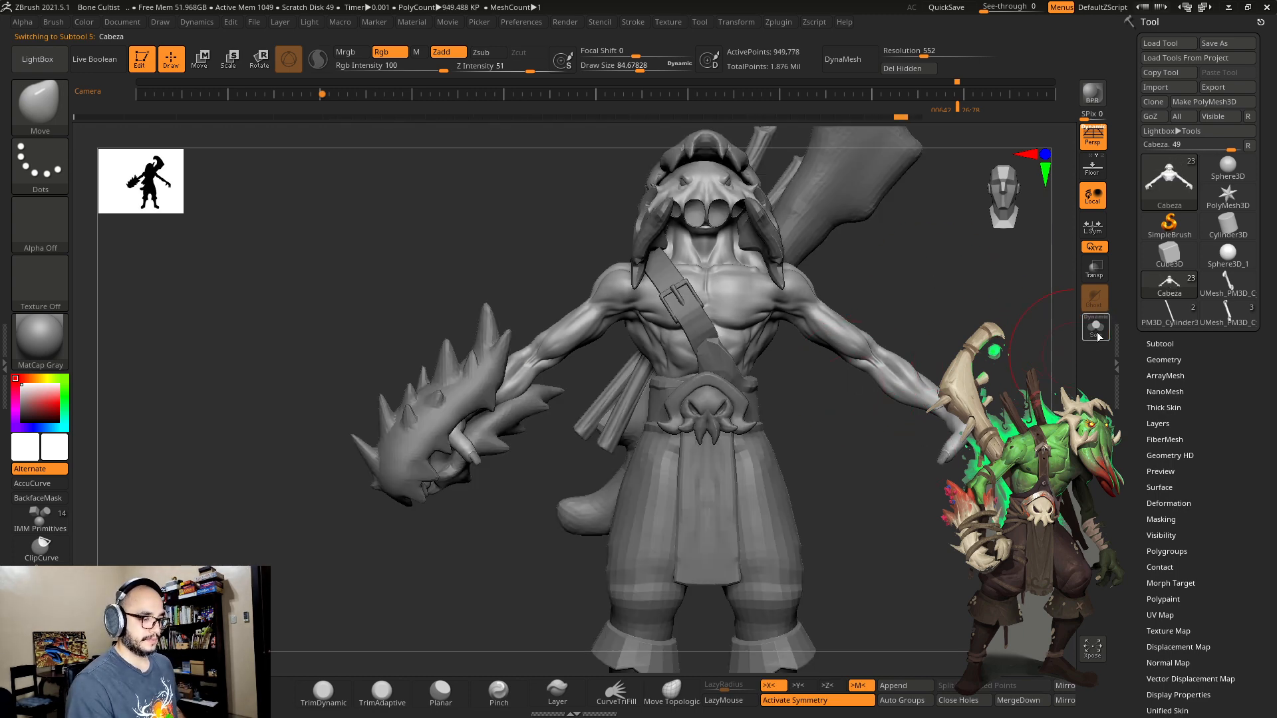
{"action": "left_click", "coordinate": [1095, 328]}
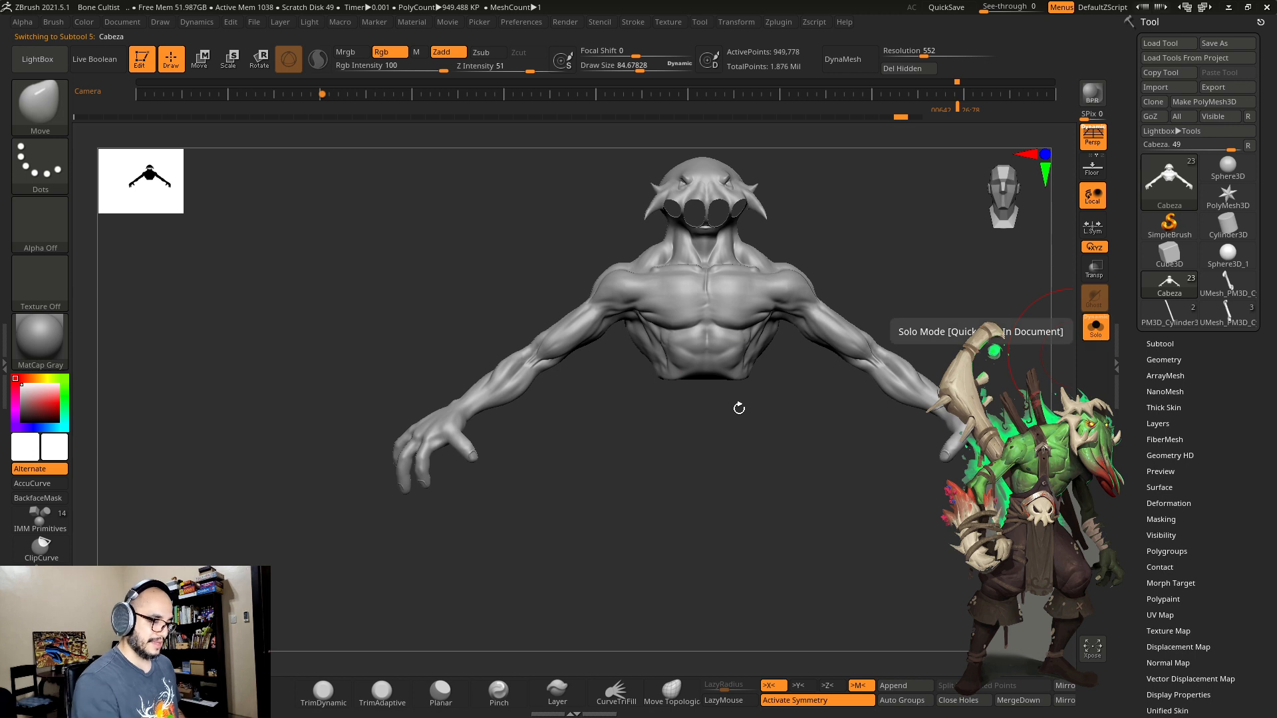
Step: Reshape the lower abdomen and its bottom edge with the Move brush, reducing the draw size to about 42
{"action": "key", "text": "bracketleft"}
{"action": "key", "text": "bracketleft"}
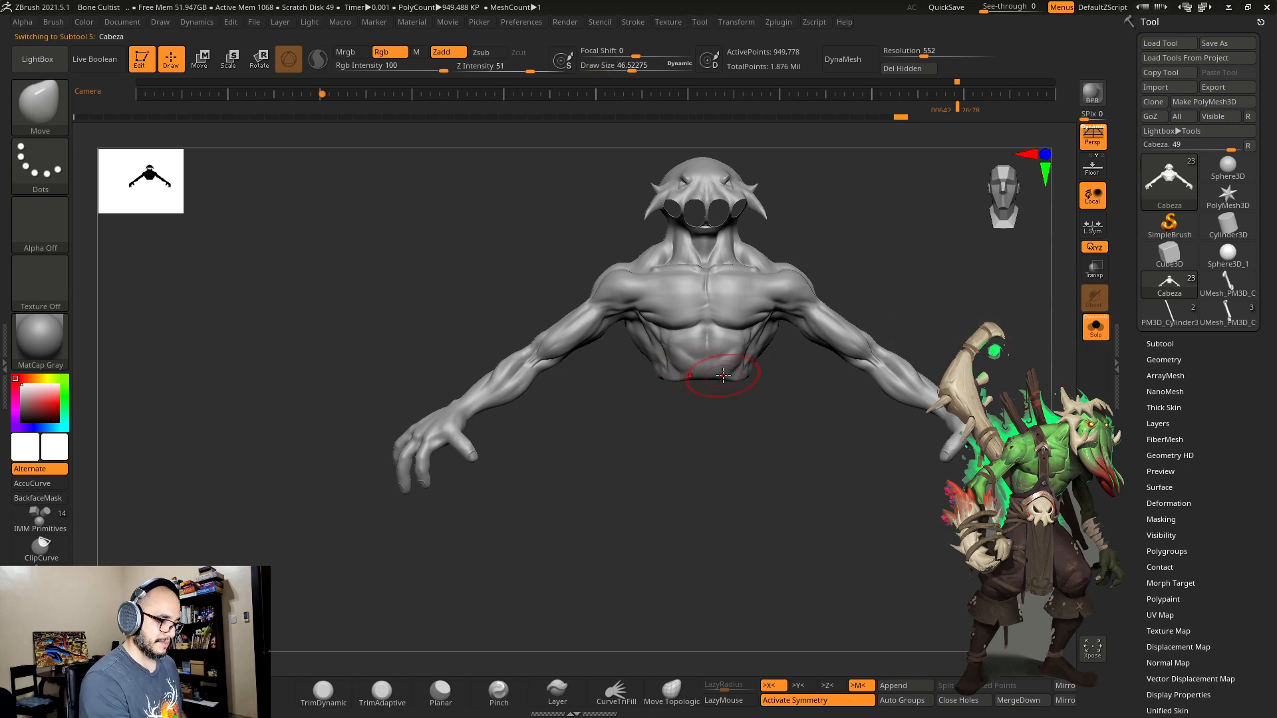
{"action": "left_click_drag", "start_coordinate": [719, 351], "coordinate": [723, 361]}
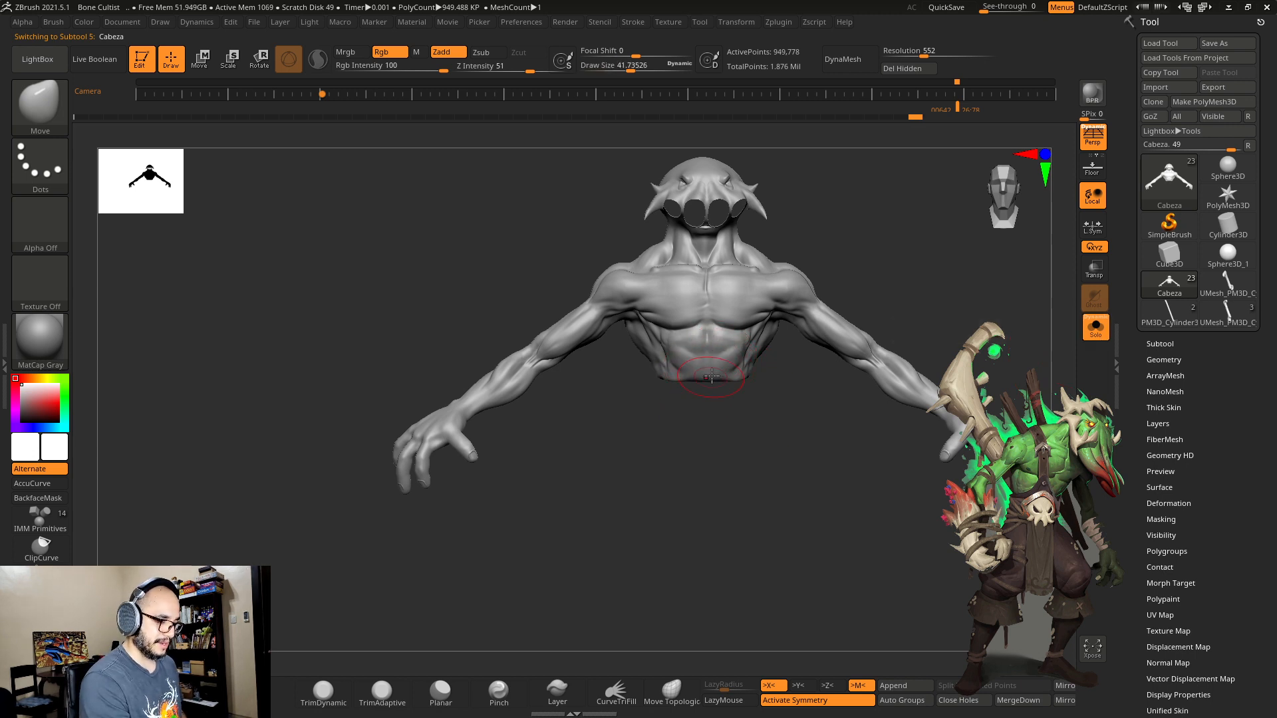
{"action": "left_click_drag", "start_coordinate": [770, 431], "coordinate": [781, 472], "text": "alt"}
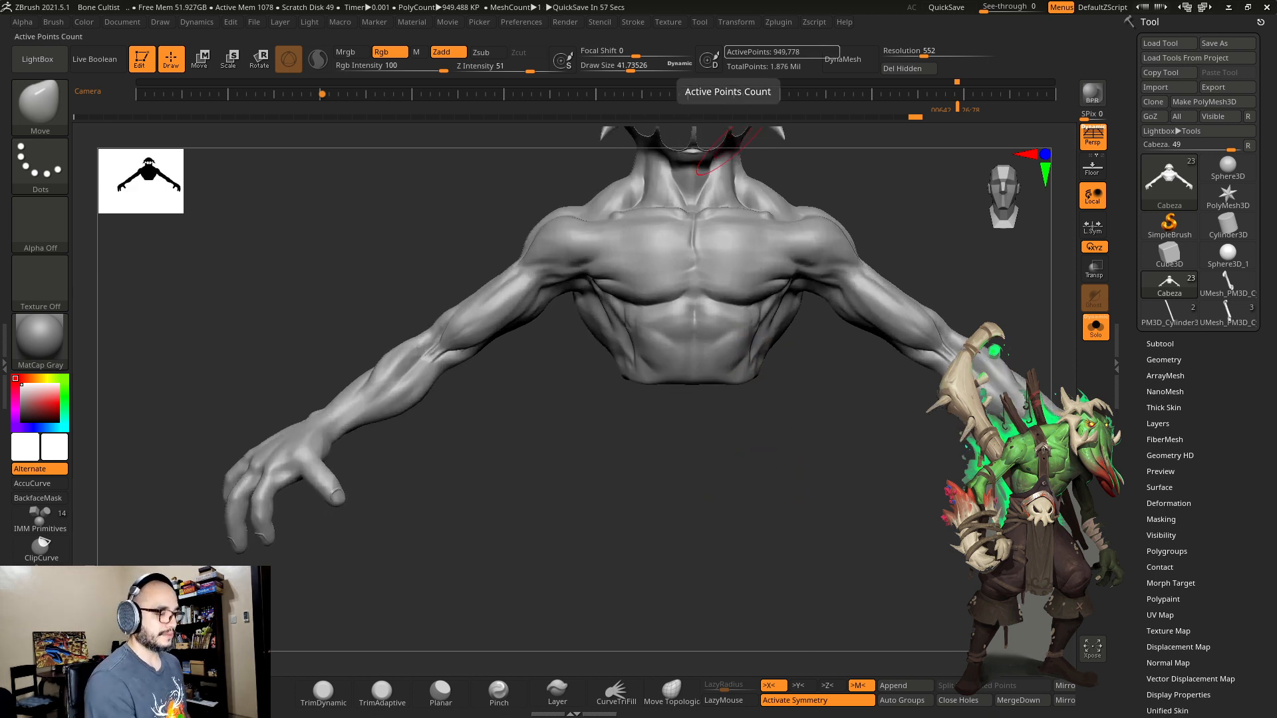
Step: Reshape the lower and outer pectorals with the Move brush, using draw sizes from about 33 to 52
{"action": "key", "text": "s"}
{"action": "left_click_drag", "start_coordinate": [685, 323], "coordinate": [672, 322]}
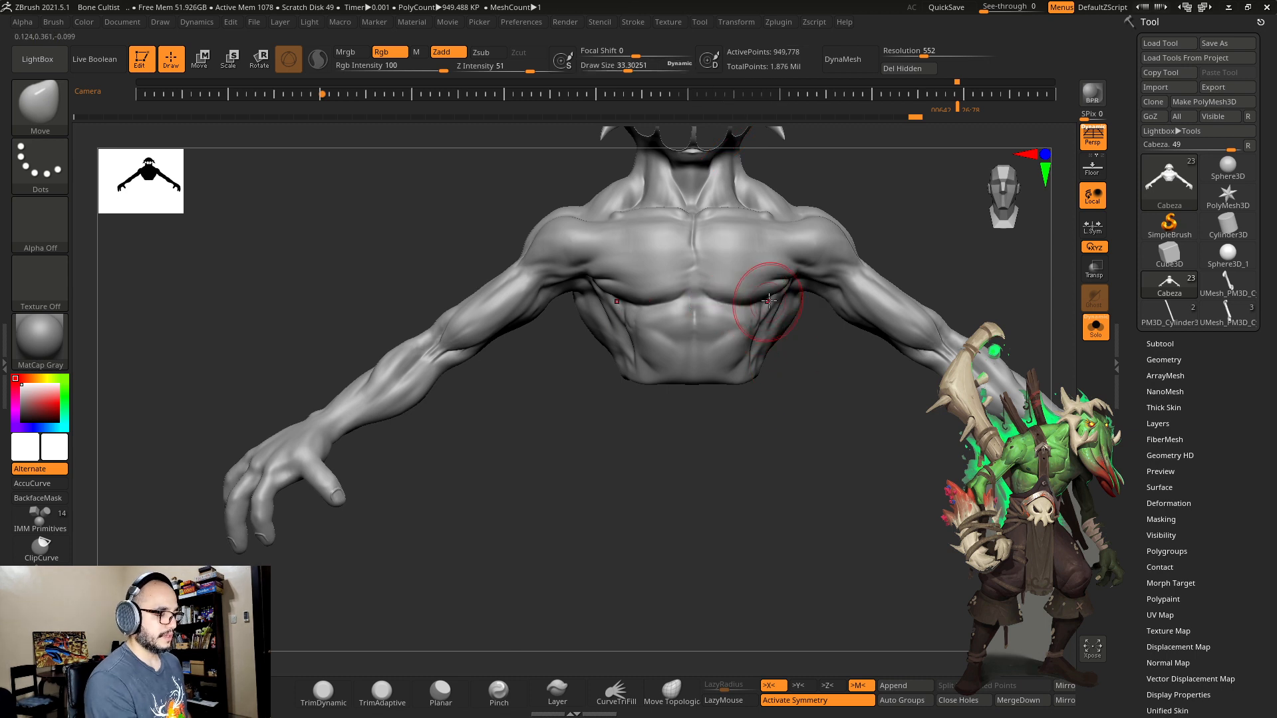
{"action": "key", "text": "shift"}
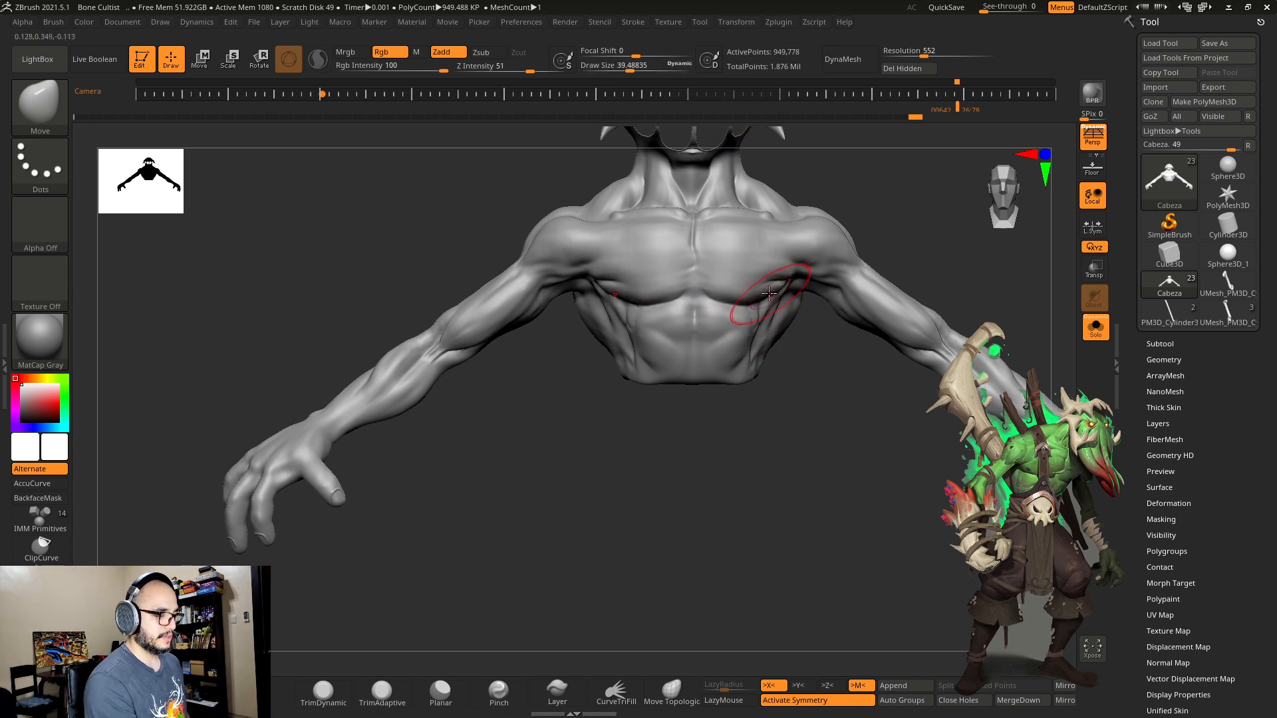
{"action": "key", "text": "s"}
{"action": "left_click_drag", "start_coordinate": [728, 284], "coordinate": [757, 272]}
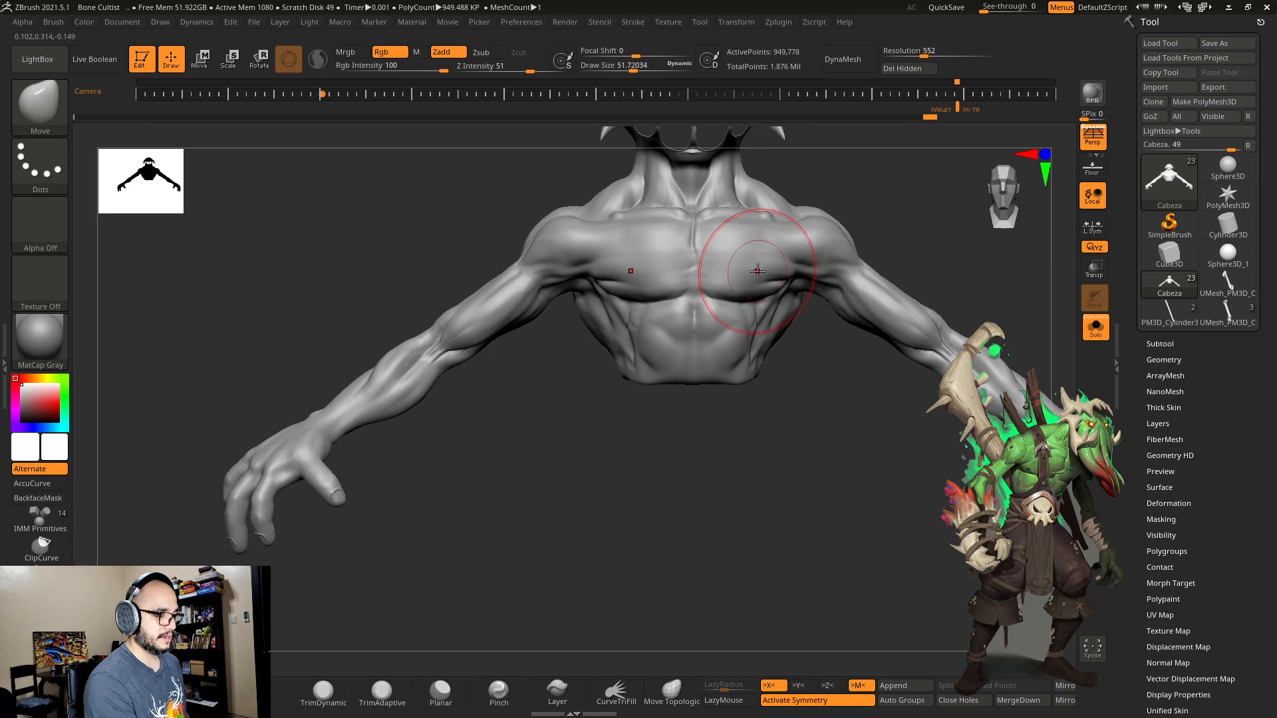
Step: Refine the chest volume and the outer pectoral contour near the armpits with the Move brush, using draw sizes of about 31 to 37
{"action": "left_click_drag", "start_coordinate": [801, 336], "coordinate": [824, 273]}
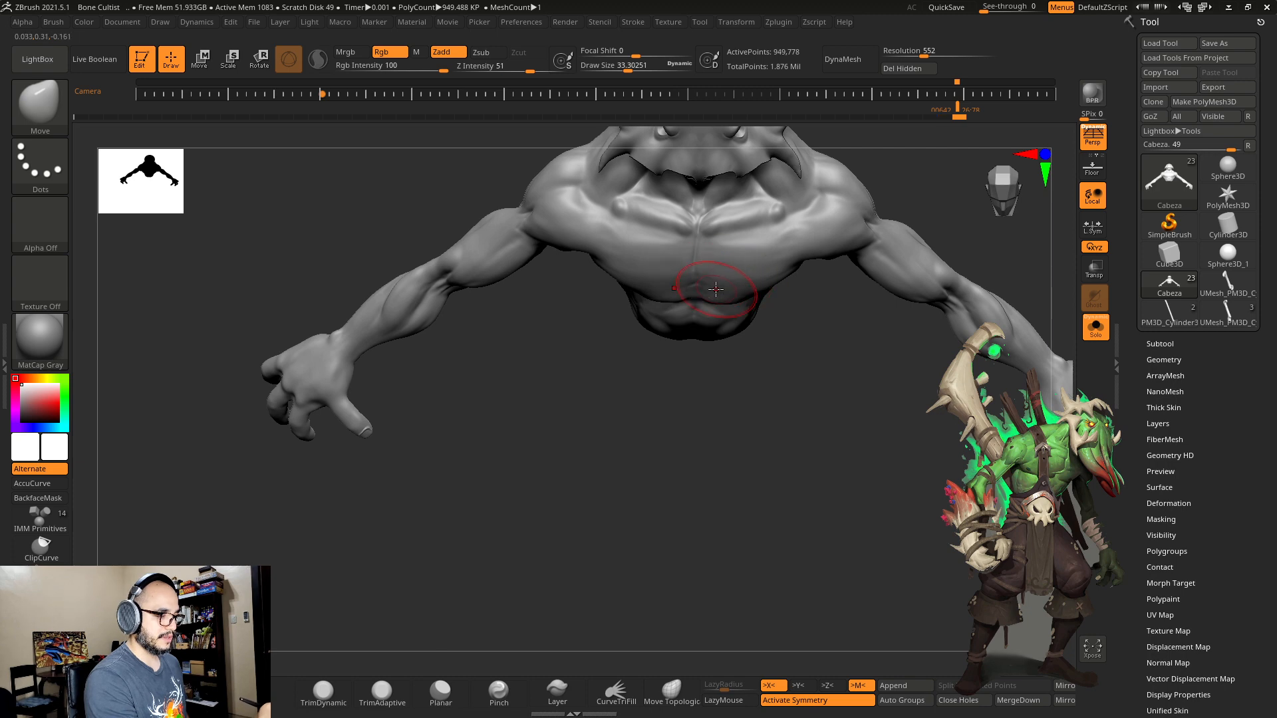
{"action": "left_click_drag", "start_coordinate": [813, 379], "coordinate": [858, 294]}
{"action": "key", "text": "s"}
{"action": "mouse_move", "coordinate": [765, 425]}
{"action": "left_mouse_down"}
{"action": "mouse_move", "coordinate": [800, 365]}
{"action": "mouse_move", "coordinate": [858, 369]}
{"action": "left_mouse_up"}
{"action": "key", "text": "s"}
{"action": "mouse_move", "coordinate": [765, 362]}
{"action": "left_mouse_down"}
{"action": "mouse_move", "coordinate": [738, 282]}
{"action": "mouse_move", "coordinate": [781, 299]}
{"action": "left_mouse_up"}
{"action": "key", "text": "s"}
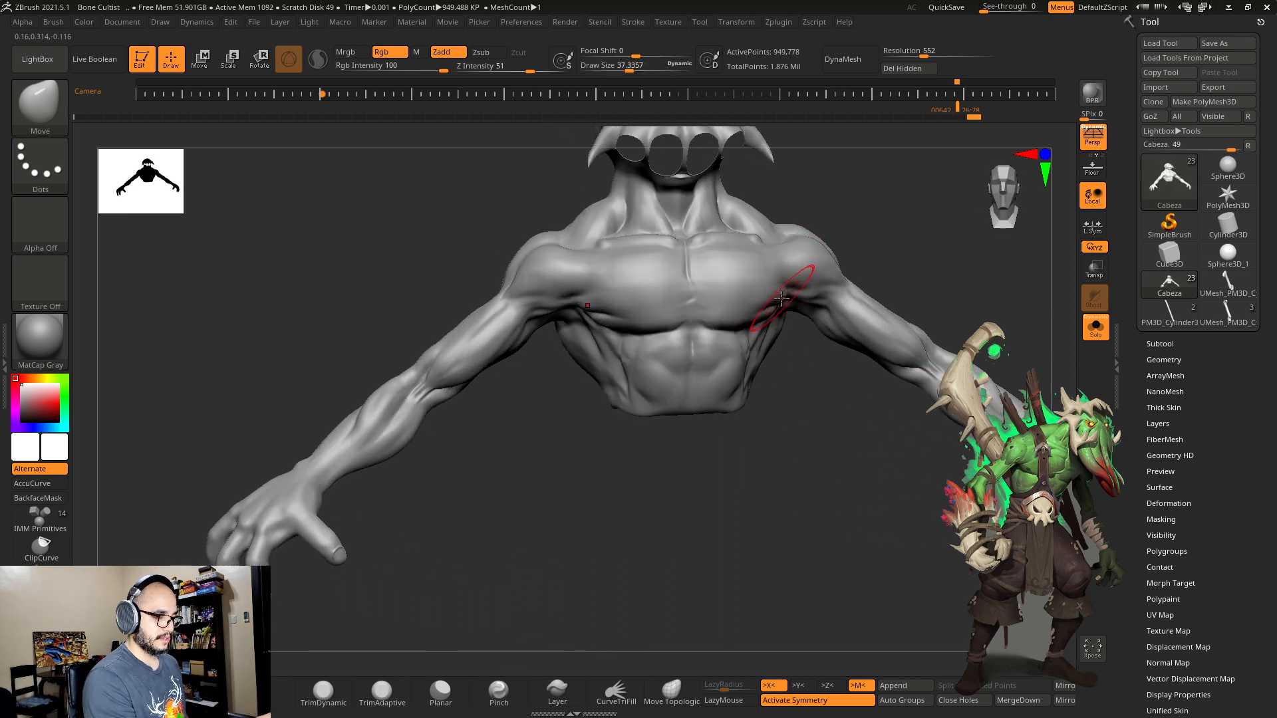
{"action": "key", "text": "bracketleft"}
{"action": "key", "text": "s"}
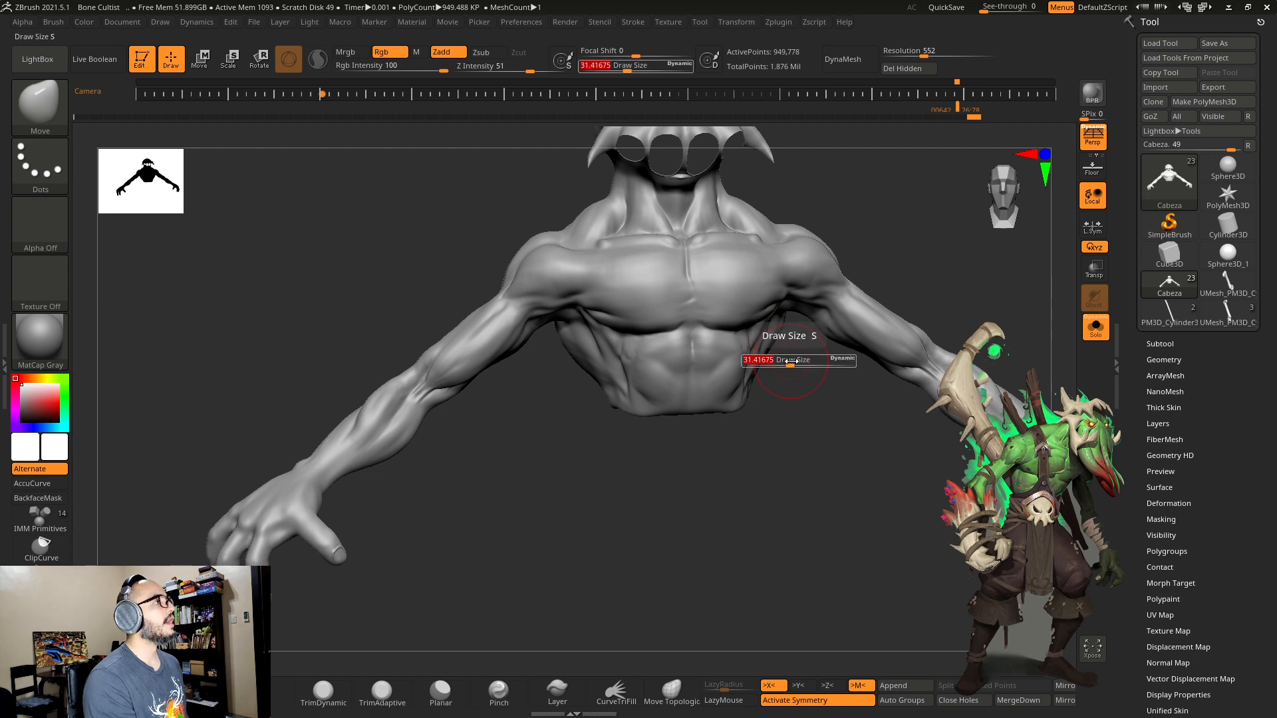
{"action": "left_click_drag", "start_coordinate": [787, 359], "coordinate": [789, 384]}
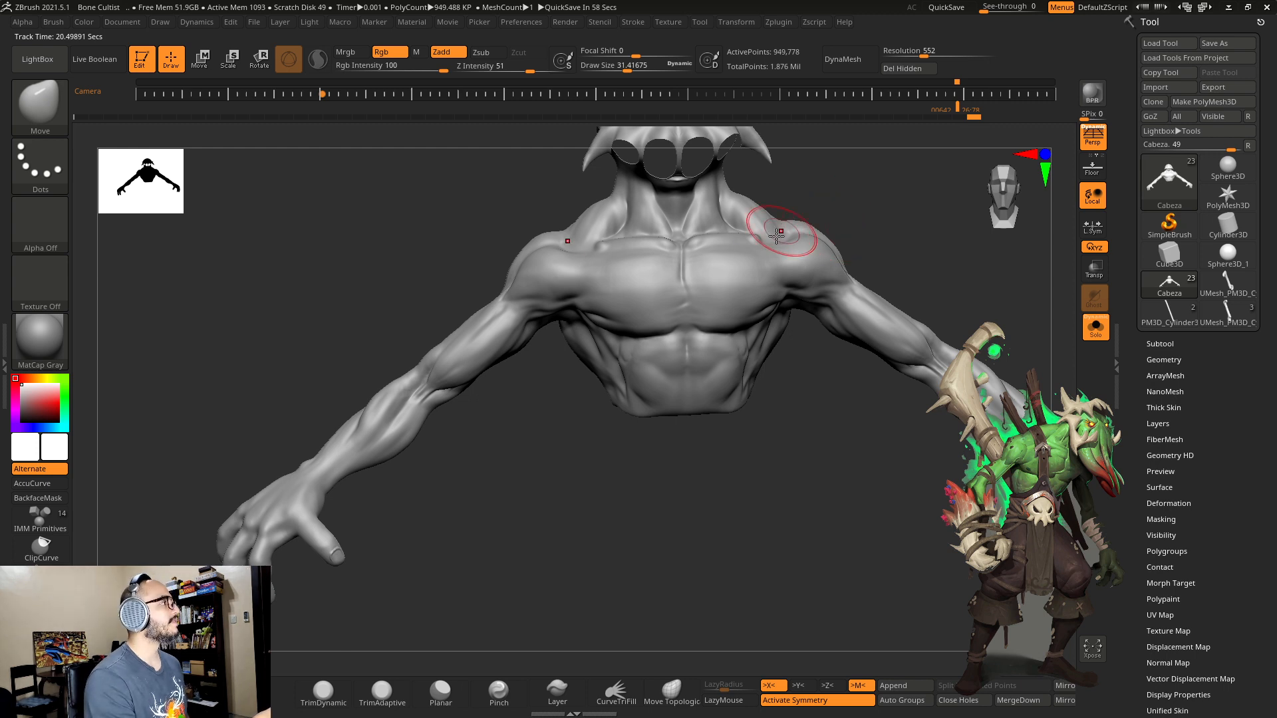
{"action": "key", "text": "b"}
{"action": "key", "text": "d"}
{"action": "key", "text": "s"}
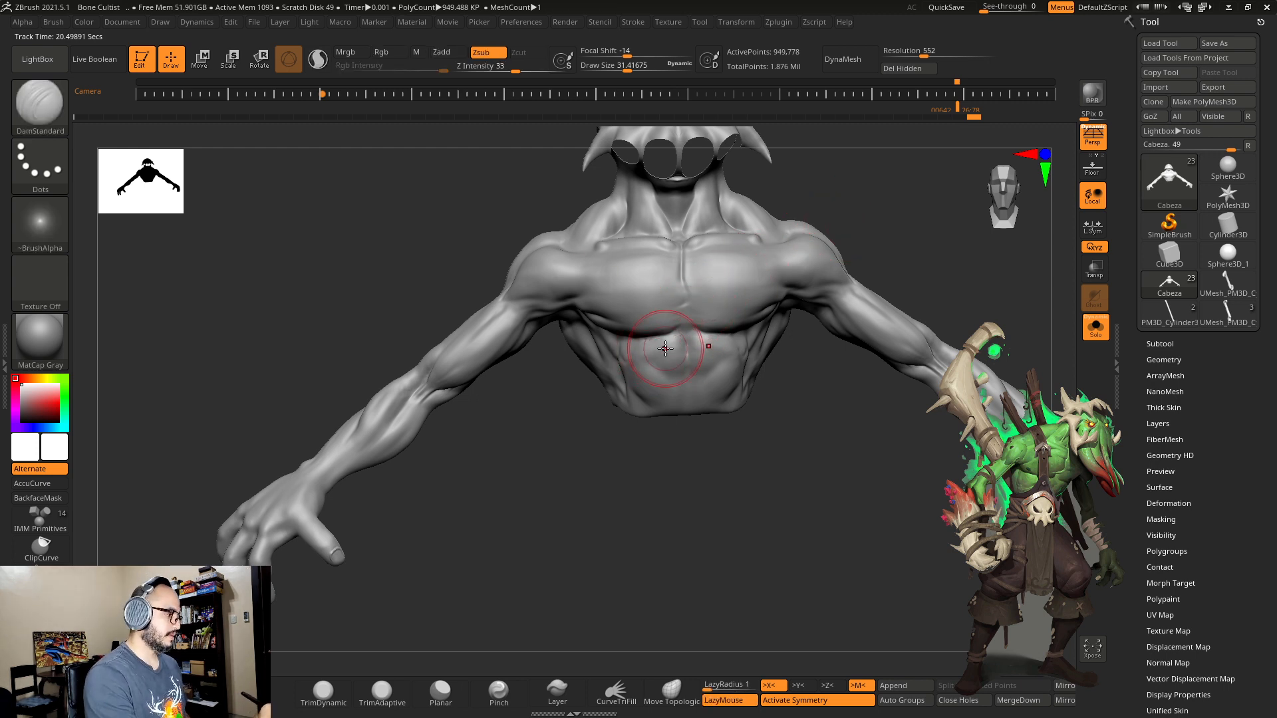
Step: Build up the outer and lower pectorals with the ClayBuildup brush at a draw size of about 22, smoothing the strokes
{"action": "key", "text": "b"}
{"action": "key", "text": "c"}
{"action": "key", "text": "b"}
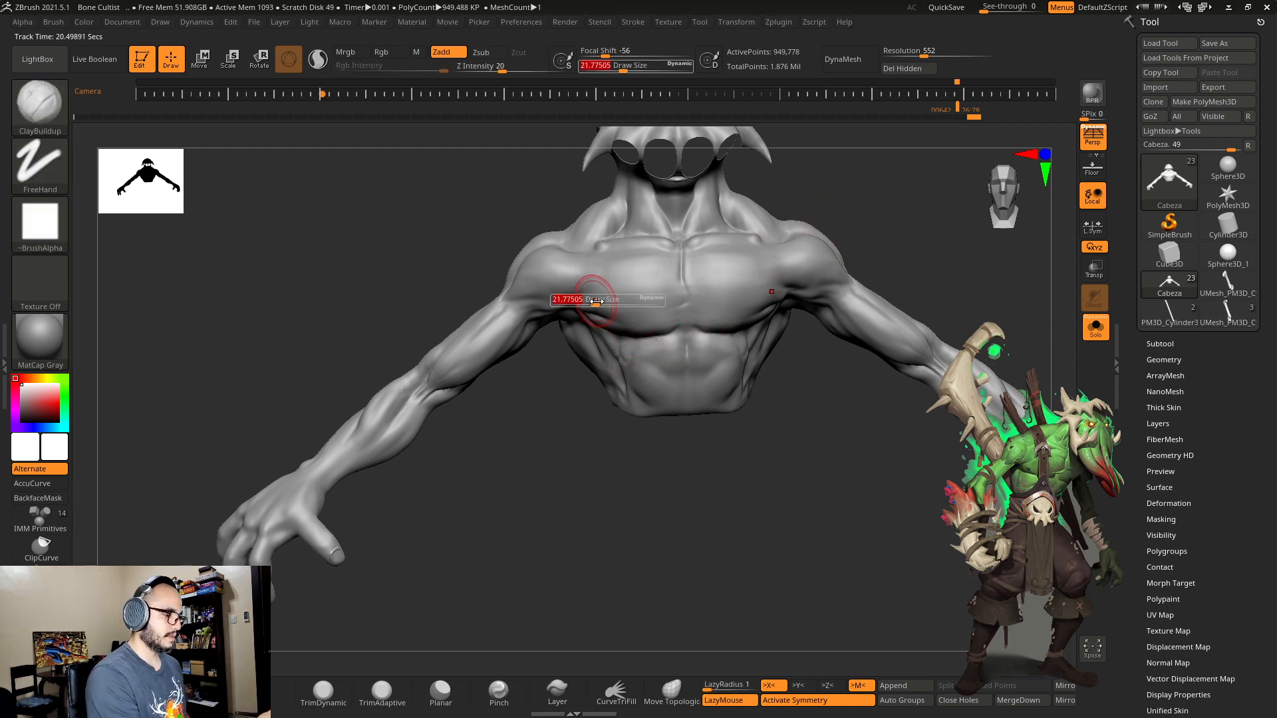
{"action": "left_click_drag", "start_coordinate": [585, 299], "coordinate": [575, 306]}
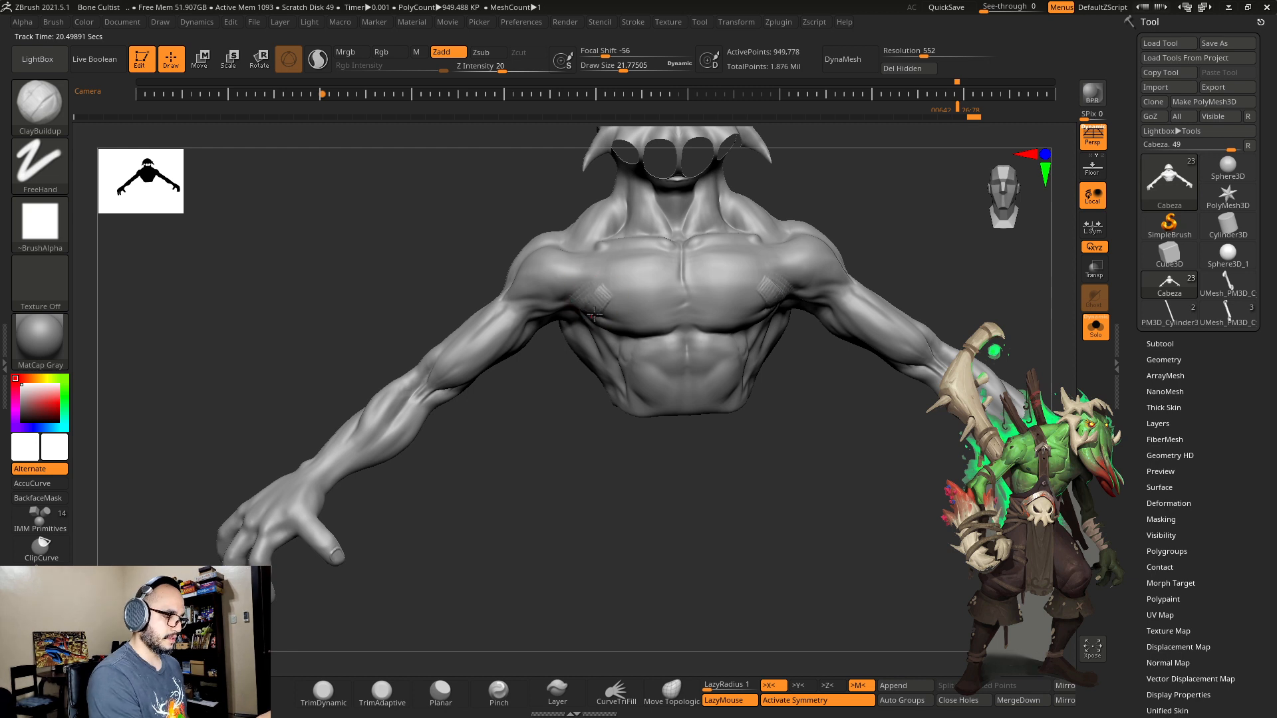
{"action": "key", "text": "shift"}
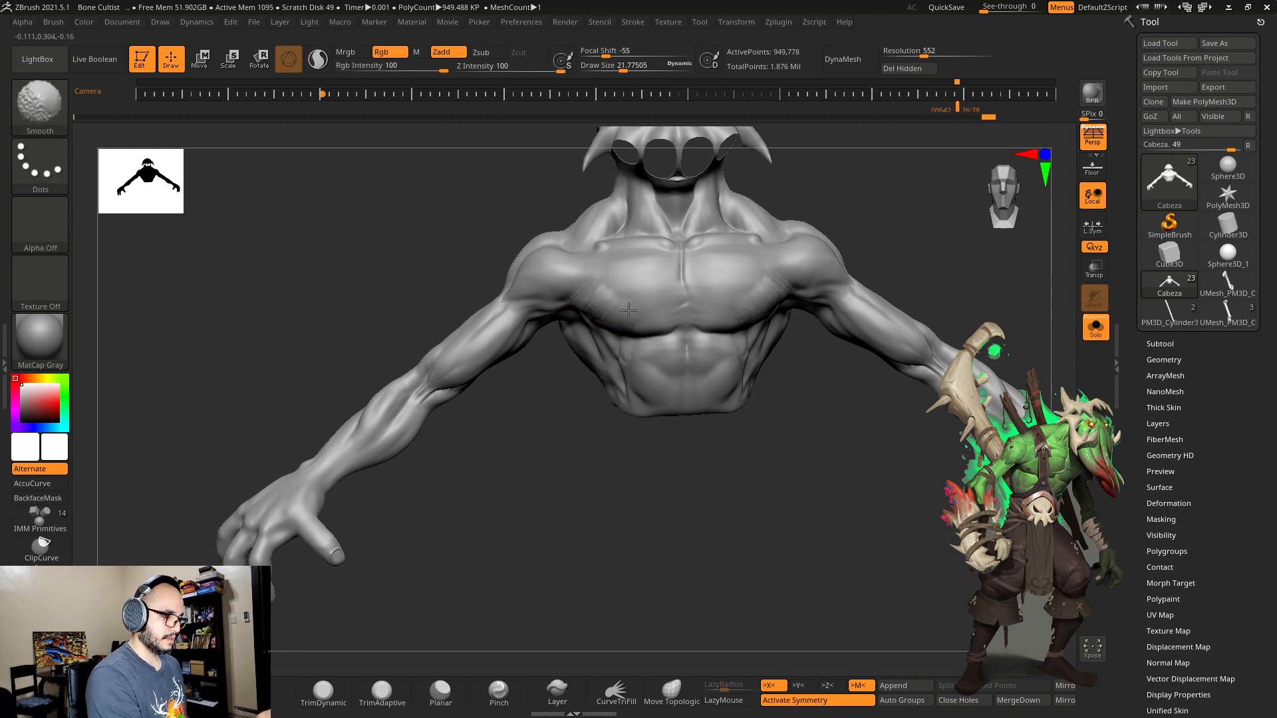
{"action": "left_click_drag", "start_coordinate": [575, 282], "coordinate": [594, 289]}
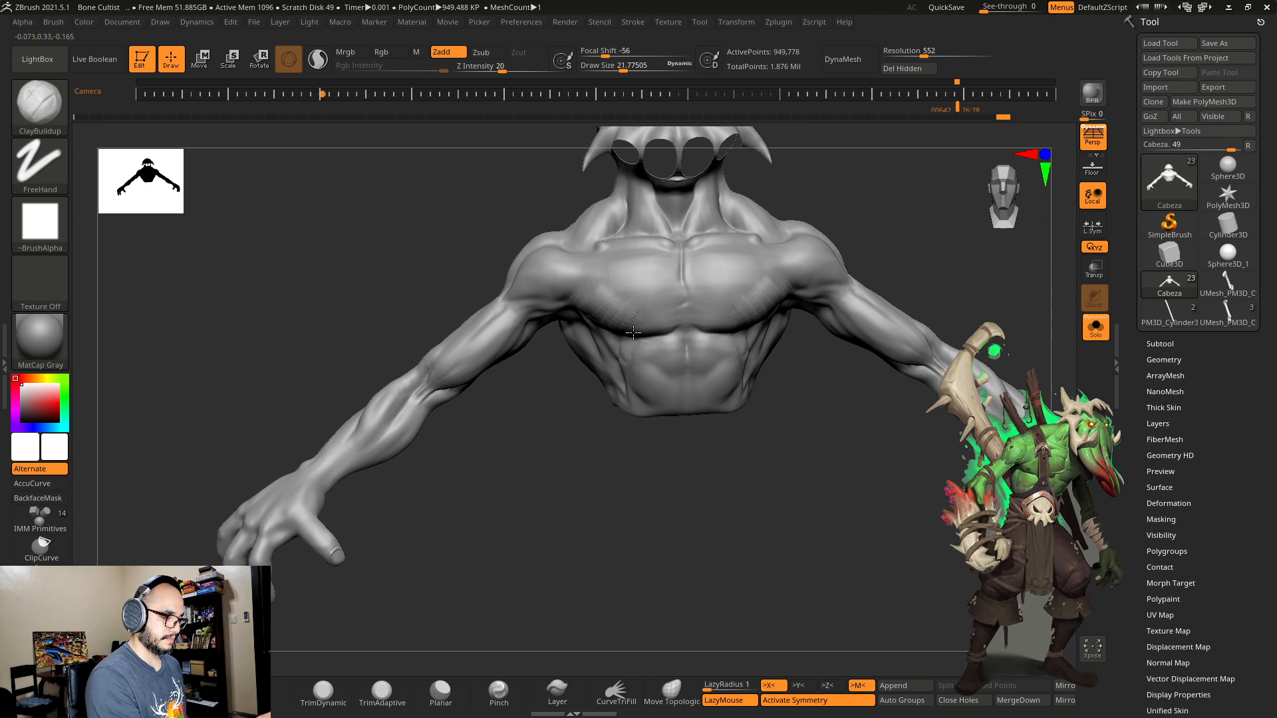
{"action": "left_click_drag", "start_coordinate": [633, 333], "coordinate": [648, 296]}
{"action": "key", "text": "shift"}
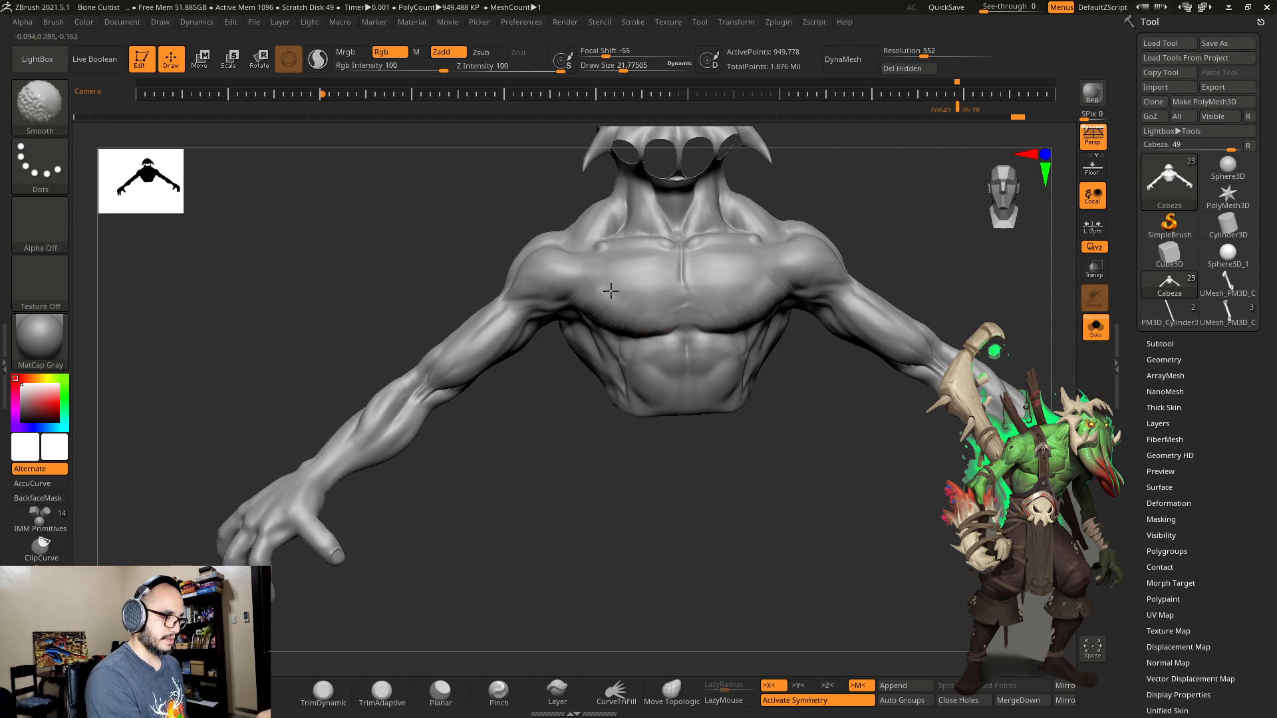
Step: Add diagonal muscle volume across the central pectorals with ClayBuildup, using draw sizes of about 33 and 26, and smooth it into the chest
{"action": "mouse_move", "coordinate": [597, 494]}
{"action": "left_mouse_down"}
{"action": "mouse_move", "coordinate": [603, 325]}
{"action": "mouse_move", "coordinate": [656, 325]}
{"action": "left_mouse_up"}
{"action": "key", "text": "s"}
{"action": "key", "text": "shift"}
{"action": "key", "text": "s"}
{"action": "mouse_move", "coordinate": [639, 493]}
{"action": "left_mouse_down"}
{"action": "mouse_move", "coordinate": [571, 572]}
{"action": "mouse_move", "coordinate": [542, 578]}
{"action": "left_mouse_up"}
{"action": "key", "text": "s"}
{"action": "key", "text": "shift"}
{"action": "left_click_drag", "start_coordinate": [615, 288], "coordinate": [613, 308]}
{"action": "left_click_drag", "start_coordinate": [695, 465], "coordinate": [675, 433], "text": "shift"}
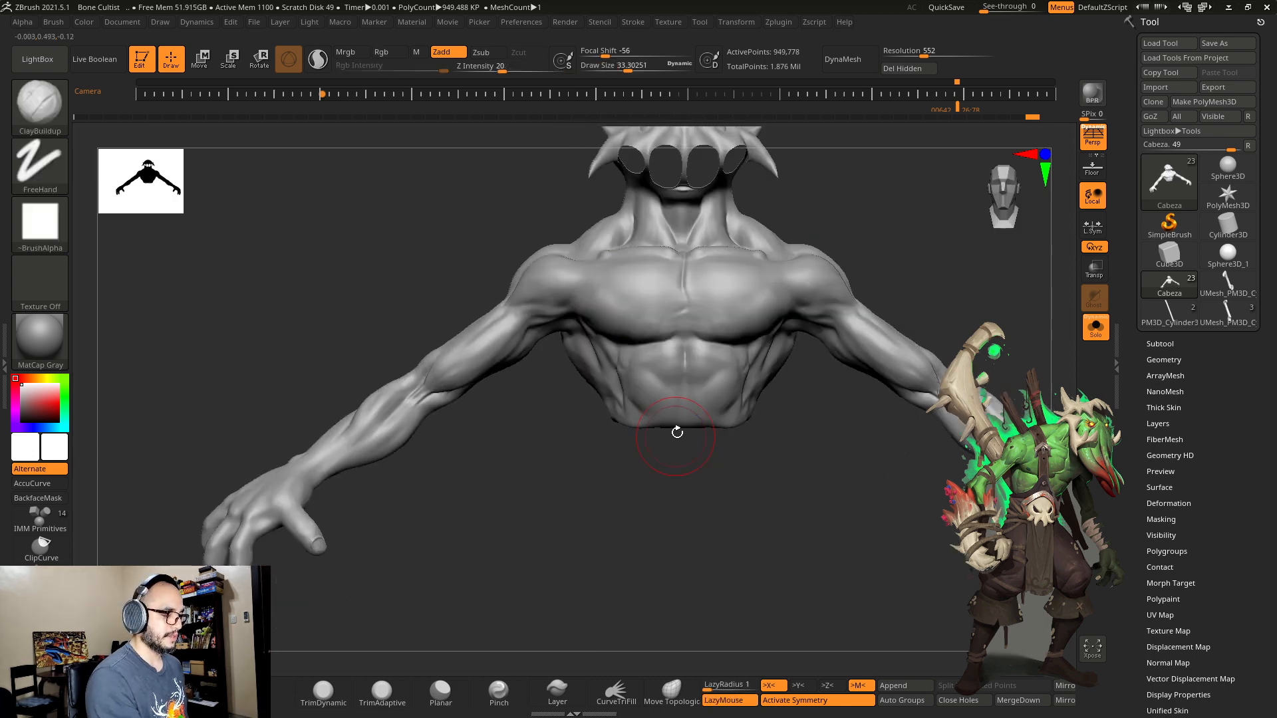
{"action": "mouse_move", "coordinate": [611, 299]}
{"action": "left_mouse_down"}
{"action": "mouse_move", "coordinate": [639, 272]}
{"action": "mouse_move", "coordinate": [621, 311]}
{"action": "left_mouse_up"}
{"action": "left_click_drag", "start_coordinate": [667, 293], "coordinate": [636, 324]}
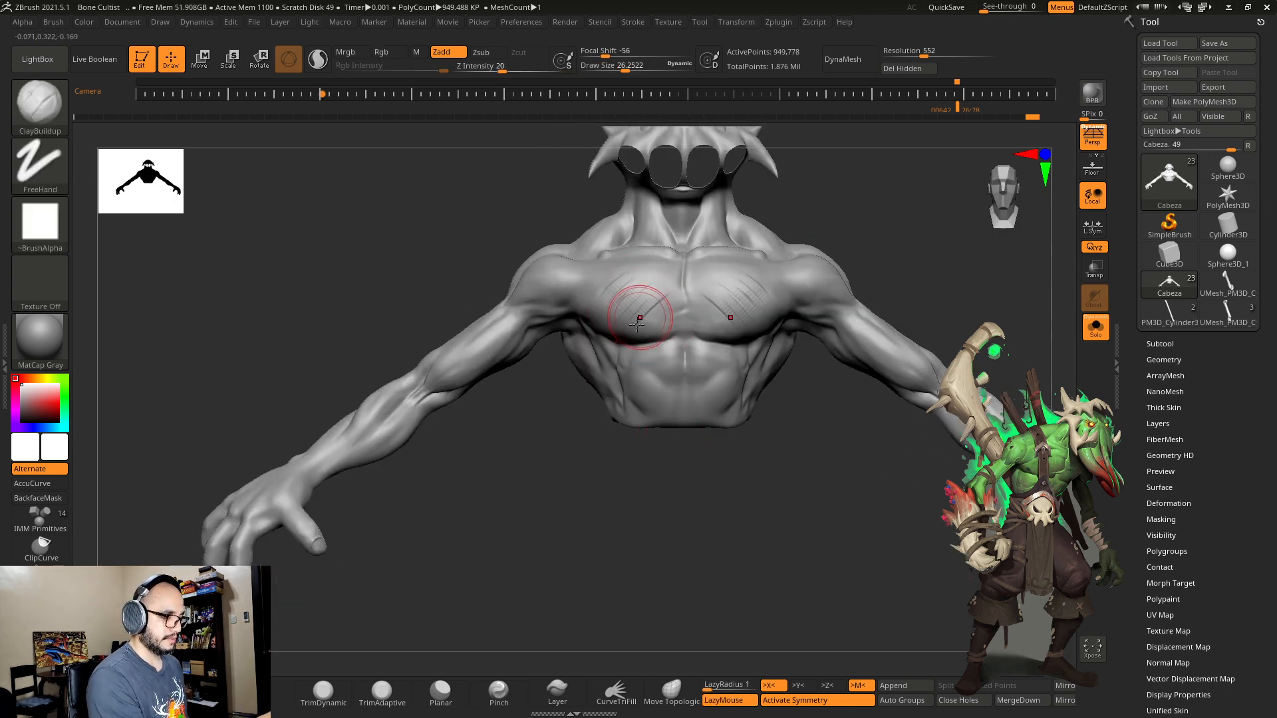
{"action": "key", "text": "shift"}
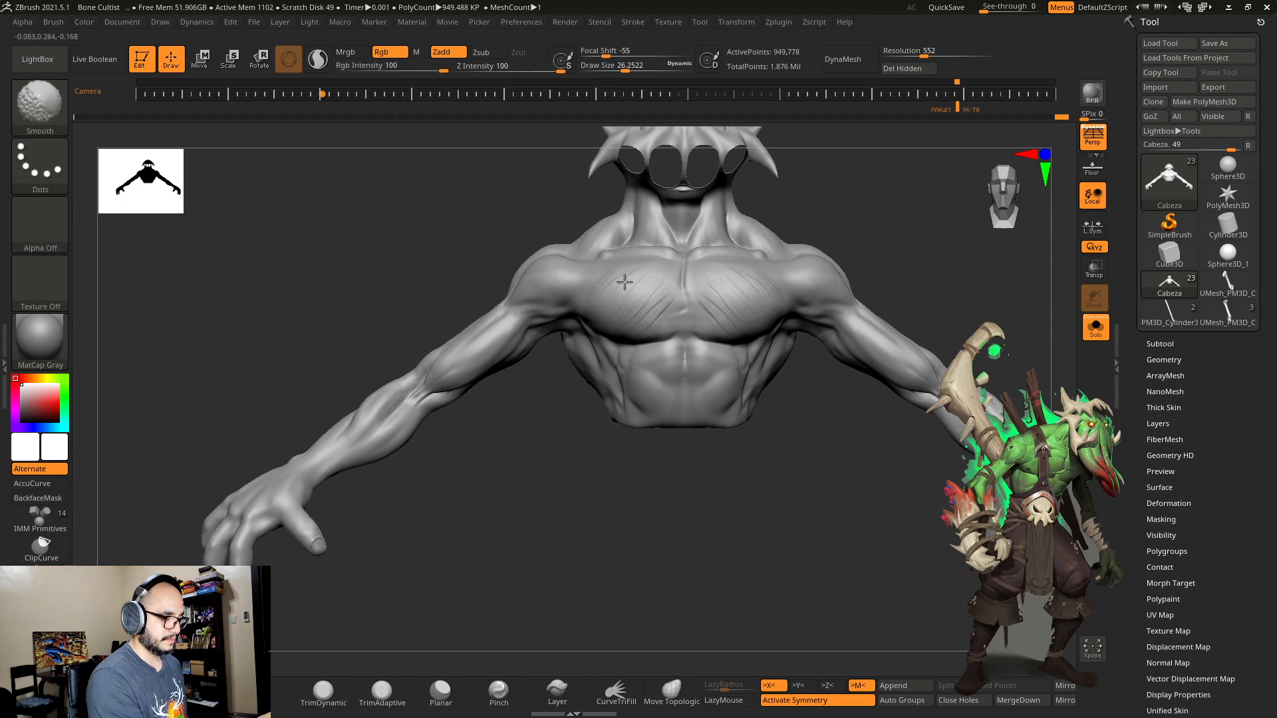
{"action": "left_click_drag", "start_coordinate": [608, 290], "coordinate": [625, 296], "text": "shift"}
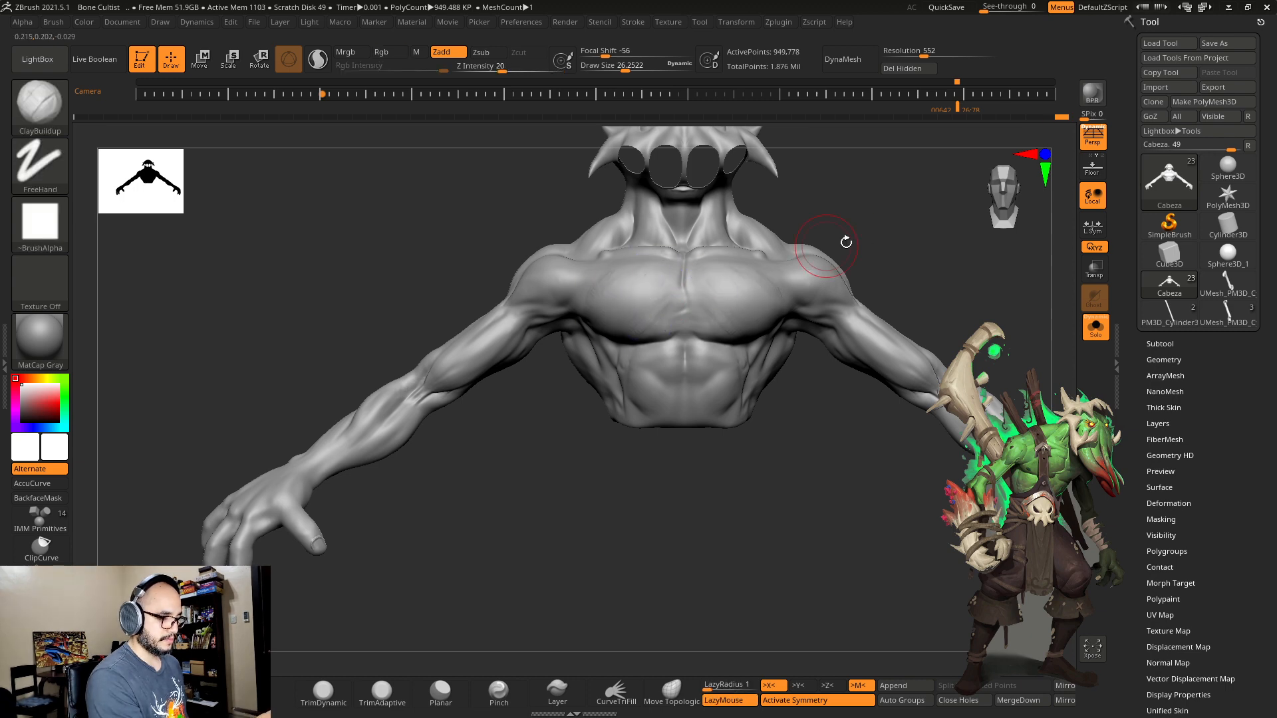
Step: Refine the outer pectoral with the Standard brush, undoing the unwanted stroke and reducing the draw size to about 20
{"action": "left_click_drag", "start_coordinate": [847, 242], "coordinate": [929, 257]}
{"action": "key", "text": "b"}
{"action": "key", "text": "s"}
{"action": "key", "text": "t"}
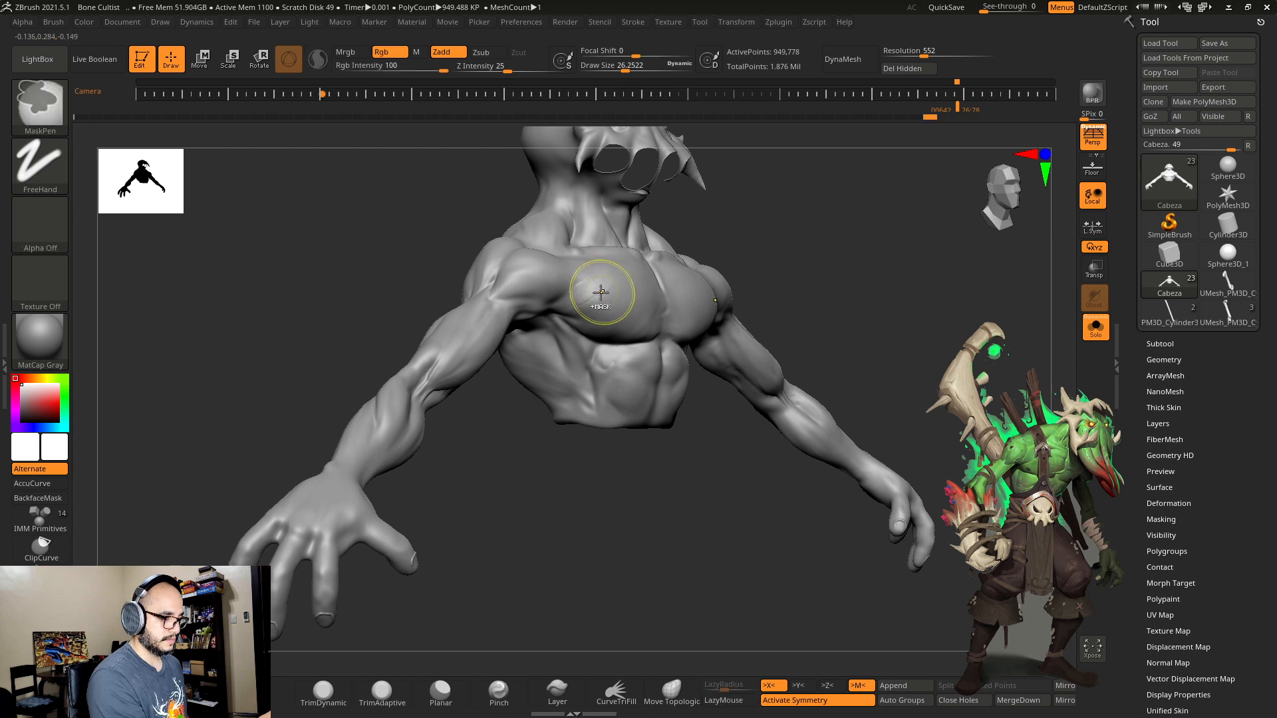
{"action": "key", "text": "ctrl+z"}
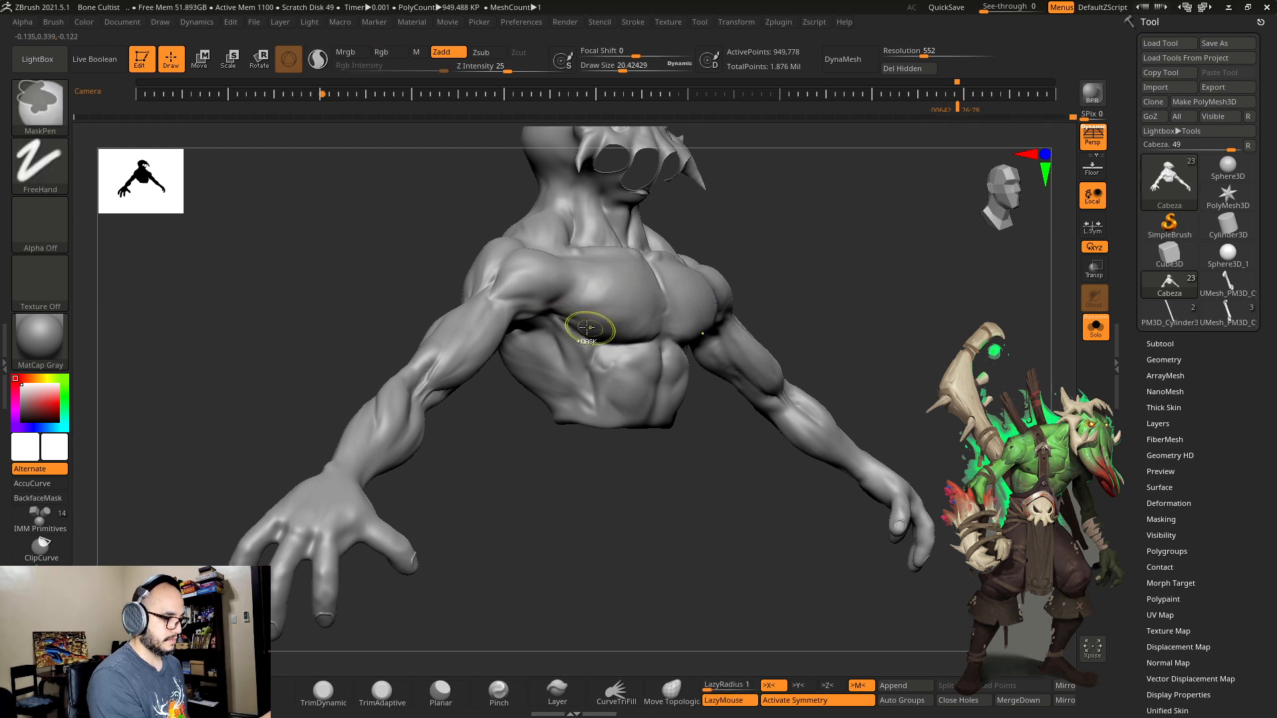
{"action": "key", "text": "s"}
{"action": "mouse_move", "coordinate": [558, 319]}
{"action": "left_mouse_down"}
{"action": "mouse_move", "coordinate": [570, 332]}
{"action": "mouse_move", "coordinate": [617, 322]}
{"action": "mouse_move", "coordinate": [619, 286]}
{"action": "mouse_move", "coordinate": [607, 284]}
{"action": "left_mouse_up"}
Step: Try to define the pectoral's creases with the DamStandard brush at a draw size of about 20, undoing the unwanted stroke
{"action": "key", "text": "b"}
{"action": "key", "text": "d"}
{"action": "key", "text": "s"}
{"action": "key", "text": "ctrl+z"}
{"action": "key", "text": "s"}
{"action": "left_click_drag", "start_coordinate": [818, 252], "coordinate": [805, 276], "text": "shift"}
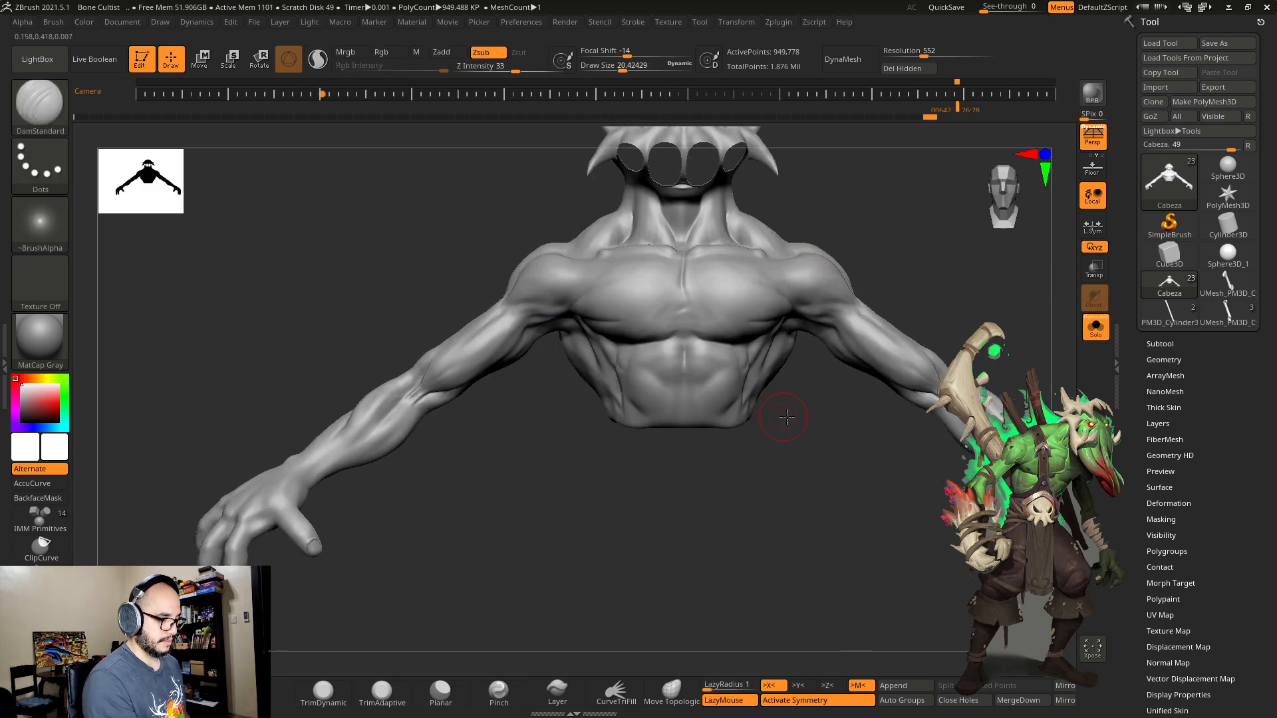
Step: Build up the upper abdomen below the pectorals with ClayBuildup at a draw size of about 19 and smooth the result
{"action": "left_click_drag", "start_coordinate": [787, 417], "coordinate": [863, 321]}
{"action": "key", "text": "b"}
{"action": "key", "text": "c"}
{"action": "key", "text": "l"}
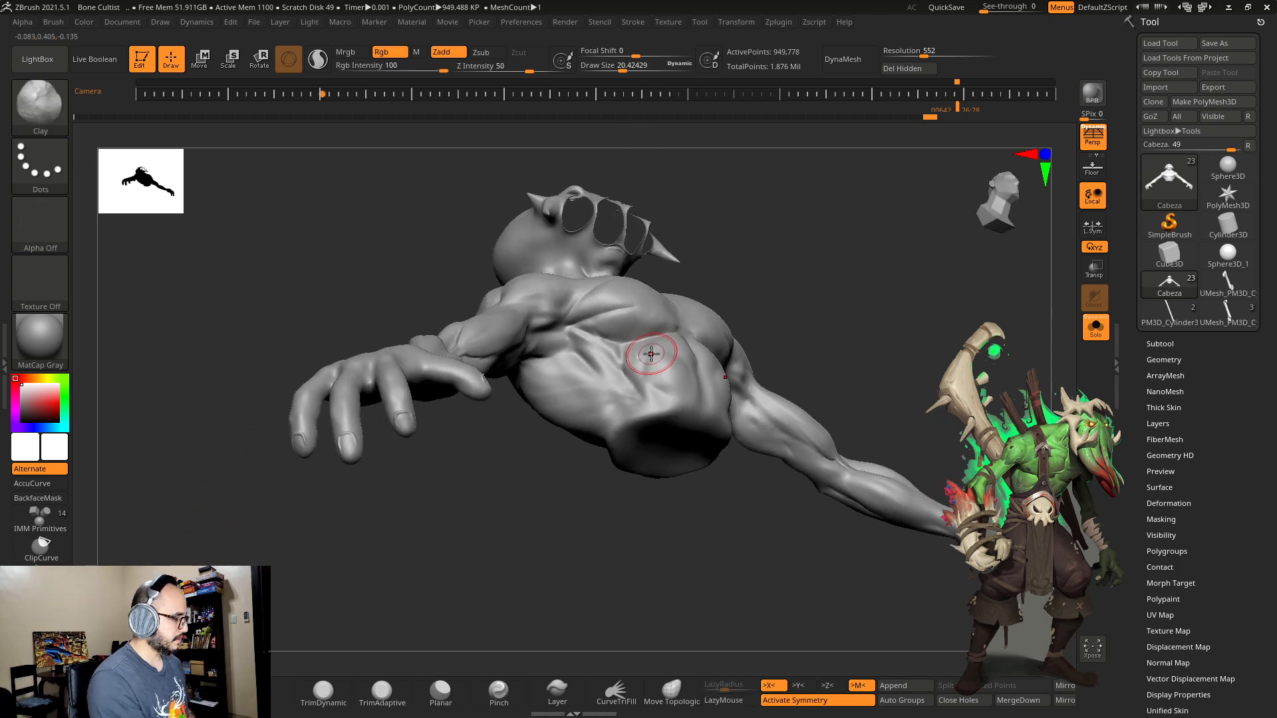
{"action": "key", "text": "b"}
{"action": "key", "text": "c"}
{"action": "key", "text": "b"}
{"action": "key", "text": "s"}
{"action": "left_click", "coordinate": [656, 352]}
{"action": "left_click_drag", "start_coordinate": [792, 286], "coordinate": [765, 392]}
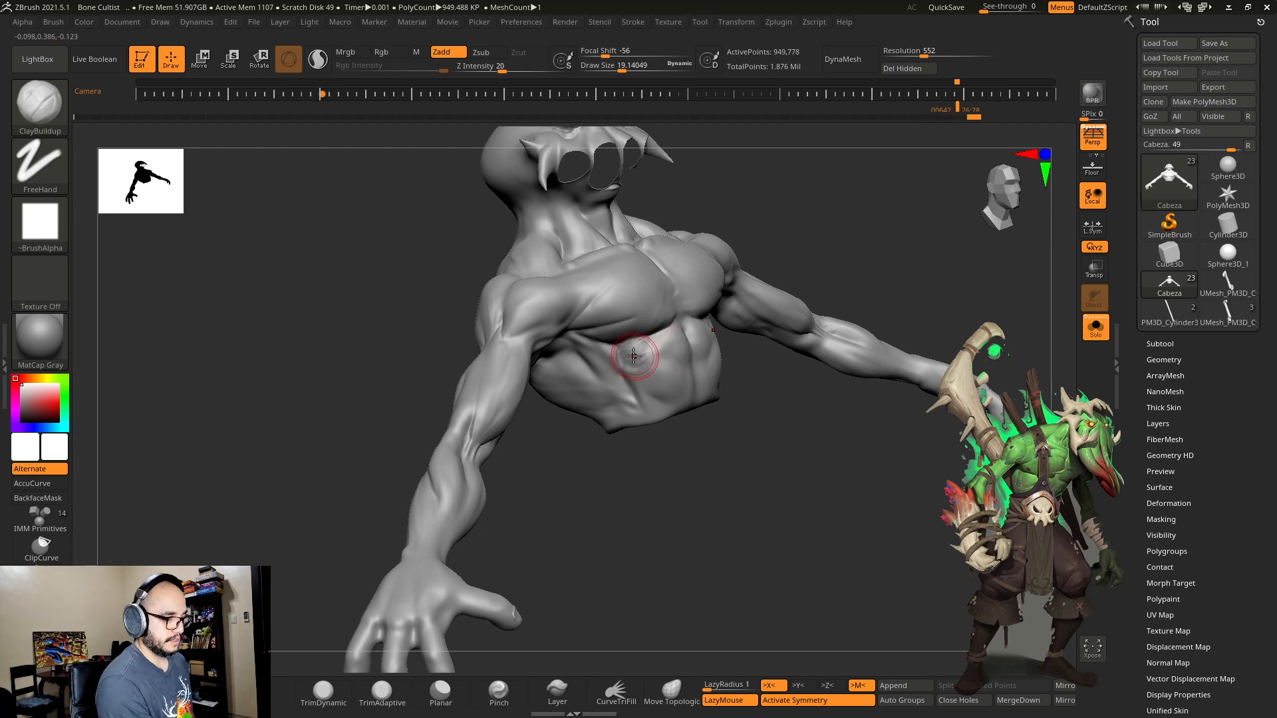
{"action": "key", "text": "shift"}
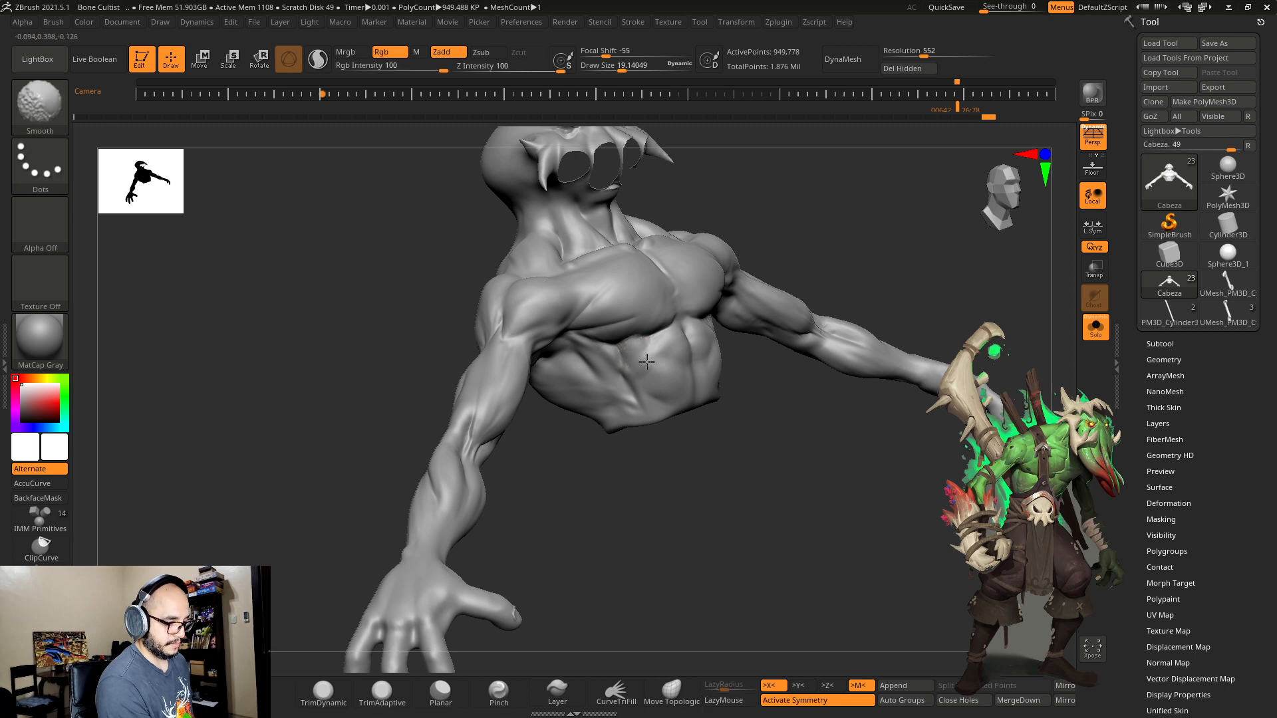
{"action": "right_click_drag", "start_coordinate": [647, 361], "coordinate": [658, 373], "text": "shift"}
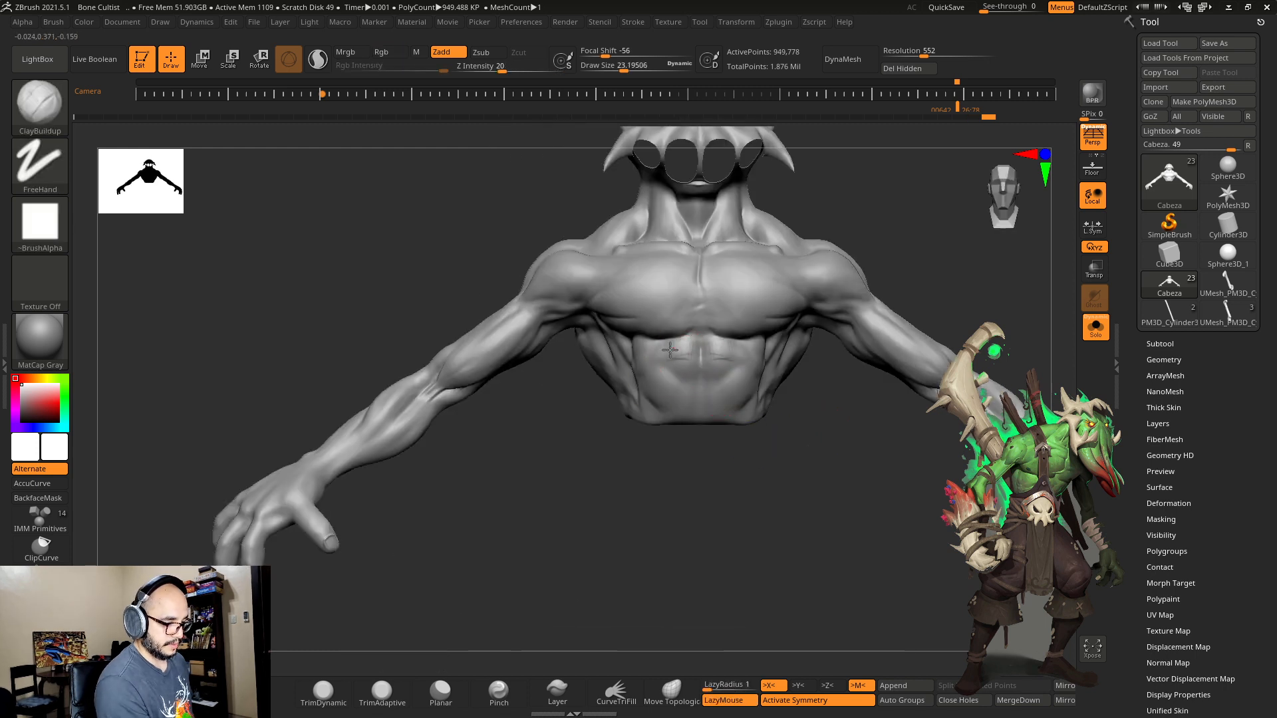
Step: Shape the upper abdominal muscles around the midline with ClayBuildup, reducing the draw size from about 23 to 13
{"action": "left_click_drag", "start_coordinate": [669, 349], "coordinate": [685, 344]}
{"action": "key", "text": "bracketleft"}
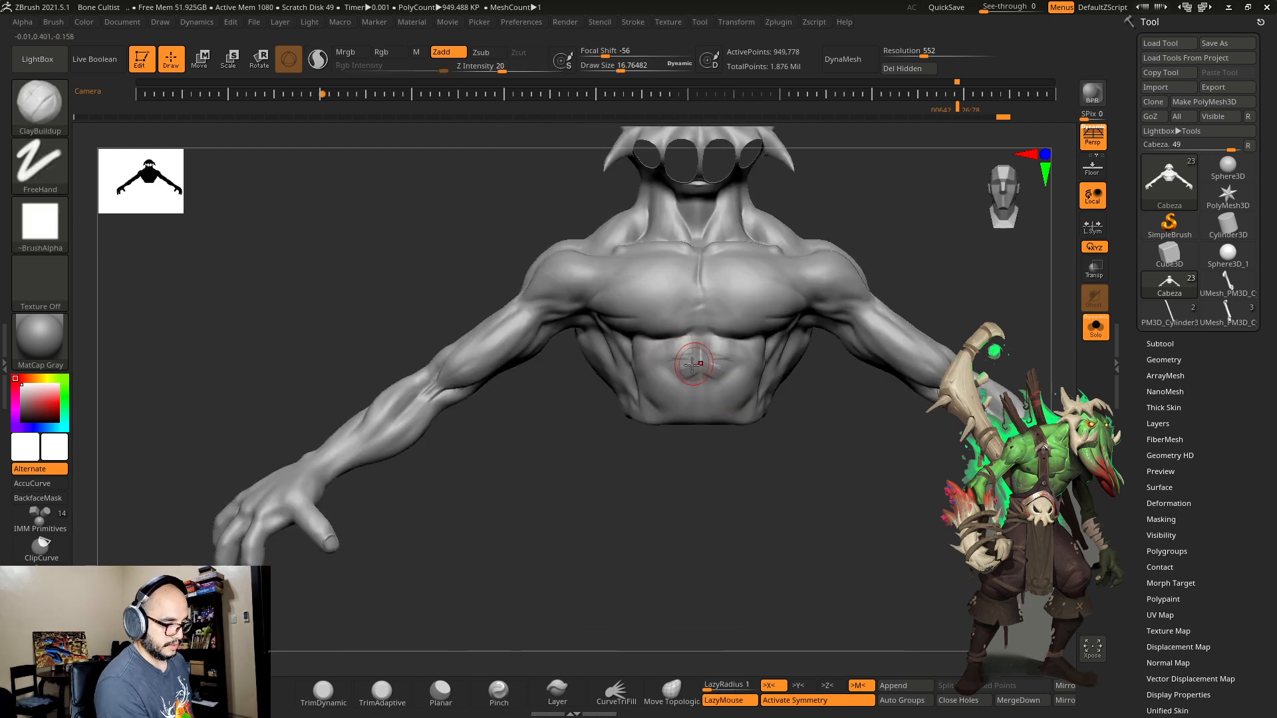
{"action": "key", "text": "bracketleft"}
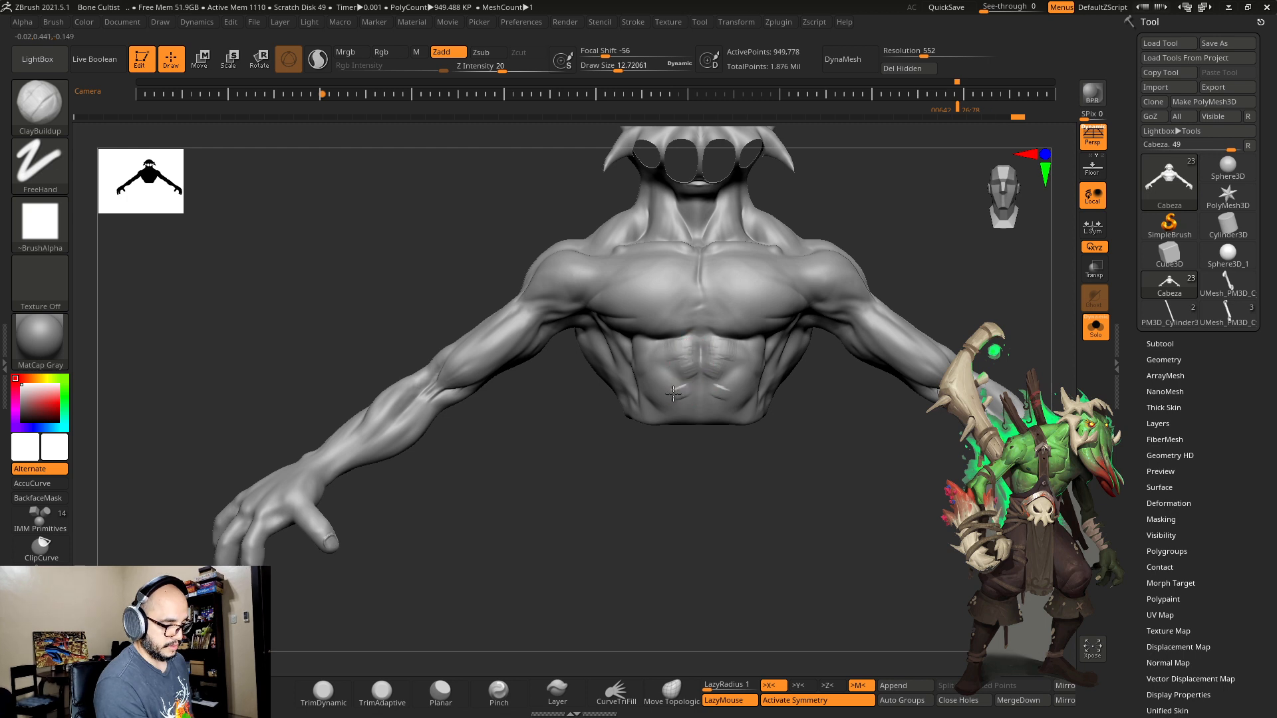
Step: Sculpt the lower abdominal segments with ClayBuildup at draw sizes of about 13 to 14, smoothing them into the abdomen
{"action": "left_click_drag", "start_coordinate": [673, 407], "coordinate": [685, 415]}
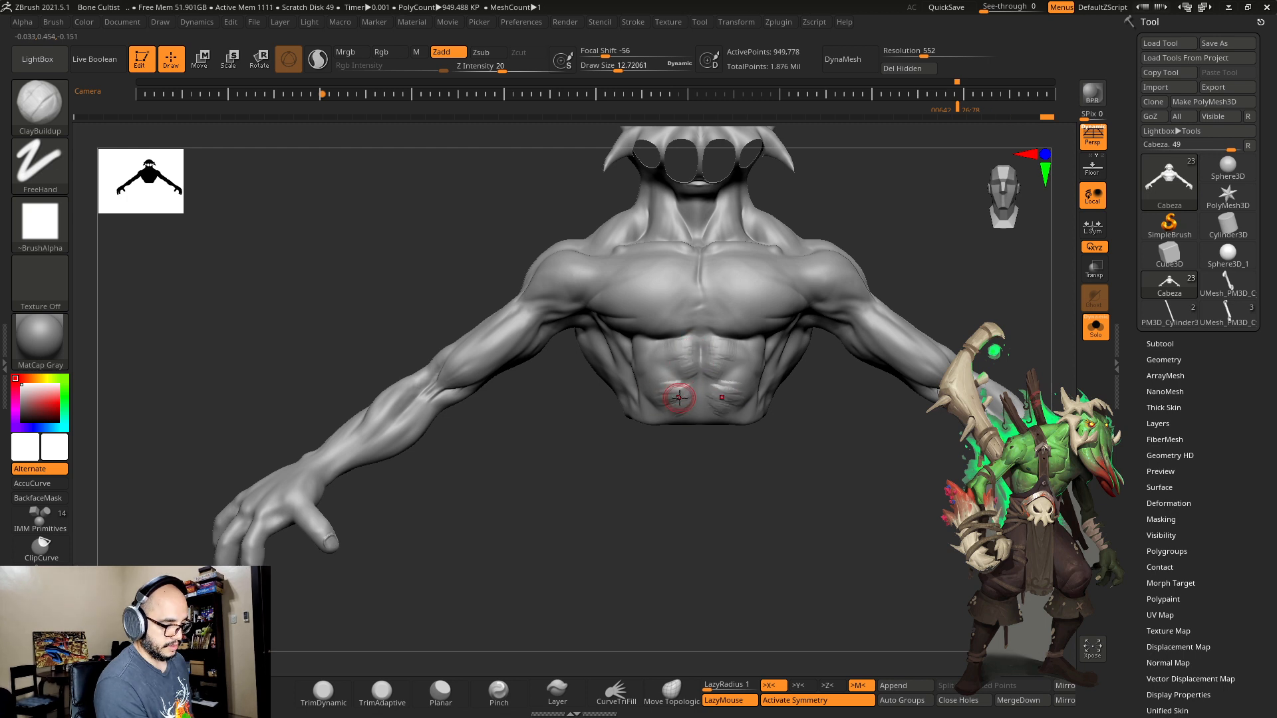
{"action": "key", "text": "shift"}
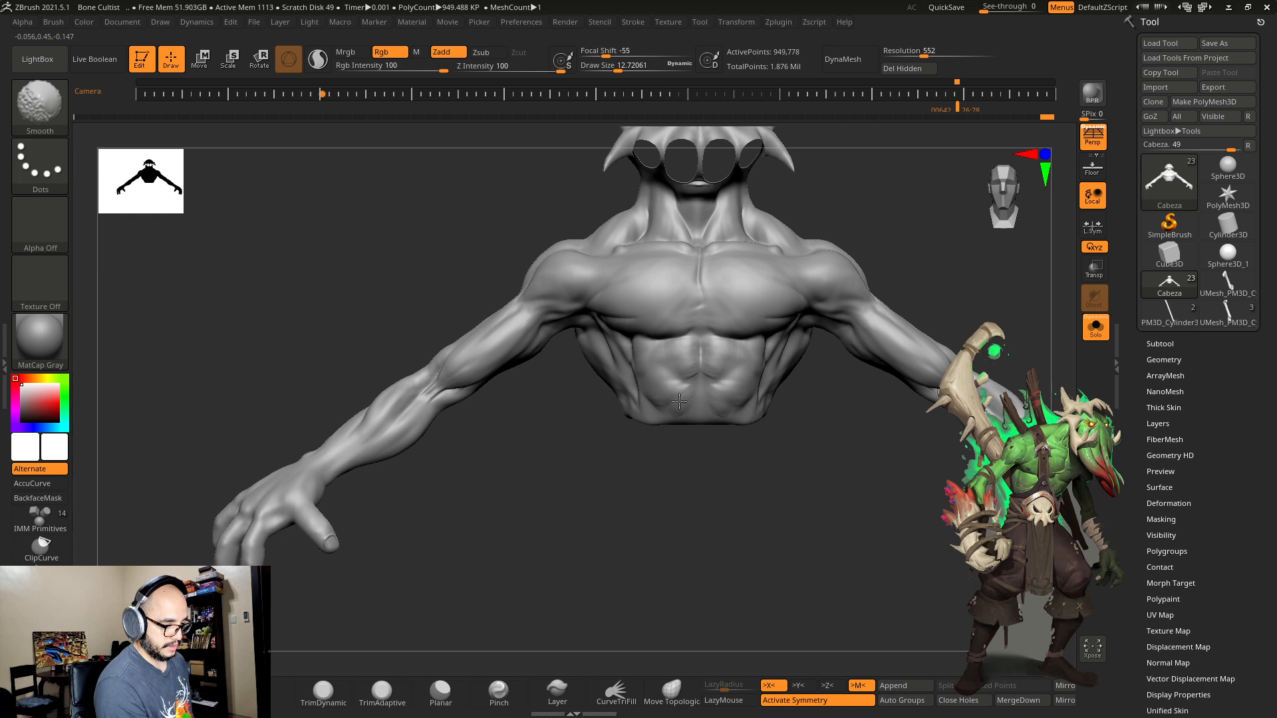
{"action": "left_click_drag", "start_coordinate": [679, 401], "coordinate": [742, 387], "text": "shift"}
{"action": "key", "text": "s"}
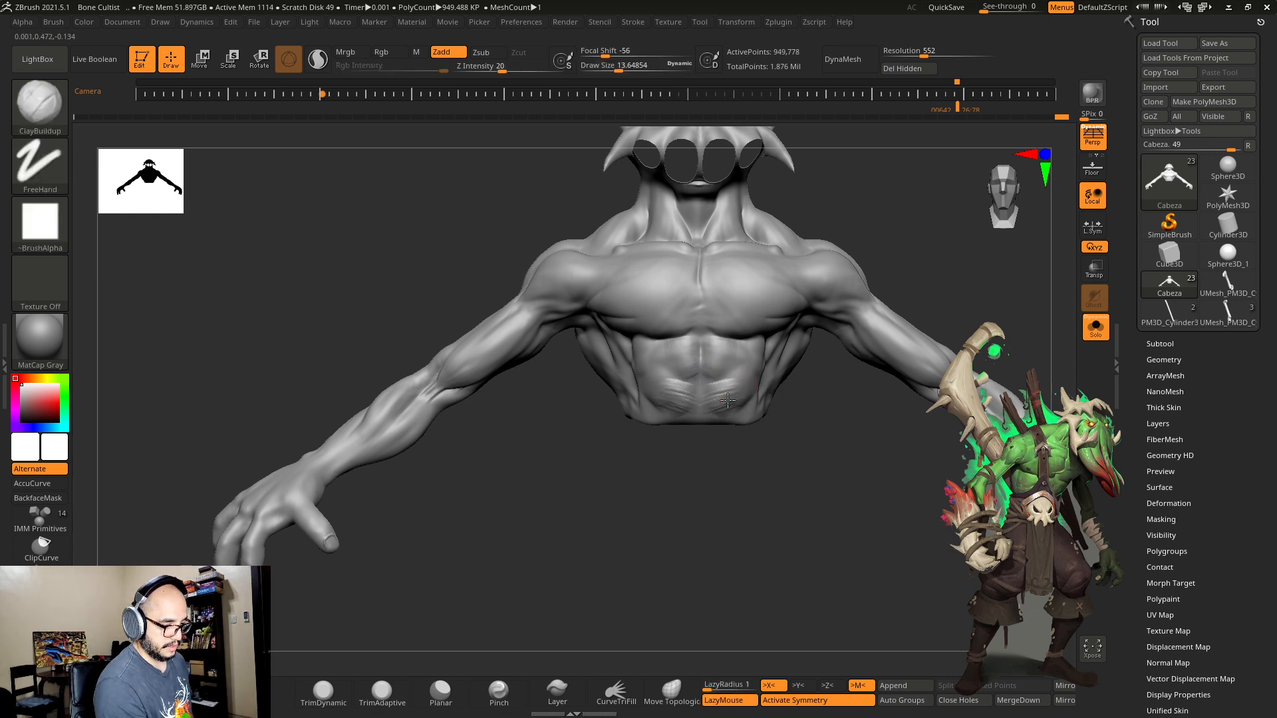
{"action": "left_click_drag", "start_coordinate": [743, 381], "coordinate": [713, 403], "text": "shift"}
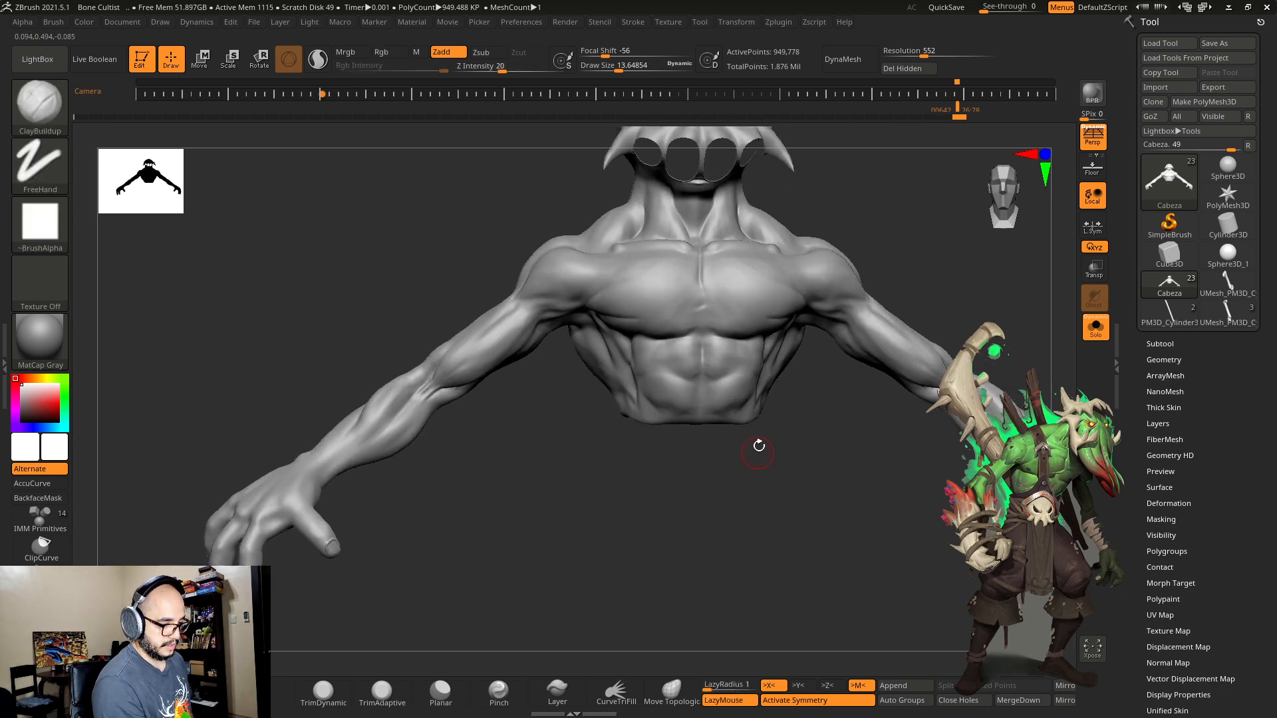
Step: Turn off Solo mode to check the torso against the full character, and isolate the body again
{"action": "left_click_drag", "start_coordinate": [758, 445], "coordinate": [889, 362]}
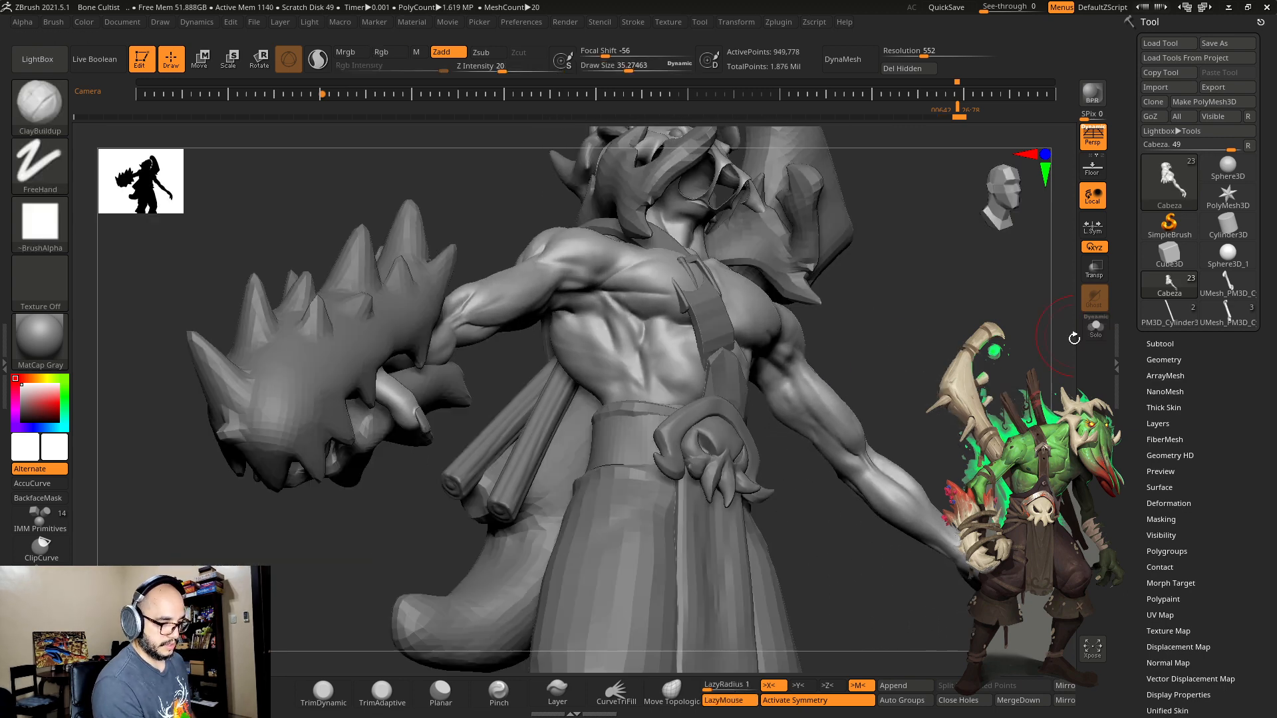
{"action": "left_click_drag", "start_coordinate": [957, 379], "coordinate": [1055, 373]}
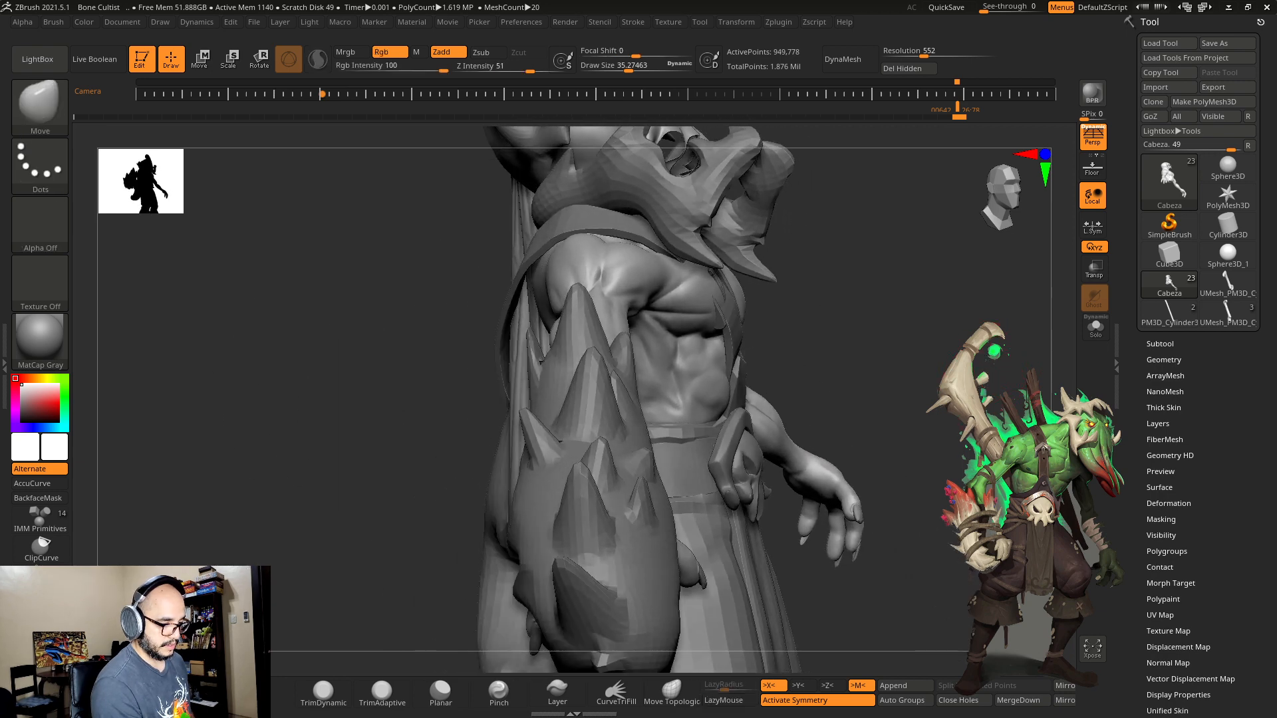
{"action": "left_click", "coordinate": [1098, 336]}
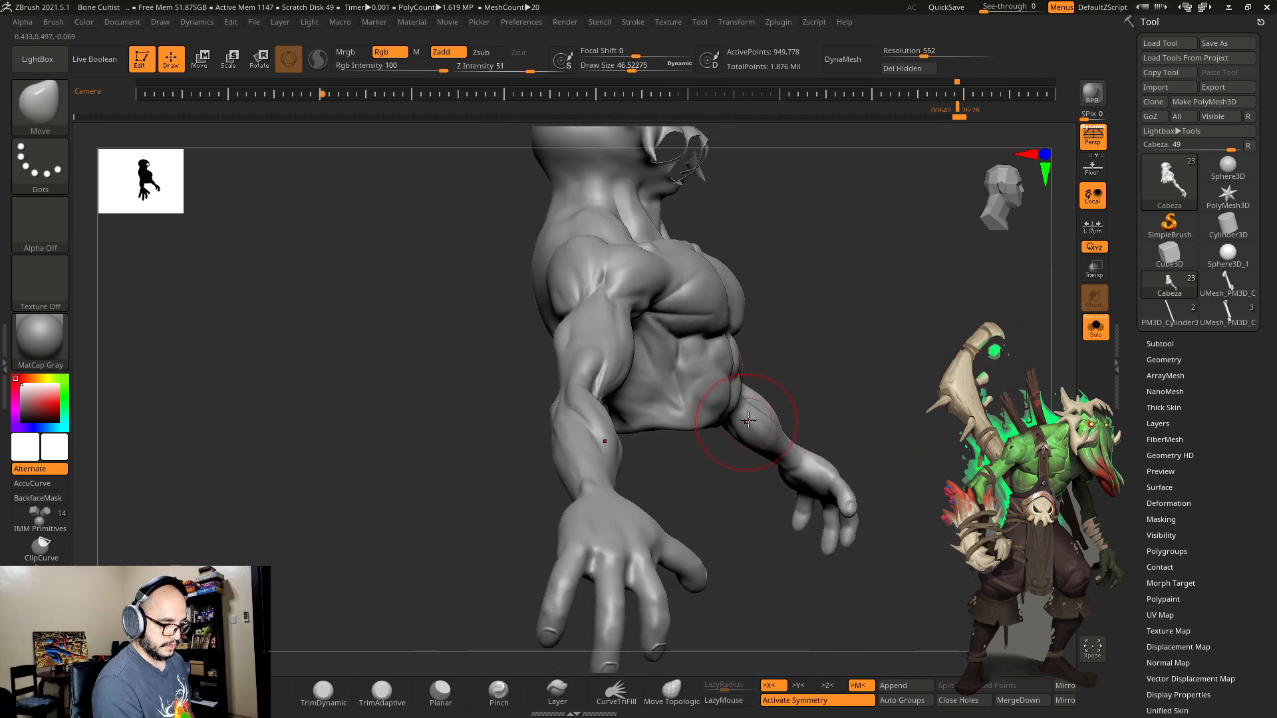
Step: Adjust the overall abdomen and chest volumes from the side and below with the Move brush, using draw sizes of about 47 to 73
{"action": "mouse_move", "coordinate": [748, 420]}
{"action": "left_mouse_down"}
{"action": "mouse_move", "coordinate": [789, 385]}
{"action": "mouse_move", "coordinate": [784, 365]}
{"action": "left_mouse_up"}
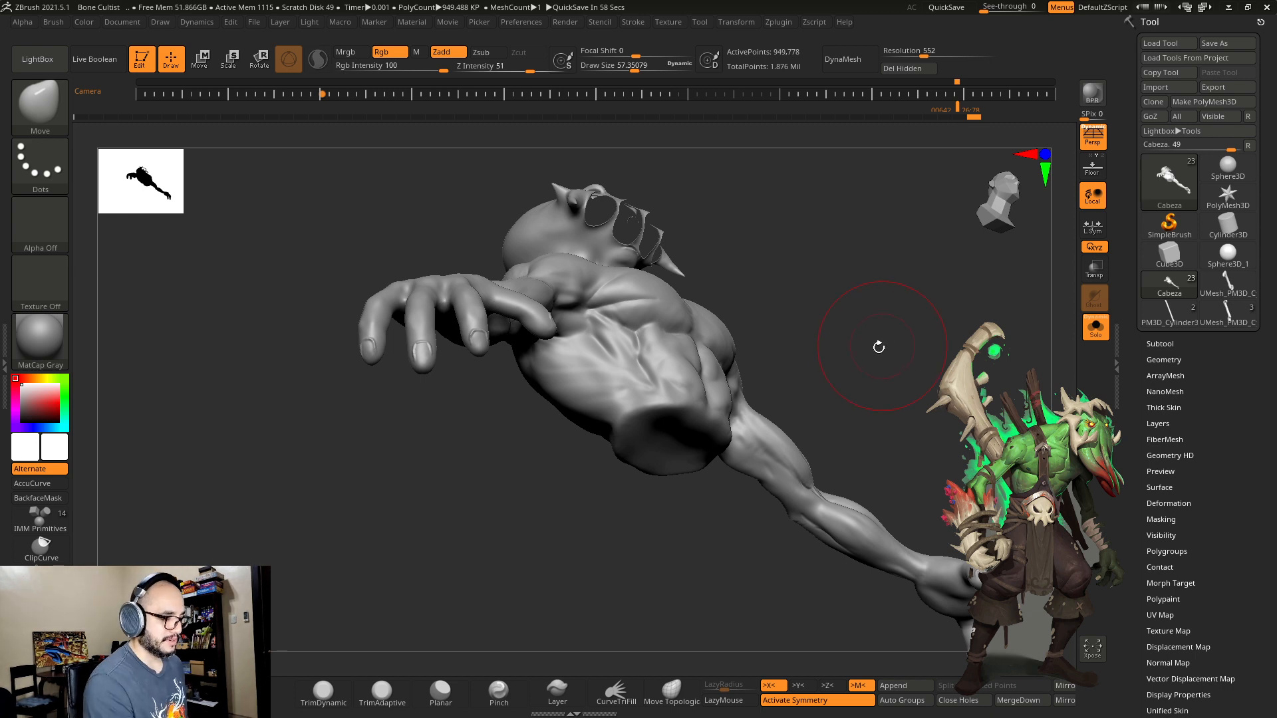
{"action": "left_click_drag", "start_coordinate": [873, 345], "coordinate": [633, 319]}
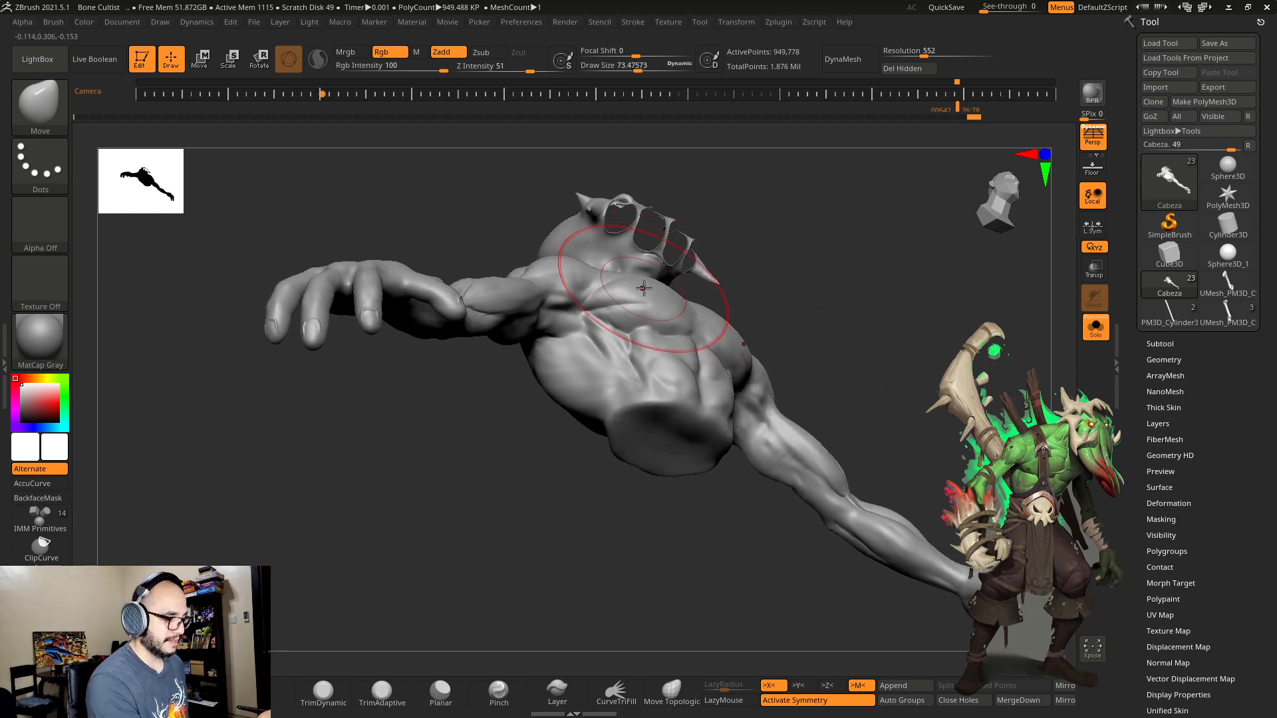
{"action": "left_click_drag", "start_coordinate": [828, 329], "coordinate": [731, 324]}
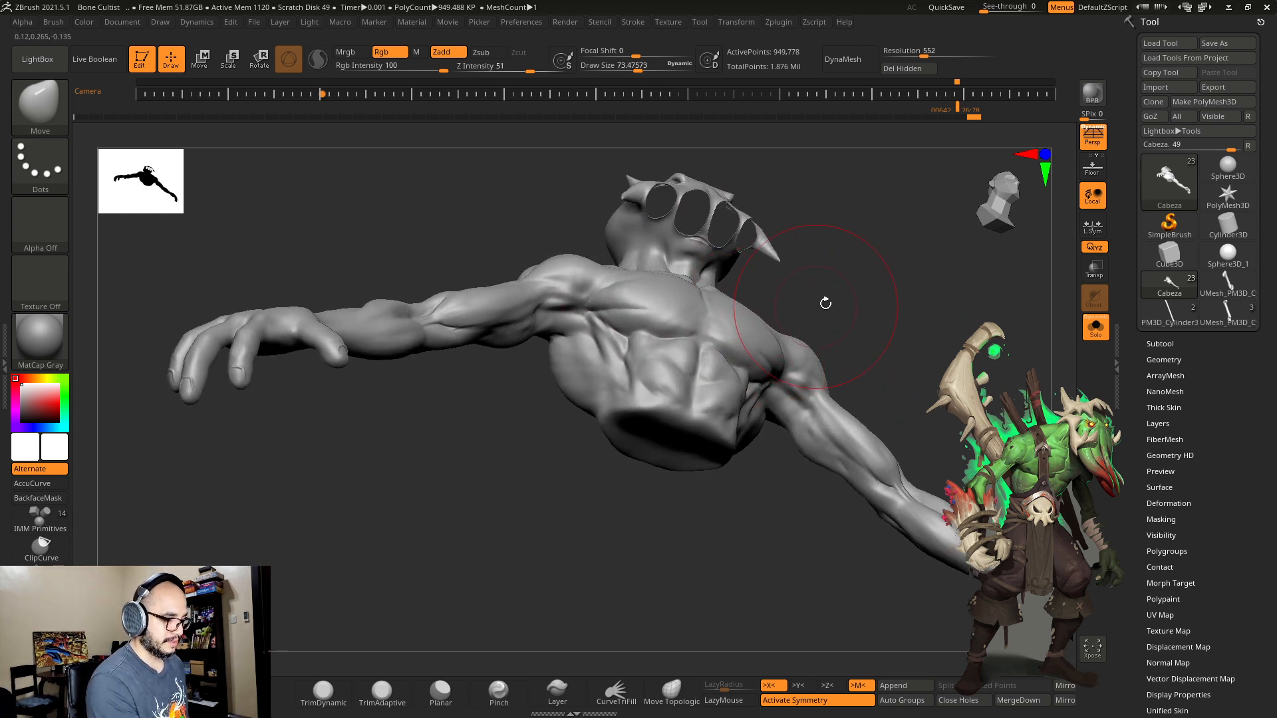
{"action": "key", "text": "bracketleft"}
{"action": "mouse_move", "coordinate": [864, 302]}
{"action": "left_mouse_down"}
{"action": "mouse_move", "coordinate": [838, 303]}
{"action": "mouse_move", "coordinate": [843, 342]}
{"action": "left_mouse_up"}
Step: Adjust the upper abdominals and the sides of the abdomen with the Move brush at draw sizes of about 37 to 44
{"action": "key", "text": "s"}
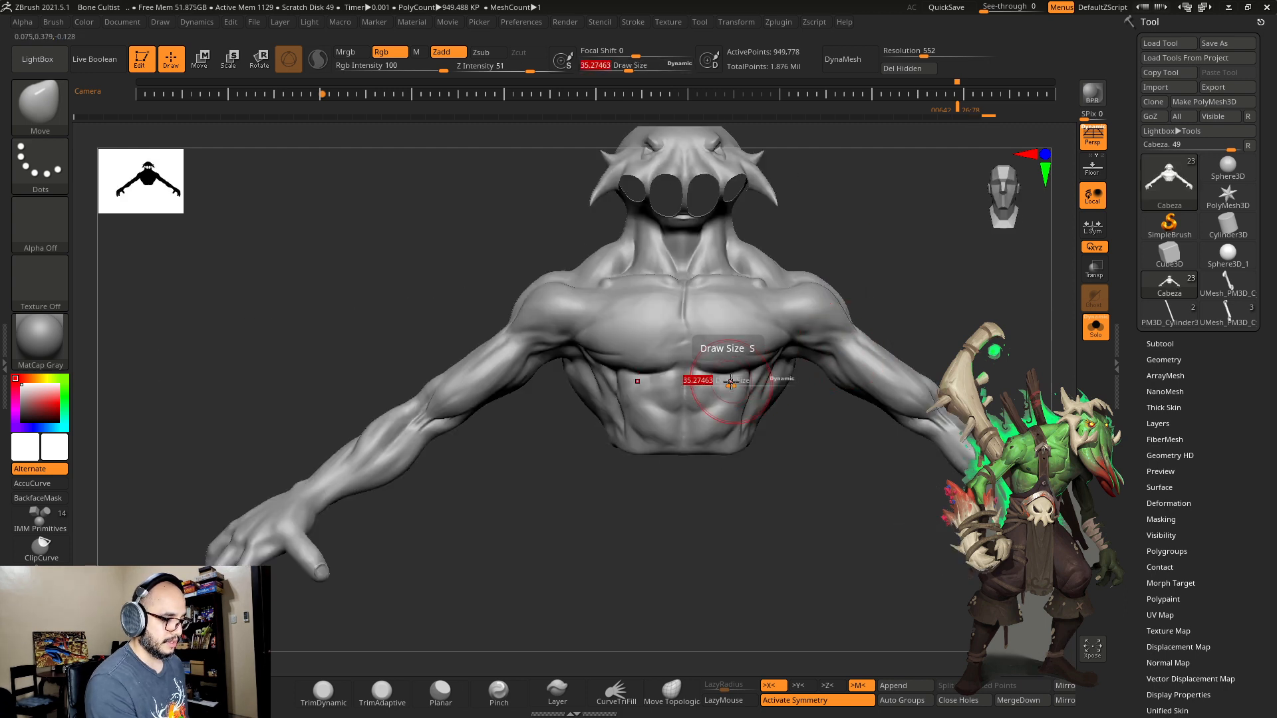
{"action": "left_click_drag", "start_coordinate": [727, 380], "coordinate": [731, 380]}
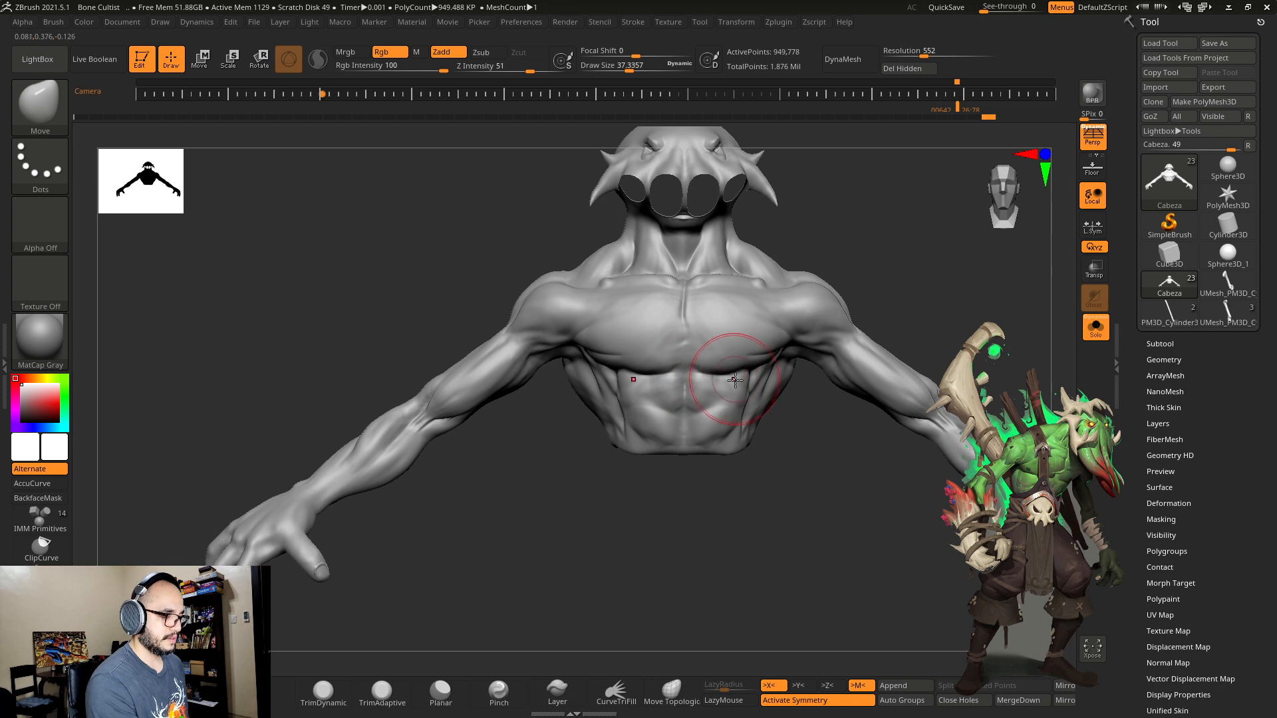
{"action": "key", "text": "bracketright"}
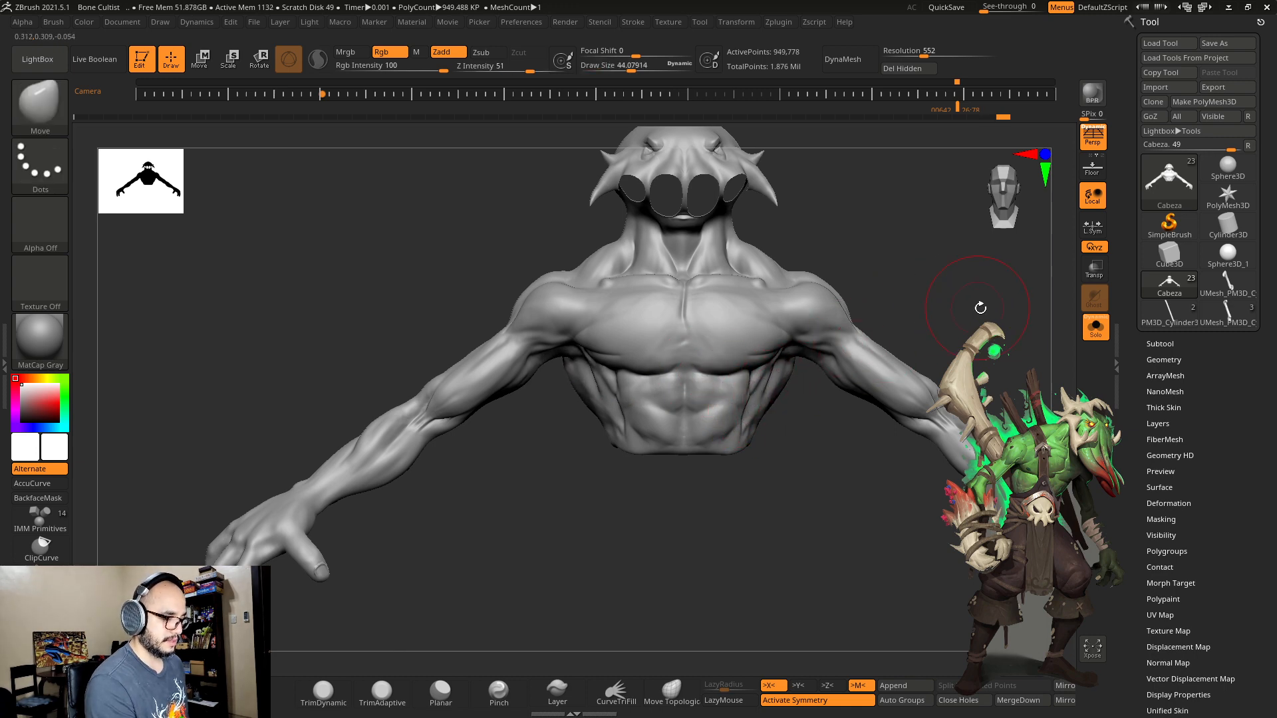
Step: Reshape the back and waist contours from behind with the Move brush, using draw sizes of about 47 and 42
{"action": "left_click_drag", "start_coordinate": [978, 305], "coordinate": [793, 382]}
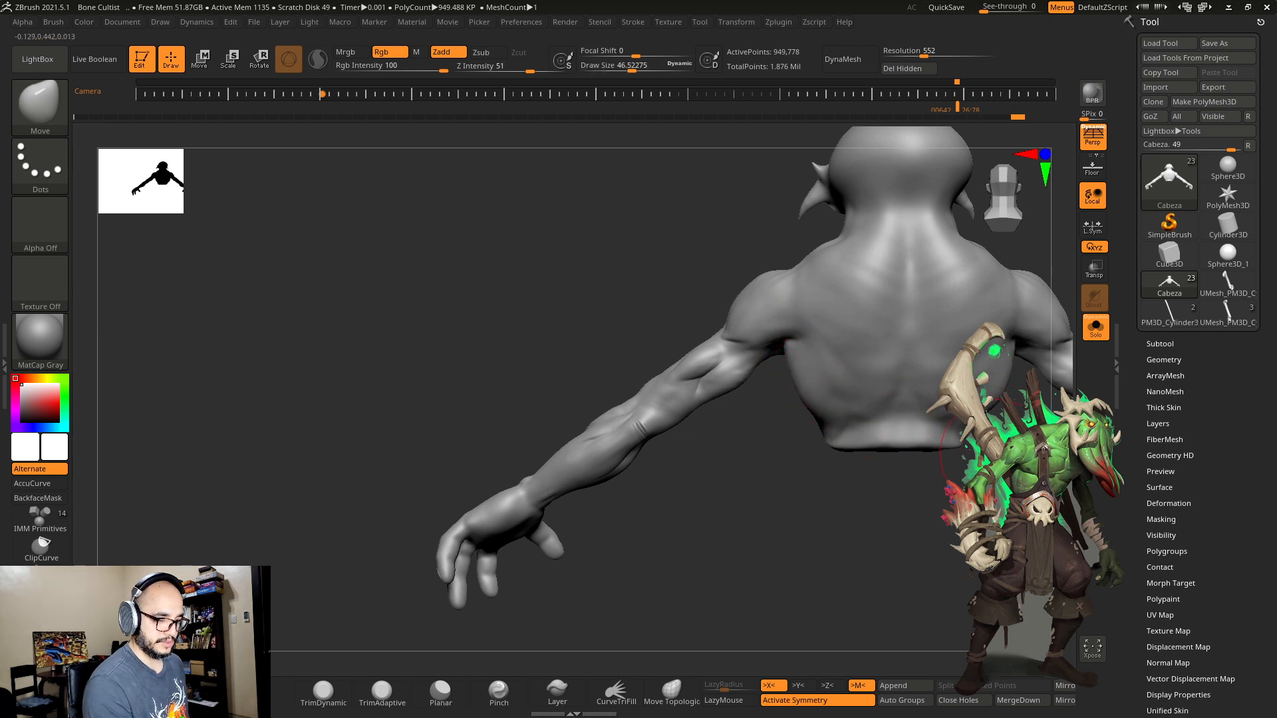
{"action": "left_click_drag", "start_coordinate": [1005, 440], "coordinate": [920, 440], "text": "alt"}
{"action": "key", "text": "s"}
{"action": "left_click", "coordinate": [893, 401]}
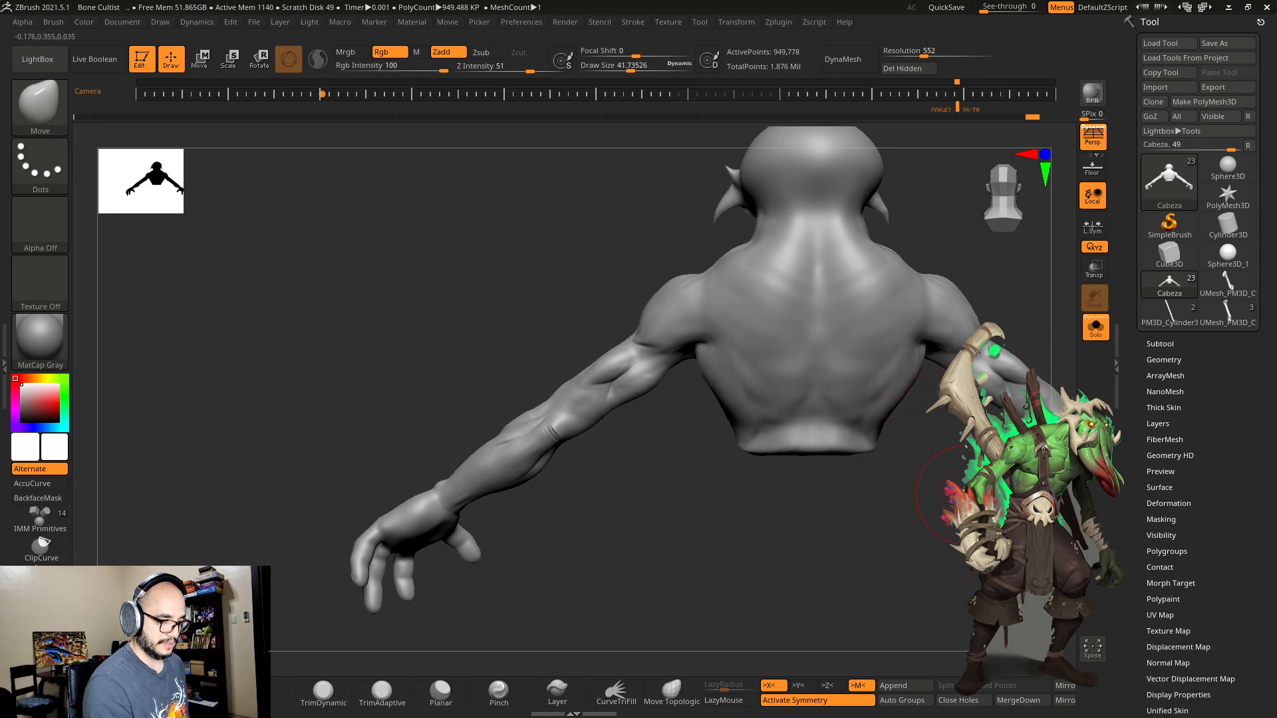
{"action": "mouse_move", "coordinate": [969, 495]}
{"action": "left_mouse_down"}
{"action": "mouse_move", "coordinate": [846, 513]}
{"action": "mouse_move", "coordinate": [885, 420]}
{"action": "left_mouse_up"}
{"action": "mouse_move", "coordinate": [931, 365]}
{"action": "left_mouse_down", "text": "alt"}
{"action": "mouse_move", "coordinate": [855, 362]}
{"action": "mouse_move", "coordinate": [863, 396]}
{"action": "left_mouse_up", "text": "alt"}
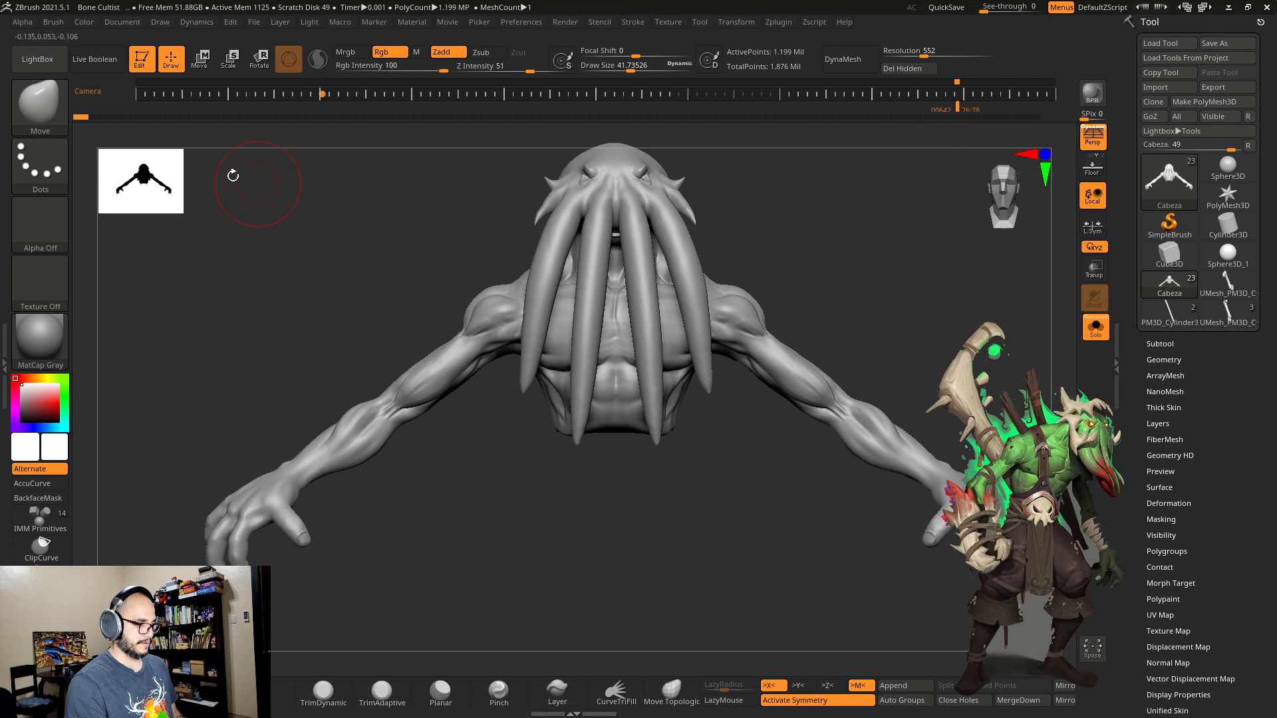
Step: Roll the body back to an early undo history stage and place a three-quarter snapshot of it on the canvas for comparison
{"action": "left_click", "coordinate": [95, 117]}
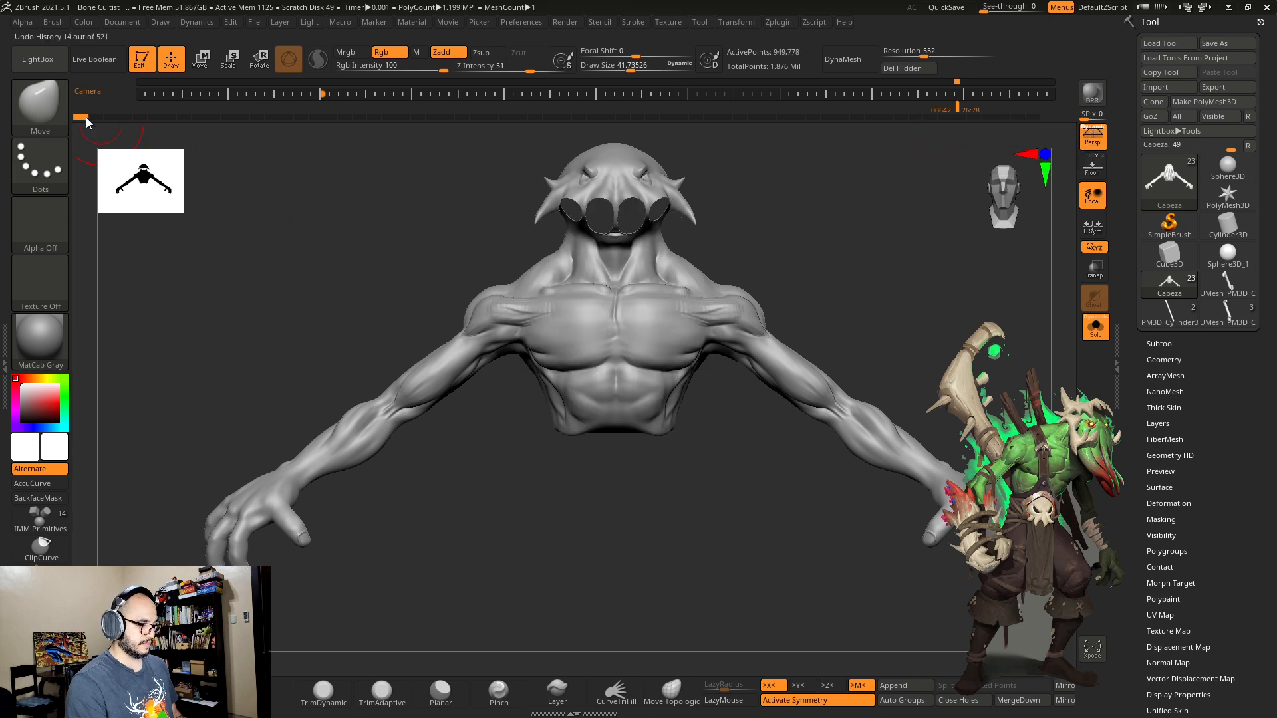
{"action": "left_click_drag", "start_coordinate": [86, 120], "coordinate": [80, 120]}
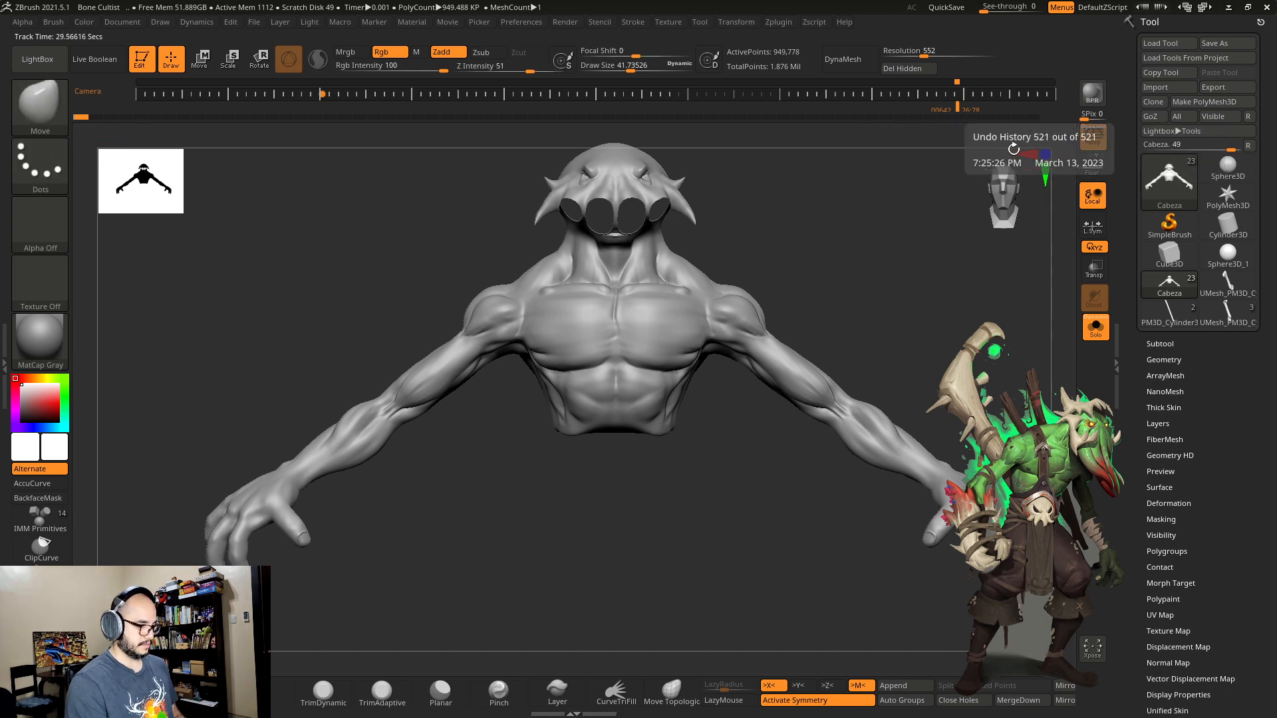
{"action": "key", "text": "shift+s"}
{"action": "mouse_move", "coordinate": [902, 296]}
{"action": "left_mouse_down"}
{"action": "mouse_move", "coordinate": [924, 293]}
{"action": "mouse_move", "coordinate": [903, 291]}
{"action": "mouse_move", "coordinate": [846, 436]}
{"action": "mouse_move", "coordinate": [652, 287]}
{"action": "mouse_move", "coordinate": [794, 265]}
{"action": "mouse_move", "coordinate": [754, 268]}
{"action": "mouse_move", "coordinate": [764, 262]}
{"action": "mouse_move", "coordinate": [735, 222]}
{"action": "mouse_move", "coordinate": [789, 270]}
{"action": "mouse_move", "coordinate": [740, 257]}
{"action": "mouse_move", "coordinate": [684, 285]}
{"action": "mouse_move", "coordinate": [684, 270]}
{"action": "left_mouse_up"}
{"action": "key", "text": "ctrl+n"}
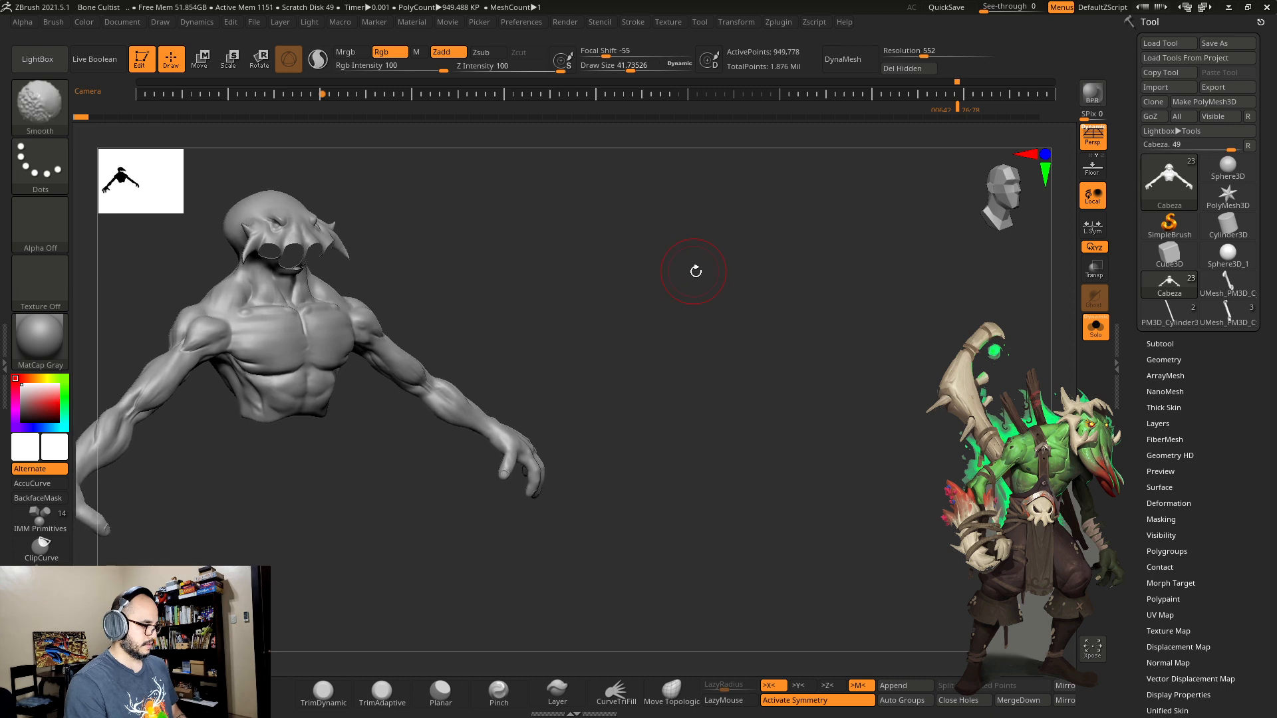
{"action": "key", "text": "shift+s"}
{"action": "mouse_move", "coordinate": [816, 296]}
{"action": "left_mouse_down"}
{"action": "mouse_move", "coordinate": [602, 341]}
{"action": "mouse_move", "coordinate": [922, 346]}
{"action": "left_mouse_up"}
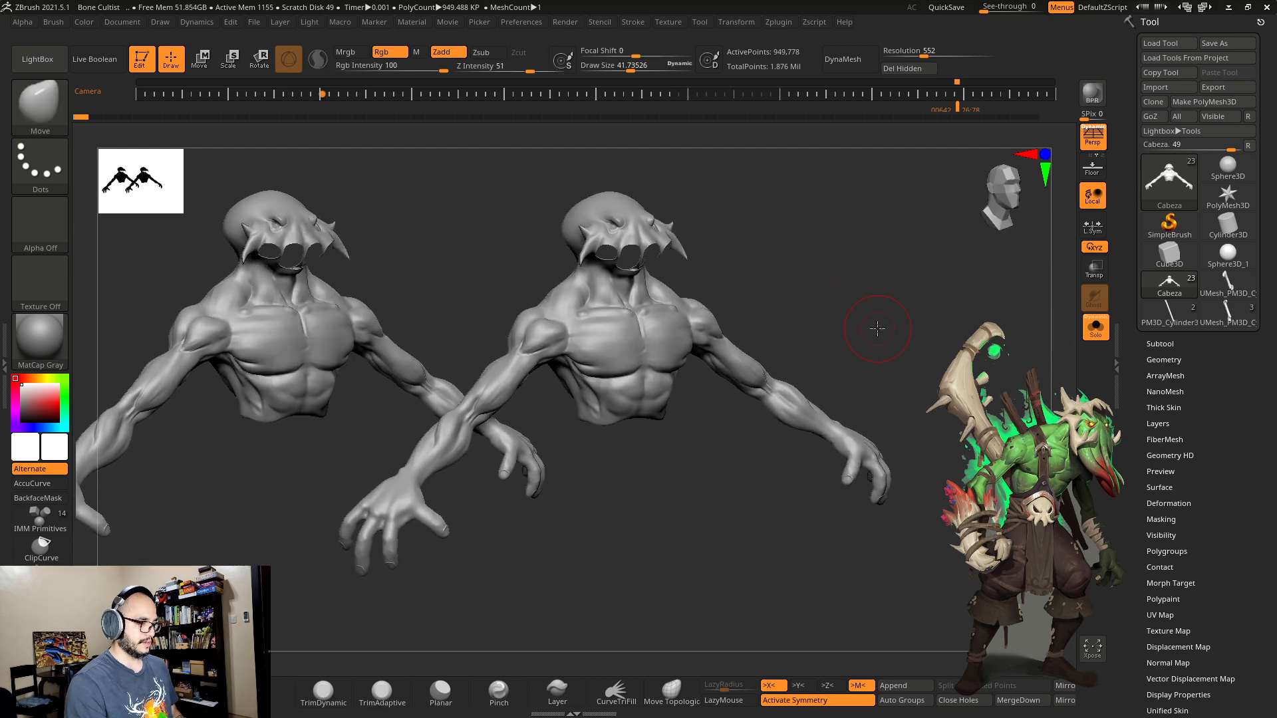
Step: Return to the latest undo history state and compare the current torso with the snapshot from several angles
{"action": "left_click", "coordinate": [994, 160]}
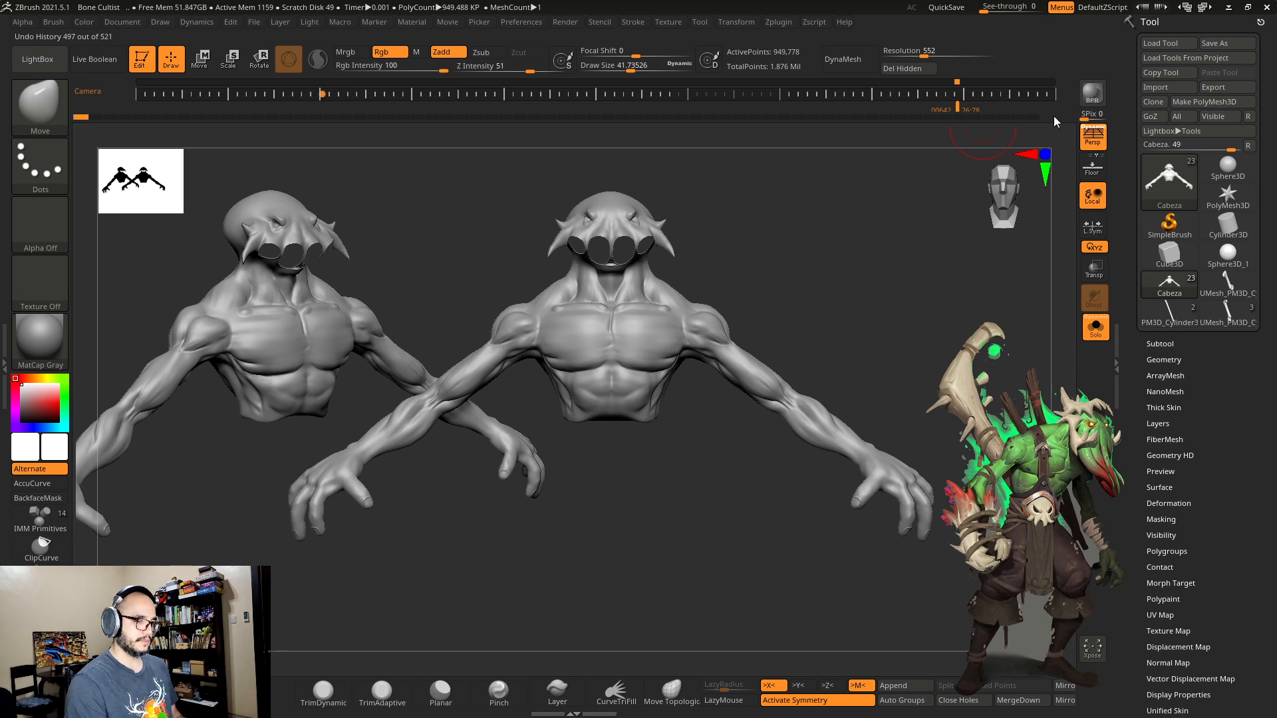
{"action": "left_click", "coordinate": [1036, 118]}
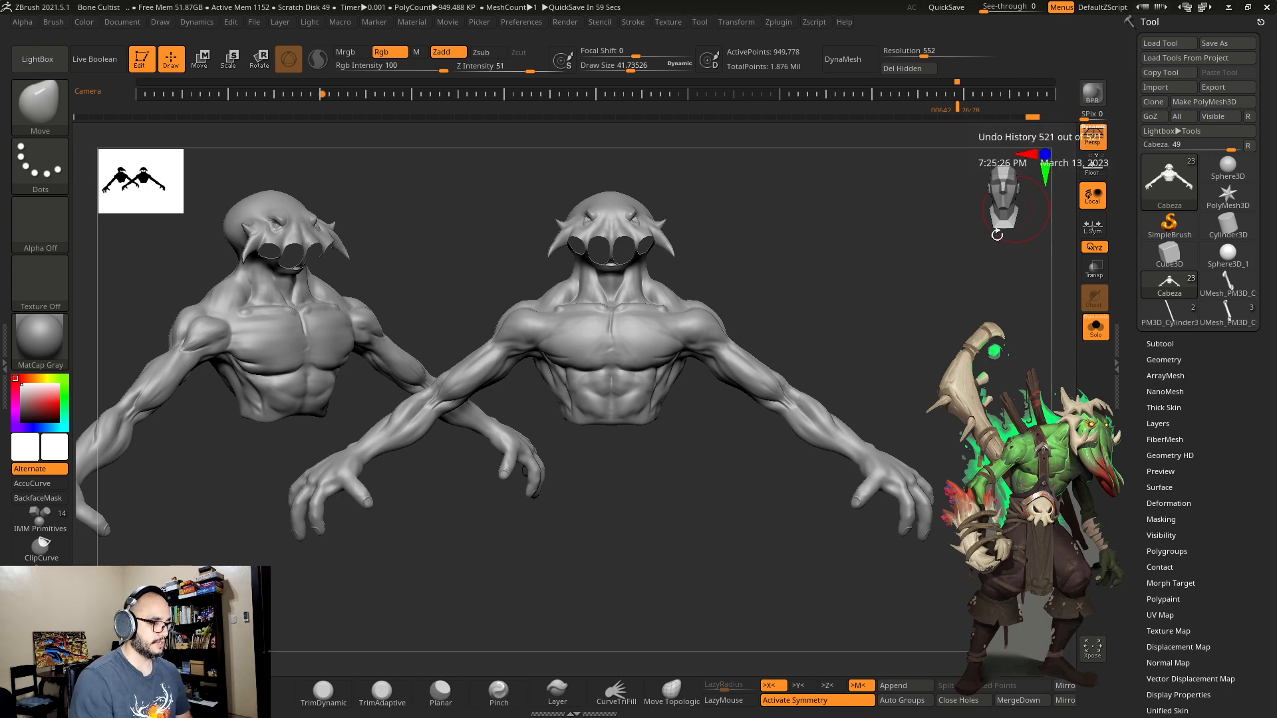
{"action": "left_click_drag", "start_coordinate": [863, 317], "coordinate": [953, 337], "text": "alt"}
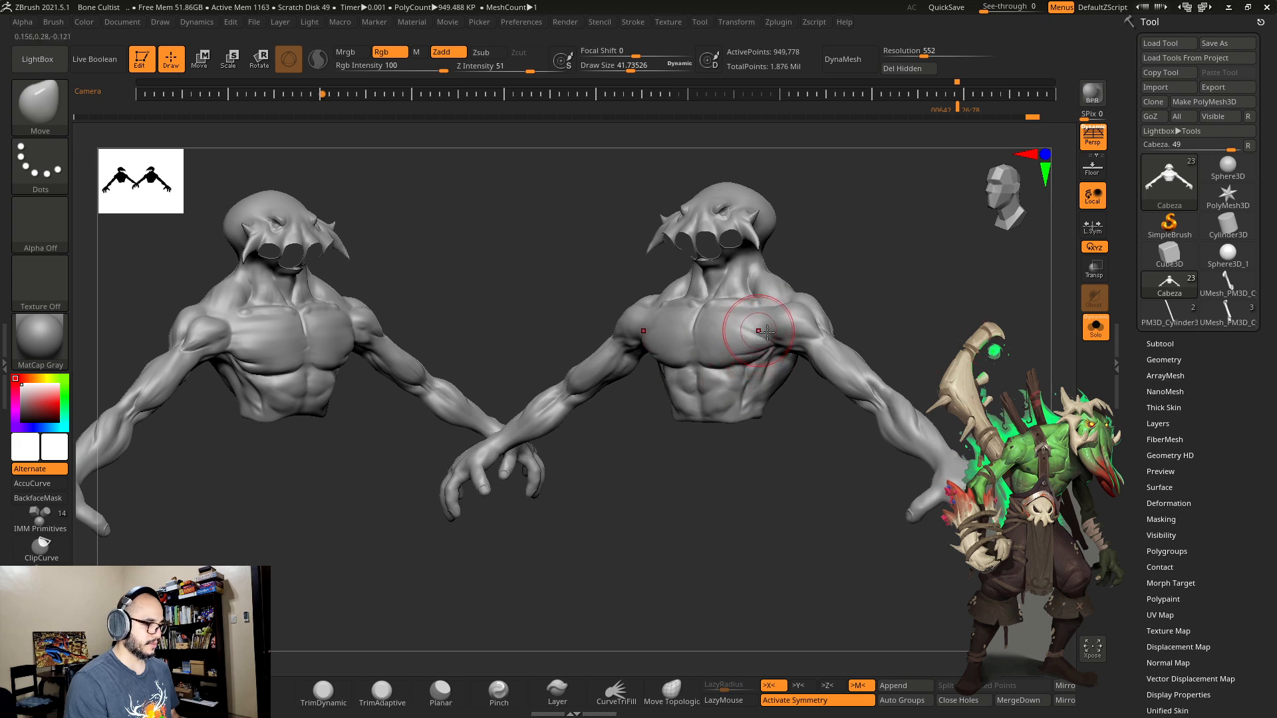
{"action": "left_click_drag", "start_coordinate": [849, 308], "coordinate": [934, 379]}
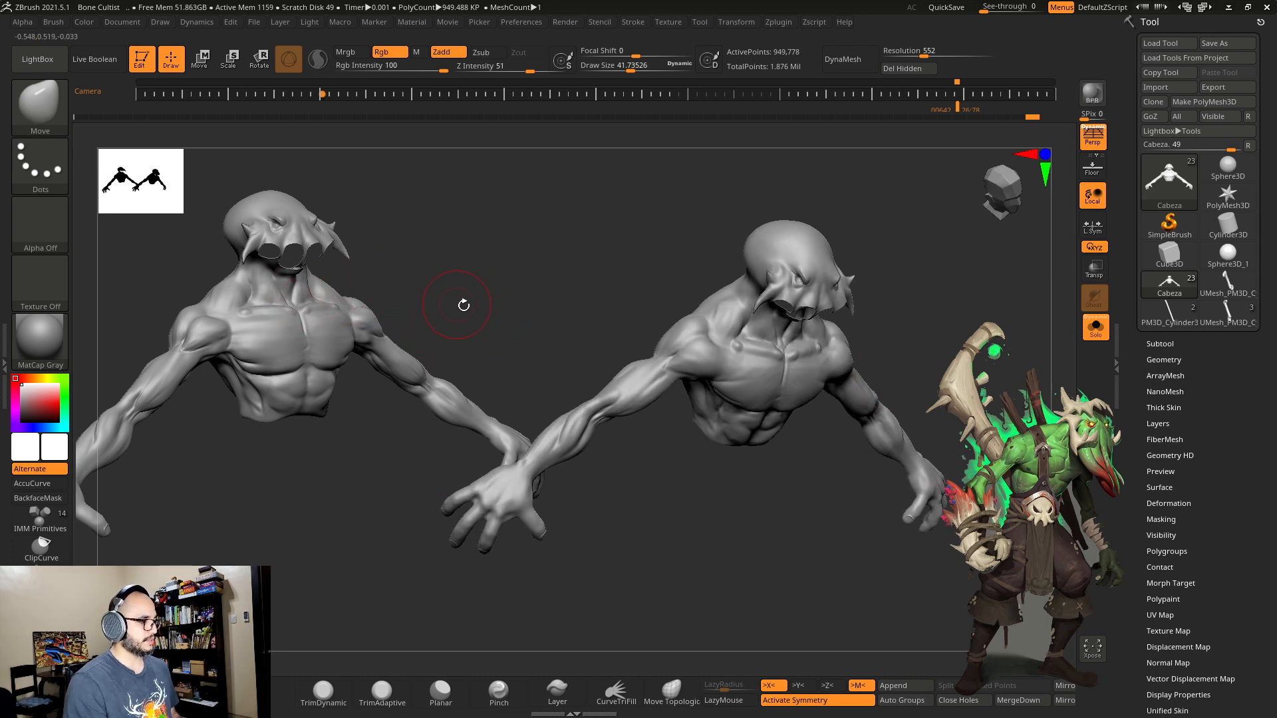
{"action": "left_click_drag", "start_coordinate": [1035, 352], "coordinate": [1077, 342], "text": "shift"}
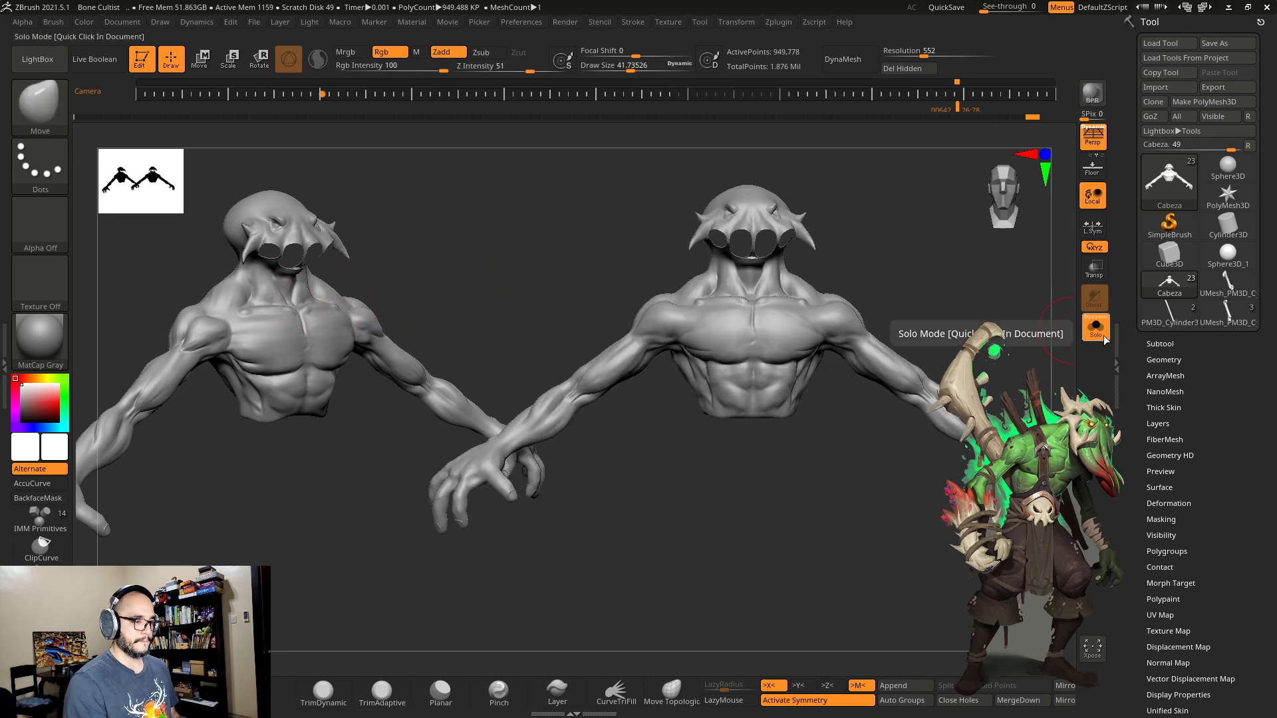
Step: Replace the torso snapshot with one of the full character at the start of the undo history, with Solo mode off
{"action": "key", "text": "ctrl"}
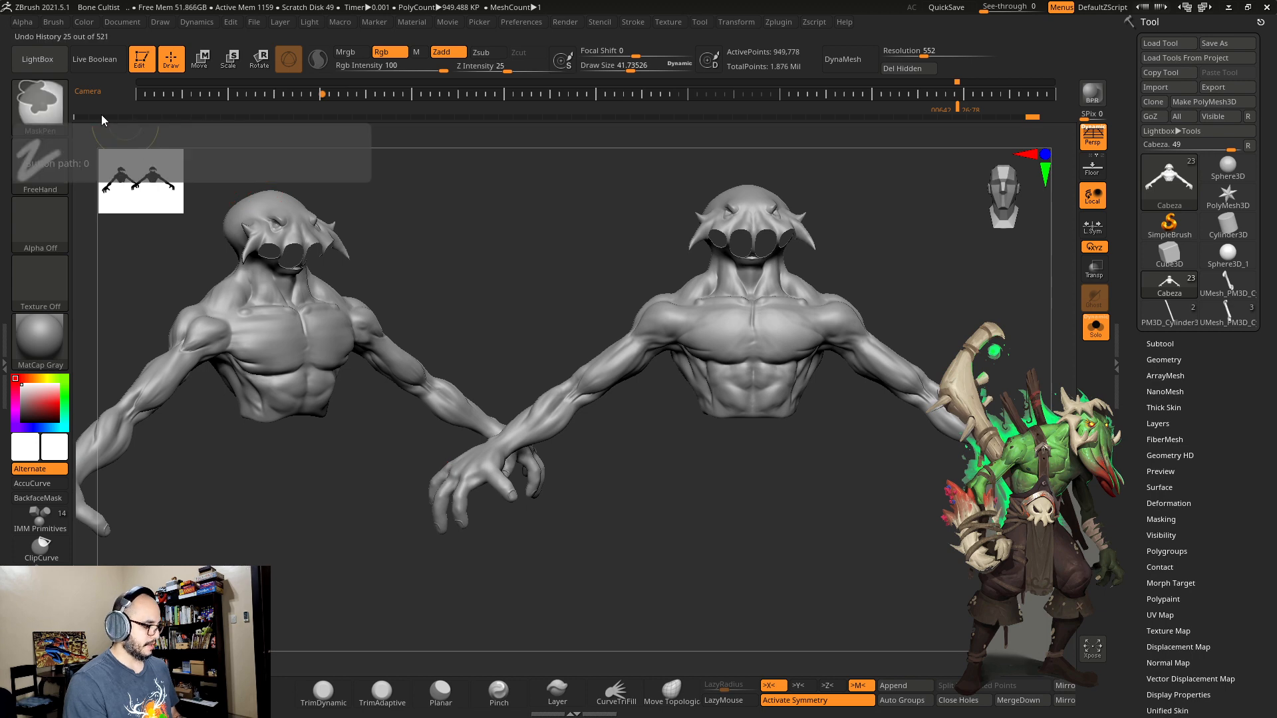
{"action": "left_click", "coordinate": [102, 116]}
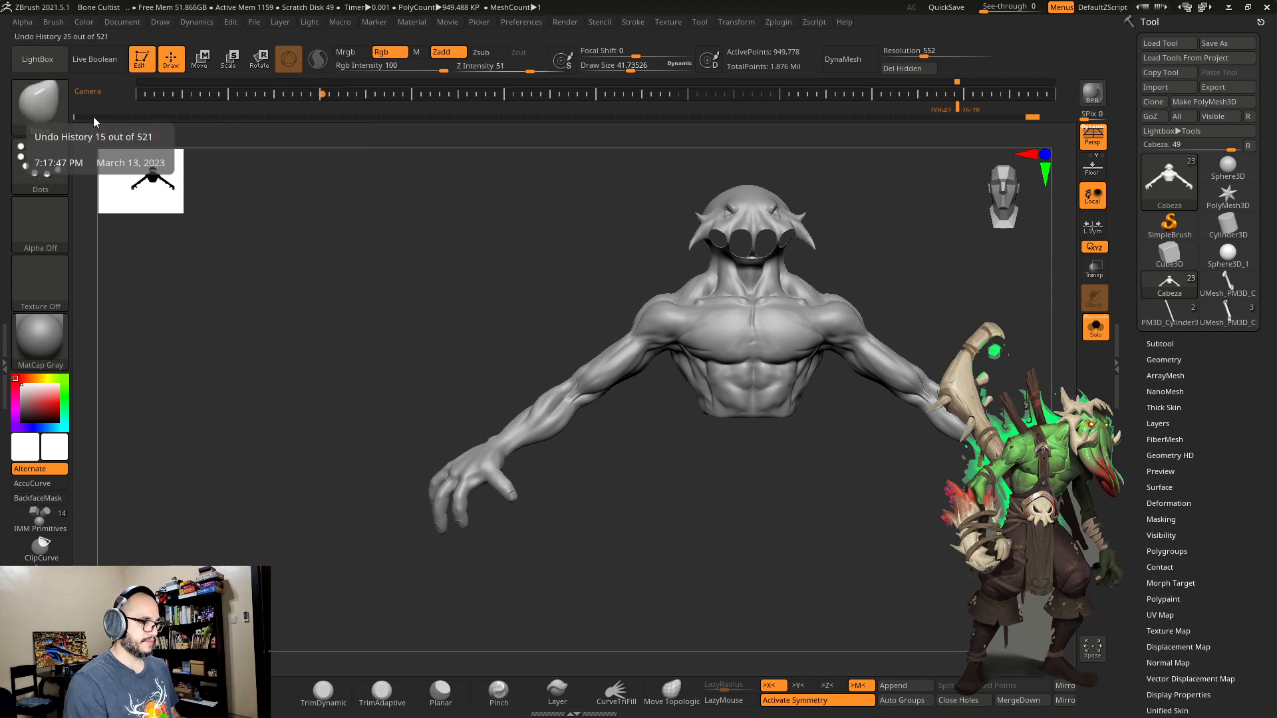
{"action": "left_click", "coordinate": [94, 117]}
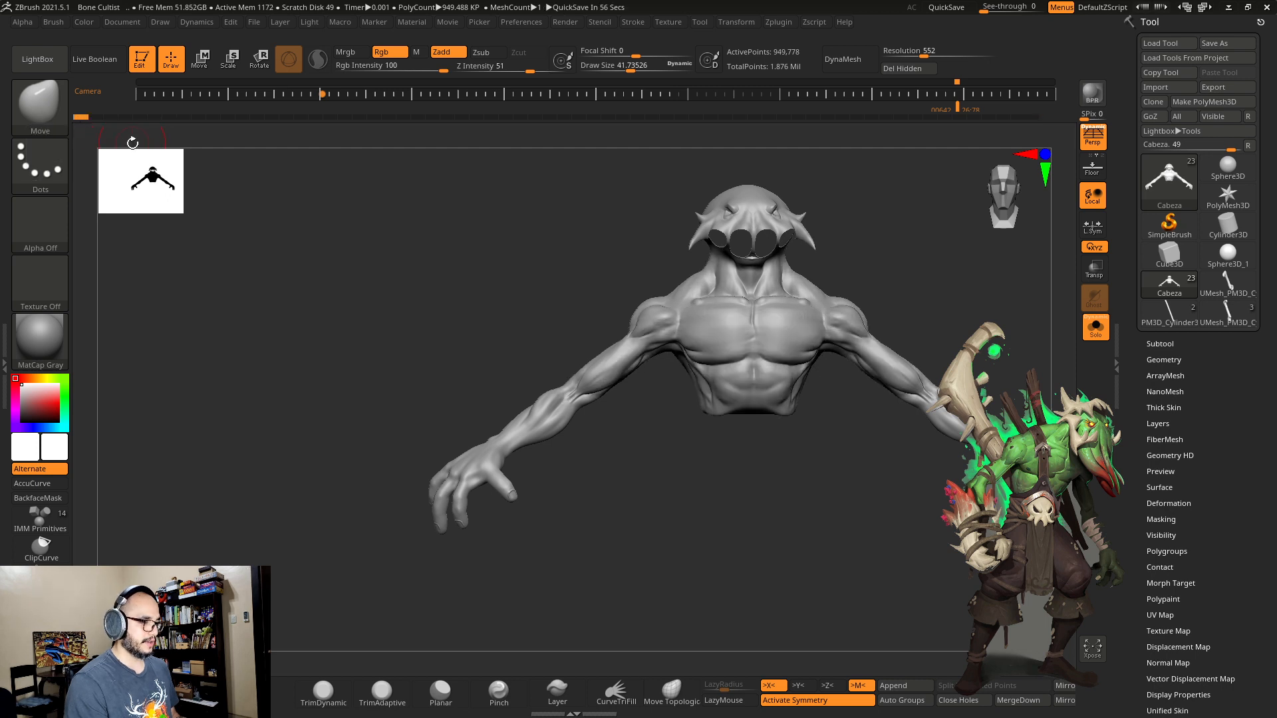
{"action": "left_click", "coordinate": [80, 117]}
{"action": "left_click", "coordinate": [1095, 327]}
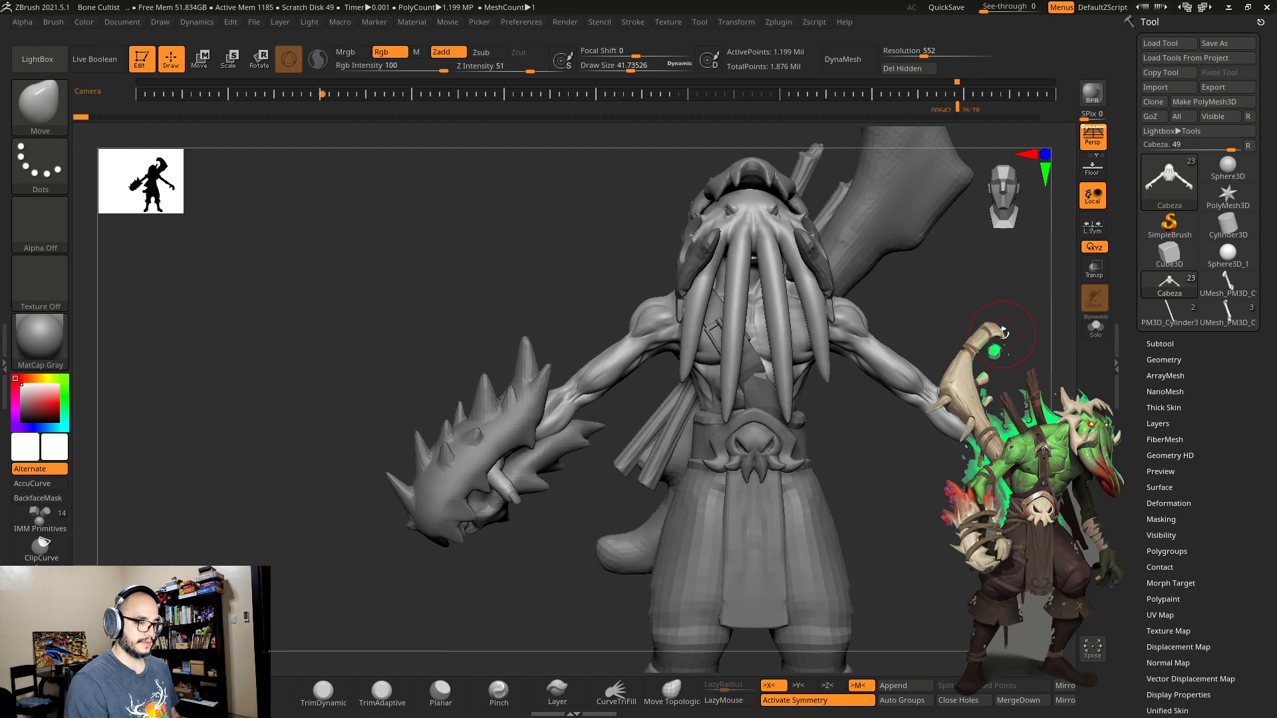
{"action": "mouse_move", "coordinate": [963, 331]}
{"action": "left_mouse_down", "text": "alt"}
{"action": "mouse_move", "coordinate": [944, 288]}
{"action": "mouse_move", "coordinate": [547, 282]}
{"action": "mouse_move", "coordinate": [505, 312]}
{"action": "mouse_move", "coordinate": [520, 339]}
{"action": "mouse_move", "coordinate": [508, 345]}
{"action": "left_mouse_up", "text": "alt"}
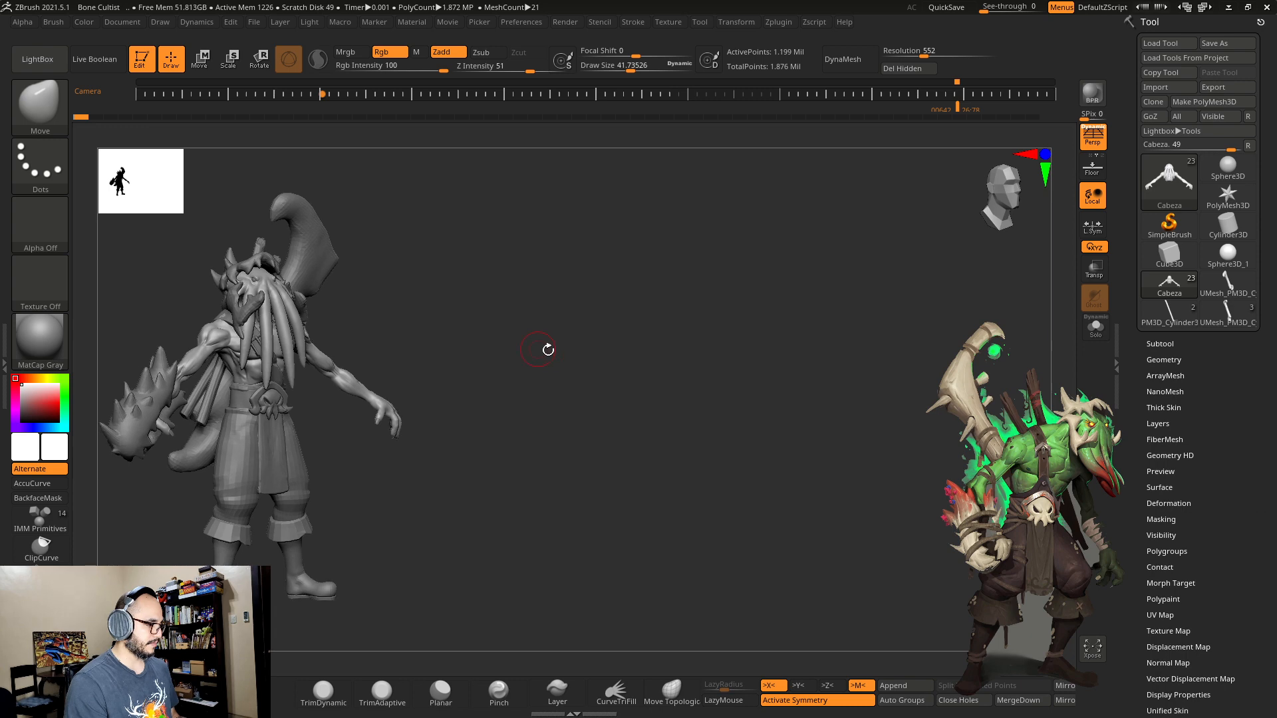
{"action": "key", "text": "shift+s"}
{"action": "left_click_drag", "start_coordinate": [658, 363], "coordinate": [926, 384], "text": "alt"}
Step: Restore the latest undo history state and isolate the body again, framed beside the full-character snapshot
{"action": "left_click", "coordinate": [1026, 196]}
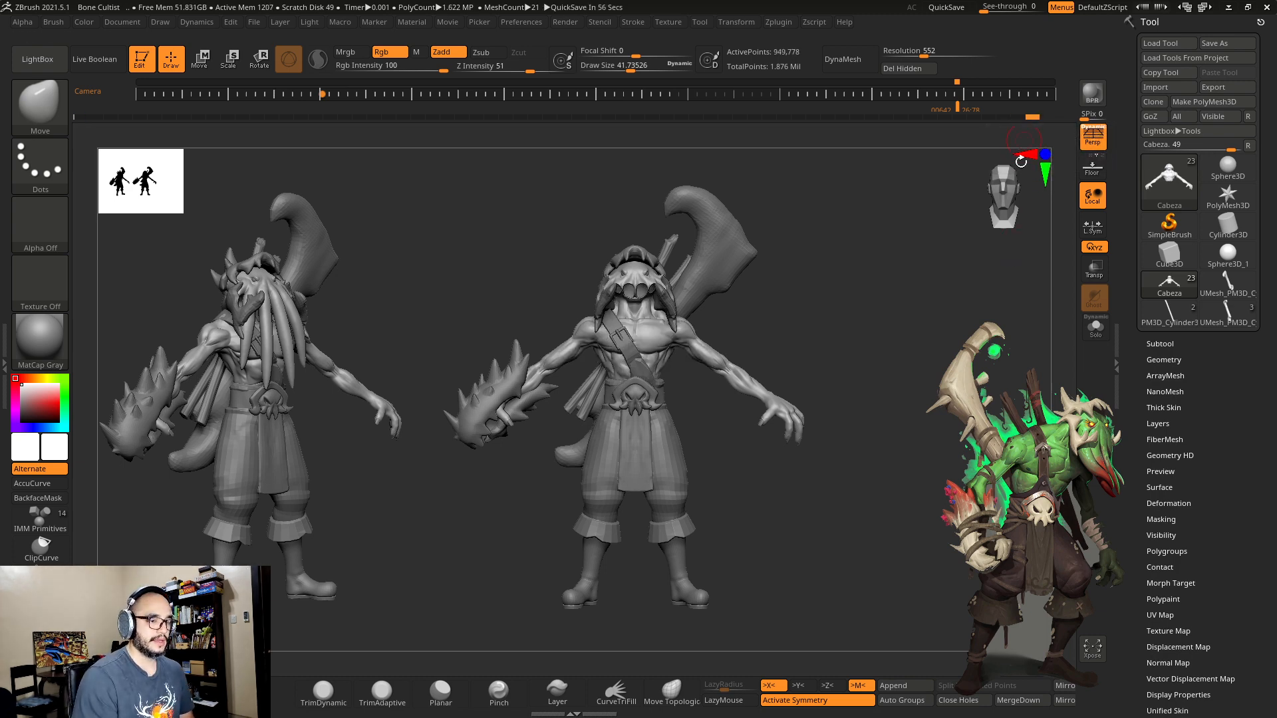
{"action": "left_click", "coordinate": [1095, 327]}
{"action": "key", "text": "f"}
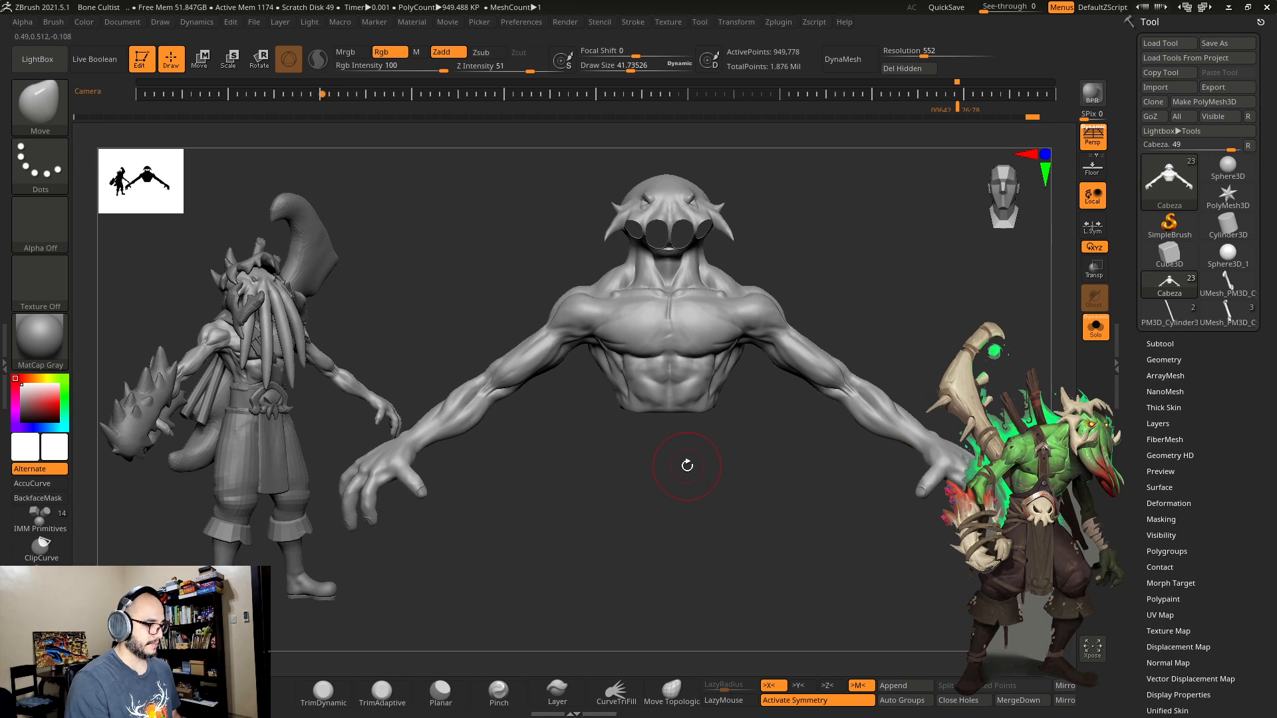
{"action": "left_click_drag", "start_coordinate": [684, 462], "coordinate": [660, 542], "text": "alt"}
{"action": "left_click_drag", "start_coordinate": [889, 450], "coordinate": [827, 437]}
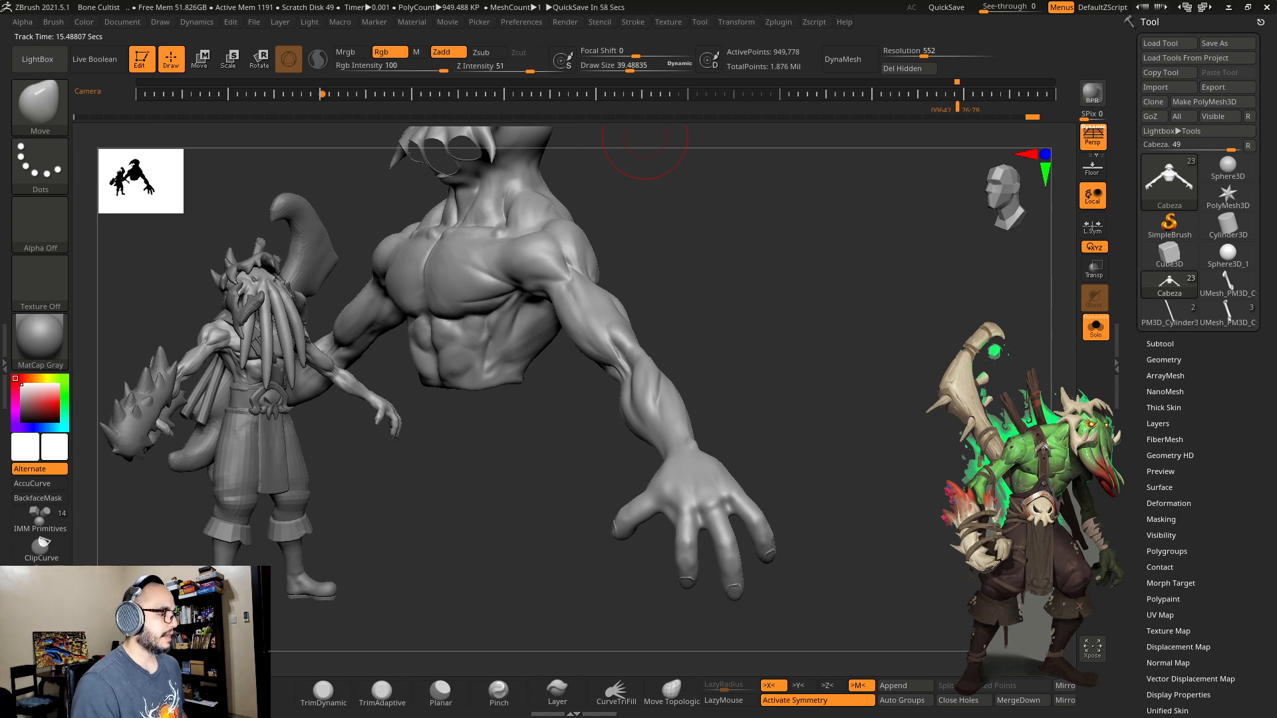
Step: Adjust the clavicles and the adjoining neck and shoulder area with the Move brush, using draw sizes of about 30 and 42
{"action": "mouse_move", "coordinate": [644, 137]}
{"action": "left_mouse_down"}
{"action": "mouse_move", "coordinate": [917, 399]}
{"action": "mouse_move", "coordinate": [849, 465]}
{"action": "mouse_move", "coordinate": [941, 285]}
{"action": "mouse_move", "coordinate": [814, 248]}
{"action": "mouse_move", "coordinate": [838, 282]}
{"action": "mouse_move", "coordinate": [847, 330]}
{"action": "mouse_move", "coordinate": [843, 226]}
{"action": "left_mouse_up"}
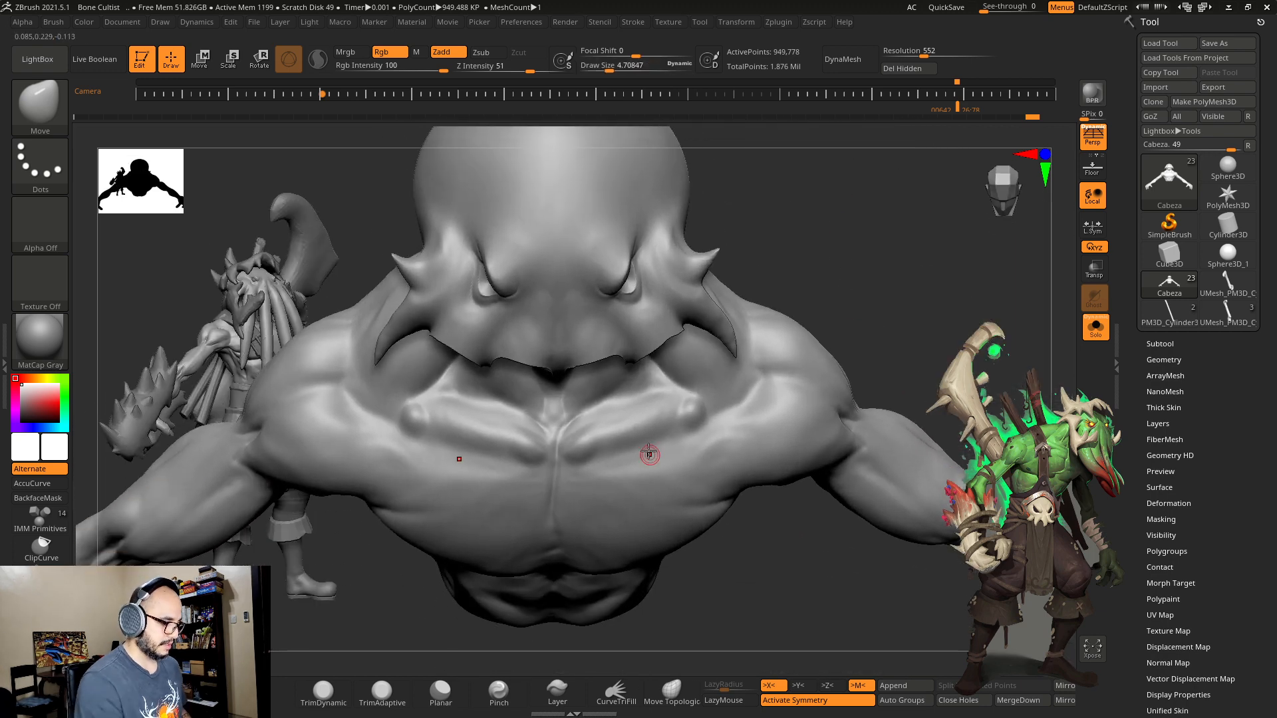
{"action": "key", "text": "bracketright"}
{"action": "mouse_move", "coordinate": [640, 423]}
{"action": "left_mouse_down"}
{"action": "mouse_move", "coordinate": [657, 435]}
{"action": "mouse_move", "coordinate": [605, 434]}
{"action": "left_mouse_up"}
{"action": "mouse_move", "coordinate": [682, 432]}
{"action": "left_mouse_down"}
{"action": "mouse_move", "coordinate": [689, 442]}
{"action": "mouse_move", "coordinate": [683, 431]}
{"action": "mouse_move", "coordinate": [705, 413]}
{"action": "left_mouse_up"}
{"action": "key", "text": "s"}
{"action": "key", "text": "s"}
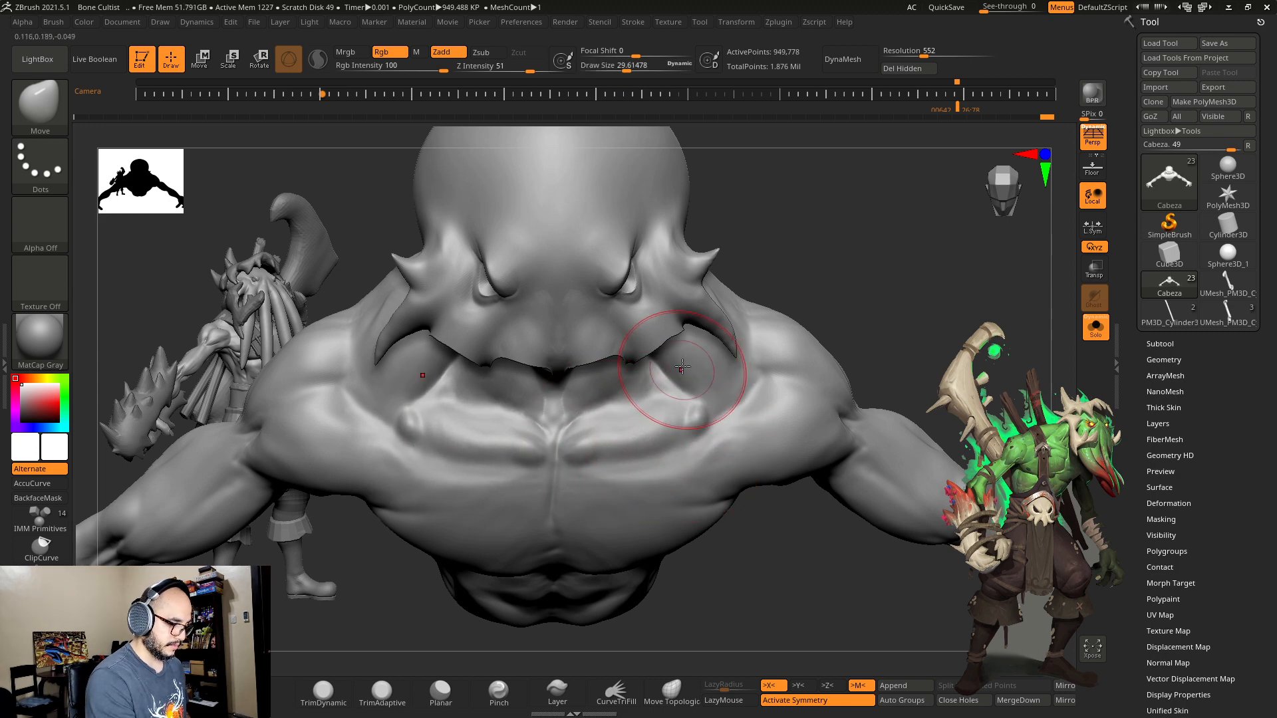
{"action": "left_click_drag", "start_coordinate": [846, 234], "coordinate": [779, 258]}
{"action": "mouse_move", "coordinate": [713, 343]}
{"action": "left_mouse_down"}
{"action": "mouse_move", "coordinate": [739, 308]}
{"action": "mouse_move", "coordinate": [715, 316]}
{"action": "left_mouse_up"}
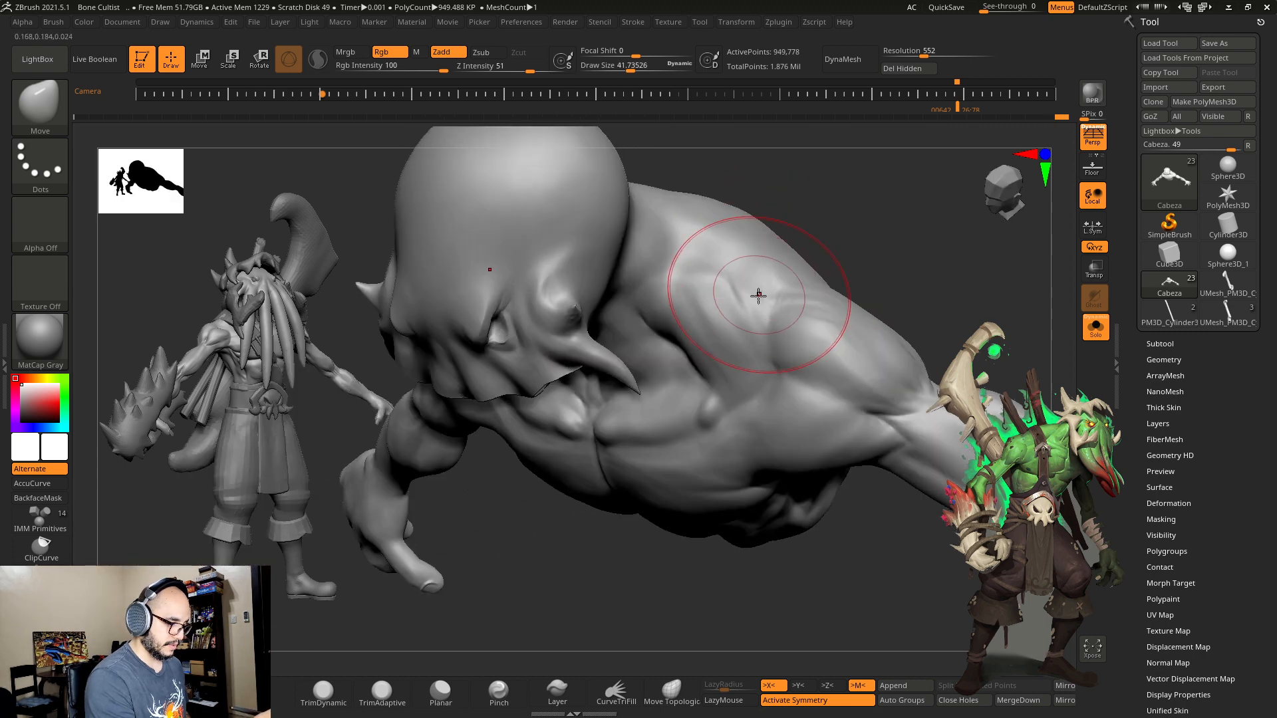
Step: Smooth the top of the shoulder beside the neck at a draw size of about 13
{"action": "mouse_move", "coordinate": [877, 212]}
{"action": "left_mouse_down"}
{"action": "mouse_move", "coordinate": [900, 260]}
{"action": "mouse_move", "coordinate": [887, 223]}
{"action": "mouse_move", "coordinate": [896, 198]}
{"action": "left_mouse_up"}
{"action": "key", "text": "s"}
{"action": "left_click_drag", "start_coordinate": [896, 198], "coordinate": [871, 199]}
{"action": "left_click_drag", "start_coordinate": [884, 219], "coordinate": [756, 285]}
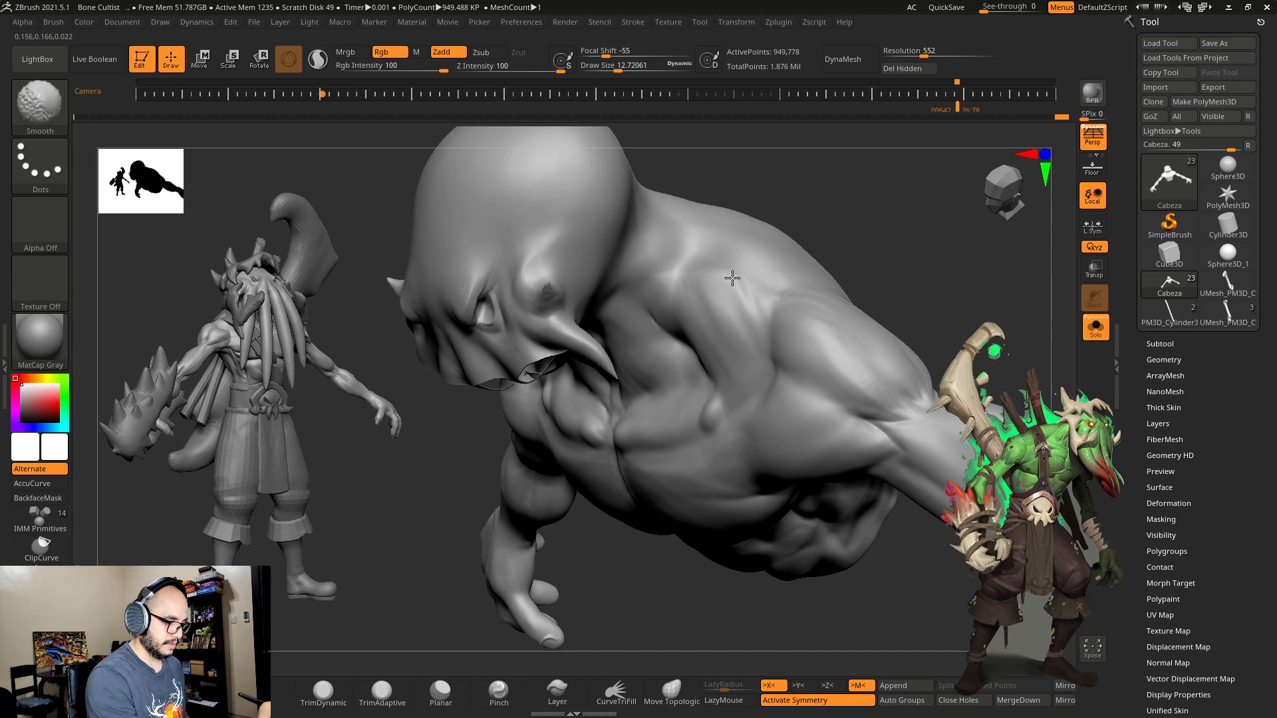
{"action": "mouse_move", "coordinate": [791, 212]}
{"action": "left_mouse_down"}
{"action": "mouse_move", "coordinate": [824, 176]}
{"action": "mouse_move", "coordinate": [801, 228]}
{"action": "mouse_move", "coordinate": [844, 197]}
{"action": "mouse_move", "coordinate": [812, 209]}
{"action": "mouse_move", "coordinate": [840, 532]}
{"action": "mouse_move", "coordinate": [766, 556]}
{"action": "mouse_move", "coordinate": [886, 467]}
{"action": "mouse_move", "coordinate": [880, 506]}
{"action": "mouse_move", "coordinate": [951, 618]}
{"action": "mouse_move", "coordinate": [957, 369]}
{"action": "mouse_move", "coordinate": [852, 215]}
{"action": "mouse_move", "coordinate": [1032, 328]}
{"action": "mouse_move", "coordinate": [871, 473]}
{"action": "mouse_move", "coordinate": [920, 281]}
{"action": "mouse_move", "coordinate": [896, 268]}
{"action": "left_mouse_up"}
Step: Carve two creases spreading from the palm's centre toward the fingers with DamStandard at a draw size of about 15, and soften them
{"action": "left_click_drag", "start_coordinate": [864, 359], "coordinate": [850, 464], "text": "alt"}
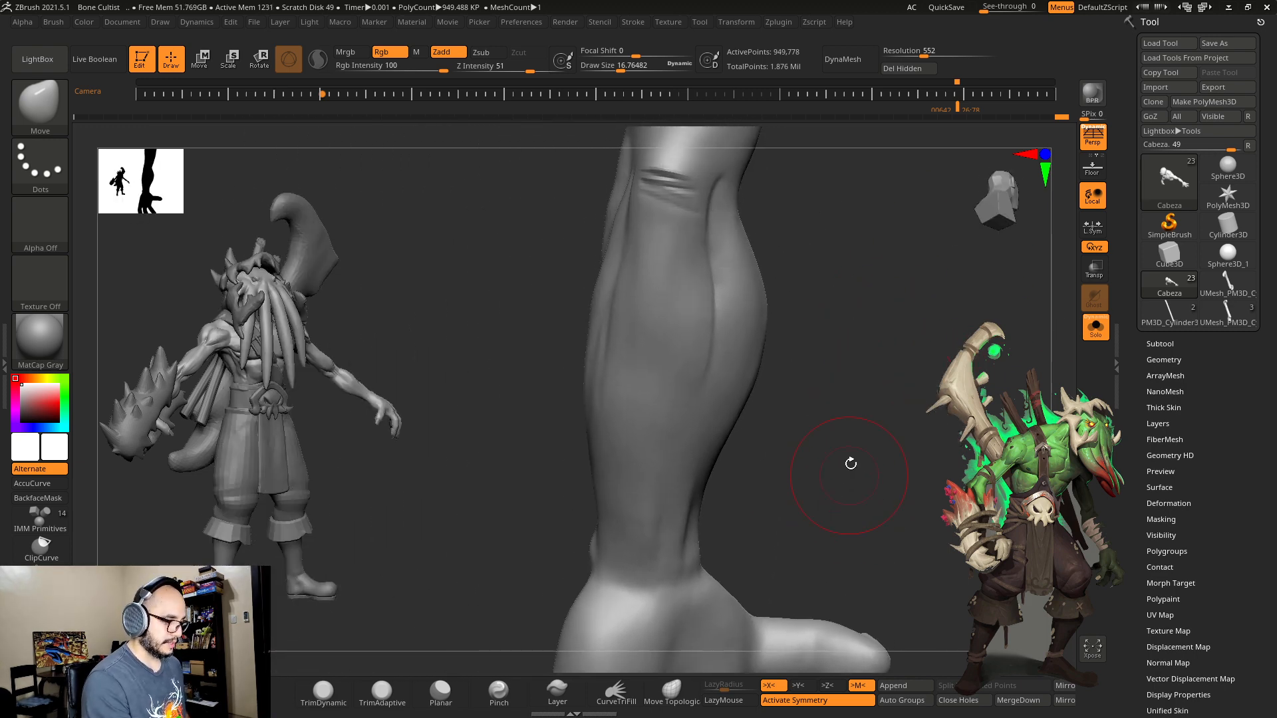
{"action": "left_click_drag", "start_coordinate": [832, 349], "coordinate": [867, 418], "text": "alt"}
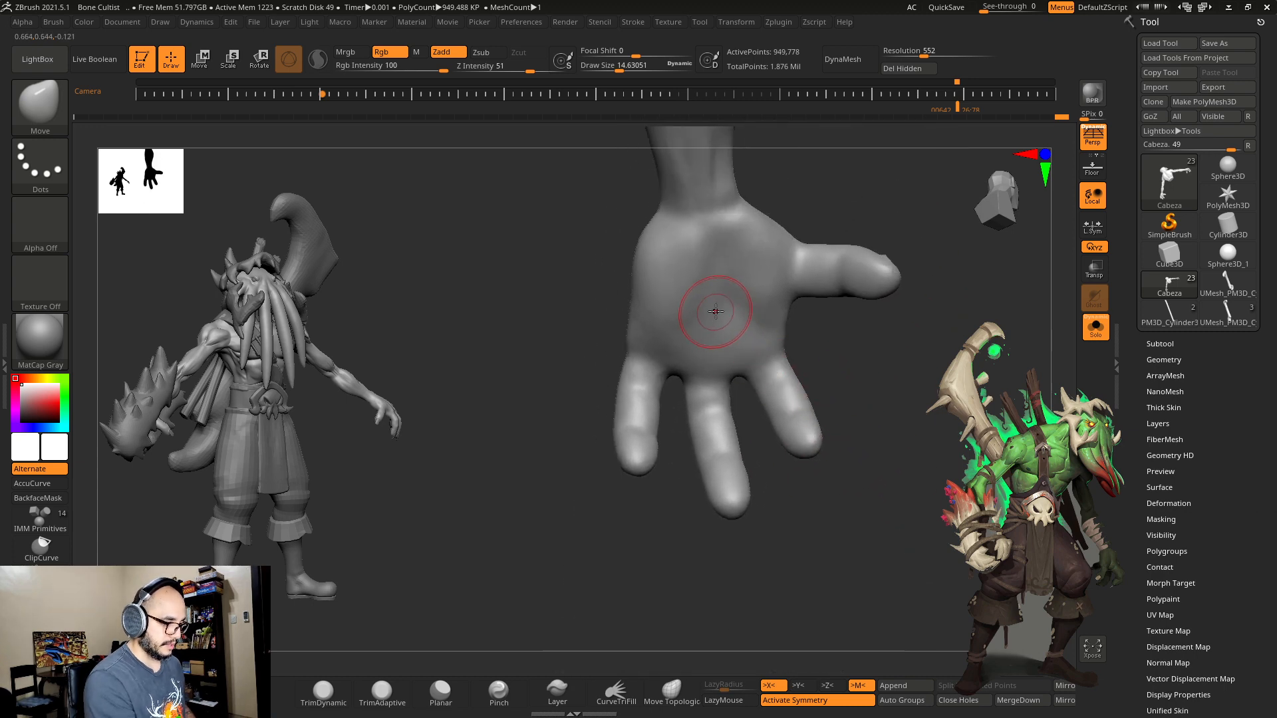
{"action": "key", "text": "b"}
{"action": "key", "text": "d"}
{"action": "key", "text": "s"}
{"action": "mouse_move", "coordinate": [715, 251]}
{"action": "left_mouse_down"}
{"action": "mouse_move", "coordinate": [667, 346]}
{"action": "mouse_move", "coordinate": [689, 328]}
{"action": "mouse_move", "coordinate": [667, 338]}
{"action": "mouse_move", "coordinate": [774, 340]}
{"action": "left_mouse_up"}
{"action": "key", "text": "ctrl+z"}
{"action": "mouse_move", "coordinate": [718, 276]}
{"action": "left_mouse_down"}
{"action": "mouse_move", "coordinate": [771, 339]}
{"action": "mouse_move", "coordinate": [717, 262]}
{"action": "left_mouse_up"}
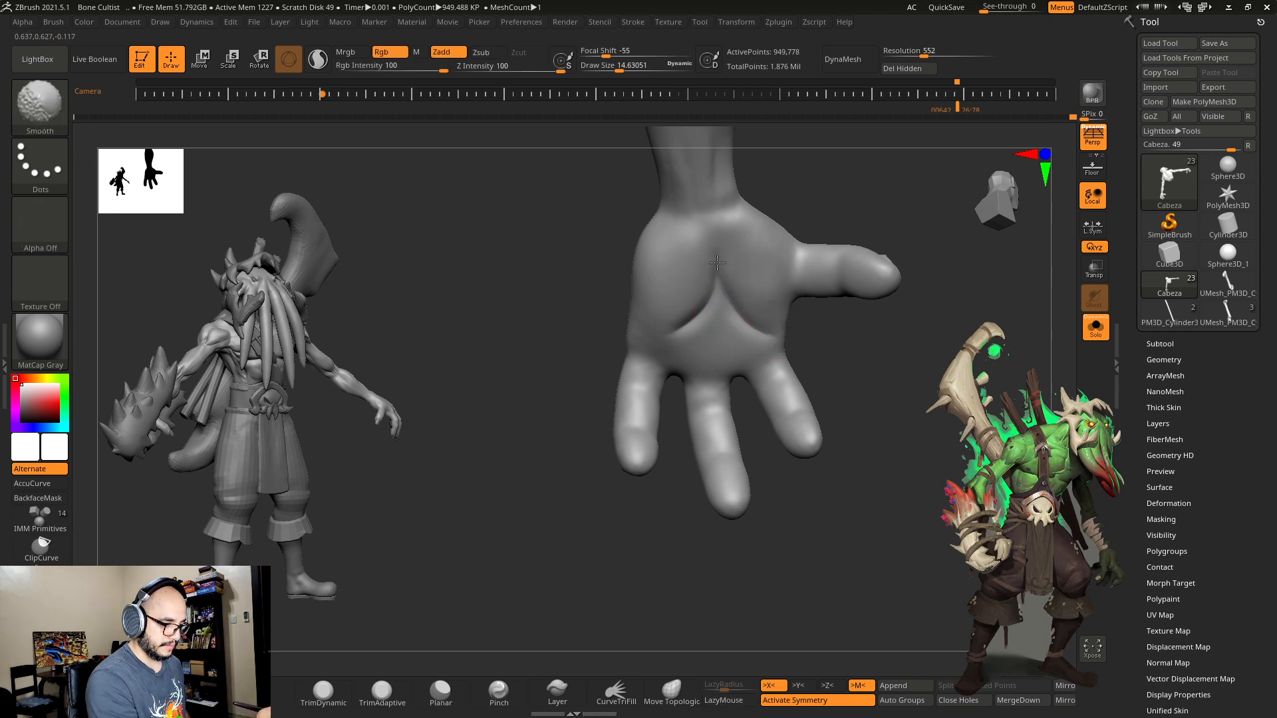
{"action": "left_click_drag", "start_coordinate": [763, 313], "coordinate": [669, 334], "text": "shift"}
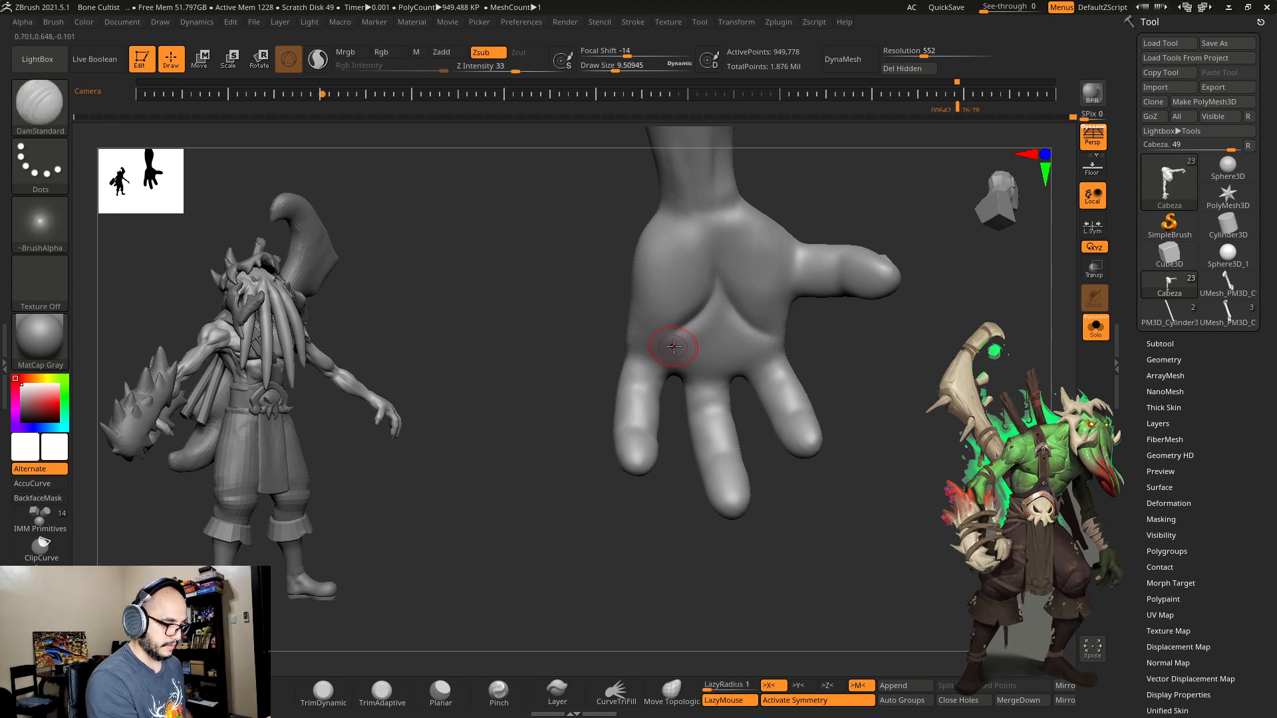
Step: Build up the pads at the base of the three fingers with ClayBuildup at a draw size of about 9.5 and smooth them
{"action": "key", "text": "b"}
{"action": "key", "text": "c"}
{"action": "key", "text": "b"}
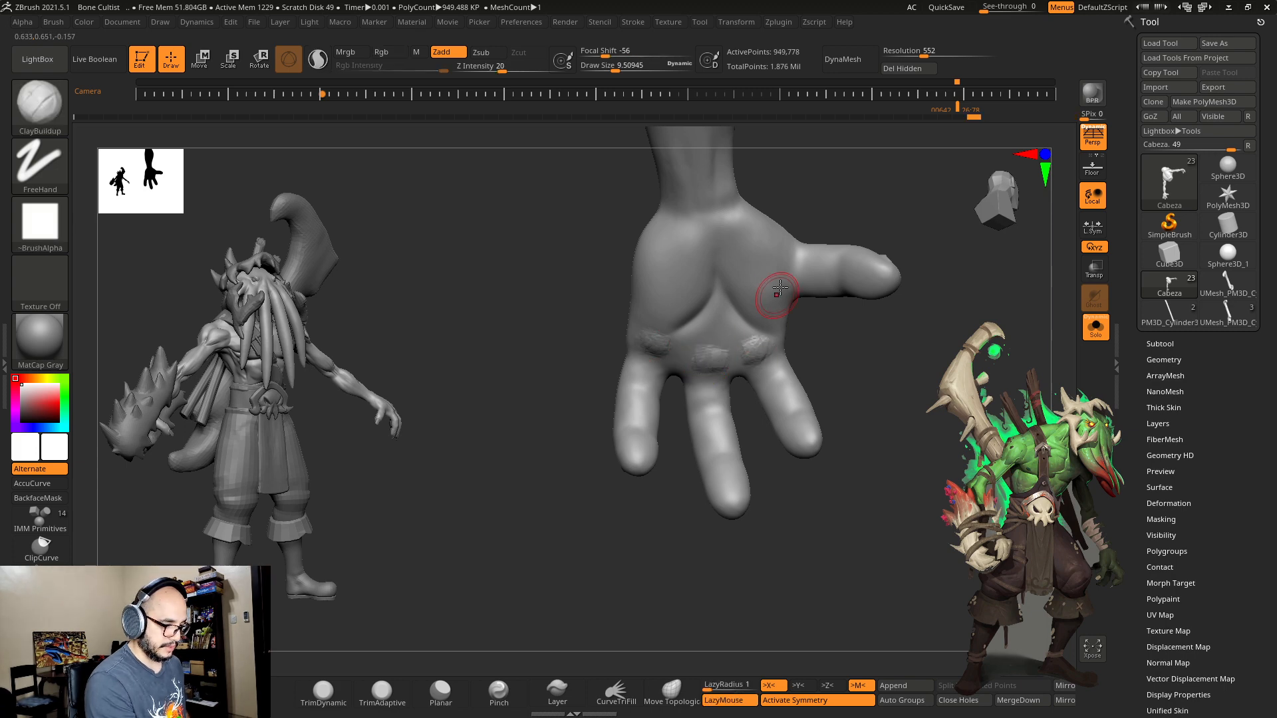
{"action": "key", "text": "shift"}
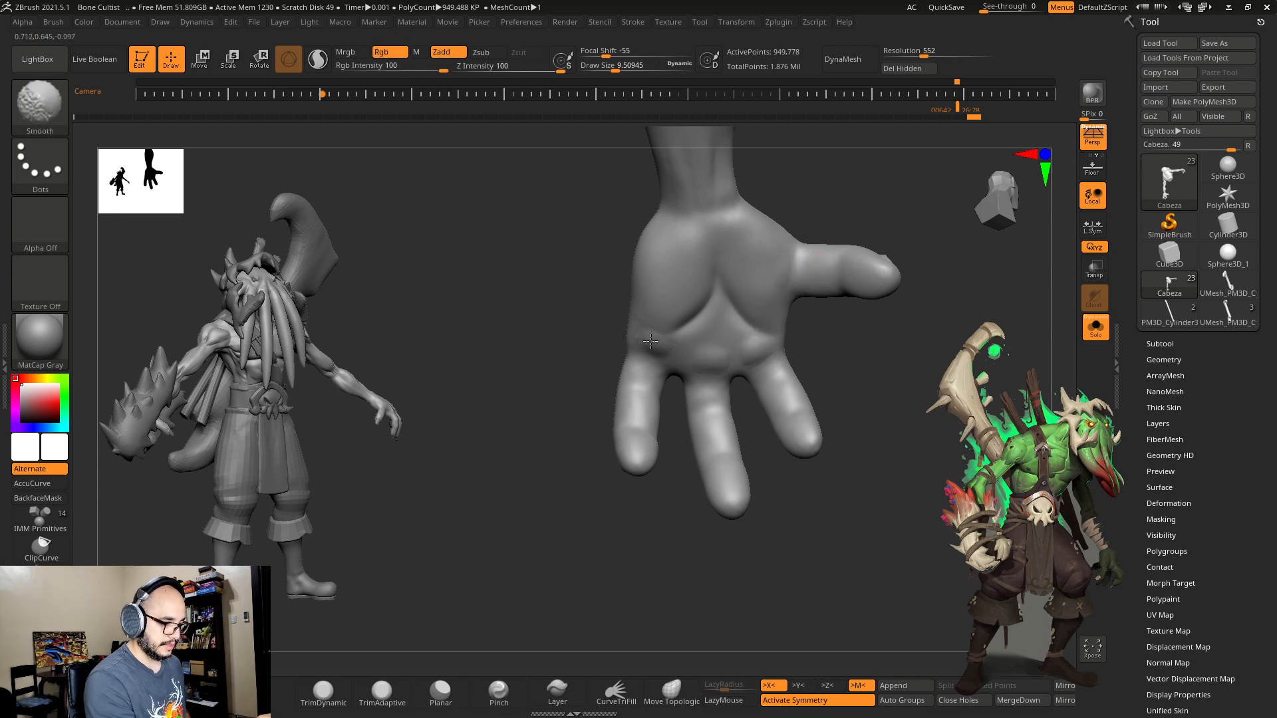
{"action": "left_click_drag", "start_coordinate": [651, 340], "coordinate": [657, 346], "text": "shift"}
Step: Carve fold lines where the three fingers meet the palm with DamStandard, refining them at a draw size of about 3
{"action": "mouse_move", "coordinate": [890, 391]}
{"action": "left_mouse_down", "text": "alt"}
{"action": "mouse_move", "coordinate": [903, 391]}
{"action": "mouse_move", "coordinate": [772, 433]}
{"action": "left_mouse_up", "text": "alt"}
{"action": "key", "text": "b"}
{"action": "key", "text": "d"}
{"action": "key", "text": "s"}
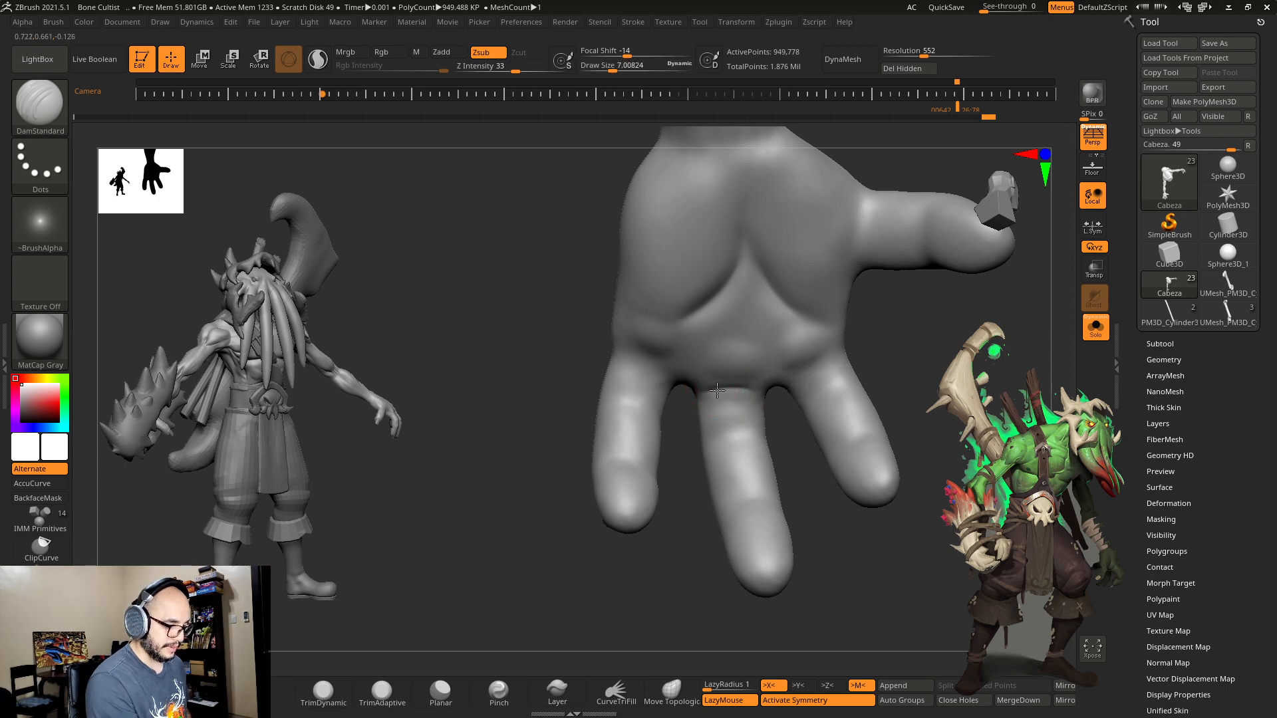
{"action": "key", "text": "shift"}
{"action": "mouse_move", "coordinate": [717, 390]}
{"action": "left_mouse_down"}
{"action": "mouse_move", "coordinate": [765, 394]}
{"action": "mouse_move", "coordinate": [784, 456]}
{"action": "mouse_move", "coordinate": [708, 401]}
{"action": "left_mouse_up"}
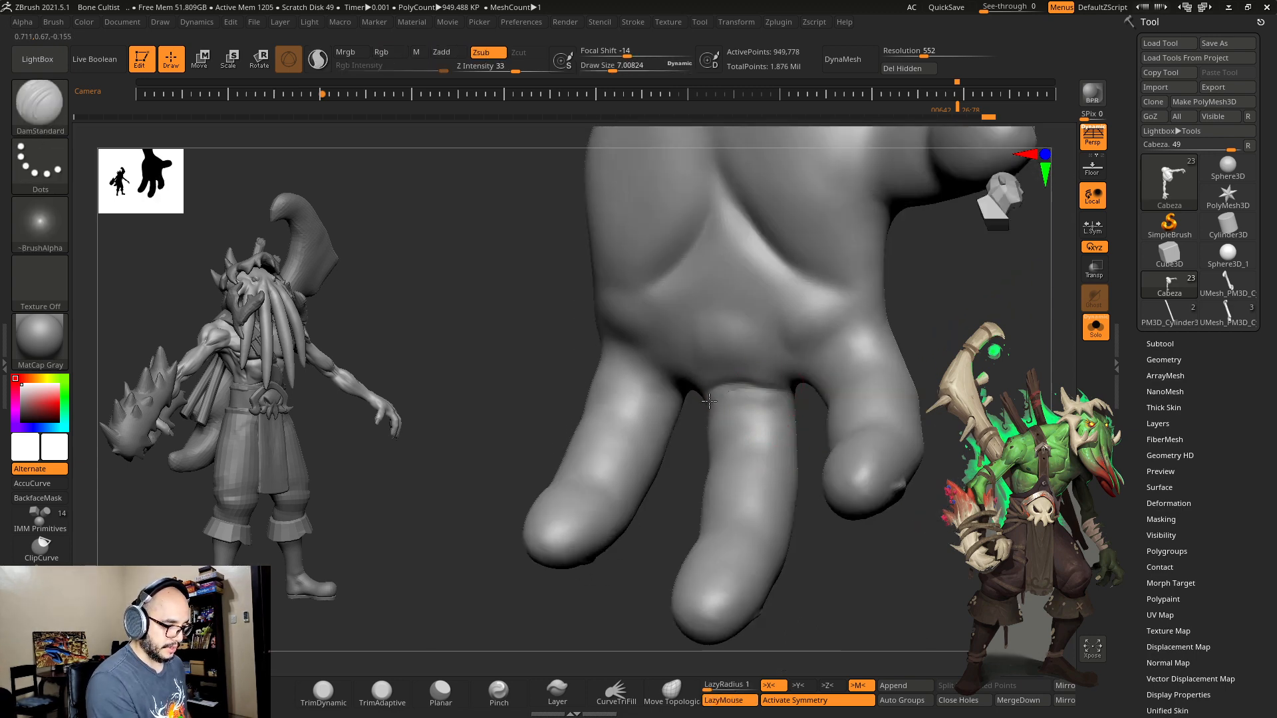
{"action": "key", "text": "ctrl+z"}
{"action": "left_click_drag", "start_coordinate": [791, 388], "coordinate": [750, 387]}
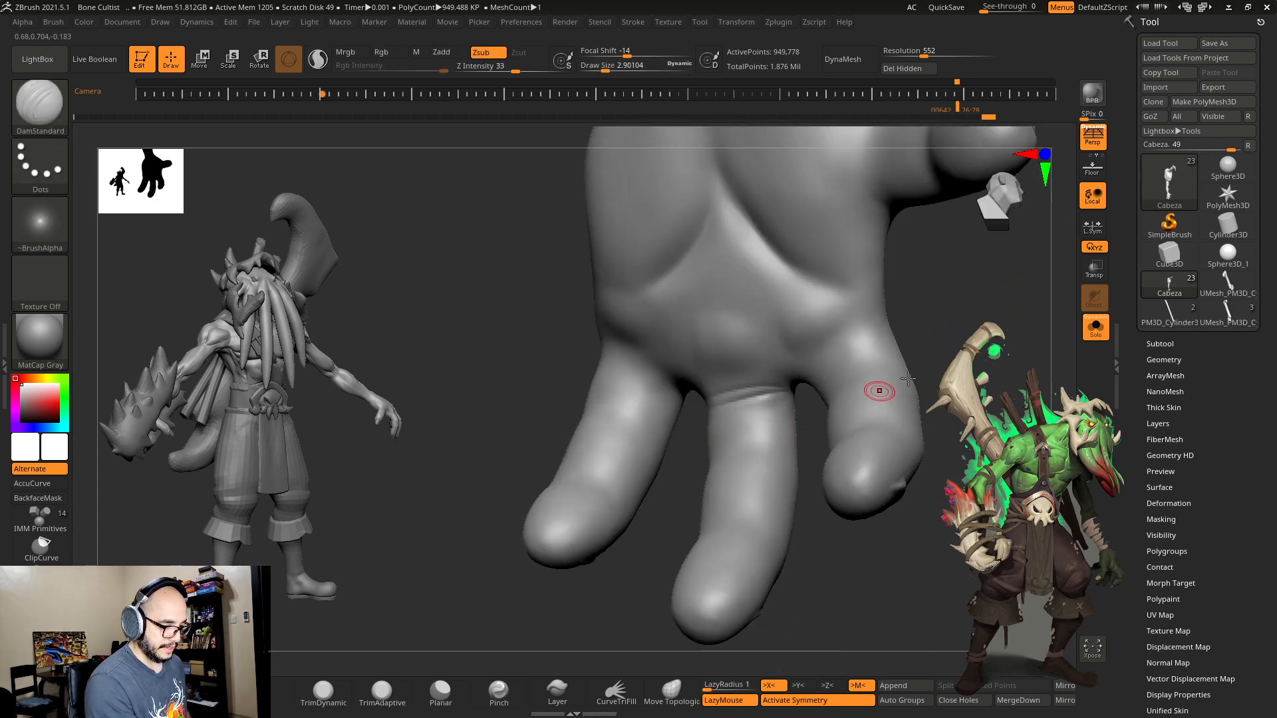
{"action": "left_click_drag", "start_coordinate": [908, 379], "coordinate": [779, 394]}
{"action": "mouse_move", "coordinate": [958, 329]}
{"action": "left_mouse_down"}
{"action": "mouse_move", "coordinate": [786, 388]}
{"action": "mouse_move", "coordinate": [815, 378]}
{"action": "left_mouse_up"}
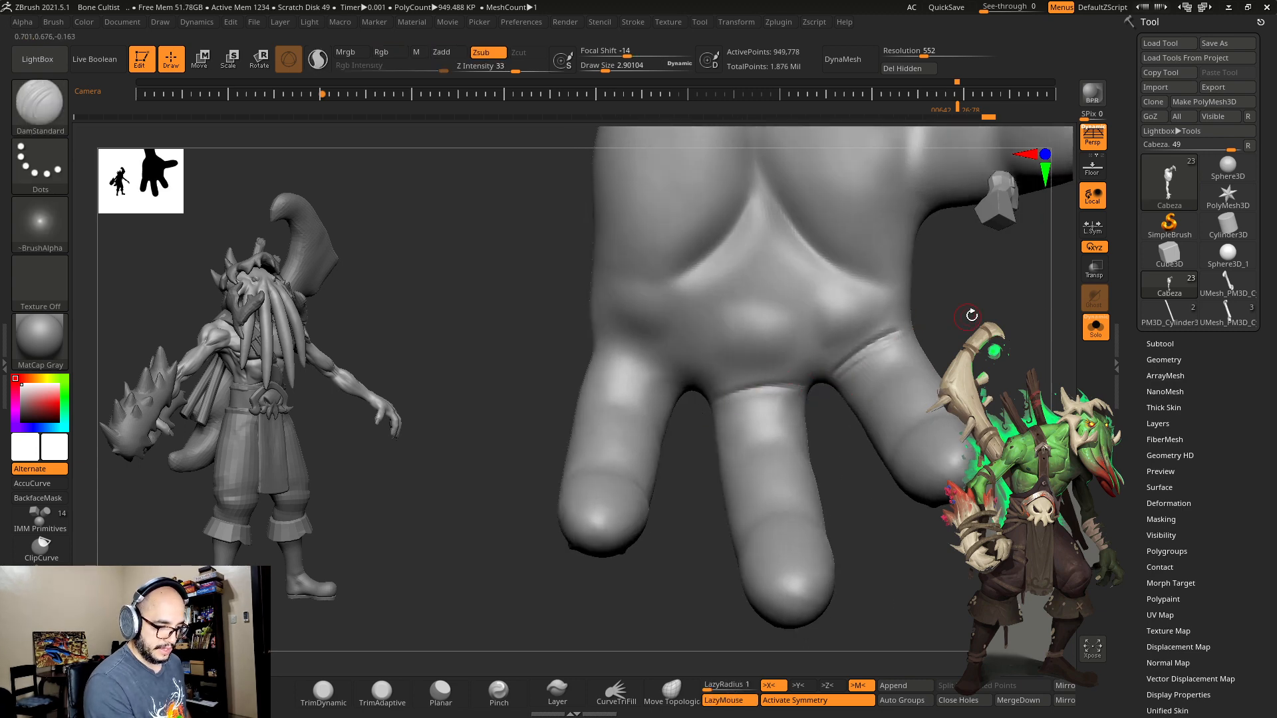
{"action": "mouse_move", "coordinate": [674, 390]}
{"action": "left_mouse_down"}
{"action": "mouse_move", "coordinate": [602, 381]}
{"action": "mouse_move", "coordinate": [612, 342]}
{"action": "left_mouse_up"}
Step: Carve fold lines across the thumb's base and middle joint with DamStandard at a draw size of about 3, redoing the unsatisfactory strokes
{"action": "left_click_drag", "start_coordinate": [983, 373], "coordinate": [912, 432]}
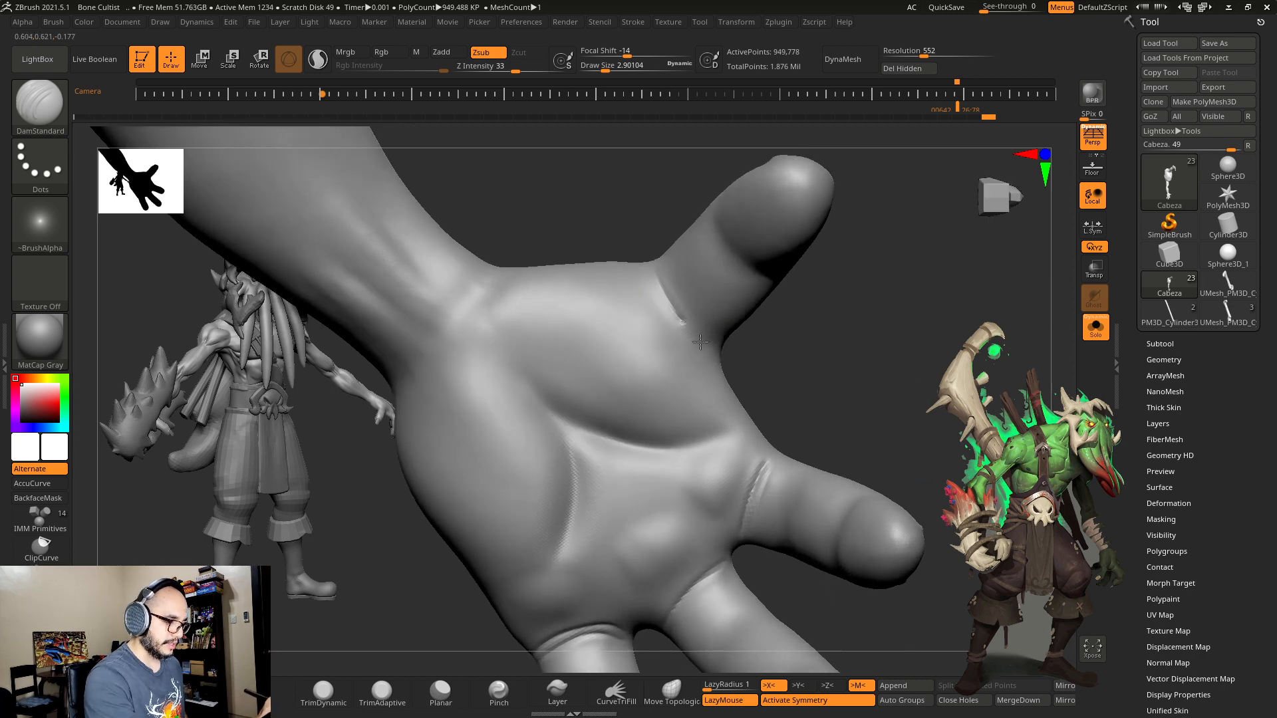
{"action": "key", "text": "ctrl+z"}
{"action": "mouse_move", "coordinate": [661, 285]}
{"action": "left_mouse_down"}
{"action": "mouse_move", "coordinate": [715, 343]}
{"action": "mouse_move", "coordinate": [791, 307]}
{"action": "left_mouse_up"}
{"action": "left_click_drag", "start_coordinate": [718, 202], "coordinate": [796, 257]}
{"action": "key", "text": "ctrl+z"}
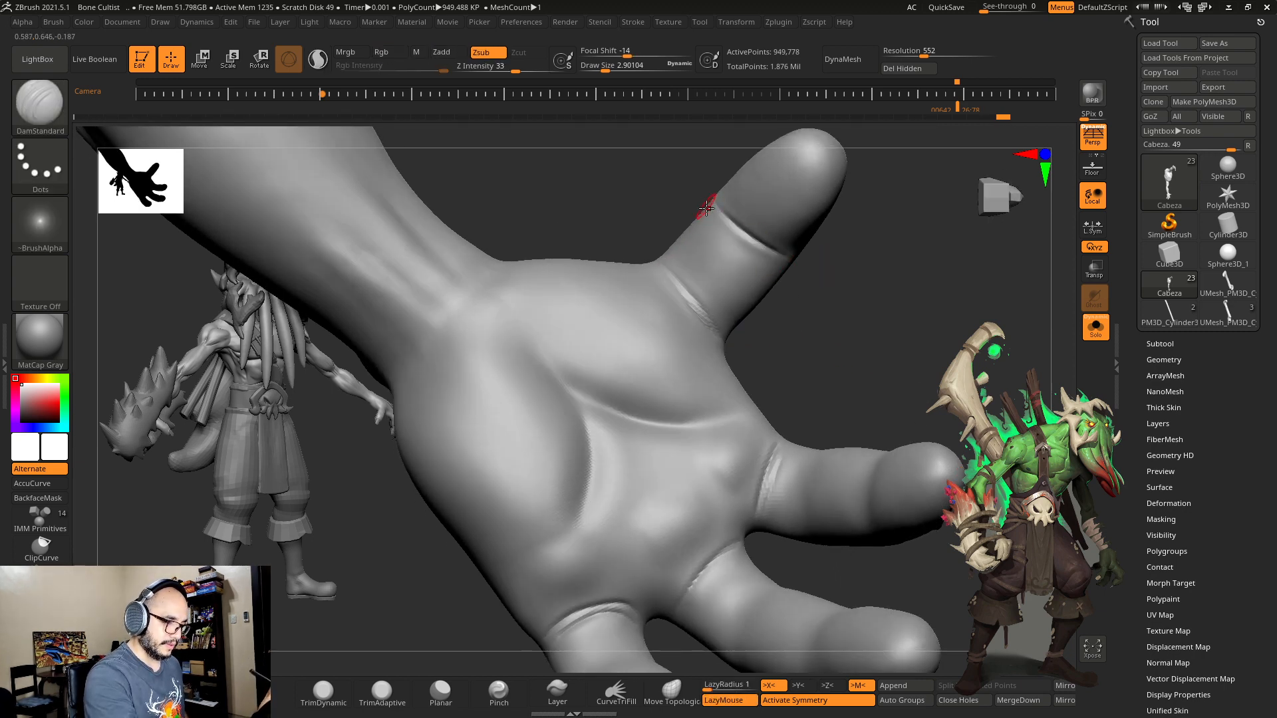
{"action": "left_click_drag", "start_coordinate": [709, 208], "coordinate": [789, 261]}
{"action": "left_click_drag", "start_coordinate": [870, 285], "coordinate": [851, 258]}
{"action": "key", "text": "ctrl+z"}
{"action": "left_click_drag", "start_coordinate": [713, 205], "coordinate": [772, 255]}
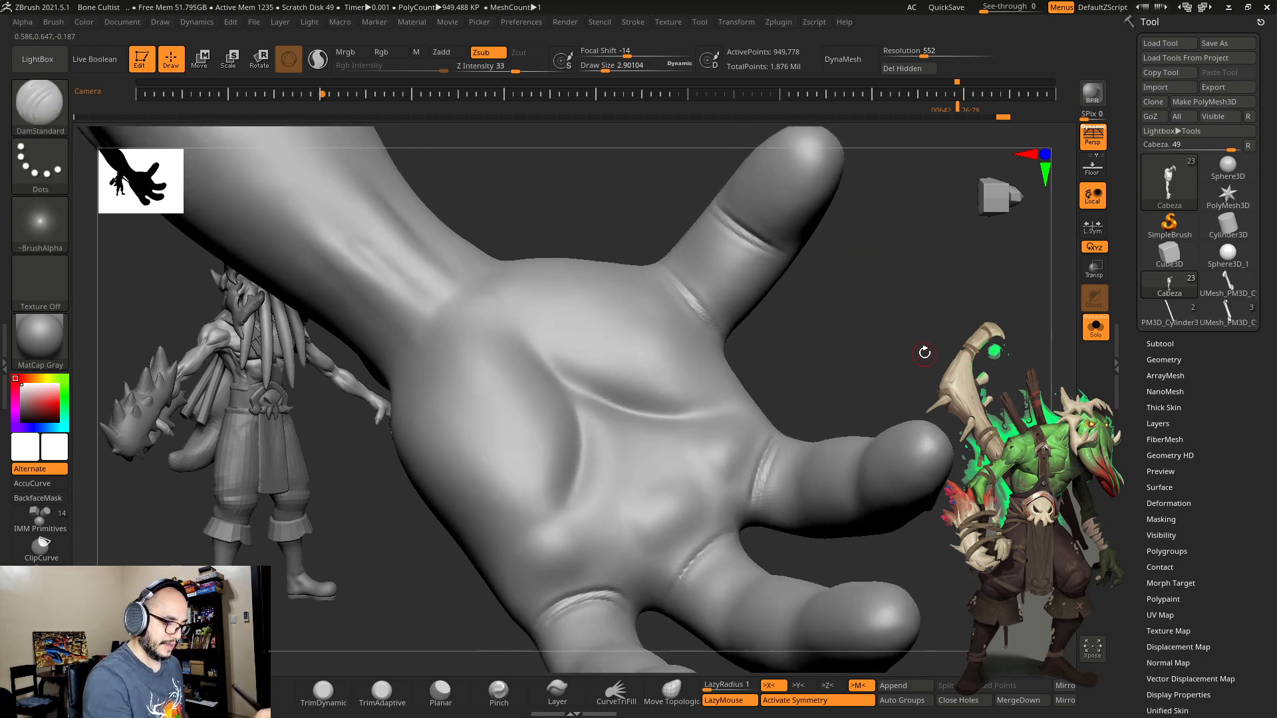
Step: Carve fold lines across the palm side of the three fingers' middle joints with DamStandard at a draw size of about 4 to 5
{"action": "left_click_drag", "start_coordinate": [924, 353], "coordinate": [889, 303]}
{"action": "mouse_move", "coordinate": [751, 300]}
{"action": "left_mouse_down"}
{"action": "mouse_move", "coordinate": [801, 373]}
{"action": "mouse_move", "coordinate": [814, 308]}
{"action": "mouse_move", "coordinate": [818, 318]}
{"action": "left_mouse_up"}
{"action": "left_click_drag", "start_coordinate": [772, 250], "coordinate": [756, 345]}
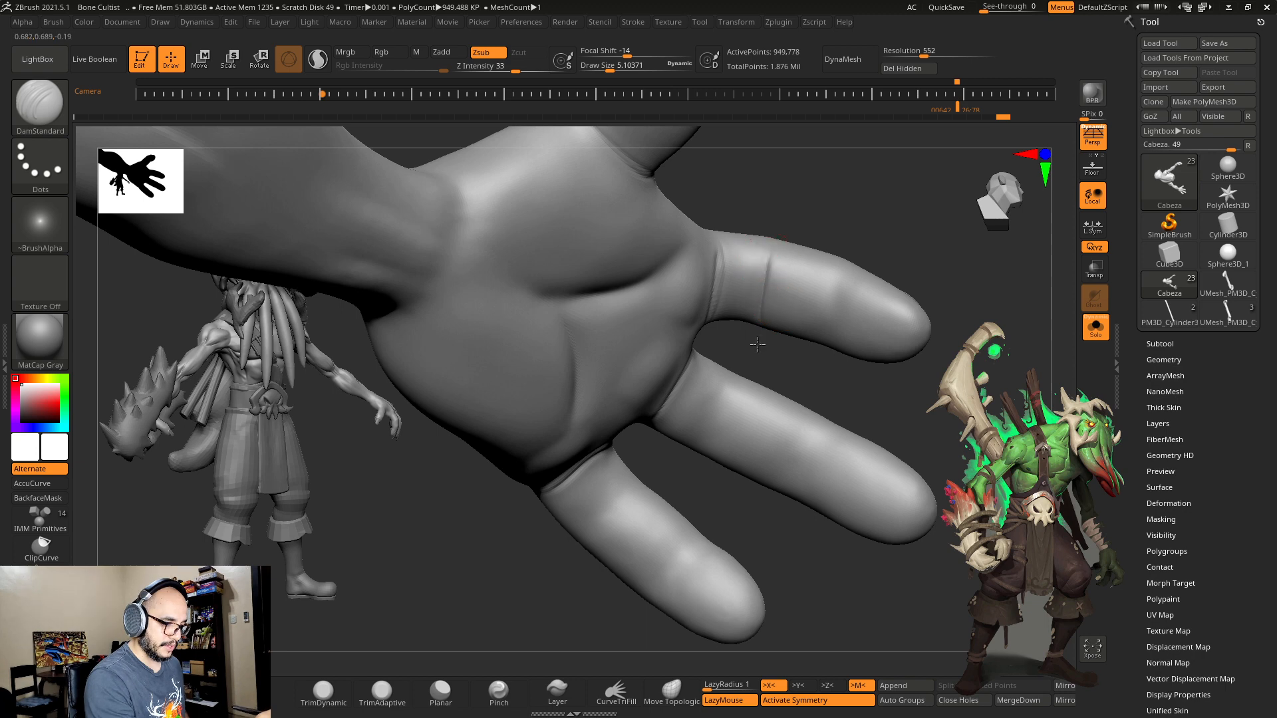
{"action": "mouse_move", "coordinate": [894, 216]}
{"action": "left_mouse_down"}
{"action": "mouse_move", "coordinate": [878, 172]}
{"action": "mouse_move", "coordinate": [873, 183]}
{"action": "left_mouse_up"}
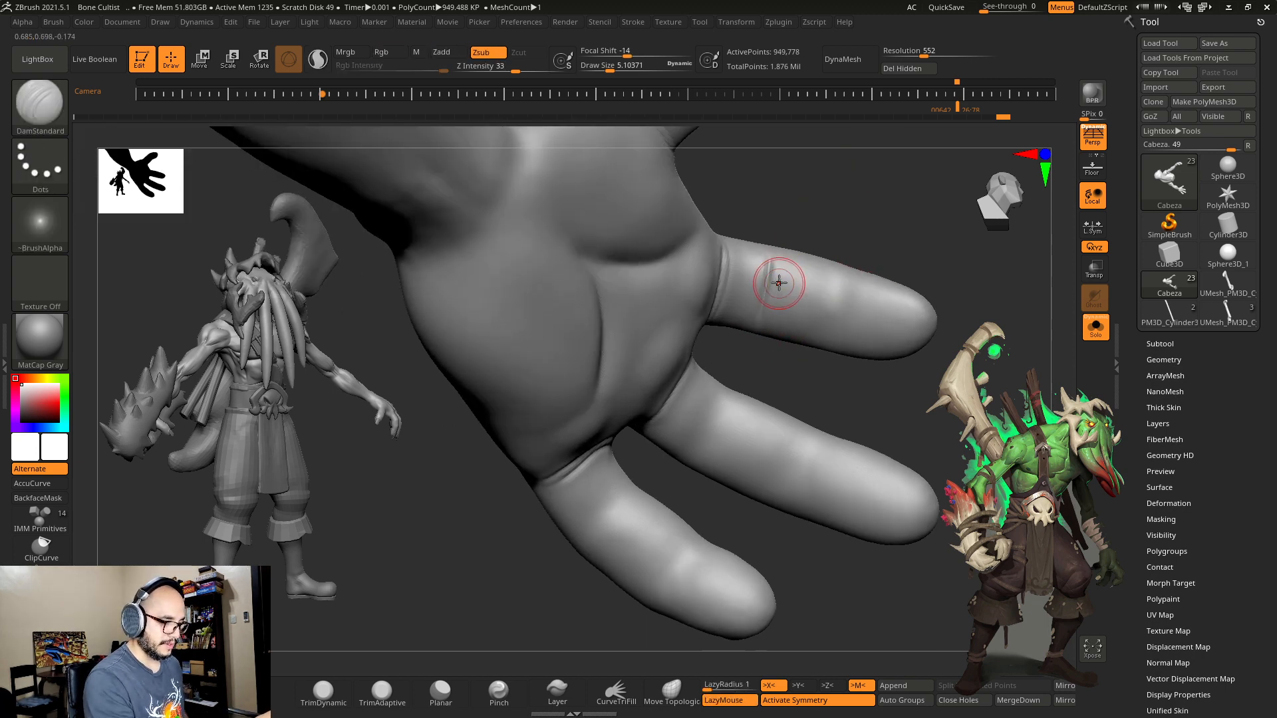
{"action": "left_click_drag", "start_coordinate": [764, 258], "coordinate": [749, 307]}
{"action": "mouse_move", "coordinate": [783, 371]}
{"action": "left_mouse_down"}
{"action": "mouse_move", "coordinate": [739, 399]}
{"action": "mouse_move", "coordinate": [692, 462]}
{"action": "left_mouse_up"}
{"action": "left_click_drag", "start_coordinate": [727, 401], "coordinate": [698, 460]}
{"action": "mouse_move", "coordinate": [849, 370]}
{"action": "left_mouse_down"}
{"action": "mouse_move", "coordinate": [844, 349]}
{"action": "mouse_move", "coordinate": [839, 359]}
{"action": "left_mouse_up"}
{"action": "left_click_drag", "start_coordinate": [737, 348], "coordinate": [711, 399]}
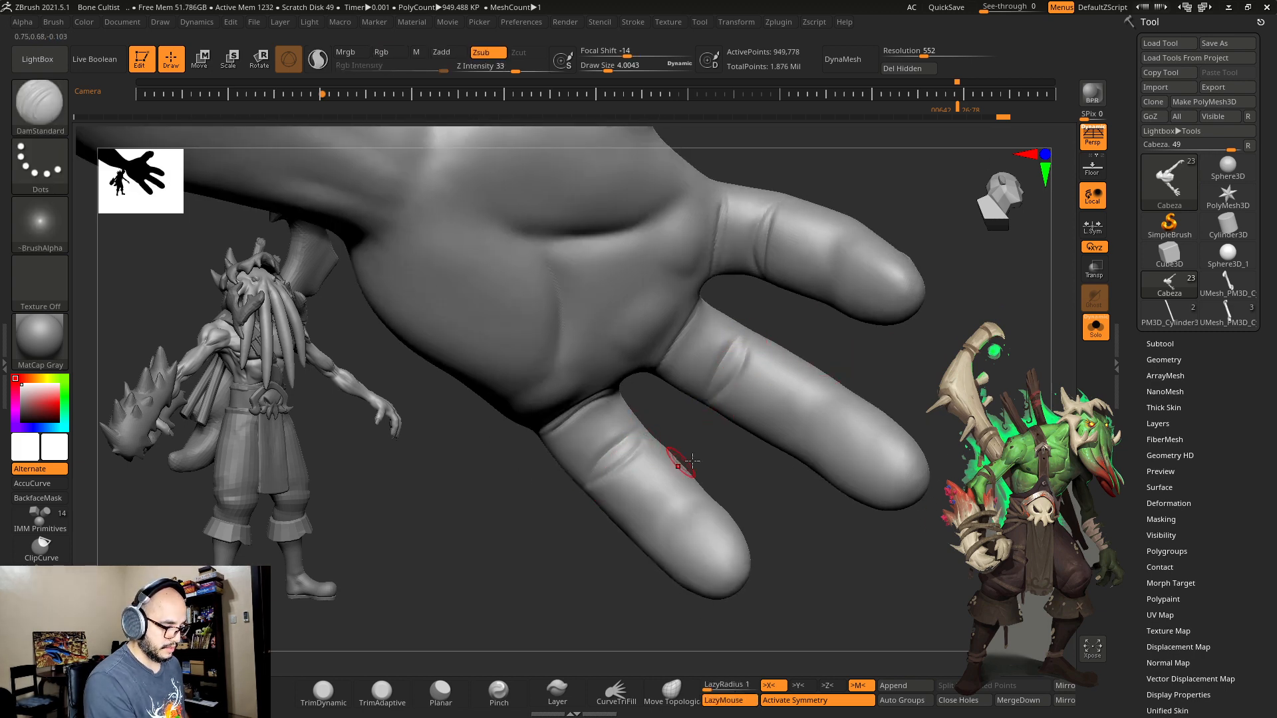
{"action": "left_click_drag", "start_coordinate": [691, 460], "coordinate": [710, 407]}
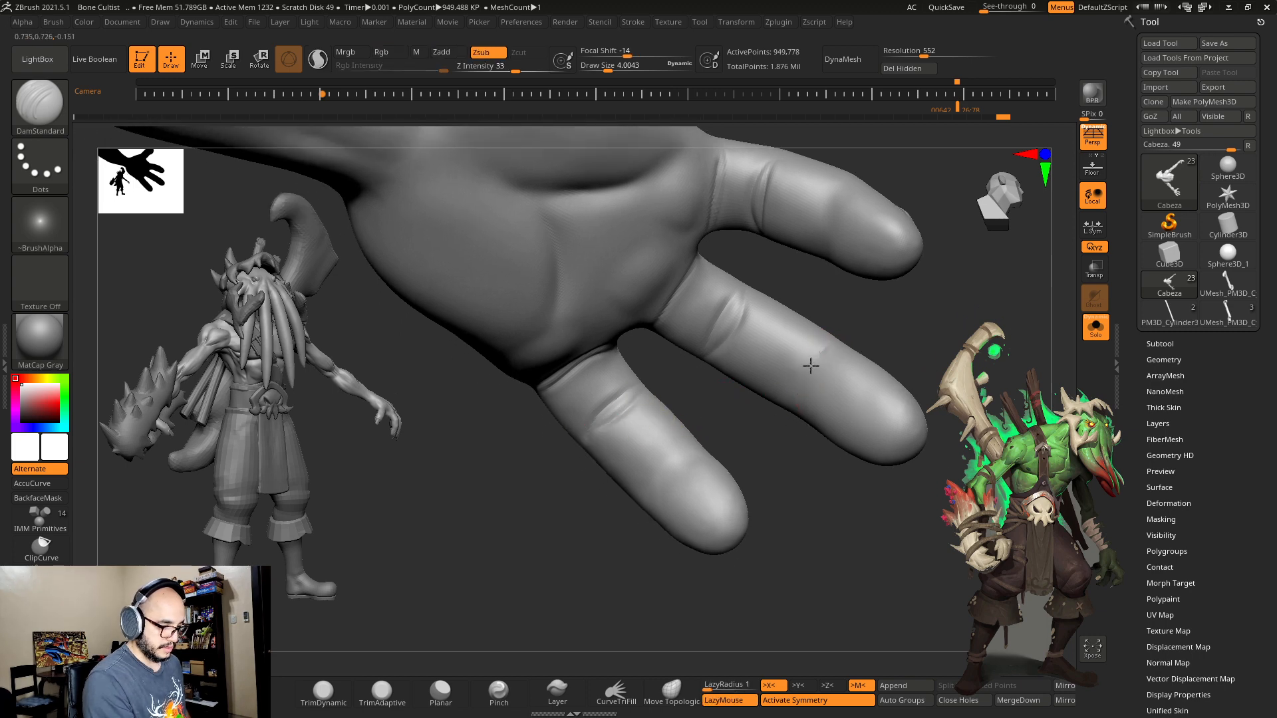
{"action": "left_click_drag", "start_coordinate": [811, 366], "coordinate": [802, 415]}
{"action": "key", "text": "ctrl+z"}
{"action": "left_click_drag", "start_coordinate": [819, 343], "coordinate": [800, 415]}
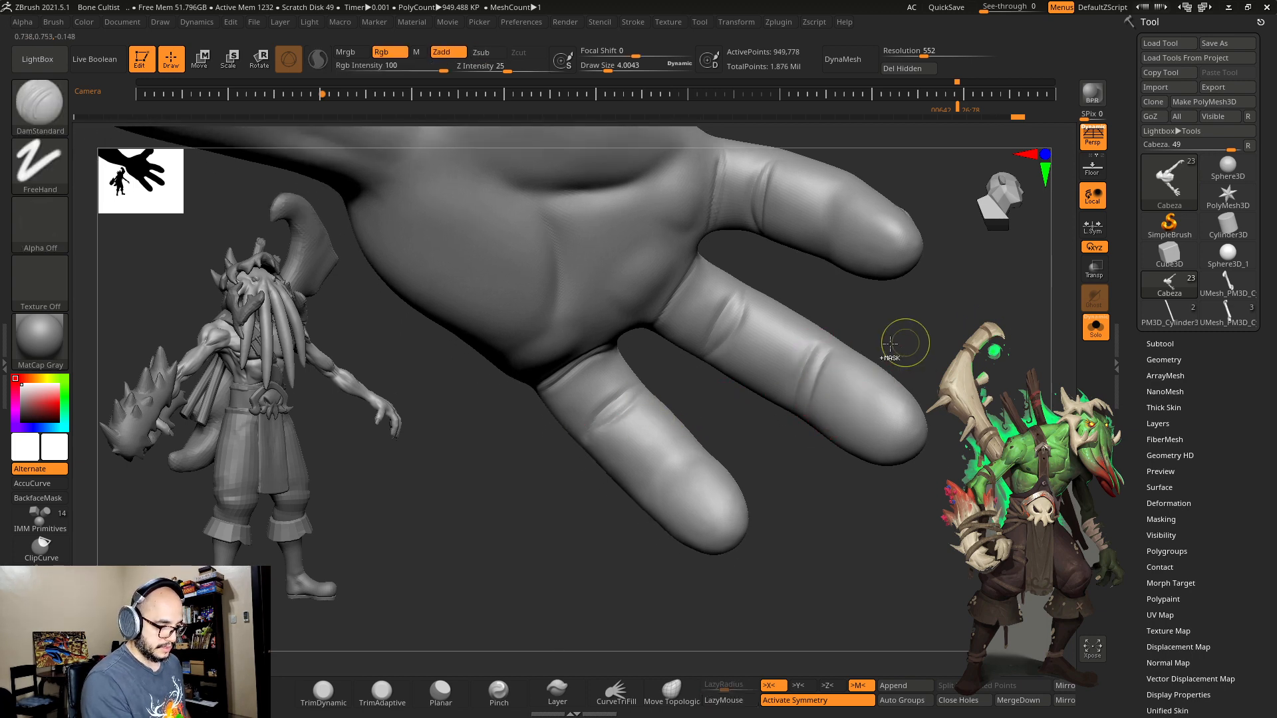
{"action": "key", "text": "ctrl+z"}
{"action": "key", "text": "ctrl+z"}
{"action": "key", "text": "ctrl+z"}
Step: Recarve doubled fold lines on the middle joints of the middle and outermost fingers with DamStandard at a draw size of about 4
{"action": "left_click_drag", "start_coordinate": [834, 316], "coordinate": [898, 213]}
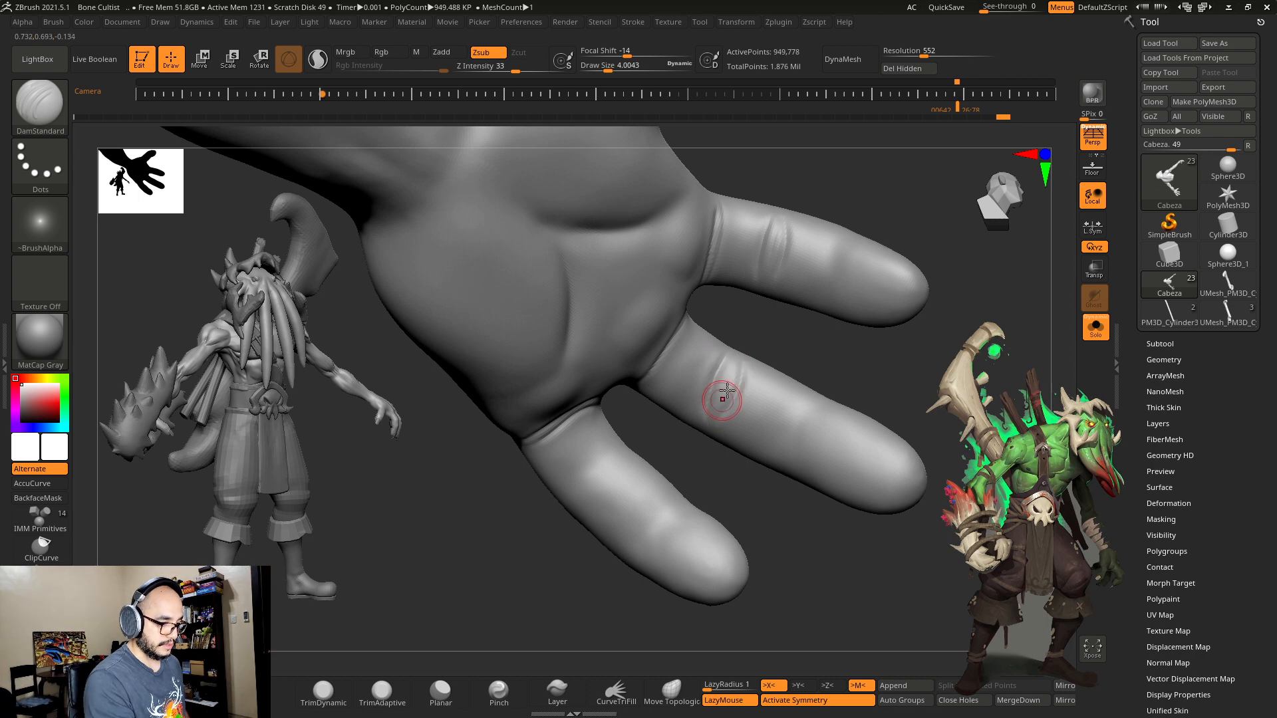
{"action": "right_click_drag", "start_coordinate": [650, 475], "coordinate": [635, 463]}
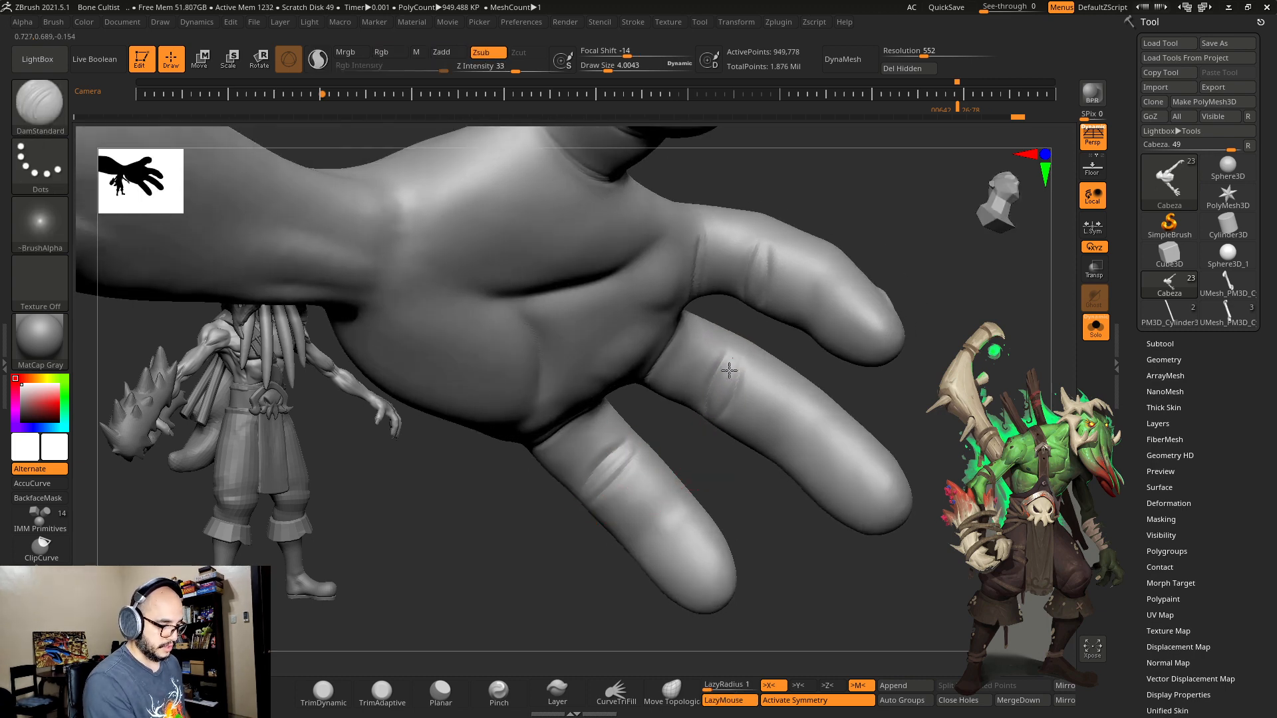
{"action": "right_click_drag", "start_coordinate": [824, 324], "coordinate": [894, 307]}
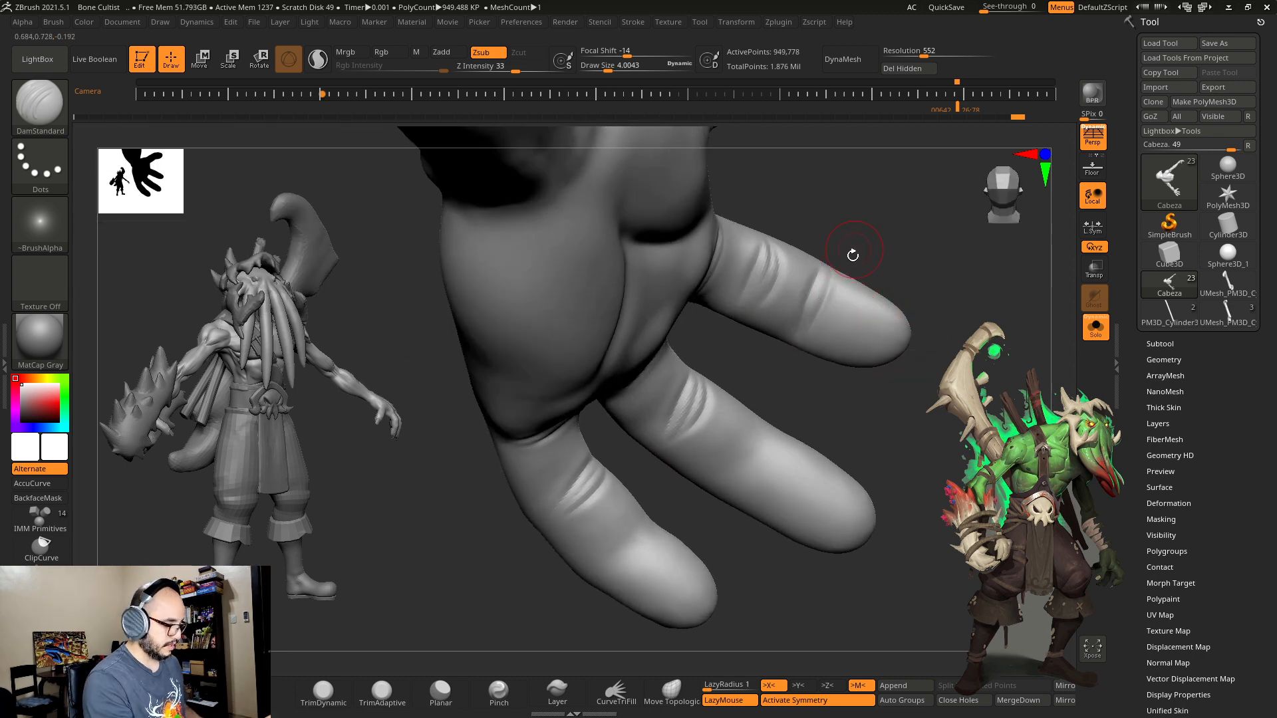
Step: Redo the index finger's outer joint crease and carve matching ones on the other two fingers, at draw sizes of about 2.7 to 4.3
{"action": "key", "text": "ctrl+z"}
{"action": "key", "text": "s"}
{"action": "left_click_drag", "start_coordinate": [837, 277], "coordinate": [834, 278]}
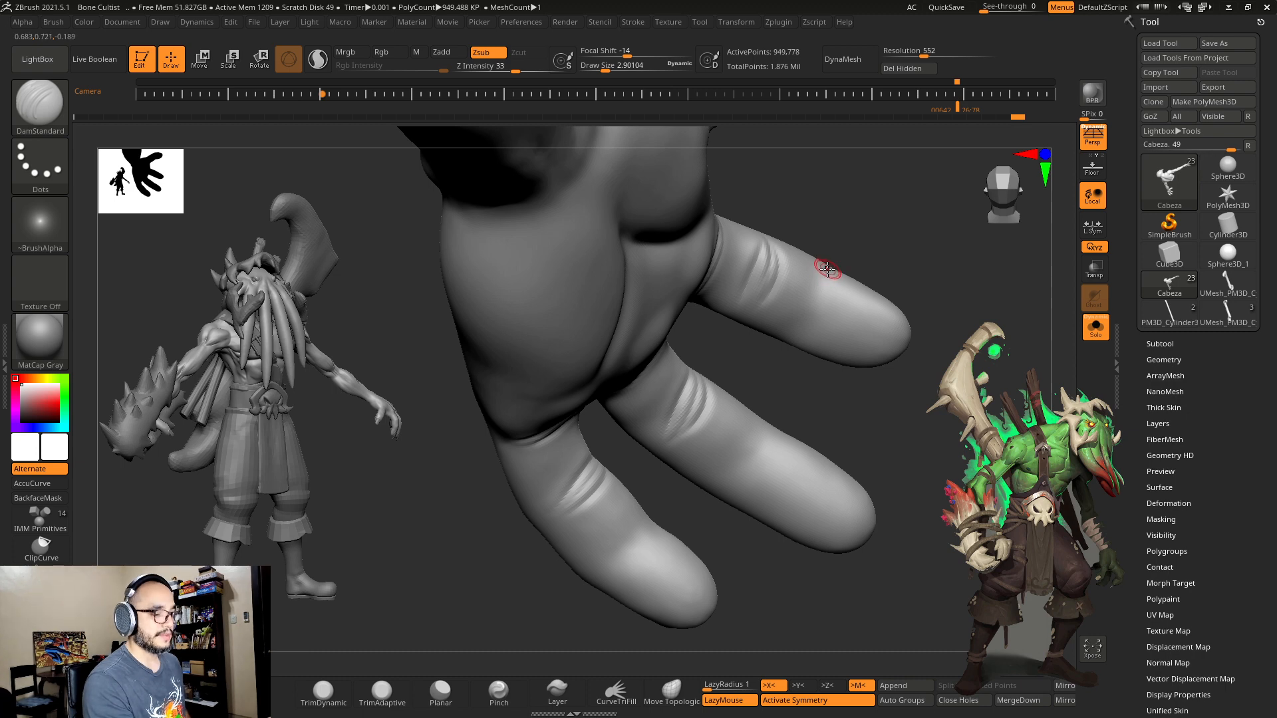
{"action": "right_click_drag", "start_coordinate": [830, 293], "coordinate": [818, 282]}
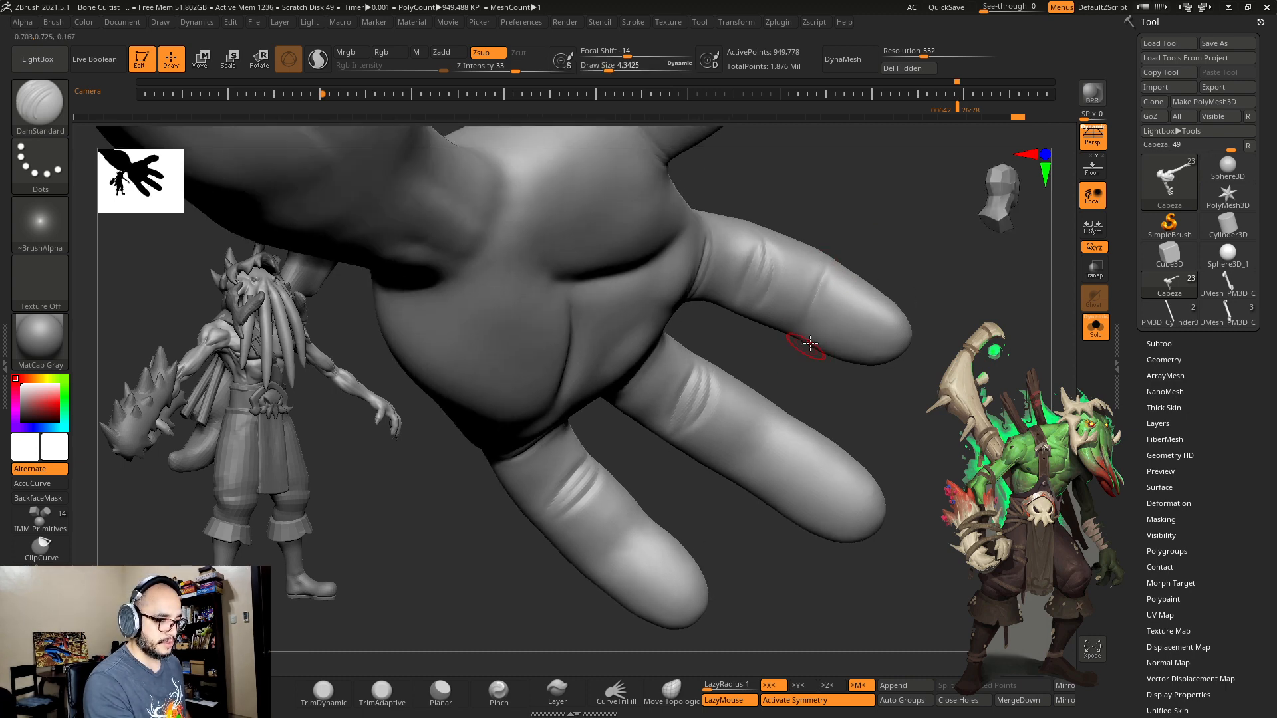
{"action": "right_click_drag", "start_coordinate": [813, 398], "coordinate": [801, 353]}
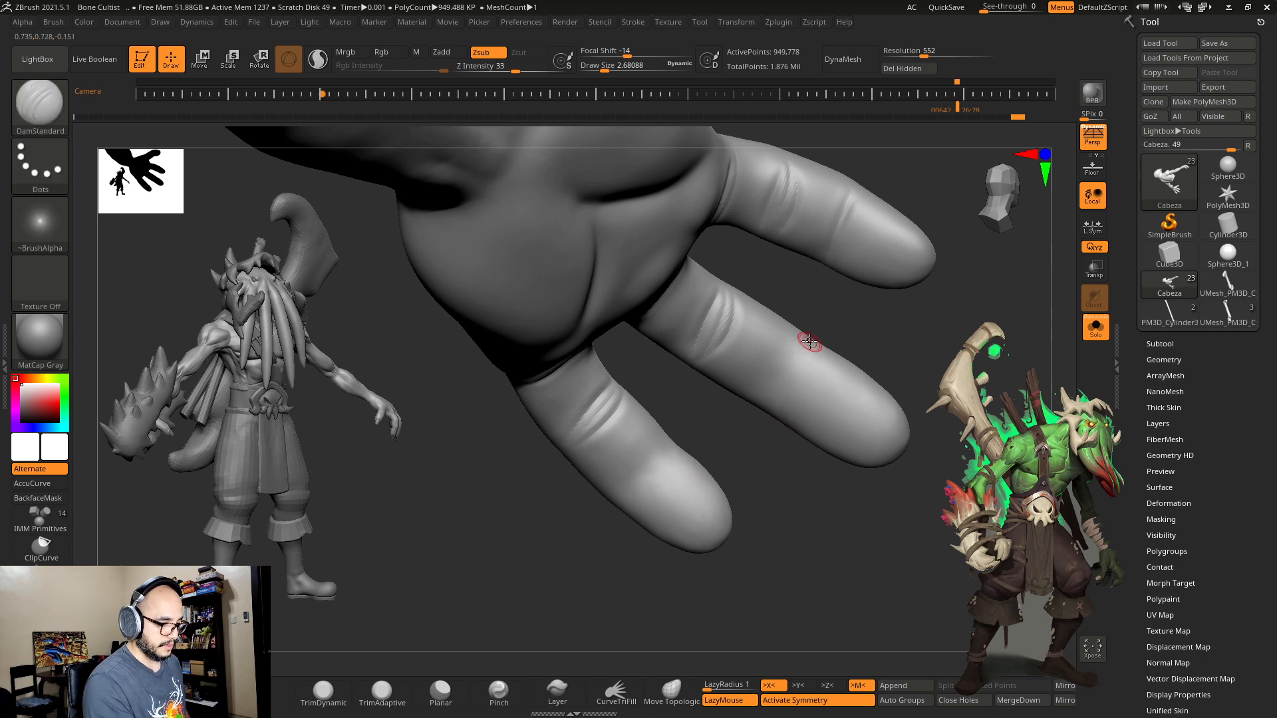
{"action": "right_click_drag", "start_coordinate": [667, 447], "coordinate": [669, 454]}
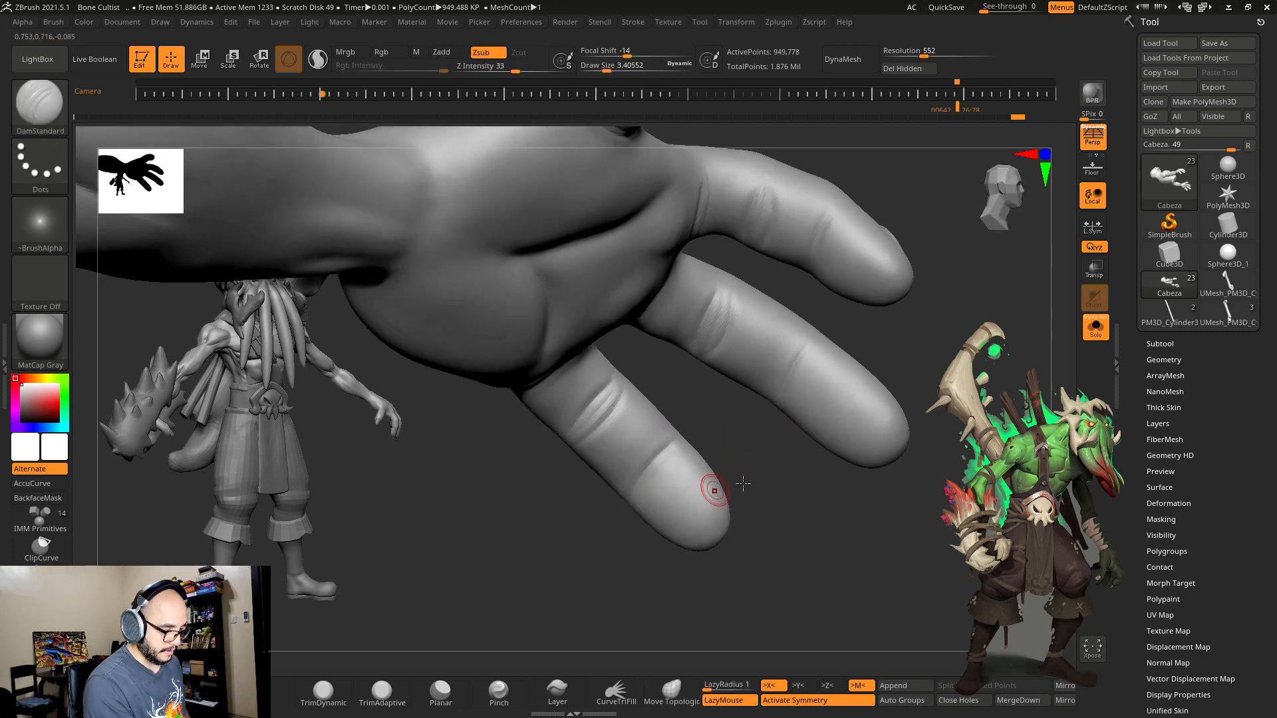
Step: Adjust the contours of the fingers from the side and back with the Move brush at draw sizes of about 10 to 15.5
{"action": "mouse_move", "coordinate": [743, 483]}
{"action": "right_mouse_down"}
{"action": "mouse_move", "coordinate": [832, 481]}
{"action": "mouse_move", "coordinate": [884, 385]}
{"action": "mouse_move", "coordinate": [875, 331]}
{"action": "mouse_move", "coordinate": [813, 269]}
{"action": "right_mouse_up"}
{"action": "key", "text": "b"}
{"action": "key", "text": "m"}
{"action": "key", "text": "v"}
{"action": "key", "text": "s"}
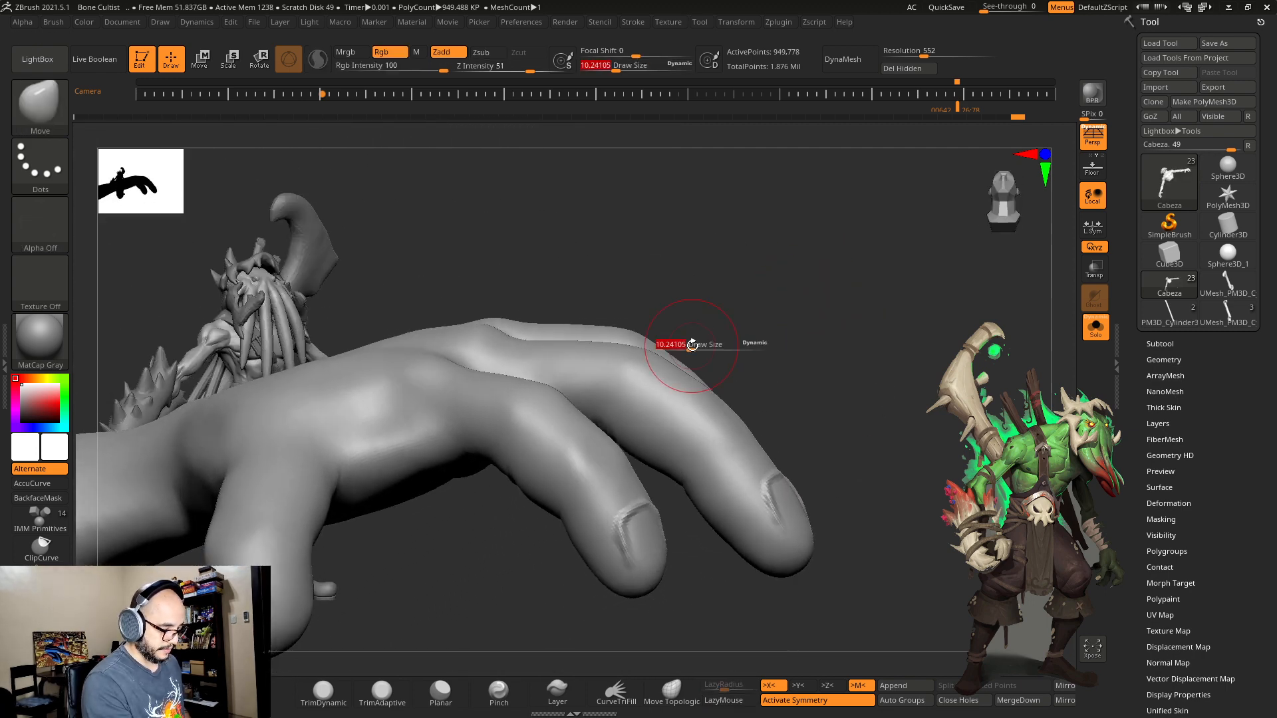
{"action": "left_click_drag", "start_coordinate": [693, 345], "coordinate": [695, 346]}
{"action": "left_click_drag", "start_coordinate": [727, 405], "coordinate": [723, 412]}
{"action": "mouse_move", "coordinate": [781, 367]}
{"action": "right_mouse_down"}
{"action": "mouse_move", "coordinate": [787, 399]}
{"action": "mouse_move", "coordinate": [727, 427]}
{"action": "mouse_move", "coordinate": [772, 406]}
{"action": "mouse_move", "coordinate": [830, 411]}
{"action": "mouse_move", "coordinate": [806, 423]}
{"action": "right_mouse_up"}
{"action": "key", "text": "s"}
{"action": "left_click_drag", "start_coordinate": [771, 432], "coordinate": [766, 432]}
{"action": "left_click_drag", "start_coordinate": [750, 436], "coordinate": [745, 425]}
{"action": "right_click_drag", "start_coordinate": [765, 412], "coordinate": [795, 385]}
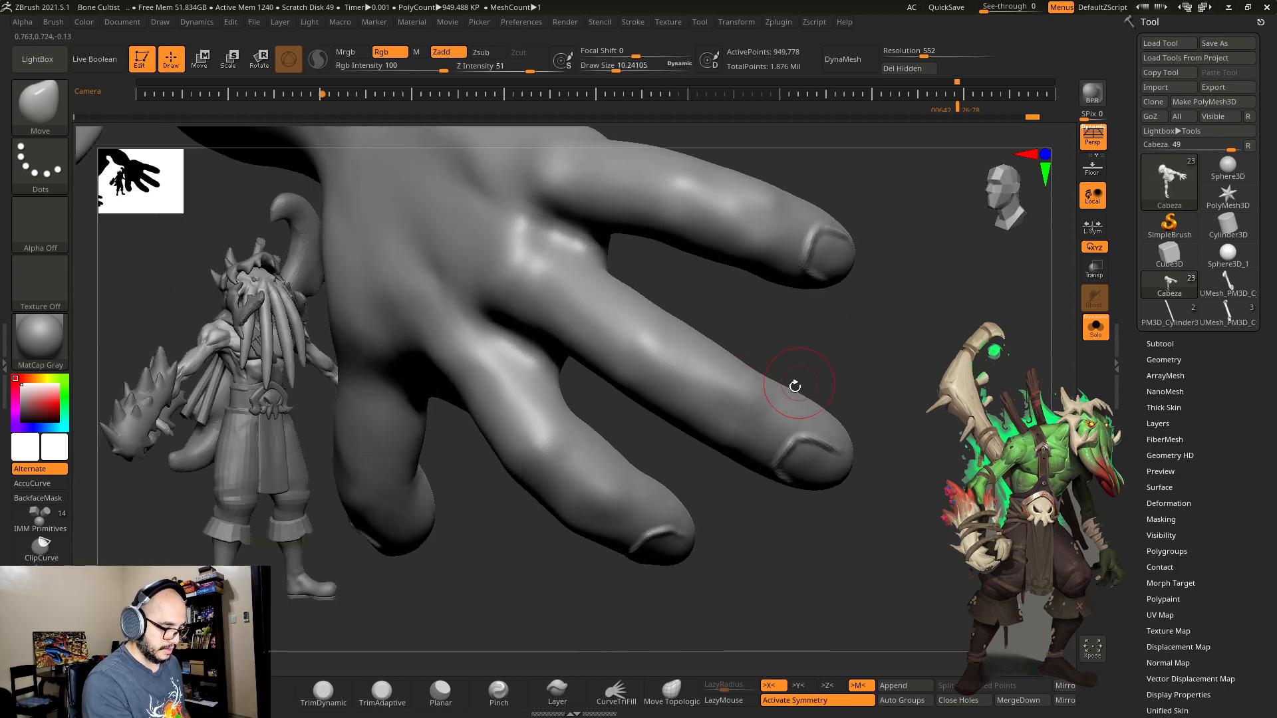
{"action": "key", "text": "s"}
{"action": "left_click_drag", "start_coordinate": [759, 375], "coordinate": [764, 376]}
{"action": "left_click_drag", "start_coordinate": [655, 351], "coordinate": [650, 348]}
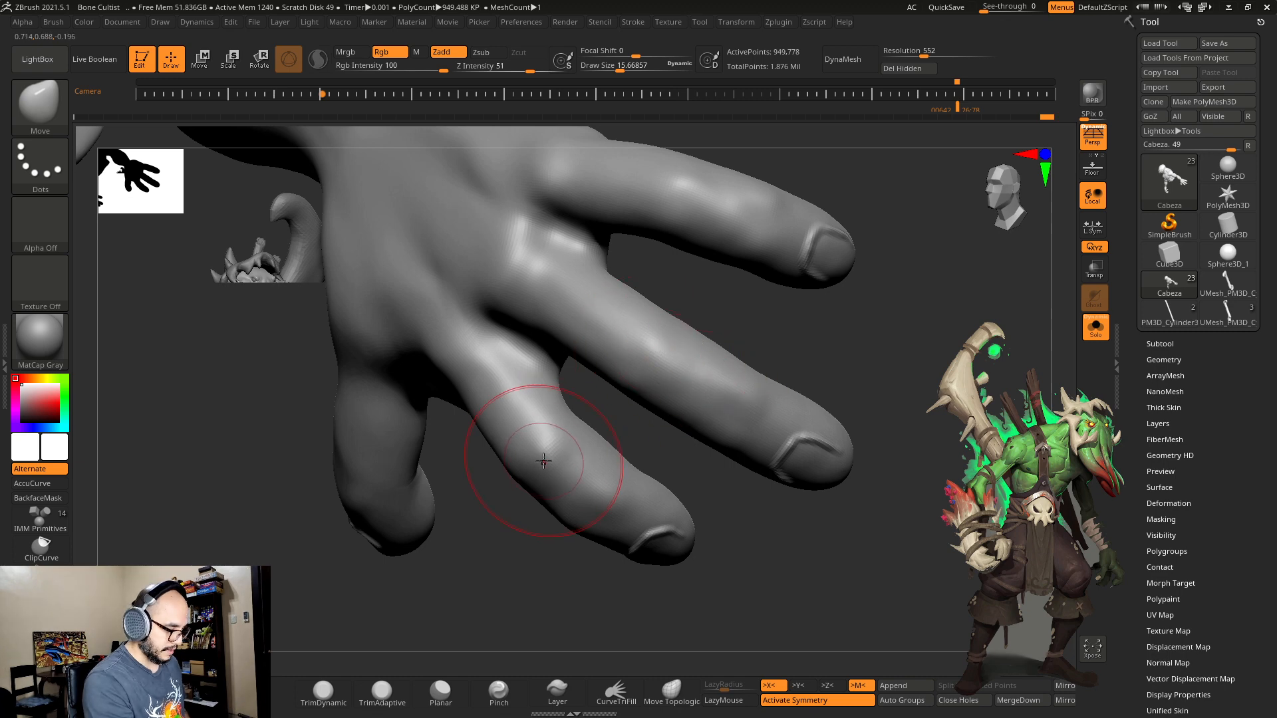
Step: Refine the contours around the thumb and index finger with the Move brush at a draw size of about 9
{"action": "mouse_move", "coordinate": [772, 411]}
{"action": "right_mouse_down"}
{"action": "mouse_move", "coordinate": [883, 314]}
{"action": "mouse_move", "coordinate": [866, 354]}
{"action": "right_mouse_up"}
{"action": "right_click_drag", "start_coordinate": [810, 391], "coordinate": [844, 422]}
{"action": "key", "text": "s"}
{"action": "left_click_drag", "start_coordinate": [843, 421], "coordinate": [838, 422]}
{"action": "mouse_move", "coordinate": [841, 421]}
{"action": "right_mouse_down"}
{"action": "mouse_move", "coordinate": [870, 432]}
{"action": "mouse_move", "coordinate": [970, 385]}
{"action": "right_mouse_up"}
{"action": "left_click_drag", "start_coordinate": [557, 407], "coordinate": [564, 391]}
{"action": "mouse_move", "coordinate": [618, 447]}
{"action": "right_mouse_down"}
{"action": "mouse_move", "coordinate": [640, 444]}
{"action": "mouse_move", "coordinate": [596, 496]}
{"action": "right_mouse_up"}
{"action": "right_click_drag", "start_coordinate": [672, 487], "coordinate": [712, 448]}
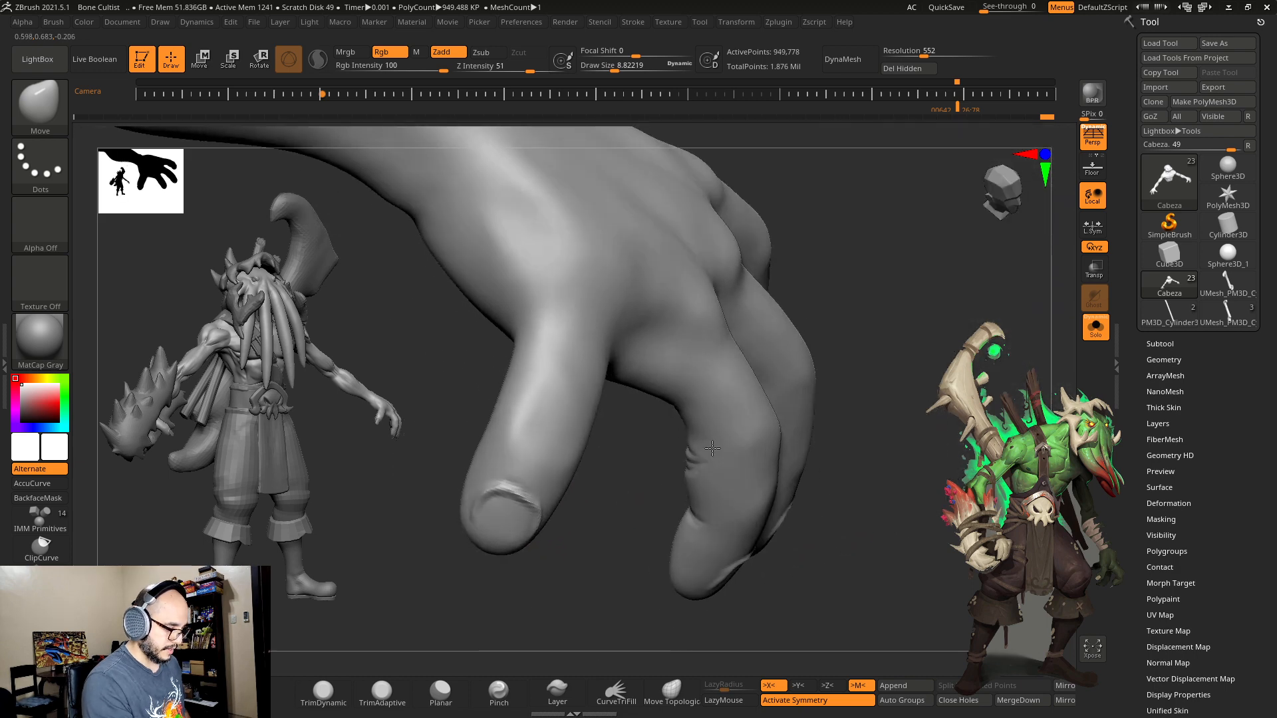
{"action": "key", "text": "b"}
{"action": "key", "text": "s"}
{"action": "key", "text": "t"}
{"action": "key", "text": "s"}
{"action": "left_click_drag", "start_coordinate": [618, 473], "coordinate": [596, 456]}
Step: Carve knuckle wrinkles across the back of the outermost finger's two joints with DamStandard at a draw size of about 2.9, redoing the first strokes
{"action": "key", "text": "b"}
{"action": "key", "text": "d"}
{"action": "key", "text": "s"}
{"action": "key", "text": "s"}
{"action": "mouse_move", "coordinate": [751, 392]}
{"action": "right_mouse_down"}
{"action": "mouse_move", "coordinate": [840, 353]}
{"action": "mouse_move", "coordinate": [784, 510]}
{"action": "mouse_move", "coordinate": [861, 534]}
{"action": "right_mouse_up"}
{"action": "key", "text": "s"}
{"action": "left_click_drag", "start_coordinate": [565, 376], "coordinate": [560, 376]}
{"action": "mouse_move", "coordinate": [547, 335]}
{"action": "left_mouse_down"}
{"action": "mouse_move", "coordinate": [564, 356]}
{"action": "mouse_move", "coordinate": [557, 343]}
{"action": "left_mouse_up"}
{"action": "mouse_move", "coordinate": [547, 324]}
{"action": "left_mouse_down"}
{"action": "mouse_move", "coordinate": [588, 383]}
{"action": "mouse_move", "coordinate": [559, 337]}
{"action": "left_mouse_up"}
{"action": "key", "text": "ctrl+z"}
{"action": "key", "text": "ctrl+z"}
{"action": "key", "text": "s"}
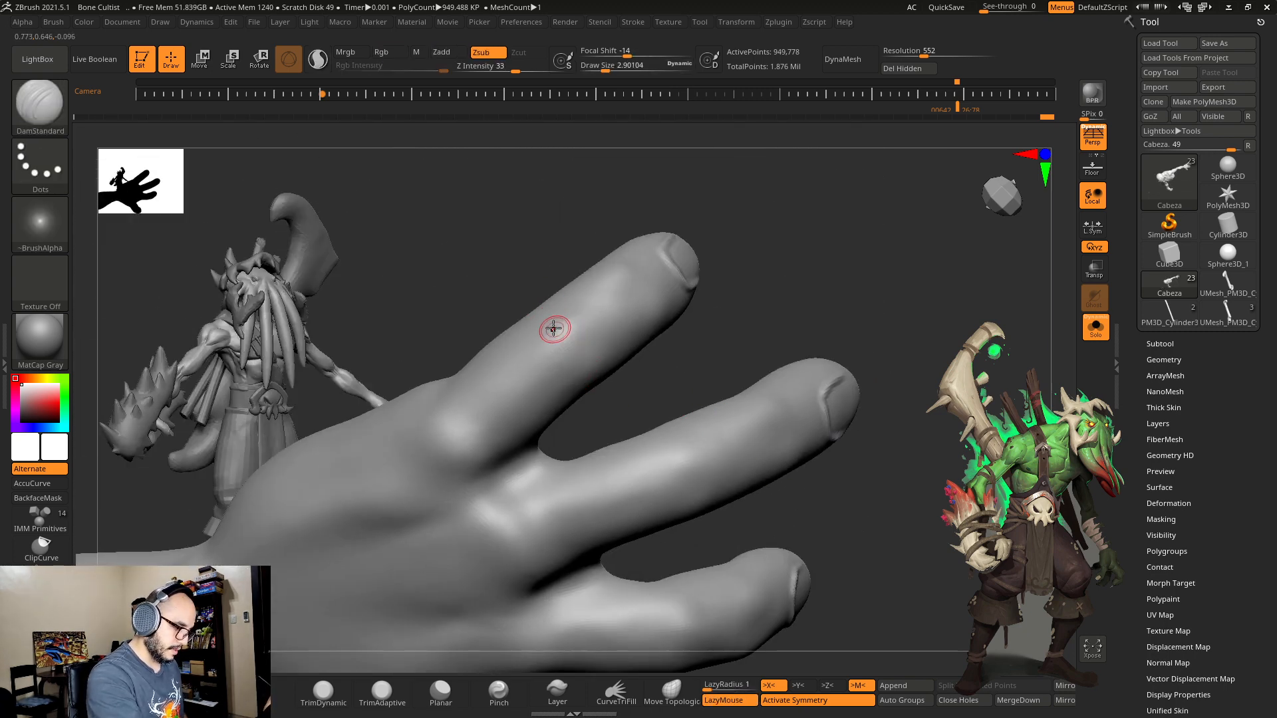
{"action": "right_click_drag", "start_coordinate": [695, 318], "coordinate": [681, 327]}
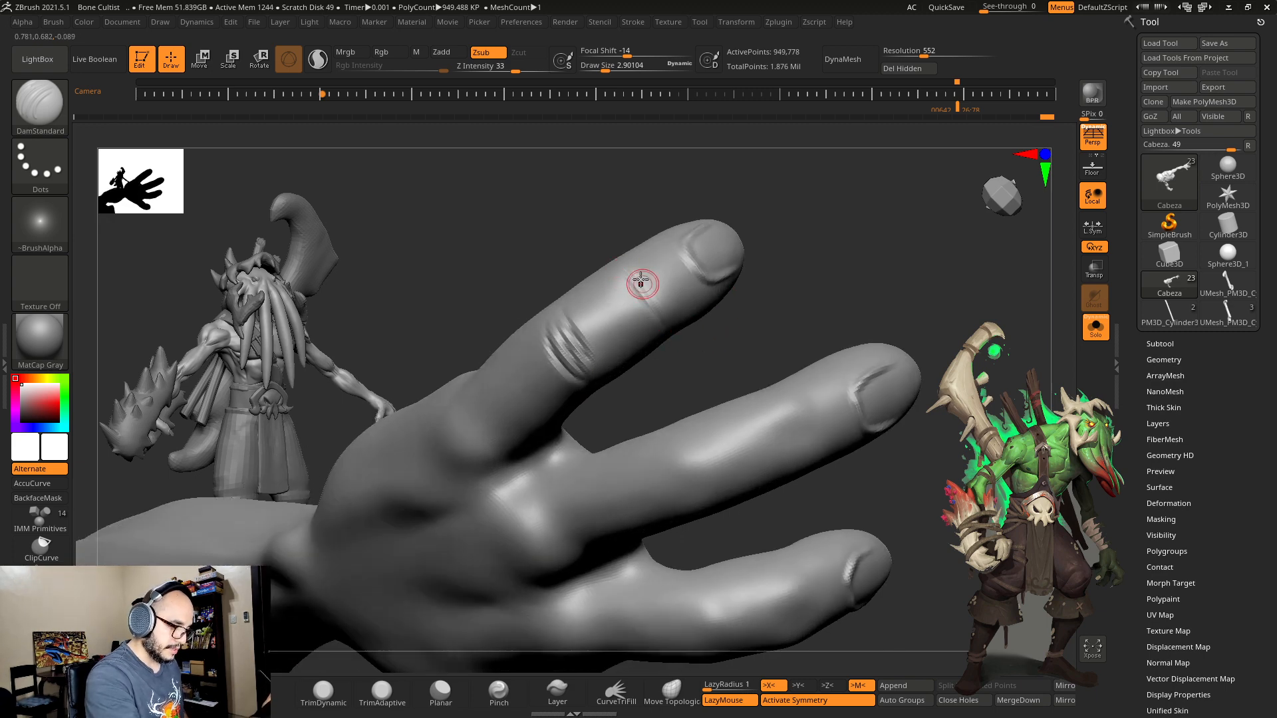
{"action": "right_click_drag", "start_coordinate": [722, 343], "coordinate": [721, 267]}
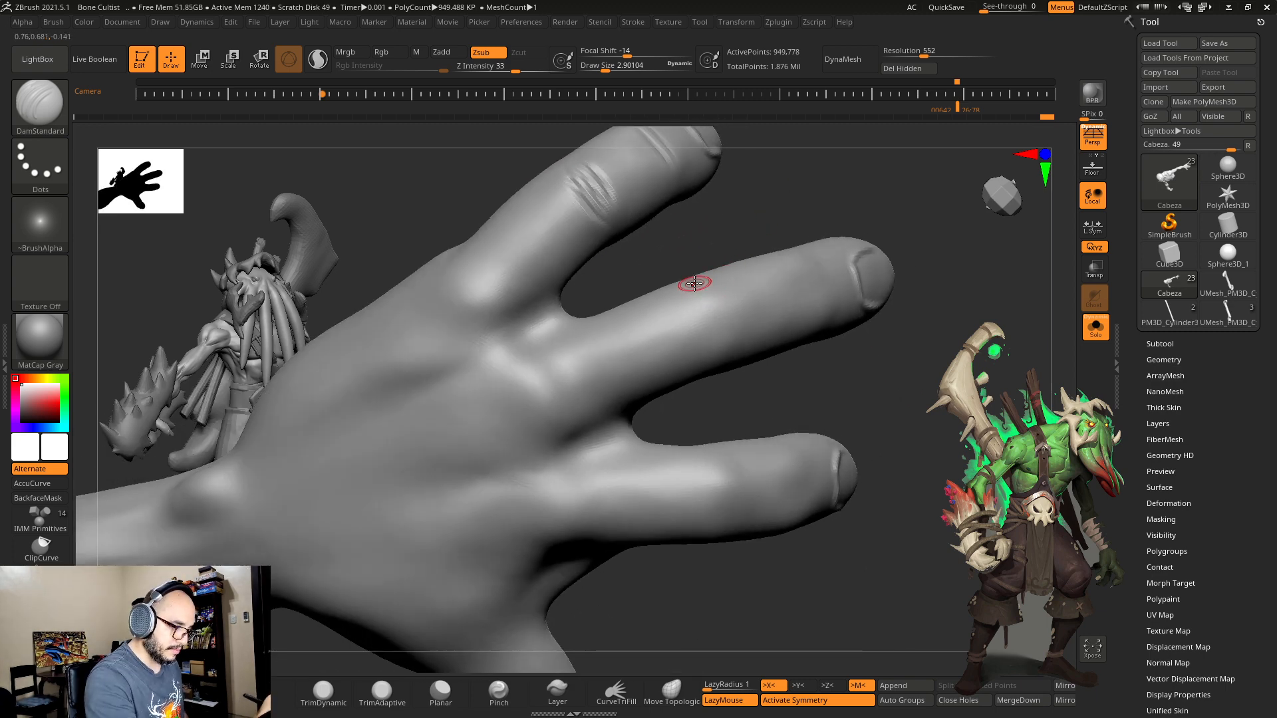
Step: Carve knuckle wrinkles across the backs of the middle and index fingers' two joints with DamStandard at a draw size of about 2.9
{"action": "left_click_drag", "start_coordinate": [702, 301], "coordinate": [725, 356]}
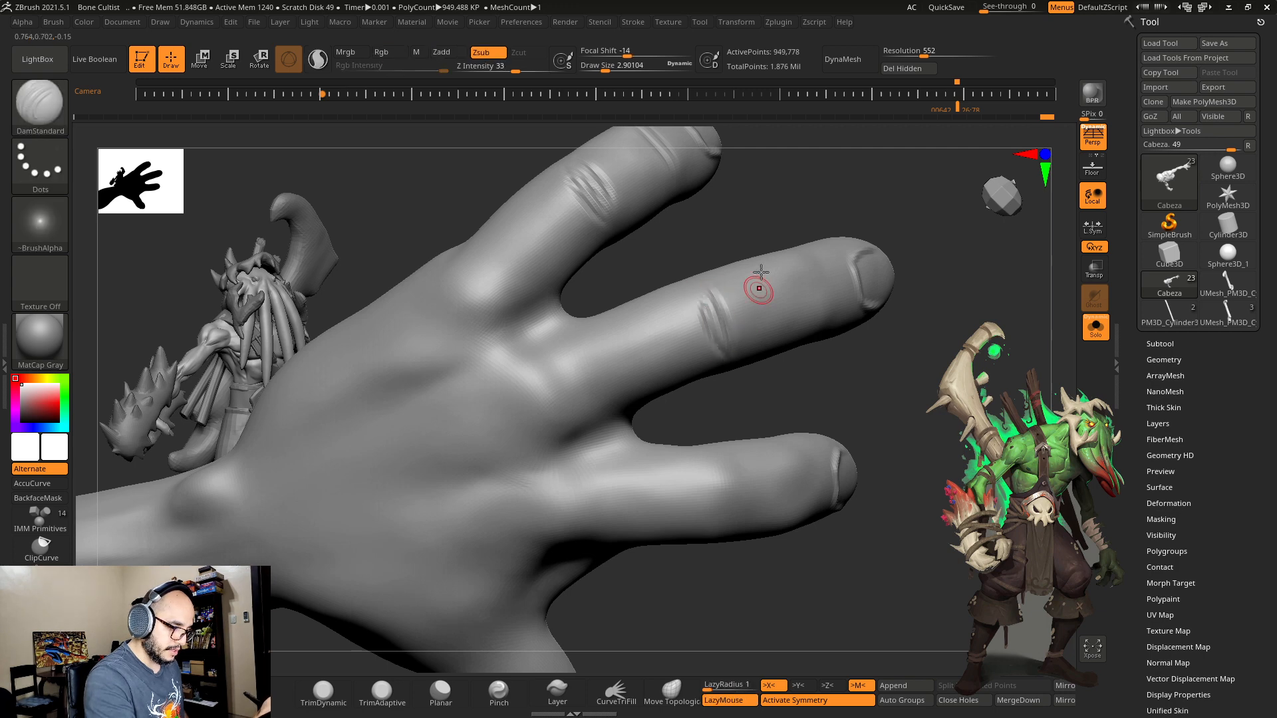
{"action": "right_click_drag", "start_coordinate": [760, 273], "coordinate": [725, 359]}
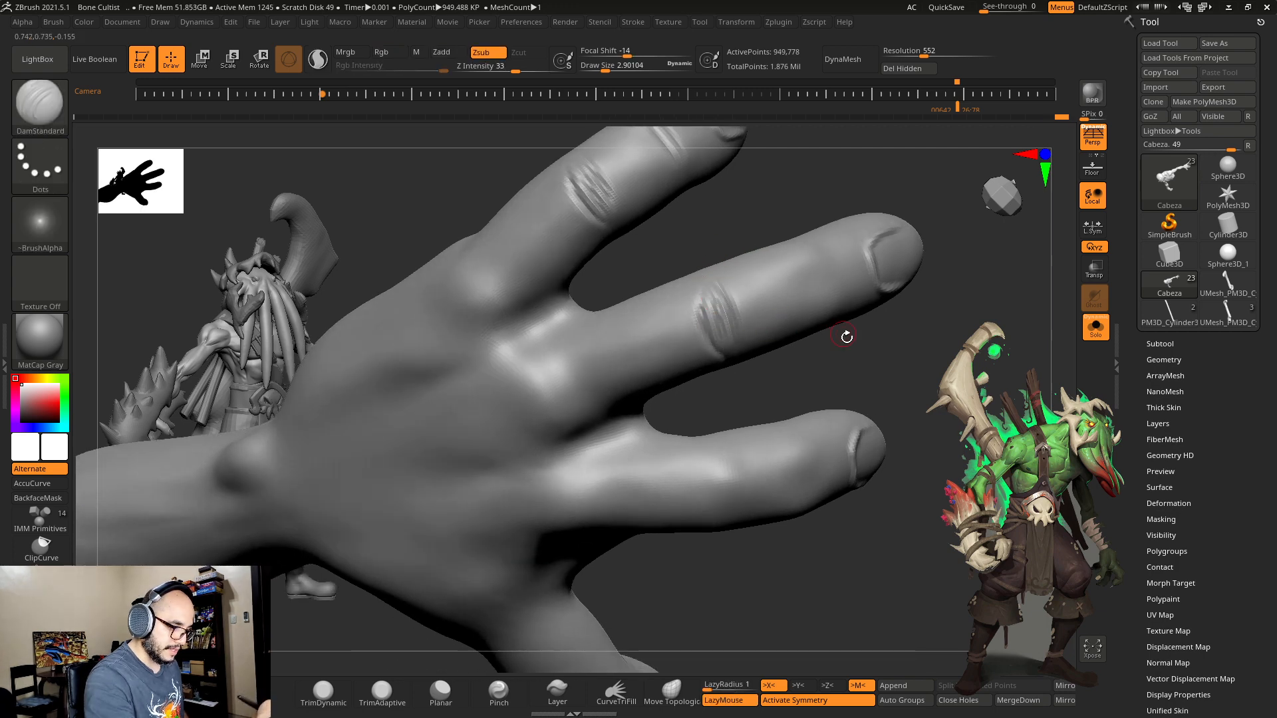
{"action": "right_click_drag", "start_coordinate": [846, 336], "coordinate": [781, 294]}
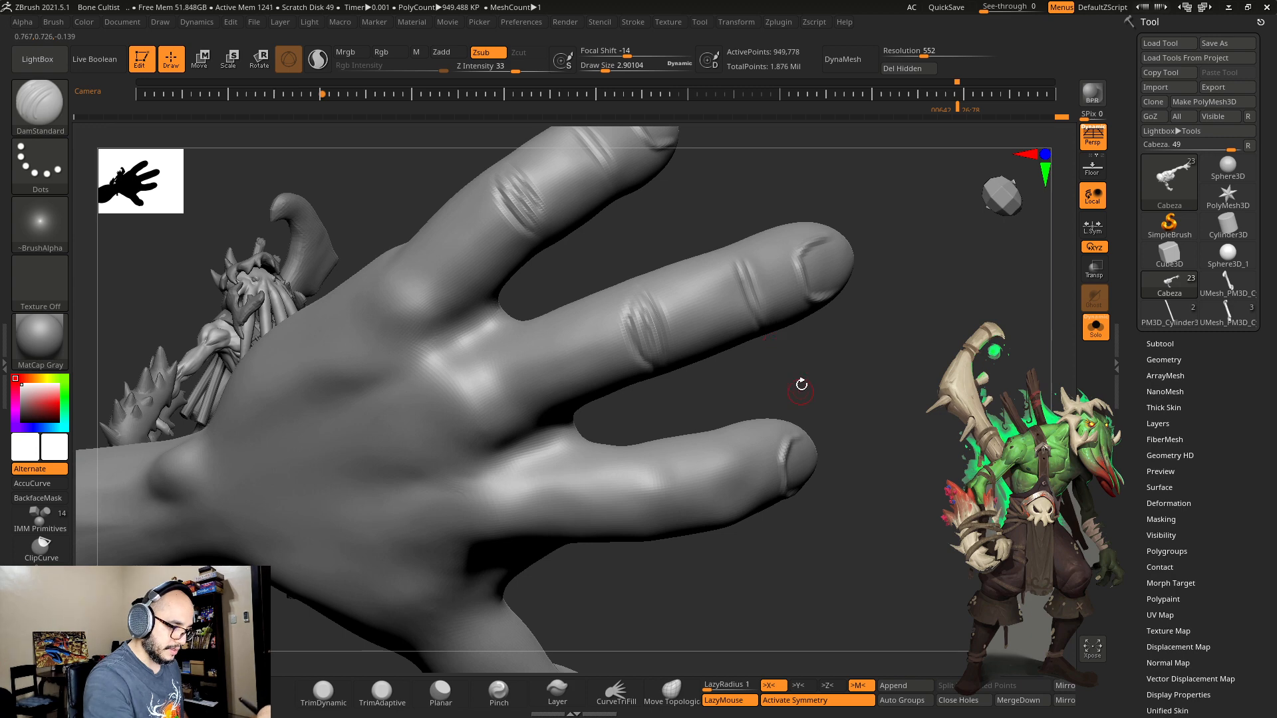
{"action": "right_click_drag", "start_coordinate": [801, 385], "coordinate": [778, 286]}
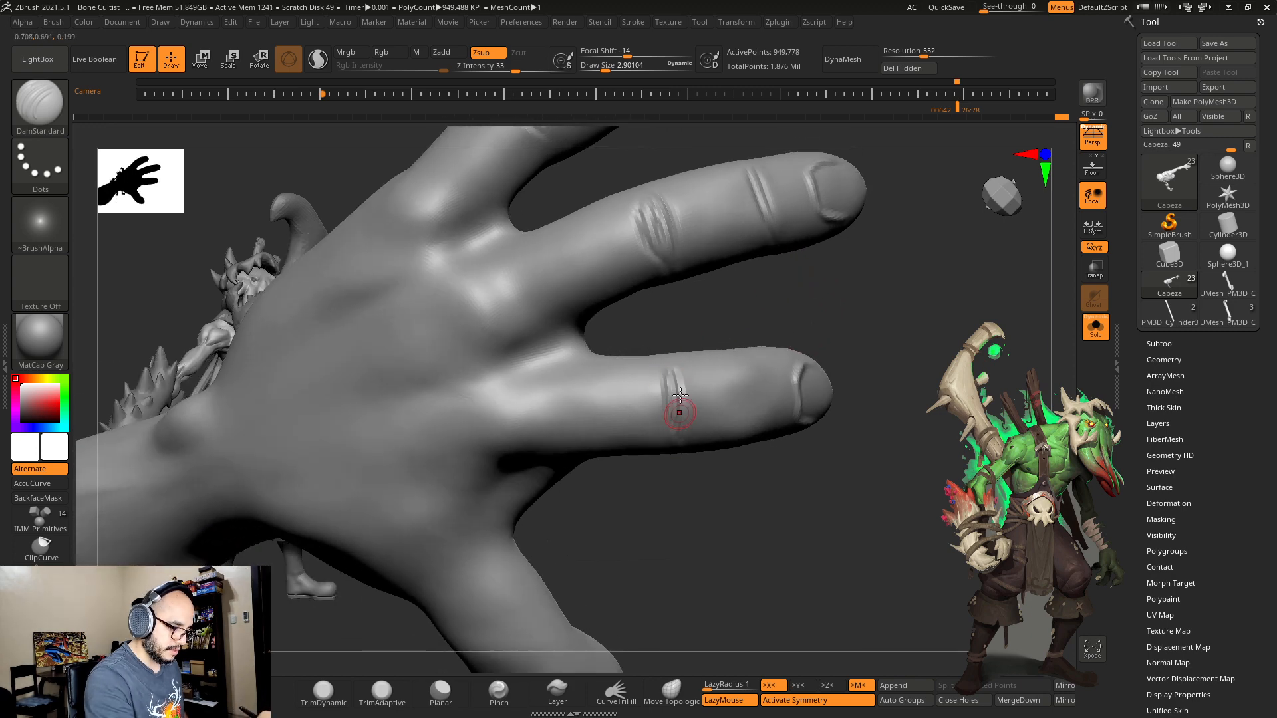
{"action": "right_click_drag", "start_coordinate": [689, 433], "coordinate": [750, 353]}
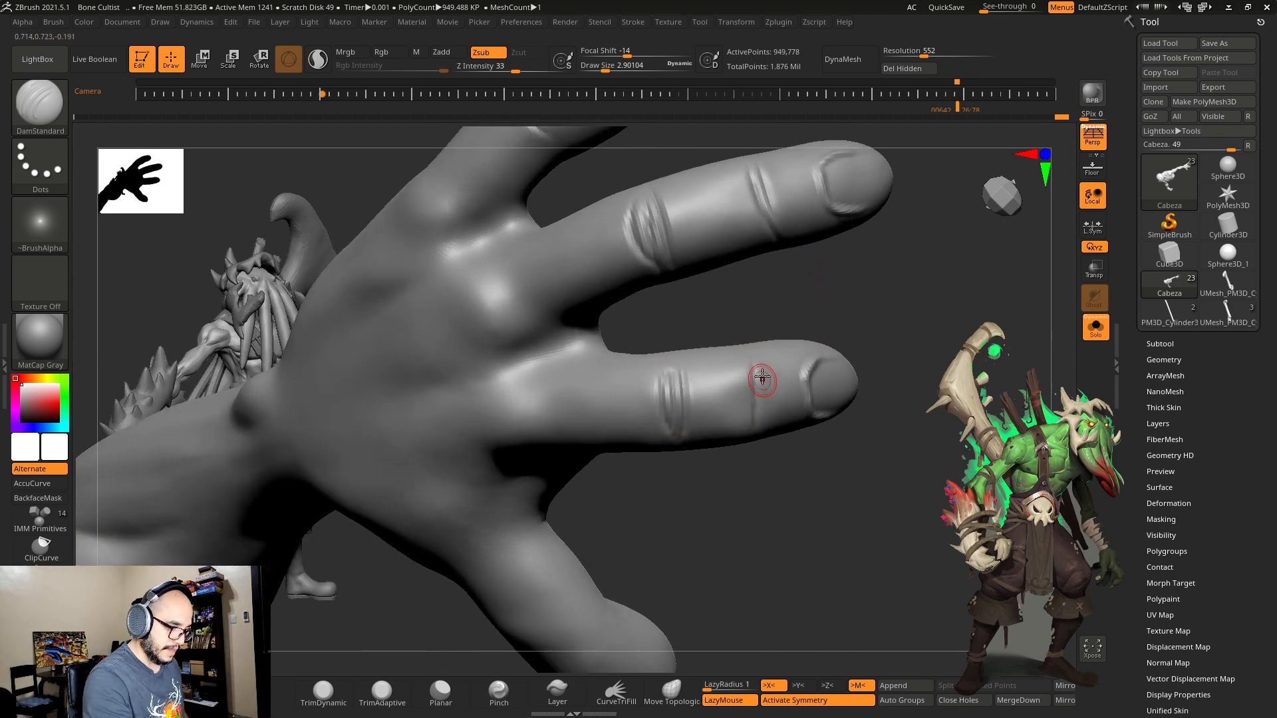
{"action": "mouse_move", "coordinate": [764, 410]}
{"action": "right_mouse_down"}
{"action": "mouse_move", "coordinate": [807, 407]}
{"action": "mouse_move", "coordinate": [824, 550]}
{"action": "mouse_move", "coordinate": [849, 579]}
{"action": "mouse_move", "coordinate": [852, 618]}
{"action": "mouse_move", "coordinate": [849, 588]}
{"action": "mouse_move", "coordinate": [925, 377]}
{"action": "mouse_move", "coordinate": [923, 307]}
{"action": "mouse_move", "coordinate": [875, 485]}
{"action": "right_mouse_up"}
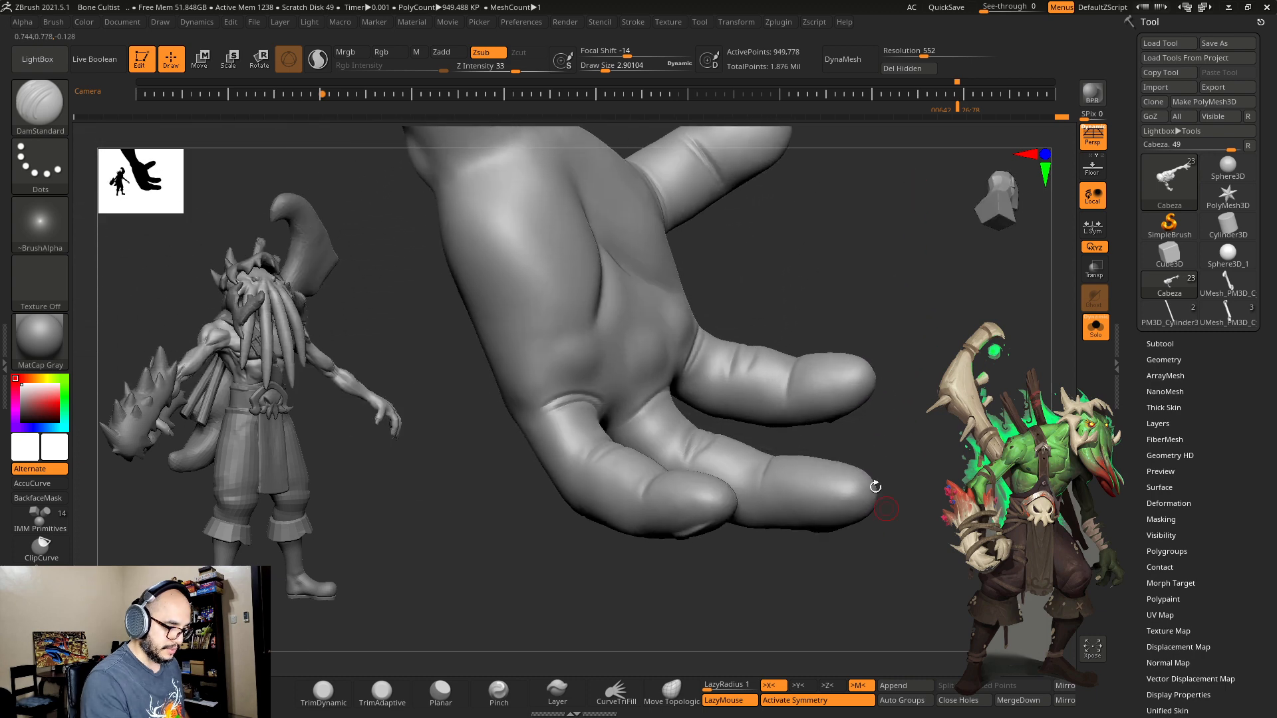
Step: Adjust the palm side of the index finger near its base with the Move brush at draw sizes of about 8 to 13
{"action": "key", "text": "s"}
{"action": "left_click_drag", "start_coordinate": [735, 362], "coordinate": [770, 298]}
{"action": "right_click_drag", "start_coordinate": [770, 297], "coordinate": [765, 385]}
{"action": "key", "text": "b"}
{"action": "key", "text": "m"}
{"action": "key", "text": "v"}
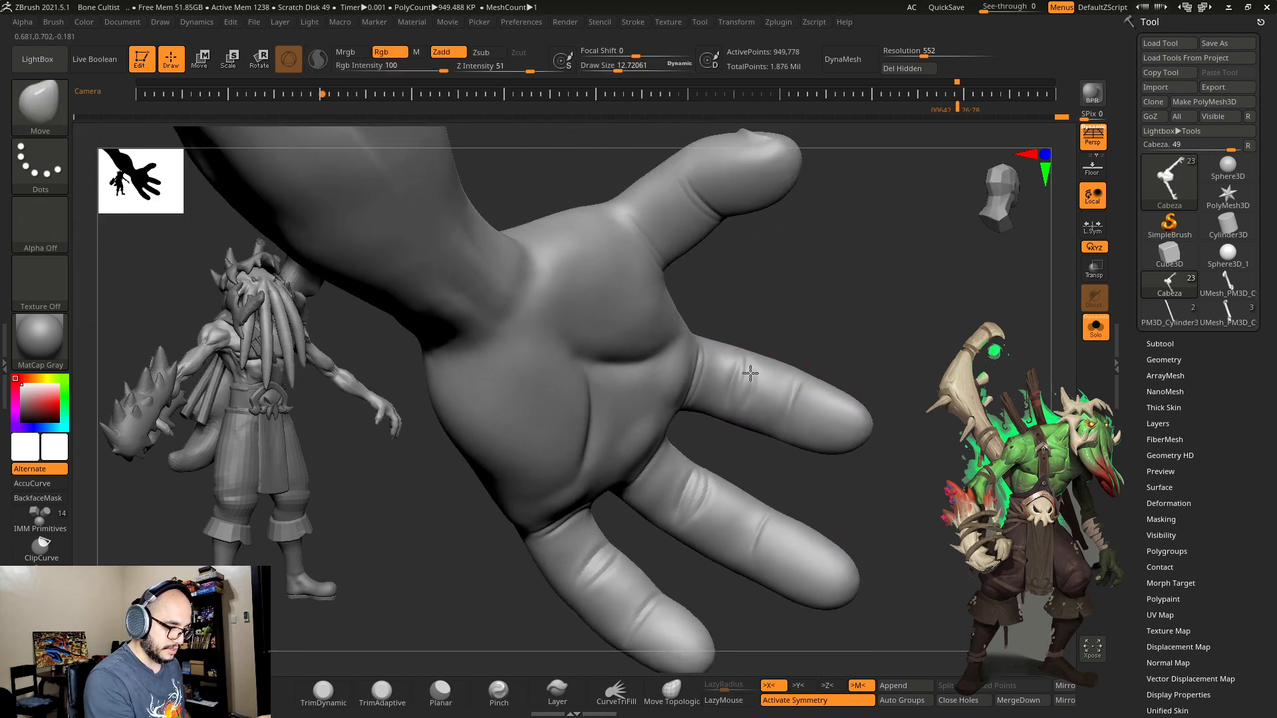
{"action": "left_click_drag", "start_coordinate": [750, 373], "coordinate": [716, 386]}
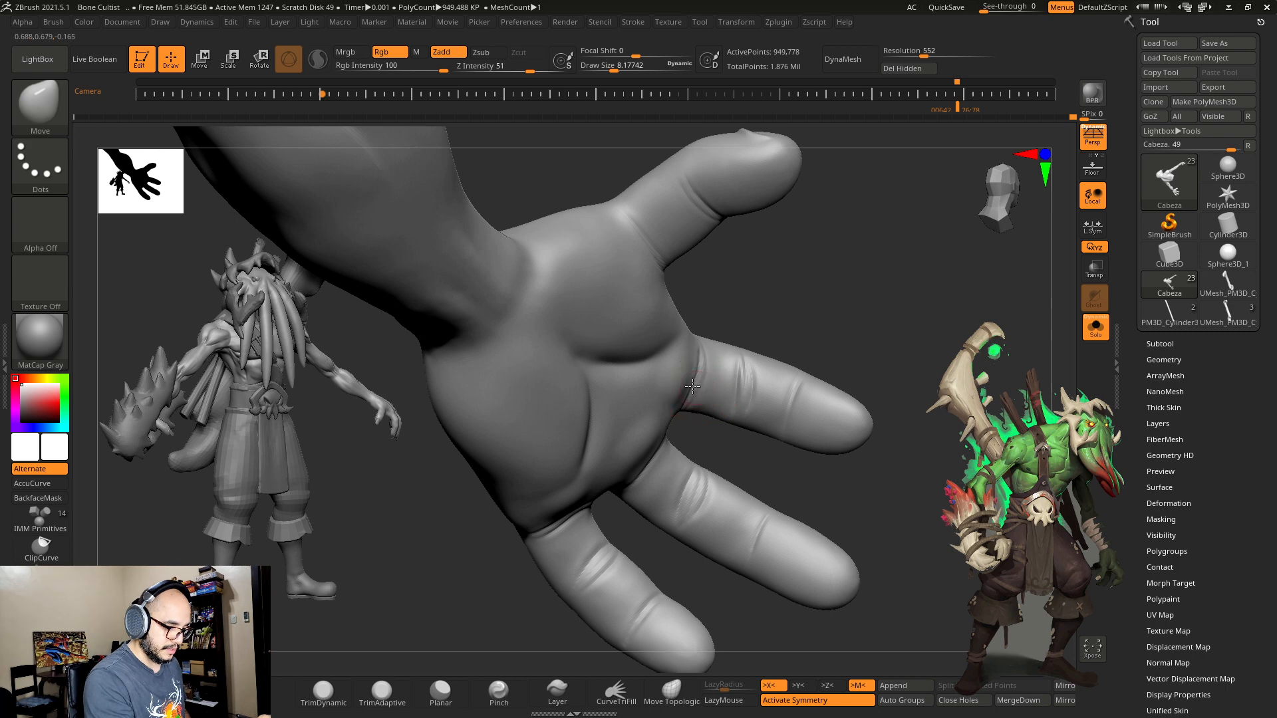
Step: Refine the index finger's profile and joint folds with the Move brush, varying the draw size between about 4 and 14
{"action": "mouse_move", "coordinate": [693, 385]}
{"action": "right_mouse_down"}
{"action": "mouse_move", "coordinate": [764, 293]}
{"action": "mouse_move", "coordinate": [740, 390]}
{"action": "mouse_move", "coordinate": [810, 336]}
{"action": "mouse_move", "coordinate": [830, 266]}
{"action": "mouse_move", "coordinate": [826, 370]}
{"action": "right_mouse_up"}
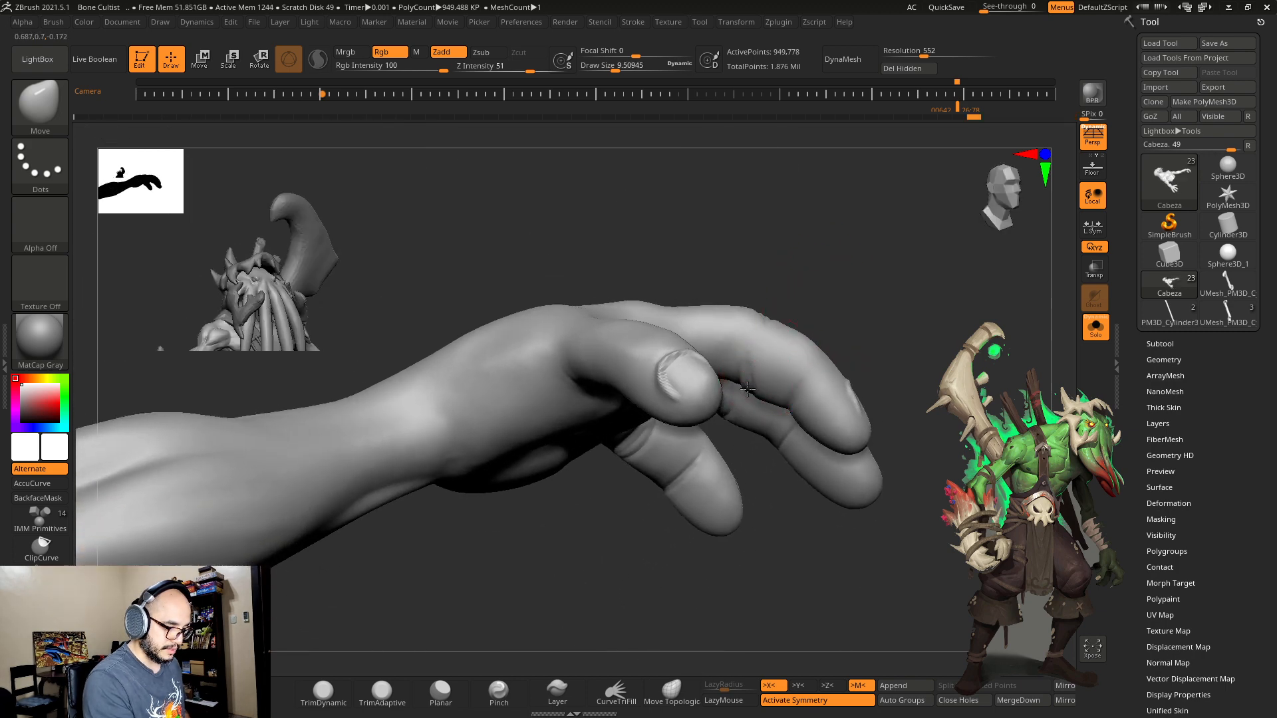
{"action": "key", "text": "]"}
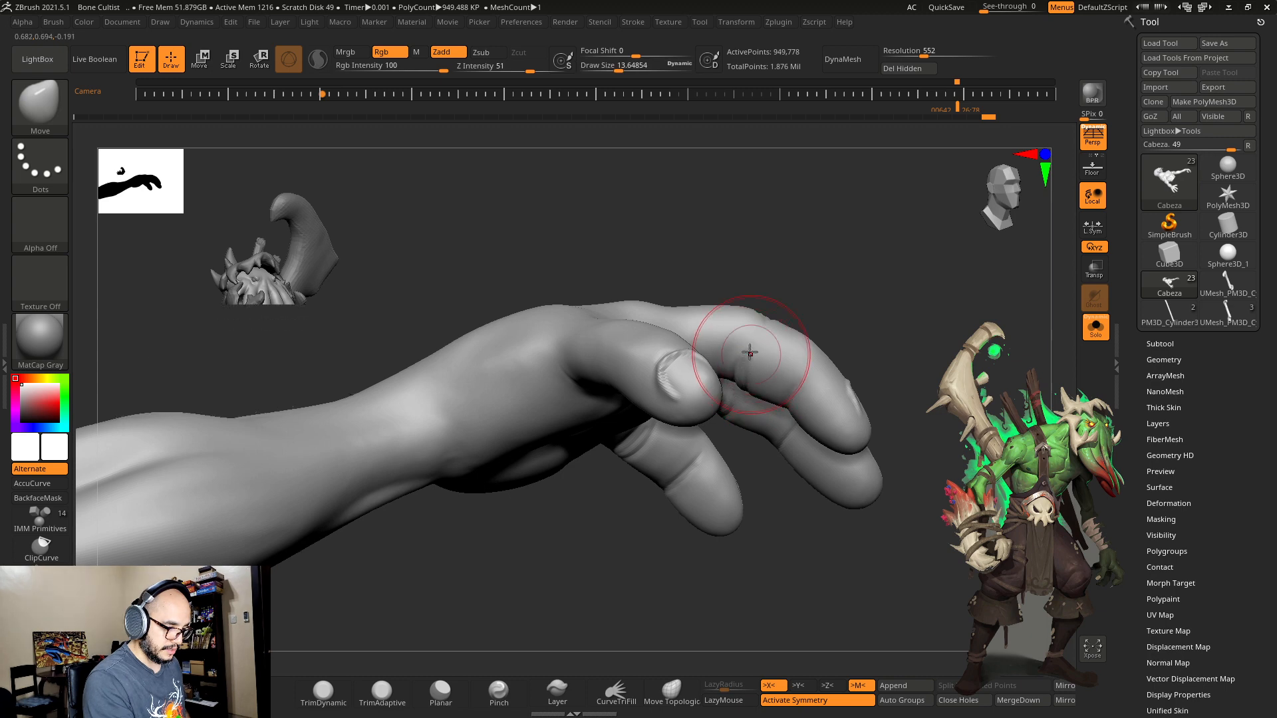
{"action": "right_click_drag", "start_coordinate": [757, 346], "coordinate": [734, 400]}
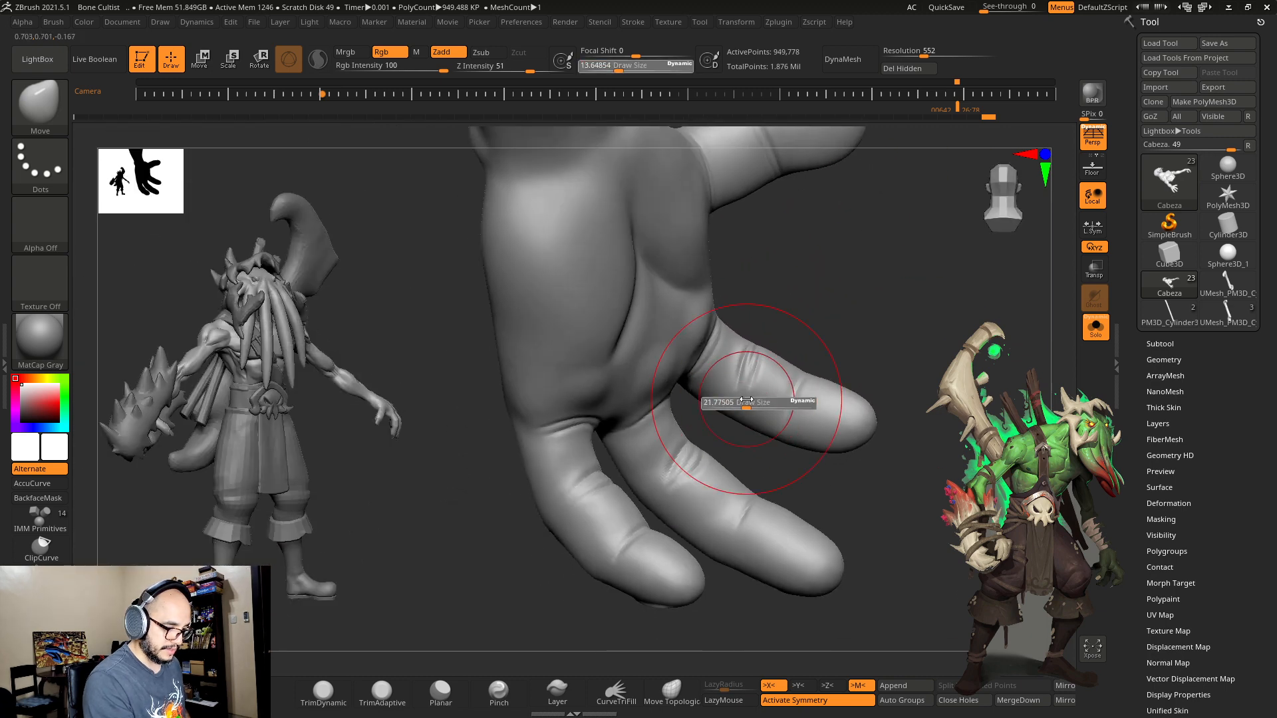
{"action": "key", "text": "["}
{"action": "key", "text": "["}
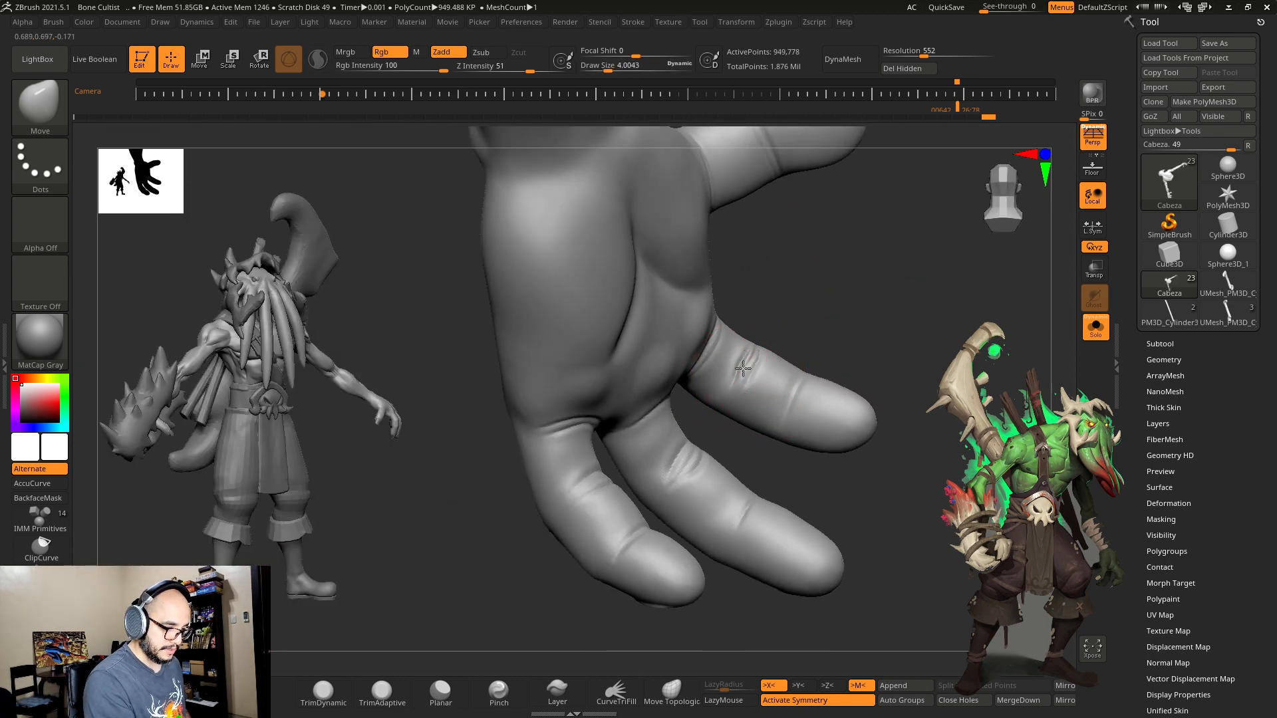
{"action": "key", "text": "]"}
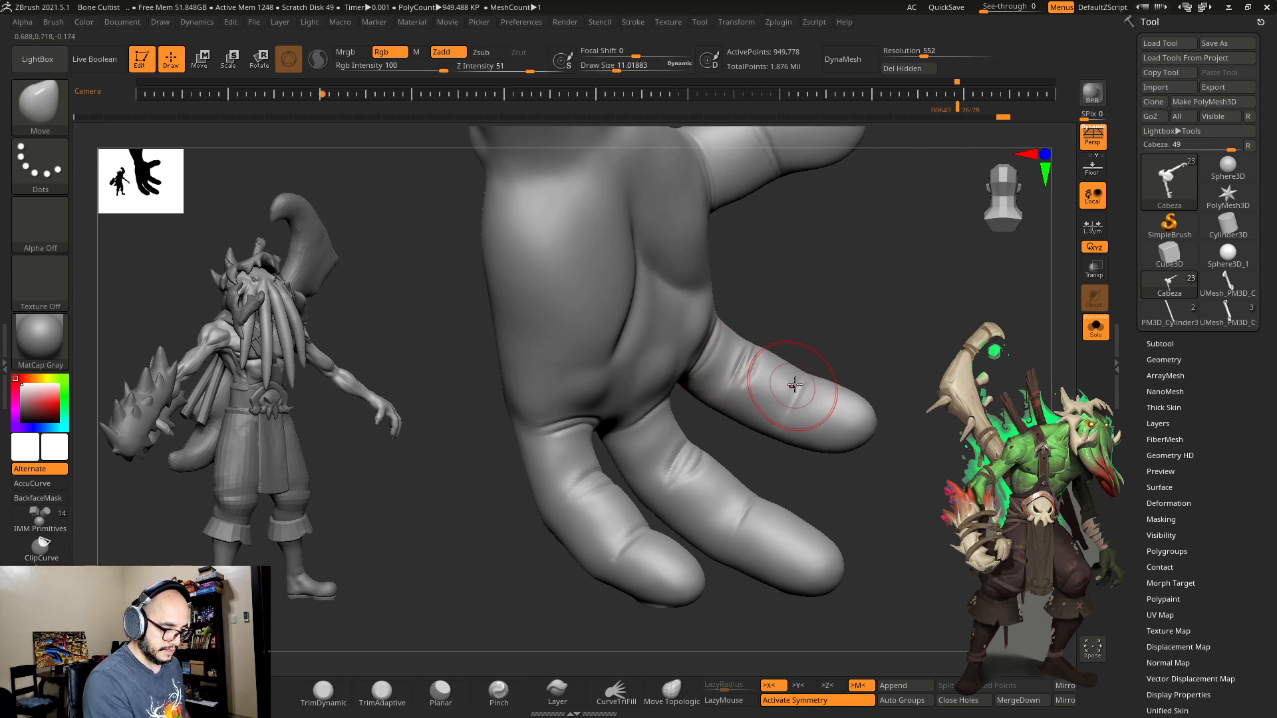
Step: Reshape the forms where the index and middle fingers meet the palm with the Move brush at draw sizes of about 9.5 to 18
{"action": "mouse_move", "coordinate": [795, 384]}
{"action": "right_mouse_down"}
{"action": "mouse_move", "coordinate": [916, 204]}
{"action": "mouse_move", "coordinate": [875, 350]}
{"action": "mouse_move", "coordinate": [824, 367]}
{"action": "mouse_move", "coordinate": [901, 271]}
{"action": "mouse_move", "coordinate": [733, 430]}
{"action": "right_mouse_up"}
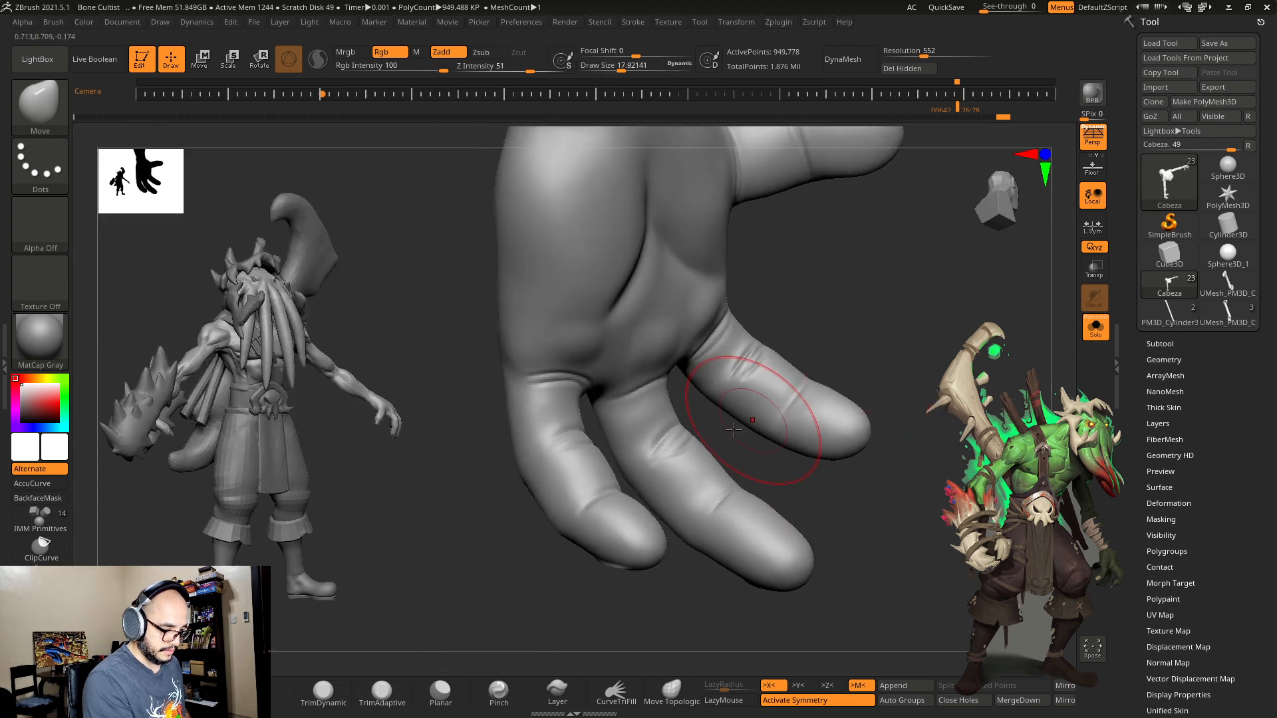
{"action": "key", "text": "s"}
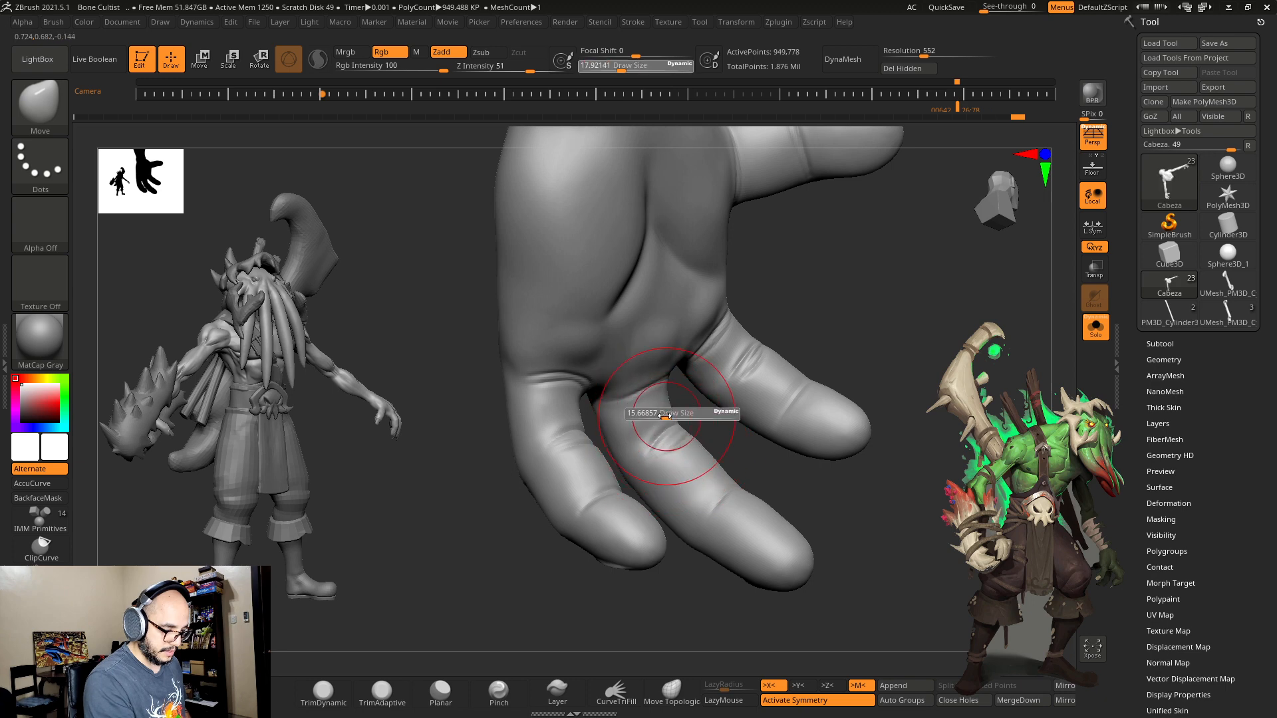
{"action": "left_click_drag", "start_coordinate": [664, 415], "coordinate": [661, 414]}
{"action": "right_click_drag", "start_coordinate": [686, 341], "coordinate": [672, 355]}
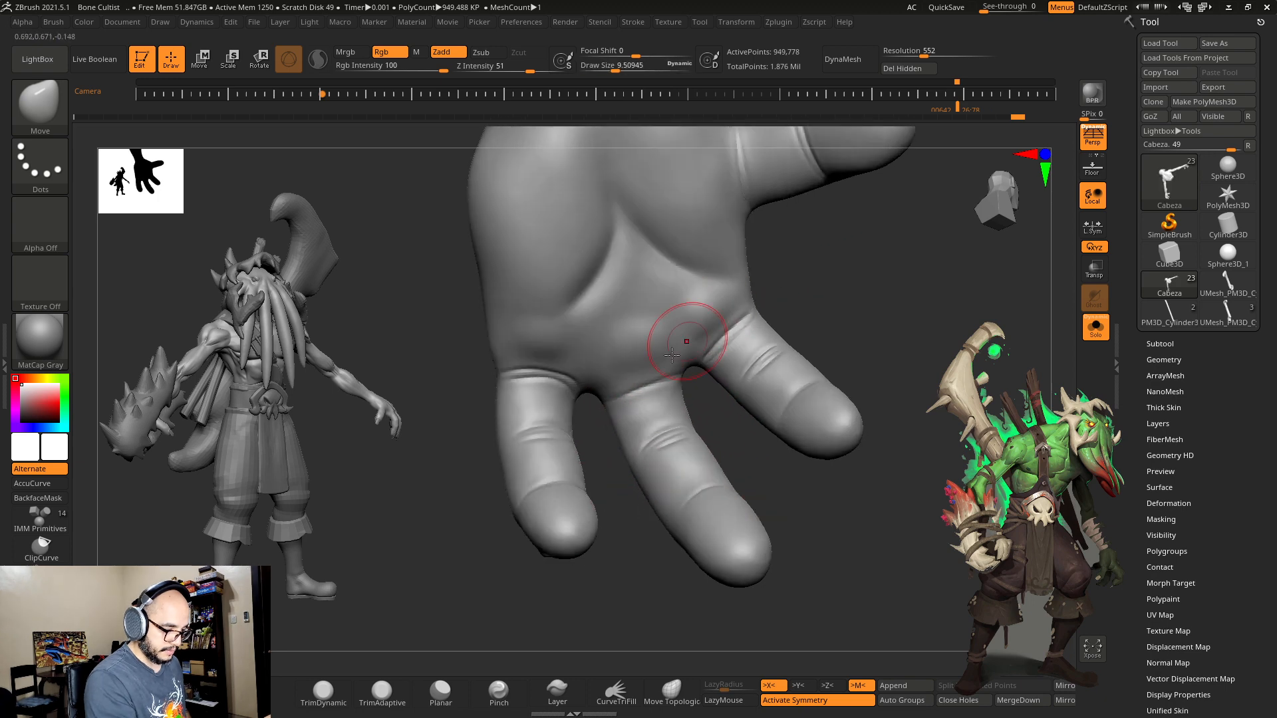
Step: Adjust the palm-side folds at the bases of the fingers with the Move brush at draw sizes of about 13 to 19
{"action": "key", "text": "s"}
{"action": "left_click", "coordinate": [640, 384]}
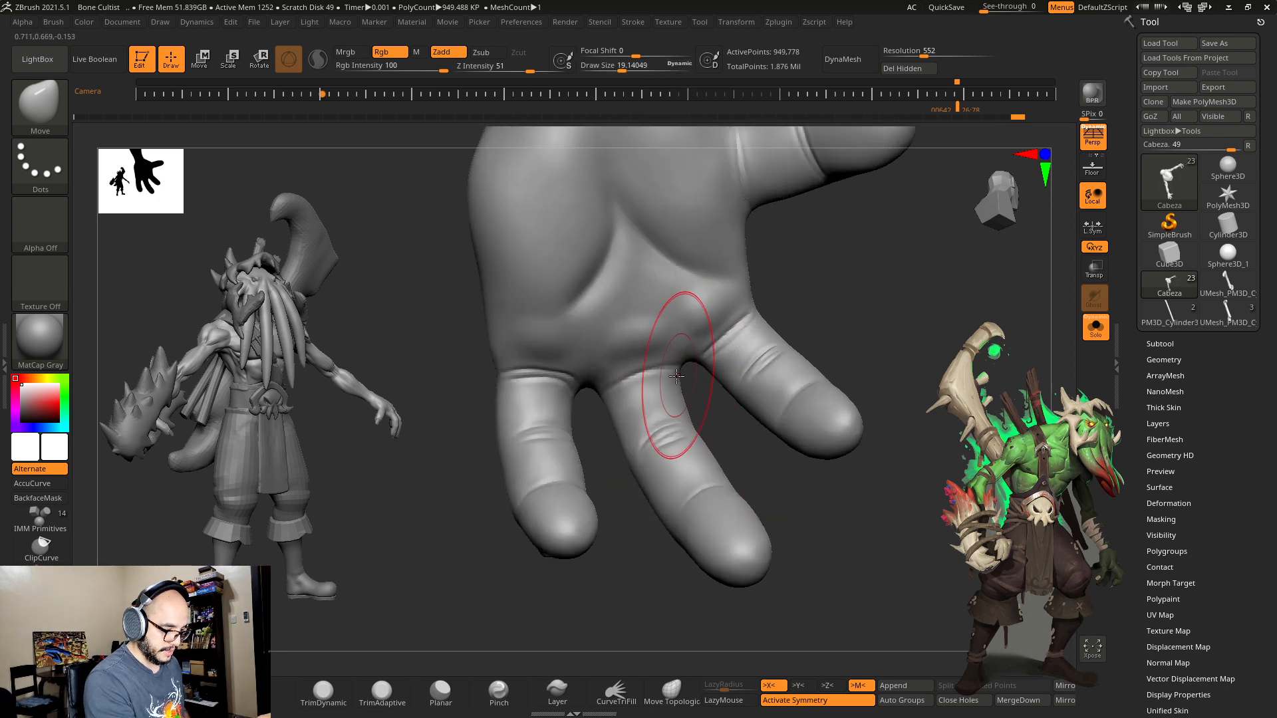
{"action": "key", "text": "s"}
{"action": "left_click", "coordinate": [728, 333]}
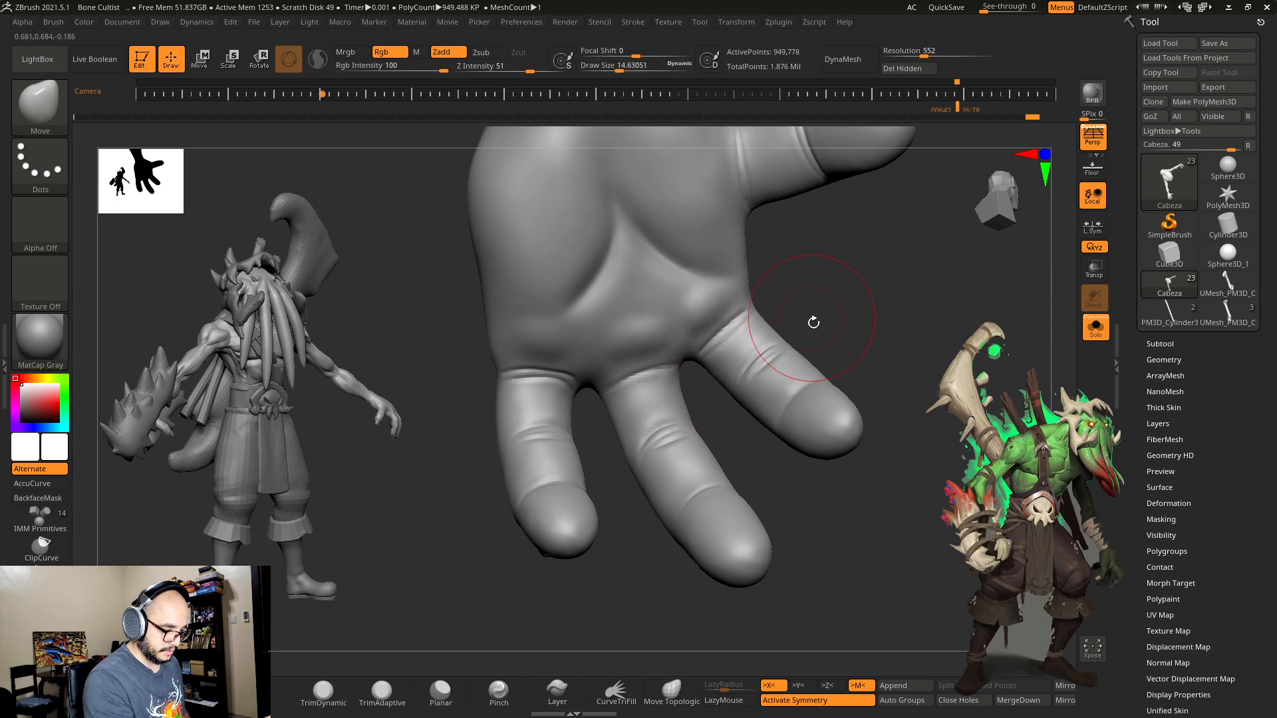
{"action": "right_click_drag", "start_coordinate": [812, 321], "coordinate": [881, 328]}
{"action": "right_click_drag", "start_coordinate": [886, 393], "coordinate": [866, 498]}
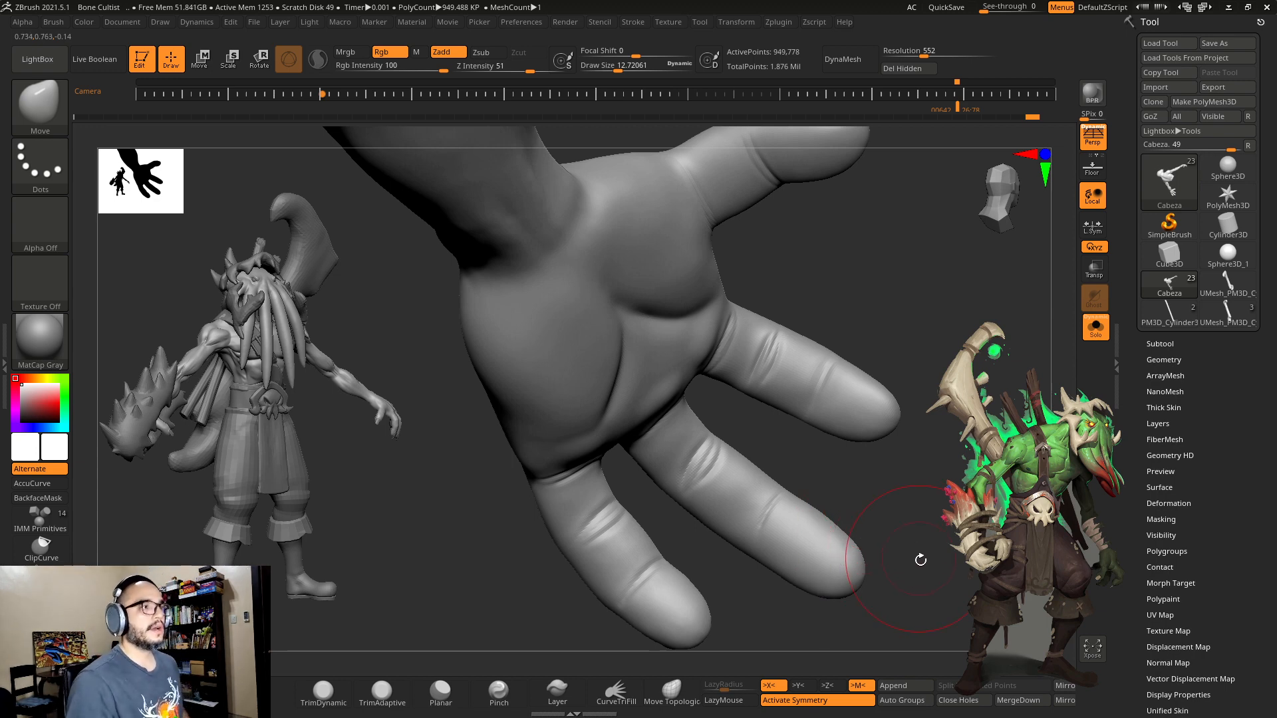
{"action": "mouse_move", "coordinate": [912, 568]}
{"action": "right_mouse_down"}
{"action": "mouse_move", "coordinate": [918, 513]}
{"action": "mouse_move", "coordinate": [899, 465]}
{"action": "mouse_move", "coordinate": [928, 522]}
{"action": "mouse_move", "coordinate": [907, 502]}
{"action": "mouse_move", "coordinate": [968, 512]}
{"action": "mouse_move", "coordinate": [944, 472]}
{"action": "mouse_move", "coordinate": [947, 436]}
{"action": "mouse_move", "coordinate": [893, 579]}
{"action": "mouse_move", "coordinate": [785, 585]}
{"action": "mouse_move", "coordinate": [709, 570]}
{"action": "mouse_move", "coordinate": [713, 587]}
{"action": "right_mouse_up"}
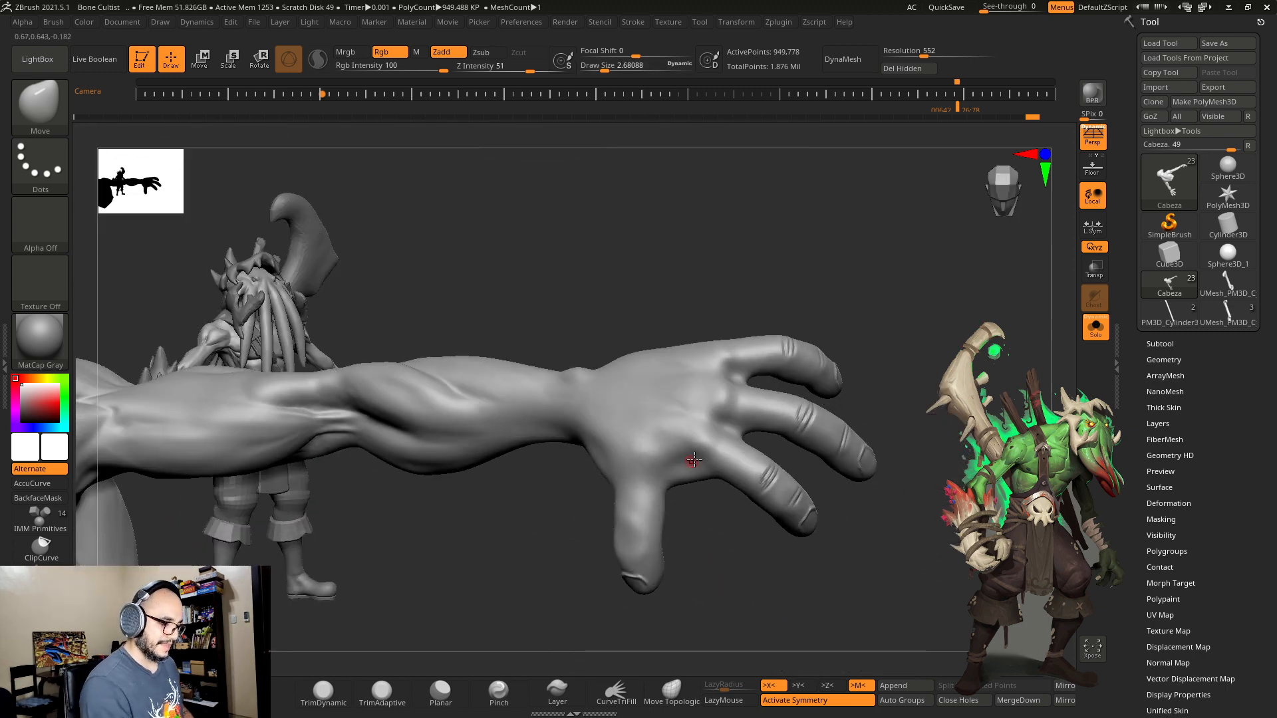
Step: Build up the skin webbing between the outer and middle fingers with the Standard brush at a draw size of about 3.7, smoothing it in
{"action": "key", "text": "b"}
{"action": "key", "text": "s"}
{"action": "key", "text": "t"}
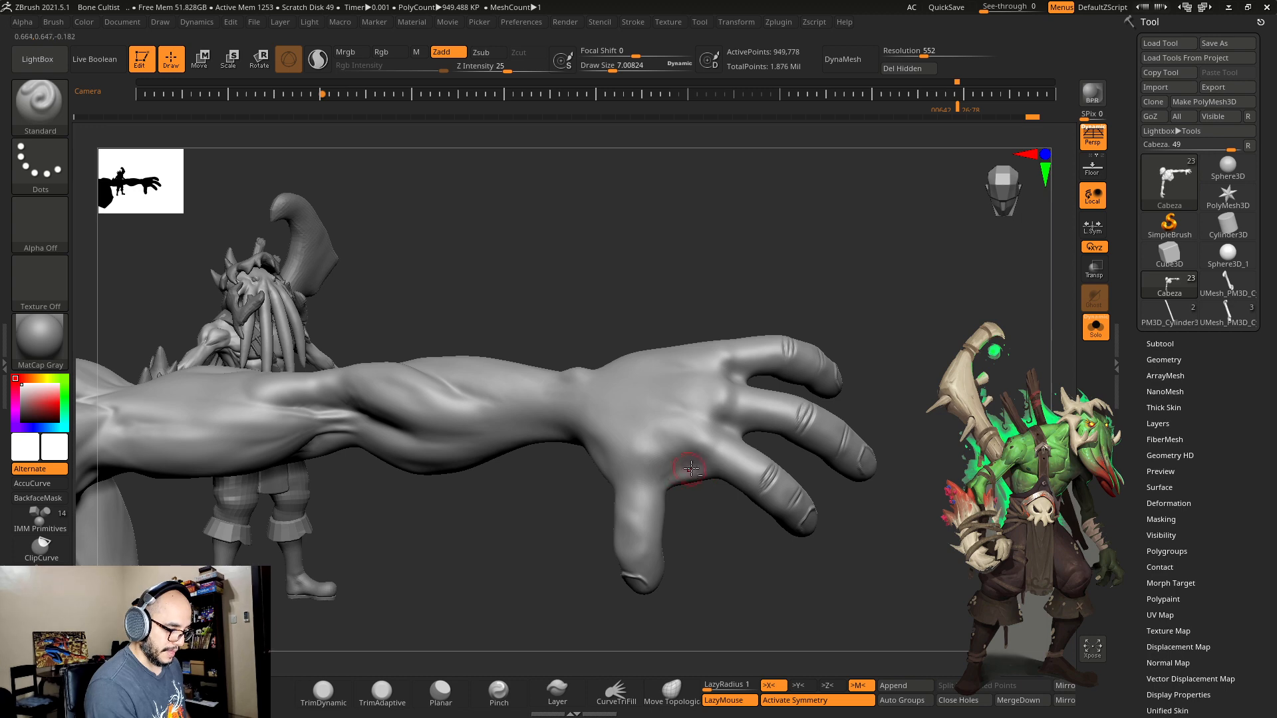
{"action": "key", "text": "shift"}
{"action": "mouse_move", "coordinate": [731, 548]}
{"action": "left_mouse_down"}
{"action": "mouse_move", "coordinate": [869, 524]}
{"action": "mouse_move", "coordinate": [958, 392]}
{"action": "mouse_move", "coordinate": [999, 271]}
{"action": "mouse_move", "coordinate": [907, 362]}
{"action": "left_mouse_up"}
{"action": "key", "text": "s"}
{"action": "left_click_drag", "start_coordinate": [710, 383], "coordinate": [707, 384]}
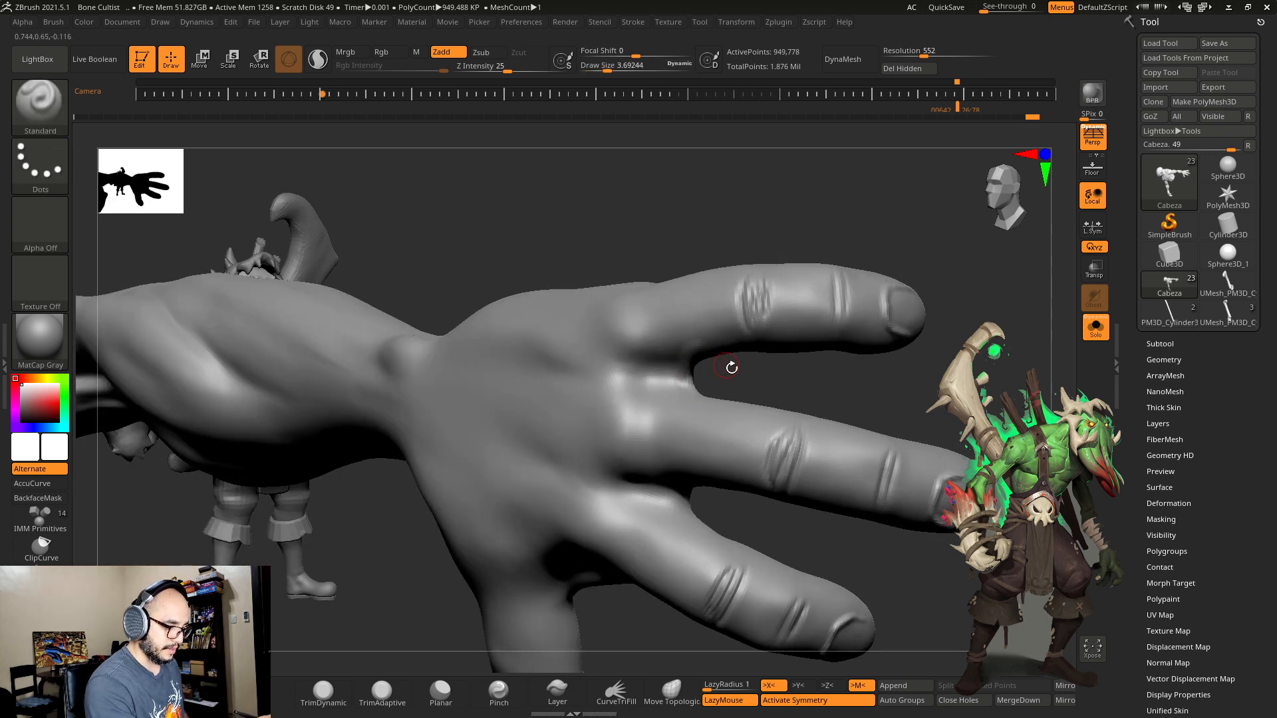
{"action": "mouse_move", "coordinate": [731, 367]}
{"action": "left_mouse_down"}
{"action": "mouse_move", "coordinate": [707, 365]}
{"action": "mouse_move", "coordinate": [766, 381]}
{"action": "left_mouse_up"}
{"action": "left_click_drag", "start_coordinate": [693, 357], "coordinate": [694, 372]}
{"action": "left_click_drag", "start_coordinate": [710, 375], "coordinate": [750, 381]}
{"action": "mouse_move", "coordinate": [689, 379]}
{"action": "left_mouse_down"}
{"action": "mouse_move", "coordinate": [707, 394]}
{"action": "mouse_move", "coordinate": [693, 392]}
{"action": "left_mouse_up"}
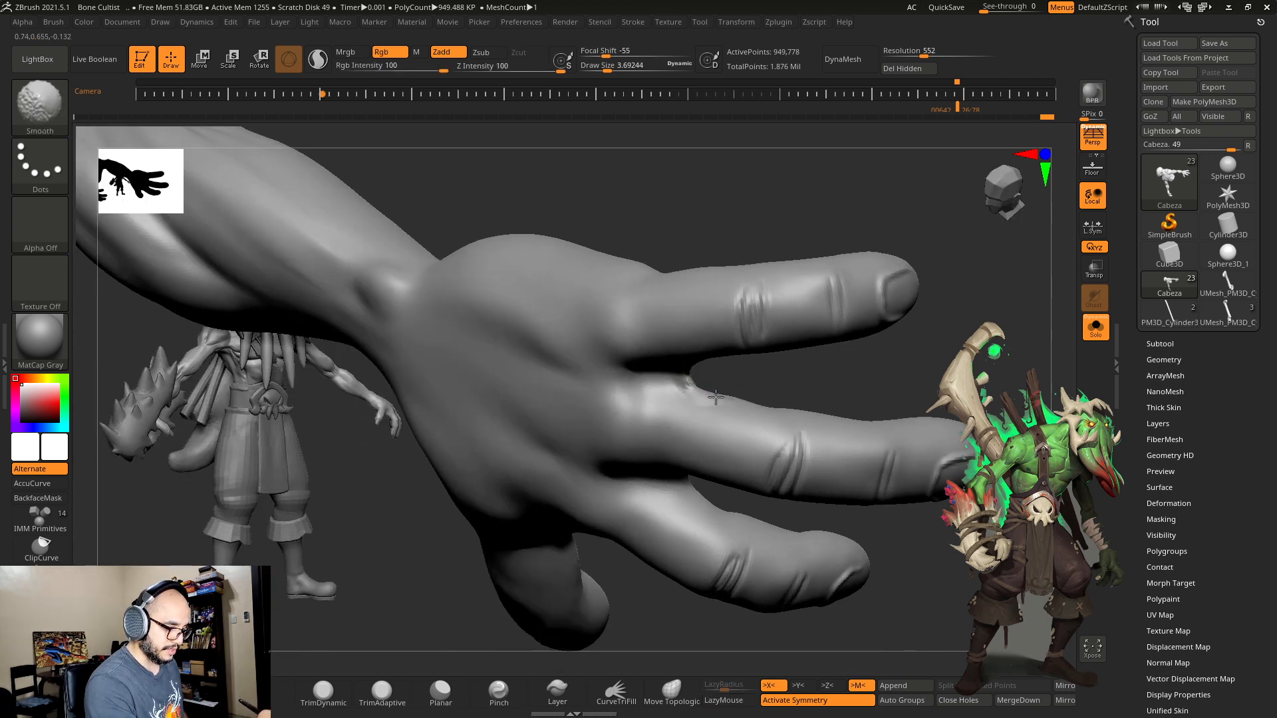
{"action": "left_click_drag", "start_coordinate": [770, 377], "coordinate": [758, 433]}
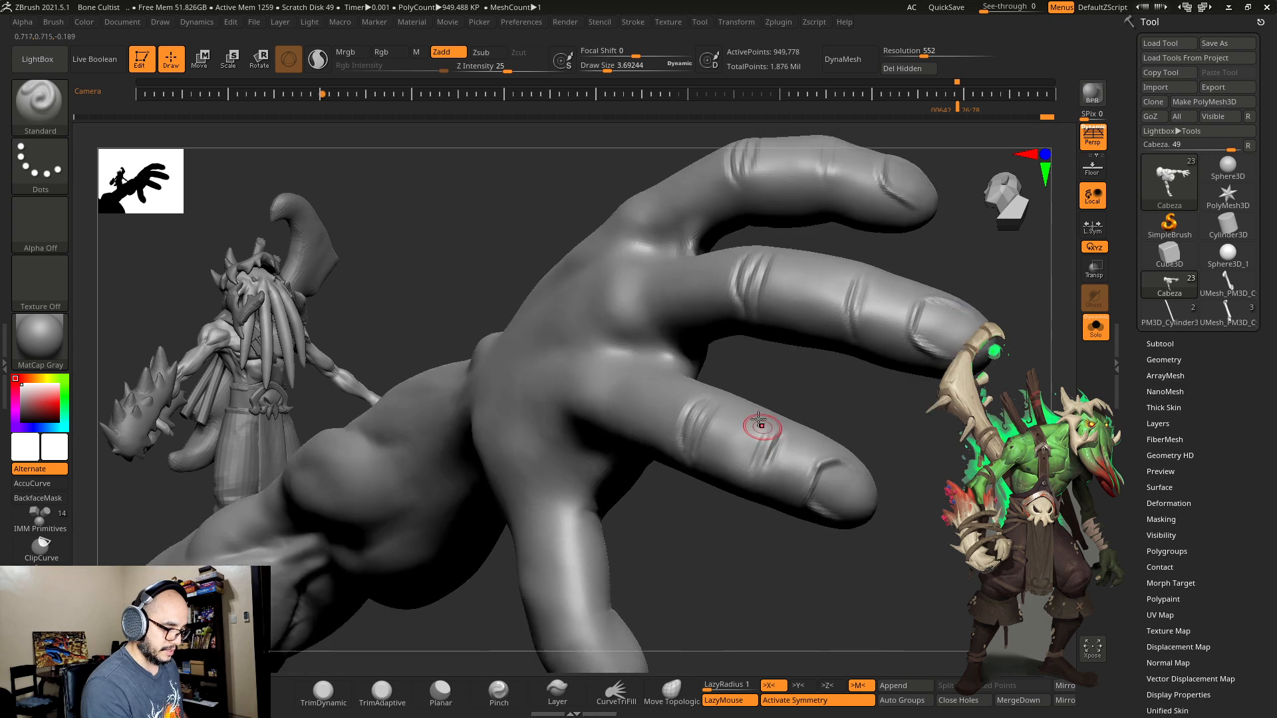
{"action": "mouse_move", "coordinate": [769, 370]}
{"action": "left_mouse_down"}
{"action": "mouse_move", "coordinate": [698, 367]}
{"action": "mouse_move", "coordinate": [722, 327]}
{"action": "mouse_move", "coordinate": [750, 315]}
{"action": "mouse_move", "coordinate": [694, 311]}
{"action": "mouse_move", "coordinate": [683, 325]}
{"action": "mouse_move", "coordinate": [732, 325]}
{"action": "mouse_move", "coordinate": [732, 296]}
{"action": "mouse_move", "coordinate": [720, 340]}
{"action": "mouse_move", "coordinate": [737, 343]}
{"action": "mouse_move", "coordinate": [753, 300]}
{"action": "left_mouse_up"}
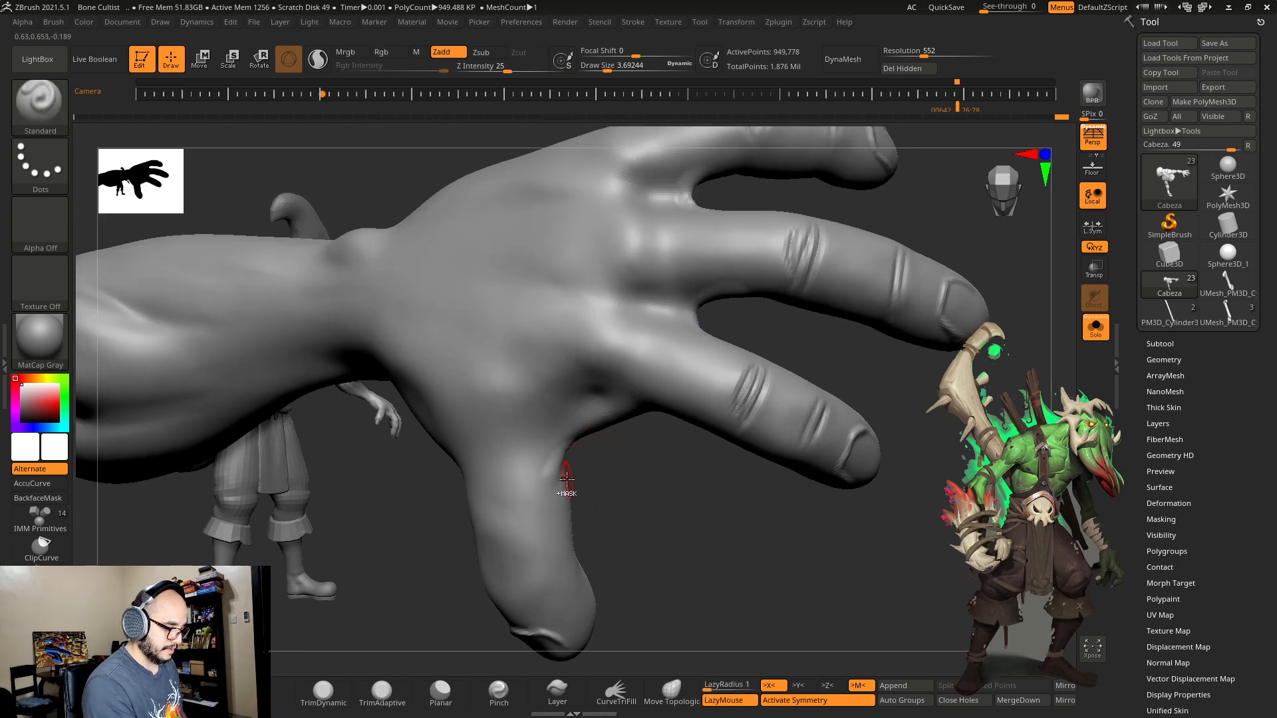
Step: Sculpt and smooth the web of skin between thumb and index finger with the Standard brush at draw sizes of about 3.7 to 6
{"action": "mouse_move", "coordinate": [566, 479]}
{"action": "left_mouse_down"}
{"action": "mouse_move", "coordinate": [740, 427]}
{"action": "mouse_move", "coordinate": [715, 363]}
{"action": "mouse_move", "coordinate": [678, 372]}
{"action": "left_mouse_up"}
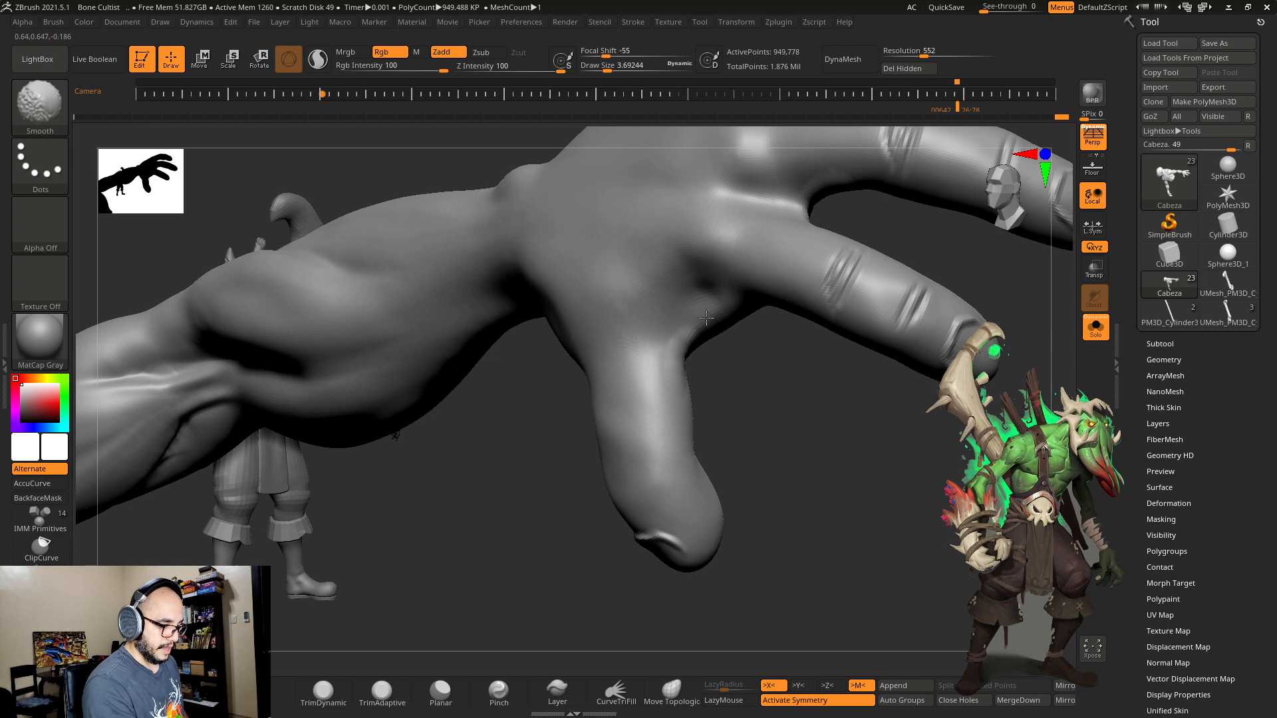
{"action": "right_click_drag", "start_coordinate": [706, 318], "coordinate": [719, 318]}
{"action": "key", "text": "shift"}
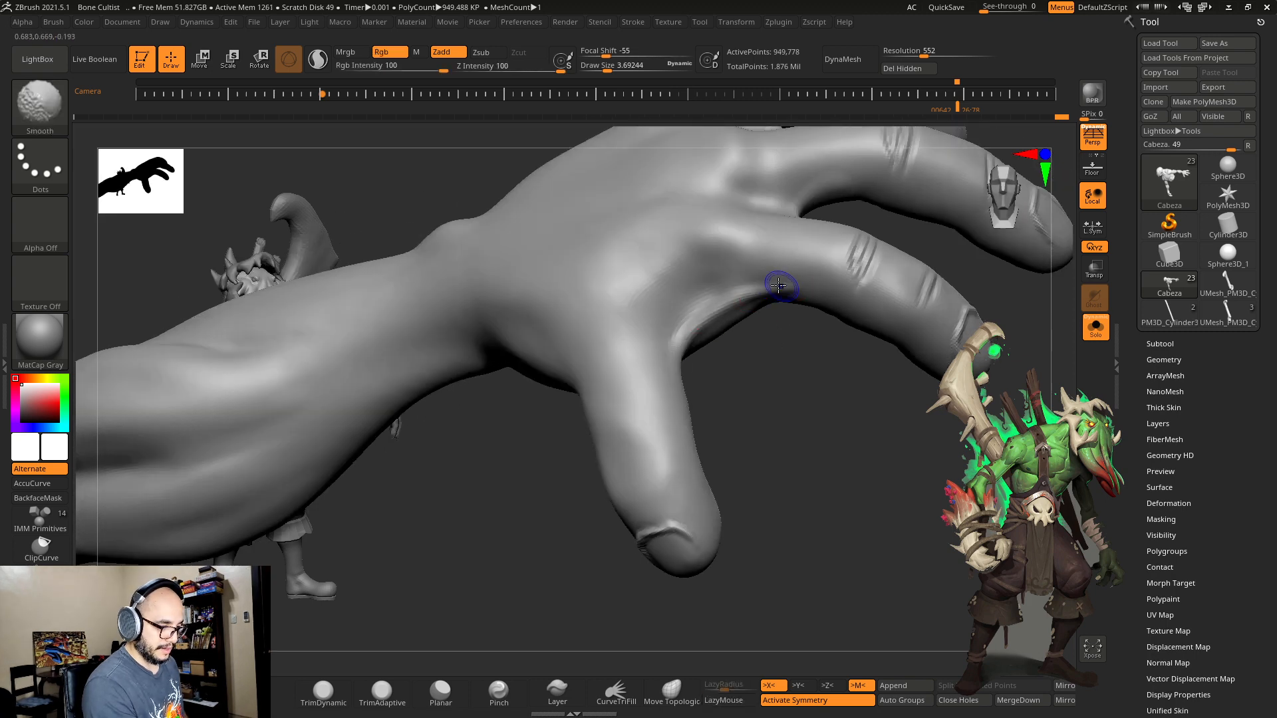
{"action": "right_click_drag", "start_coordinate": [729, 304], "coordinate": [703, 306]}
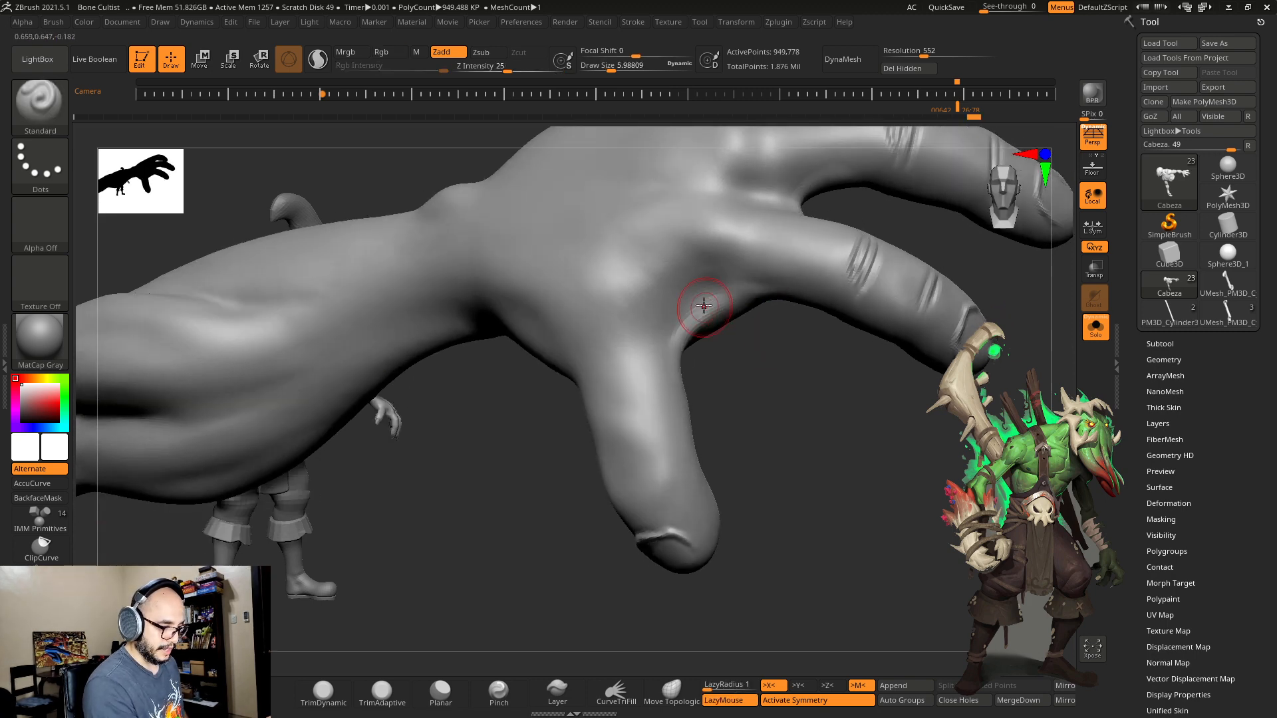
{"action": "key", "text": "shift"}
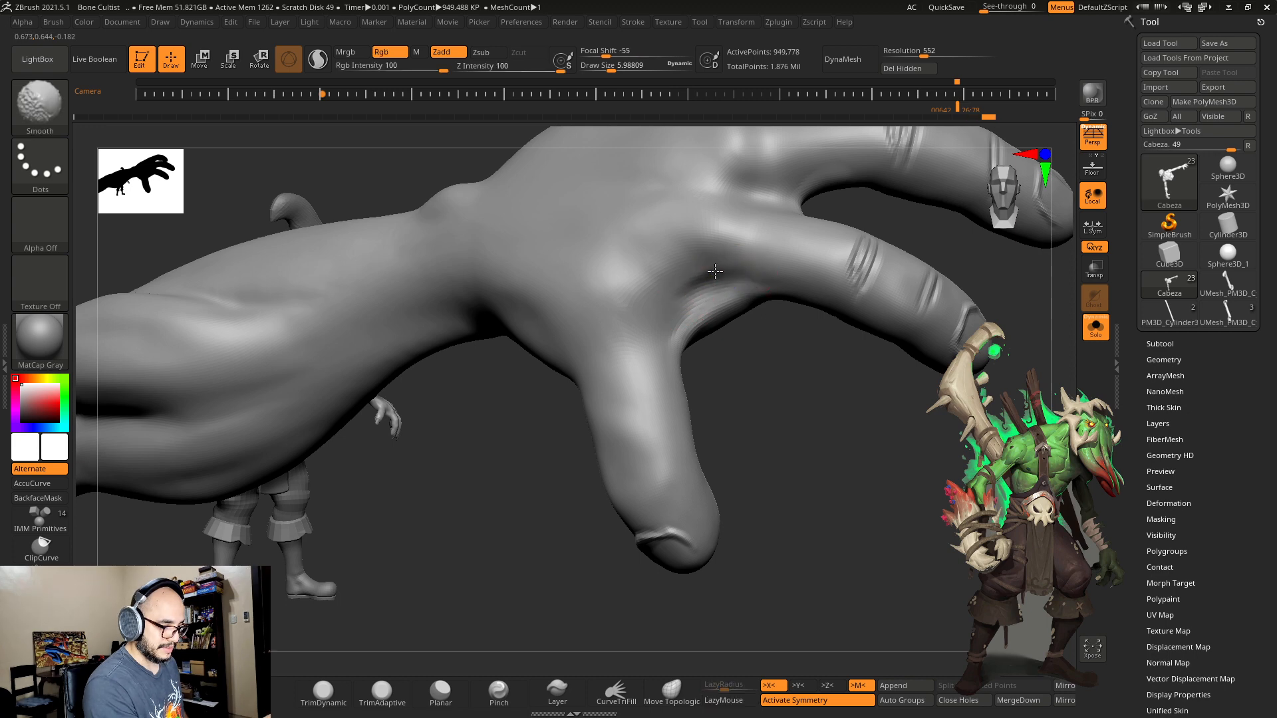
{"action": "right_click_drag", "start_coordinate": [744, 379], "coordinate": [732, 308]}
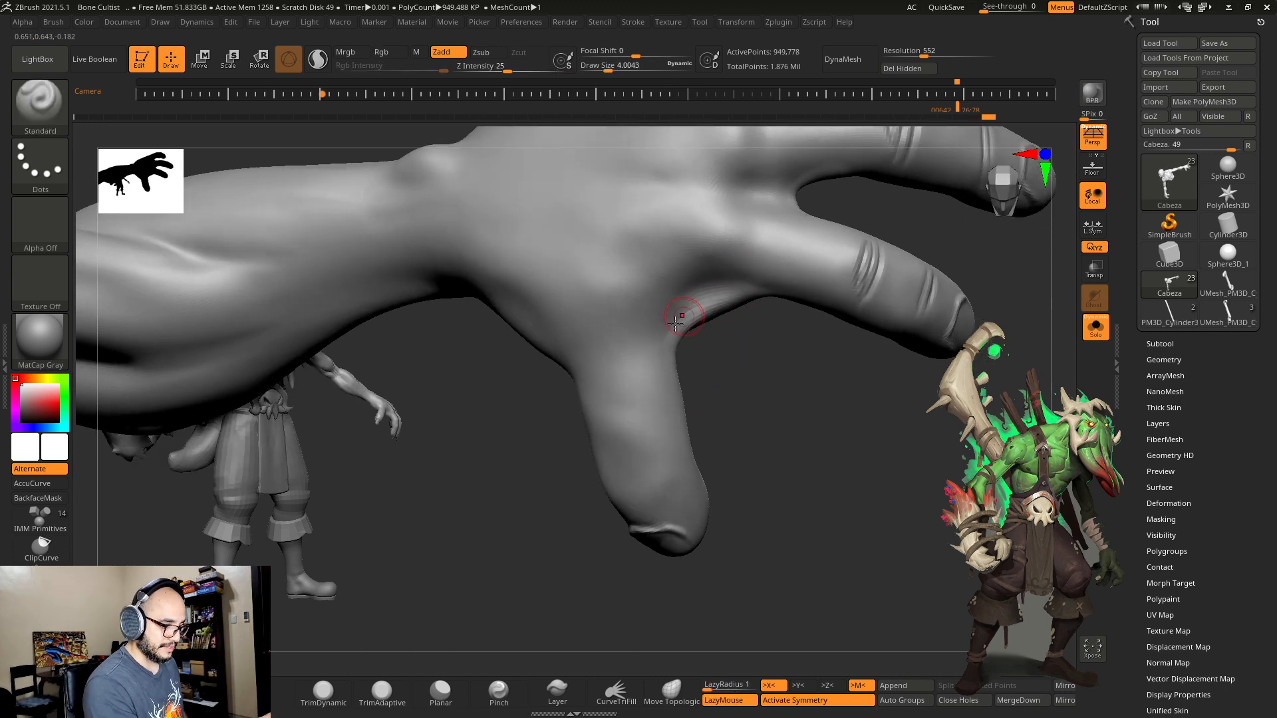
{"action": "right_click_drag", "start_coordinate": [720, 395], "coordinate": [762, 381]}
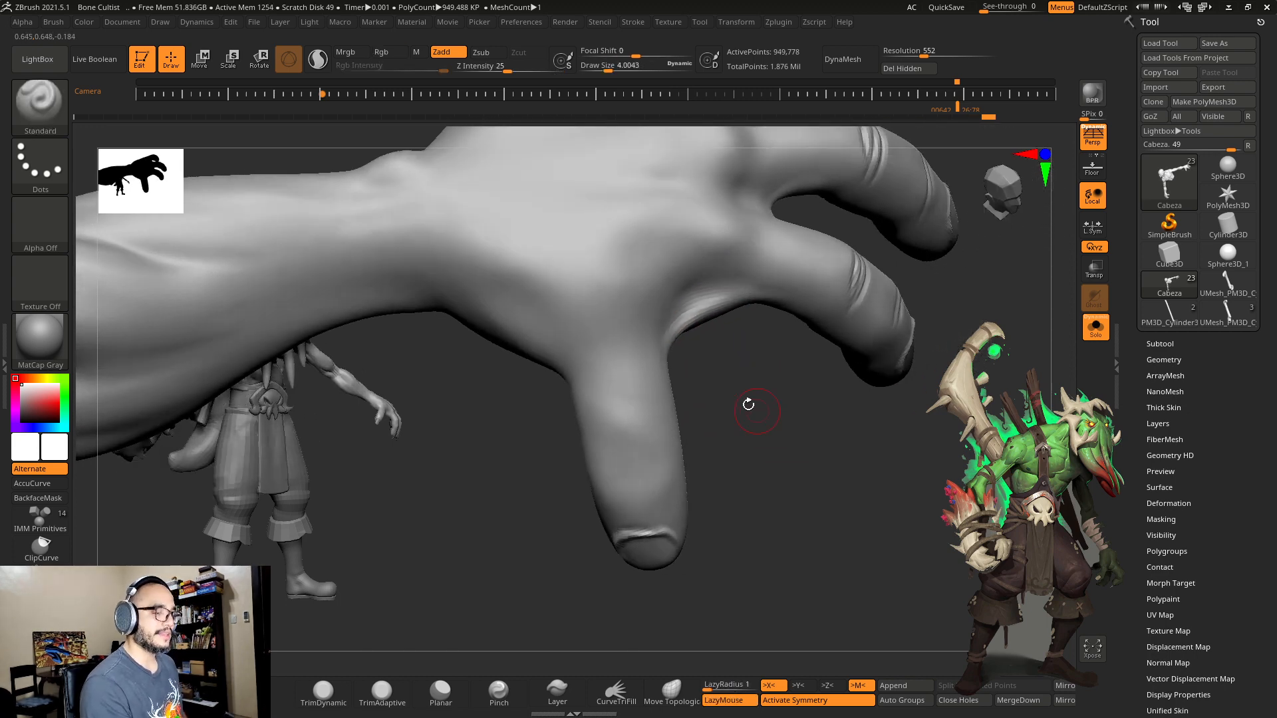
Step: Build up the thumb's base joint on the back of the hand with the Standard brush at a draw size of about 8.2
{"action": "key", "text": "]"}
{"action": "key", "text": "shift"}
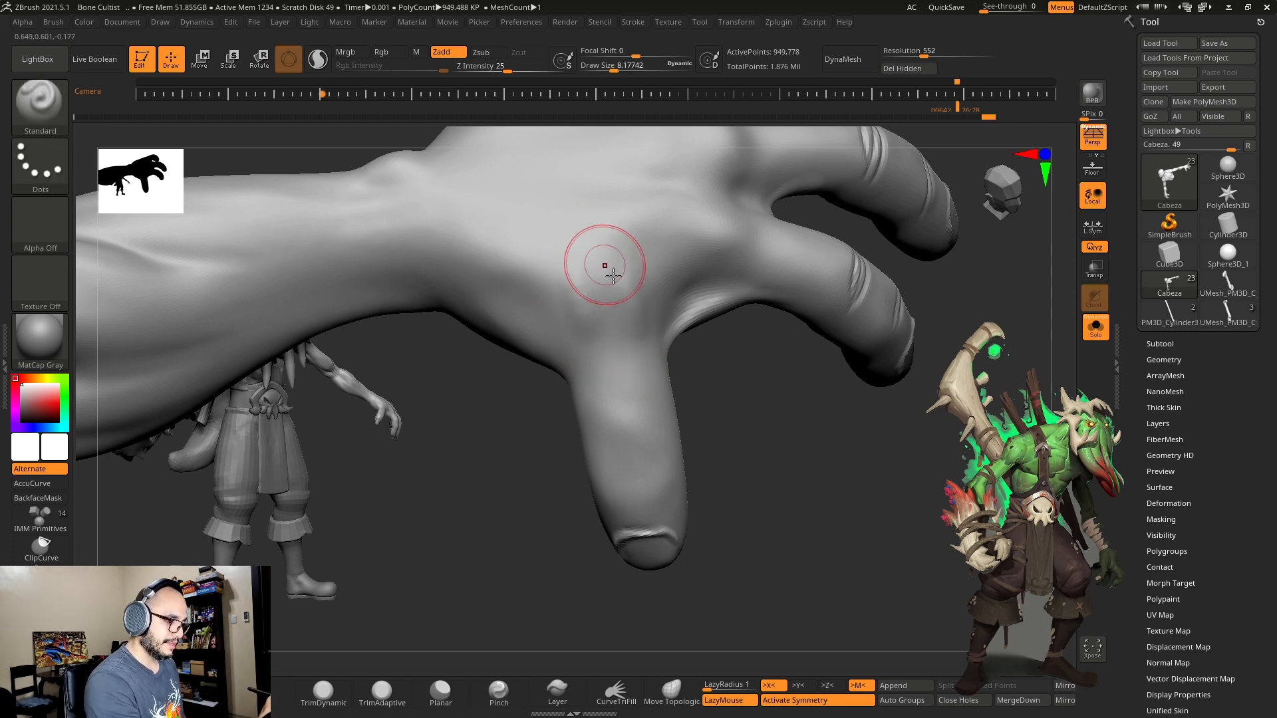
{"action": "right_click_drag", "start_coordinate": [738, 412], "coordinate": [770, 443]}
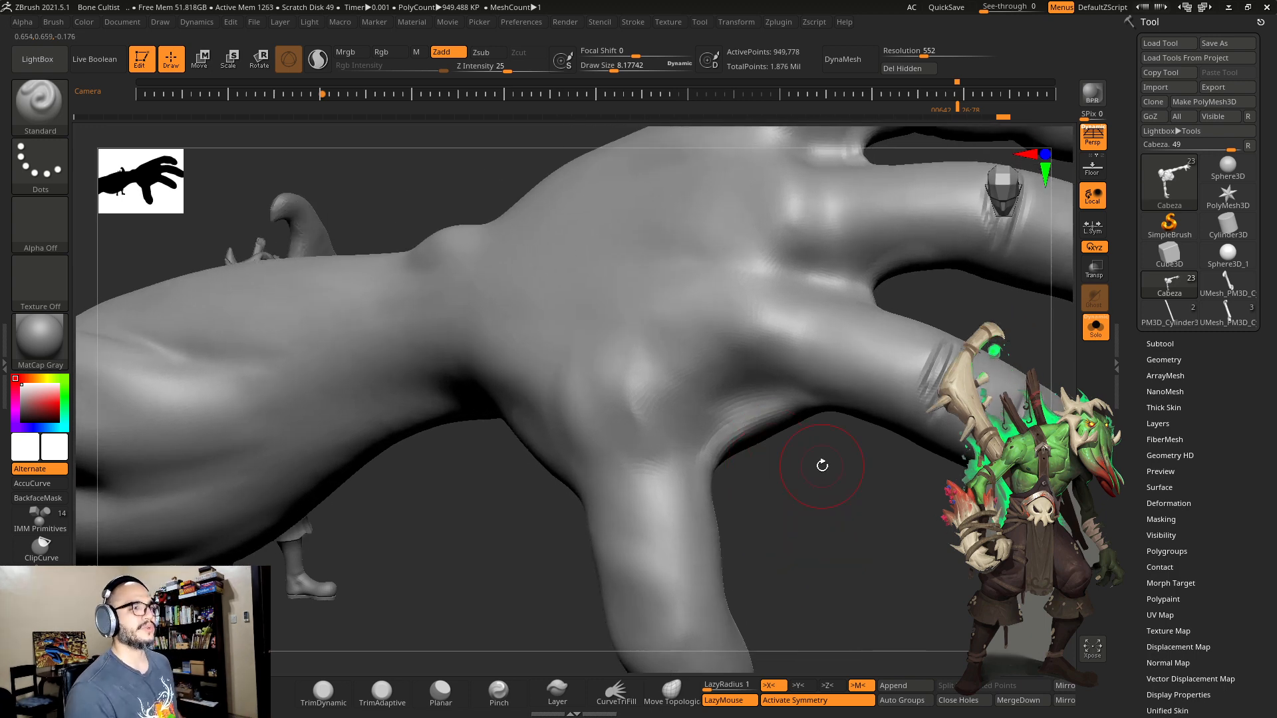
Step: Raise the base knuckles of the index and middle fingers with the Standard brush at draw sizes of about 6.5 to 7.6
{"action": "mouse_move", "coordinate": [841, 442]}
{"action": "right_mouse_down"}
{"action": "mouse_move", "coordinate": [858, 335]}
{"action": "mouse_move", "coordinate": [789, 333]}
{"action": "right_mouse_up"}
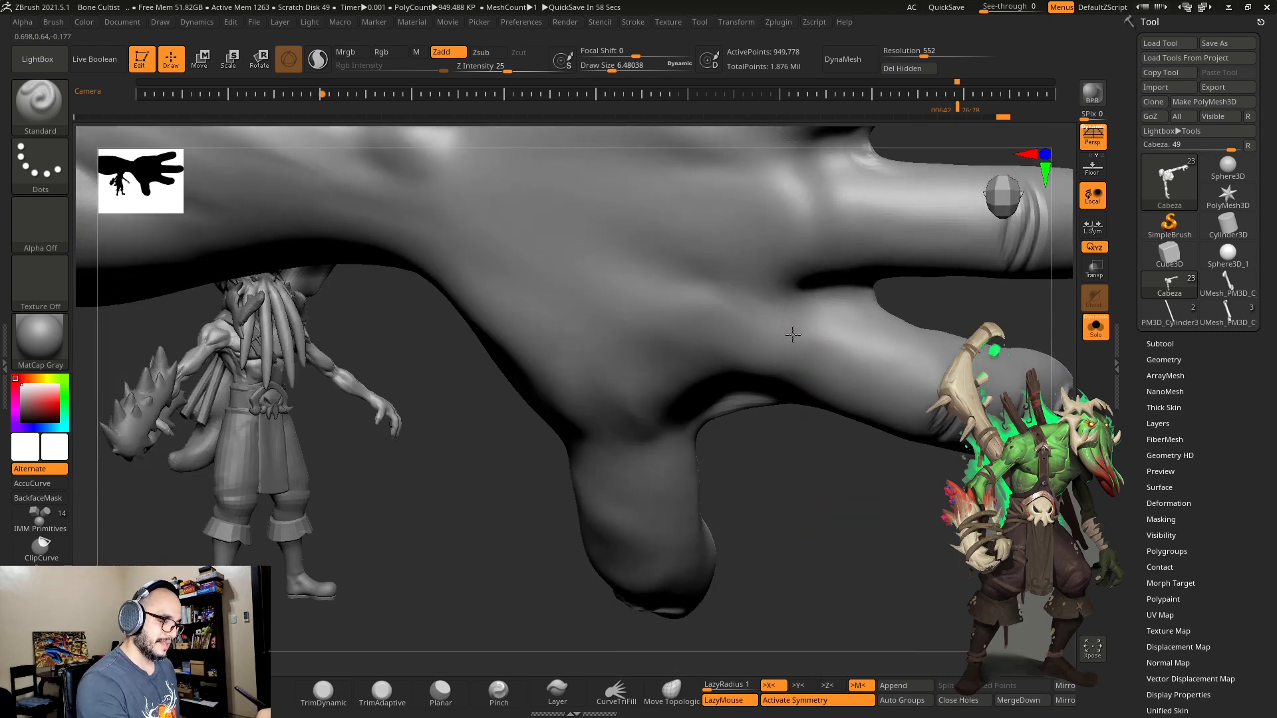
{"action": "mouse_move", "coordinate": [758, 316]}
{"action": "left_mouse_down"}
{"action": "mouse_move", "coordinate": [807, 342]}
{"action": "mouse_move", "coordinate": [773, 359]}
{"action": "left_mouse_up"}
{"action": "left_click_drag", "start_coordinate": [812, 425], "coordinate": [784, 553], "text": "alt"}
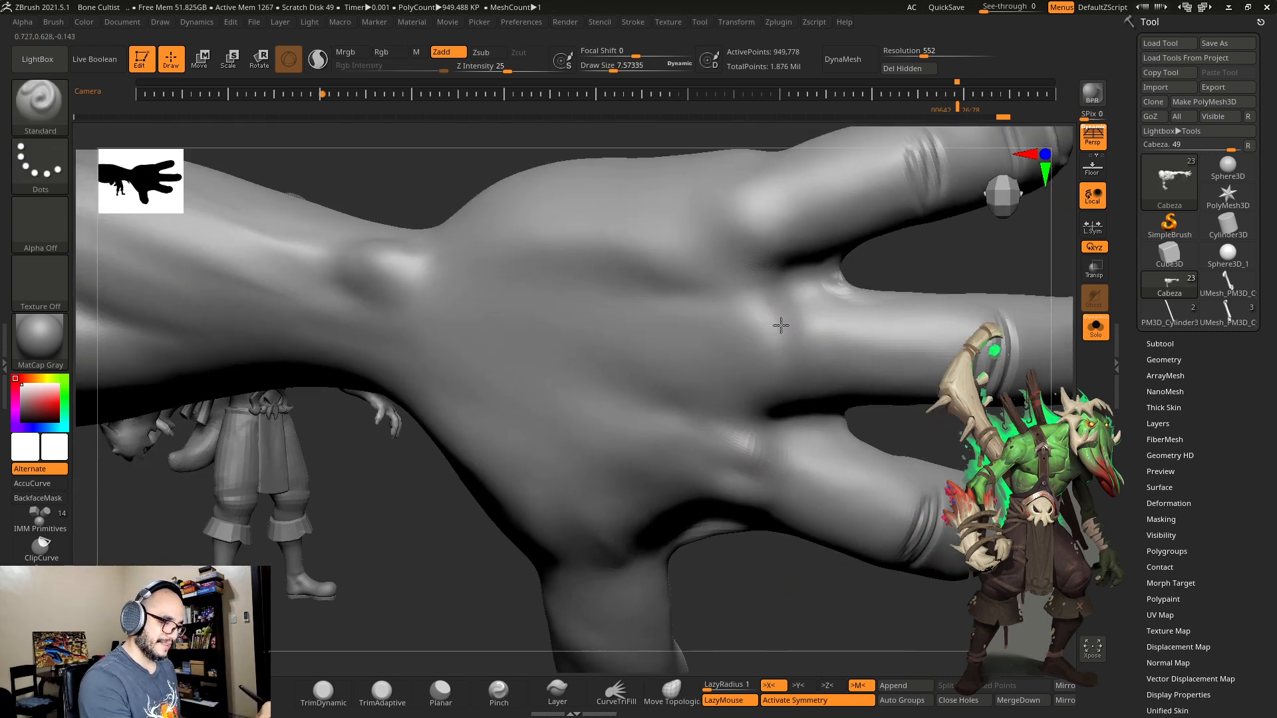
{"action": "mouse_move", "coordinate": [780, 325]}
{"action": "left_mouse_down"}
{"action": "mouse_move", "coordinate": [742, 332]}
{"action": "mouse_move", "coordinate": [775, 377]}
{"action": "mouse_move", "coordinate": [821, 360]}
{"action": "mouse_move", "coordinate": [759, 379]}
{"action": "left_mouse_up"}
{"action": "left_click_drag", "start_coordinate": [921, 253], "coordinate": [888, 318], "text": "alt"}
Step: Define the outer finger's base knuckle with the Standard brush at draw sizes of about 5.1 to 7.6, and smooth the middle knuckle
{"action": "key", "text": "s"}
{"action": "left_click_drag", "start_coordinate": [719, 279], "coordinate": [715, 279]}
{"action": "left_click_drag", "start_coordinate": [698, 270], "coordinate": [736, 252]}
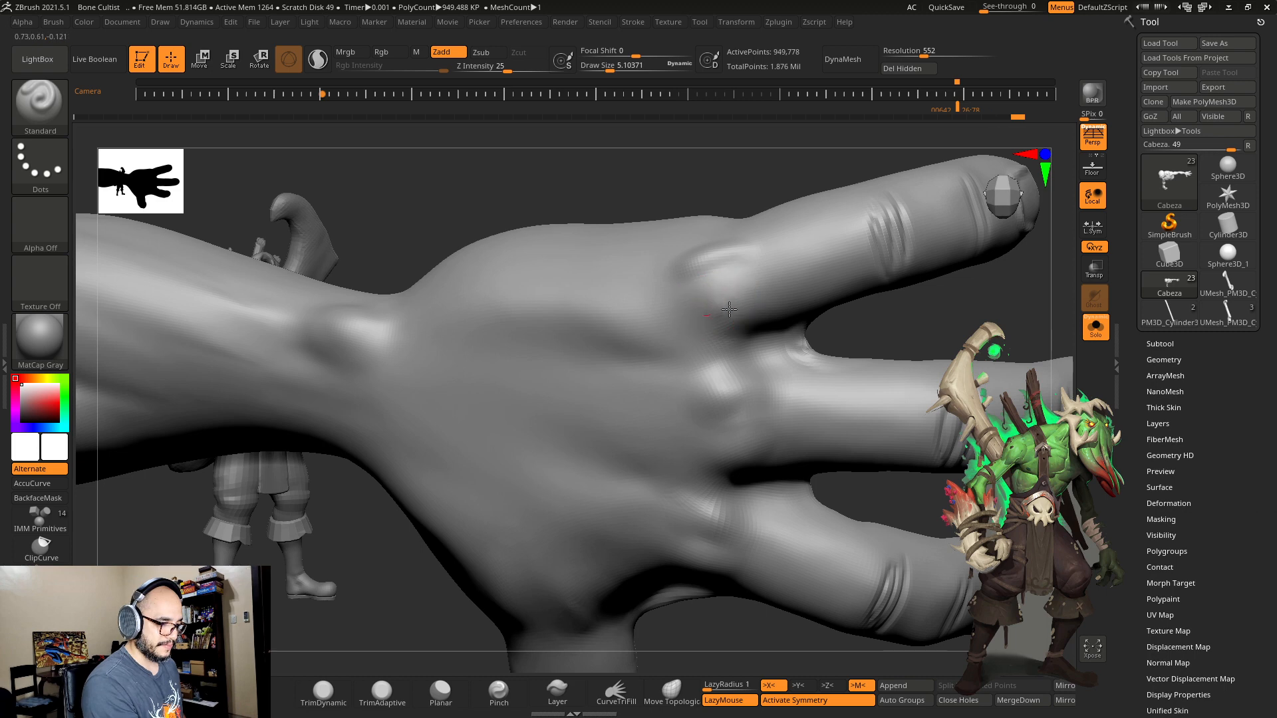
{"action": "left_click_drag", "start_coordinate": [729, 310], "coordinate": [766, 280]}
{"action": "key", "text": "s"}
{"action": "mouse_move", "coordinate": [737, 276]}
{"action": "left_mouse_down"}
{"action": "mouse_move", "coordinate": [727, 285]}
{"action": "mouse_move", "coordinate": [738, 299]}
{"action": "left_mouse_up"}
{"action": "left_click_drag", "start_coordinate": [726, 380], "coordinate": [735, 394], "text": "shift"}
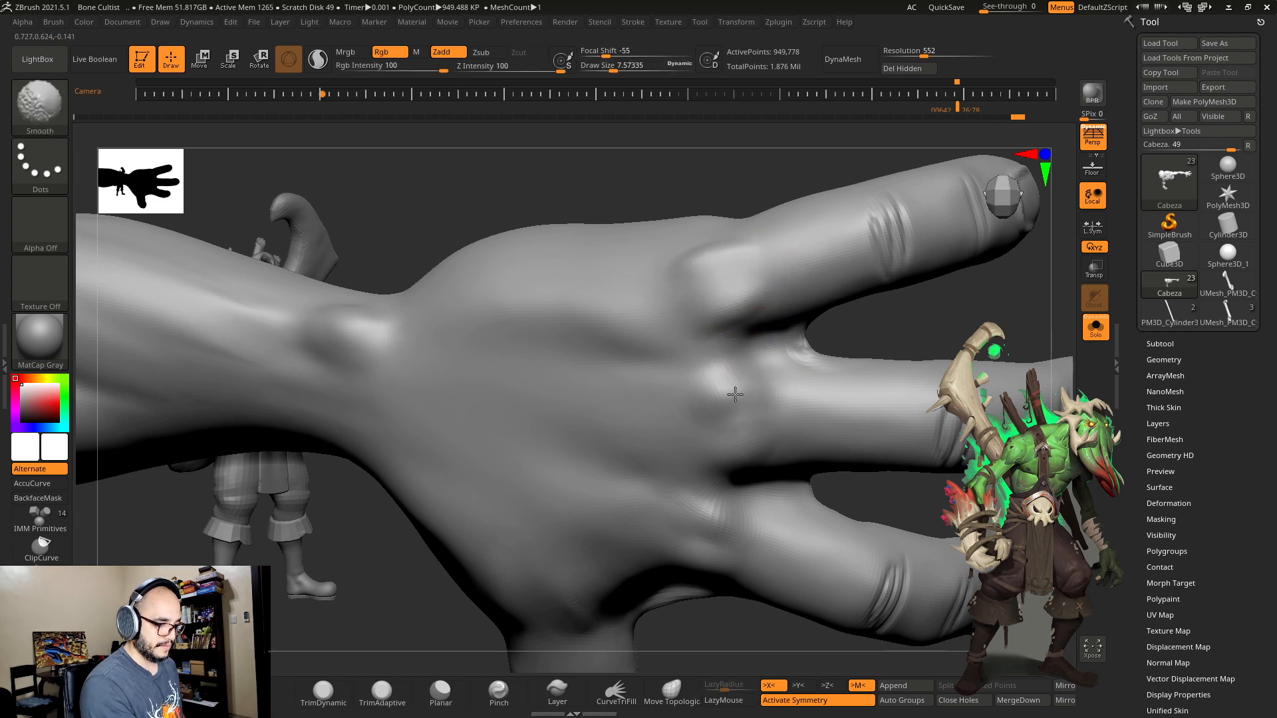
{"action": "mouse_move", "coordinate": [918, 336]}
{"action": "left_mouse_down"}
{"action": "mouse_move", "coordinate": [991, 271]}
{"action": "mouse_move", "coordinate": [940, 250]}
{"action": "mouse_move", "coordinate": [957, 280]}
{"action": "mouse_move", "coordinate": [948, 303]}
{"action": "mouse_move", "coordinate": [867, 344]}
{"action": "left_mouse_up"}
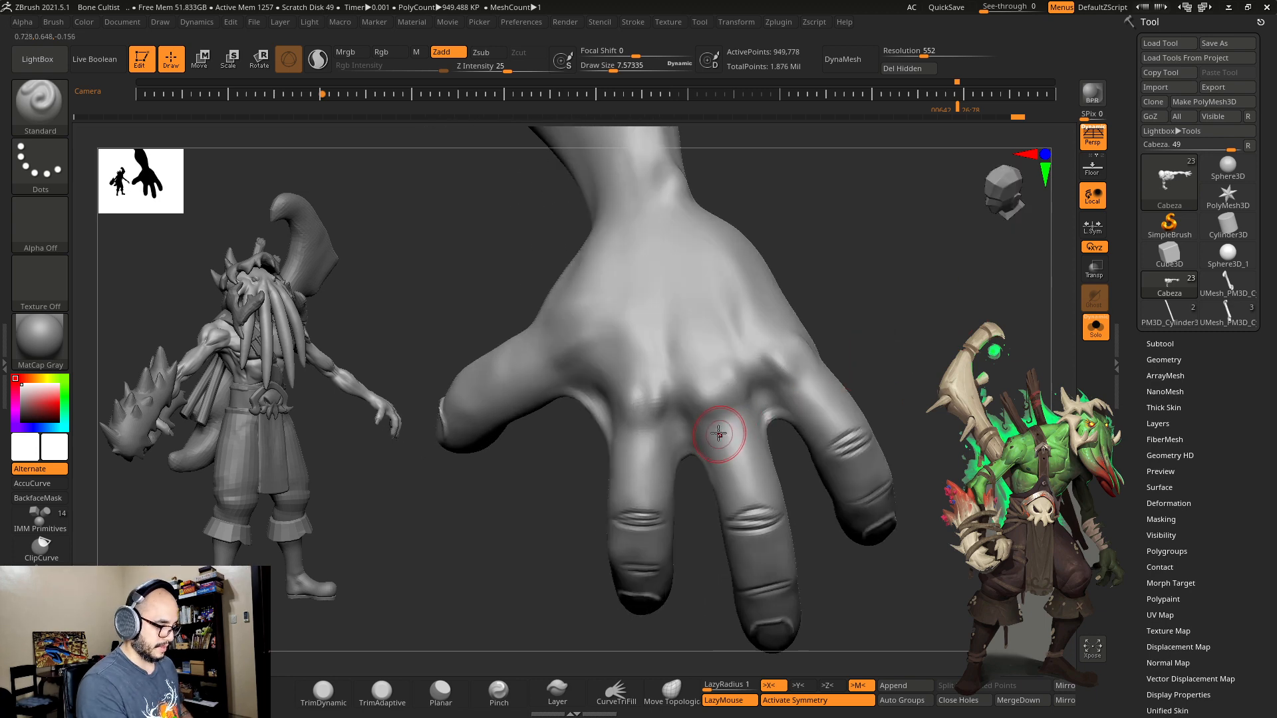
Step: Carve around the middle finger's base knuckle with DamStandard at draw sizes of about 4.7 to 5.1, softening the cuts
{"action": "key", "text": "b"}
{"action": "key", "text": "d"}
{"action": "key", "text": "s"}
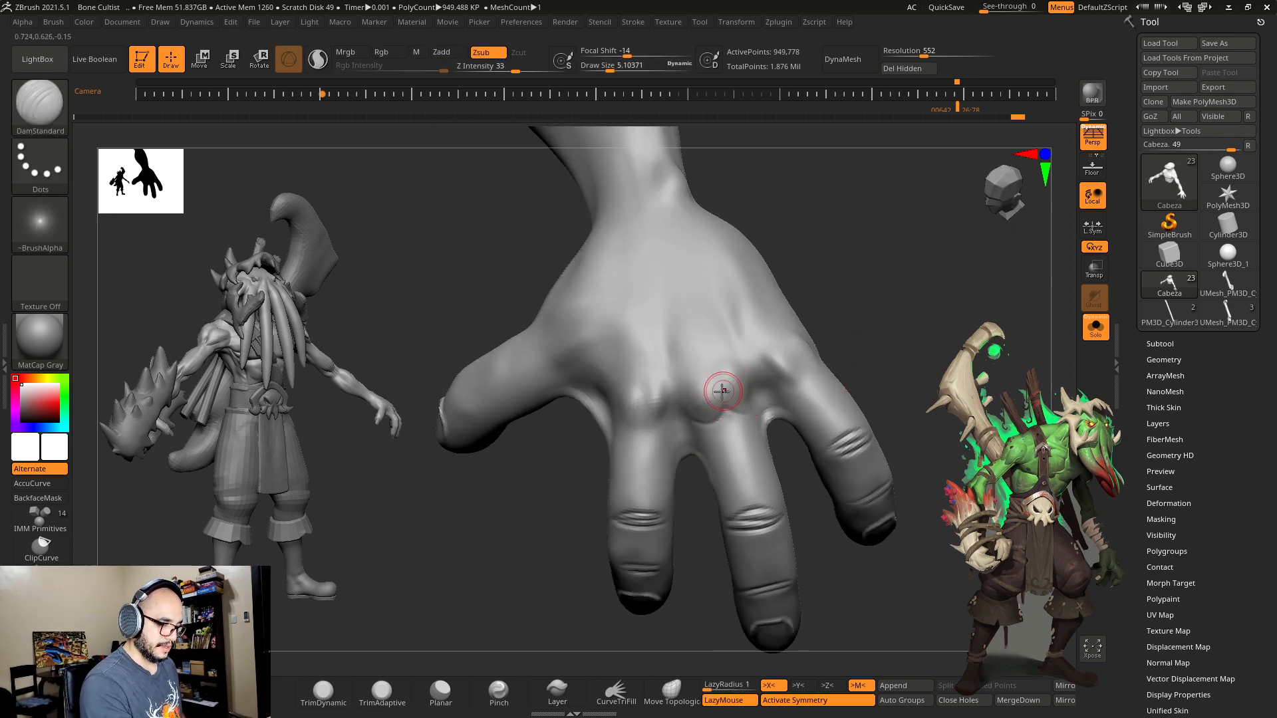
{"action": "key", "text": "shift"}
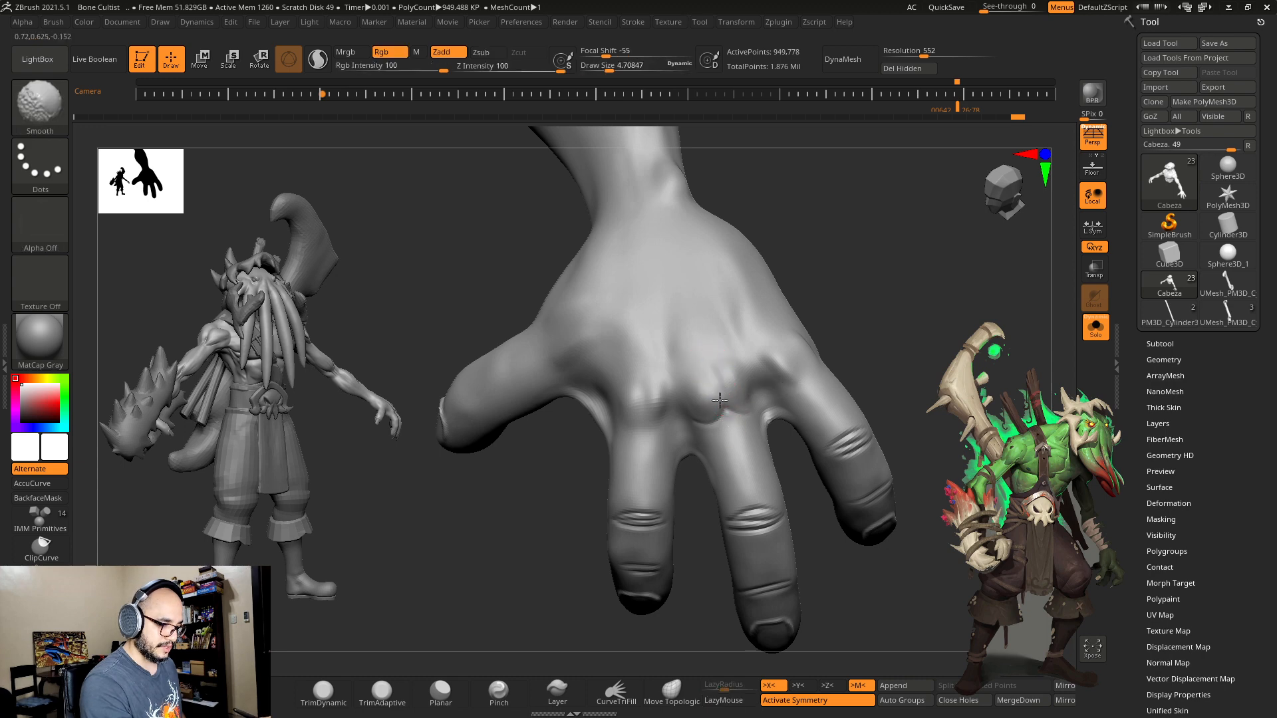
{"action": "right_click_drag", "start_coordinate": [749, 384], "coordinate": [822, 323]}
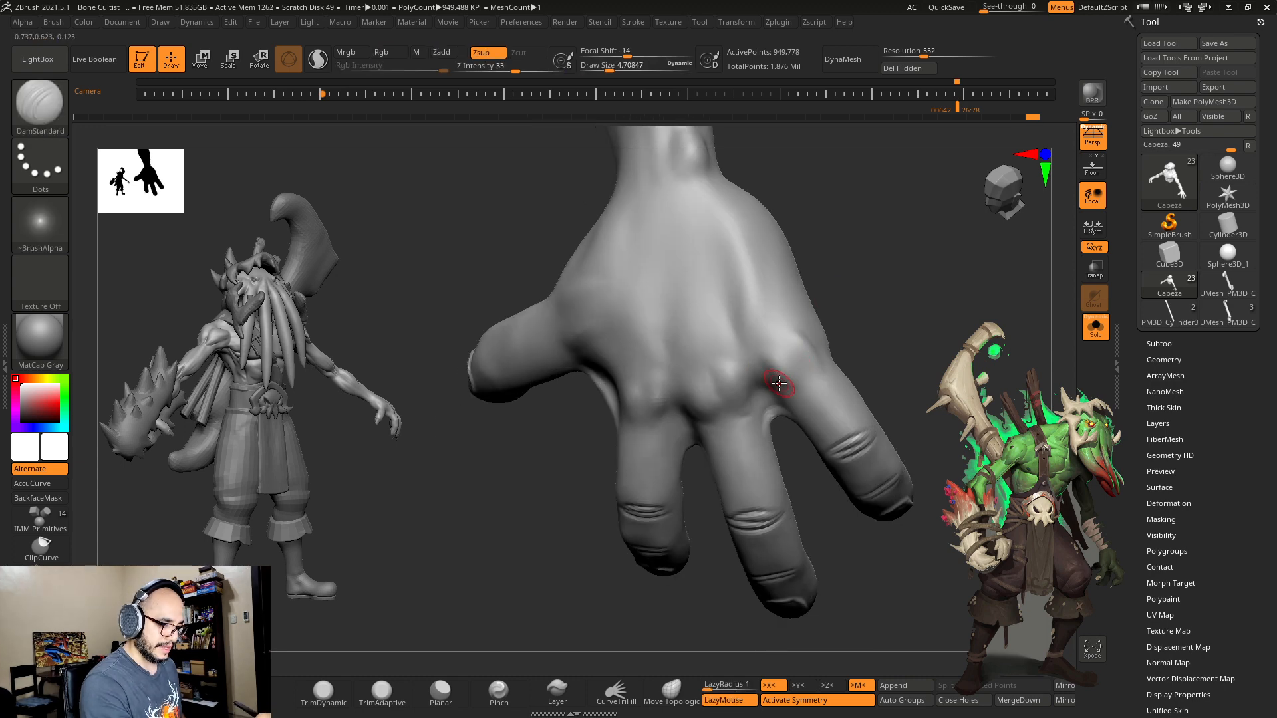
Step: Carve creases around the outer finger's base knuckle with DamStandard at a draw size of about 4.7 and soften them
{"action": "key", "text": "shift"}
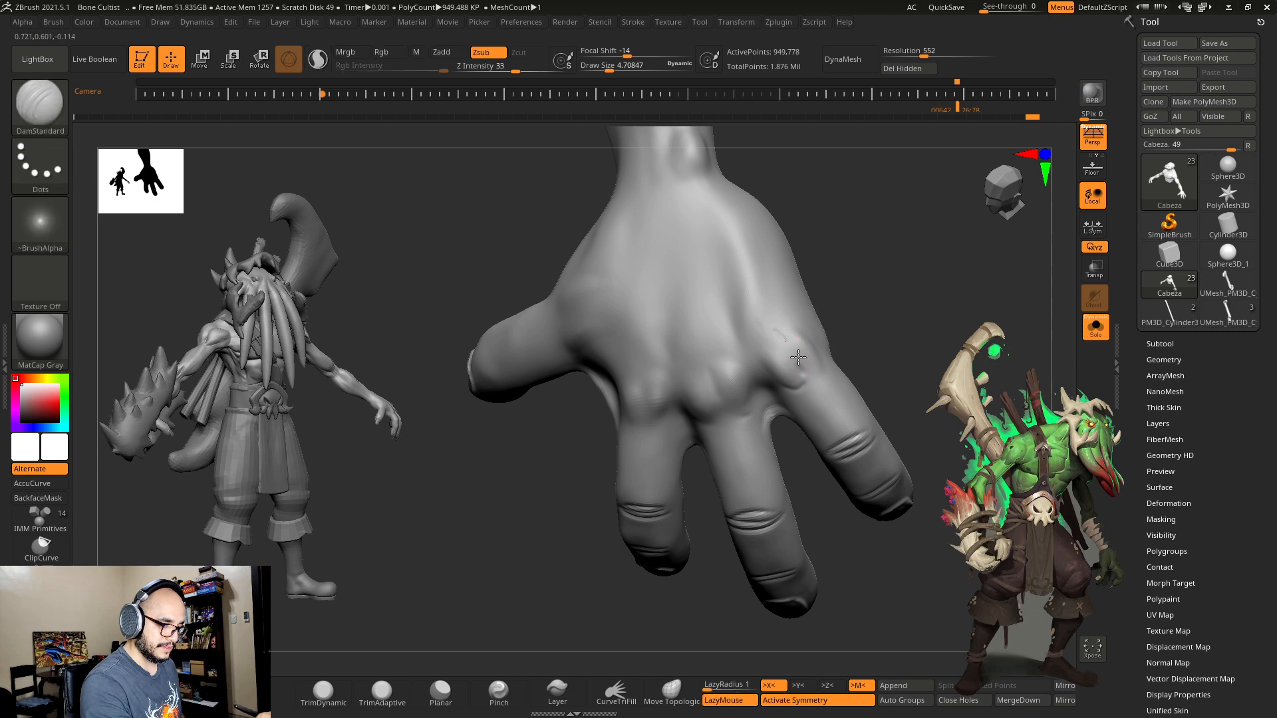
{"action": "right_click_drag", "start_coordinate": [802, 364], "coordinate": [832, 370]}
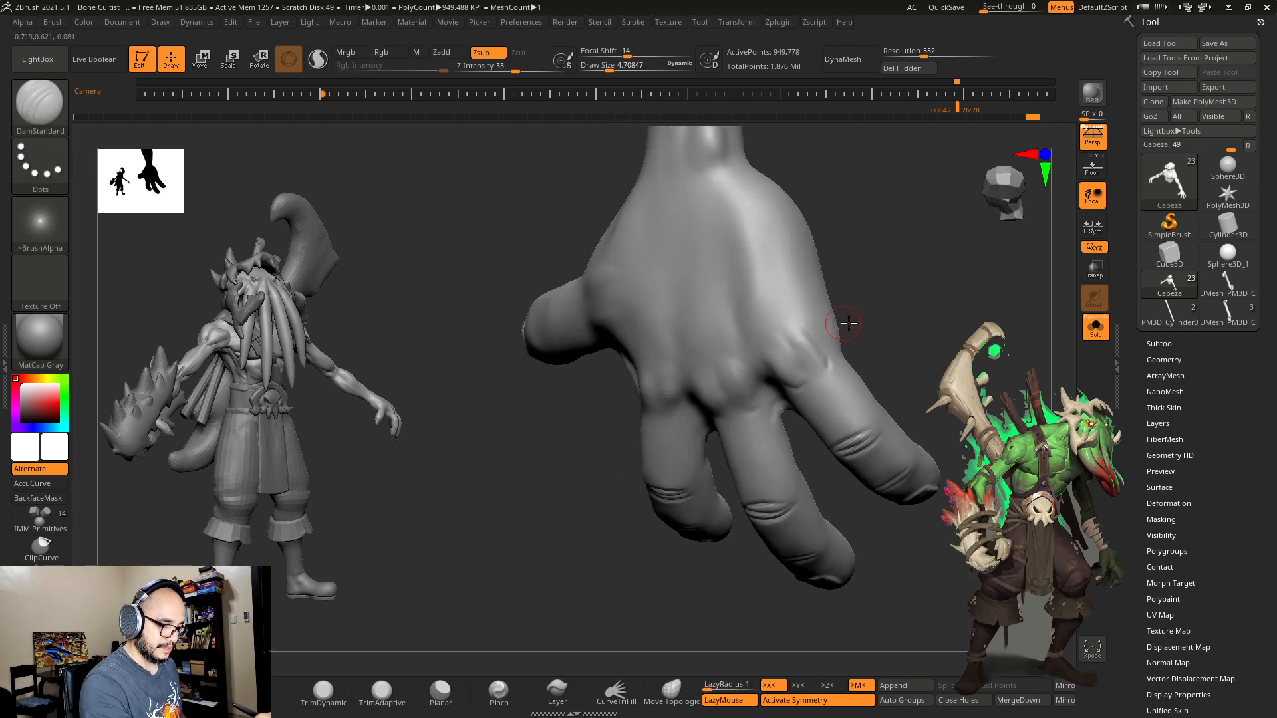
{"action": "right_click_drag", "start_coordinate": [847, 324], "coordinate": [752, 410]}
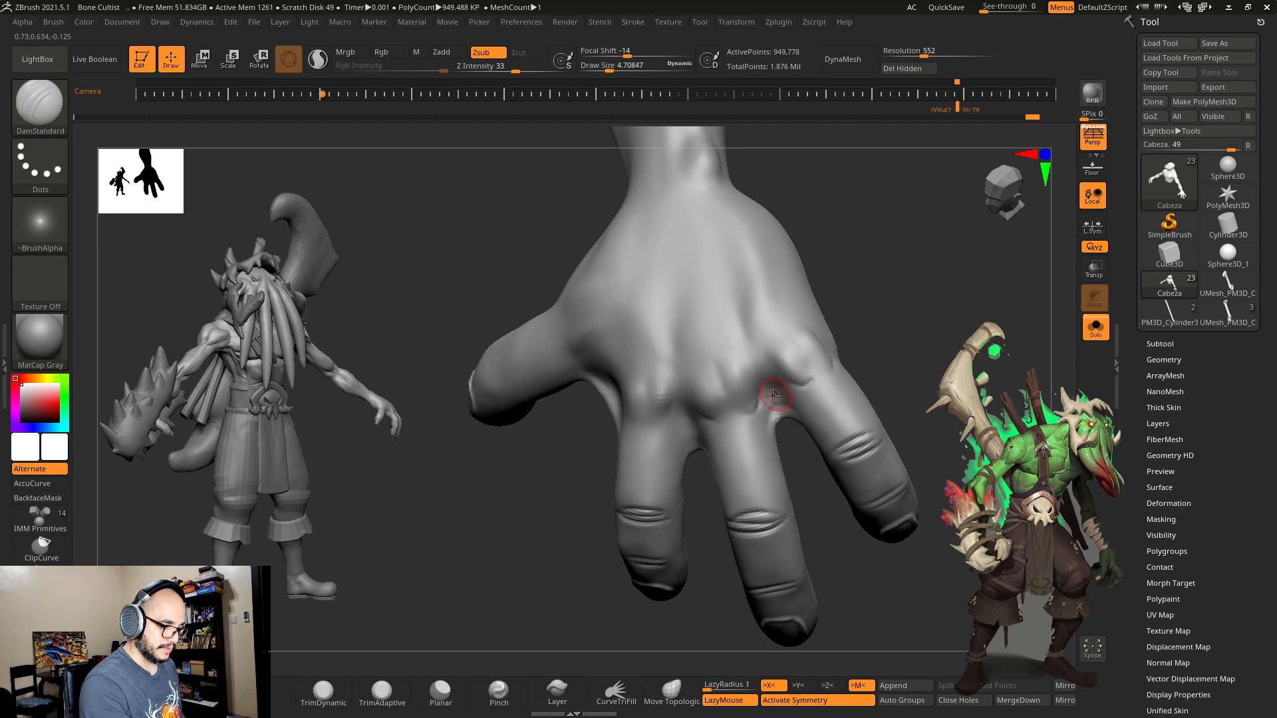
{"action": "right_click_drag", "start_coordinate": [870, 348], "coordinate": [665, 417]}
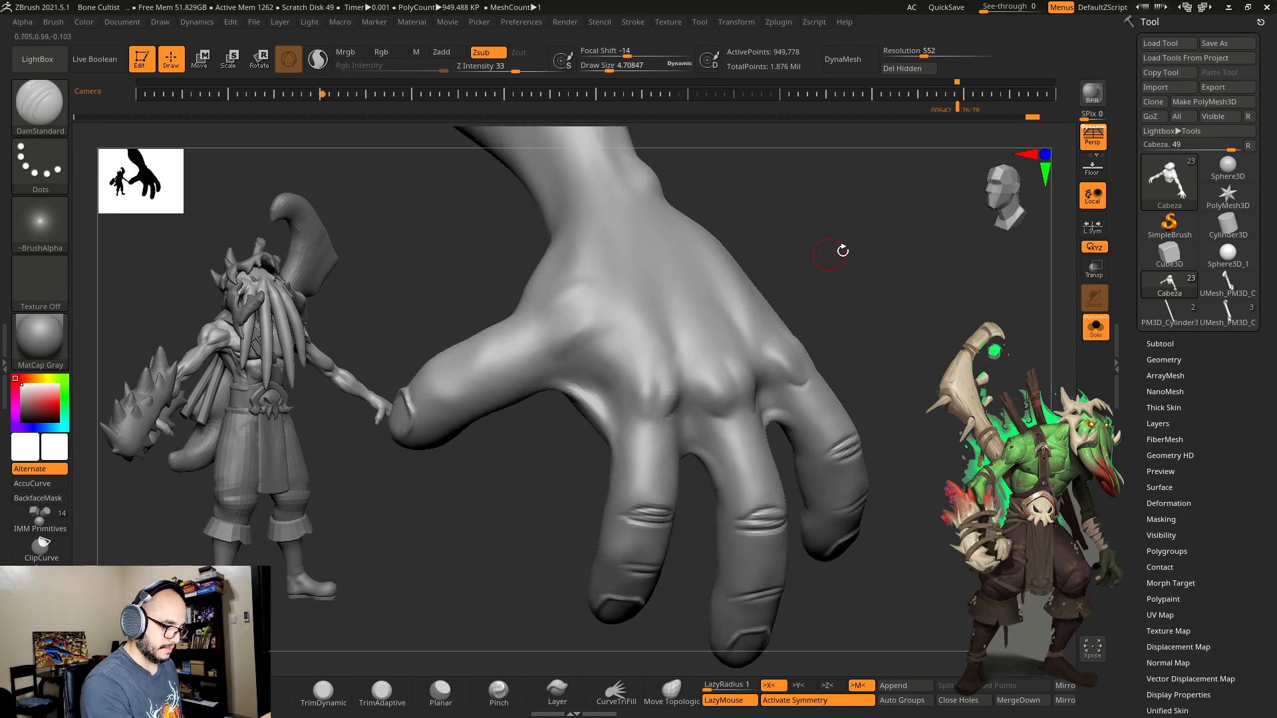
Step: Refine and smooth the contours around the index finger's base knuckle at a draw size of about 4.7
{"action": "left_click_drag", "start_coordinate": [842, 251], "coordinate": [871, 254]}
{"action": "left_click_drag", "start_coordinate": [633, 391], "coordinate": [669, 408], "text": "shift"}
{"action": "left_click_drag", "start_coordinate": [854, 283], "coordinate": [822, 306]}
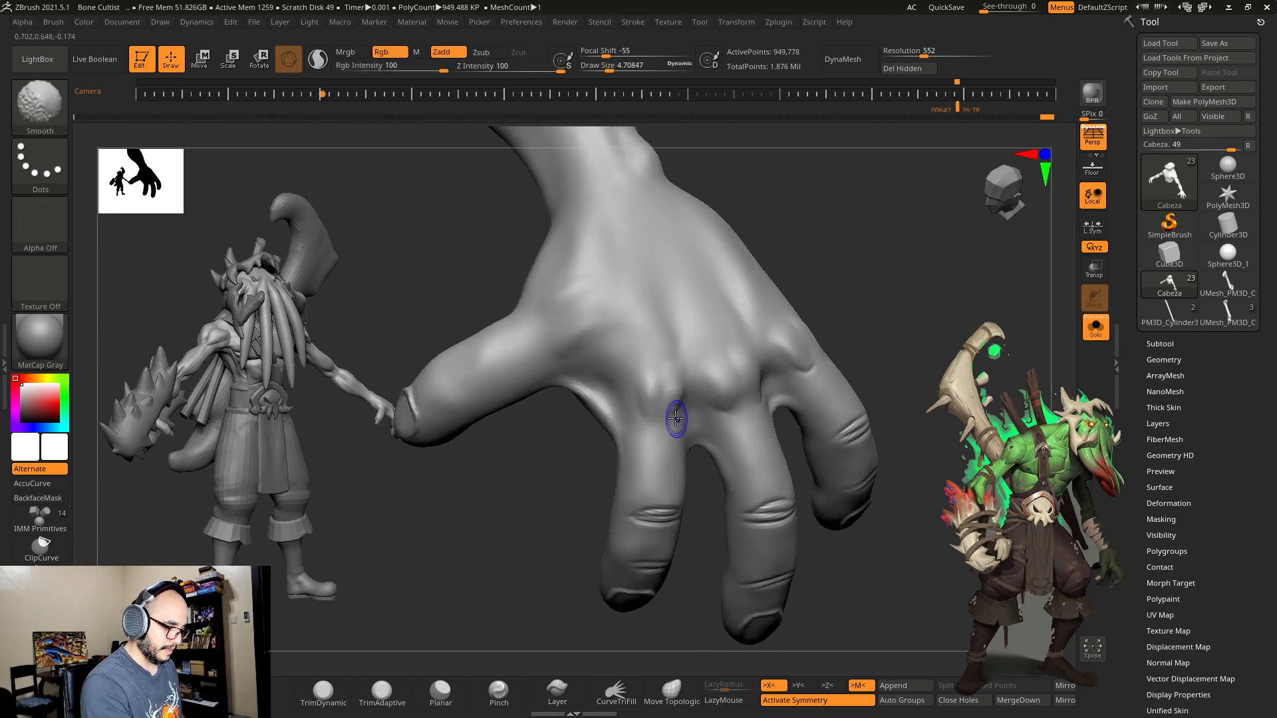
Step: Carve small creases over the thumb's base joint near the wrist with DamStandard at a draw size of about 4.7 and smooth them
{"action": "left_click_drag", "start_coordinate": [846, 250], "coordinate": [815, 273]}
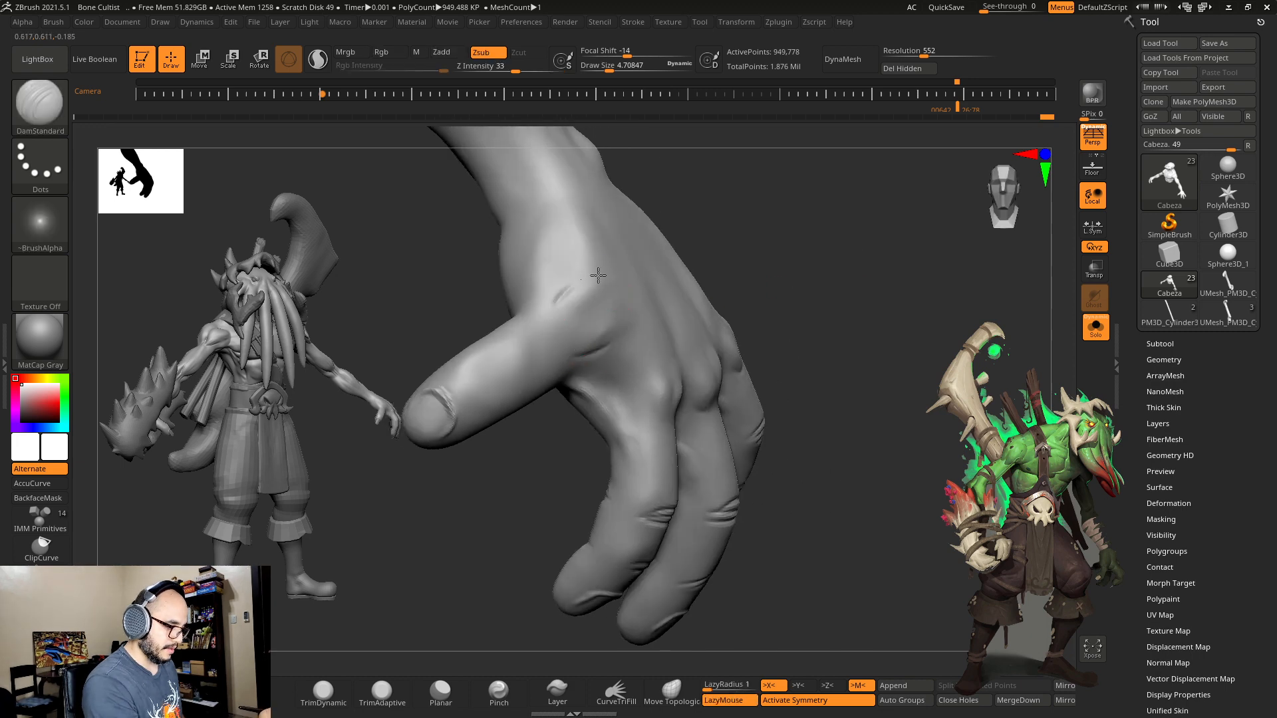
{"action": "key", "text": "shift"}
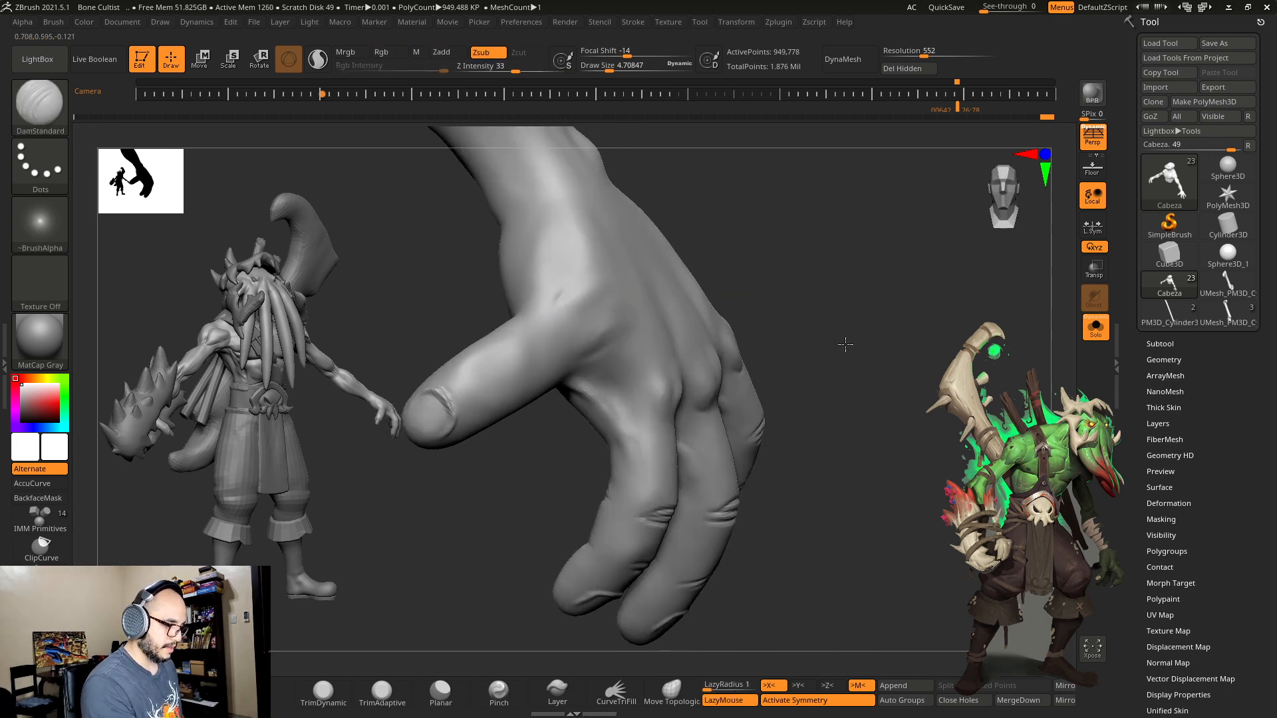
{"action": "mouse_move", "coordinate": [846, 341]}
{"action": "left_mouse_down"}
{"action": "mouse_move", "coordinate": [801, 318]}
{"action": "mouse_move", "coordinate": [820, 280]}
{"action": "mouse_move", "coordinate": [816, 291]}
{"action": "left_mouse_up"}
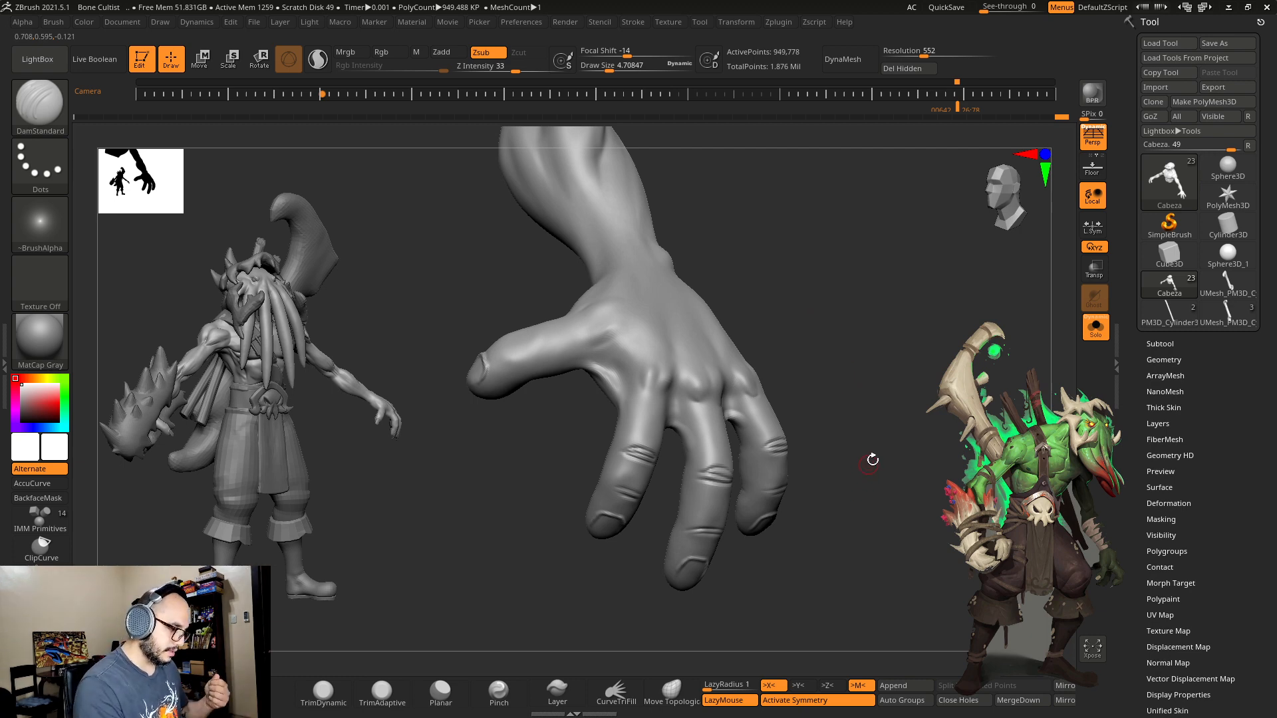
{"action": "mouse_move", "coordinate": [873, 459]}
{"action": "left_mouse_down"}
{"action": "mouse_move", "coordinate": [755, 288]}
{"action": "mouse_move", "coordinate": [578, 288]}
{"action": "left_mouse_up"}
Step: Adjust the thumb and the back of the hand beside it with the Move brush at draw sizes of about 10 to 13
{"action": "key", "text": "b"}
{"action": "key", "text": "m"}
{"action": "key", "text": "v"}
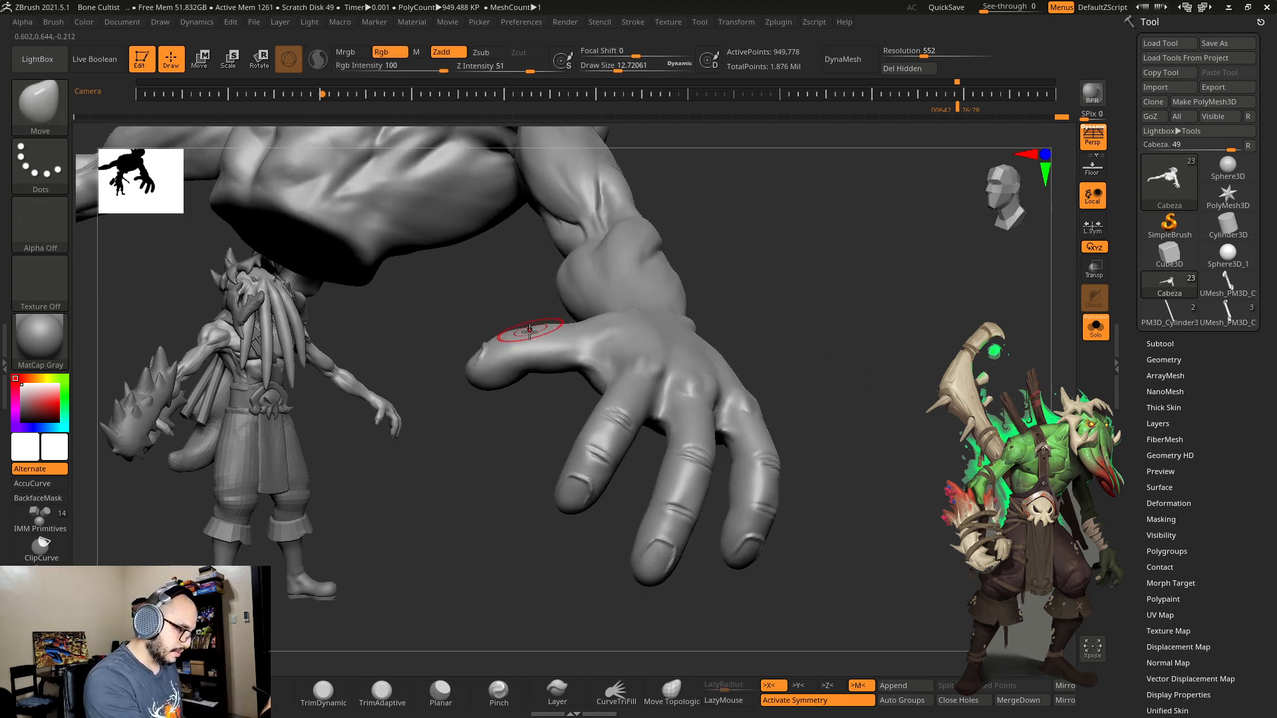
{"action": "mouse_move", "coordinate": [530, 331]}
{"action": "left_mouse_down"}
{"action": "mouse_move", "coordinate": [591, 280]}
{"action": "mouse_move", "coordinate": [878, 383]}
{"action": "mouse_move", "coordinate": [882, 402]}
{"action": "left_mouse_up"}
{"action": "key", "text": "s"}
{"action": "left_click_drag", "start_coordinate": [729, 396], "coordinate": [726, 396]}
{"action": "left_click_drag", "start_coordinate": [731, 396], "coordinate": [736, 391]}
{"action": "left_click_drag", "start_coordinate": [819, 351], "coordinate": [831, 338]}
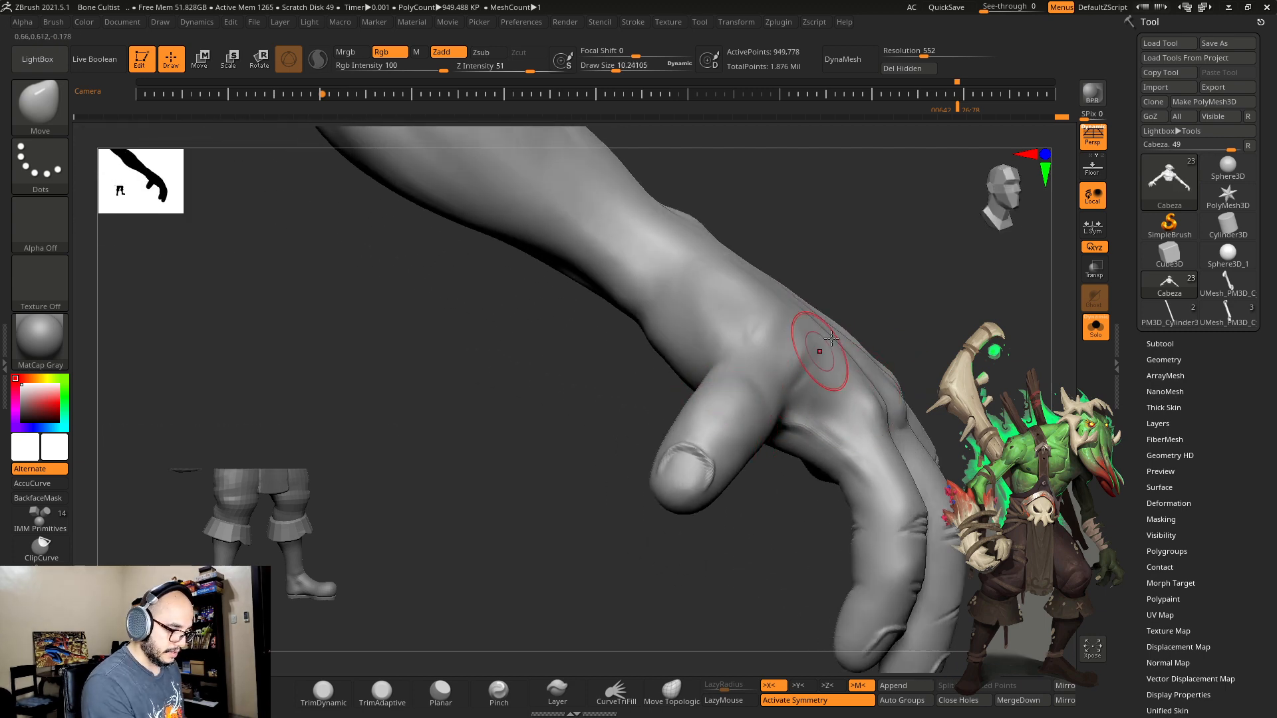
Step: Adjust the thumb's shape from several sides with the Move brush at a draw size of about 10
{"action": "mouse_move", "coordinate": [884, 292]}
{"action": "left_mouse_down"}
{"action": "mouse_move", "coordinate": [858, 399]}
{"action": "mouse_move", "coordinate": [798, 425]}
{"action": "left_mouse_up"}
{"action": "left_click_drag", "start_coordinate": [665, 459], "coordinate": [652, 372]}
{"action": "left_click_drag", "start_coordinate": [732, 442], "coordinate": [746, 435]}
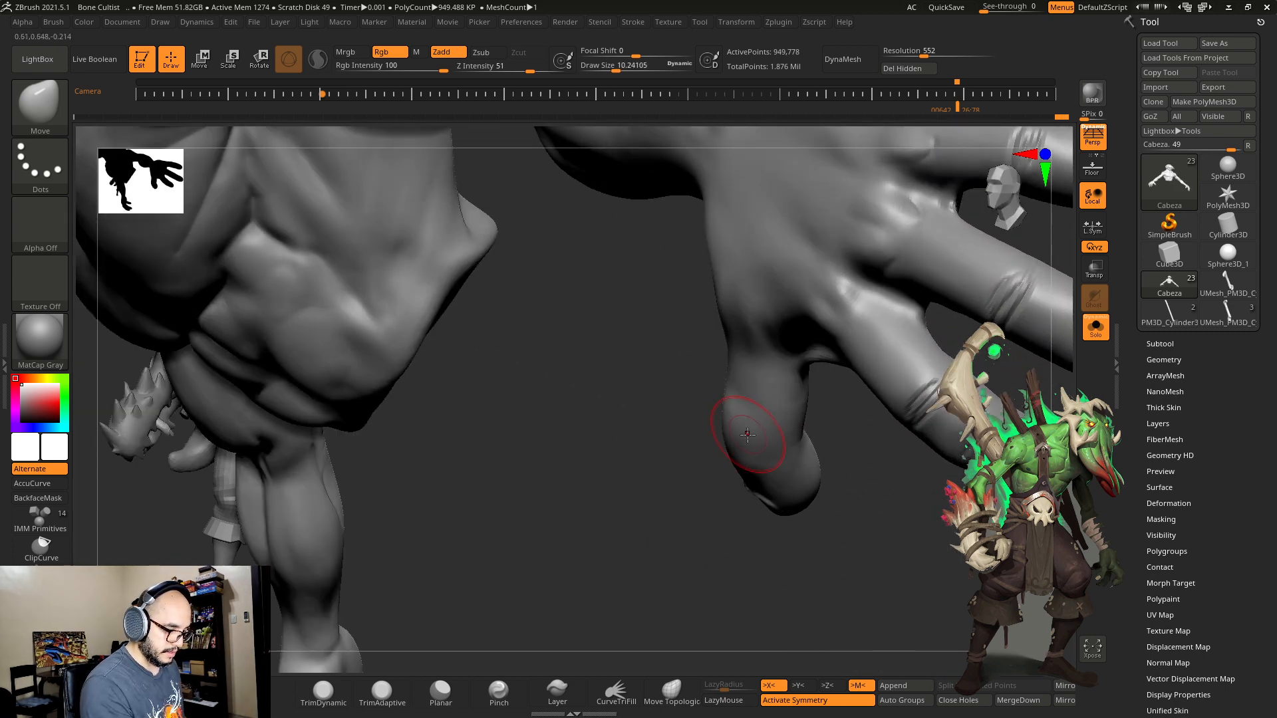
{"action": "left_click_drag", "start_coordinate": [690, 483], "coordinate": [738, 562]}
{"action": "key", "text": "s"}
{"action": "left_click_drag", "start_coordinate": [760, 433], "coordinate": [758, 417]}
Step: Carve creases across the back of the thumb's knuckle with DamStandard at a draw size of about 3.4, undoing unsuitable strokes
{"action": "key", "text": "b"}
{"action": "key", "text": "s"}
{"action": "key", "text": "t"}
{"action": "key", "text": "b"}
{"action": "key", "text": "d"}
{"action": "key", "text": "s"}
{"action": "key", "text": "s"}
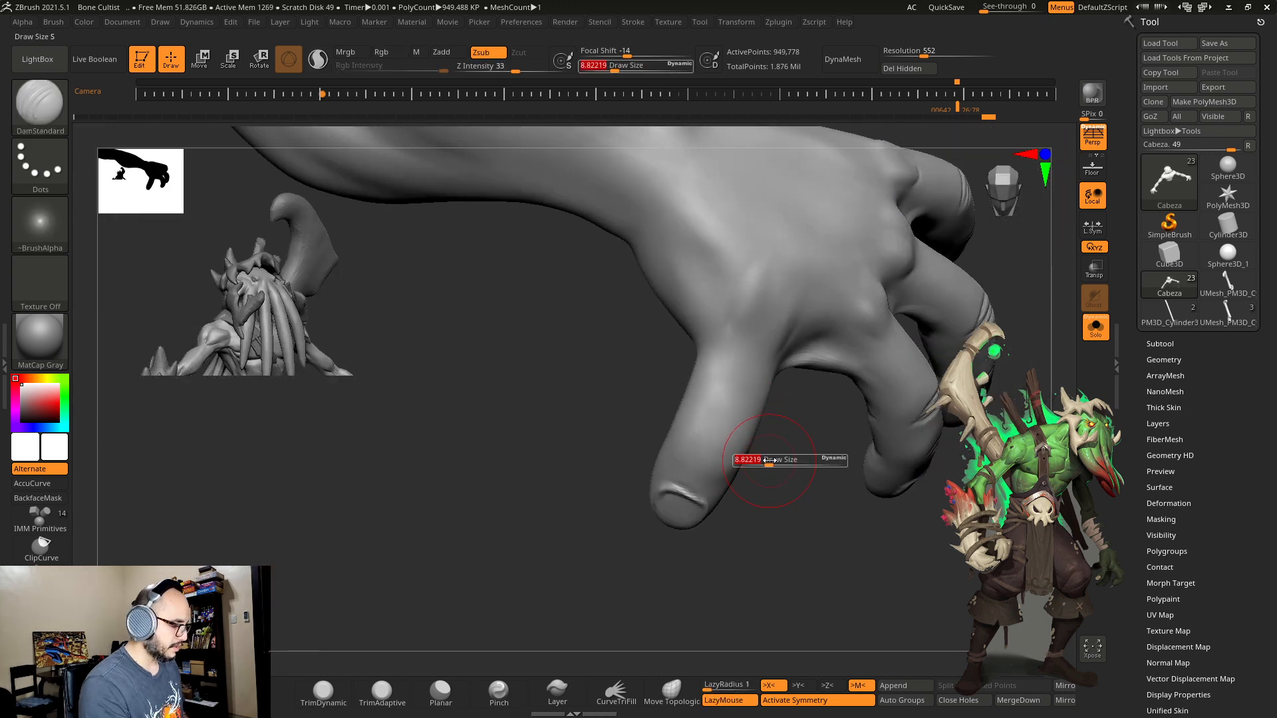
{"action": "left_click_drag", "start_coordinate": [765, 460], "coordinate": [763, 461]}
{"action": "left_click_drag", "start_coordinate": [696, 421], "coordinate": [740, 449]}
{"action": "key", "text": "ctrl+z"}
{"action": "key", "text": "s"}
{"action": "key", "text": "ctrl+z"}
{"action": "mouse_move", "coordinate": [698, 413]}
{"action": "left_mouse_down"}
{"action": "mouse_move", "coordinate": [738, 433]}
{"action": "mouse_move", "coordinate": [745, 420]}
{"action": "mouse_move", "coordinate": [755, 450]}
{"action": "left_mouse_up"}
{"action": "key", "text": "ctrl+z"}
{"action": "key", "text": "ctrl+z"}
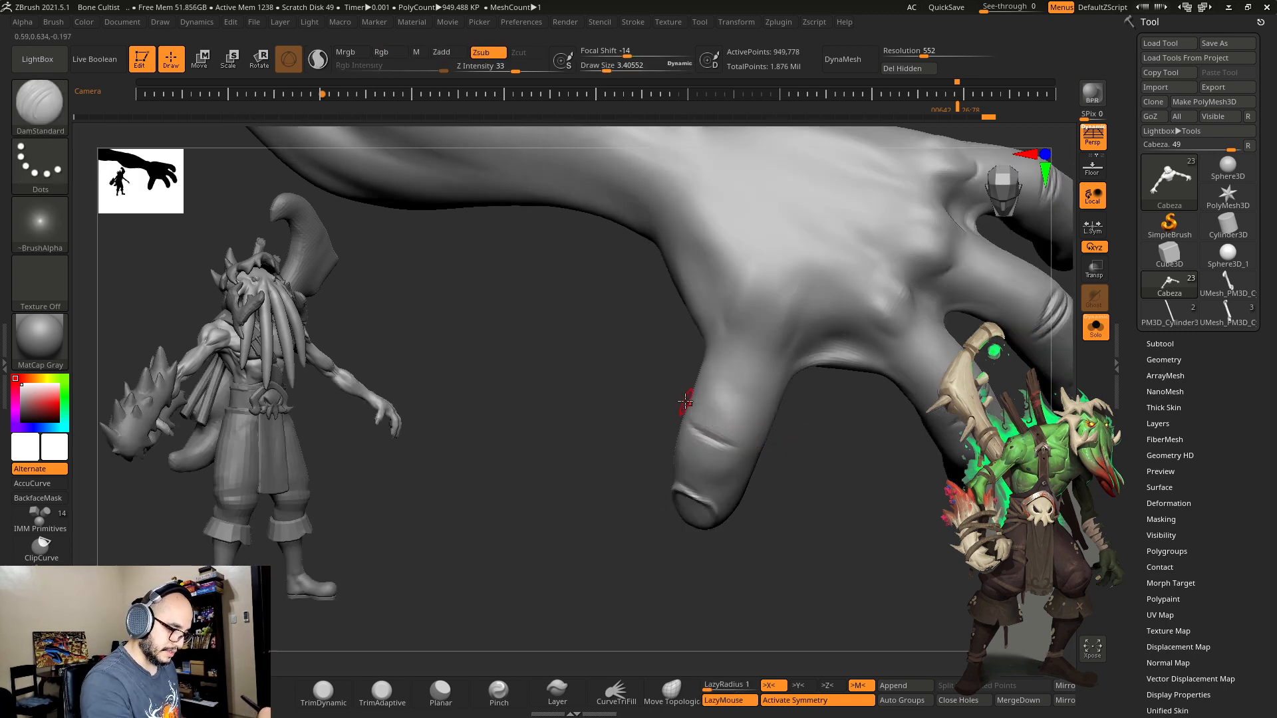
{"action": "mouse_move", "coordinate": [695, 400]}
{"action": "left_mouse_down"}
{"action": "mouse_move", "coordinate": [746, 424]}
{"action": "mouse_move", "coordinate": [740, 441]}
{"action": "left_mouse_up"}
Step: Build up the skin folds between the thumb's knuckle creases with the Standard brush at a draw size of about 2.5
{"action": "key", "text": "b"}
{"action": "key", "text": "s"}
{"action": "key", "text": "t"}
{"action": "key", "text": "s"}
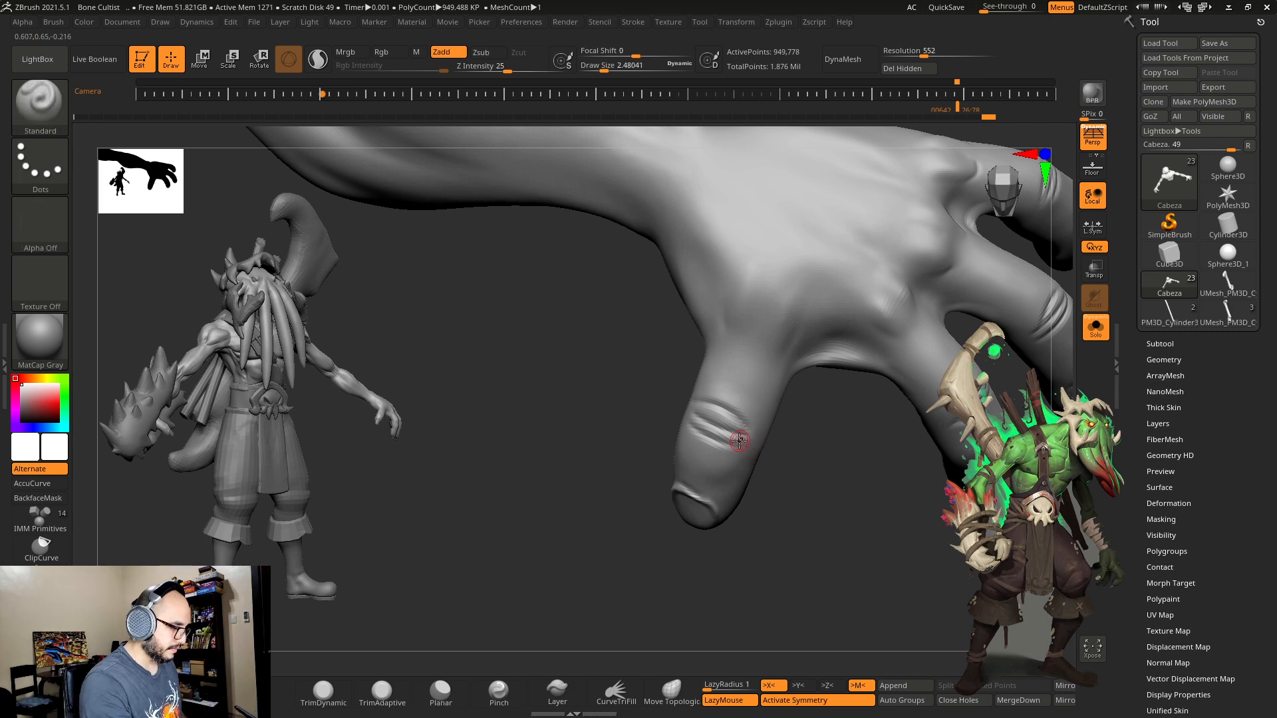
{"action": "right_click_drag", "start_coordinate": [731, 405], "coordinate": [750, 412]}
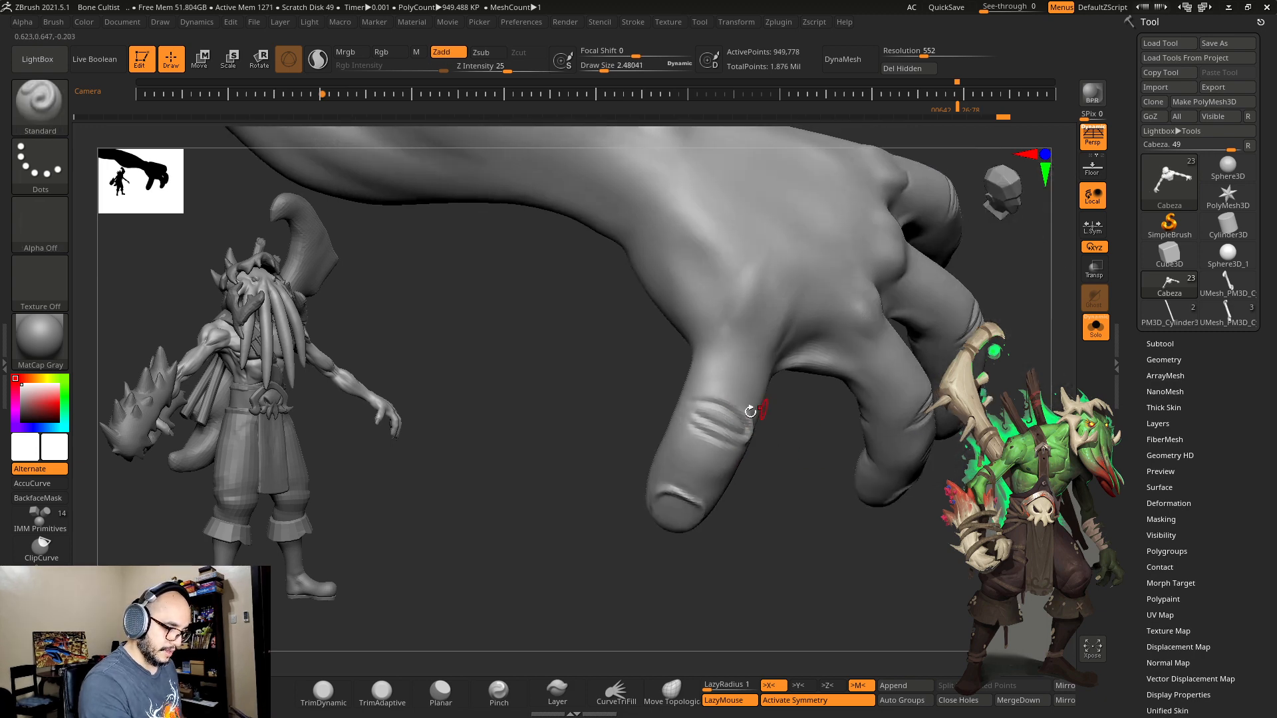
{"action": "mouse_move", "coordinate": [691, 413]}
{"action": "left_mouse_down"}
{"action": "mouse_move", "coordinate": [711, 406]}
{"action": "mouse_move", "coordinate": [697, 407]}
{"action": "left_mouse_up"}
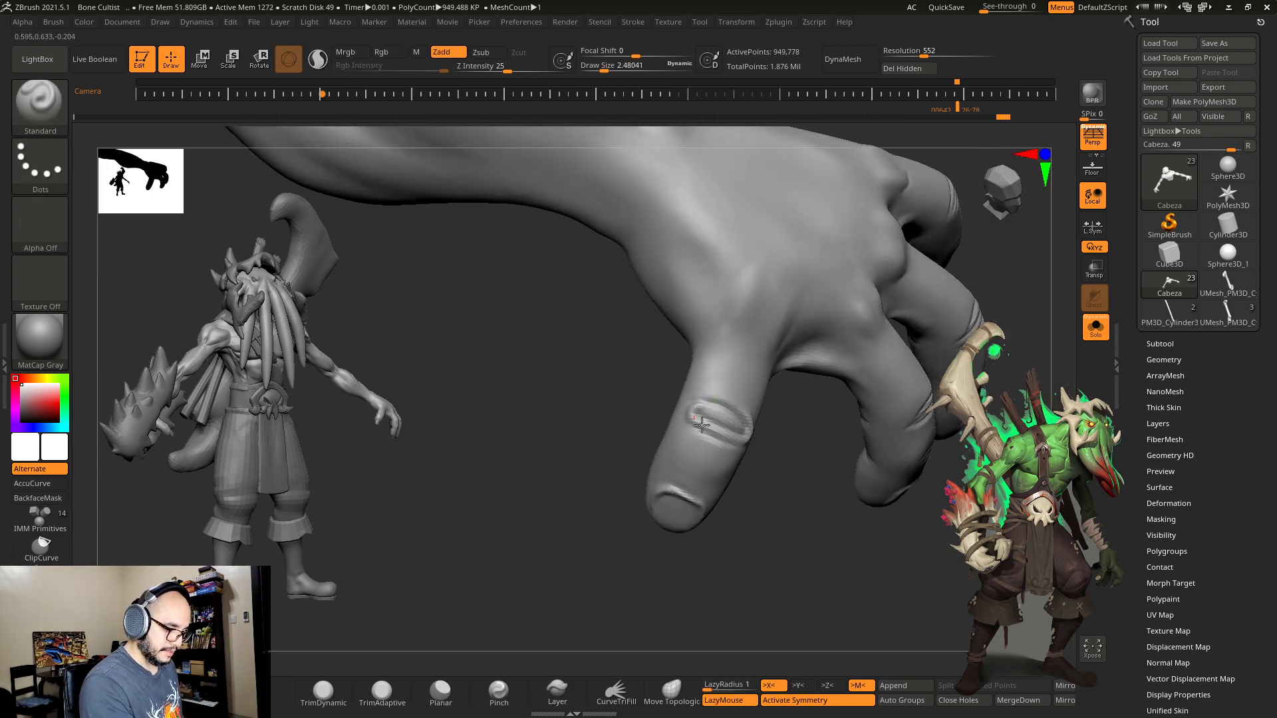
{"action": "mouse_move", "coordinate": [815, 464]}
{"action": "right_mouse_down"}
{"action": "mouse_move", "coordinate": [835, 499]}
{"action": "mouse_move", "coordinate": [793, 463]}
{"action": "right_mouse_up"}
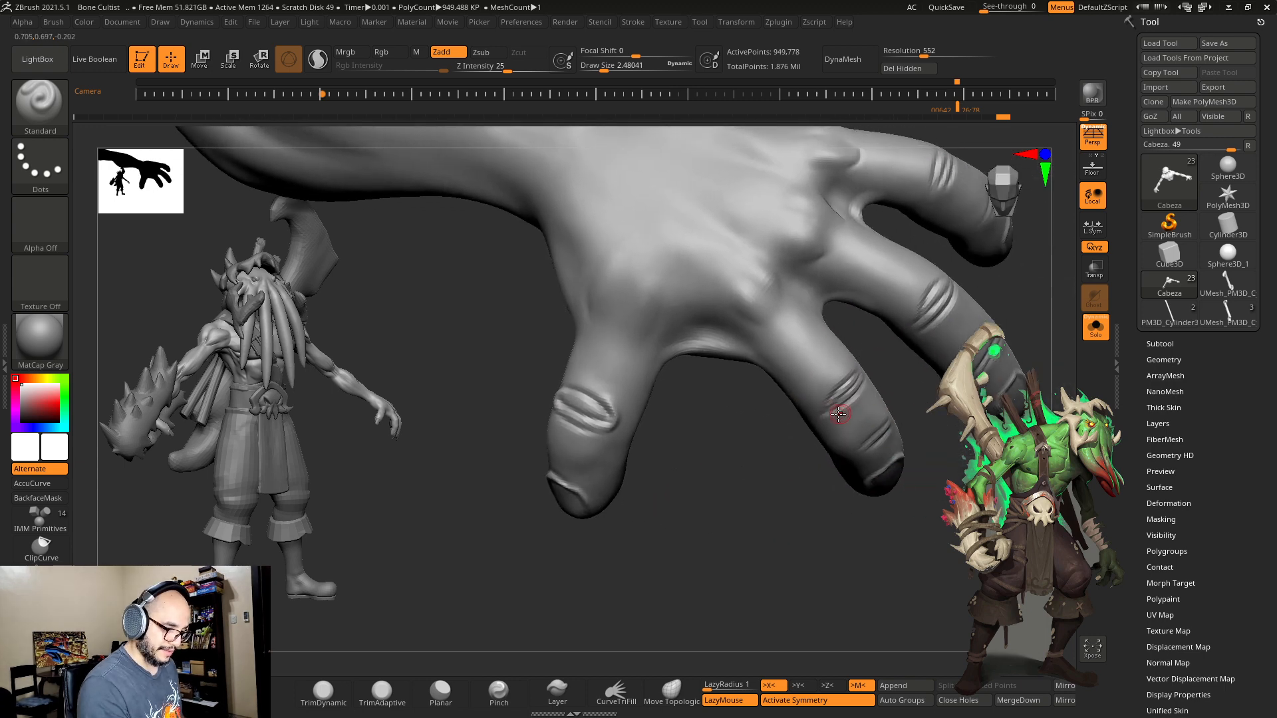
Step: Refine and smooth the knuckle folds of the index and middle fingers with the Standard brush at a draw size of about 2.5
{"action": "mouse_move", "coordinate": [838, 414]}
{"action": "right_mouse_down"}
{"action": "mouse_move", "coordinate": [900, 381]}
{"action": "mouse_move", "coordinate": [892, 372]}
{"action": "mouse_move", "coordinate": [872, 417]}
{"action": "right_mouse_up"}
{"action": "left_click_drag", "start_coordinate": [860, 352], "coordinate": [863, 357], "text": "shift"}
{"action": "right_click_drag", "start_coordinate": [1035, 270], "coordinate": [924, 358]}
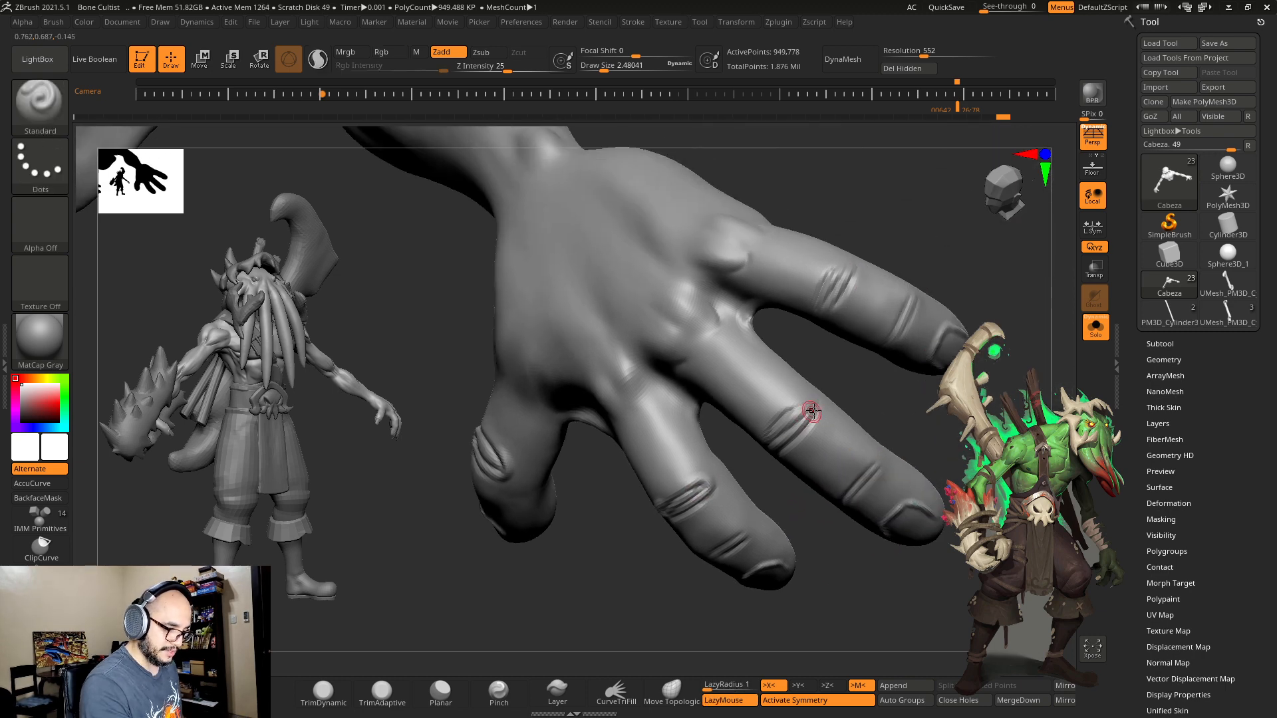
{"action": "left_click_drag", "start_coordinate": [794, 406], "coordinate": [786, 414]}
{"action": "left_click_drag", "start_coordinate": [811, 404], "coordinate": [783, 419], "text": "shift"}
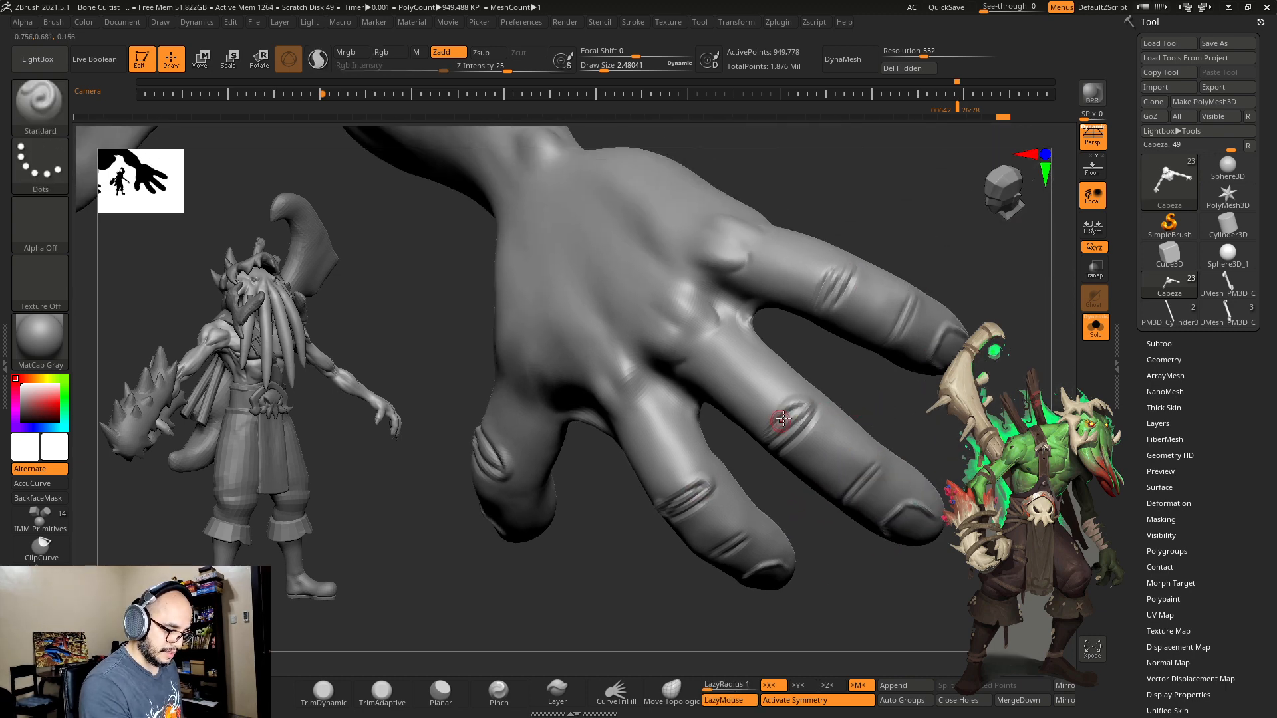
Step: Build up the knuckle folds on the outer finger with the Standard brush at a draw size of about 2.5
{"action": "right_click_drag", "start_coordinate": [805, 413], "coordinate": [807, 300]}
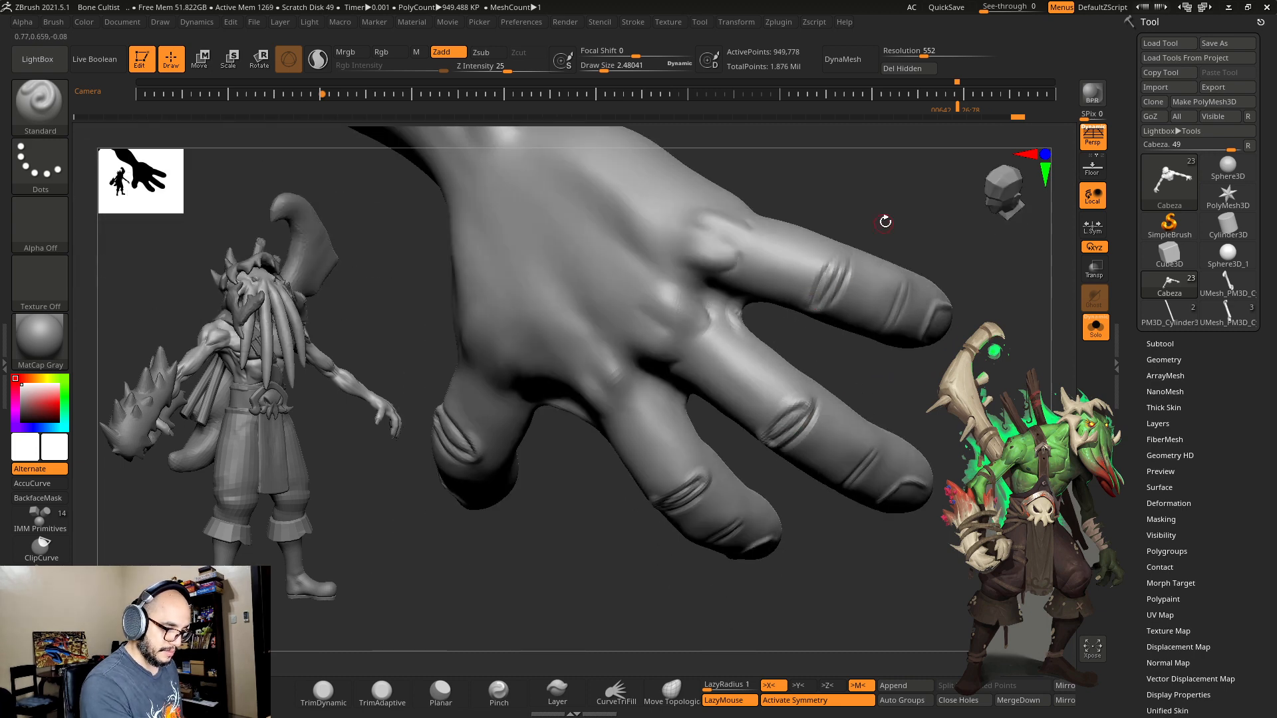
{"action": "mouse_move", "coordinate": [885, 222]}
{"action": "right_mouse_down"}
{"action": "mouse_move", "coordinate": [869, 288]}
{"action": "mouse_move", "coordinate": [812, 369]}
{"action": "right_mouse_up"}
{"action": "left_click_drag", "start_coordinate": [813, 365], "coordinate": [792, 372]}
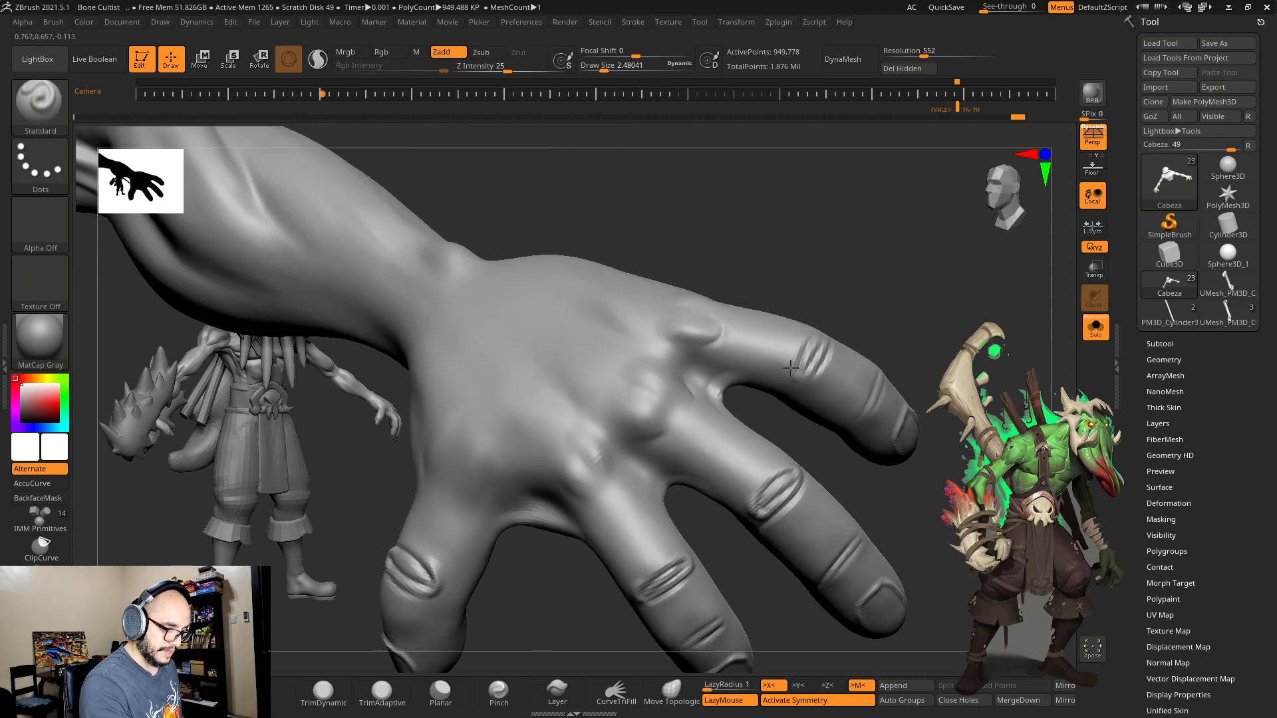
{"action": "right_click_drag", "start_coordinate": [826, 304], "coordinate": [817, 342]}
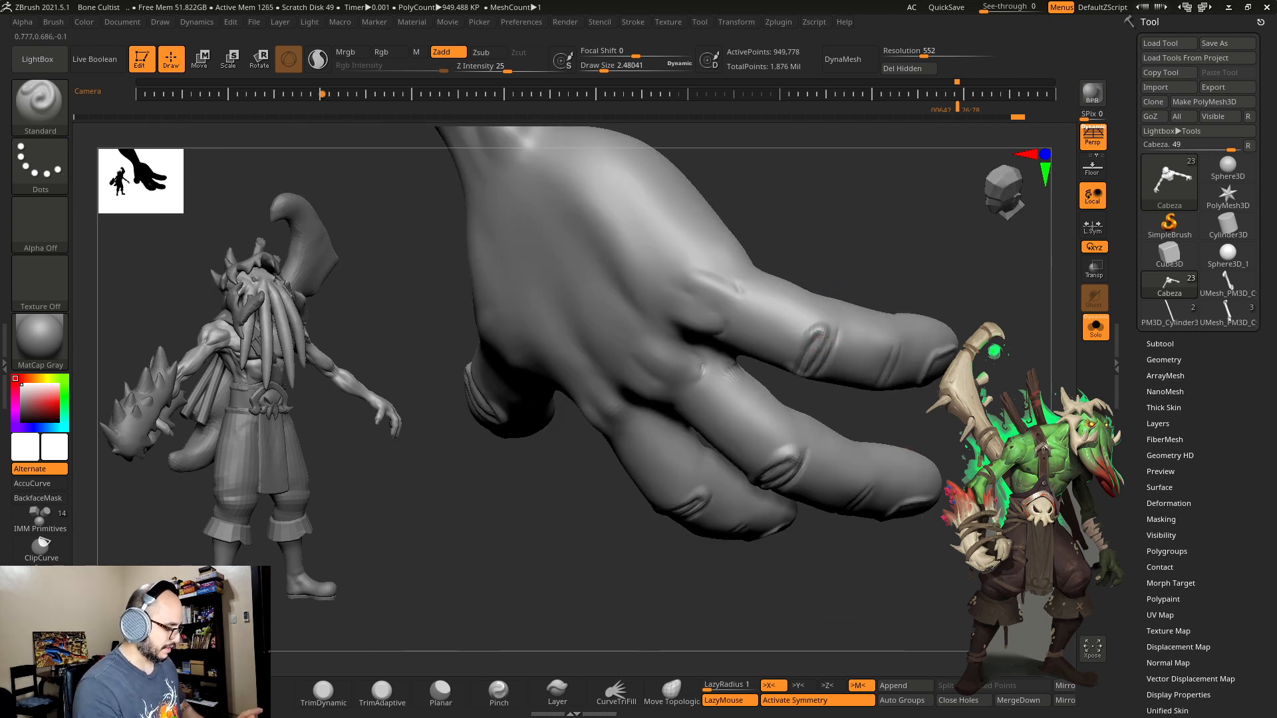
{"action": "right_click_drag", "start_coordinate": [864, 412], "coordinate": [863, 465]}
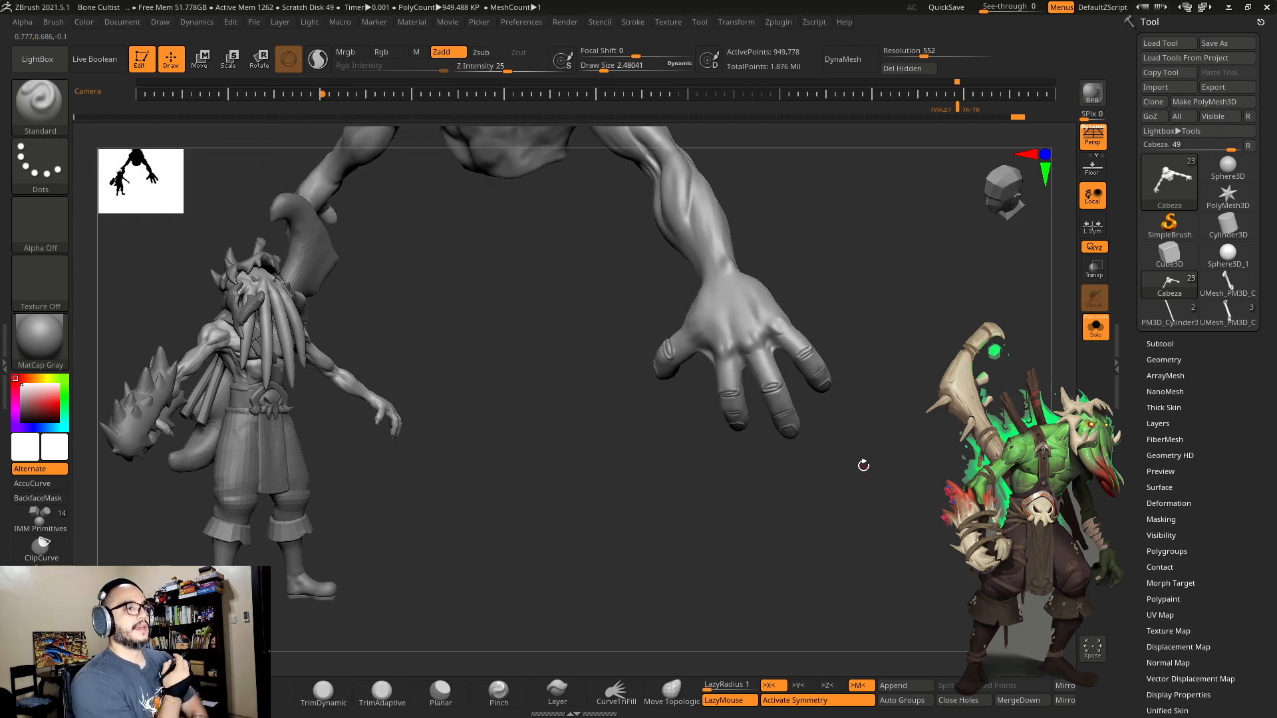
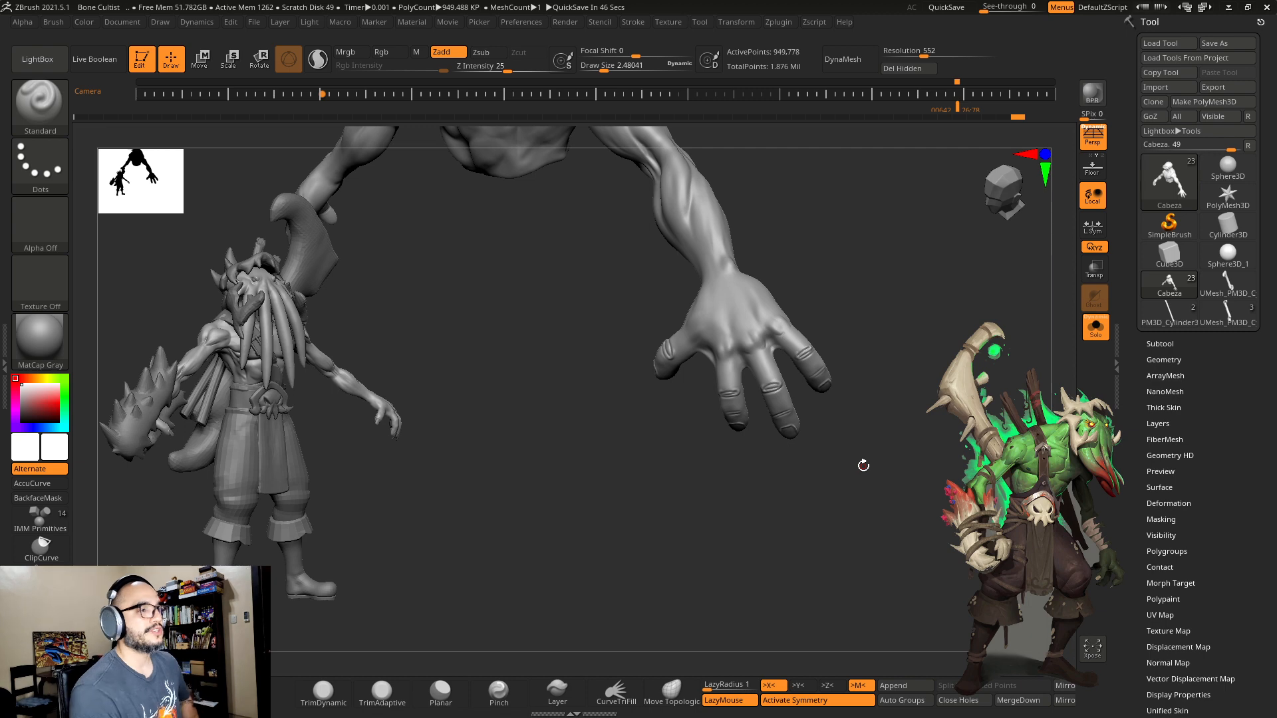
Step: Sculpt tendons from the knuckles to the wrist on the back of the hand with Standard at about 12.7 and smooth them
{"action": "mouse_move", "coordinate": [863, 465]}
{"action": "left_mouse_down"}
{"action": "mouse_move", "coordinate": [934, 450]}
{"action": "mouse_move", "coordinate": [878, 457]}
{"action": "mouse_move", "coordinate": [911, 439]}
{"action": "mouse_move", "coordinate": [855, 403]}
{"action": "mouse_move", "coordinate": [858, 420]}
{"action": "mouse_move", "coordinate": [884, 402]}
{"action": "left_mouse_up"}
{"action": "key", "text": "s"}
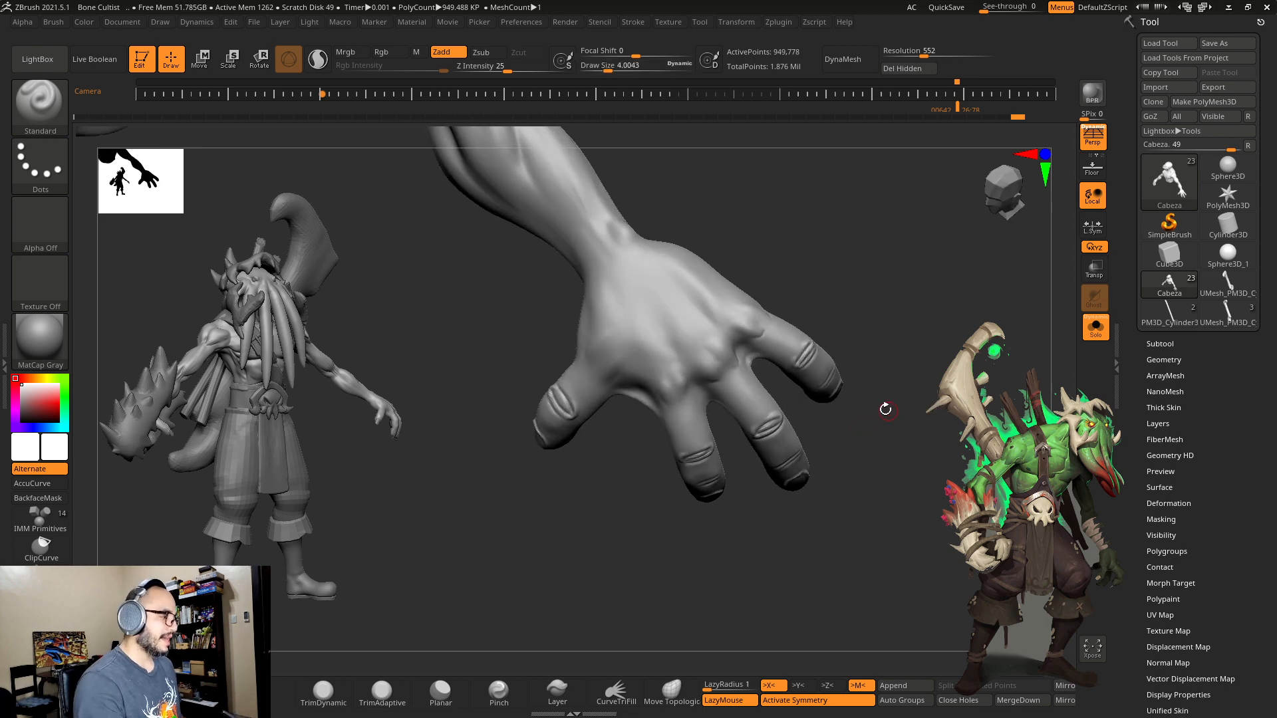
{"action": "key", "text": "s"}
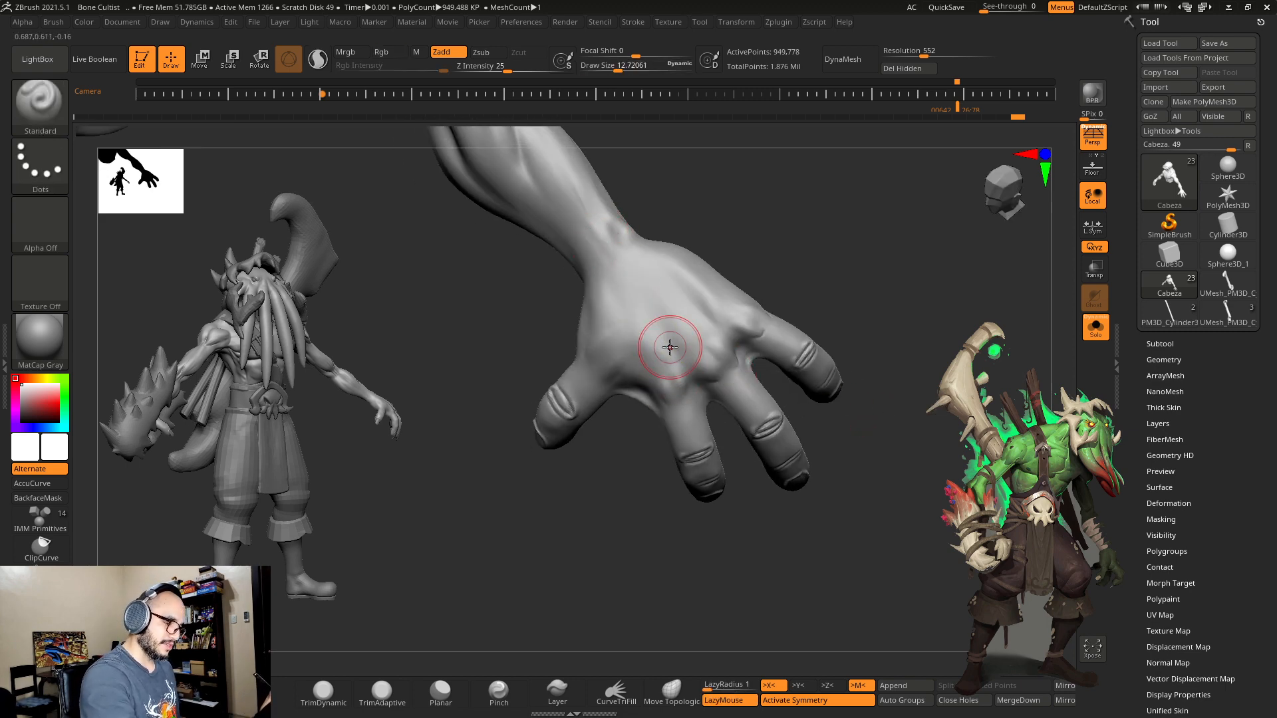
{"action": "key", "text": "s"}
{"action": "left_click_drag", "start_coordinate": [655, 357], "coordinate": [651, 325]}
{"action": "left_click_drag", "start_coordinate": [668, 375], "coordinate": [644, 277]}
{"action": "mouse_move", "coordinate": [671, 382]}
{"action": "left_mouse_down"}
{"action": "mouse_move", "coordinate": [650, 297]}
{"action": "mouse_move", "coordinate": [601, 237]}
{"action": "left_mouse_up"}
{"action": "mouse_move", "coordinate": [720, 302]}
{"action": "left_mouse_down"}
{"action": "mouse_move", "coordinate": [635, 239]}
{"action": "mouse_move", "coordinate": [727, 304]}
{"action": "mouse_move", "coordinate": [675, 280]}
{"action": "mouse_move", "coordinate": [655, 292]}
{"action": "mouse_move", "coordinate": [676, 336]}
{"action": "left_mouse_up"}
{"action": "key", "text": "bracketleft"}
{"action": "mouse_move", "coordinate": [671, 286]}
{"action": "left_mouse_down", "text": "shift"}
{"action": "mouse_move", "coordinate": [722, 322]}
{"action": "mouse_move", "coordinate": [601, 251]}
{"action": "left_mouse_up", "text": "shift"}
{"action": "mouse_move", "coordinate": [692, 356]}
{"action": "left_mouse_down", "text": "shift"}
{"action": "mouse_move", "coordinate": [651, 302]}
{"action": "mouse_move", "coordinate": [712, 317]}
{"action": "left_mouse_up", "text": "shift"}
Step: Define and soften the hand's tendons towards the wrist with the Standard brush at draw sizes of about 9.5 and 7
{"action": "key", "text": "s"}
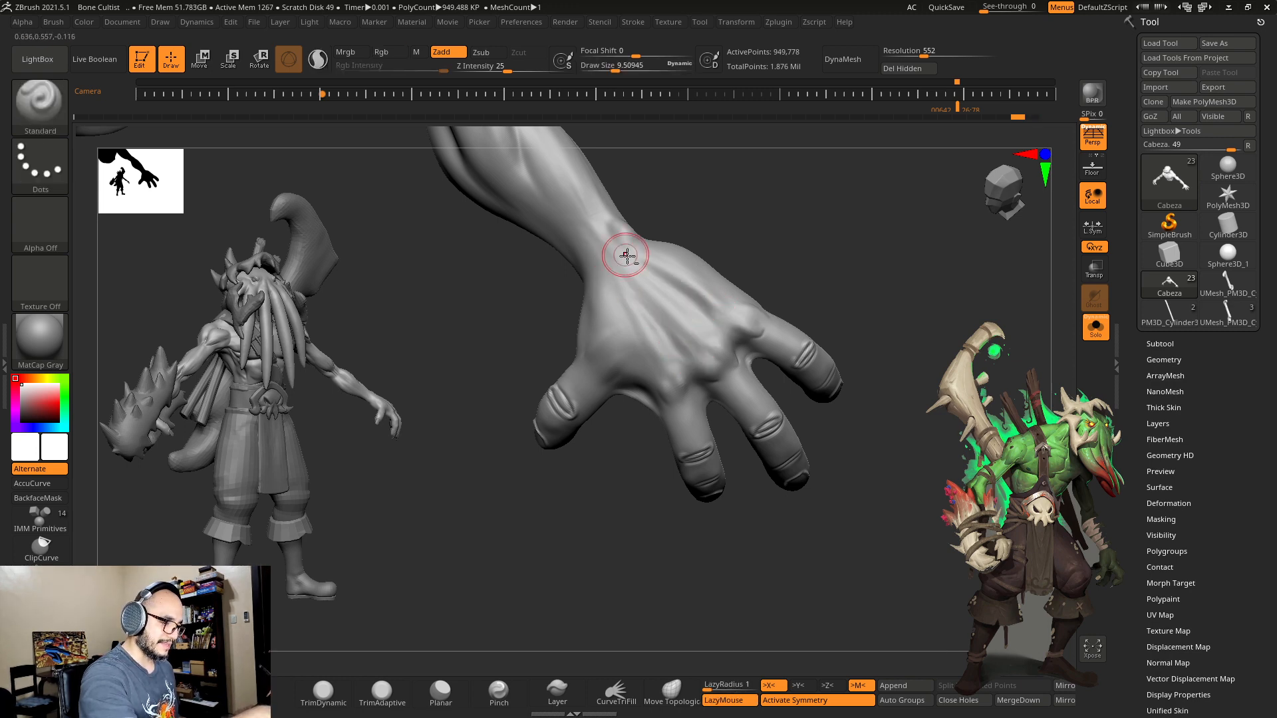
{"action": "left_click_drag", "start_coordinate": [645, 352], "coordinate": [621, 268]}
{"action": "left_click_drag", "start_coordinate": [800, 224], "coordinate": [760, 299]}
{"action": "left_click_drag", "start_coordinate": [685, 288], "coordinate": [698, 311], "text": "shift"}
{"action": "mouse_move", "coordinate": [776, 265]}
{"action": "left_mouse_down"}
{"action": "mouse_move", "coordinate": [773, 307]}
{"action": "mouse_move", "coordinate": [772, 182]}
{"action": "left_mouse_up"}
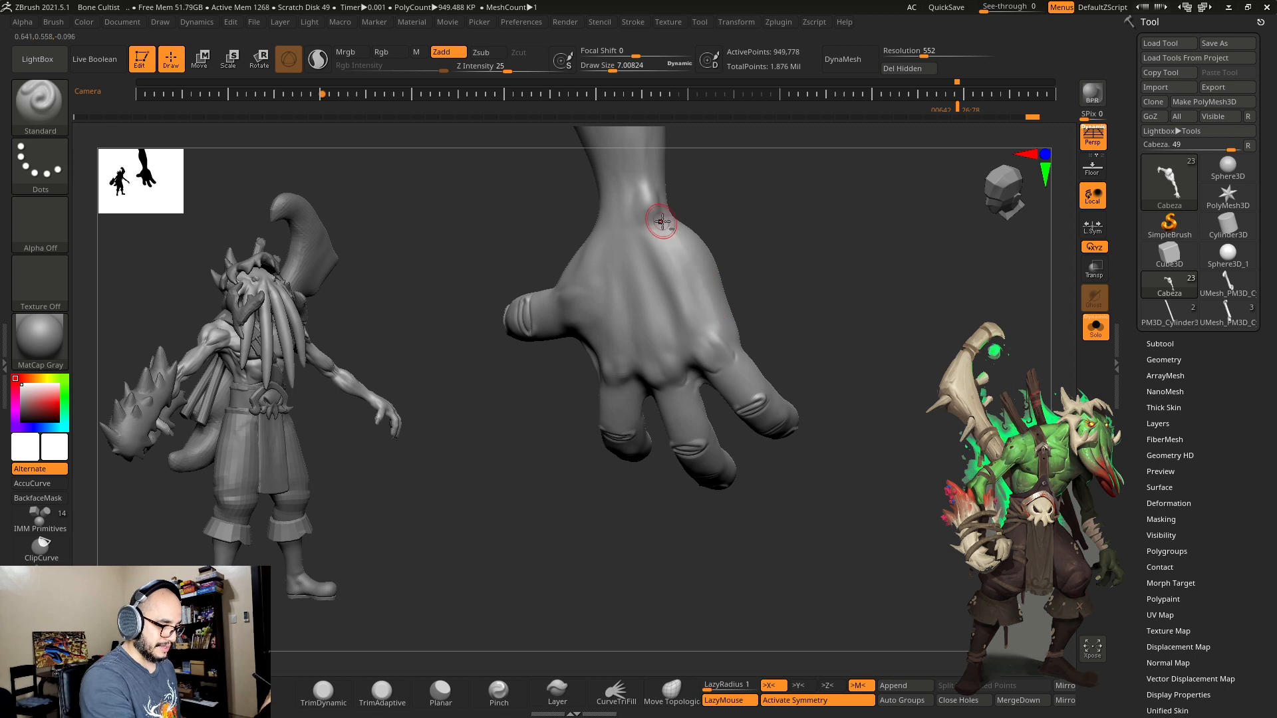
{"action": "key", "text": "shift"}
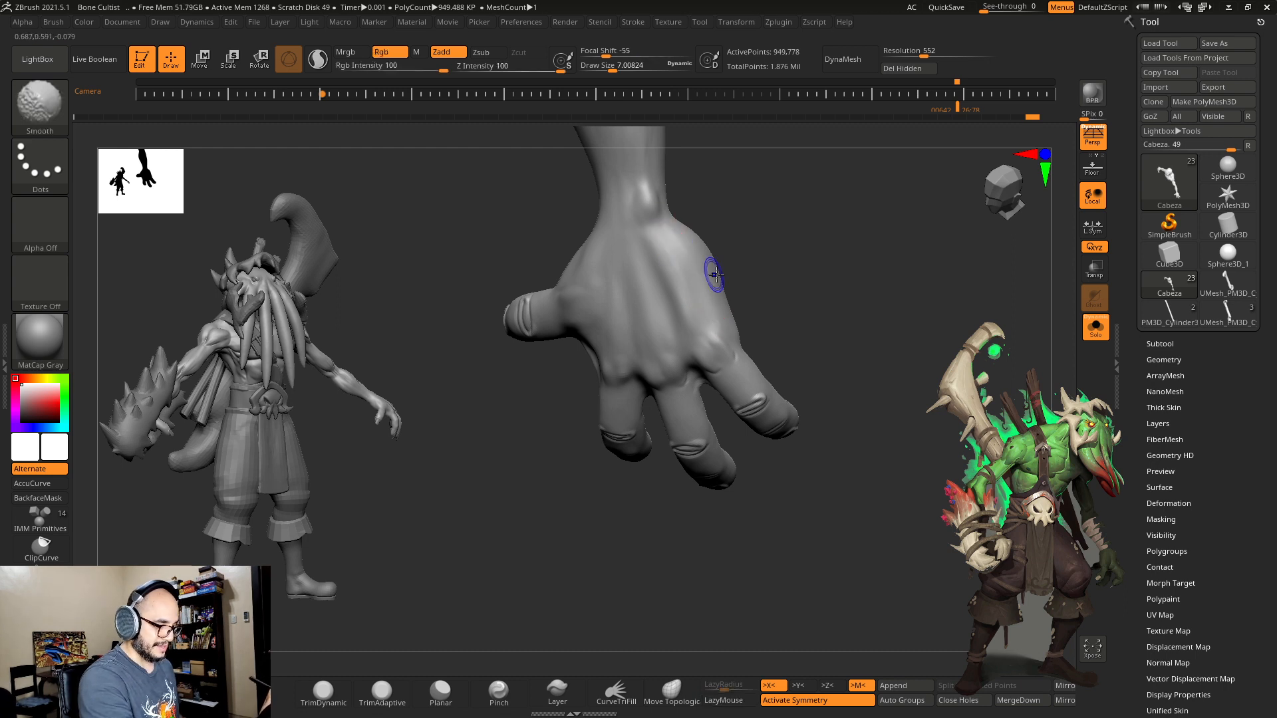
{"action": "right_click_drag", "start_coordinate": [715, 274], "coordinate": [690, 234]}
Step: Carve and soften creases on the palm near the finger bases with DamStandard at draw sizes of about 7 to 4.7
{"action": "mouse_move", "coordinate": [798, 257]}
{"action": "right_mouse_down"}
{"action": "mouse_move", "coordinate": [948, 171]}
{"action": "mouse_move", "coordinate": [913, 266]}
{"action": "right_mouse_up"}
{"action": "key", "text": "b"}
{"action": "key", "text": "d"}
{"action": "key", "text": "s"}
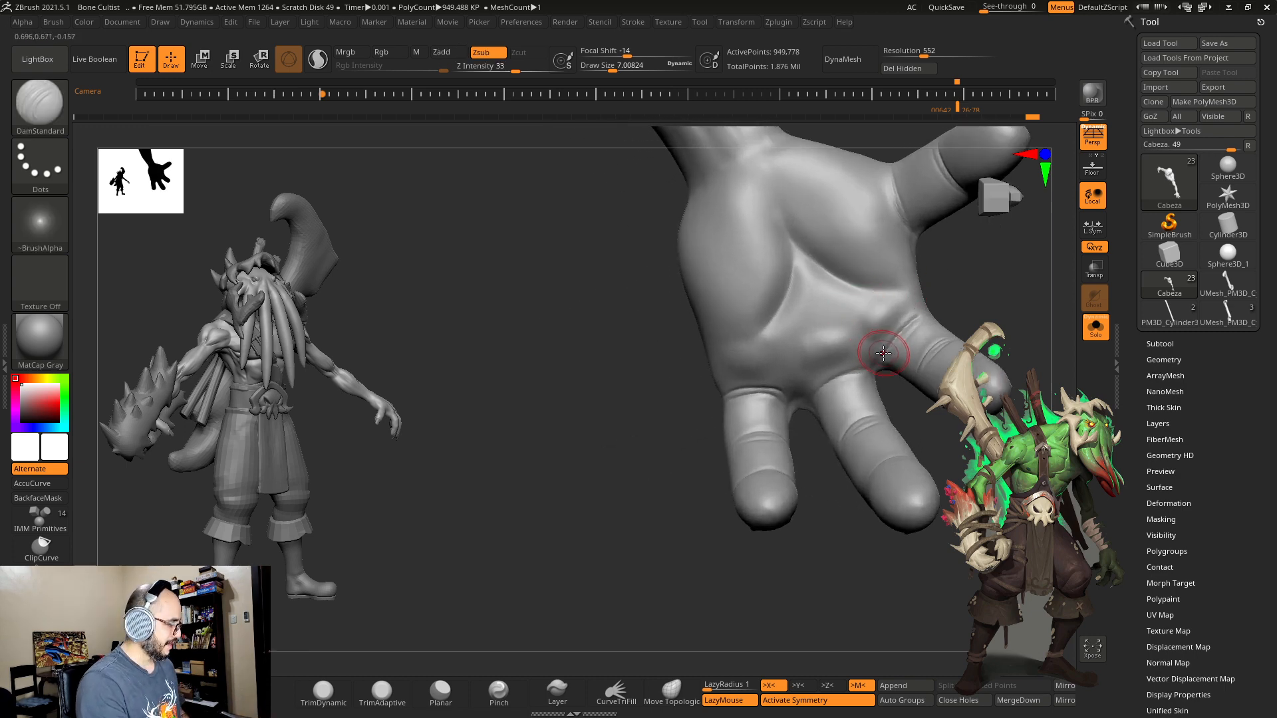
{"action": "mouse_move", "coordinate": [905, 327]}
{"action": "left_mouse_down"}
{"action": "mouse_move", "coordinate": [872, 360]}
{"action": "mouse_move", "coordinate": [841, 326]}
{"action": "left_mouse_up"}
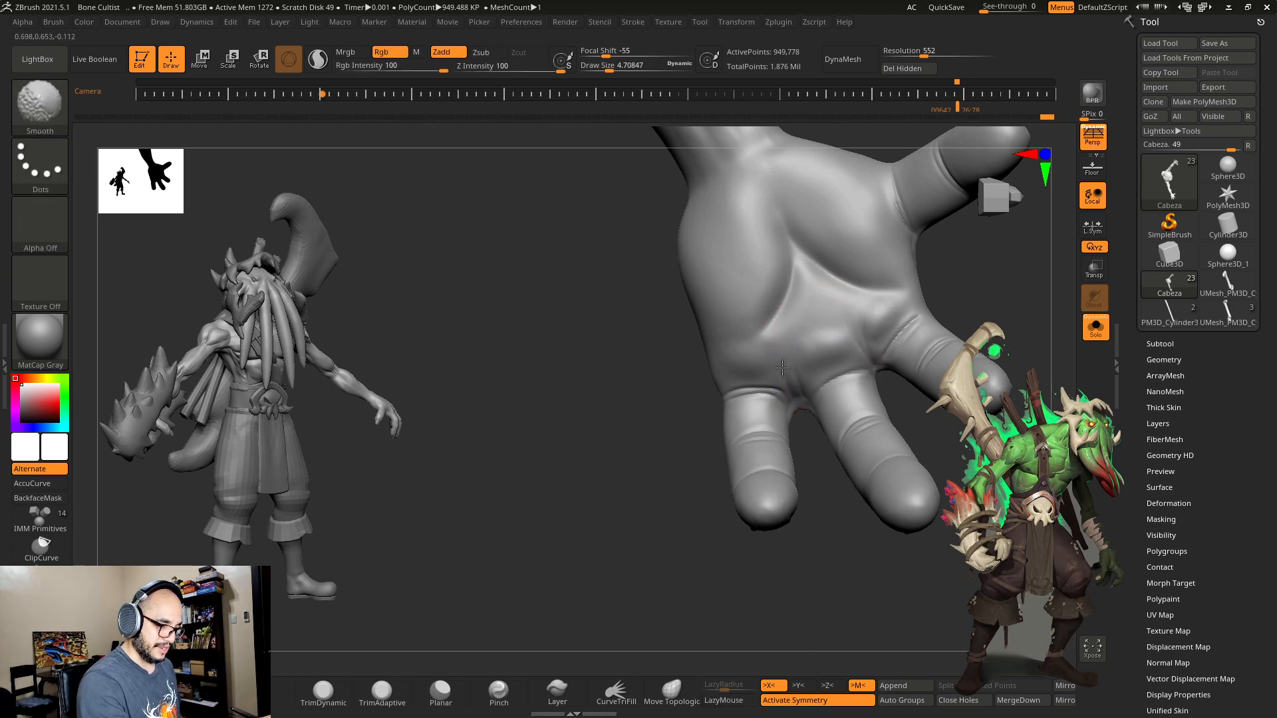
Step: Carve a crease across the inner wrist with DamStandard at a draw size of about 7.6, undoing unsuitable strokes
{"action": "left_click_drag", "start_coordinate": [973, 285], "coordinate": [952, 422]}
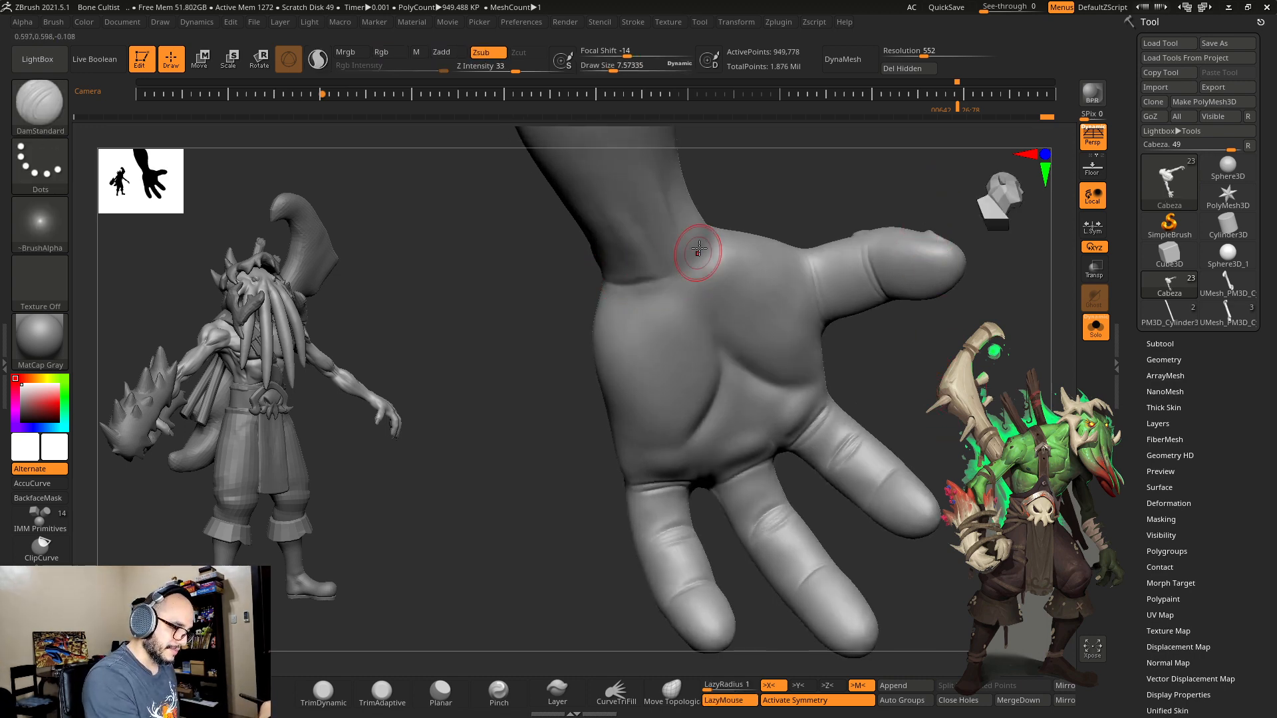
{"action": "left_click_drag", "start_coordinate": [743, 200], "coordinate": [599, 276]}
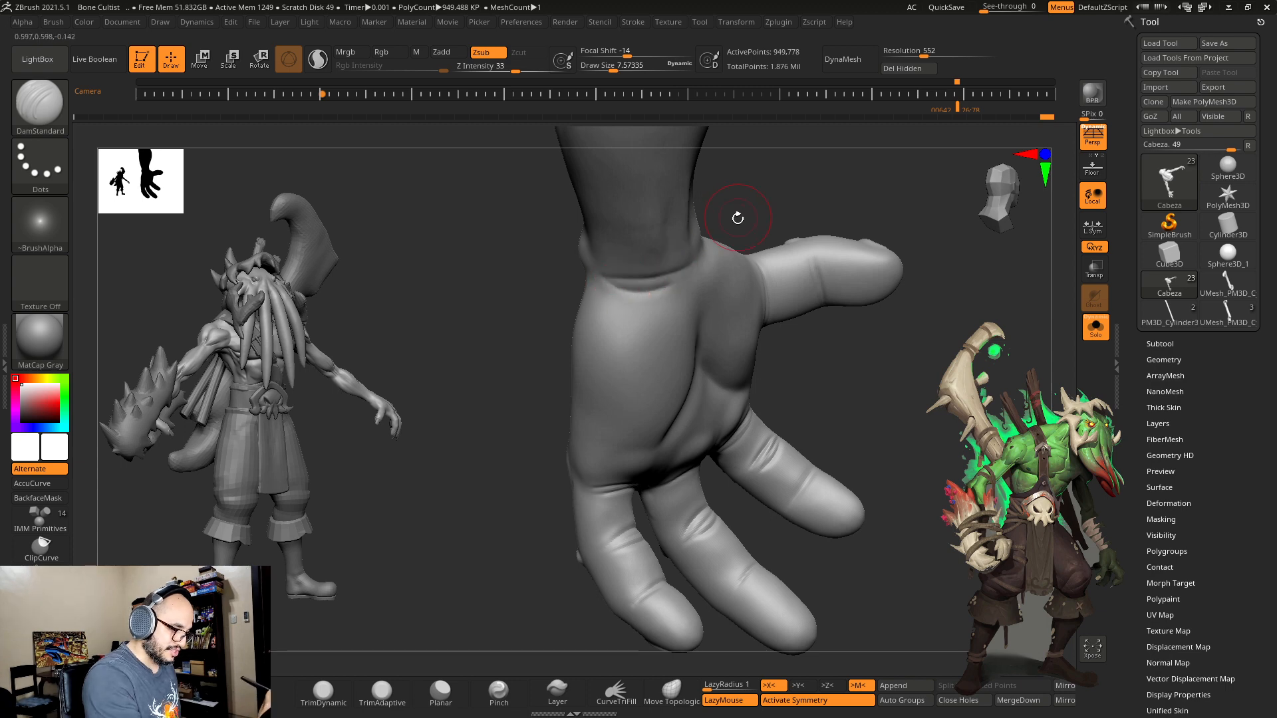
{"action": "key", "text": "ctrl+z"}
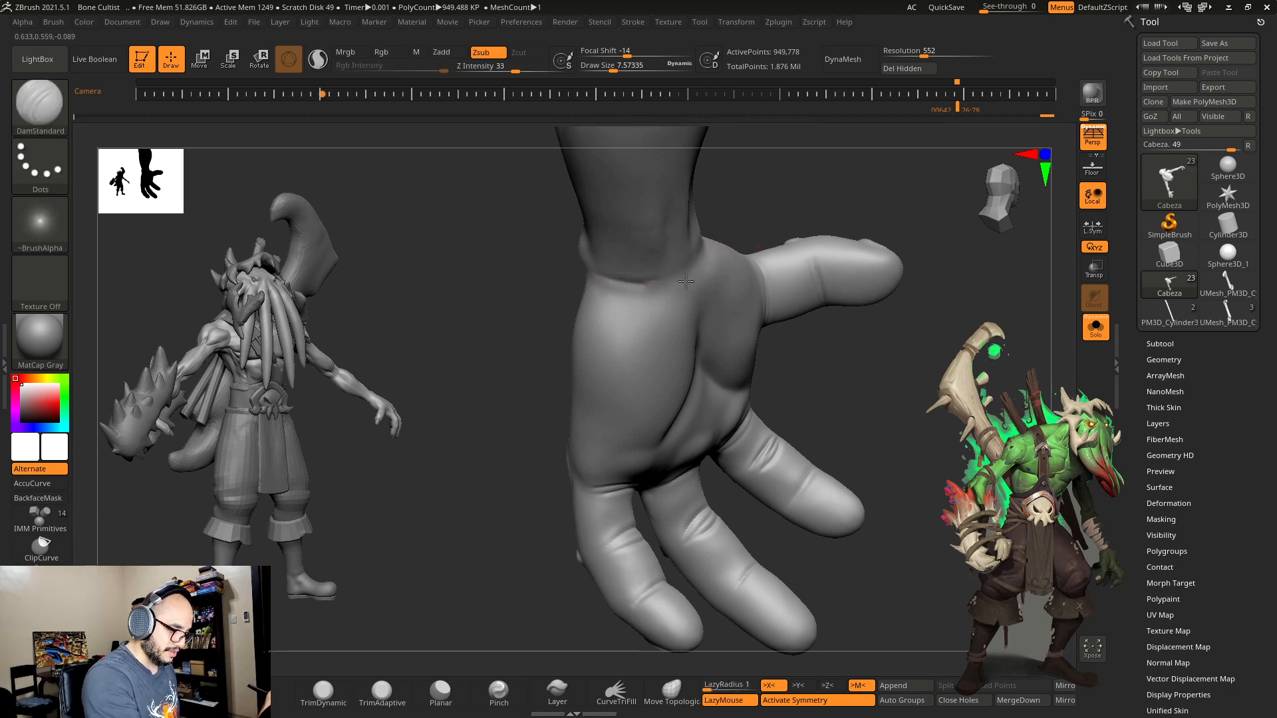
{"action": "left_click_drag", "start_coordinate": [698, 257], "coordinate": [602, 276]}
{"action": "mouse_move", "coordinate": [565, 286]}
{"action": "left_mouse_down"}
{"action": "mouse_move", "coordinate": [725, 212]}
{"action": "mouse_move", "coordinate": [700, 218]}
{"action": "mouse_move", "coordinate": [645, 280]}
{"action": "left_mouse_up"}
{"action": "left_click_drag", "start_coordinate": [701, 228], "coordinate": [653, 287]}
{"action": "key", "text": "ctrl+z"}
{"action": "key", "text": "ctrl+z"}
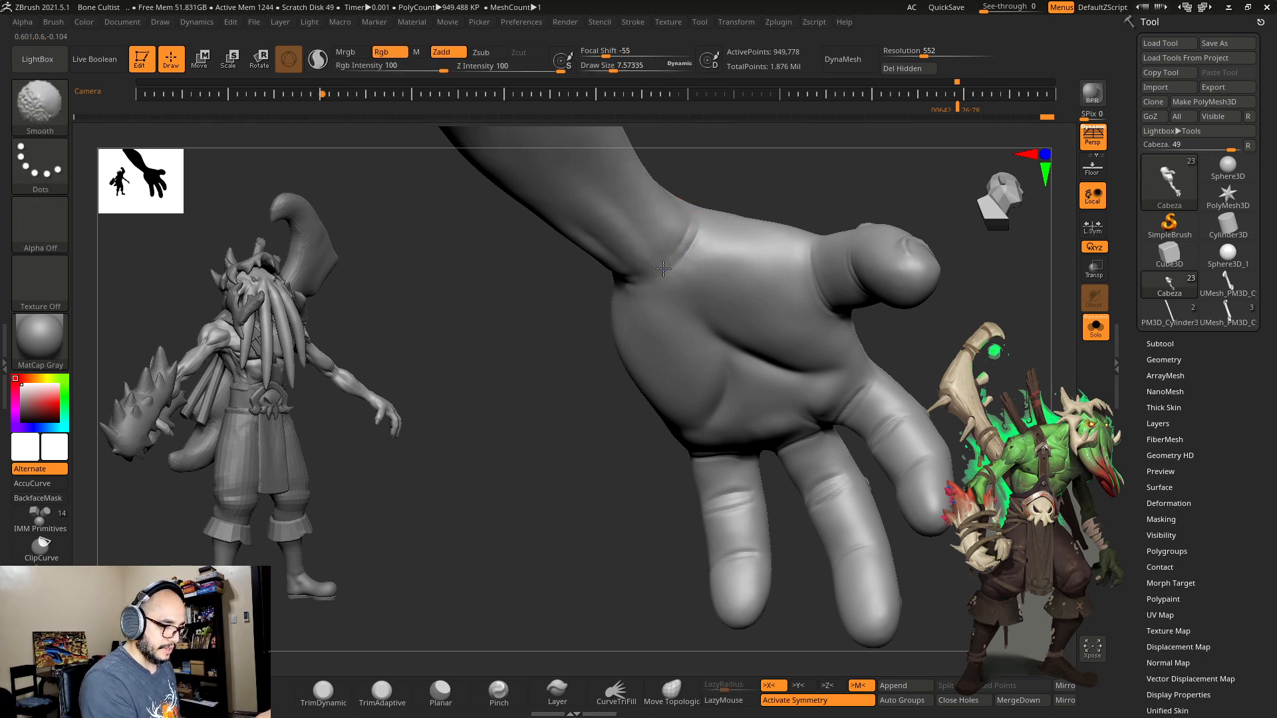
Step: Carve a crease at the inner elbow with DamStandard at a draw size of about 7.6
{"action": "mouse_move", "coordinate": [669, 267]}
{"action": "right_mouse_down"}
{"action": "mouse_move", "coordinate": [718, 217]}
{"action": "mouse_move", "coordinate": [755, 249]}
{"action": "mouse_move", "coordinate": [698, 377]}
{"action": "mouse_move", "coordinate": [649, 388]}
{"action": "mouse_move", "coordinate": [780, 510]}
{"action": "mouse_move", "coordinate": [849, 413]}
{"action": "mouse_move", "coordinate": [818, 373]}
{"action": "mouse_move", "coordinate": [847, 399]}
{"action": "right_mouse_up"}
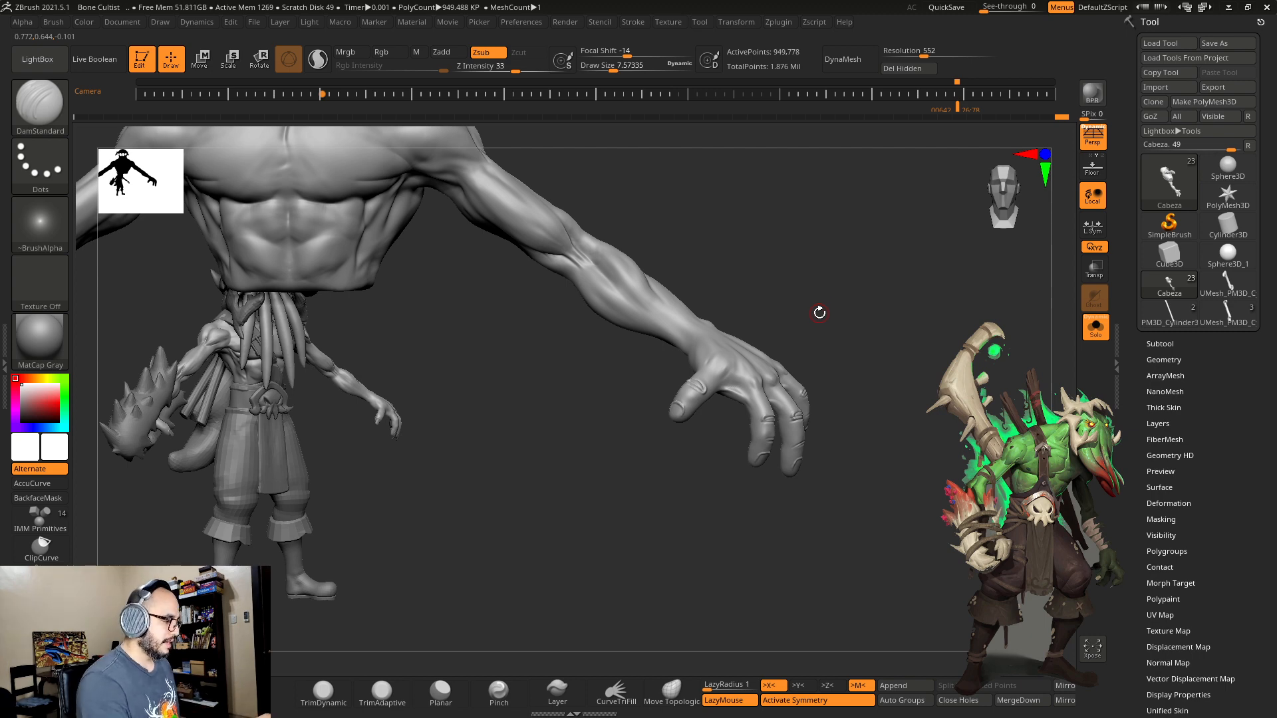
{"action": "mouse_move", "coordinate": [819, 312]}
{"action": "right_mouse_down"}
{"action": "mouse_move", "coordinate": [764, 322]}
{"action": "mouse_move", "coordinate": [847, 371]}
{"action": "mouse_move", "coordinate": [861, 397]}
{"action": "mouse_move", "coordinate": [821, 387]}
{"action": "mouse_move", "coordinate": [726, 413]}
{"action": "right_mouse_up"}
{"action": "key", "text": "s"}
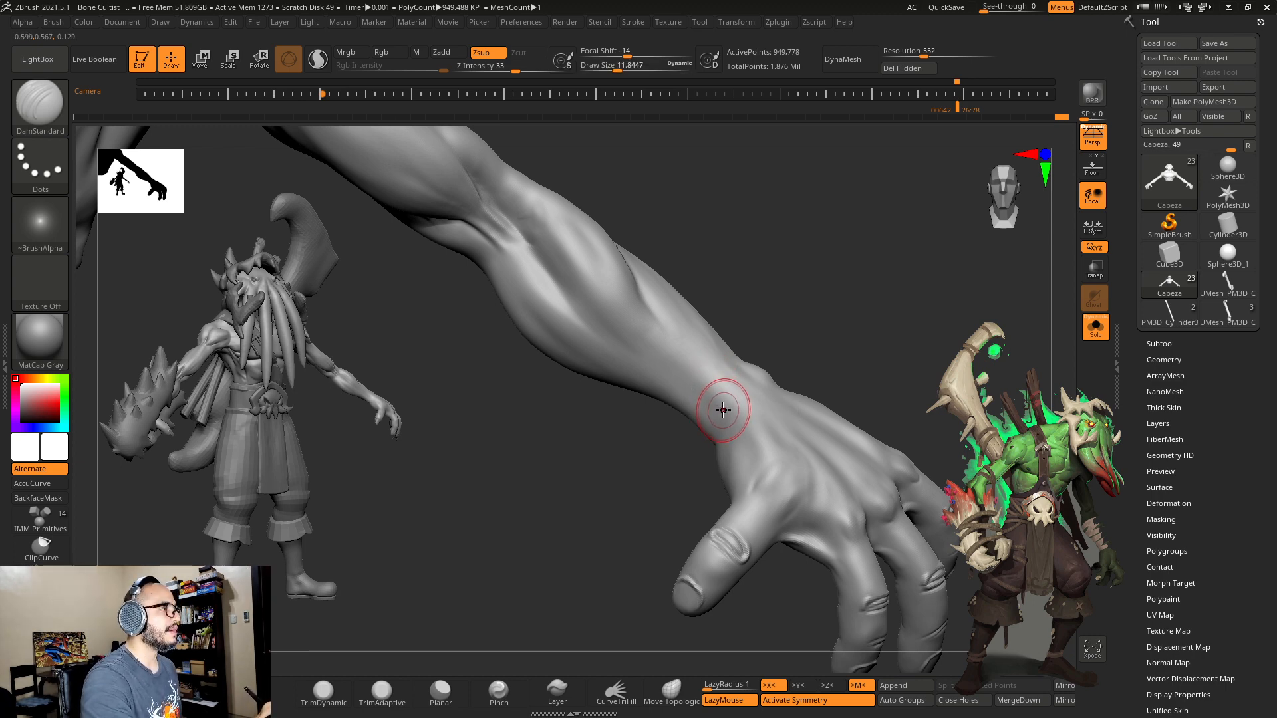
{"action": "mouse_move", "coordinate": [789, 322]}
{"action": "right_mouse_down"}
{"action": "mouse_move", "coordinate": [814, 308]}
{"action": "mouse_move", "coordinate": [848, 351]}
{"action": "right_mouse_up"}
{"action": "key", "text": "s"}
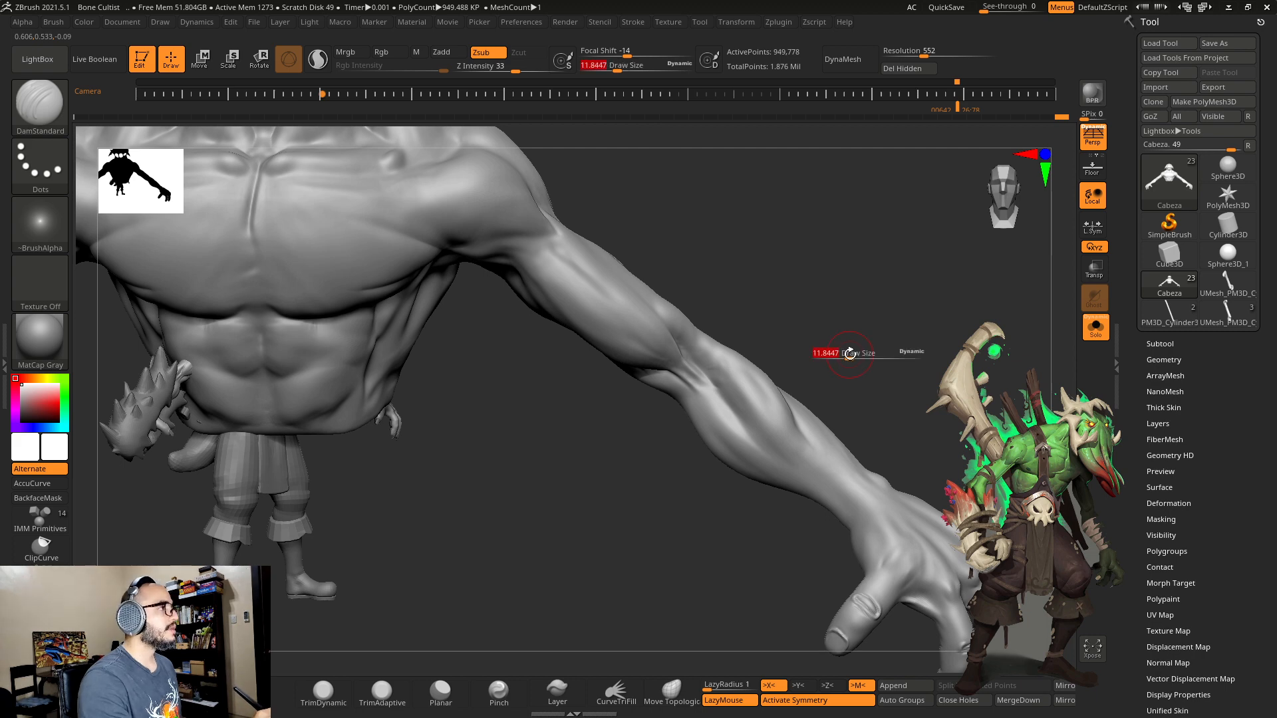
{"action": "left_click_drag", "start_coordinate": [849, 353], "coordinate": [851, 353]}
{"action": "key", "text": "s"}
{"action": "left_click_drag", "start_coordinate": [682, 370], "coordinate": [676, 370]}
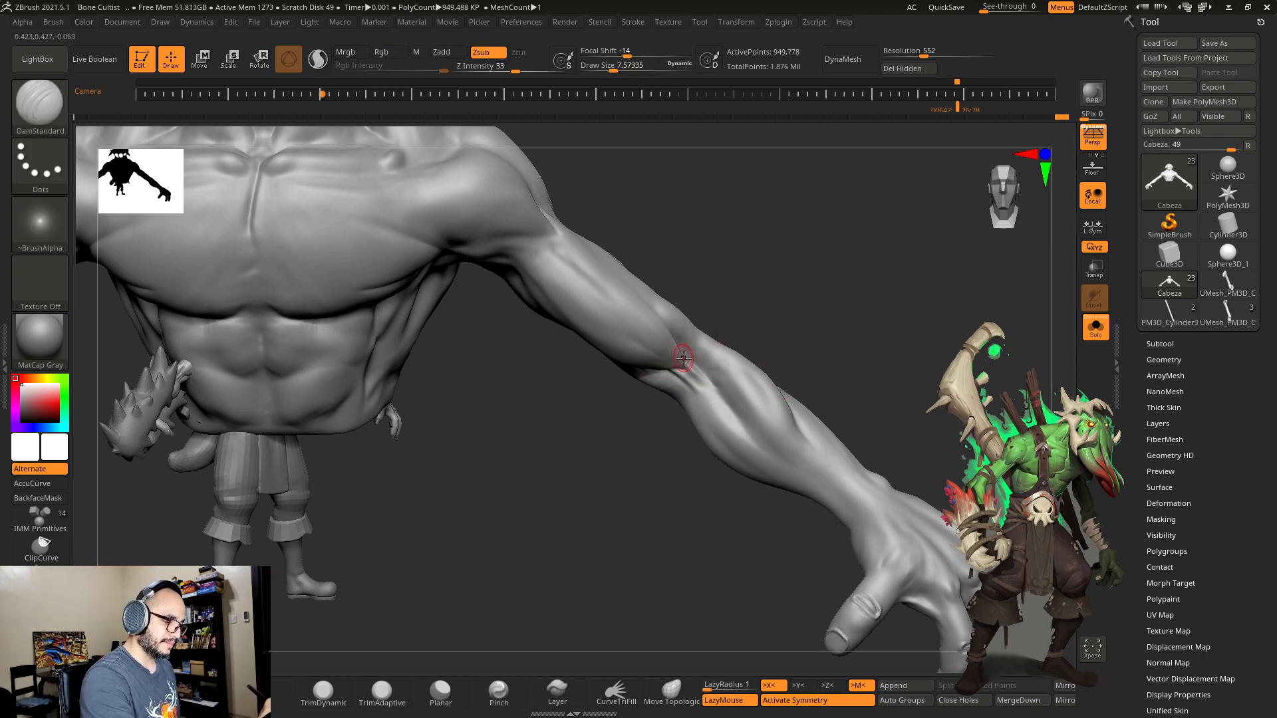
{"action": "right_click_drag", "start_coordinate": [674, 291], "coordinate": [671, 337]}
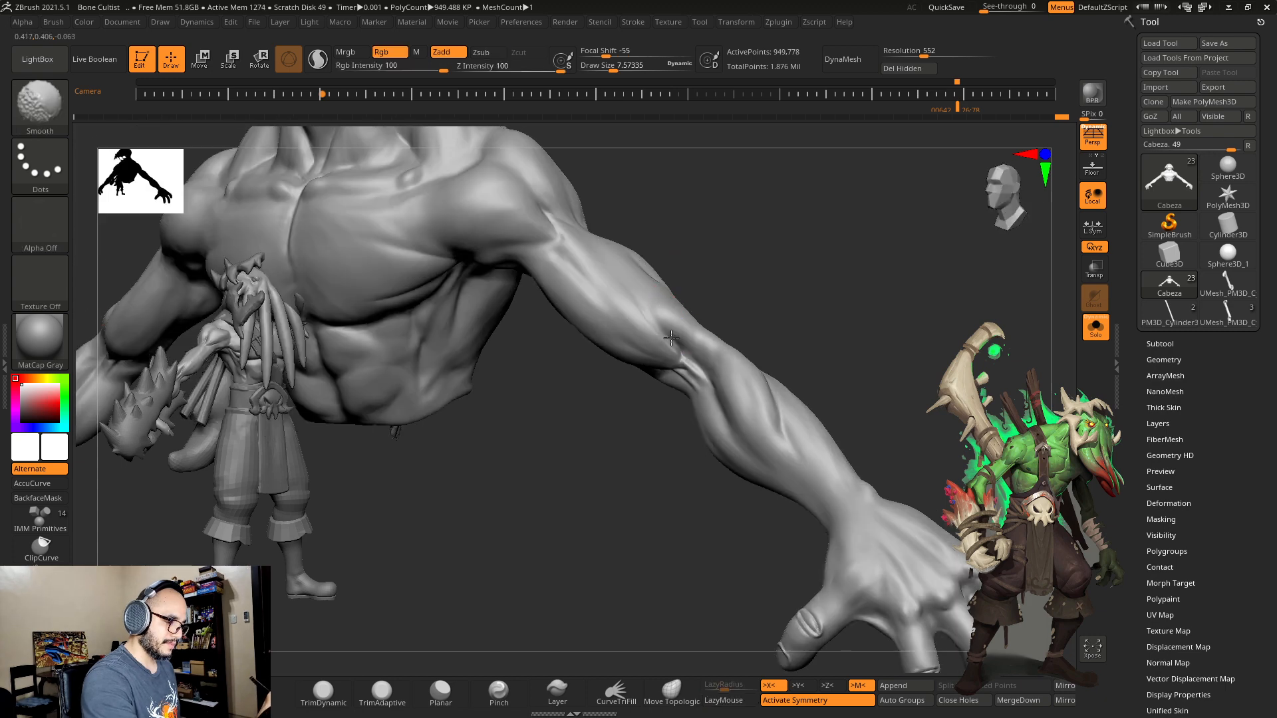
Step: Refine the contours around the inner elbow and lower biceps with DamStandard and smooth them
{"action": "key", "text": "s"}
{"action": "left_click_drag", "start_coordinate": [649, 311], "coordinate": [652, 312]}
{"action": "left_click_drag", "start_coordinate": [697, 250], "coordinate": [718, 272]}
{"action": "mouse_move", "coordinate": [690, 346]}
{"action": "left_mouse_down"}
{"action": "mouse_move", "coordinate": [652, 349]}
{"action": "mouse_move", "coordinate": [667, 344]}
{"action": "left_mouse_up"}
{"action": "key", "text": "s"}
{"action": "left_click_drag", "start_coordinate": [693, 278], "coordinate": [714, 292]}
{"action": "mouse_move", "coordinate": [678, 365]}
{"action": "left_mouse_down"}
{"action": "mouse_move", "coordinate": [582, 289]}
{"action": "mouse_move", "coordinate": [598, 286]}
{"action": "mouse_move", "coordinate": [675, 347]}
{"action": "left_mouse_up"}
{"action": "left_click_drag", "start_coordinate": [712, 296], "coordinate": [716, 272]}
{"action": "key", "text": "s"}
{"action": "left_click_drag", "start_coordinate": [633, 338], "coordinate": [640, 339]}
{"action": "mouse_move", "coordinate": [622, 327]}
{"action": "left_mouse_down", "text": "shift"}
{"action": "mouse_move", "coordinate": [581, 328]}
{"action": "mouse_move", "coordinate": [643, 310]}
{"action": "mouse_move", "coordinate": [673, 276]}
{"action": "left_mouse_up", "text": "shift"}
Step: Smooth the upper arm's muscle contours towards the shoulder at draw sizes of about 9.5 to 11
{"action": "key", "text": "s"}
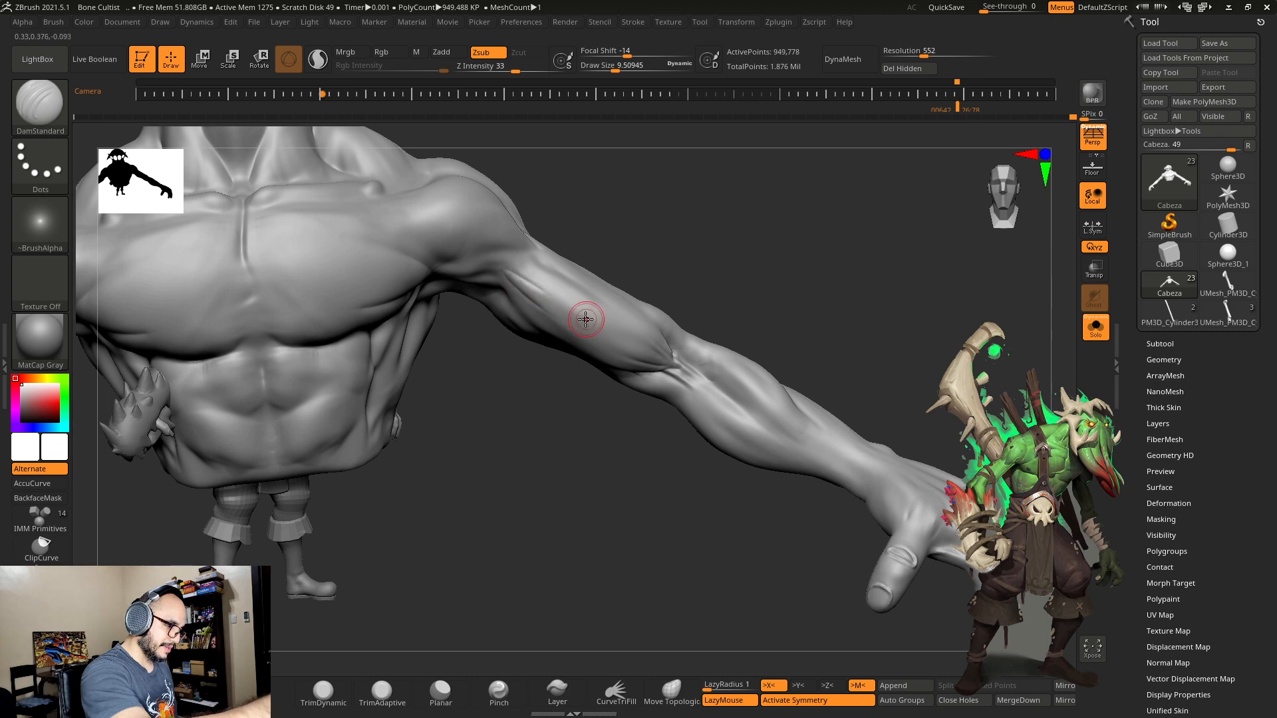
{"action": "mouse_move", "coordinate": [544, 280]}
{"action": "left_mouse_down", "text": "shift"}
{"action": "mouse_move", "coordinate": [551, 298]}
{"action": "mouse_move", "coordinate": [518, 260]}
{"action": "mouse_move", "coordinate": [538, 276]}
{"action": "left_mouse_up", "text": "shift"}
{"action": "mouse_move", "coordinate": [681, 310]}
{"action": "left_mouse_down", "text": "shift"}
{"action": "mouse_move", "coordinate": [695, 325]}
{"action": "mouse_move", "coordinate": [740, 254]}
{"action": "mouse_move", "coordinate": [915, 373]}
{"action": "mouse_move", "coordinate": [865, 361]}
{"action": "left_mouse_up", "text": "shift"}
{"action": "left_click_drag", "start_coordinate": [803, 292], "coordinate": [770, 299]}
{"action": "key", "text": "shift"}
{"action": "left_click_drag", "start_coordinate": [769, 253], "coordinate": [784, 250], "text": "shift"}
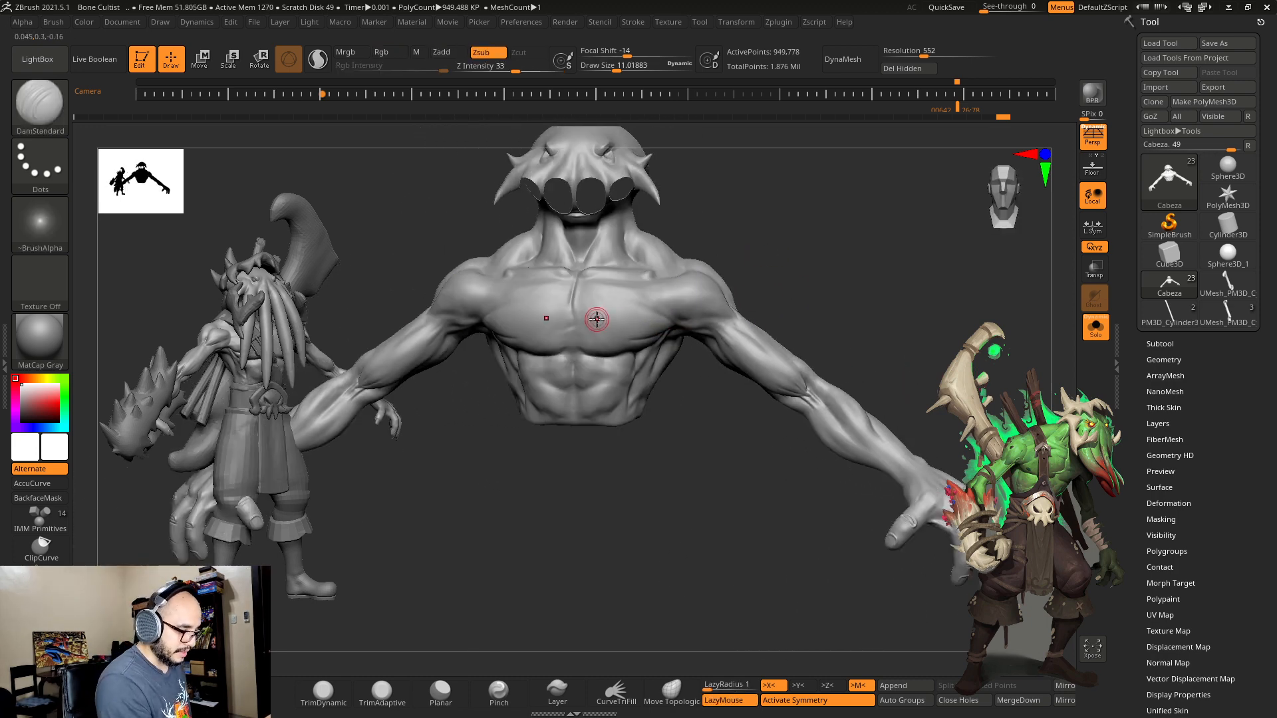
Step: Rework the sternum line with symmetry off, using DamStandard at a draw size of about 11, and turn X symmetry back on
{"action": "key", "text": "x"}
{"action": "left_click_drag", "start_coordinate": [640, 458], "coordinate": [656, 468], "text": "shift"}
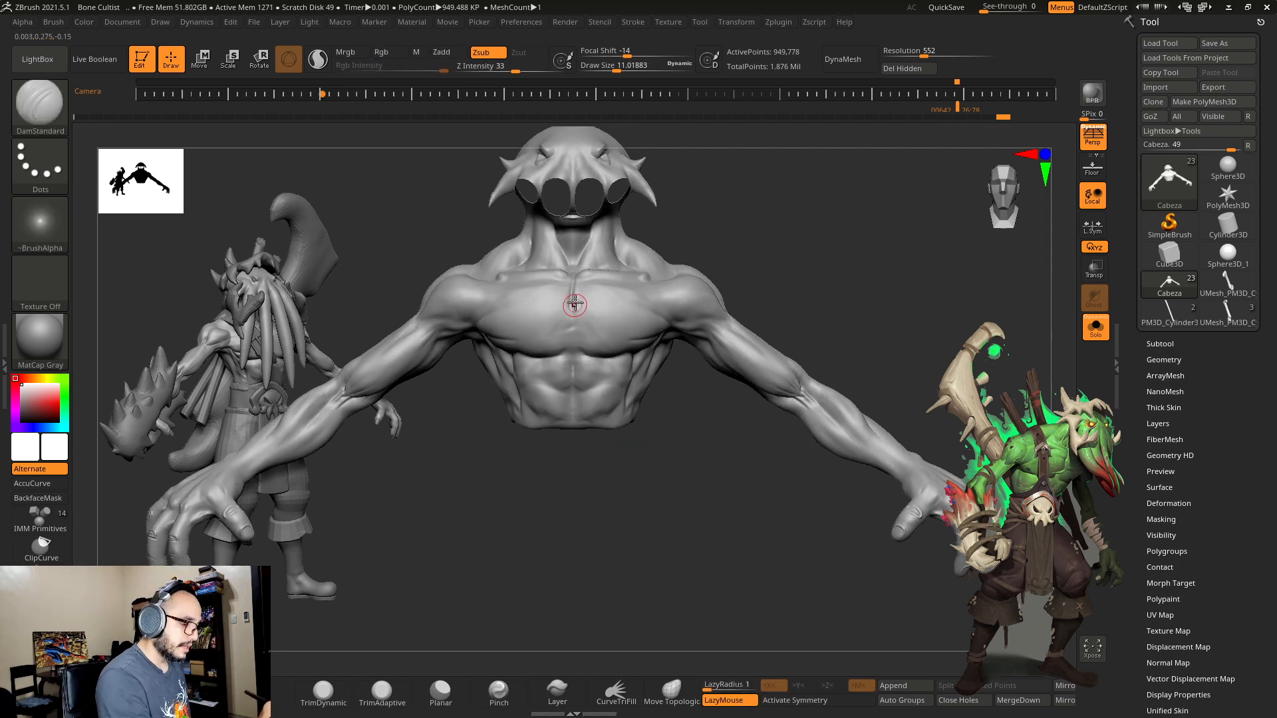
{"action": "key", "text": "shift"}
{"action": "left_click_drag", "start_coordinate": [719, 222], "coordinate": [716, 264]}
{"action": "key", "text": "space"}
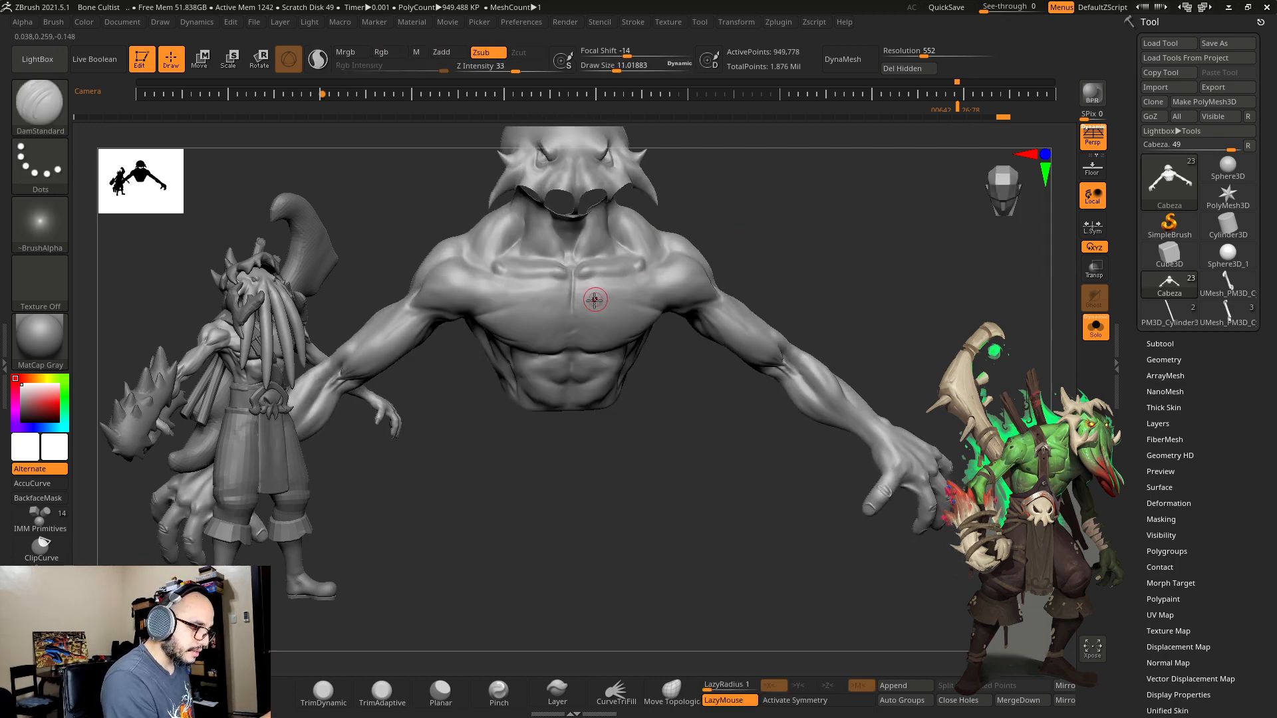
{"action": "key", "text": "x"}
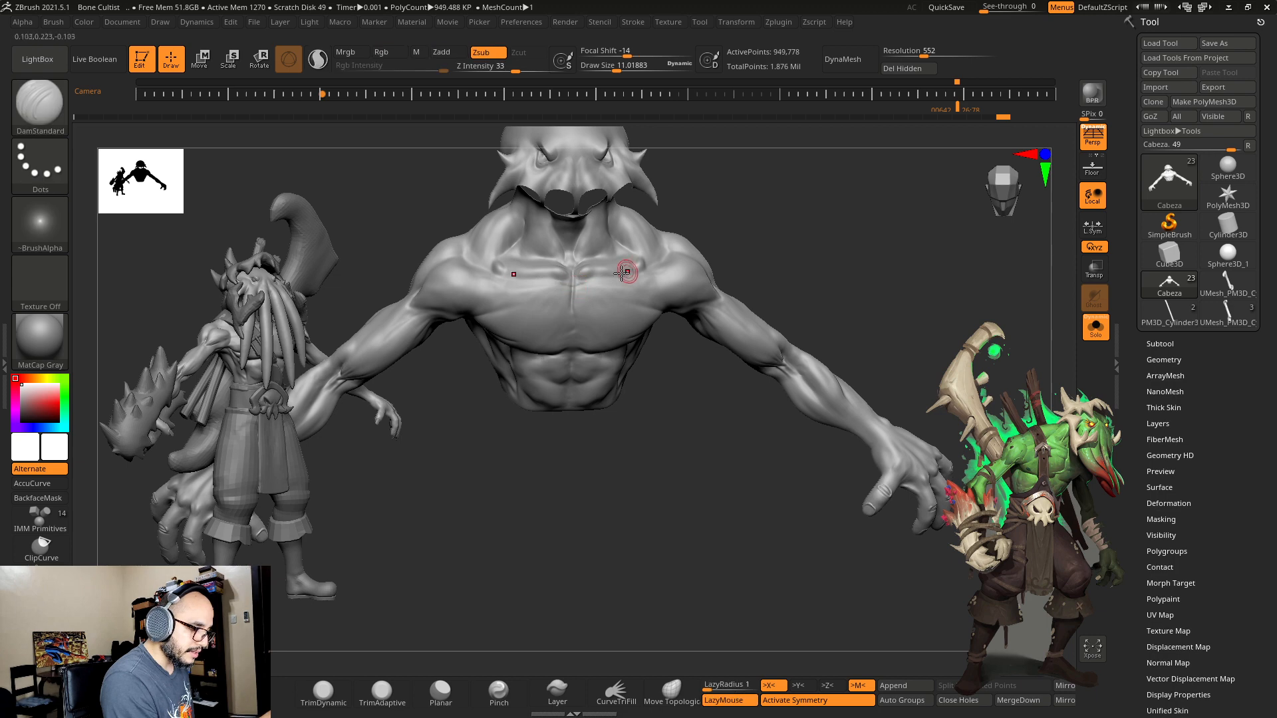
Step: Smooth the chest below the collarbones at a draw size of about 10 and the horn area on the head at about 5
{"action": "key", "text": "shift"}
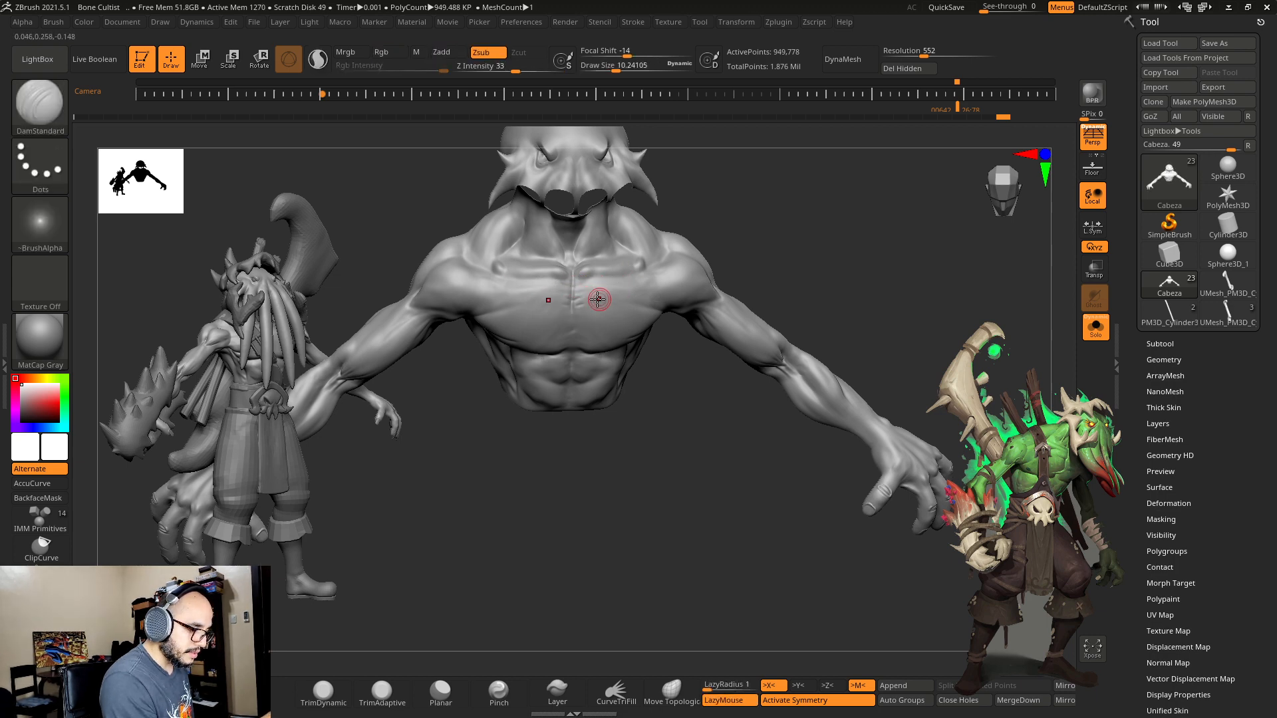
{"action": "mouse_move", "coordinate": [787, 253]}
{"action": "left_mouse_down"}
{"action": "mouse_move", "coordinate": [830, 280]}
{"action": "mouse_move", "coordinate": [764, 308]}
{"action": "mouse_move", "coordinate": [798, 317]}
{"action": "mouse_move", "coordinate": [829, 293]}
{"action": "mouse_move", "coordinate": [845, 373]}
{"action": "mouse_move", "coordinate": [811, 442]}
{"action": "mouse_move", "coordinate": [831, 433]}
{"action": "mouse_move", "coordinate": [829, 358]}
{"action": "mouse_move", "coordinate": [747, 329]}
{"action": "left_mouse_up"}
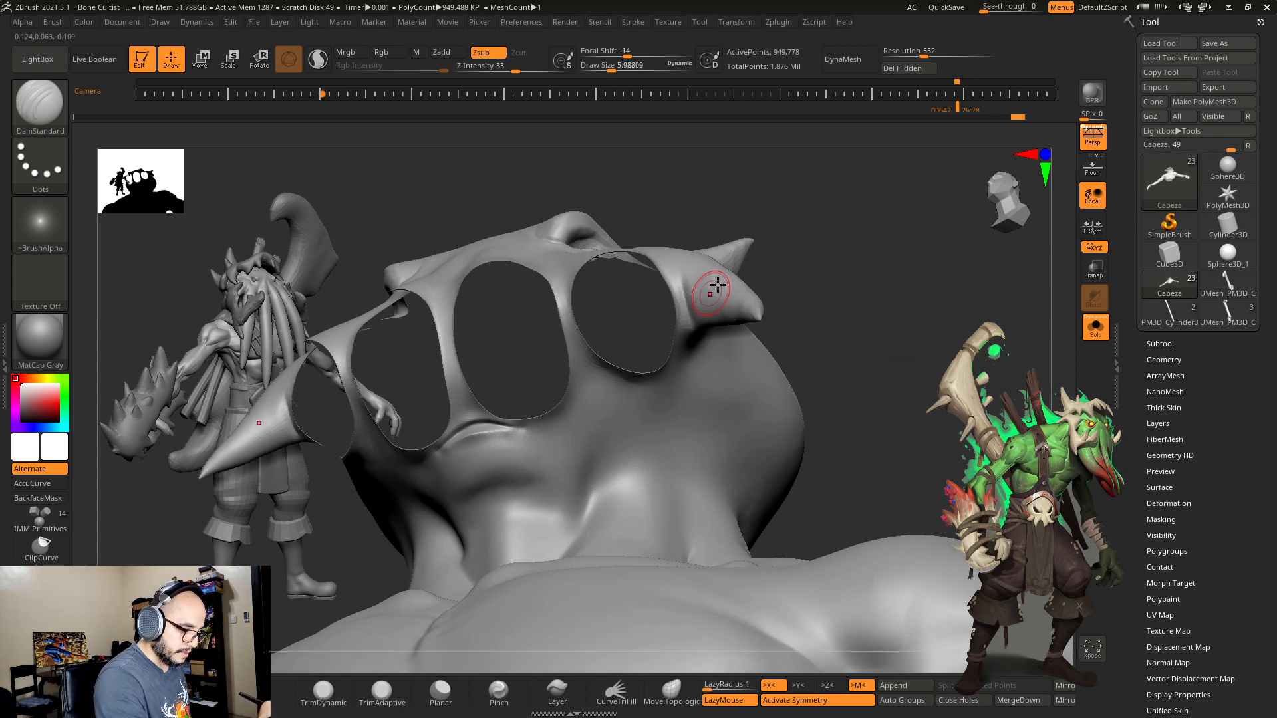
{"action": "left_click_drag", "start_coordinate": [717, 284], "coordinate": [739, 255]}
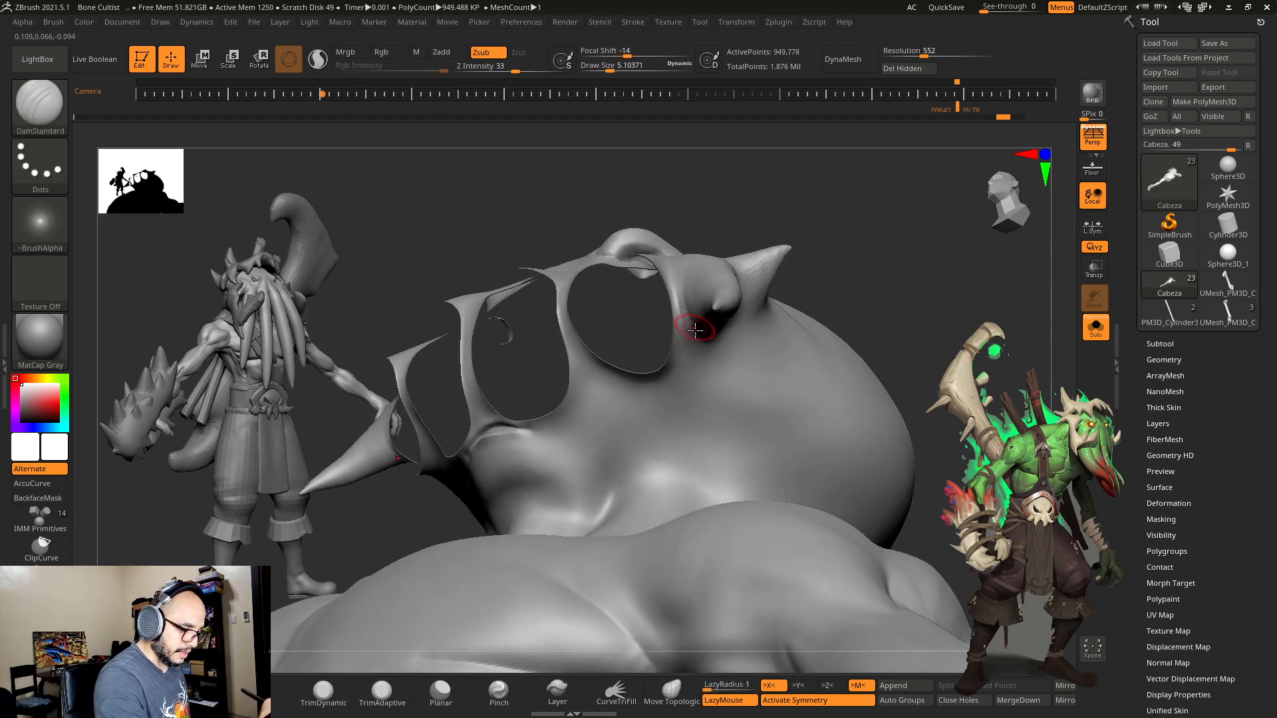
{"action": "left_click_drag", "start_coordinate": [685, 193], "coordinate": [692, 272]}
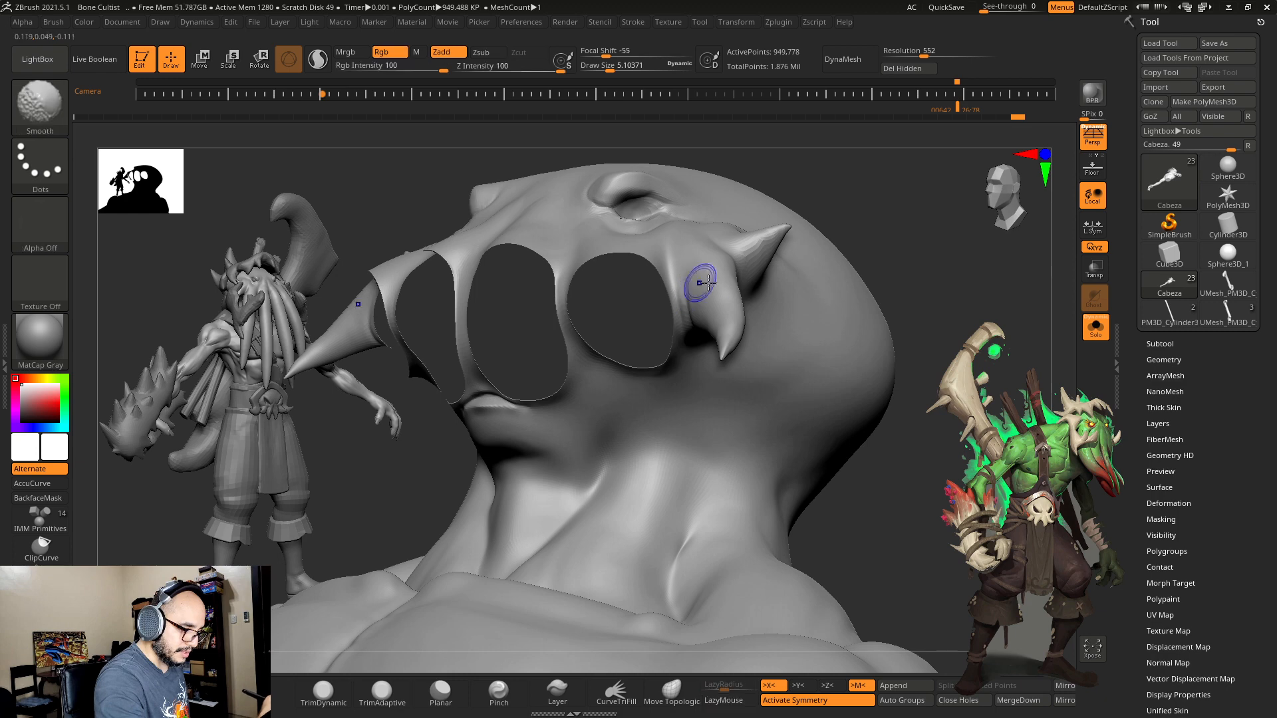
{"action": "mouse_move", "coordinate": [891, 359]}
{"action": "left_mouse_down", "text": "alt"}
{"action": "mouse_move", "coordinate": [898, 302]}
{"action": "mouse_move", "coordinate": [907, 369]}
{"action": "left_mouse_up", "text": "alt"}
Step: Unhide the whole body mesh and turn Solo off to show the full character
{"action": "left_click", "coordinate": [932, 418], "text": "ctrl+shift"}
{"action": "left_click_drag", "start_coordinate": [944, 436], "coordinate": [923, 348], "text": "alt"}
{"action": "left_click", "coordinate": [1096, 327]}
{"action": "mouse_move", "coordinate": [886, 563]}
{"action": "left_mouse_down"}
{"action": "mouse_move", "coordinate": [847, 576]}
{"action": "mouse_move", "coordinate": [923, 588]}
{"action": "mouse_move", "coordinate": [839, 601]}
{"action": "left_mouse_up"}
{"action": "left_click_drag", "start_coordinate": [911, 357], "coordinate": [906, 427]}
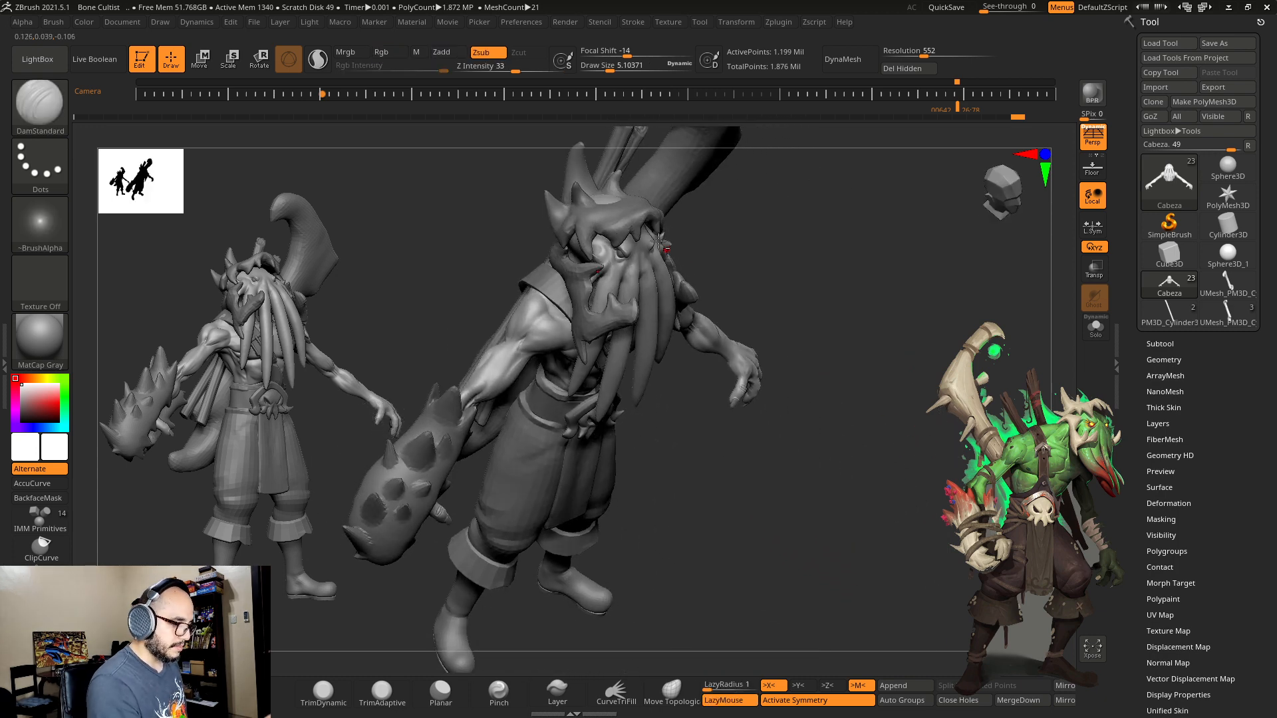
Step: Select the upper skull helmet piece and reshape it with the Move brush at draw sizes of about 57 to 81
{"action": "left_click", "coordinate": [640, 214], "text": "alt"}
{"action": "mouse_move", "coordinate": [774, 267]}
{"action": "left_mouse_down"}
{"action": "mouse_move", "coordinate": [771, 330]}
{"action": "mouse_move", "coordinate": [795, 325]}
{"action": "mouse_move", "coordinate": [792, 311]}
{"action": "left_mouse_up"}
{"action": "key", "text": "b"}
{"action": "key", "text": "m"}
{"action": "key", "text": "v"}
{"action": "key", "text": "s"}
{"action": "mouse_move", "coordinate": [637, 351]}
{"action": "left_mouse_down"}
{"action": "mouse_move", "coordinate": [650, 352]}
{"action": "mouse_move", "coordinate": [633, 347]}
{"action": "left_mouse_up"}
{"action": "left_click_drag", "start_coordinate": [667, 346], "coordinate": [682, 336]}
{"action": "left_click_drag", "start_coordinate": [771, 293], "coordinate": [792, 306]}
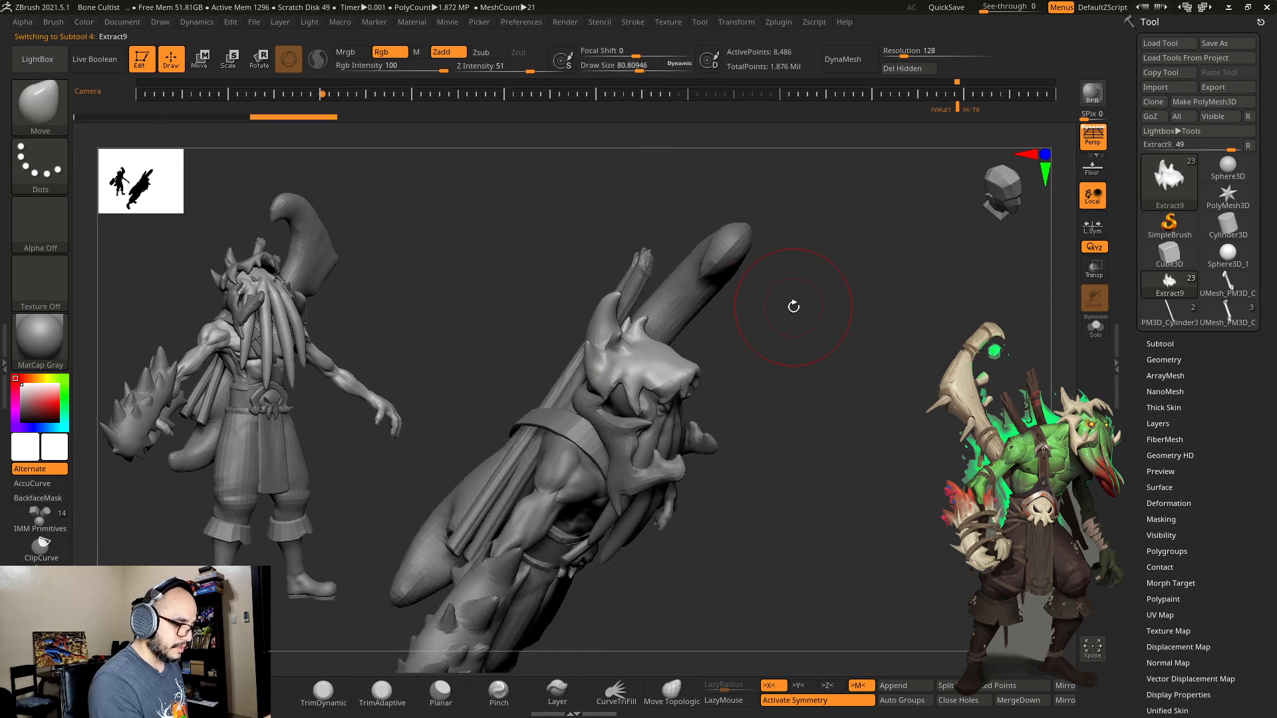
{"action": "left_click_drag", "start_coordinate": [673, 345], "coordinate": [666, 338]}
{"action": "left_click_drag", "start_coordinate": [792, 305], "coordinate": [732, 316]}
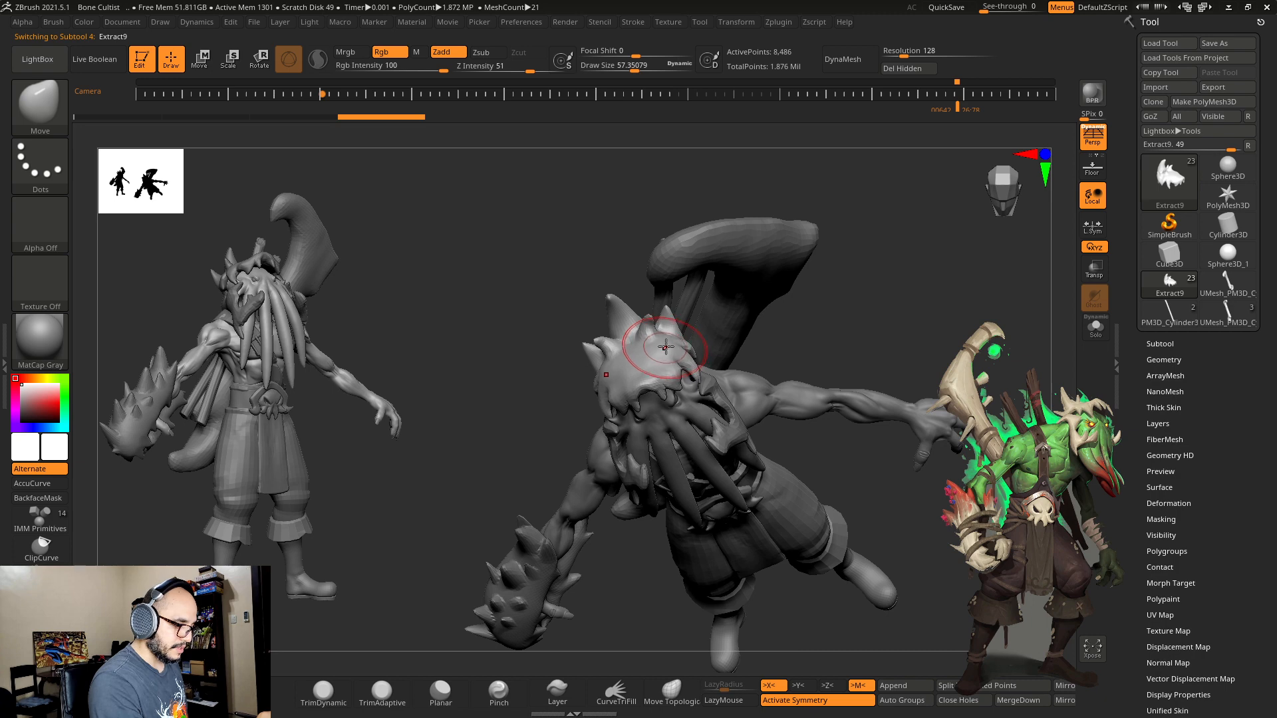
Step: Adjust the upper skull helmet against the full figure at draw sizes of about 63 to 102, undoing the last change
{"action": "left_click_drag", "start_coordinate": [810, 329], "coordinate": [935, 388]}
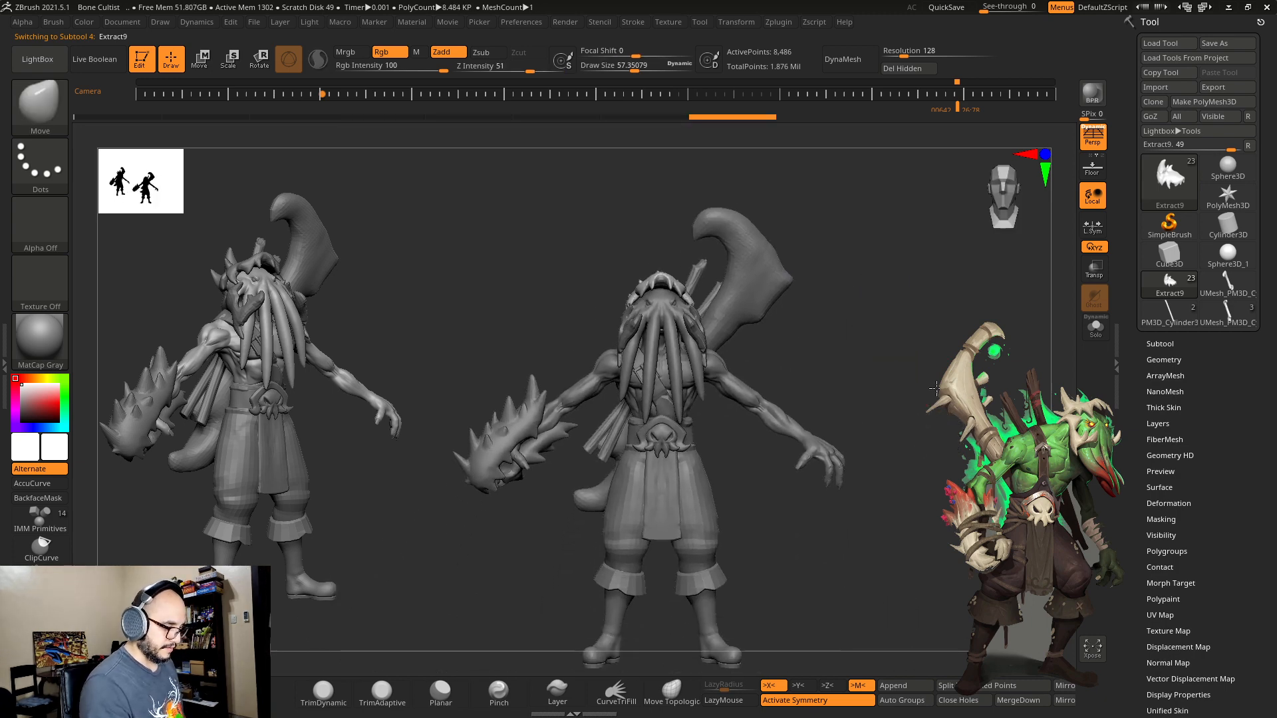
{"action": "mouse_move", "coordinate": [943, 464]}
{"action": "left_mouse_down"}
{"action": "mouse_move", "coordinate": [901, 465]}
{"action": "mouse_move", "coordinate": [915, 436]}
{"action": "mouse_move", "coordinate": [890, 360]}
{"action": "mouse_move", "coordinate": [869, 390]}
{"action": "mouse_move", "coordinate": [802, 323]}
{"action": "mouse_move", "coordinate": [841, 353]}
{"action": "mouse_move", "coordinate": [860, 503]}
{"action": "left_mouse_up"}
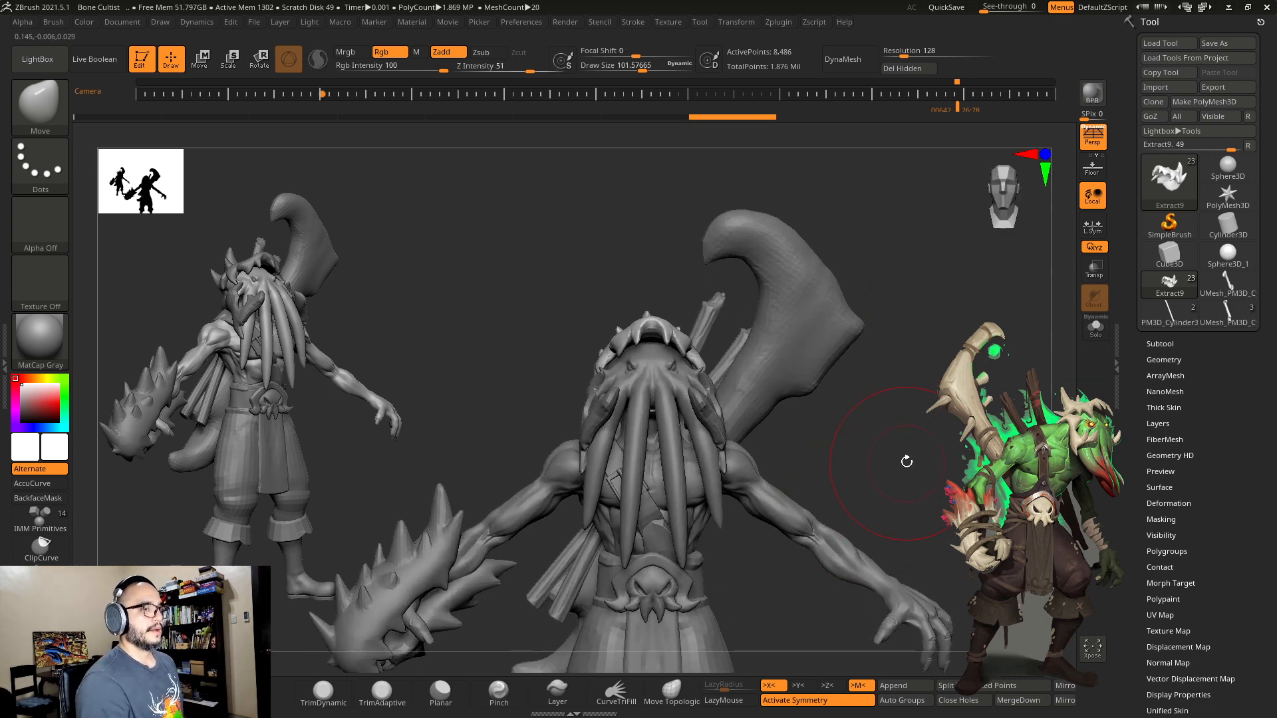
{"action": "mouse_move", "coordinate": [906, 462]}
{"action": "left_mouse_down"}
{"action": "mouse_move", "coordinate": [926, 442]}
{"action": "mouse_move", "coordinate": [875, 442]}
{"action": "mouse_move", "coordinate": [704, 368]}
{"action": "mouse_move", "coordinate": [715, 366]}
{"action": "left_mouse_up"}
{"action": "mouse_move", "coordinate": [810, 384]}
{"action": "left_mouse_down"}
{"action": "mouse_move", "coordinate": [850, 413]}
{"action": "mouse_move", "coordinate": [938, 399]}
{"action": "mouse_move", "coordinate": [952, 469]}
{"action": "mouse_move", "coordinate": [898, 416]}
{"action": "left_mouse_up"}
{"action": "key", "text": "ctrl+z"}
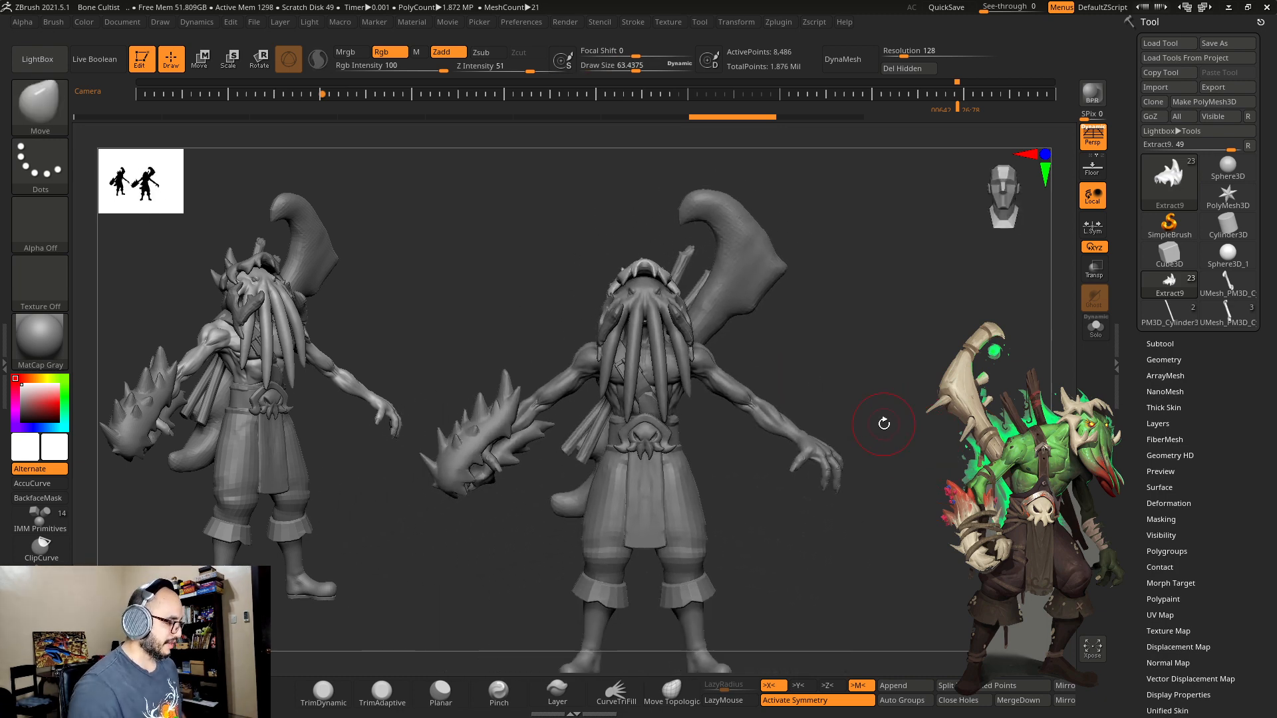
{"action": "left_click_drag", "start_coordinate": [837, 349], "coordinate": [956, 367]}
Step: Isolate the lower skull piece around the neck and reshape its rim with Move at draw sizes of about 39 to 81
{"action": "left_click", "coordinate": [697, 363], "text": "alt"}
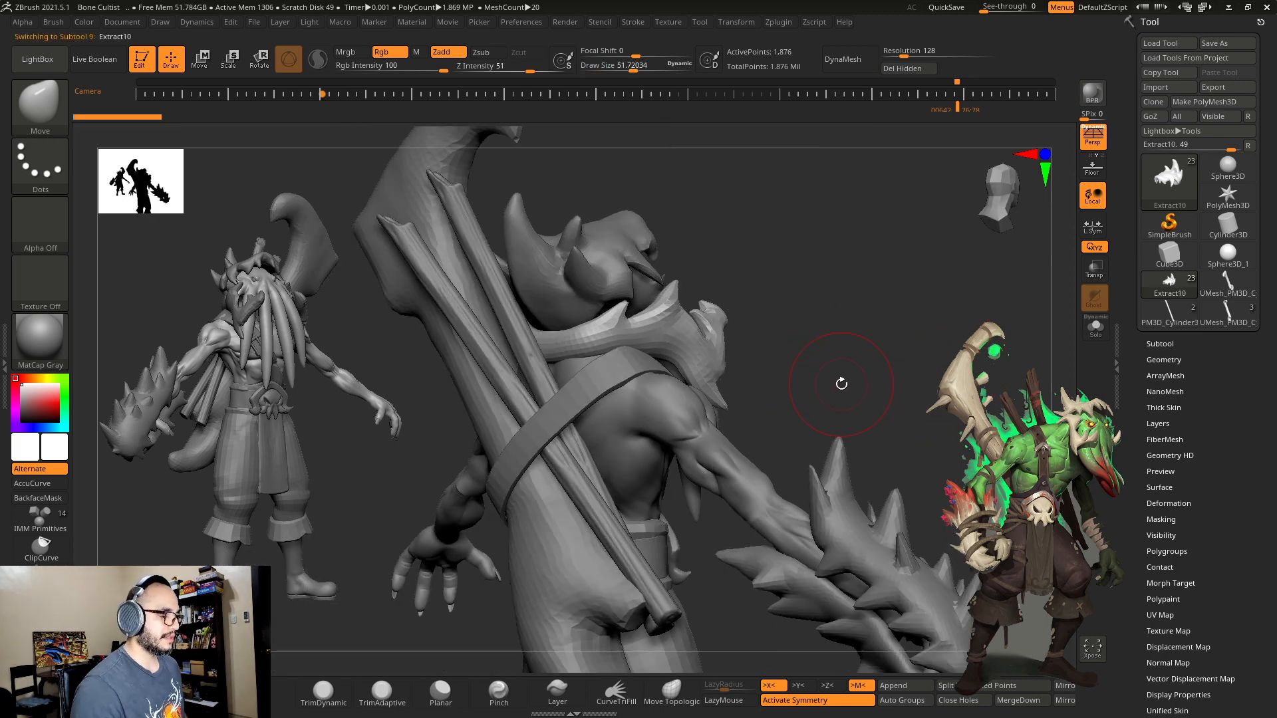
{"action": "left_click_drag", "start_coordinate": [841, 384], "coordinate": [610, 355]}
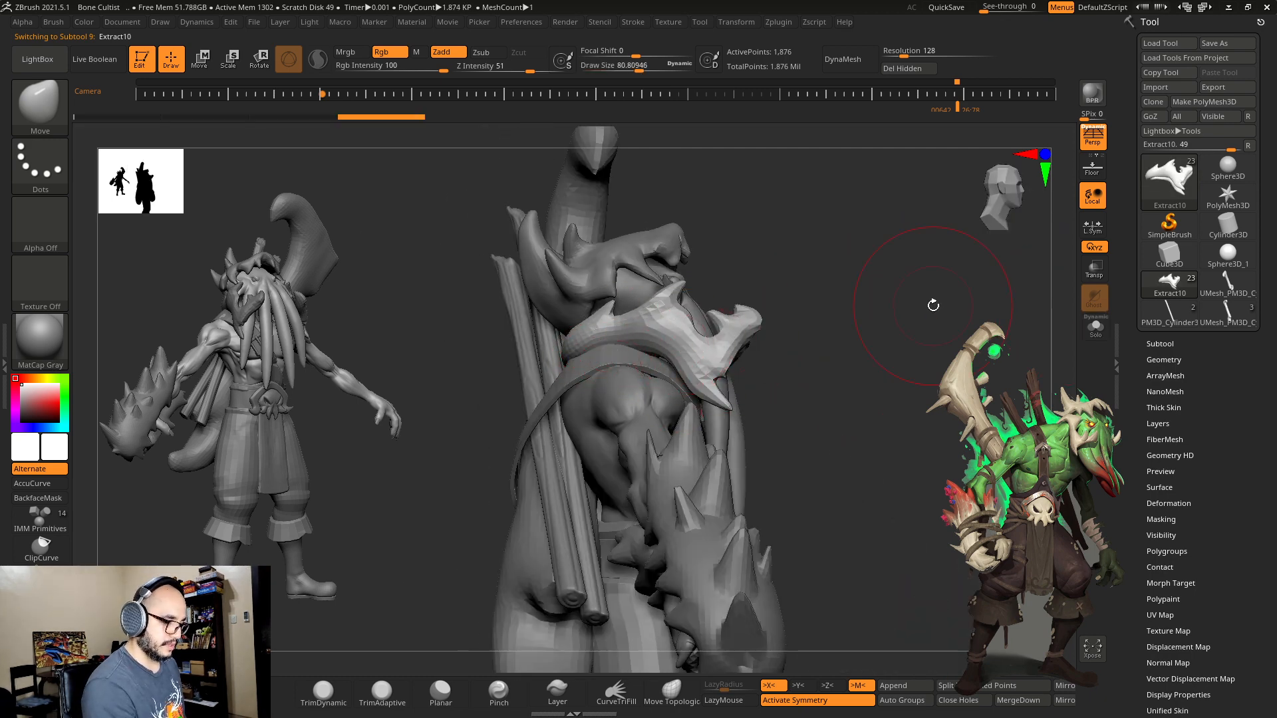
{"action": "left_click", "coordinate": [1105, 335]}
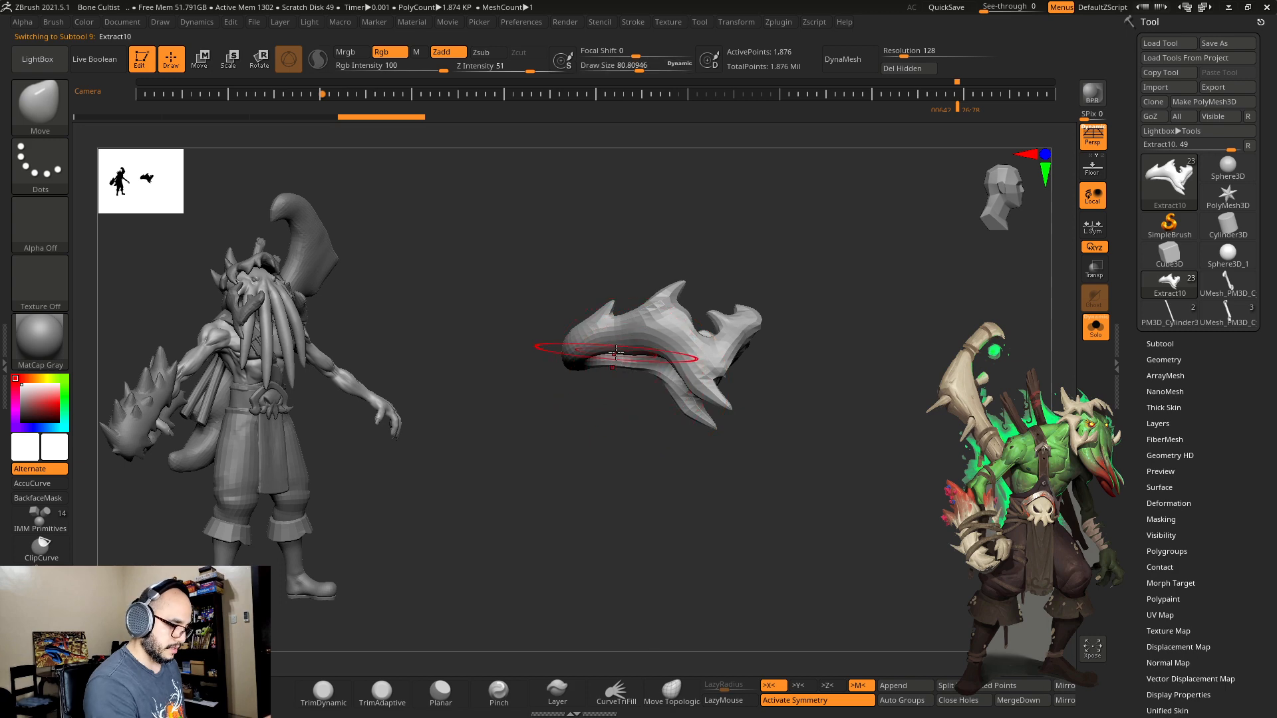
{"action": "key", "text": "bracketleft"}
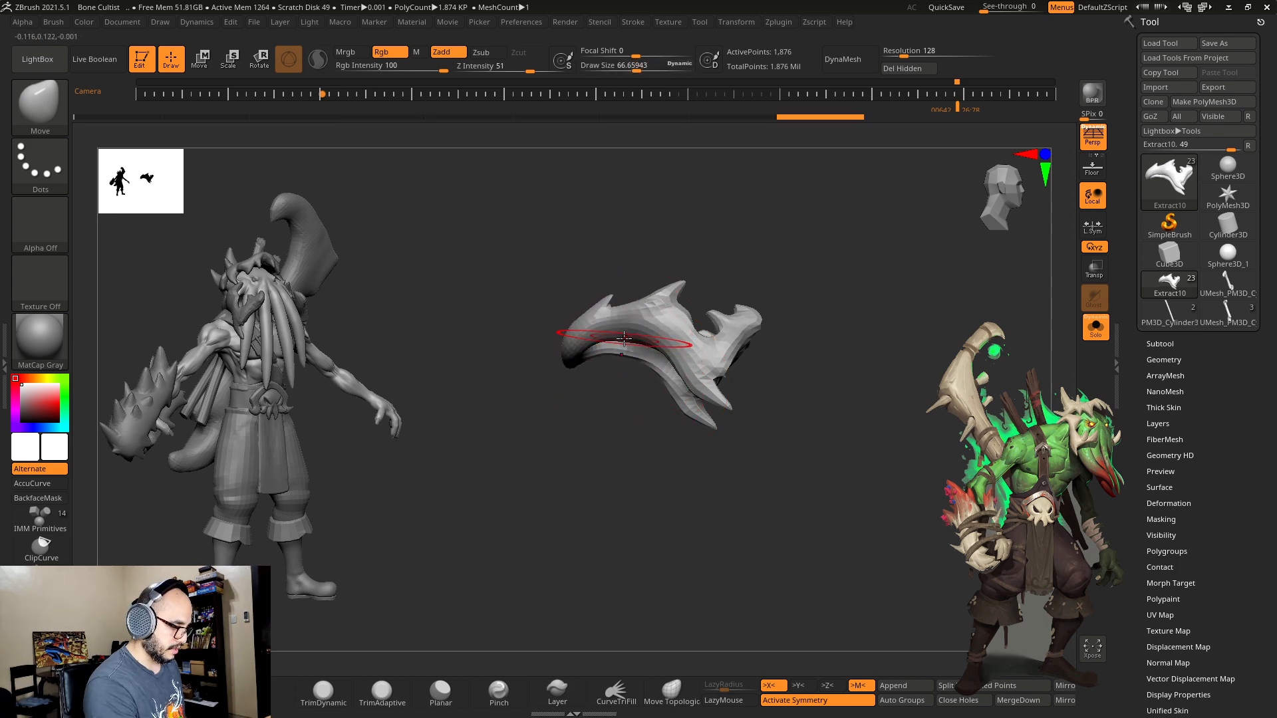
{"action": "mouse_move", "coordinate": [565, 406]}
{"action": "left_mouse_down"}
{"action": "mouse_move", "coordinate": [638, 399]}
{"action": "mouse_move", "coordinate": [632, 373]}
{"action": "left_mouse_up"}
{"action": "key", "text": "s"}
{"action": "left_click_drag", "start_coordinate": [738, 365], "coordinate": [688, 359]}
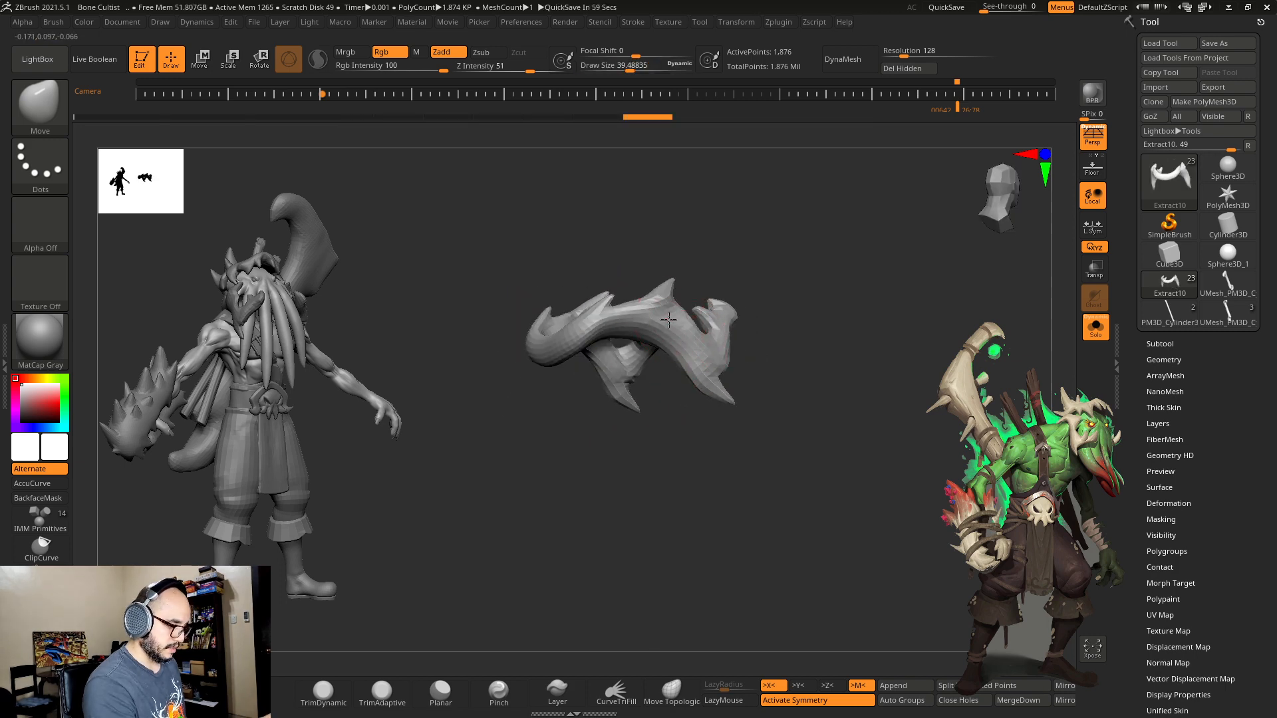
{"action": "key", "text": "s"}
{"action": "left_click_drag", "start_coordinate": [611, 308], "coordinate": [613, 308]}
{"action": "left_click_drag", "start_coordinate": [615, 332], "coordinate": [620, 323]}
Step: Turn Solo off and fit the back of the lower skull piece around the neck with Move at draw sizes of about 54 to 67
{"action": "left_click", "coordinate": [1096, 328]}
{"action": "left_click_drag", "start_coordinate": [937, 355], "coordinate": [858, 352]}
{"action": "key", "text": "s"}
{"action": "left_click_drag", "start_coordinate": [662, 353], "coordinate": [664, 354]}
{"action": "mouse_move", "coordinate": [737, 263]}
{"action": "left_mouse_down"}
{"action": "mouse_move", "coordinate": [815, 262]}
{"action": "mouse_move", "coordinate": [738, 296]}
{"action": "left_mouse_up"}
{"action": "key", "text": "s"}
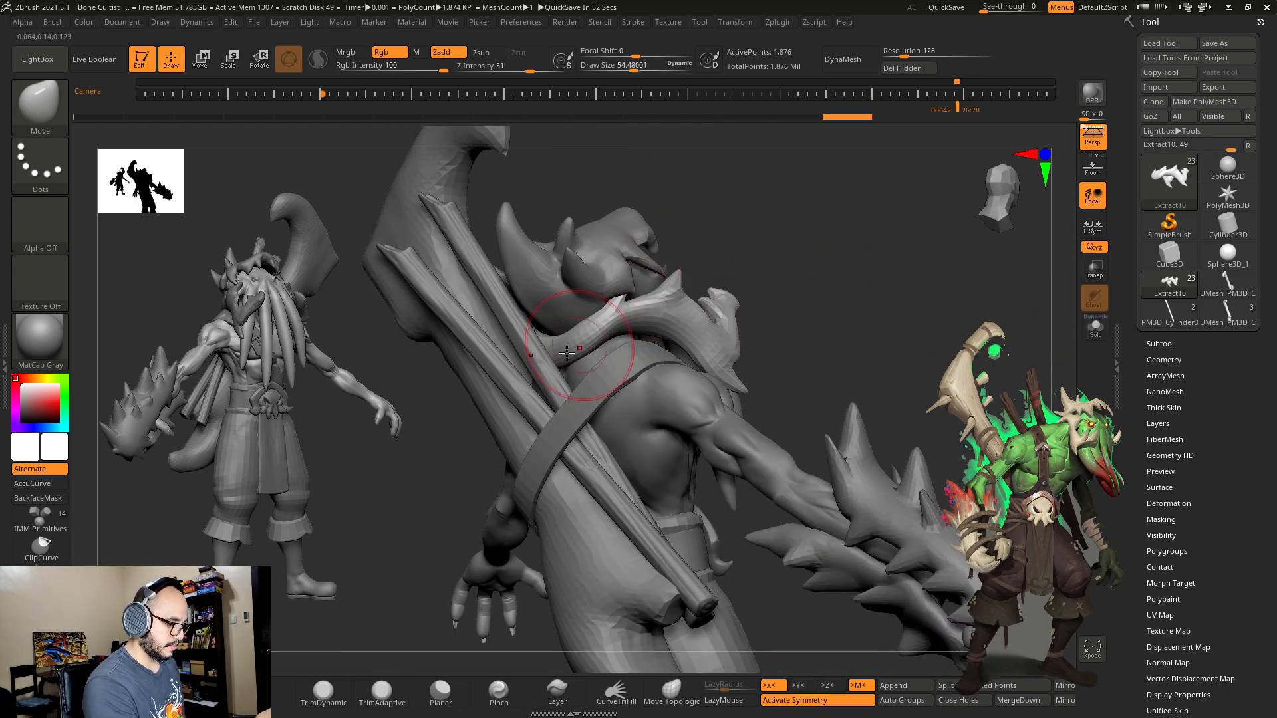
{"action": "key", "text": "s"}
{"action": "left_click_drag", "start_coordinate": [555, 361], "coordinate": [558, 360]}
{"action": "left_click_drag", "start_coordinate": [728, 261], "coordinate": [583, 350]}
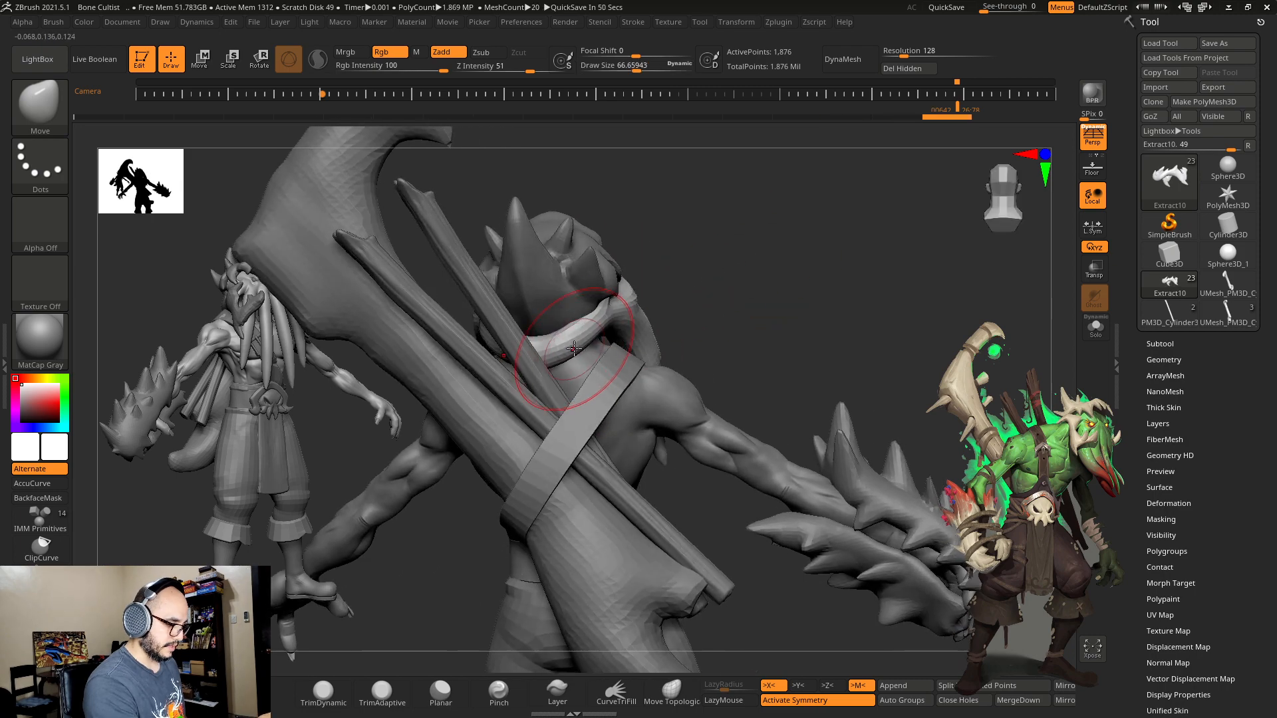
{"action": "mouse_move", "coordinate": [642, 303]}
{"action": "left_mouse_down"}
{"action": "mouse_move", "coordinate": [798, 253]}
{"action": "mouse_move", "coordinate": [836, 294]}
{"action": "mouse_move", "coordinate": [832, 333]}
{"action": "mouse_move", "coordinate": [880, 336]}
{"action": "mouse_move", "coordinate": [890, 351]}
{"action": "mouse_move", "coordinate": [838, 379]}
{"action": "mouse_move", "coordinate": [850, 403]}
{"action": "left_mouse_up"}
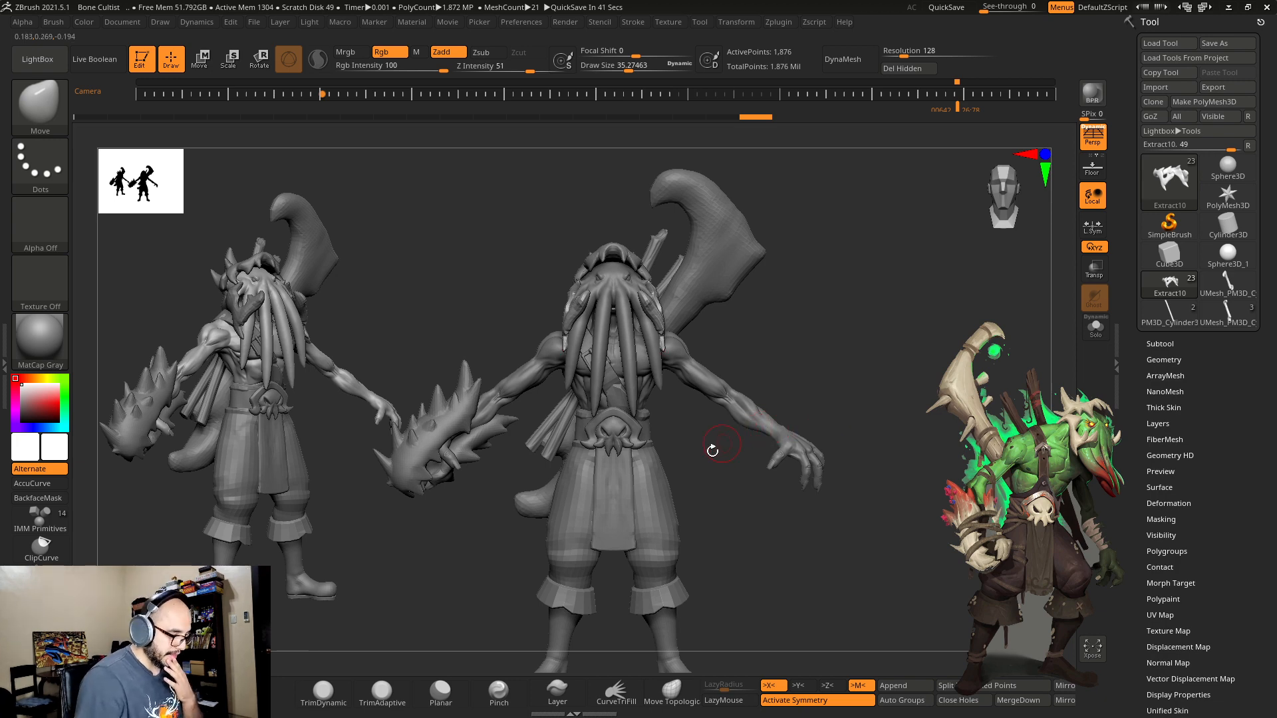
{"action": "left_click_drag", "start_coordinate": [712, 451], "coordinate": [648, 514]}
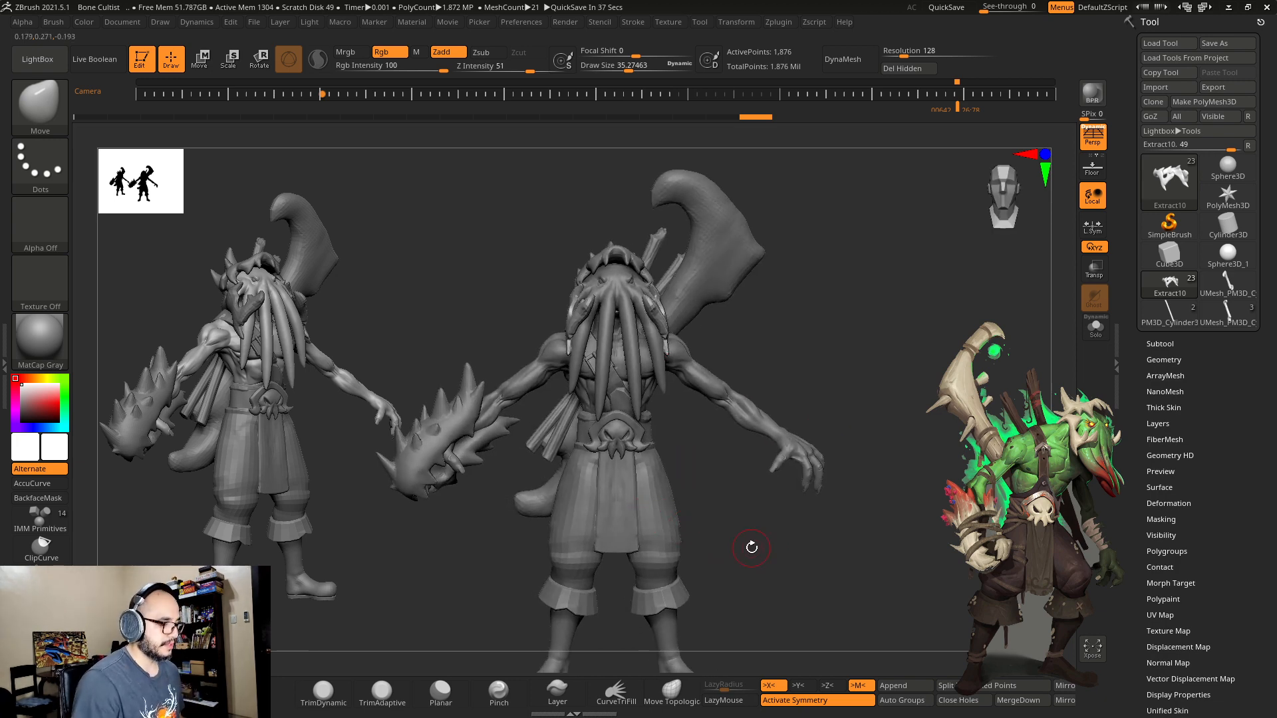
{"action": "left_click_drag", "start_coordinate": [751, 547], "coordinate": [730, 423]}
Step: Open the subtool list and move Extract10, the lower skull piece, up to directly below the upper helmet piece Extract9
{"action": "left_click_drag", "start_coordinate": [614, 317], "coordinate": [925, 328]}
{"action": "left_click", "coordinate": [665, 245], "text": "alt"}
{"action": "left_click_drag", "start_coordinate": [785, 266], "coordinate": [1053, 347]}
{"action": "left_click", "coordinate": [1156, 344]}
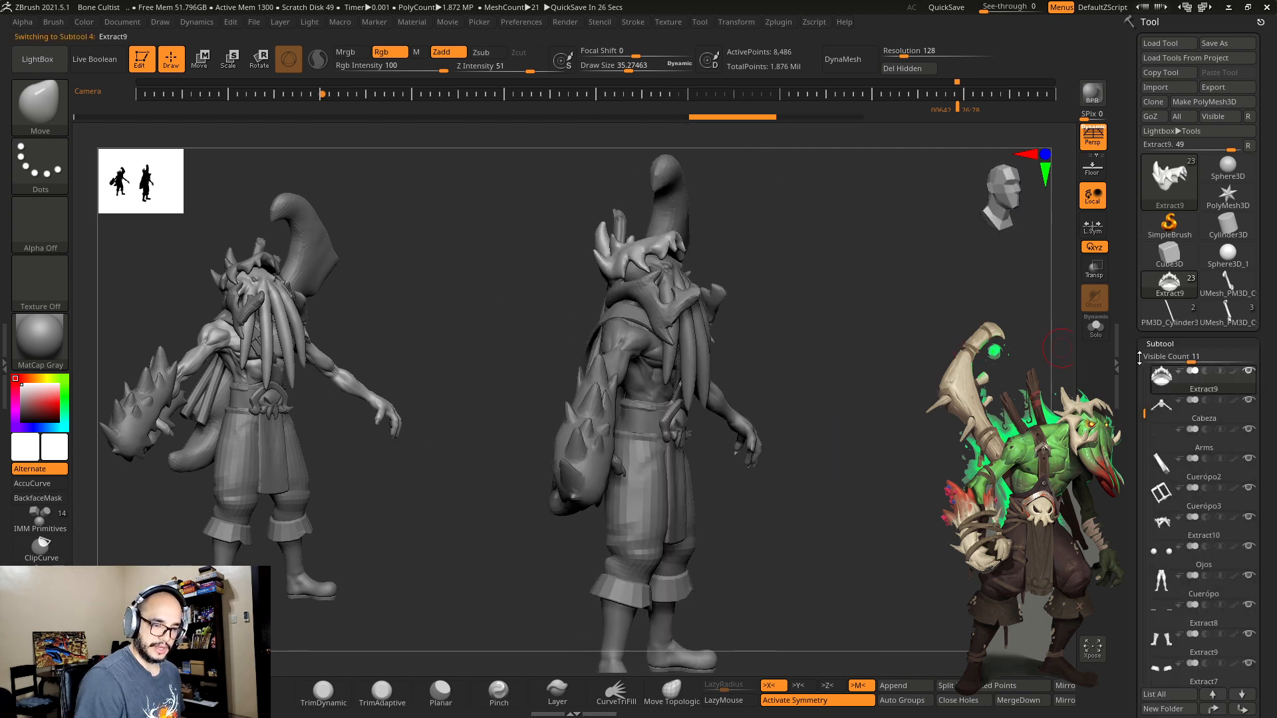
{"action": "scroll", "coordinate": [1146, 372], "scroll_direction": "up", "scroll_amount": 2}
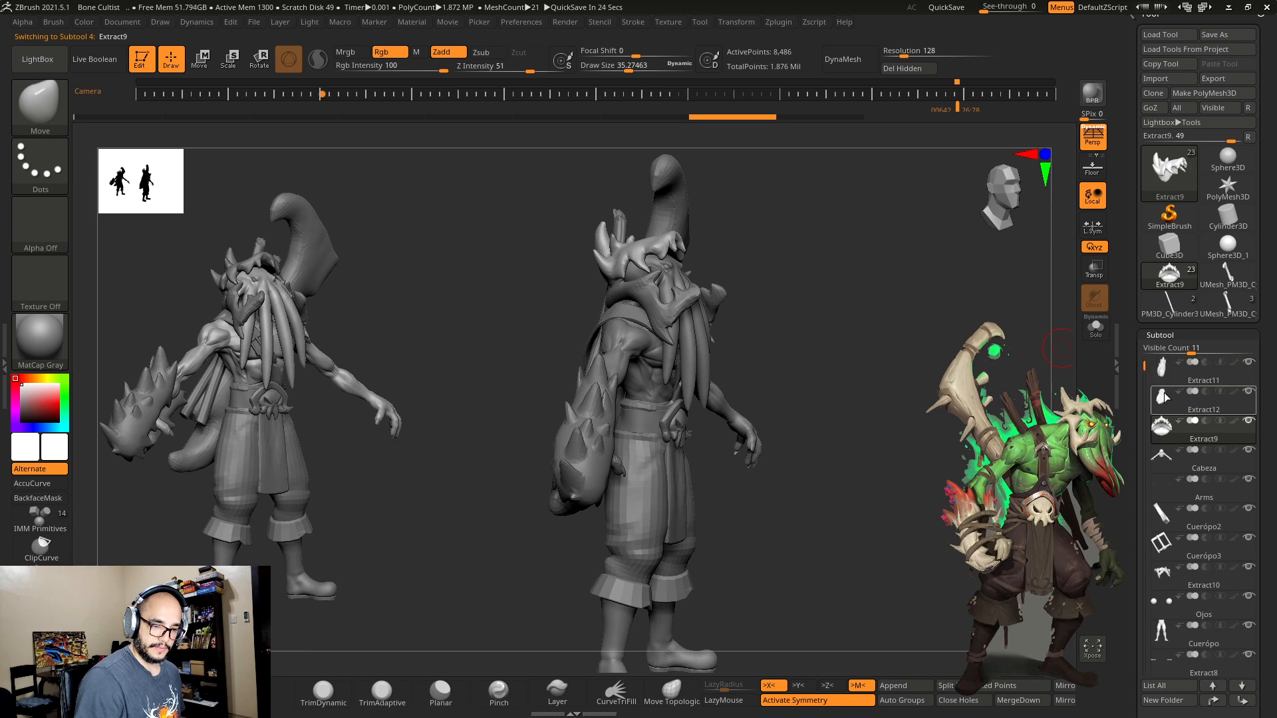
{"action": "left_click", "coordinate": [1158, 367]}
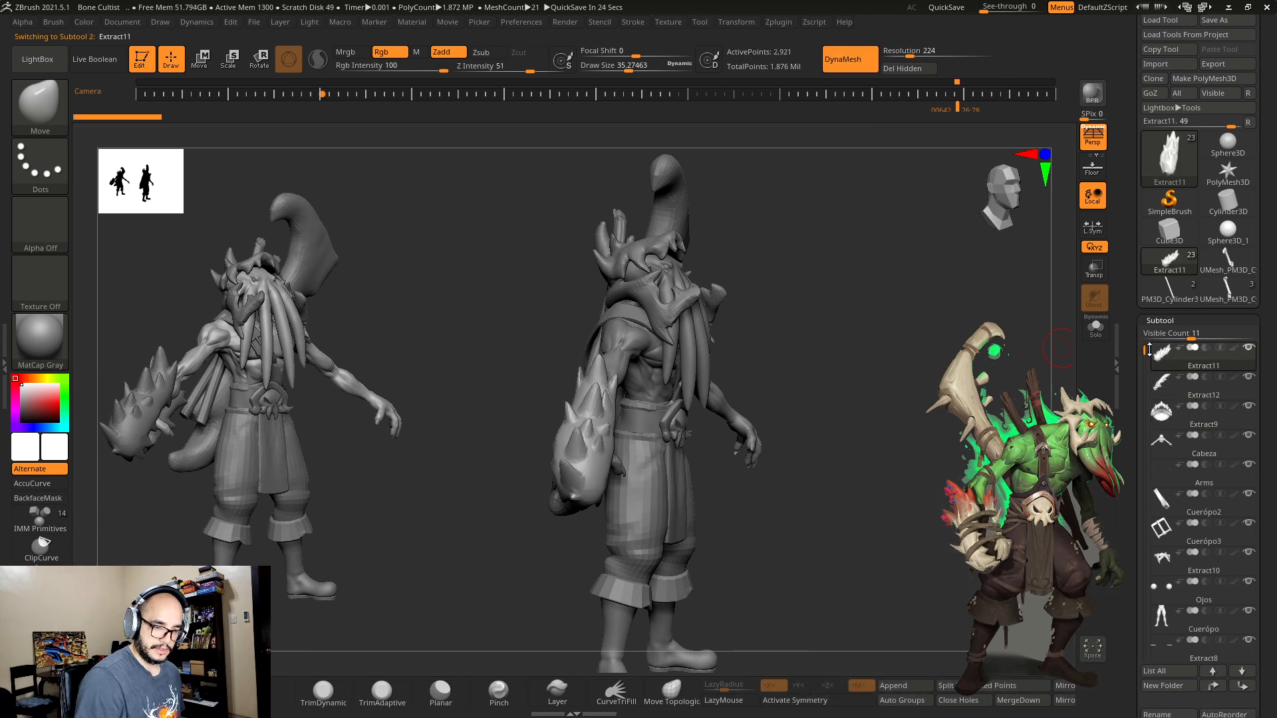
{"action": "left_click", "coordinate": [1162, 406]}
{"action": "left_click", "coordinate": [663, 305], "text": "alt"}
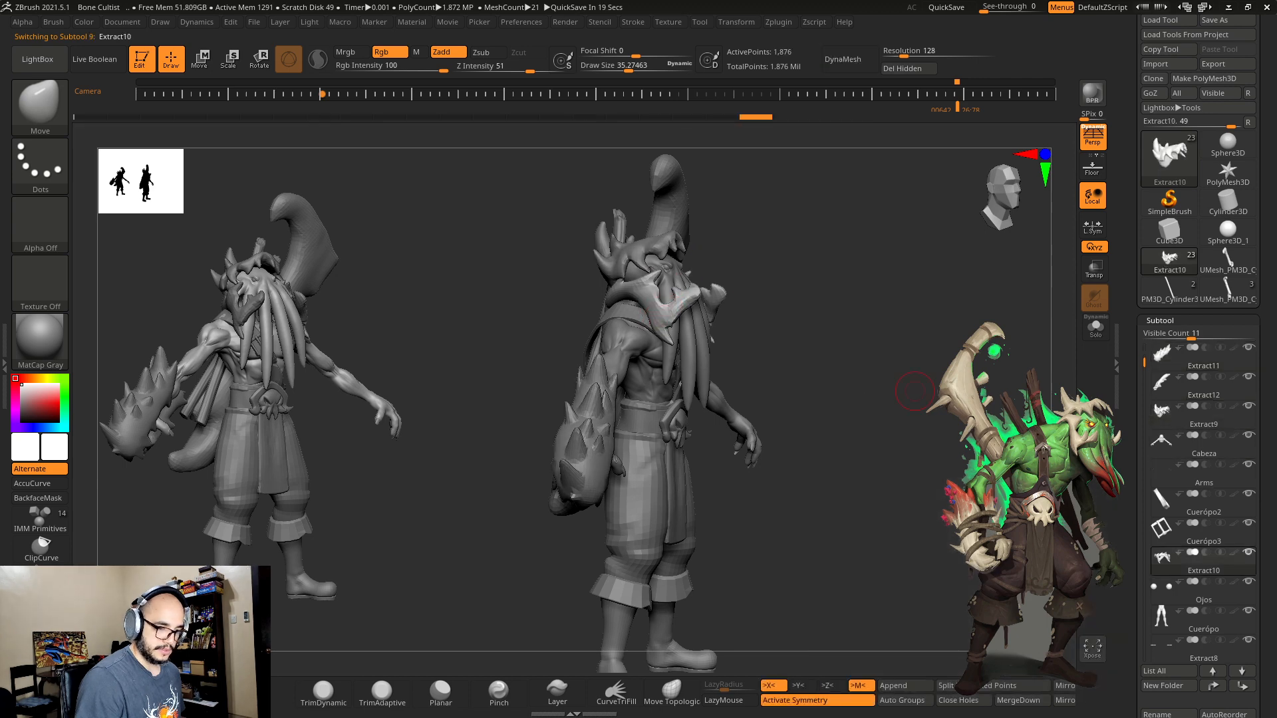
{"action": "left_click", "coordinate": [1216, 685]}
{"action": "left_click", "coordinate": [1216, 686]}
{"action": "left_click", "coordinate": [1215, 687]}
{"action": "left_click", "coordinate": [1214, 687]}
{"action": "left_click", "coordinate": [1215, 687]}
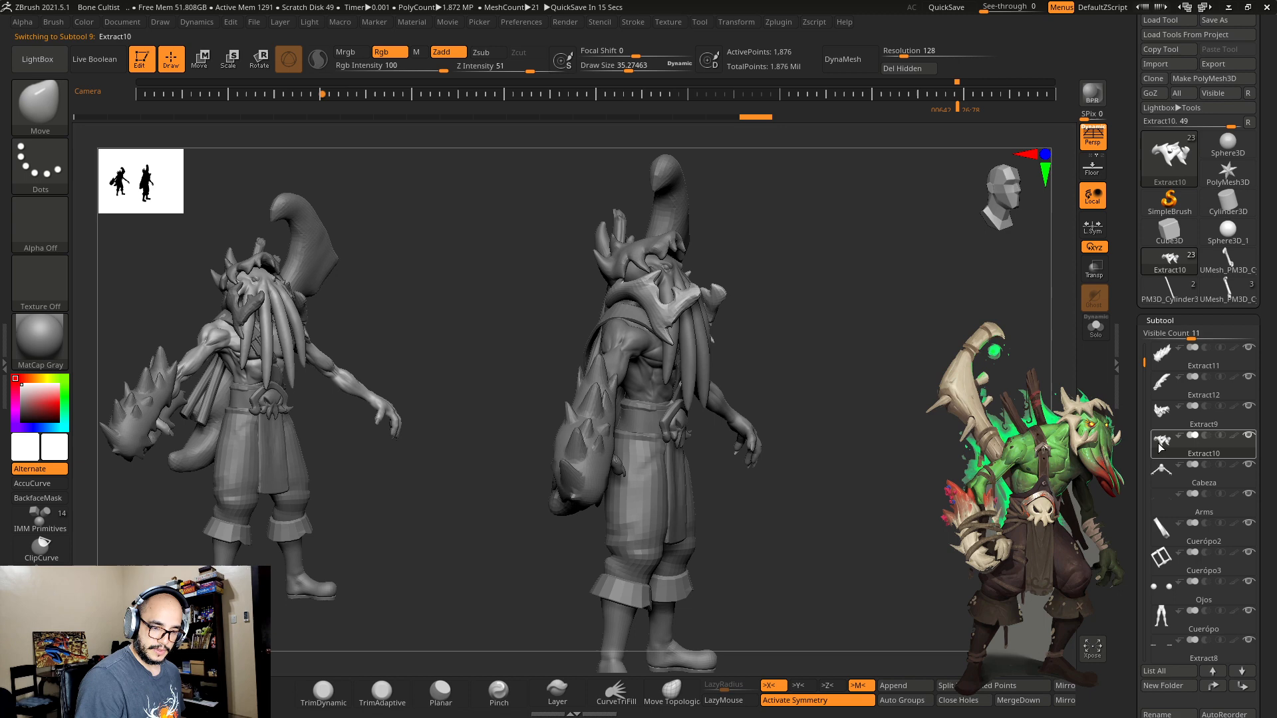
Step: Create a subtool folder named Helmet from Extract9 and move Extract10 into it
{"action": "left_click", "coordinate": [1162, 410]}
{"action": "scroll", "coordinate": [1147, 495], "scroll_direction": "down", "scroll_amount": 10}
{"action": "scroll", "coordinate": [1138, 433], "scroll_direction": "up", "scroll_amount": 5}
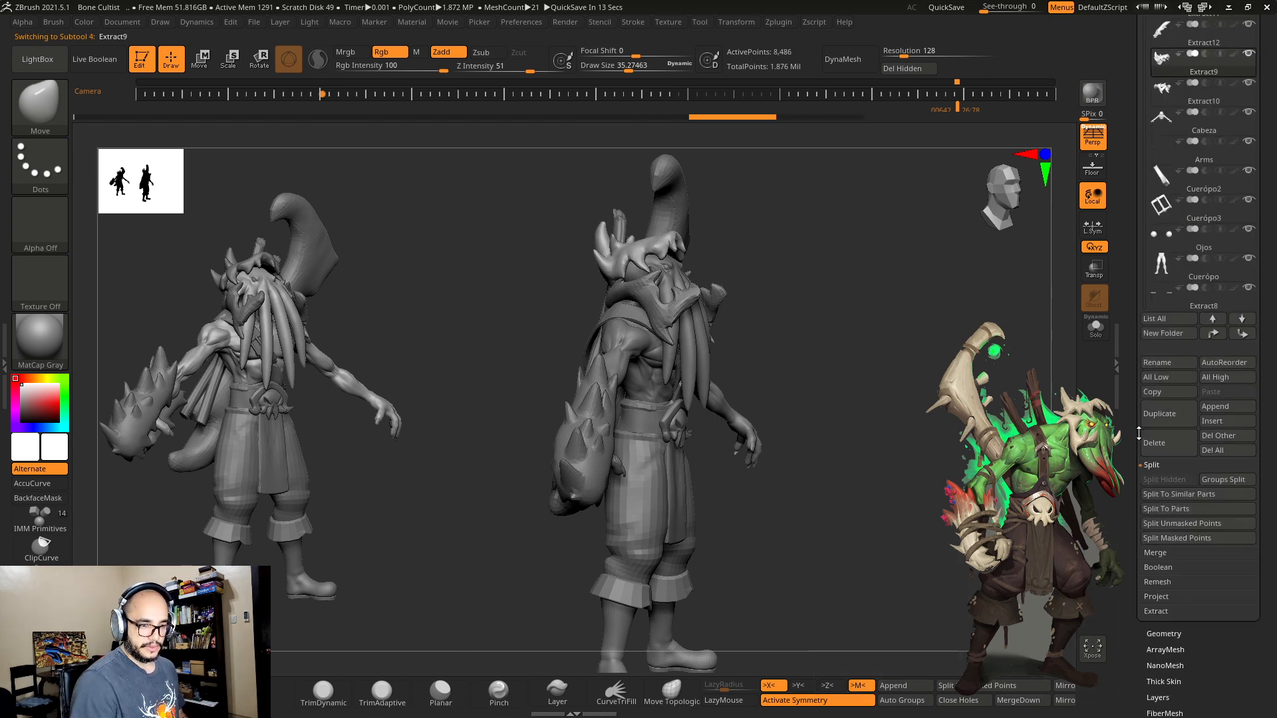
{"action": "left_click", "coordinate": [1169, 332]}
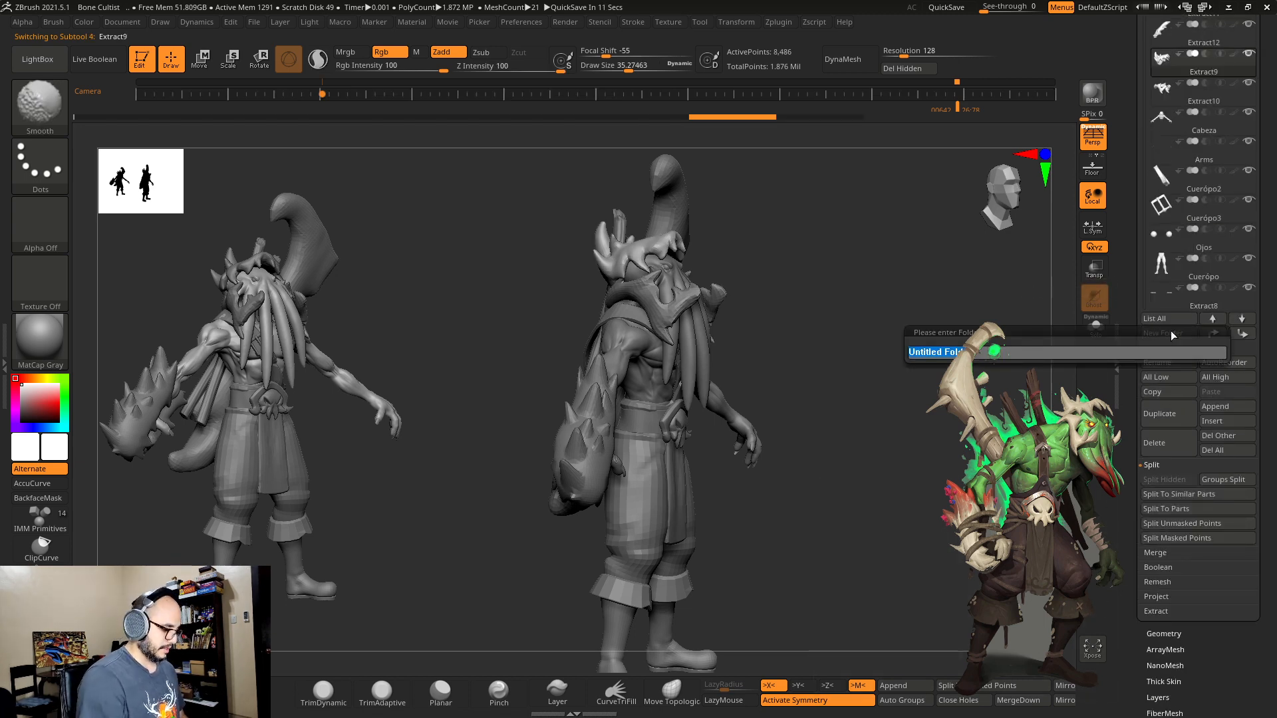
{"action": "type", "text": "Helmet"}
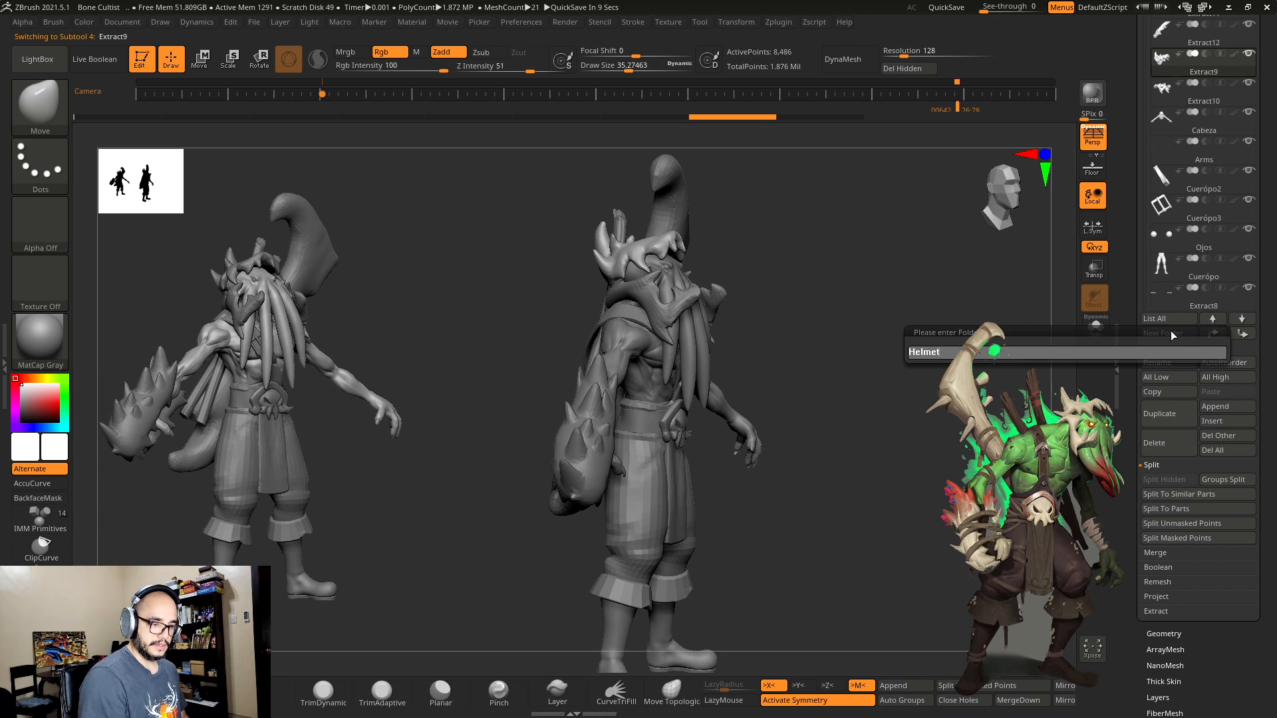
{"action": "key", "text": "Return"}
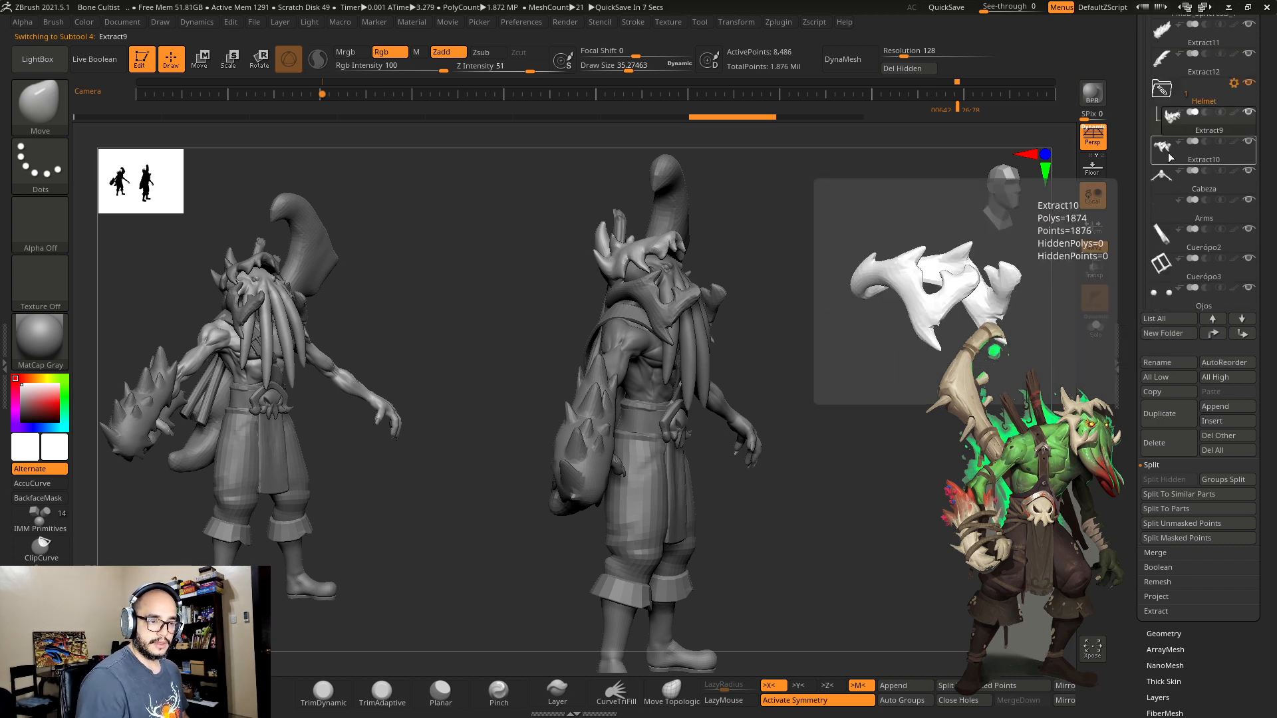
{"action": "left_click_drag", "start_coordinate": [1191, 160], "coordinate": [1170, 117]}
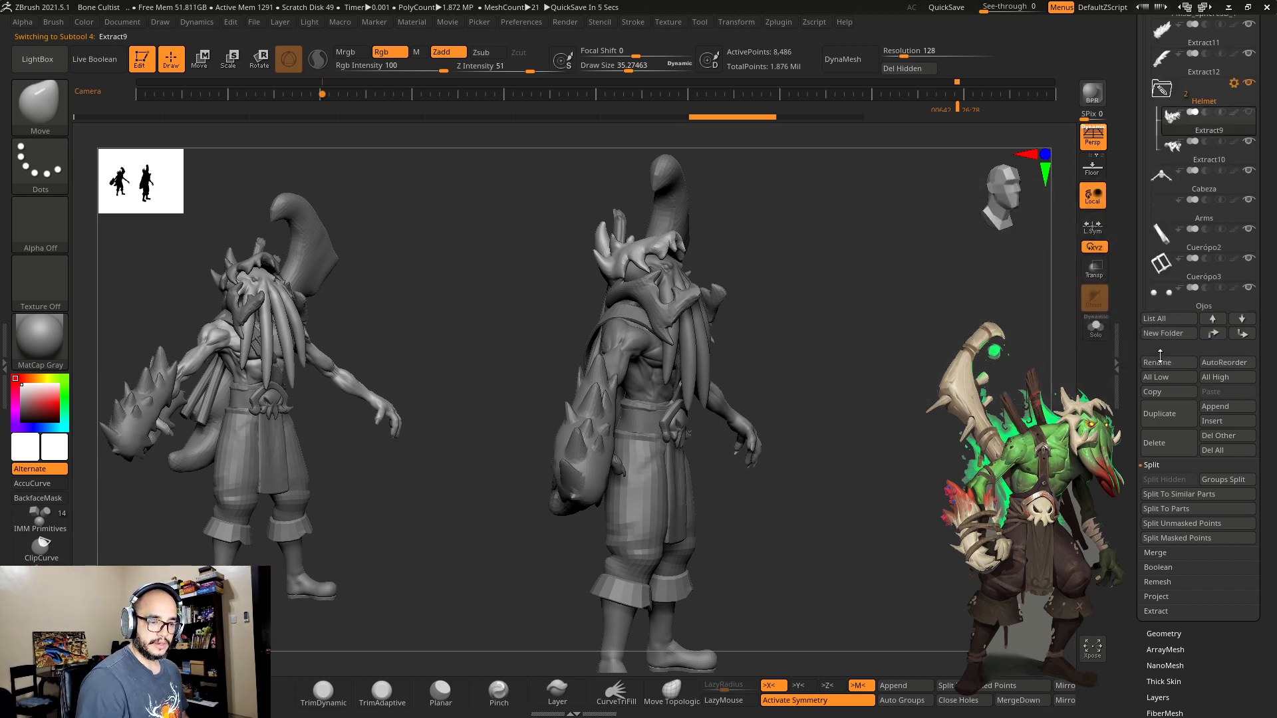
Step: Rename the upper helmet subtool as Top and the lower one as Bellow
{"action": "left_click", "coordinate": [1158, 361]}
{"action": "type", "text": "Top"}
{"action": "key", "text": "Return"}
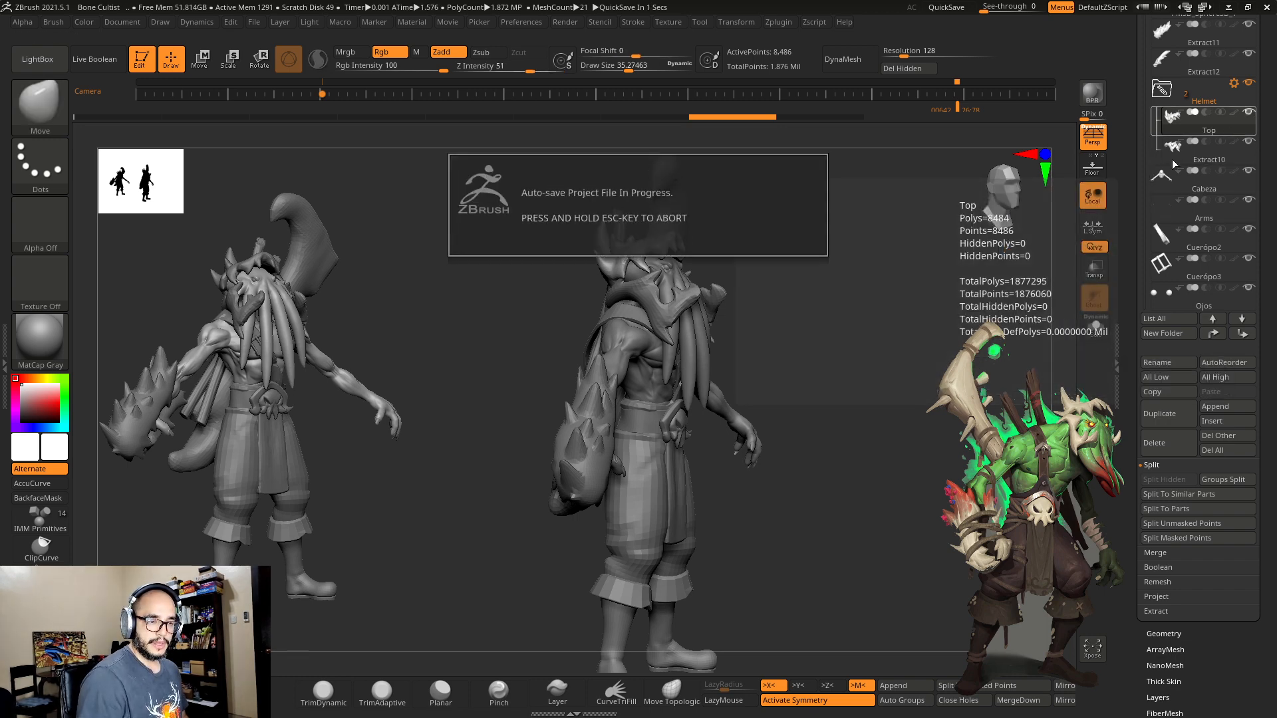
{"action": "left_click", "coordinate": [1172, 158]}
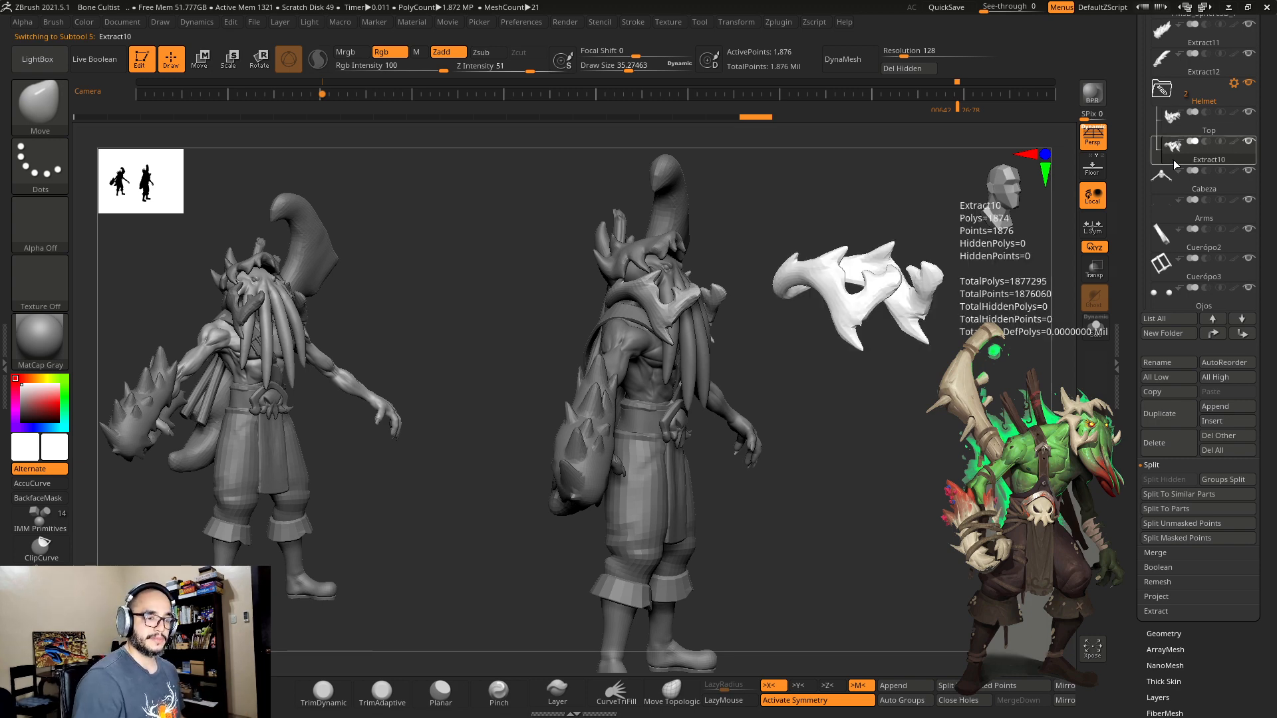
{"action": "left_click", "coordinate": [1170, 364]}
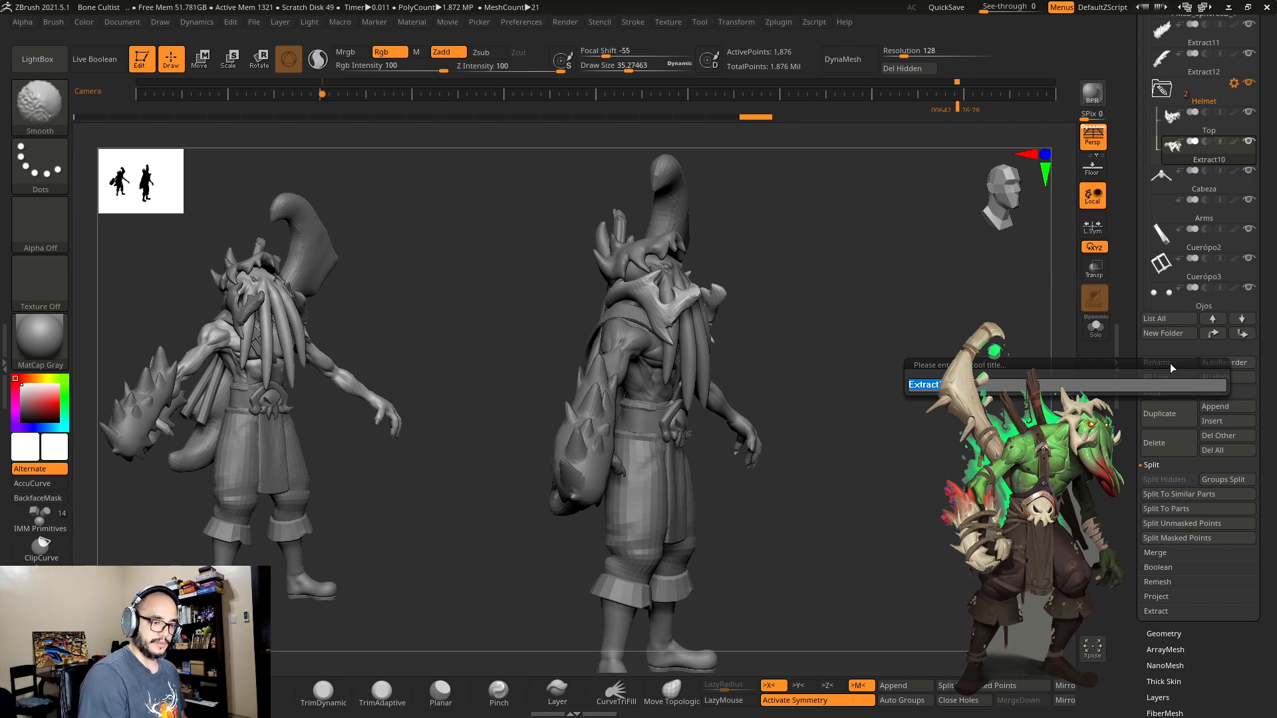
{"action": "type", "text": "Bellow"}
{"action": "key", "text": "Return"}
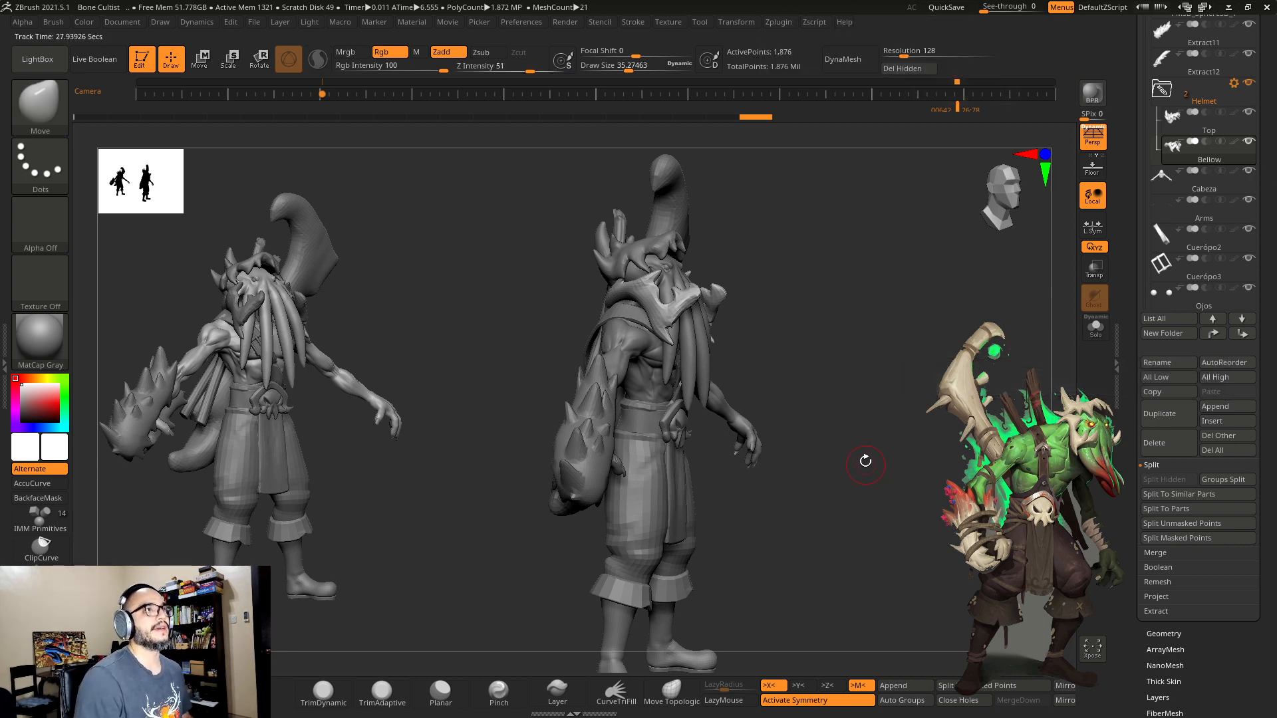
Step: Select the helmet's Top subtool, the upper skull piece, and isolate it in Solo mode
{"action": "mouse_move", "coordinate": [863, 456]}
{"action": "left_mouse_down"}
{"action": "mouse_move", "coordinate": [912, 416]}
{"action": "mouse_move", "coordinate": [906, 343]}
{"action": "mouse_move", "coordinate": [1043, 180]}
{"action": "left_mouse_up"}
{"action": "mouse_move", "coordinate": [886, 316]}
{"action": "left_mouse_down"}
{"action": "mouse_move", "coordinate": [895, 356]}
{"action": "mouse_move", "coordinate": [868, 353]}
{"action": "mouse_move", "coordinate": [875, 327]}
{"action": "mouse_move", "coordinate": [895, 320]}
{"action": "mouse_move", "coordinate": [864, 322]}
{"action": "mouse_move", "coordinate": [872, 330]}
{"action": "left_mouse_up"}
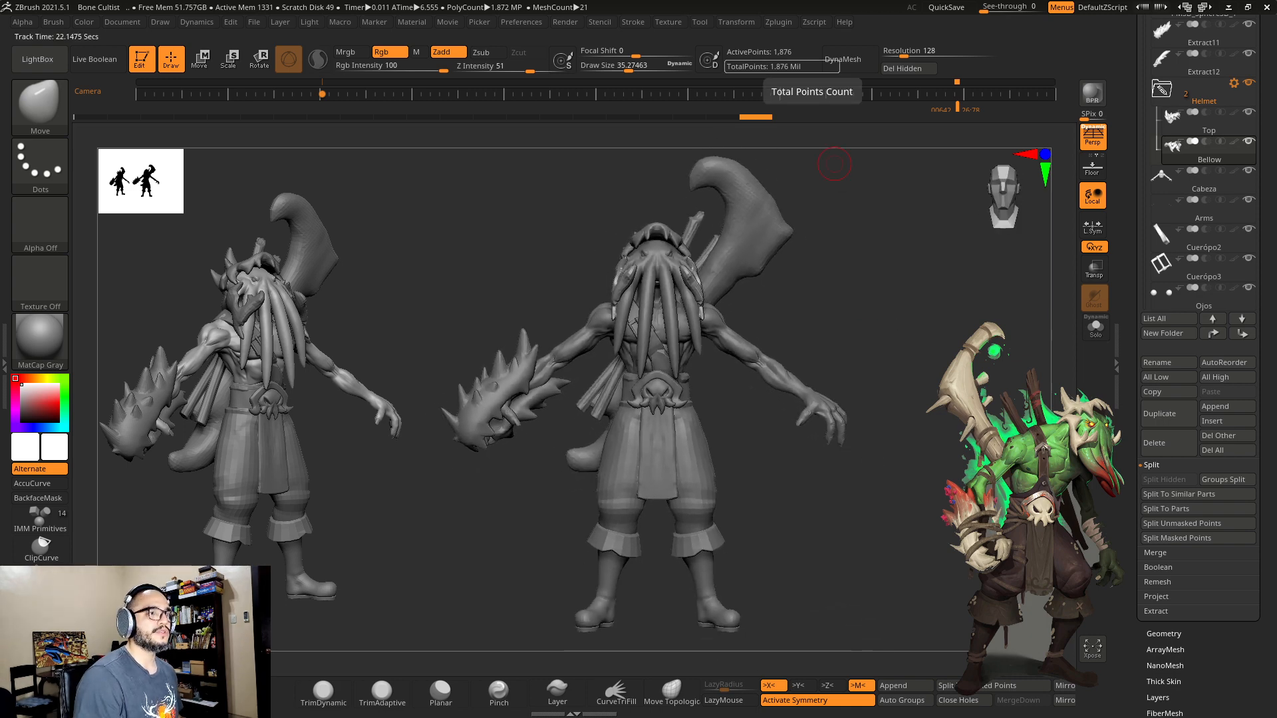
{"action": "left_click_drag", "start_coordinate": [906, 373], "coordinate": [982, 365]}
{"action": "left_click_drag", "start_coordinate": [855, 355], "coordinate": [875, 417], "text": "alt"}
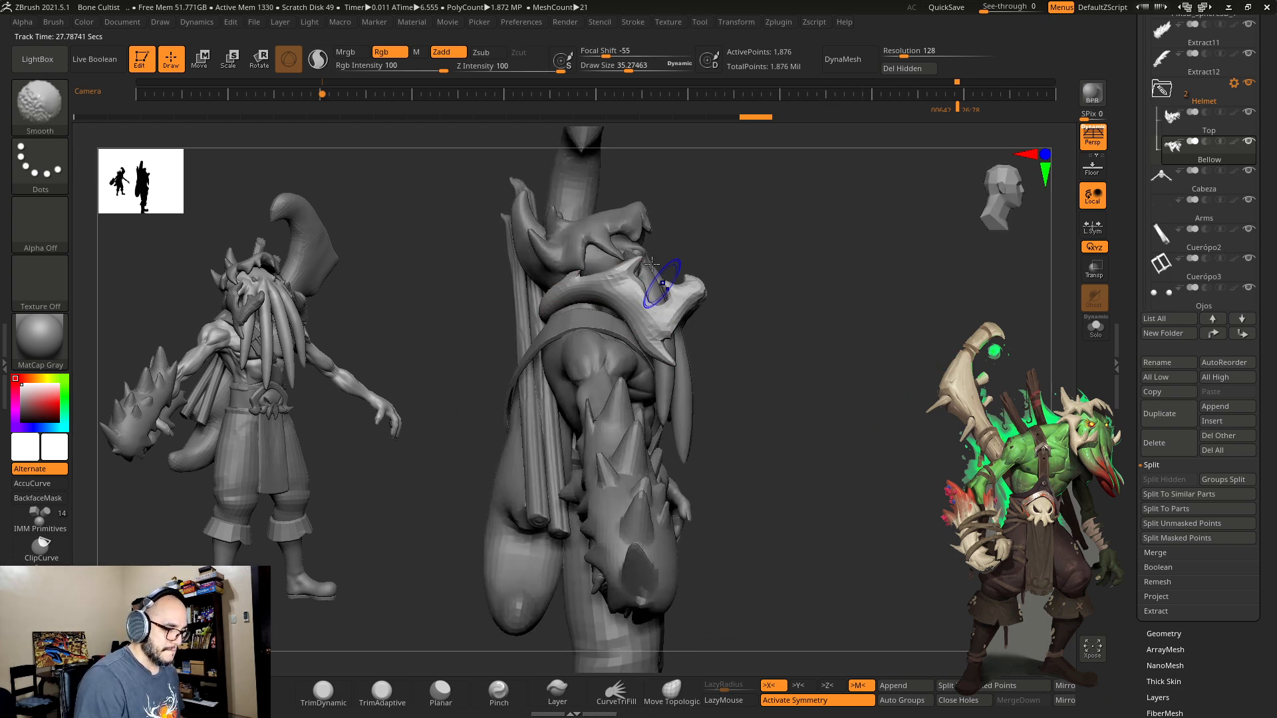
{"action": "left_click", "coordinate": [628, 220], "text": "alt"}
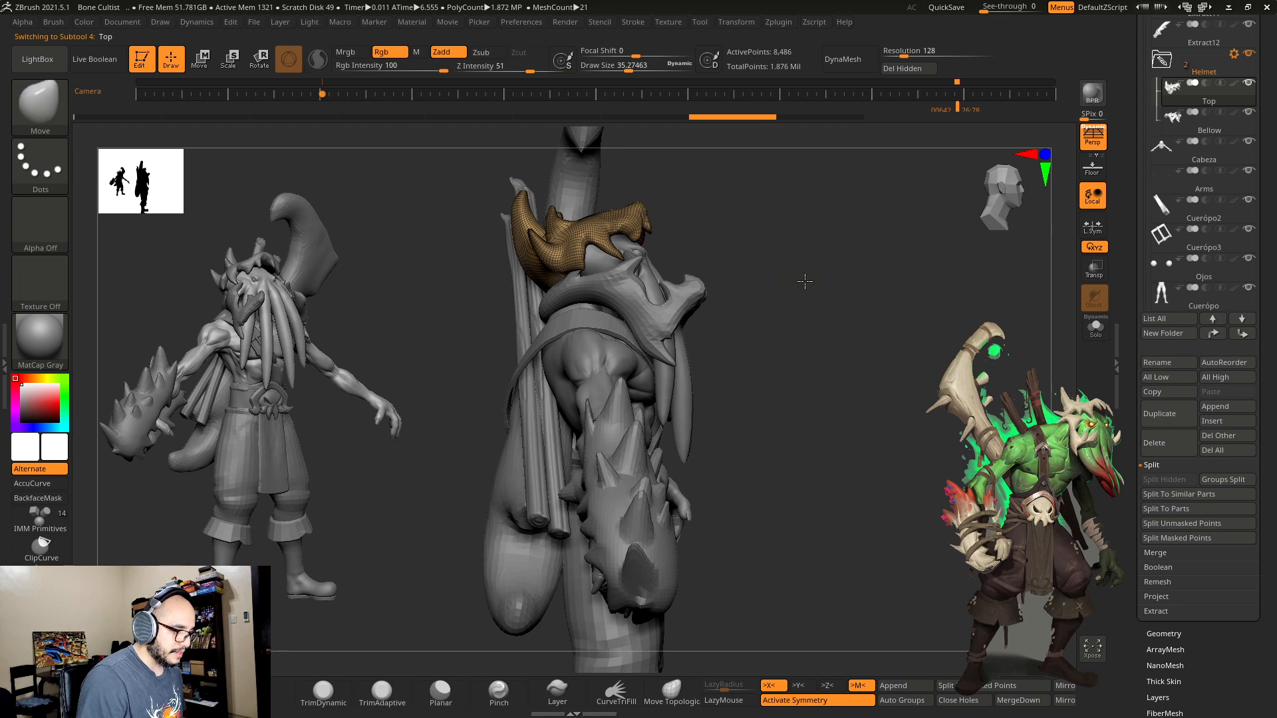
{"action": "key", "text": "s"}
{"action": "left_click_drag", "start_coordinate": [805, 281], "coordinate": [778, 288]}
{"action": "key", "text": "s"}
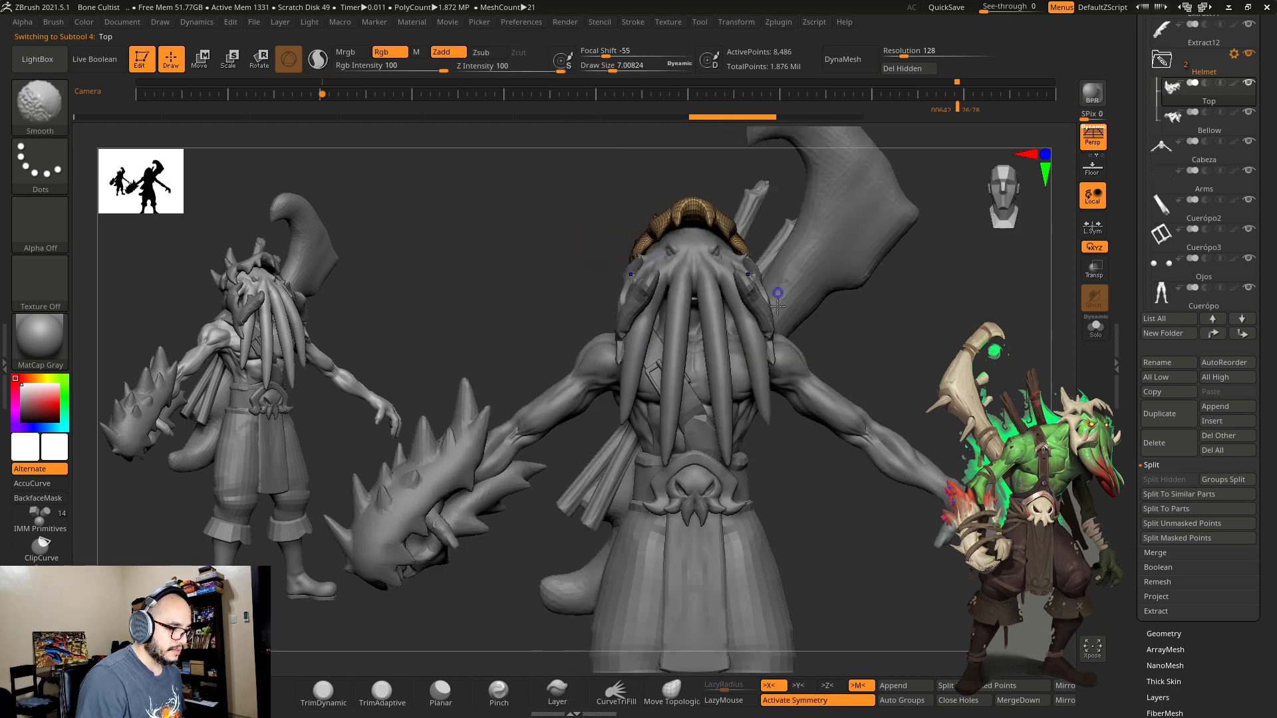
{"action": "left_click_drag", "start_coordinate": [861, 317], "coordinate": [792, 335], "text": "alt"}
{"action": "key", "text": "shift+f"}
{"action": "left_click_drag", "start_coordinate": [876, 338], "coordinate": [924, 398]}
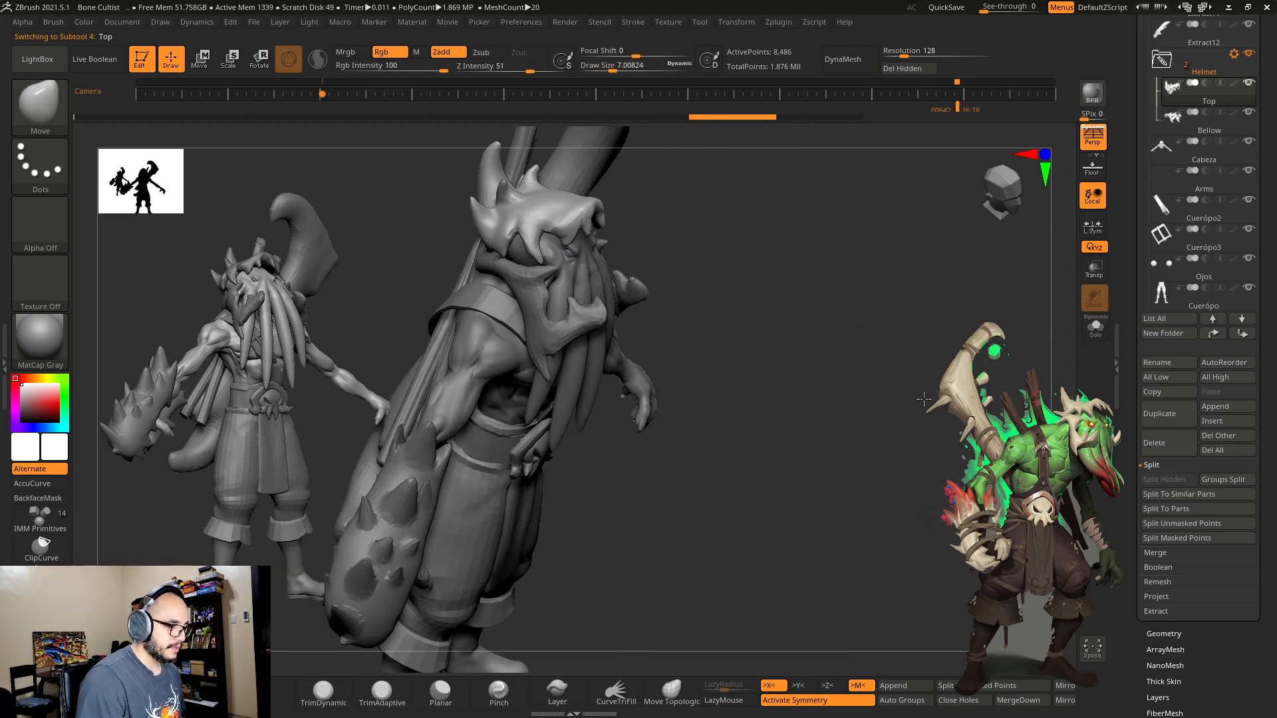
{"action": "mouse_move", "coordinate": [873, 305]}
{"action": "left_mouse_down", "text": "alt"}
{"action": "mouse_move", "coordinate": [904, 372]}
{"action": "mouse_move", "coordinate": [917, 465]}
{"action": "left_mouse_up", "text": "alt"}
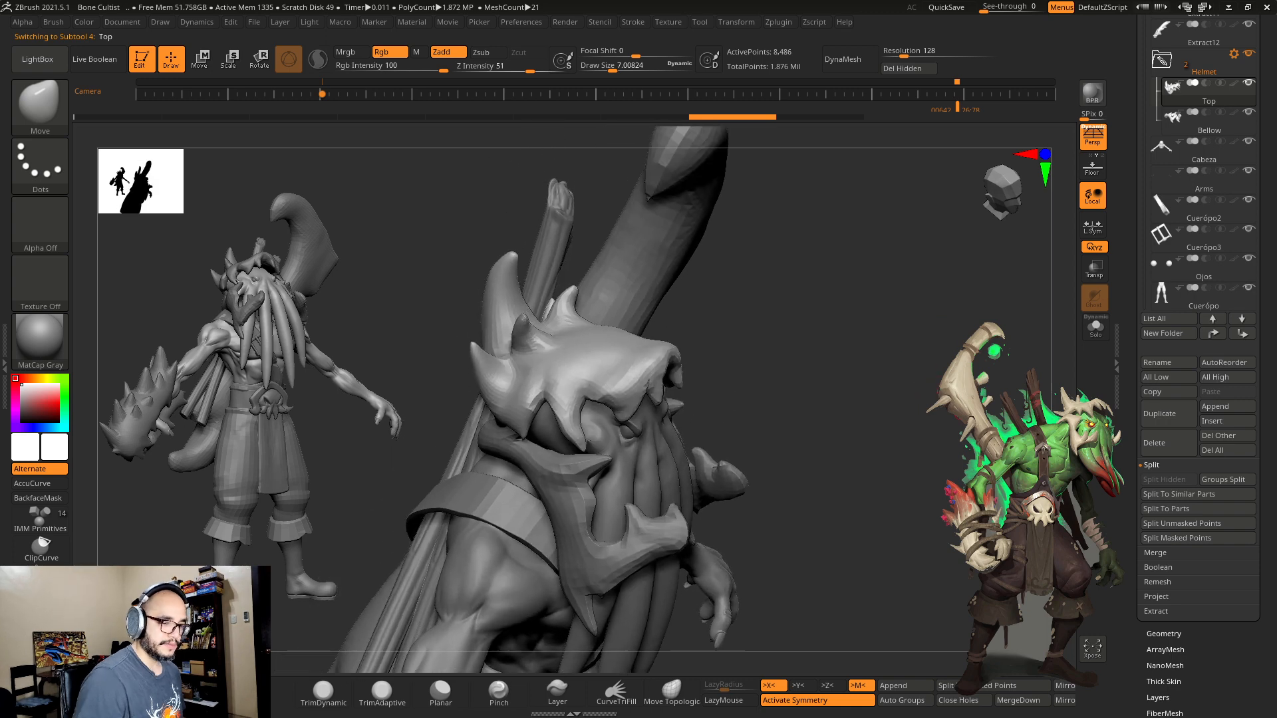
{"action": "left_click", "coordinate": [1092, 333]}
{"action": "left_click_drag", "start_coordinate": [863, 421], "coordinate": [826, 484]}
Step: Build up the top of the skull's snout with ClayBuildup at draw size about 29.6 and smooth the strokes
{"action": "key", "text": "1"}
{"action": "key", "text": "2"}
{"action": "key", "text": "3"}
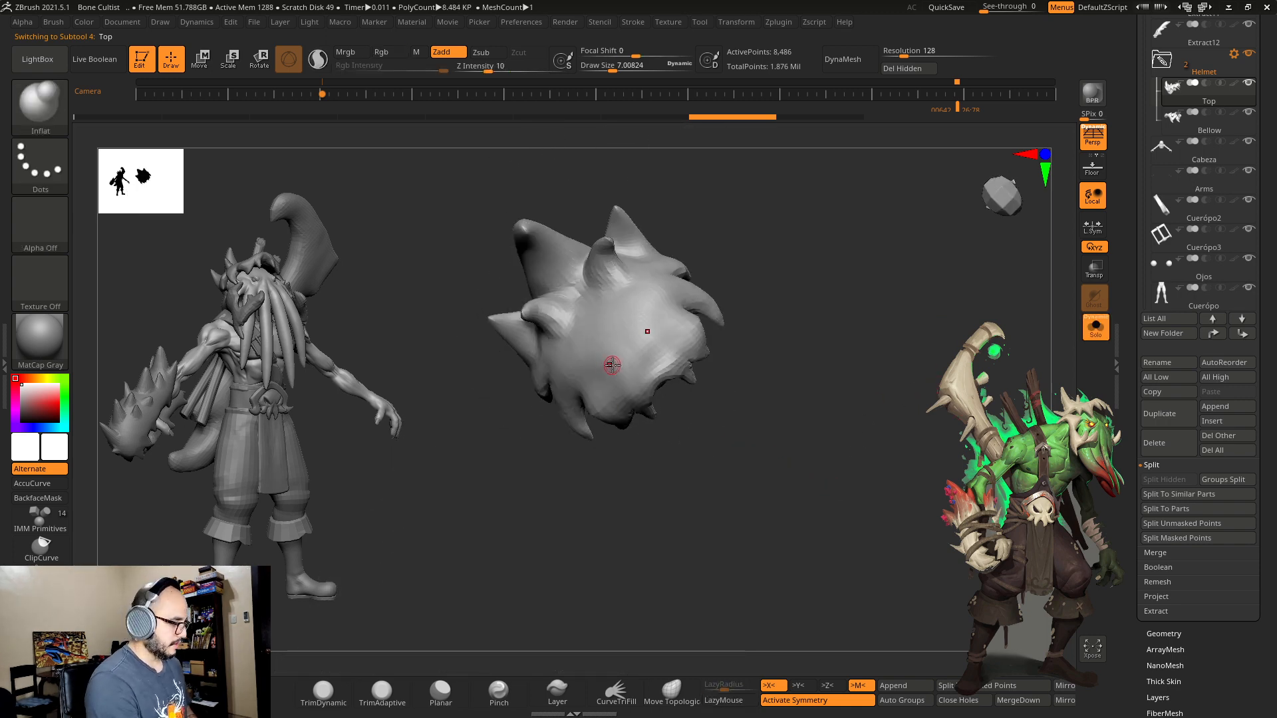
{"action": "key", "text": "4"}
{"action": "key", "text": "s"}
{"action": "left_click_drag", "start_coordinate": [658, 326], "coordinate": [672, 326]}
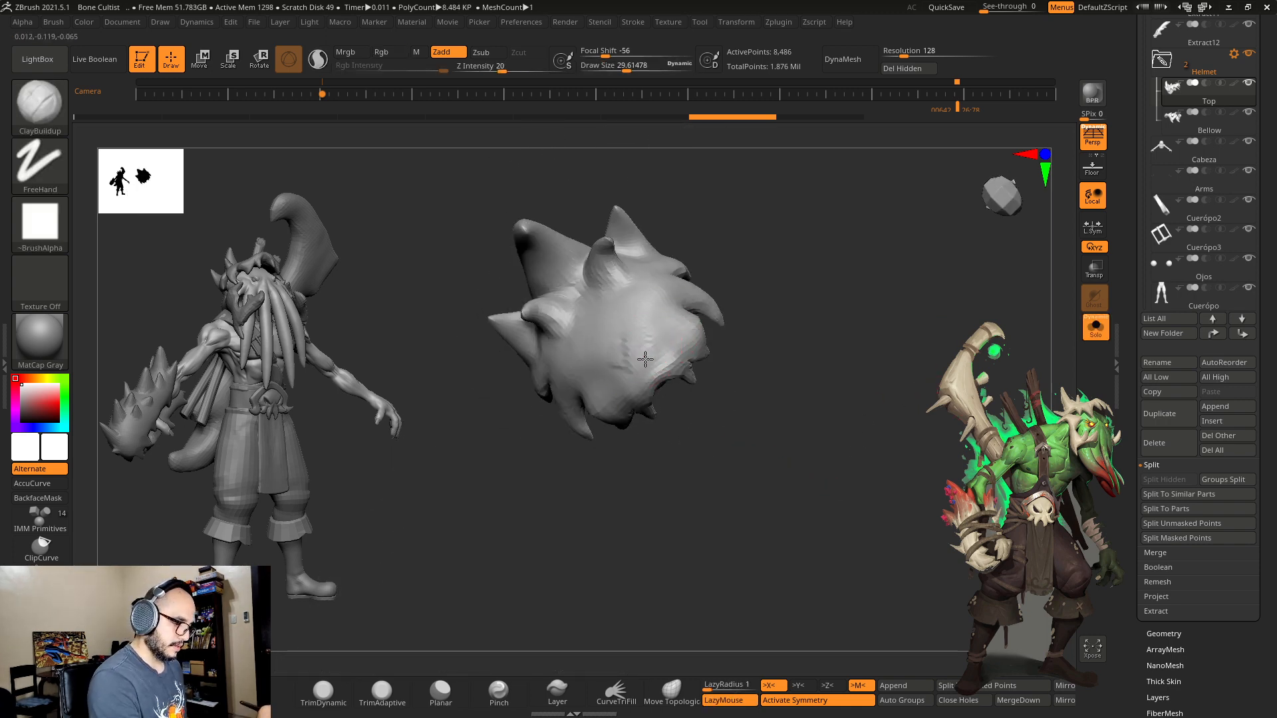
{"action": "key", "text": "shift"}
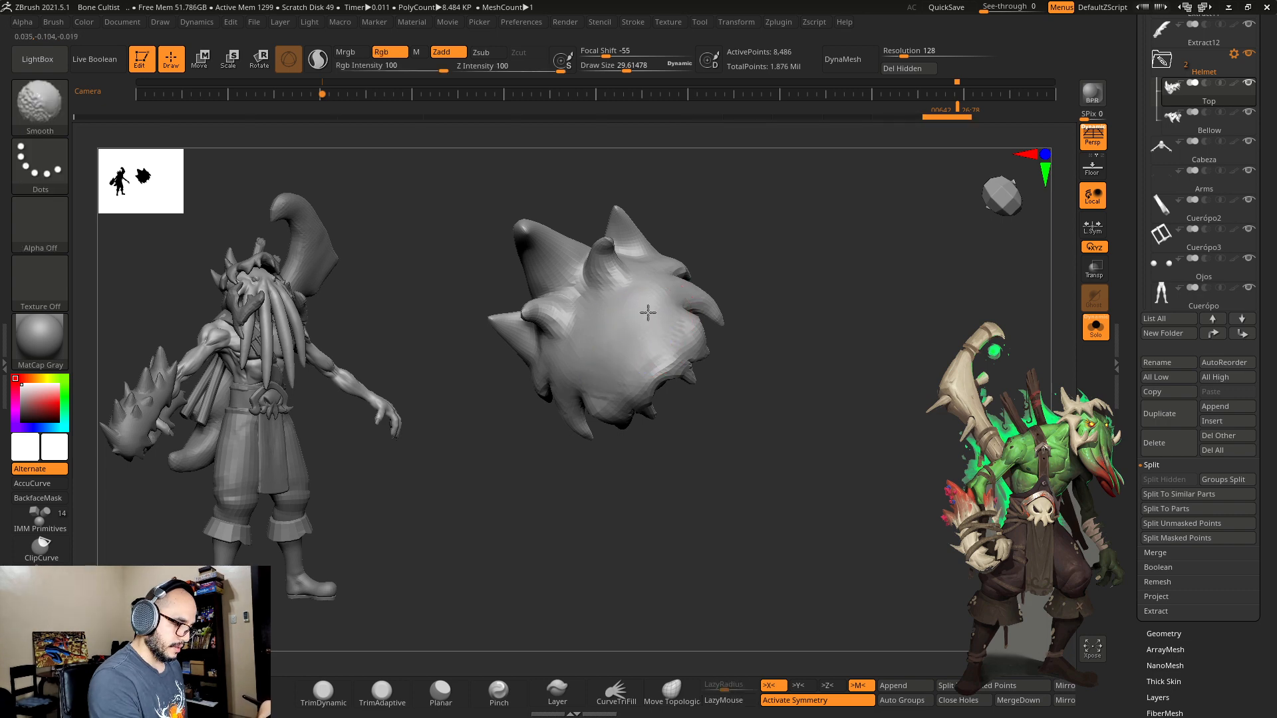
{"action": "left_click_drag", "start_coordinate": [648, 313], "coordinate": [670, 311], "text": "shift"}
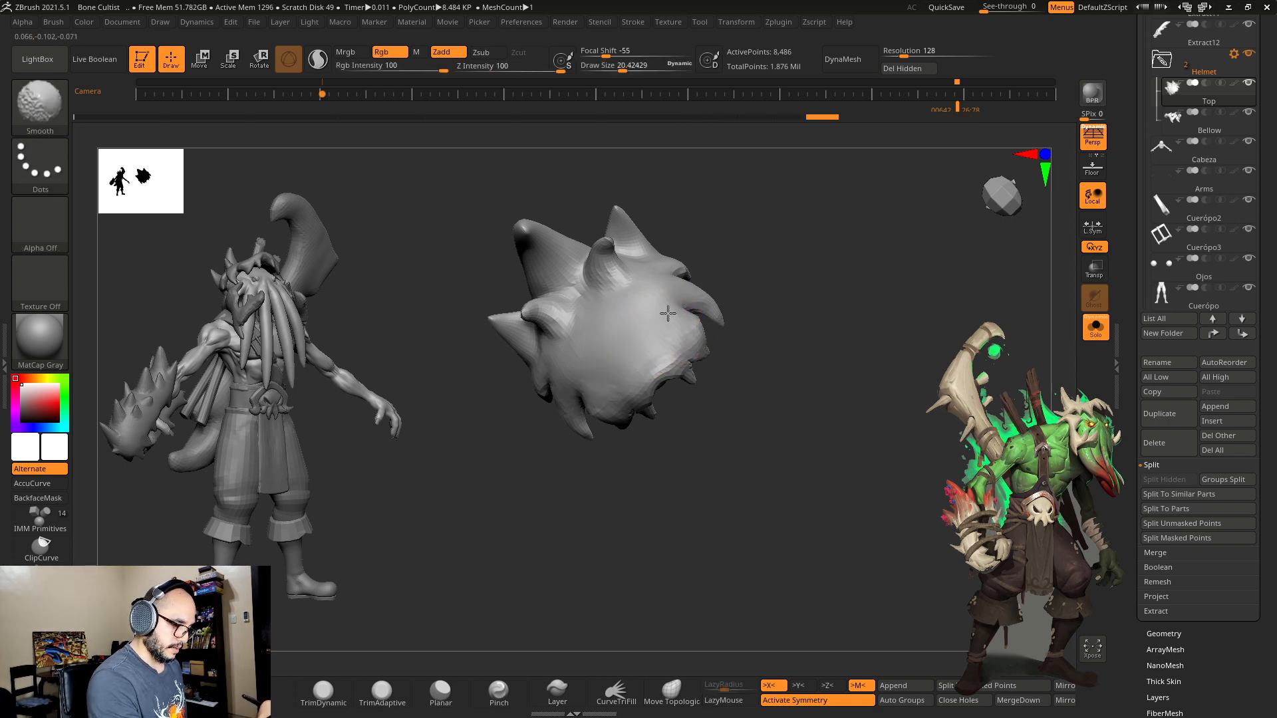
Step: Refine the snout's bridge and sides with ClayBuildup and smoothing at draw size about 20.4
{"action": "right_click_drag", "start_coordinate": [661, 304], "coordinate": [770, 208], "text": "shift"}
{"action": "left_click_drag", "start_coordinate": [625, 370], "coordinate": [619, 377]}
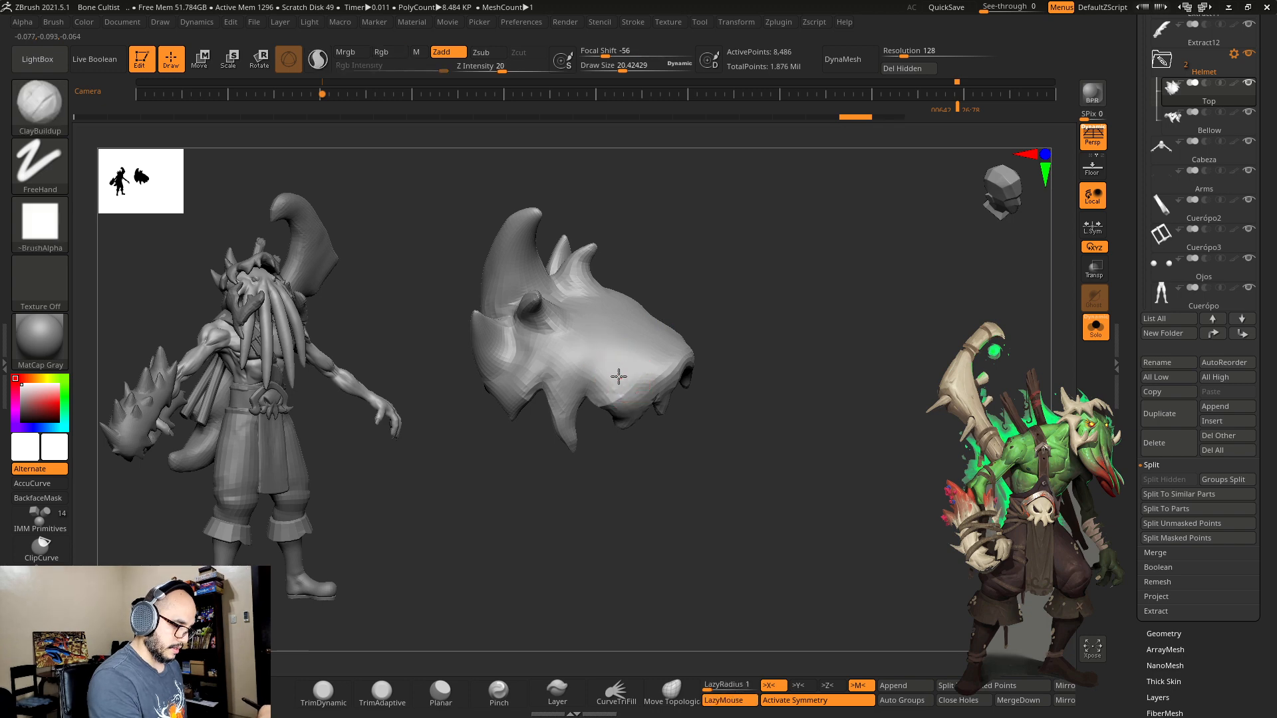
{"action": "key", "text": "ctrl+z"}
{"action": "right_click_drag", "start_coordinate": [688, 279], "coordinate": [731, 332]}
{"action": "left_click_drag", "start_coordinate": [682, 331], "coordinate": [645, 328], "text": "shift"}
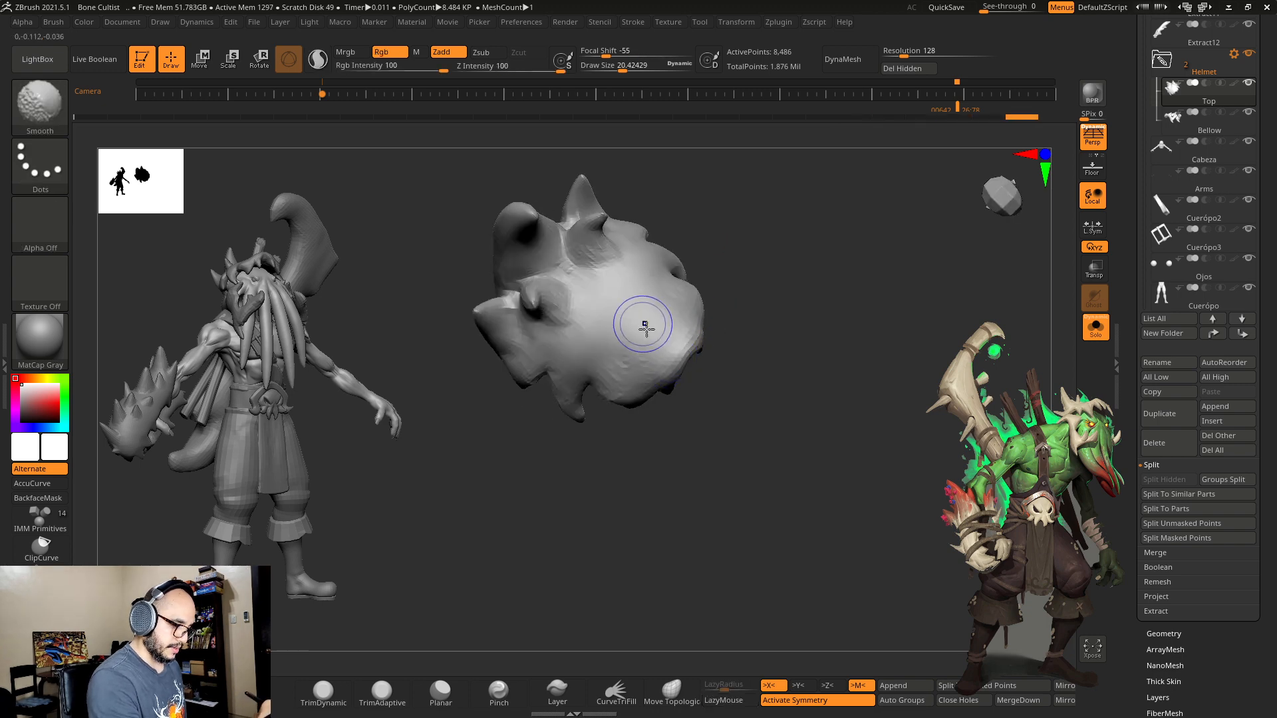
{"action": "right_click_drag", "start_coordinate": [631, 353], "coordinate": [730, 307]}
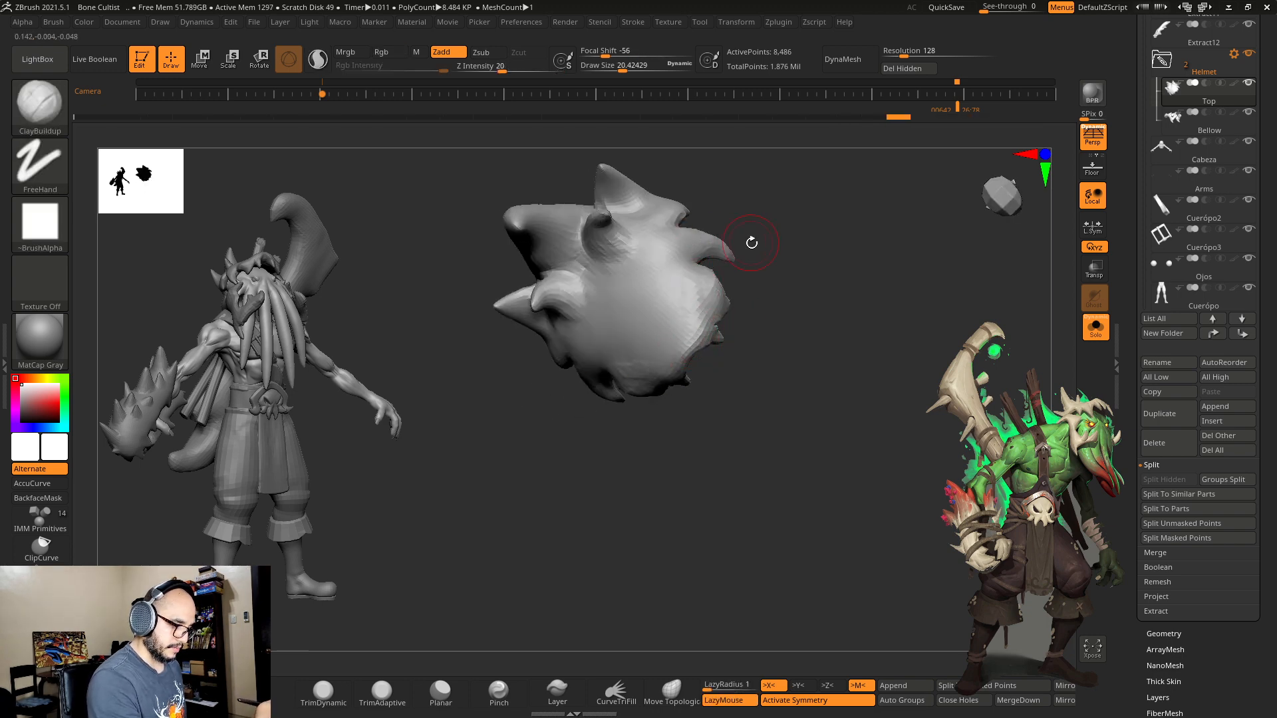
{"action": "mouse_move", "coordinate": [752, 242]}
{"action": "right_mouse_down"}
{"action": "mouse_move", "coordinate": [676, 294]}
{"action": "mouse_move", "coordinate": [812, 225]}
{"action": "mouse_move", "coordinate": [732, 247]}
{"action": "right_mouse_up"}
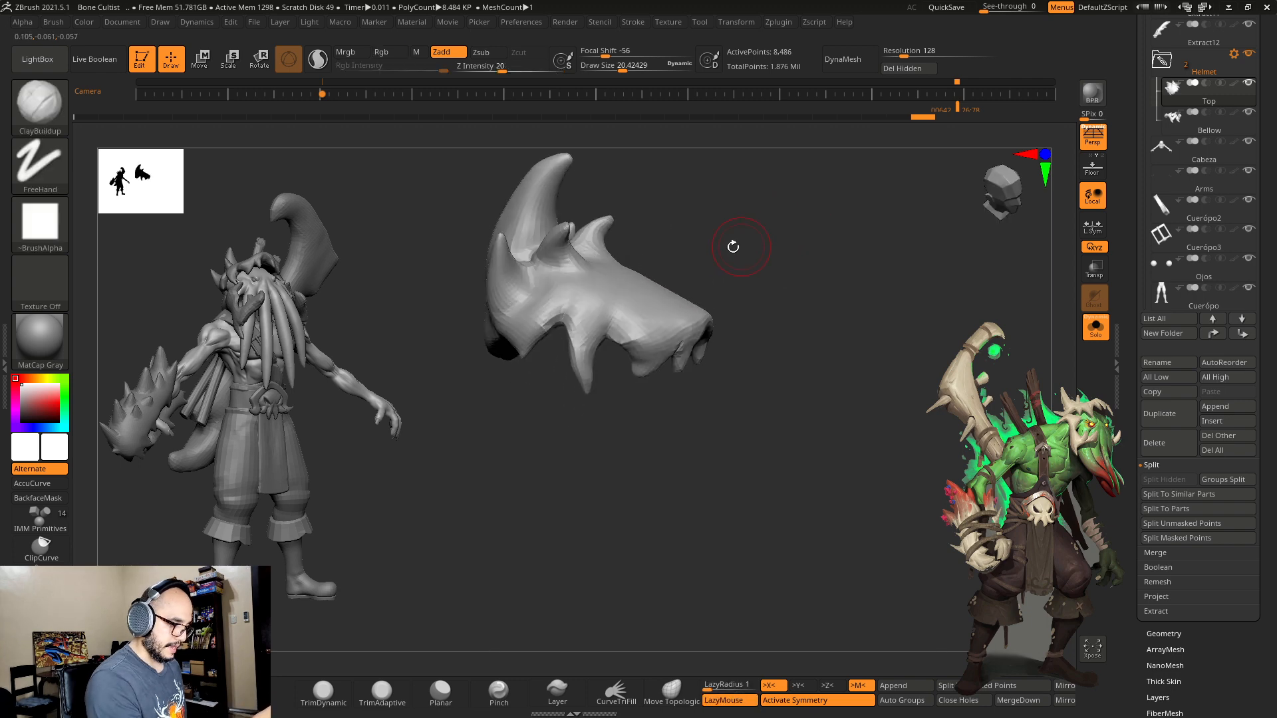
{"action": "mouse_move", "coordinate": [625, 268]}
{"action": "left_mouse_down"}
{"action": "mouse_move", "coordinate": [618, 292]}
{"action": "mouse_move", "coordinate": [681, 291]}
{"action": "left_mouse_up"}
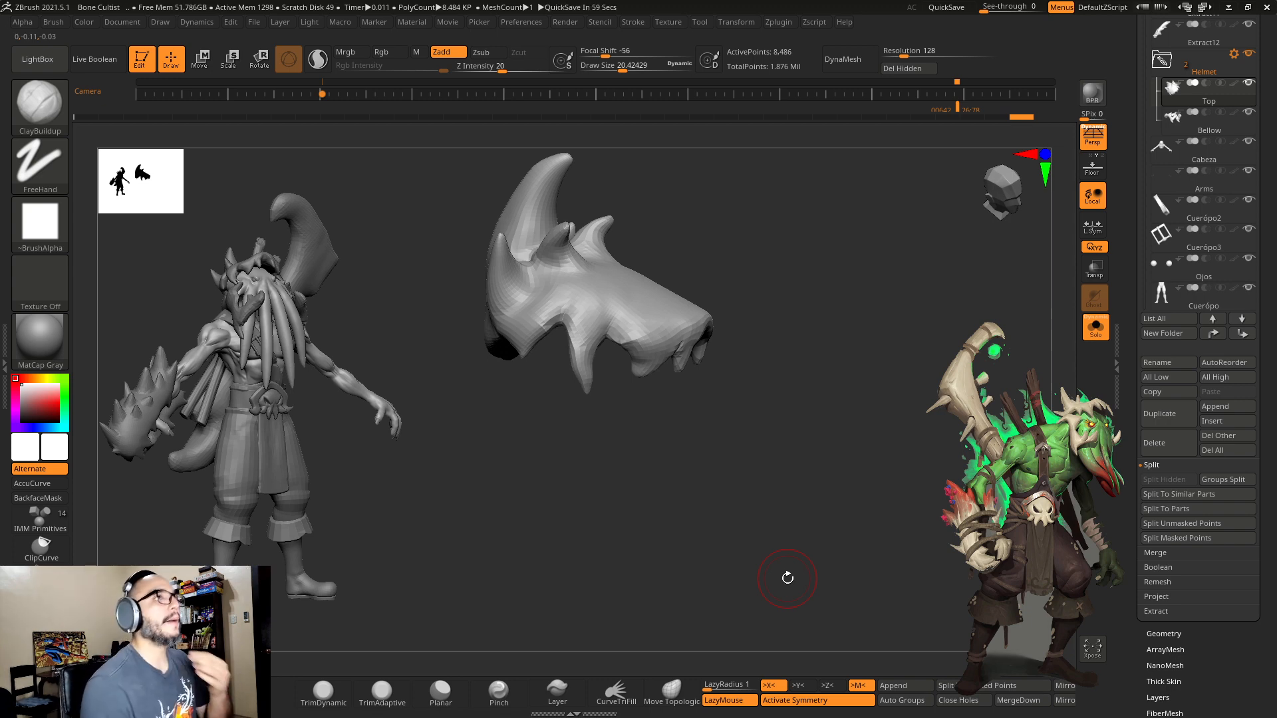
Step: Thicken the tips of the helmet's long outer fangs with the Inflate brush at draw size about 11.8
{"action": "right_click_drag", "start_coordinate": [788, 336], "coordinate": [851, 221]}
{"action": "mouse_move", "coordinate": [752, 236]}
{"action": "right_mouse_down"}
{"action": "mouse_move", "coordinate": [845, 216]}
{"action": "mouse_move", "coordinate": [875, 276]}
{"action": "mouse_move", "coordinate": [839, 264]}
{"action": "mouse_move", "coordinate": [843, 290]}
{"action": "mouse_move", "coordinate": [827, 313]}
{"action": "mouse_move", "coordinate": [835, 306]}
{"action": "mouse_move", "coordinate": [855, 429]}
{"action": "mouse_move", "coordinate": [877, 401]}
{"action": "mouse_move", "coordinate": [878, 359]}
{"action": "mouse_move", "coordinate": [872, 542]}
{"action": "right_mouse_up"}
{"action": "key", "text": "b"}
{"action": "key", "text": "h"}
{"action": "key", "text": "p"}
{"action": "key", "text": "b"}
{"action": "key", "text": "i"}
{"action": "key", "text": "n"}
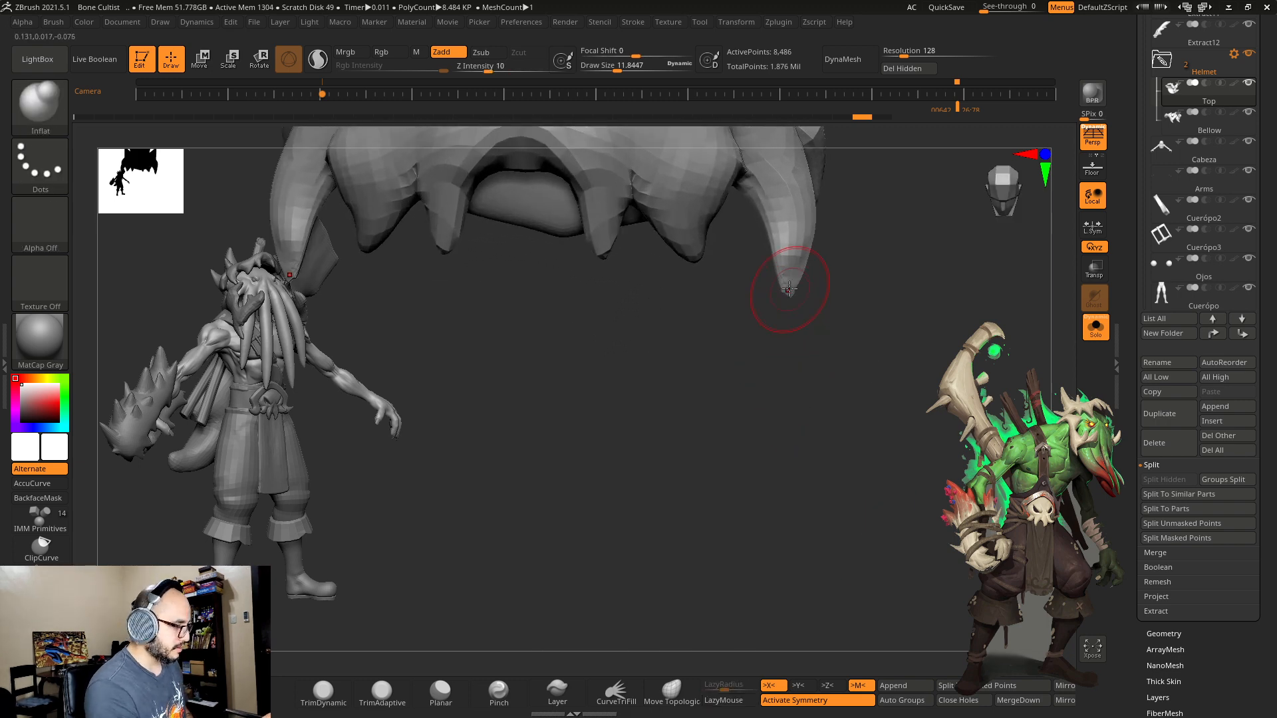
Step: Add volume along the helmet's side fangs with ClayBuildup at draw size about 10.2
{"action": "mouse_move", "coordinate": [788, 284]}
{"action": "right_mouse_down"}
{"action": "mouse_move", "coordinate": [858, 279]}
{"action": "mouse_move", "coordinate": [820, 245]}
{"action": "mouse_move", "coordinate": [823, 513]}
{"action": "right_mouse_up"}
{"action": "key", "text": "b"}
{"action": "key", "text": "c"}
{"action": "key", "text": "b"}
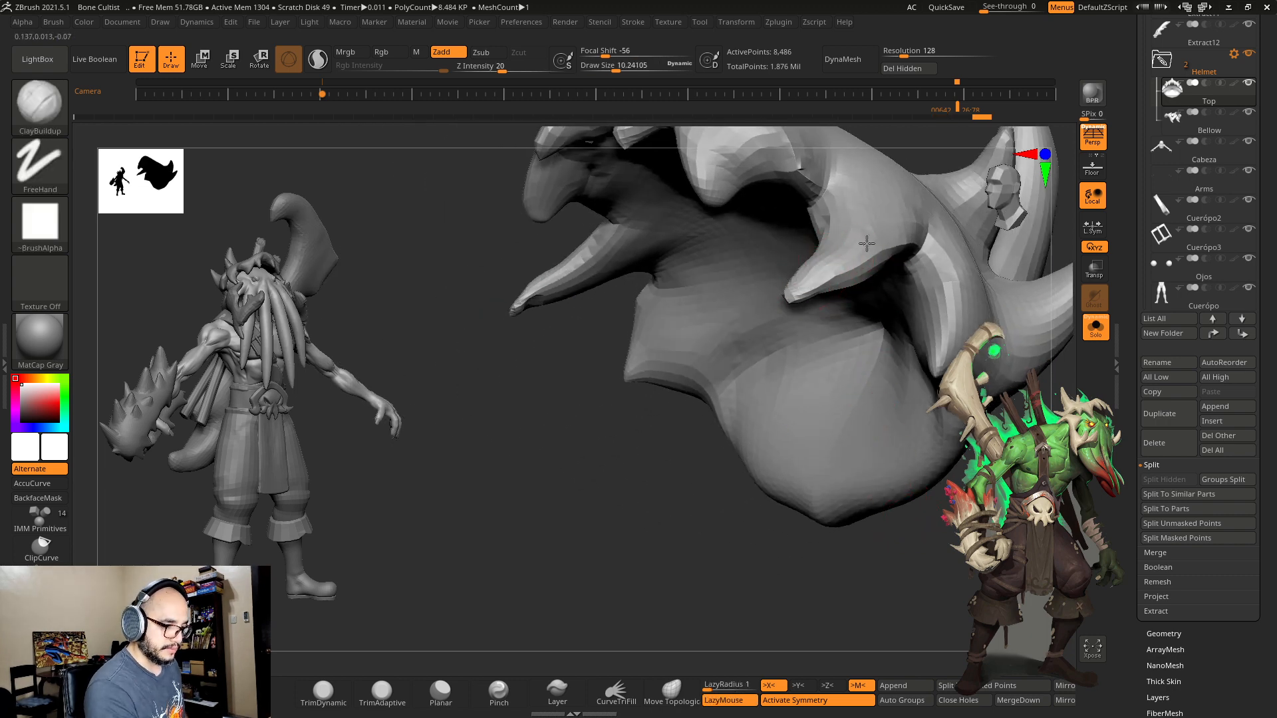
{"action": "right_click_drag", "start_coordinate": [952, 526], "coordinate": [840, 206]}
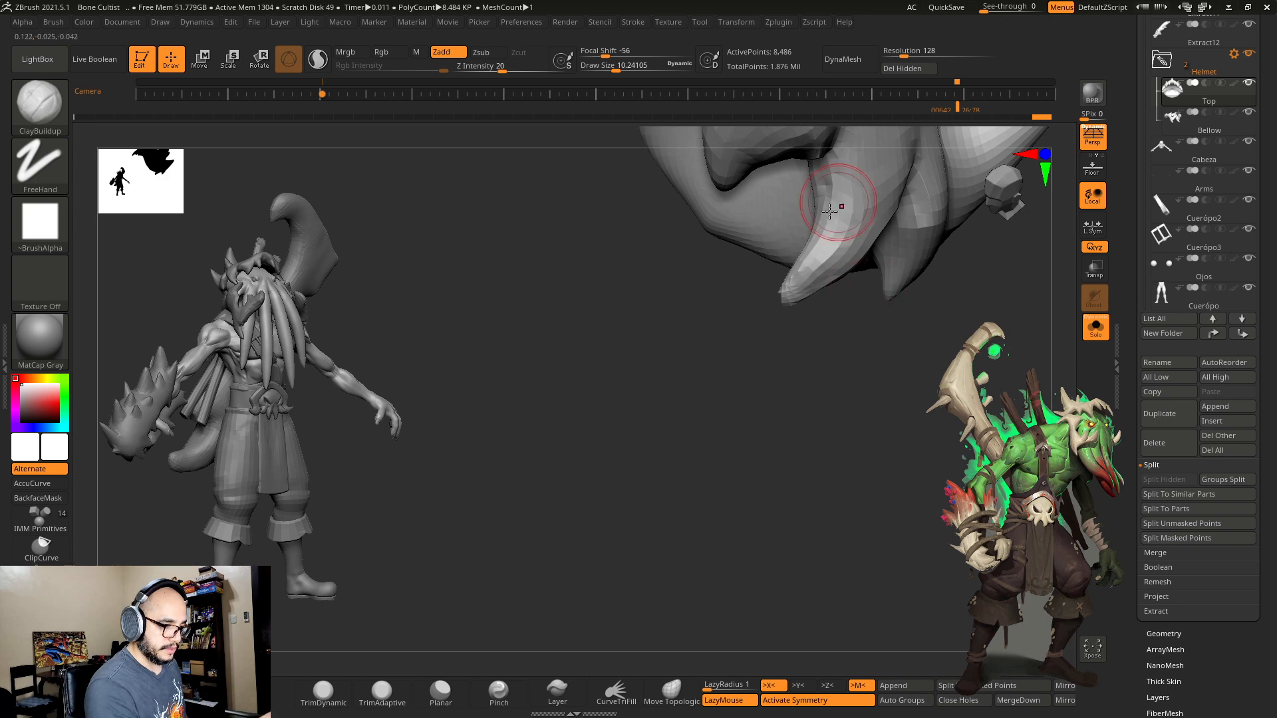
{"action": "left_click_drag", "start_coordinate": [835, 263], "coordinate": [869, 205]}
{"action": "right_click_drag", "start_coordinate": [857, 333], "coordinate": [828, 432]}
{"action": "left_click_drag", "start_coordinate": [779, 347], "coordinate": [845, 239]}
{"action": "mouse_move", "coordinate": [844, 373]}
{"action": "right_mouse_down"}
{"action": "mouse_move", "coordinate": [820, 420]}
{"action": "mouse_move", "coordinate": [827, 313]}
{"action": "right_mouse_up"}
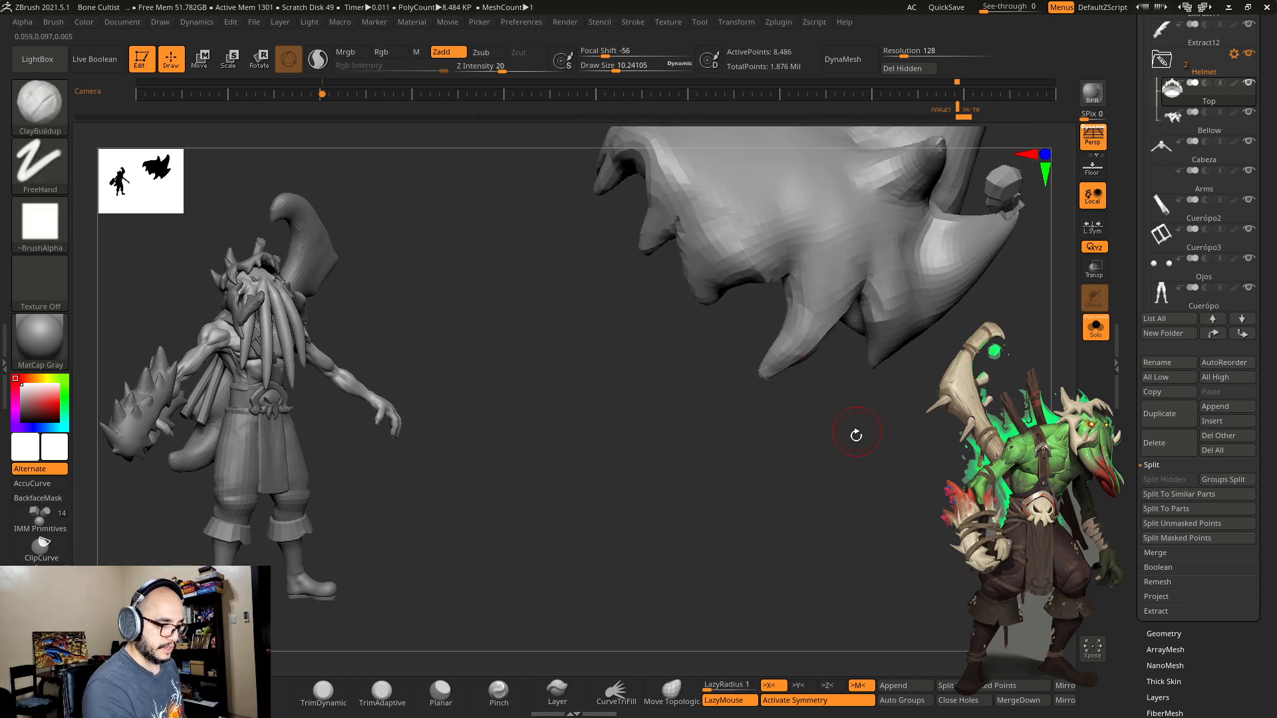
Step: Build up the helmet's cheek area behind the long fang with ClayBuildup
{"action": "right_click_drag", "start_coordinate": [855, 436], "coordinate": [831, 352]}
{"action": "right_click_drag", "start_coordinate": [883, 443], "coordinate": [887, 346]}
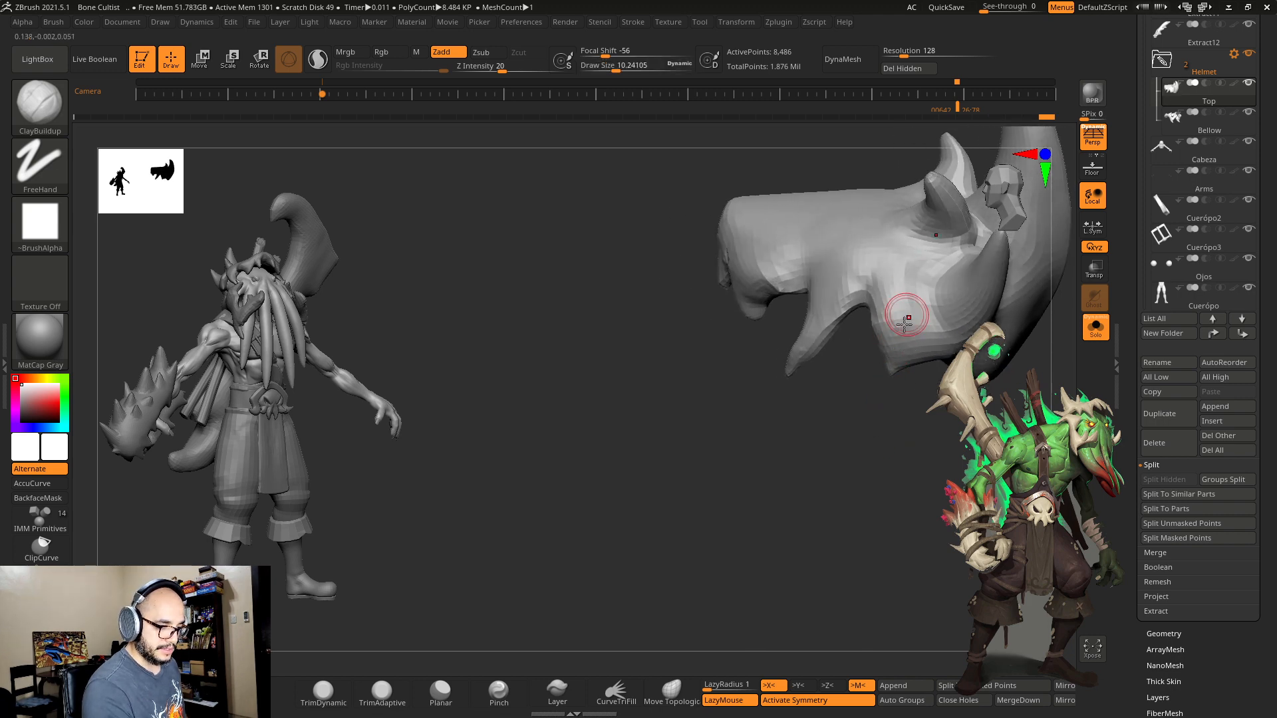
{"action": "right_click_drag", "start_coordinate": [947, 438], "coordinate": [914, 444]}
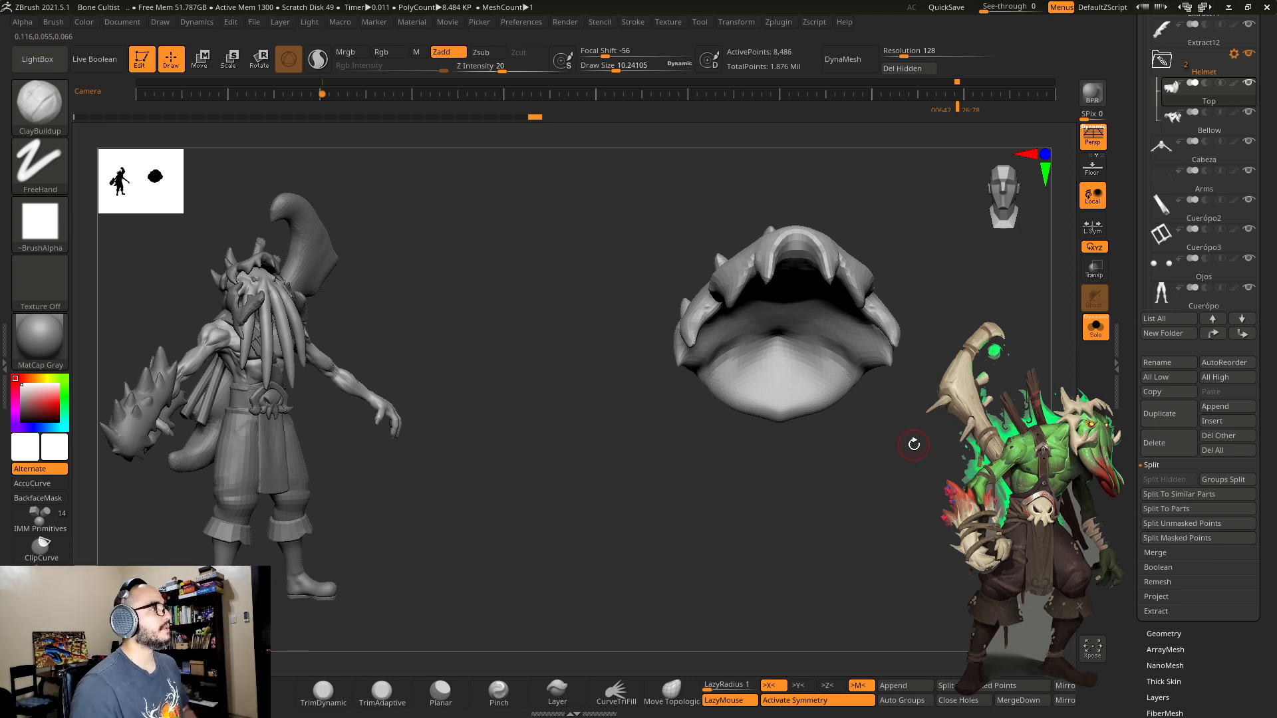
Step: Smooth the inner surface of the helmet's Top piece from below
{"action": "right_click_drag", "start_coordinate": [807, 474], "coordinate": [700, 462]}
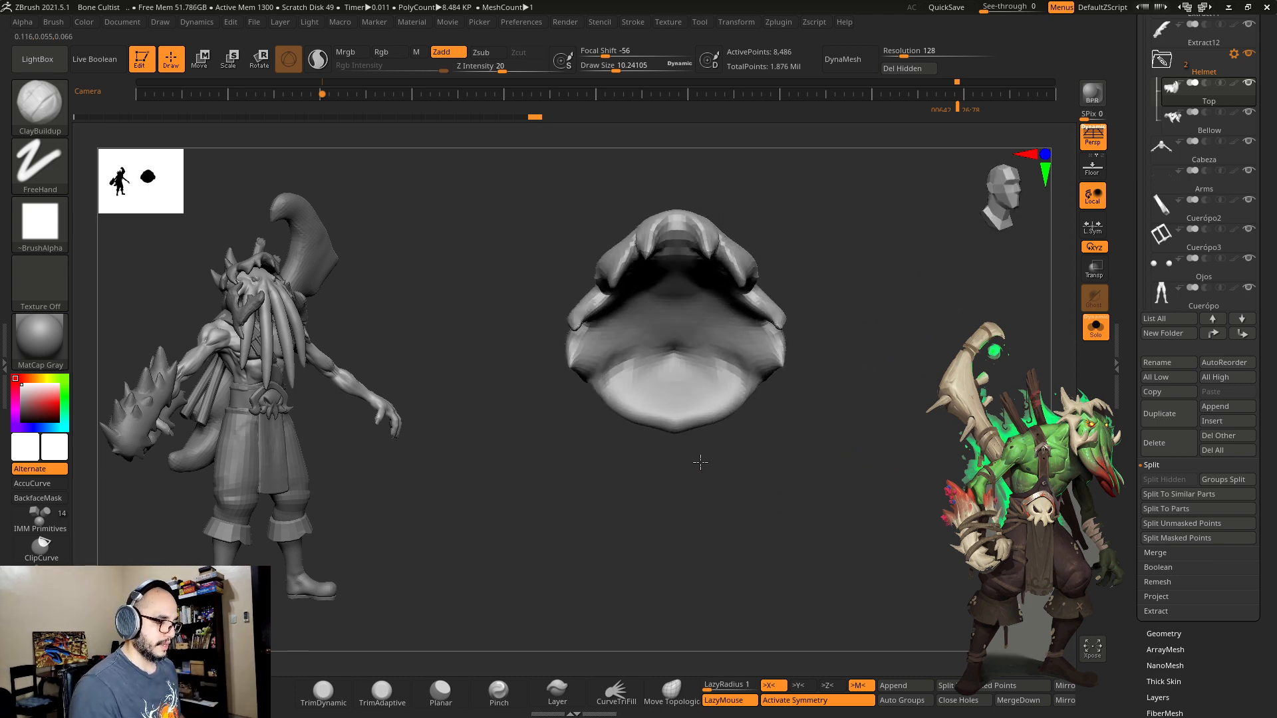
{"action": "key", "text": "shift"}
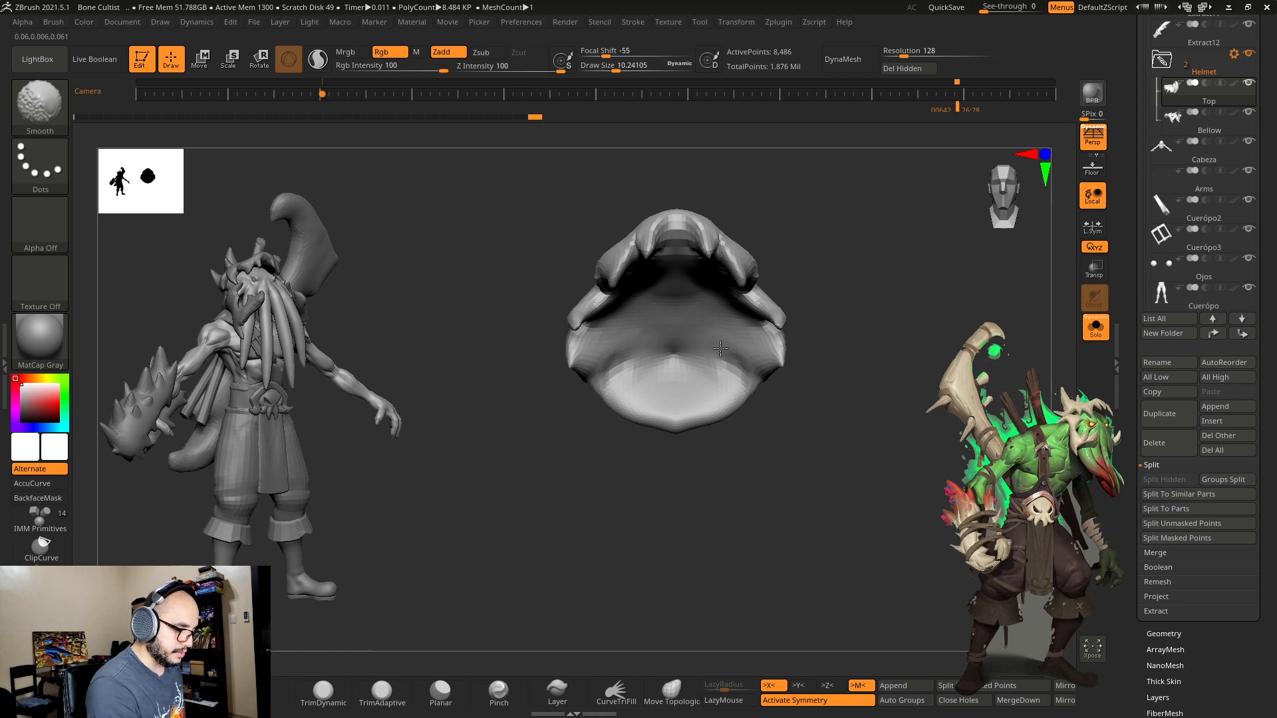
{"action": "left_click_drag", "start_coordinate": [626, 337], "coordinate": [640, 339], "text": "shift"}
Step: Subdivide the helmet's Top mesh three times
{"action": "mouse_move", "coordinate": [813, 389]}
{"action": "right_mouse_down"}
{"action": "mouse_move", "coordinate": [869, 405]}
{"action": "mouse_move", "coordinate": [880, 356]}
{"action": "mouse_move", "coordinate": [863, 457]}
{"action": "mouse_move", "coordinate": [818, 458]}
{"action": "mouse_move", "coordinate": [840, 545]}
{"action": "mouse_move", "coordinate": [778, 536]}
{"action": "mouse_move", "coordinate": [860, 525]}
{"action": "right_mouse_up"}
{"action": "key", "text": "shift"}
{"action": "key", "text": "ctrl+d"}
{"action": "key", "text": "ctrl+d"}
{"action": "right_click_drag", "start_coordinate": [866, 468], "coordinate": [899, 565], "text": "ctrl"}
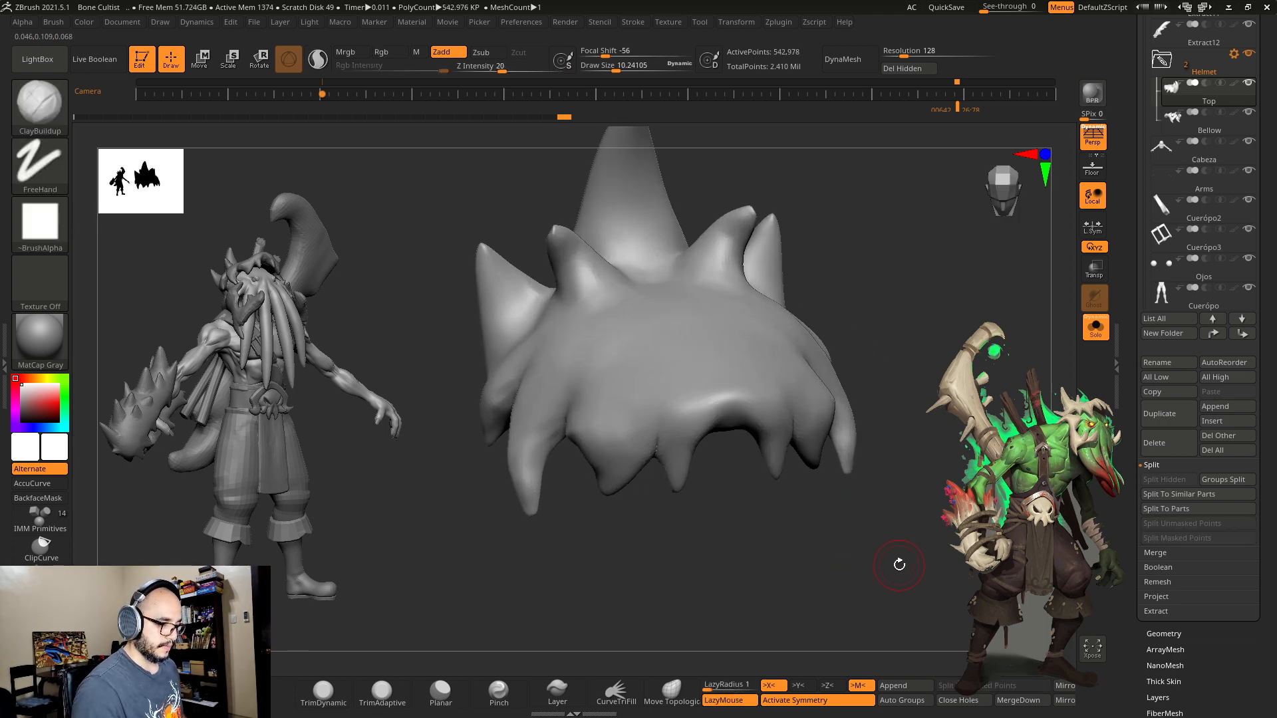
Step: Polish the front rim of the snout and its front fangs with the hPolish brush at draw size about 8.2
{"action": "key", "text": "b"}
{"action": "key", "text": "h"}
{"action": "key", "text": "p"}
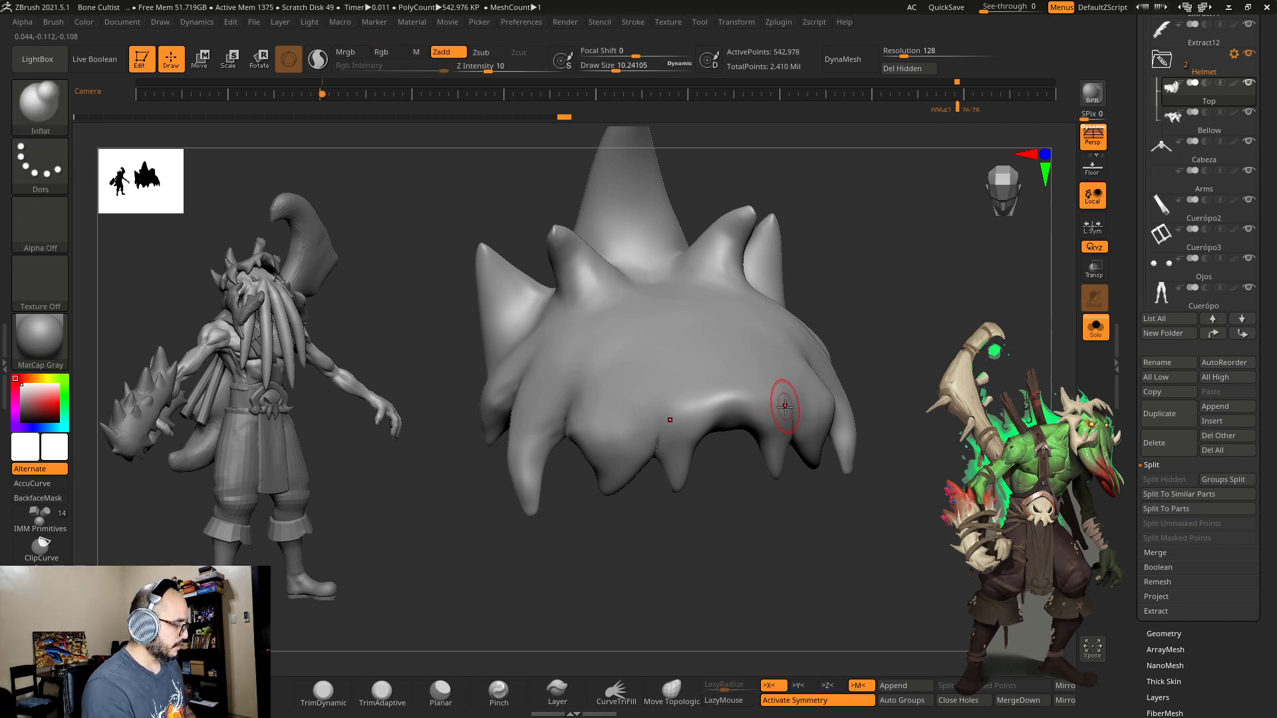
{"action": "key", "text": "s"}
{"action": "left_click_drag", "start_coordinate": [800, 409], "coordinate": [797, 409]}
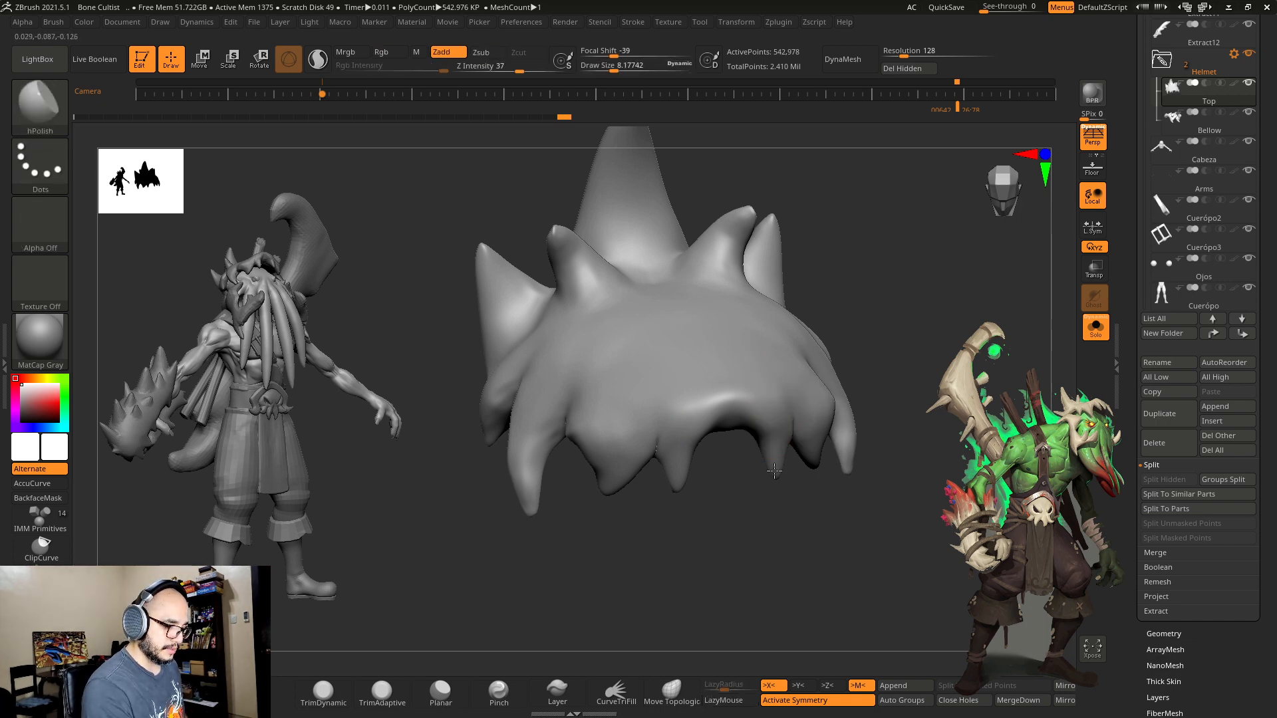
{"action": "left_click_drag", "start_coordinate": [839, 486], "coordinate": [787, 465]}
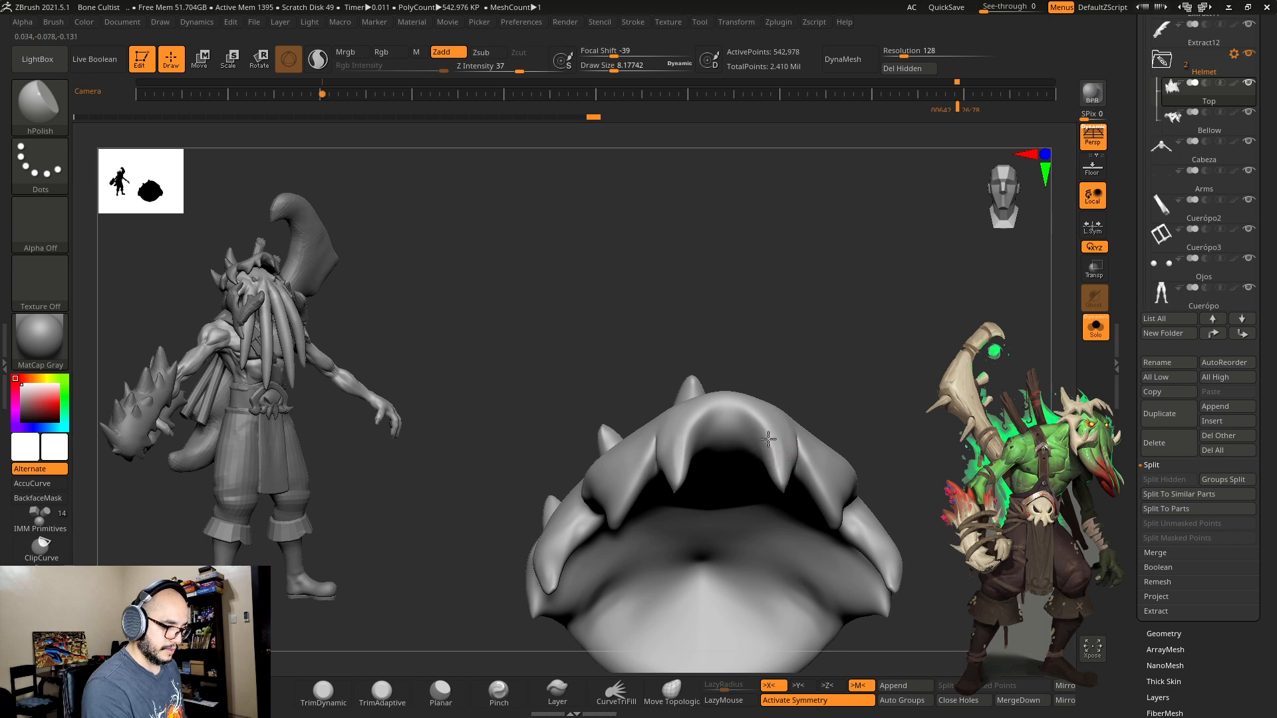
{"action": "left_click_drag", "start_coordinate": [748, 404], "coordinate": [754, 408]}
{"action": "mouse_move", "coordinate": [790, 362]}
{"action": "left_mouse_down"}
{"action": "mouse_move", "coordinate": [800, 370]}
{"action": "mouse_move", "coordinate": [778, 432]}
{"action": "left_mouse_up"}
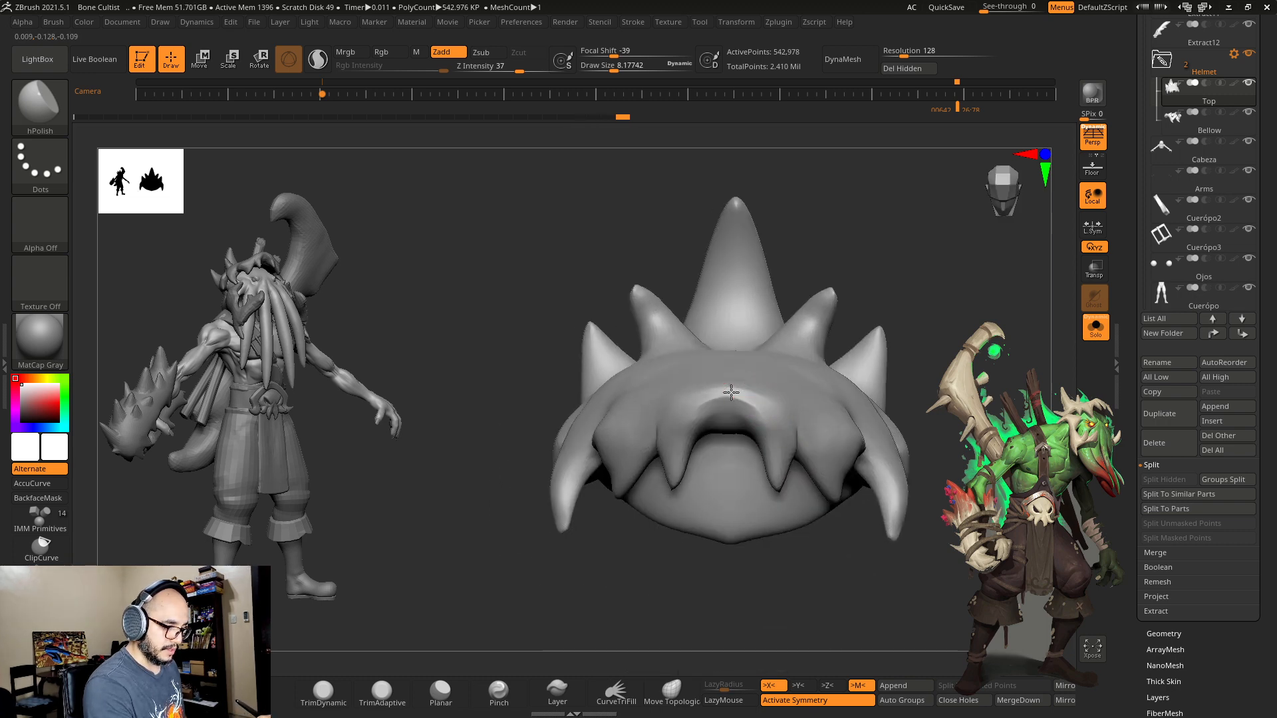
{"action": "left_click_drag", "start_coordinate": [782, 458], "coordinate": [785, 478]}
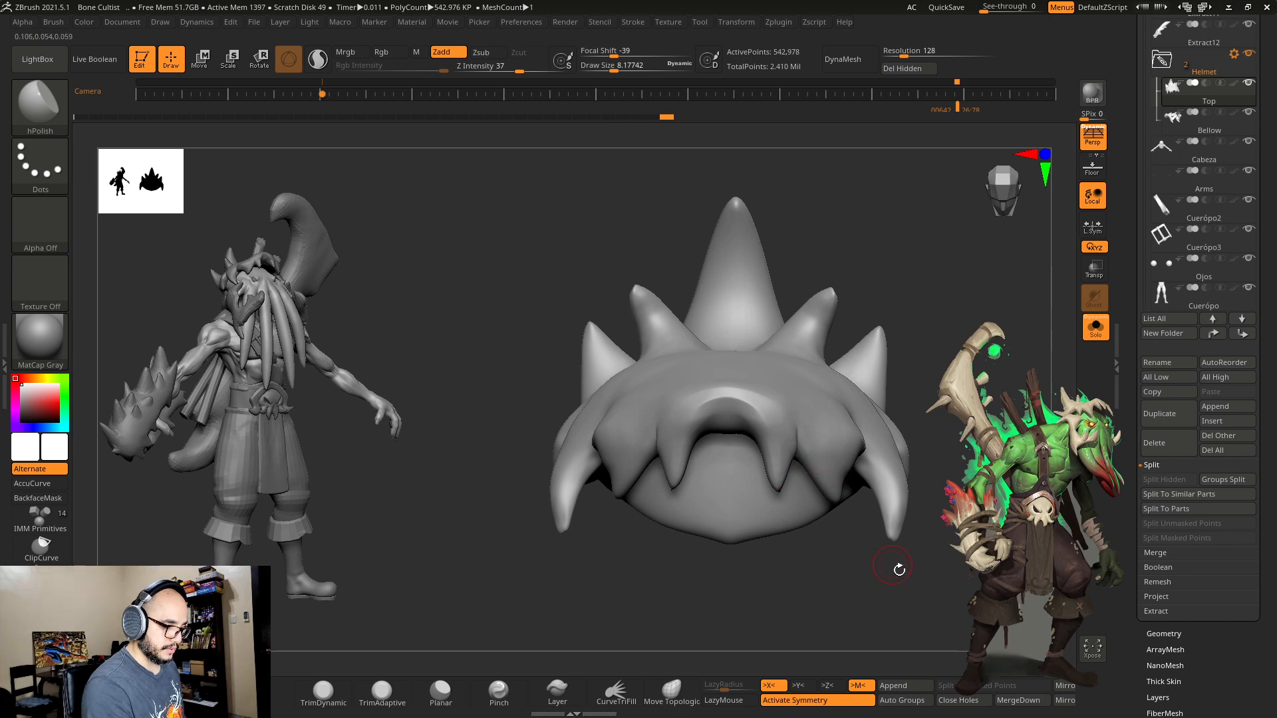
Step: Polish the underside of the helmet's front fangs with hPolish at draw size about 9.5
{"action": "left_click_drag", "start_coordinate": [898, 567], "coordinate": [845, 561]}
{"action": "left_click_drag", "start_coordinate": [758, 581], "coordinate": [755, 425], "text": "alt"}
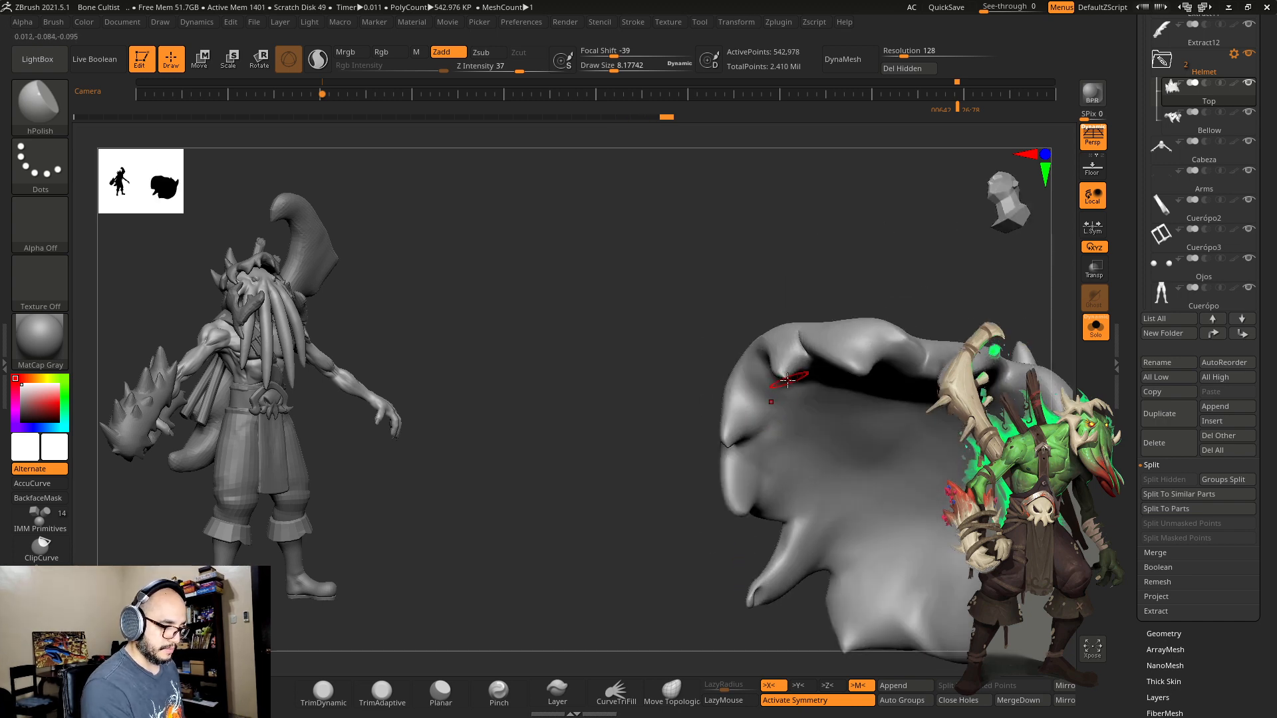
{"action": "key", "text": "s"}
{"action": "left_click", "coordinate": [787, 373]}
{"action": "left_click_drag", "start_coordinate": [786, 372], "coordinate": [791, 365]}
{"action": "left_click_drag", "start_coordinate": [807, 307], "coordinate": [841, 152]}
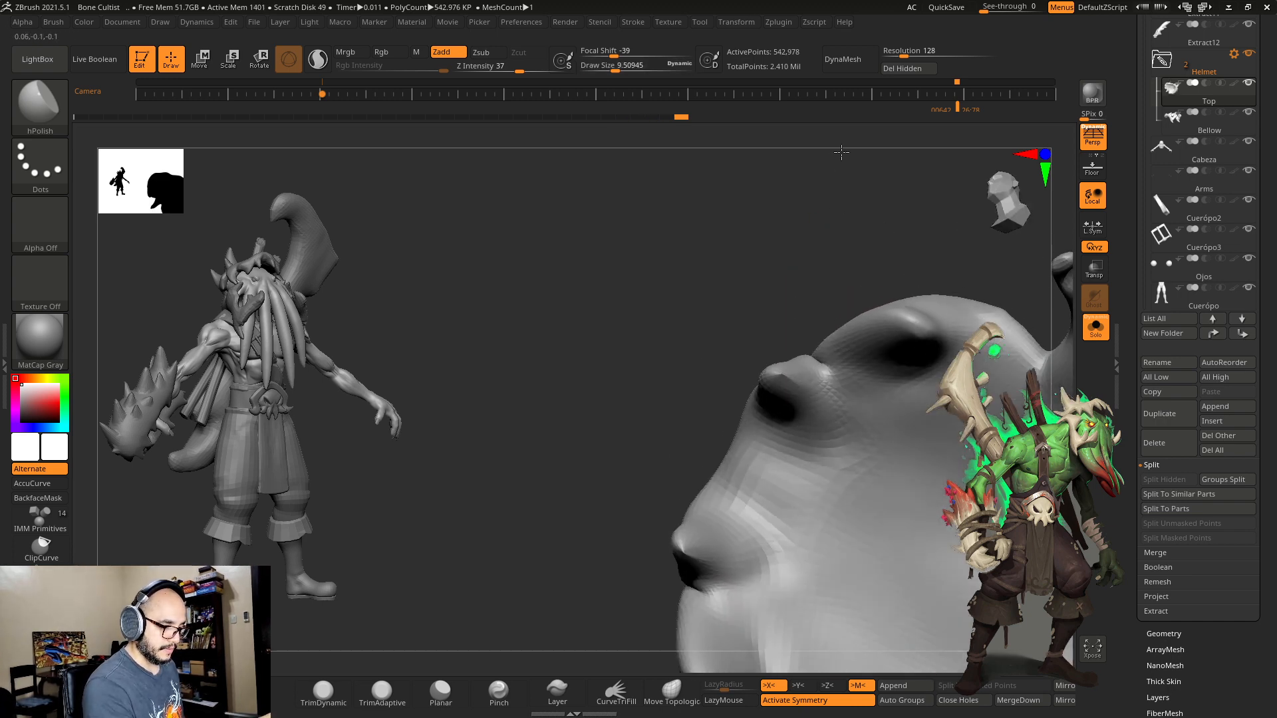
Step: Refine the front fang's tip with hPolish at small draw sizes of about 2.9 and 3.7
{"action": "key", "text": "s"}
{"action": "left_click", "coordinate": [789, 348]}
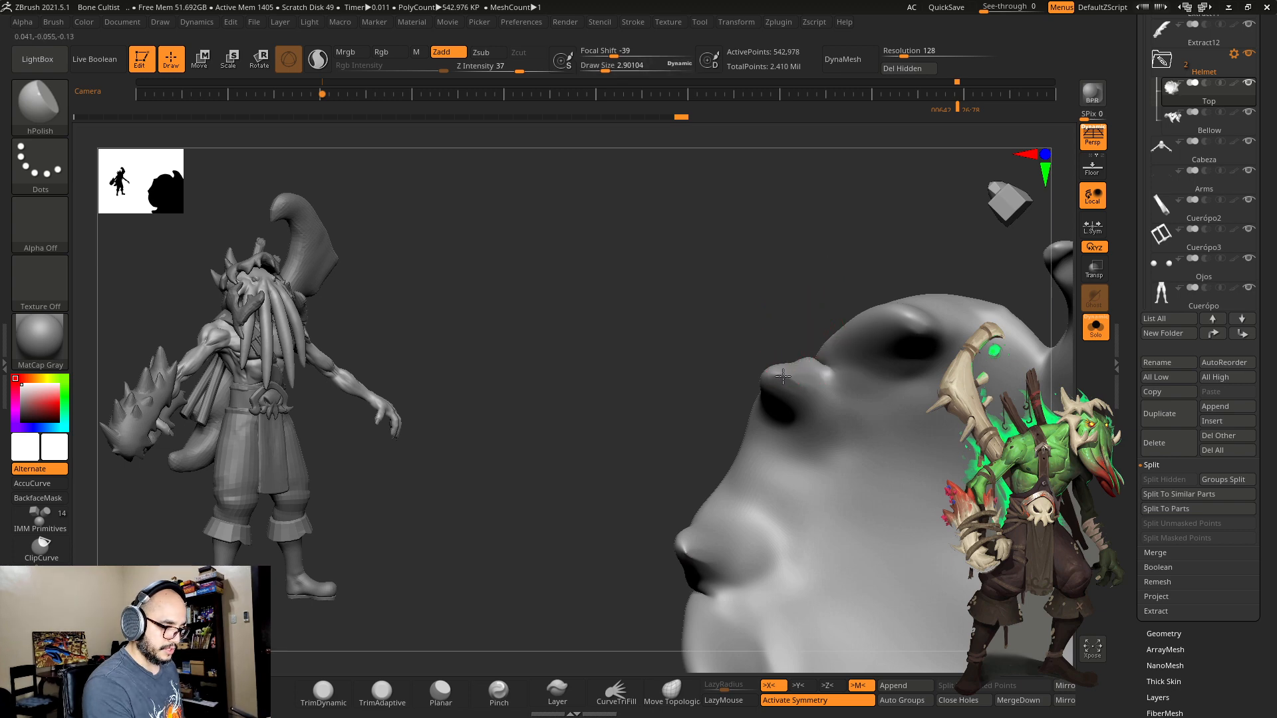
{"action": "left_click_drag", "start_coordinate": [806, 312], "coordinate": [884, 399]}
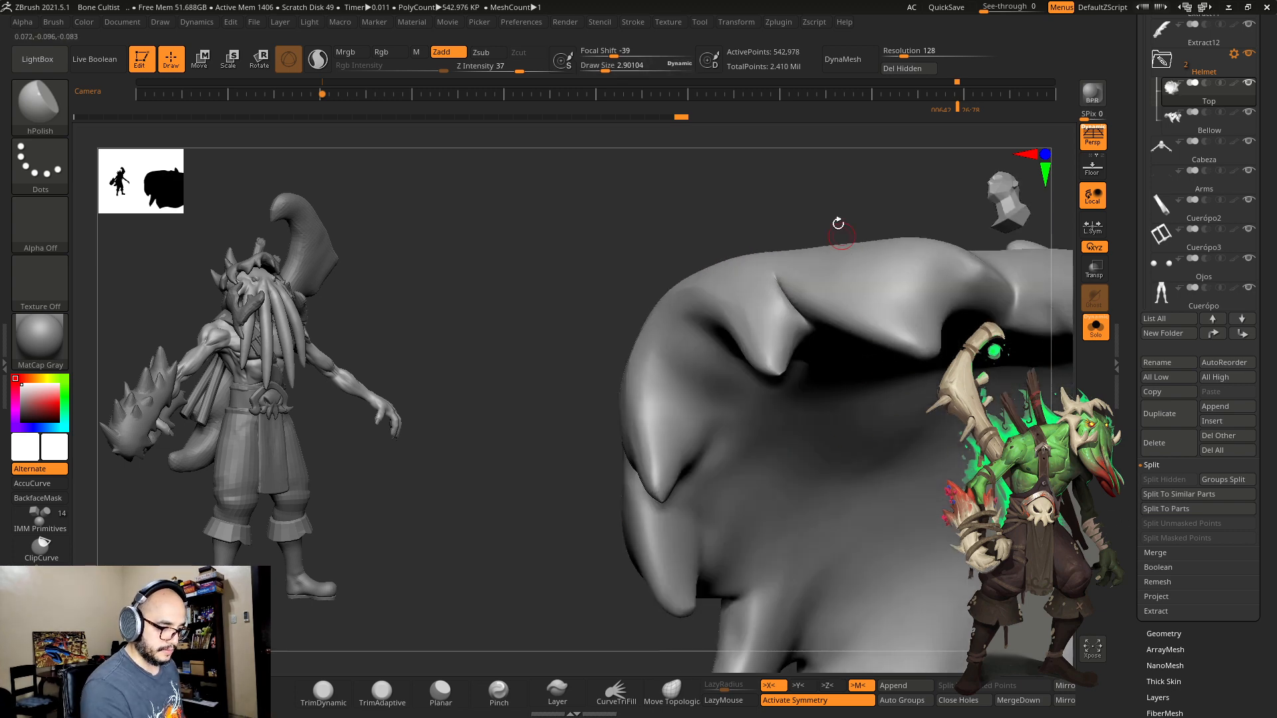
{"action": "left_click_drag", "start_coordinate": [838, 224], "coordinate": [791, 374]}
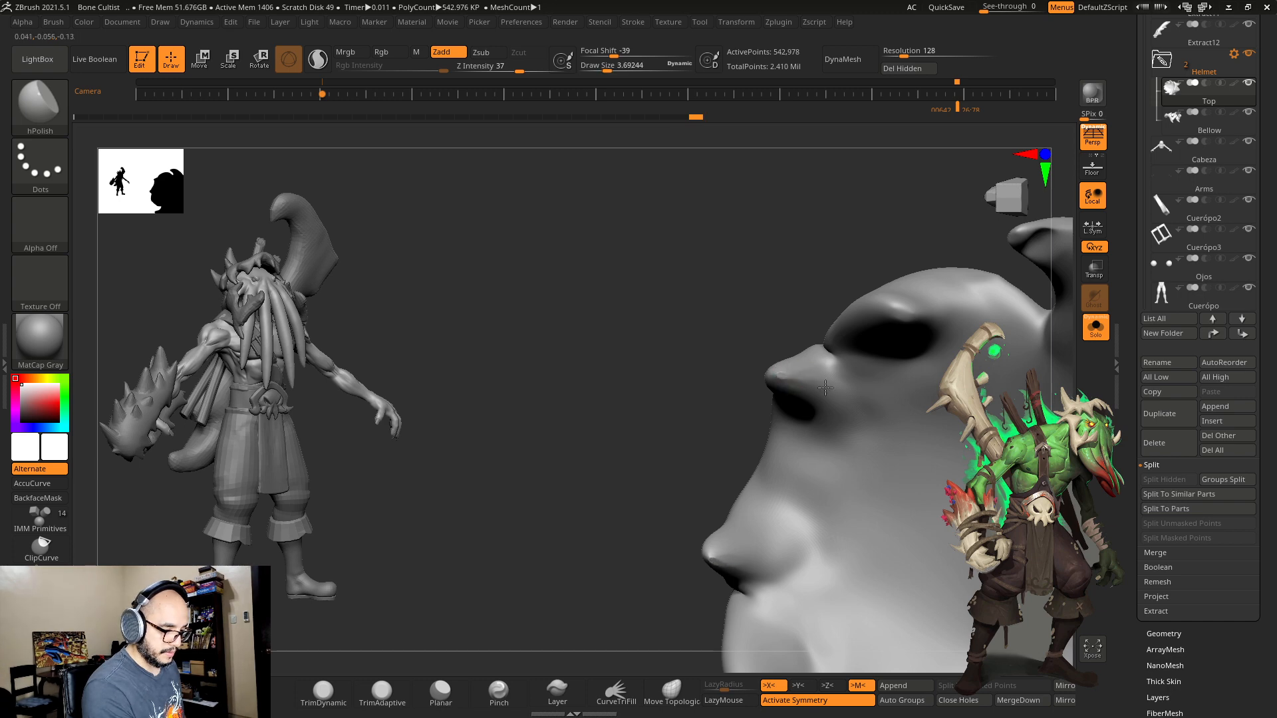
{"action": "mouse_move", "coordinate": [771, 374]}
{"action": "left_mouse_down"}
{"action": "mouse_move", "coordinate": [792, 359]}
{"action": "mouse_move", "coordinate": [807, 208]}
{"action": "mouse_move", "coordinate": [826, 371]}
{"action": "left_mouse_up"}
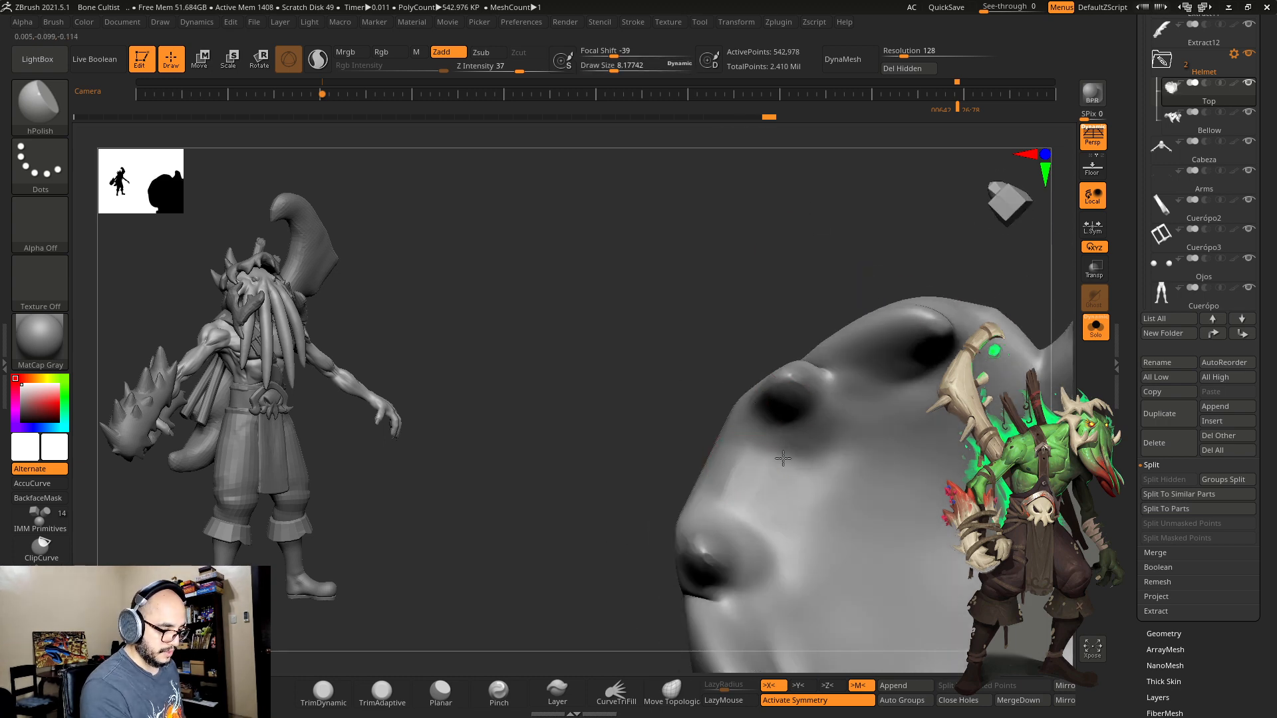
Step: Polish the inner rim and the bases of the snout's front fangs with hPolish at draw size about 7
{"action": "left_click_drag", "start_coordinate": [751, 335], "coordinate": [758, 433]}
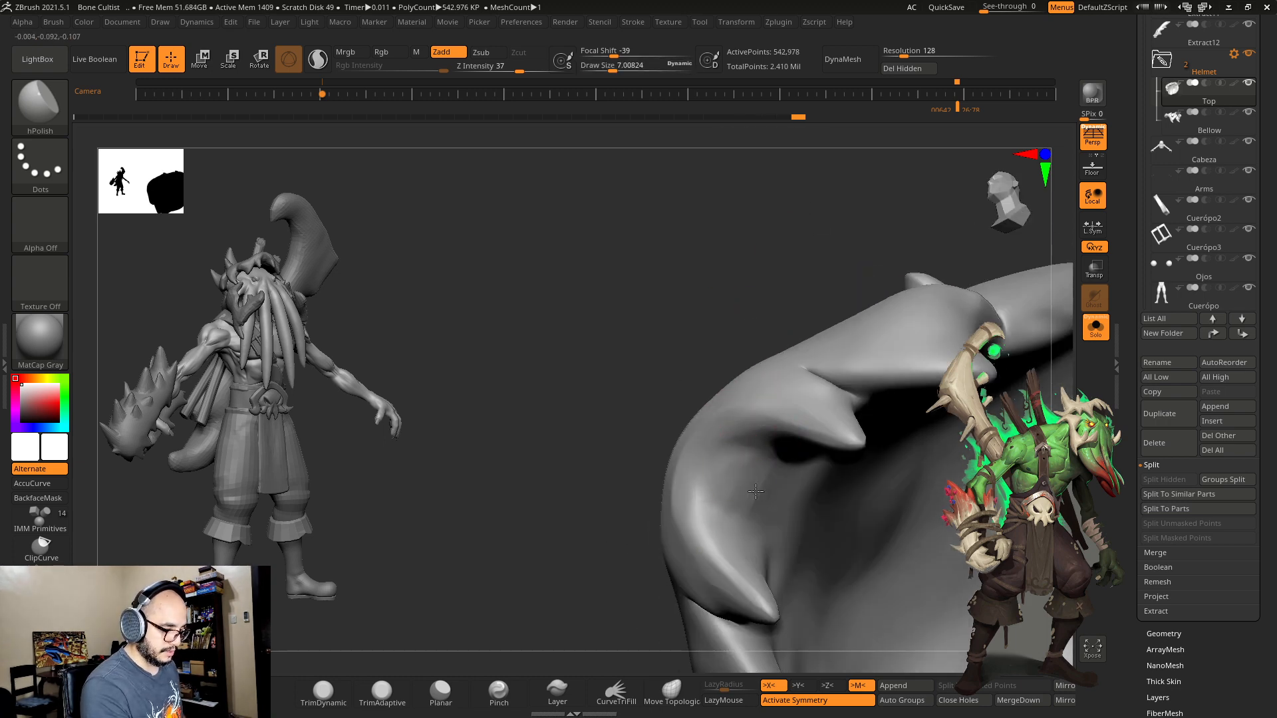
{"action": "left_click_drag", "start_coordinate": [755, 491], "coordinate": [760, 458]}
{"action": "mouse_move", "coordinate": [738, 292]}
{"action": "left_mouse_down"}
{"action": "mouse_move", "coordinate": [696, 239]}
{"action": "mouse_move", "coordinate": [715, 263]}
{"action": "left_mouse_up"}
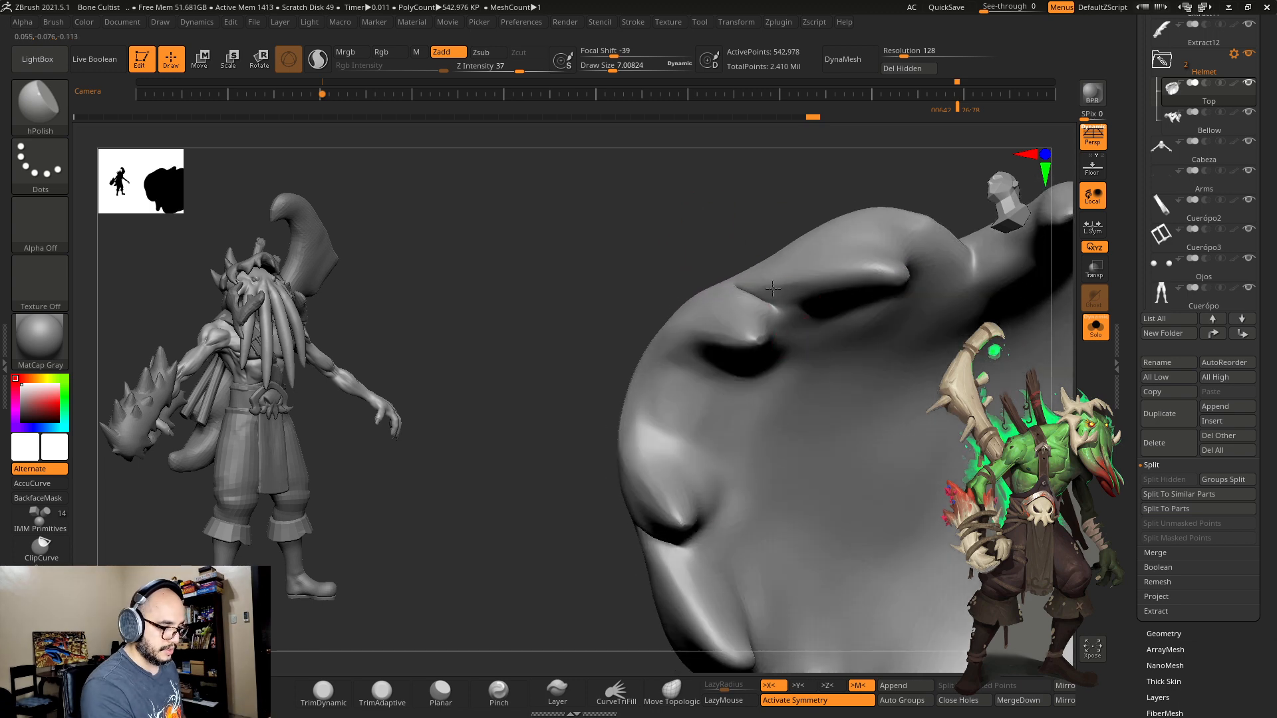
{"action": "mouse_move", "coordinate": [875, 208]}
{"action": "left_mouse_down"}
{"action": "mouse_move", "coordinate": [818, 271]}
{"action": "mouse_move", "coordinate": [780, 256]}
{"action": "left_mouse_up"}
{"action": "left_click_drag", "start_coordinate": [1058, 403], "coordinate": [800, 314]}
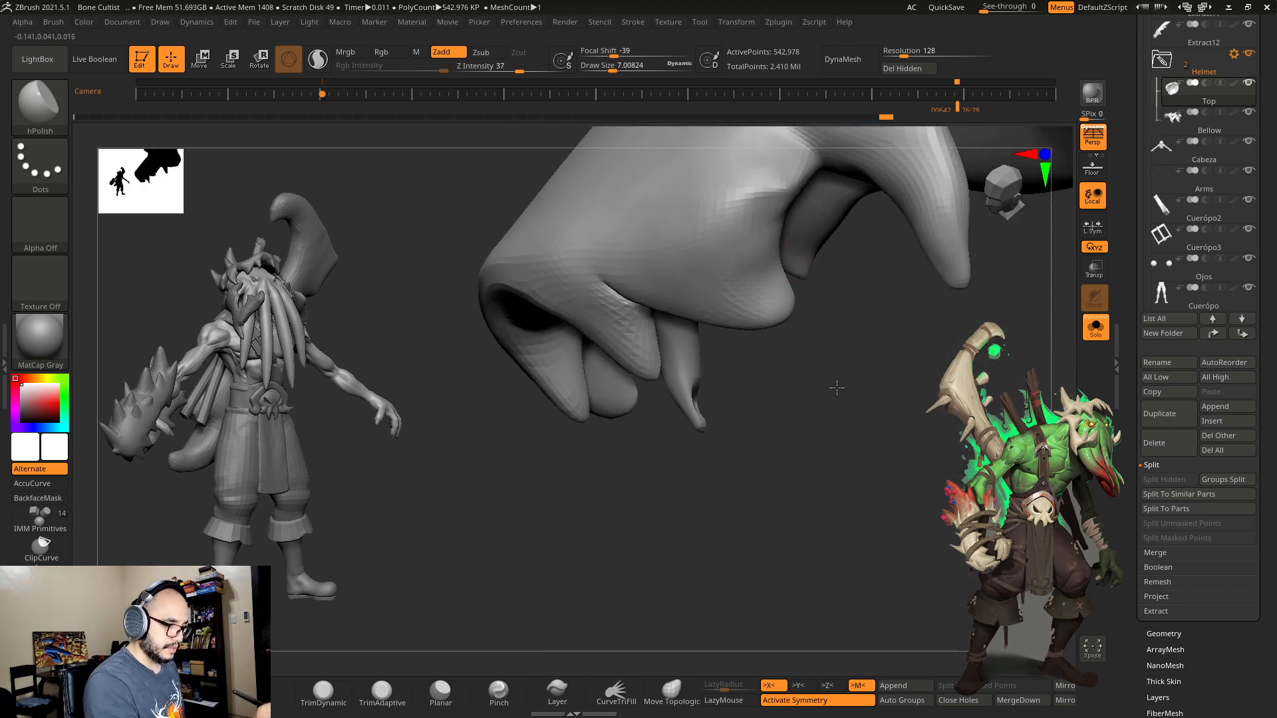
Step: Polish the ridge above the snout's side fang and the neighbouring fangs' inner edges with hPolish at draw size about 7
{"action": "mouse_move", "coordinate": [835, 388]}
{"action": "left_mouse_down"}
{"action": "mouse_move", "coordinate": [753, 355]}
{"action": "mouse_move", "coordinate": [713, 294]}
{"action": "mouse_move", "coordinate": [766, 272]}
{"action": "left_mouse_up"}
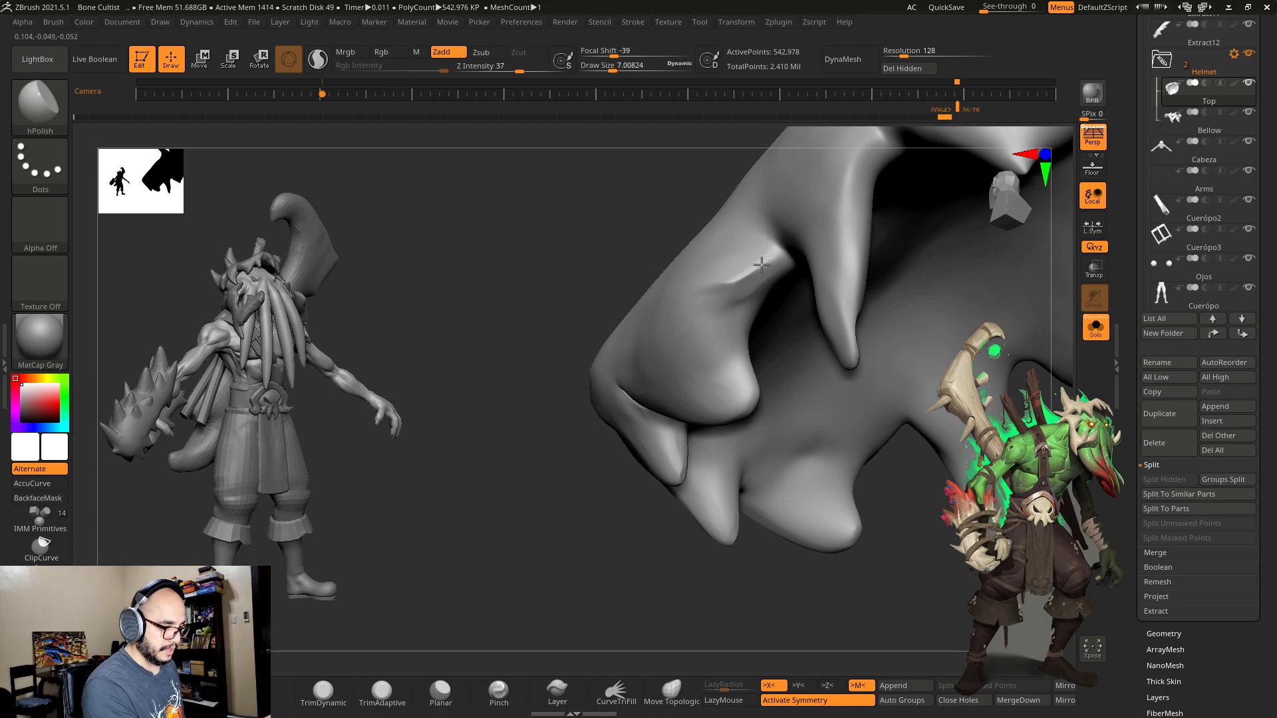
{"action": "left_click_drag", "start_coordinate": [741, 273], "coordinate": [727, 328]}
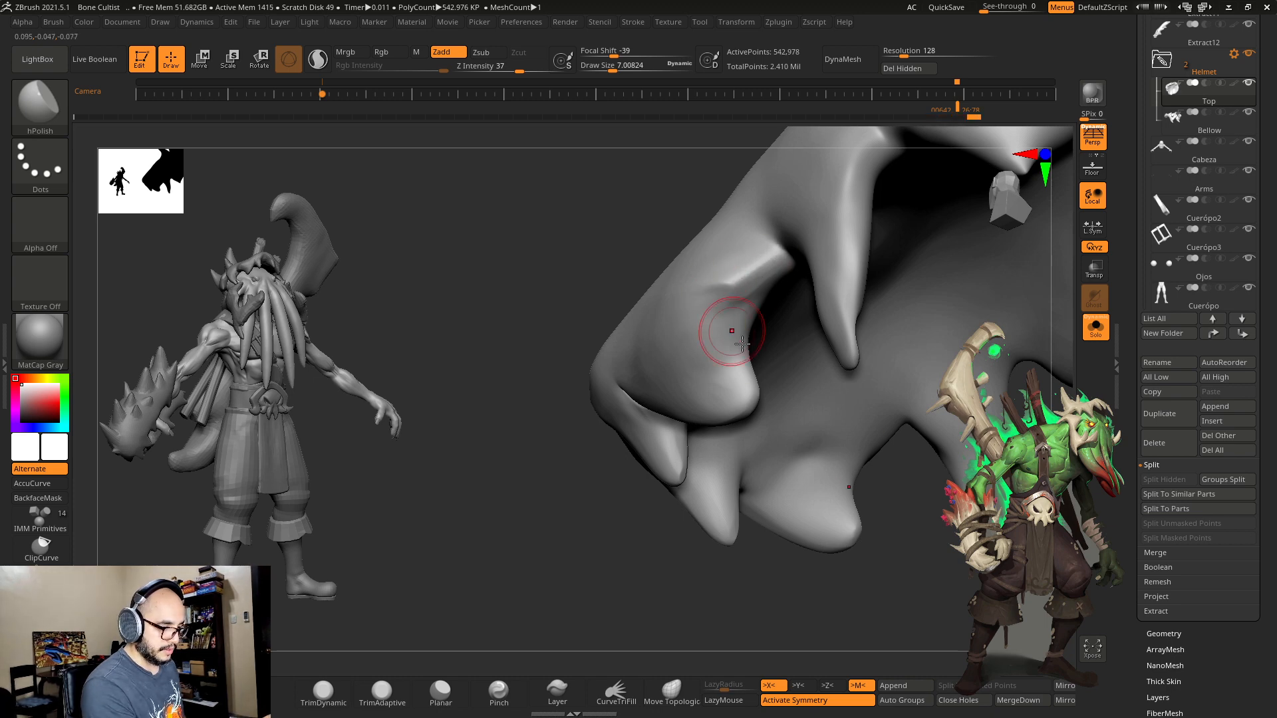
{"action": "mouse_move", "coordinate": [824, 585]}
{"action": "left_mouse_down"}
{"action": "mouse_move", "coordinate": [832, 598]}
{"action": "mouse_move", "coordinate": [764, 369]}
{"action": "left_mouse_up"}
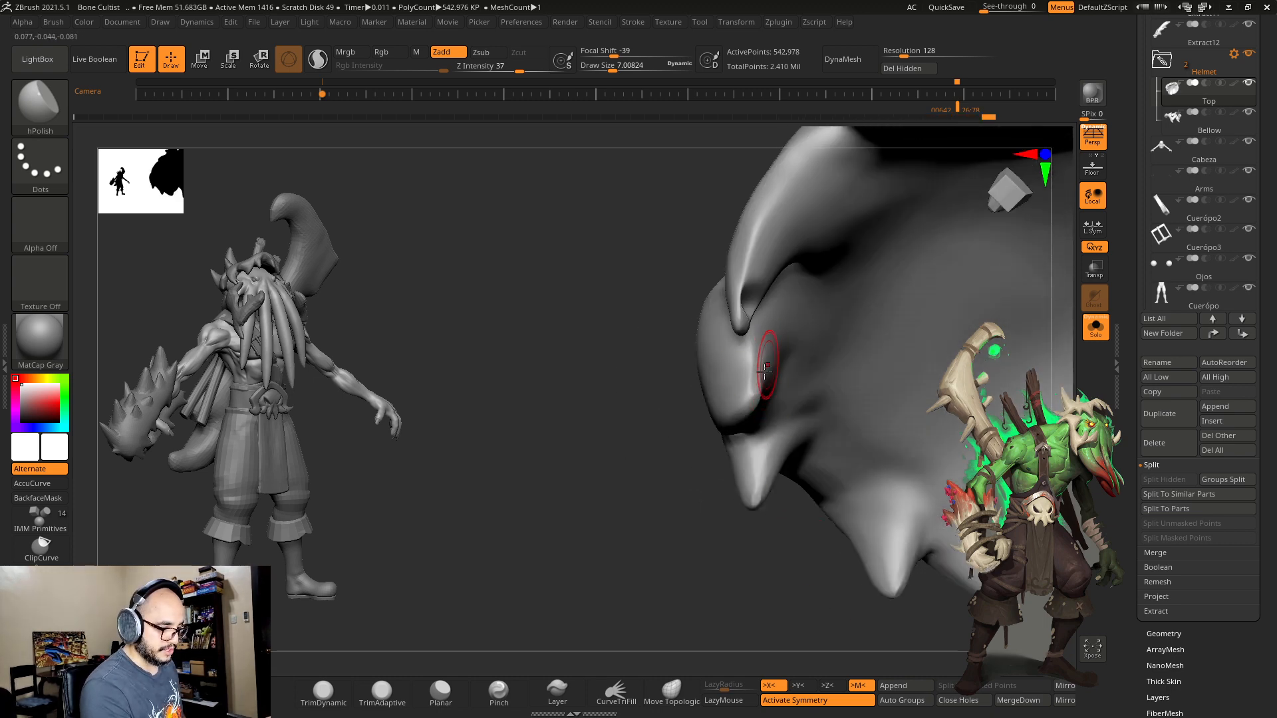
{"action": "left_click_drag", "start_coordinate": [732, 426], "coordinate": [760, 405]}
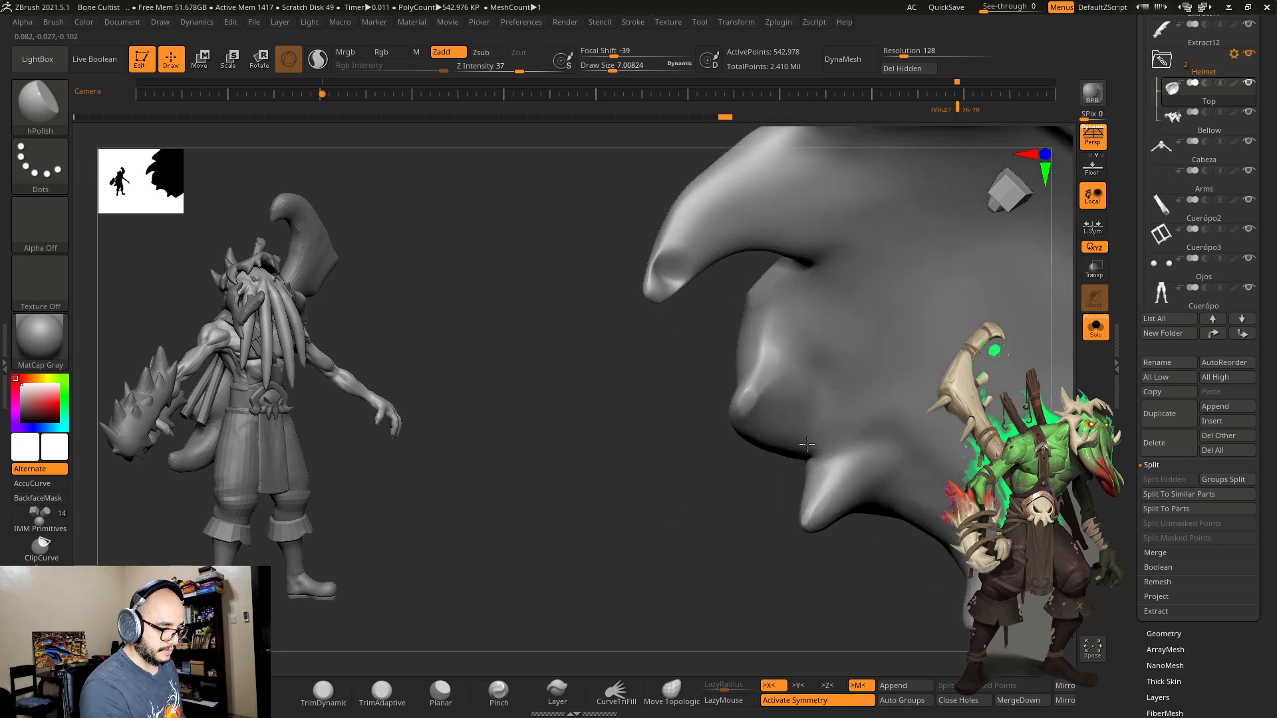
{"action": "left_click_drag", "start_coordinate": [662, 263], "coordinate": [693, 323]}
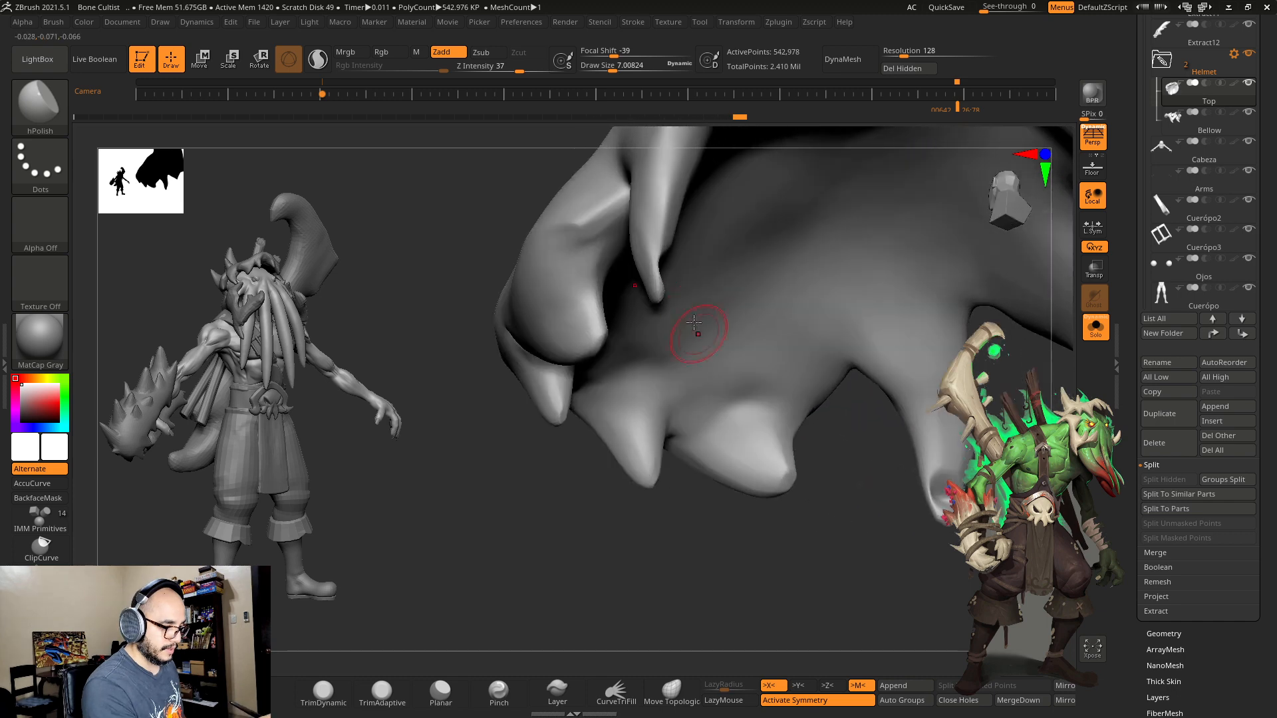
{"action": "left_click_drag", "start_coordinate": [795, 522], "coordinate": [736, 525]}
Step: Lower the Top mesh to subdivision level 1, and fill out and smooth the long fang's dented tip with Inflate at draw size about 5.5
{"action": "left_click", "coordinate": [1163, 634]}
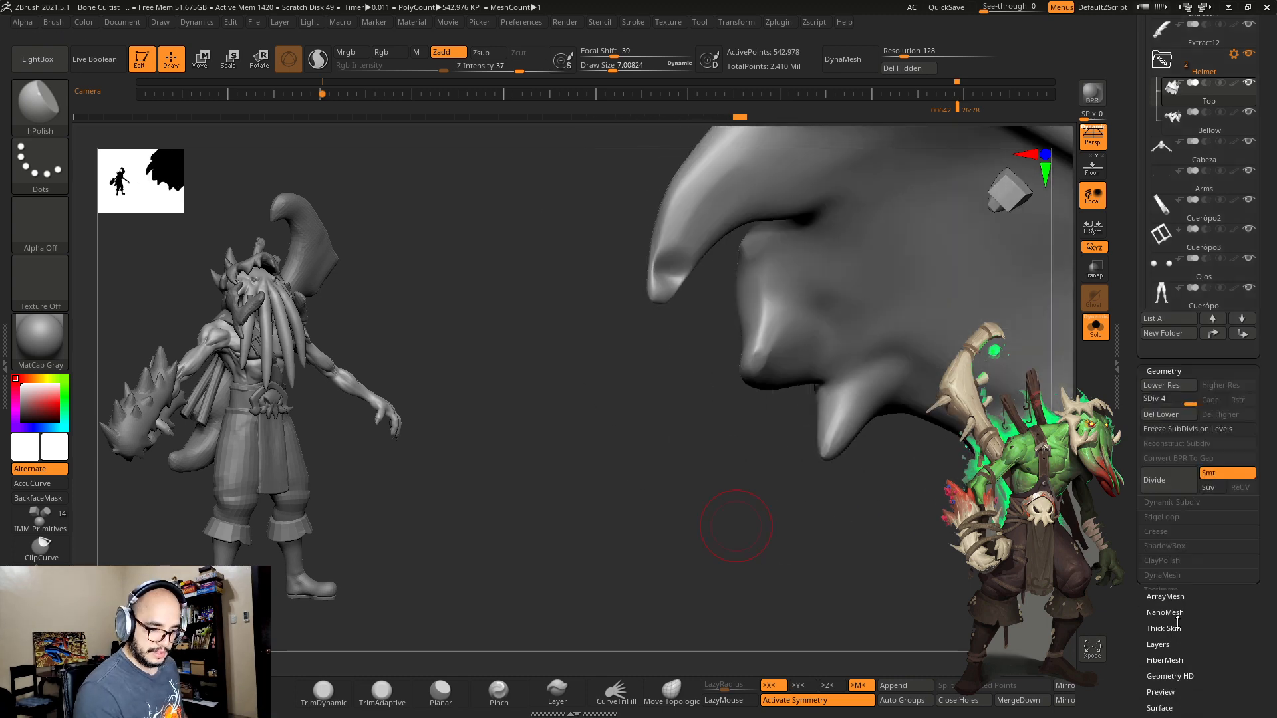
{"action": "left_click_drag", "start_coordinate": [1171, 391], "coordinate": [1145, 385]}
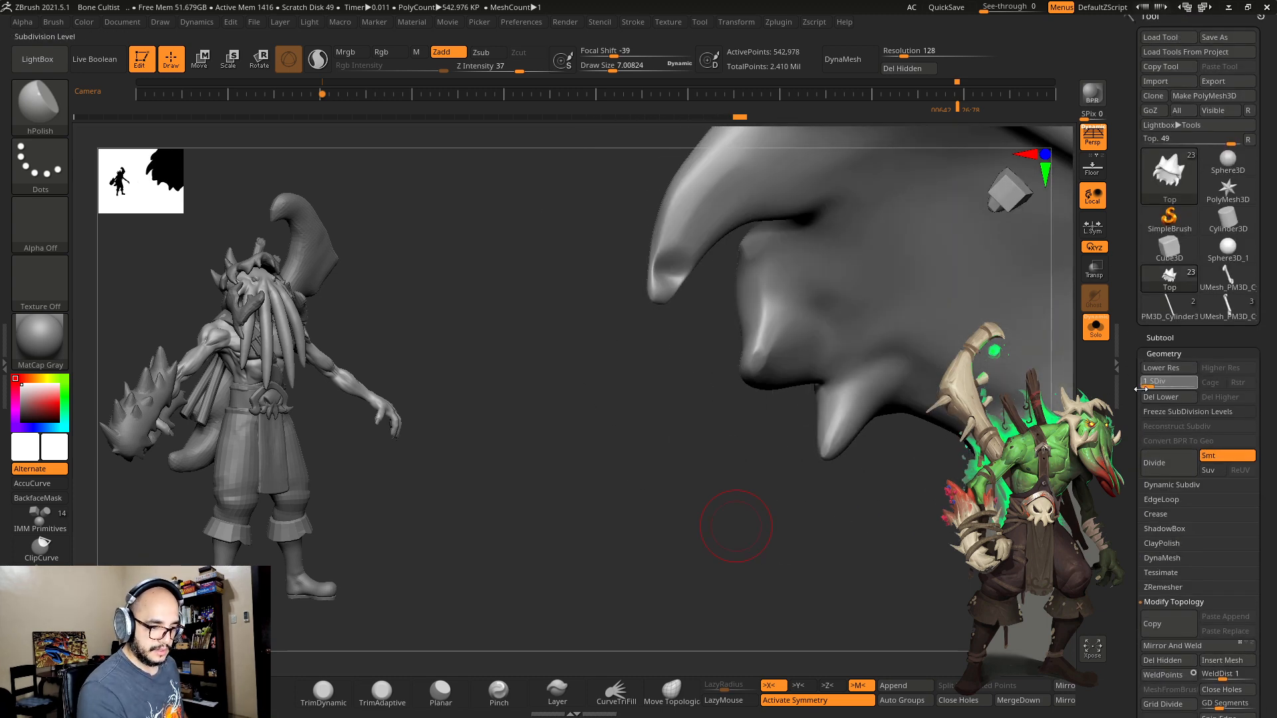
{"action": "left_click_drag", "start_coordinate": [807, 490], "coordinate": [707, 348]}
{"action": "key", "text": "b"}
{"action": "key", "text": "c"}
{"action": "key", "text": "b"}
{"action": "key", "text": "b"}
{"action": "key", "text": "i"}
{"action": "key", "text": "n"}
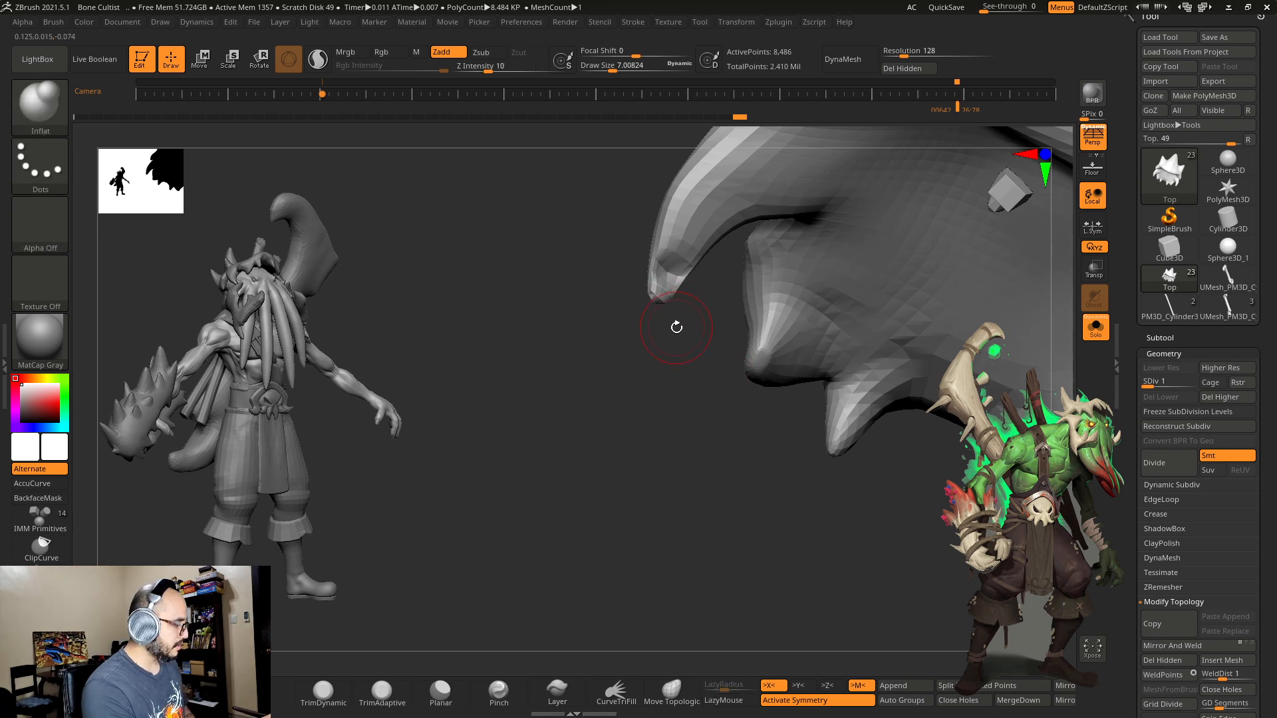
{"action": "key", "text": "bracketleft"}
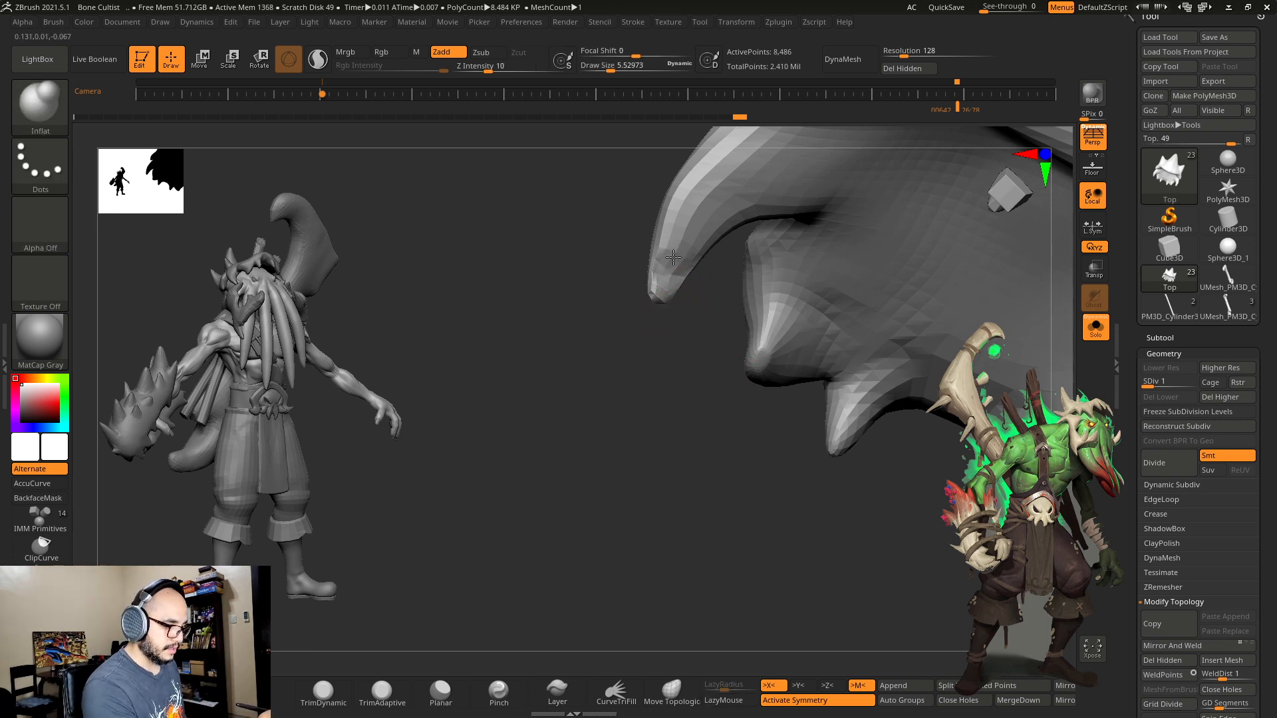
{"action": "mouse_move", "coordinate": [672, 257]}
{"action": "right_mouse_down"}
{"action": "mouse_move", "coordinate": [676, 298]}
{"action": "mouse_move", "coordinate": [755, 339]}
{"action": "mouse_move", "coordinate": [731, 374]}
{"action": "mouse_move", "coordinate": [674, 269]}
{"action": "right_mouse_up"}
{"action": "mouse_move", "coordinate": [672, 269]}
{"action": "left_mouse_down", "text": "shift"}
{"action": "mouse_move", "coordinate": [703, 218]}
{"action": "mouse_move", "coordinate": [752, 211]}
{"action": "left_mouse_up", "text": "shift"}
Step: Return to subdivision level 4, and build up and smooth the long fang's tip with ClayBuildup at draw size about 5.5
{"action": "left_click_drag", "start_coordinate": [1153, 384], "coordinate": [1192, 385]}
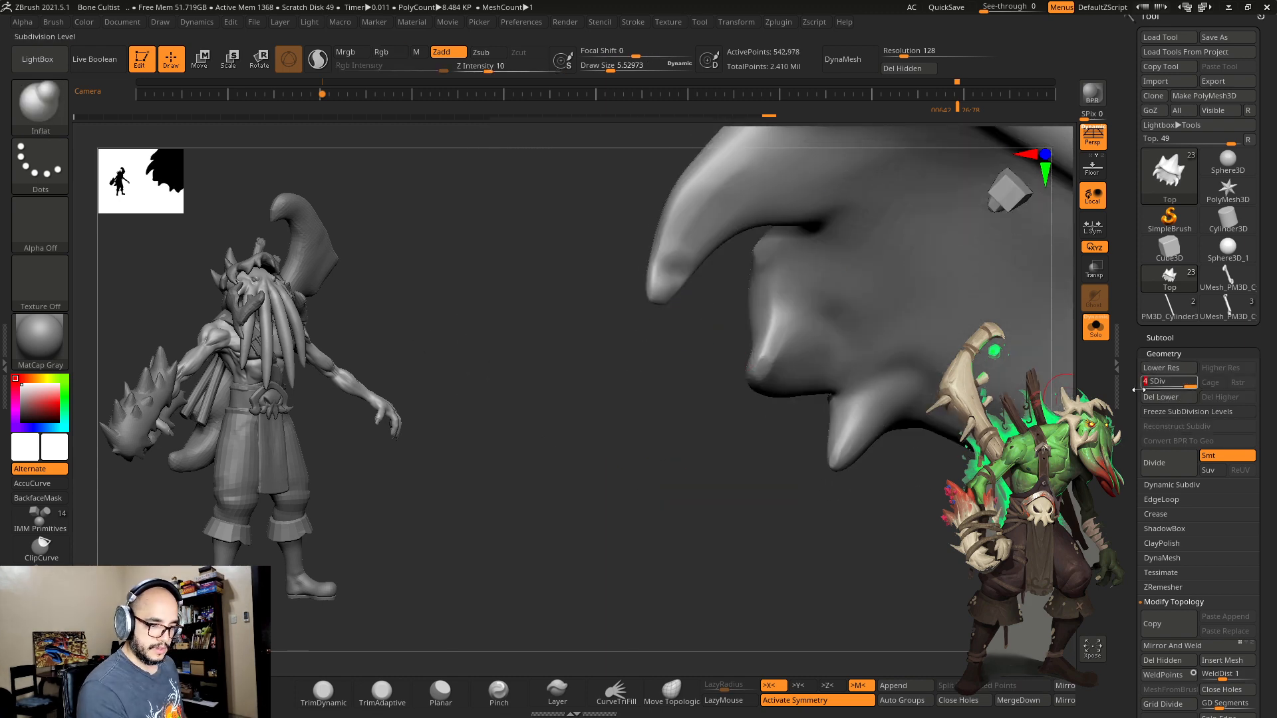
{"action": "mouse_move", "coordinate": [858, 458]}
{"action": "right_mouse_down"}
{"action": "mouse_move", "coordinate": [752, 501]}
{"action": "mouse_move", "coordinate": [701, 462]}
{"action": "right_mouse_up"}
{"action": "mouse_move", "coordinate": [692, 318]}
{"action": "right_mouse_down"}
{"action": "mouse_move", "coordinate": [689, 336]}
{"action": "mouse_move", "coordinate": [691, 299]}
{"action": "right_mouse_up"}
{"action": "key", "text": "b"}
{"action": "key", "text": "c"}
{"action": "key", "text": "l"}
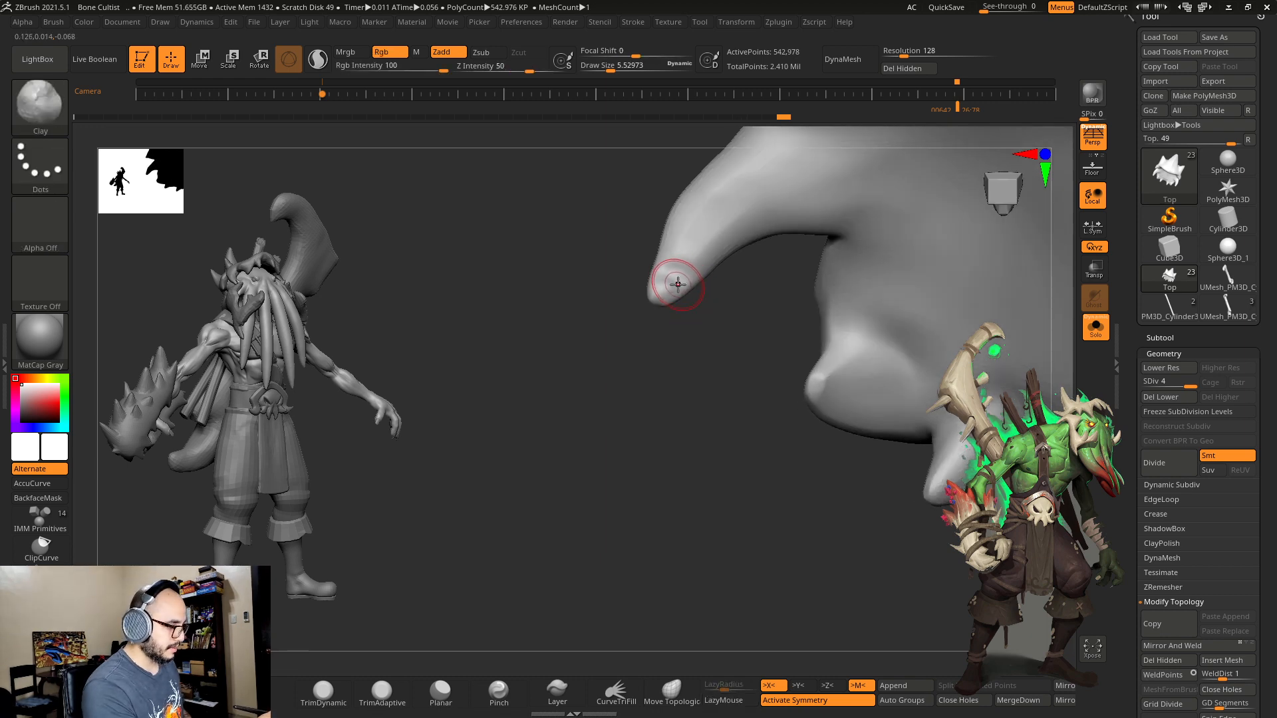
{"action": "key", "text": "b"}
{"action": "key", "text": "c"}
{"action": "key", "text": "b"}
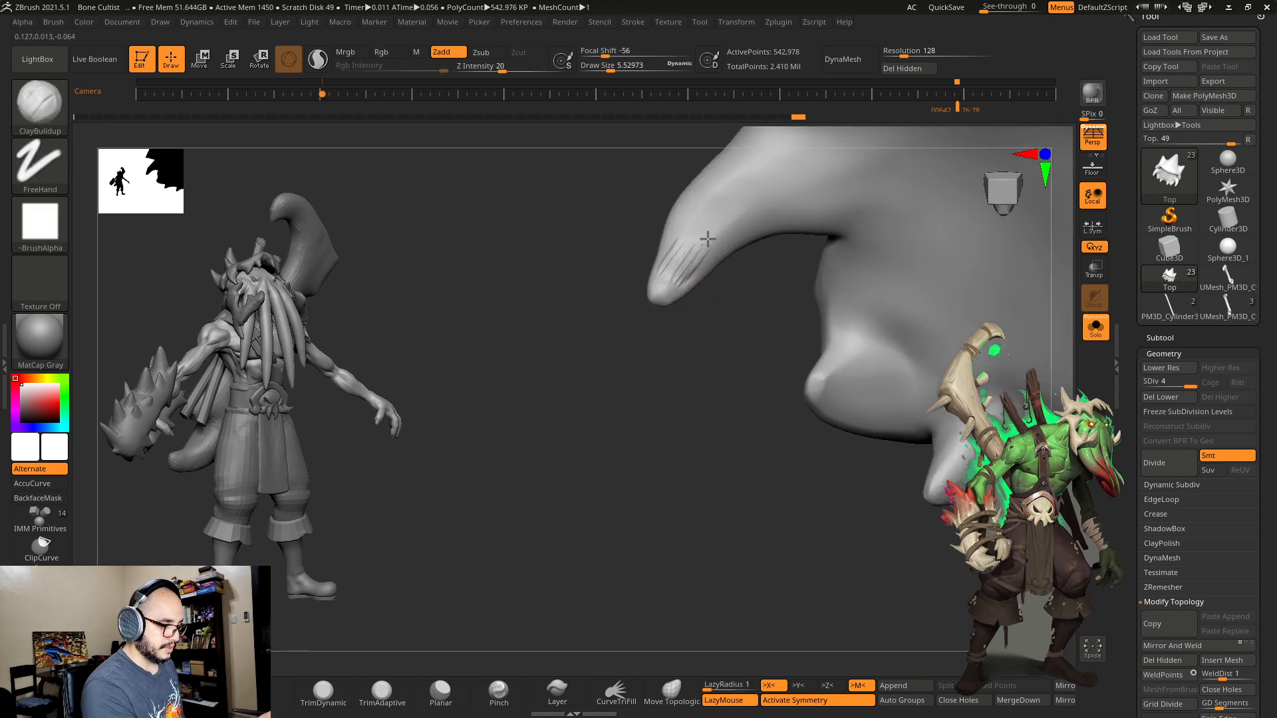
{"action": "key", "text": "shift"}
{"action": "left_click_drag", "start_coordinate": [723, 279], "coordinate": [746, 379]}
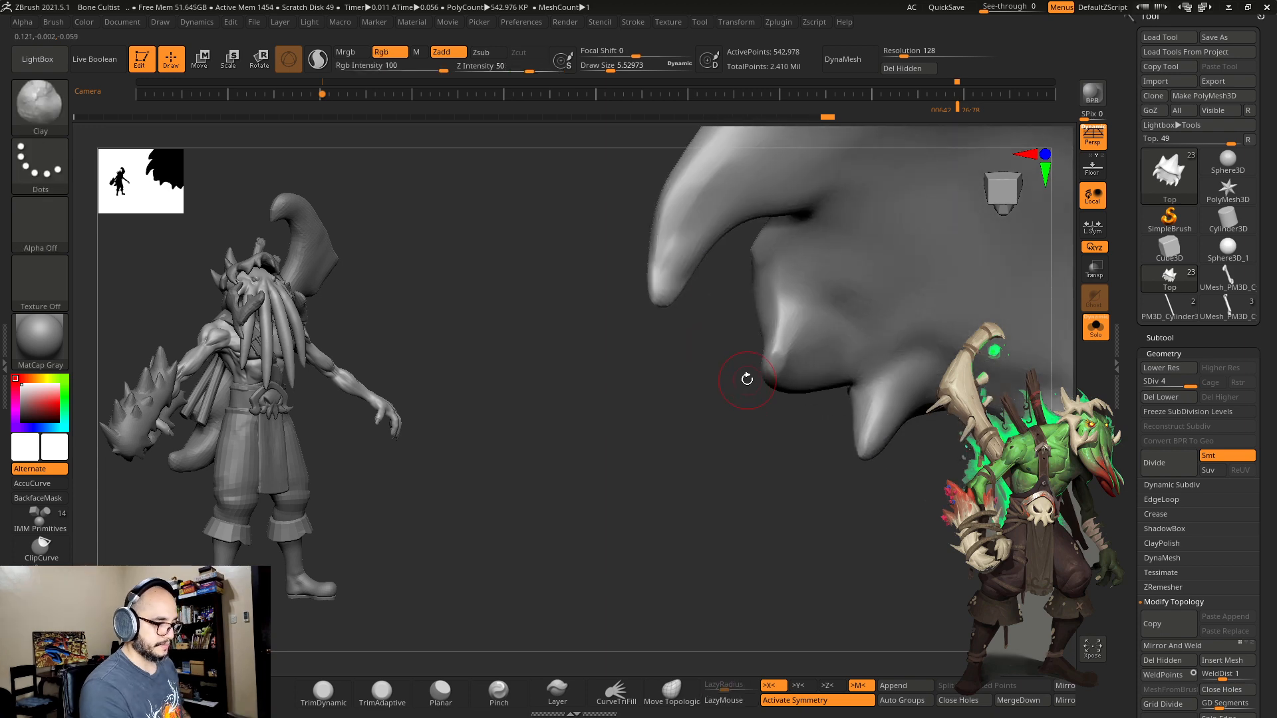
Step: Polish the long fang from its tip to its base with hPolish at draw size about 8.2
{"action": "key", "text": "b"}
{"action": "key", "text": "h"}
{"action": "key", "text": "p"}
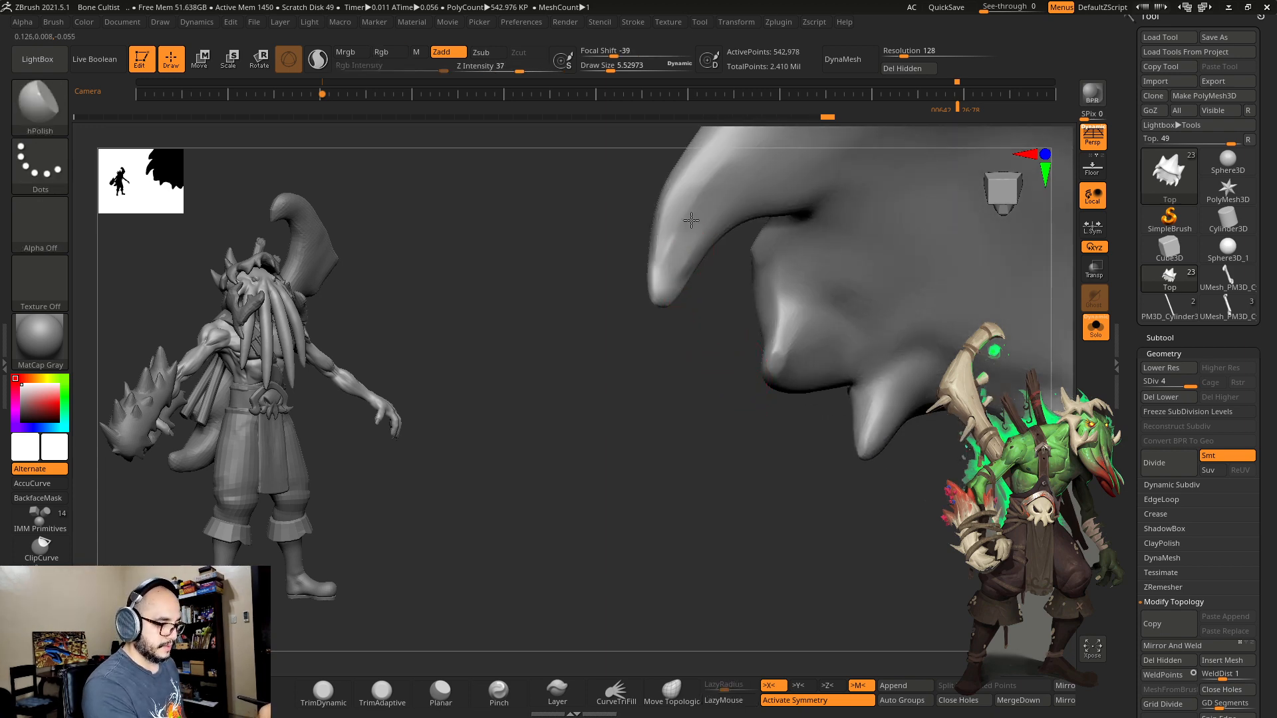
{"action": "key", "text": "s"}
{"action": "left_click_drag", "start_coordinate": [706, 250], "coordinate": [710, 250]}
{"action": "left_click_drag", "start_coordinate": [710, 180], "coordinate": [679, 259]}
{"action": "left_click_drag", "start_coordinate": [664, 482], "coordinate": [670, 398]}
{"action": "mouse_move", "coordinate": [668, 466]}
{"action": "left_mouse_down"}
{"action": "mouse_move", "coordinate": [639, 450]}
{"action": "mouse_move", "coordinate": [672, 187]}
{"action": "mouse_move", "coordinate": [670, 219]}
{"action": "left_mouse_up"}
Step: Polish the helmet's cheek and snout side above the fangs with hPolish at draw sizes from about 8.2 to 23.2
{"action": "mouse_move", "coordinate": [758, 526]}
{"action": "left_mouse_down", "text": "alt"}
{"action": "mouse_move", "coordinate": [741, 484]}
{"action": "mouse_move", "coordinate": [784, 518]}
{"action": "mouse_move", "coordinate": [795, 474]}
{"action": "left_mouse_up", "text": "alt"}
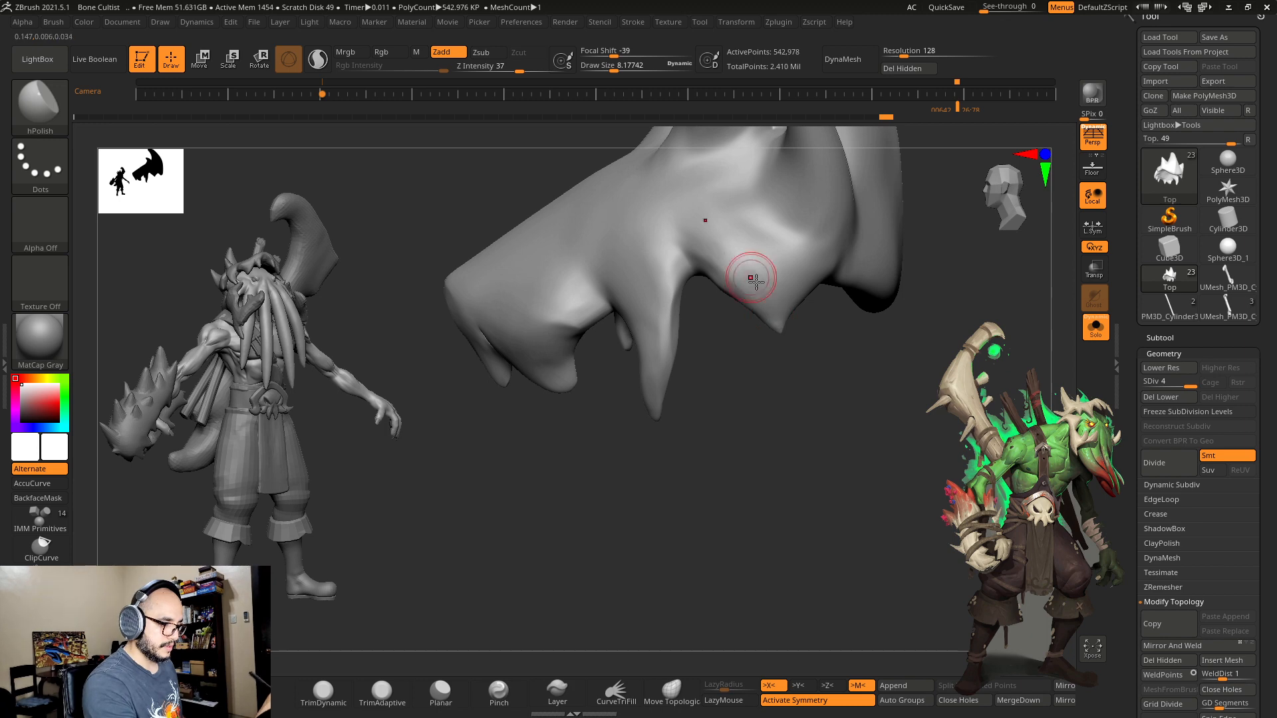
{"action": "left_click_drag", "start_coordinate": [750, 277], "coordinate": [827, 446]}
{"action": "left_click_drag", "start_coordinate": [898, 296], "coordinate": [891, 513]}
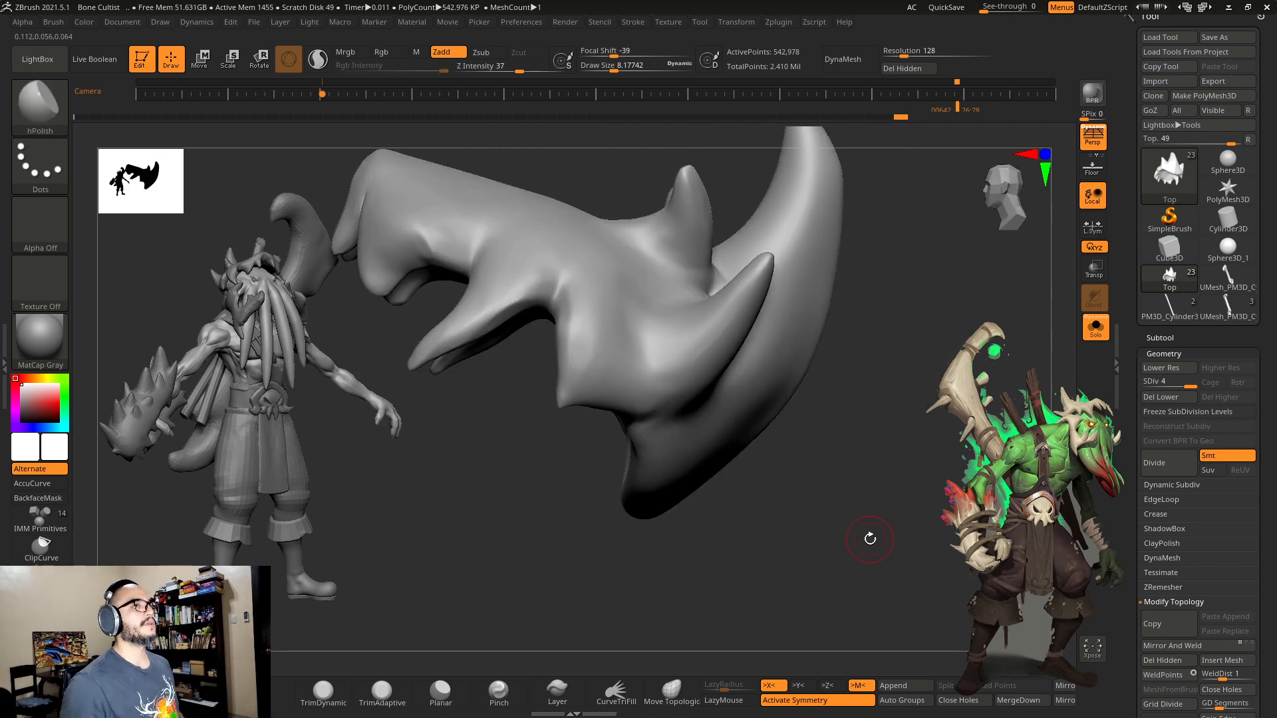
{"action": "mouse_move", "coordinate": [886, 302]}
{"action": "left_mouse_down"}
{"action": "mouse_move", "coordinate": [877, 309]}
{"action": "mouse_move", "coordinate": [928, 361]}
{"action": "mouse_move", "coordinate": [935, 396]}
{"action": "mouse_move", "coordinate": [831, 506]}
{"action": "left_mouse_up"}
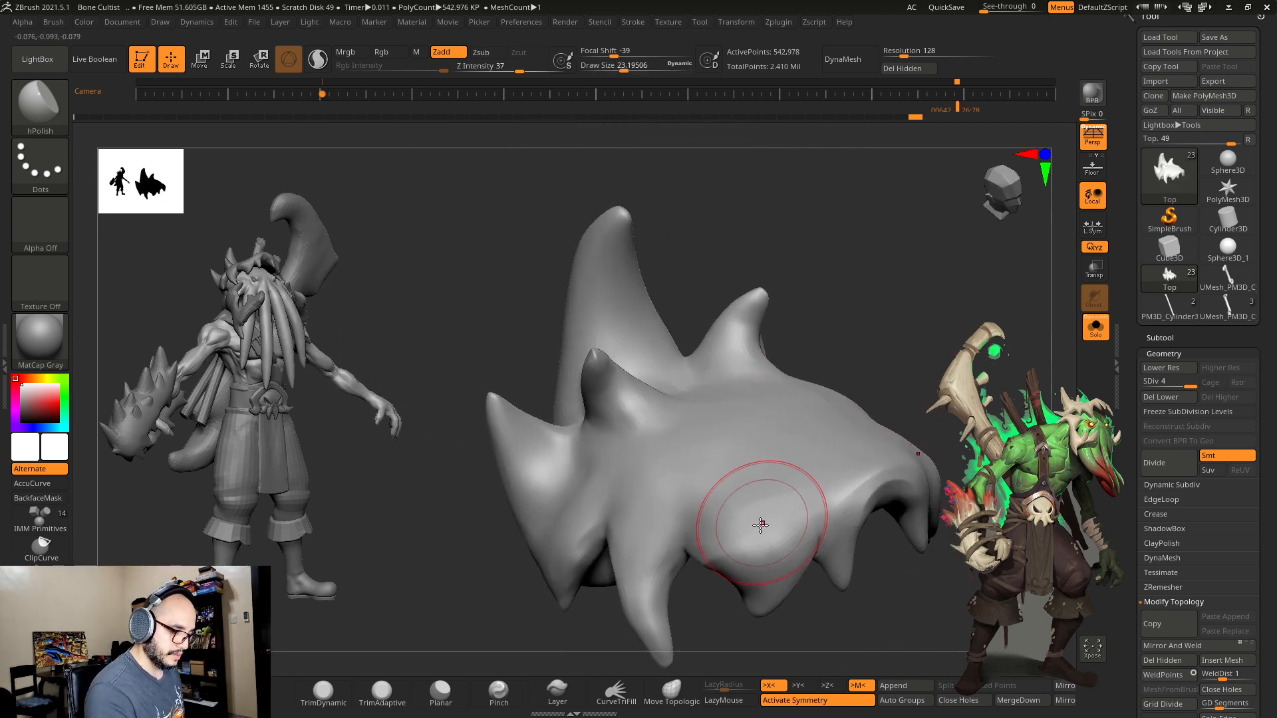
{"action": "left_click_drag", "start_coordinate": [838, 431], "coordinate": [753, 564]}
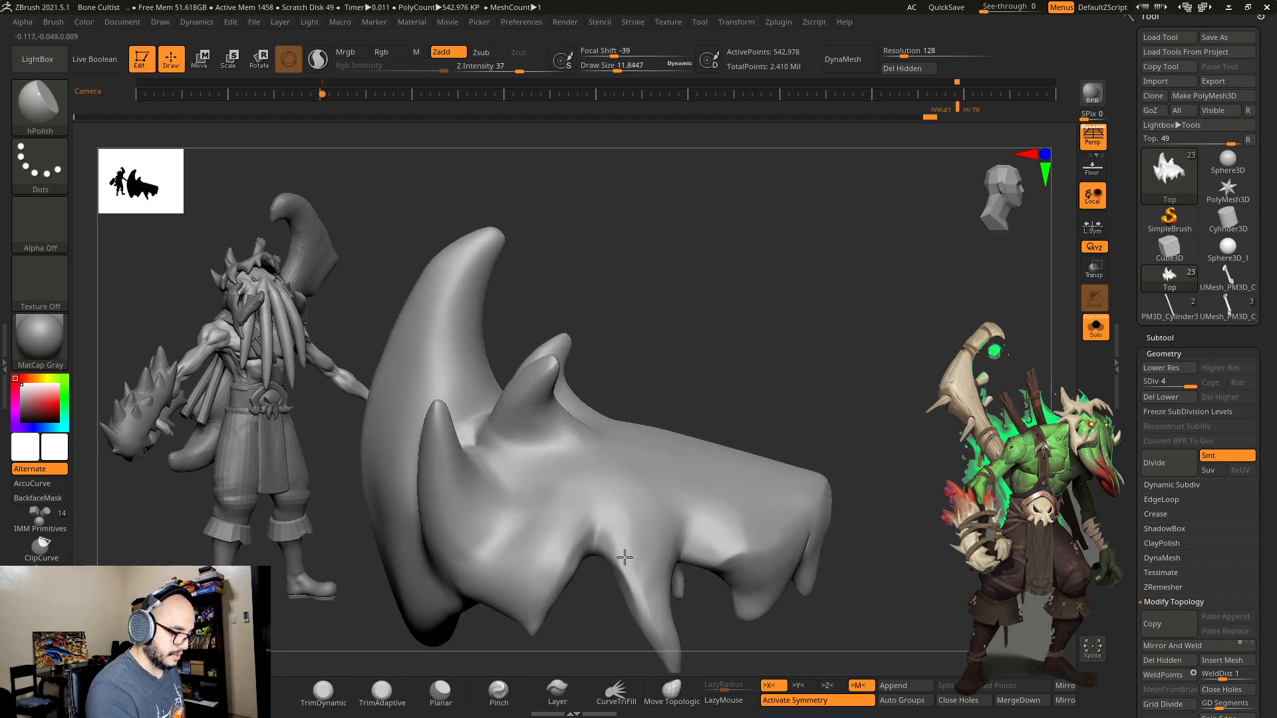
{"action": "left_click_drag", "start_coordinate": [718, 448], "coordinate": [716, 337]}
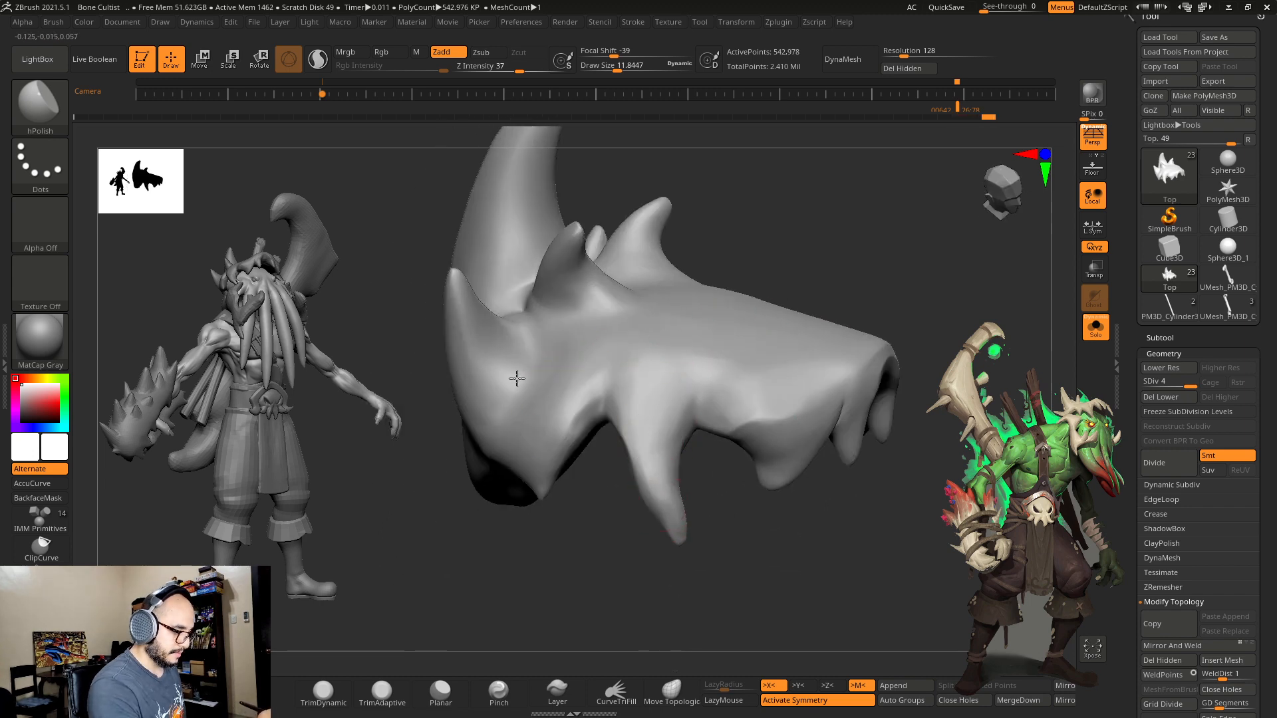
Step: Polish the helmet's side horns and the surface around their bases with hPolish at draw size about 11.8
{"action": "left_click_drag", "start_coordinate": [466, 256], "coordinate": [471, 250]}
{"action": "left_click_drag", "start_coordinate": [609, 225], "coordinate": [681, 199]}
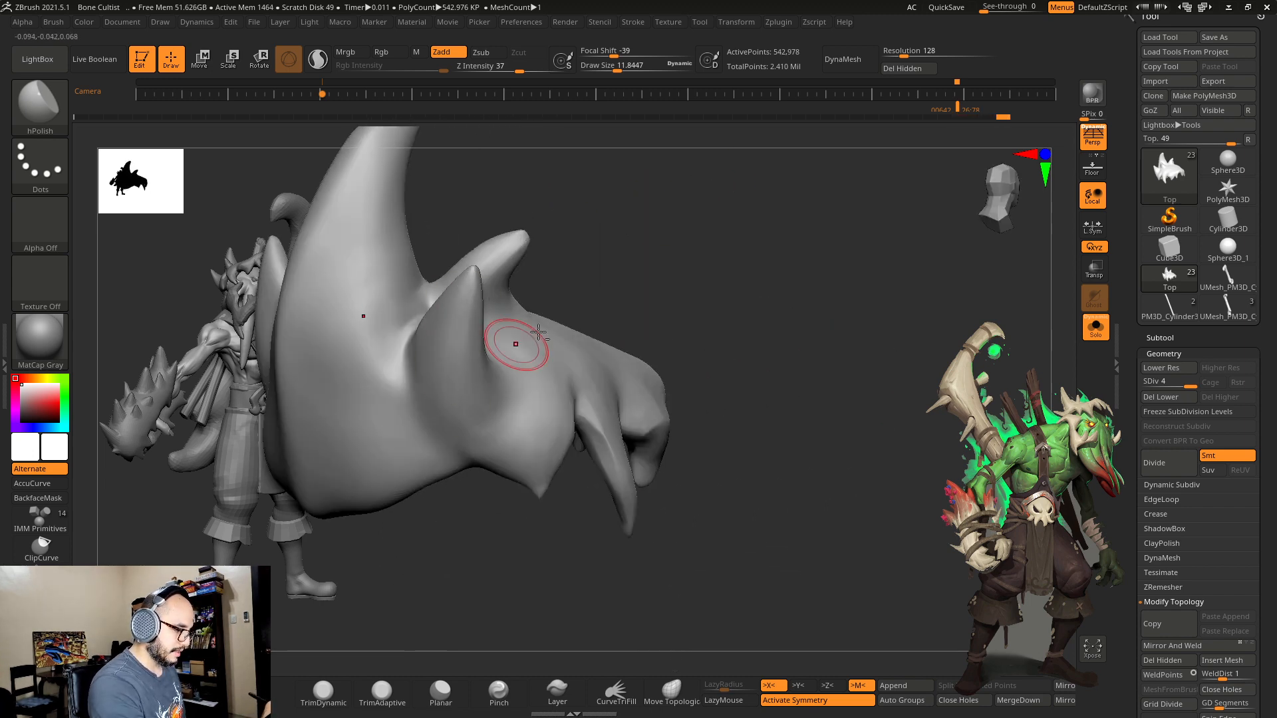
{"action": "left_click_drag", "start_coordinate": [778, 303], "coordinate": [895, 249]}
{"action": "left_click_drag", "start_coordinate": [607, 357], "coordinate": [613, 298]}
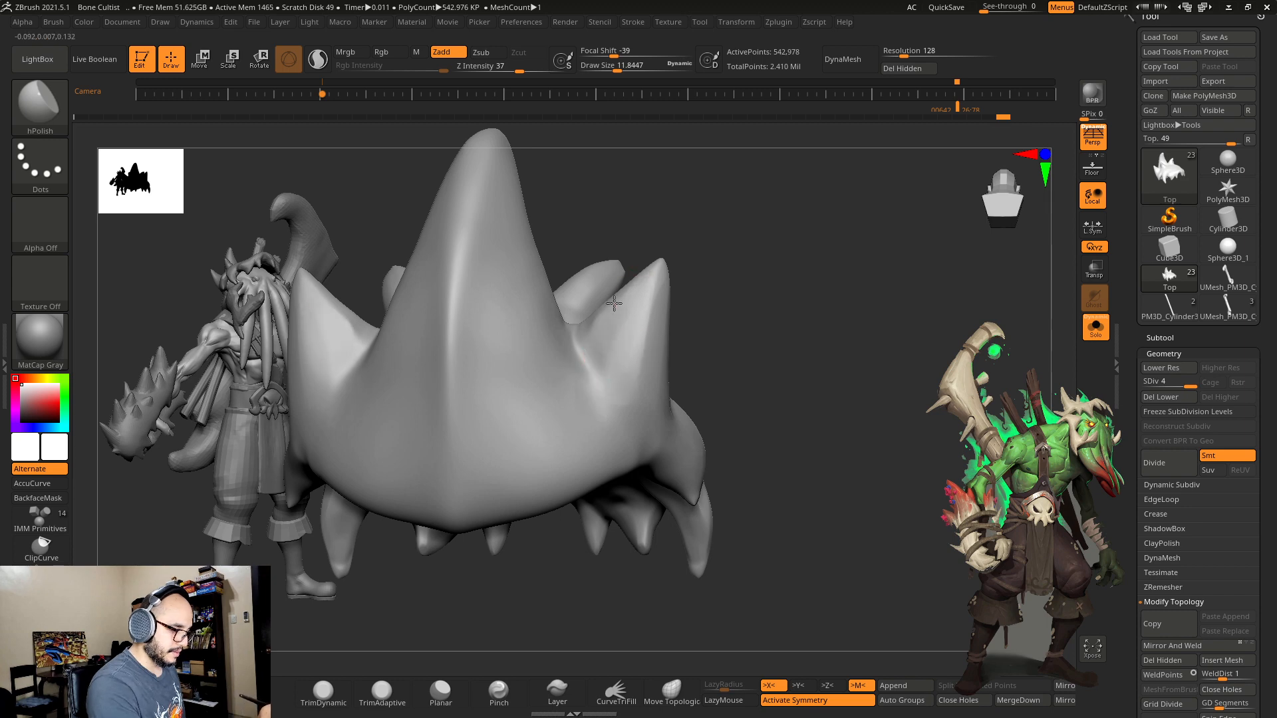
{"action": "mouse_move", "coordinate": [718, 292]}
{"action": "left_mouse_down"}
{"action": "mouse_move", "coordinate": [716, 386]}
{"action": "mouse_move", "coordinate": [729, 229]}
{"action": "left_mouse_up"}
{"action": "left_click_drag", "start_coordinate": [648, 299], "coordinate": [619, 358]}
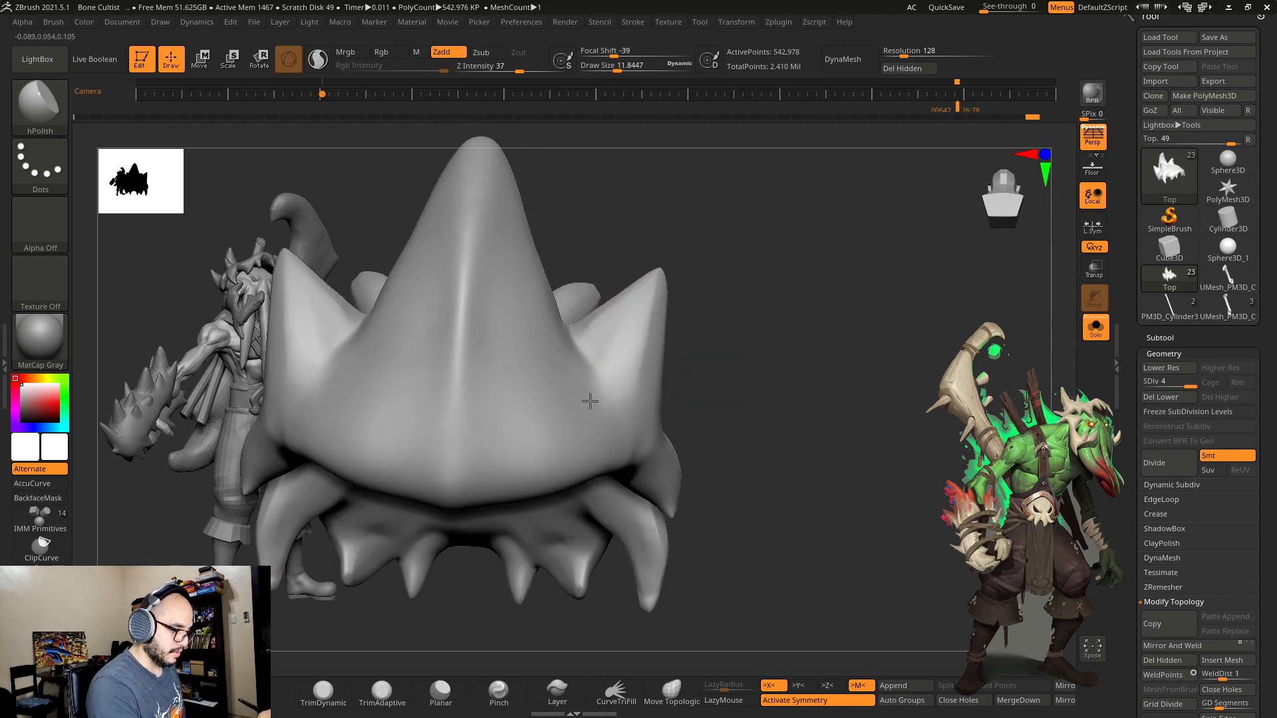
Step: Polish the large rear horn and the back of the helmet with hPolish at draw sizes of about 19.1 and 11.8
{"action": "key", "text": "s"}
{"action": "left_click", "coordinate": [568, 296]}
{"action": "mouse_move", "coordinate": [780, 299]}
{"action": "left_mouse_down", "text": "alt"}
{"action": "mouse_move", "coordinate": [844, 354]}
{"action": "mouse_move", "coordinate": [684, 419]}
{"action": "left_mouse_up", "text": "alt"}
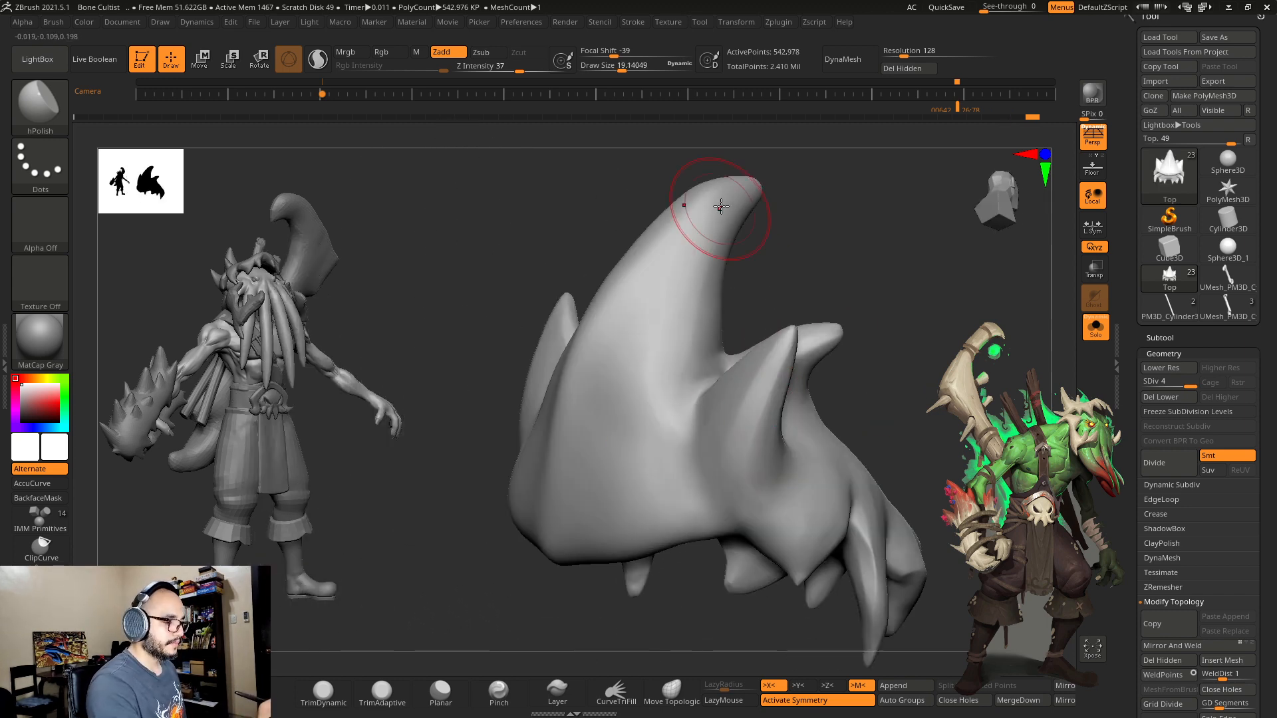
{"action": "mouse_move", "coordinate": [698, 213]}
{"action": "left_mouse_down"}
{"action": "mouse_move", "coordinate": [585, 336]}
{"action": "mouse_move", "coordinate": [554, 448]}
{"action": "left_mouse_up"}
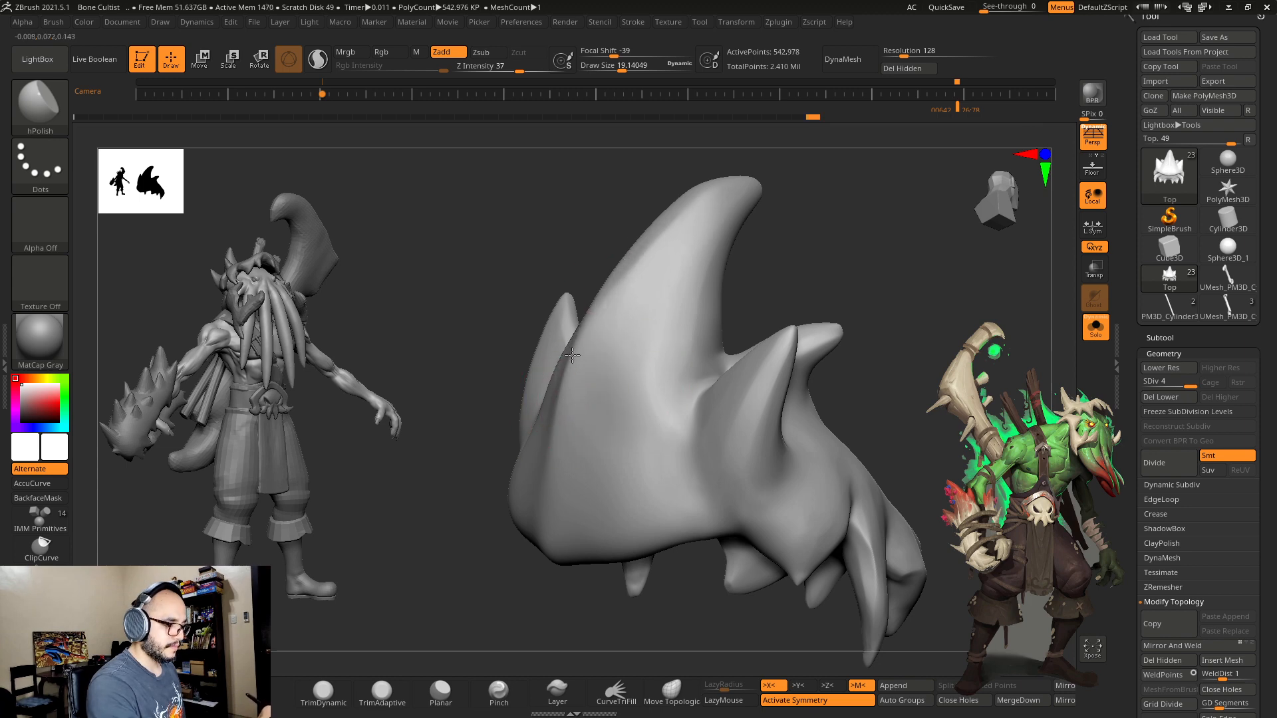
{"action": "left_click_drag", "start_coordinate": [602, 346], "coordinate": [570, 426]}
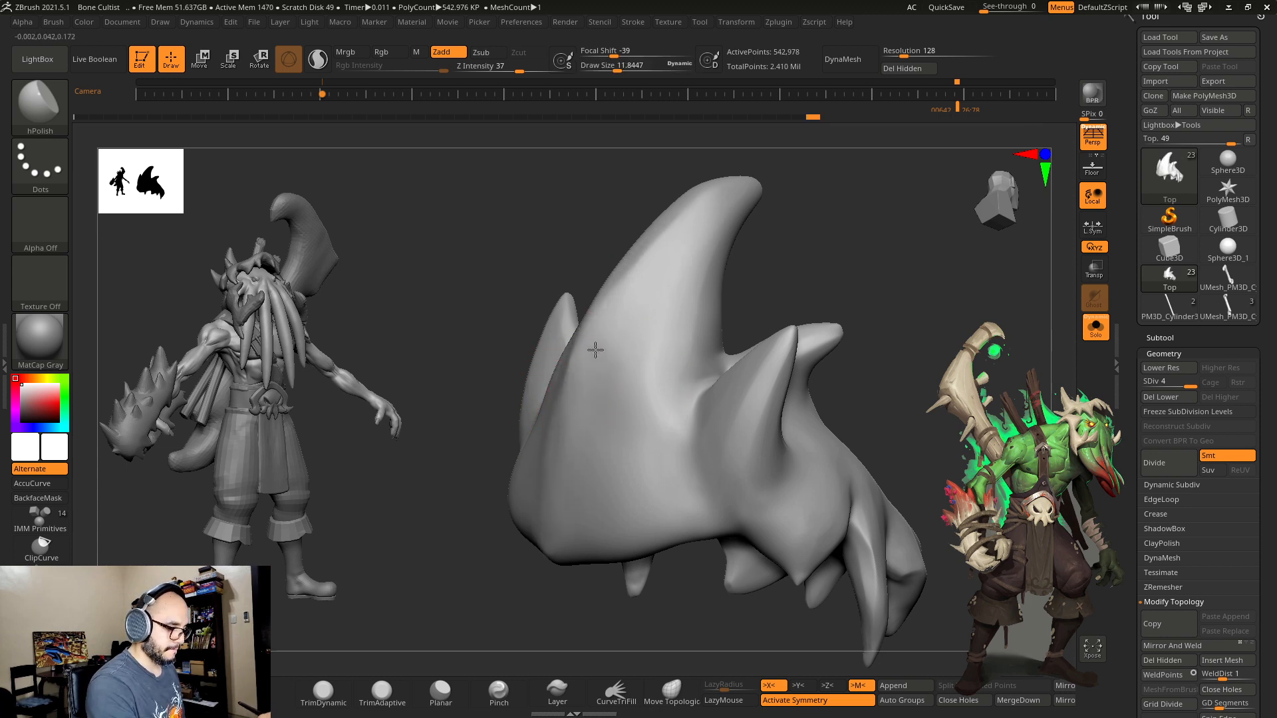
{"action": "left_click_drag", "start_coordinate": [815, 275], "coordinate": [883, 210]}
{"action": "mouse_move", "coordinate": [691, 422]}
{"action": "left_mouse_down"}
{"action": "mouse_move", "coordinate": [585, 462]}
{"action": "mouse_move", "coordinate": [637, 431]}
{"action": "mouse_move", "coordinate": [589, 452]}
{"action": "left_mouse_up"}
Step: Polish the helmet's lower back rim and underside edges with hPolish at draw sizes of about 11.8 and 8.8
{"action": "left_click_drag", "start_coordinate": [847, 362], "coordinate": [854, 286]}
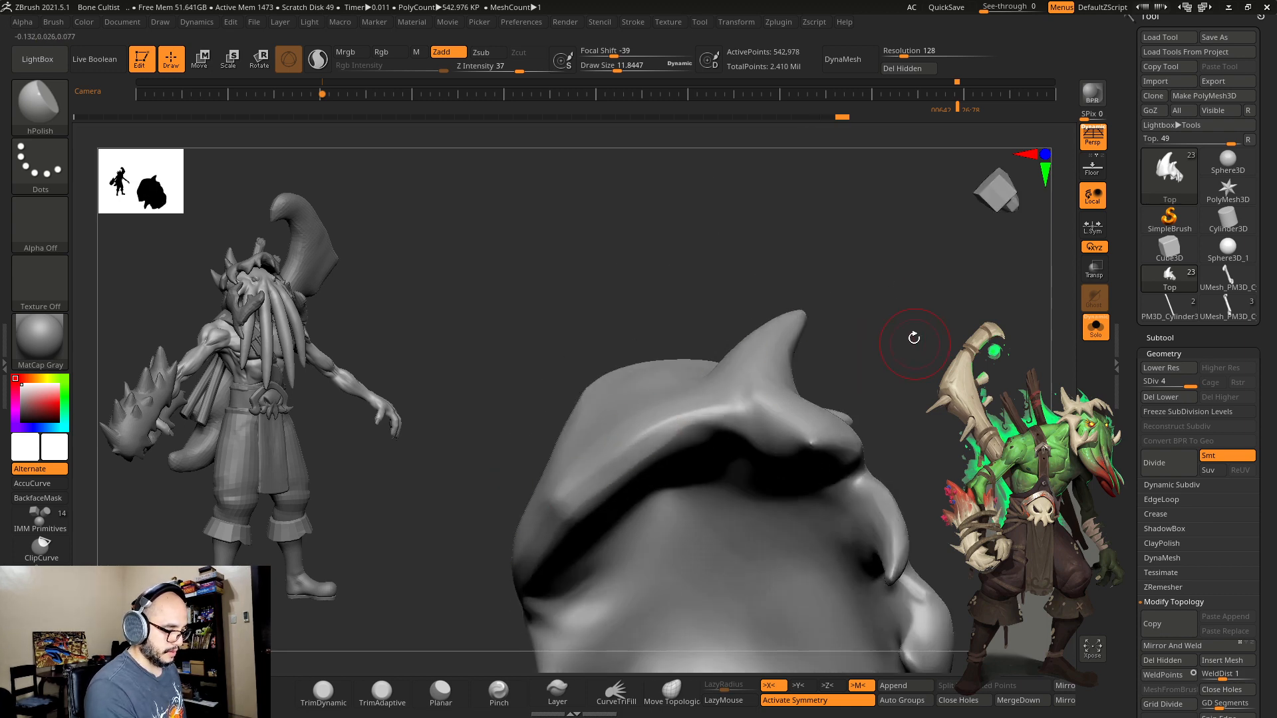
{"action": "left_click_drag", "start_coordinate": [913, 337], "coordinate": [766, 274]}
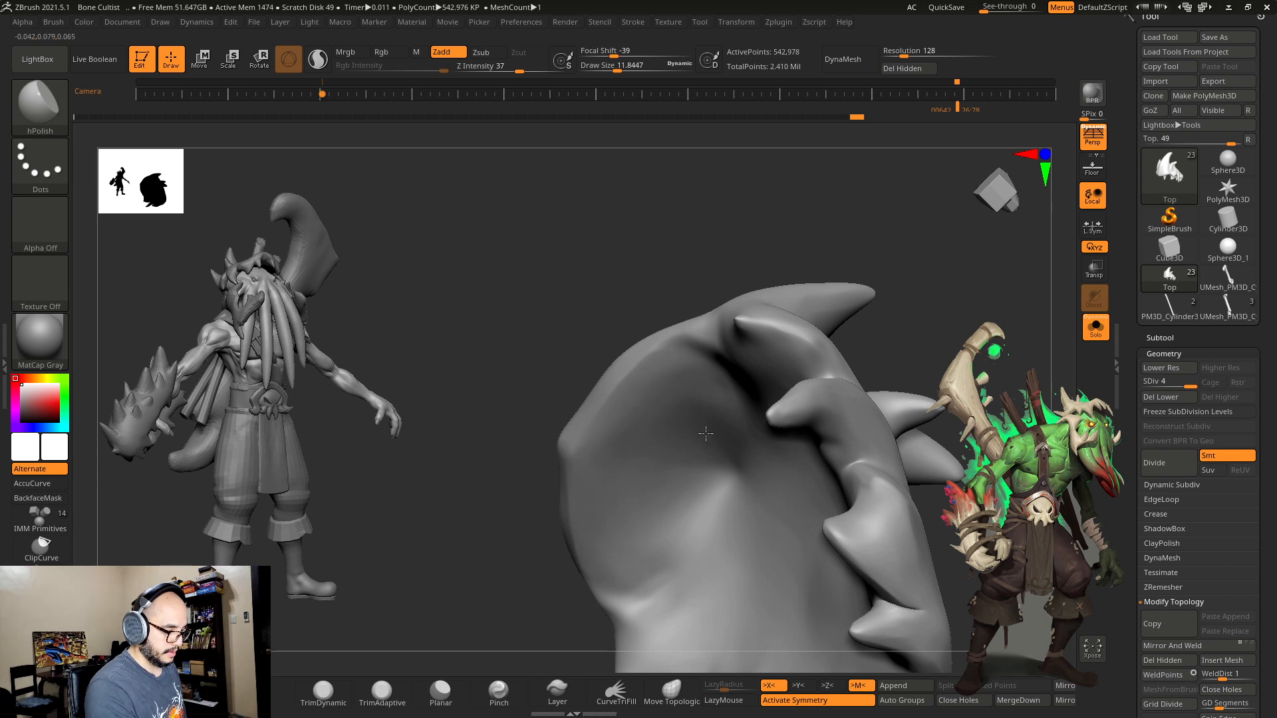
{"action": "mouse_move", "coordinate": [884, 329]}
{"action": "left_mouse_down"}
{"action": "mouse_move", "coordinate": [932, 319]}
{"action": "mouse_move", "coordinate": [764, 333]}
{"action": "left_mouse_up"}
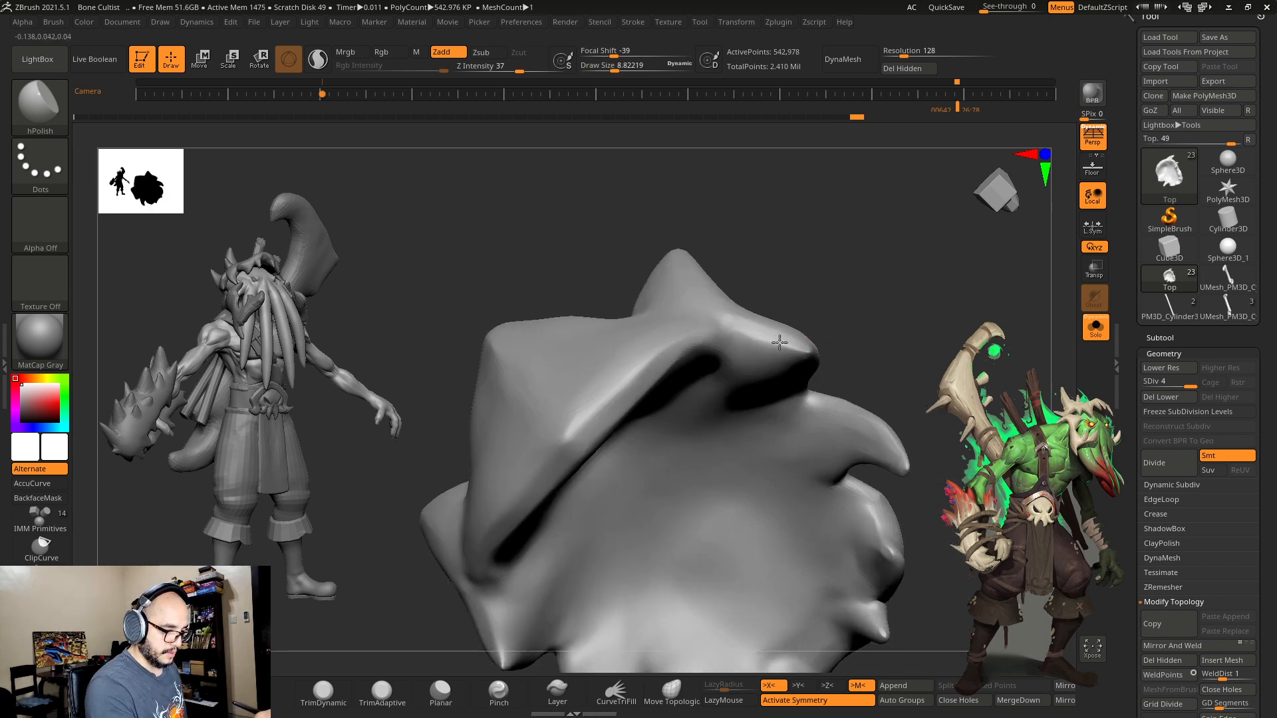
{"action": "mouse_move", "coordinate": [861, 328]}
{"action": "left_mouse_down"}
{"action": "mouse_move", "coordinate": [759, 385]}
{"action": "mouse_move", "coordinate": [730, 435]}
{"action": "left_mouse_up"}
{"action": "mouse_move", "coordinate": [608, 512]}
{"action": "left_mouse_down"}
{"action": "mouse_move", "coordinate": [627, 422]}
{"action": "mouse_move", "coordinate": [661, 536]}
{"action": "mouse_move", "coordinate": [630, 577]}
{"action": "left_mouse_up"}
{"action": "left_click_drag", "start_coordinate": [885, 355], "coordinate": [886, 232]}
{"action": "mouse_move", "coordinate": [855, 357]}
{"action": "left_mouse_down"}
{"action": "mouse_move", "coordinate": [876, 326]}
{"action": "mouse_move", "coordinate": [942, 324]}
{"action": "left_mouse_up"}
{"action": "left_click_drag", "start_coordinate": [905, 207], "coordinate": [718, 605]}
Step: Polish the ridges of the large rear horn and the smaller top horns with hPolish at draw sizes of about 12.7 and 16.8
{"action": "left_click_drag", "start_coordinate": [709, 306], "coordinate": [709, 258]}
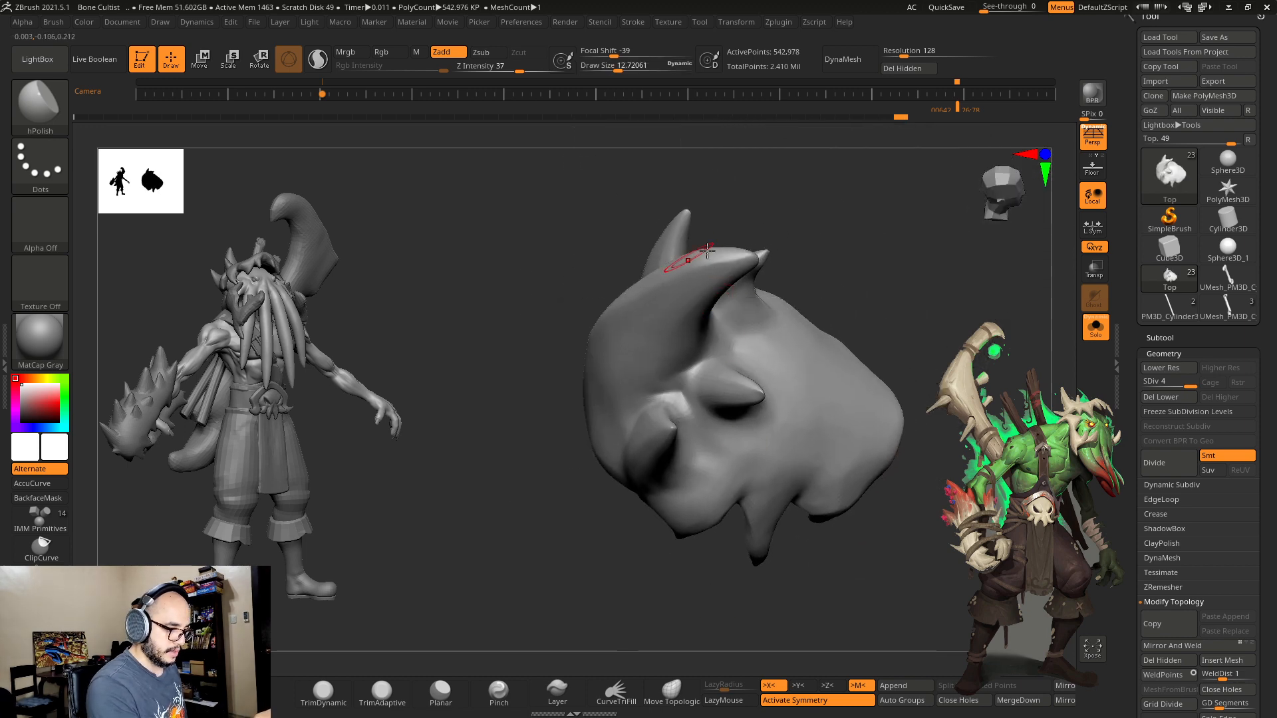
{"action": "left_click_drag", "start_coordinate": [801, 228], "coordinate": [746, 253]}
{"action": "mouse_move", "coordinate": [809, 332]}
{"action": "right_mouse_down"}
{"action": "mouse_move", "coordinate": [823, 265]}
{"action": "mouse_move", "coordinate": [772, 357]}
{"action": "mouse_move", "coordinate": [738, 210]}
{"action": "mouse_move", "coordinate": [790, 199]}
{"action": "right_mouse_up"}
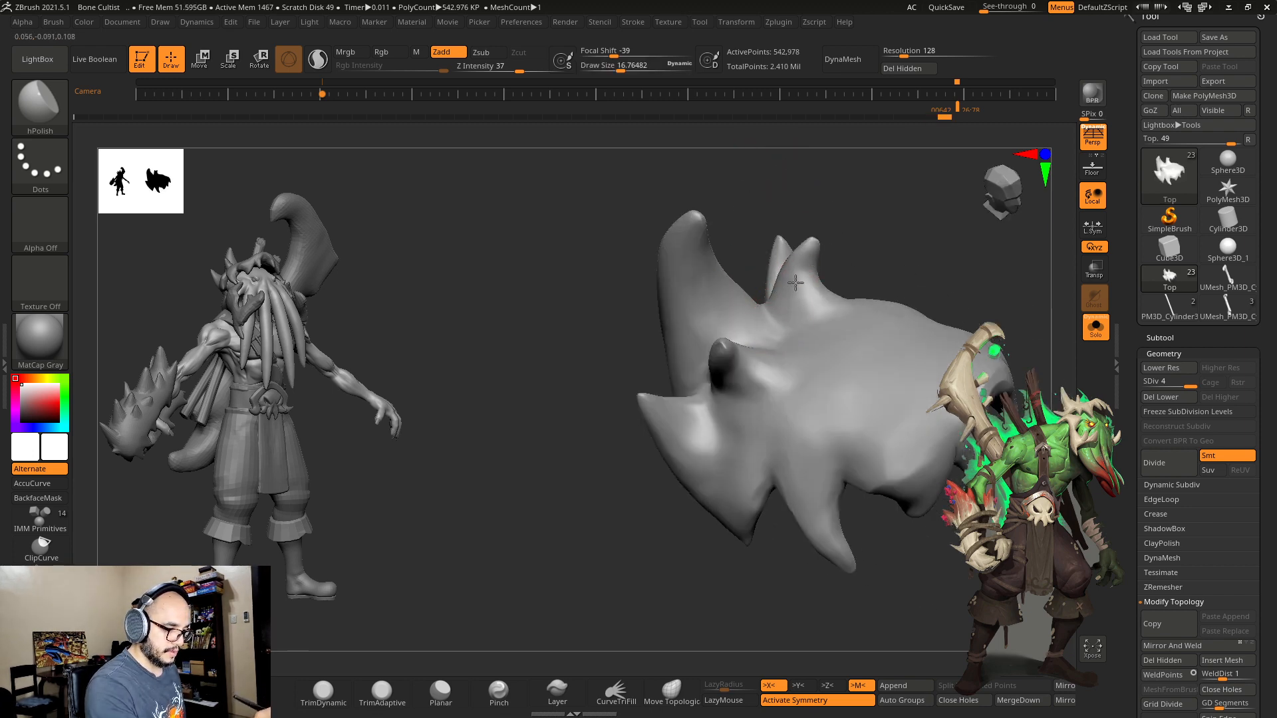
{"action": "mouse_move", "coordinate": [795, 283]}
{"action": "right_mouse_down"}
{"action": "mouse_move", "coordinate": [849, 211]}
{"action": "mouse_move", "coordinate": [864, 239]}
{"action": "mouse_move", "coordinate": [887, 226]}
{"action": "mouse_move", "coordinate": [907, 237]}
{"action": "mouse_move", "coordinate": [750, 313]}
{"action": "mouse_move", "coordinate": [826, 285]}
{"action": "mouse_move", "coordinate": [757, 300]}
{"action": "mouse_move", "coordinate": [767, 417]}
{"action": "mouse_move", "coordinate": [792, 421]}
{"action": "right_mouse_up"}
{"action": "left_click_drag", "start_coordinate": [747, 313], "coordinate": [741, 308]}
Step: Refine the small side horn and its base with hPolish at draw size about 5.5
{"action": "key", "text": "s"}
{"action": "right_click_drag", "start_coordinate": [570, 602], "coordinate": [622, 465]}
{"action": "right_click_drag", "start_coordinate": [726, 323], "coordinate": [755, 346]}
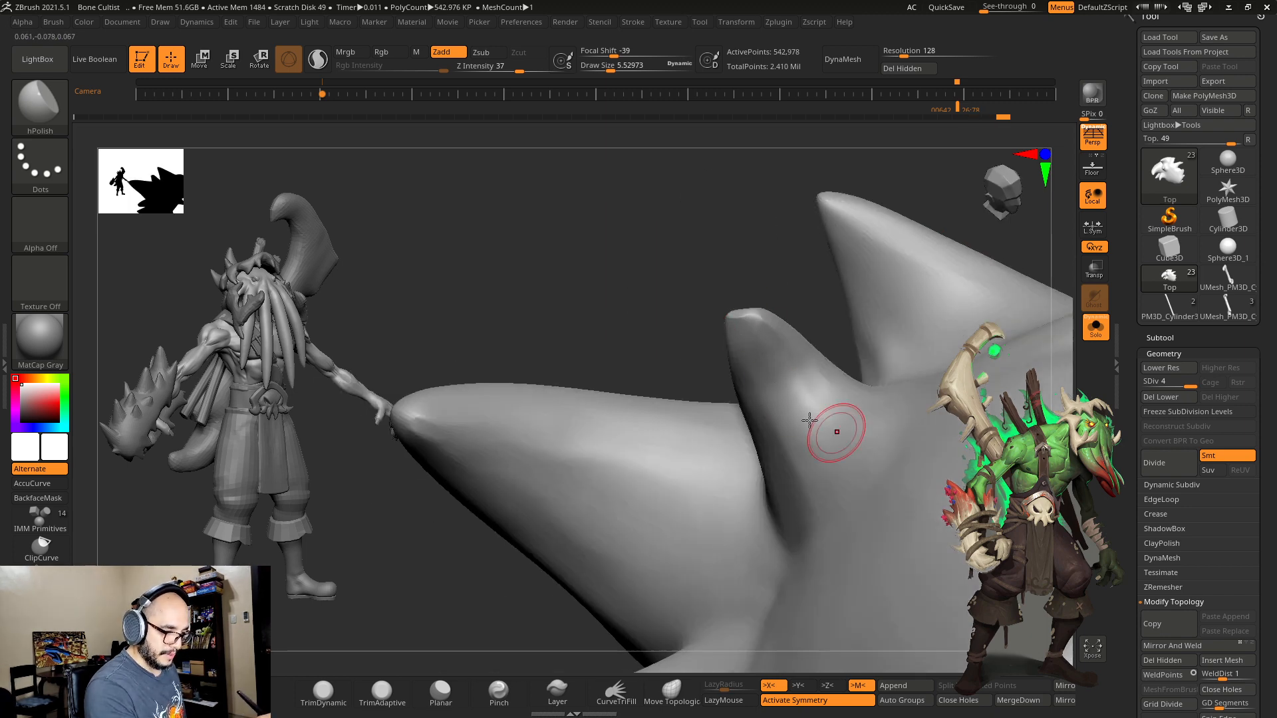
{"action": "mouse_move", "coordinate": [789, 376]}
{"action": "right_mouse_down"}
{"action": "mouse_move", "coordinate": [743, 193]}
{"action": "mouse_move", "coordinate": [966, 327]}
{"action": "mouse_move", "coordinate": [858, 357]}
{"action": "mouse_move", "coordinate": [869, 303]}
{"action": "right_mouse_up"}
Step: Polish the back of the helmet and the base of the large rear horn with hPolish at draw size about 27.9
{"action": "key", "text": "s"}
{"action": "left_click_drag", "start_coordinate": [873, 300], "coordinate": [773, 316]}
{"action": "left_click_drag", "start_coordinate": [848, 275], "coordinate": [817, 356]}
{"action": "left_click_drag", "start_coordinate": [829, 268], "coordinate": [812, 297]}
{"action": "key", "text": "s"}
{"action": "left_click_drag", "start_coordinate": [813, 296], "coordinate": [832, 297]}
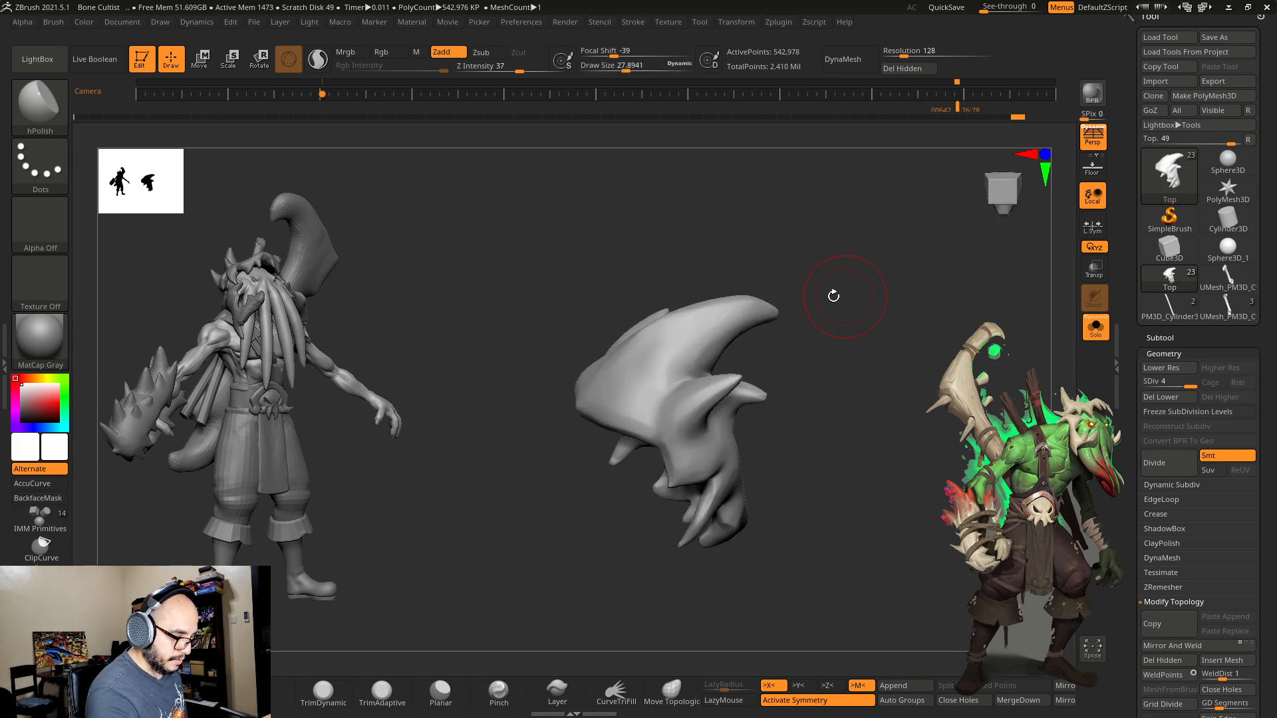
{"action": "left_click_drag", "start_coordinate": [686, 343], "coordinate": [665, 364]}
{"action": "left_click_drag", "start_coordinate": [804, 282], "coordinate": [785, 319]}
{"action": "left_click_drag", "start_coordinate": [619, 354], "coordinate": [671, 302]}
Step: Polish the ridges of the large rear horn with hPolish at draw size about 21.8
{"action": "key", "text": "s"}
{"action": "left_click_drag", "start_coordinate": [677, 303], "coordinate": [599, 365]}
{"action": "mouse_move", "coordinate": [637, 332]}
{"action": "left_mouse_down"}
{"action": "mouse_move", "coordinate": [666, 307]}
{"action": "mouse_move", "coordinate": [597, 367]}
{"action": "left_mouse_up"}
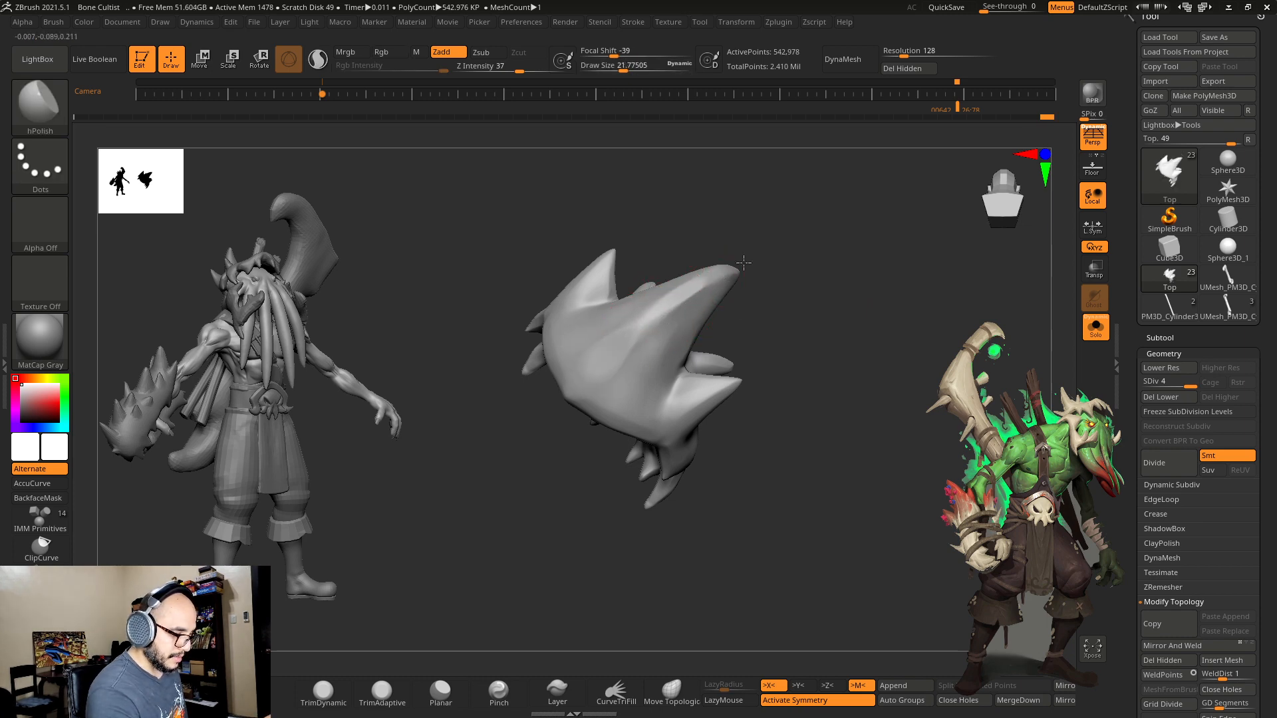
{"action": "mouse_move", "coordinate": [754, 263]}
{"action": "left_mouse_down"}
{"action": "mouse_move", "coordinate": [738, 280]}
{"action": "mouse_move", "coordinate": [730, 268]}
{"action": "mouse_move", "coordinate": [866, 222]}
{"action": "mouse_move", "coordinate": [881, 245]}
{"action": "left_mouse_up"}
Step: Polish the side horns and the helmet surface around them with hPolish at draw size about 16.8
{"action": "key", "text": "s"}
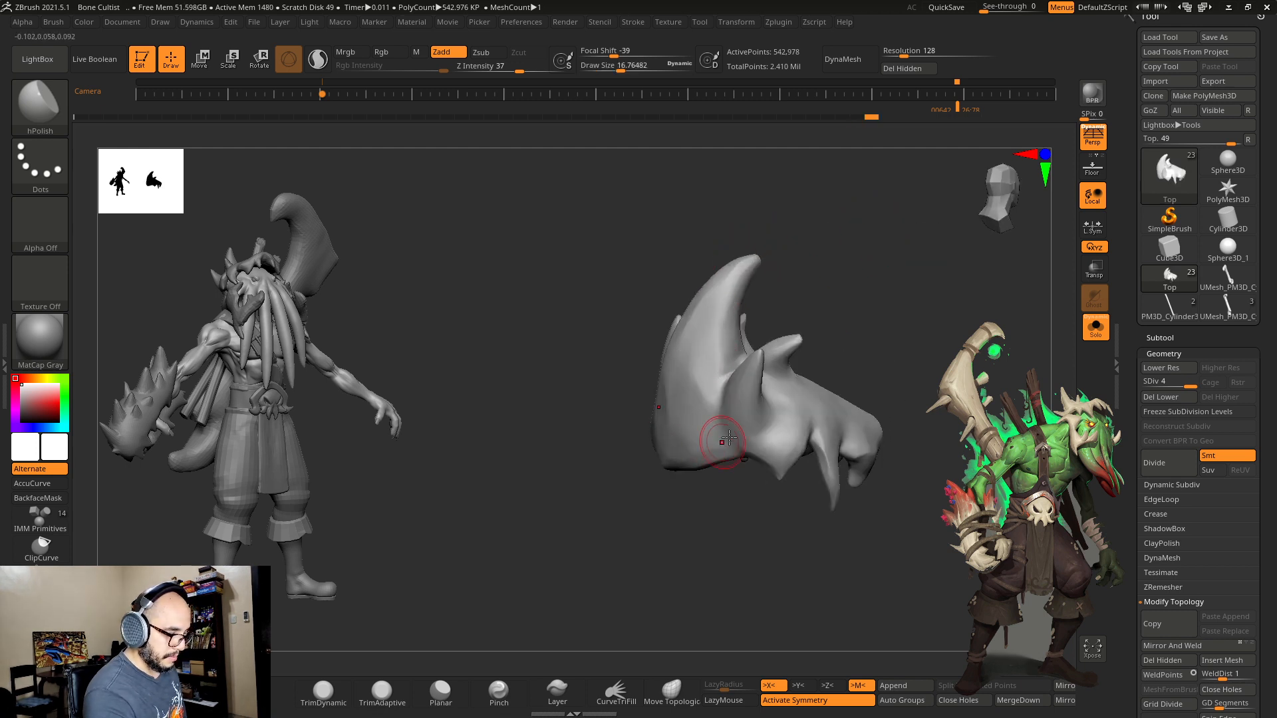
{"action": "left_click_drag", "start_coordinate": [941, 418], "coordinate": [868, 391]}
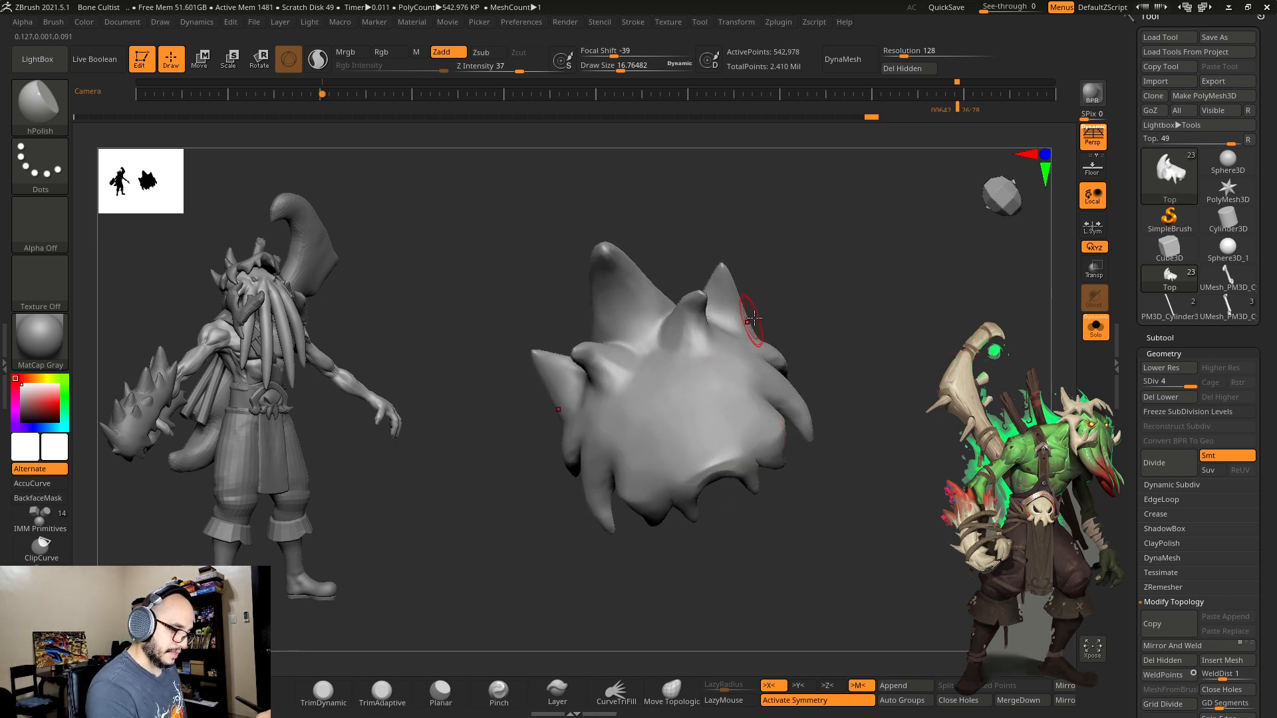
{"action": "left_click_drag", "start_coordinate": [801, 286], "coordinate": [649, 330]}
{"action": "left_click_drag", "start_coordinate": [734, 223], "coordinate": [645, 326]}
{"action": "left_click_drag", "start_coordinate": [715, 285], "coordinate": [788, 183]}
{"action": "key", "text": "s"}
{"action": "left_click_drag", "start_coordinate": [766, 452], "coordinate": [770, 452]}
{"action": "left_click_drag", "start_coordinate": [730, 499], "coordinate": [731, 502]}
{"action": "left_click_drag", "start_coordinate": [871, 470], "coordinate": [899, 460]}
Step: Carve fine creases on the outer surface above the side fang with DamStandard at draw size about 2.9
{"action": "key", "text": "b"}
{"action": "key", "text": "d"}
{"action": "key", "text": "s"}
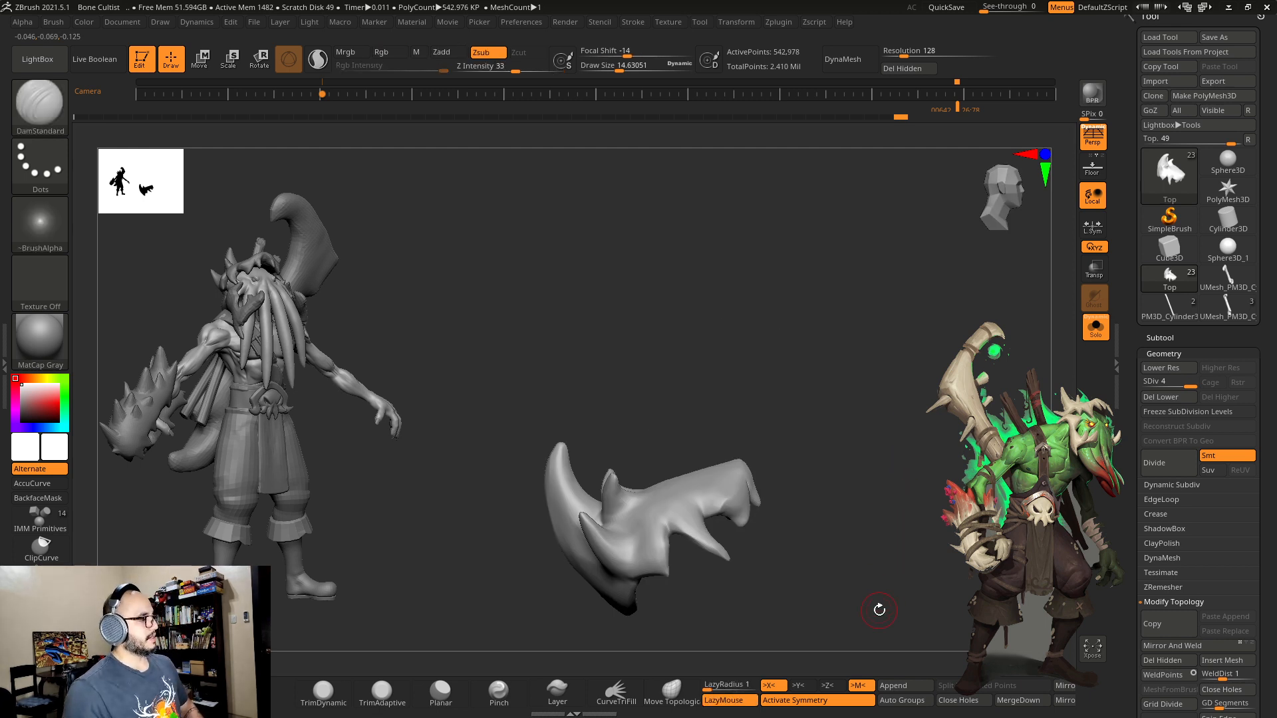
{"action": "mouse_move", "coordinate": [879, 610]}
{"action": "left_mouse_down"}
{"action": "mouse_move", "coordinate": [886, 340]}
{"action": "mouse_move", "coordinate": [886, 441]}
{"action": "mouse_move", "coordinate": [884, 372]}
{"action": "mouse_move", "coordinate": [848, 509]}
{"action": "mouse_move", "coordinate": [831, 391]}
{"action": "mouse_move", "coordinate": [914, 345]}
{"action": "mouse_move", "coordinate": [907, 403]}
{"action": "mouse_move", "coordinate": [947, 407]}
{"action": "mouse_move", "coordinate": [930, 515]}
{"action": "left_mouse_up"}
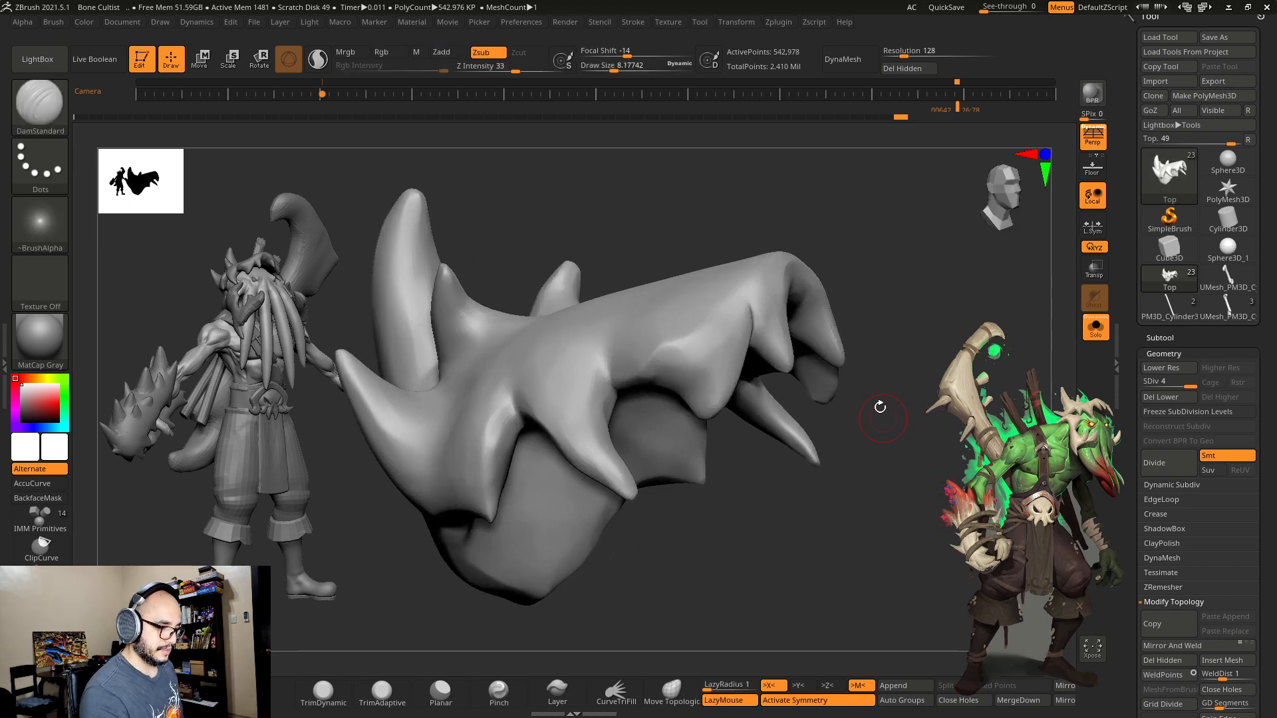
{"action": "left_click_drag", "start_coordinate": [895, 318], "coordinate": [851, 302]}
{"action": "key", "text": "s"}
{"action": "left_click_drag", "start_coordinate": [623, 379], "coordinate": [616, 379]}
{"action": "left_click_drag", "start_coordinate": [721, 211], "coordinate": [764, 217]}
{"action": "key", "text": "s"}
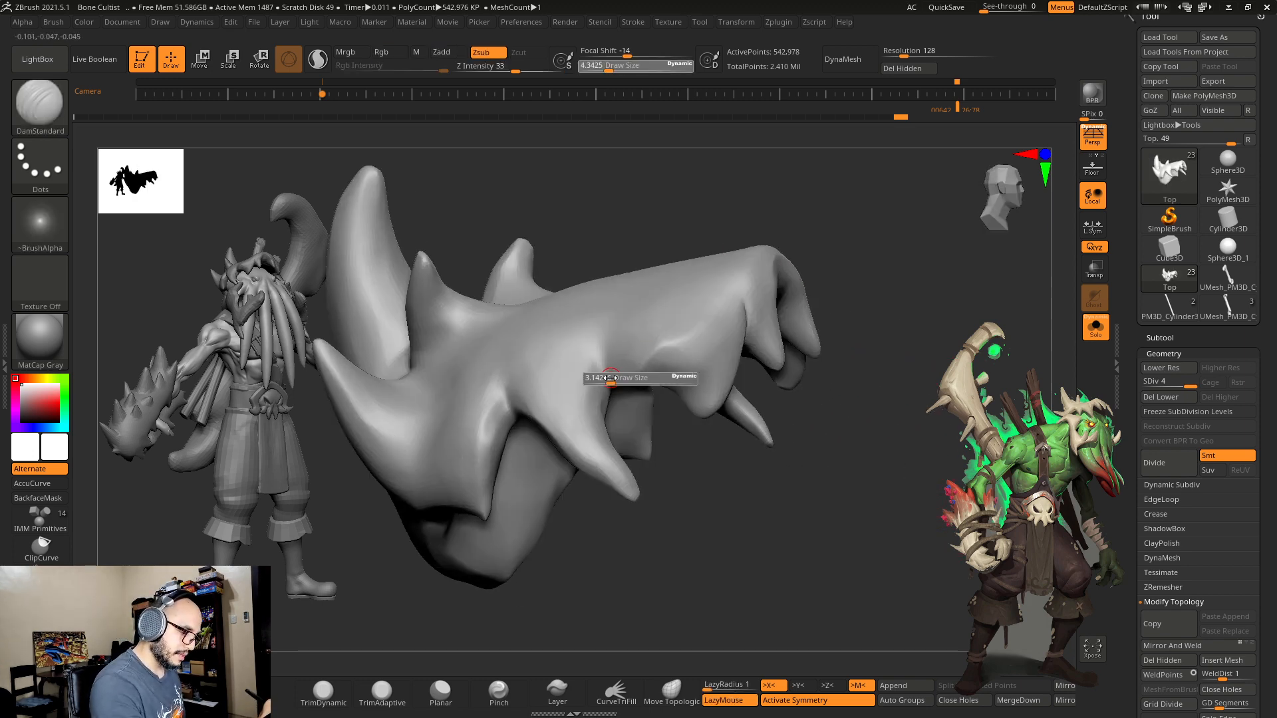
{"action": "left_click_drag", "start_coordinate": [612, 367], "coordinate": [608, 369]}
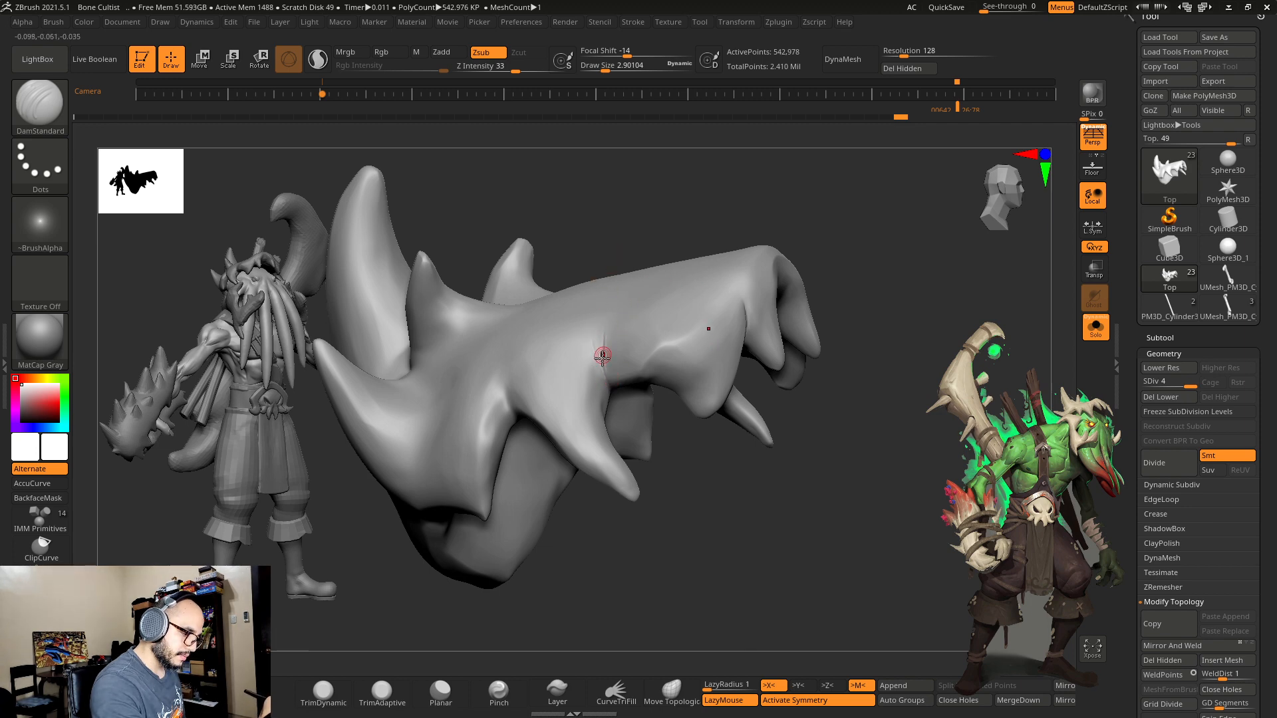
Step: Carve and smooth thin creases on the inner side of the side fang's base with DamStandard at draw sizes of about 3.4 and 2
{"action": "mouse_move", "coordinate": [617, 229]}
{"action": "left_mouse_down"}
{"action": "mouse_move", "coordinate": [621, 292]}
{"action": "mouse_move", "coordinate": [694, 244]}
{"action": "mouse_move", "coordinate": [695, 206]}
{"action": "mouse_move", "coordinate": [660, 186]}
{"action": "mouse_move", "coordinate": [685, 182]}
{"action": "left_mouse_up"}
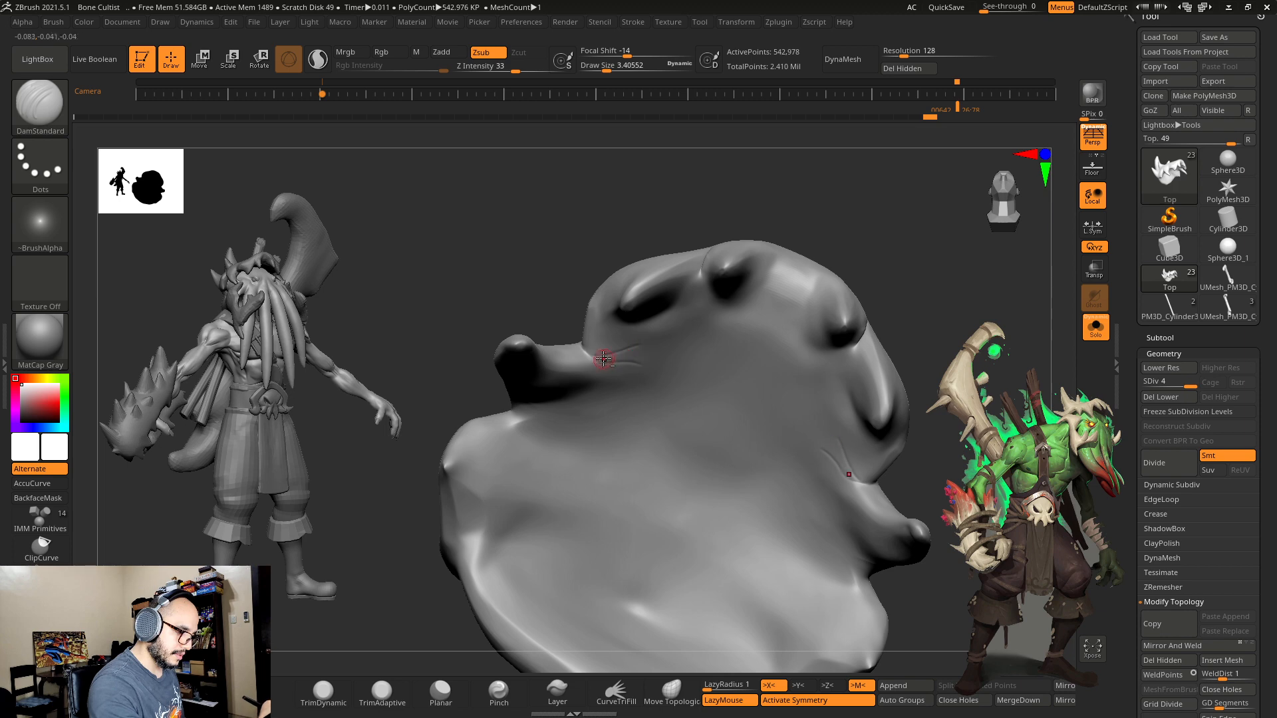
{"action": "key", "text": "shift"}
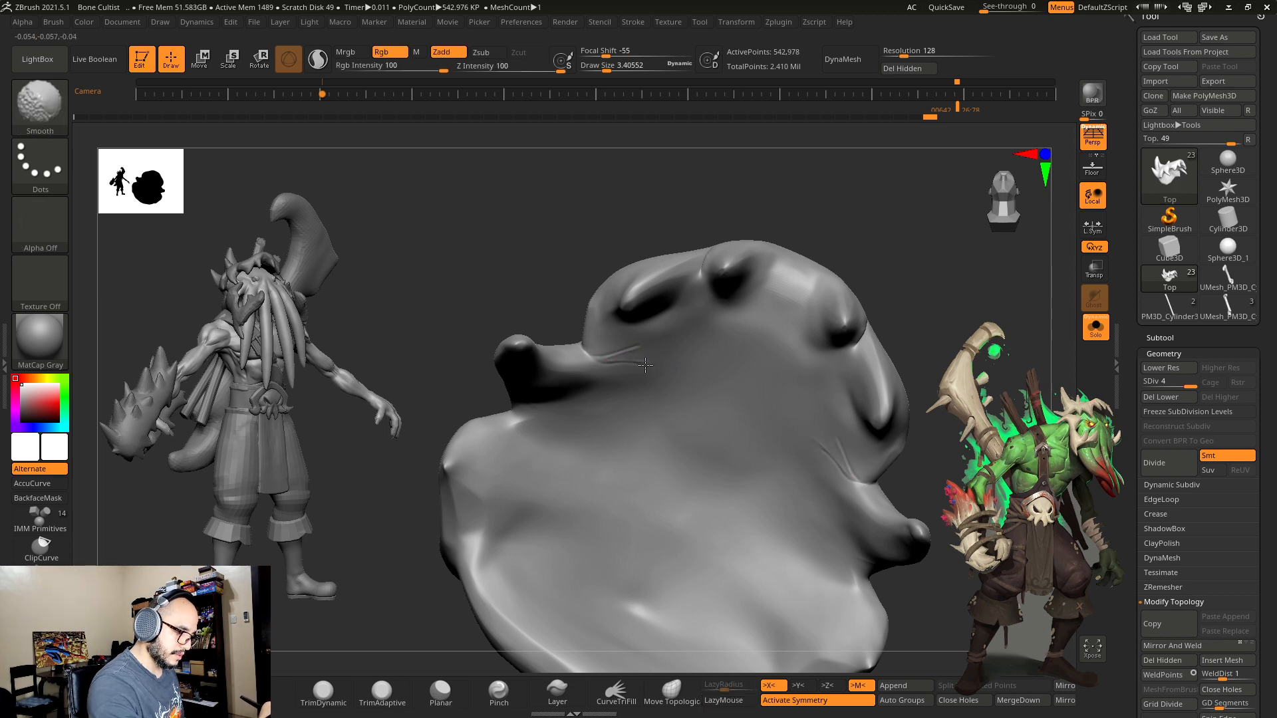
{"action": "right_click_drag", "start_coordinate": [681, 328], "coordinate": [673, 286]}
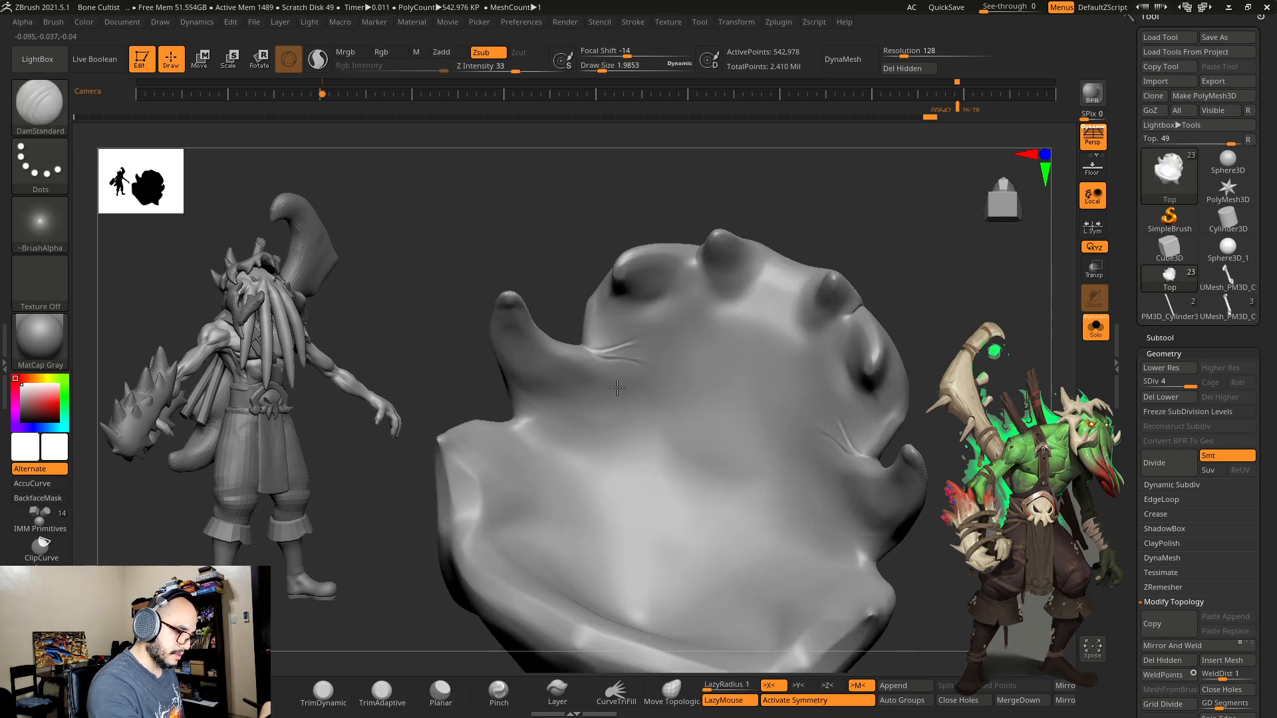
{"action": "left_click_drag", "start_coordinate": [617, 387], "coordinate": [679, 391]}
Step: Show the rest of the character to check the helmet in context, and isolate the helmet piece again
{"action": "right_click_drag", "start_coordinate": [657, 397], "coordinate": [655, 326], "text": "ctrl"}
{"action": "right_click_drag", "start_coordinate": [655, 326], "coordinate": [751, 392]}
{"action": "left_click", "coordinate": [1094, 333]}
{"action": "right_click_drag", "start_coordinate": [965, 364], "coordinate": [863, 309]}
{"action": "left_click", "coordinate": [1094, 332]}
{"action": "right_click_drag", "start_coordinate": [964, 373], "coordinate": [952, 354]}
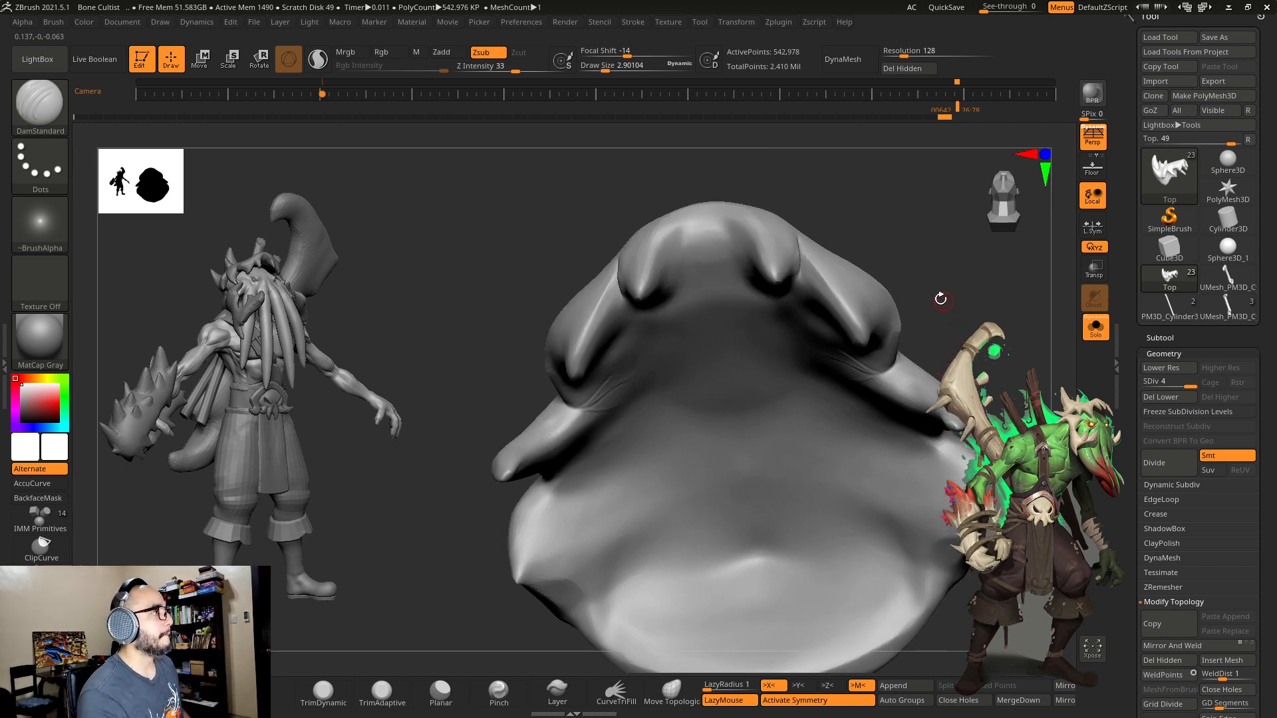
Step: Carve creases into the gaps between the snout's front fangs with DamStandard at draw sizes of about 2.9 and 2.1
{"action": "right_click_drag", "start_coordinate": [966, 299], "coordinate": [922, 320], "text": "ctrl"}
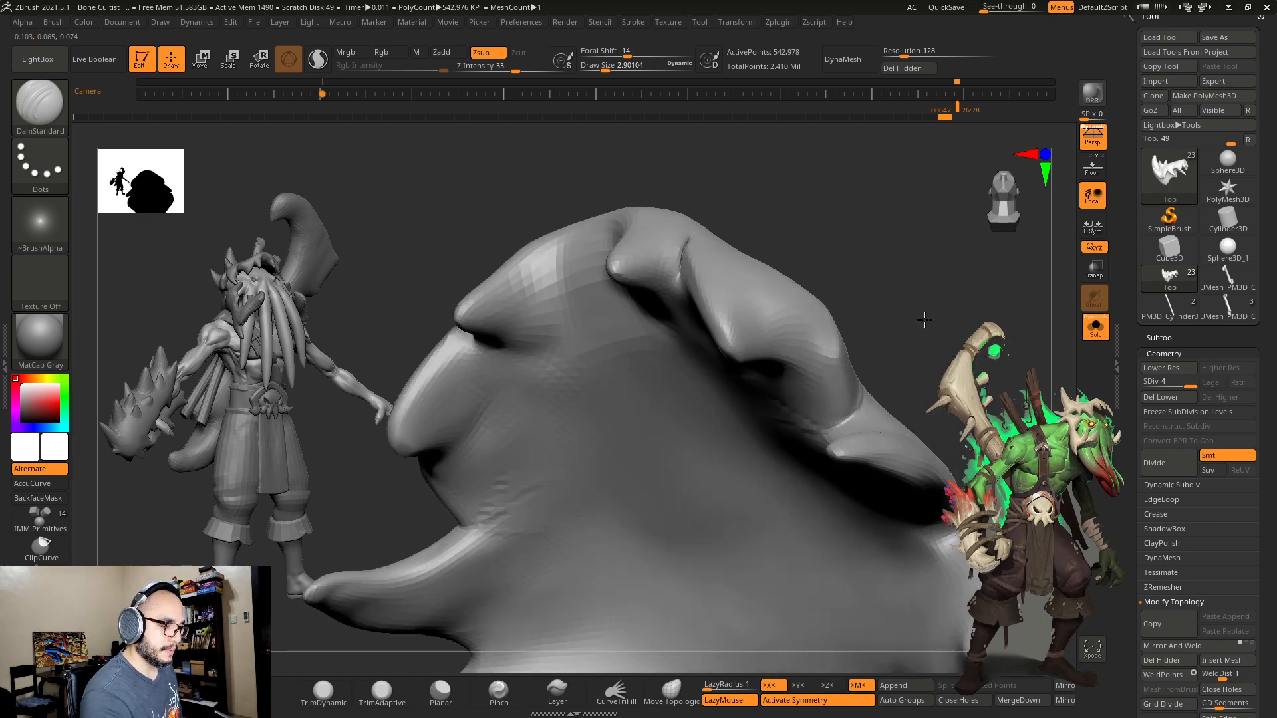
{"action": "right_click_drag", "start_coordinate": [794, 214], "coordinate": [717, 249]}
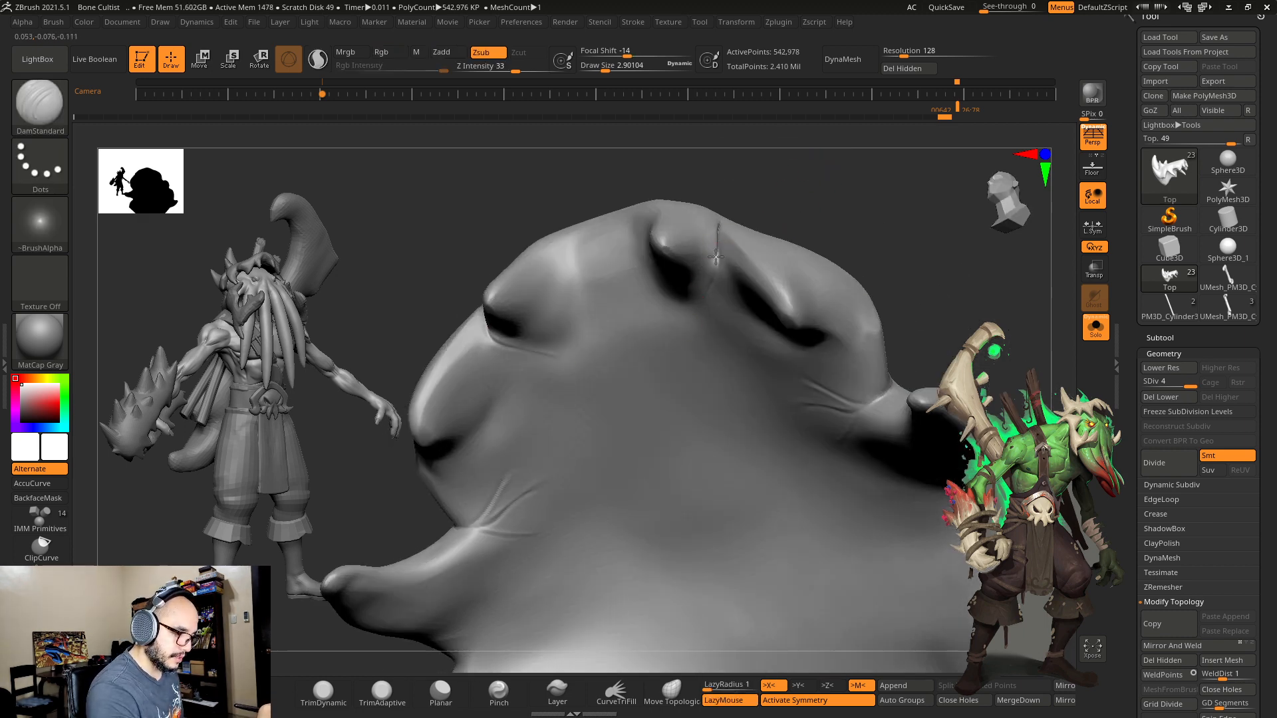
{"action": "mouse_move", "coordinate": [715, 257]}
{"action": "left_mouse_down"}
{"action": "mouse_move", "coordinate": [687, 293]}
{"action": "mouse_move", "coordinate": [718, 260]}
{"action": "left_mouse_up"}
{"action": "mouse_move", "coordinate": [753, 199]}
{"action": "left_mouse_down"}
{"action": "mouse_move", "coordinate": [804, 217]}
{"action": "mouse_move", "coordinate": [808, 280]}
{"action": "left_mouse_up"}
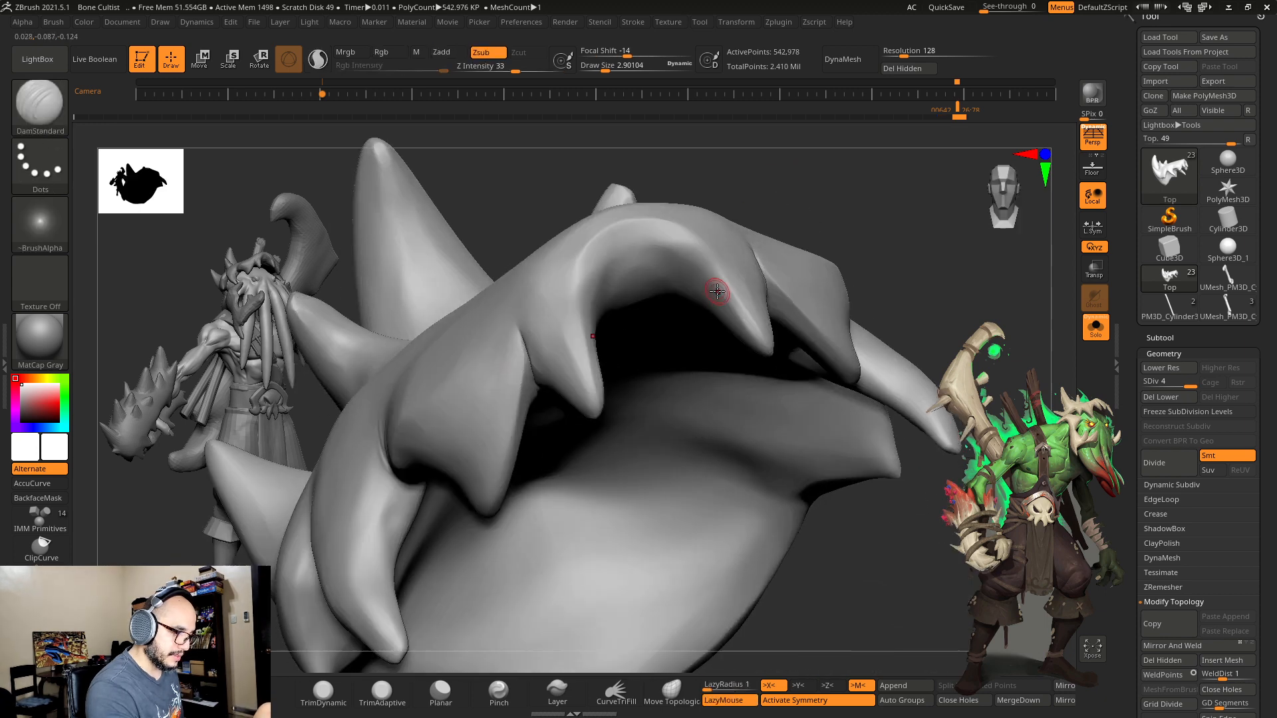
{"action": "left_click_drag", "start_coordinate": [763, 202], "coordinate": [749, 285]}
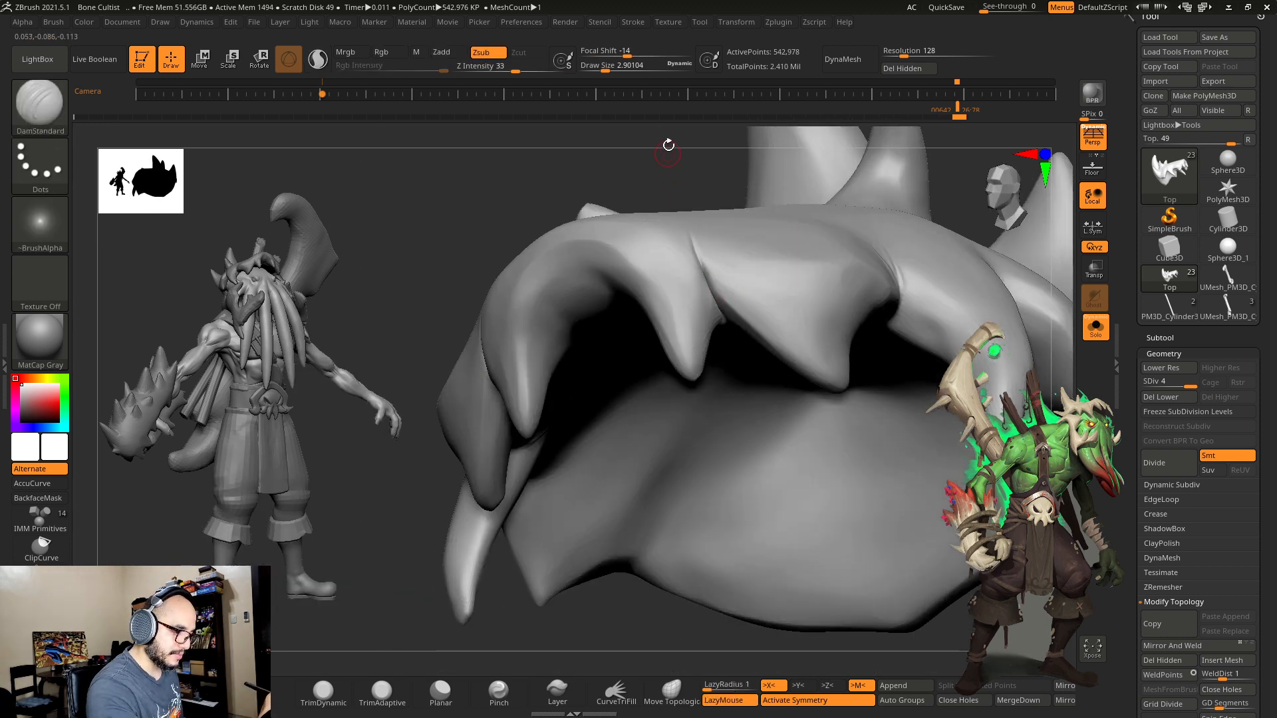
{"action": "left_click_drag", "start_coordinate": [668, 145], "coordinate": [703, 278]}
{"action": "left_click_drag", "start_coordinate": [676, 226], "coordinate": [715, 275]}
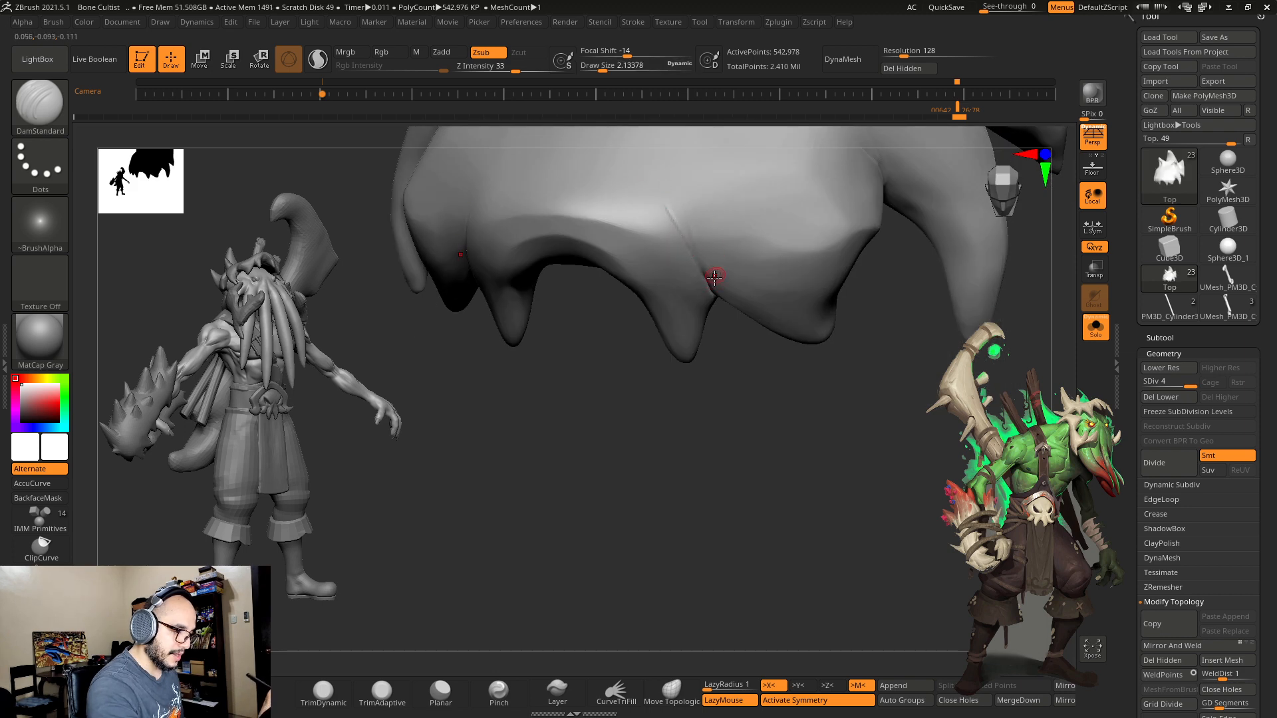
{"action": "left_click_drag", "start_coordinate": [705, 225], "coordinate": [703, 186]}
{"action": "mouse_move", "coordinate": [707, 276]}
{"action": "left_mouse_down"}
{"action": "mouse_move", "coordinate": [698, 190]}
{"action": "mouse_move", "coordinate": [691, 225]}
{"action": "mouse_move", "coordinate": [689, 192]}
{"action": "mouse_move", "coordinate": [745, 435]}
{"action": "mouse_move", "coordinate": [784, 393]}
{"action": "mouse_move", "coordinate": [812, 492]}
{"action": "mouse_move", "coordinate": [816, 449]}
{"action": "left_mouse_up"}
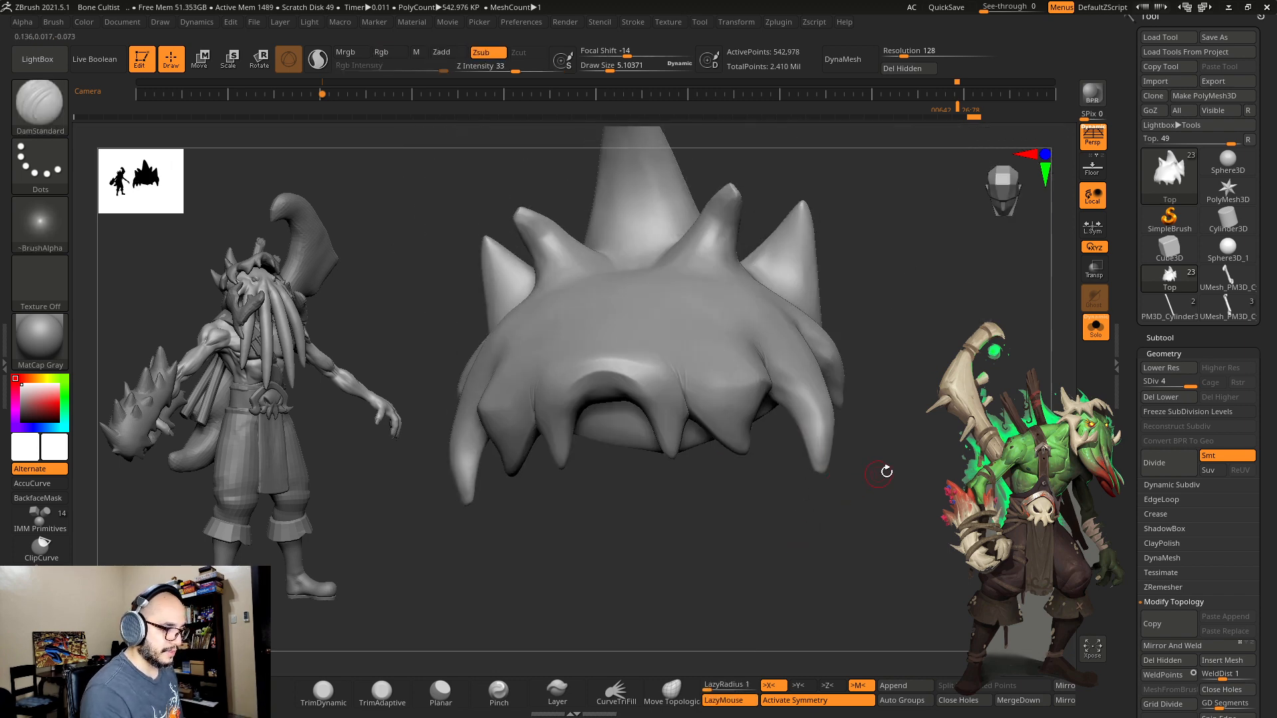
Step: Subdivide the helmet piece to level 5 and set the DamStandard draw size to about 4
{"action": "left_click_drag", "start_coordinate": [886, 470], "coordinate": [941, 500]}
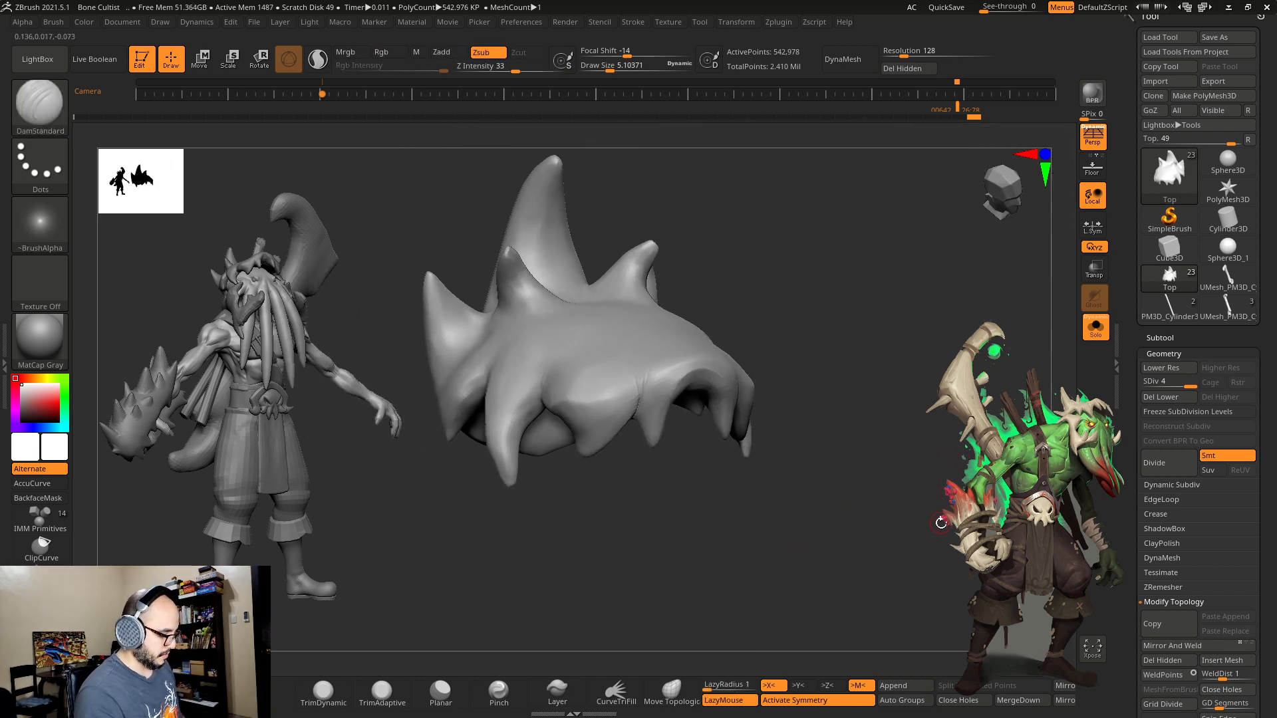
{"action": "key", "text": "ctrl+d"}
{"action": "key", "text": "f"}
{"action": "key", "text": "s"}
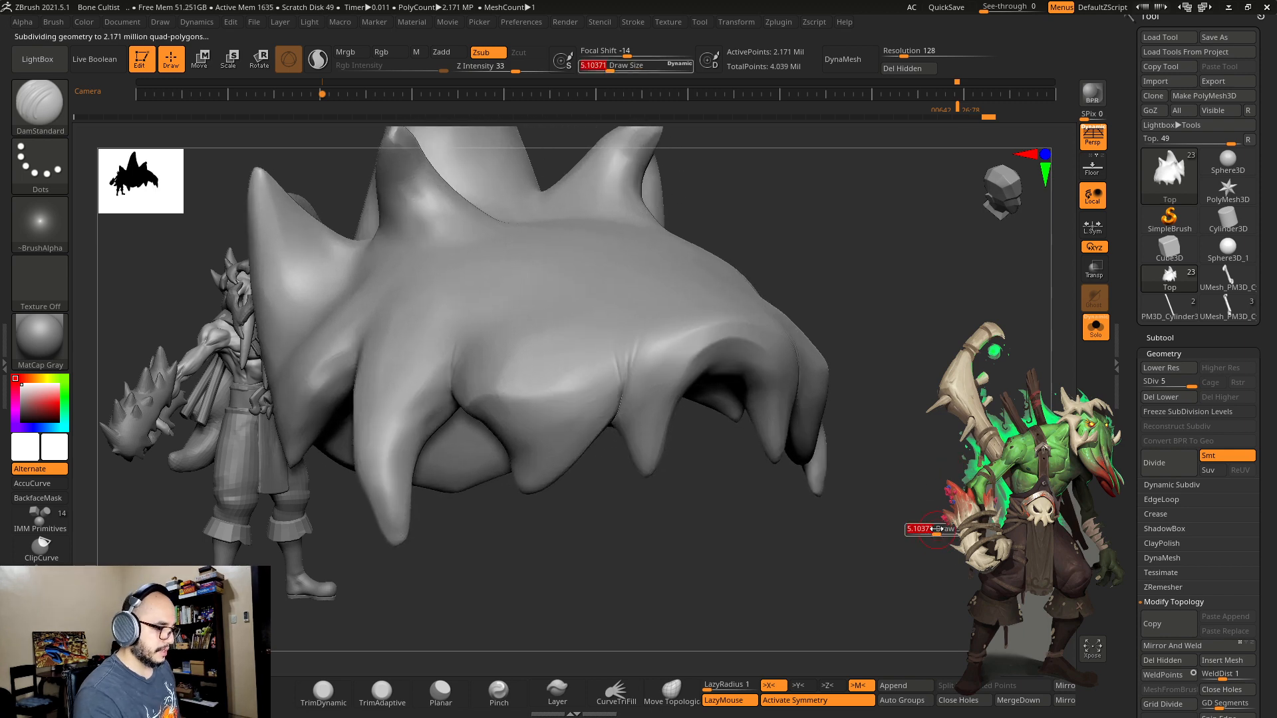
{"action": "left_click_drag", "start_coordinate": [937, 529], "coordinate": [925, 529]}
Step: Carve and smooth creases on the outer surface above the long side fang with DamStandard at draw size about 4
{"action": "mouse_move", "coordinate": [925, 505]}
{"action": "left_mouse_down"}
{"action": "mouse_move", "coordinate": [875, 319]}
{"action": "mouse_move", "coordinate": [938, 277]}
{"action": "left_mouse_up"}
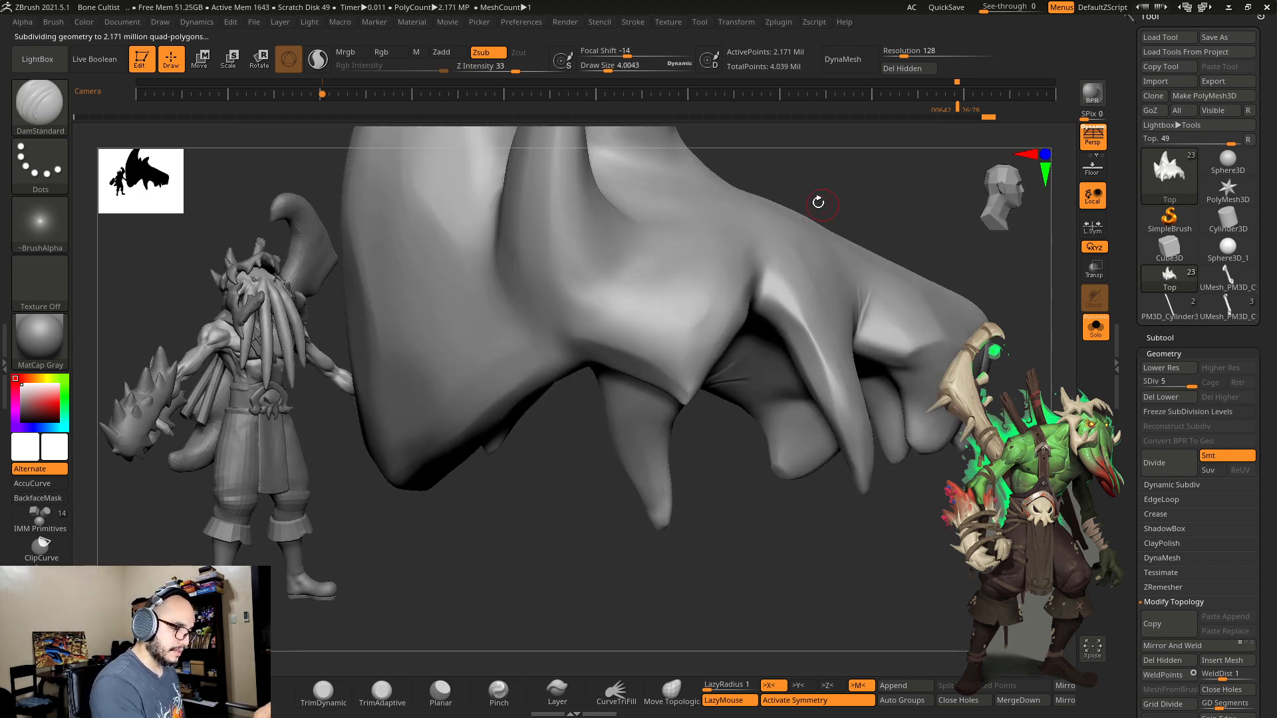
{"action": "left_click_drag", "start_coordinate": [818, 202], "coordinate": [690, 271]}
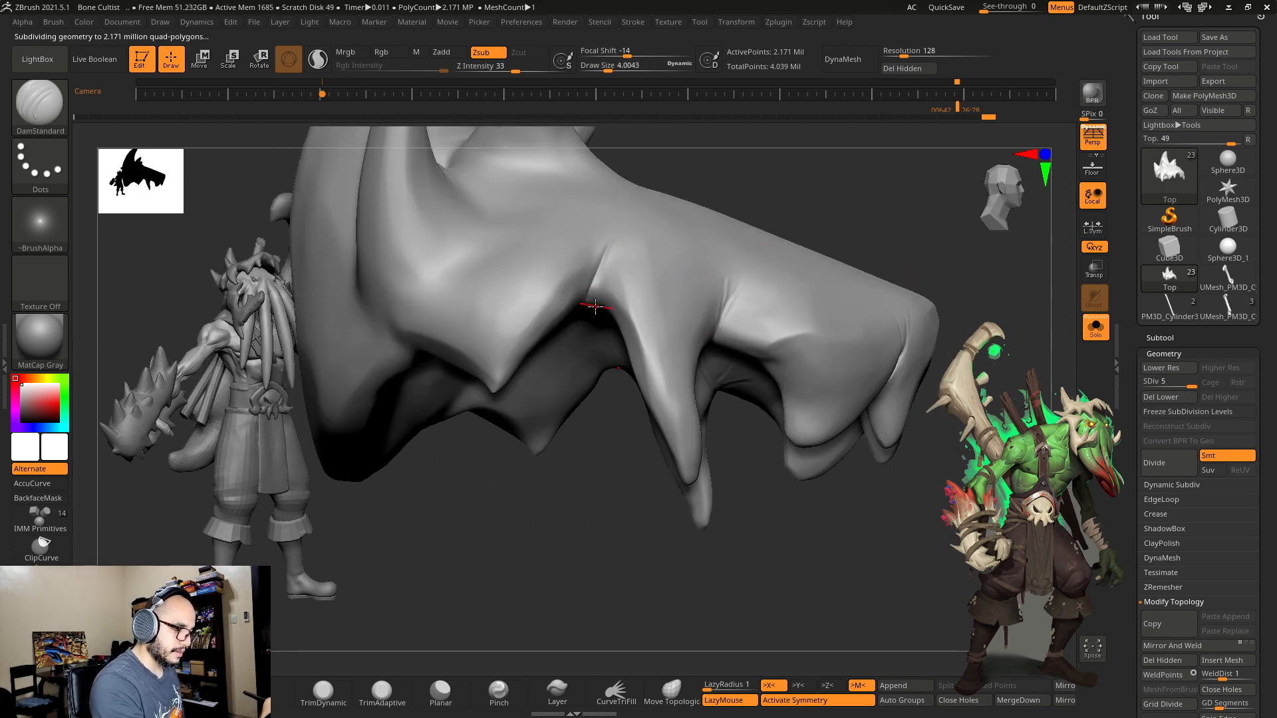
{"action": "mouse_move", "coordinate": [700, 163]}
{"action": "left_mouse_down", "text": "alt"}
{"action": "mouse_move", "coordinate": [681, 248]}
{"action": "mouse_move", "coordinate": [595, 296]}
{"action": "mouse_move", "coordinate": [625, 256]}
{"action": "left_mouse_up", "text": "alt"}
{"action": "key", "text": "s"}
{"action": "key", "text": "shift"}
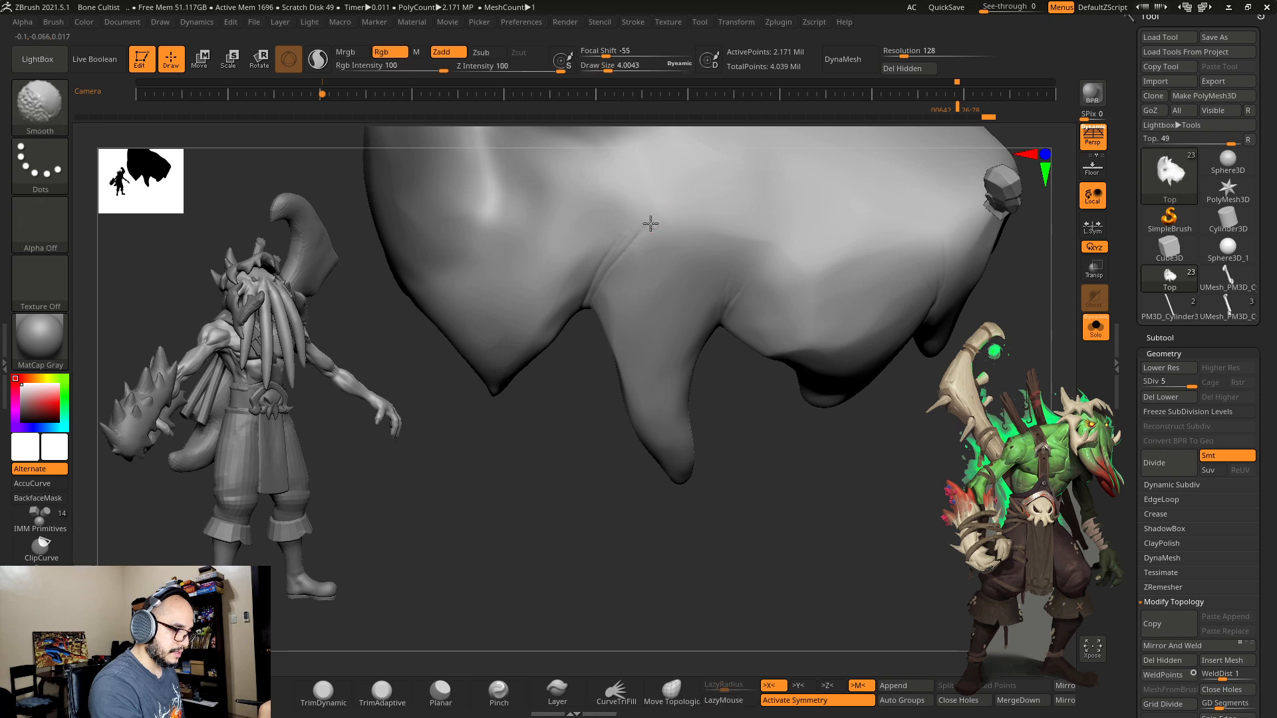
Step: Carve and smooth thin creases inside the helmet beside the side fang's root with DamStandard at draw size about 2.9
{"action": "mouse_move", "coordinate": [613, 256]}
{"action": "right_mouse_down"}
{"action": "mouse_move", "coordinate": [712, 233]}
{"action": "mouse_move", "coordinate": [603, 258]}
{"action": "mouse_move", "coordinate": [619, 249]}
{"action": "mouse_move", "coordinate": [607, 241]}
{"action": "right_mouse_up"}
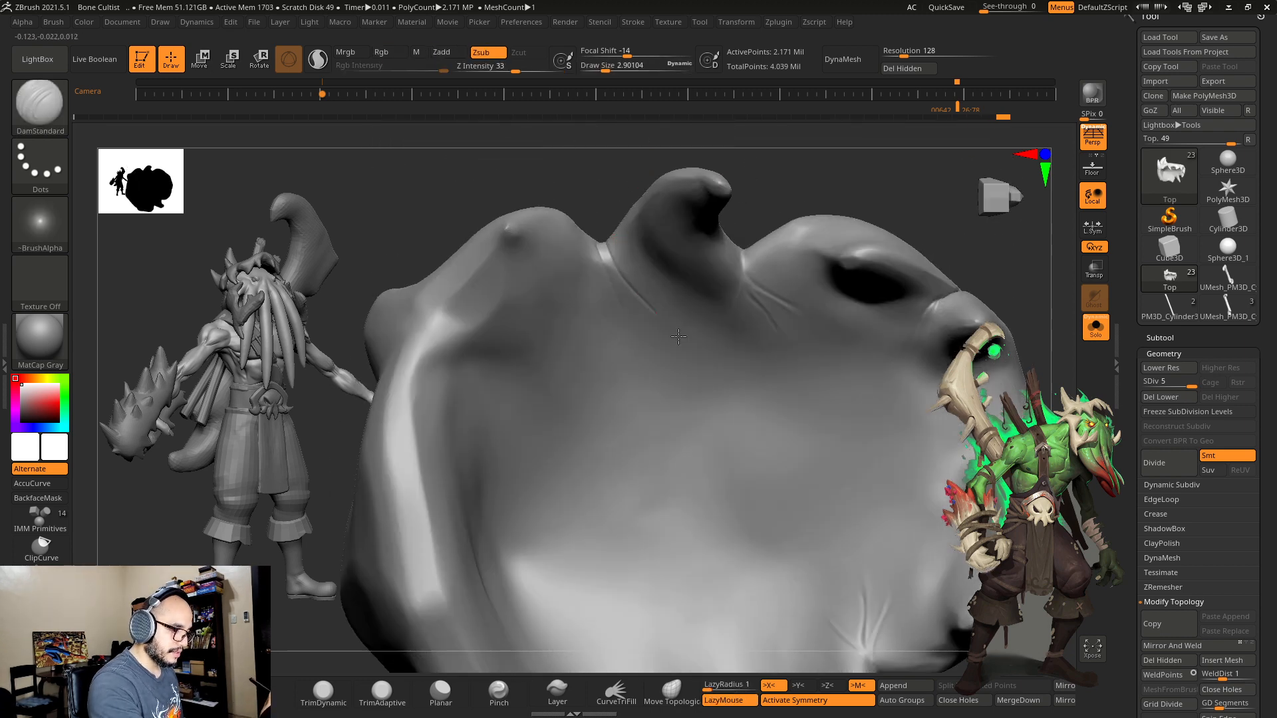
{"action": "left_click_drag", "start_coordinate": [600, 258], "coordinate": [655, 370]}
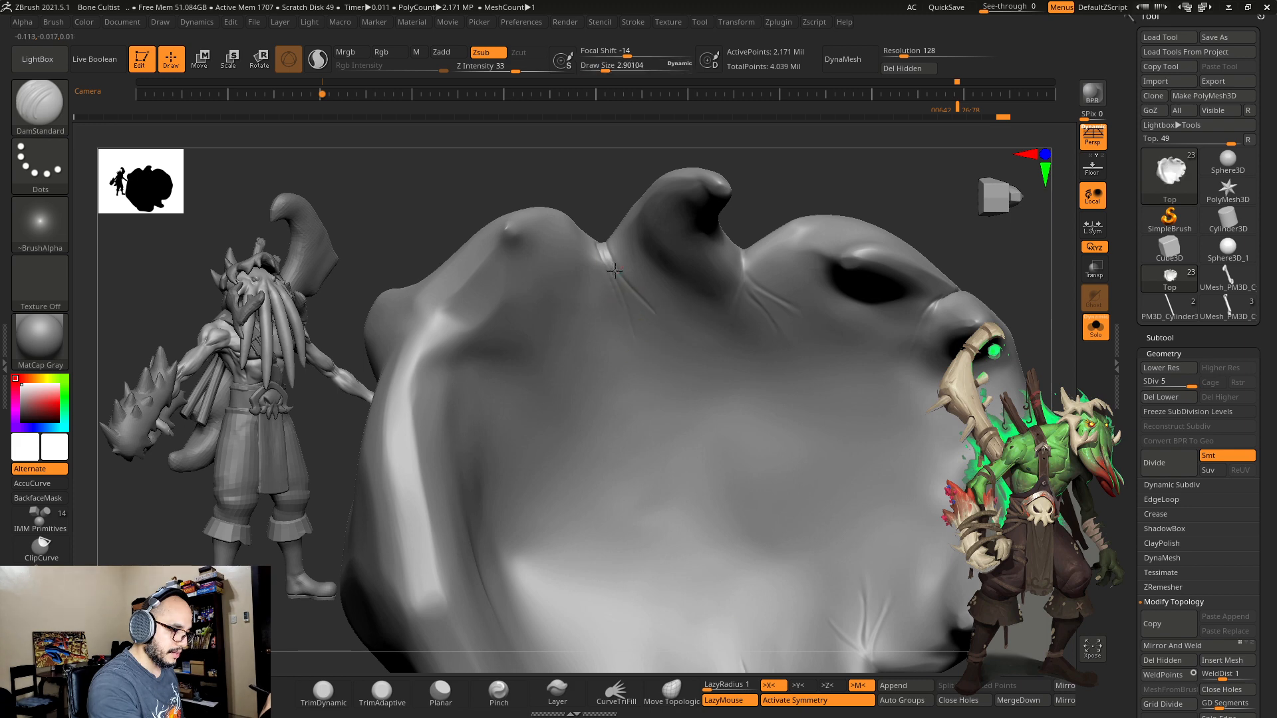
{"action": "key", "text": "shift"}
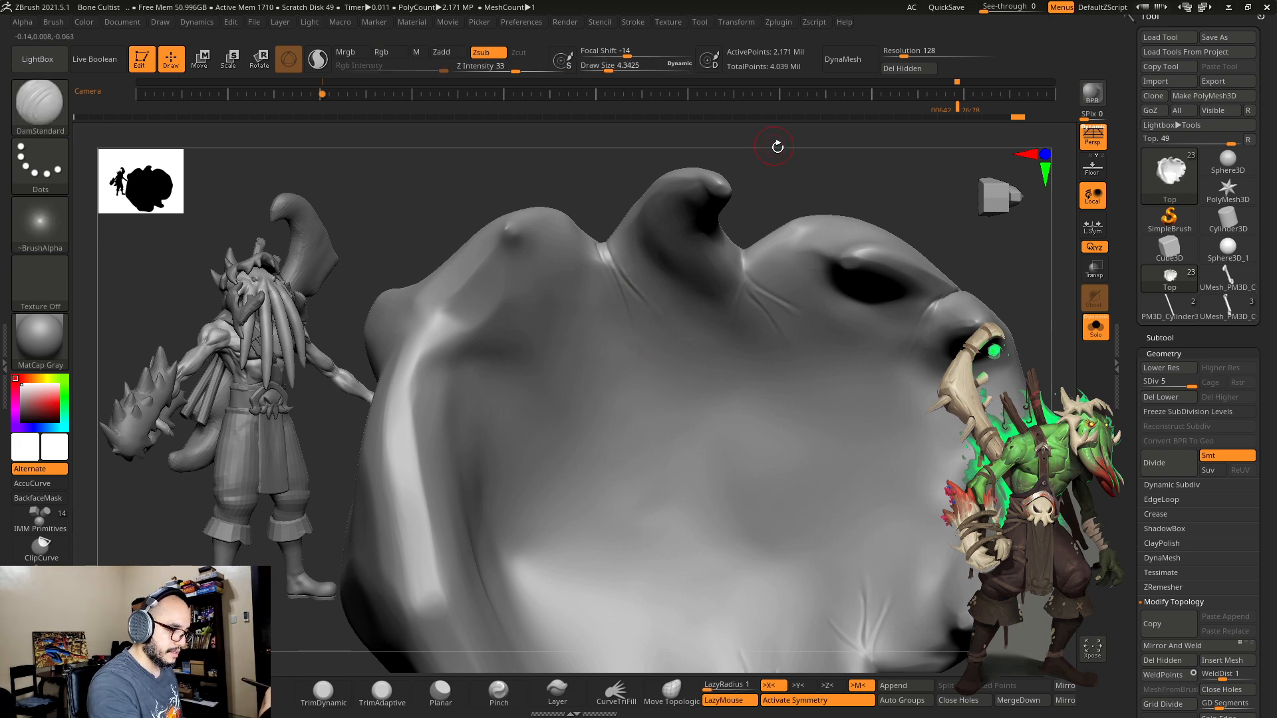
Step: Carve and smooth creases around the base of the smaller top horn with DamStandard at draw sizes of about 4.3 and 5.1
{"action": "mouse_move", "coordinate": [772, 146]}
{"action": "right_mouse_down"}
{"action": "mouse_move", "coordinate": [767, 365]}
{"action": "mouse_move", "coordinate": [747, 481]}
{"action": "mouse_move", "coordinate": [772, 527]}
{"action": "mouse_move", "coordinate": [812, 530]}
{"action": "mouse_move", "coordinate": [869, 564]}
{"action": "right_mouse_up"}
{"action": "right_click_drag", "start_coordinate": [867, 503], "coordinate": [911, 540], "text": "alt"}
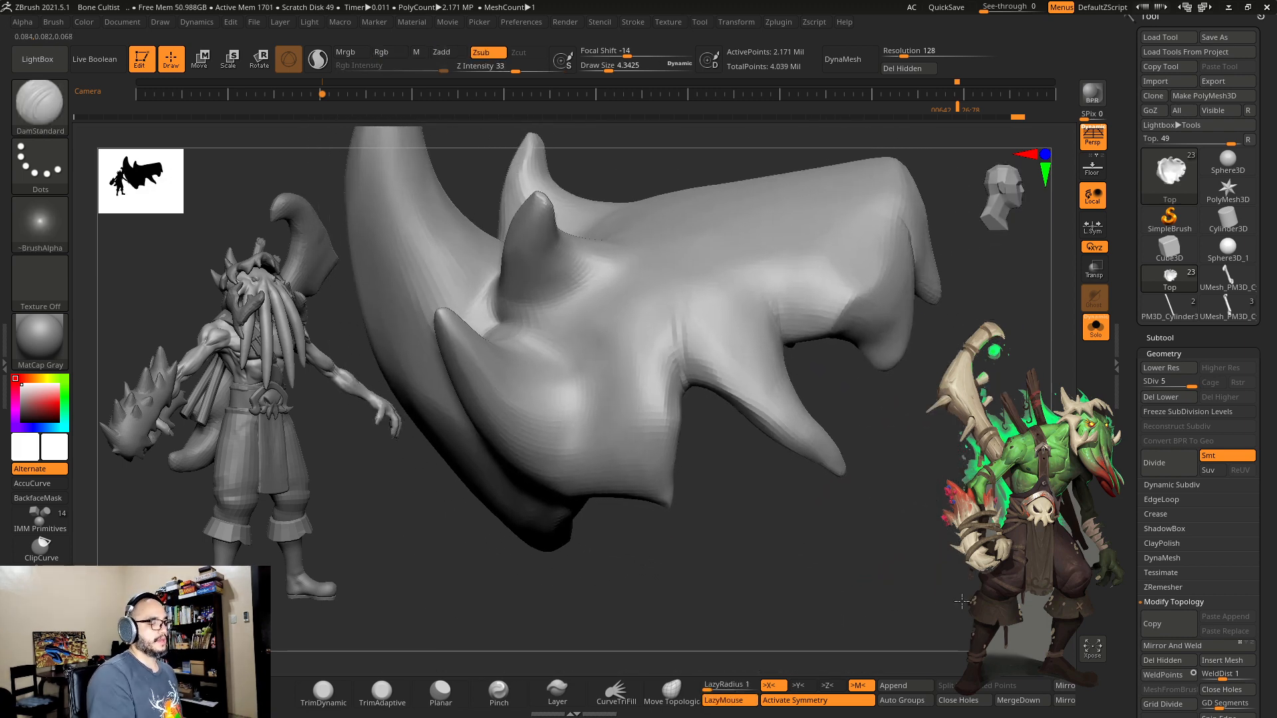
{"action": "left_click_drag", "start_coordinate": [499, 319], "coordinate": [585, 317]}
{"action": "right_click_drag", "start_coordinate": [676, 178], "coordinate": [584, 299]}
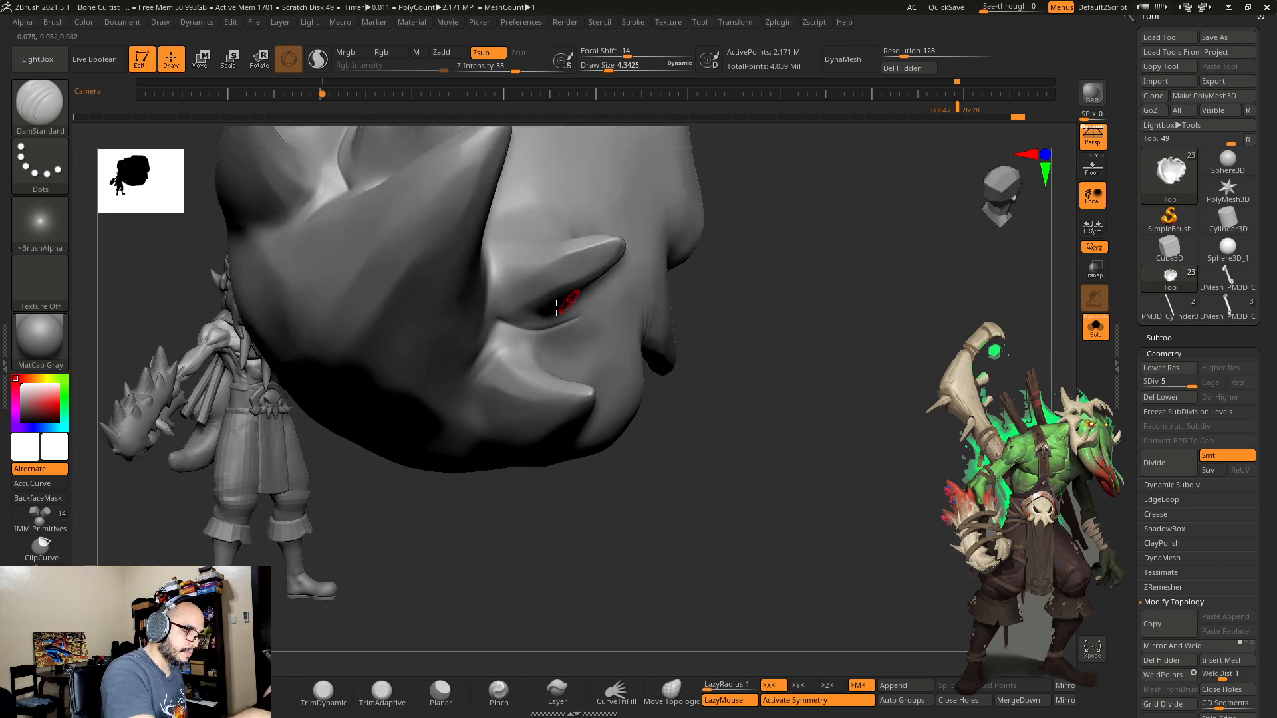
{"action": "key", "text": "s"}
{"action": "left_click_drag", "start_coordinate": [517, 325], "coordinate": [505, 319]}
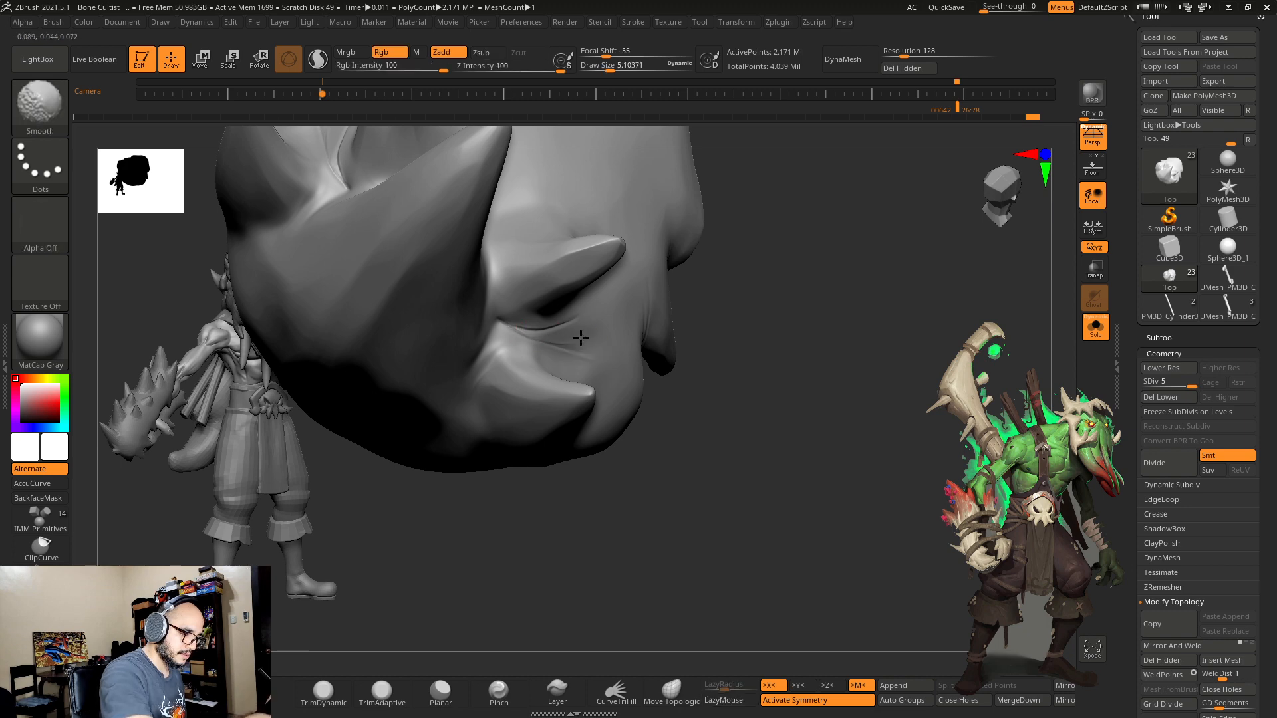
{"action": "right_click_drag", "start_coordinate": [598, 356], "coordinate": [661, 390]}
{"action": "mouse_move", "coordinate": [692, 457]}
{"action": "right_mouse_down"}
{"action": "mouse_move", "coordinate": [678, 512]}
{"action": "mouse_move", "coordinate": [721, 540]}
{"action": "mouse_move", "coordinate": [795, 470]}
{"action": "right_mouse_up"}
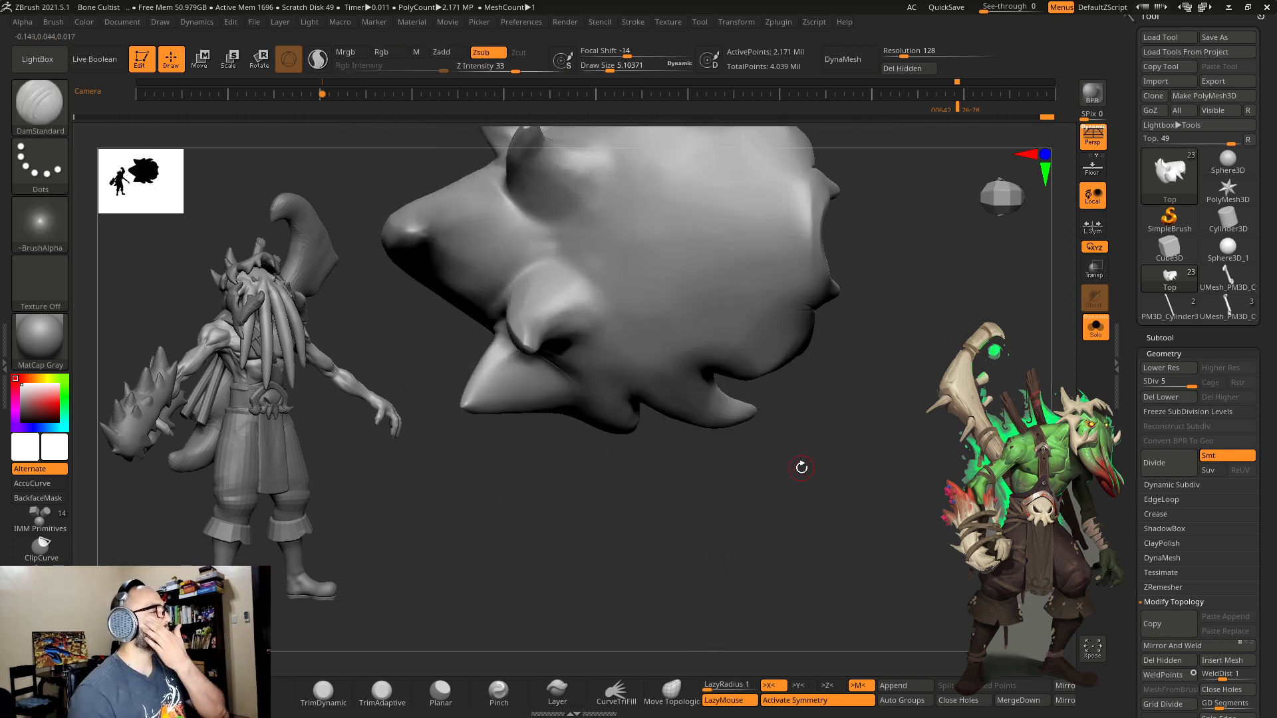
Step: Carve long creases down the side of the large rear horn with DamStandard at draw sizes of about 4.3 and 2.5
{"action": "right_click_drag", "start_coordinate": [786, 542], "coordinate": [823, 325]}
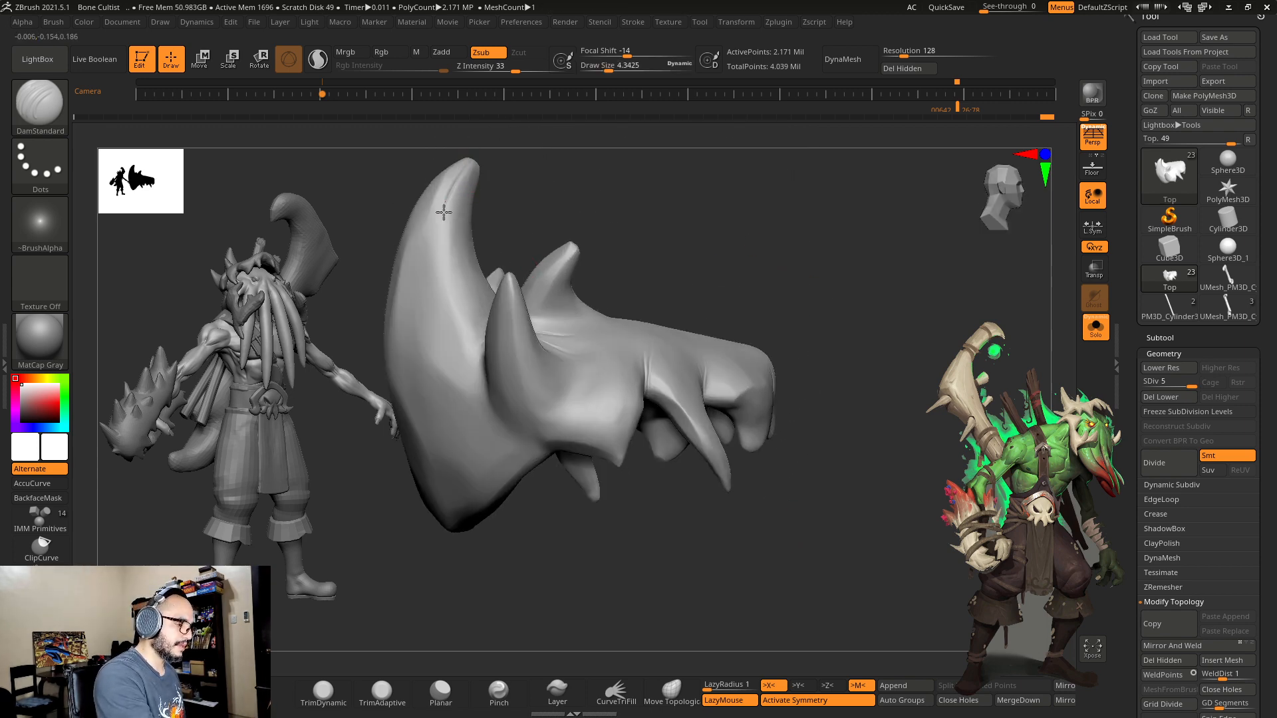
{"action": "left_click_drag", "start_coordinate": [450, 315], "coordinate": [463, 359]}
{"action": "left_click_drag", "start_coordinate": [445, 236], "coordinate": [450, 319], "text": "shift"}
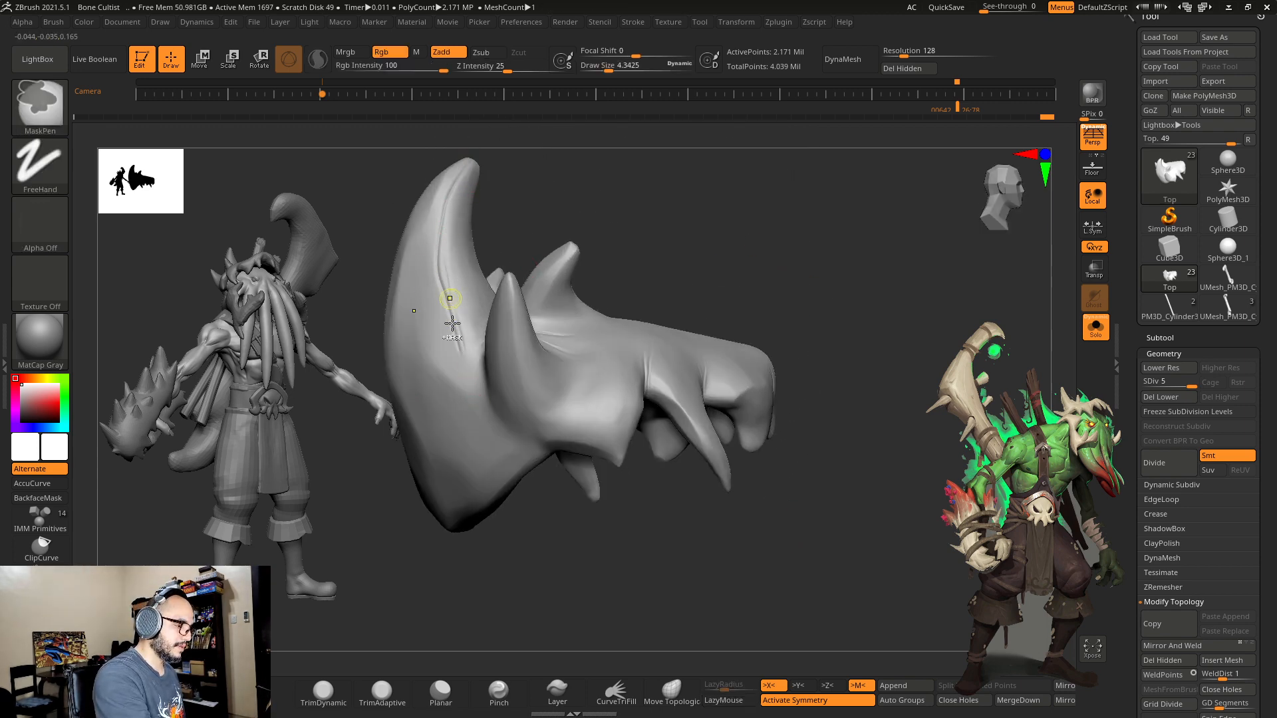
{"action": "left_click_drag", "start_coordinate": [442, 237], "coordinate": [448, 216]}
{"action": "left_click_drag", "start_coordinate": [445, 299], "coordinate": [460, 173]}
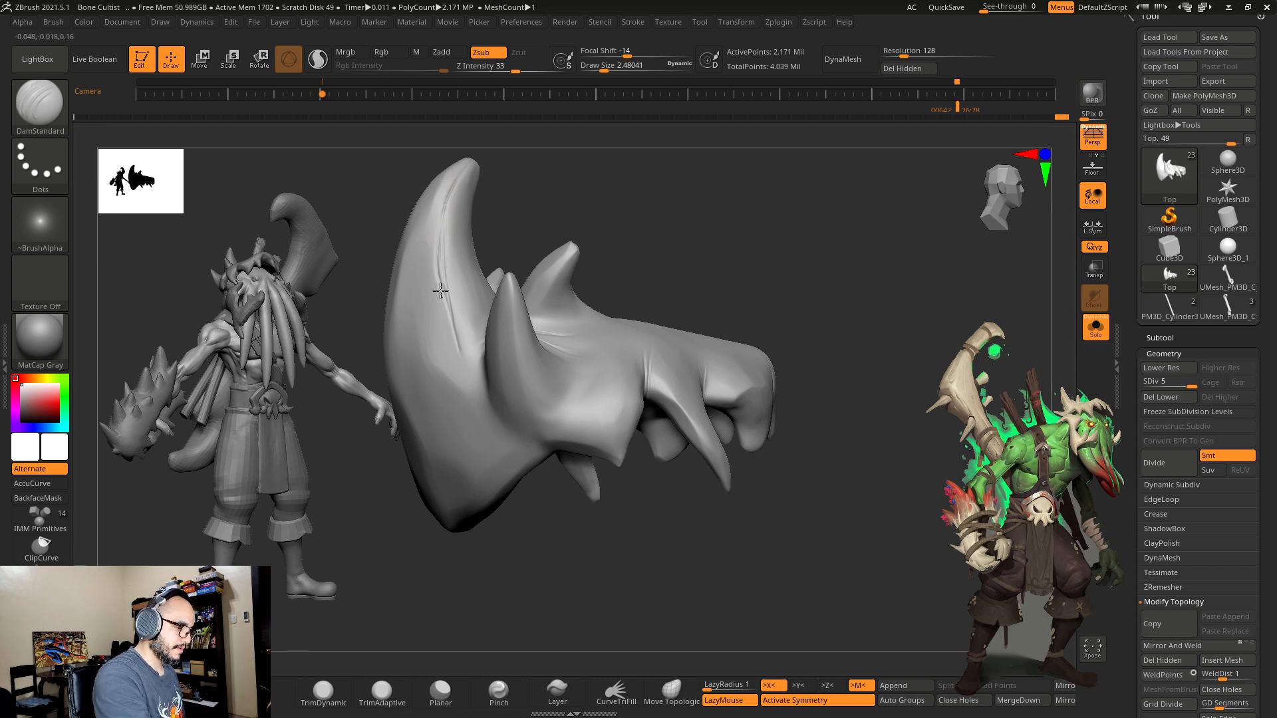
Step: Carve additional thin creases along the back of the rear horn and down the helmet's back with DamStandard at draw size about 2.5
{"action": "left_click_drag", "start_coordinate": [477, 183], "coordinate": [535, 174]}
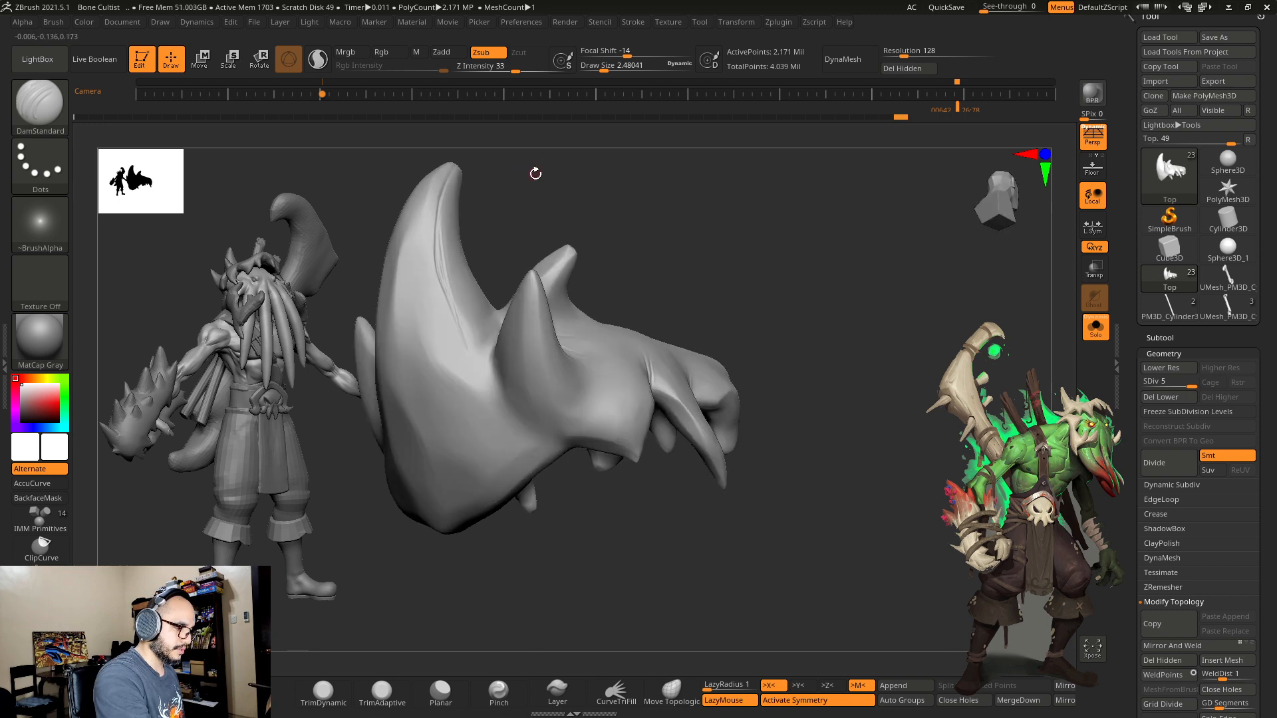
{"action": "key", "text": "s"}
{"action": "mouse_move", "coordinate": [407, 226]}
{"action": "left_mouse_down"}
{"action": "mouse_move", "coordinate": [433, 172]}
{"action": "mouse_move", "coordinate": [499, 185]}
{"action": "left_mouse_up"}
{"action": "key", "text": "s"}
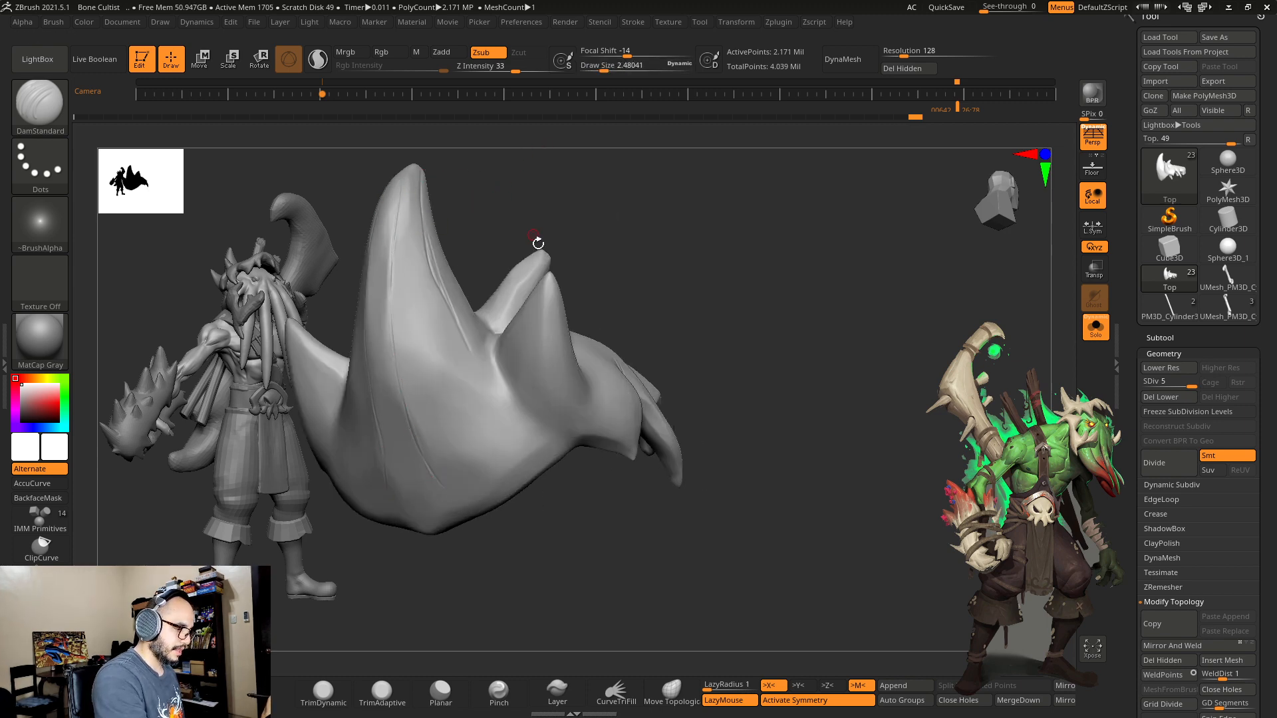
Step: Carve and smooth a crease around the rear side horn's base with DamStandard at draw sizes of about 4.0 and 6.0
{"action": "left_click_drag", "start_coordinate": [537, 243], "coordinate": [613, 285]}
{"action": "left_click_drag", "start_coordinate": [607, 228], "coordinate": [492, 371]}
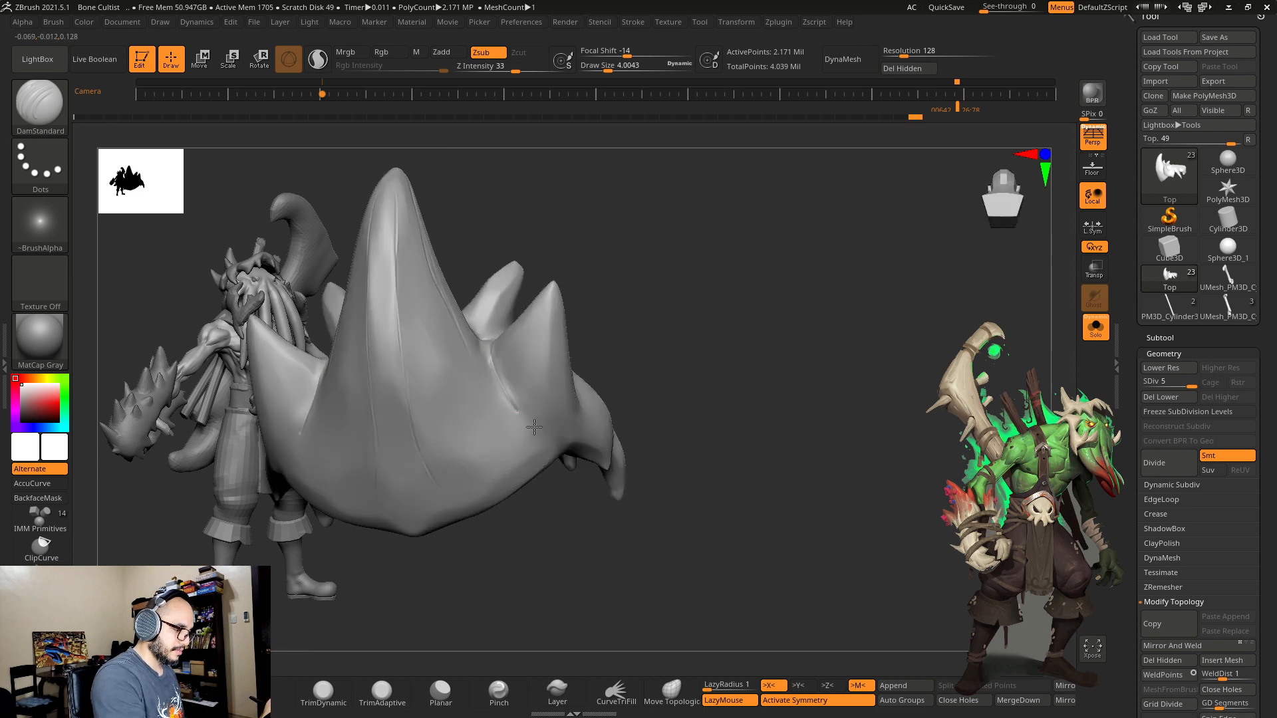
{"action": "mouse_move", "coordinate": [552, 422]}
{"action": "left_mouse_down"}
{"action": "mouse_move", "coordinate": [495, 366]}
{"action": "mouse_move", "coordinate": [558, 431]}
{"action": "left_mouse_up"}
{"action": "mouse_move", "coordinate": [501, 380]}
{"action": "left_mouse_down", "text": "shift"}
{"action": "mouse_move", "coordinate": [561, 433]}
{"action": "mouse_move", "coordinate": [499, 368]}
{"action": "left_mouse_up", "text": "shift"}
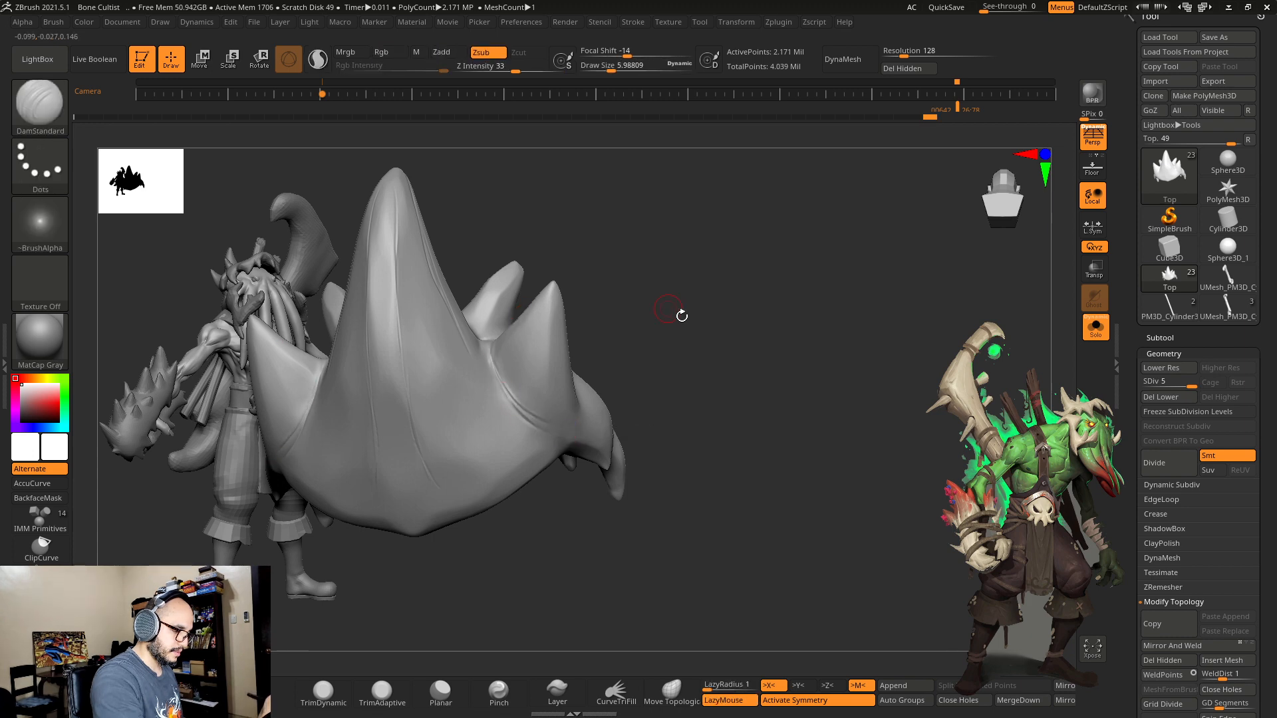
{"action": "left_click_drag", "start_coordinate": [681, 313], "coordinate": [647, 359]}
{"action": "mouse_move", "coordinate": [573, 453]}
{"action": "left_mouse_down", "text": "shift"}
{"action": "mouse_move", "coordinate": [624, 461]}
{"action": "mouse_move", "coordinate": [835, 345]}
{"action": "mouse_move", "coordinate": [869, 390]}
{"action": "mouse_move", "coordinate": [840, 472]}
{"action": "mouse_move", "coordinate": [838, 441]}
{"action": "left_mouse_up", "text": "shift"}
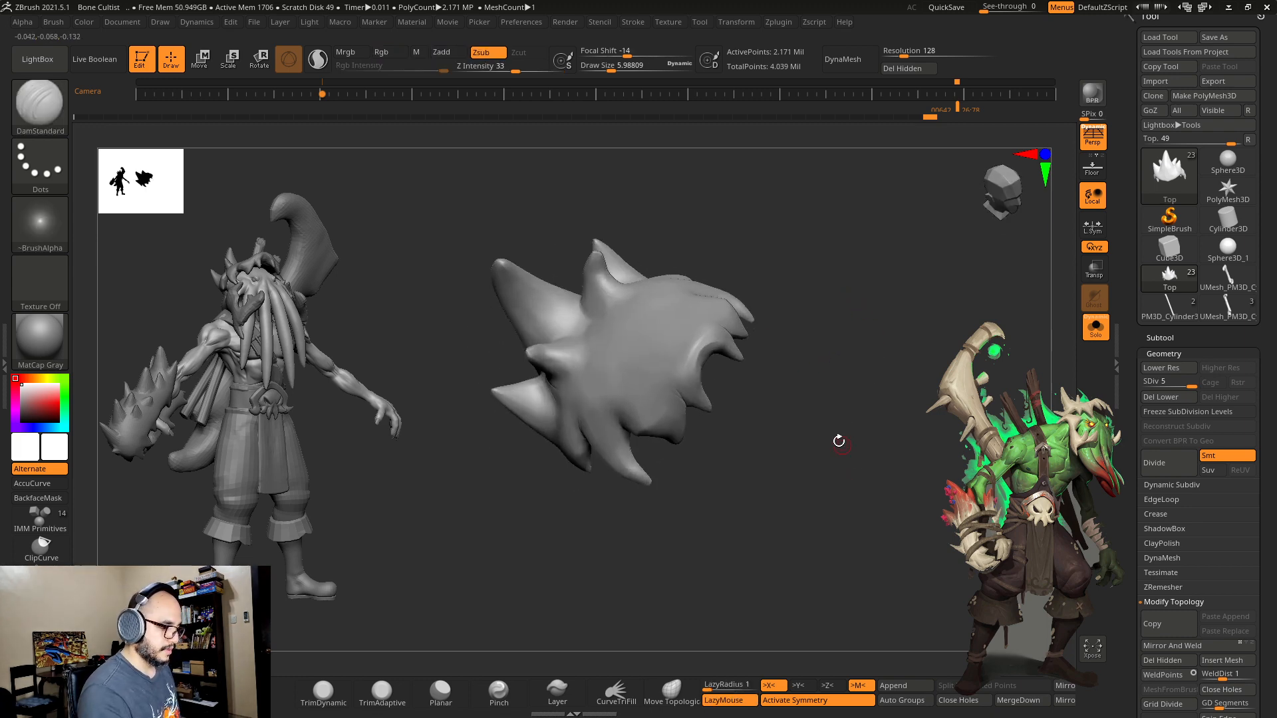
Step: Turn off symmetry and carve a crease down the front of the large rear horn with DamStandard at draw sizes of about 5.5 and 2.9
{"action": "key", "text": "s"}
{"action": "mouse_move", "coordinate": [673, 403]}
{"action": "left_mouse_down"}
{"action": "mouse_move", "coordinate": [626, 373]}
{"action": "mouse_move", "coordinate": [621, 348]}
{"action": "left_mouse_up"}
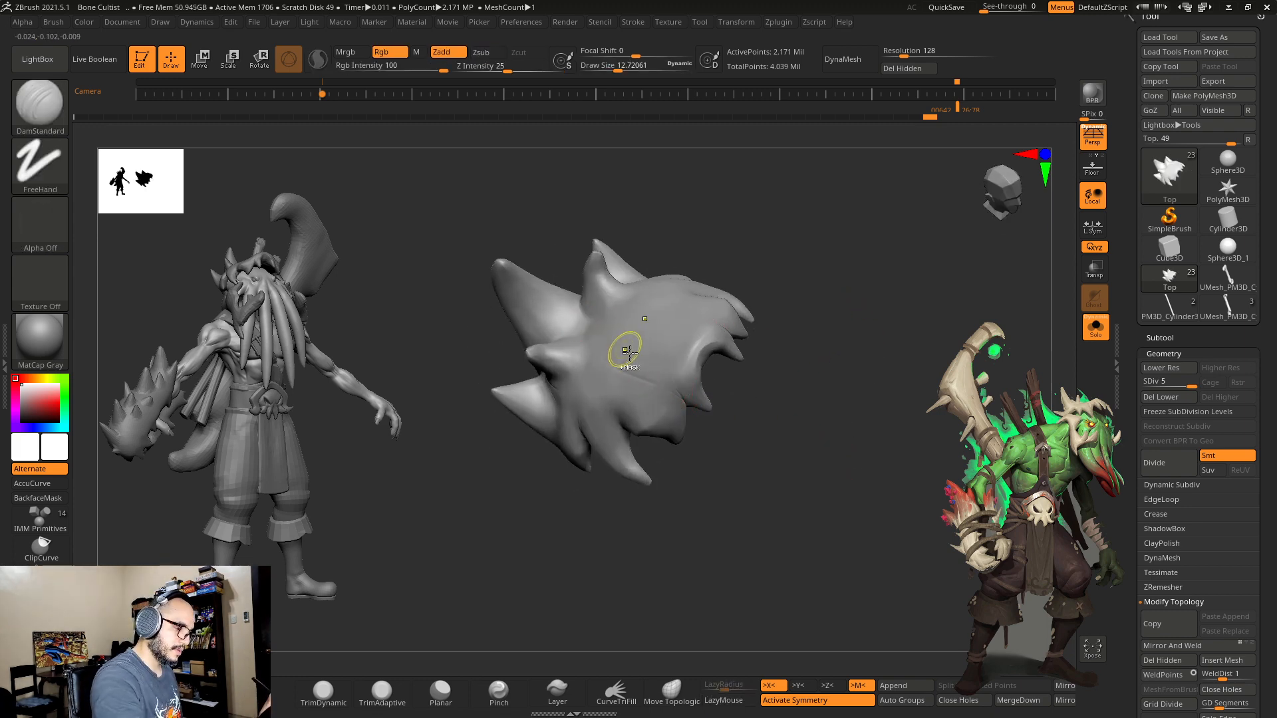
{"action": "key", "text": "x"}
{"action": "left_click_drag", "start_coordinate": [720, 442], "coordinate": [776, 387]}
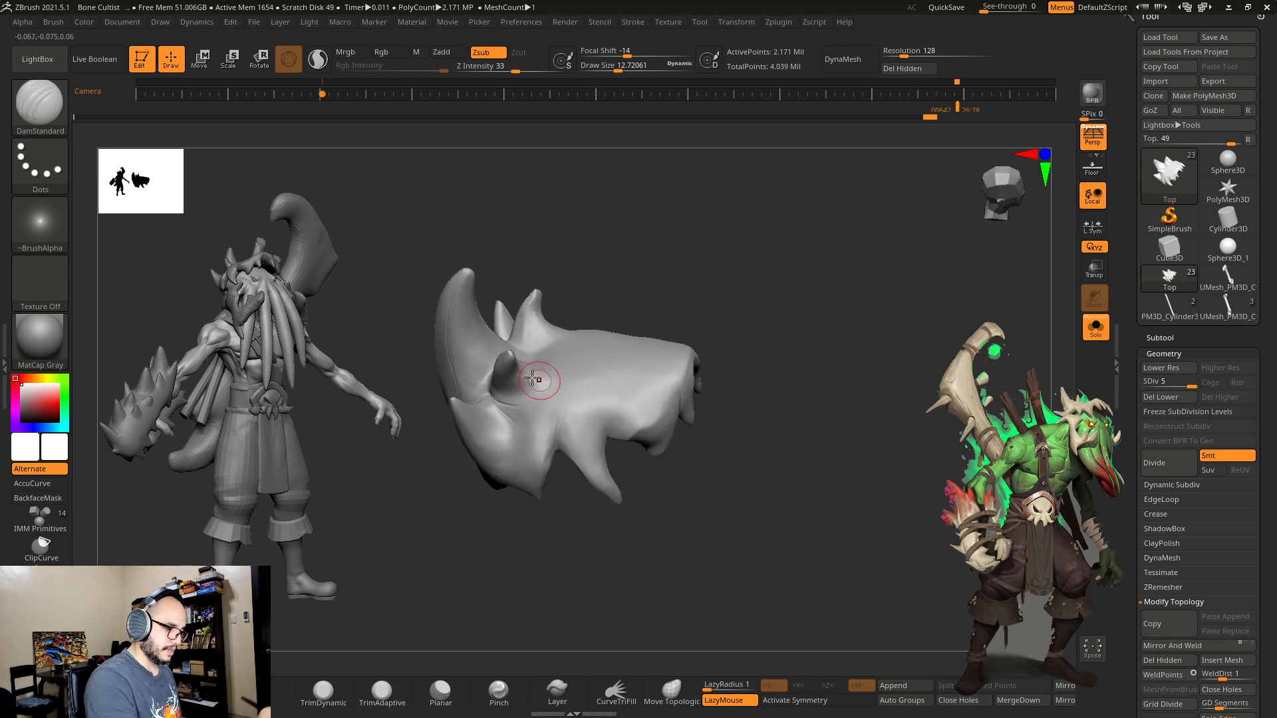
{"action": "key", "text": "s"}
{"action": "left_click_drag", "start_coordinate": [493, 350], "coordinate": [465, 367]}
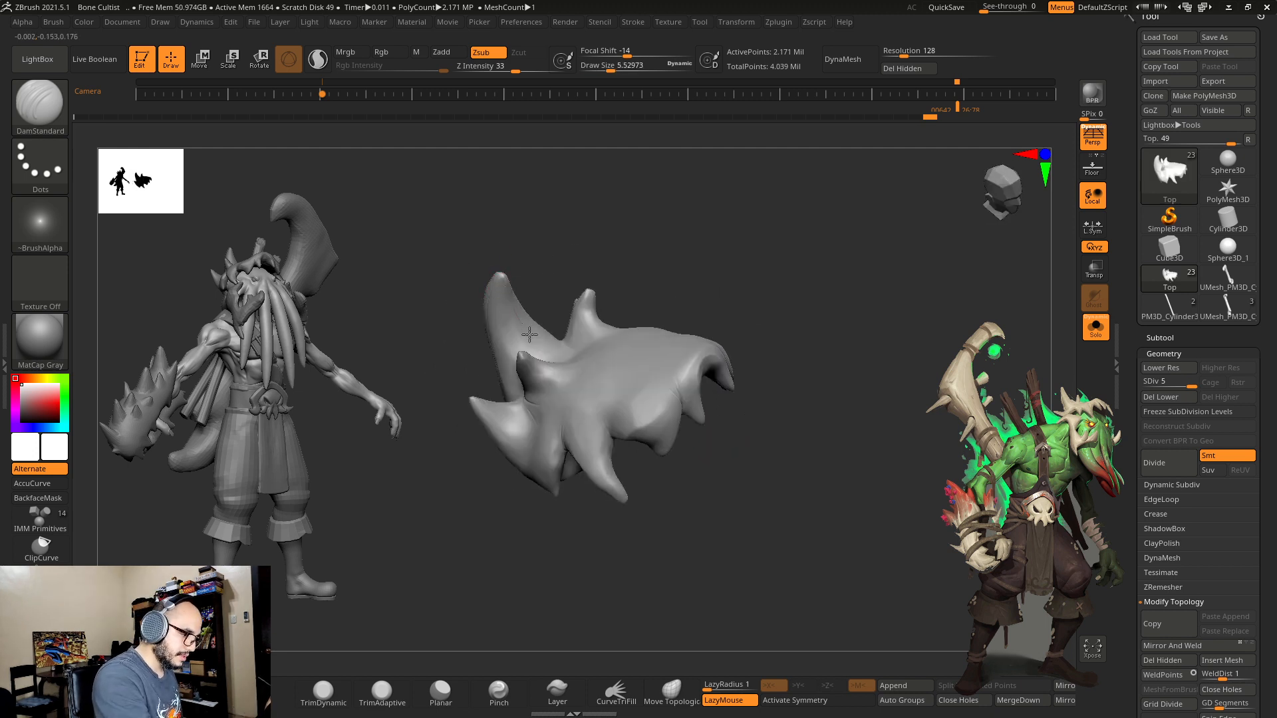
{"action": "left_click_drag", "start_coordinate": [529, 334], "coordinate": [565, 372]}
{"action": "left_click_drag", "start_coordinate": [705, 465], "coordinate": [675, 494]}
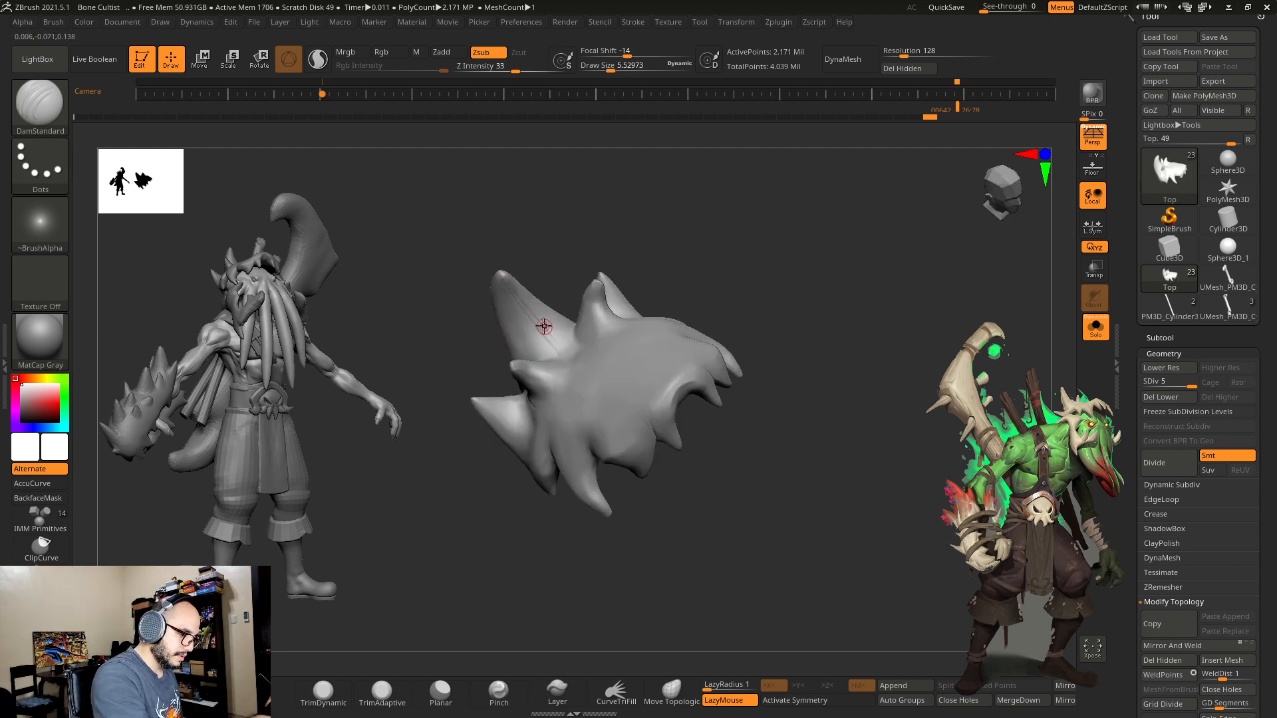
{"action": "key", "text": "ctrl+z"}
{"action": "left_click_drag", "start_coordinate": [509, 285], "coordinate": [548, 331]}
{"action": "left_click_drag", "start_coordinate": [565, 254], "coordinate": [590, 361], "text": "alt"}
{"action": "key", "text": "["}
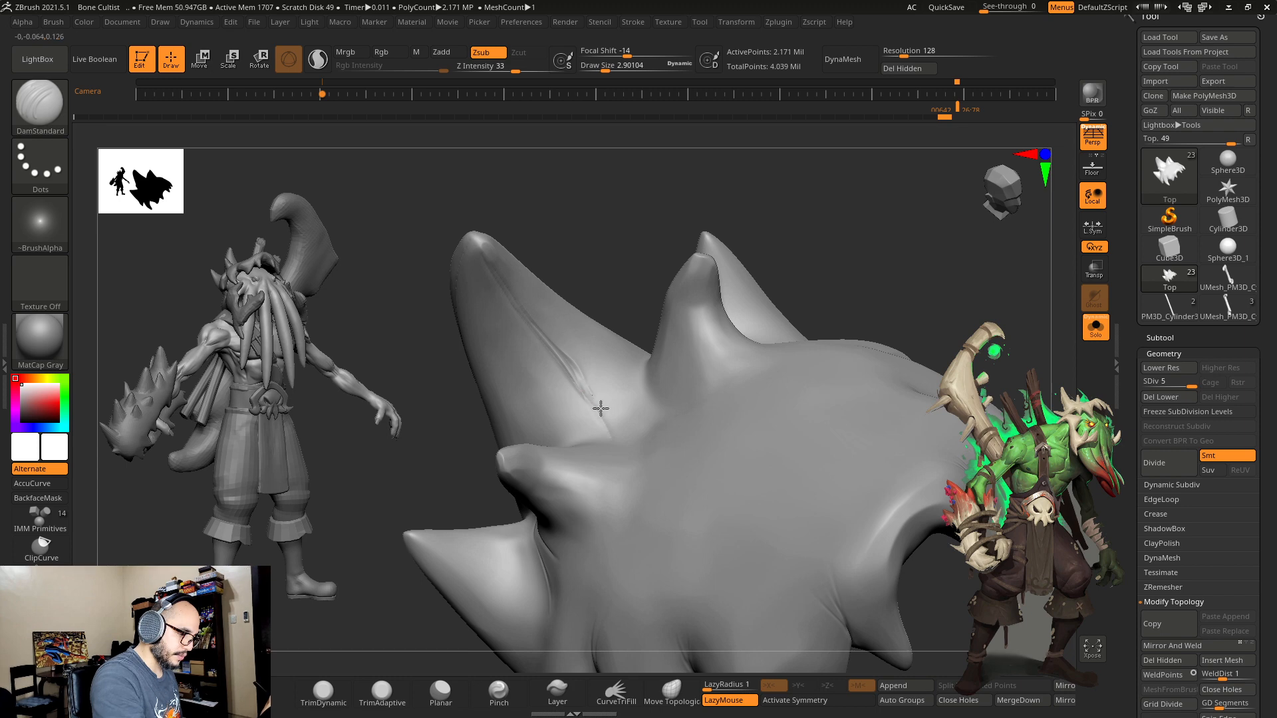
Step: Carve asymmetrical grooves down the back of the rear horn with DamStandard at draw sizes of about 4.0, 2.7 and 2.1
{"action": "key", "text": "s"}
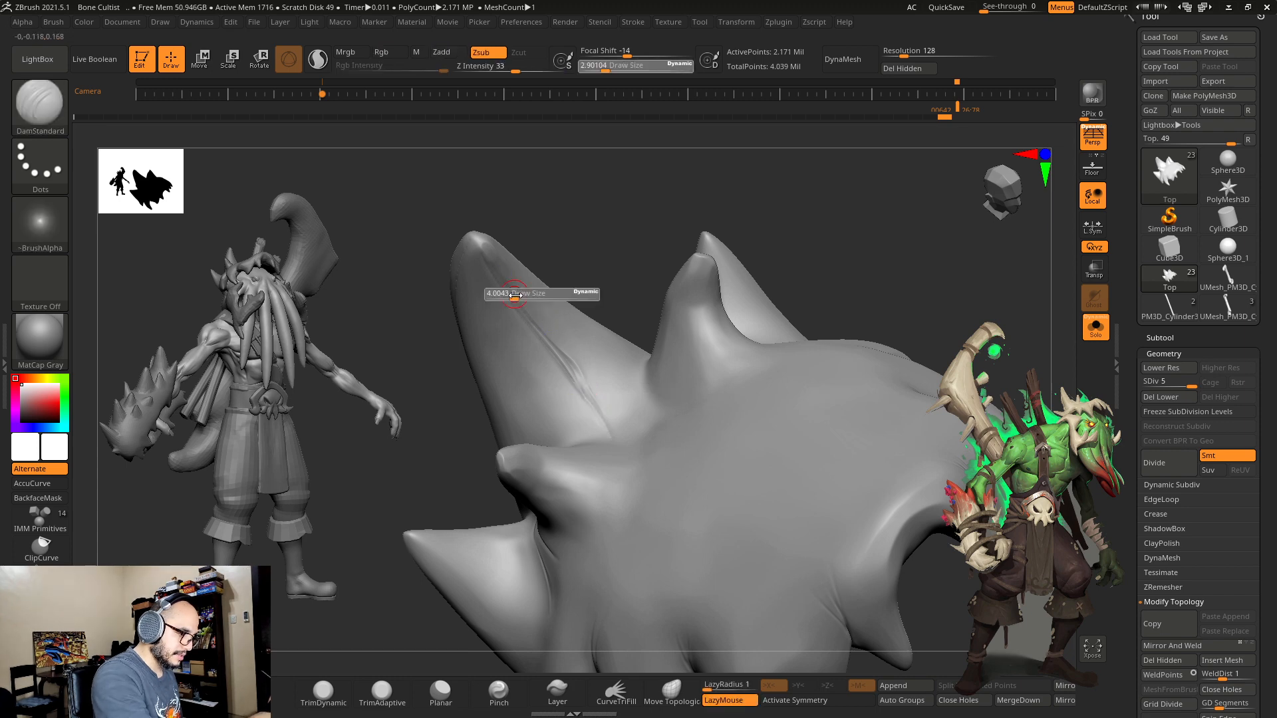
{"action": "left_click_drag", "start_coordinate": [516, 294], "coordinate": [517, 295]}
{"action": "left_click_drag", "start_coordinate": [606, 287], "coordinate": [686, 206]}
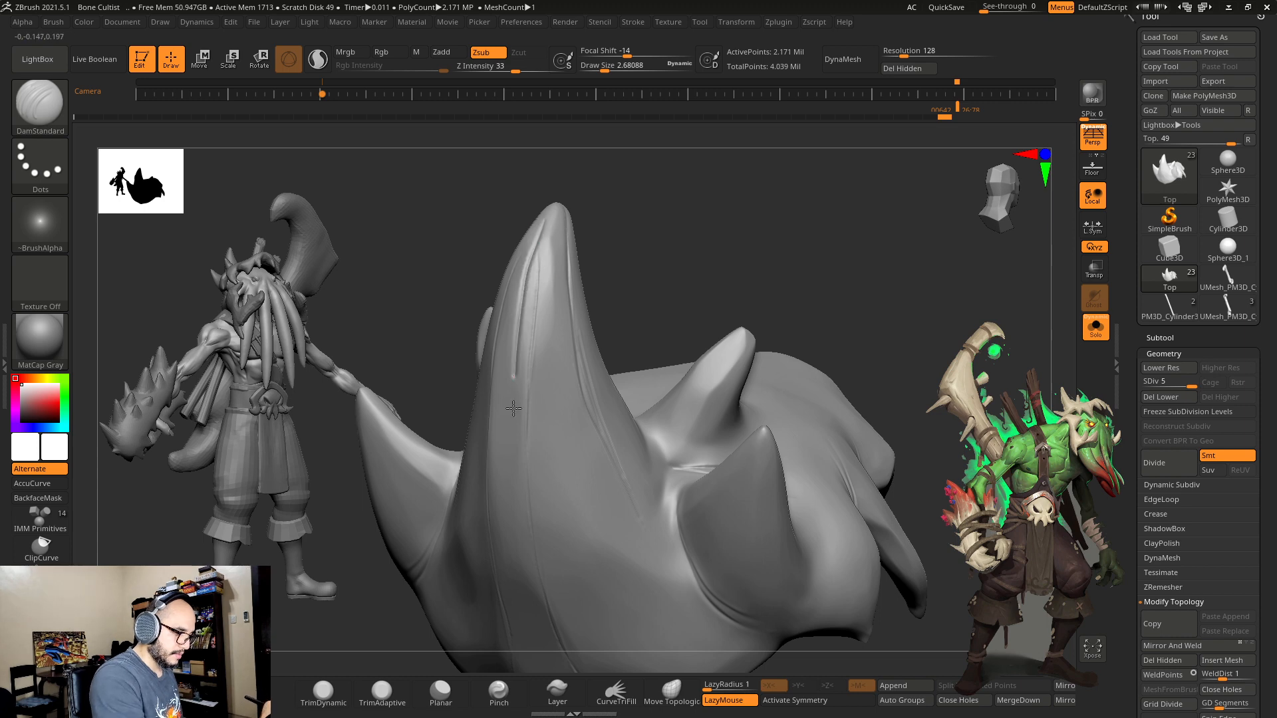
{"action": "left_click_drag", "start_coordinate": [679, 259], "coordinate": [664, 264]}
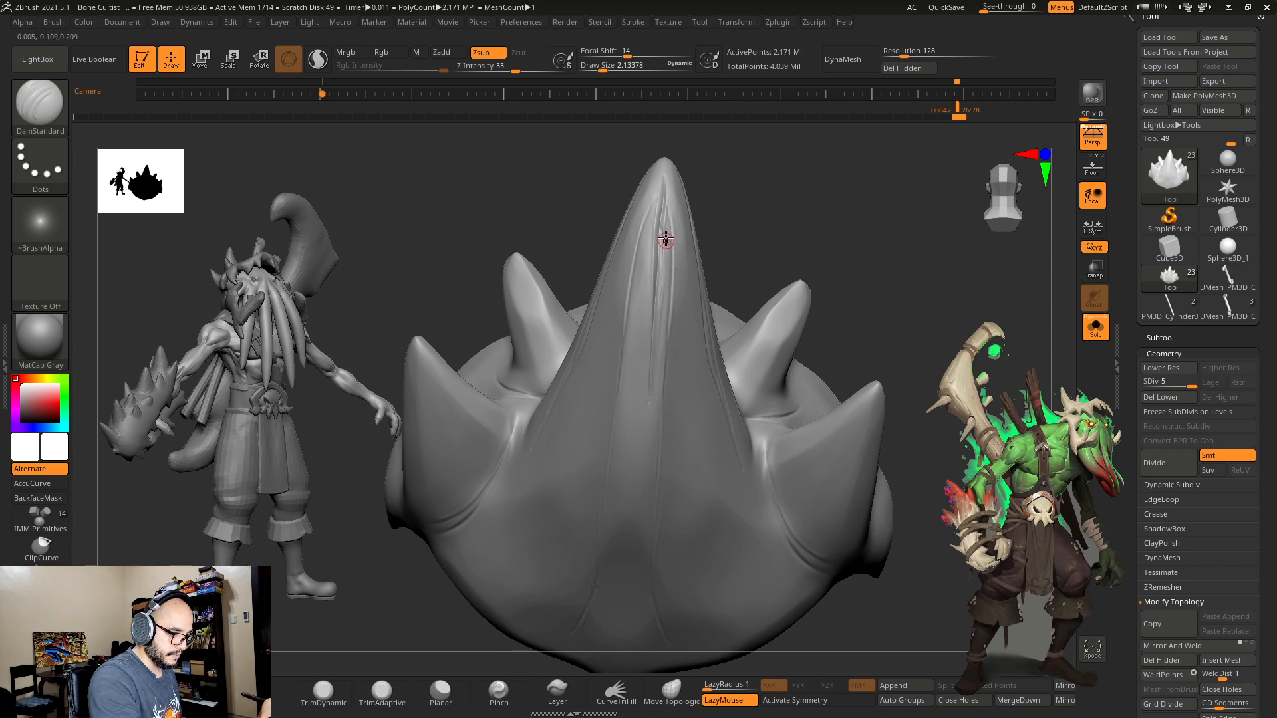
Step: Carve creases down the rear horn's side toward the smaller horns with DamStandard at about 2.9 and 4.3, smoothing at about 10.2
{"action": "mouse_move", "coordinate": [759, 213]}
{"action": "left_mouse_down"}
{"action": "mouse_move", "coordinate": [737, 194]}
{"action": "mouse_move", "coordinate": [743, 222]}
{"action": "left_mouse_up"}
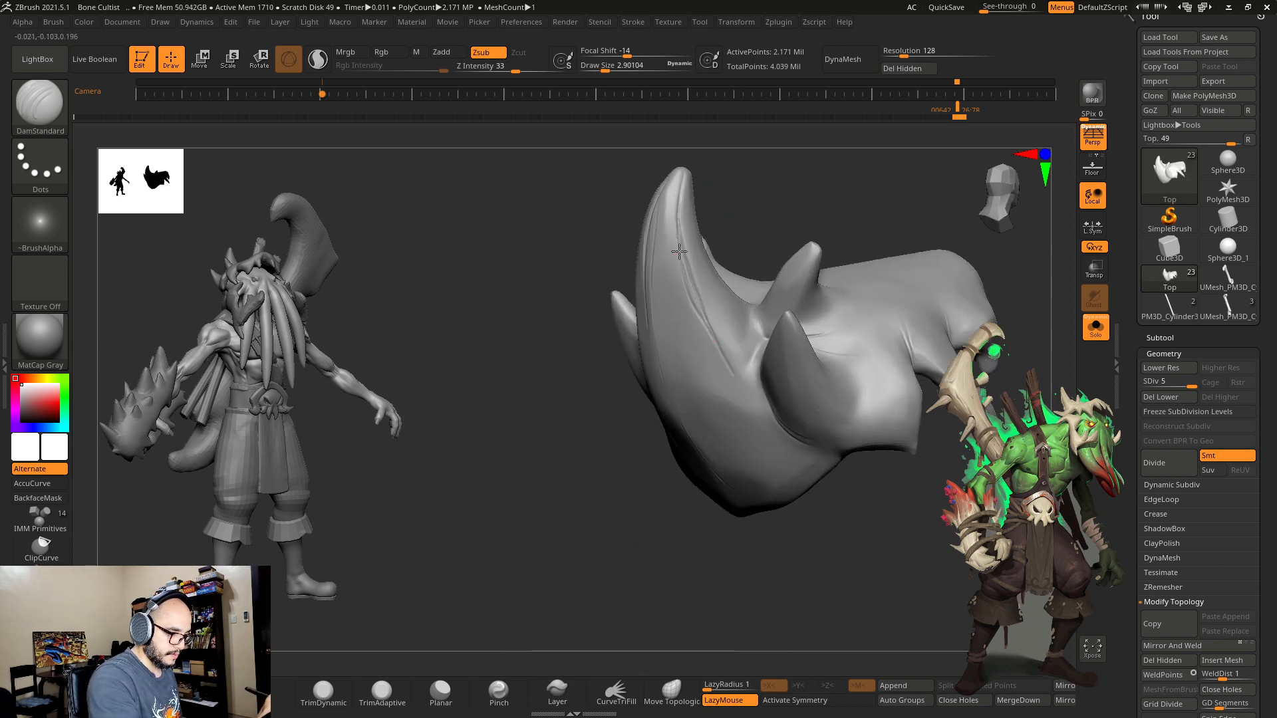
{"action": "left_click_drag", "start_coordinate": [685, 273], "coordinate": [709, 335]}
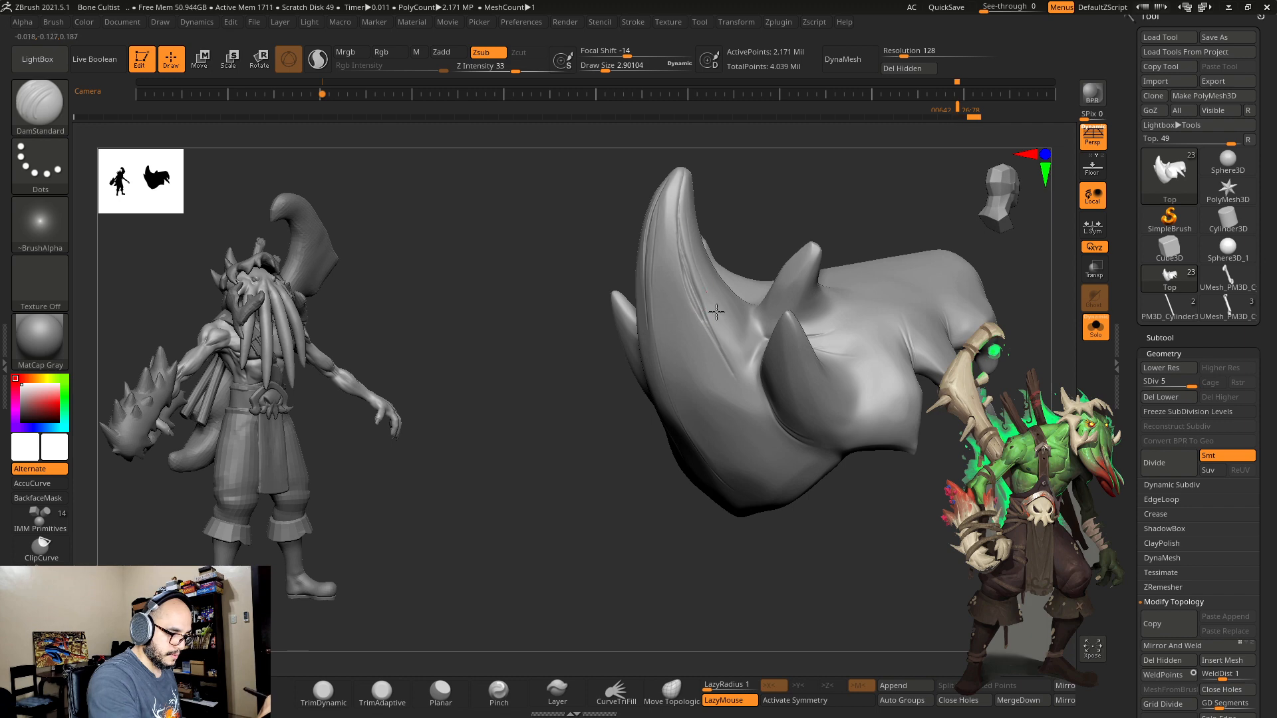
{"action": "left_click", "coordinate": [744, 351]}
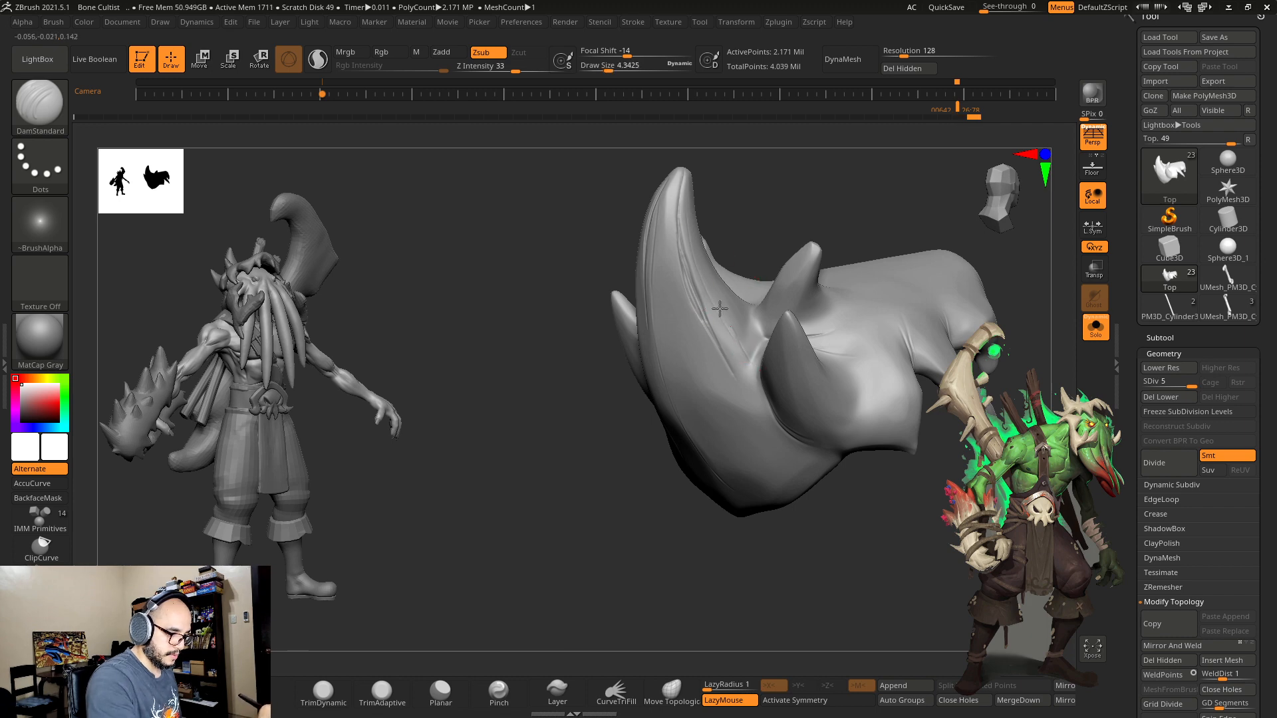
{"action": "left_click_drag", "start_coordinate": [725, 239], "coordinate": [727, 328]}
{"action": "left_click_drag", "start_coordinate": [690, 202], "coordinate": [739, 220]}
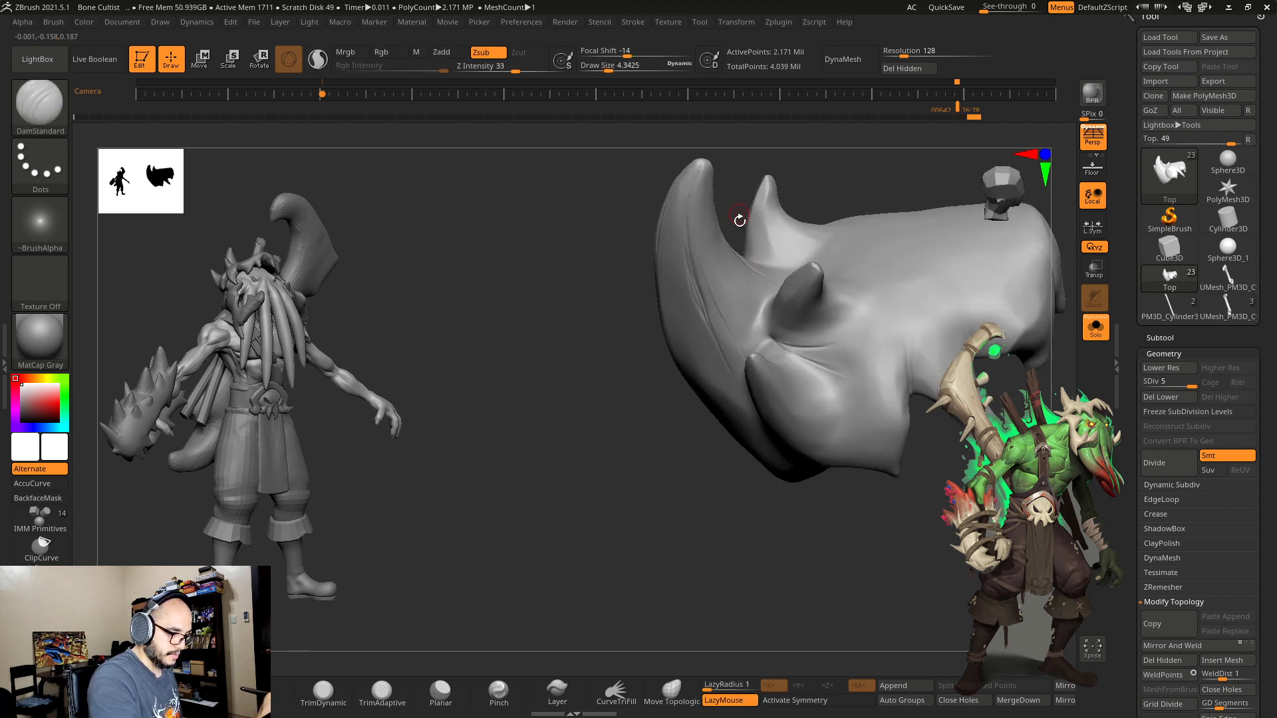
{"action": "left_click_drag", "start_coordinate": [807, 165], "coordinate": [743, 339]}
{"action": "key", "text": "ctrl+z"}
{"action": "key", "text": "s"}
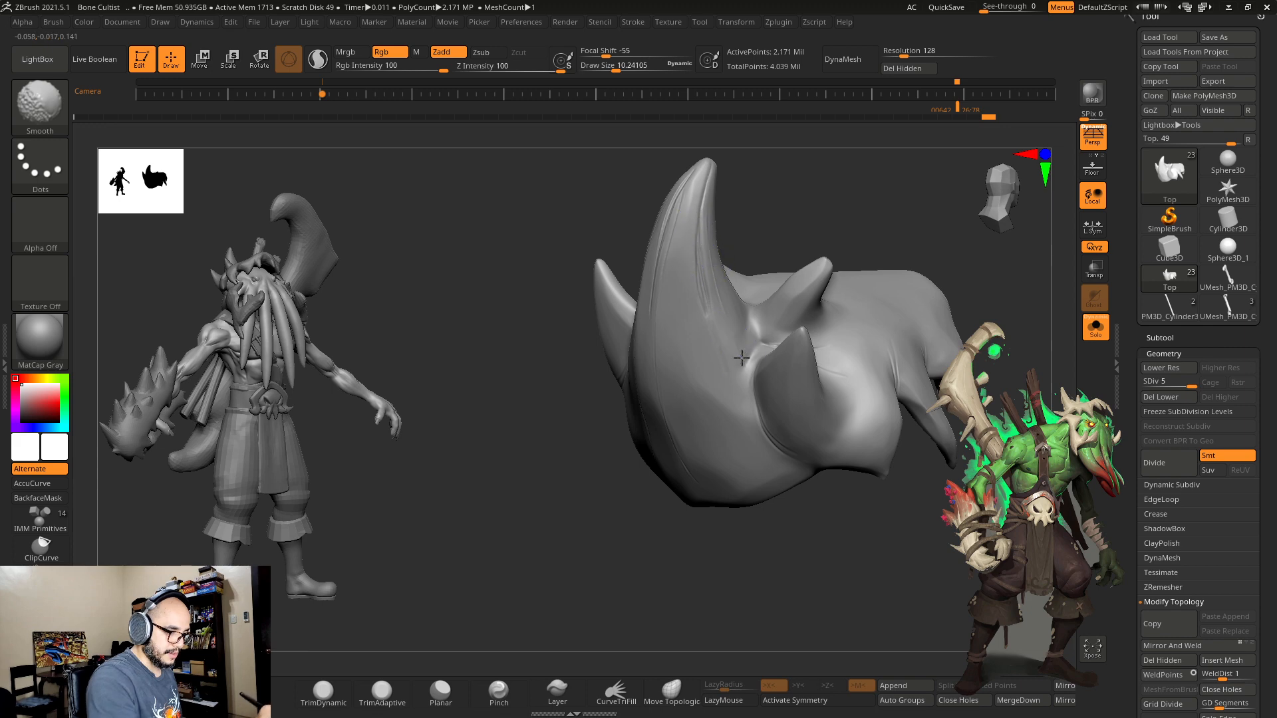
{"action": "mouse_move", "coordinate": [778, 241]}
{"action": "left_mouse_down", "text": "alt"}
{"action": "mouse_move", "coordinate": [786, 202]}
{"action": "mouse_move", "coordinate": [802, 218]}
{"action": "left_mouse_up", "text": "alt"}
{"action": "mouse_move", "coordinate": [840, 421]}
{"action": "left_mouse_down"}
{"action": "mouse_move", "coordinate": [878, 433]}
{"action": "mouse_move", "coordinate": [814, 431]}
{"action": "left_mouse_up"}
Step: Turn symmetry back on, then carve and smooth a crease along the side horn with DamStandard at draw size about 3.4
{"action": "key", "text": "s"}
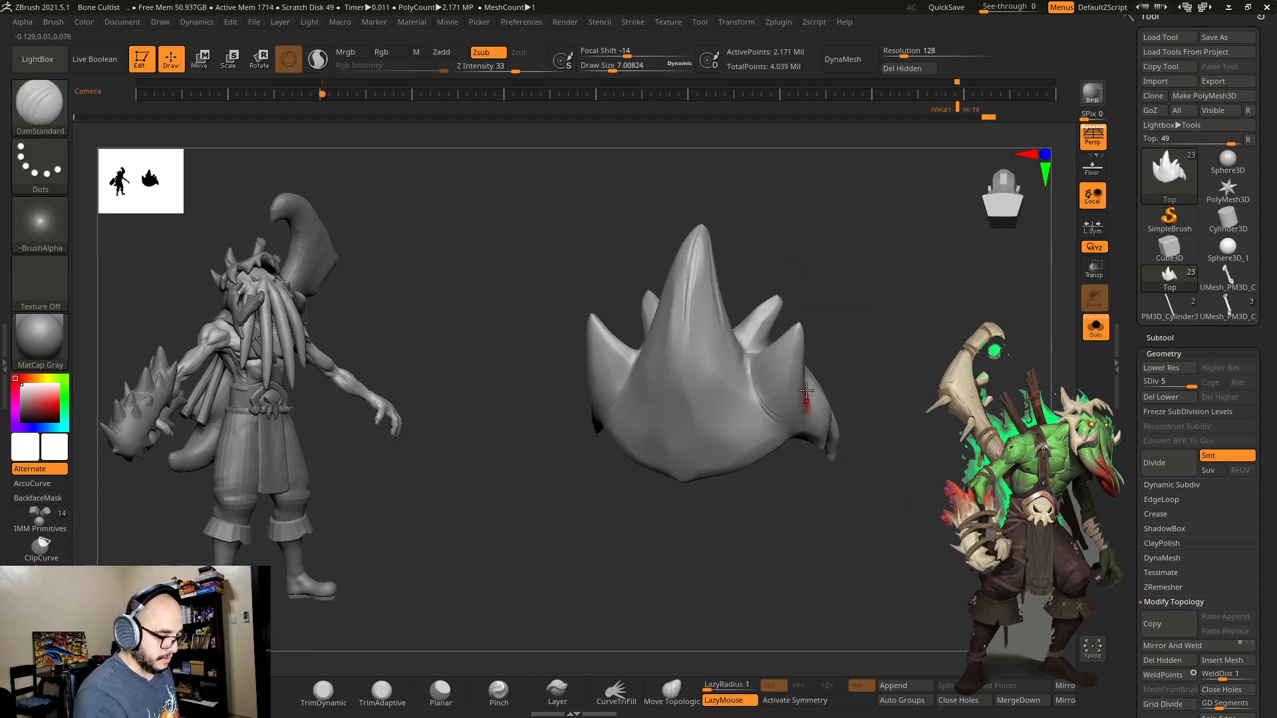
{"action": "mouse_move", "coordinate": [870, 392]}
{"action": "left_mouse_down"}
{"action": "mouse_move", "coordinate": [817, 384]}
{"action": "mouse_move", "coordinate": [816, 345]}
{"action": "mouse_move", "coordinate": [765, 355]}
{"action": "left_mouse_up"}
{"action": "key", "text": "s"}
{"action": "key", "text": "x"}
{"action": "key", "text": "s"}
{"action": "key", "text": "s"}
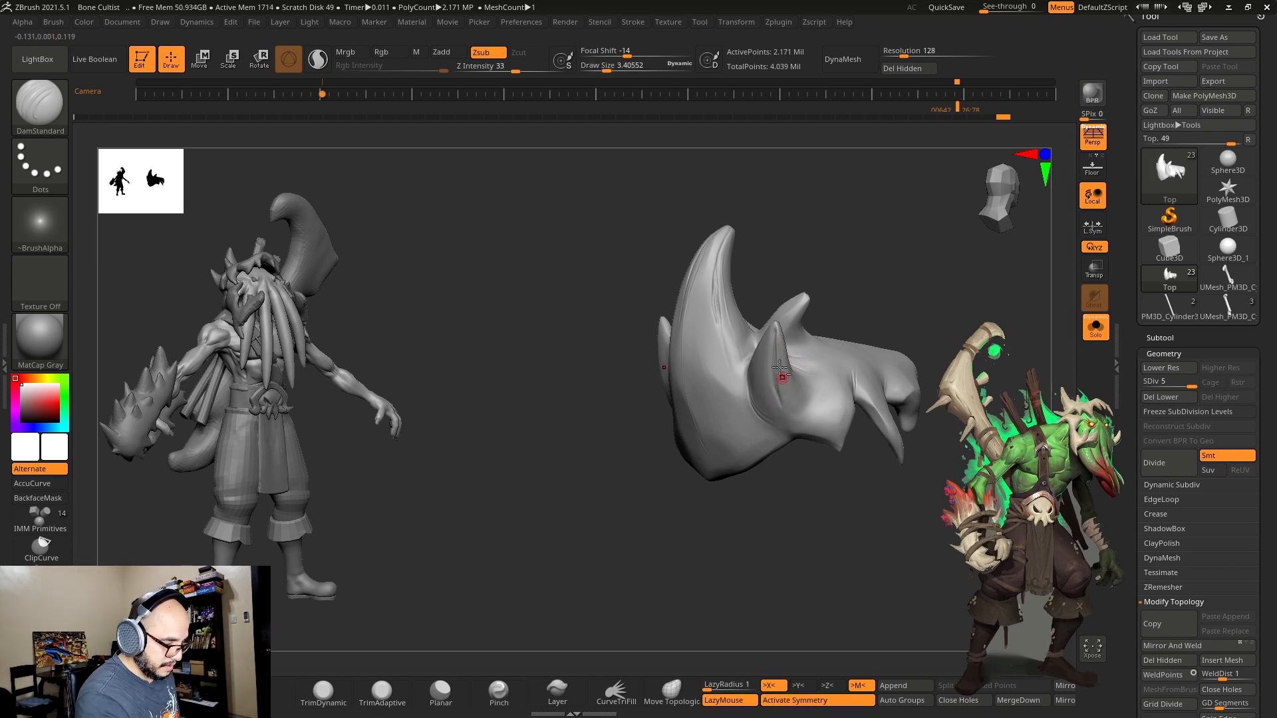
{"action": "left_click_drag", "start_coordinate": [771, 380], "coordinate": [787, 417]}
{"action": "left_click_drag", "start_coordinate": [852, 291], "coordinate": [897, 295]}
{"action": "key", "text": "s"}
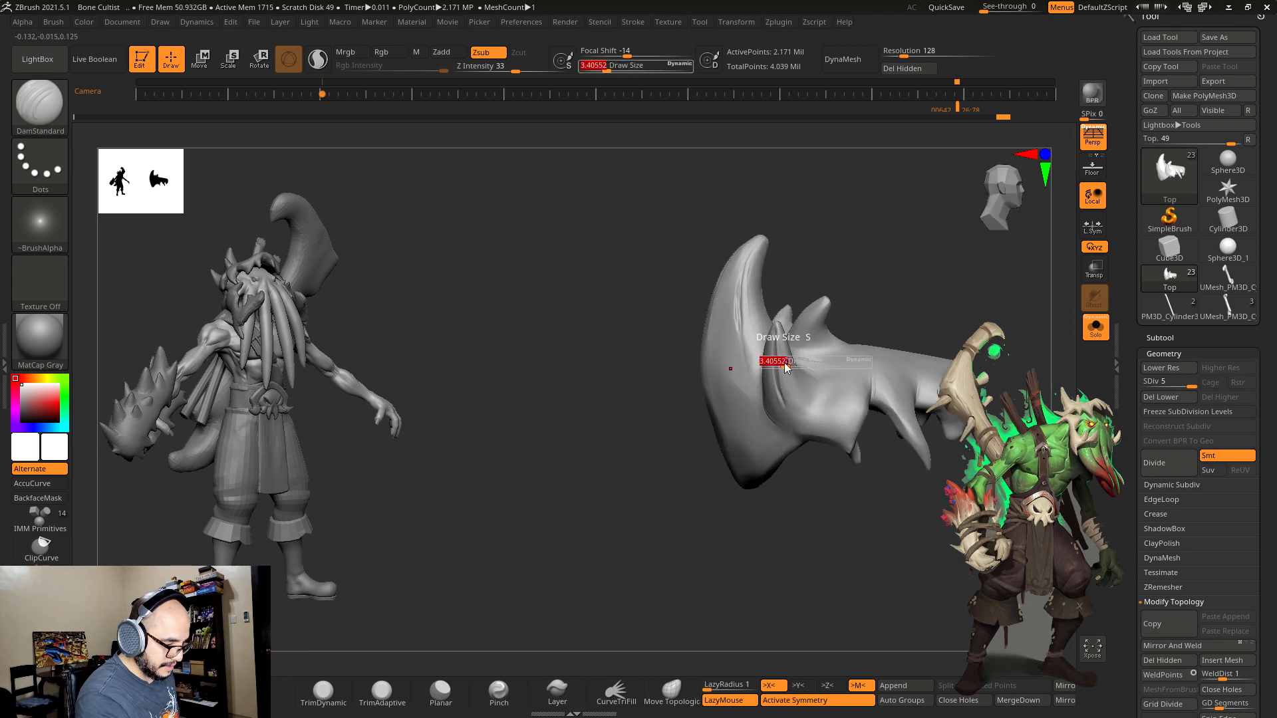
{"action": "key", "text": "shift"}
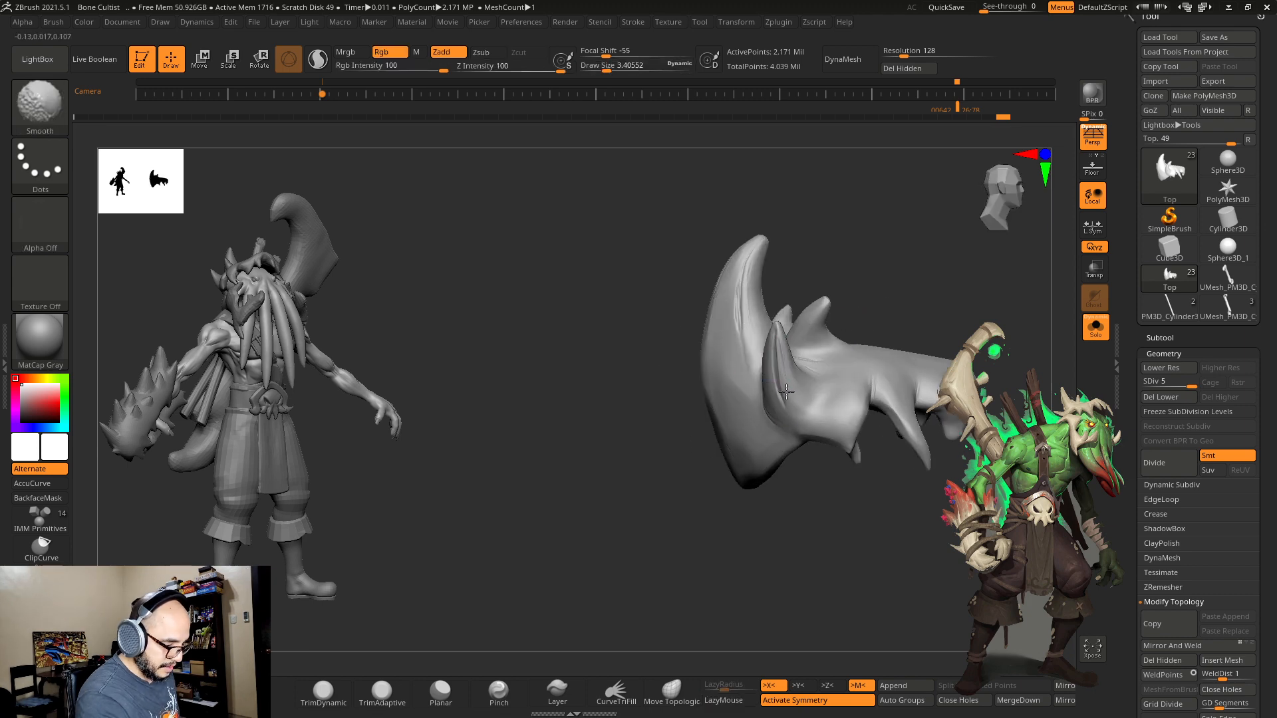
Step: Carve a long crease from the large side fang's tip up to its root with DamStandard at draw sizes of about 5.5 and 3.1
{"action": "mouse_move", "coordinate": [871, 279]}
{"action": "left_mouse_down"}
{"action": "mouse_move", "coordinate": [923, 265]}
{"action": "mouse_move", "coordinate": [946, 282]}
{"action": "mouse_move", "coordinate": [891, 309]}
{"action": "left_mouse_up"}
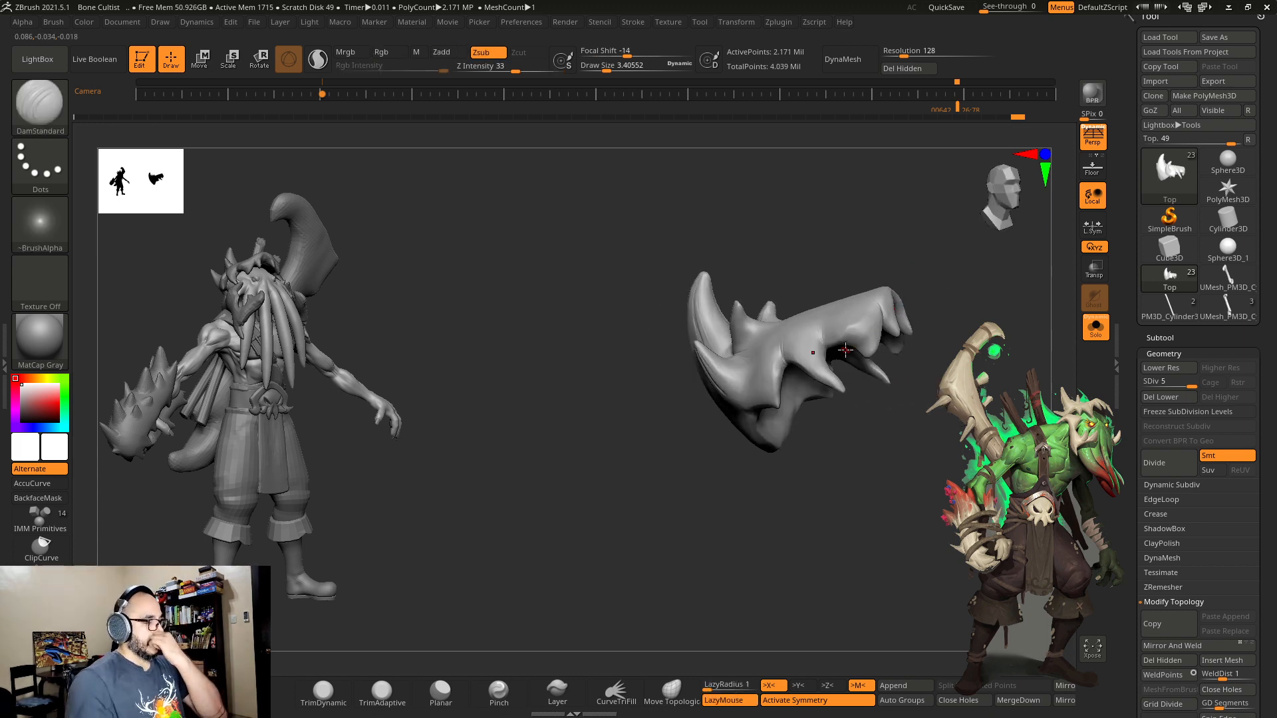
{"action": "left_click_drag", "start_coordinate": [902, 555], "coordinate": [826, 519], "text": "alt"}
{"action": "key", "text": "s"}
{"action": "left_click_drag", "start_coordinate": [812, 381], "coordinate": [818, 379]}
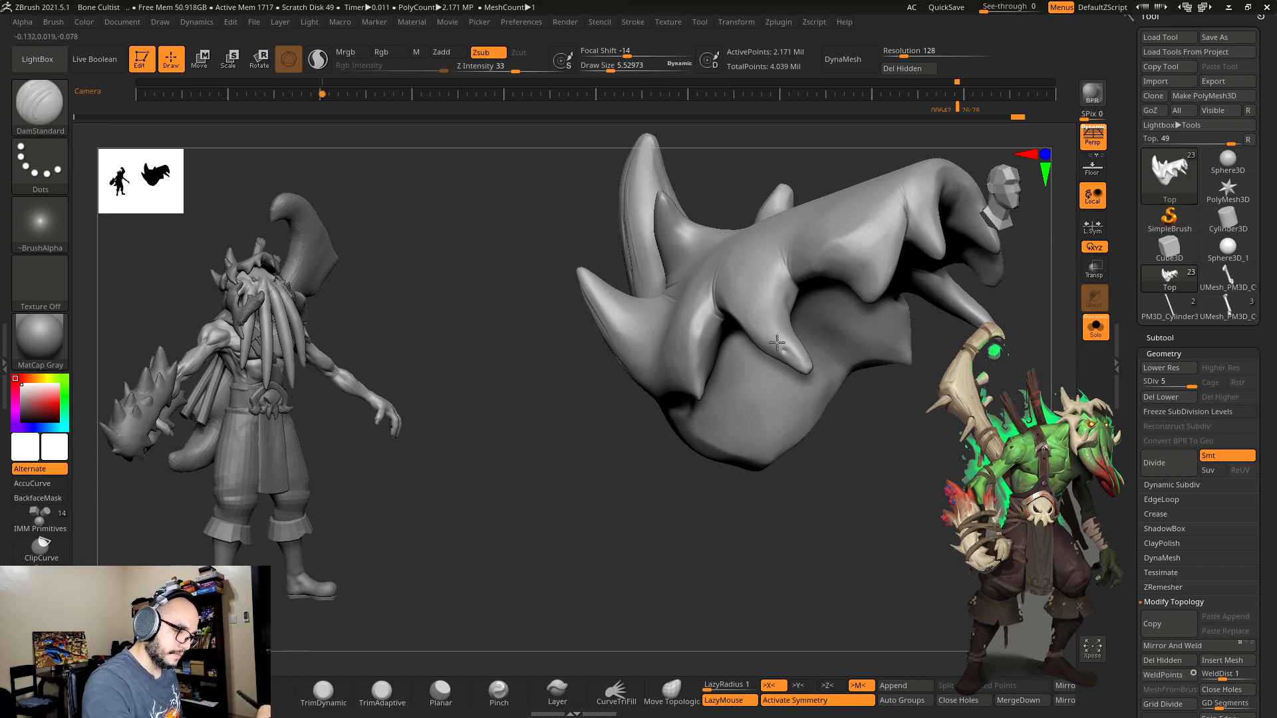
{"action": "left_click_drag", "start_coordinate": [776, 343], "coordinate": [756, 268]}
{"action": "key", "text": "bracketleft"}
{"action": "key", "text": "ctrl+z"}
{"action": "left_click_drag", "start_coordinate": [803, 348], "coordinate": [762, 263]}
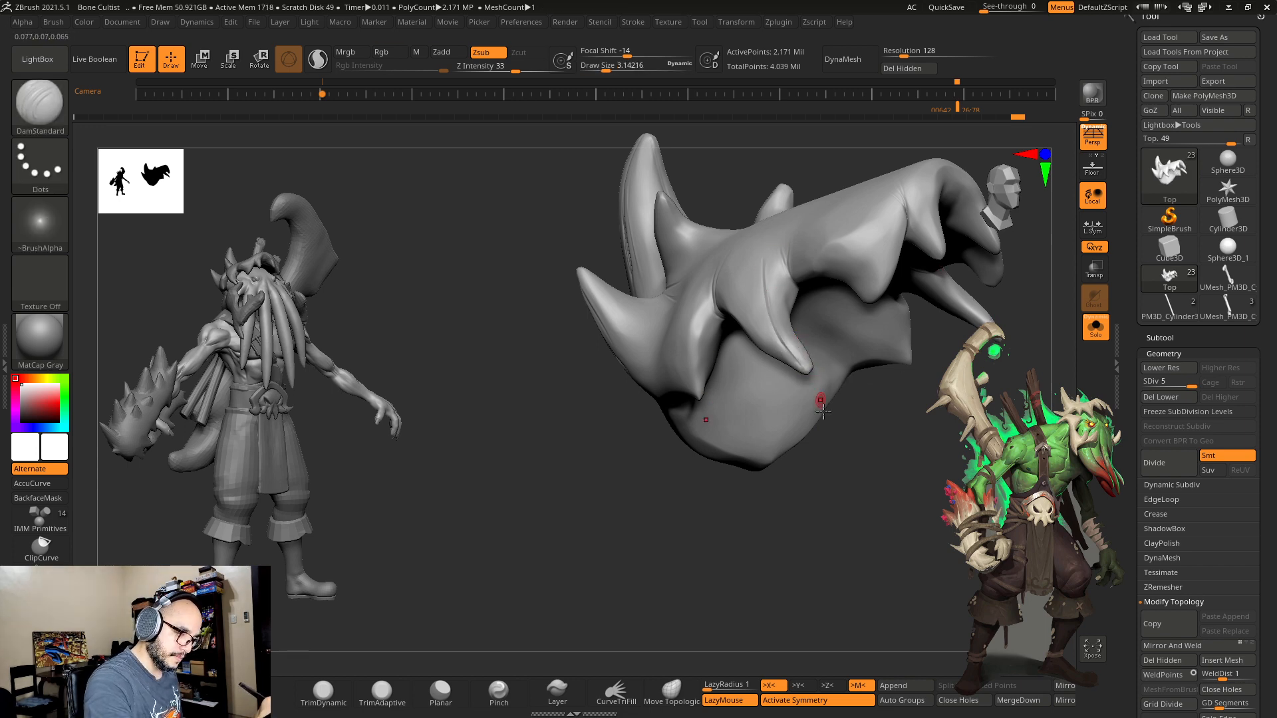
Step: Add more thin creases to the large side fang's outer face and tip with DamStandard at draw size about 3.1
{"action": "left_click_drag", "start_coordinate": [827, 427], "coordinate": [855, 455]}
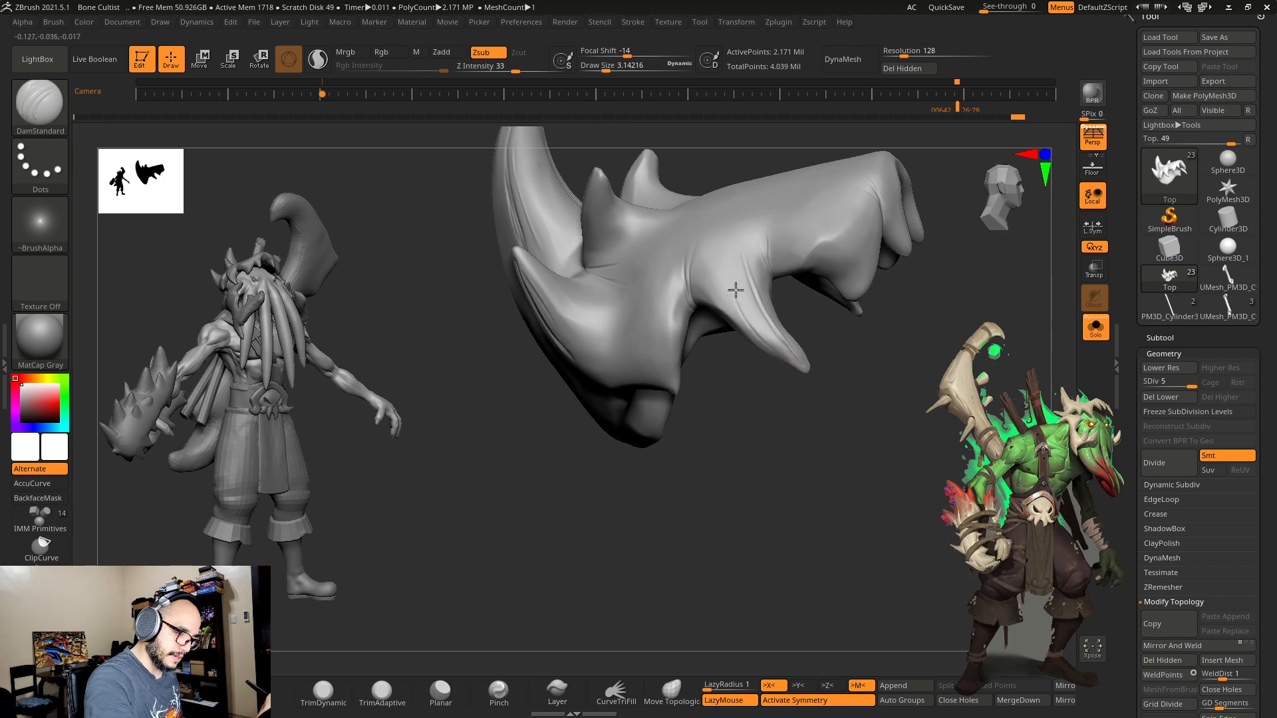
{"action": "left_click_drag", "start_coordinate": [796, 361], "coordinate": [737, 298]}
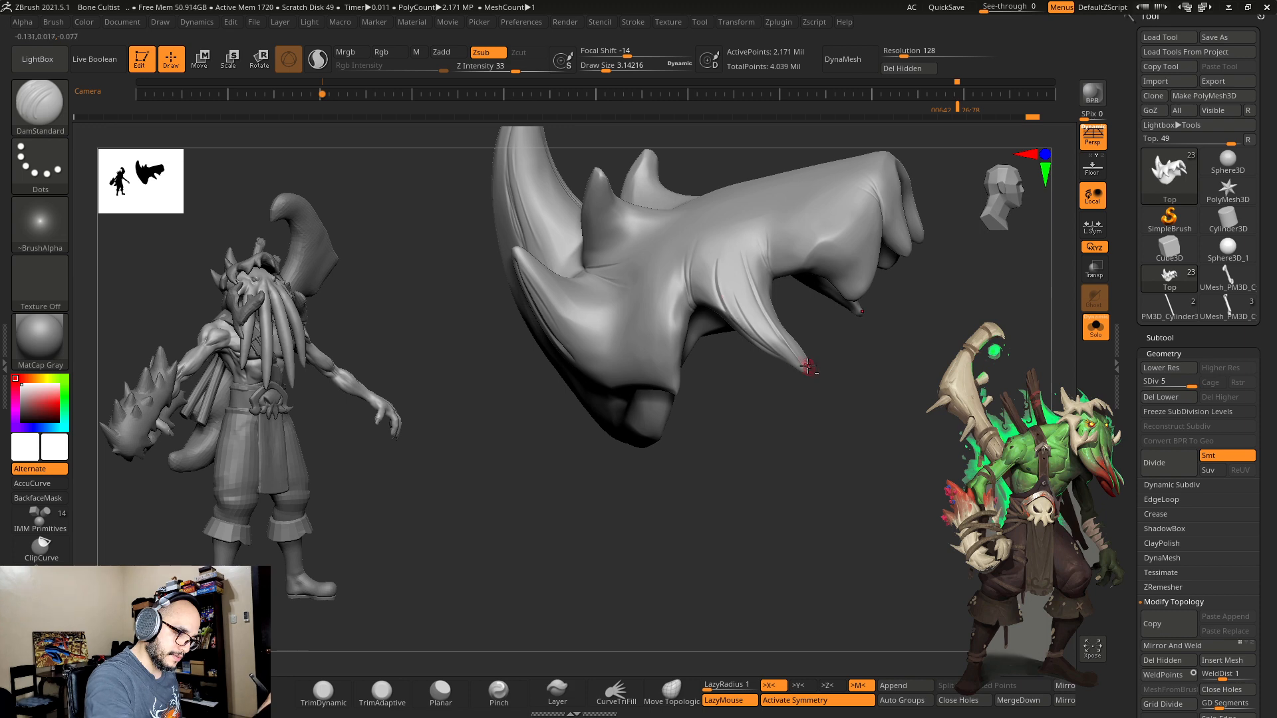
{"action": "left_click_drag", "start_coordinate": [853, 381], "coordinate": [803, 366]}
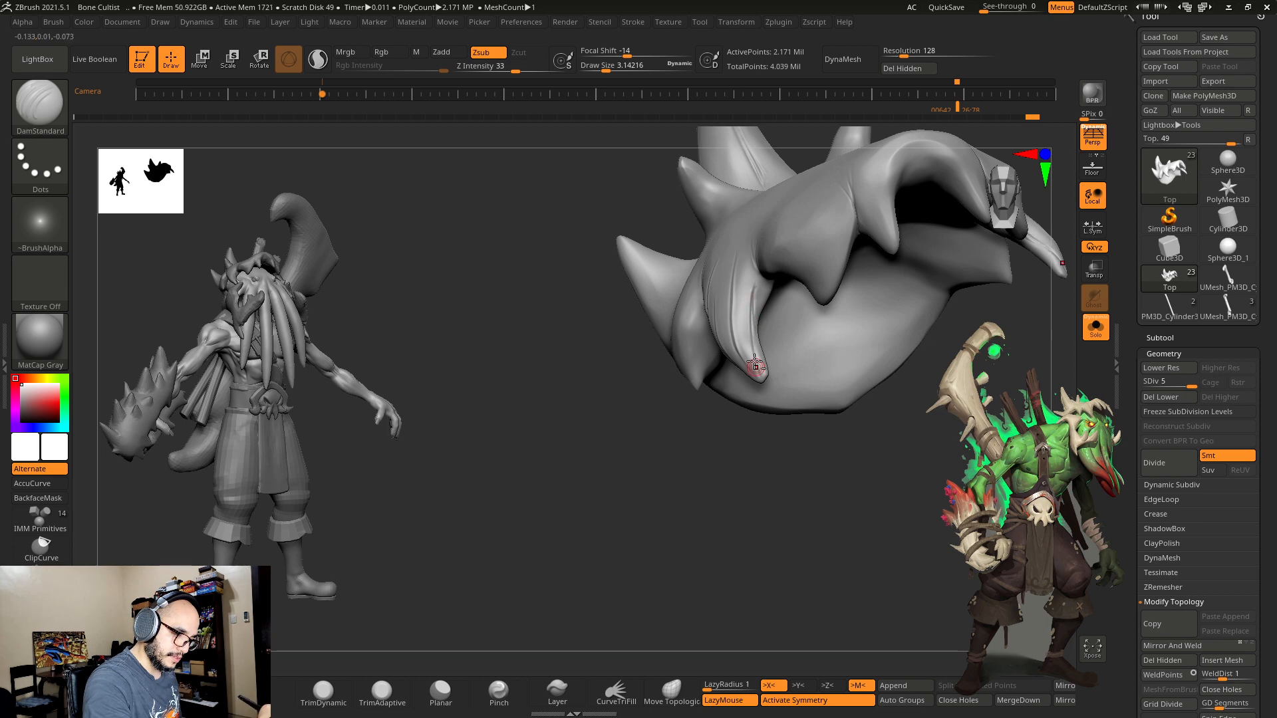
{"action": "left_click_drag", "start_coordinate": [772, 383], "coordinate": [752, 363]}
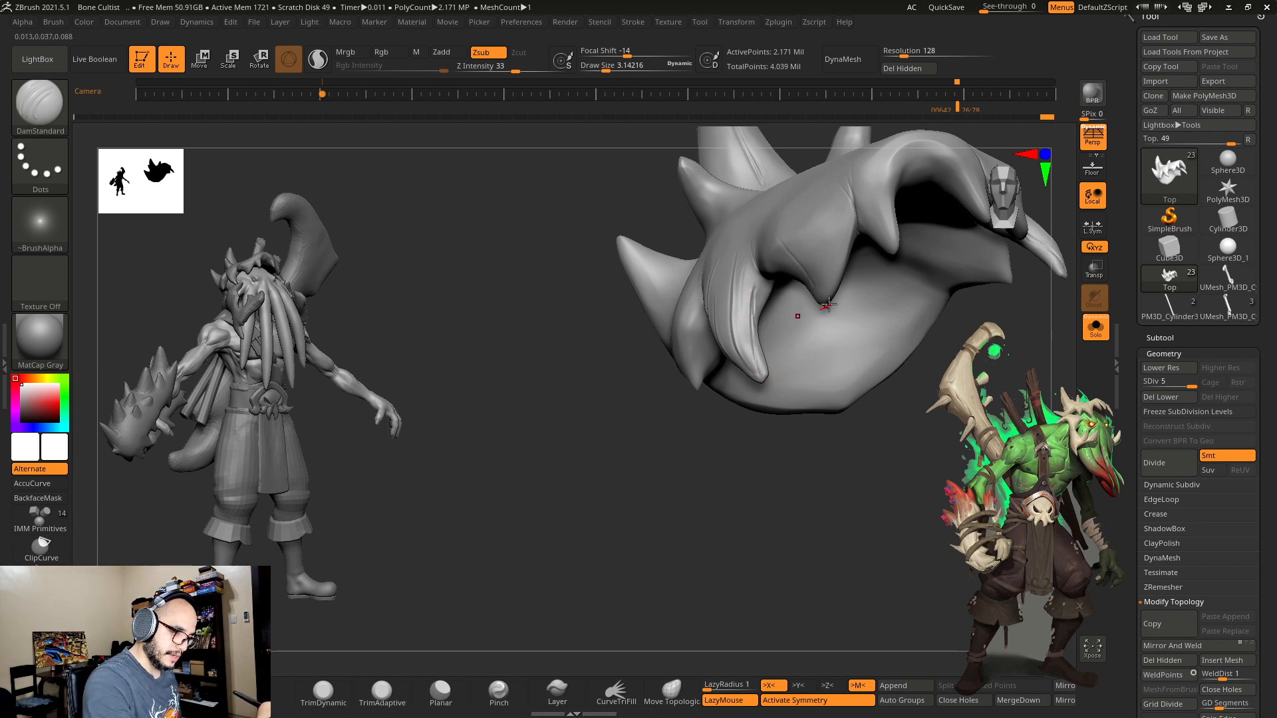
Step: Carve creases up the middle fang and above its root with DamStandard at draw sizes of about 4.3 and 2.9
{"action": "left_click_drag", "start_coordinate": [827, 303], "coordinate": [822, 198]}
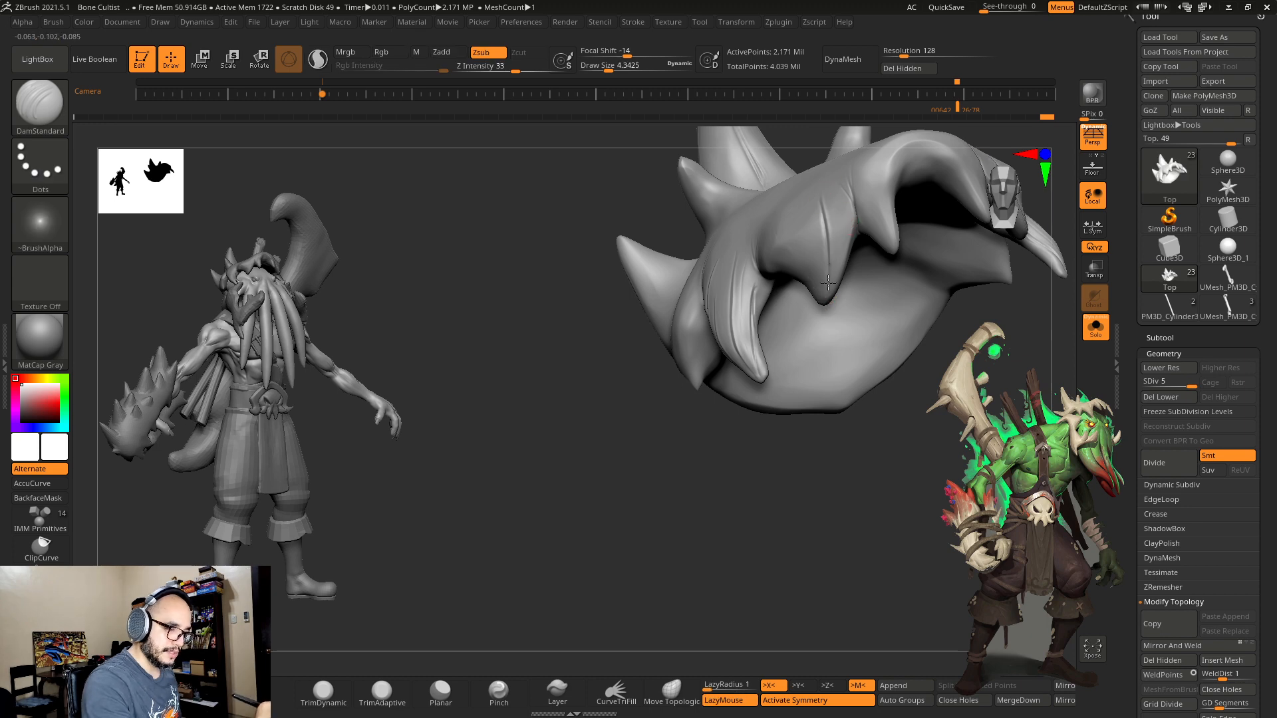
{"action": "right_click_drag", "start_coordinate": [828, 283], "coordinate": [821, 299]}
{"action": "left_click_drag", "start_coordinate": [777, 229], "coordinate": [768, 171]}
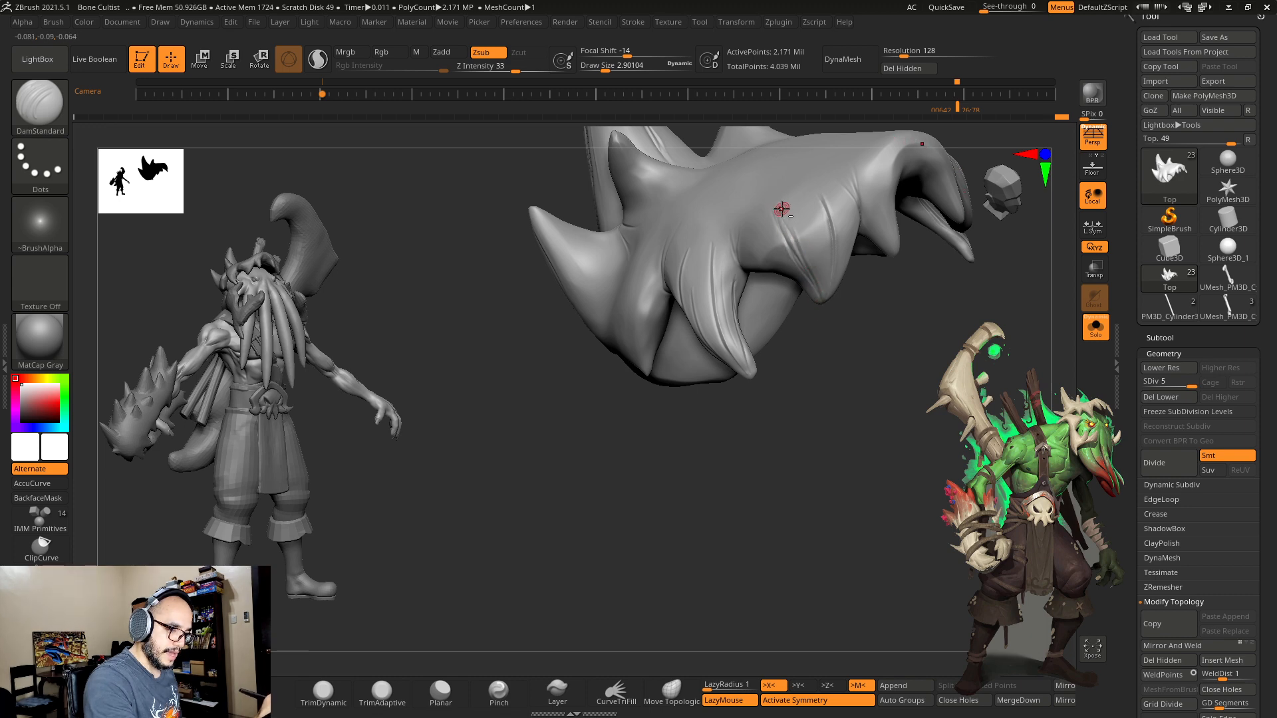
Step: Turn off symmetry and carve extra thin creases on the middle fang with DamStandard at draw size about 3.4
{"action": "mouse_move", "coordinate": [787, 229]}
{"action": "right_mouse_down"}
{"action": "mouse_move", "coordinate": [837, 477]}
{"action": "mouse_move", "coordinate": [806, 419]}
{"action": "right_mouse_up"}
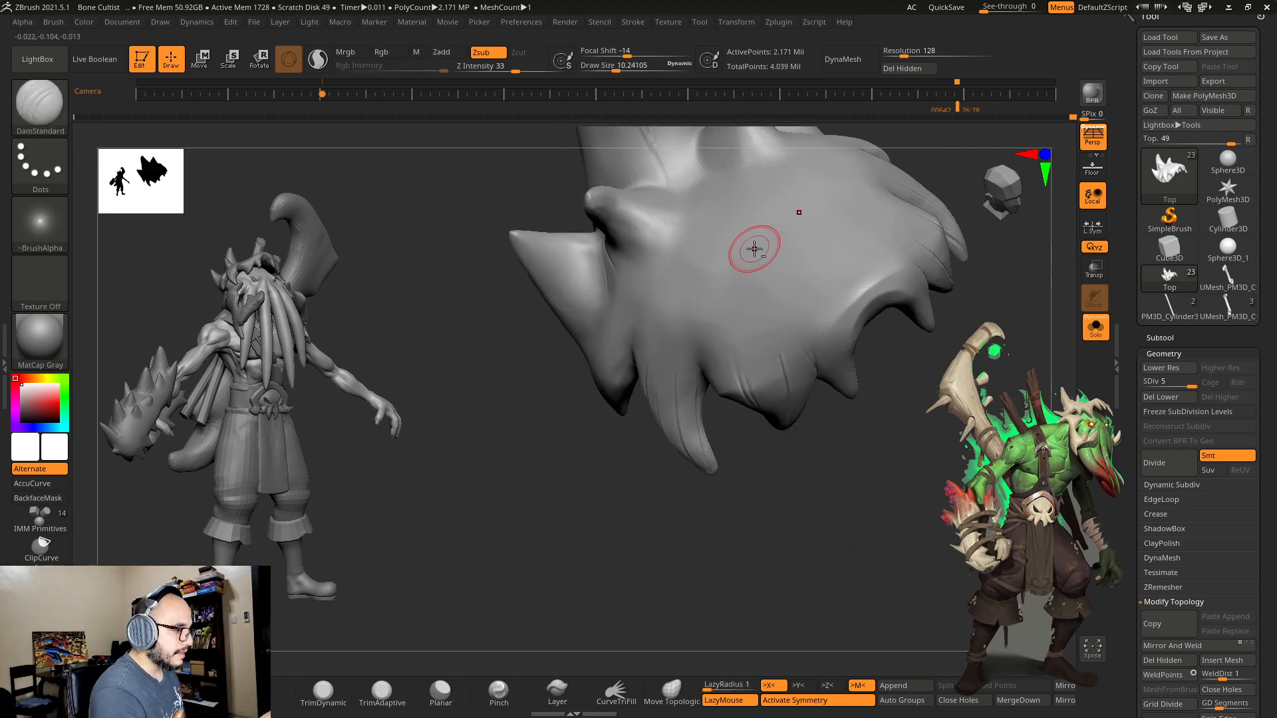
{"action": "right_click_drag", "start_coordinate": [912, 279], "coordinate": [915, 332]}
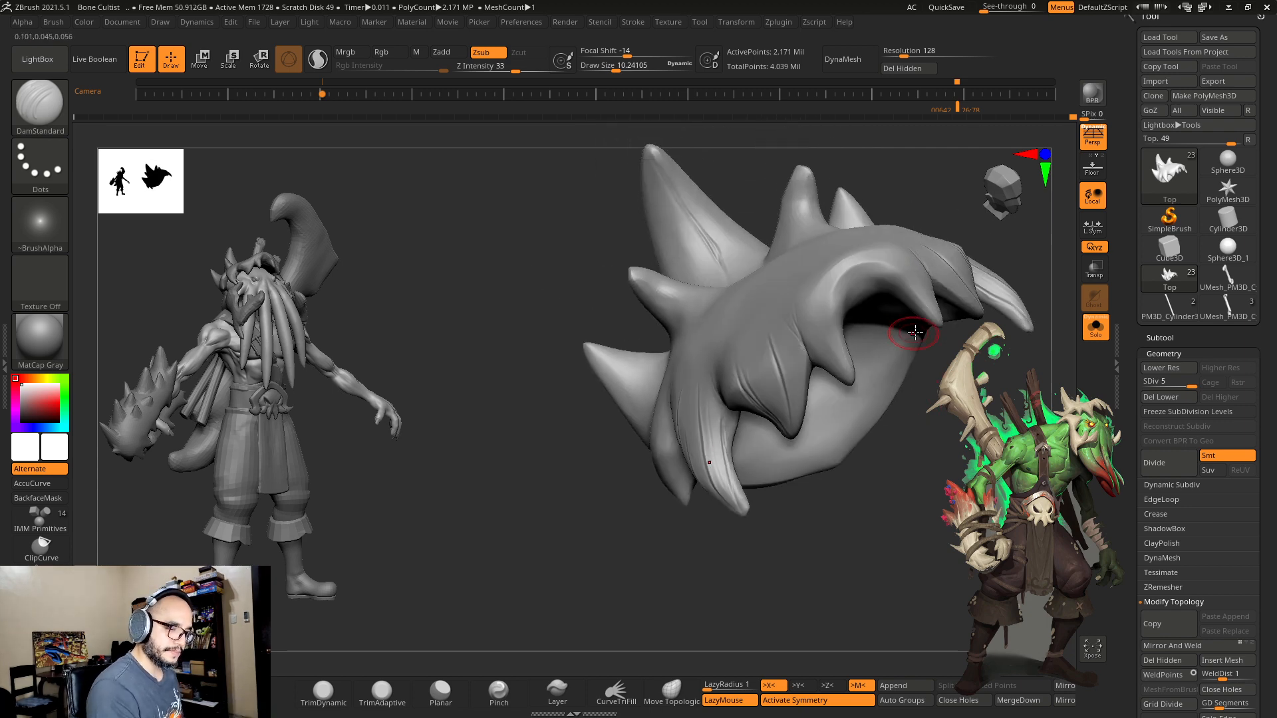
{"action": "key", "text": "x"}
{"action": "key", "text": "bracketleft"}
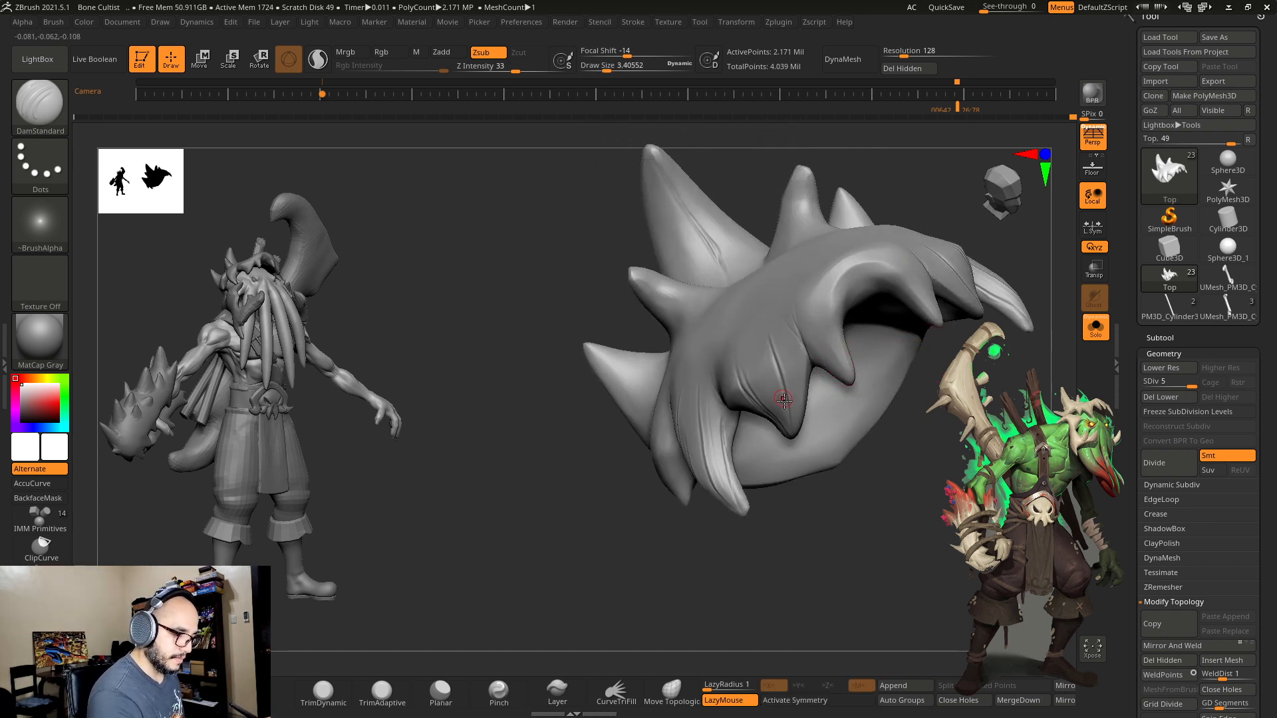
{"action": "key", "text": "bracketright"}
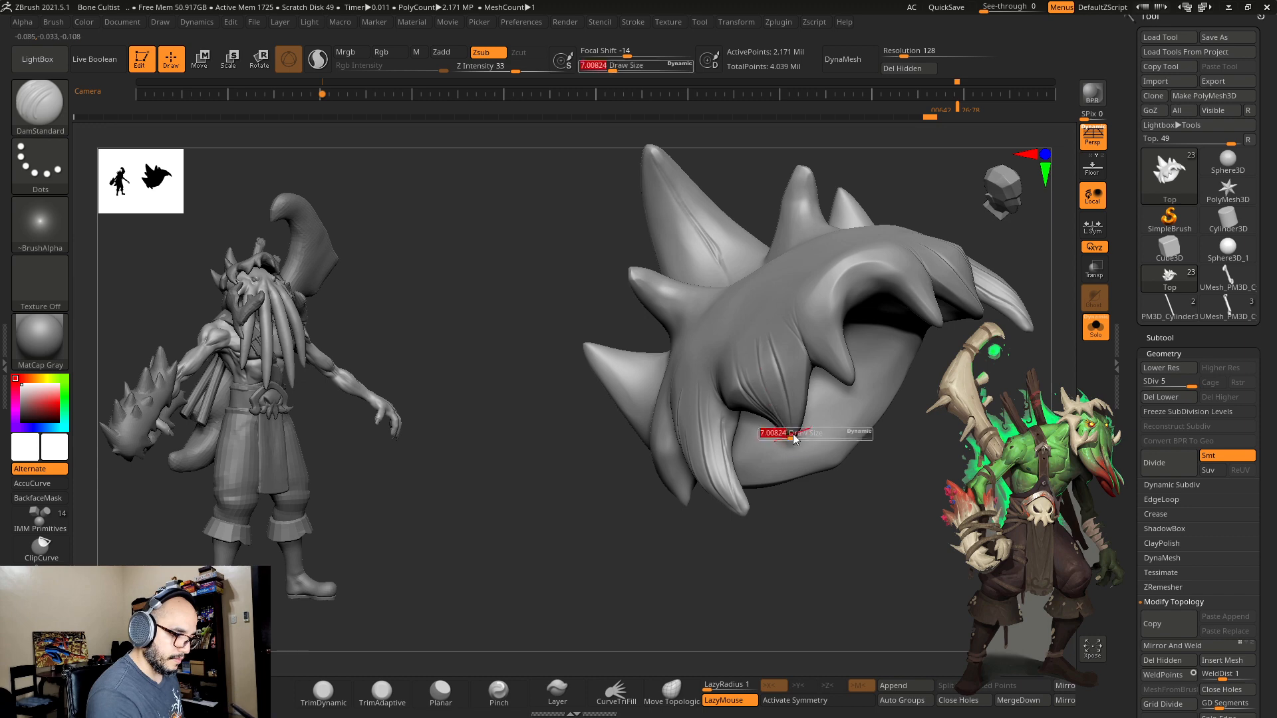
Step: Carve an asymmetrical jagged crack across the top of the snout with DamStandard at draw sizes of about 5.5 and 3.1
{"action": "right_click_drag", "start_coordinate": [808, 426], "coordinate": [894, 519]}
{"action": "mouse_move", "coordinate": [697, 366]}
{"action": "left_mouse_down"}
{"action": "mouse_move", "coordinate": [680, 233]}
{"action": "mouse_move", "coordinate": [708, 164]}
{"action": "left_mouse_up"}
{"action": "key", "text": "ctrl+z"}
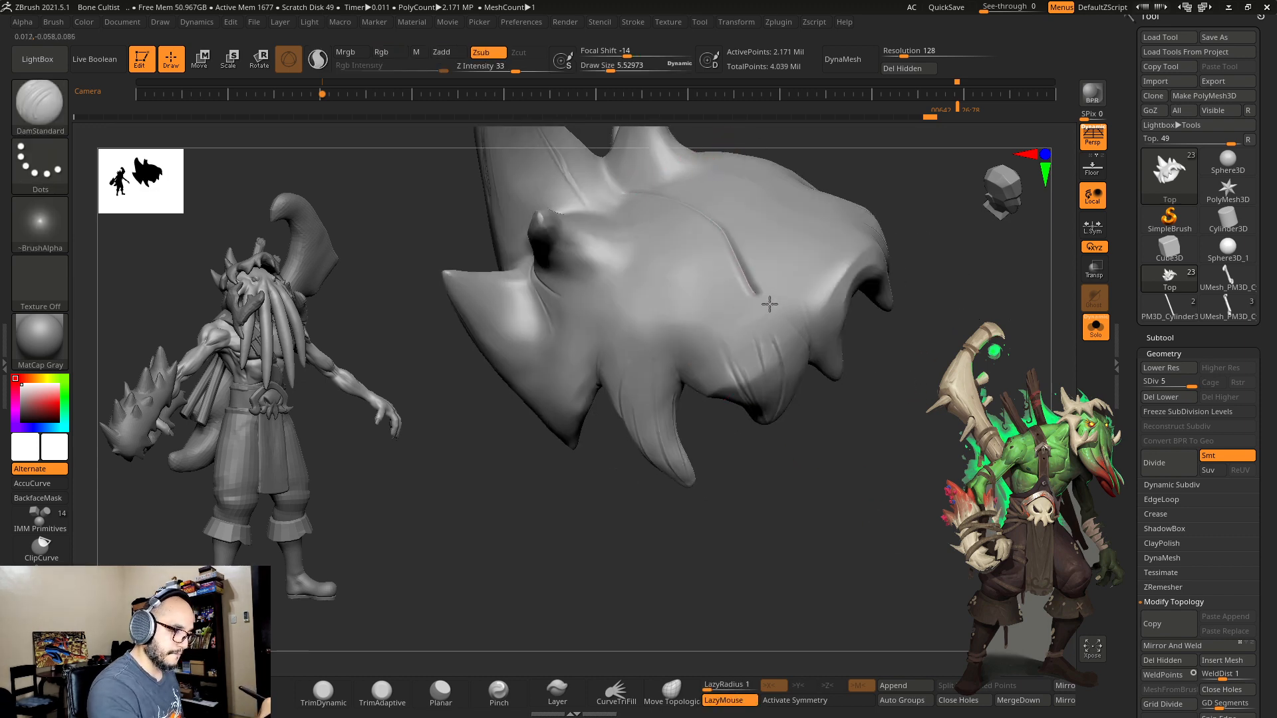
{"action": "key", "text": "bracketleft"}
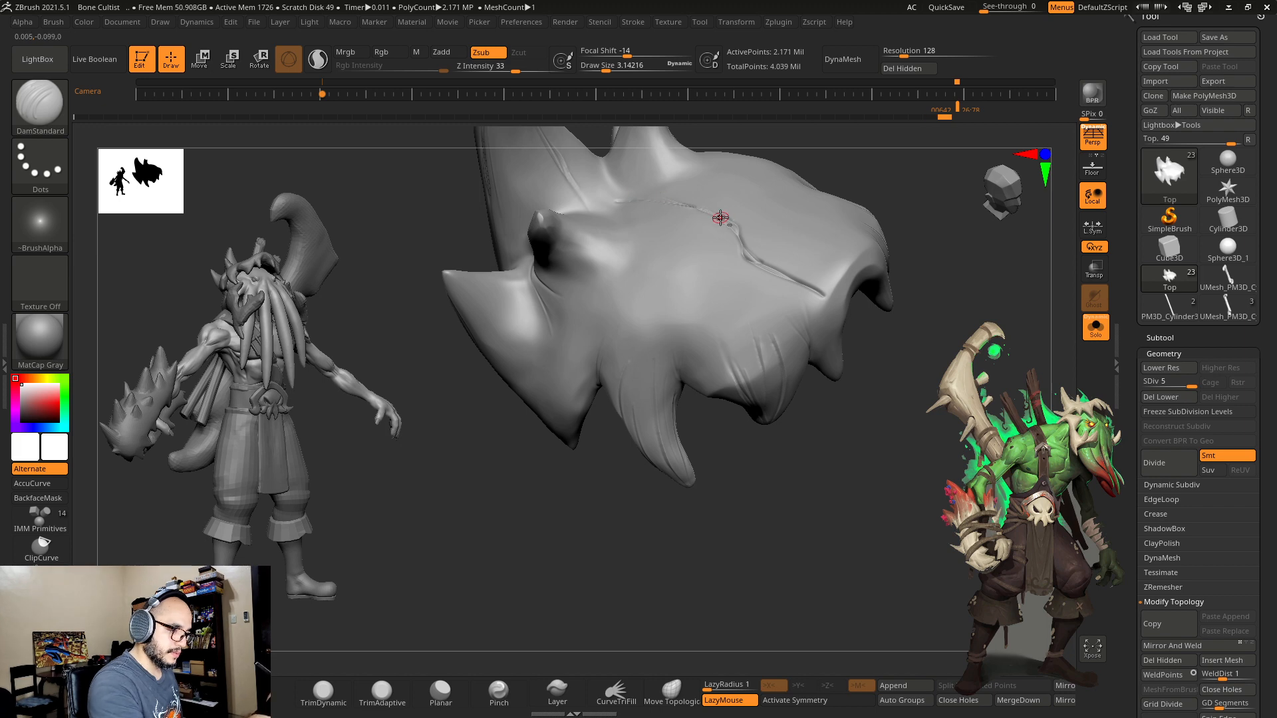
Step: Refine the jagged crack across the snout with DamStandard at draw size about 3.1, and review the piece against the full character
{"action": "left_click_drag", "start_coordinate": [738, 235], "coordinate": [756, 268]}
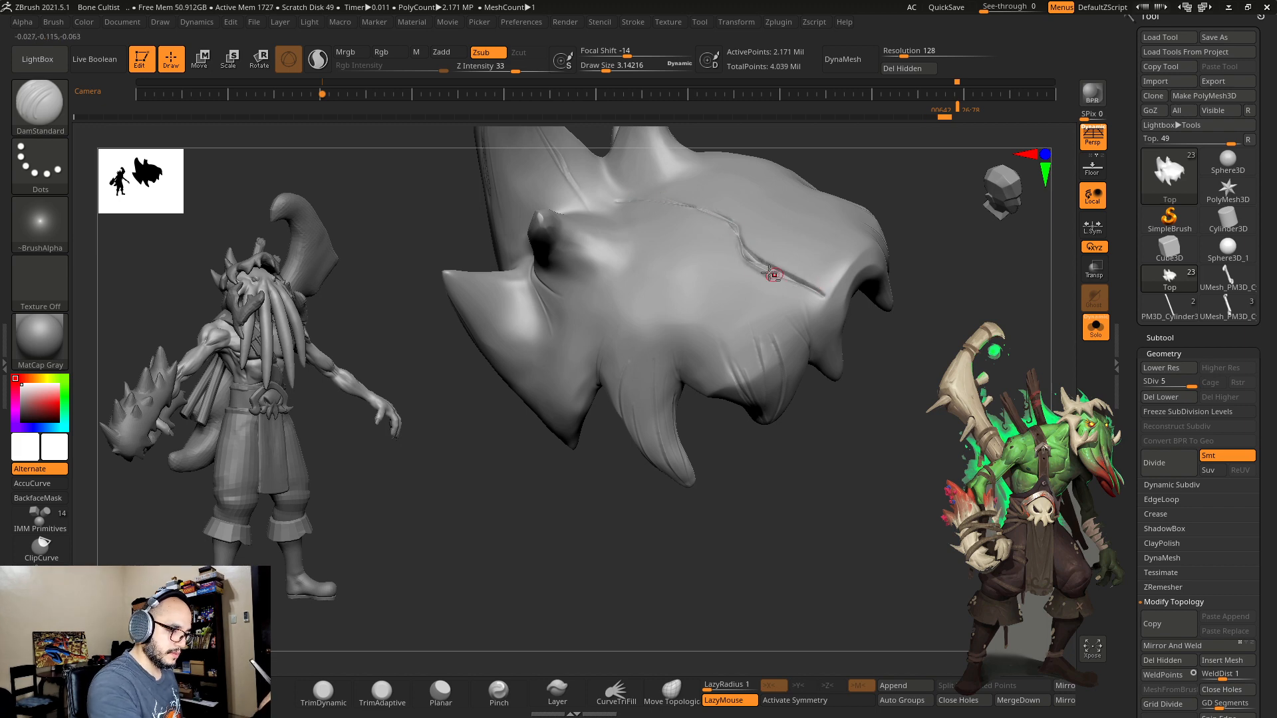
{"action": "key", "text": "shift"}
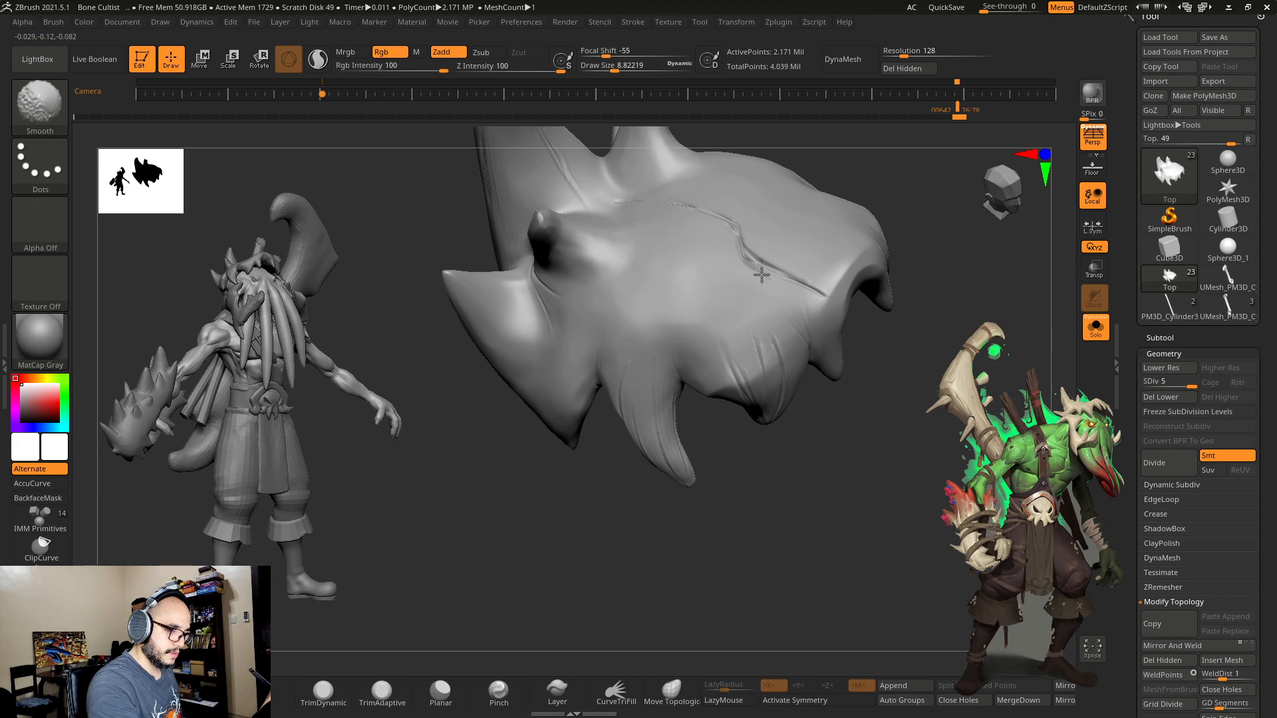
{"action": "mouse_move", "coordinate": [887, 365]}
{"action": "left_mouse_down", "text": "shift"}
{"action": "mouse_move", "coordinate": [1064, 374]}
{"action": "mouse_move", "coordinate": [1064, 399]}
{"action": "mouse_move", "coordinate": [1010, 379]}
{"action": "mouse_move", "coordinate": [1050, 391]}
{"action": "left_mouse_up", "text": "shift"}
{"action": "left_click", "coordinate": [1096, 327]}
{"action": "left_click", "coordinate": [1095, 329]}
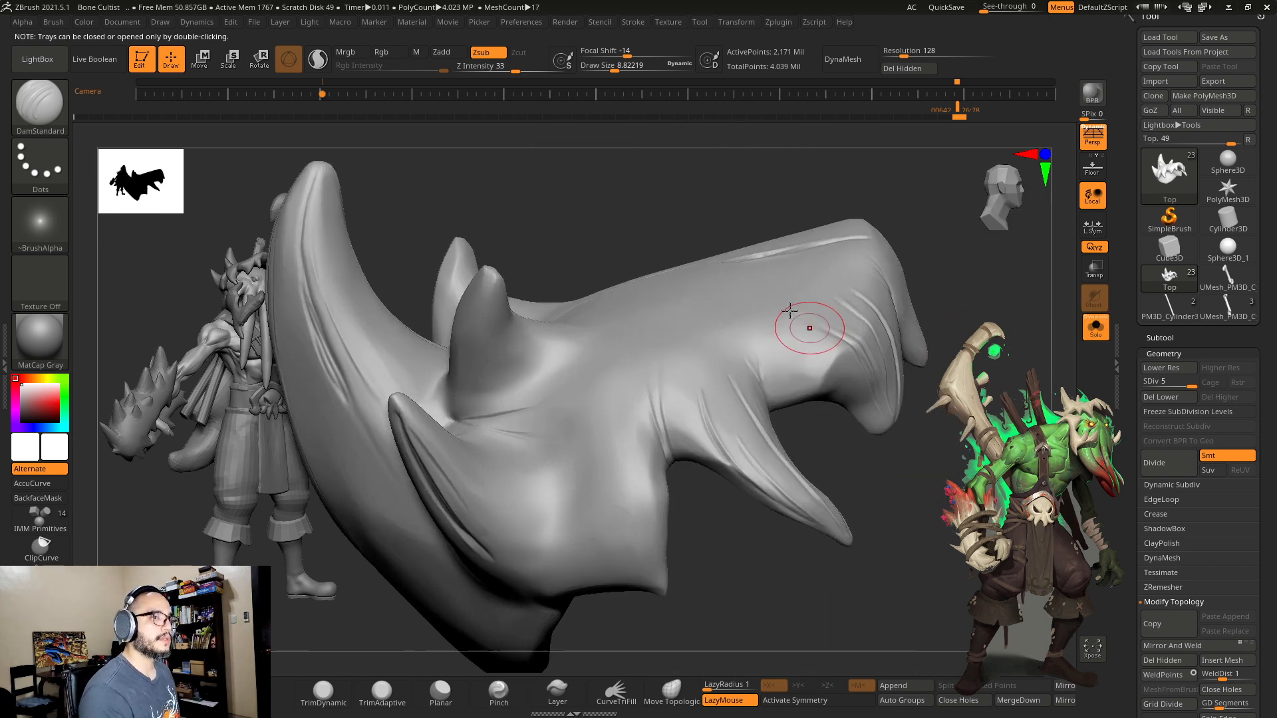
{"action": "mouse_move", "coordinate": [807, 330]}
{"action": "left_mouse_down"}
{"action": "mouse_move", "coordinate": [718, 209]}
{"action": "mouse_move", "coordinate": [585, 284]}
{"action": "left_mouse_up"}
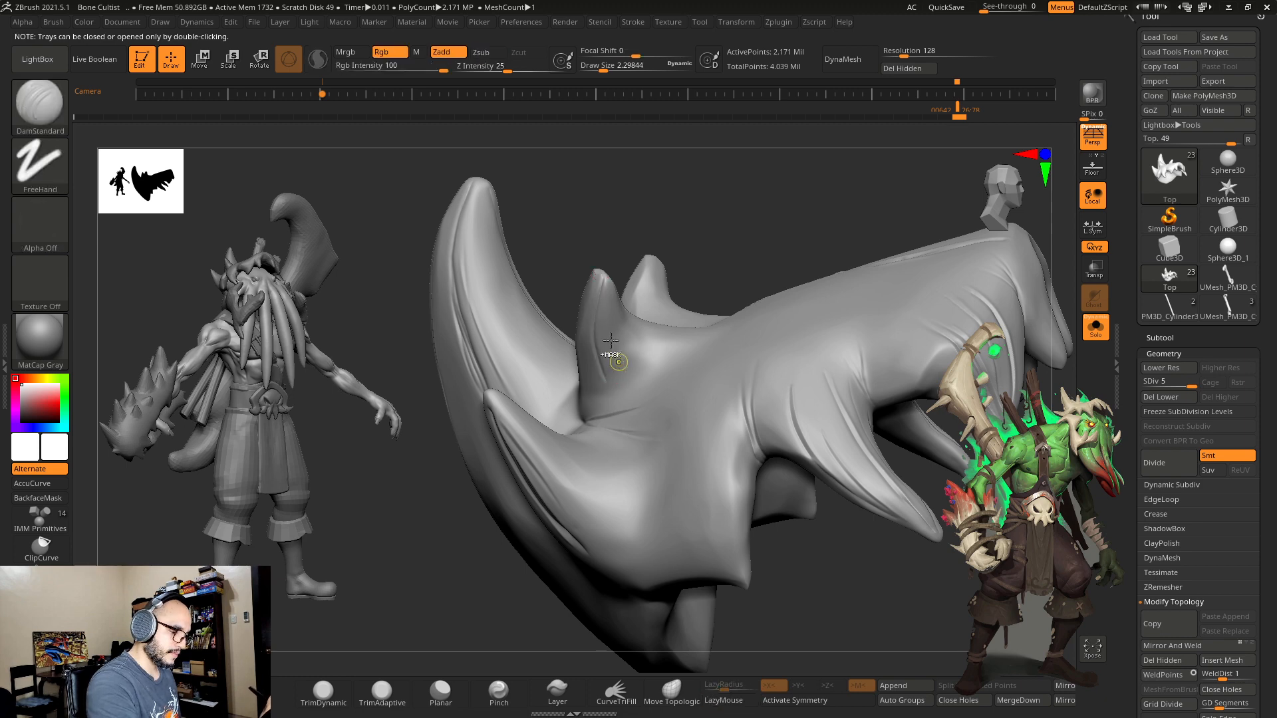
Step: Turn symmetry on and carve thin creases into the small side horns with DamStandard at draw sizes of about 2.3 and 2.9
{"action": "key", "text": "x"}
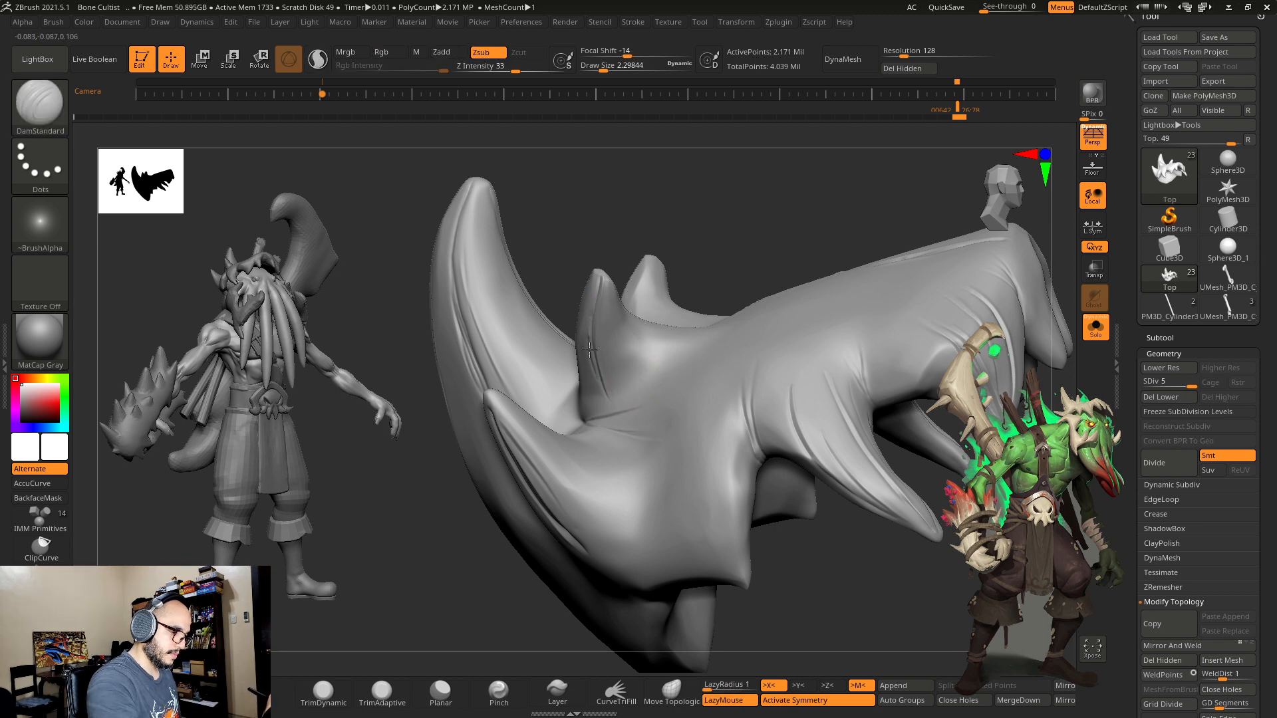
{"action": "mouse_move", "coordinate": [607, 215]}
{"action": "left_mouse_down"}
{"action": "mouse_move", "coordinate": [593, 389]}
{"action": "mouse_move", "coordinate": [678, 213]}
{"action": "mouse_move", "coordinate": [750, 282]}
{"action": "left_mouse_up"}
{"action": "key", "text": "shift"}
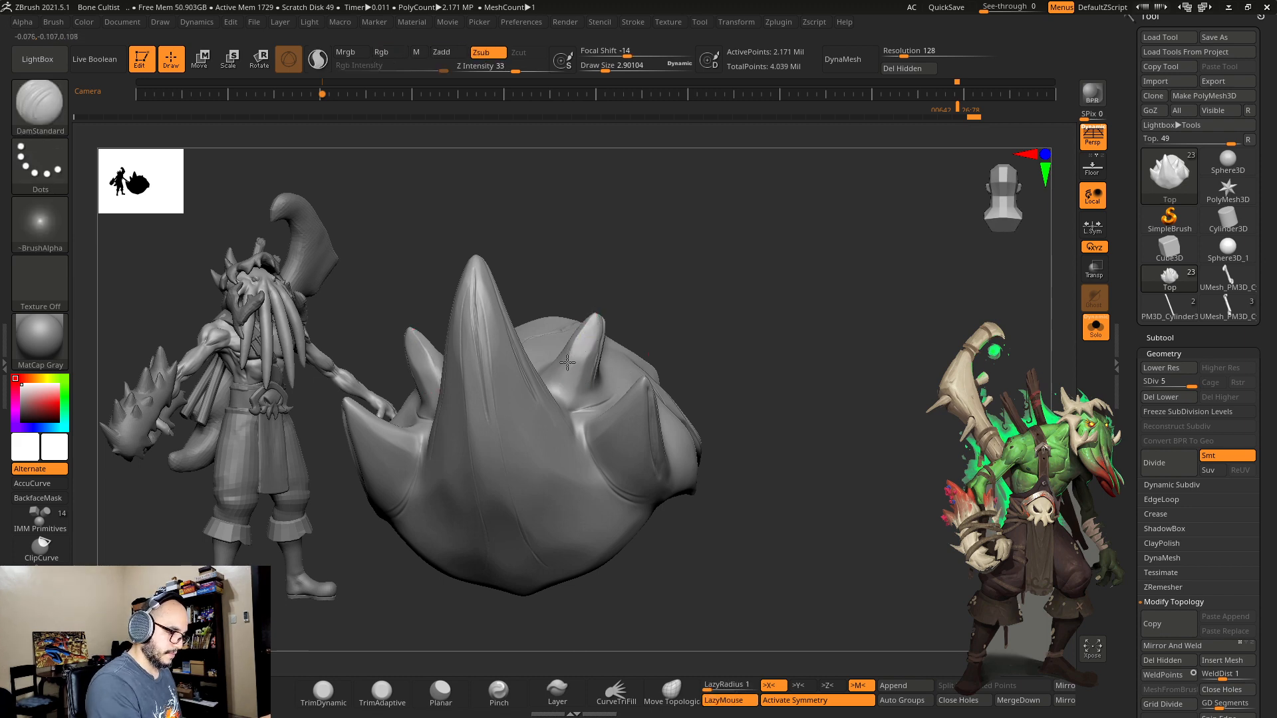
{"action": "left_click_drag", "start_coordinate": [647, 257], "coordinate": [655, 348]}
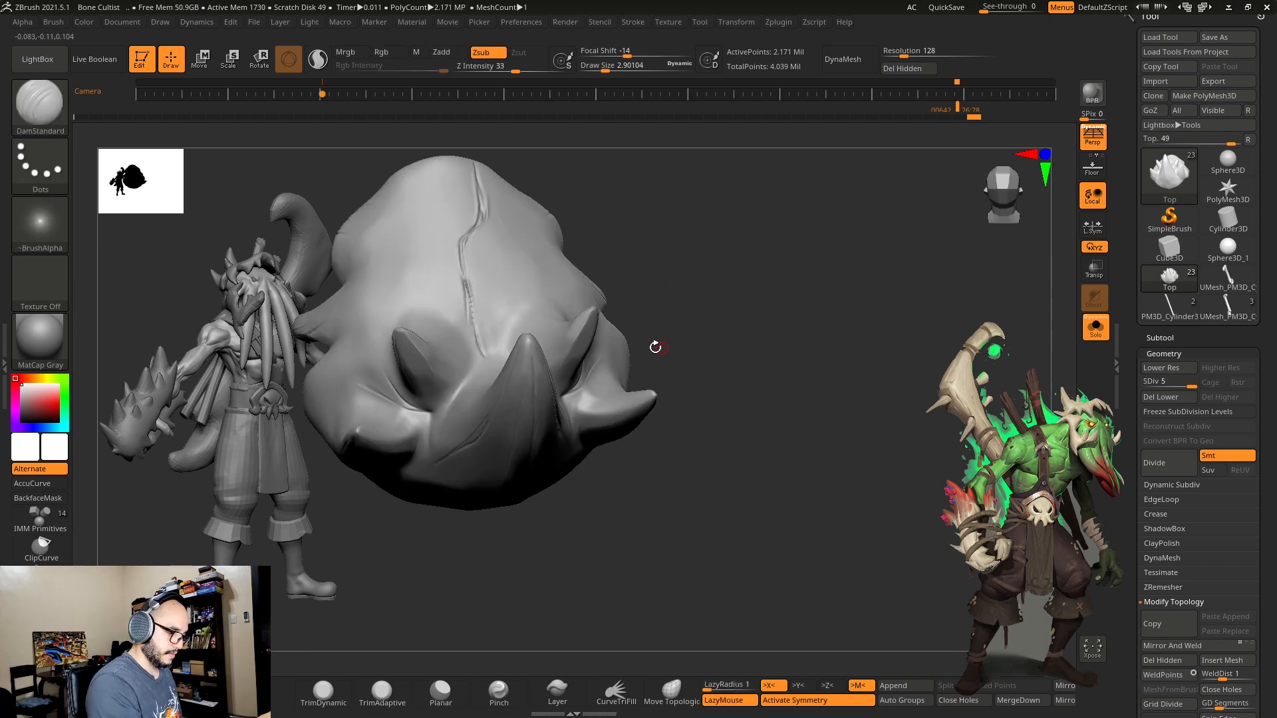
{"action": "mouse_move", "coordinate": [683, 266]}
{"action": "left_mouse_down"}
{"action": "mouse_move", "coordinate": [770, 308]}
{"action": "mouse_move", "coordinate": [764, 422]}
{"action": "mouse_move", "coordinate": [864, 465]}
{"action": "mouse_move", "coordinate": [859, 377]}
{"action": "mouse_move", "coordinate": [655, 452]}
{"action": "left_mouse_up"}
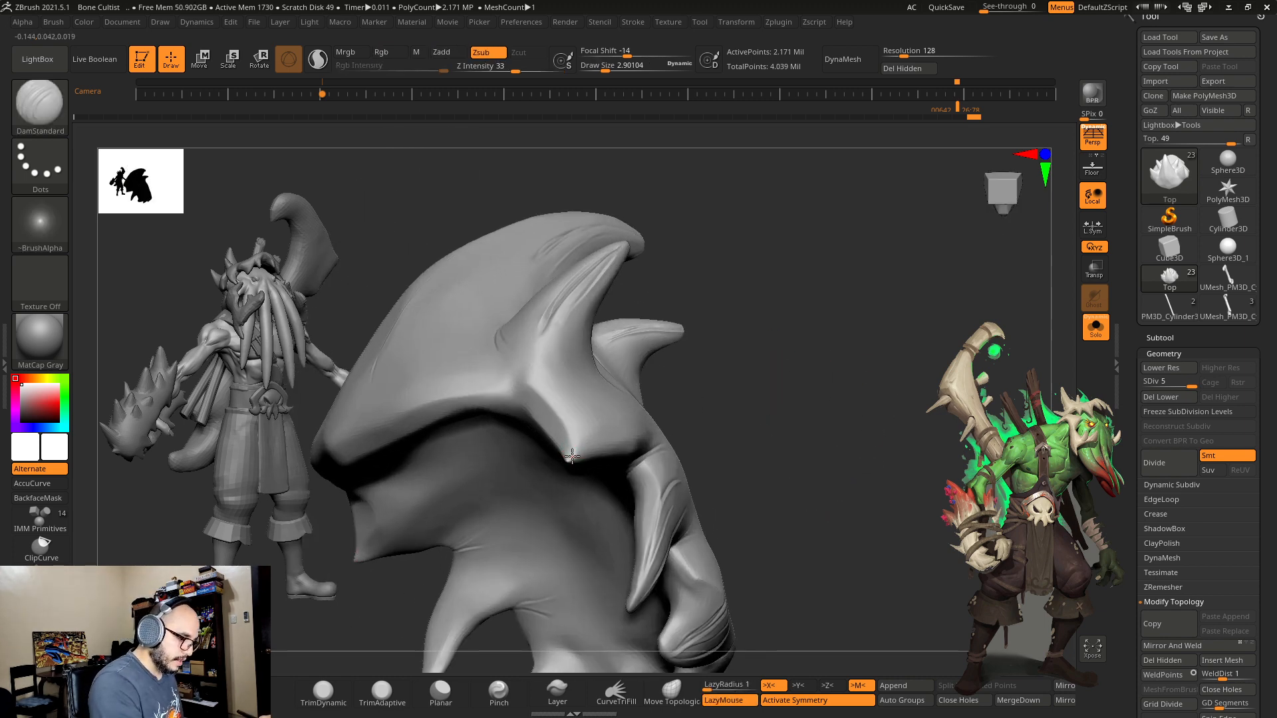
Step: Carve a crease up from the cheek's lower spike with DamStandard at draw size about 2.9, redoing the first stroke
{"action": "left_click_drag", "start_coordinate": [571, 456], "coordinate": [542, 394]}
{"action": "key", "text": "ctrl+z"}
{"action": "key", "text": "ctrl+z"}
{"action": "left_click_drag", "start_coordinate": [570, 456], "coordinate": [527, 386]}
{"action": "left_click_drag", "start_coordinate": [771, 373], "coordinate": [668, 347]}
{"action": "left_click_drag", "start_coordinate": [492, 399], "coordinate": [559, 421]}
{"action": "mouse_move", "coordinate": [515, 317]}
{"action": "left_mouse_down"}
{"action": "mouse_move", "coordinate": [565, 360]}
{"action": "mouse_move", "coordinate": [701, 301]}
{"action": "mouse_move", "coordinate": [609, 303]}
{"action": "mouse_move", "coordinate": [621, 315]}
{"action": "left_mouse_up"}
{"action": "key", "text": "ctrl+z"}
{"action": "key", "text": "s"}
{"action": "mouse_move", "coordinate": [624, 308]}
{"action": "left_mouse_down"}
{"action": "mouse_move", "coordinate": [593, 350]}
{"action": "mouse_move", "coordinate": [531, 378]}
{"action": "left_mouse_up"}
{"action": "left_click_drag", "start_coordinate": [624, 306], "coordinate": [525, 370]}
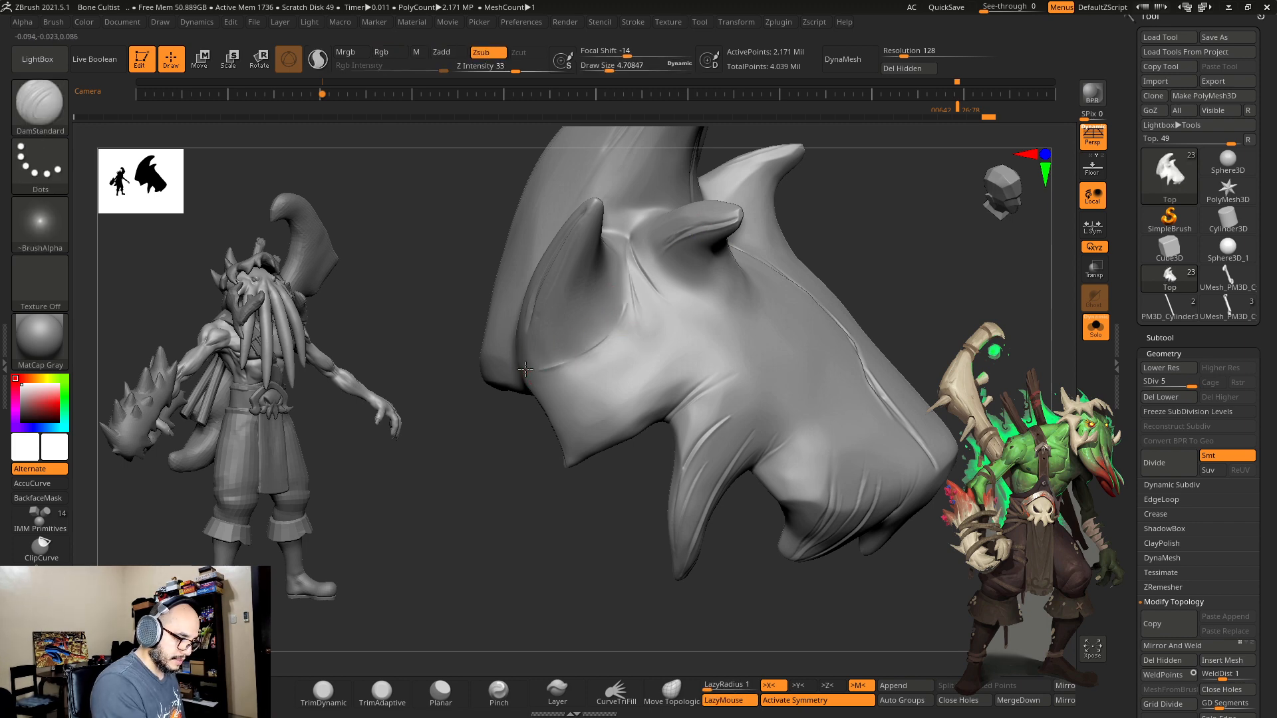
{"action": "key", "text": "ctrl+z"}
{"action": "key", "text": "ctrl+z"}
{"action": "left_click_drag", "start_coordinate": [625, 310], "coordinate": [556, 375]}
{"action": "key", "text": "ctrl+z"}
{"action": "key", "text": "ctrl+z"}
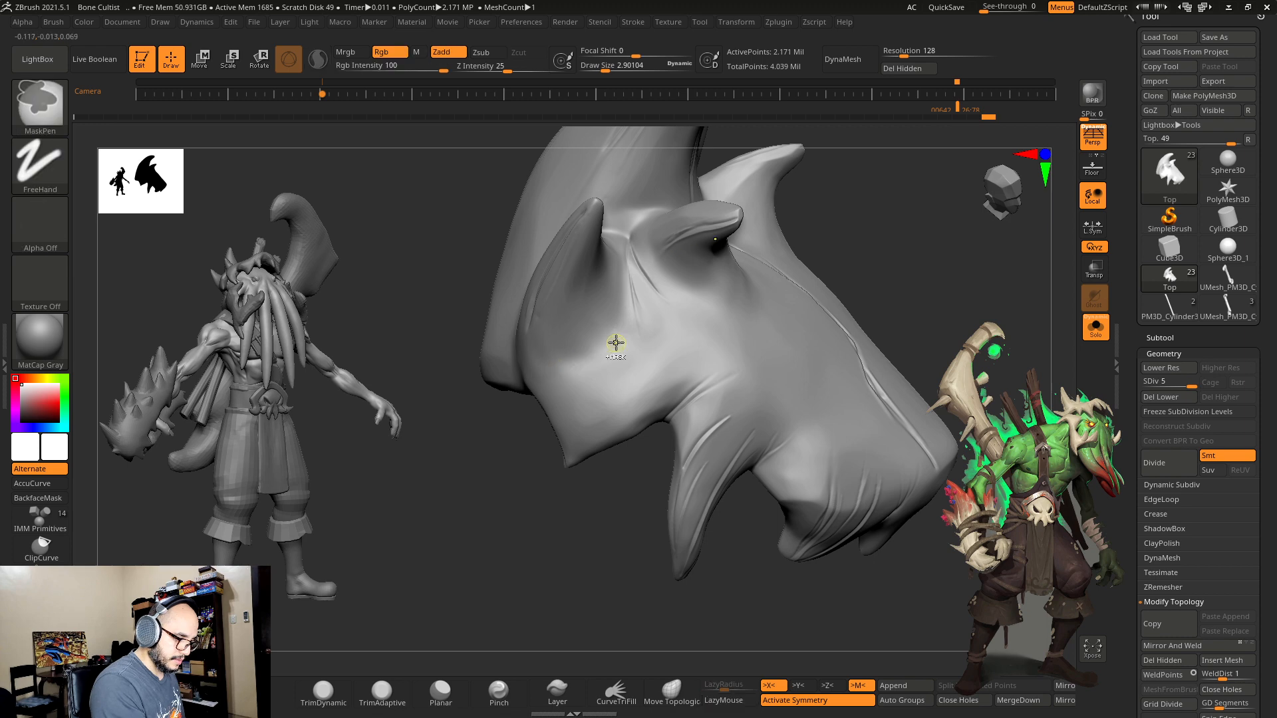
Step: Carve a curved crease across the cheek around the side horn's base with DamStandard and soften it with Smooth at draw size about 4.3
{"action": "left_click_drag", "start_coordinate": [623, 305], "coordinate": [532, 366]}
{"action": "key", "text": "ctrl+z"}
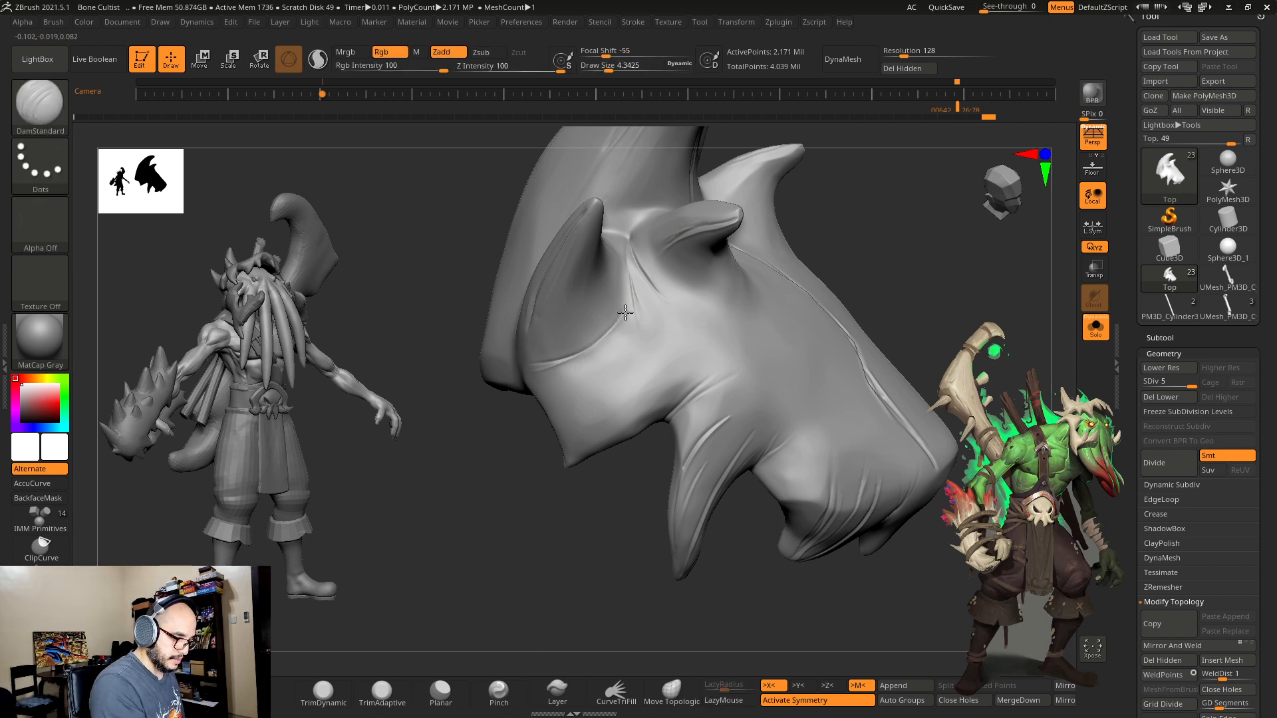
{"action": "left_click_drag", "start_coordinate": [625, 307], "coordinate": [528, 370], "text": "shift"}
{"action": "key", "text": "s"}
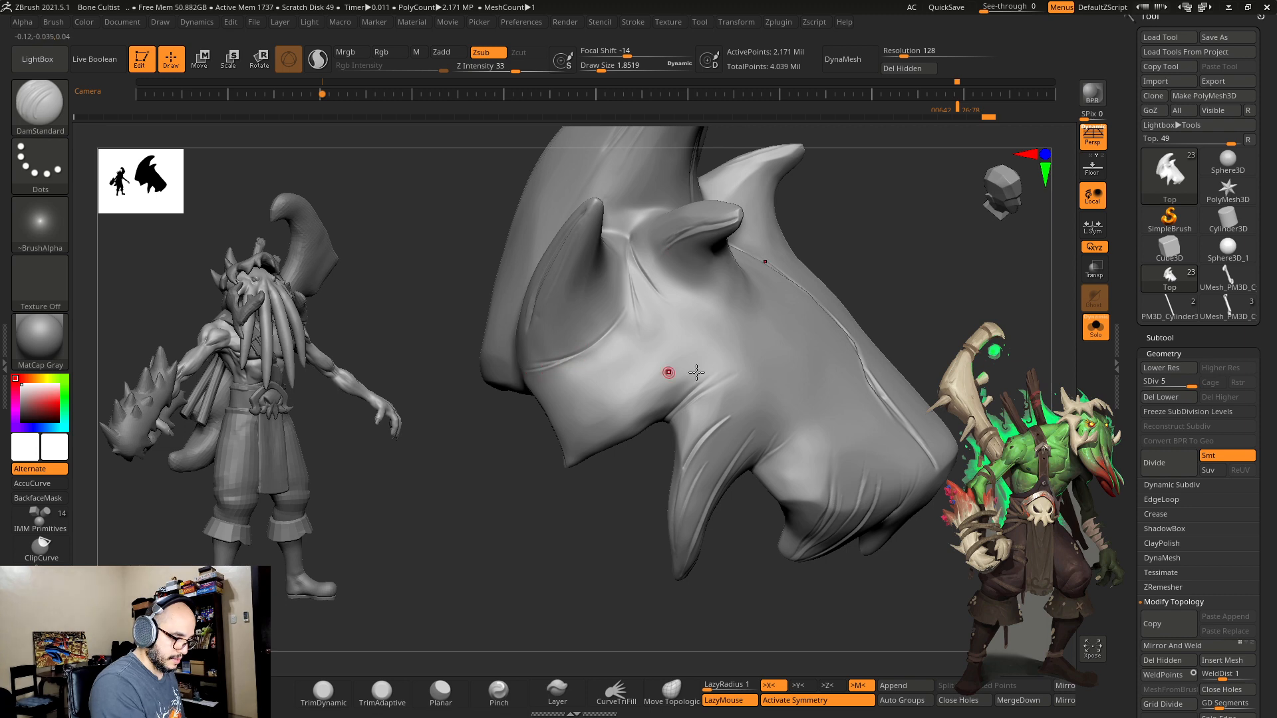
{"action": "left_click_drag", "start_coordinate": [967, 369], "coordinate": [927, 355]}
{"action": "key", "text": "s"}
{"action": "left_click_drag", "start_coordinate": [811, 353], "coordinate": [822, 354]}
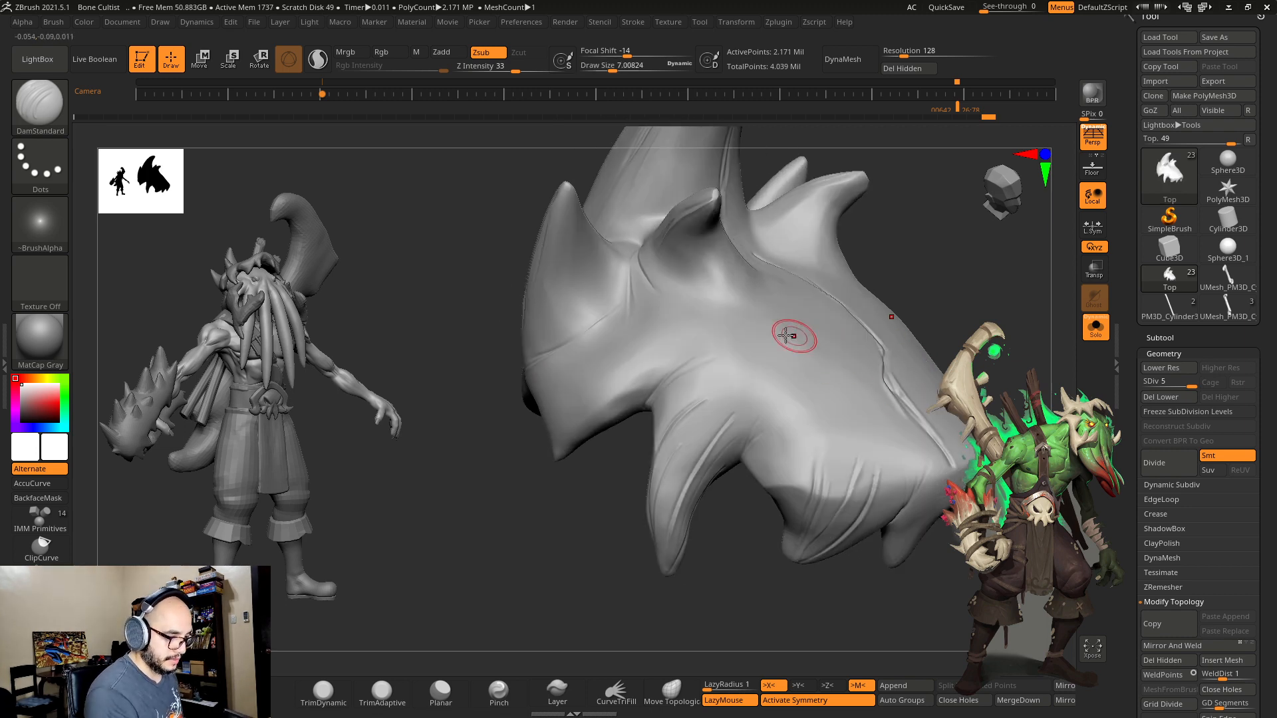
{"action": "left_click_drag", "start_coordinate": [698, 314], "coordinate": [752, 330]}
{"action": "left_click_drag", "start_coordinate": [871, 459], "coordinate": [888, 569]}
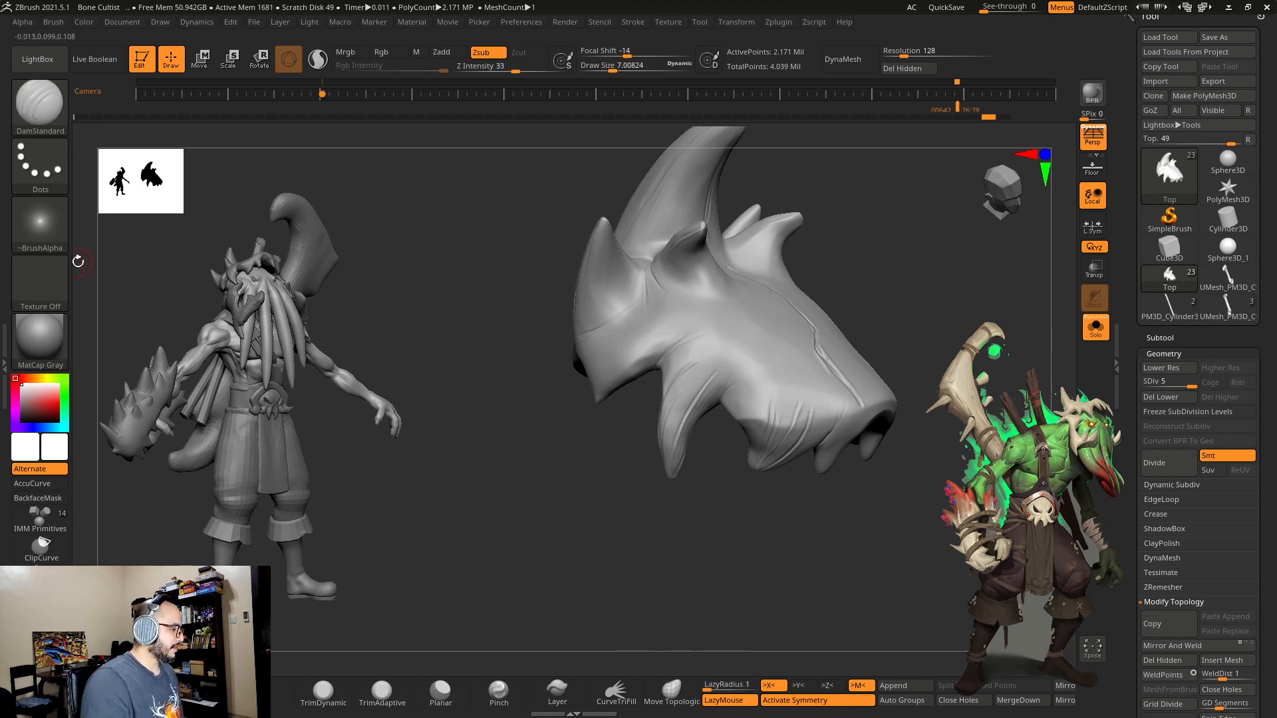
Step: Switch to the Standard brush with the DragRect stroke and Alpha 56, and try stamping the crosshatch pattern on the snout's side
{"action": "key", "text": "b"}
{"action": "key", "text": "s"}
{"action": "key", "text": "t"}
{"action": "left_click", "coordinate": [38, 211]}
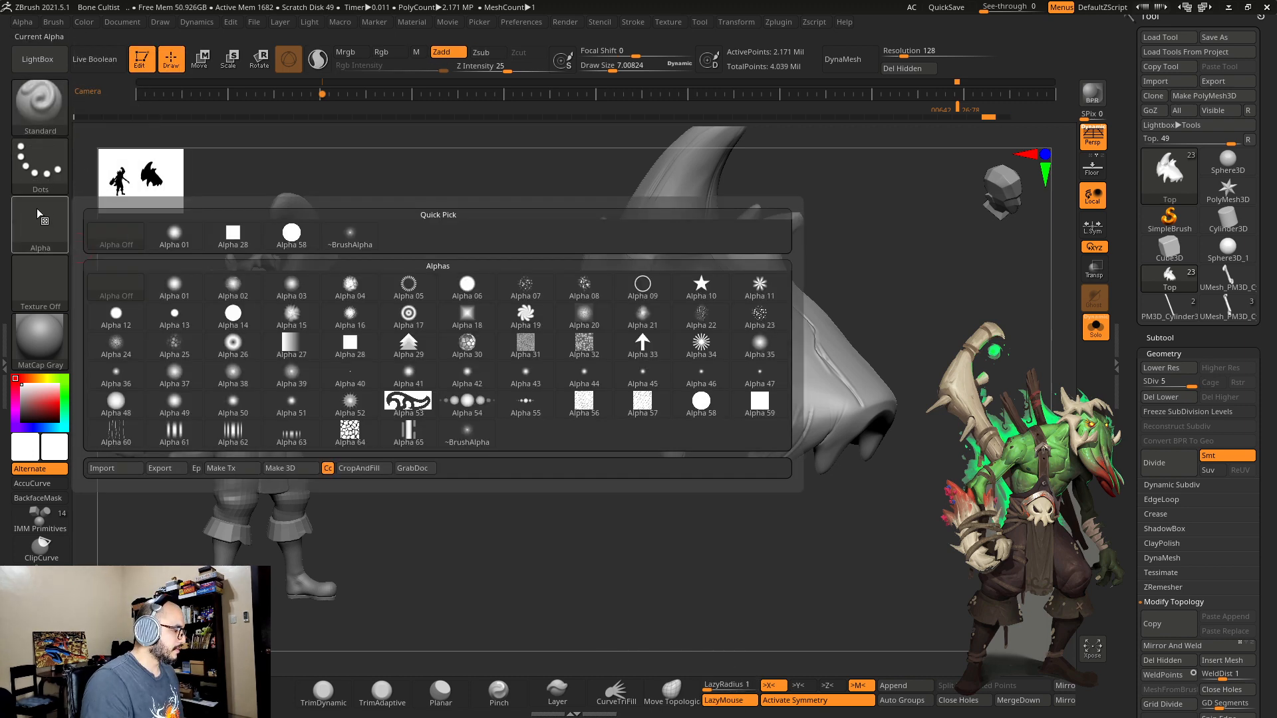
{"action": "left_click", "coordinate": [590, 410]}
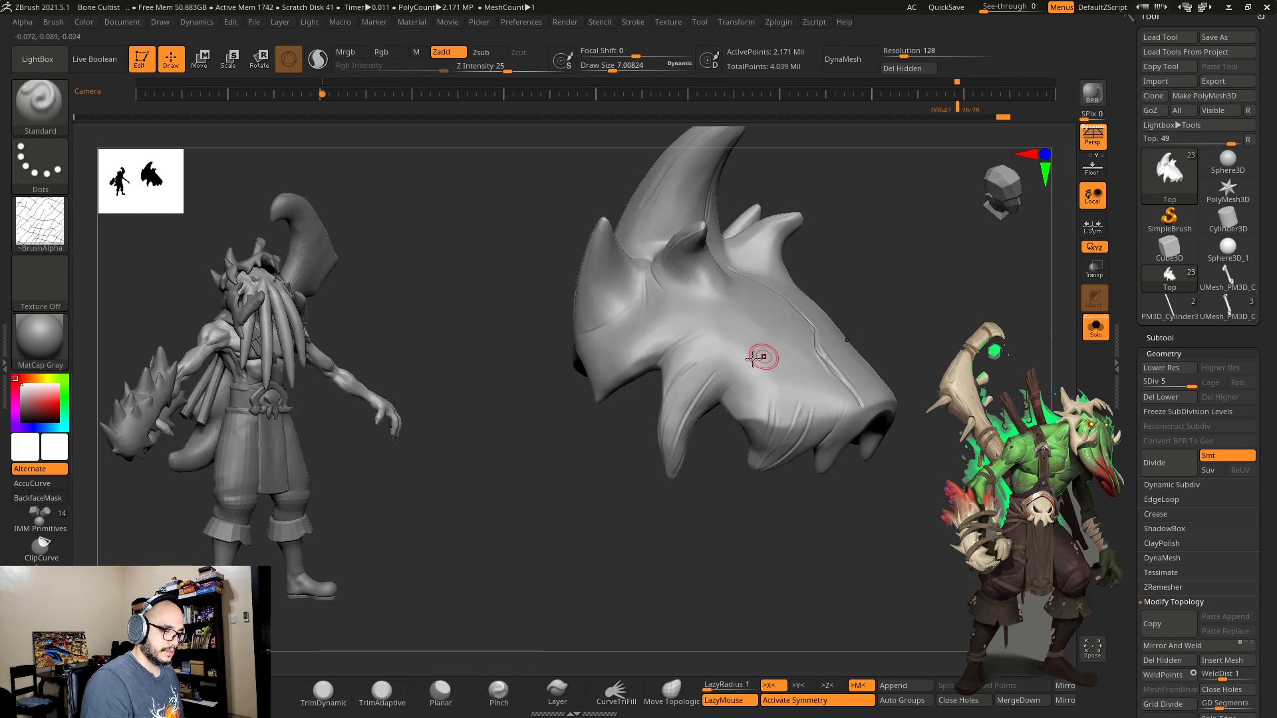
{"action": "left_click", "coordinate": [40, 165]}
{"action": "left_click", "coordinate": [173, 177]}
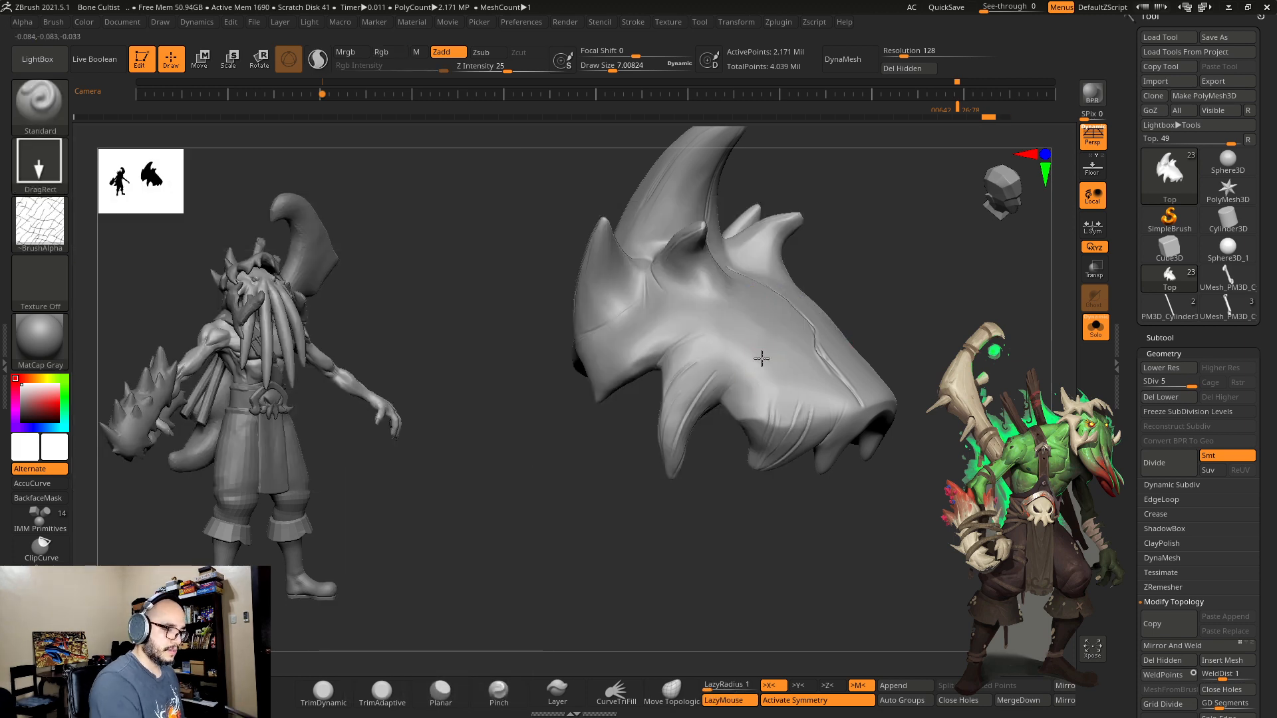
{"action": "mouse_move", "coordinate": [761, 359]}
{"action": "left_mouse_down"}
{"action": "mouse_move", "coordinate": [920, 322]}
{"action": "mouse_move", "coordinate": [904, 279]}
{"action": "mouse_move", "coordinate": [939, 299]}
{"action": "left_mouse_up"}
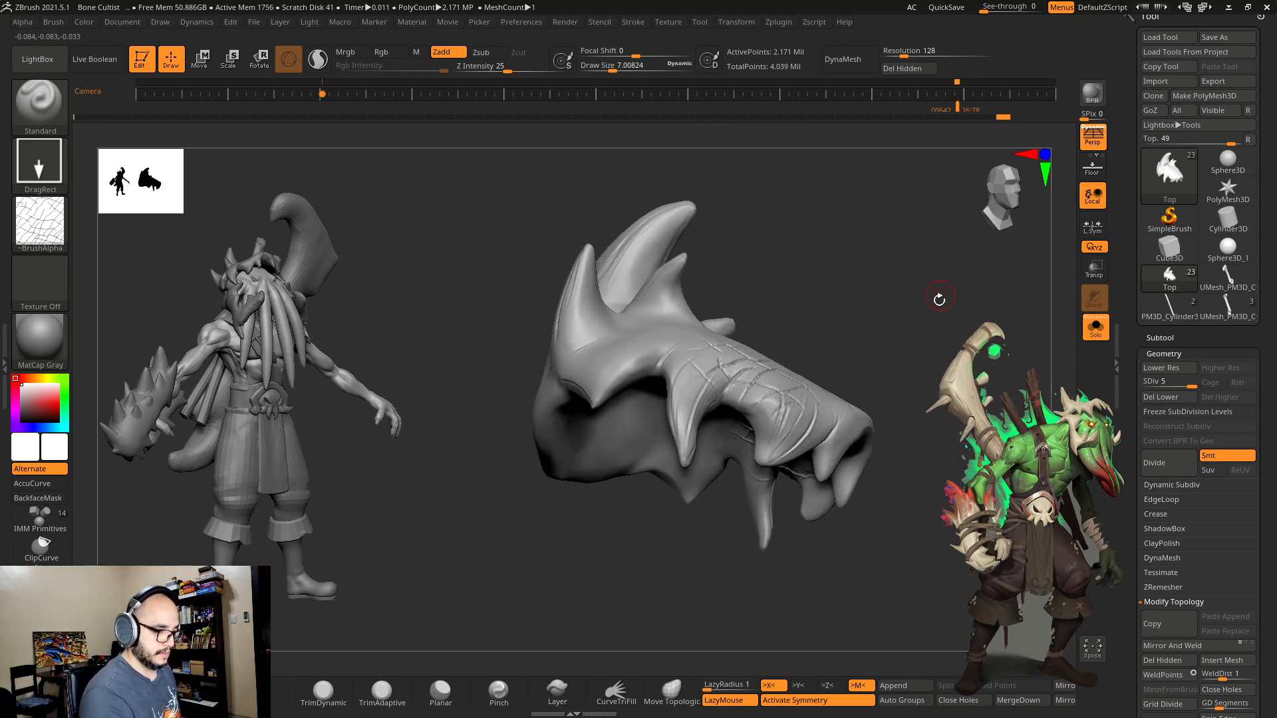
Step: Stamp faint scratch lines over the brow and cheek with Alpha 57 at Z Intensity 7 and draw size about 39.5
{"action": "left_click", "coordinate": [39, 223]}
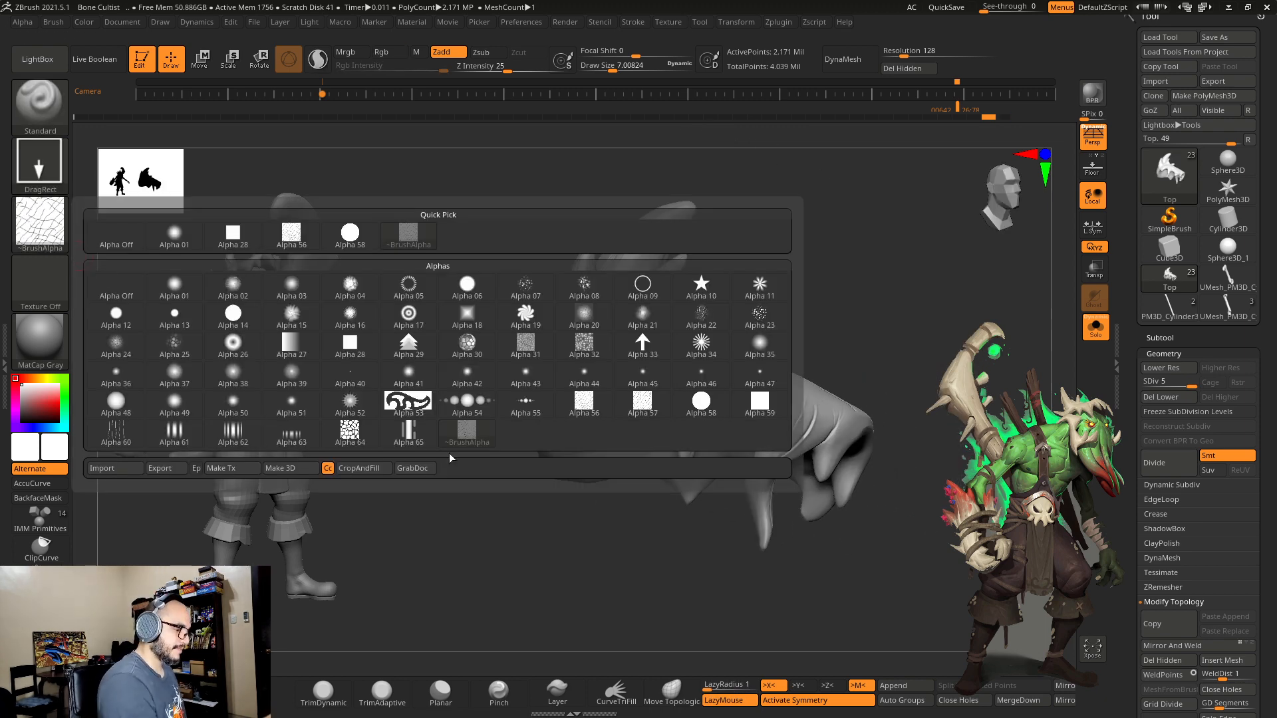
{"action": "left_click", "coordinate": [630, 413]}
{"action": "left_click_drag", "start_coordinate": [821, 279], "coordinate": [864, 373]}
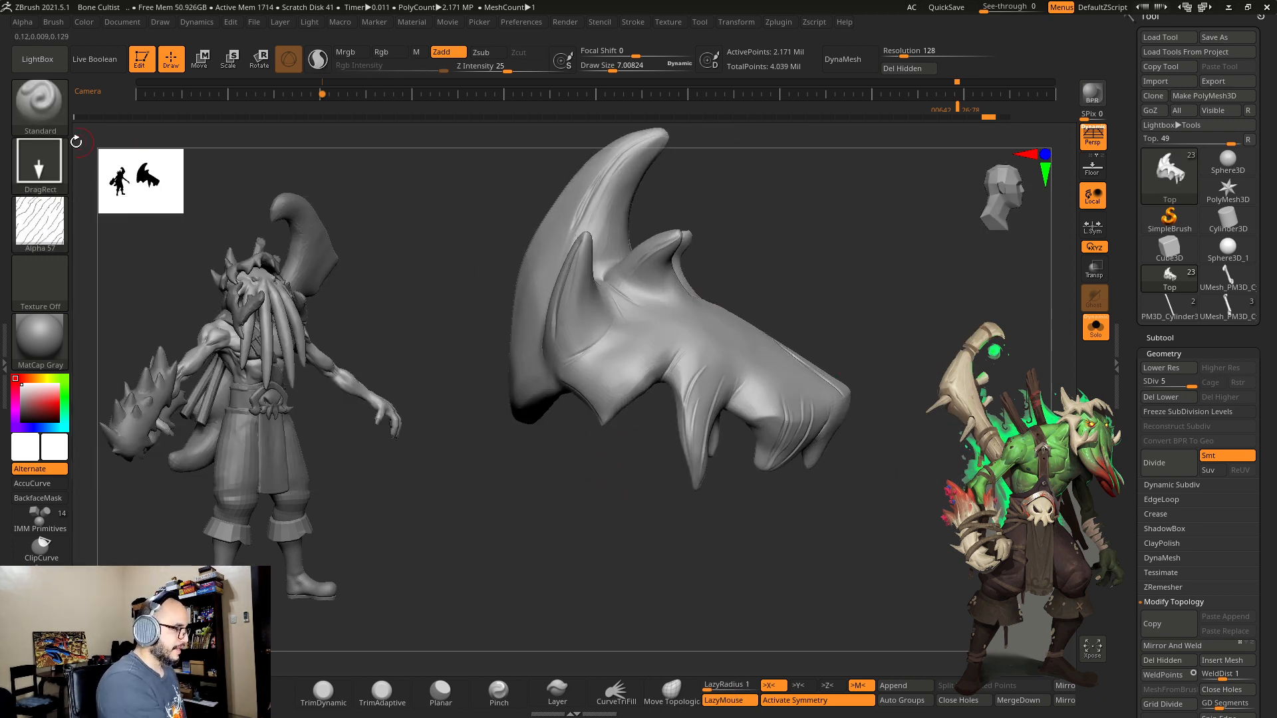
{"action": "left_click_drag", "start_coordinate": [507, 70], "coordinate": [483, 70]}
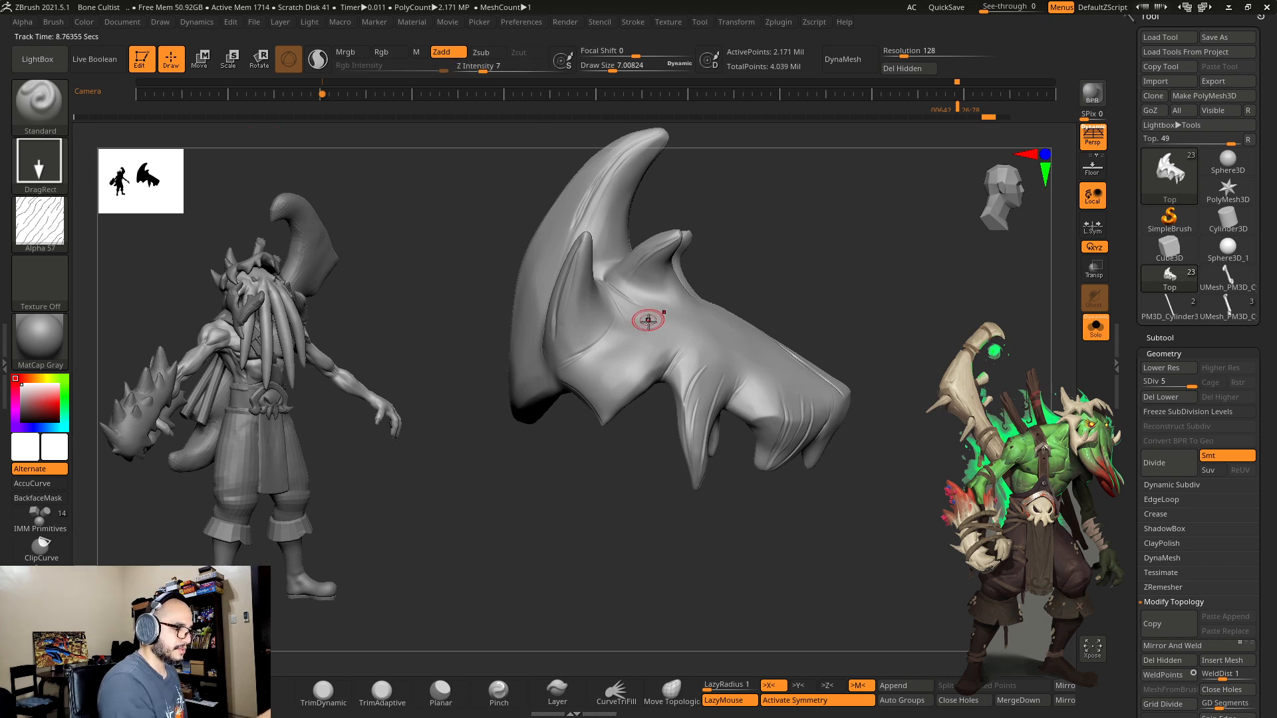
{"action": "key", "text": "s"}
{"action": "mouse_move", "coordinate": [644, 351]}
{"action": "left_mouse_down"}
{"action": "mouse_move", "coordinate": [692, 337]}
{"action": "mouse_move", "coordinate": [698, 292]}
{"action": "left_mouse_up"}
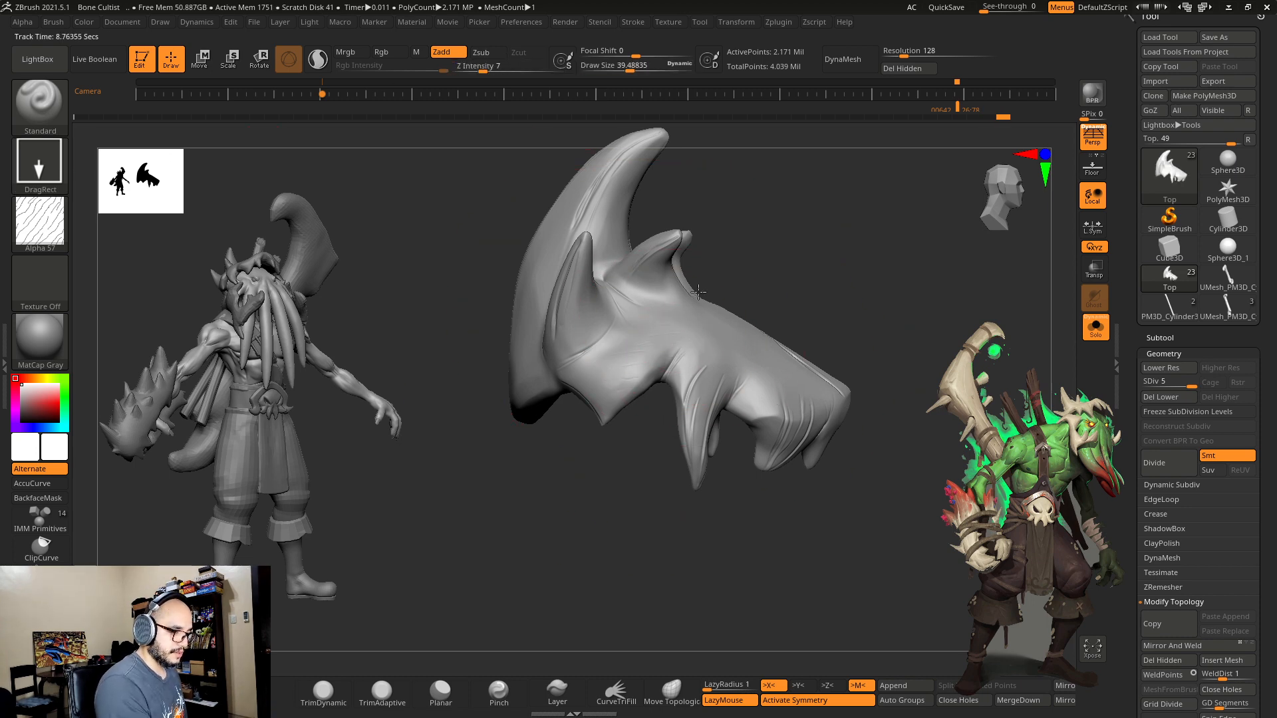
{"action": "left_click_drag", "start_coordinate": [679, 365], "coordinate": [681, 347]}
{"action": "left_click_drag", "start_coordinate": [672, 301], "coordinate": [677, 292]}
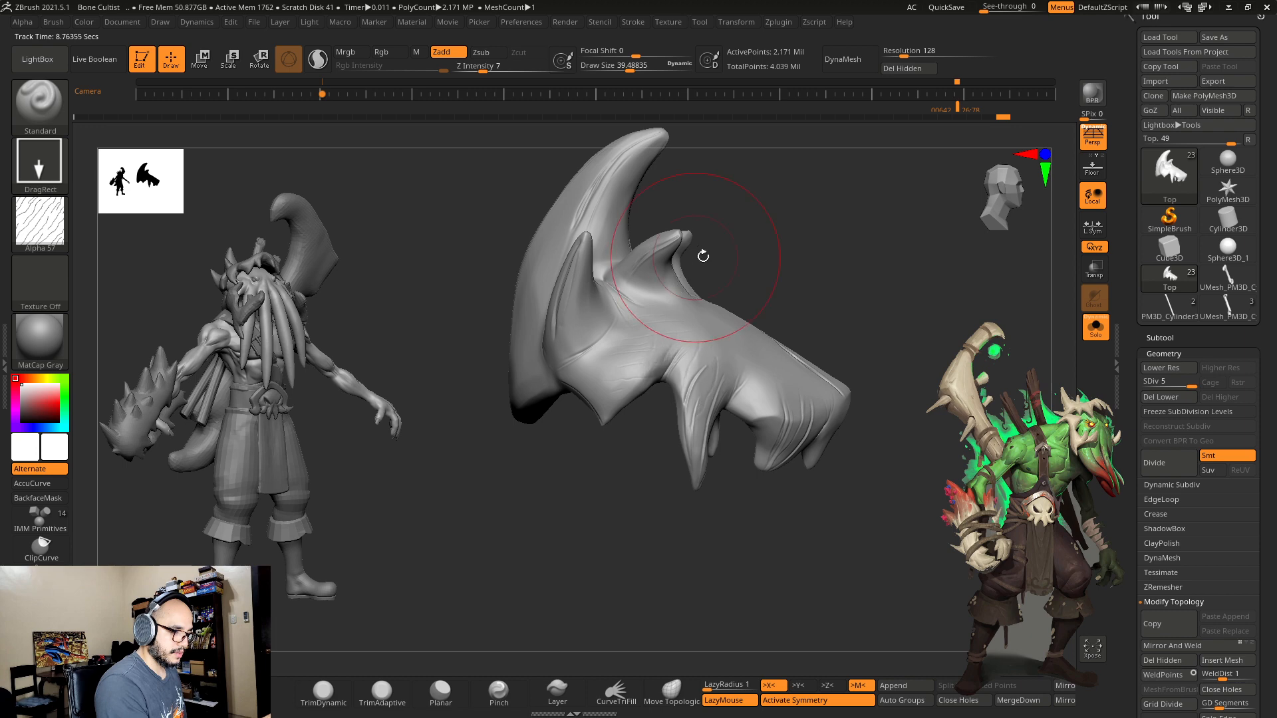
Step: Stamp Alpha 57 scratches symmetrically across the snout and its upper side at draw size about 24.7
{"action": "key", "text": "s"}
{"action": "left_click_drag", "start_coordinate": [769, 375], "coordinate": [759, 375]}
{"action": "left_click_drag", "start_coordinate": [759, 383], "coordinate": [771, 356]}
{"action": "left_click_drag", "start_coordinate": [855, 291], "coordinate": [802, 336]}
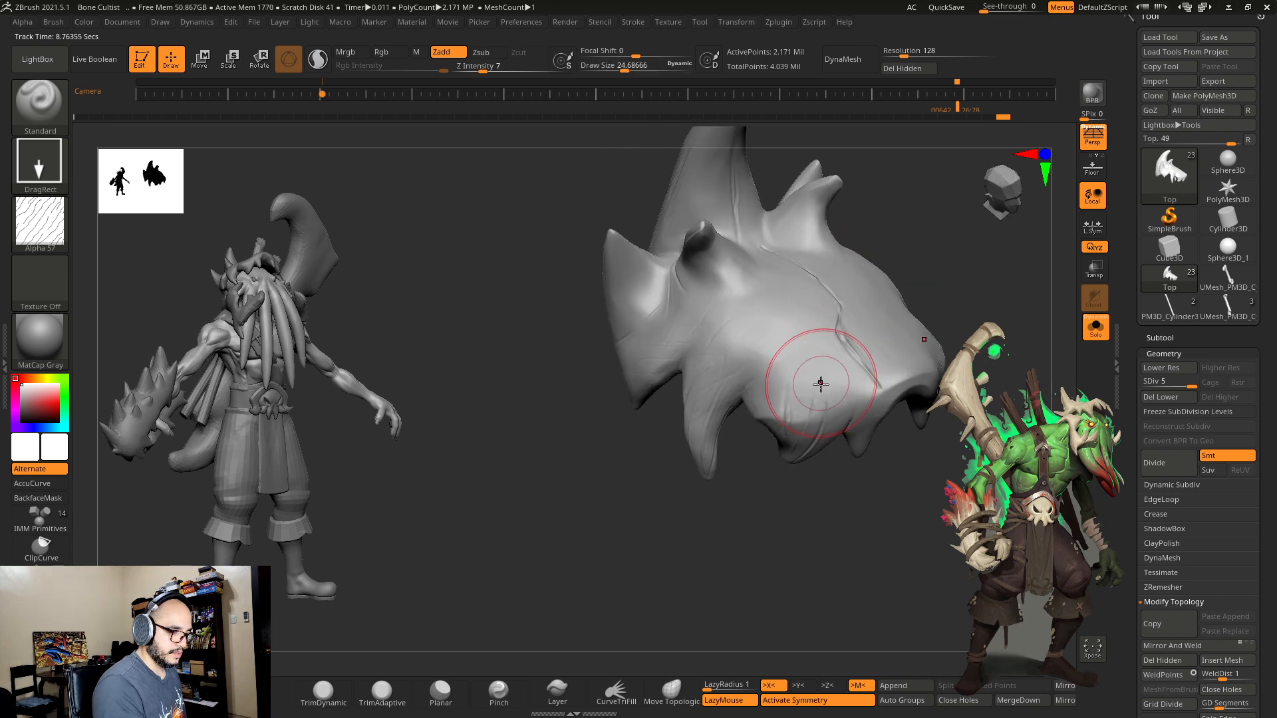
{"action": "left_click_drag", "start_coordinate": [818, 385], "coordinate": [815, 280]}
Step: Turn off symmetry and stamp asymmetrical Alpha 57 scratches over the snout, side horn and back of the large horn
{"action": "key", "text": "x"}
{"action": "mouse_move", "coordinate": [813, 324]}
{"action": "left_mouse_down"}
{"action": "mouse_move", "coordinate": [812, 245]}
{"action": "mouse_move", "coordinate": [781, 193]}
{"action": "left_mouse_up"}
{"action": "right_click_drag", "start_coordinate": [838, 285], "coordinate": [936, 219]}
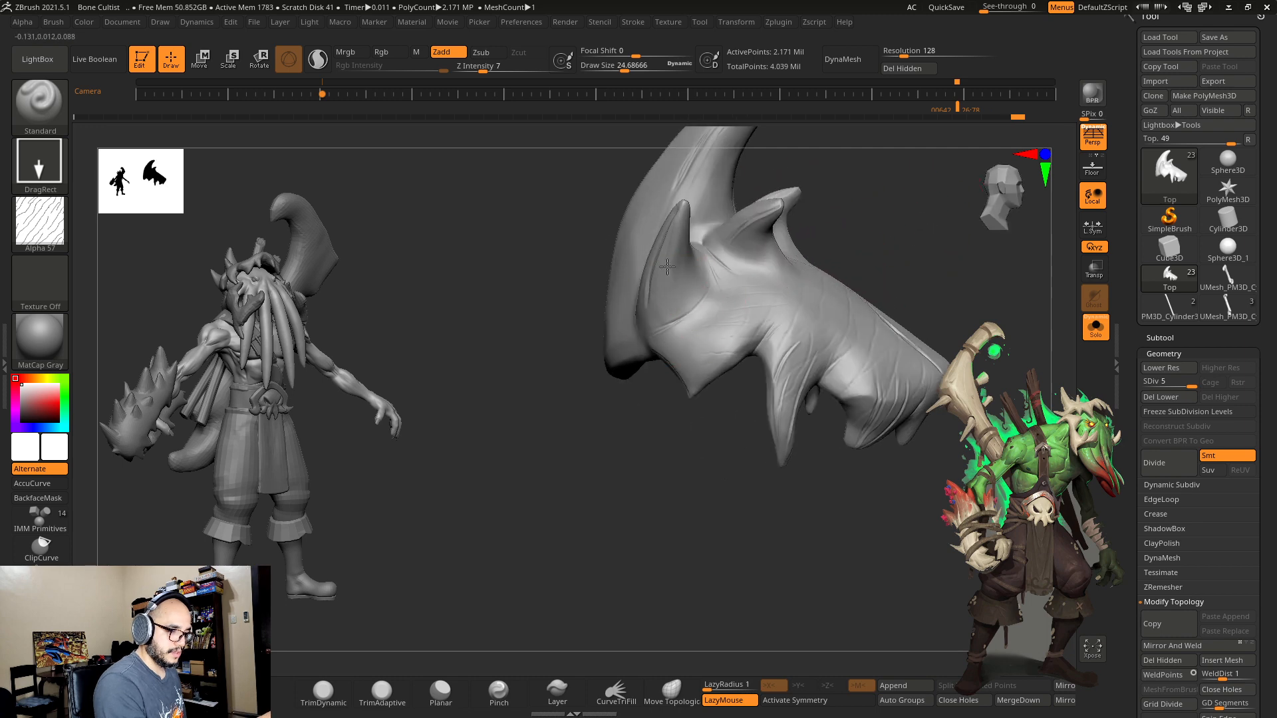
{"action": "right_click_drag", "start_coordinate": [844, 205], "coordinate": [599, 321]}
{"action": "left_click_drag", "start_coordinate": [584, 187], "coordinate": [529, 292]}
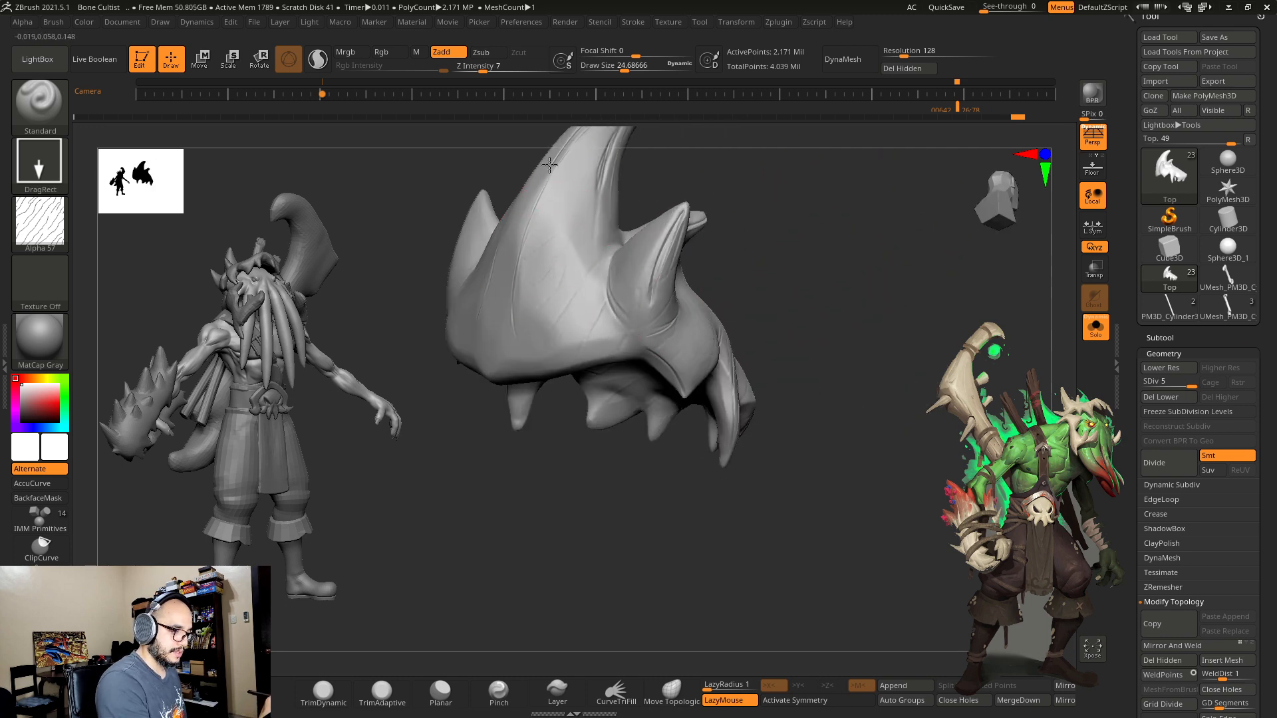
{"action": "mouse_move", "coordinate": [712, 145]}
{"action": "left_mouse_down", "text": "alt"}
{"action": "mouse_move", "coordinate": [772, 262]}
{"action": "mouse_move", "coordinate": [548, 361]}
{"action": "left_mouse_up", "text": "alt"}
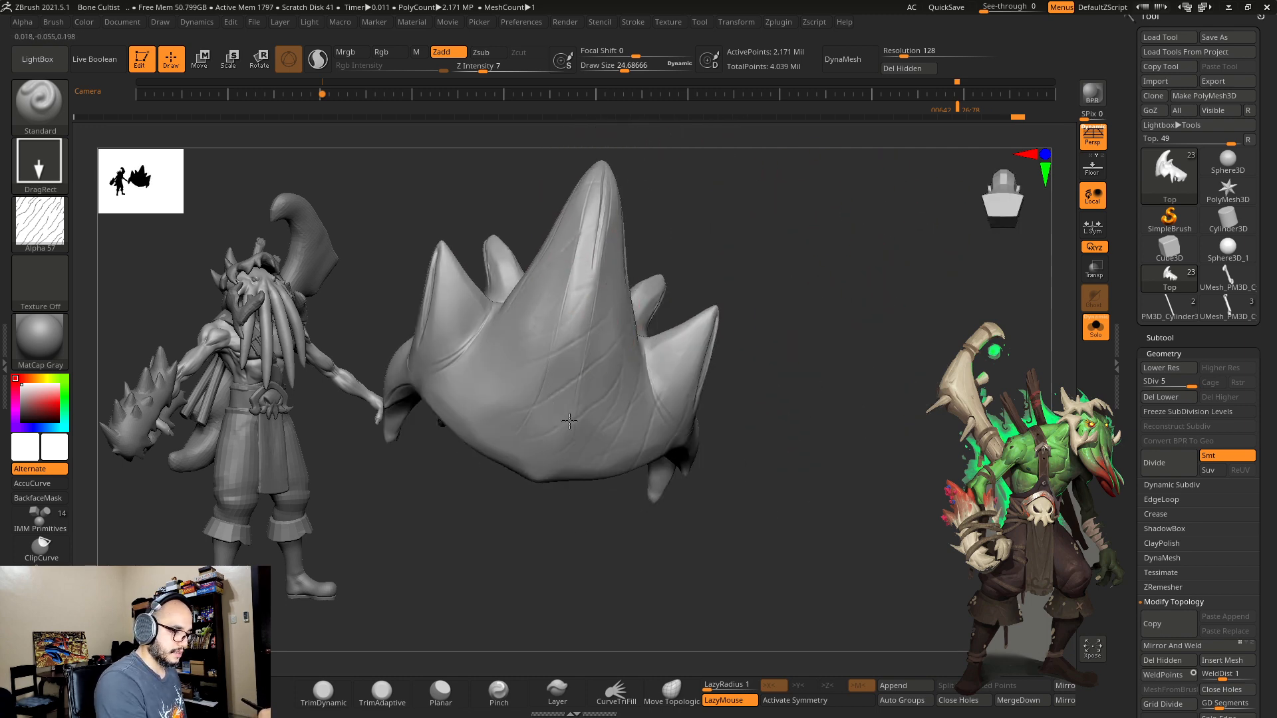
{"action": "mouse_move", "coordinate": [584, 242]}
{"action": "right_mouse_down"}
{"action": "mouse_move", "coordinate": [968, 319]}
{"action": "mouse_move", "coordinate": [878, 341]}
{"action": "mouse_move", "coordinate": [784, 262]}
{"action": "mouse_move", "coordinate": [613, 178]}
{"action": "right_mouse_up"}
{"action": "right_click_drag", "start_coordinate": [758, 200], "coordinate": [665, 244]}
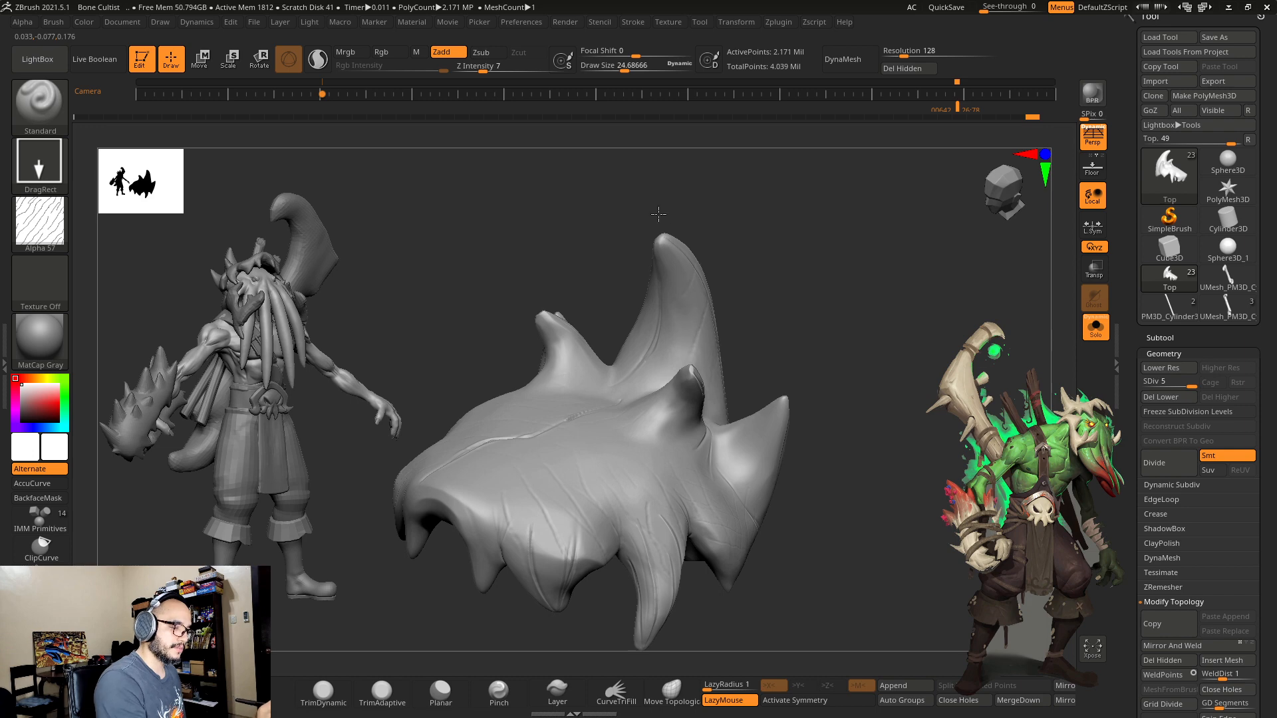
Step: Stamp smaller Alpha 57 scratches around the cheek and small horn at draw size about 11, checking the helmet from several angles
{"action": "right_click_drag", "start_coordinate": [684, 337], "coordinate": [766, 275]}
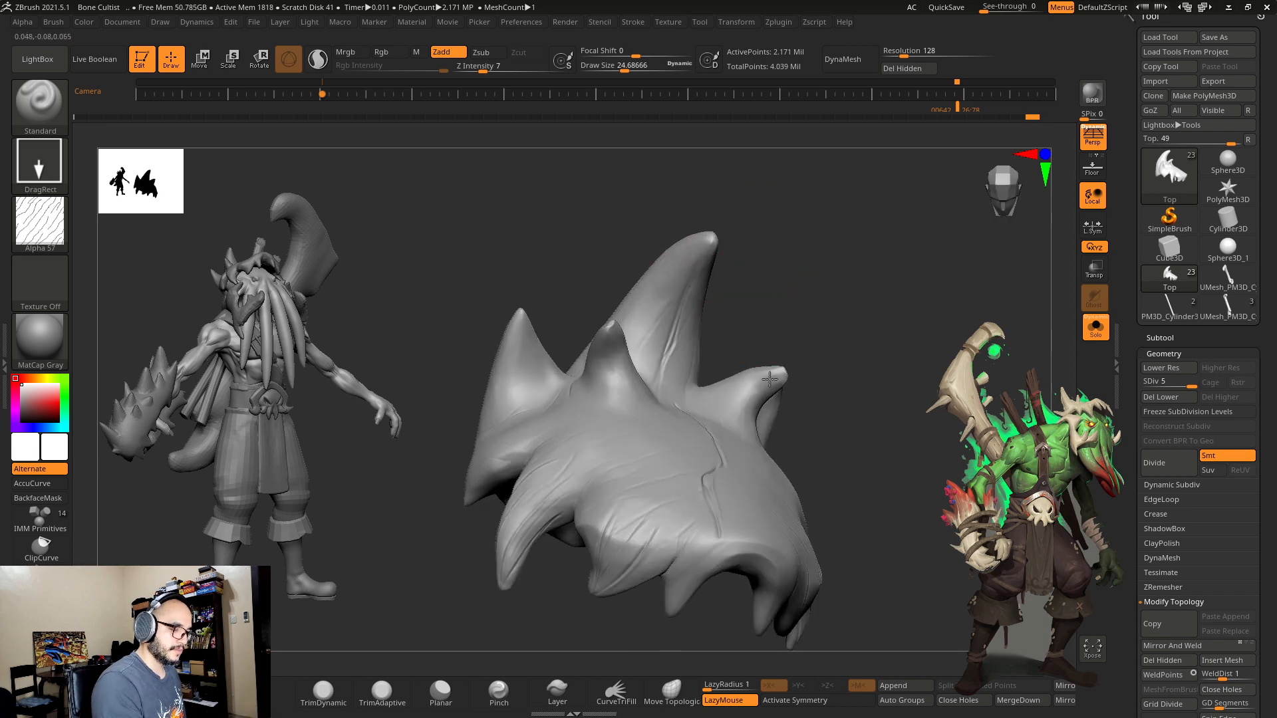
{"action": "mouse_move", "coordinate": [769, 379]}
{"action": "right_mouse_down"}
{"action": "mouse_move", "coordinate": [872, 373]}
{"action": "mouse_move", "coordinate": [693, 441]}
{"action": "right_mouse_up"}
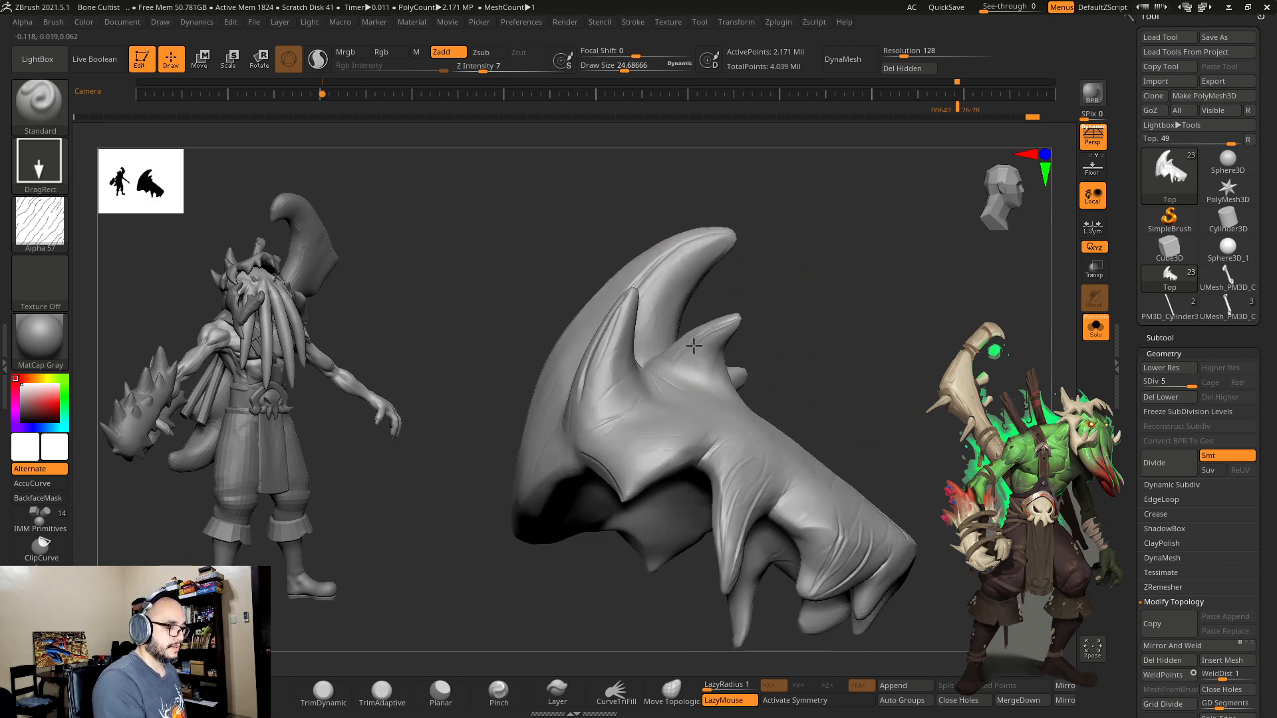
{"action": "right_click_drag", "start_coordinate": [775, 326], "coordinate": [858, 387]}
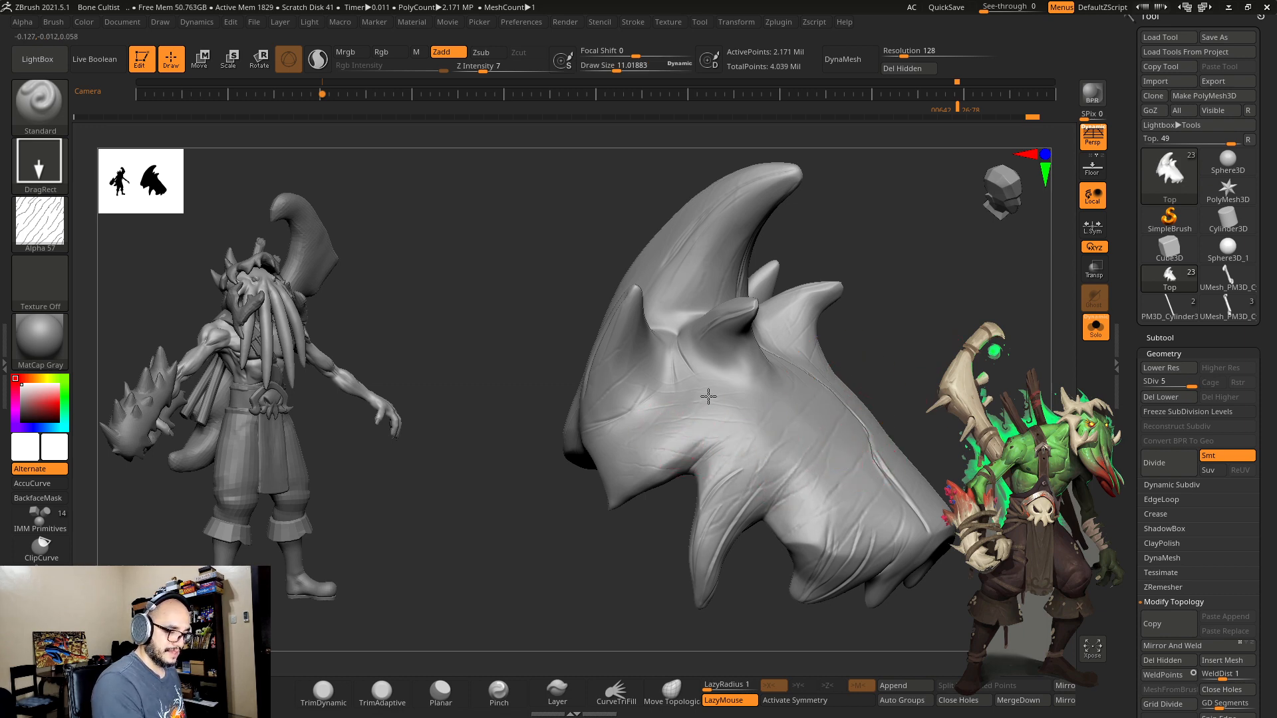
{"action": "mouse_move", "coordinate": [770, 381]}
{"action": "right_mouse_down", "text": "shift"}
{"action": "mouse_move", "coordinate": [912, 386]}
{"action": "mouse_move", "coordinate": [883, 385]}
{"action": "right_mouse_up", "text": "shift"}
{"action": "key", "text": "ctrl"}
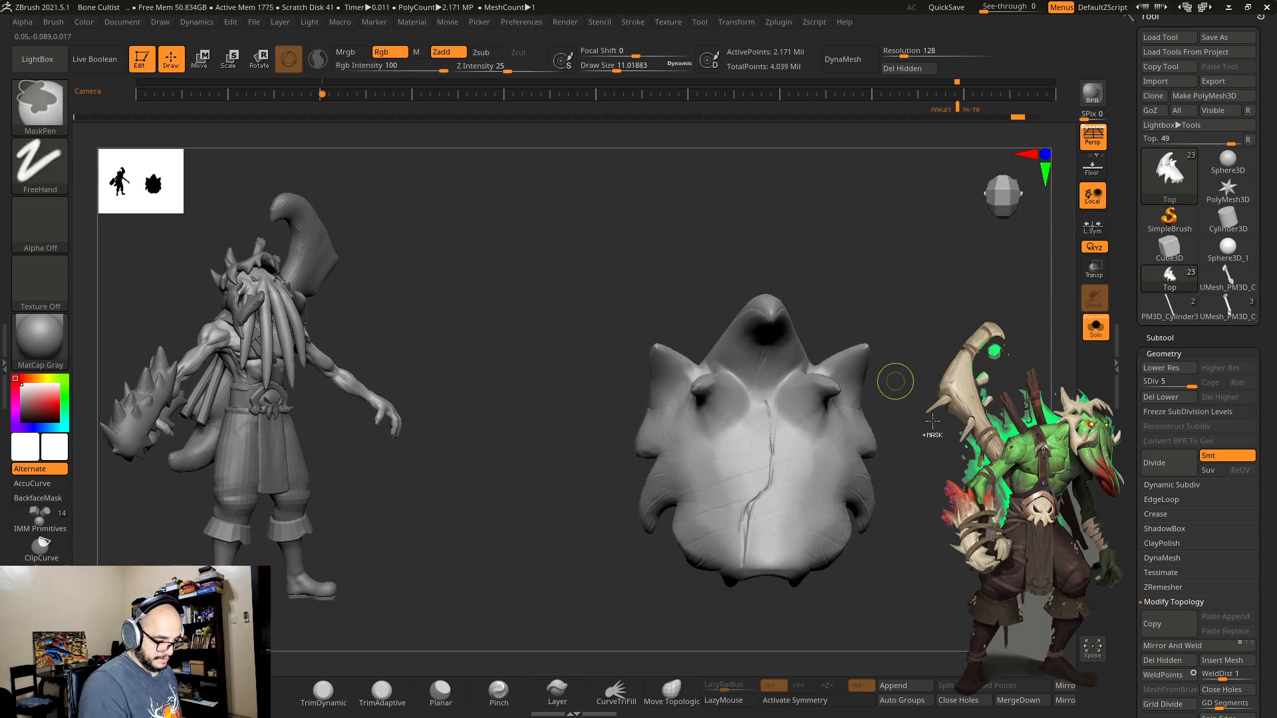
{"action": "left_click_drag", "start_coordinate": [940, 442], "coordinate": [865, 374]}
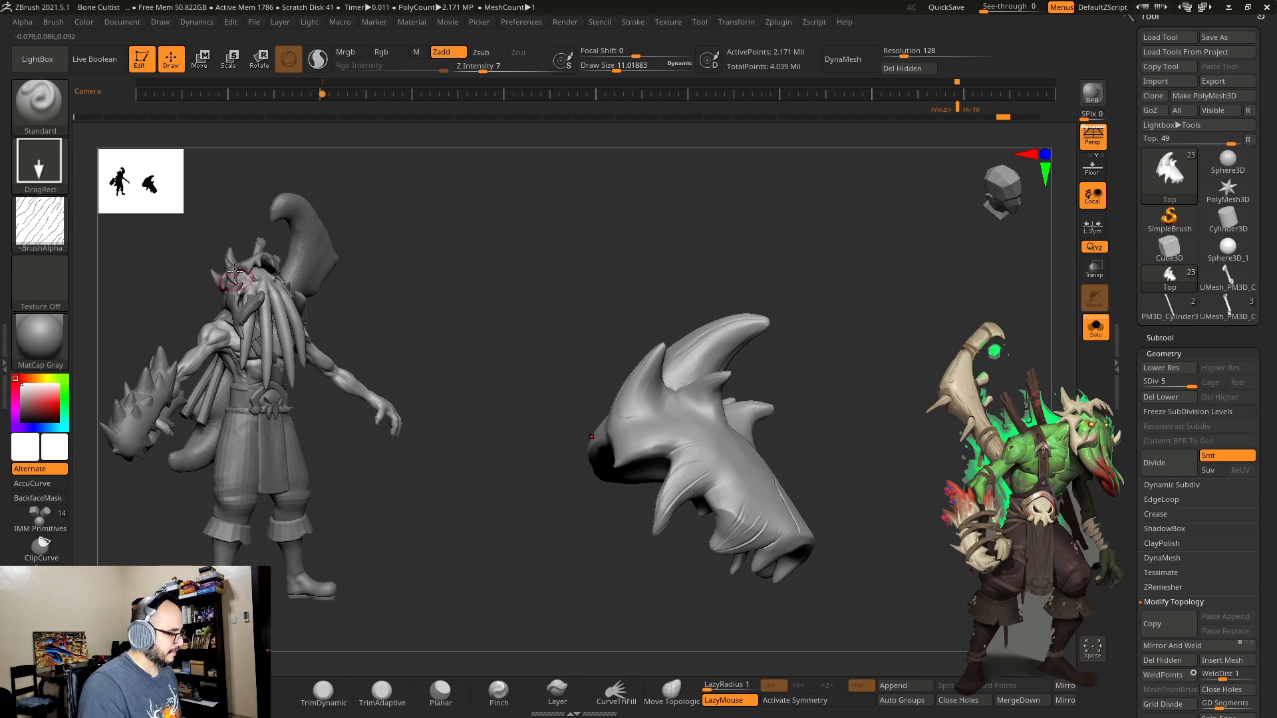
Step: Reset the Standard brush to no alpha with the Dots stroke and reduce the draw size to about 5.1
{"action": "left_click", "coordinate": [40, 223]}
{"action": "left_click", "coordinate": [89, 229]}
{"action": "left_click", "coordinate": [67, 185]}
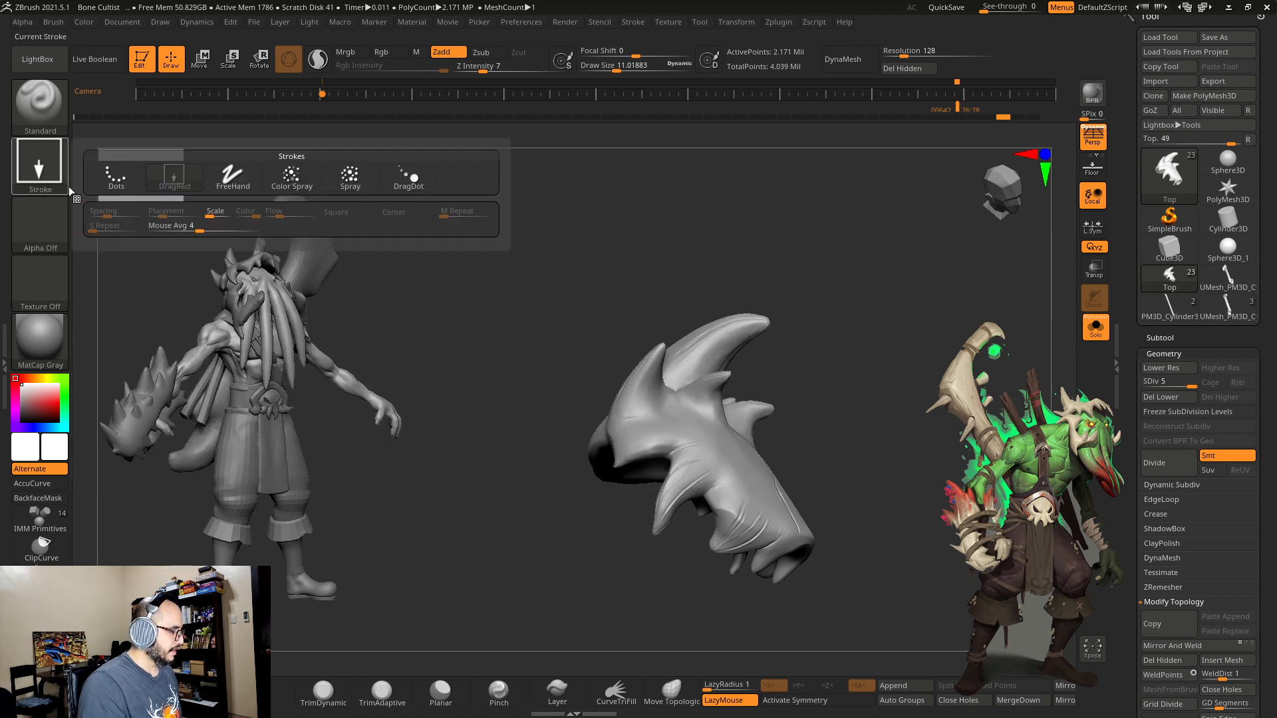
{"action": "left_click", "coordinate": [116, 177]}
{"action": "key", "text": "bracketleft"}
{"action": "key", "text": "bracketleft"}
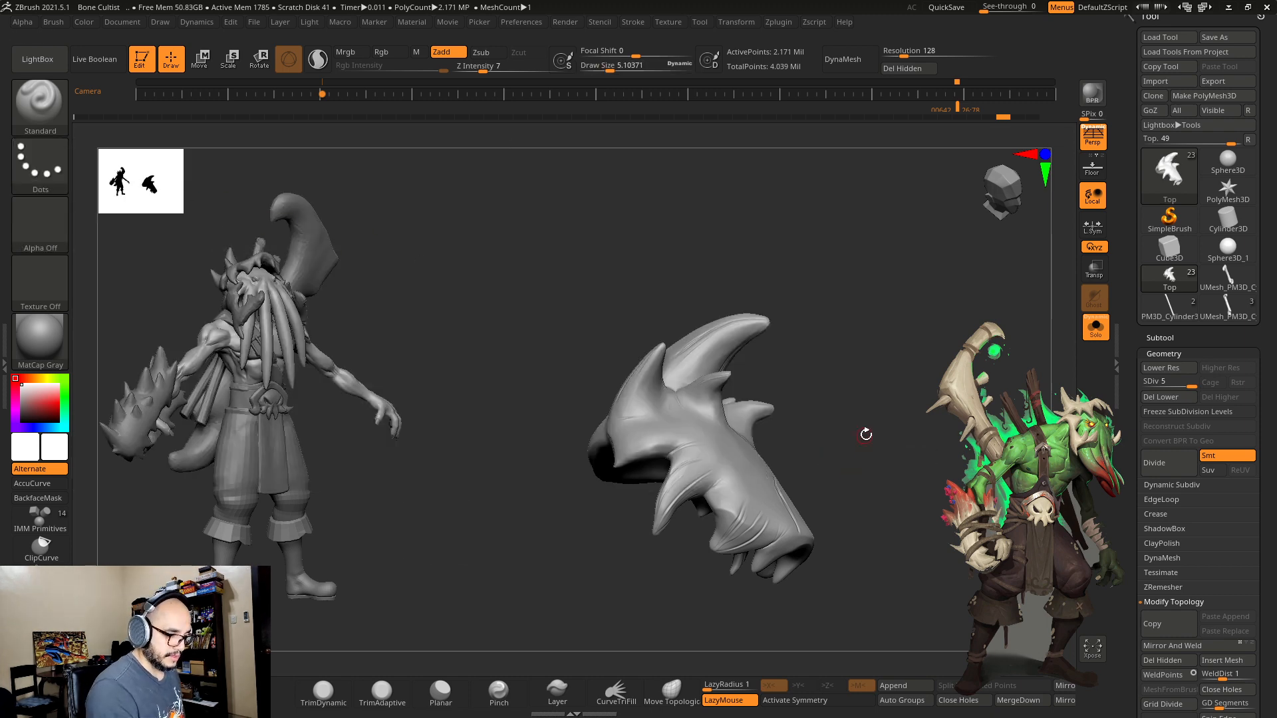
Step: Turn symmetry on and carve fine creases on the cheek spike with DamStandard, reducing draw size to about 3.7 and 2.7
{"action": "left_click_drag", "start_coordinate": [866, 435], "coordinate": [727, 464]}
{"action": "left_click_drag", "start_coordinate": [773, 361], "coordinate": [772, 453], "text": "alt"}
{"action": "key", "text": "b"}
{"action": "key", "text": "d"}
{"action": "key", "text": "s"}
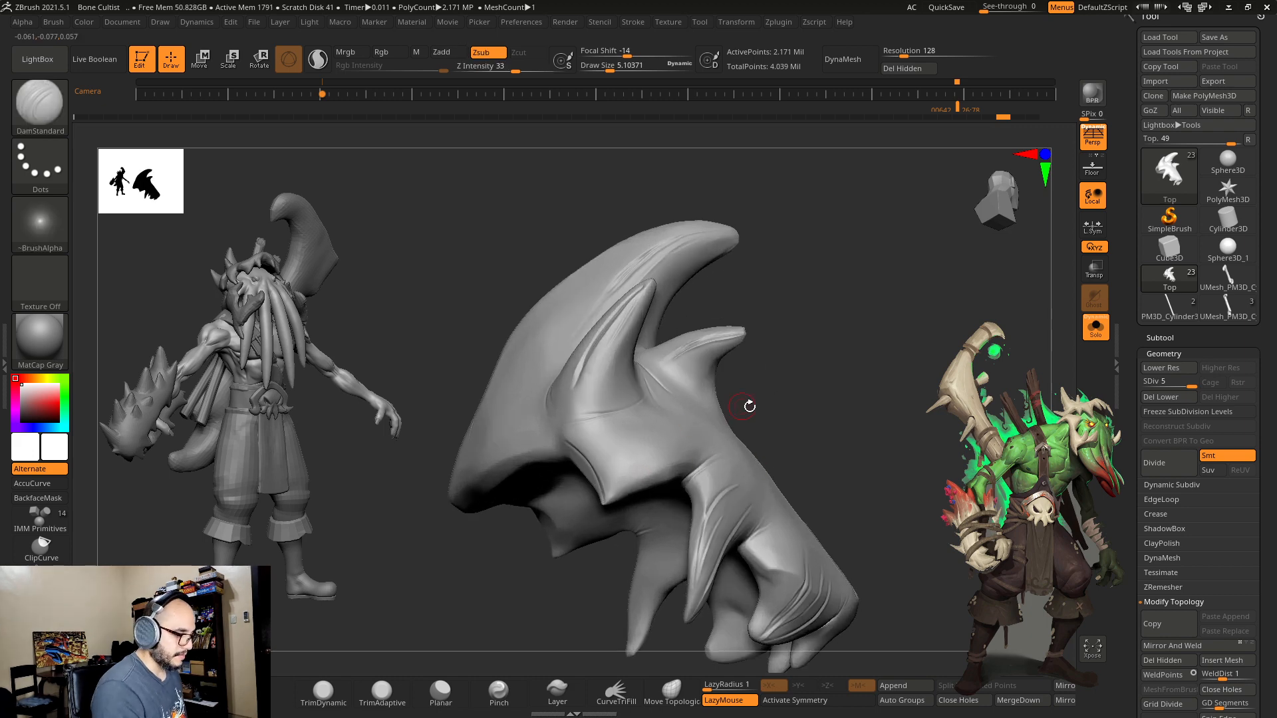
{"action": "key", "text": "x"}
{"action": "key", "text": "bracketleft"}
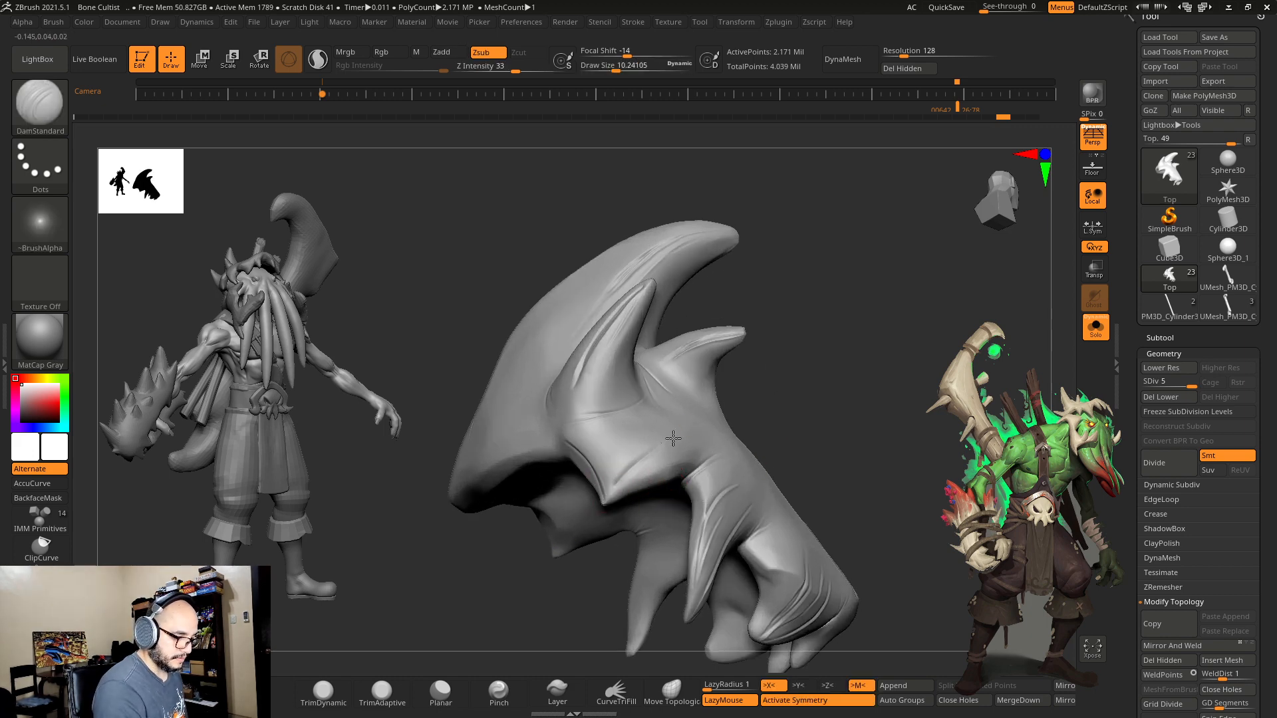
{"action": "left_click_drag", "start_coordinate": [657, 447], "coordinate": [607, 497]}
{"action": "left_click_drag", "start_coordinate": [760, 393], "coordinate": [665, 459]}
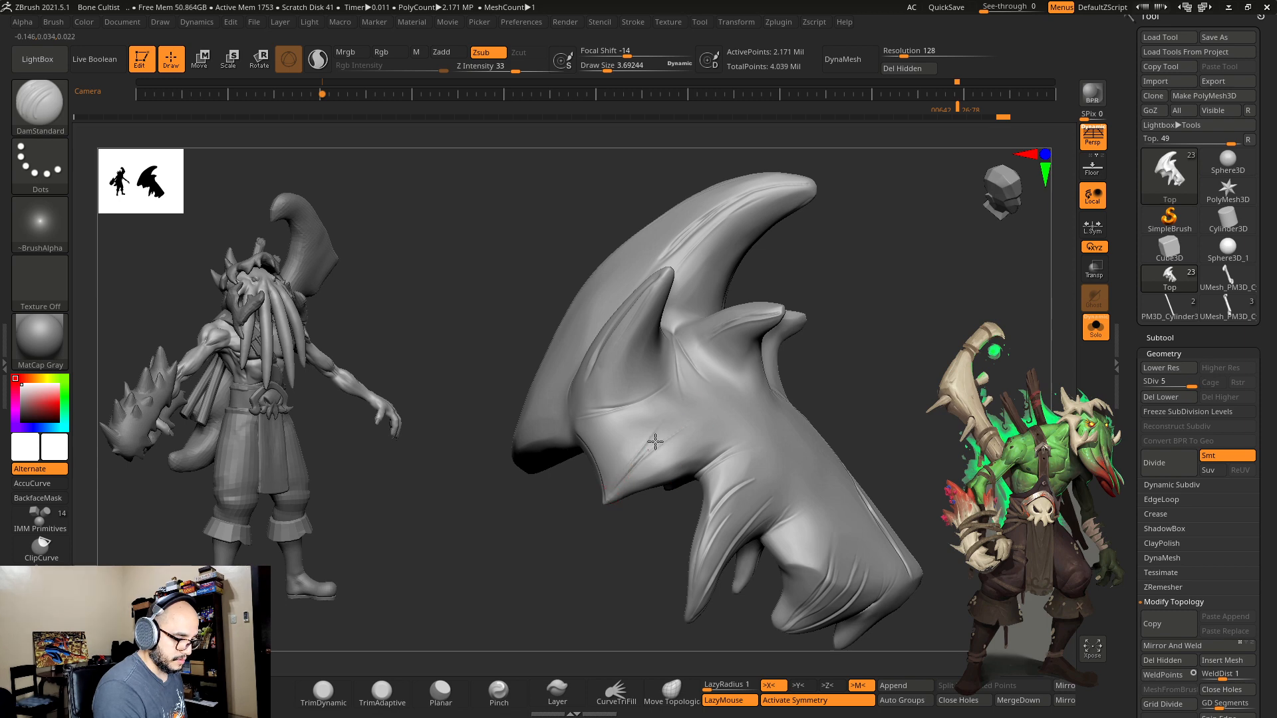
{"action": "mouse_move", "coordinate": [689, 417]}
{"action": "left_mouse_down"}
{"action": "mouse_move", "coordinate": [648, 452]}
{"action": "mouse_move", "coordinate": [679, 433]}
{"action": "left_mouse_up"}
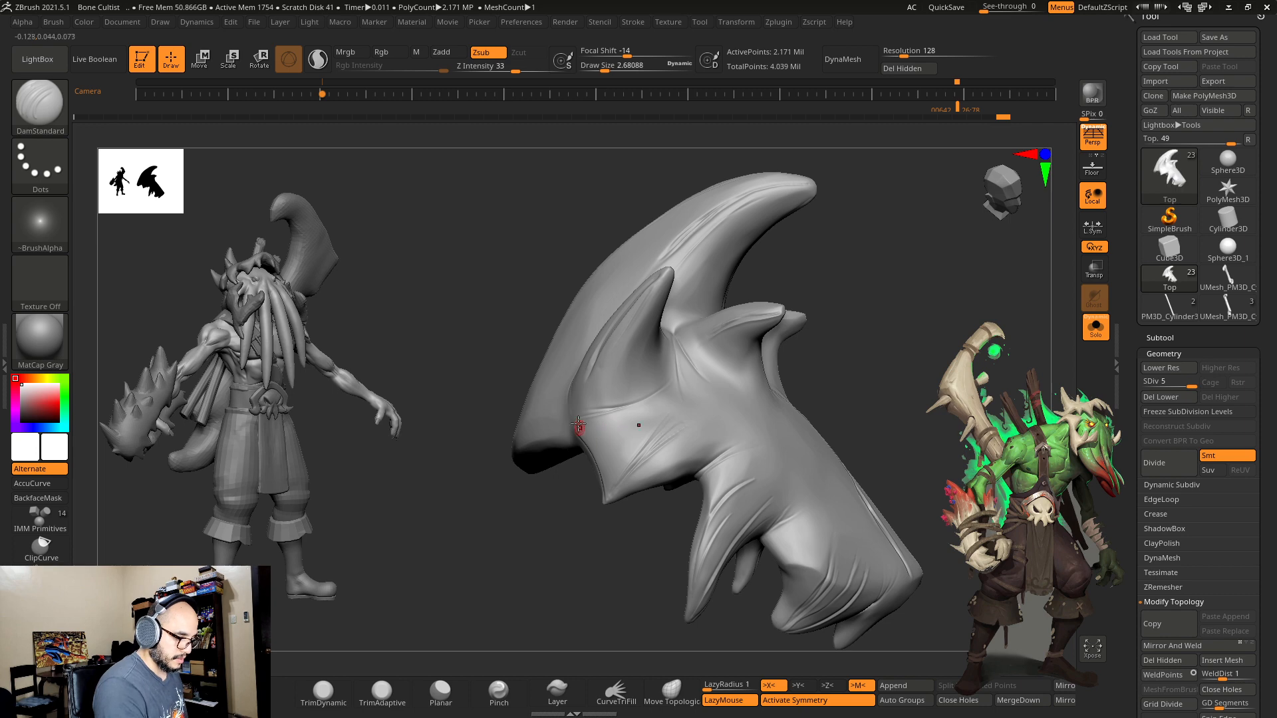
Step: Carve symmetrical DamStandard creases up the back of the large horn, undoing the first stroke and continuing with a smaller brush
{"action": "left_click_drag", "start_coordinate": [832, 399], "coordinate": [787, 397]}
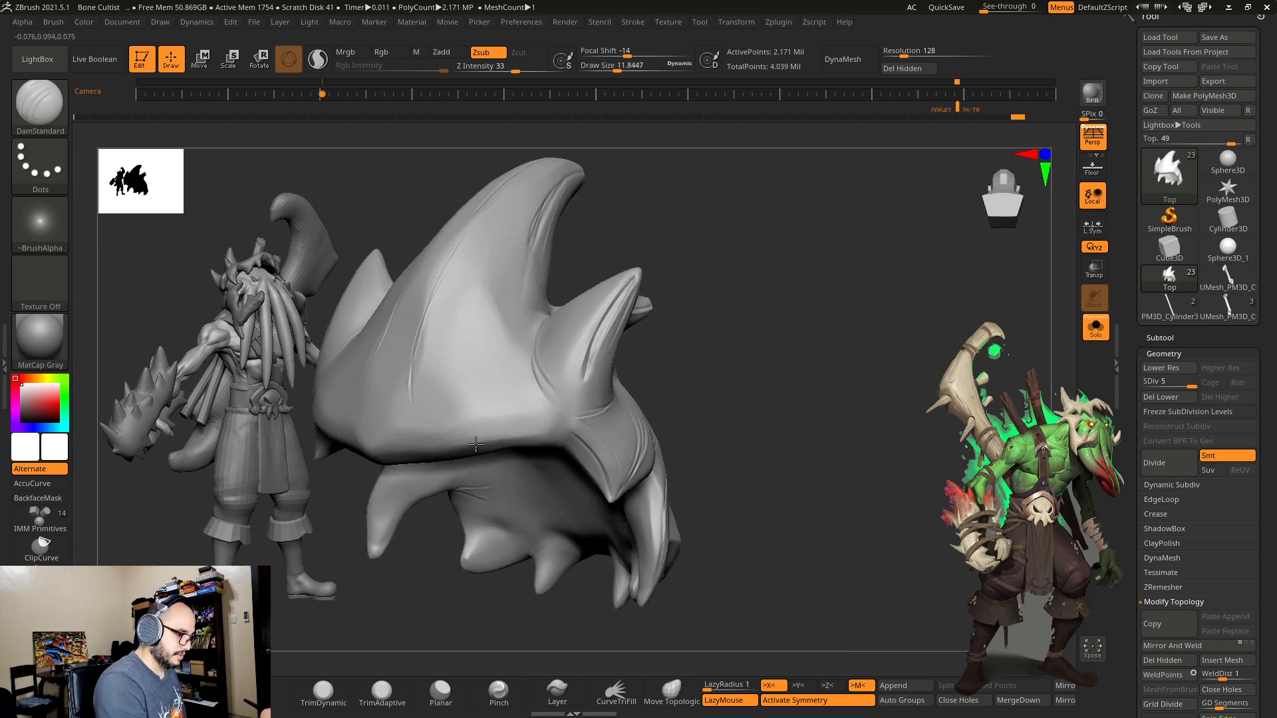
{"action": "mouse_move", "coordinate": [474, 441]}
{"action": "left_mouse_down"}
{"action": "mouse_move", "coordinate": [504, 225]}
{"action": "mouse_move", "coordinate": [471, 428]}
{"action": "mouse_move", "coordinate": [465, 388]}
{"action": "mouse_move", "coordinate": [492, 246]}
{"action": "left_mouse_up"}
{"action": "key", "text": "ctrl+z"}
{"action": "key", "text": "s"}
{"action": "mouse_move", "coordinate": [522, 192]}
{"action": "left_mouse_down"}
{"action": "mouse_move", "coordinate": [474, 398]}
{"action": "mouse_move", "coordinate": [499, 235]}
{"action": "left_mouse_up"}
{"action": "key", "text": "bracketleft"}
{"action": "left_click_drag", "start_coordinate": [479, 378], "coordinate": [500, 250]}
{"action": "mouse_move", "coordinate": [480, 297]}
{"action": "left_mouse_down"}
{"action": "mouse_move", "coordinate": [472, 420]}
{"action": "mouse_move", "coordinate": [481, 286]}
{"action": "left_mouse_up"}
Step: Carve a long symmetrical crease along the side of the snout with DamStandard at draw size about 5.1, undoing unwanted strokes
{"action": "mouse_move", "coordinate": [672, 329]}
{"action": "left_mouse_down"}
{"action": "mouse_move", "coordinate": [735, 357]}
{"action": "mouse_move", "coordinate": [693, 385]}
{"action": "left_mouse_up"}
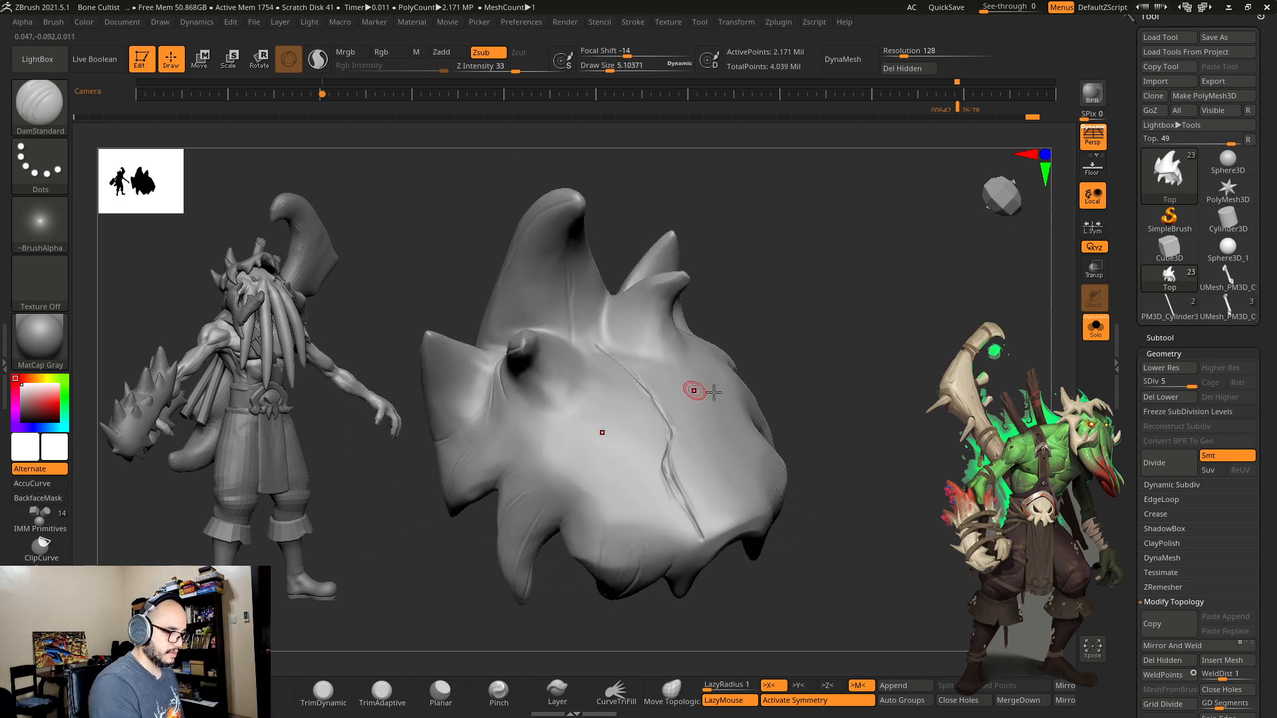
{"action": "left_click_drag", "start_coordinate": [561, 490], "coordinate": [648, 555]}
{"action": "key", "text": "ctrl+z"}
{"action": "mouse_move", "coordinate": [524, 423]}
{"action": "left_mouse_down"}
{"action": "mouse_move", "coordinate": [581, 490]}
{"action": "mouse_move", "coordinate": [699, 550]}
{"action": "left_mouse_up"}
{"action": "key", "text": "ctrl+z"}
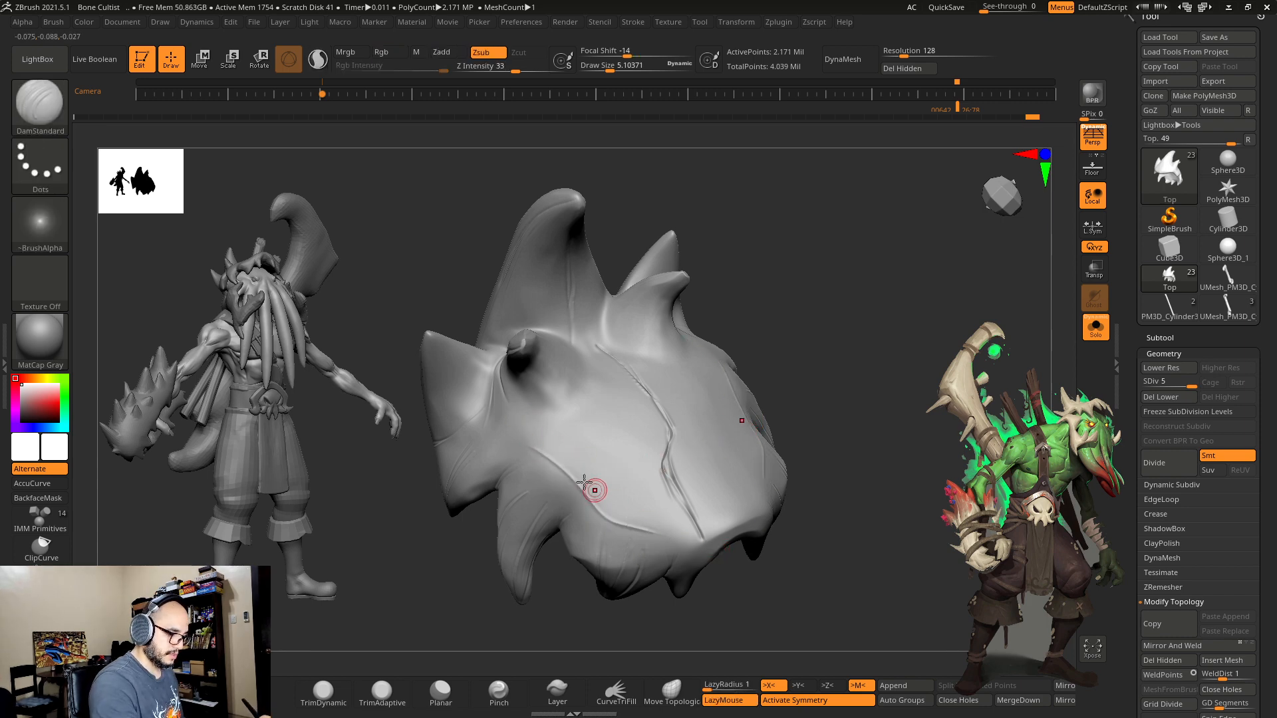
{"action": "key", "text": "ctrl"}
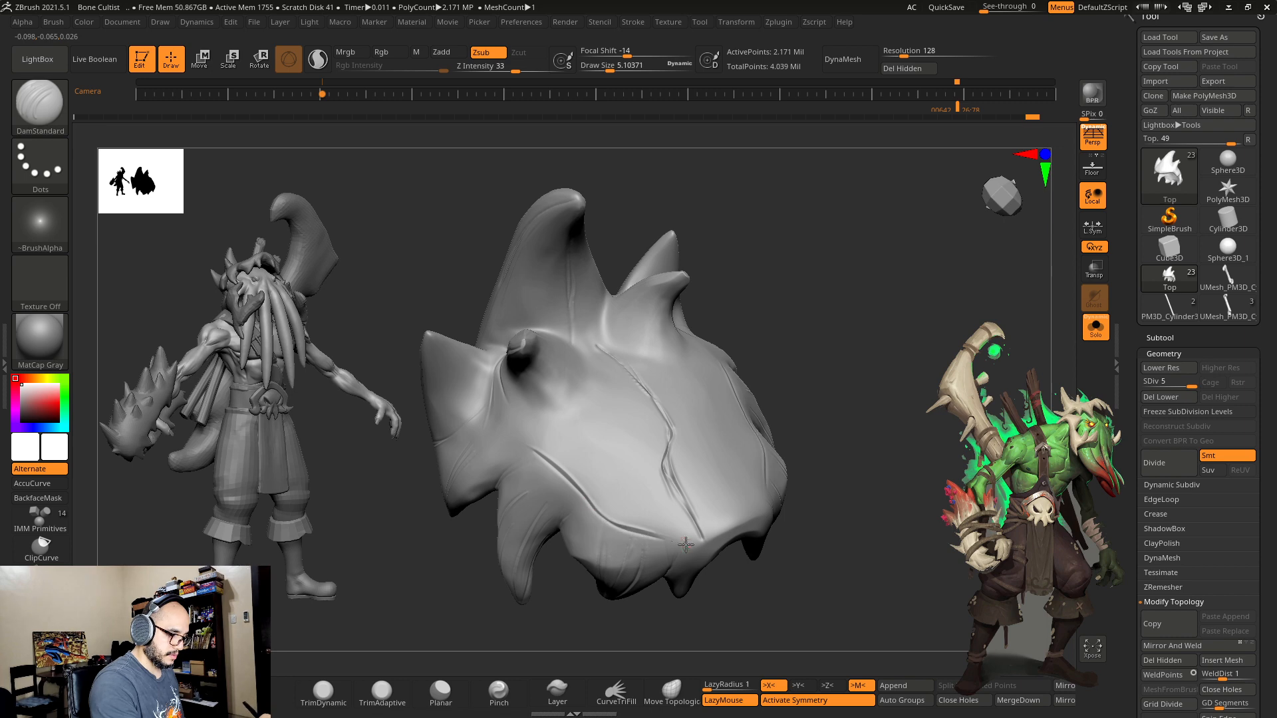
Step: Add finer branching creases beside the snout's side crease at draw size about 2.3 and smooth out their ends
{"action": "key", "text": "s"}
{"action": "left_click_drag", "start_coordinate": [584, 505], "coordinate": [577, 505]}
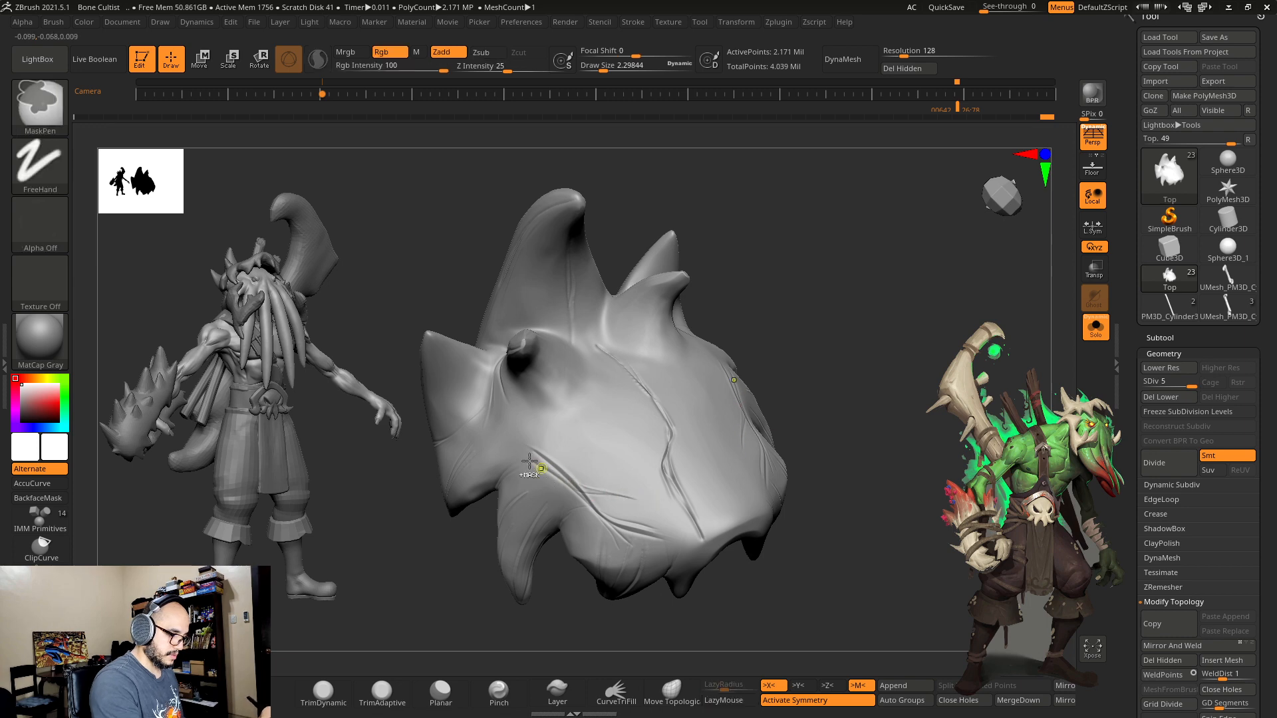
{"action": "left_click_drag", "start_coordinate": [532, 462], "coordinate": [573, 486], "text": "shift"}
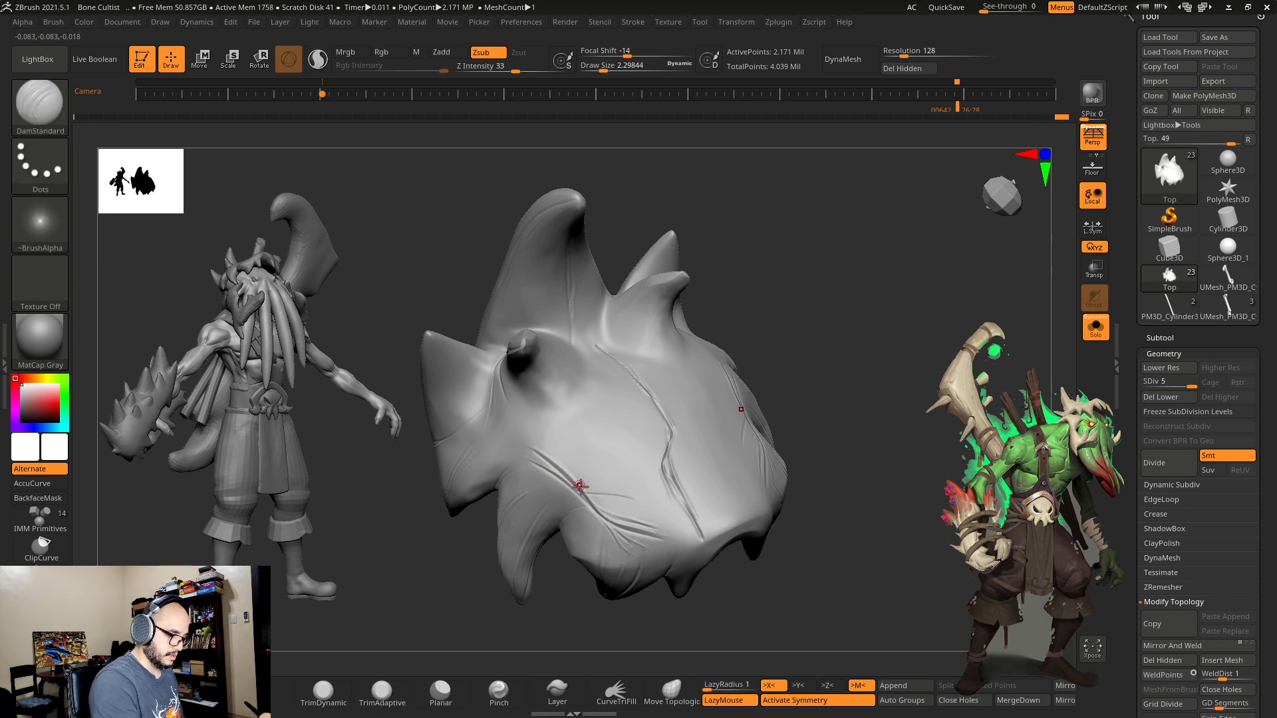
{"action": "left_click_drag", "start_coordinate": [657, 537], "coordinate": [644, 536], "text": "shift"}
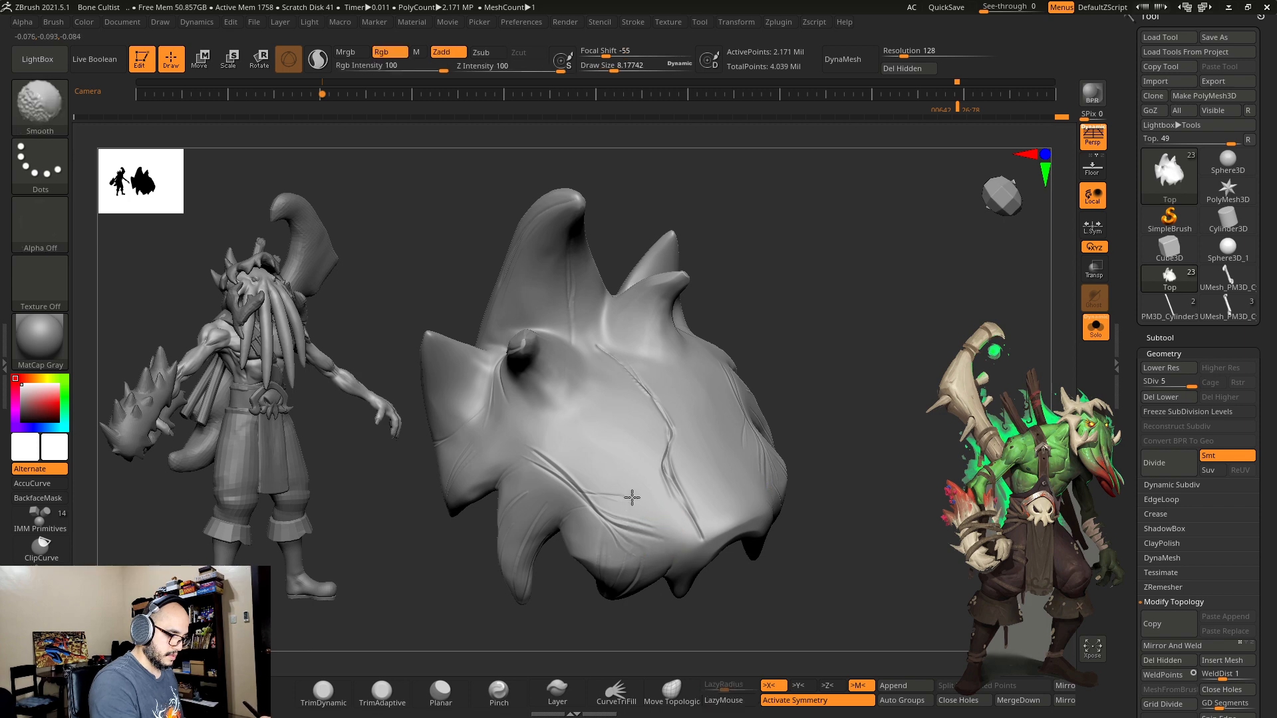
{"action": "left_click_drag", "start_coordinate": [533, 455], "coordinate": [551, 470], "text": "shift"}
Step: Turn symmetry off and carve asymmetrical DamStandard creases on the two front fangs at draw size about 3.4
{"action": "right_click_drag", "start_coordinate": [765, 571], "coordinate": [788, 482]}
{"action": "key", "text": "s"}
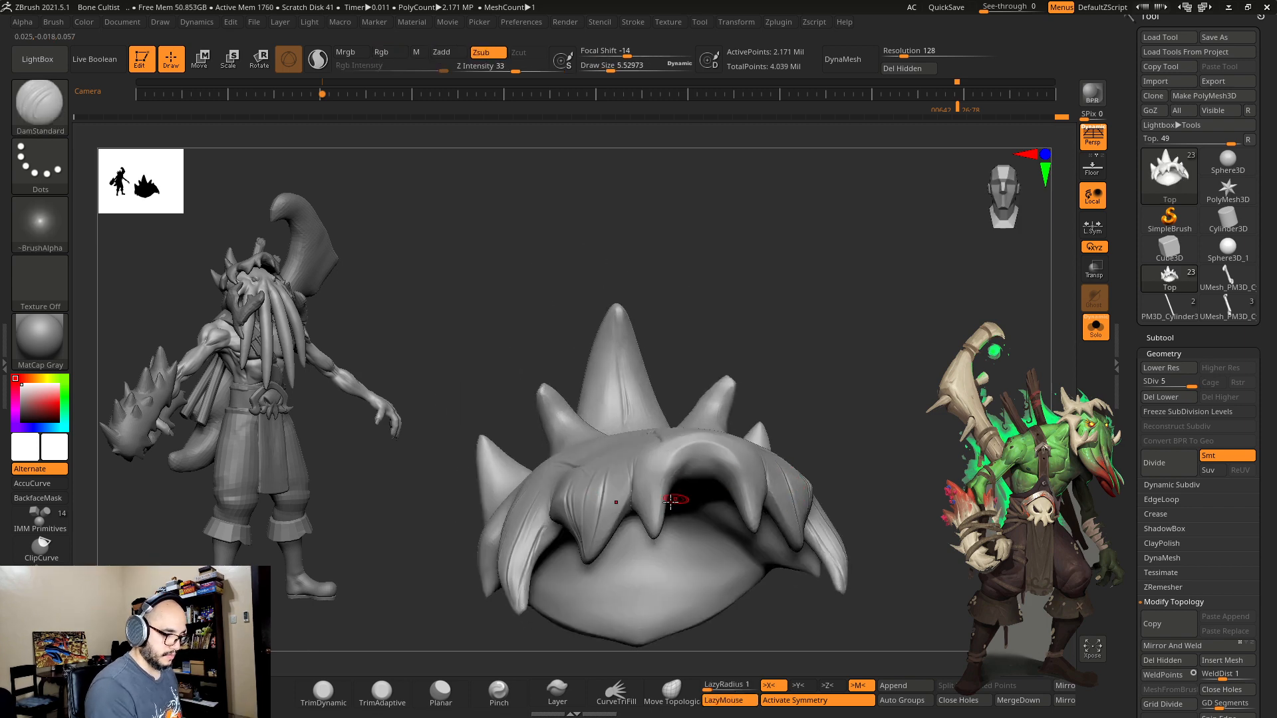
{"action": "key", "text": "x"}
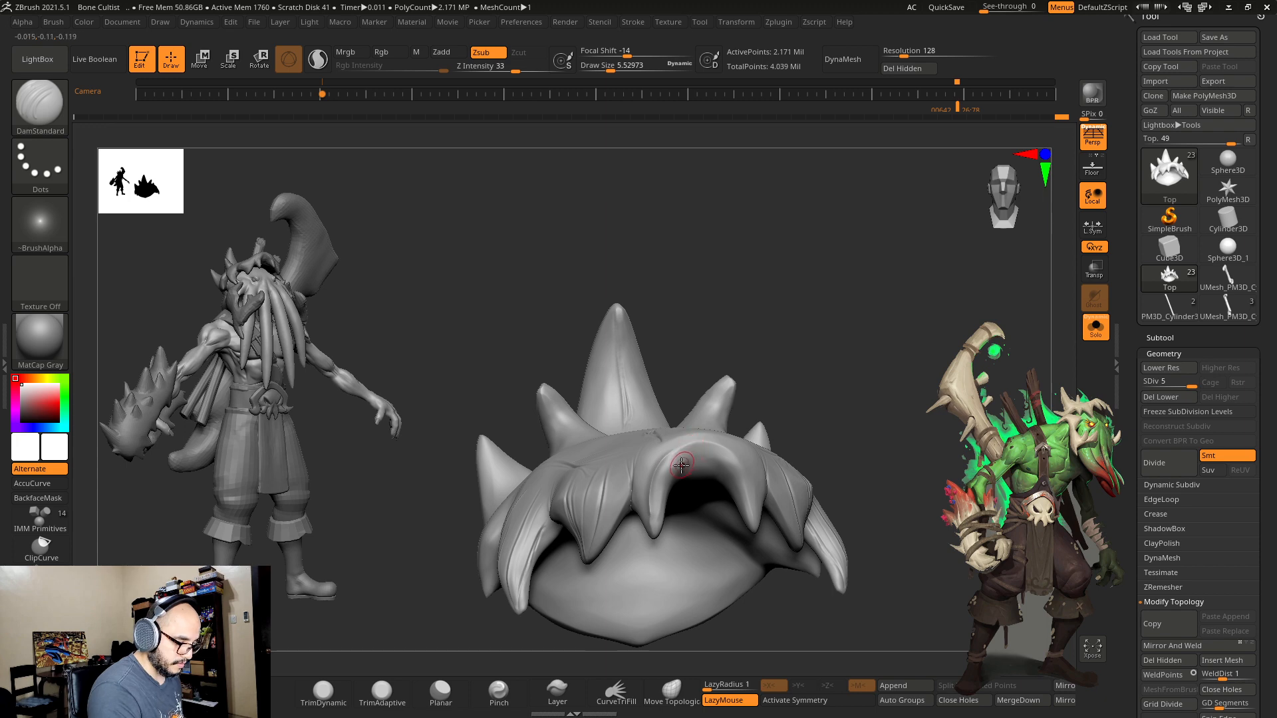
{"action": "key", "text": "s"}
{"action": "left_click_drag", "start_coordinate": [692, 454], "coordinate": [668, 475]}
{"action": "key", "text": "s"}
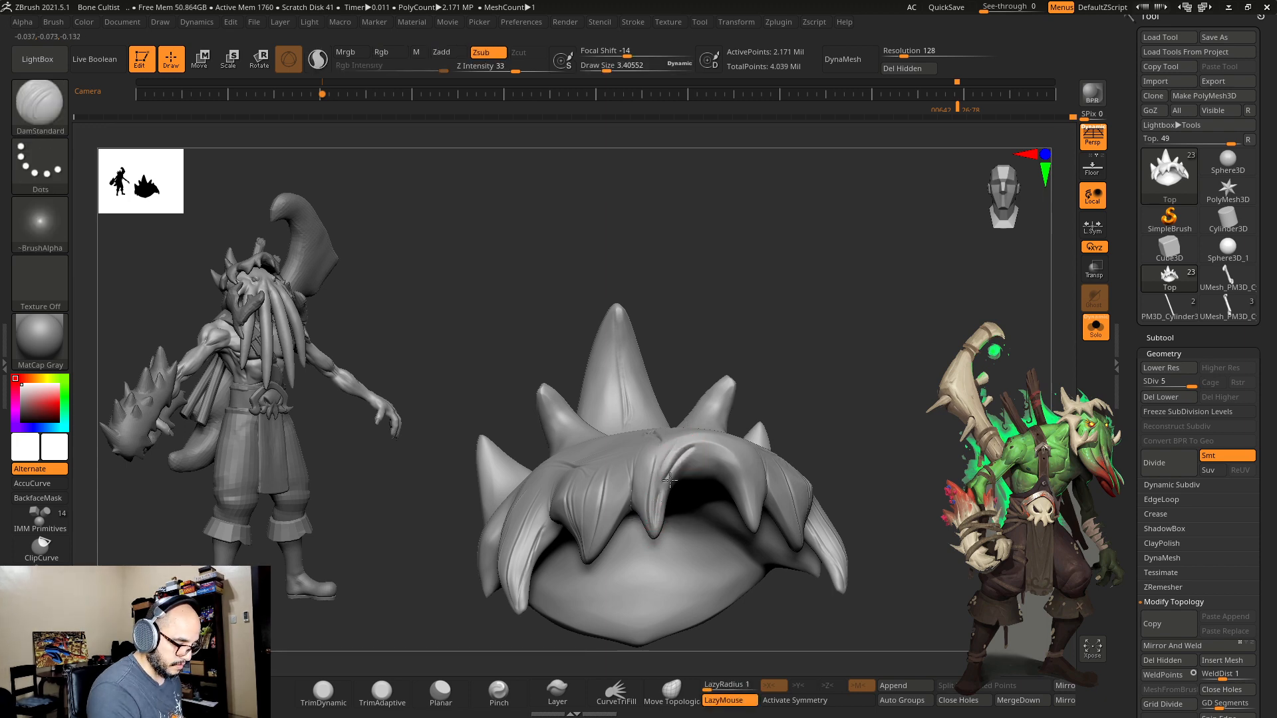
{"action": "left_click_drag", "start_coordinate": [753, 395], "coordinate": [796, 391]}
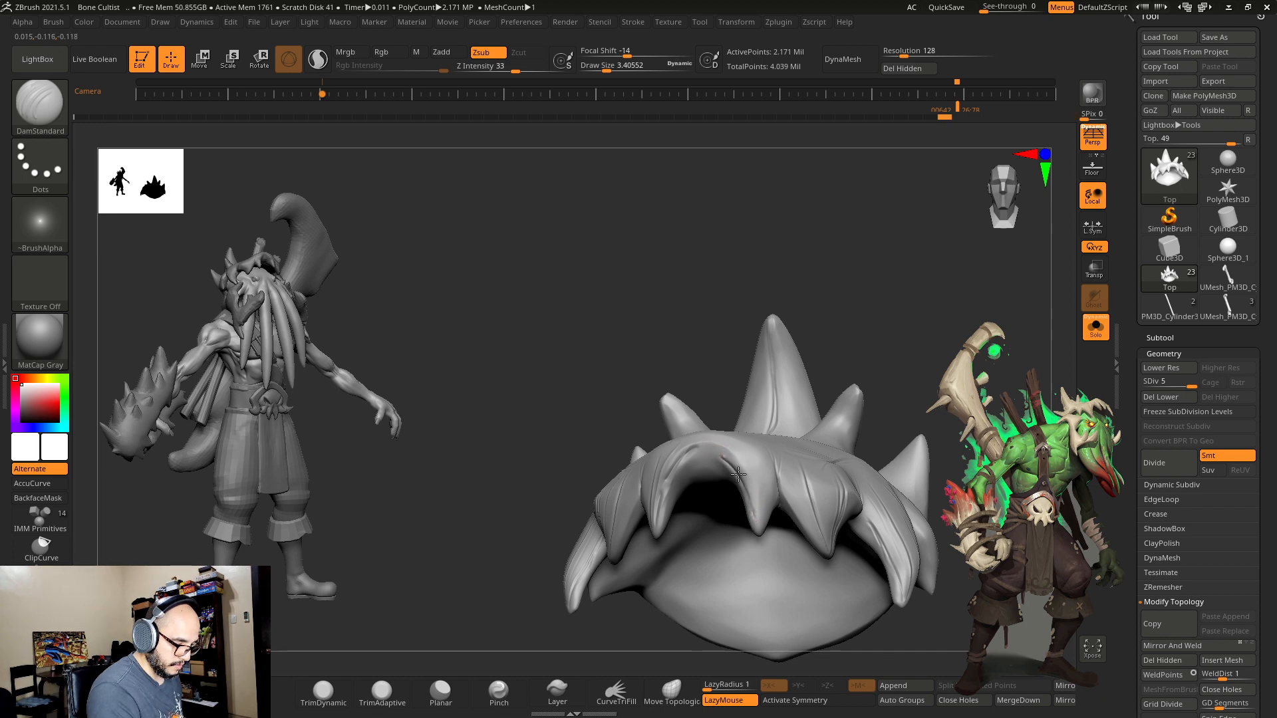
{"action": "left_click_drag", "start_coordinate": [760, 523], "coordinate": [725, 442]}
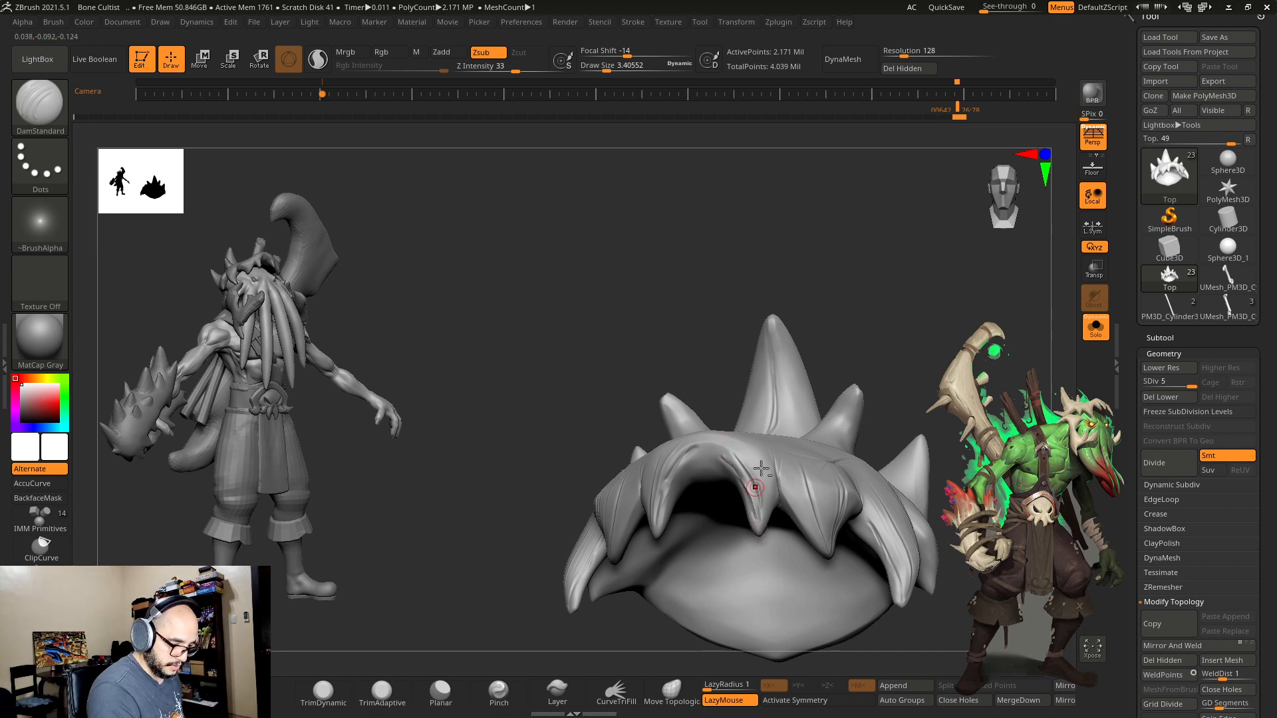
Step: Carve long asymmetrical creases along the snout's underside behind the front fangs, using draw sizes of about 5.5 and 4.3
{"action": "left_click_drag", "start_coordinate": [872, 363], "coordinate": [799, 397]}
{"action": "left_click_drag", "start_coordinate": [737, 356], "coordinate": [762, 284], "text": "alt"}
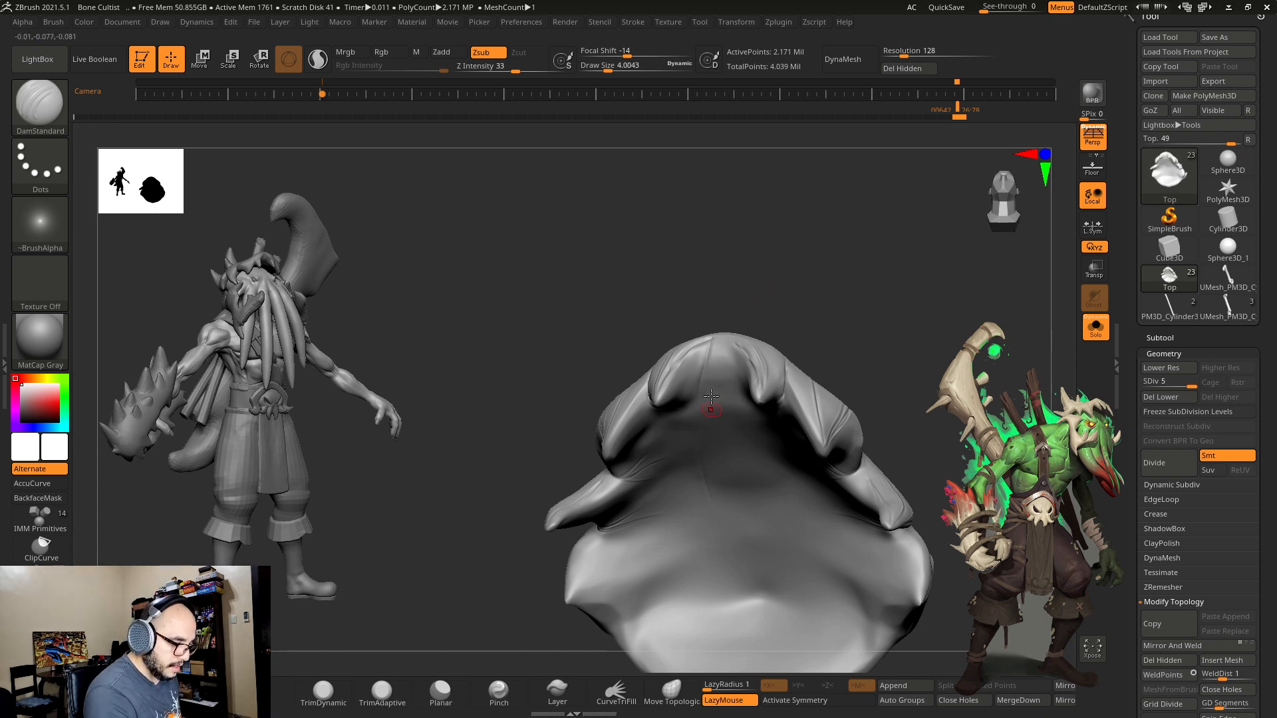
{"action": "key", "text": "s"}
{"action": "left_click_drag", "start_coordinate": [812, 298], "coordinate": [770, 338]}
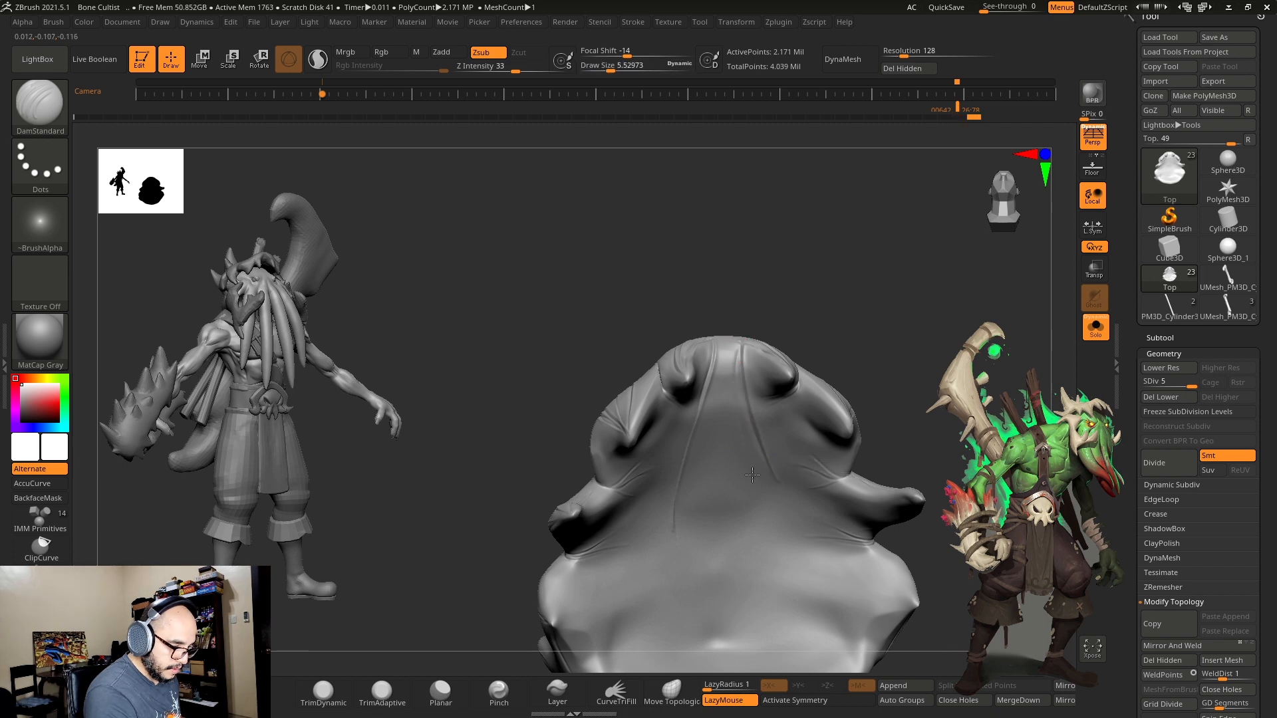
{"action": "key", "text": "s"}
{"action": "left_click_drag", "start_coordinate": [748, 451], "coordinate": [745, 450]}
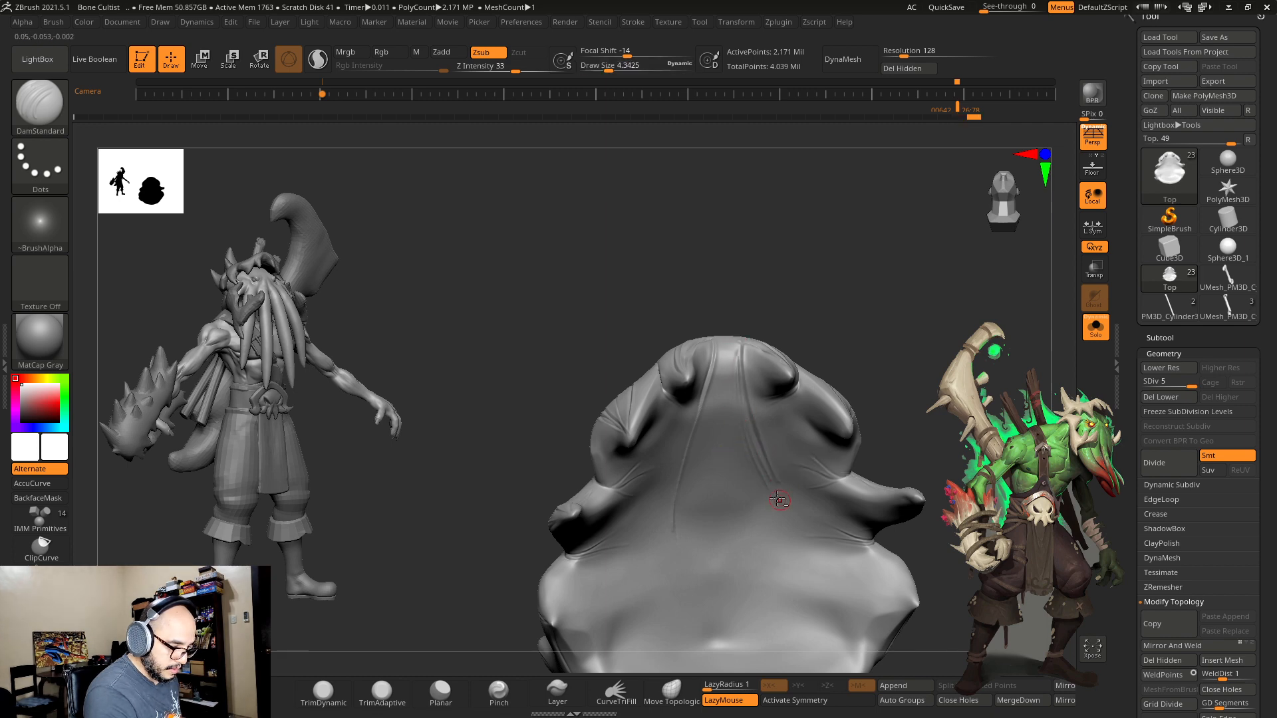
{"action": "key", "text": "s"}
{"action": "mouse_move", "coordinate": [758, 472]}
{"action": "left_mouse_down"}
{"action": "mouse_move", "coordinate": [768, 472]}
{"action": "mouse_move", "coordinate": [730, 411]}
{"action": "left_mouse_up"}
Step: Polish the edges of the long crack on top of the snout with hPolish at draw size about 11
{"action": "right_click_drag", "start_coordinate": [810, 402], "coordinate": [802, 389], "text": "alt"}
{"action": "right_click_drag", "start_coordinate": [749, 427], "coordinate": [882, 536]}
{"action": "key", "text": "b"}
{"action": "key", "text": "h"}
{"action": "key", "text": "p"}
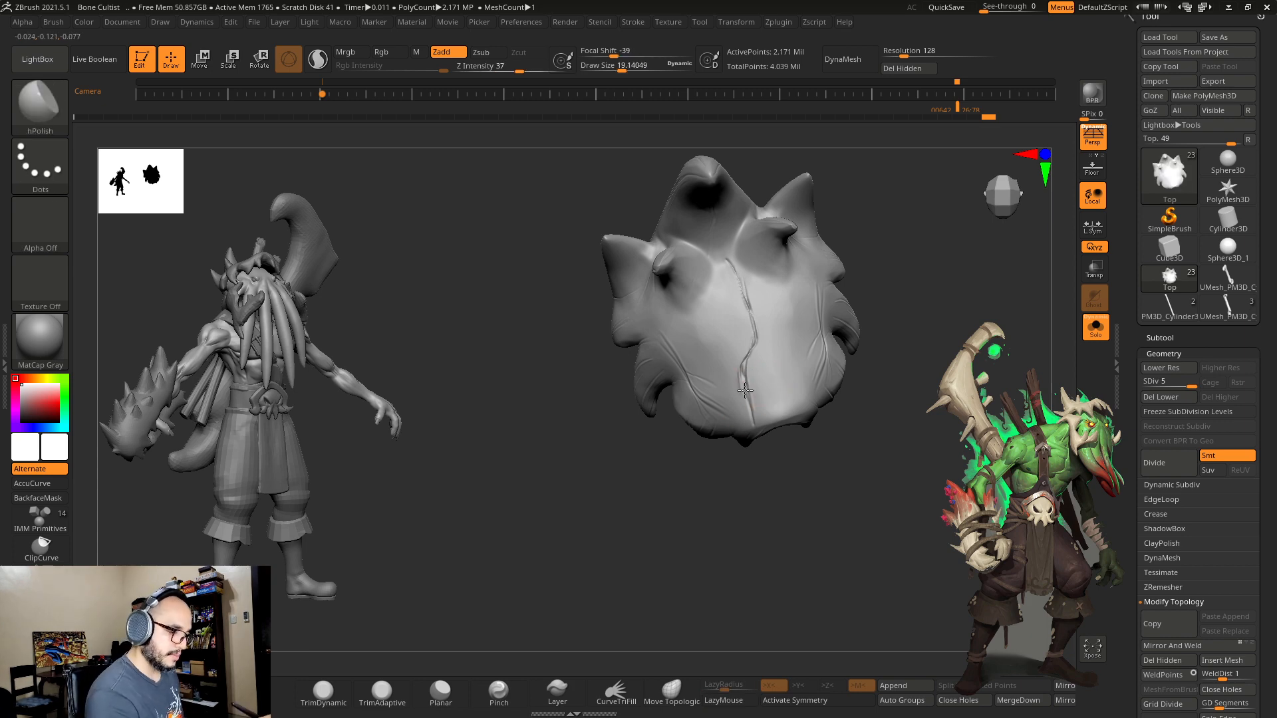
{"action": "key", "text": "s"}
{"action": "left_click_drag", "start_coordinate": [756, 361], "coordinate": [705, 372]}
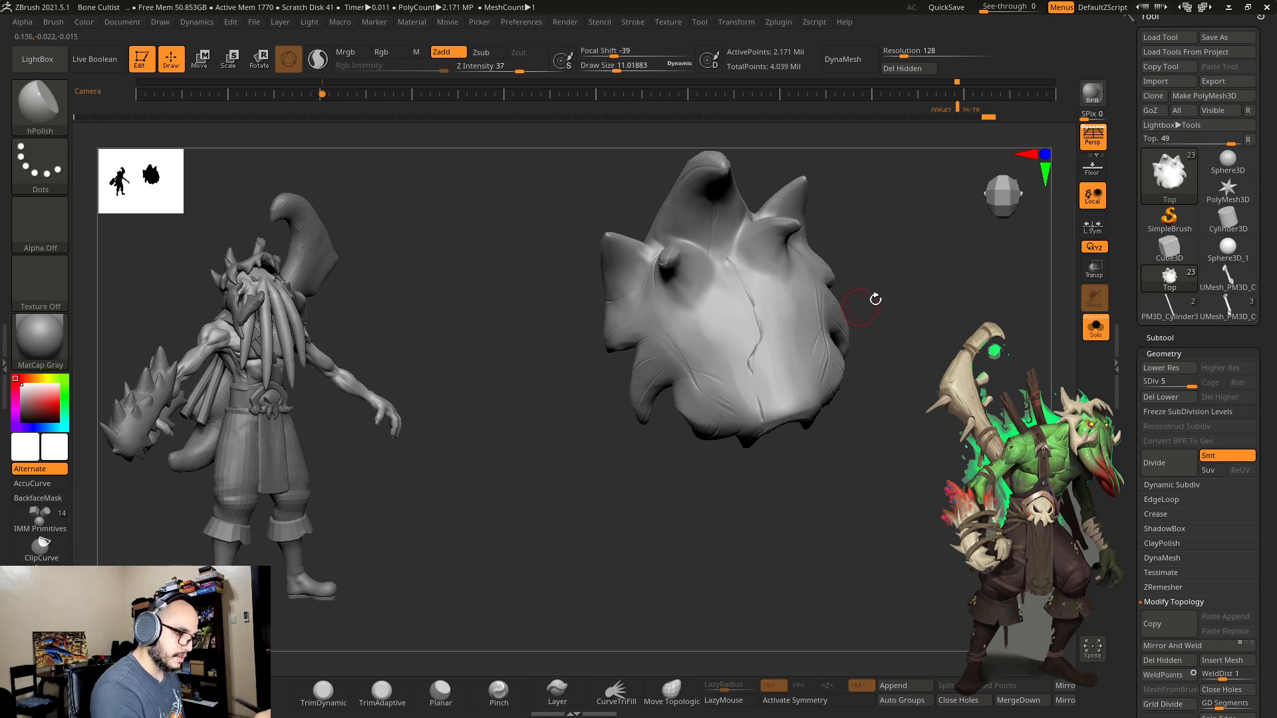
Step: Polish the snout's side creases and side fangs with hPolish, reducing the draw size to about 9.5 and 5.1
{"action": "left_click_drag", "start_coordinate": [875, 296], "coordinate": [652, 389]}
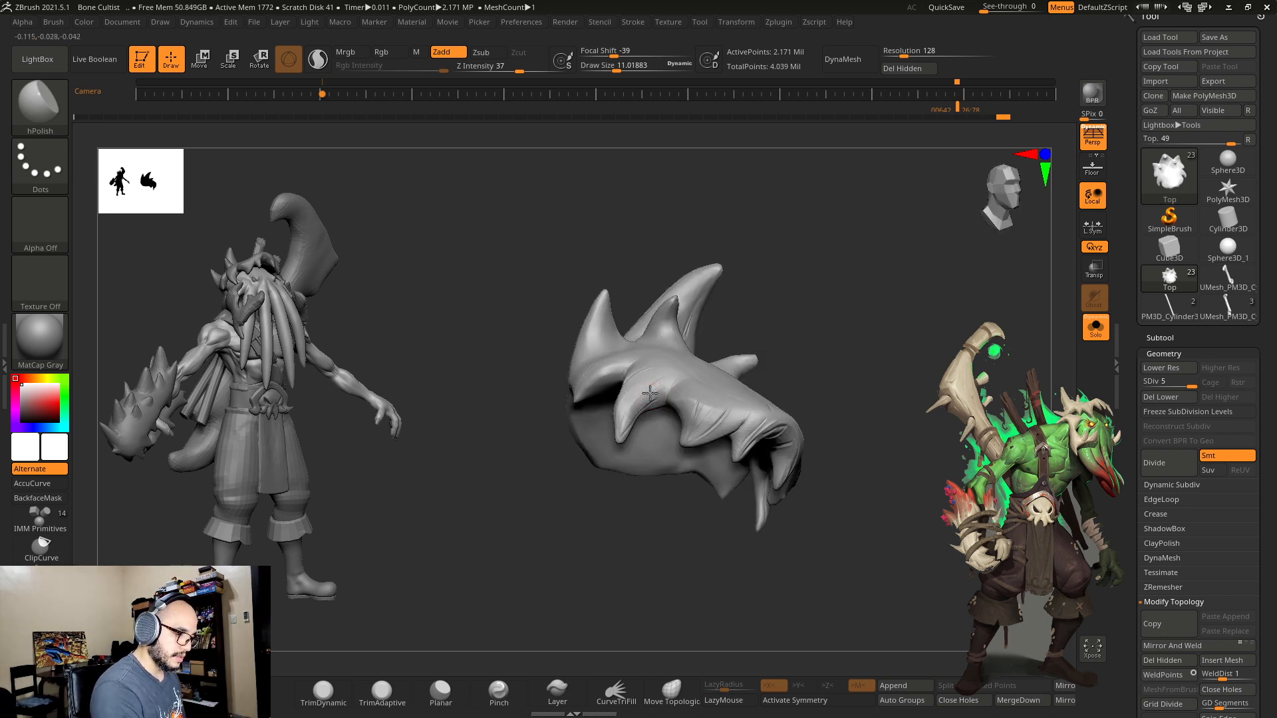
{"action": "left_click_drag", "start_coordinate": [762, 311], "coordinate": [758, 431], "text": "alt"}
{"action": "key", "text": "["}
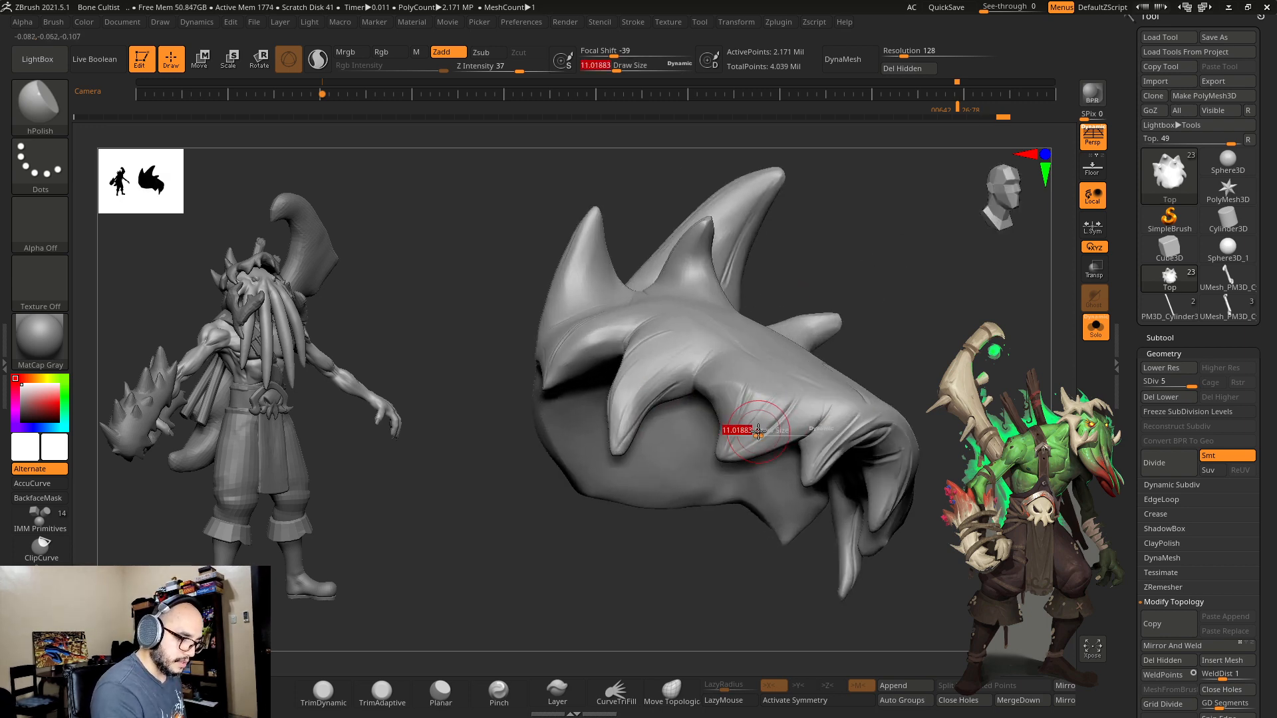
{"action": "key", "text": "]"}
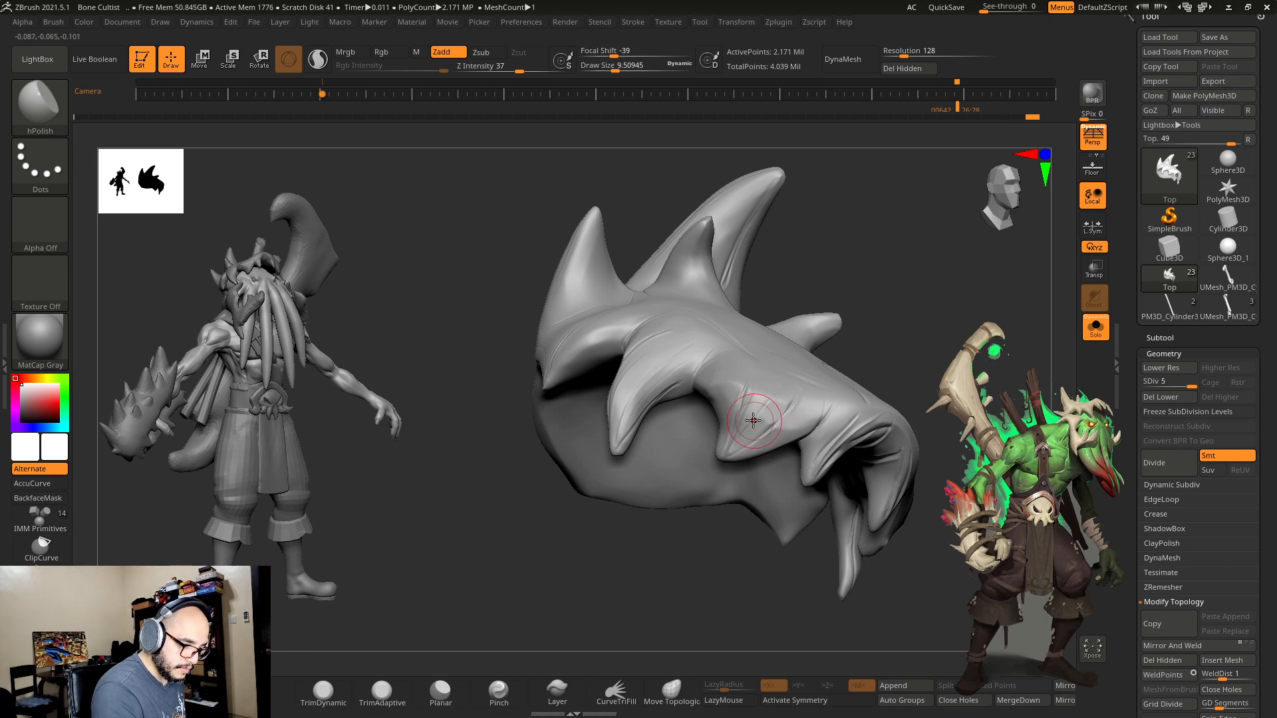
{"action": "key", "text": "["}
{"action": "right_click_drag", "start_coordinate": [776, 387], "coordinate": [729, 428]}
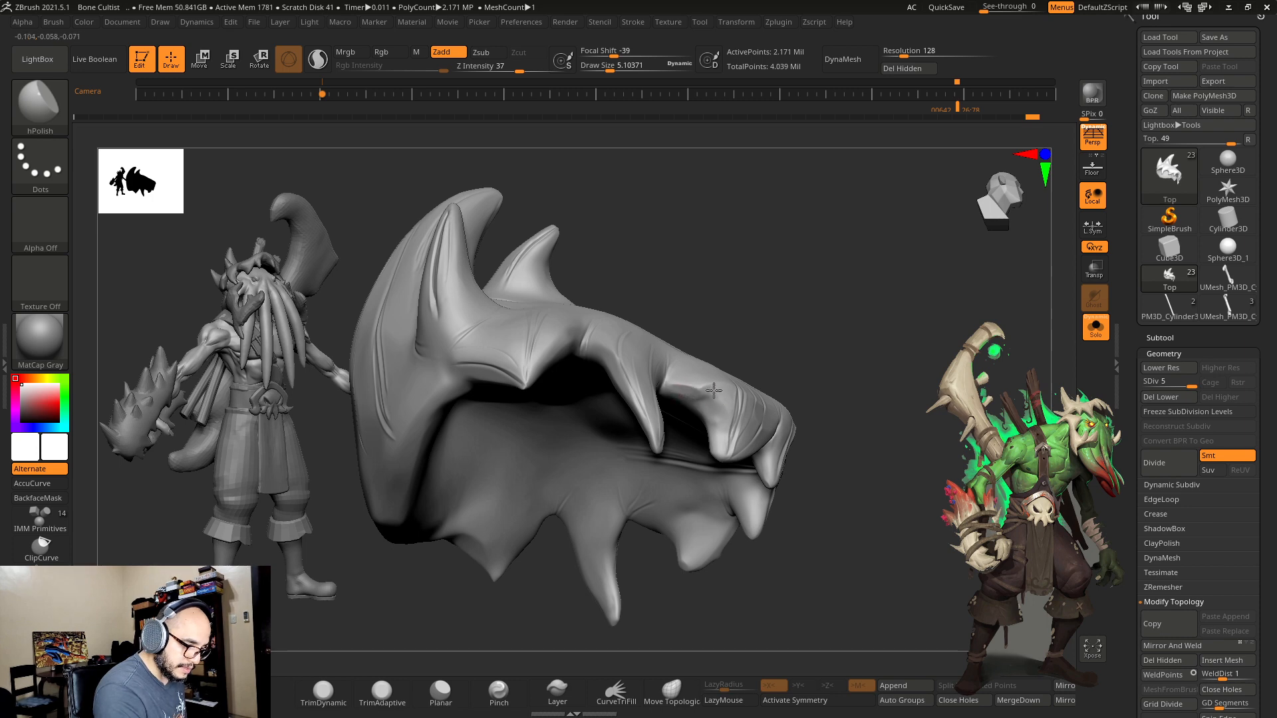
{"action": "mouse_move", "coordinate": [707, 389]}
{"action": "right_mouse_down"}
{"action": "mouse_move", "coordinate": [724, 376]}
{"action": "mouse_move", "coordinate": [699, 385]}
{"action": "right_mouse_up"}
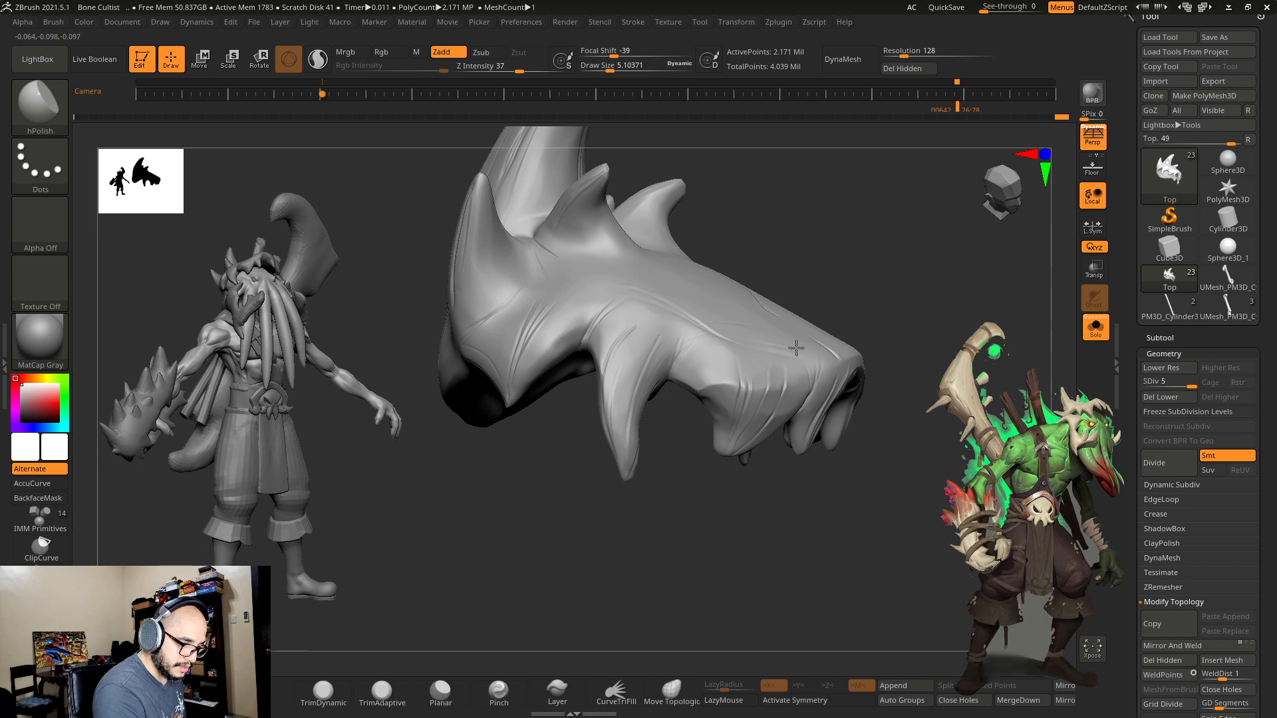
{"action": "right_click_drag", "start_coordinate": [796, 347], "coordinate": [814, 380]}
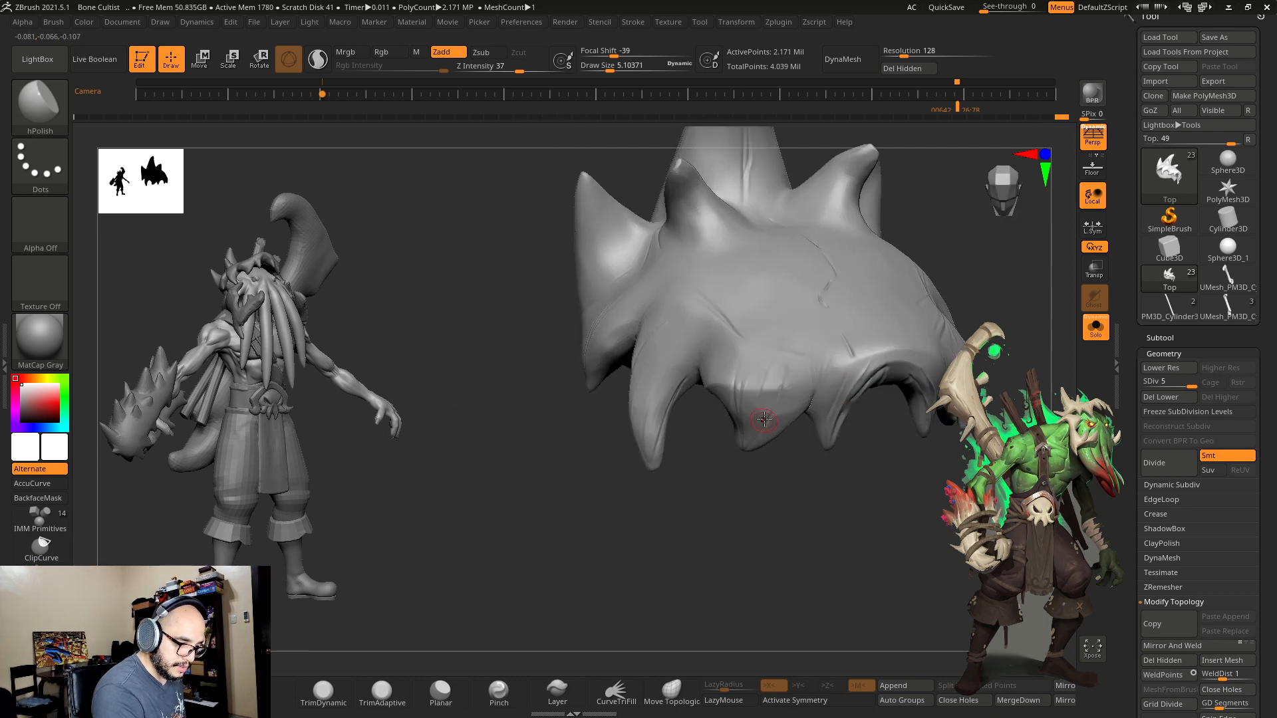
Step: Turn symmetry on and polish the front fangs and the snout's underside with hPolish, raising the draw size to about 6.5
{"action": "mouse_move", "coordinate": [868, 425]}
{"action": "right_mouse_down"}
{"action": "mouse_move", "coordinate": [856, 385]}
{"action": "mouse_move", "coordinate": [782, 490]}
{"action": "mouse_move", "coordinate": [841, 348]}
{"action": "right_mouse_up"}
{"action": "key", "text": "x"}
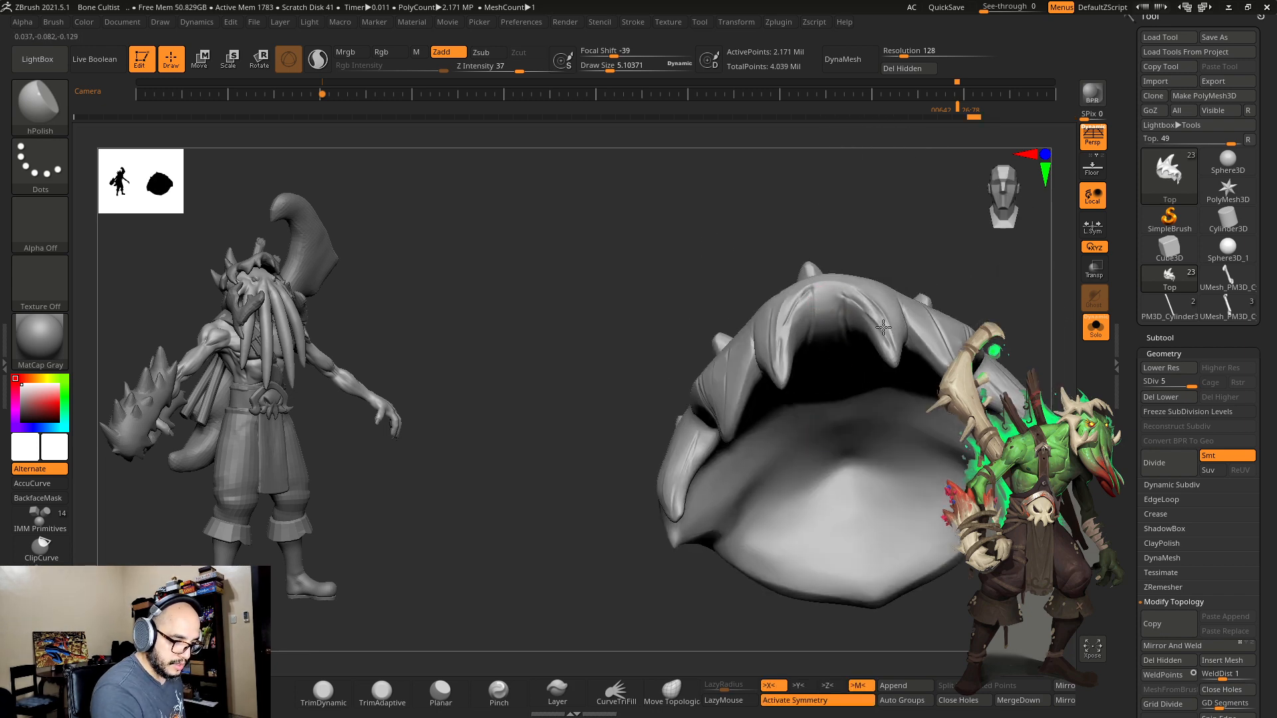
{"action": "mouse_move", "coordinate": [893, 345]}
{"action": "right_mouse_down"}
{"action": "mouse_move", "coordinate": [897, 331]}
{"action": "mouse_move", "coordinate": [903, 357]}
{"action": "mouse_move", "coordinate": [888, 376]}
{"action": "right_mouse_up"}
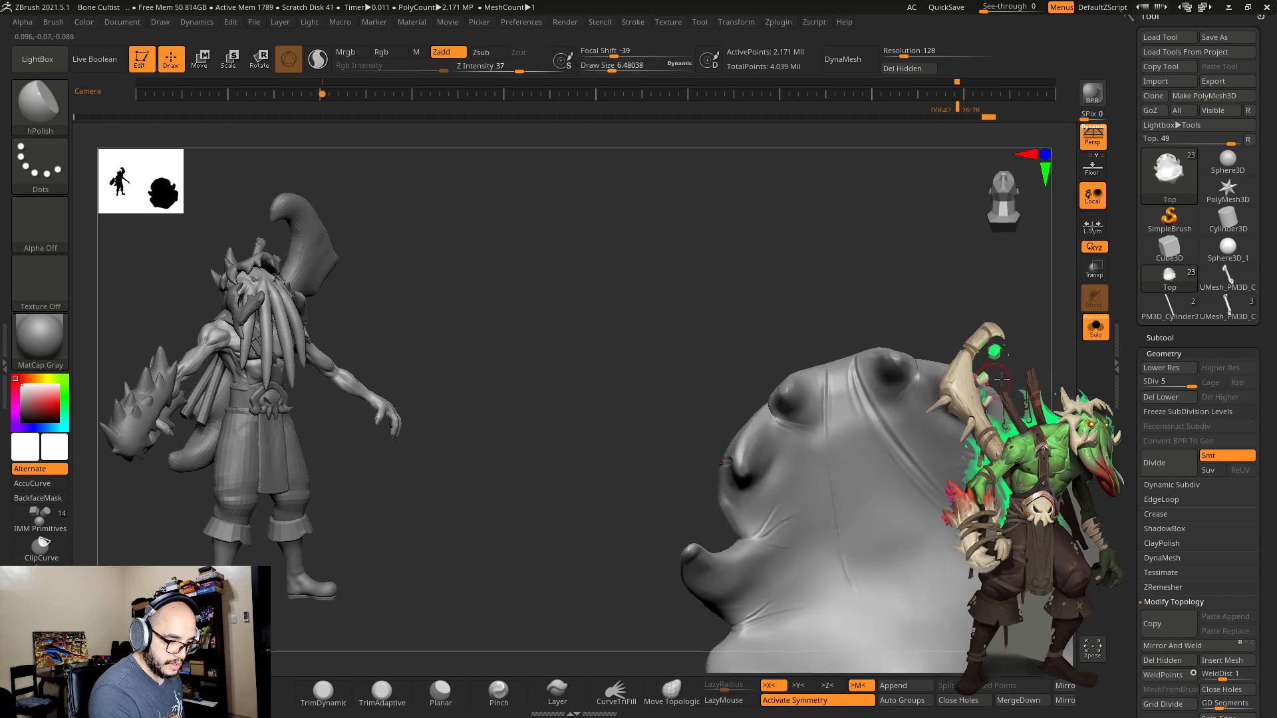
Step: Polish the side fangs and cheek creases symmetrically with hPolish at draw sizes of about 5.5 and 8.2
{"action": "mouse_move", "coordinate": [1001, 379]}
{"action": "right_mouse_down"}
{"action": "mouse_move", "coordinate": [886, 312]}
{"action": "mouse_move", "coordinate": [884, 284]}
{"action": "mouse_move", "coordinate": [864, 274]}
{"action": "mouse_move", "coordinate": [810, 280]}
{"action": "right_mouse_up"}
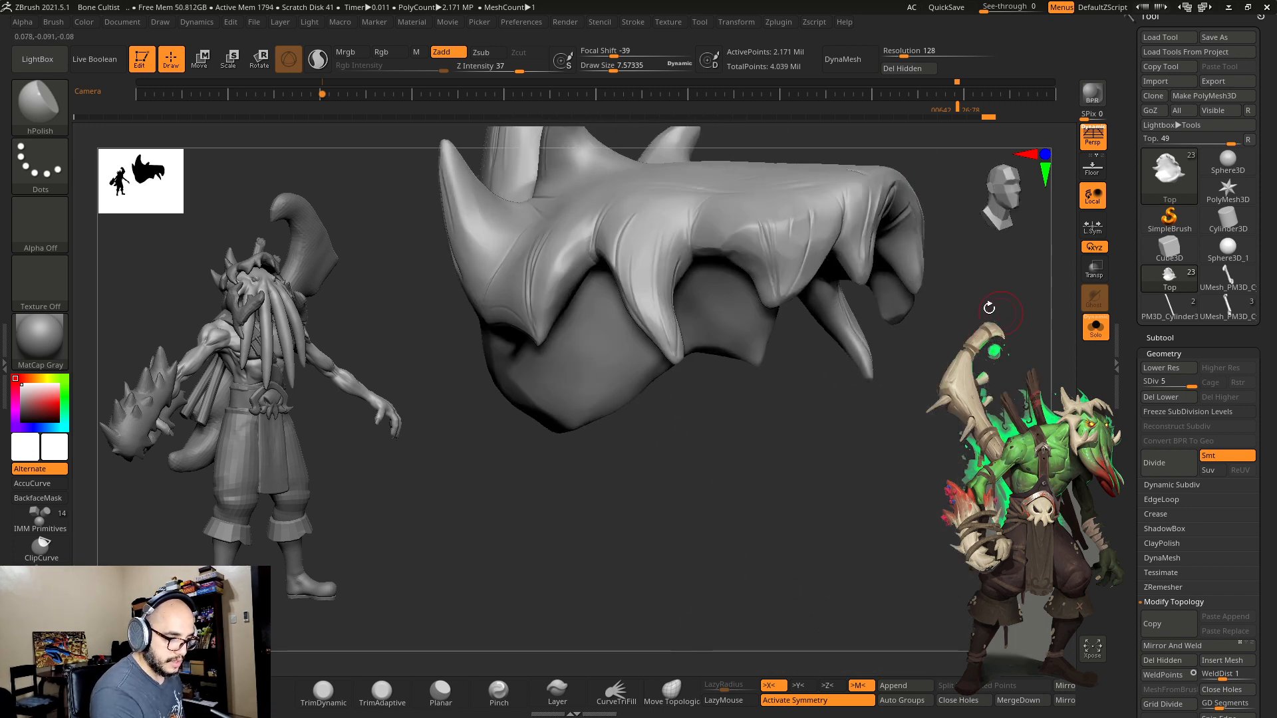
{"action": "mouse_move", "coordinate": [732, 329]}
{"action": "right_mouse_down"}
{"action": "mouse_move", "coordinate": [780, 489]}
{"action": "mouse_move", "coordinate": [756, 336]}
{"action": "right_mouse_up"}
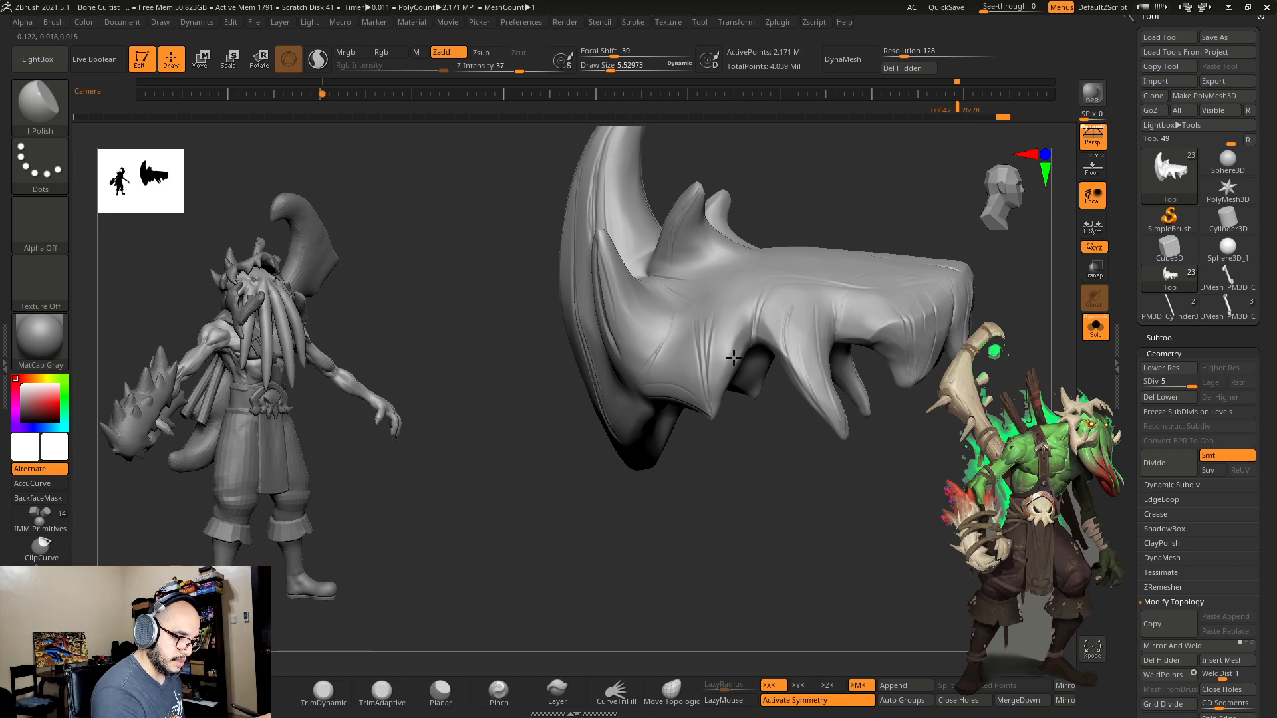
{"action": "key", "text": "]"}
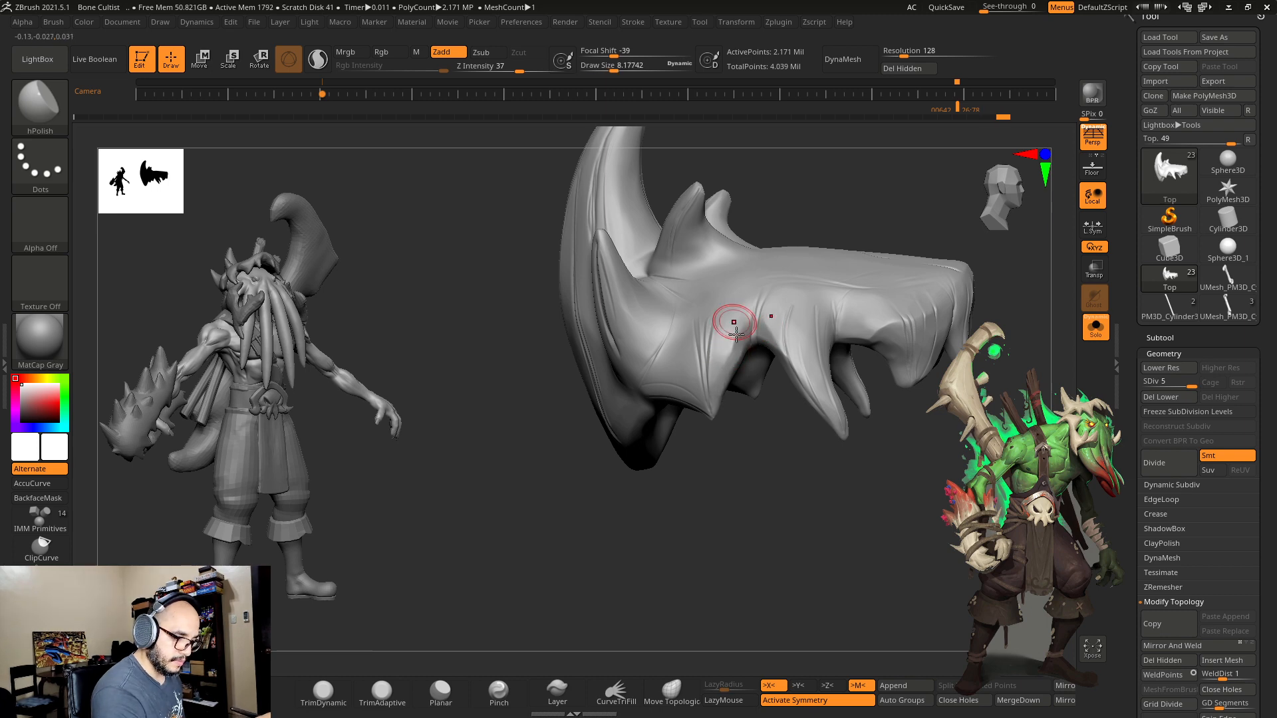
{"action": "right_click_drag", "start_coordinate": [725, 329], "coordinate": [665, 376]}
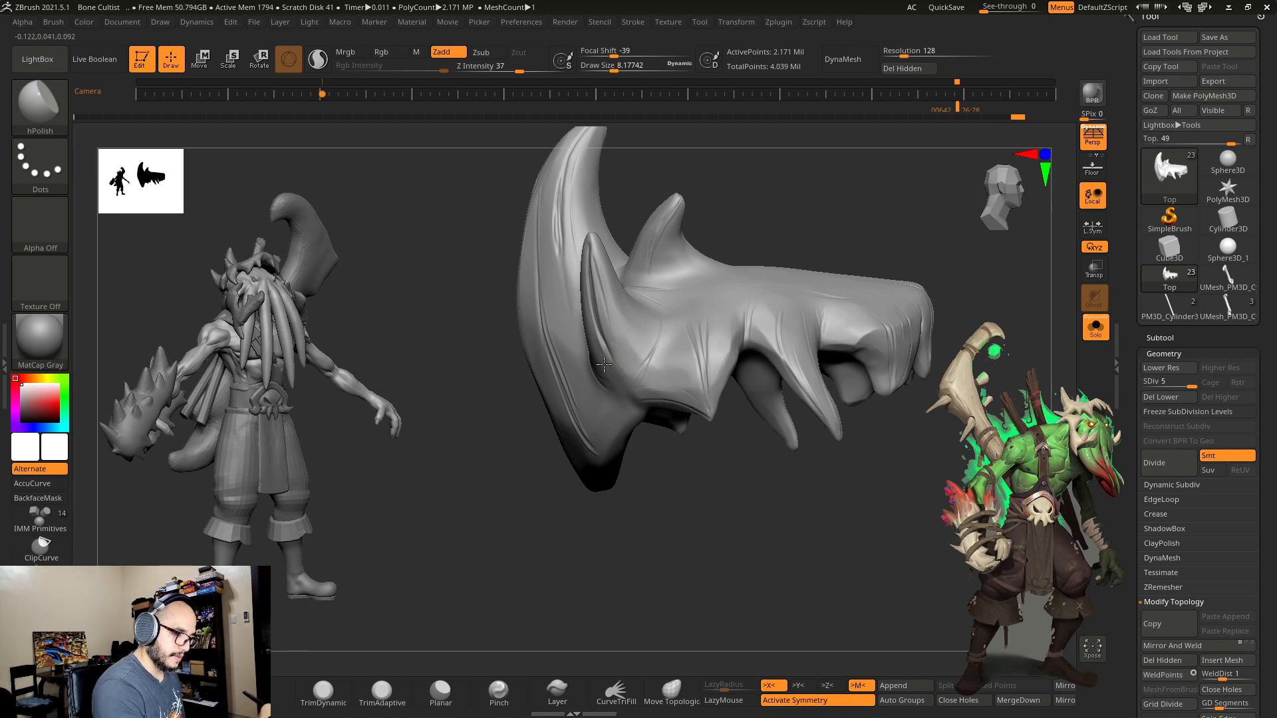
Step: Polish the creases along the tall horn and the cheek behind it with hPolish at draw size about 8.2
{"action": "right_click_drag", "start_coordinate": [635, 301], "coordinate": [706, 246]}
{"action": "left_click_drag", "start_coordinate": [603, 366], "coordinate": [587, 271]}
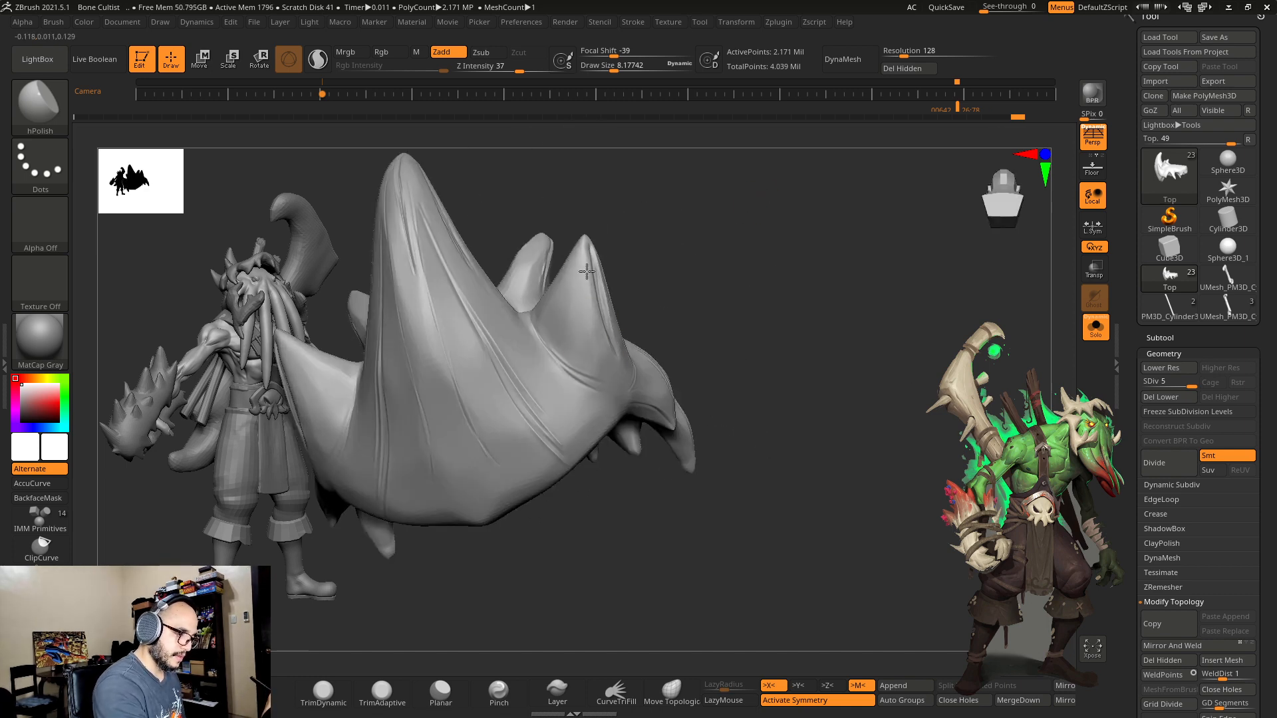
{"action": "right_click_drag", "start_coordinate": [587, 272], "coordinate": [592, 308]}
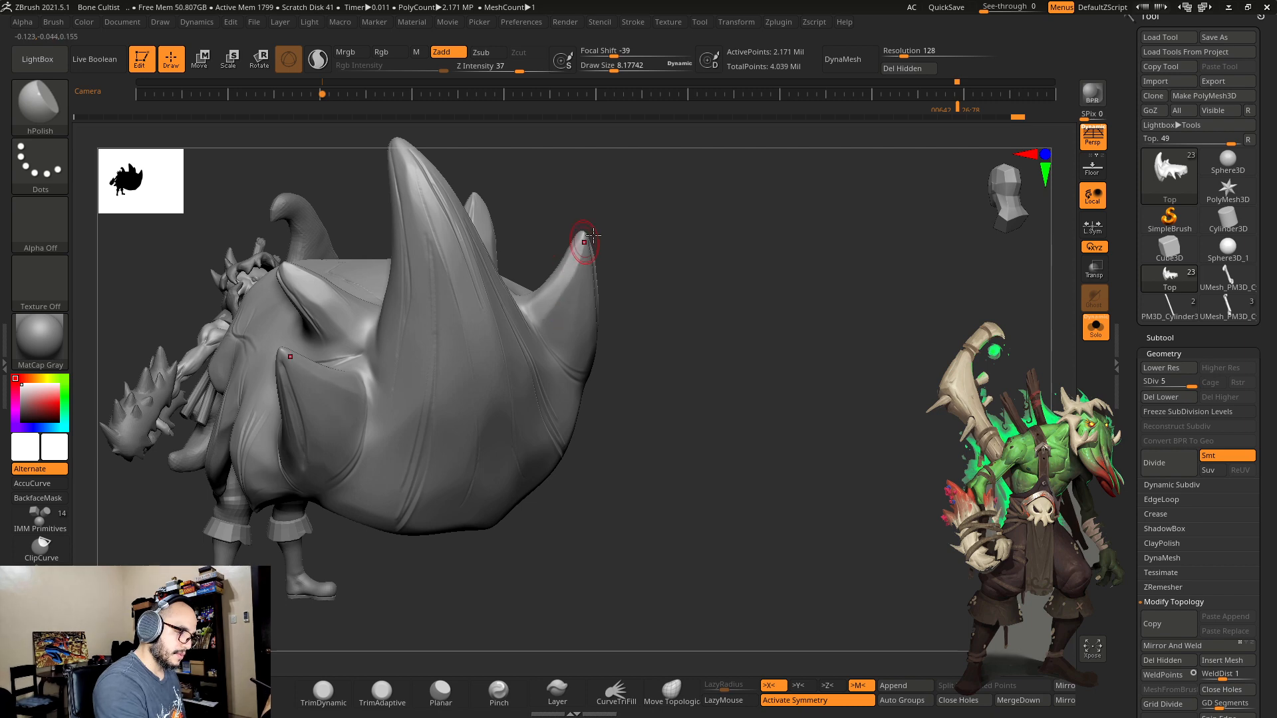
{"action": "right_click_drag", "start_coordinate": [593, 235], "coordinate": [715, 333]}
{"action": "left_click_drag", "start_coordinate": [476, 393], "coordinate": [441, 309]}
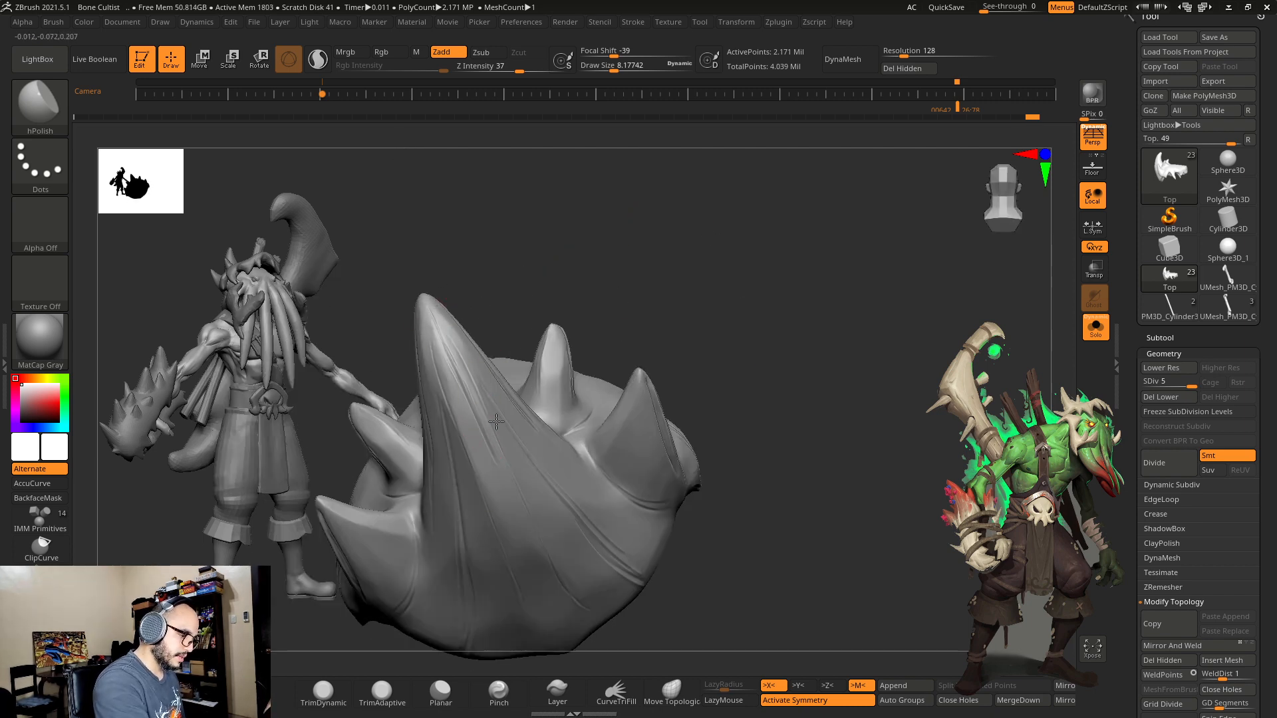
{"action": "right_click_drag", "start_coordinate": [587, 516], "coordinate": [575, 401]}
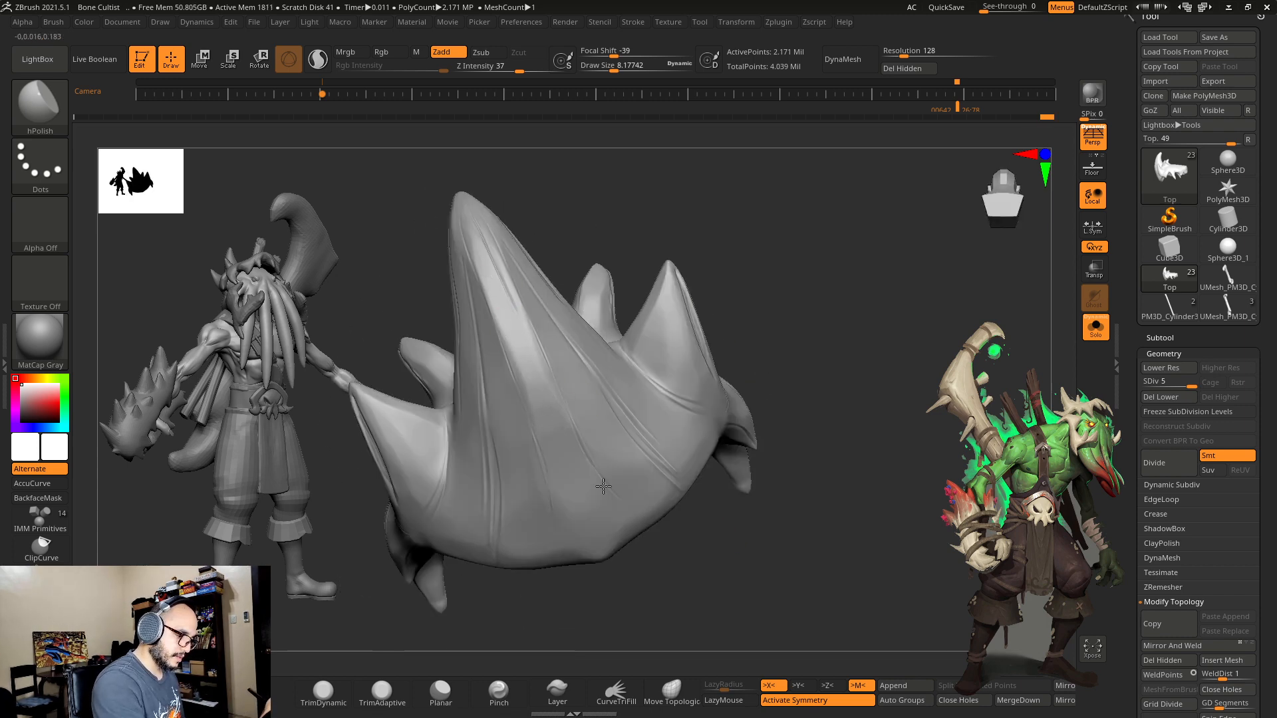
{"action": "right_click_drag", "start_coordinate": [706, 453], "coordinate": [658, 475]}
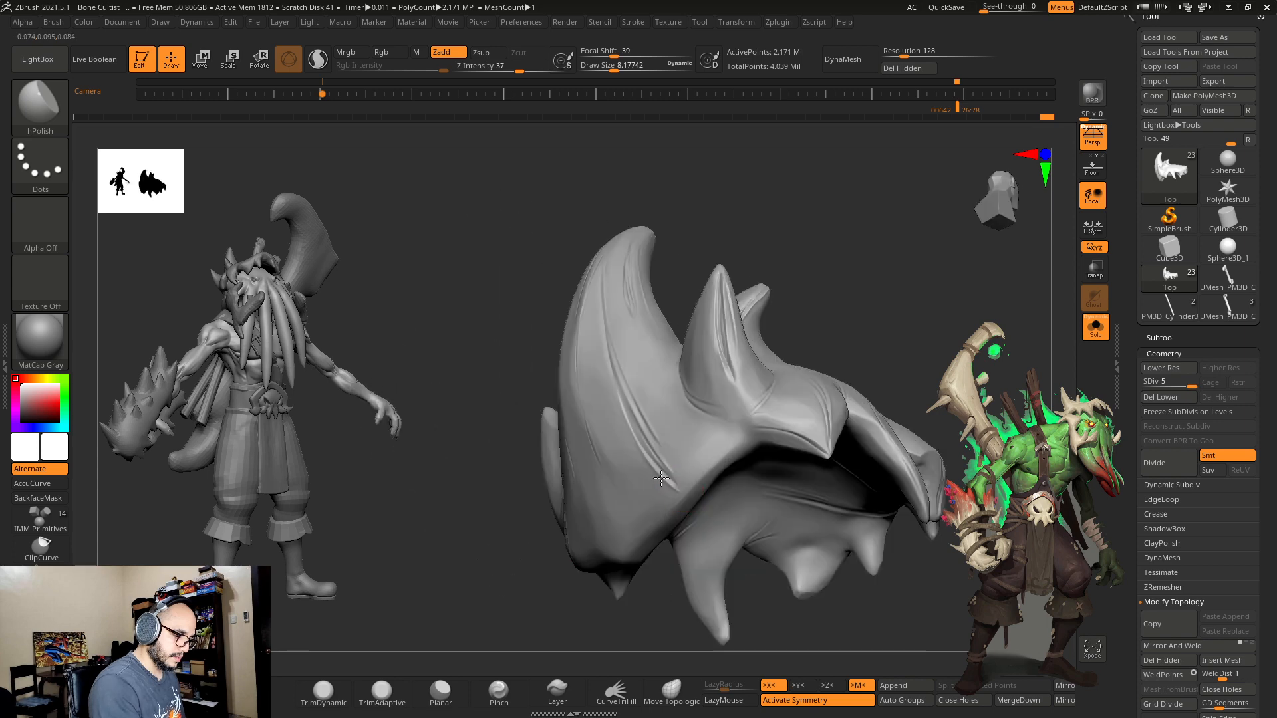
Step: Polish the tall horn from its tip to its base with hPolish at draw sizes of about 11 and 9.5
{"action": "right_click_drag", "start_coordinate": [638, 285], "coordinate": [724, 296]}
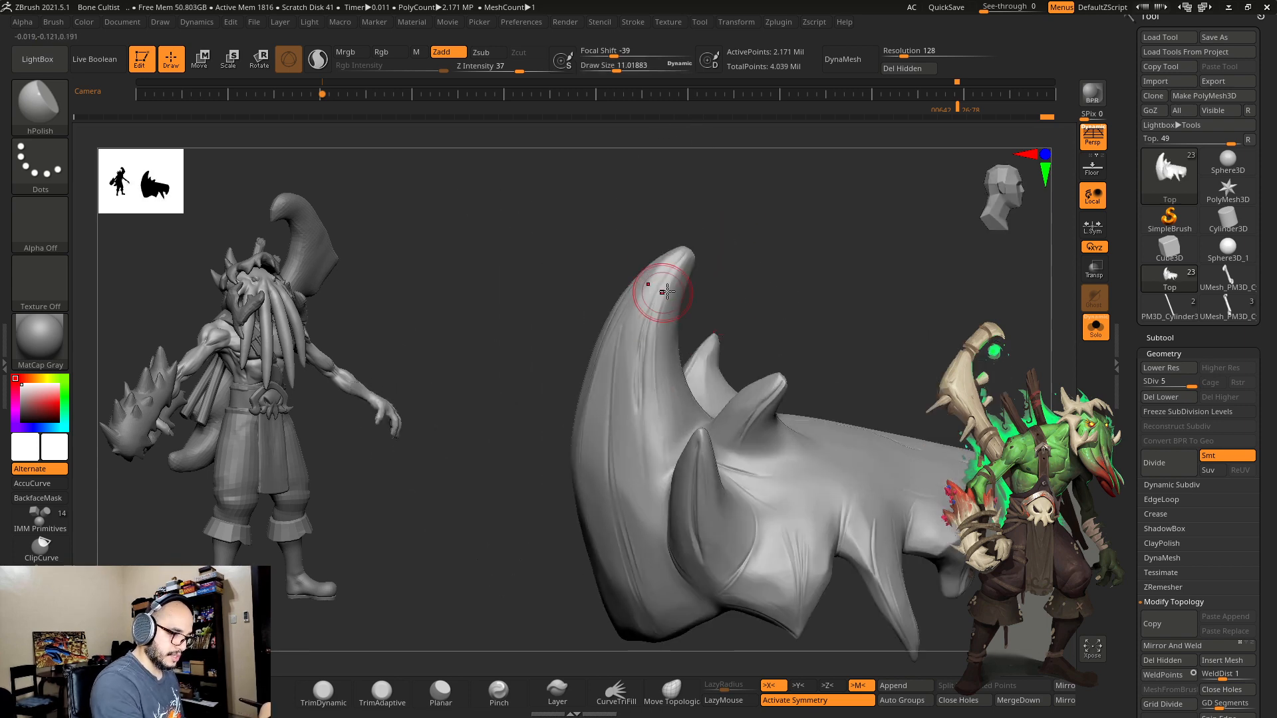
{"action": "key", "text": "["}
{"action": "left_click_drag", "start_coordinate": [663, 311], "coordinate": [657, 455]}
{"action": "mouse_move", "coordinate": [690, 383]}
{"action": "right_mouse_down"}
{"action": "mouse_move", "coordinate": [676, 407]}
{"action": "mouse_move", "coordinate": [698, 285]}
{"action": "right_mouse_up"}
{"action": "key", "text": "]"}
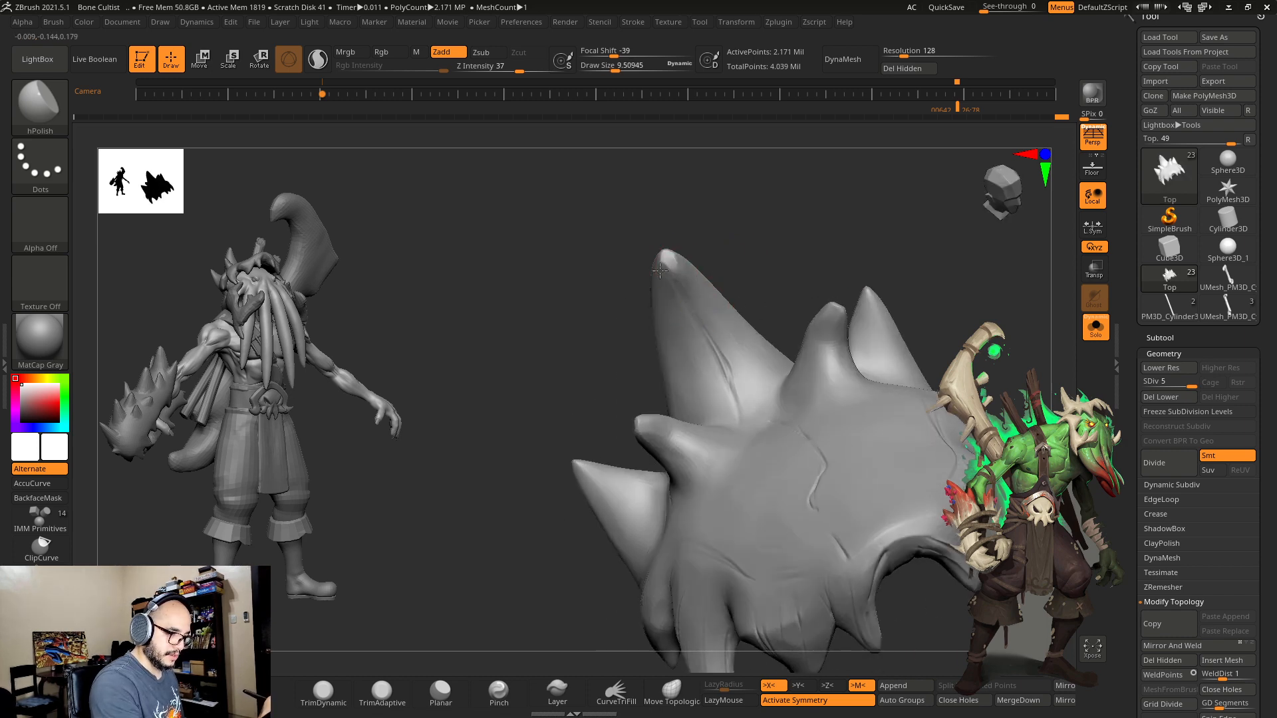
{"action": "right_click_drag", "start_coordinate": [700, 394], "coordinate": [715, 382]}
{"action": "key", "text": "s"}
{"action": "left_click_drag", "start_coordinate": [691, 434], "coordinate": [702, 456]}
{"action": "right_click_drag", "start_coordinate": [758, 260], "coordinate": [768, 319]}
Step: Carve a fine crease on the small upper horns with DamStandard at draw size about 2.5, smoothing it lightly
{"action": "key", "text": "b"}
{"action": "key", "text": "d"}
{"action": "key", "text": "s"}
{"action": "key", "text": "["}
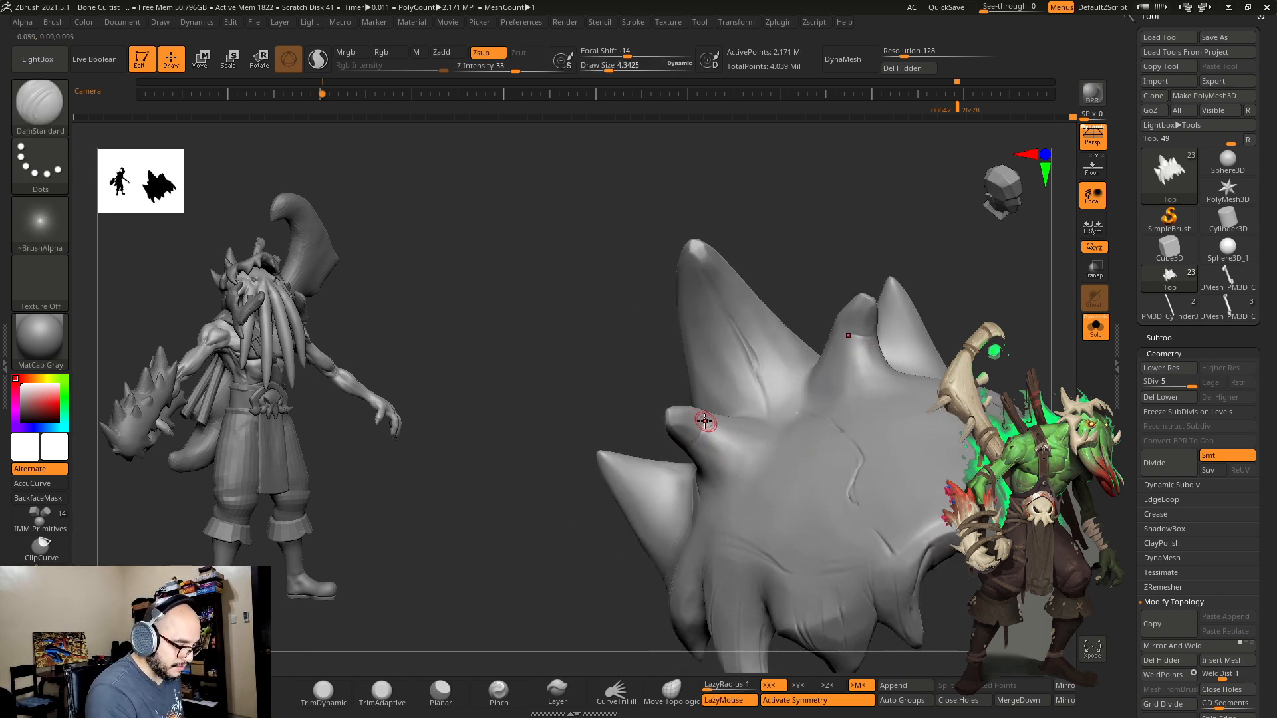
{"action": "key", "text": "["}
{"action": "key", "text": "["}
{"action": "key", "text": "["}
{"action": "key", "text": "s"}
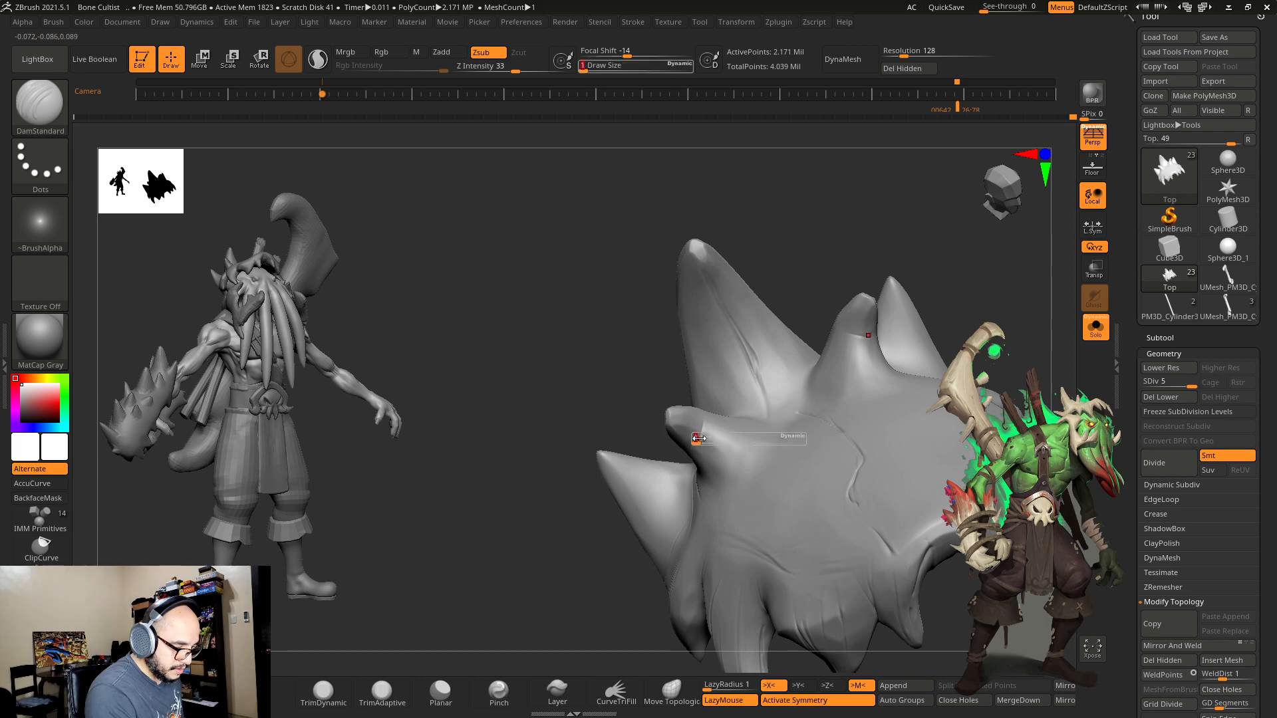
{"action": "key", "text": "s"}
{"action": "left_click_drag", "start_coordinate": [703, 436], "coordinate": [710, 435]}
{"action": "key", "text": "]"}
{"action": "key", "text": "]"}
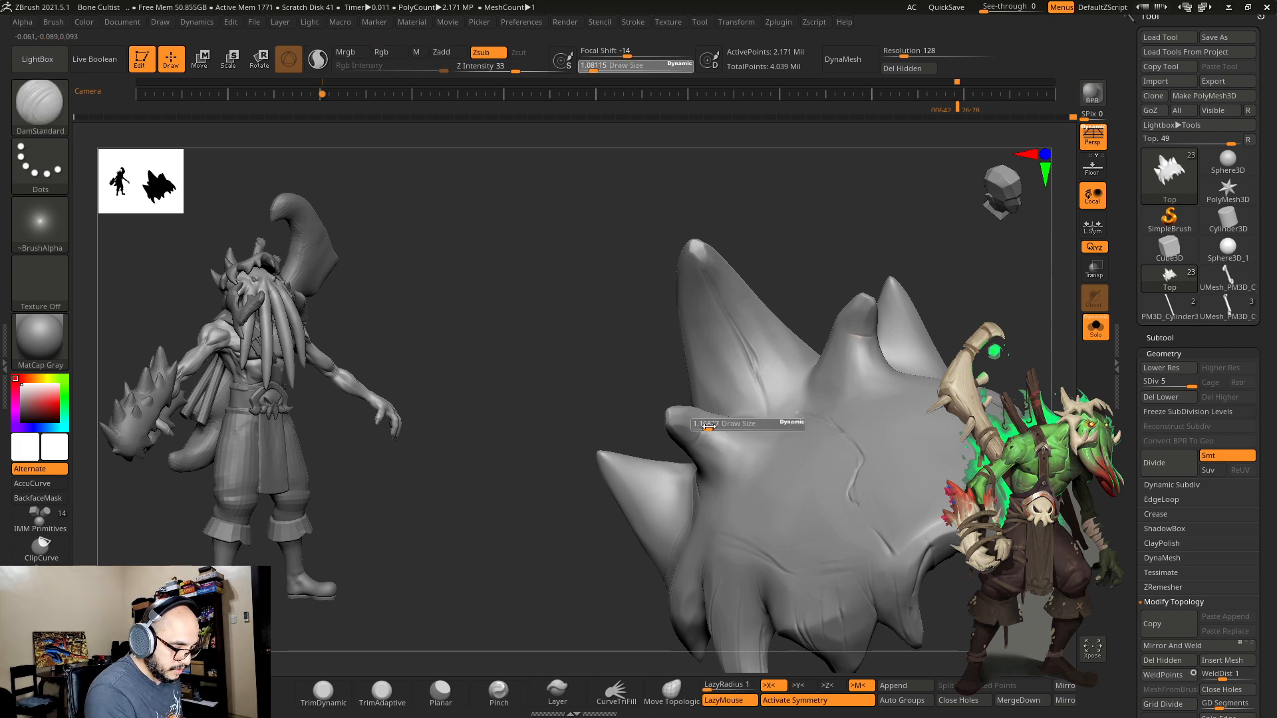
{"action": "key", "text": "["}
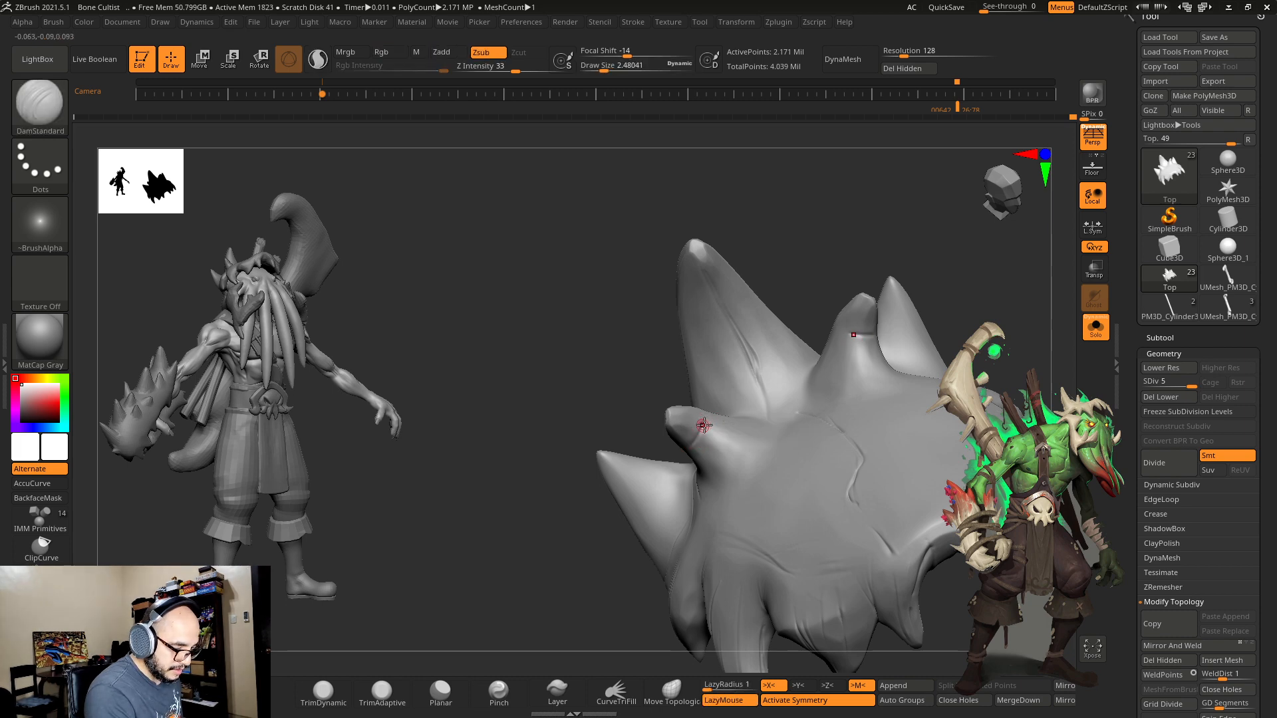
{"action": "mouse_move", "coordinate": [802, 300]}
{"action": "left_mouse_down"}
{"action": "mouse_move", "coordinate": [864, 208]}
{"action": "mouse_move", "coordinate": [848, 211]}
{"action": "left_mouse_up"}
{"action": "left_click_drag", "start_coordinate": [690, 436], "coordinate": [691, 449], "text": "shift"}
{"action": "left_click_drag", "start_coordinate": [824, 382], "coordinate": [840, 372], "text": "alt"}
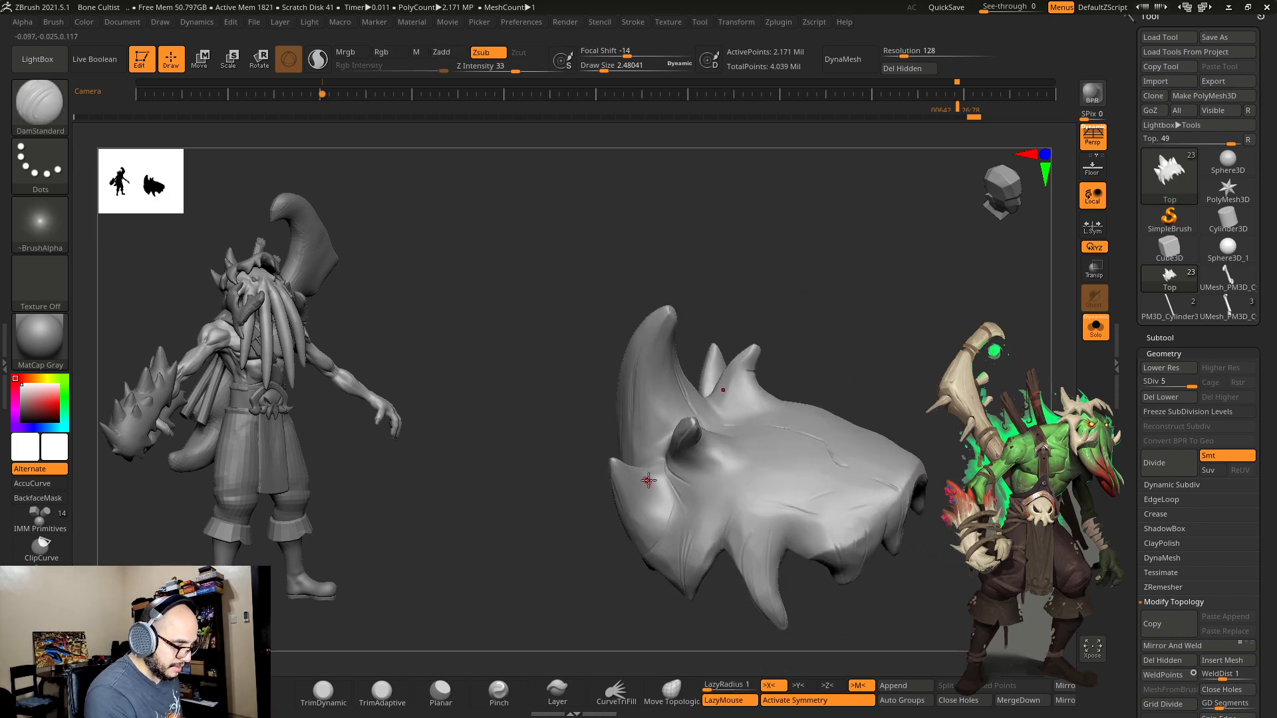
Step: Carve creases on the side horns with DamStandard at draw size about 4.7 and soften them with Smooth at about 7
{"action": "mouse_move", "coordinate": [582, 419]}
{"action": "left_mouse_down"}
{"action": "mouse_move", "coordinate": [629, 475]}
{"action": "mouse_move", "coordinate": [576, 426]}
{"action": "left_mouse_up"}
{"action": "key", "text": "]"}
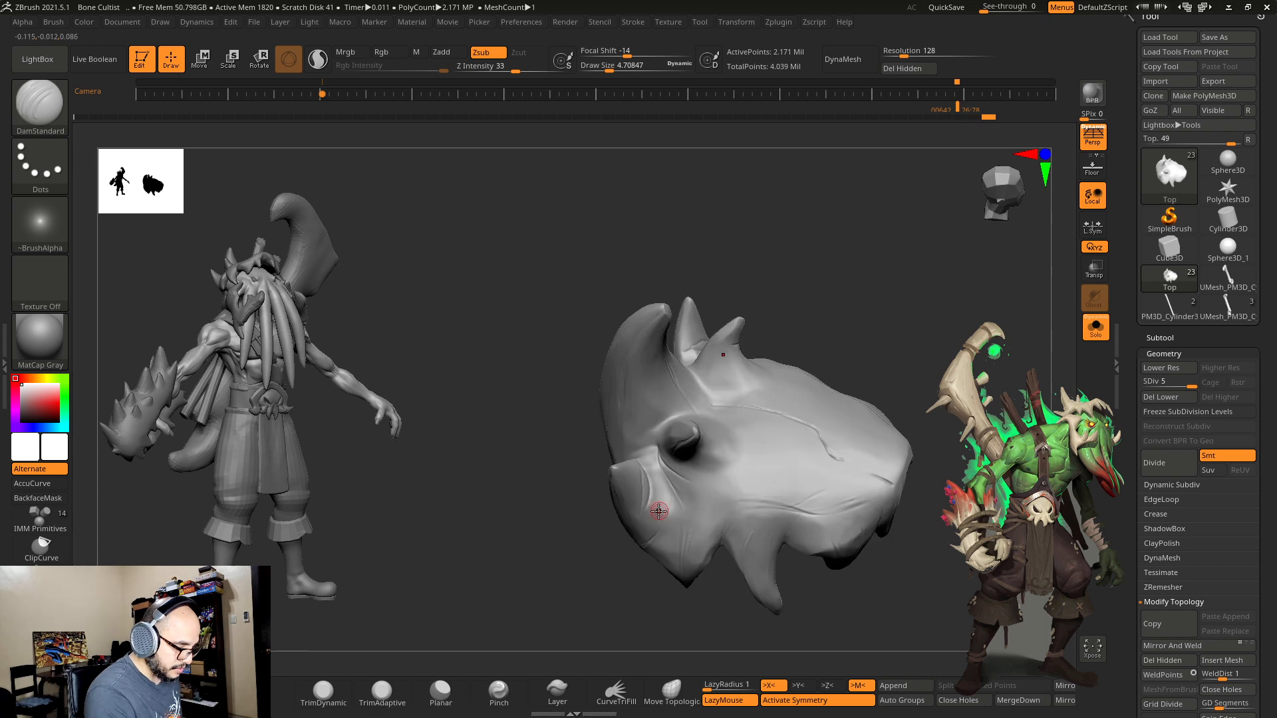
{"action": "mouse_move", "coordinate": [658, 513]}
{"action": "left_mouse_down"}
{"action": "mouse_move", "coordinate": [650, 481]}
{"action": "mouse_move", "coordinate": [575, 429]}
{"action": "left_mouse_up"}
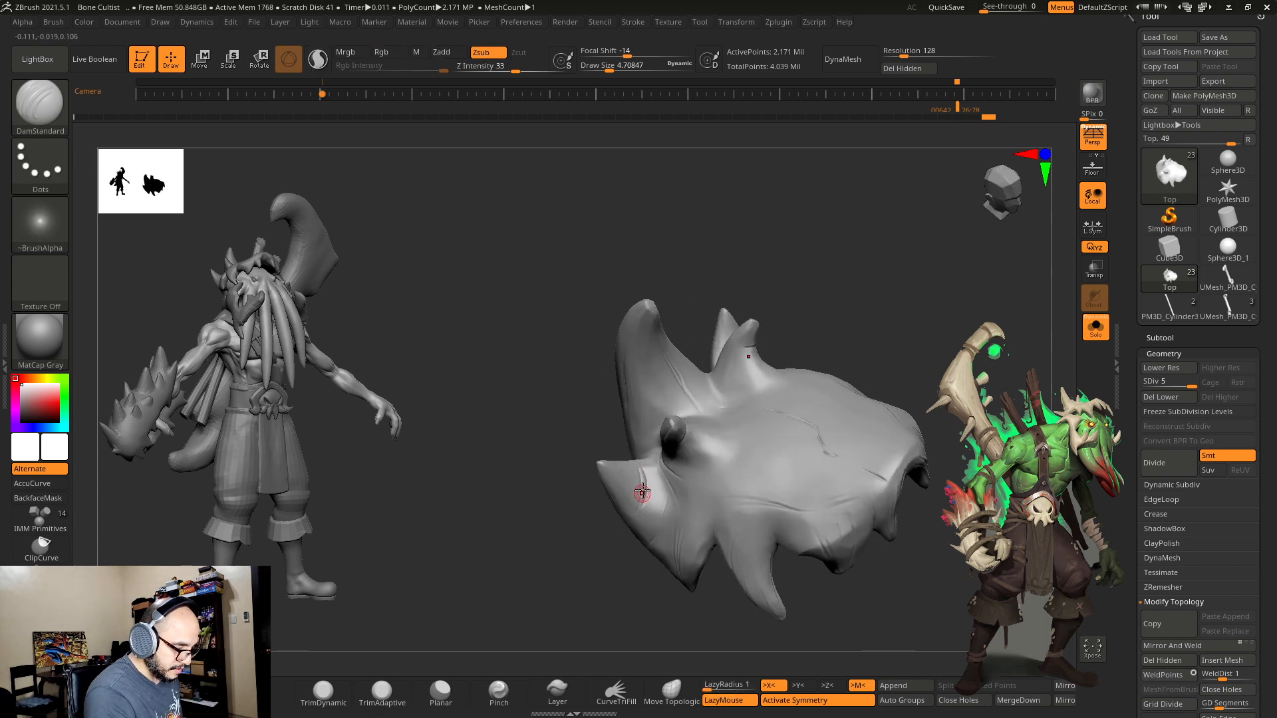
{"action": "key", "text": "shift"}
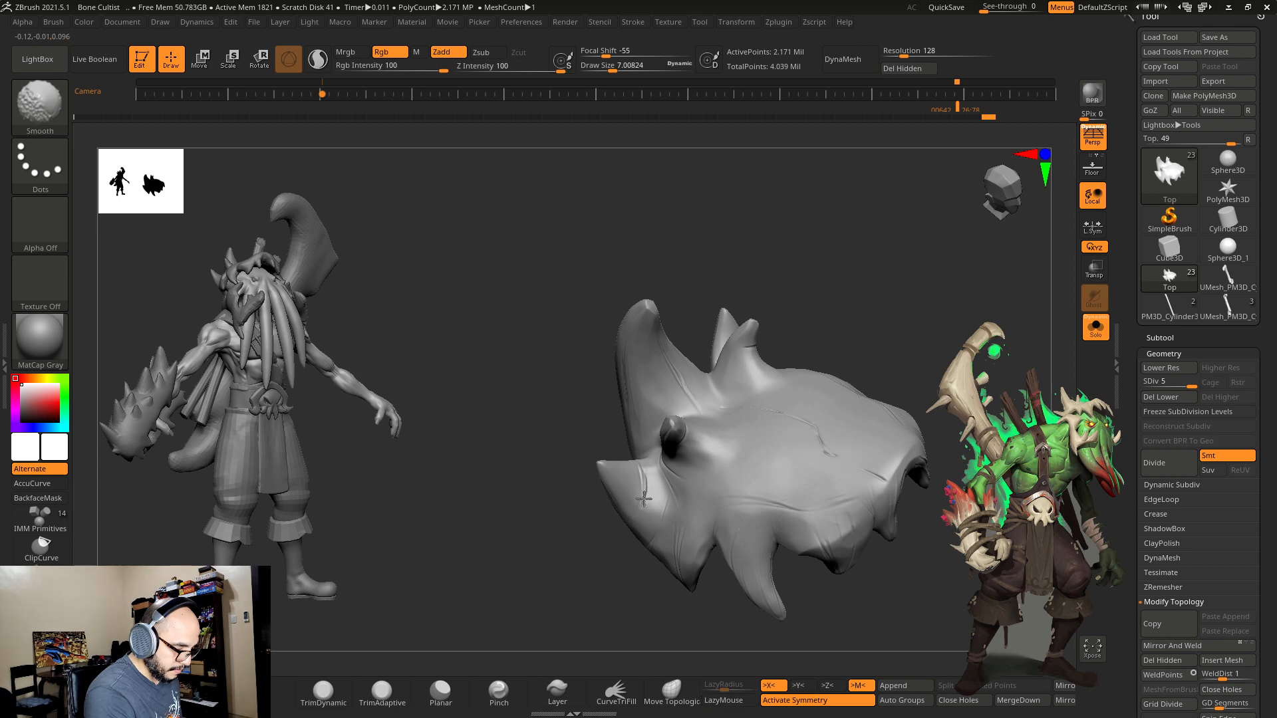
{"action": "mouse_move", "coordinate": [890, 372]}
{"action": "left_mouse_down", "text": "alt"}
{"action": "mouse_move", "coordinate": [892, 317]}
{"action": "mouse_move", "coordinate": [897, 430]}
{"action": "mouse_move", "coordinate": [1064, 379]}
{"action": "mouse_move", "coordinate": [932, 448]}
{"action": "mouse_move", "coordinate": [934, 501]}
{"action": "mouse_move", "coordinate": [904, 435]}
{"action": "mouse_move", "coordinate": [960, 425]}
{"action": "left_mouse_up", "text": "alt"}
Step: Show the whole character again and select the lower piece of the skull helmet
{"action": "left_click", "coordinate": [1095, 329]}
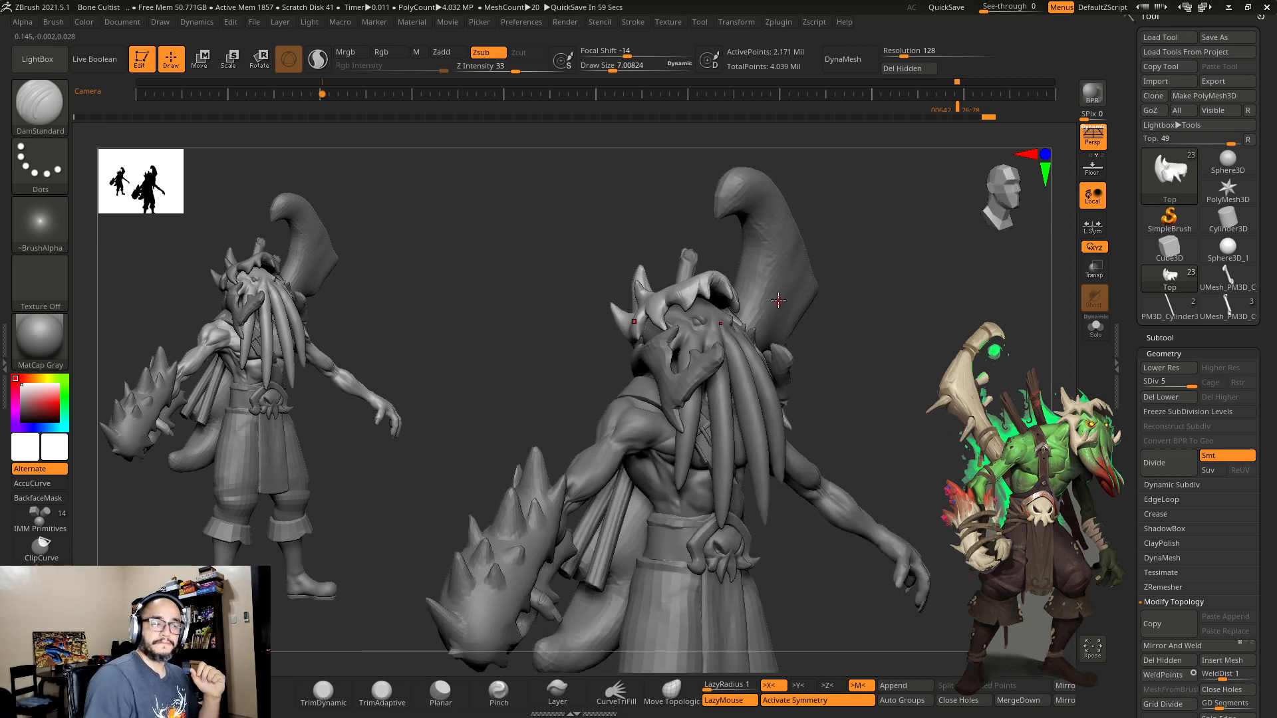
{"action": "left_click_drag", "start_coordinate": [901, 310], "coordinate": [885, 320], "text": "shift"}
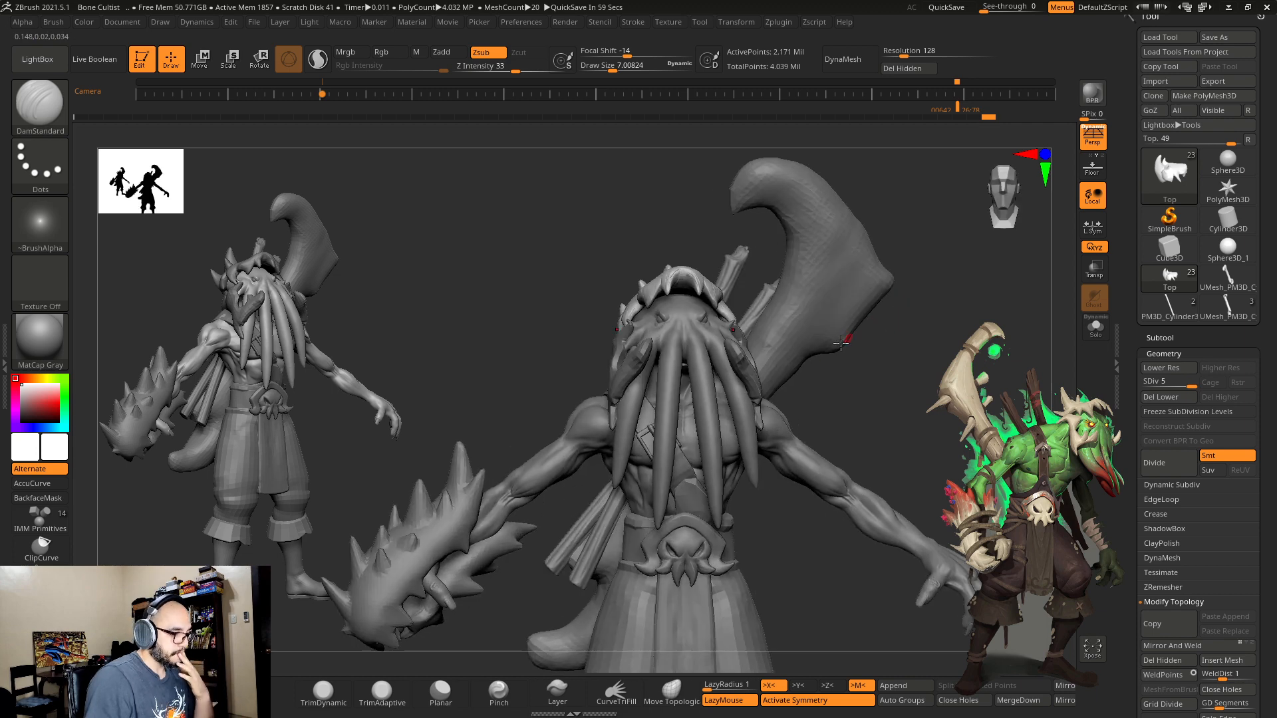
{"action": "left_click", "coordinate": [744, 367], "text": "alt"}
{"action": "left_click_drag", "start_coordinate": [938, 418], "coordinate": [912, 406]}
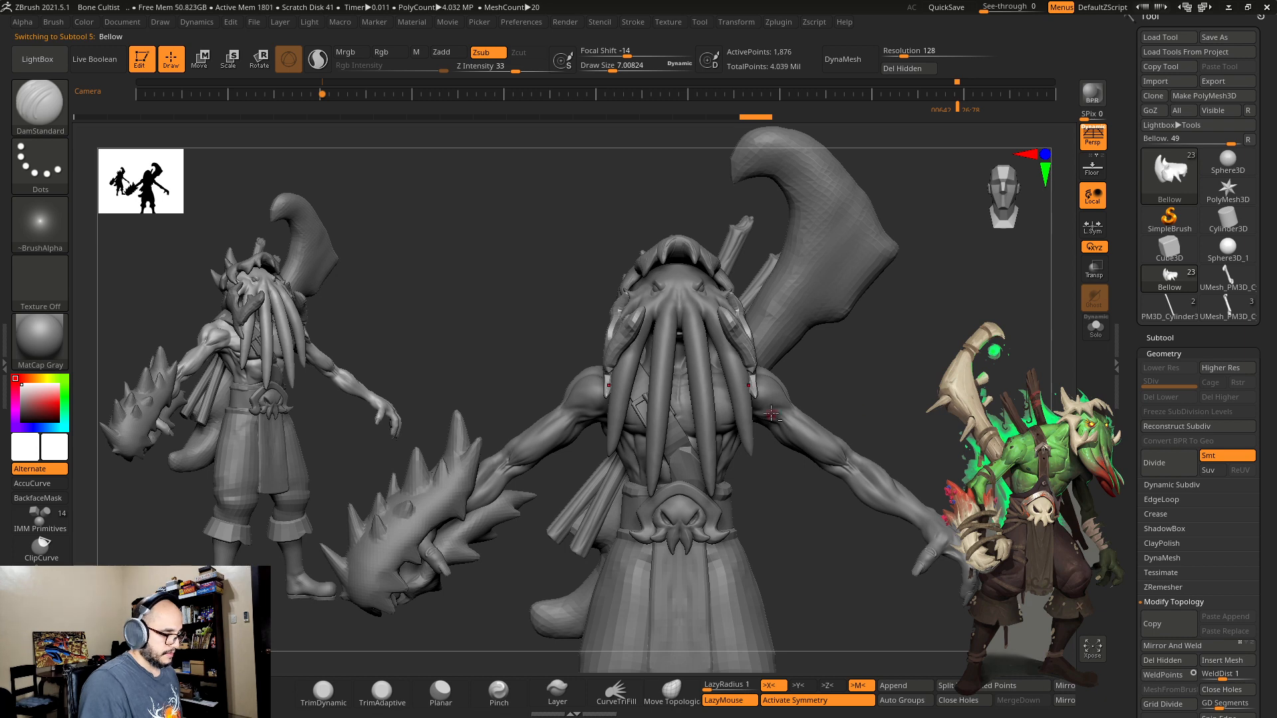
Step: Select the body and examine its shoulders and arms from several angles with the Move brush, settling on draw size about 39.5
{"action": "left_click", "coordinate": [826, 446], "text": "alt"}
{"action": "left_click_drag", "start_coordinate": [946, 440], "coordinate": [873, 421]}
{"action": "key", "text": "b"}
{"action": "key", "text": "m"}
{"action": "key", "text": "v"}
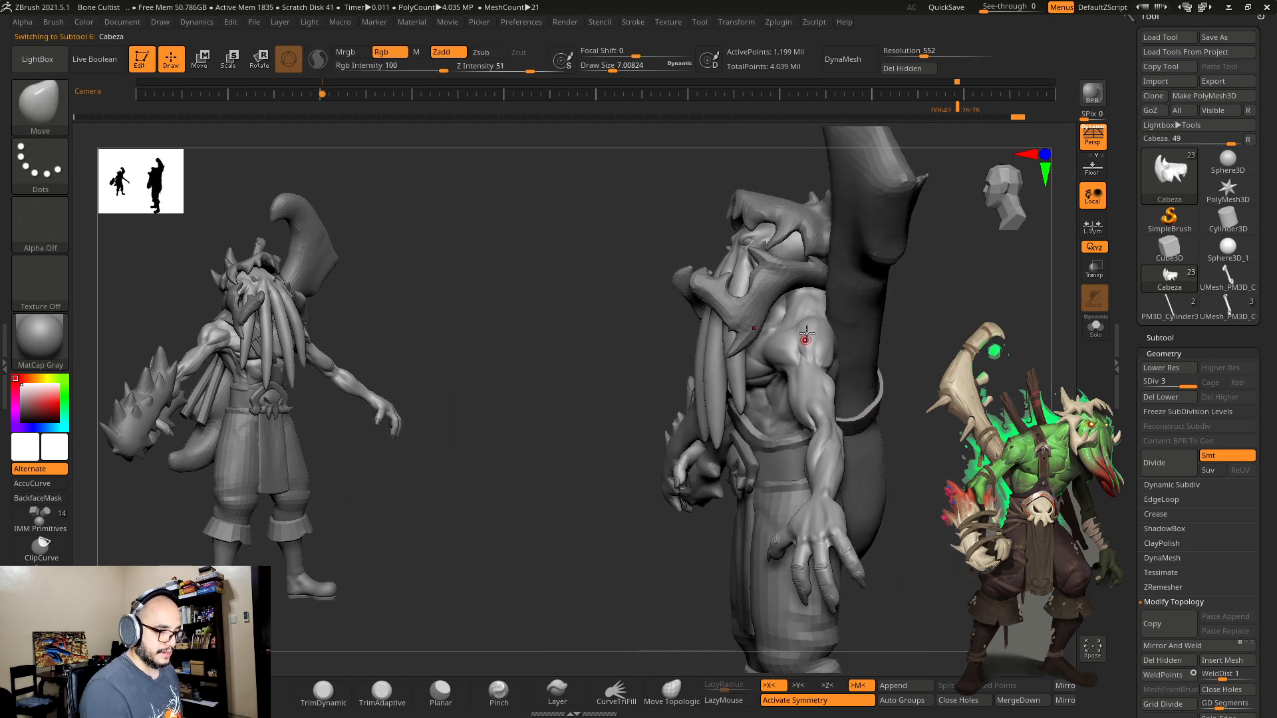
{"action": "key", "text": "bracketright"}
{"action": "key", "text": "bracketright"}
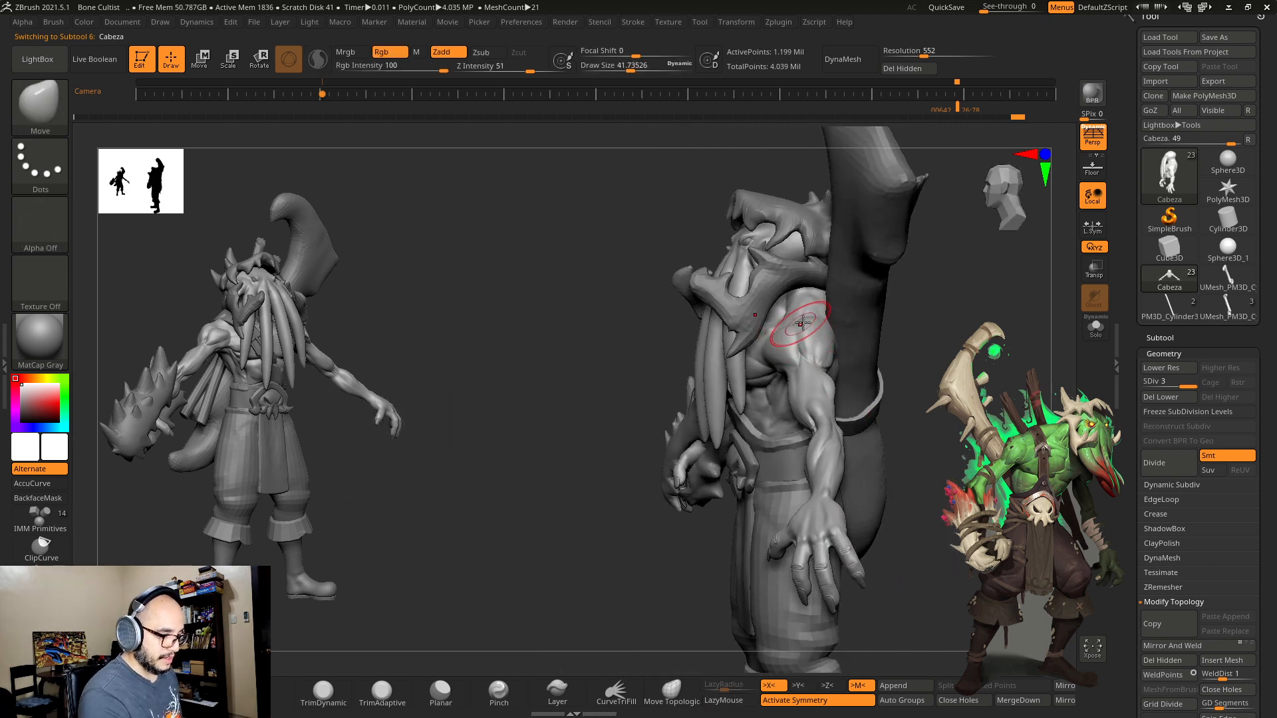
{"action": "mouse_move", "coordinate": [823, 320]}
{"action": "right_mouse_down"}
{"action": "mouse_move", "coordinate": [971, 240]}
{"action": "mouse_move", "coordinate": [958, 291]}
{"action": "mouse_move", "coordinate": [1003, 304]}
{"action": "right_mouse_up"}
{"action": "key", "text": "bracketright"}
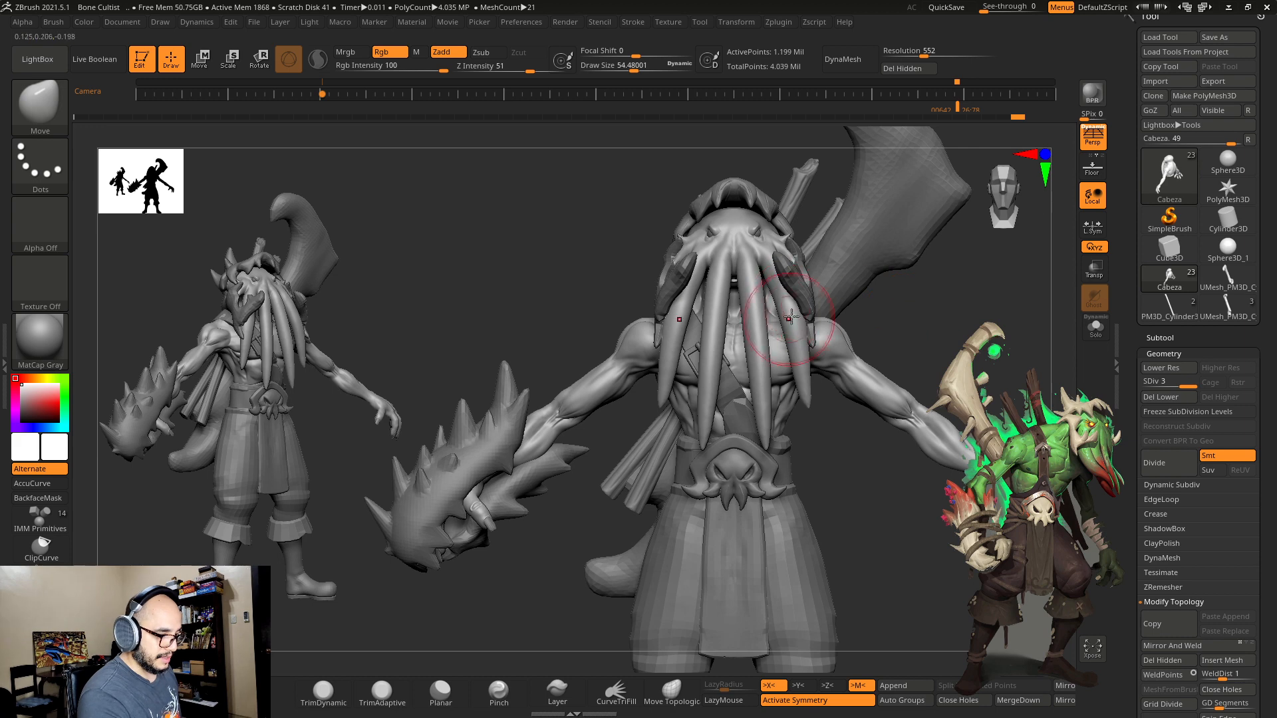
{"action": "mouse_move", "coordinate": [921, 315]}
{"action": "right_mouse_down"}
{"action": "mouse_move", "coordinate": [878, 365]}
{"action": "mouse_move", "coordinate": [868, 342]}
{"action": "mouse_move", "coordinate": [794, 344]}
{"action": "right_mouse_up"}
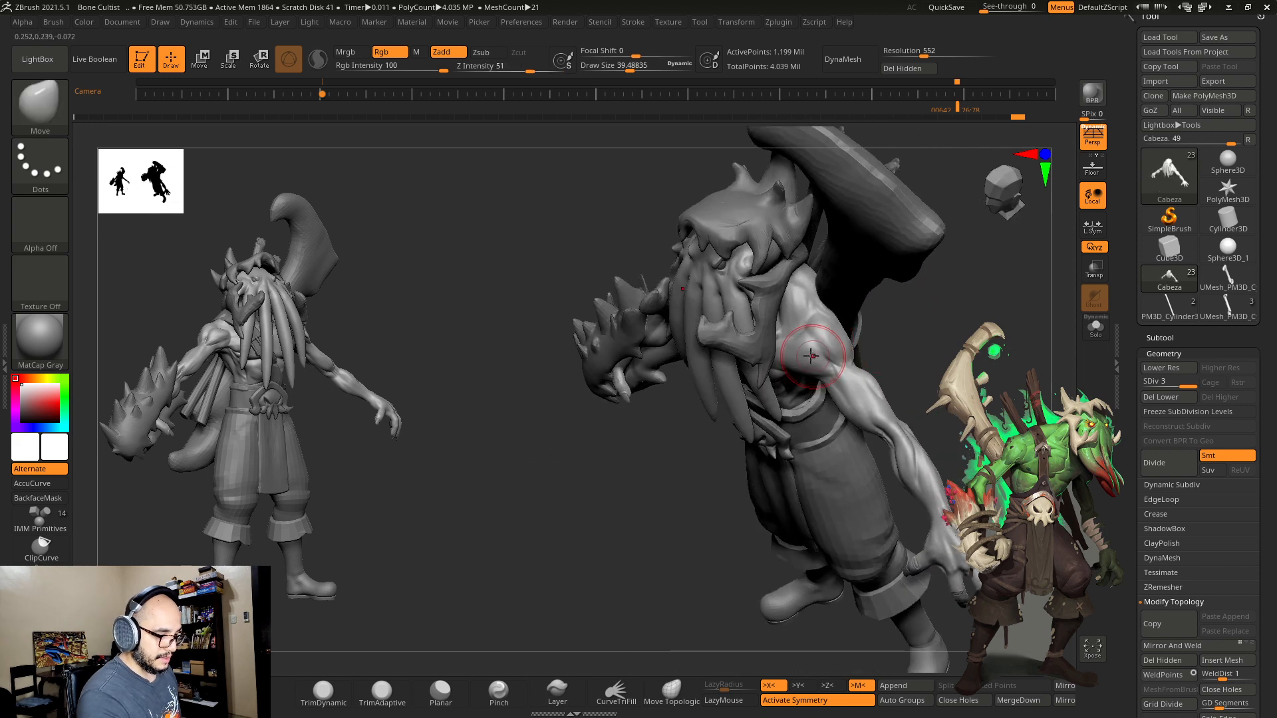
{"action": "key", "text": "bracketleft"}
{"action": "right_click_drag", "start_coordinate": [869, 334], "coordinate": [969, 342]}
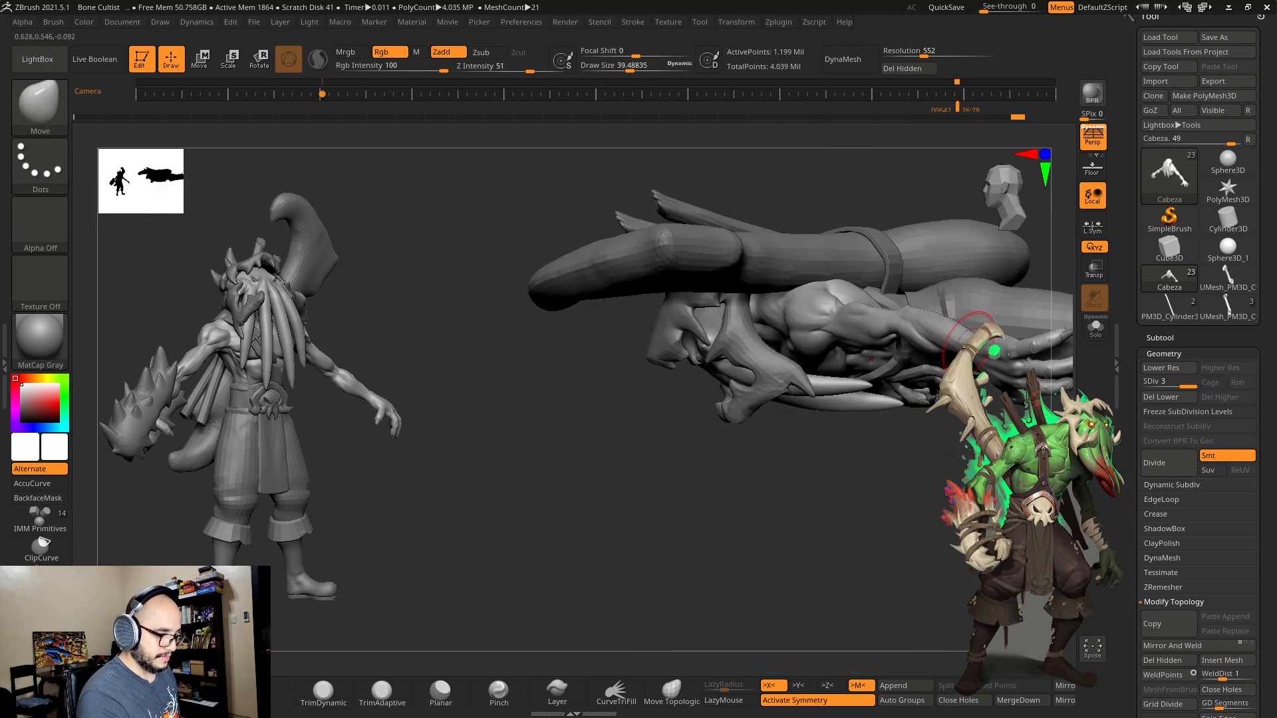
{"action": "right_click_drag", "start_coordinate": [939, 468], "coordinate": [908, 311]}
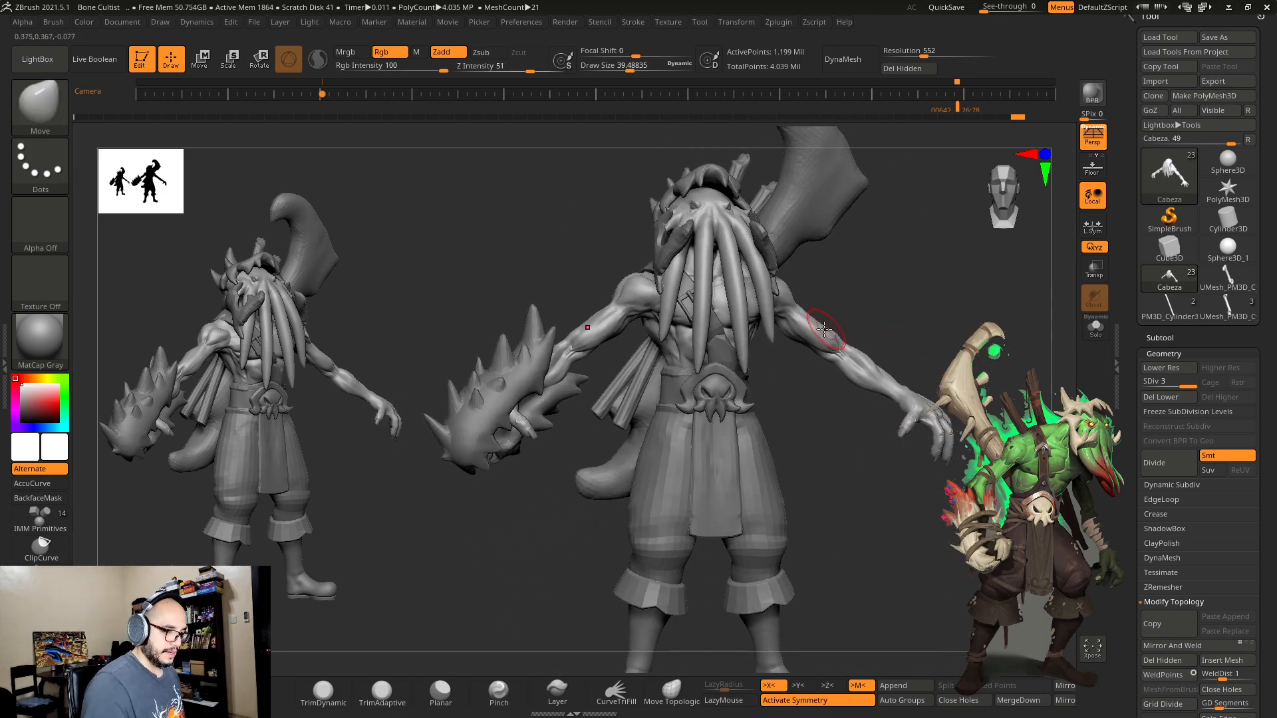
Step: Select the helmet's lower piece, isolate it to examine its shape, and show all parts again
{"action": "left_click", "coordinate": [660, 243], "text": "alt"}
{"action": "mouse_move", "coordinate": [857, 250]}
{"action": "left_mouse_down"}
{"action": "mouse_move", "coordinate": [915, 259]}
{"action": "mouse_move", "coordinate": [881, 251]}
{"action": "left_mouse_up"}
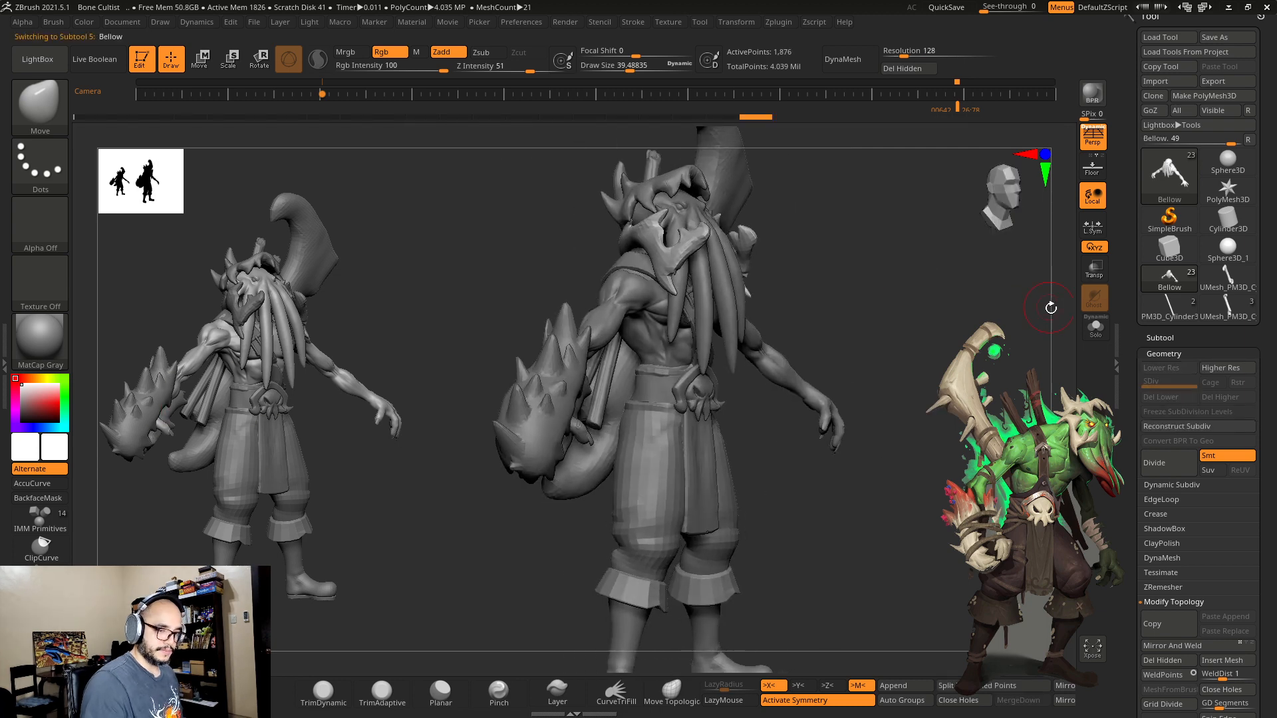
{"action": "left_click", "coordinate": [1094, 327]}
{"action": "left_click_drag", "start_coordinate": [585, 452], "coordinate": [574, 454]}
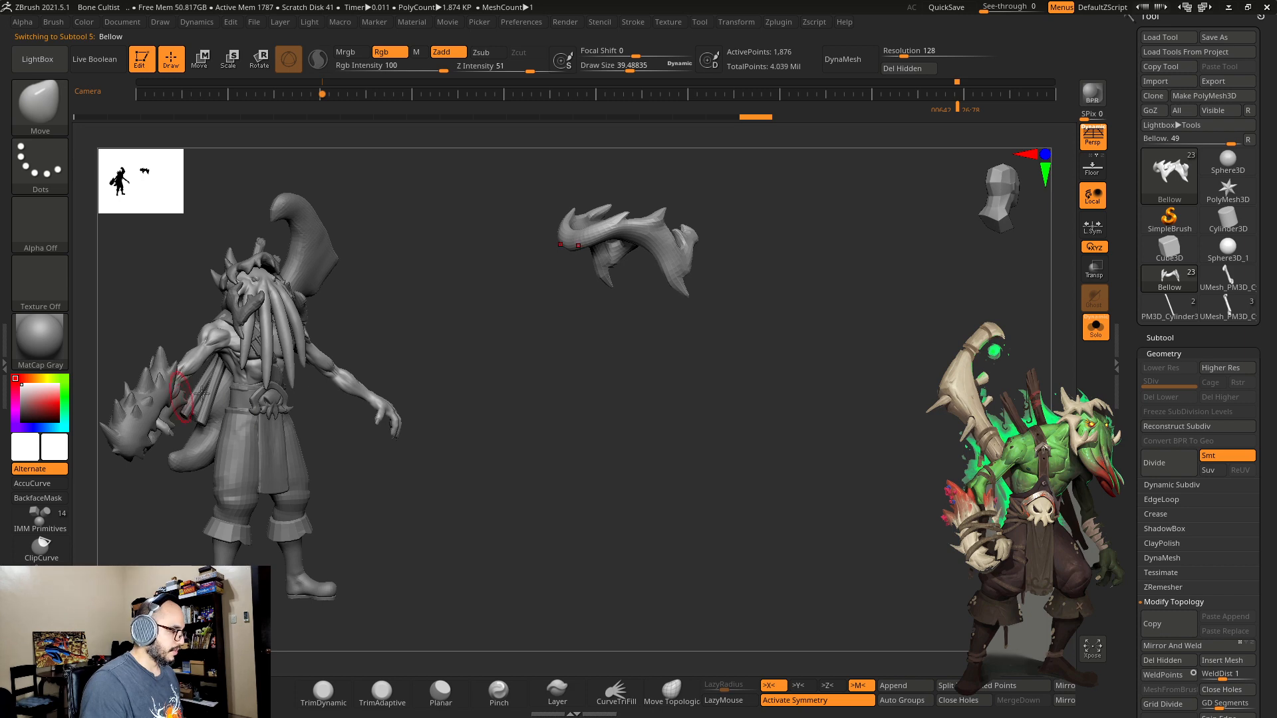
{"action": "left_click_drag", "start_coordinate": [770, 374], "coordinate": [841, 423], "text": "alt"}
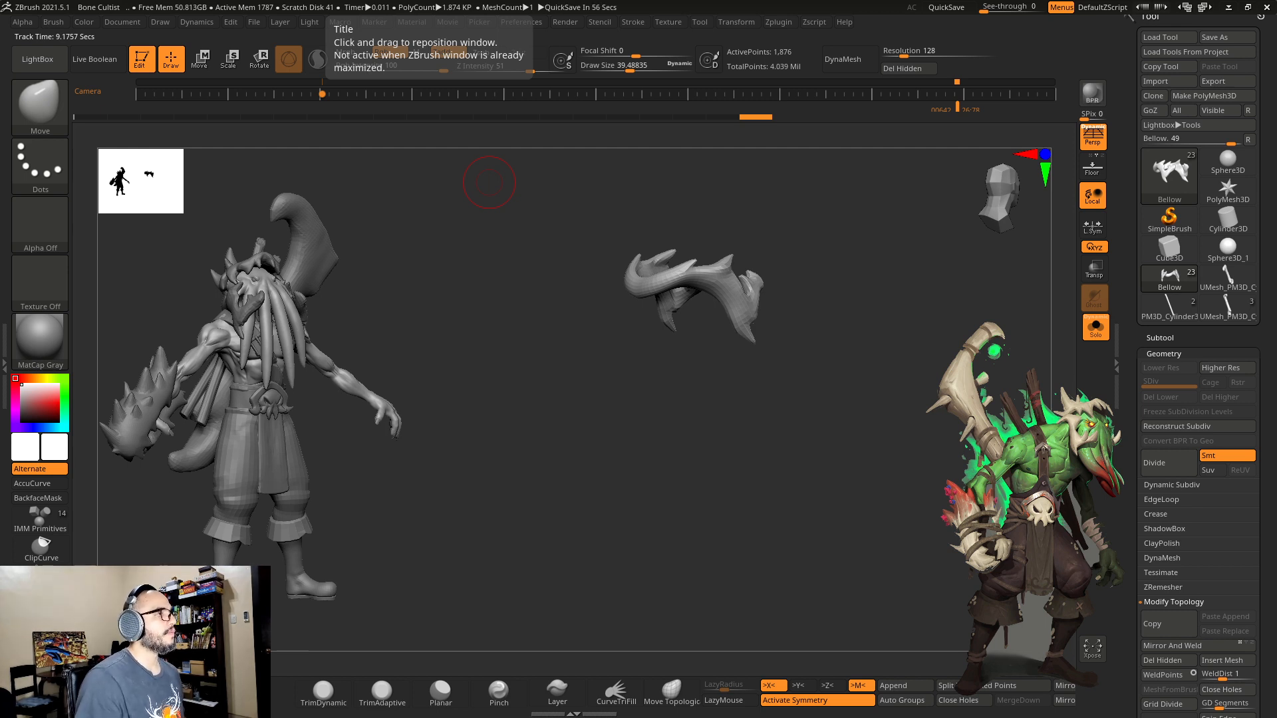
{"action": "left_click_drag", "start_coordinate": [841, 276], "coordinate": [1027, 332]}
{"action": "left_click", "coordinate": [1091, 336]}
Step: Load the Rope brush and set its draw size to about 15.7
{"action": "left_click", "coordinate": [64, 84]}
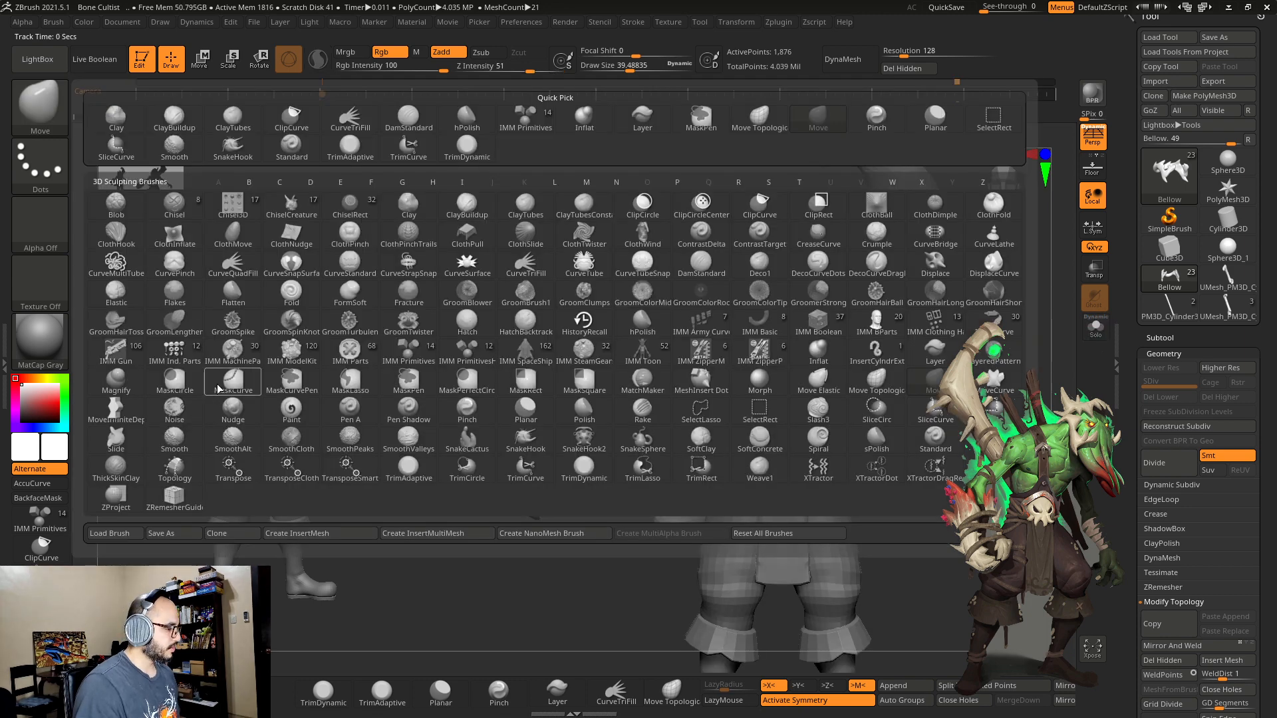
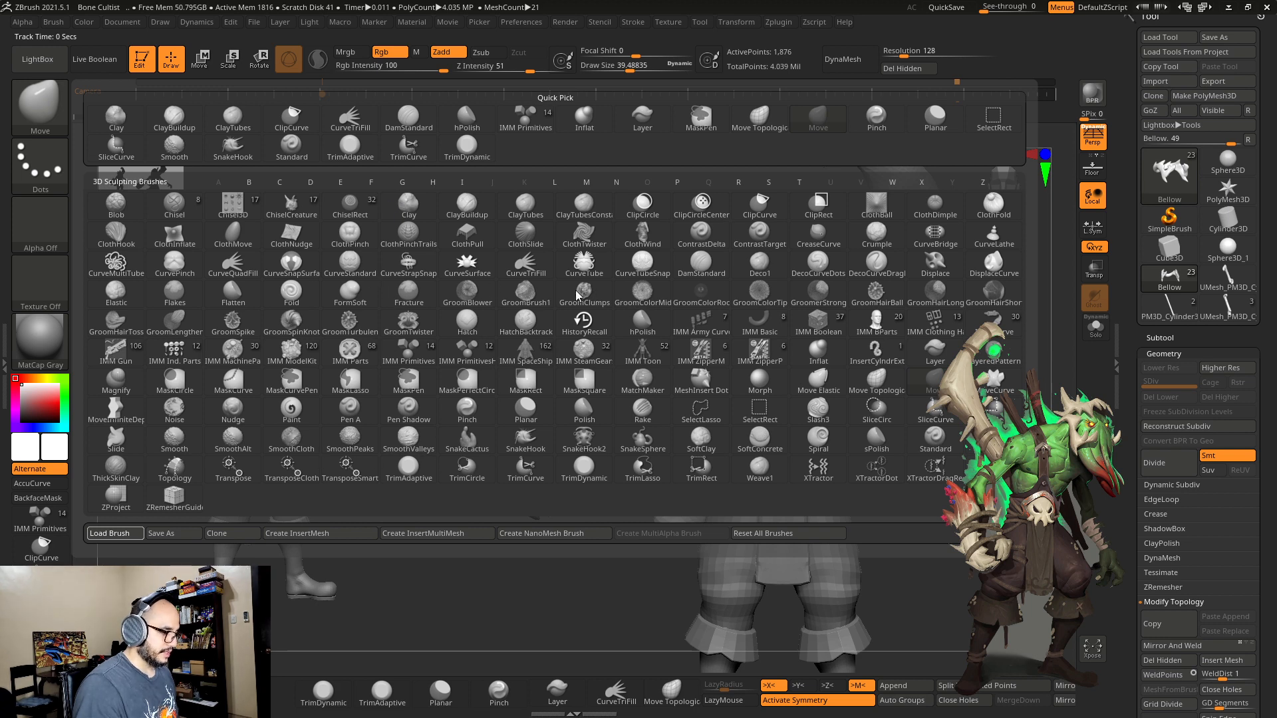
{"action": "double_click", "coordinate": [419, 286]}
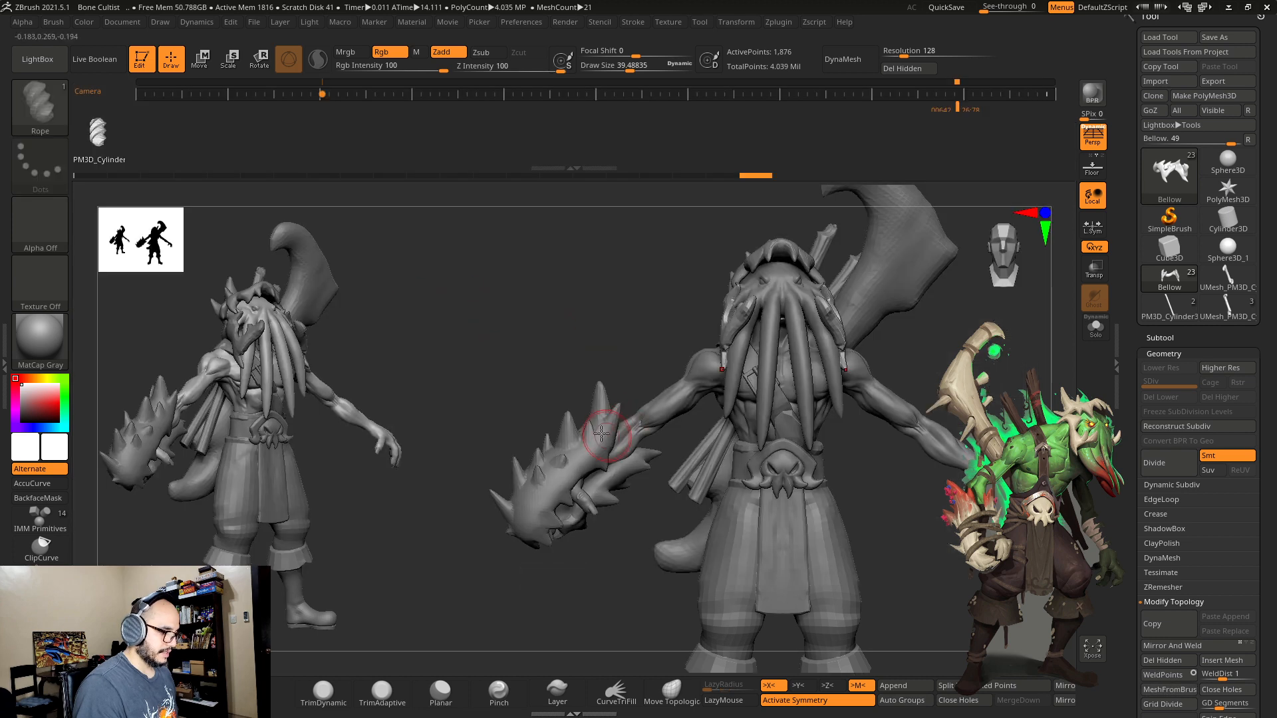
{"action": "key", "text": "s"}
{"action": "left_click_drag", "start_coordinate": [589, 428], "coordinate": [578, 427]}
{"action": "mouse_move", "coordinate": [481, 354]}
{"action": "left_mouse_down", "text": "alt"}
{"action": "mouse_move", "coordinate": [533, 297]}
{"action": "mouse_move", "coordinate": [595, 395]}
{"action": "left_mouse_up", "text": "alt"}
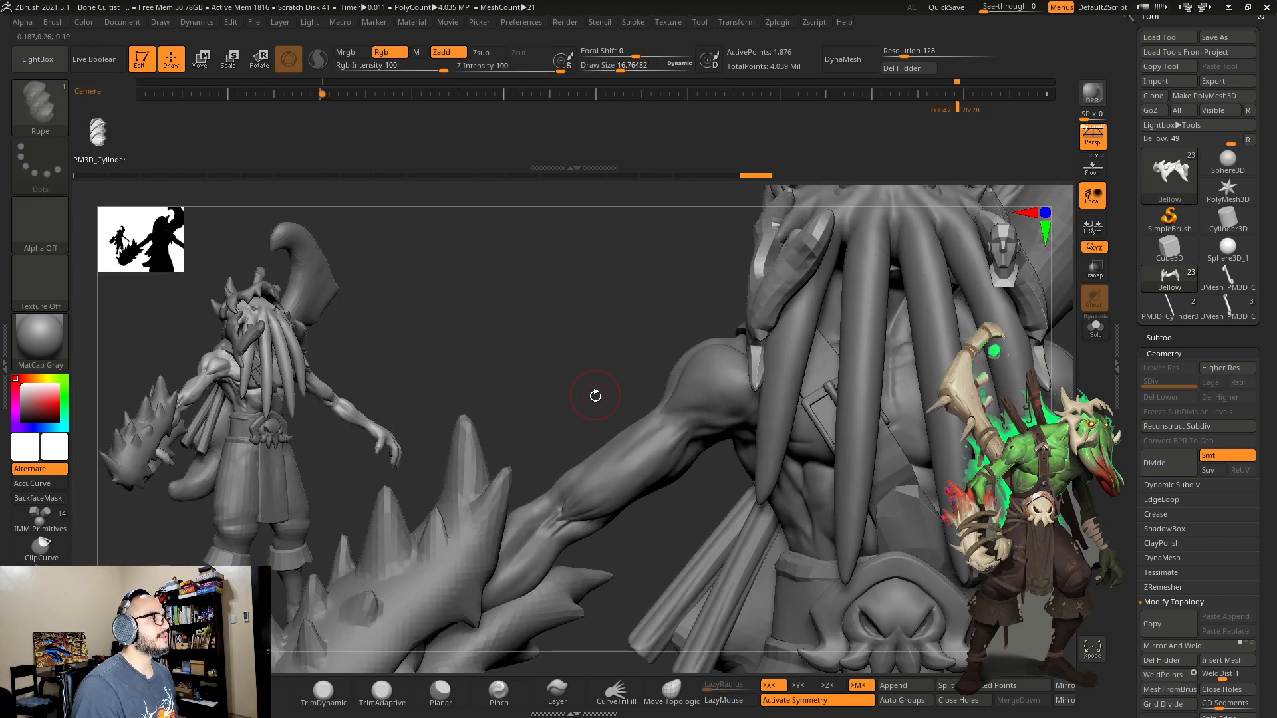
{"action": "left_click_drag", "start_coordinate": [513, 396], "coordinate": [678, 224], "text": "alt"}
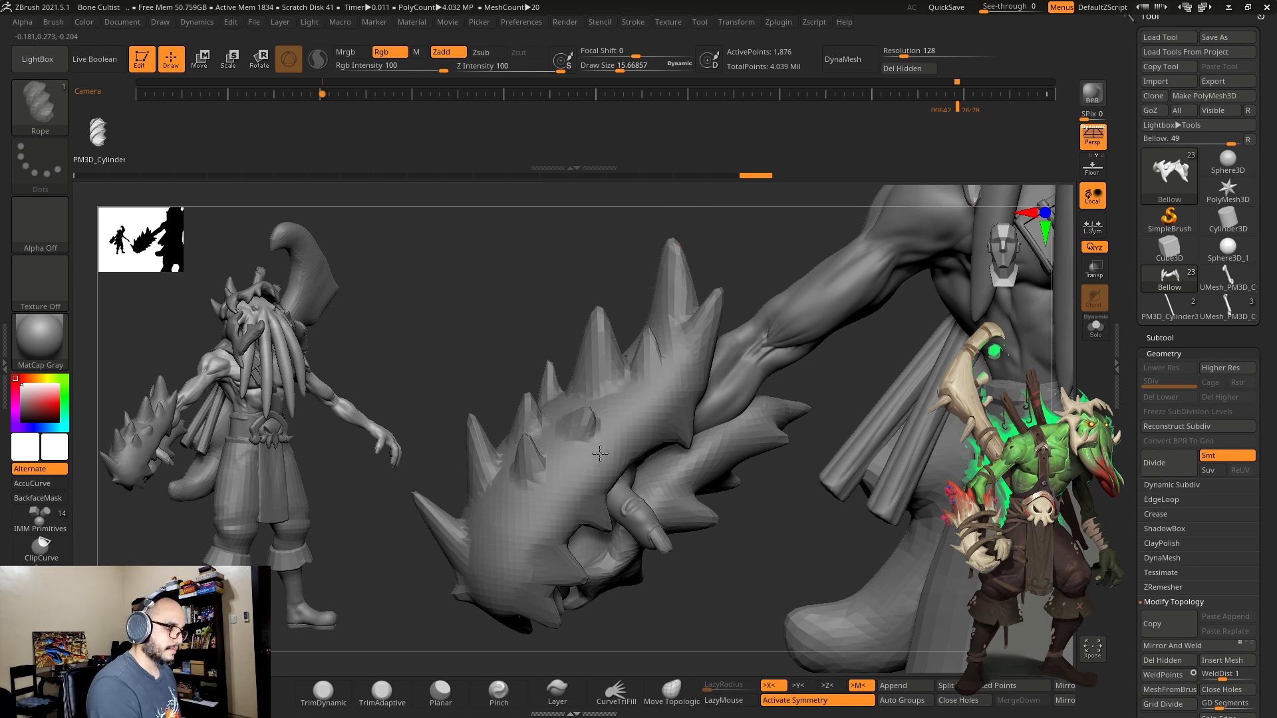
Step: Select the upper spiked arm piece and try drawing a rope curve across its surface, undoing the attempts
{"action": "left_click", "coordinate": [564, 448], "text": "alt"}
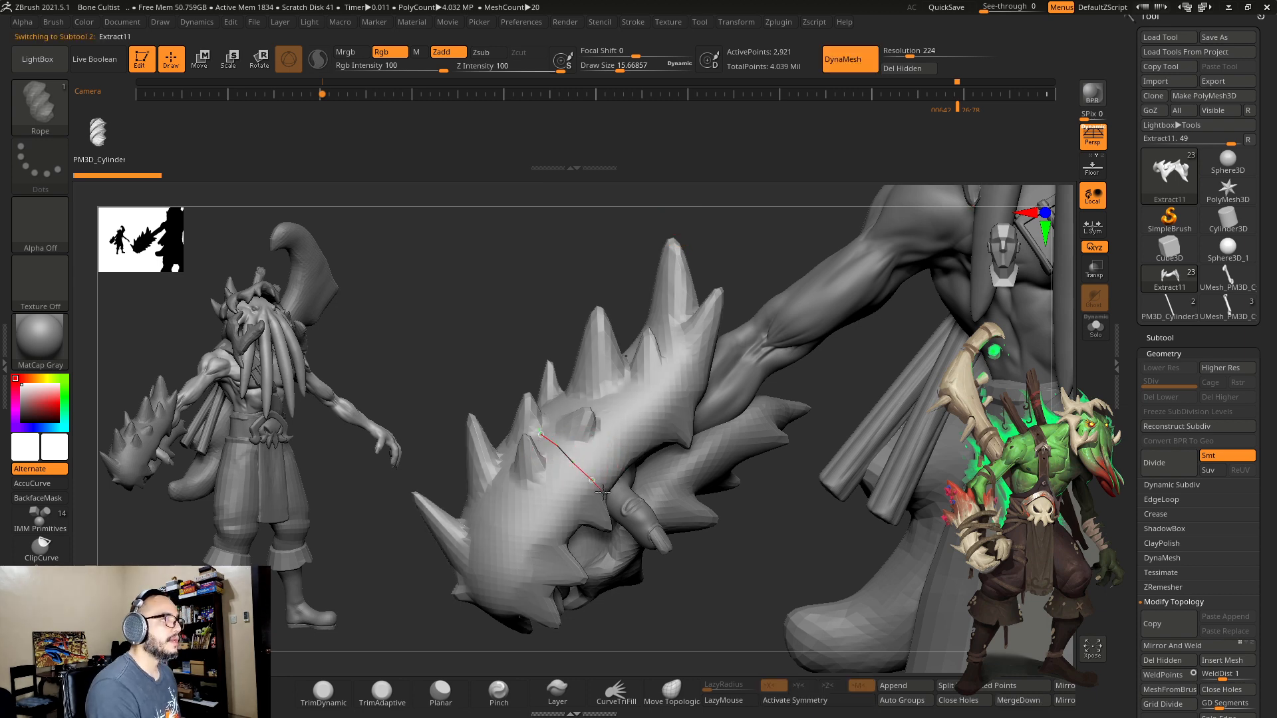
{"action": "left_click_drag", "start_coordinate": [602, 492], "coordinate": [603, 491]}
{"action": "key", "text": "ctrl+z"}
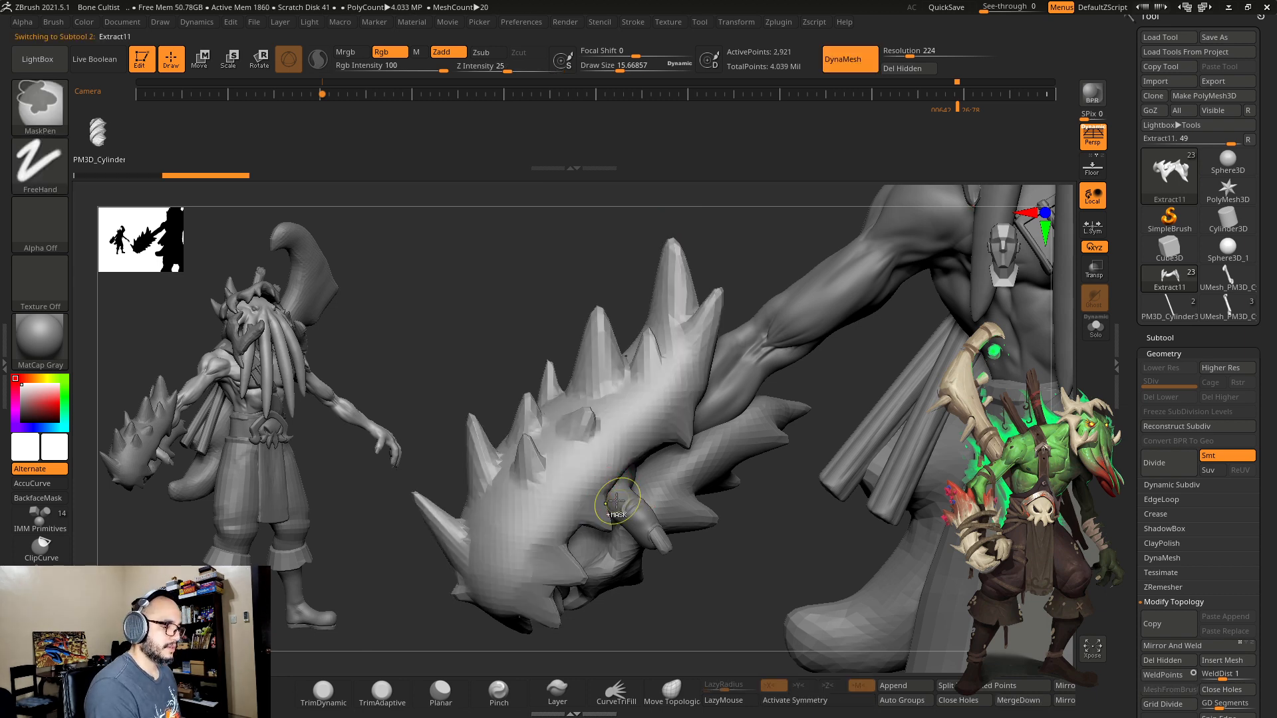
{"action": "left_click", "coordinate": [625, 589]}
{"action": "mouse_move", "coordinate": [675, 616]}
{"action": "left_mouse_down"}
{"action": "mouse_move", "coordinate": [666, 358]}
{"action": "mouse_move", "coordinate": [692, 214]}
{"action": "mouse_move", "coordinate": [721, 216]}
{"action": "left_mouse_up"}
{"action": "key", "text": "ctrl+z"}
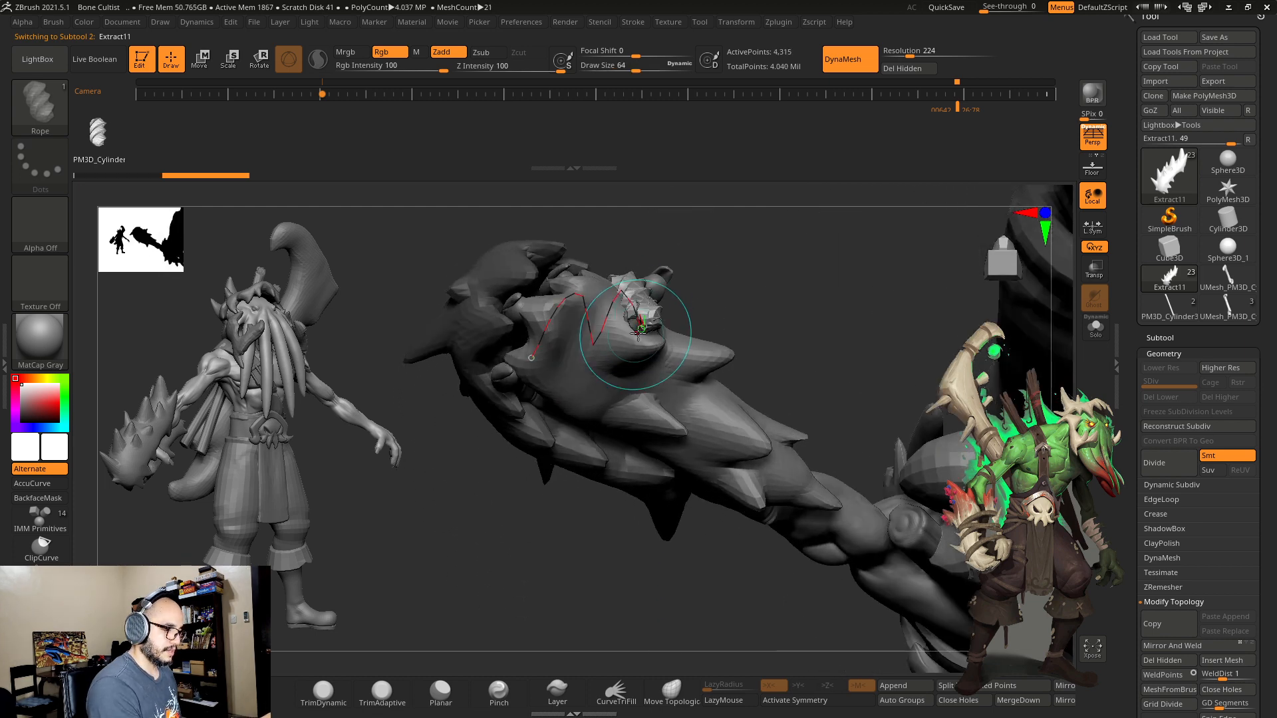
Step: Try wrapping the rope around the spiked arm piece from below, with a draw size of about 9.5
{"action": "mouse_move", "coordinate": [562, 290]}
{"action": "left_mouse_down"}
{"action": "mouse_move", "coordinate": [631, 315]}
{"action": "mouse_move", "coordinate": [601, 374]}
{"action": "mouse_move", "coordinate": [554, 410]}
{"action": "left_mouse_up"}
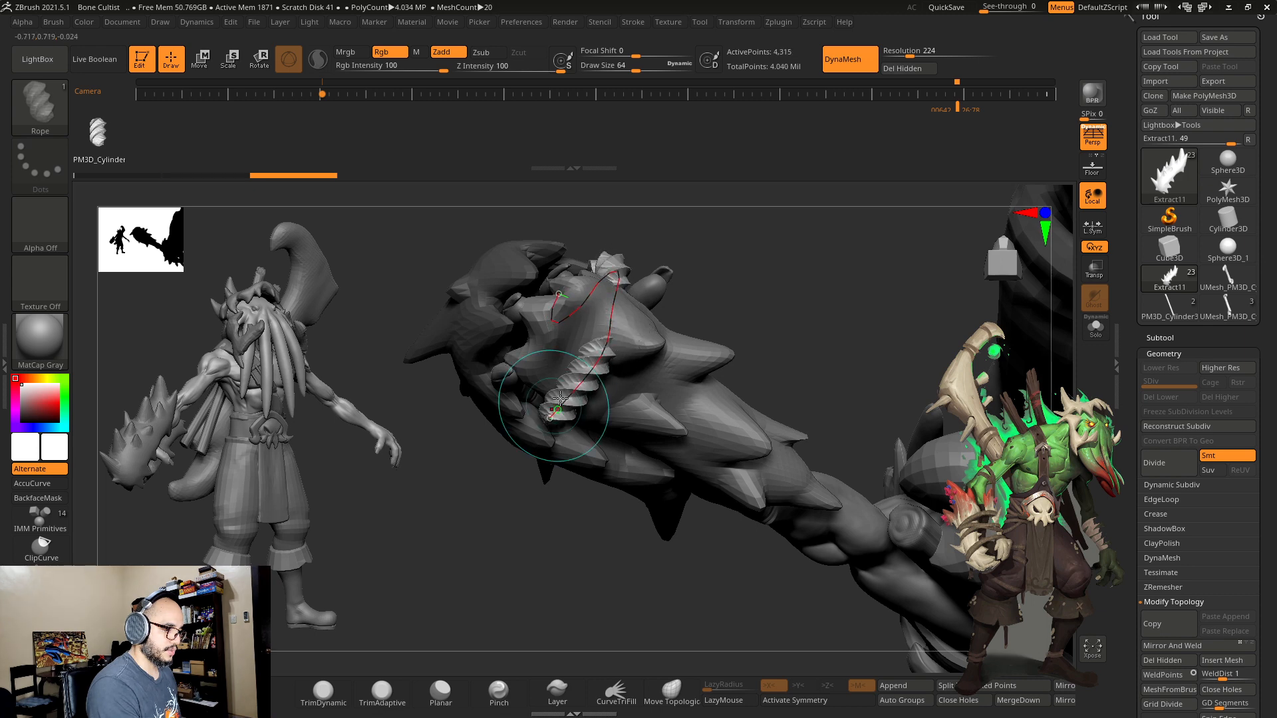
{"action": "left_click_drag", "start_coordinate": [532, 558], "coordinate": [754, 467]}
{"action": "key", "text": "ctrl+z"}
{"action": "mouse_move", "coordinate": [700, 391]}
{"action": "left_mouse_down"}
{"action": "mouse_move", "coordinate": [749, 484]}
{"action": "mouse_move", "coordinate": [663, 447]}
{"action": "left_mouse_up"}
{"action": "left_click_drag", "start_coordinate": [626, 406], "coordinate": [556, 407]}
{"action": "mouse_move", "coordinate": [743, 562]}
{"action": "left_mouse_down"}
{"action": "mouse_move", "coordinate": [750, 516]}
{"action": "mouse_move", "coordinate": [571, 363]}
{"action": "left_mouse_up"}
{"action": "key", "text": "ctrl+z"}
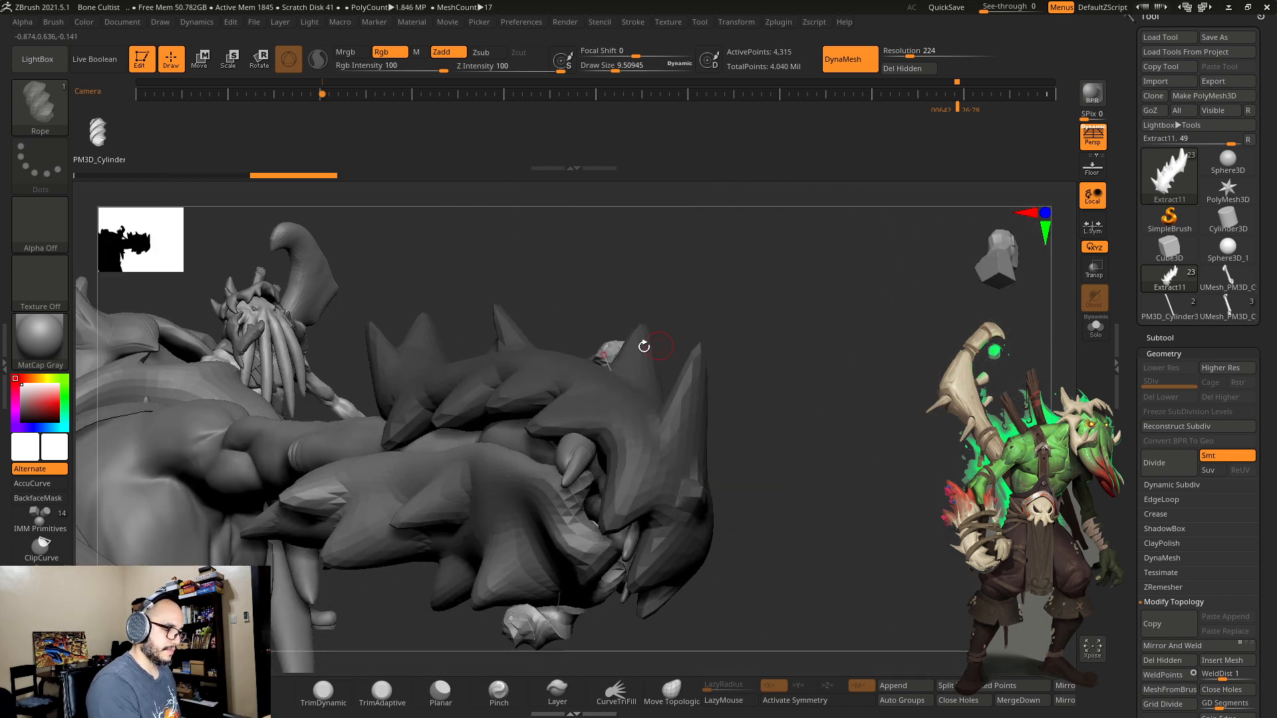
{"action": "key", "text": "ctrl+shift+z"}
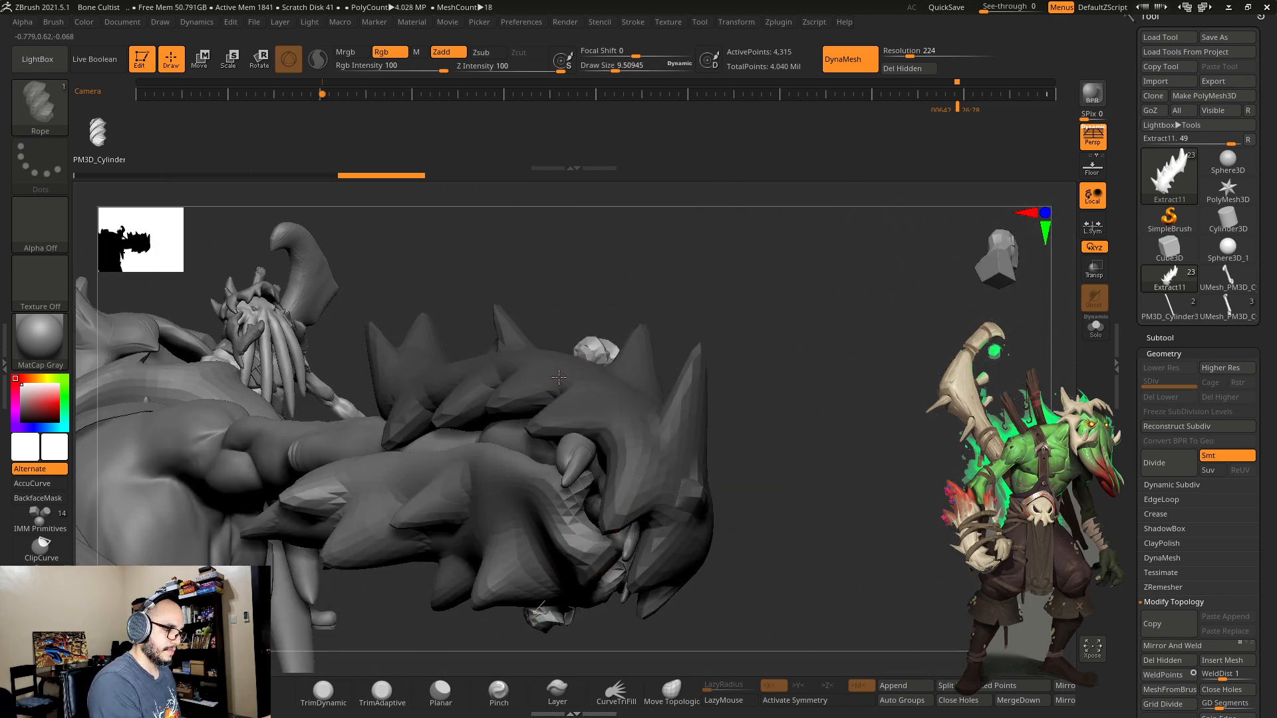
Step: Try a thinner rope around both arm pieces with a draw size of about 3.4, and undo it
{"action": "left_click_drag", "start_coordinate": [556, 383], "coordinate": [723, 314]}
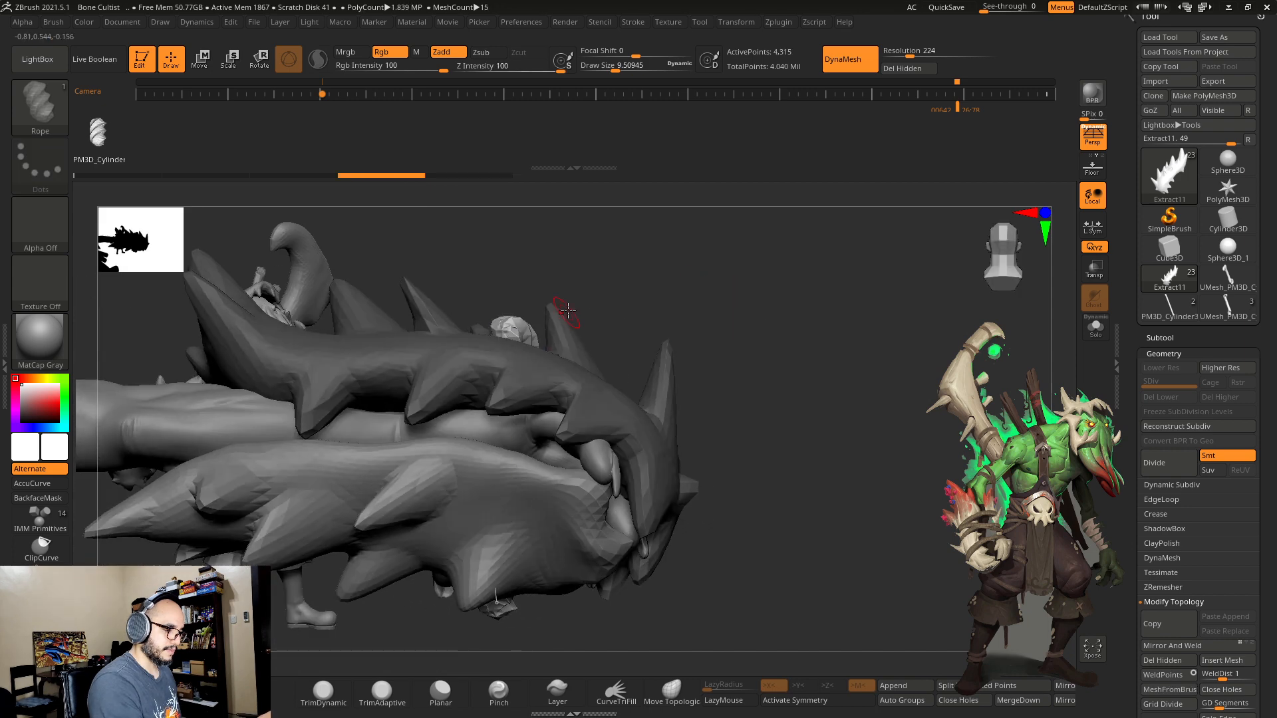
{"action": "left_click_drag", "start_coordinate": [566, 310], "coordinate": [887, 370]}
{"action": "key", "text": "s"}
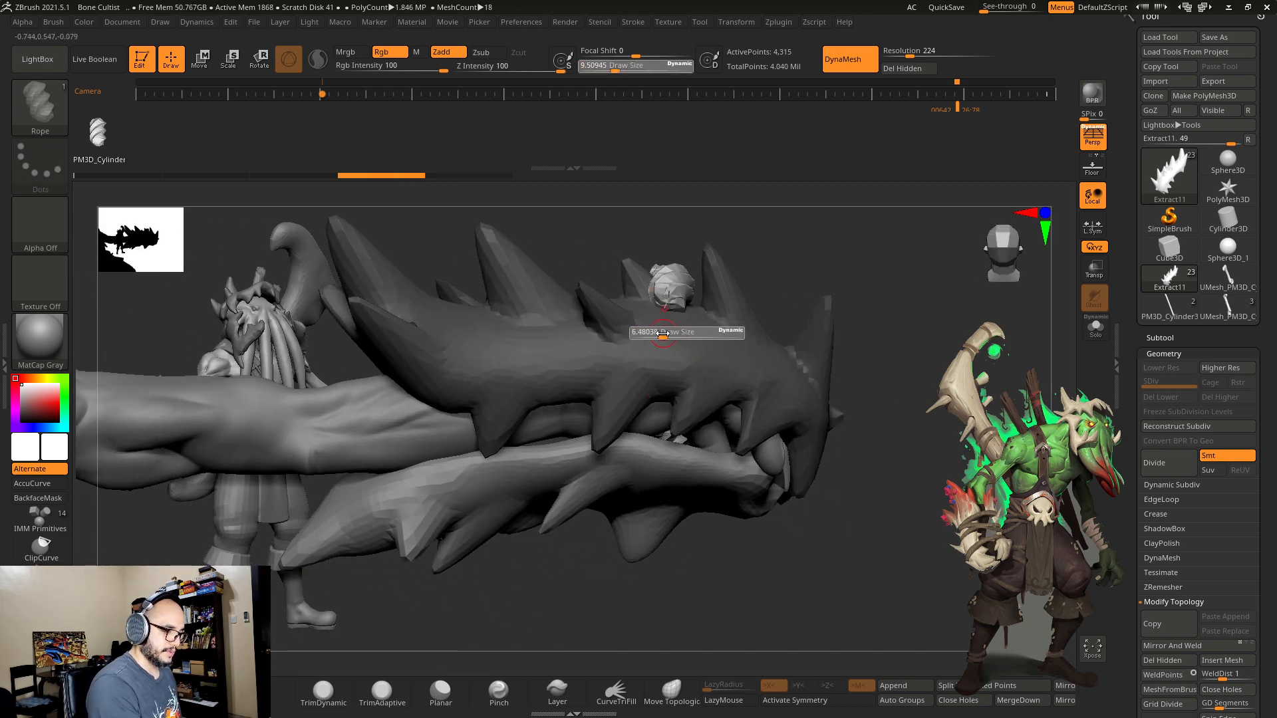
{"action": "left_click_drag", "start_coordinate": [662, 333], "coordinate": [665, 368]}
{"action": "mouse_move", "coordinate": [657, 484]}
{"action": "left_mouse_down"}
{"action": "mouse_move", "coordinate": [745, 466]}
{"action": "mouse_move", "coordinate": [654, 486]}
{"action": "left_mouse_up"}
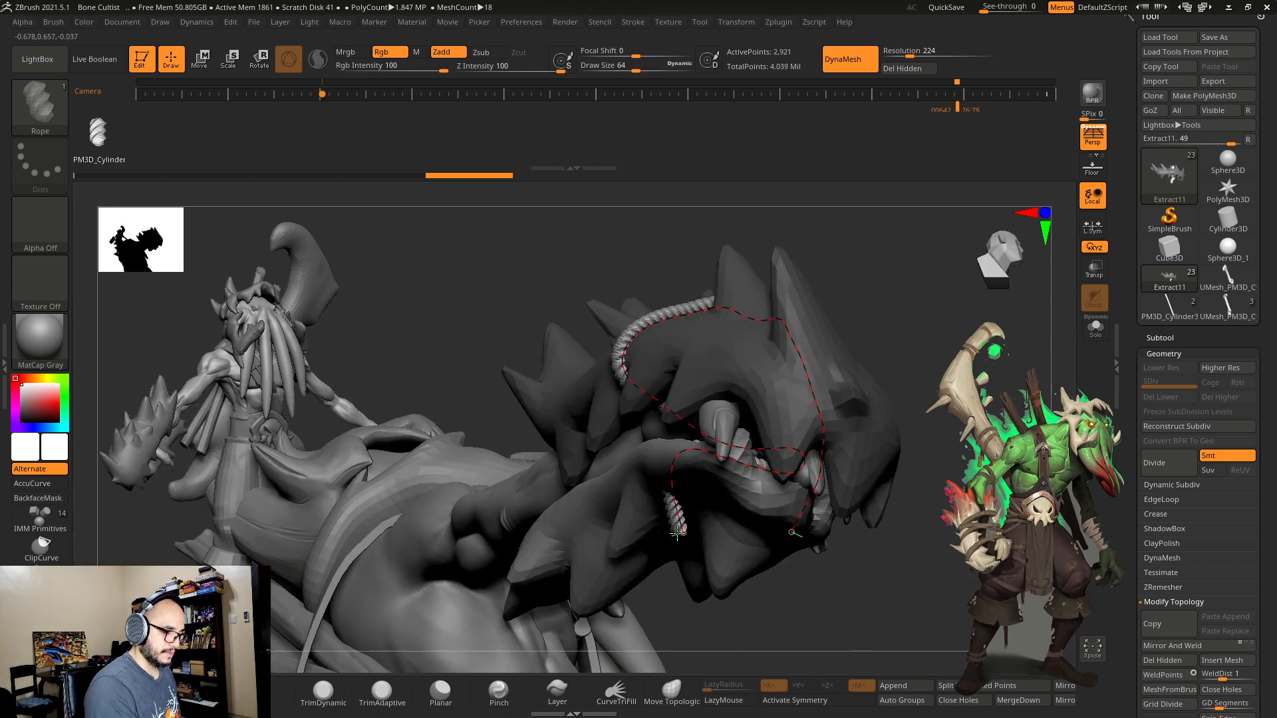
{"action": "key", "text": "ctrl+z"}
{"action": "mouse_move", "coordinate": [904, 534]}
{"action": "left_mouse_down"}
{"action": "mouse_move", "coordinate": [884, 408]}
{"action": "mouse_move", "coordinate": [732, 300]}
{"action": "left_mouse_up"}
{"action": "key", "text": "ctrl"}
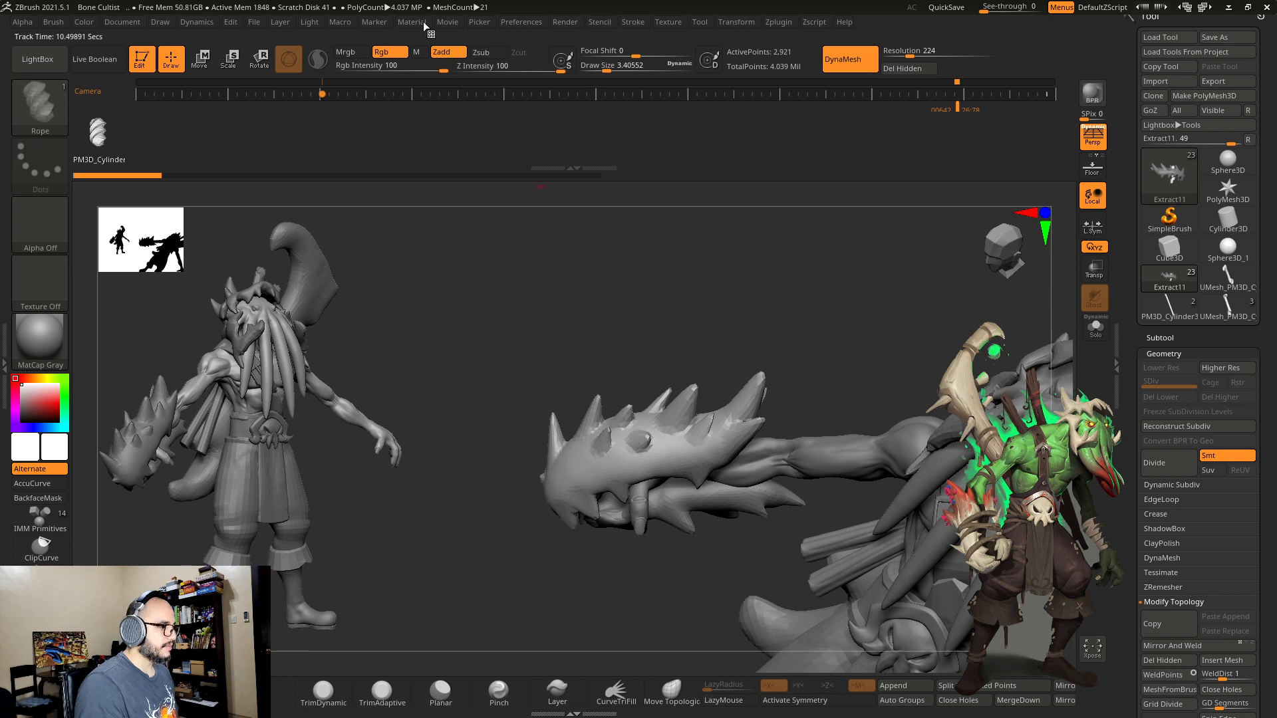
Step: Examine the Picker's source and depth options for controlling how strokes are placed on the mesh
{"action": "left_click", "coordinate": [474, 23]}
{"action": "left_click", "coordinate": [504, 48]}
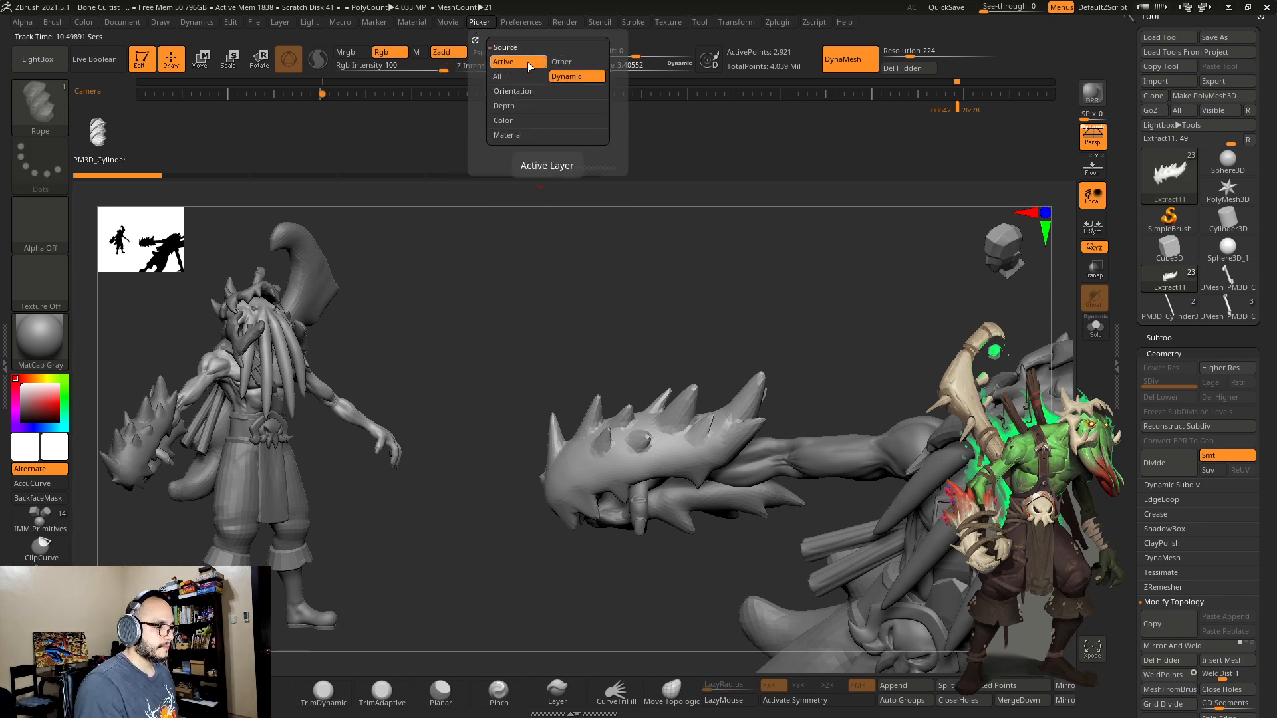
{"action": "left_click", "coordinate": [505, 47]}
{"action": "left_click", "coordinate": [512, 62]}
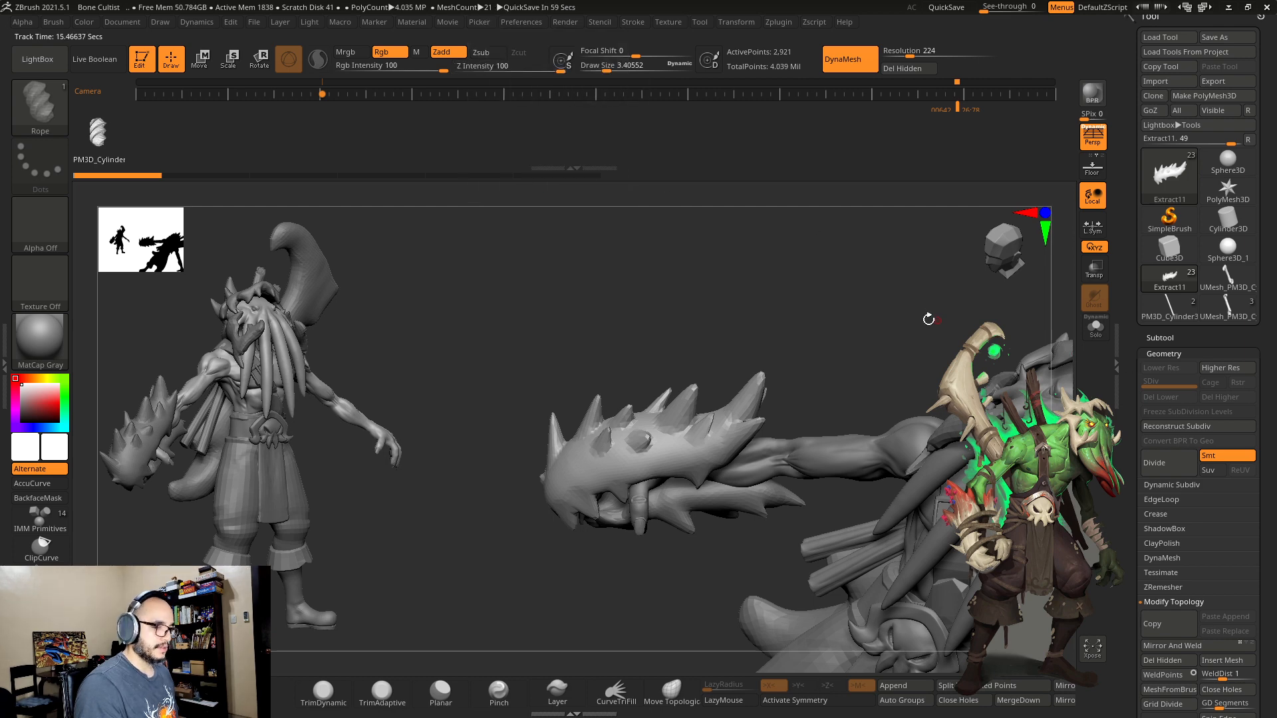
{"action": "left_click_drag", "start_coordinate": [927, 319], "coordinate": [505, 166]}
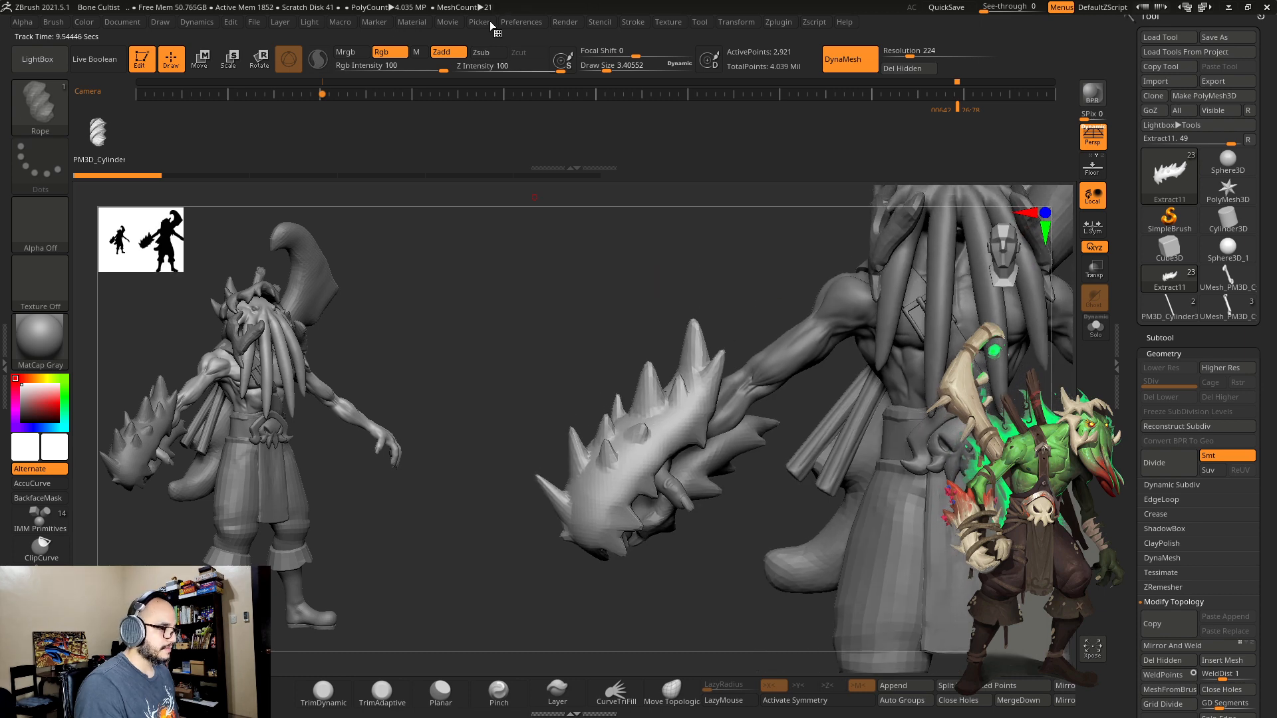
{"action": "left_click", "coordinate": [489, 23]}
{"action": "left_click", "coordinate": [518, 107]}
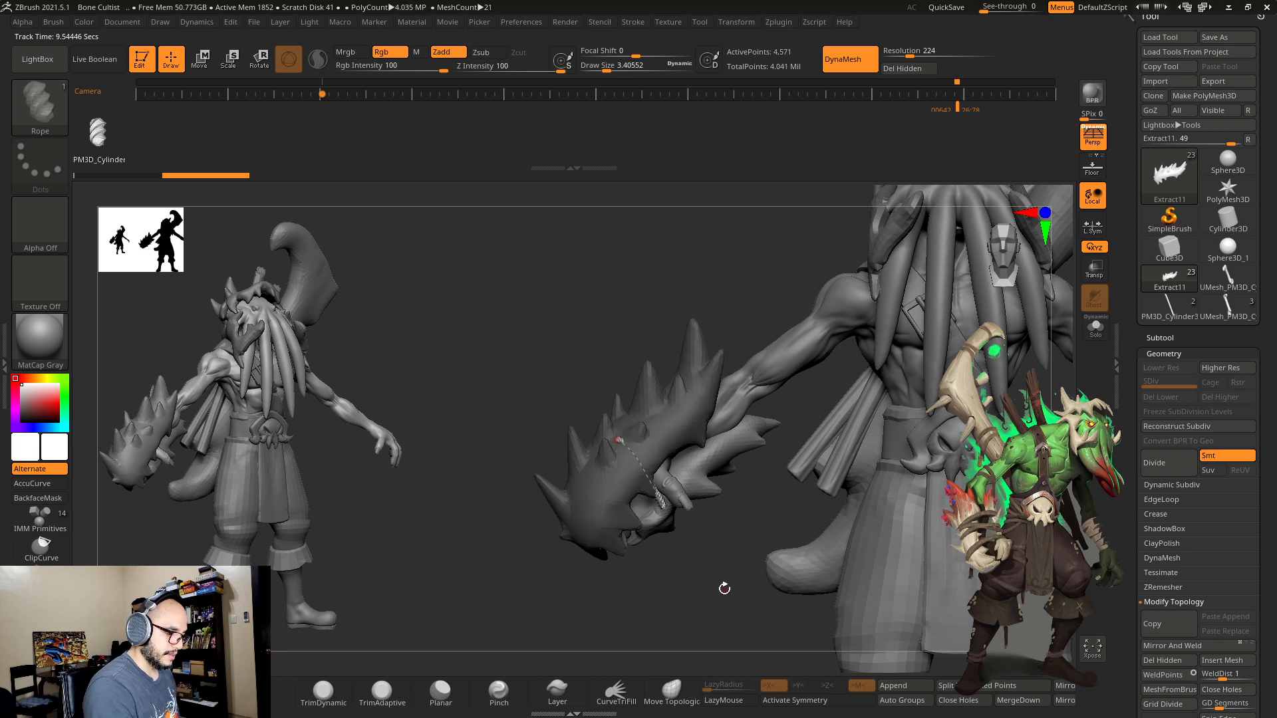
Step: Try drawing the rope over the spiked arm piece at a draw size of about 14.6, and undo it
{"action": "mouse_move", "coordinate": [721, 591]}
{"action": "left_mouse_down"}
{"action": "mouse_move", "coordinate": [689, 530]}
{"action": "mouse_move", "coordinate": [700, 570]}
{"action": "mouse_move", "coordinate": [682, 585]}
{"action": "mouse_move", "coordinate": [670, 459]}
{"action": "mouse_move", "coordinate": [669, 508]}
{"action": "left_mouse_up"}
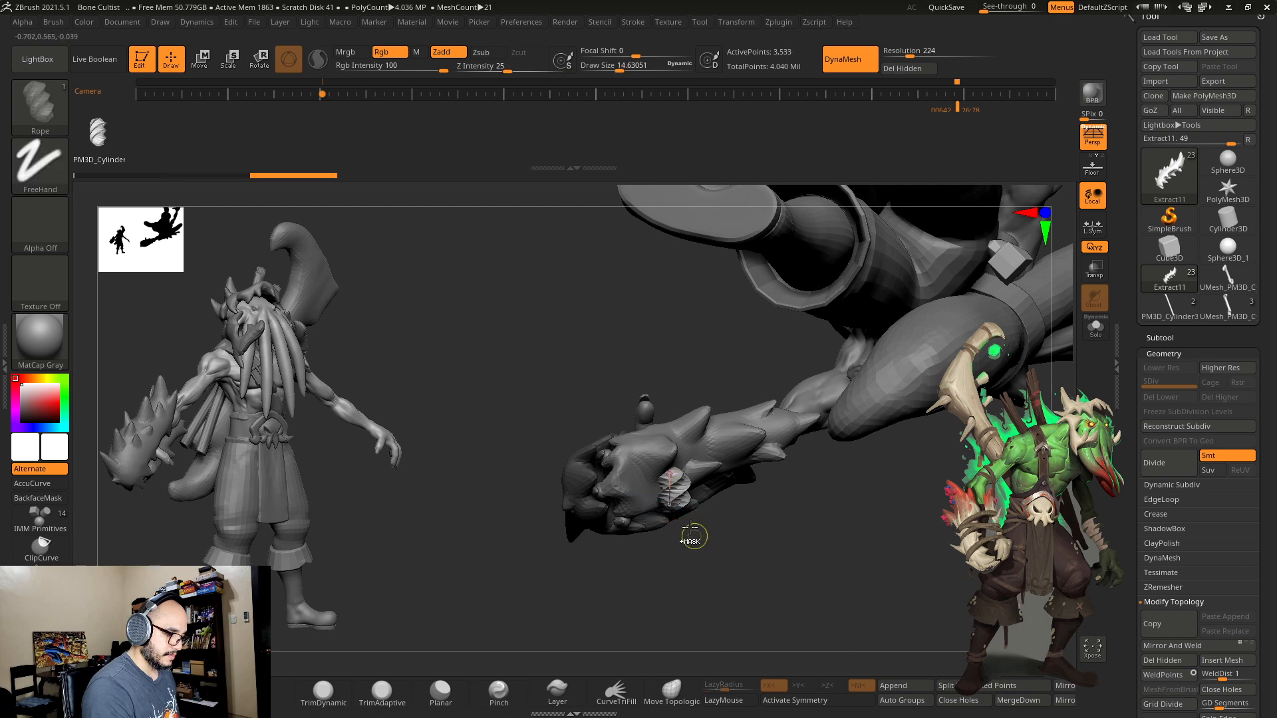
{"action": "key", "text": "ctrl+z"}
{"action": "mouse_move", "coordinate": [655, 460]}
{"action": "left_mouse_down"}
{"action": "mouse_move", "coordinate": [663, 544]}
{"action": "mouse_move", "coordinate": [738, 573]}
{"action": "mouse_move", "coordinate": [720, 622]}
{"action": "mouse_move", "coordinate": [801, 584]}
{"action": "left_mouse_up"}
{"action": "key", "text": "ctrl+z"}
Step: Switch to the Move brush and duplicate both spiked arm pieces, Extract12 and Extract11
{"action": "key", "text": "b"}
{"action": "key", "text": "m"}
{"action": "key", "text": "v"}
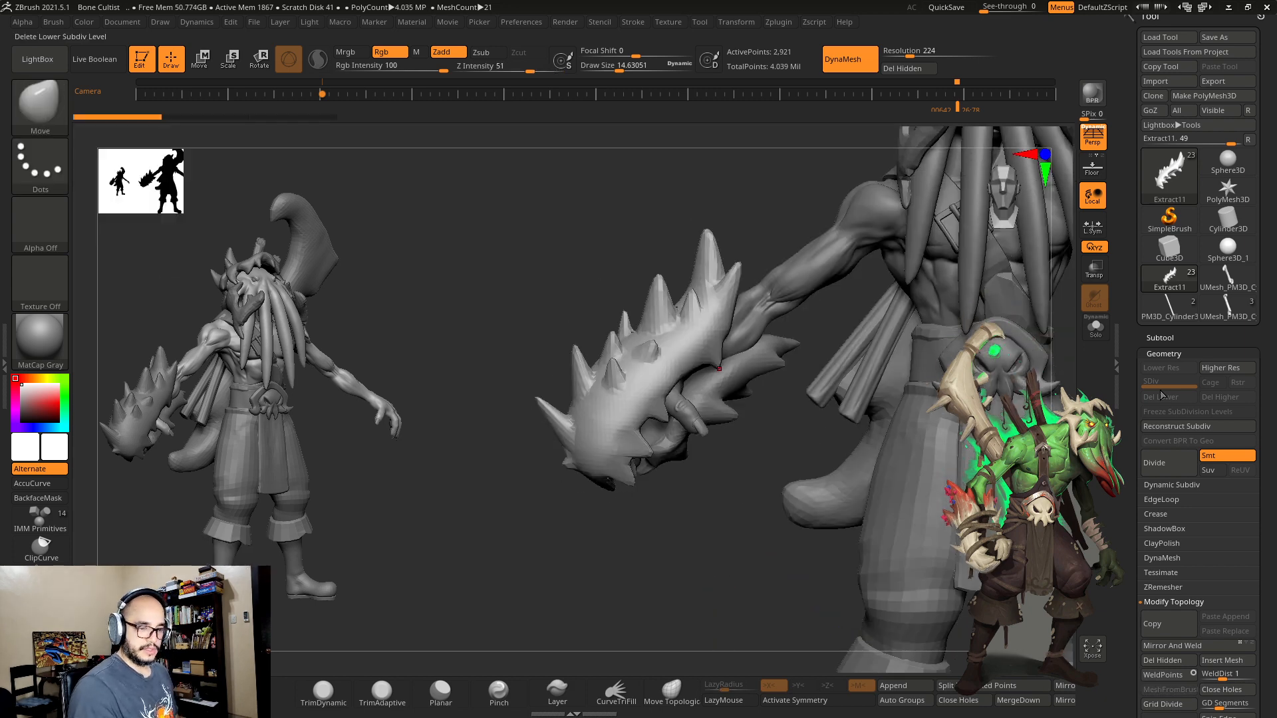
{"action": "left_click", "coordinate": [1159, 338]}
{"action": "left_click", "coordinate": [1164, 399]}
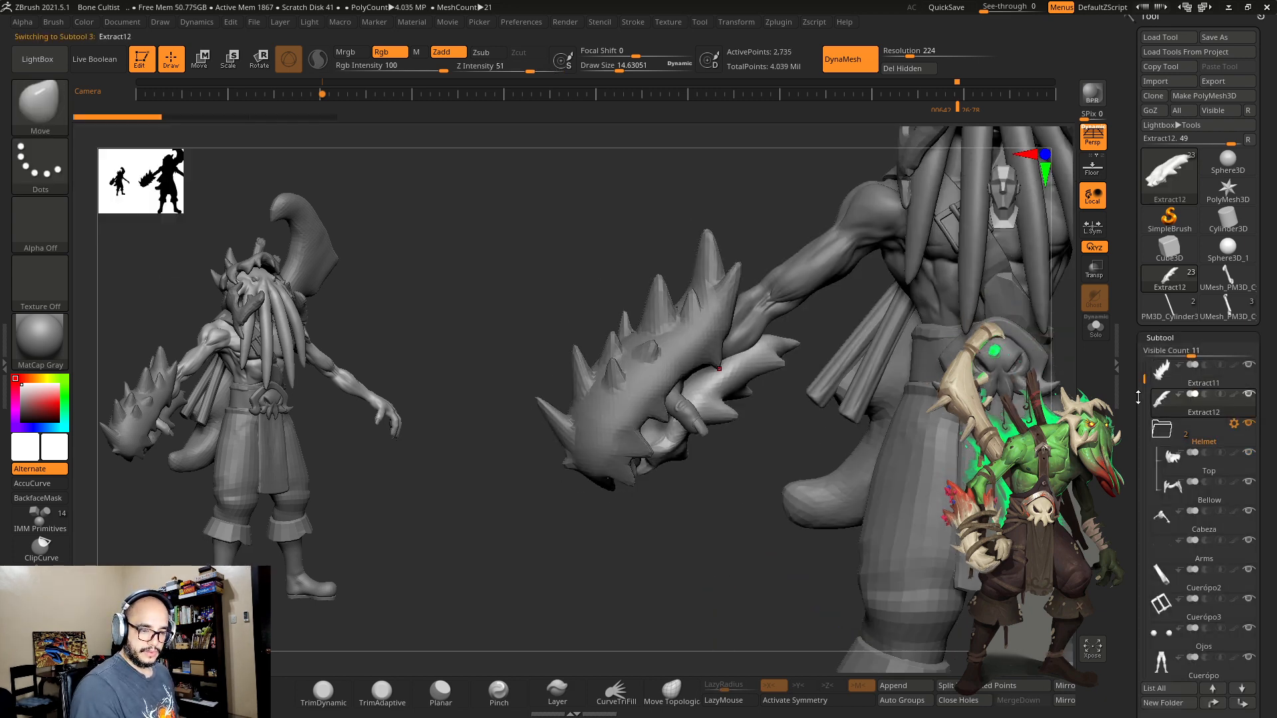
{"action": "left_click_drag", "start_coordinate": [1138, 397], "coordinate": [1135, 189]}
{"action": "left_click", "coordinate": [1155, 581]}
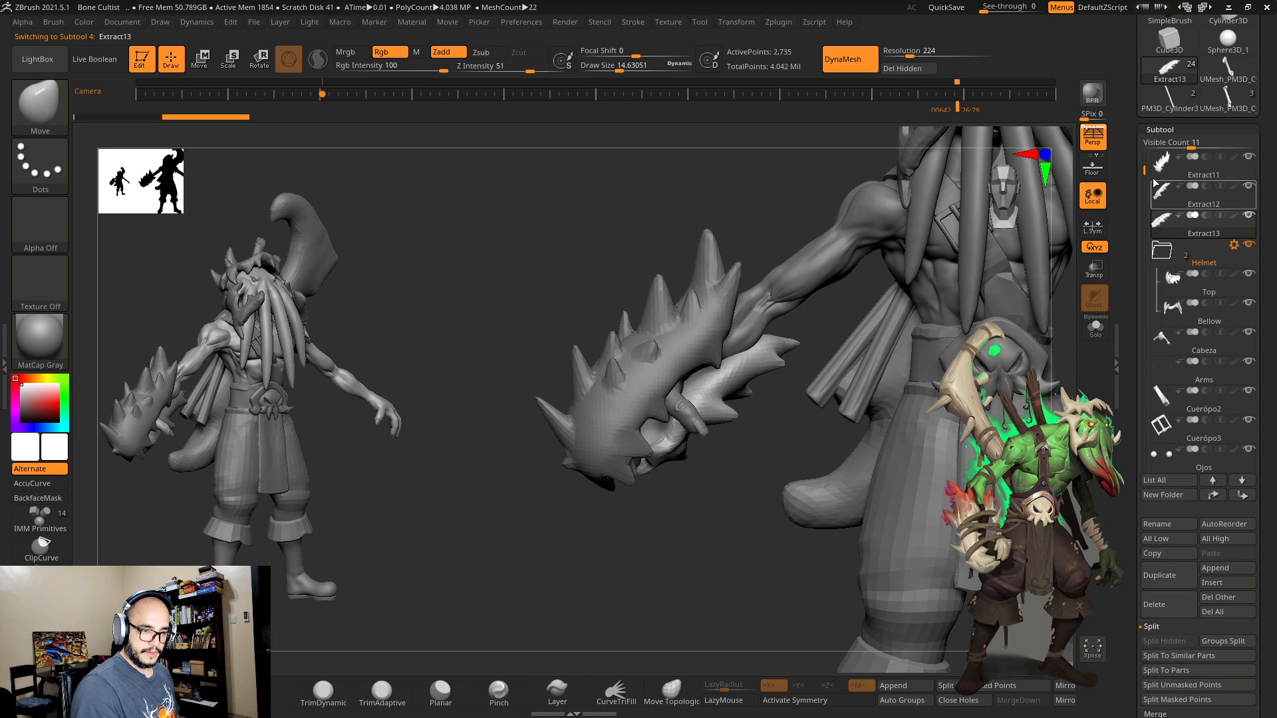
{"action": "left_click", "coordinate": [1156, 183]}
{"action": "left_click", "coordinate": [1154, 582]}
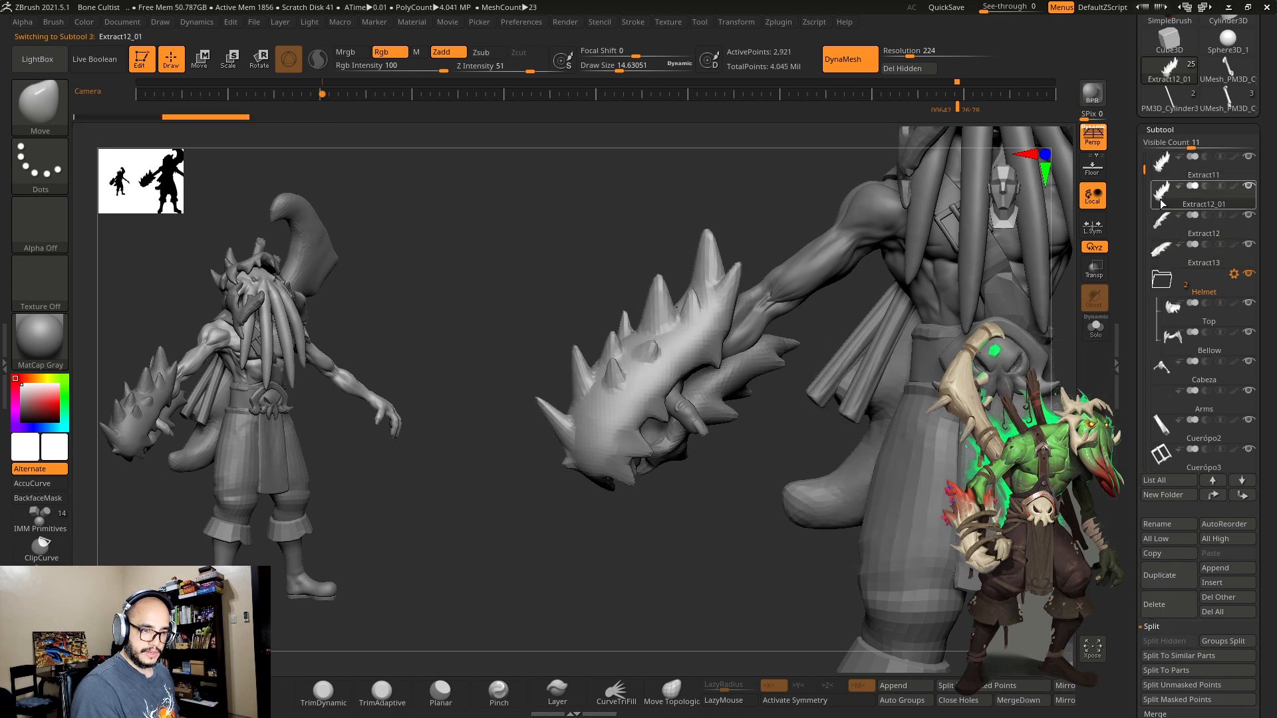
Step: Merge the two duplicated arm pieces into one subtool and isolate it with Solo mode
{"action": "left_click_drag", "start_coordinate": [1127, 360], "coordinate": [1132, 266]}
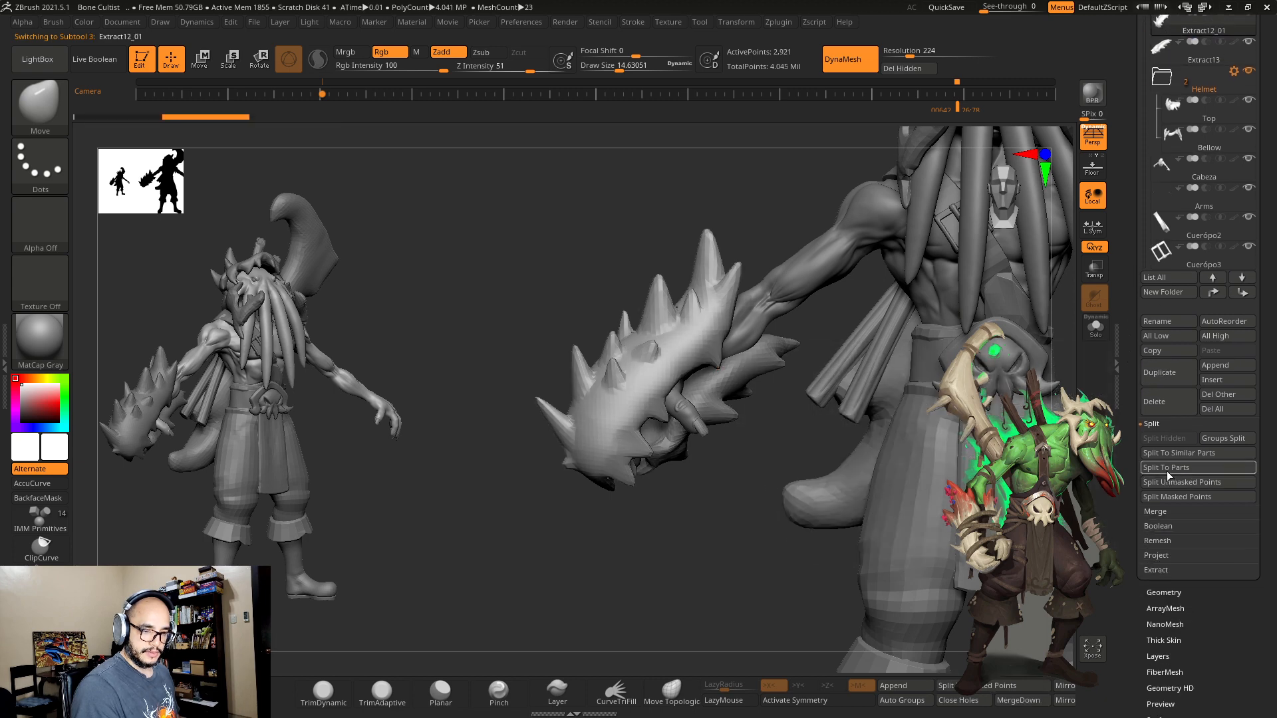
{"action": "left_click", "coordinate": [1162, 513]}
{"action": "left_click", "coordinate": [1165, 455]}
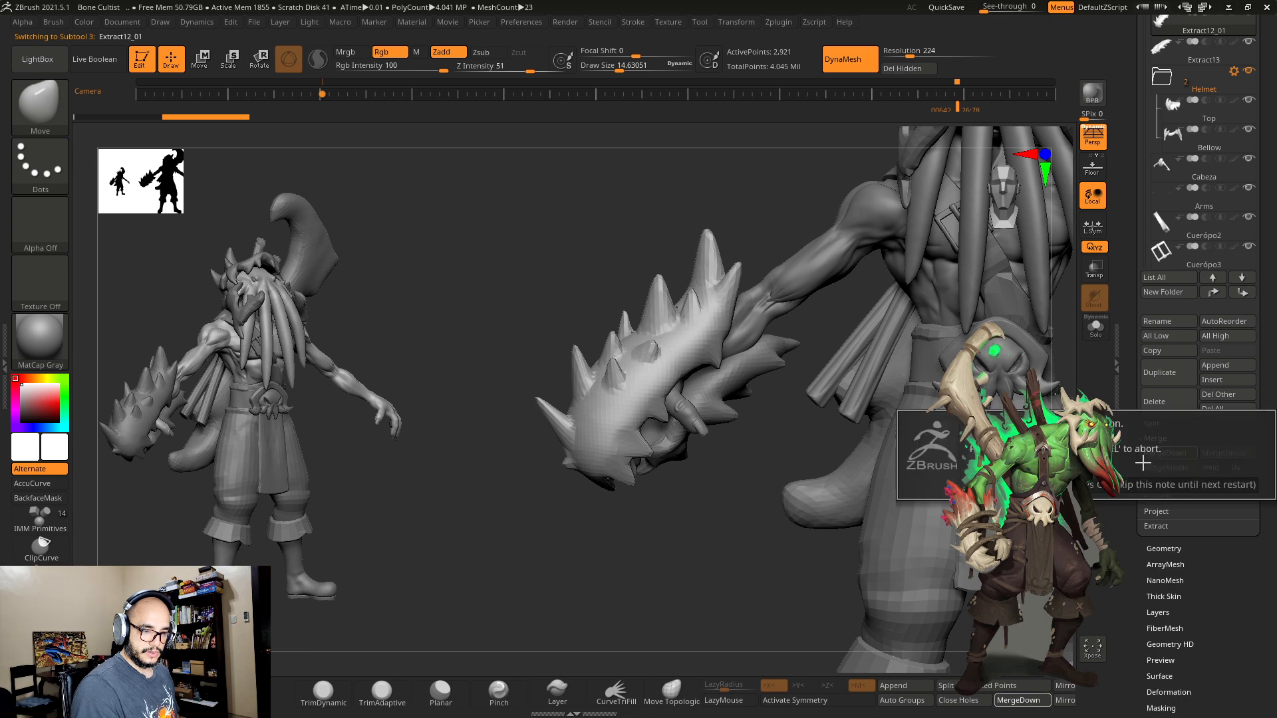
{"action": "left_click", "coordinate": [1142, 462]}
{"action": "left_click_drag", "start_coordinate": [1124, 250], "coordinate": [1124, 355]}
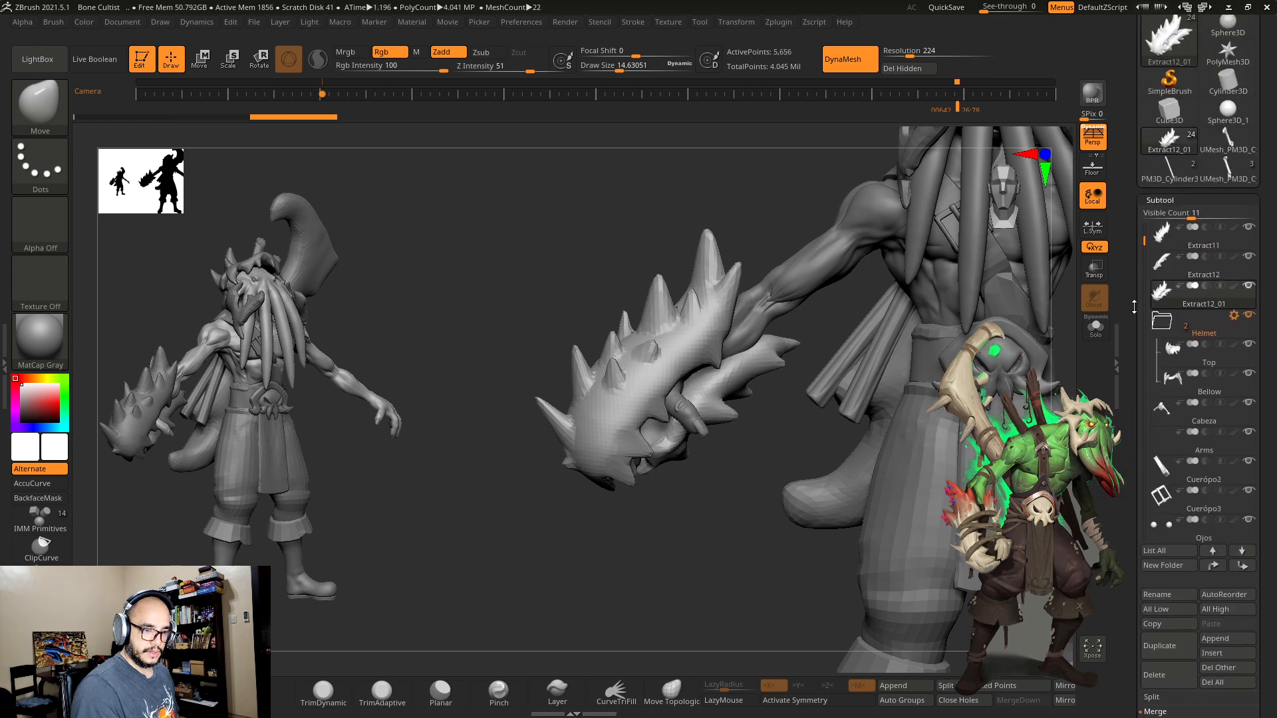
{"action": "left_click", "coordinate": [1101, 329]}
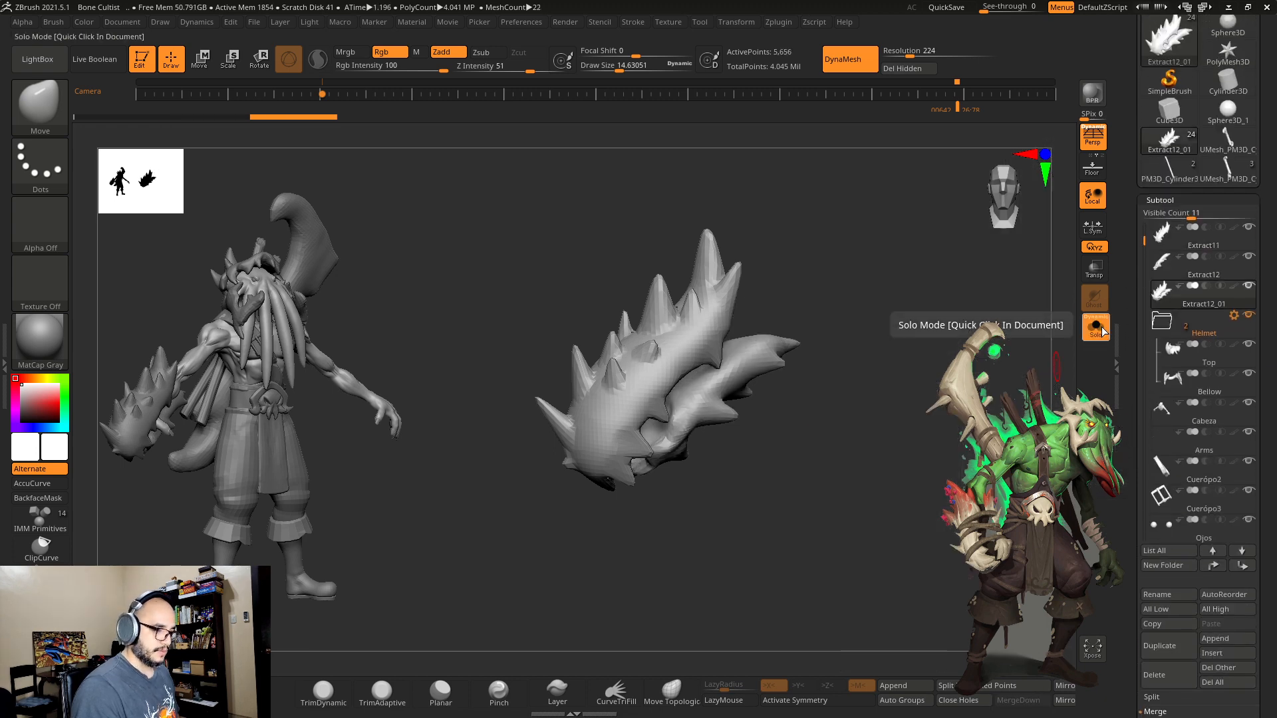
Step: Draw a rope across the isolated spiked pieces using the Rope brush with a draw size of about 12.7
{"action": "key", "text": "s"}
{"action": "left_click", "coordinate": [644, 383]}
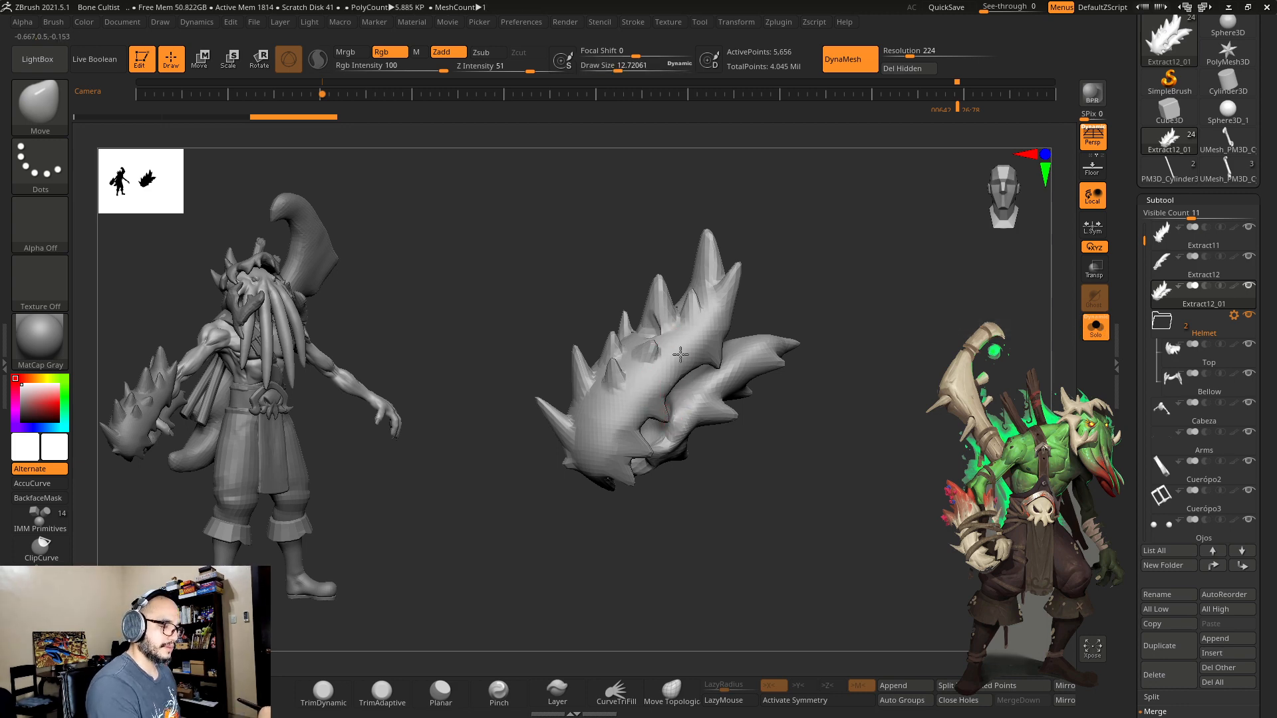
{"action": "key", "text": "b"}
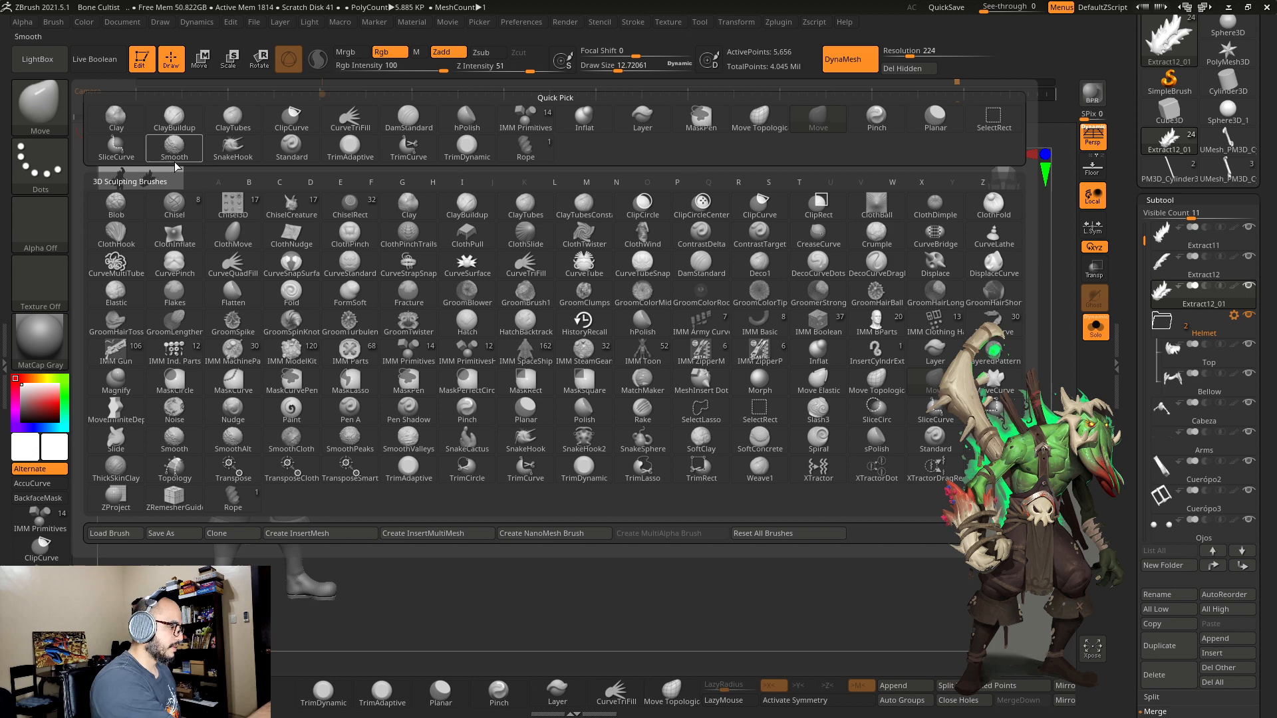
{"action": "left_click", "coordinate": [258, 500]}
{"action": "left_click_drag", "start_coordinate": [705, 432], "coordinate": [710, 439]}
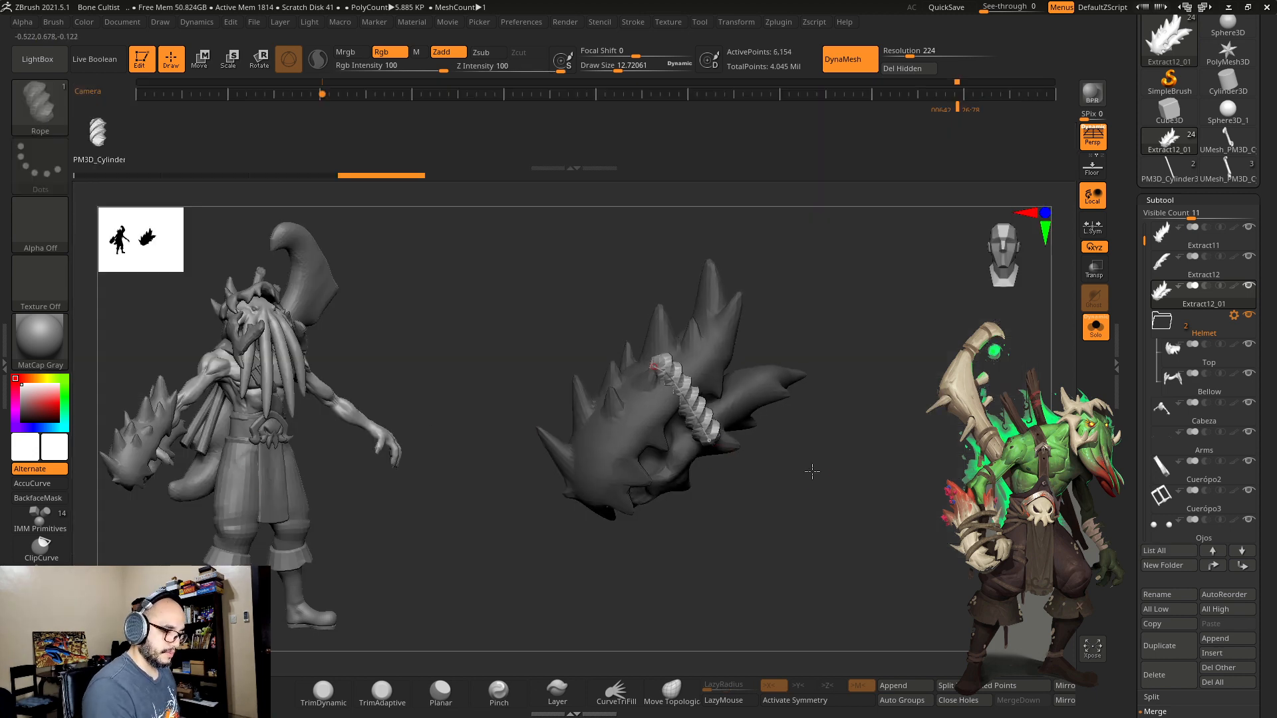
{"action": "left_click_drag", "start_coordinate": [812, 470], "coordinate": [782, 367]}
{"action": "left_click_drag", "start_coordinate": [691, 398], "coordinate": [697, 402]}
{"action": "left_click_drag", "start_coordinate": [695, 453], "coordinate": [695, 459]}
{"action": "left_click_drag", "start_coordinate": [768, 480], "coordinate": [746, 356]}
Step: Thin the rope on its curve, trying a draw size of about 6 and settling on about 7.6
{"action": "key", "text": "s"}
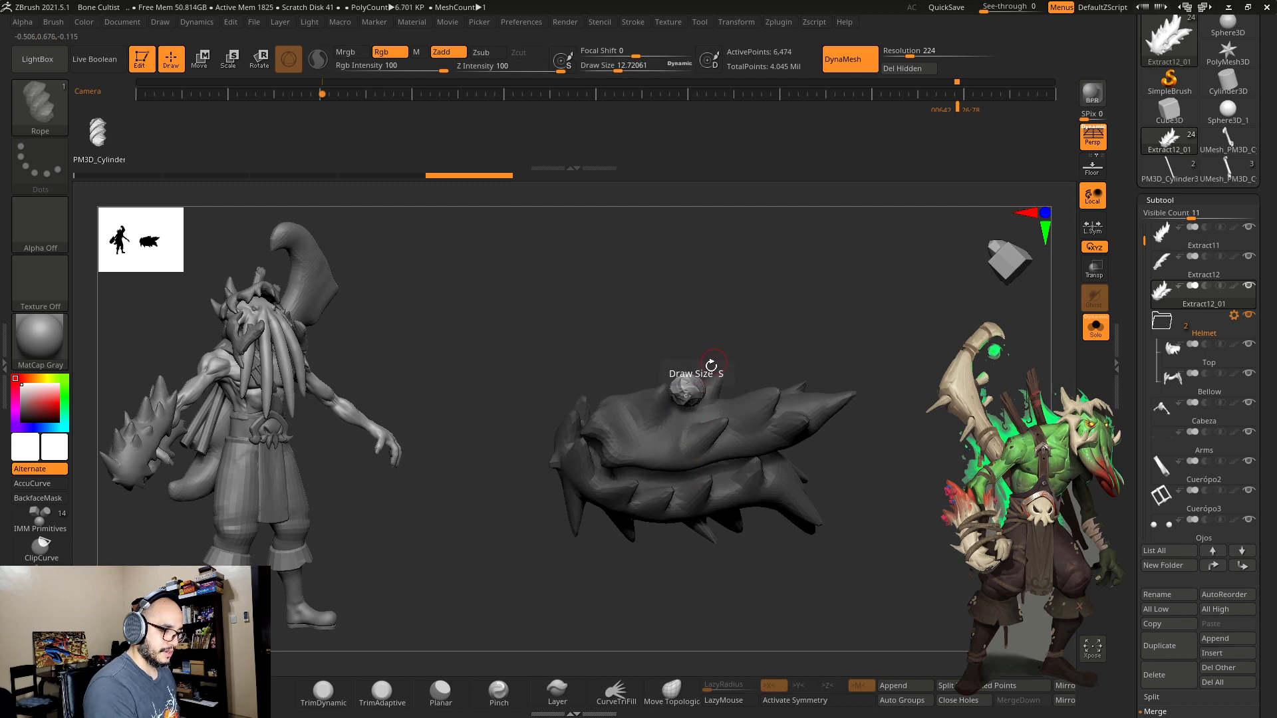
{"action": "key", "text": "s"}
{"action": "left_click_drag", "start_coordinate": [690, 388], "coordinate": [683, 390]}
{"action": "left_click", "coordinate": [689, 401]}
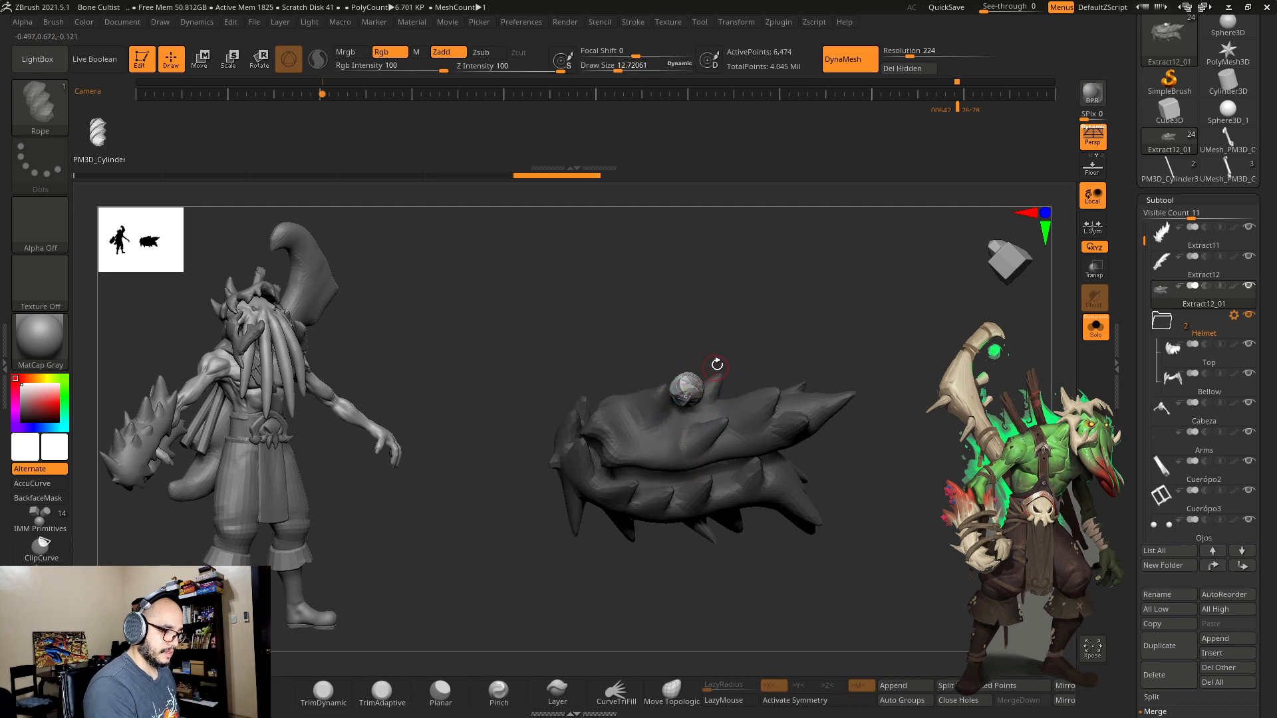
{"action": "key", "text": "s"}
{"action": "mouse_move", "coordinate": [728, 351]}
{"action": "left_mouse_down"}
{"action": "mouse_move", "coordinate": [717, 352]}
{"action": "mouse_move", "coordinate": [798, 468]}
{"action": "left_mouse_up"}
{"action": "left_click", "coordinate": [688, 396]}
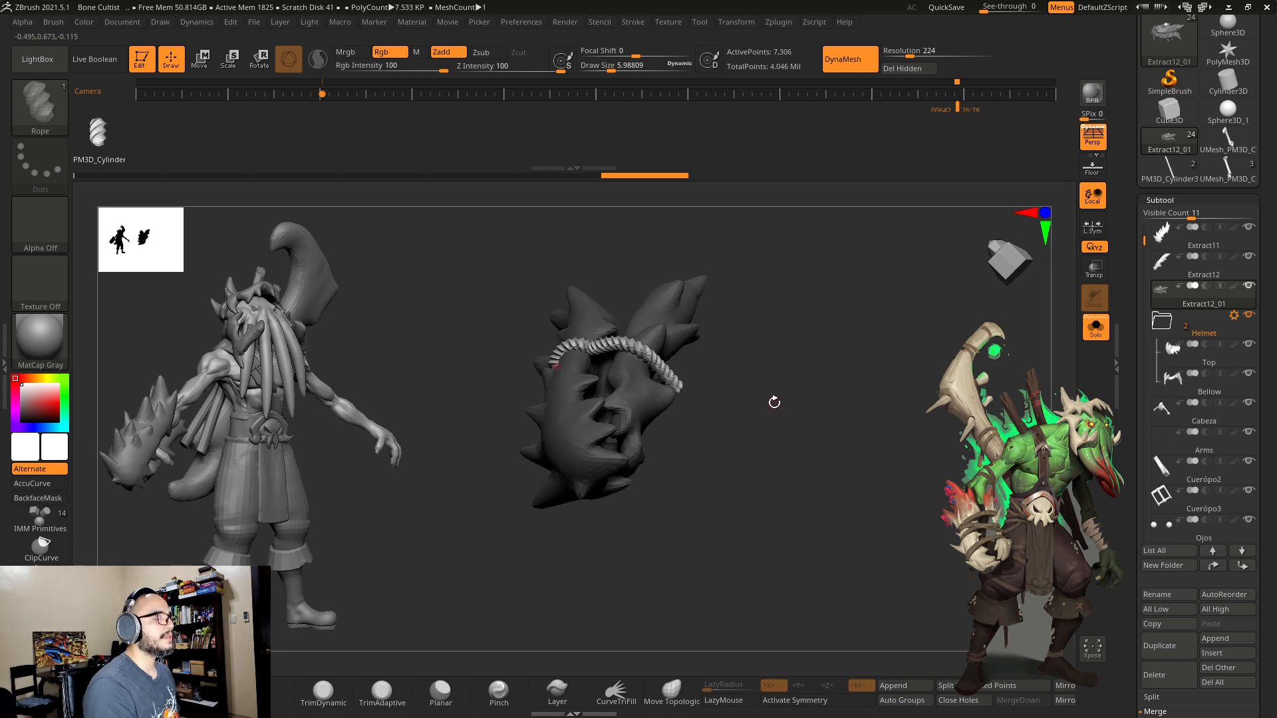
{"action": "key", "text": "s"}
{"action": "left_click_drag", "start_coordinate": [774, 403], "coordinate": [714, 382]}
{"action": "left_click", "coordinate": [686, 392]}
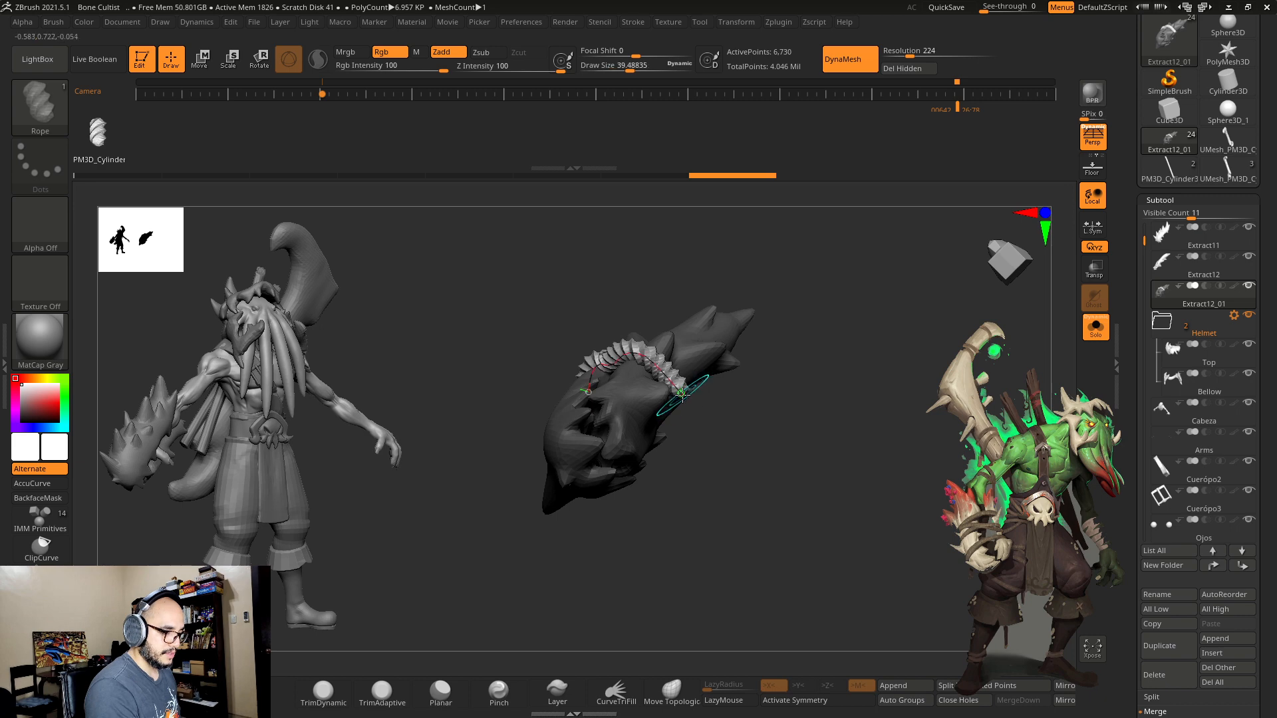
{"action": "left_click", "coordinate": [682, 392]}
Step: Extend the rope curve around the underside of the spiked piece
{"action": "mouse_move", "coordinate": [720, 336]}
{"action": "left_mouse_down"}
{"action": "mouse_move", "coordinate": [715, 385]}
{"action": "mouse_move", "coordinate": [732, 351]}
{"action": "mouse_move", "coordinate": [690, 397]}
{"action": "mouse_move", "coordinate": [660, 533]}
{"action": "left_mouse_up"}
{"action": "mouse_move", "coordinate": [792, 390]}
{"action": "left_mouse_down"}
{"action": "mouse_move", "coordinate": [789, 333]}
{"action": "mouse_move", "coordinate": [736, 379]}
{"action": "left_mouse_up"}
{"action": "left_click_drag", "start_coordinate": [685, 460], "coordinate": [665, 482]}
{"action": "left_click_drag", "start_coordinate": [810, 381], "coordinate": [864, 362]}
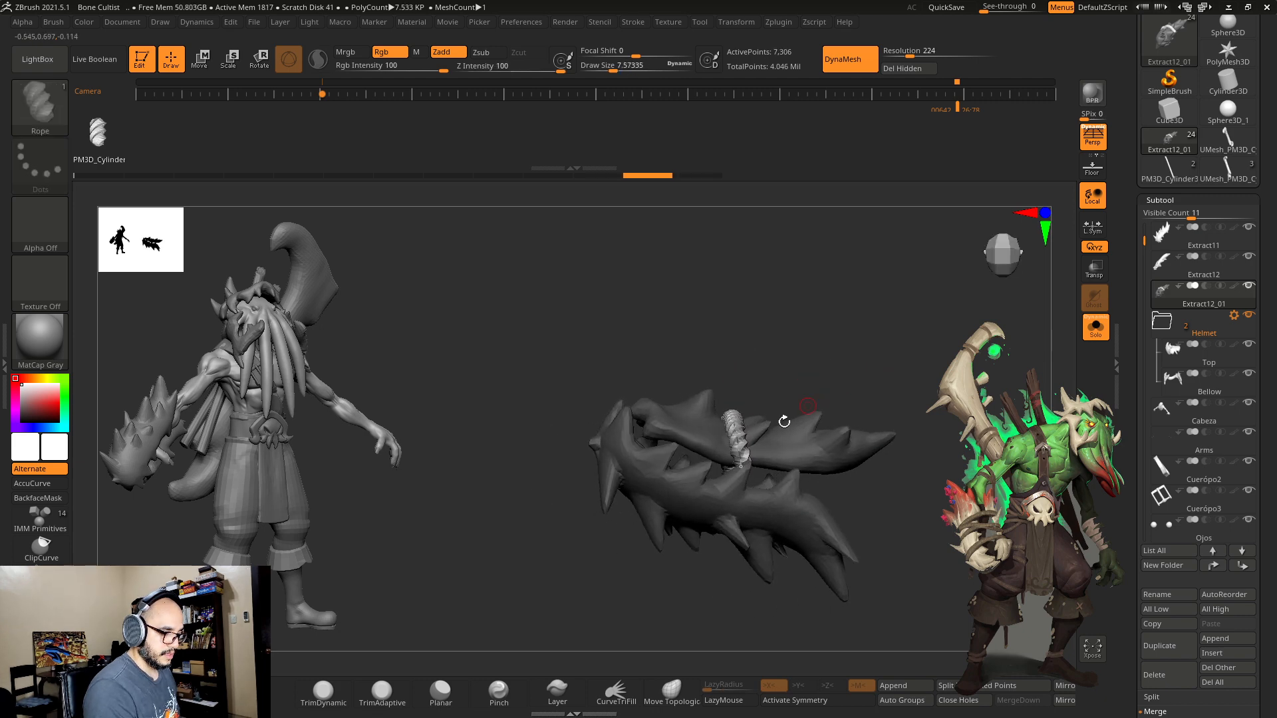
Step: Undo the last rope extension and continue the curve across the gap onto the other spiked piece
{"action": "left_click_drag", "start_coordinate": [741, 467], "coordinate": [724, 480]}
{"action": "left_click_drag", "start_coordinate": [828, 351], "coordinate": [856, 307]}
{"action": "key", "text": "ctrl+z"}
{"action": "left_click_drag", "start_coordinate": [733, 405], "coordinate": [717, 440]}
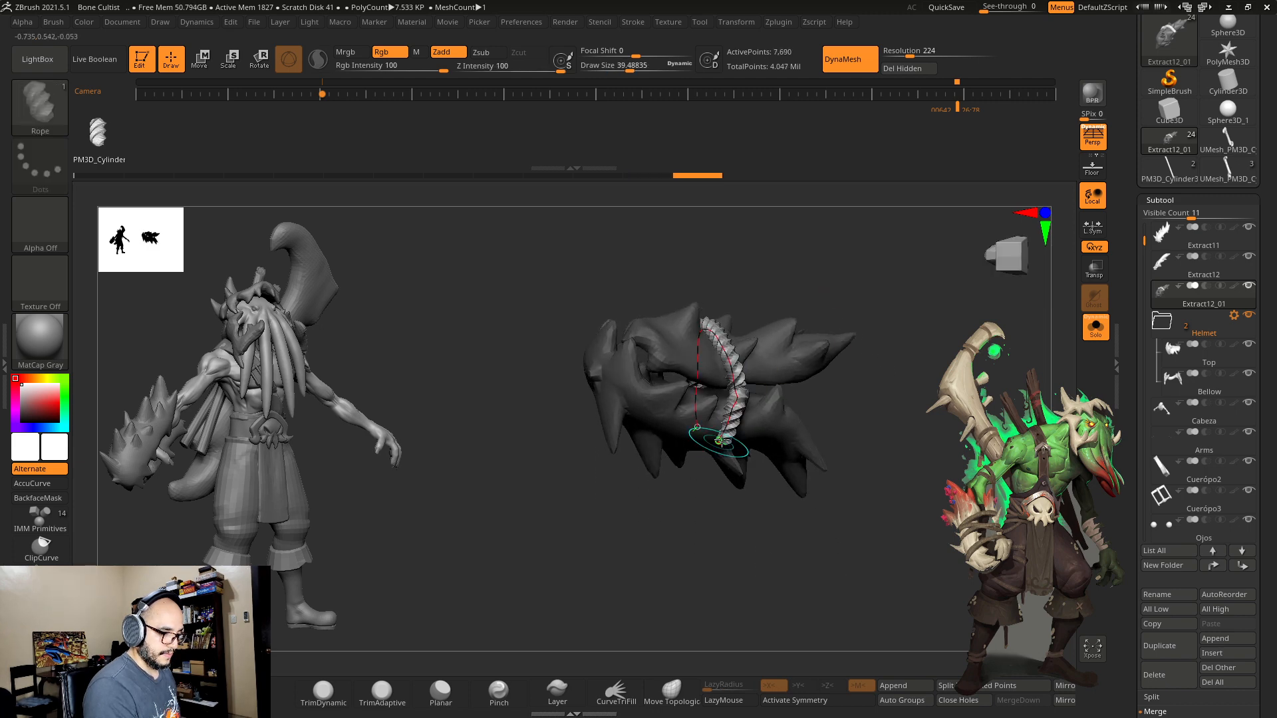
{"action": "left_click_drag", "start_coordinate": [738, 519], "coordinate": [808, 509]}
{"action": "left_click_drag", "start_coordinate": [737, 434], "coordinate": [735, 455]}
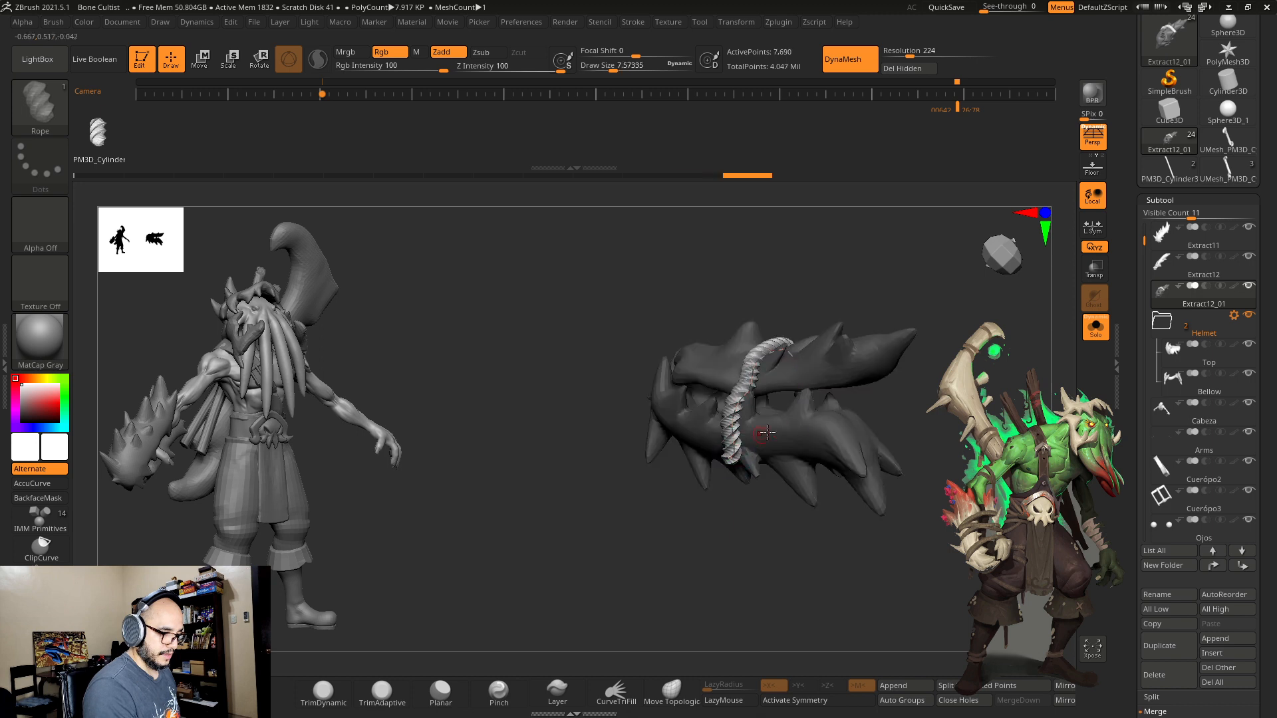
Step: Extend the rope curve from its upper end down across the outer side of the spiked piece, toward its lower end
{"action": "left_click_drag", "start_coordinate": [870, 414], "coordinate": [884, 397], "text": "shift"}
{"action": "mouse_move", "coordinate": [833, 429]}
{"action": "left_mouse_down"}
{"action": "mouse_move", "coordinate": [835, 448]}
{"action": "mouse_move", "coordinate": [920, 454]}
{"action": "left_mouse_up"}
{"action": "left_click_drag", "start_coordinate": [813, 366], "coordinate": [805, 367]}
{"action": "left_click_drag", "start_coordinate": [809, 377], "coordinate": [805, 379]}
{"action": "left_click_drag", "start_coordinate": [894, 265], "coordinate": [850, 282]}
{"action": "left_click_drag", "start_coordinate": [819, 331], "coordinate": [809, 293]}
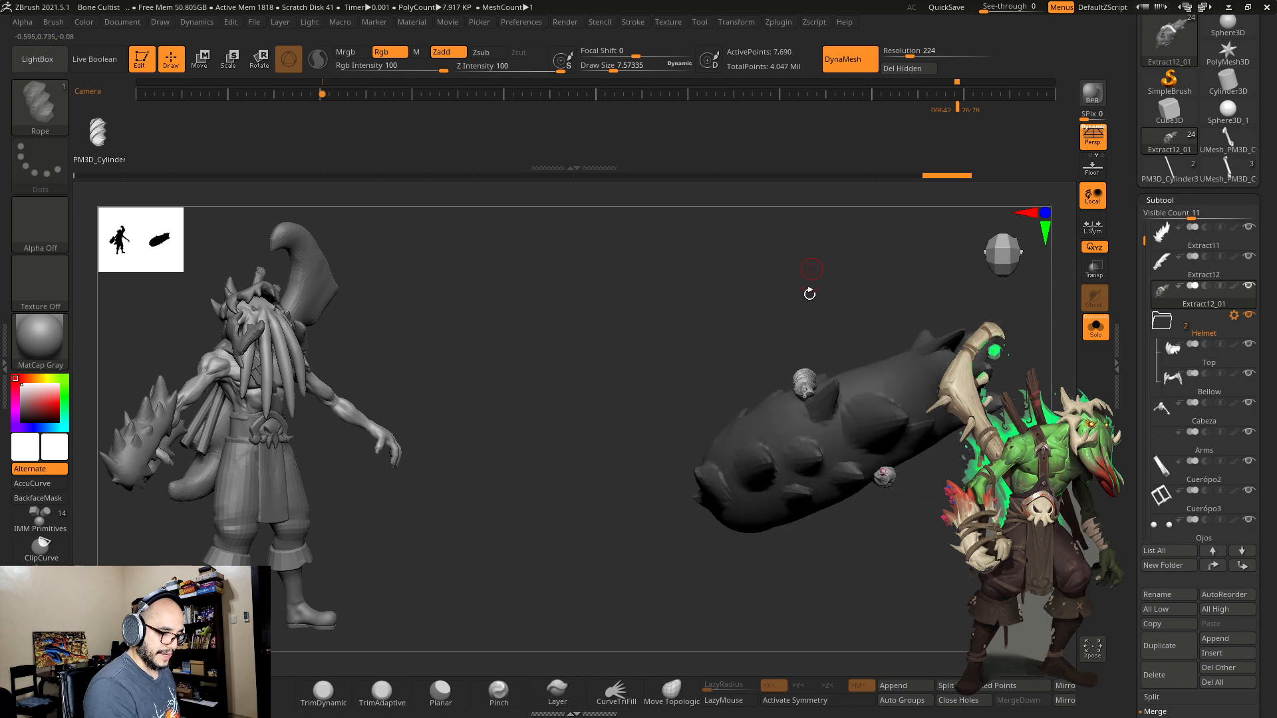
{"action": "left_click_drag", "start_coordinate": [804, 401], "coordinate": [807, 404]}
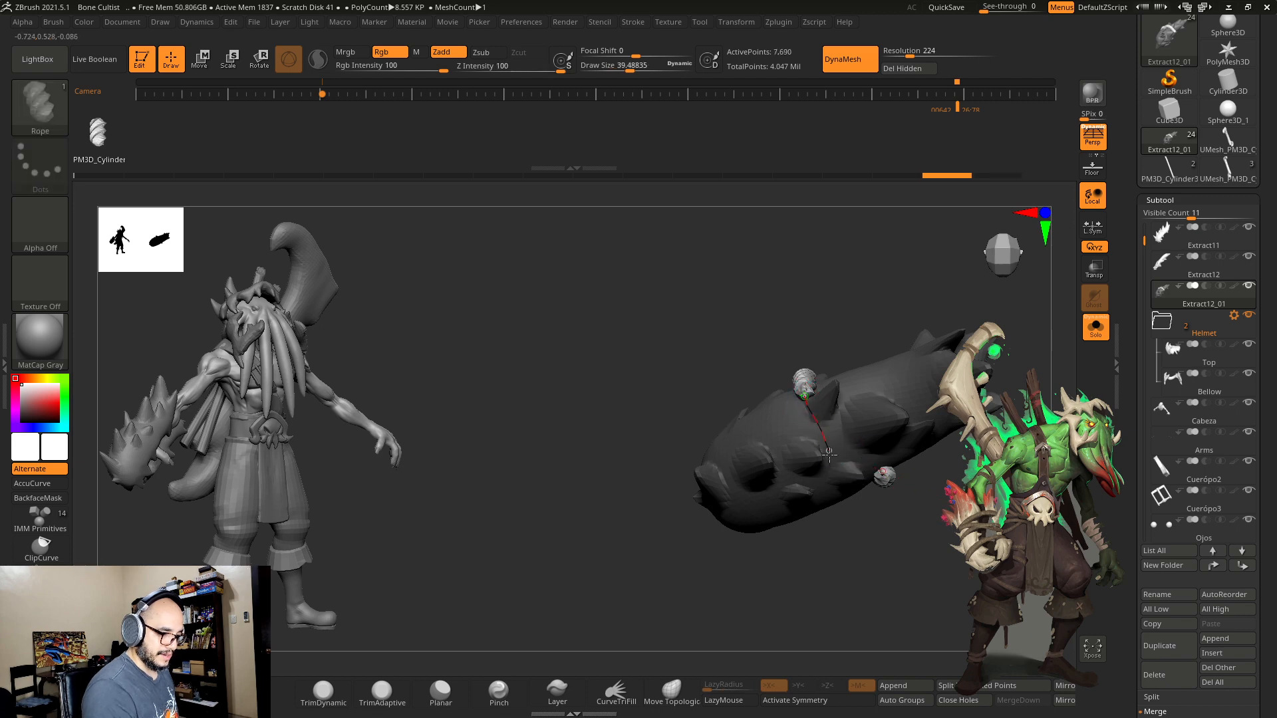
{"action": "mouse_move", "coordinate": [829, 454]}
{"action": "left_mouse_down"}
{"action": "mouse_move", "coordinate": [859, 508]}
{"action": "mouse_move", "coordinate": [887, 500]}
{"action": "mouse_move", "coordinate": [877, 459]}
{"action": "mouse_move", "coordinate": [875, 485]}
{"action": "left_mouse_up"}
Step: Undo the last rope stretch and redraw it diagonally over the spiked piece toward the gap between both pieces
{"action": "mouse_move", "coordinate": [948, 557]}
{"action": "left_mouse_down"}
{"action": "mouse_move", "coordinate": [937, 509]}
{"action": "mouse_move", "coordinate": [936, 575]}
{"action": "left_mouse_up"}
{"action": "left_click_drag", "start_coordinate": [813, 442], "coordinate": [840, 488]}
{"action": "key", "text": "ctrl+z"}
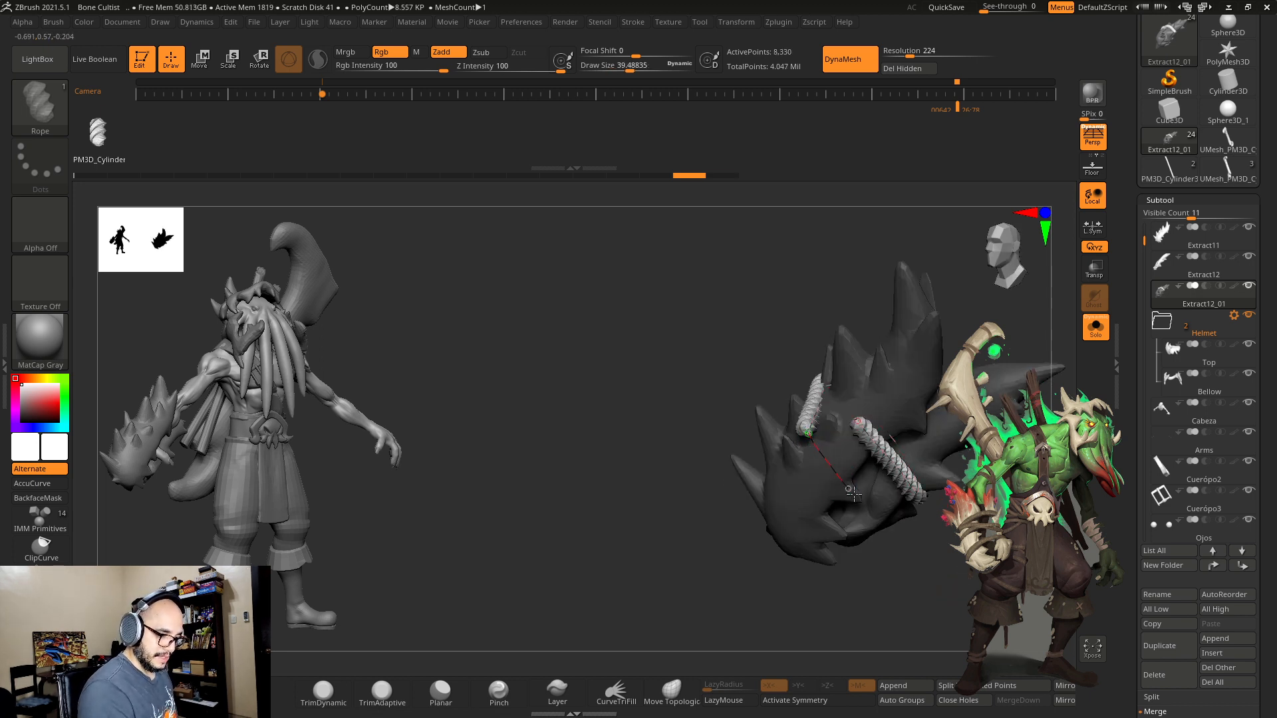
{"action": "mouse_move", "coordinate": [926, 553]}
{"action": "left_mouse_down"}
{"action": "mouse_move", "coordinate": [891, 550]}
{"action": "mouse_move", "coordinate": [876, 512]}
{"action": "mouse_move", "coordinate": [905, 560]}
{"action": "mouse_move", "coordinate": [884, 585]}
{"action": "left_mouse_up"}
{"action": "left_click", "coordinate": [848, 487]}
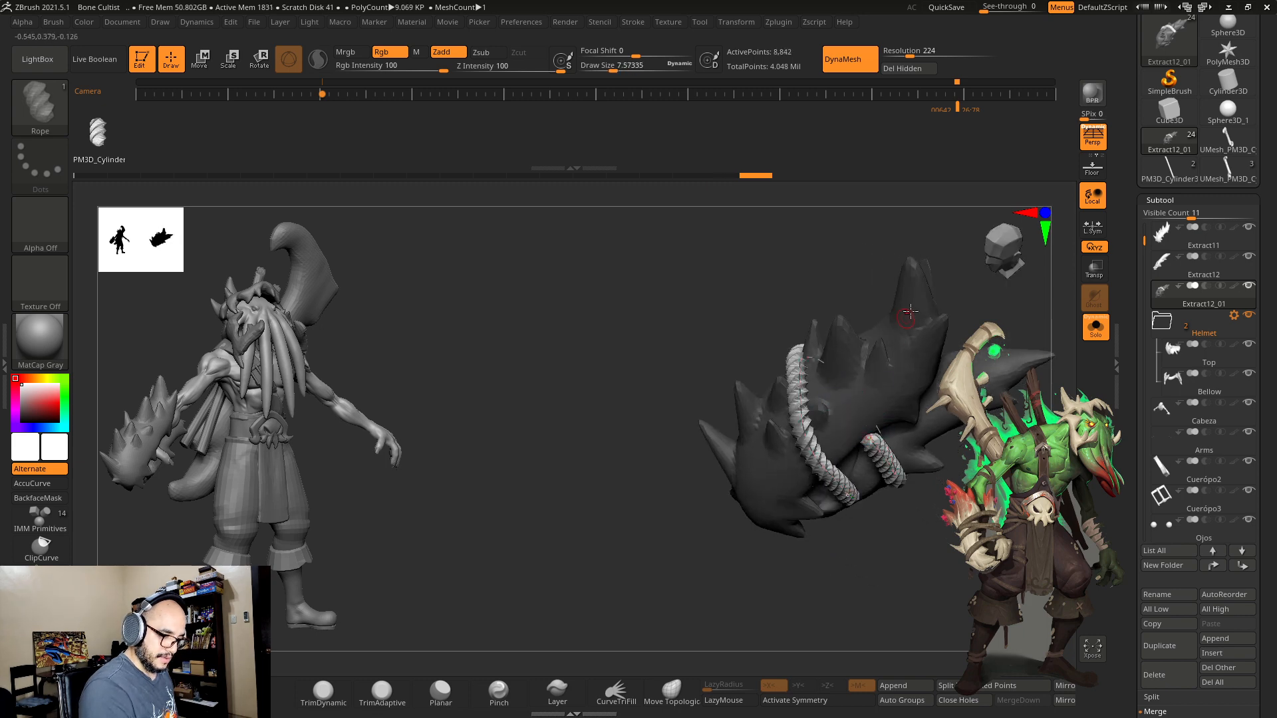
Step: Continue the rope around the outer side of the second piece and back across the gap to begin another loop
{"action": "mouse_move", "coordinate": [950, 293]}
{"action": "left_mouse_down"}
{"action": "mouse_move", "coordinate": [982, 281]}
{"action": "mouse_move", "coordinate": [957, 306]}
{"action": "left_mouse_up"}
{"action": "left_click_drag", "start_coordinate": [834, 471], "coordinate": [816, 439]}
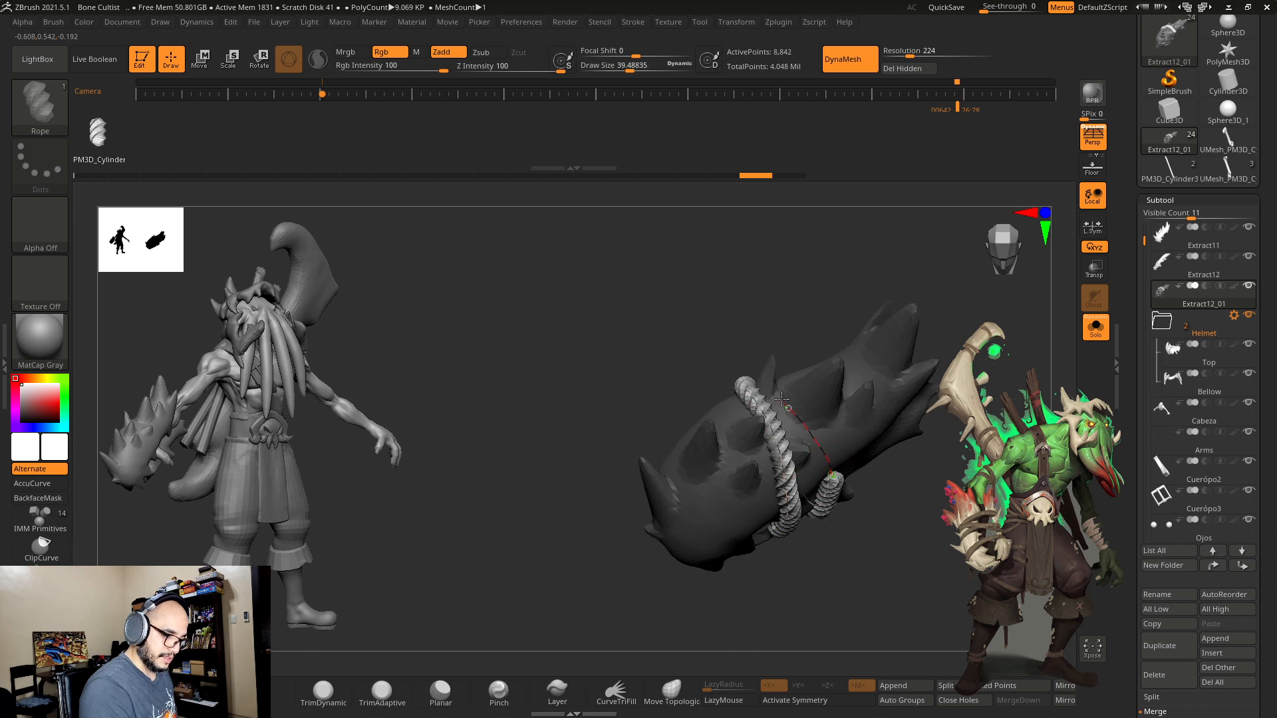
{"action": "left_click_drag", "start_coordinate": [781, 399], "coordinate": [778, 393]}
{"action": "left_click_drag", "start_coordinate": [809, 292], "coordinate": [798, 386]}
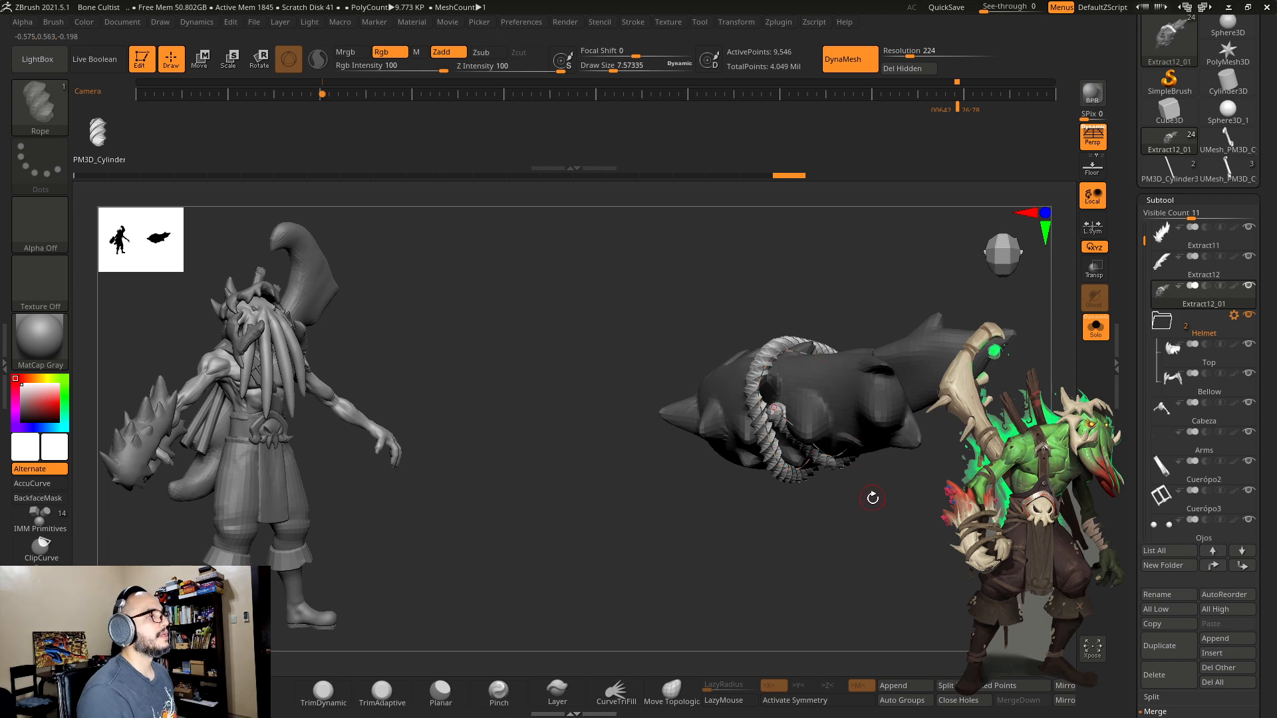
{"action": "left_click_drag", "start_coordinate": [883, 509], "coordinate": [887, 506]}
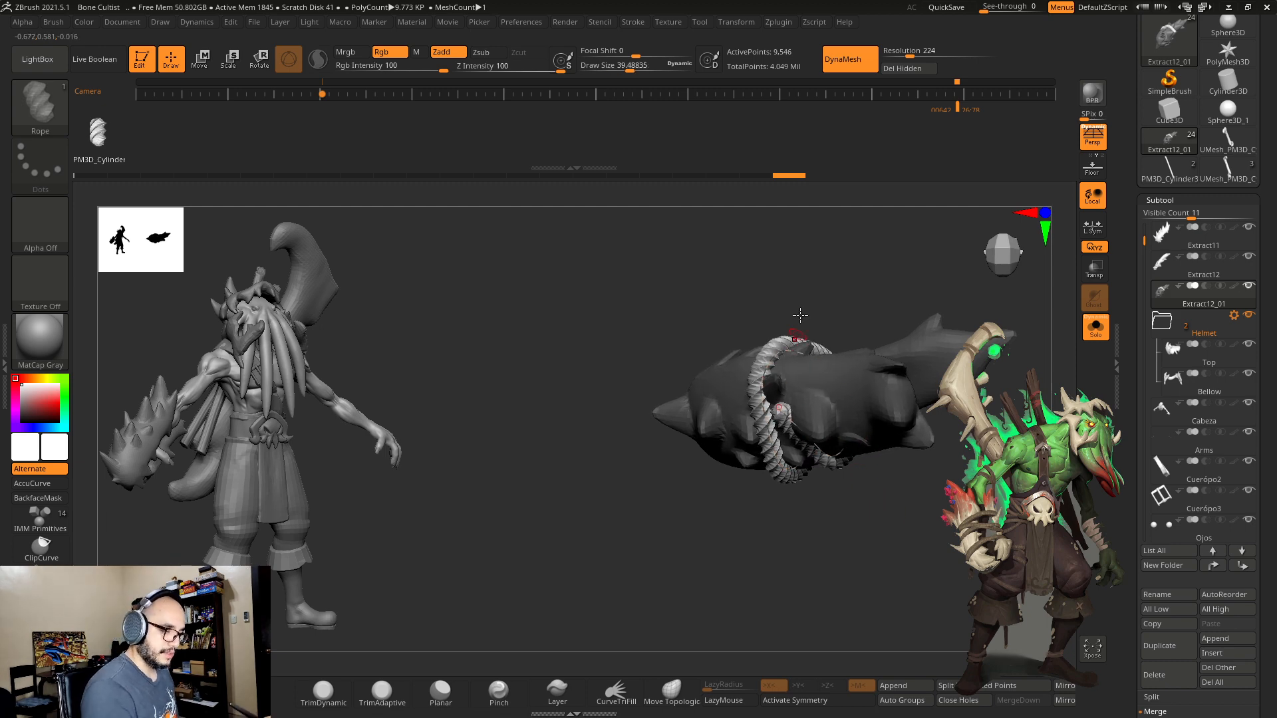
{"action": "mouse_move", "coordinate": [800, 315]}
{"action": "left_mouse_down"}
{"action": "mouse_move", "coordinate": [788, 399]}
{"action": "mouse_move", "coordinate": [815, 306]}
{"action": "left_mouse_up"}
{"action": "left_click_drag", "start_coordinate": [831, 263], "coordinate": [803, 378]}
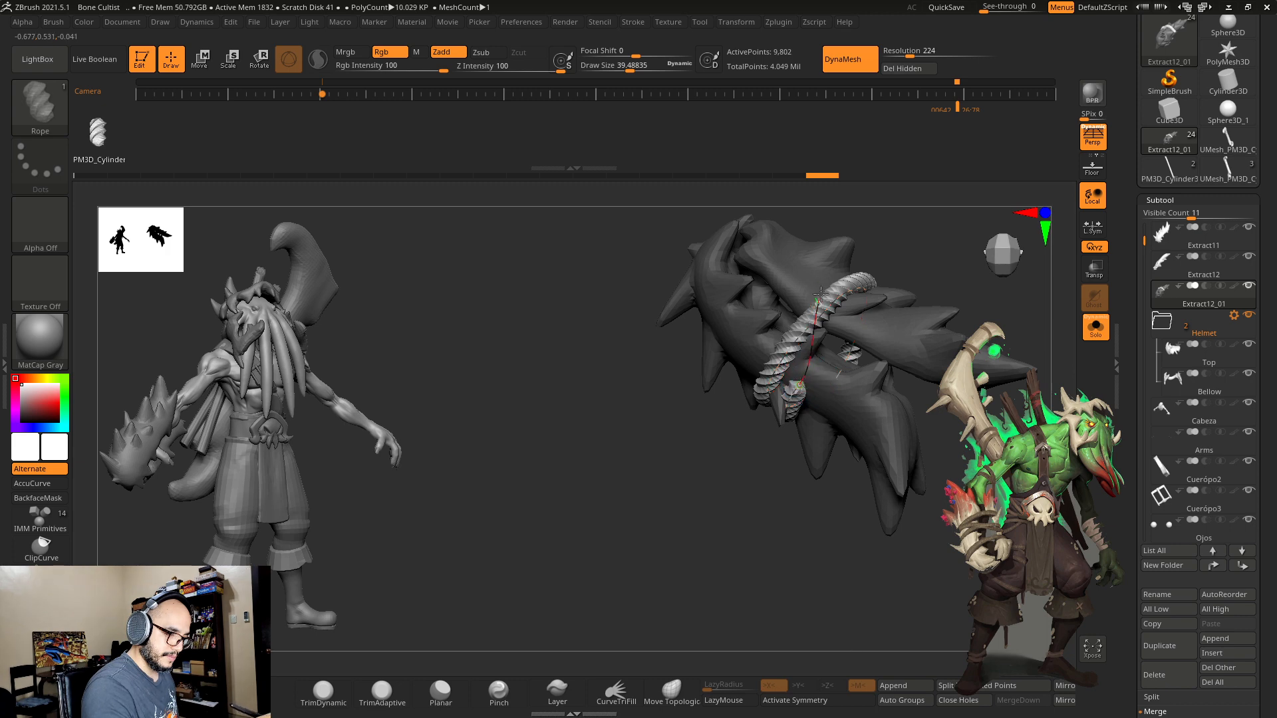
{"action": "left_click_drag", "start_coordinate": [906, 234], "coordinate": [847, 451]}
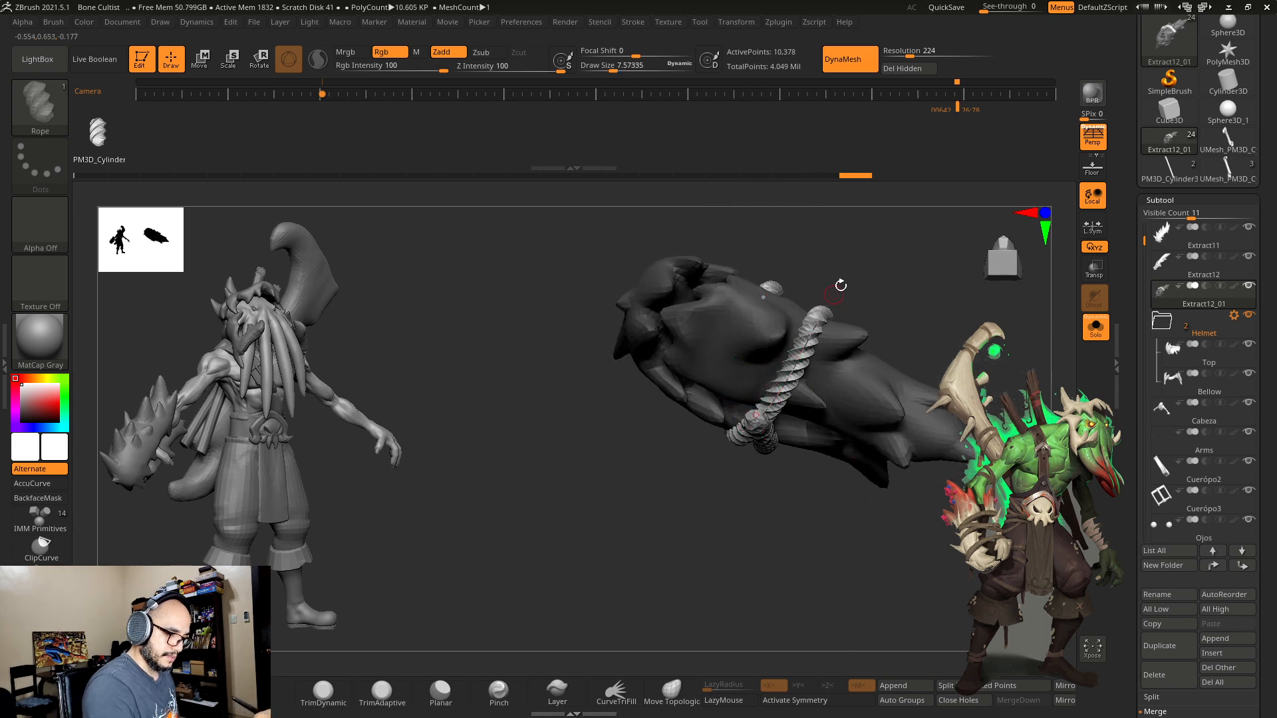
{"action": "left_click_drag", "start_coordinate": [841, 285], "coordinate": [778, 295]}
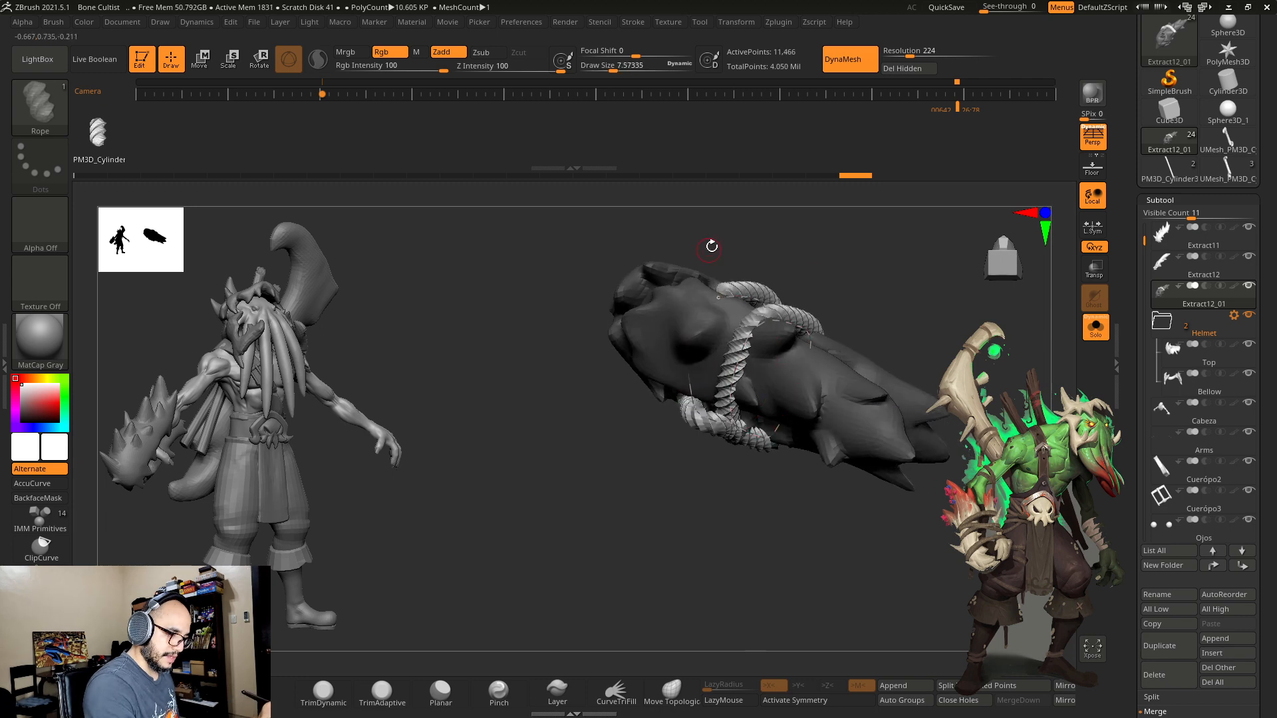
{"action": "left_click_drag", "start_coordinate": [711, 246], "coordinate": [740, 259]}
{"action": "key", "text": "ctrl+z"}
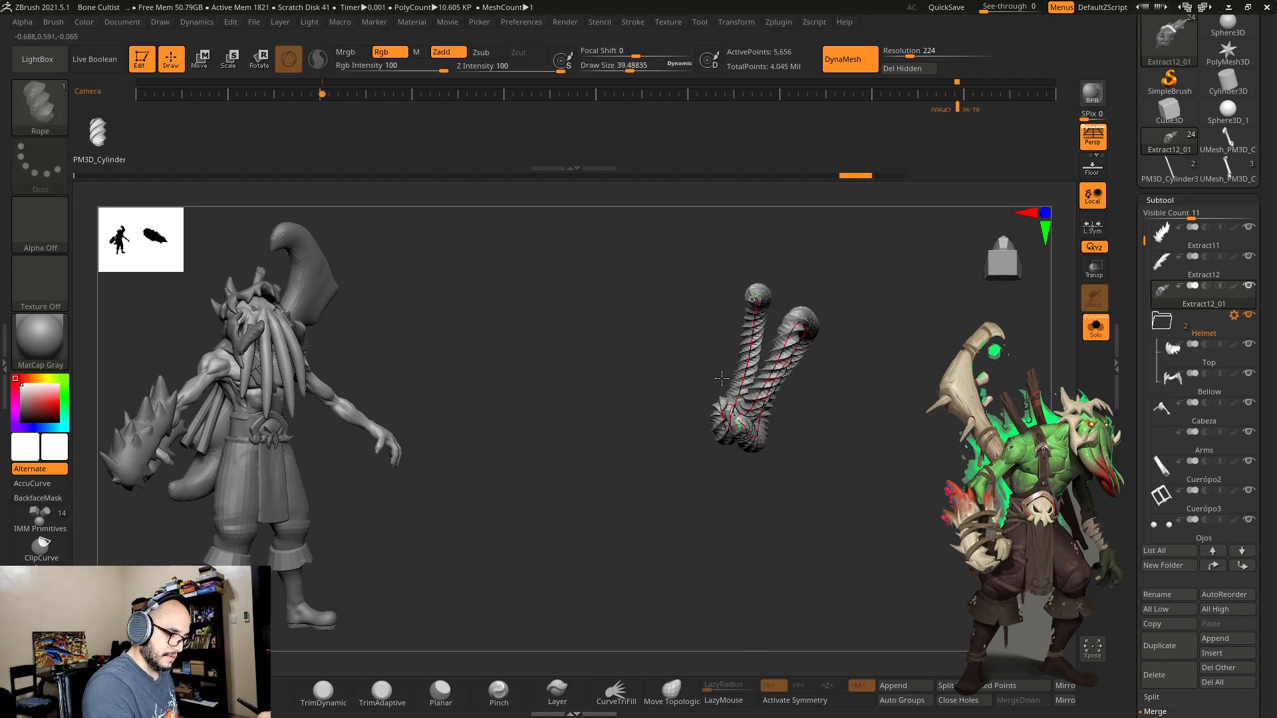
Step: Extend the rope's lower end away from the first loop, around the side of the spiked piece toward its blunt end
{"action": "left_click_drag", "start_coordinate": [722, 379], "coordinate": [722, 382]}
{"action": "left_click_drag", "start_coordinate": [807, 496], "coordinate": [803, 439]}
{"action": "mouse_move", "coordinate": [725, 362]}
{"action": "left_mouse_down"}
{"action": "mouse_move", "coordinate": [692, 370]}
{"action": "mouse_move", "coordinate": [702, 390]}
{"action": "mouse_move", "coordinate": [695, 348]}
{"action": "left_mouse_up"}
{"action": "left_click_drag", "start_coordinate": [752, 217], "coordinate": [804, 221]}
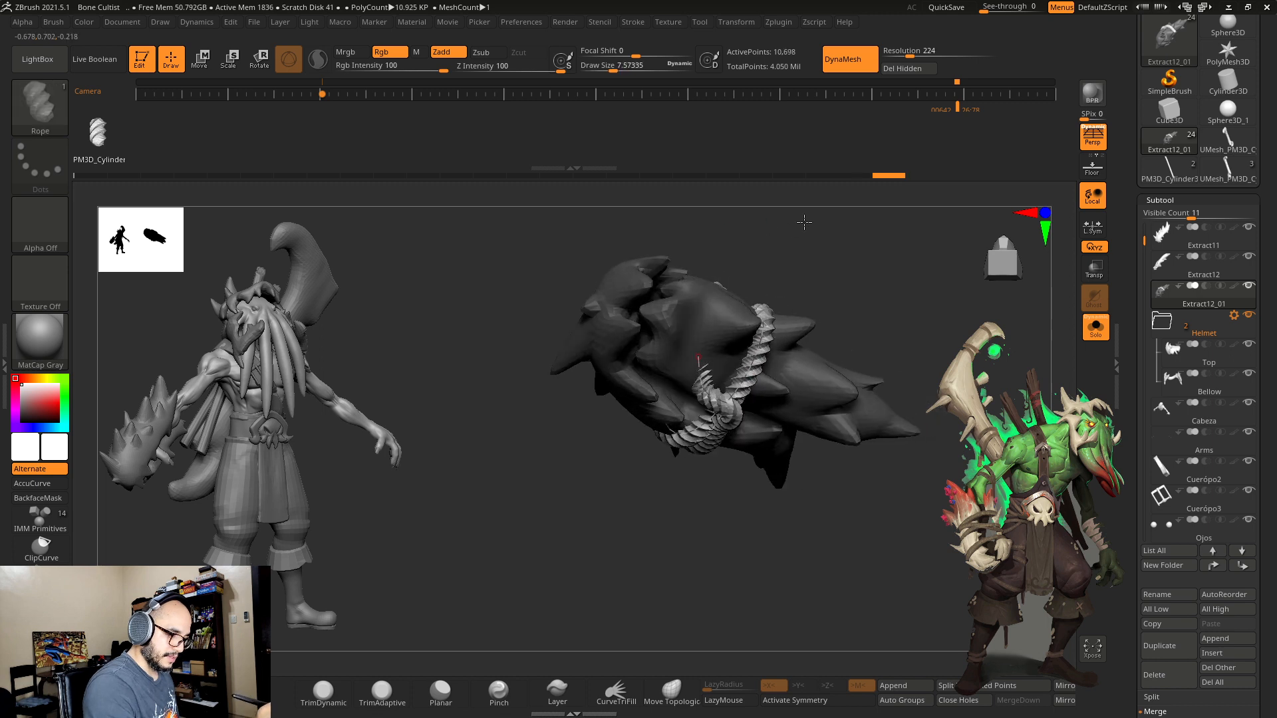
{"action": "left_click_drag", "start_coordinate": [704, 357], "coordinate": [706, 314]}
{"action": "mouse_move", "coordinate": [741, 253]}
{"action": "left_mouse_down"}
{"action": "mouse_move", "coordinate": [738, 231]}
{"action": "mouse_move", "coordinate": [762, 233]}
{"action": "left_mouse_up"}
{"action": "left_click_drag", "start_coordinate": [682, 311], "coordinate": [686, 301]}
{"action": "mouse_move", "coordinate": [804, 233]}
{"action": "left_mouse_down"}
{"action": "mouse_move", "coordinate": [835, 239]}
{"action": "mouse_move", "coordinate": [853, 306]}
{"action": "left_mouse_up"}
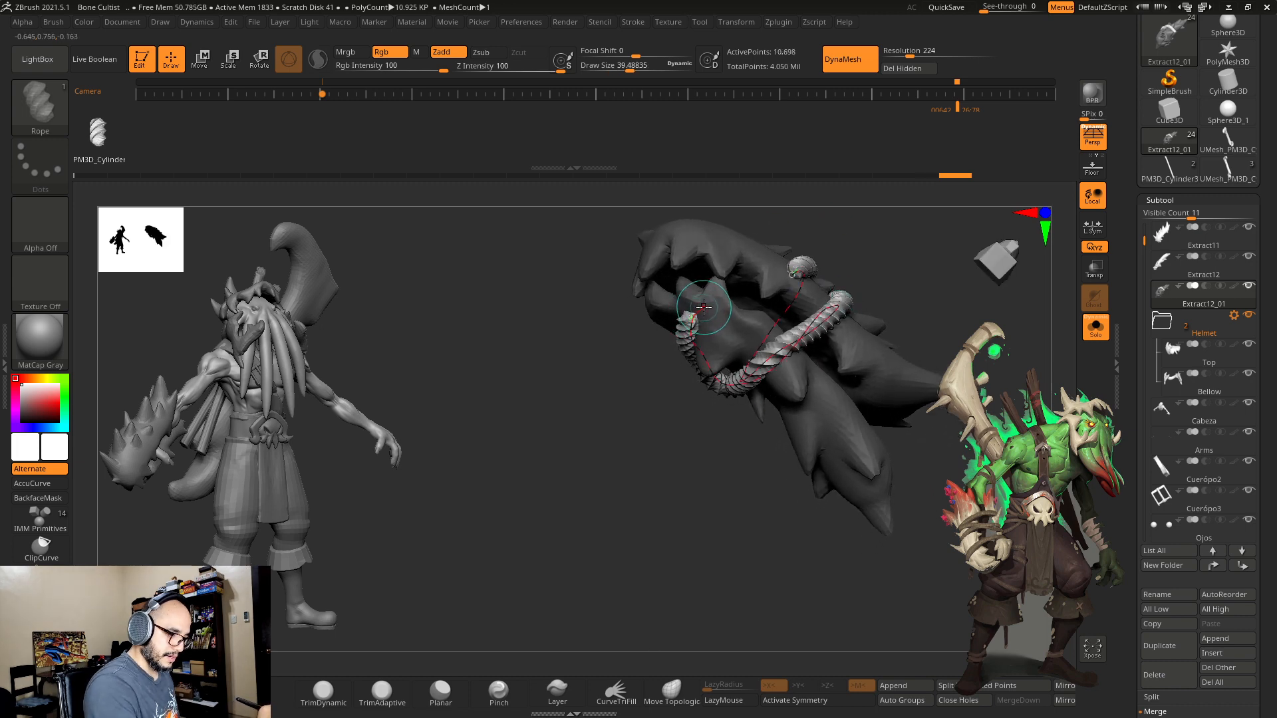
Step: Carry the rope on around the blunt end of the spiked pieces and up over the upper piece
{"action": "left_click_drag", "start_coordinate": [726, 249], "coordinate": [729, 243]}
{"action": "left_click_drag", "start_coordinate": [792, 226], "coordinate": [701, 452]}
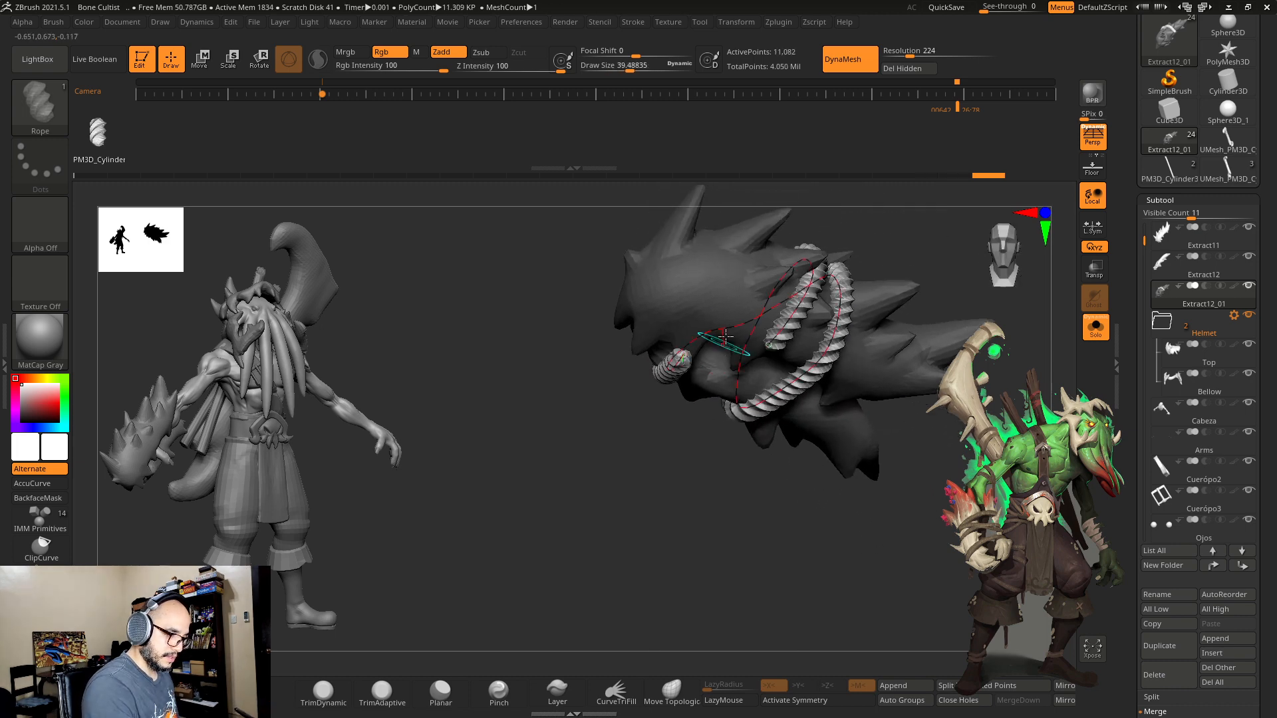
{"action": "mouse_move", "coordinate": [656, 309]}
{"action": "left_mouse_down"}
{"action": "mouse_move", "coordinate": [679, 322]}
{"action": "mouse_move", "coordinate": [671, 343]}
{"action": "left_mouse_up"}
{"action": "left_click_drag", "start_coordinate": [693, 286], "coordinate": [703, 263]}
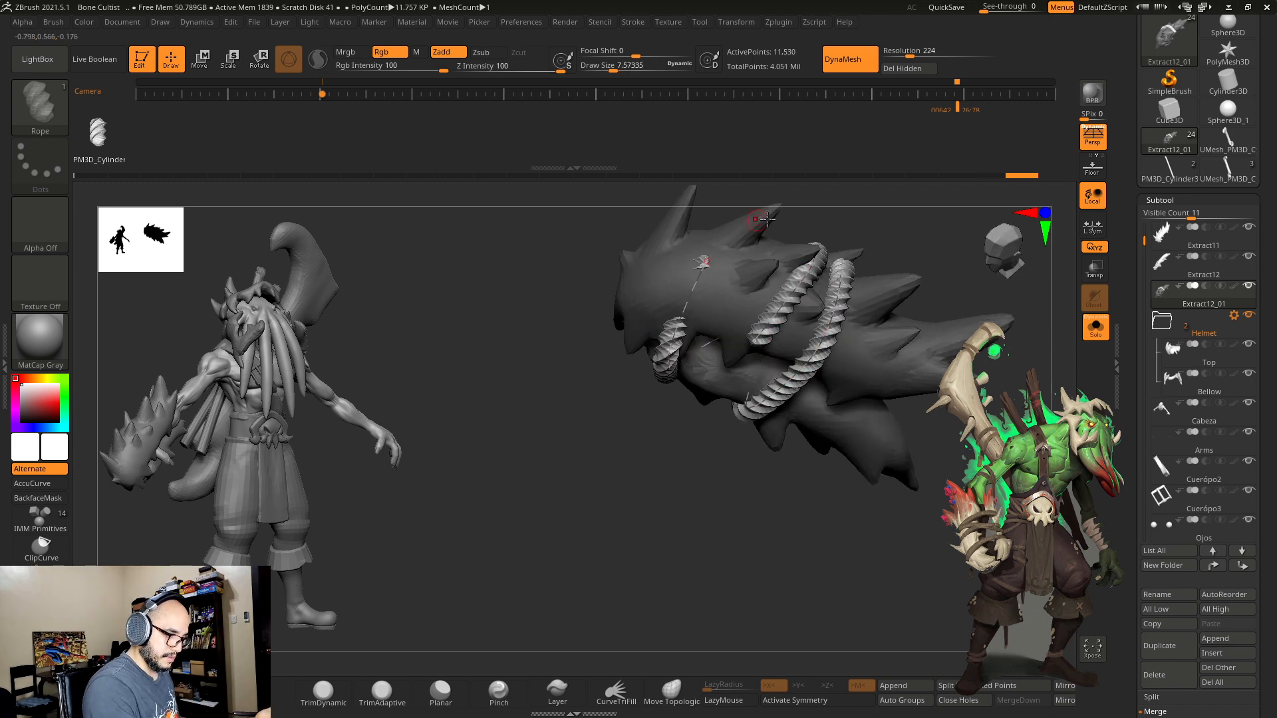
{"action": "left_click_drag", "start_coordinate": [813, 234], "coordinate": [795, 299]}
{"action": "left_click_drag", "start_coordinate": [680, 288], "coordinate": [690, 289]}
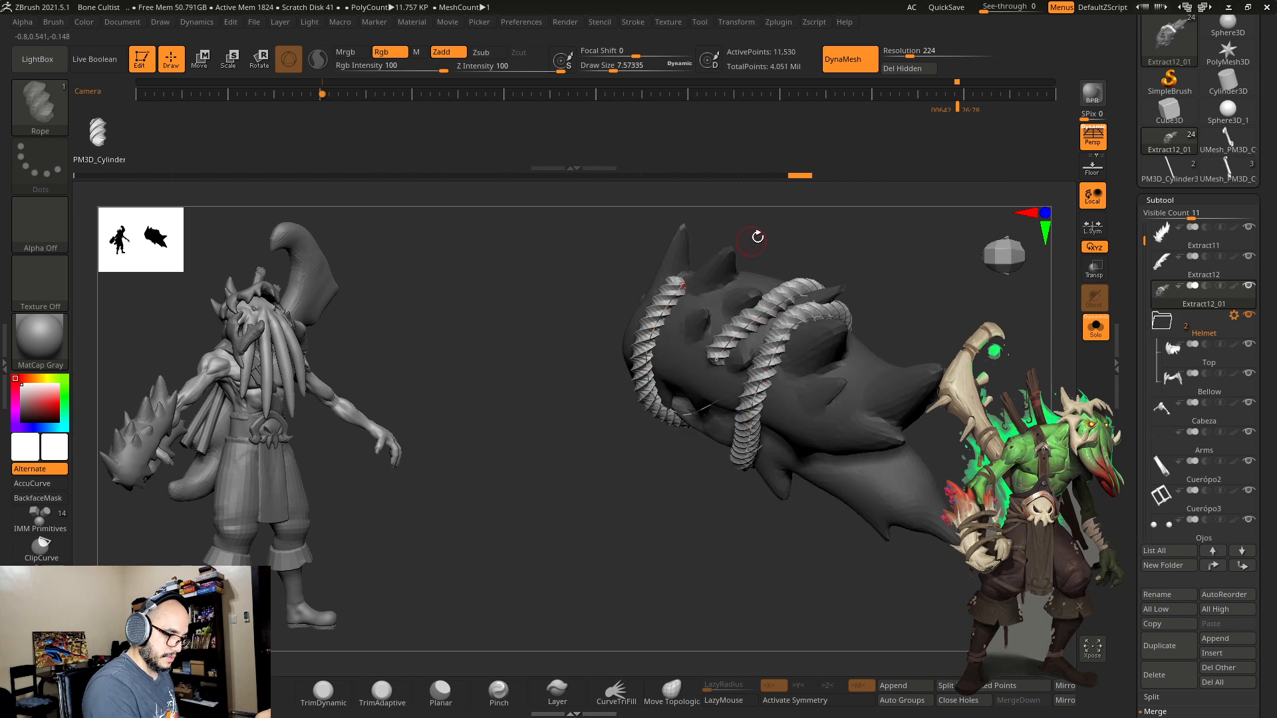
Step: Undo a stray stroke and extend the rope's inner end into a second band beside the first loop
{"action": "mouse_move", "coordinate": [802, 228]}
{"action": "left_mouse_down"}
{"action": "mouse_move", "coordinate": [809, 262]}
{"action": "mouse_move", "coordinate": [837, 232]}
{"action": "mouse_move", "coordinate": [803, 223]}
{"action": "left_mouse_up"}
{"action": "left_click", "coordinate": [797, 321]}
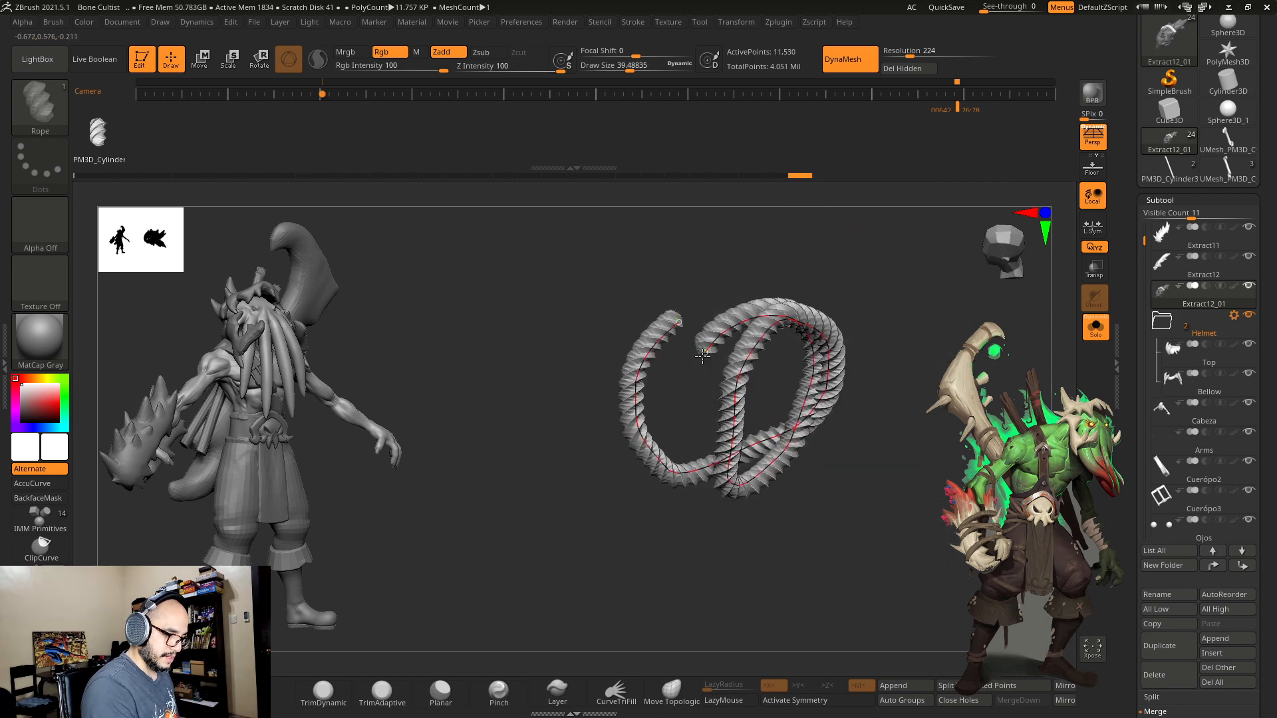
{"action": "left_click", "coordinate": [701, 371]}
{"action": "left_click_drag", "start_coordinate": [702, 369], "coordinate": [711, 490]}
{"action": "key", "text": "ctrl+z"}
{"action": "left_click", "coordinate": [811, 339]}
{"action": "left_click_drag", "start_coordinate": [841, 585], "coordinate": [865, 396]}
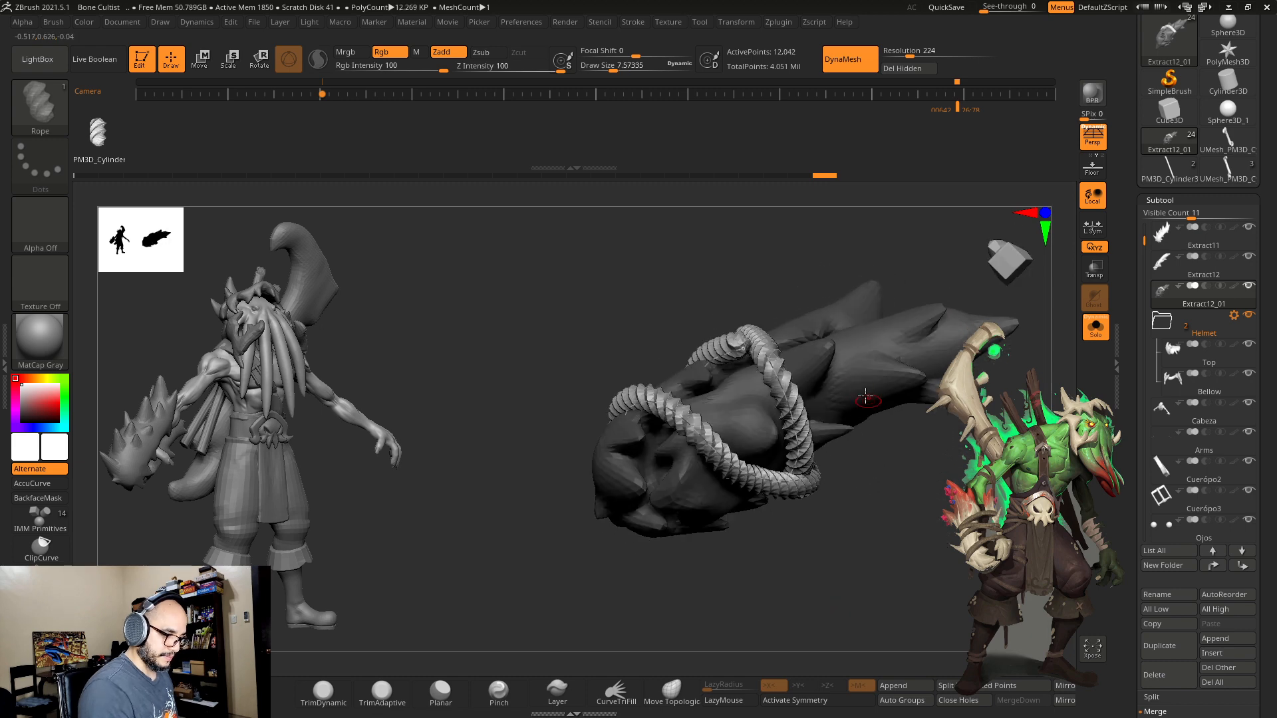
Step: Lengthen the inner end of the rope around the pieces, just below the two parallel bands
{"action": "left_click_drag", "start_coordinate": [852, 255], "coordinate": [847, 417]}
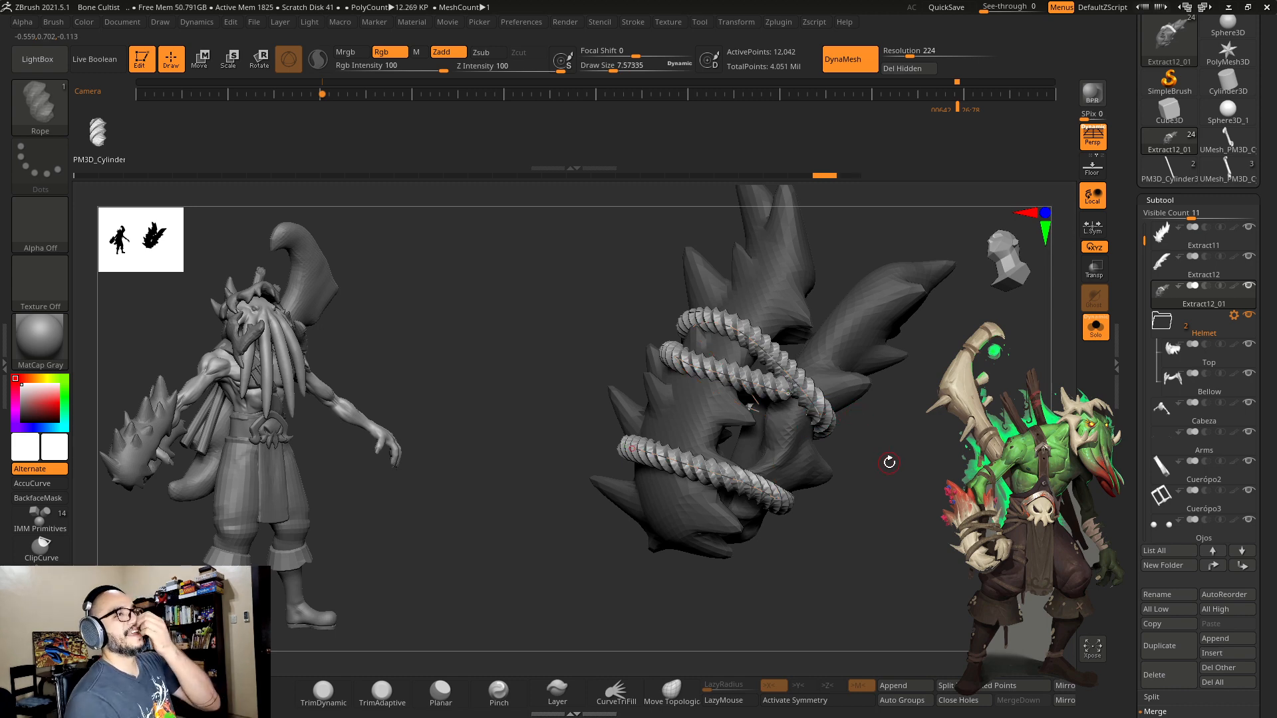
{"action": "left_click_drag", "start_coordinate": [926, 414], "coordinate": [818, 413]}
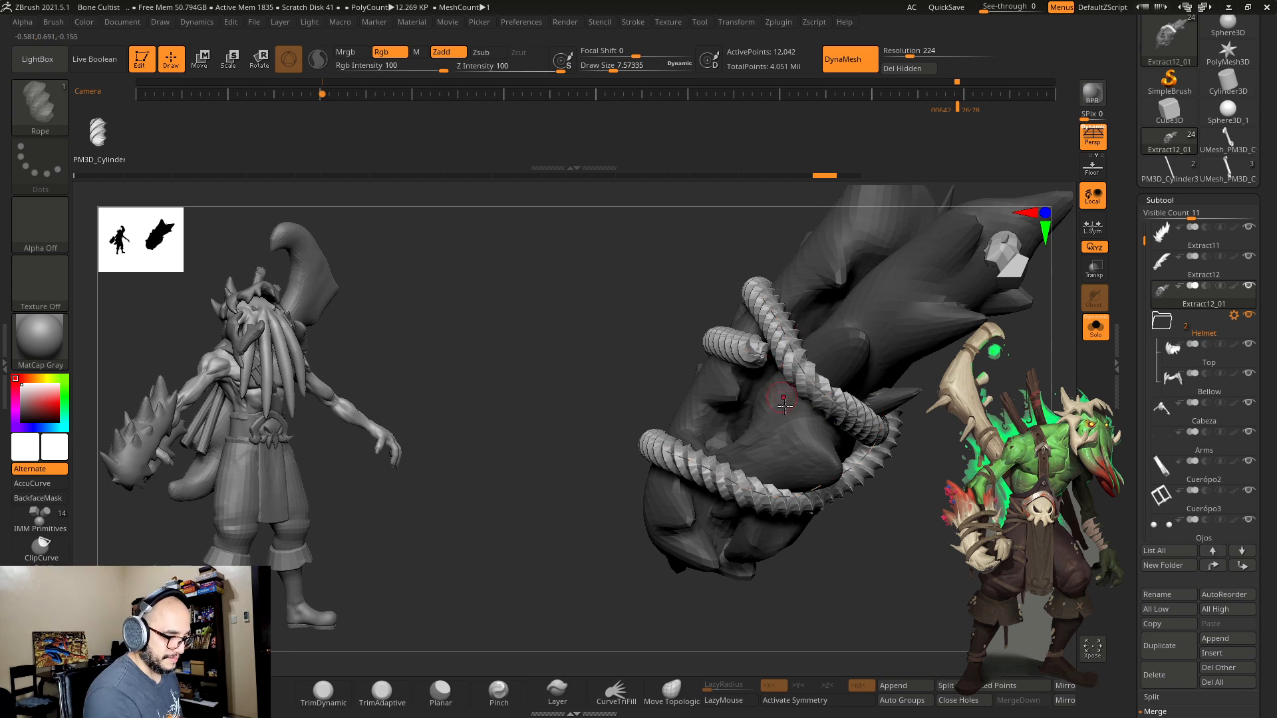
{"action": "right_click_drag", "start_coordinate": [784, 404], "coordinate": [765, 369]}
{"action": "left_click_drag", "start_coordinate": [783, 390], "coordinate": [790, 400]}
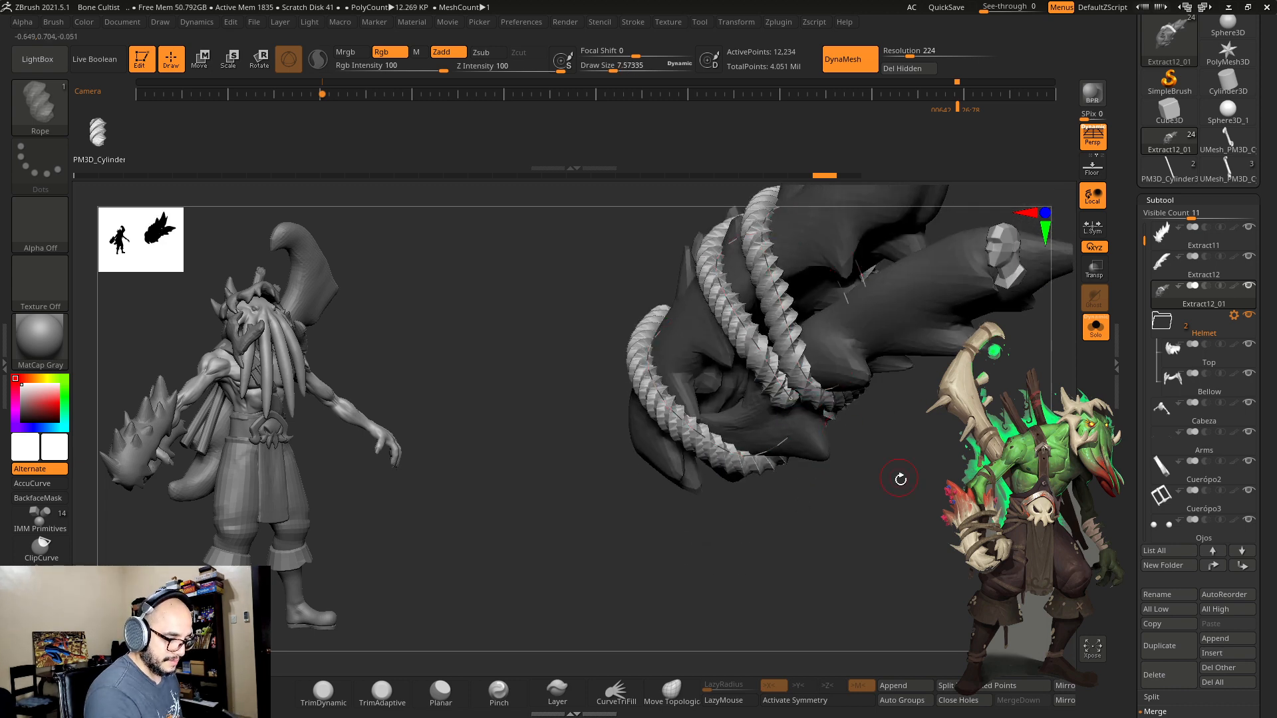
{"action": "left_click_drag", "start_coordinate": [900, 479], "coordinate": [857, 432]}
{"action": "mouse_move", "coordinate": [791, 378]}
{"action": "left_mouse_down"}
{"action": "mouse_move", "coordinate": [807, 393]}
{"action": "mouse_move", "coordinate": [787, 386]}
{"action": "left_mouse_up"}
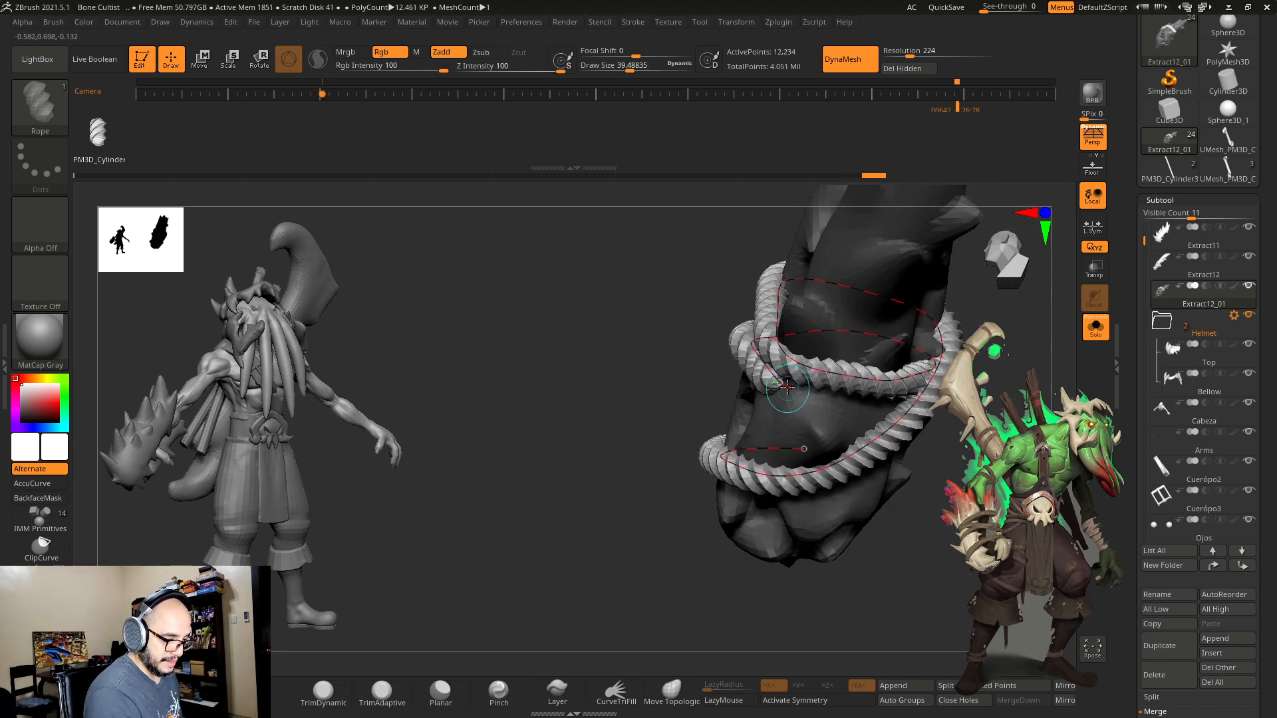
Step: Run the rope's inner end along the parallel bands and adjust it to tuck against the crossing strand
{"action": "right_click_drag", "start_coordinate": [913, 411], "coordinate": [839, 408]}
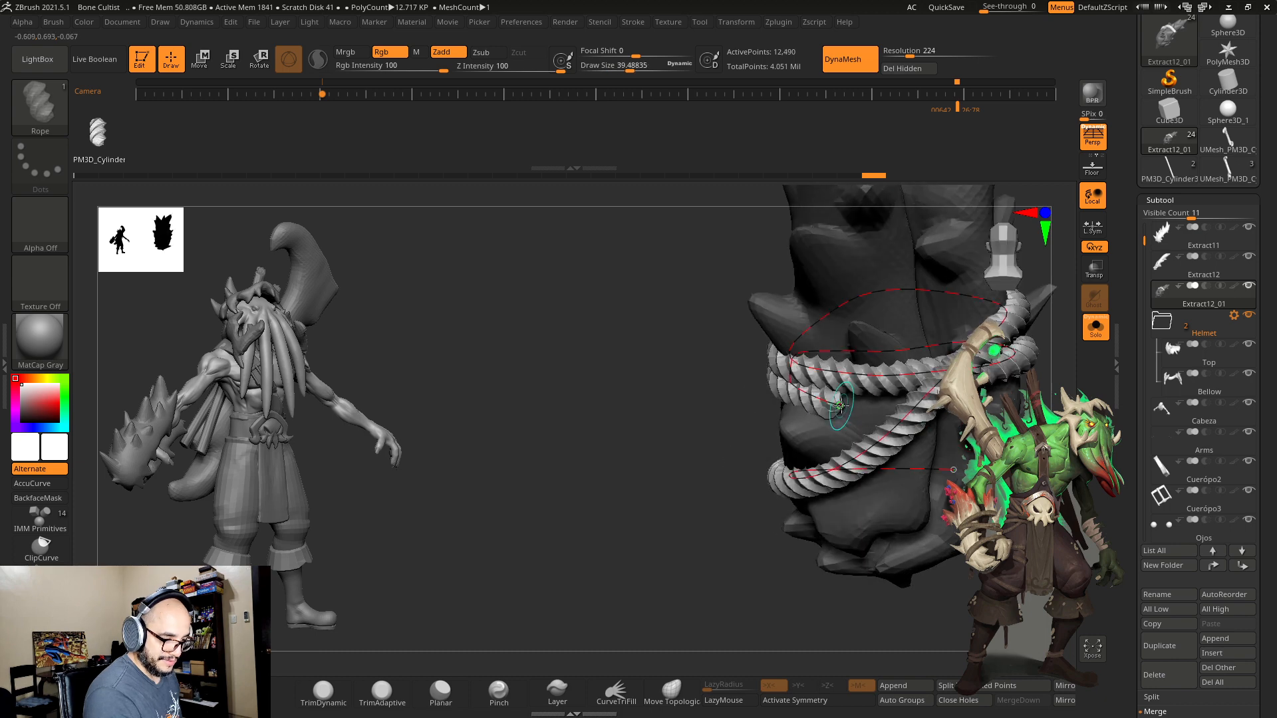
{"action": "left_click_drag", "start_coordinate": [835, 407], "coordinate": [891, 395]}
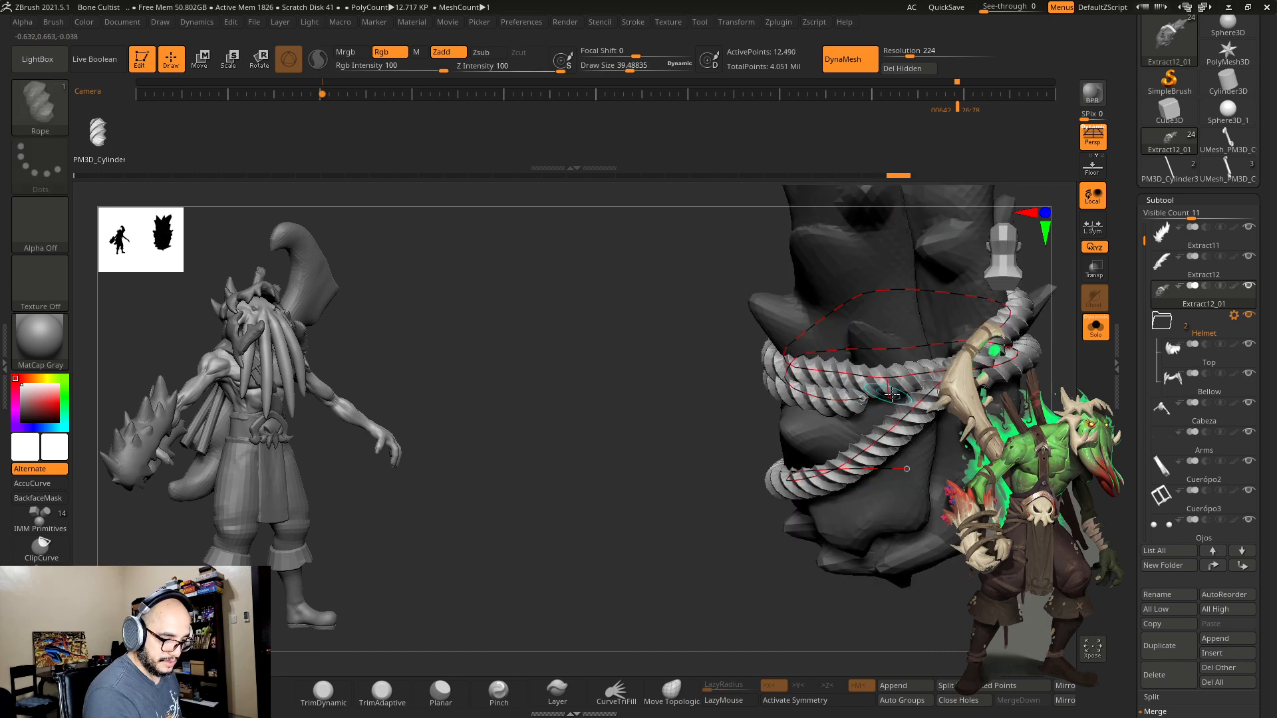
{"action": "right_click_drag", "start_coordinate": [902, 398], "coordinate": [759, 386]}
{"action": "left_click_drag", "start_coordinate": [759, 386], "coordinate": [800, 346]}
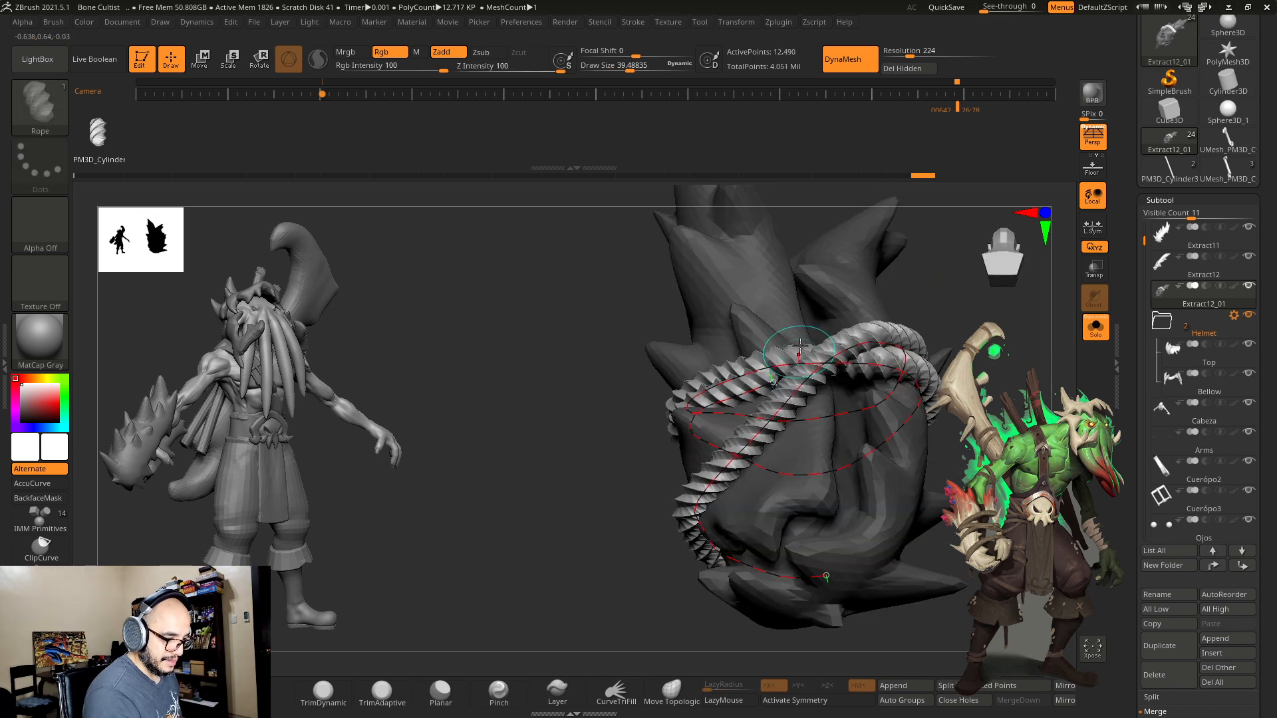
{"action": "right_click_drag", "start_coordinate": [930, 273], "coordinate": [858, 356]}
{"action": "left_click_drag", "start_coordinate": [813, 401], "coordinate": [829, 391]}
Step: Extend the rope's outer end over the blunt end of the spiked piece and down its far side, undoing one stray stretch
{"action": "right_click_drag", "start_coordinate": [952, 413], "coordinate": [970, 282]}
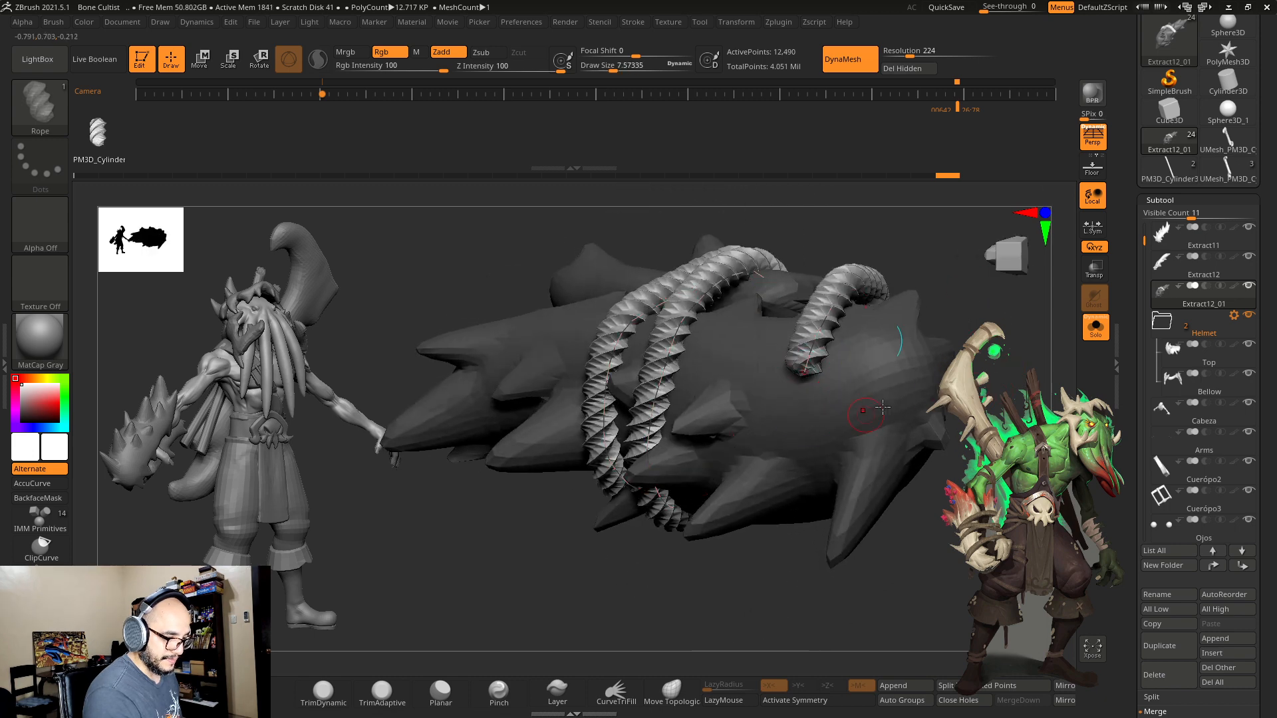
{"action": "right_click_drag", "start_coordinate": [882, 407], "coordinate": [894, 334]}
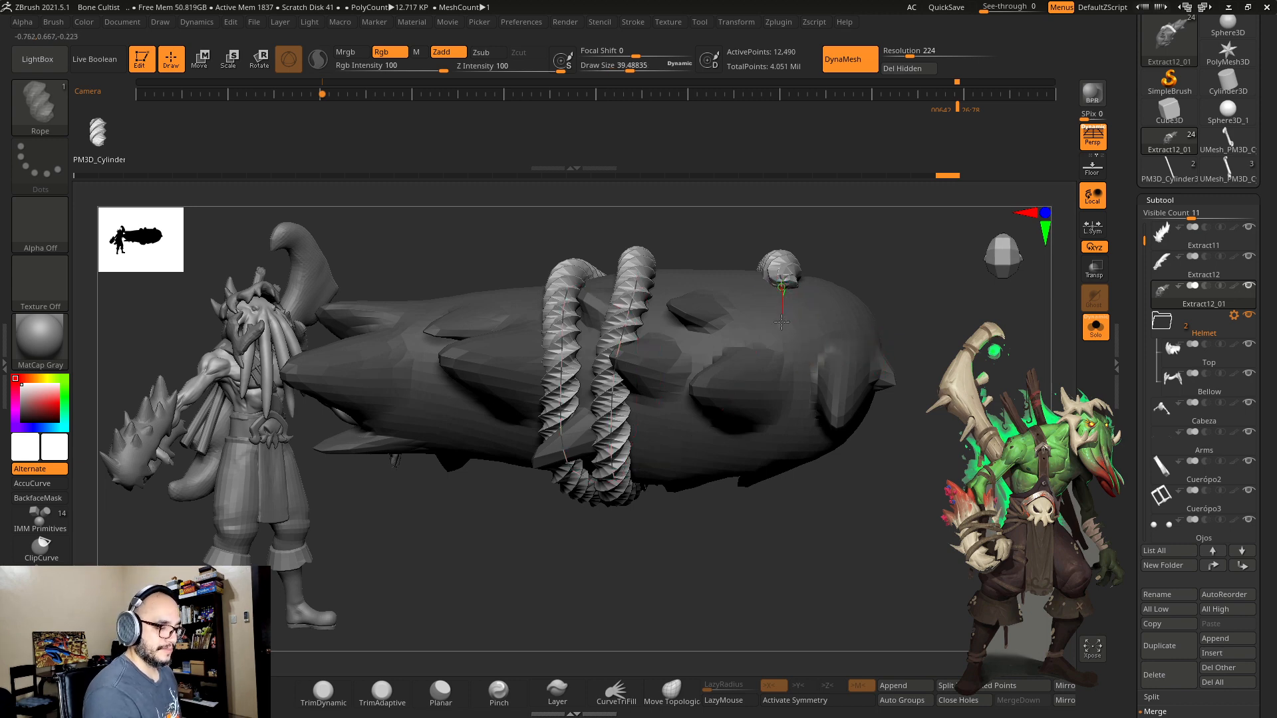
{"action": "right_click_drag", "start_coordinate": [764, 444], "coordinate": [781, 340]}
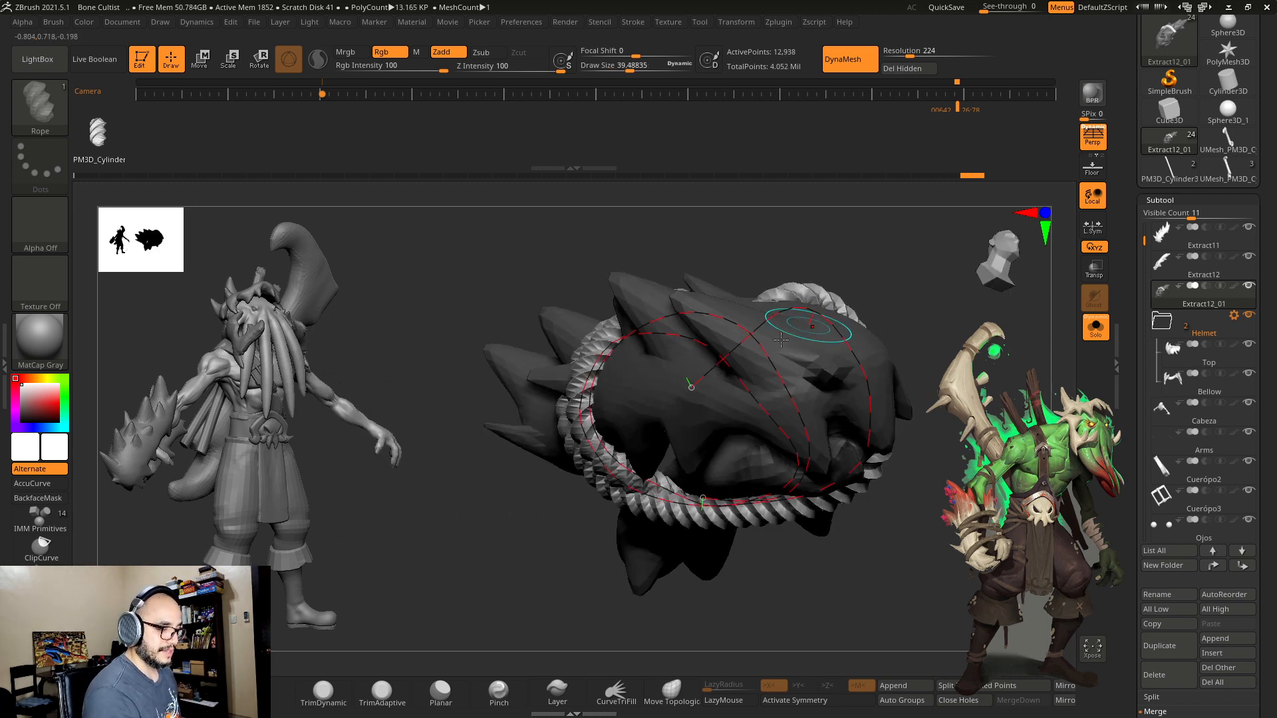
{"action": "left_click_drag", "start_coordinate": [689, 390], "coordinate": [680, 411]}
{"action": "right_click_drag", "start_coordinate": [916, 312], "coordinate": [869, 263]}
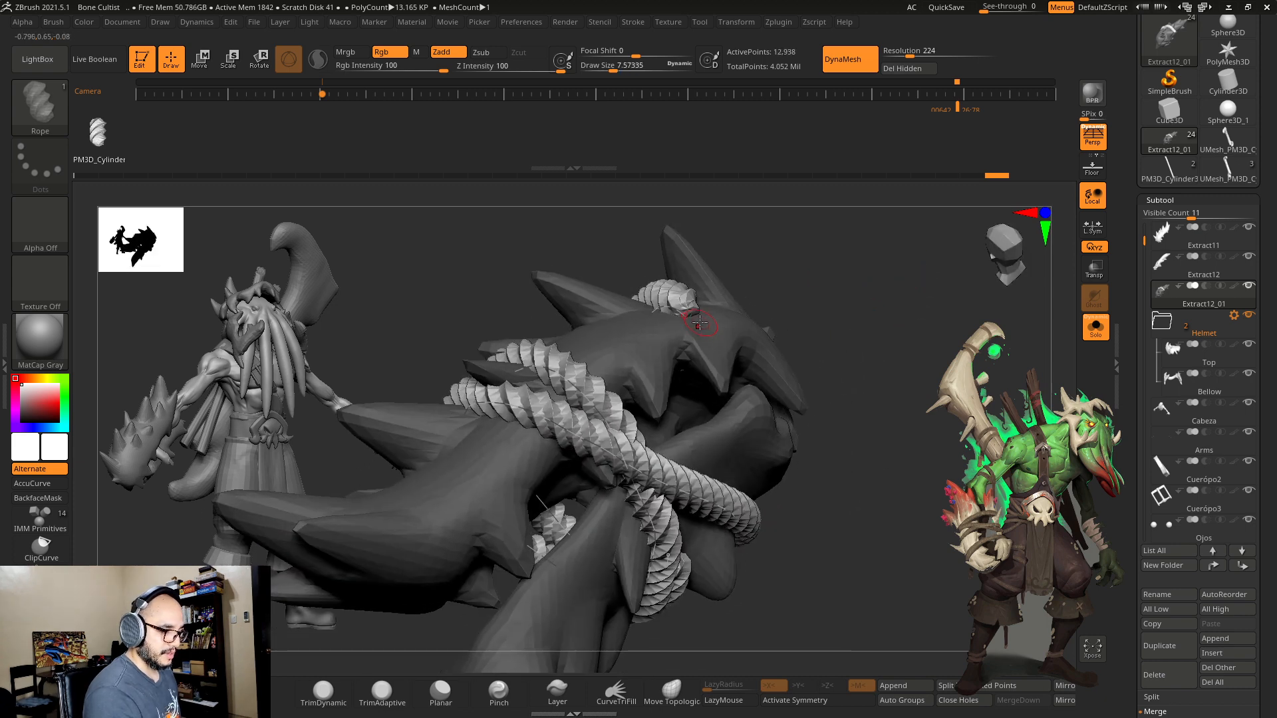
{"action": "left_click_drag", "start_coordinate": [704, 368], "coordinate": [701, 417]}
{"action": "key", "text": "ctrl+z"}
{"action": "left_click_drag", "start_coordinate": [852, 368], "coordinate": [815, 287]}
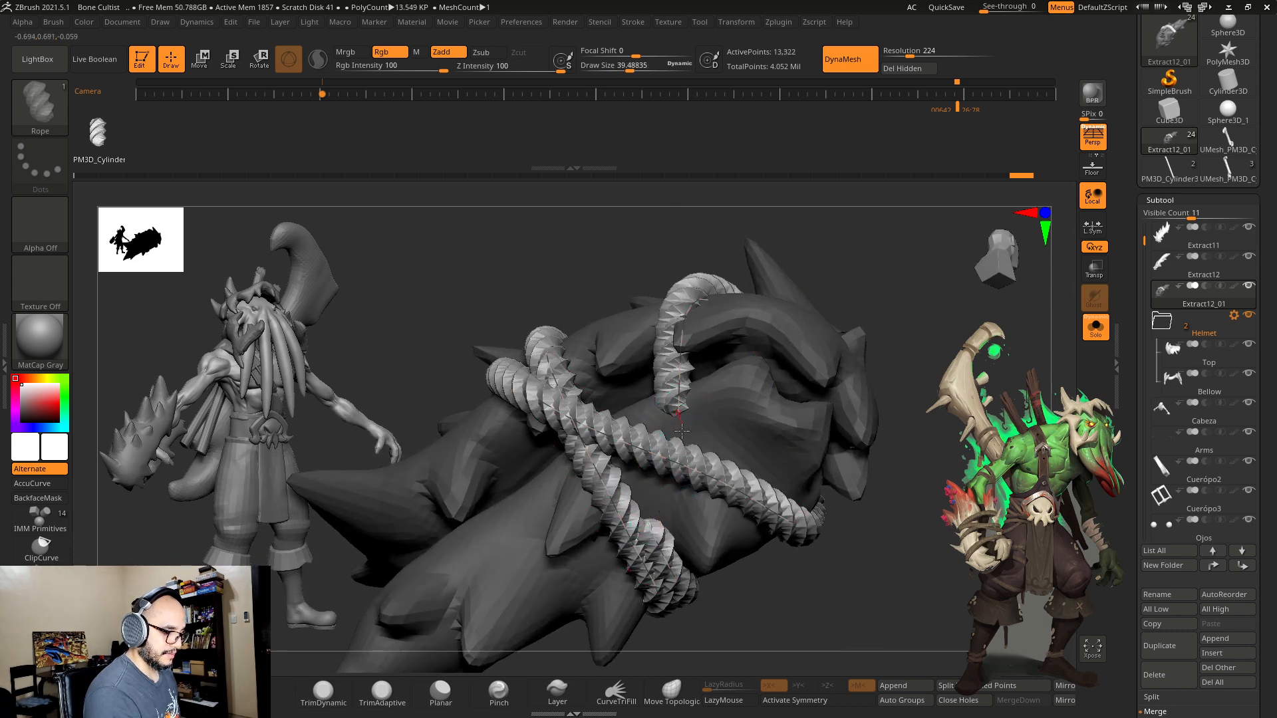
Step: Undo the last rope curve adjustments on the spiked gauntlet and turn off Solo mode to show the whole character
{"action": "left_click_drag", "start_coordinate": [693, 520], "coordinate": [692, 521]}
{"action": "key", "text": "ctrl+z"}
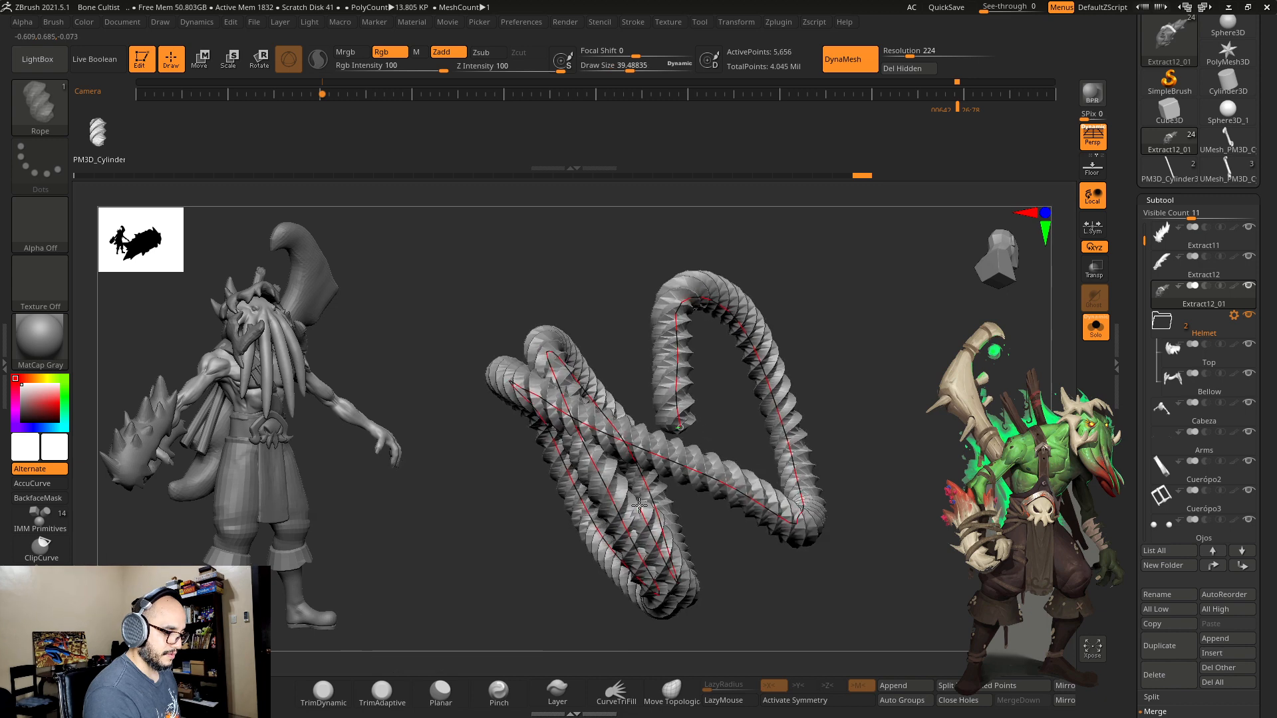
{"action": "key", "text": "ctrl+z"}
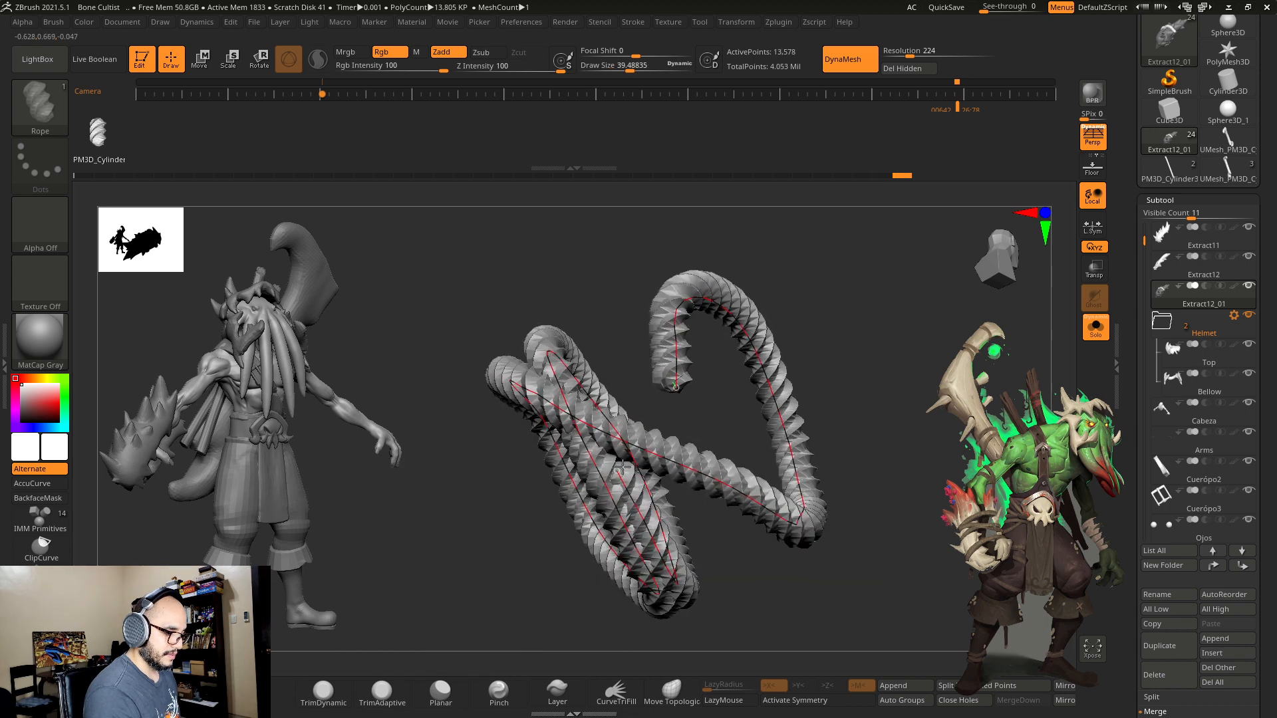
{"action": "mouse_move", "coordinate": [862, 272]}
{"action": "left_mouse_down"}
{"action": "mouse_move", "coordinate": [843, 262]}
{"action": "mouse_move", "coordinate": [827, 297]}
{"action": "mouse_move", "coordinate": [904, 359]}
{"action": "mouse_move", "coordinate": [916, 284]}
{"action": "mouse_move", "coordinate": [1011, 345]}
{"action": "left_mouse_up"}
{"action": "key", "text": "ctrl+shift+z"}
{"action": "key", "text": "ctrl+z"}
{"action": "left_click", "coordinate": [1095, 327]}
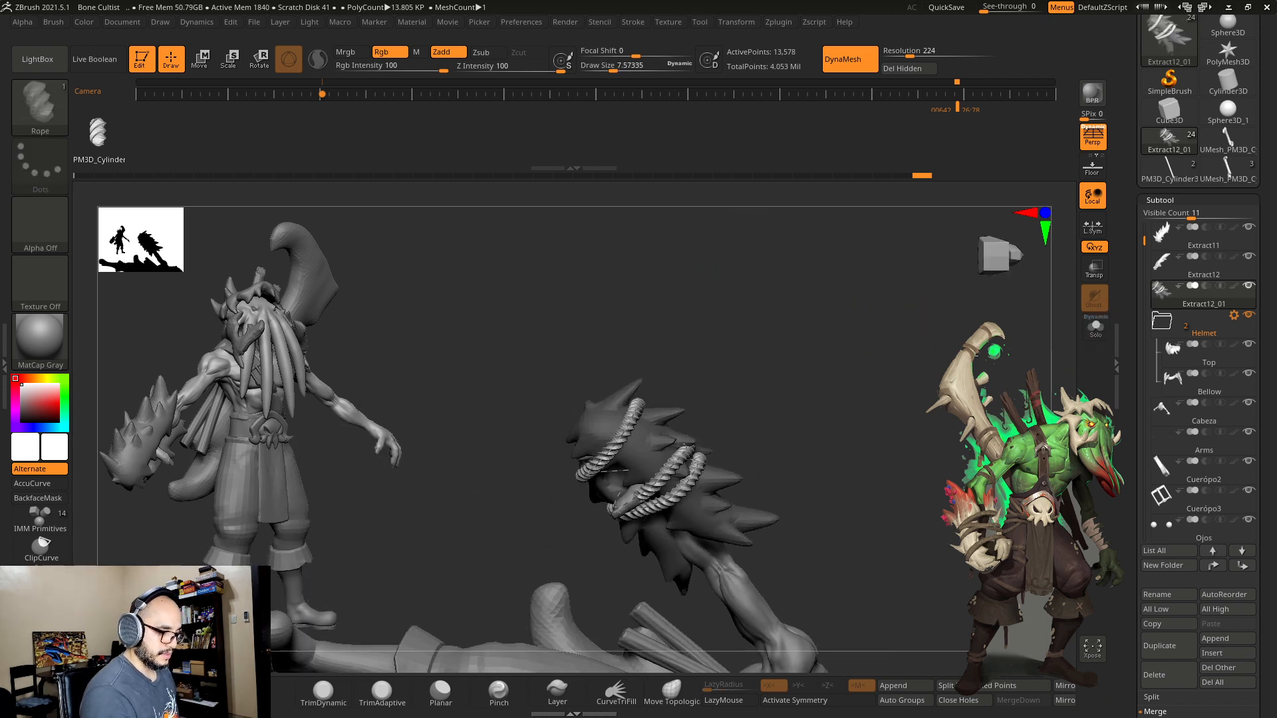
Step: Adjust the double rope coil where it passes beside the gauntlet's thumb
{"action": "left_click_drag", "start_coordinate": [918, 351], "coordinate": [818, 321]}
{"action": "left_click_drag", "start_coordinate": [662, 539], "coordinate": [686, 478], "text": "alt"}
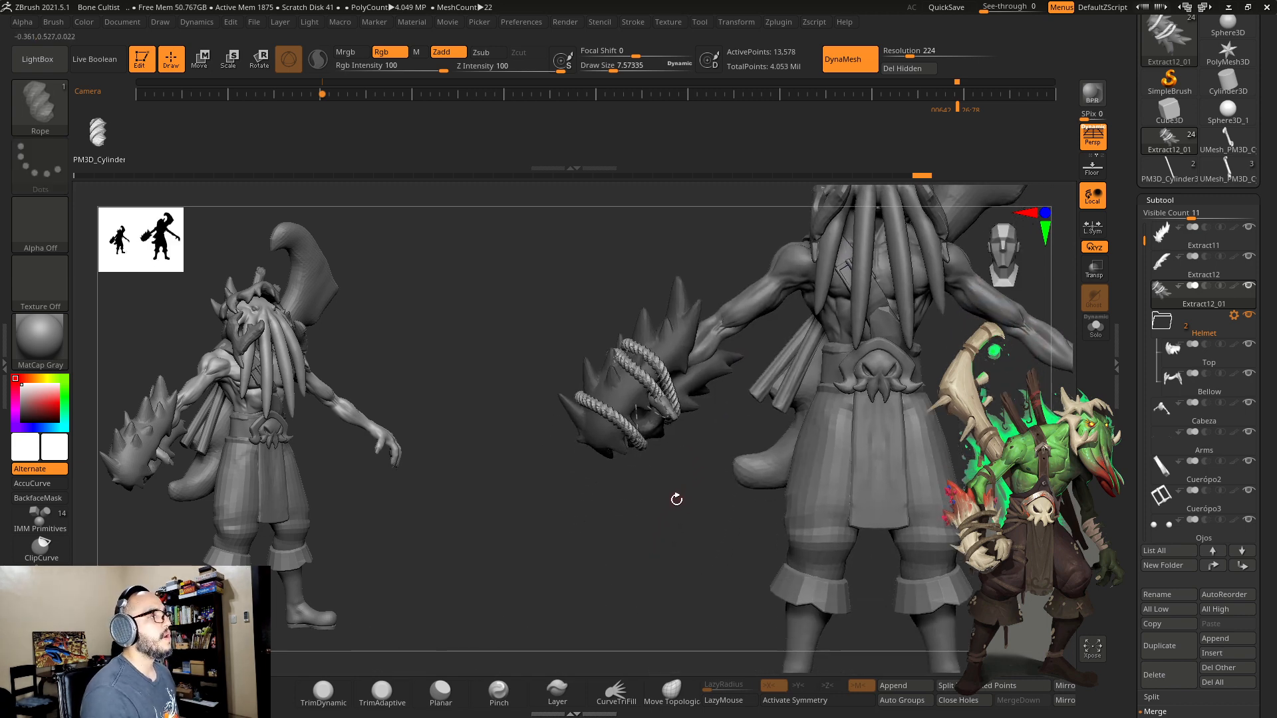
{"action": "left_click_drag", "start_coordinate": [681, 487], "coordinate": [704, 498], "text": "alt"}
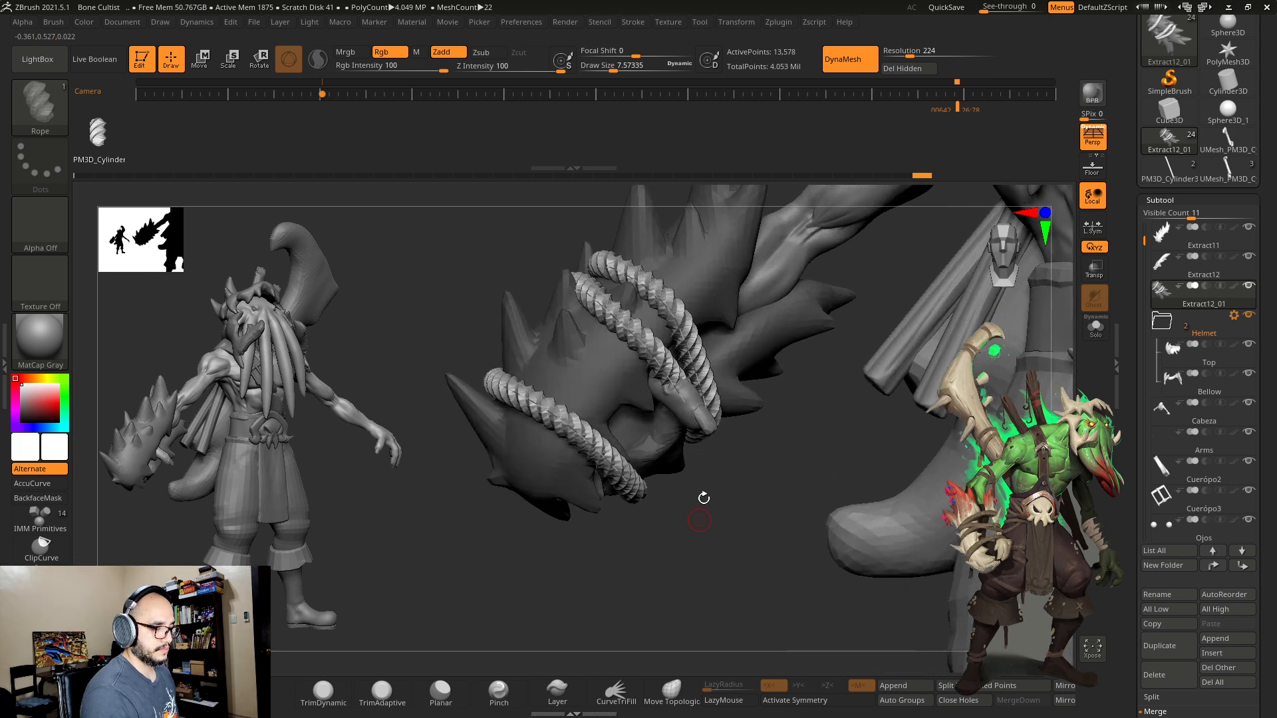
{"action": "left_click", "coordinate": [685, 379]}
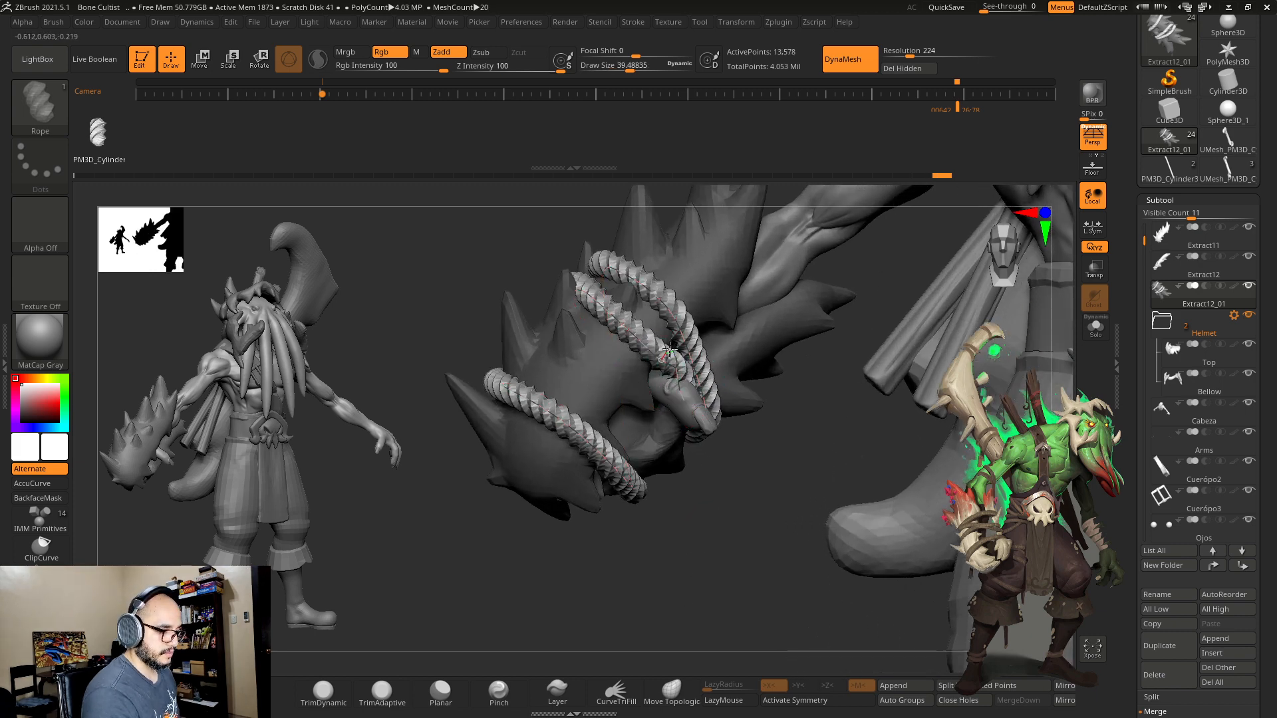
{"action": "left_click", "coordinate": [685, 378]}
{"action": "left_click_drag", "start_coordinate": [766, 407], "coordinate": [702, 403]}
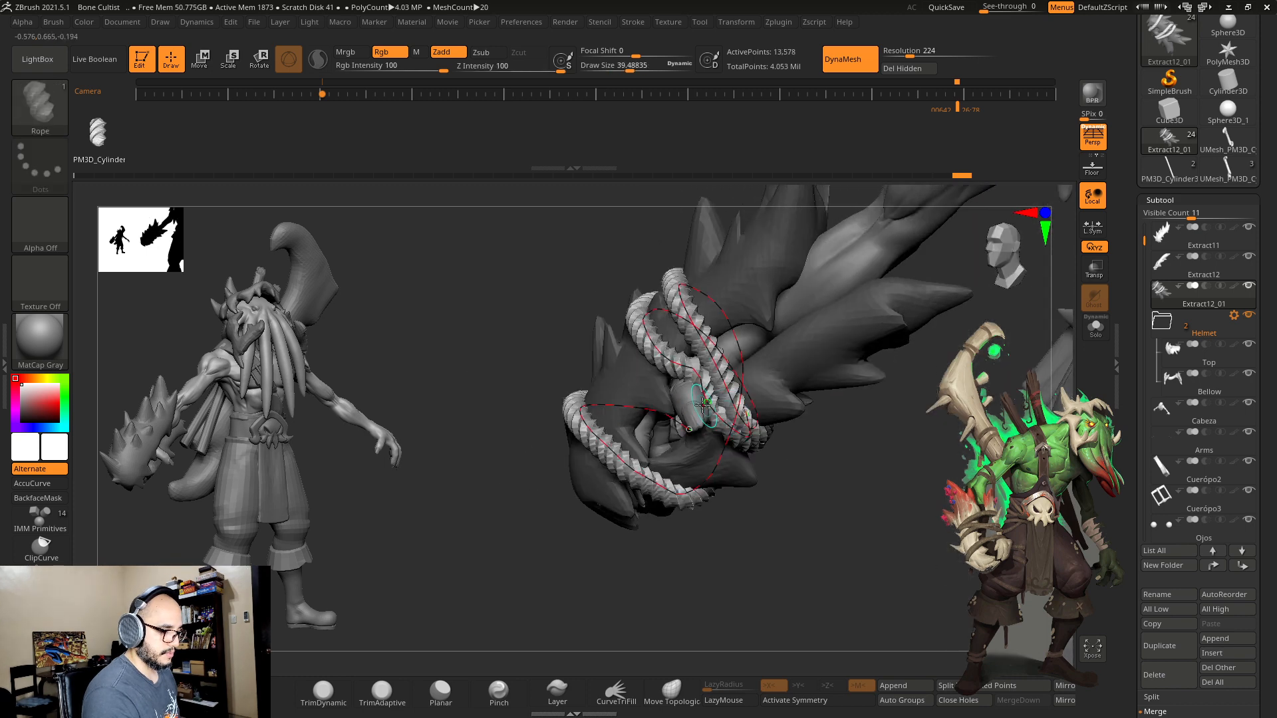
Step: Set the Draw Size to about 116 and reposition the double rope coil around the base of the thumb
{"action": "key", "text": "ctrl"}
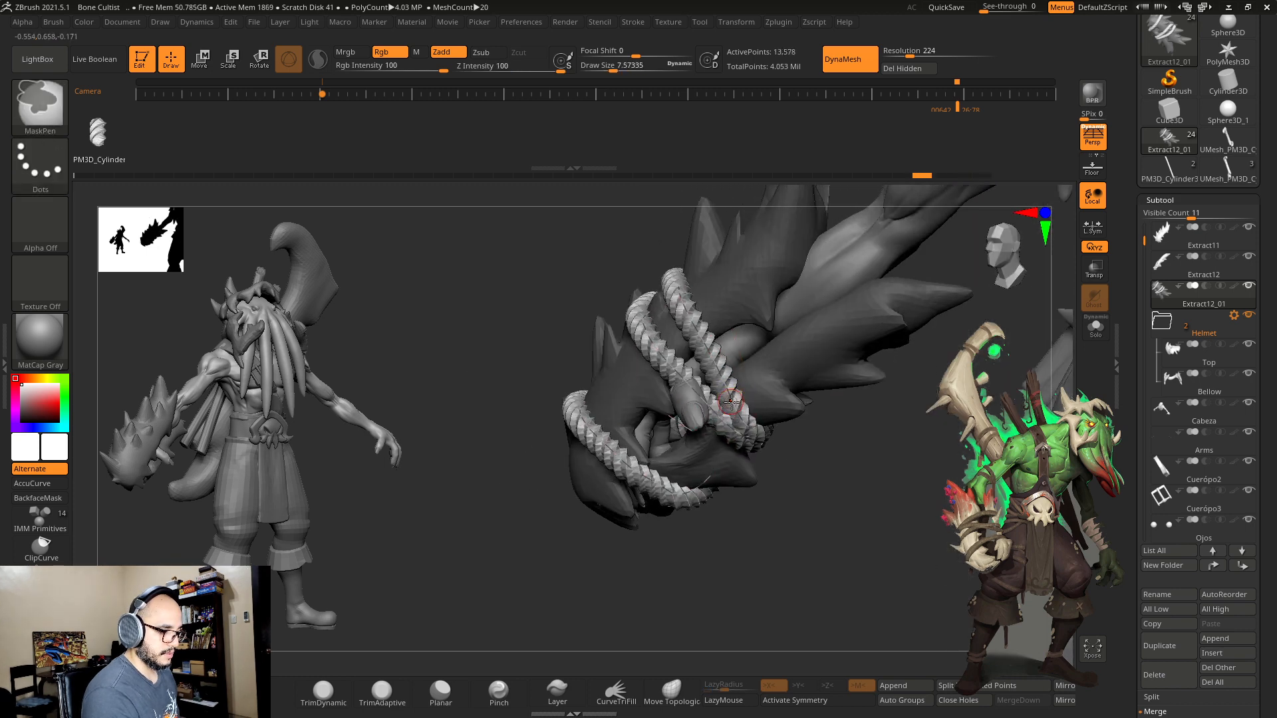
{"action": "key", "text": "s"}
{"action": "left_click_drag", "start_coordinate": [749, 393], "coordinate": [720, 394]}
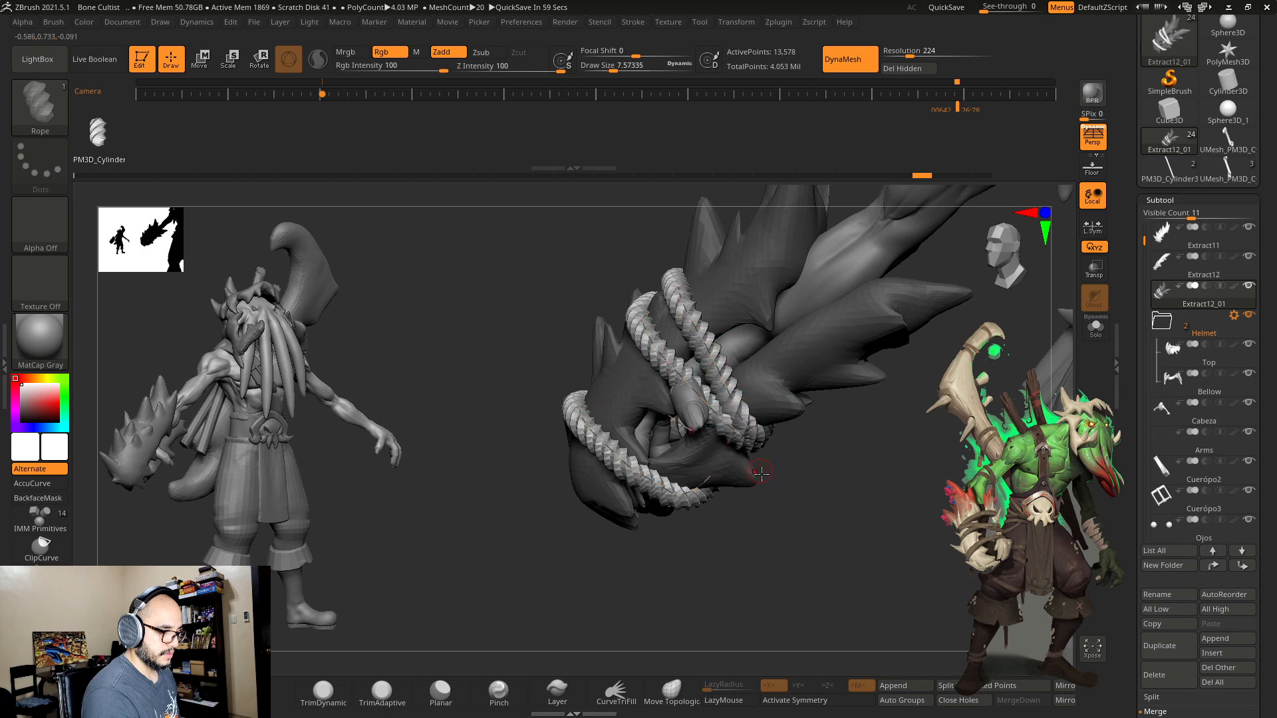
{"action": "left_click_drag", "start_coordinate": [761, 473], "coordinate": [742, 431]}
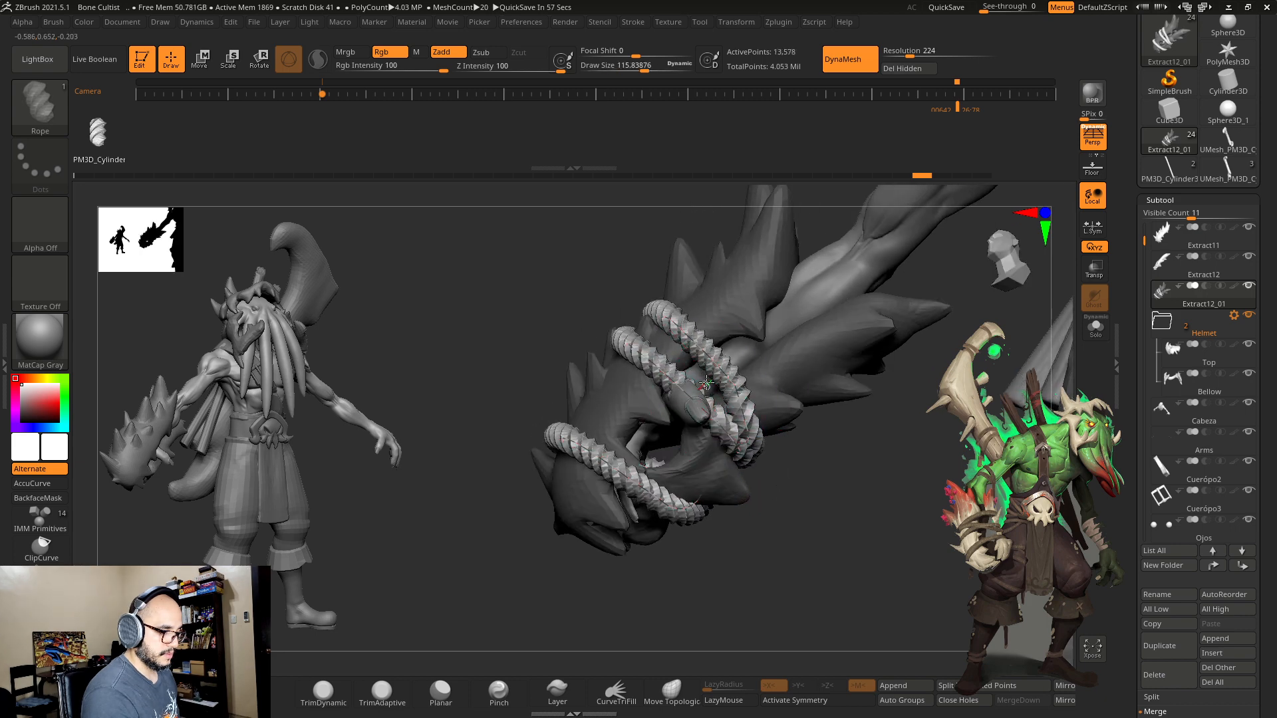
{"action": "key", "text": "ctrl+shift+z"}
{"action": "key", "text": "ctrl+shift+z"}
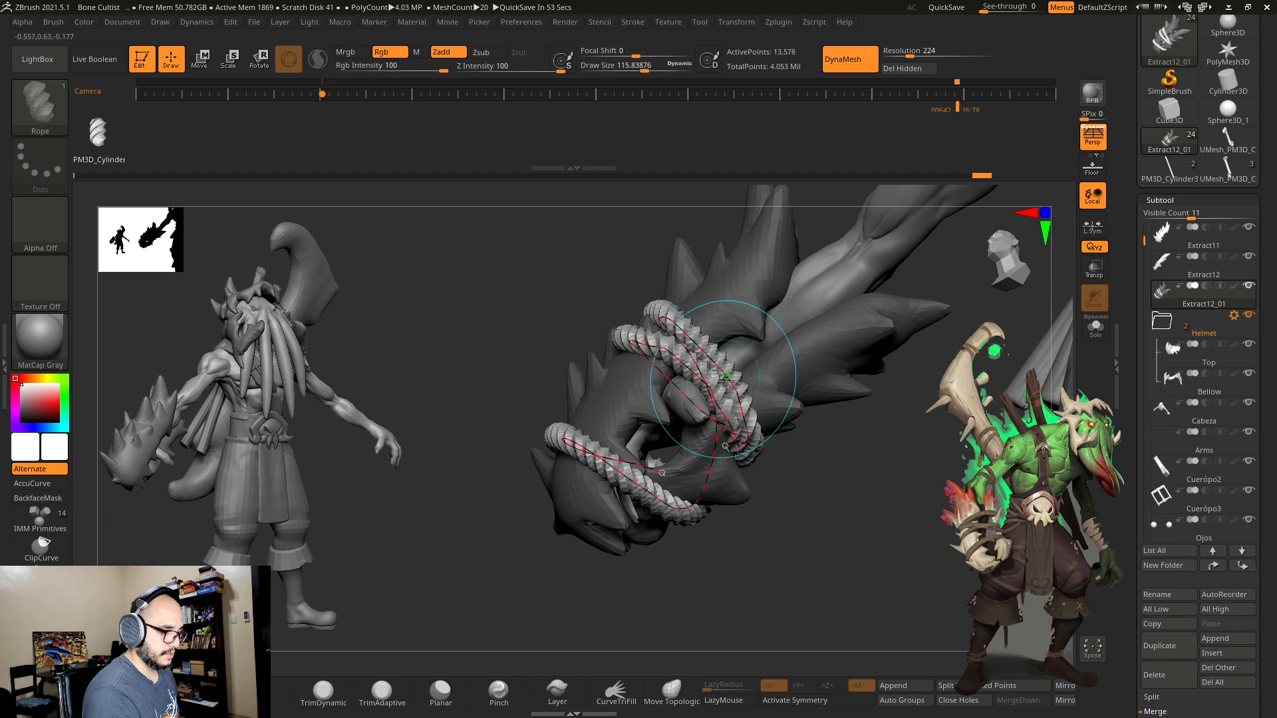
{"action": "left_click", "coordinate": [788, 420]}
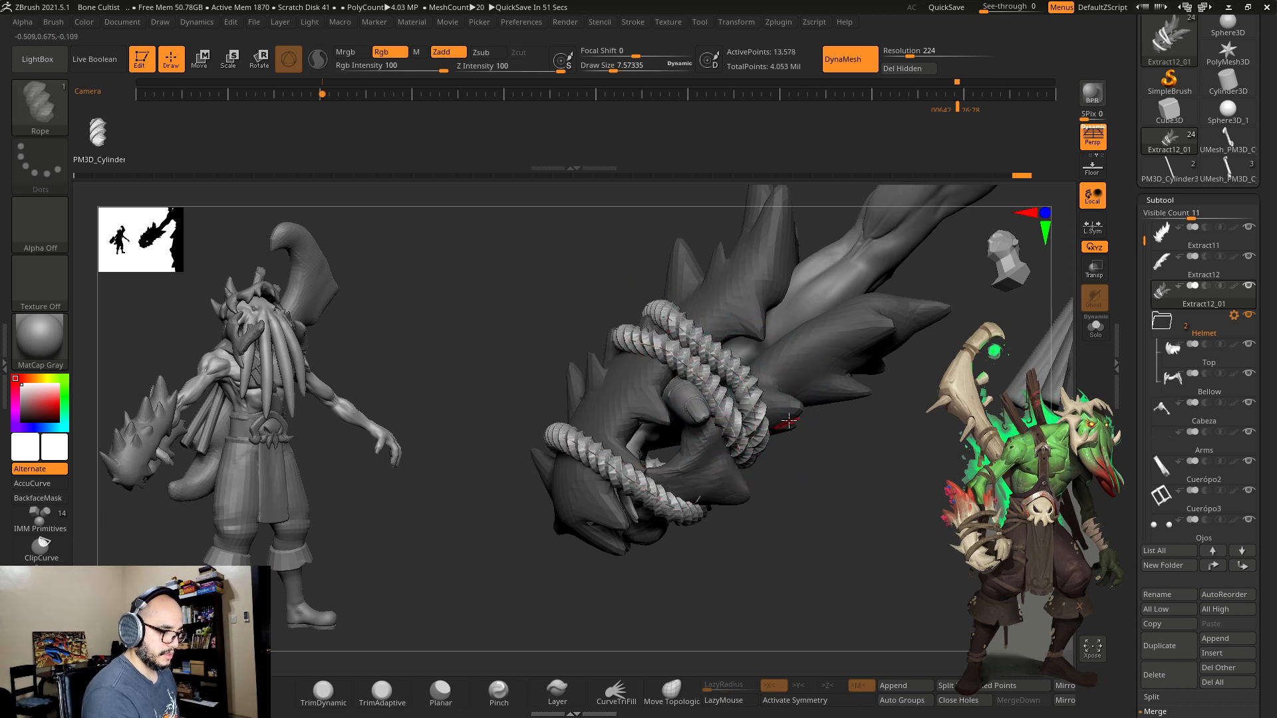
Step: Shift the upper ends of the double rope coil across the back of the gauntlet
{"action": "right_click_drag", "start_coordinate": [679, 331], "coordinate": [624, 288]}
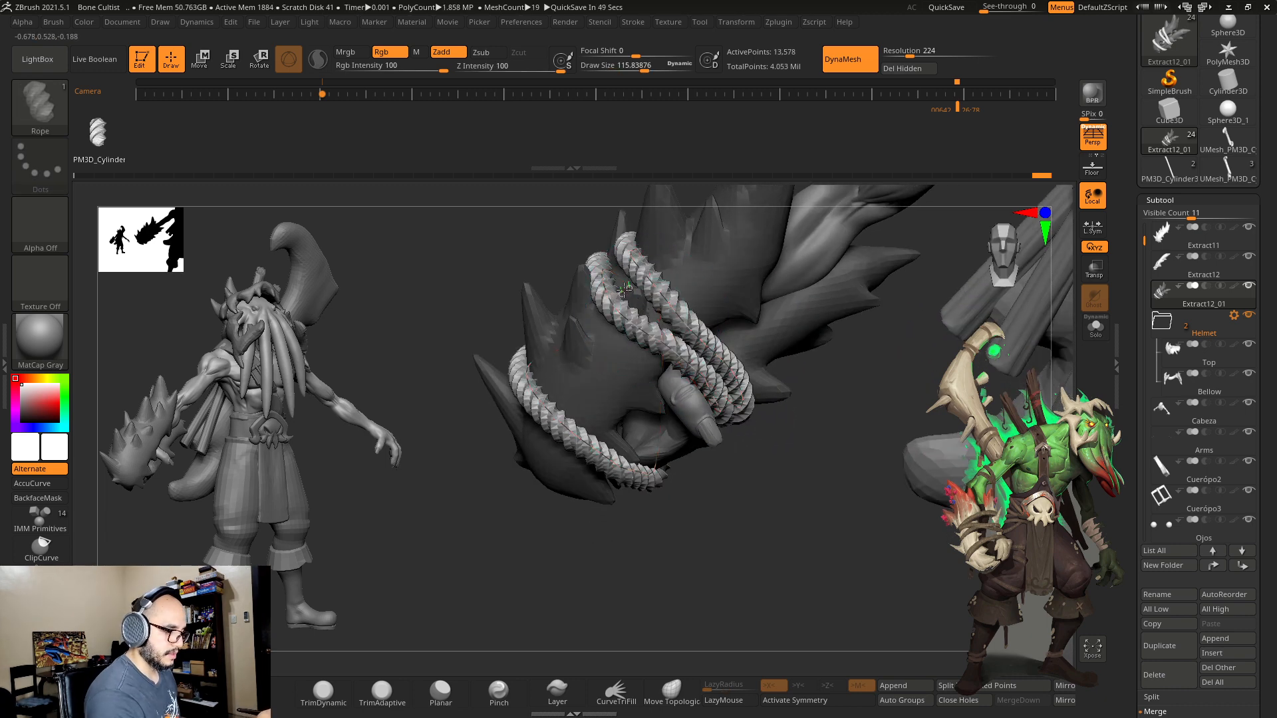
{"action": "left_click_drag", "start_coordinate": [611, 304], "coordinate": [603, 278]}
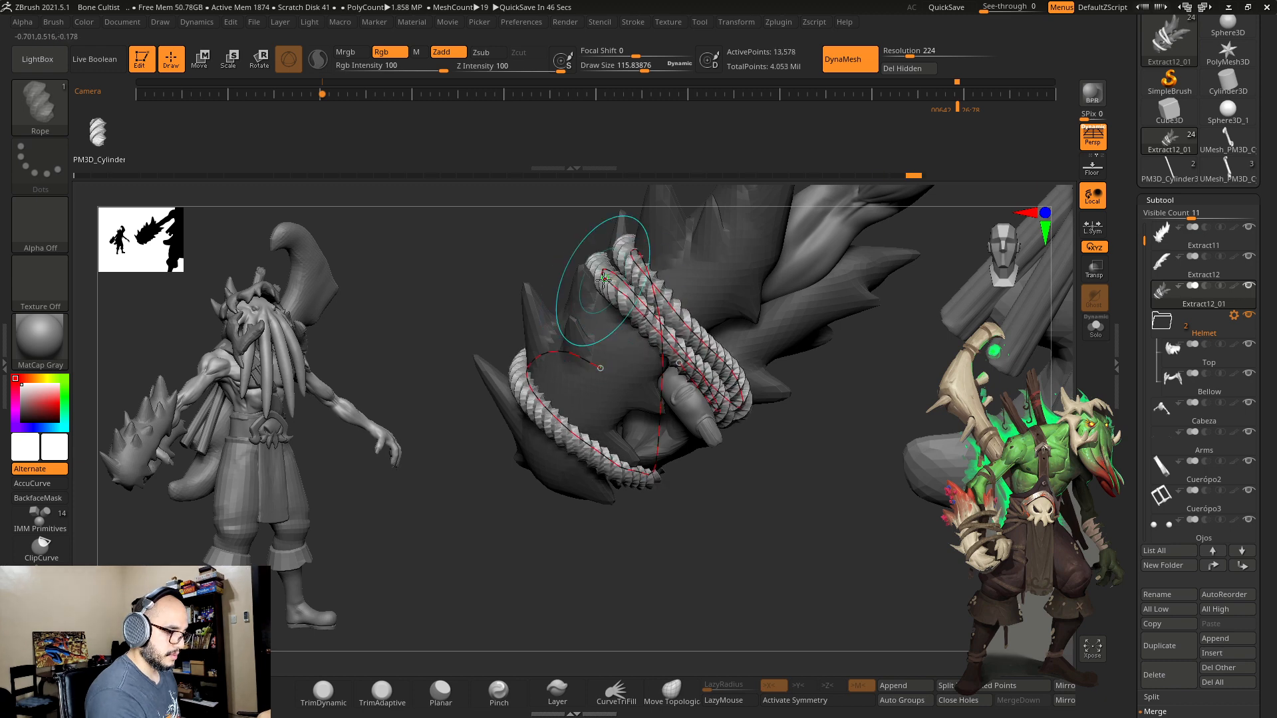
{"action": "left_click_drag", "start_coordinate": [690, 308], "coordinate": [673, 258]}
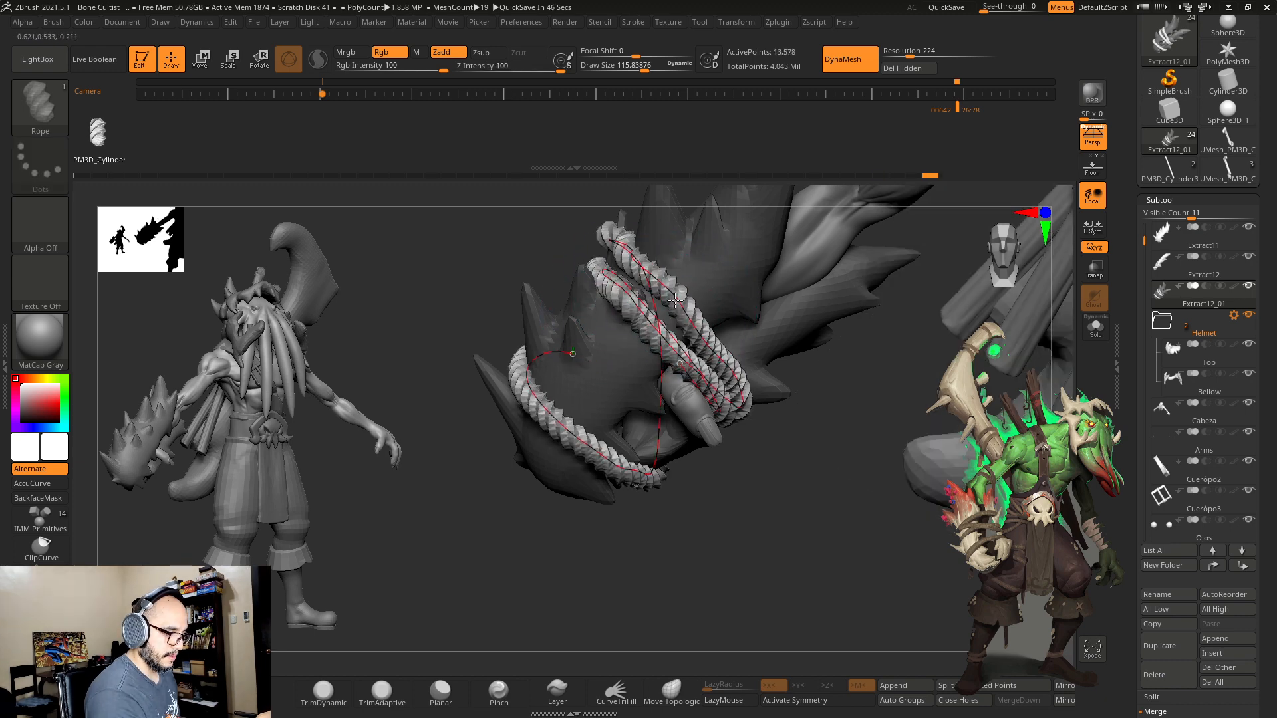
Step: Reshape the double rope coil on the outer side of the gauntlet so its two strands wrap around the spikes
{"action": "mouse_move", "coordinate": [785, 442]}
{"action": "left_mouse_down"}
{"action": "mouse_move", "coordinate": [791, 482]}
{"action": "mouse_move", "coordinate": [846, 416]}
{"action": "mouse_move", "coordinate": [892, 536]}
{"action": "left_mouse_up"}
{"action": "left_click_drag", "start_coordinate": [616, 359], "coordinate": [607, 371]}
{"action": "left_click_drag", "start_coordinate": [778, 466], "coordinate": [721, 456]}
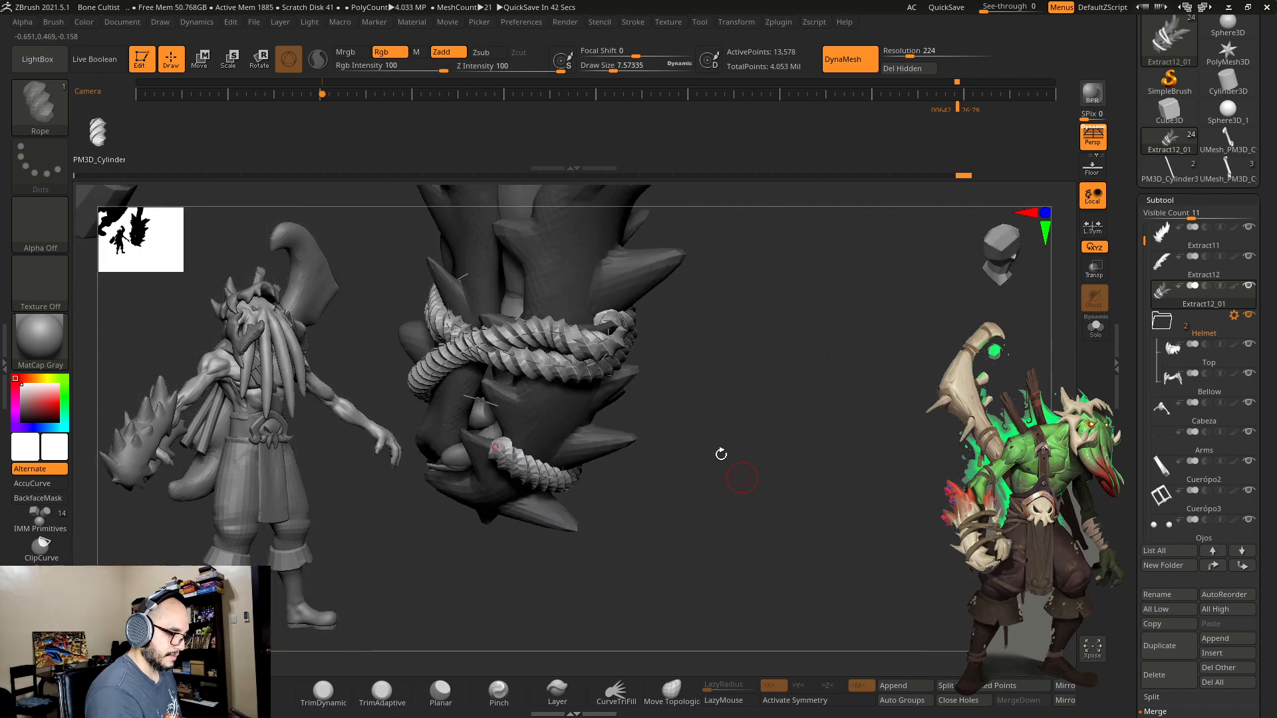
{"action": "left_click_drag", "start_coordinate": [615, 338], "coordinate": [591, 316]}
{"action": "left_click_drag", "start_coordinate": [784, 393], "coordinate": [839, 425]}
{"action": "left_click_drag", "start_coordinate": [692, 428], "coordinate": [669, 401]}
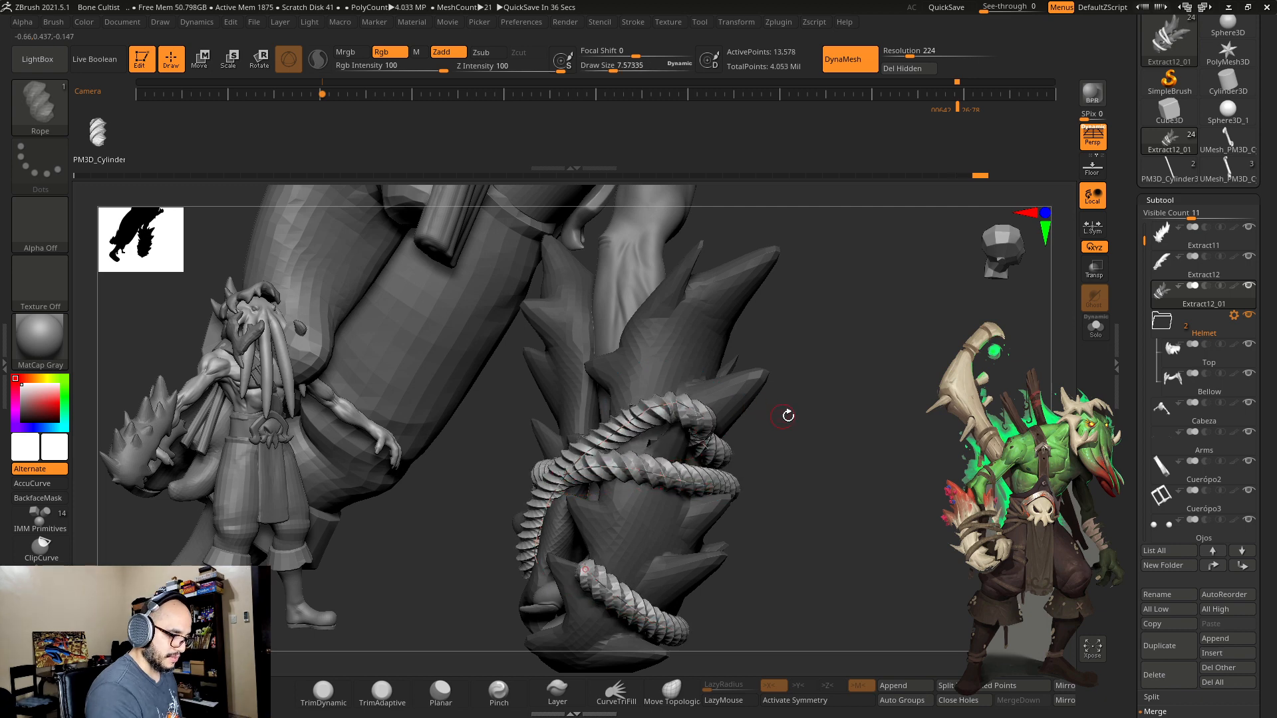
Step: Pull the upper strand of the double coil higher up the forearm over the spikes
{"action": "left_click_drag", "start_coordinate": [787, 414], "coordinate": [822, 415]}
{"action": "left_click_drag", "start_coordinate": [683, 415], "coordinate": [663, 399]}
{"action": "left_click_drag", "start_coordinate": [786, 414], "coordinate": [851, 423]}
{"action": "left_click_drag", "start_coordinate": [761, 450], "coordinate": [779, 462]}
{"action": "left_click_drag", "start_coordinate": [732, 400], "coordinate": [730, 401]}
{"action": "left_click_drag", "start_coordinate": [752, 326], "coordinate": [689, 336]}
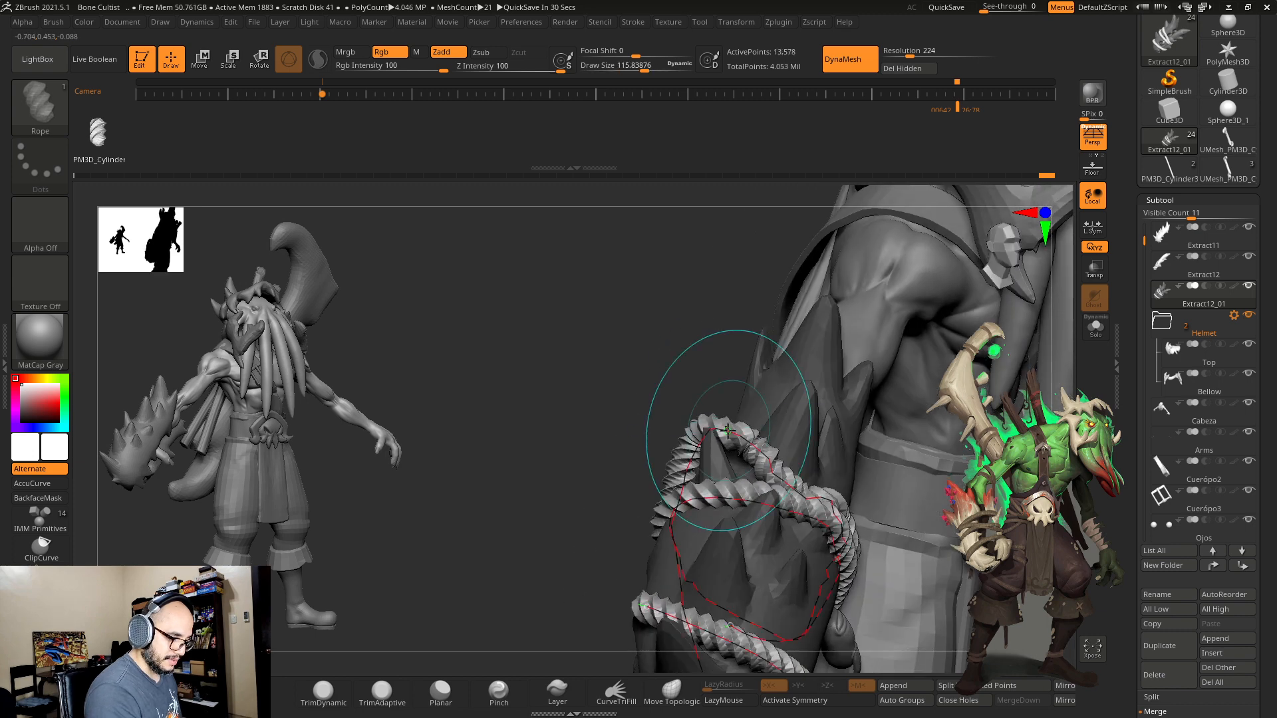
{"action": "left_click_drag", "start_coordinate": [737, 418], "coordinate": [711, 427]}
{"action": "left_click_drag", "start_coordinate": [710, 371], "coordinate": [572, 273]}
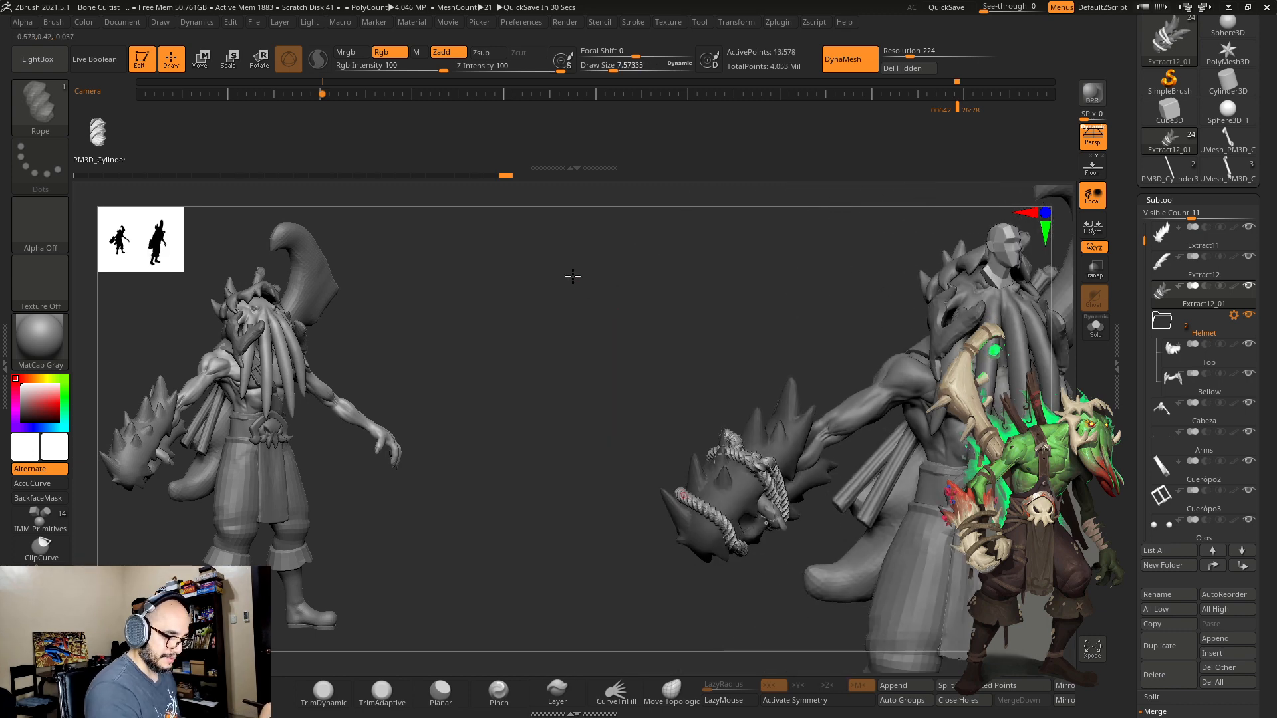
Step: Shift the upper rope coil on the gauntlet's underside and set the Draw Size to about 31, undoing the last curve change
{"action": "mouse_move", "coordinate": [818, 539]}
{"action": "left_mouse_down"}
{"action": "mouse_move", "coordinate": [806, 442]}
{"action": "mouse_move", "coordinate": [843, 330]}
{"action": "left_mouse_up"}
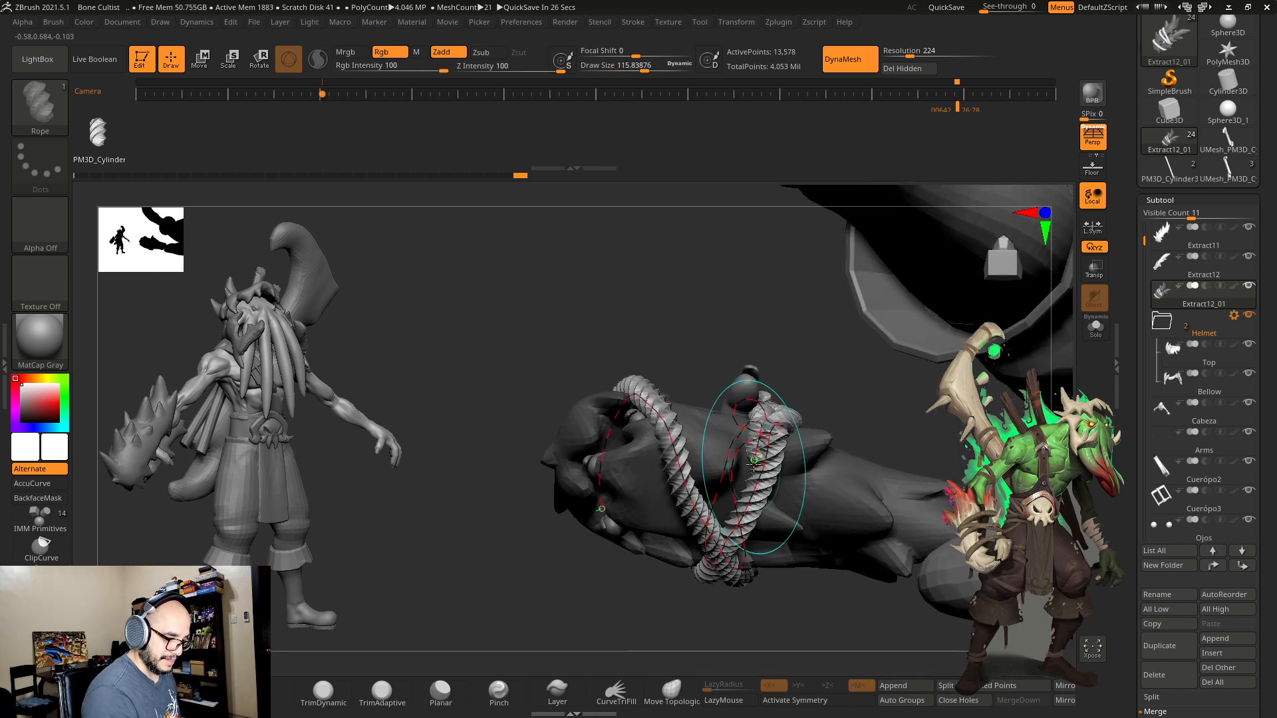
{"action": "mouse_move", "coordinate": [758, 459]}
{"action": "left_mouse_down"}
{"action": "mouse_move", "coordinate": [718, 514]}
{"action": "mouse_move", "coordinate": [731, 525]}
{"action": "mouse_move", "coordinate": [869, 513]}
{"action": "mouse_move", "coordinate": [793, 431]}
{"action": "left_mouse_up"}
{"action": "key", "text": "s"}
{"action": "left_click", "coordinate": [722, 532]}
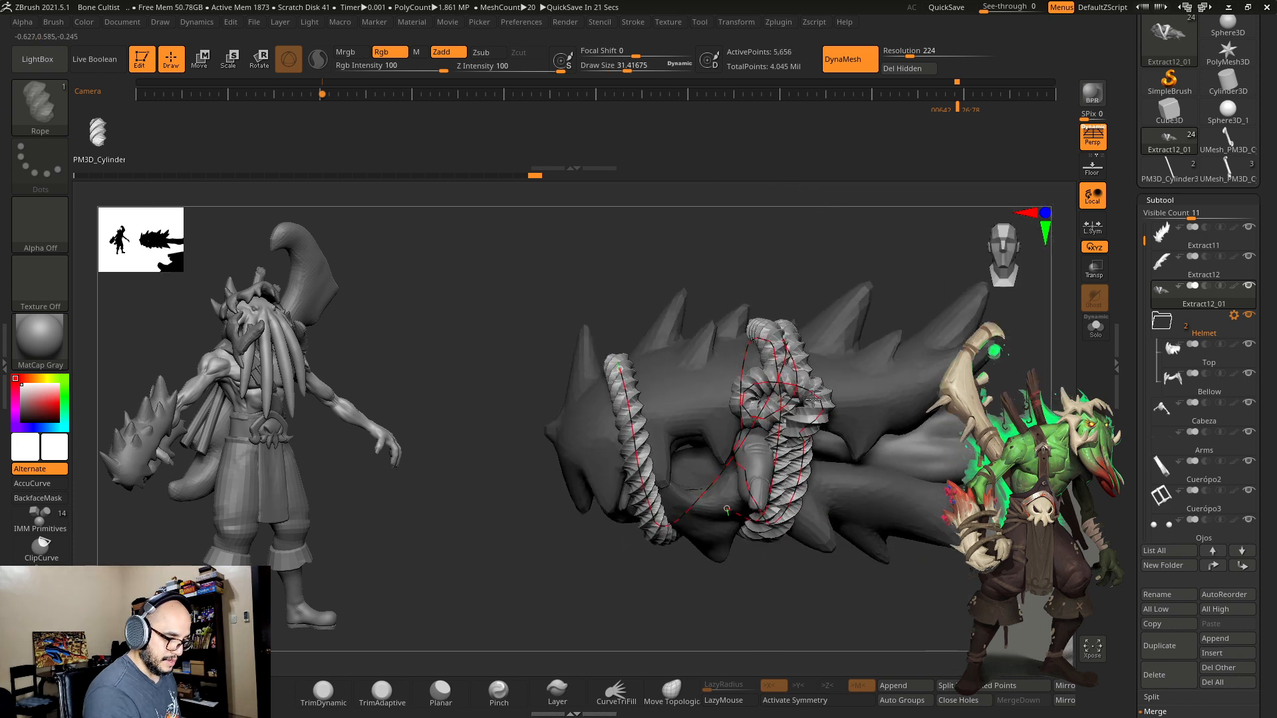
{"action": "mouse_move", "coordinate": [807, 265]}
{"action": "left_mouse_down"}
{"action": "mouse_move", "coordinate": [853, 213]}
{"action": "mouse_move", "coordinate": [944, 249]}
{"action": "mouse_move", "coordinate": [906, 332]}
{"action": "left_mouse_up"}
{"action": "key", "text": "ctrl+z"}
Step: Reposition the lower rope loop around the gauntlet's knuckles
{"action": "left_click_drag", "start_coordinate": [858, 230], "coordinate": [950, 294]}
{"action": "left_click_drag", "start_coordinate": [972, 216], "coordinate": [928, 245]}
{"action": "left_click_drag", "start_coordinate": [939, 372], "coordinate": [884, 270], "text": "alt"}
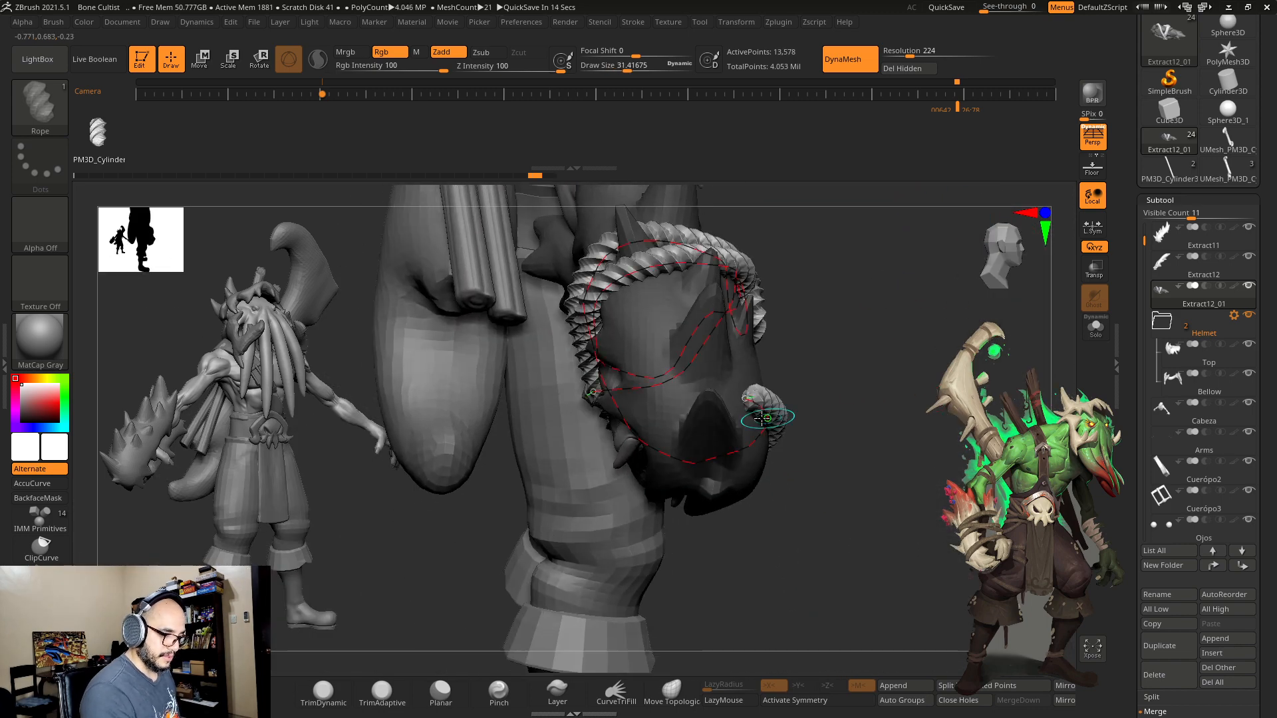
{"action": "mouse_move", "coordinate": [761, 412]}
{"action": "left_mouse_down"}
{"action": "mouse_move", "coordinate": [724, 395]}
{"action": "mouse_move", "coordinate": [657, 409]}
{"action": "mouse_move", "coordinate": [587, 381]}
{"action": "left_mouse_up"}
{"action": "mouse_move", "coordinate": [798, 349]}
{"action": "left_mouse_down"}
{"action": "mouse_move", "coordinate": [864, 339]}
{"action": "mouse_move", "coordinate": [849, 328]}
{"action": "left_mouse_up"}
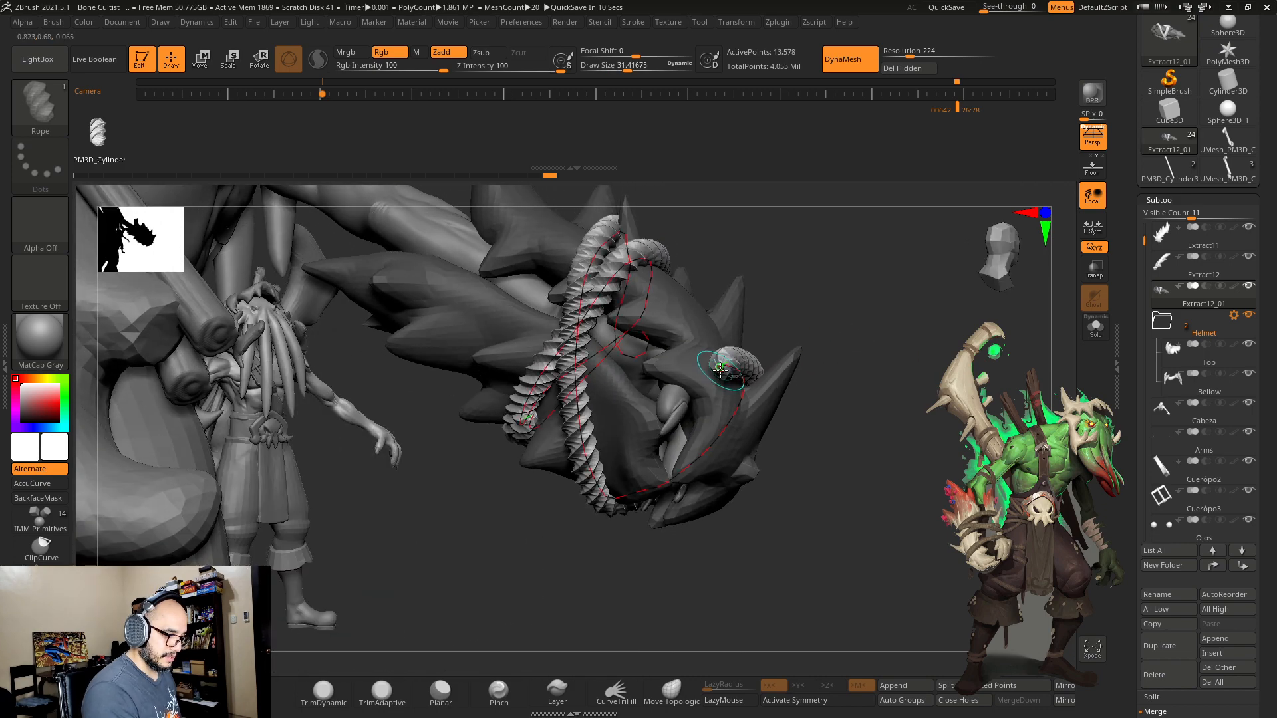
{"action": "mouse_move", "coordinate": [728, 370]}
{"action": "left_mouse_down"}
{"action": "mouse_move", "coordinate": [688, 414]}
{"action": "mouse_move", "coordinate": [642, 406]}
{"action": "mouse_move", "coordinate": [626, 429]}
{"action": "left_mouse_up"}
Step: Adjust the upper rope strands across the back of the gauntlet, using a Draw Size of about 67
{"action": "left_click_drag", "start_coordinate": [814, 376], "coordinate": [815, 428]}
{"action": "left_click_drag", "start_coordinate": [680, 312], "coordinate": [688, 318]}
{"action": "mouse_move", "coordinate": [695, 323]}
{"action": "left_mouse_down"}
{"action": "mouse_move", "coordinate": [689, 301]}
{"action": "mouse_move", "coordinate": [709, 309]}
{"action": "left_mouse_up"}
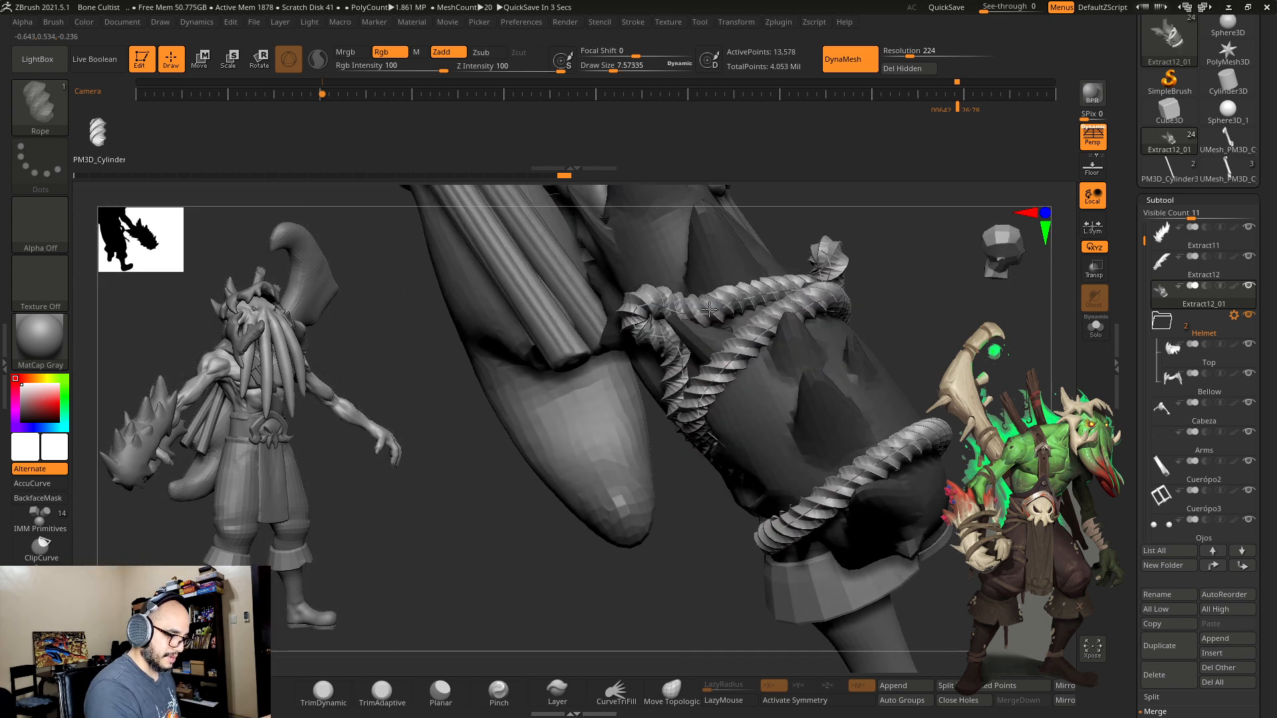
{"action": "right_click_drag", "start_coordinate": [709, 310], "coordinate": [689, 322]}
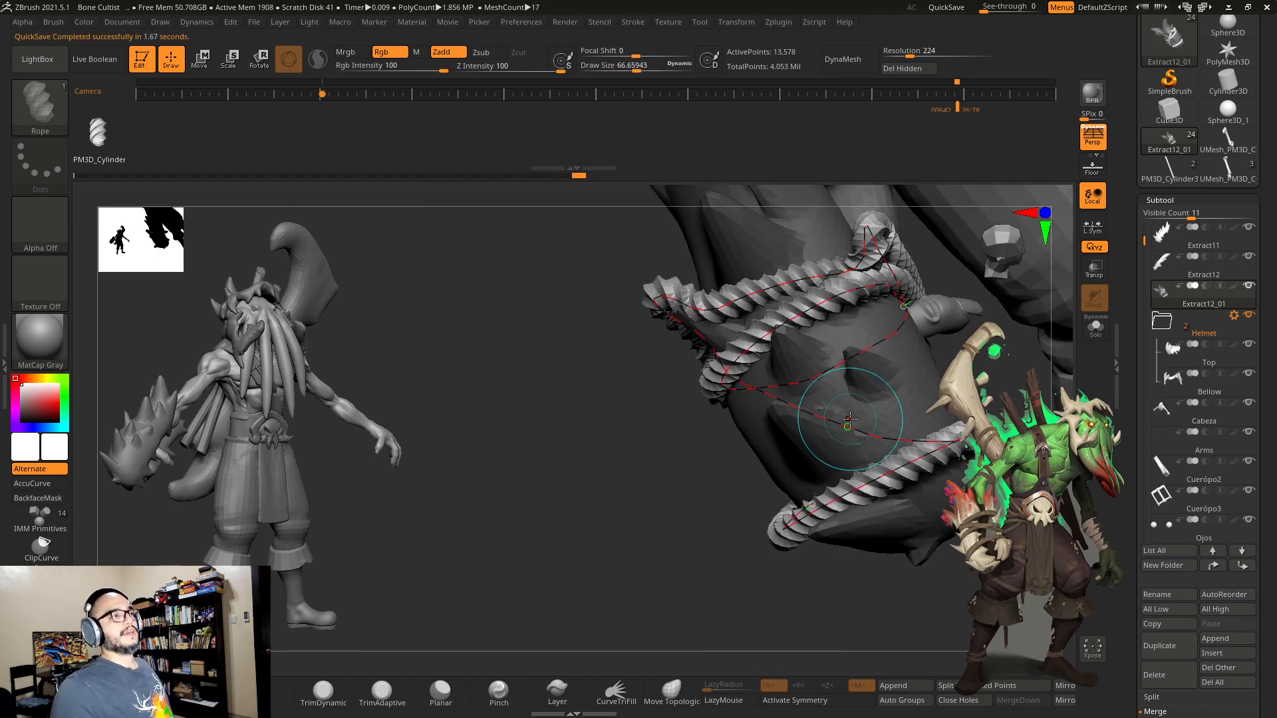
{"action": "right_click_drag", "start_coordinate": [675, 527], "coordinate": [601, 541]}
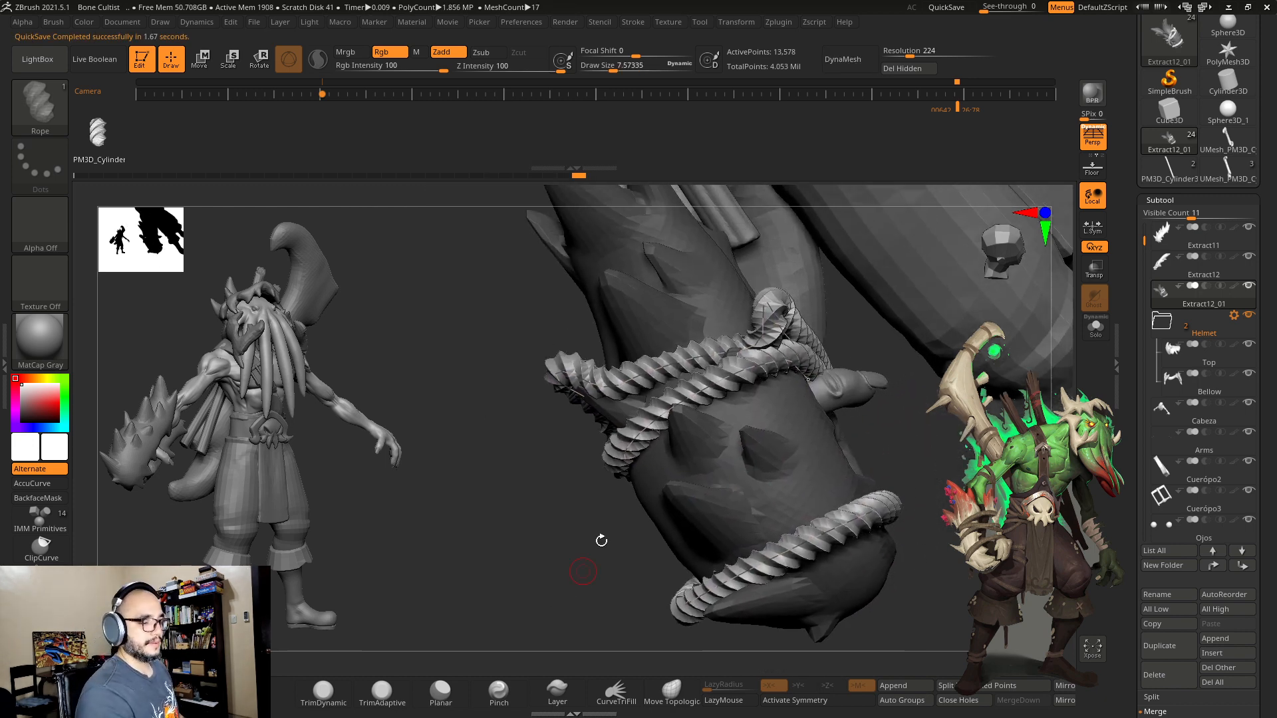
Step: Rework the upper rope coil toward the thumb side of the gauntlet, undoing the misplaced curve change
{"action": "left_click", "coordinate": [642, 373]}
{"action": "mouse_move", "coordinate": [855, 314]}
{"action": "right_mouse_down"}
{"action": "mouse_move", "coordinate": [798, 333]}
{"action": "mouse_move", "coordinate": [919, 522]}
{"action": "mouse_move", "coordinate": [860, 502]}
{"action": "mouse_move", "coordinate": [805, 459]}
{"action": "right_mouse_up"}
{"action": "key", "text": "ctrl+z"}
{"action": "left_click_drag", "start_coordinate": [772, 416], "coordinate": [794, 441]}
{"action": "right_click_drag", "start_coordinate": [881, 517], "coordinate": [846, 480]}
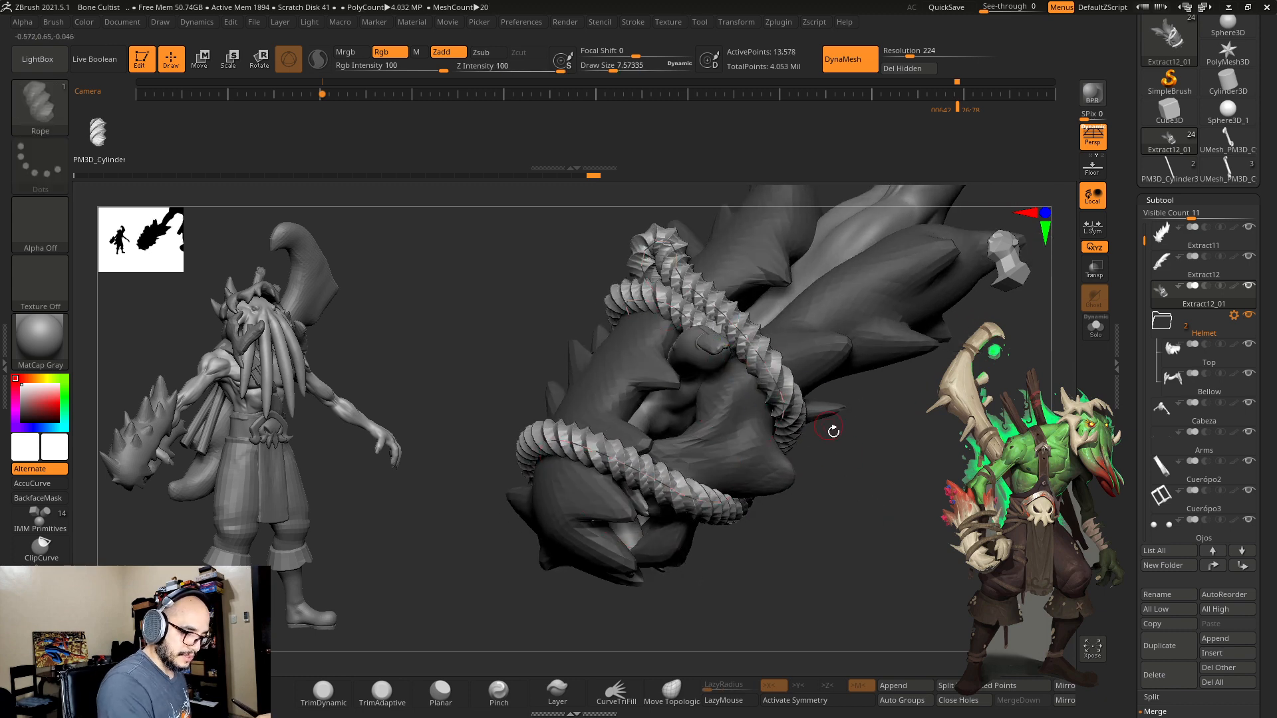
Step: Spread the upper rope coil beside the thumb and along the palm side so its strands lie next to each other
{"action": "right_click_drag", "start_coordinate": [834, 431], "coordinate": [803, 421]}
{"action": "left_click_drag", "start_coordinate": [784, 432], "coordinate": [820, 468]}
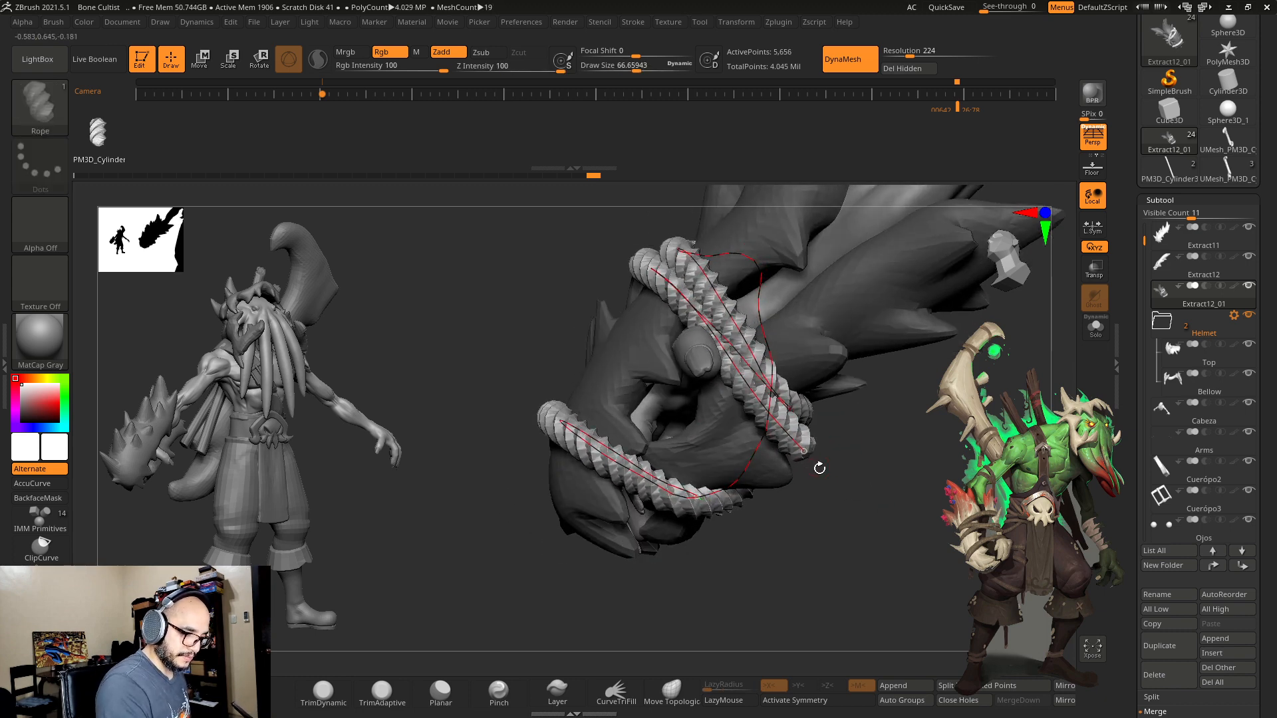
{"action": "mouse_move", "coordinate": [819, 468]}
{"action": "right_mouse_down"}
{"action": "mouse_move", "coordinate": [804, 443]}
{"action": "mouse_move", "coordinate": [934, 459]}
{"action": "right_mouse_up"}
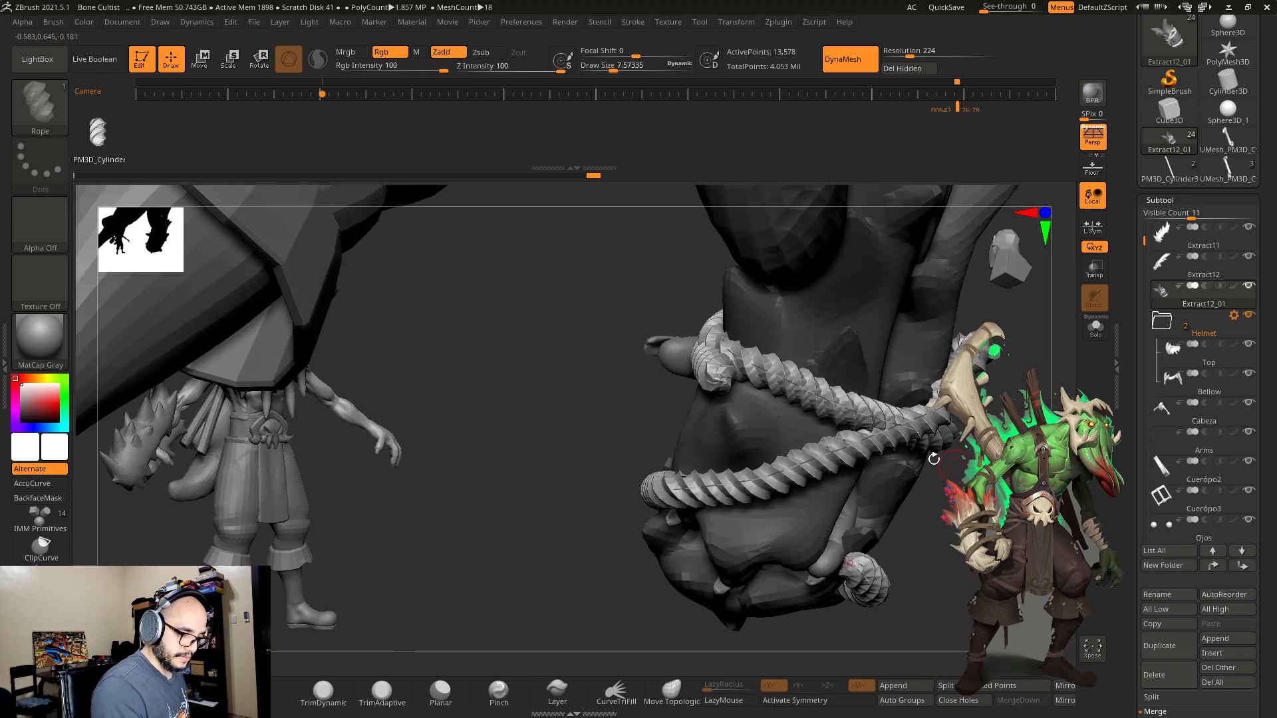
{"action": "left_click_drag", "start_coordinate": [726, 388], "coordinate": [771, 410]}
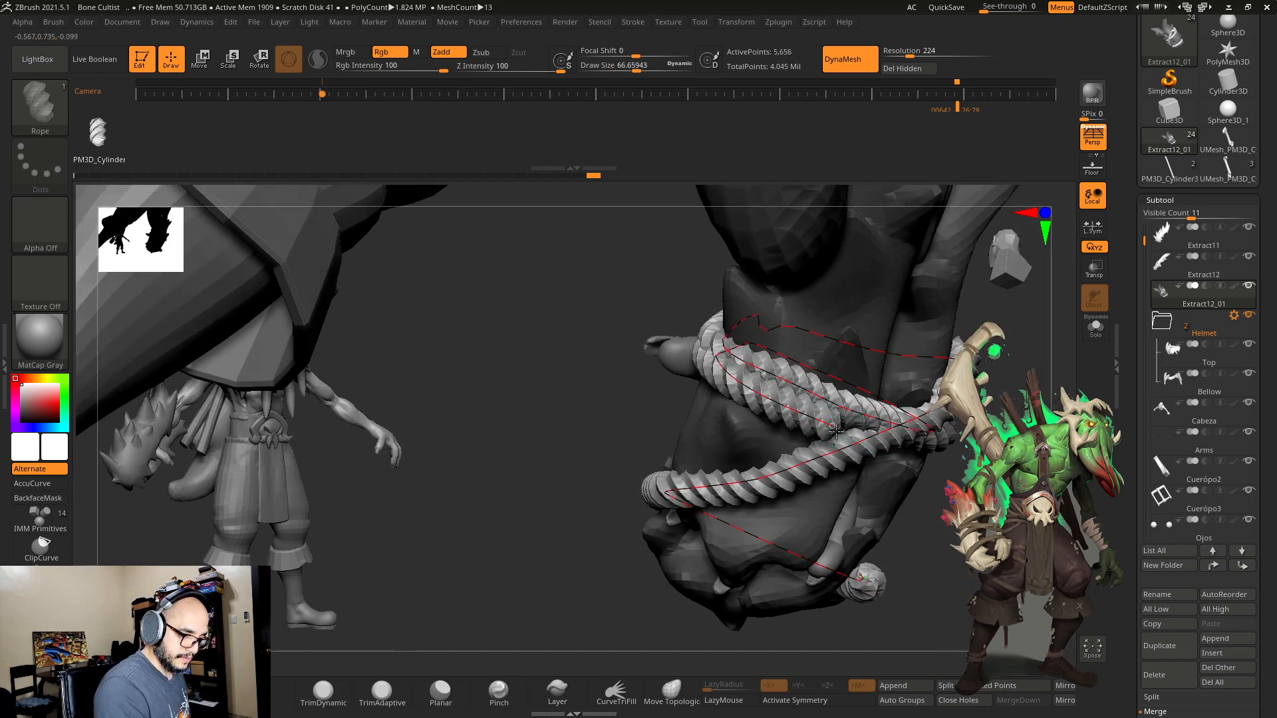
{"action": "mouse_move", "coordinate": [774, 411]}
{"action": "right_mouse_down"}
{"action": "mouse_move", "coordinate": [960, 483]}
{"action": "mouse_move", "coordinate": [791, 424]}
{"action": "right_mouse_up"}
{"action": "left_click_drag", "start_coordinate": [784, 422], "coordinate": [845, 428]}
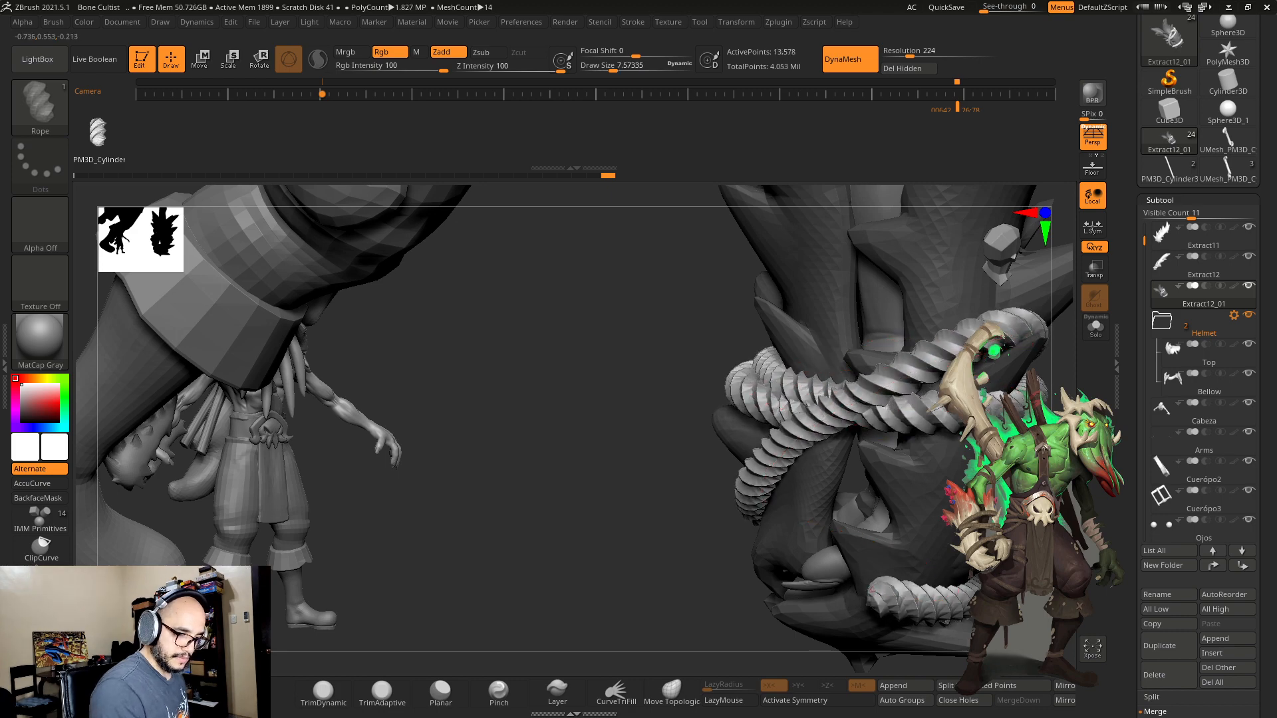
Step: Try to adjust the upper rope at its thumb-side end with a Draw Size of about 7.6, and undo the change
{"action": "mouse_move", "coordinate": [871, 409]}
{"action": "right_mouse_down"}
{"action": "mouse_move", "coordinate": [978, 425]}
{"action": "mouse_move", "coordinate": [921, 443]}
{"action": "mouse_move", "coordinate": [773, 438]}
{"action": "right_mouse_up"}
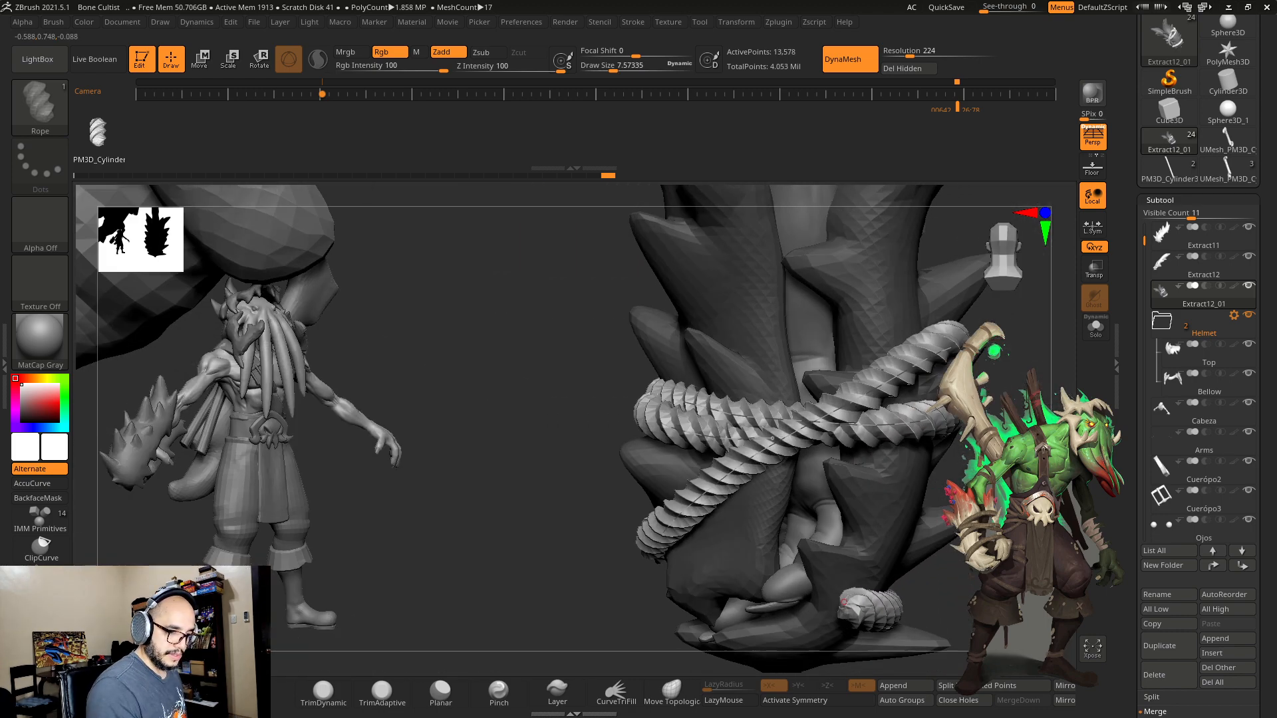
{"action": "right_click_drag", "start_coordinate": [984, 348], "coordinate": [934, 376], "text": "alt"}
{"action": "key", "text": "s"}
{"action": "left_click", "coordinate": [936, 376]}
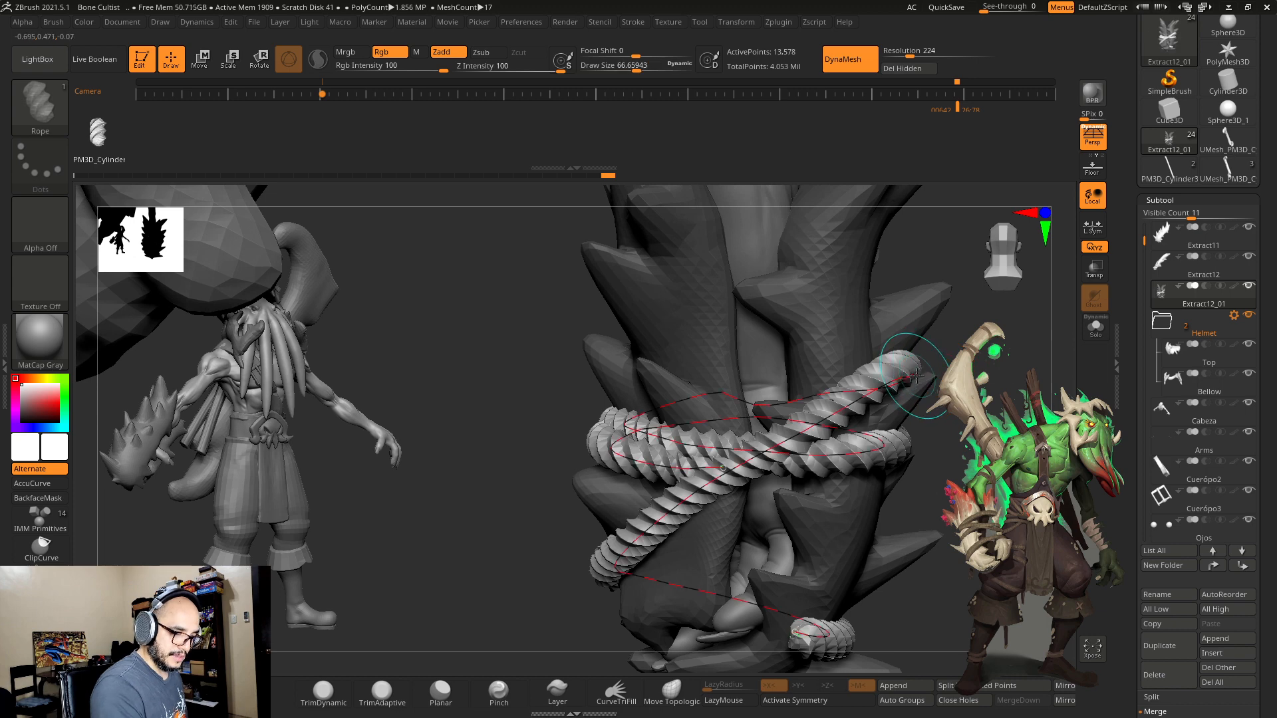
{"action": "key", "text": "s"}
{"action": "left_click_drag", "start_coordinate": [916, 376], "coordinate": [912, 375]}
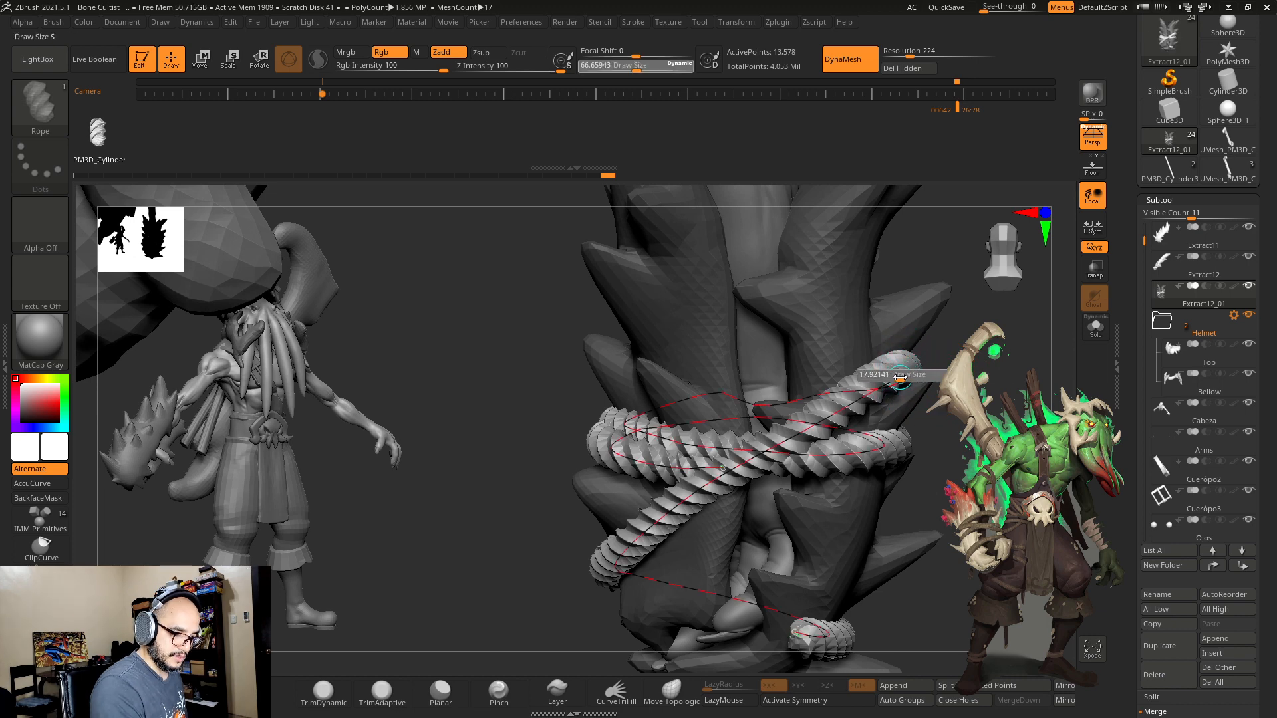
{"action": "left_click_drag", "start_coordinate": [894, 378], "coordinate": [901, 378]}
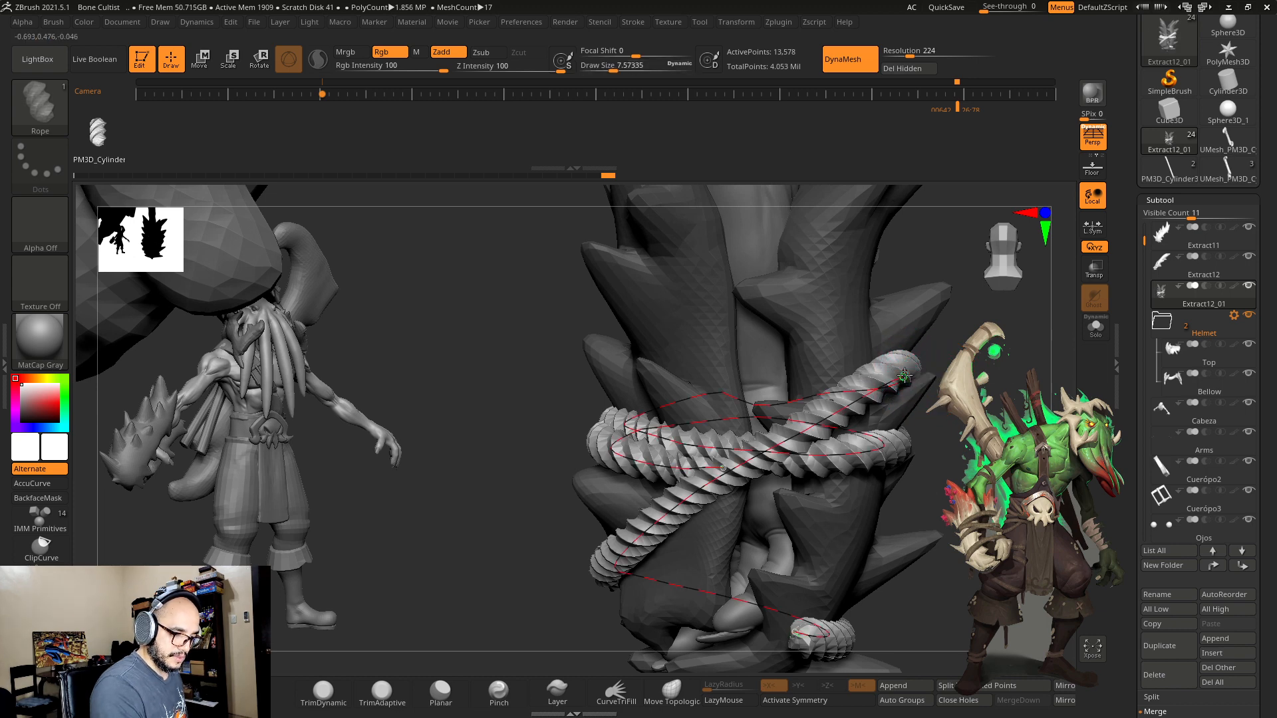
{"action": "left_click", "coordinate": [894, 382]}
{"action": "key", "text": "ctrl+z"}
Step: Rebuild the gauntlet rope's thickness with a Draw Size of 8, undoing the misplaced curve change
{"action": "key", "text": "s"}
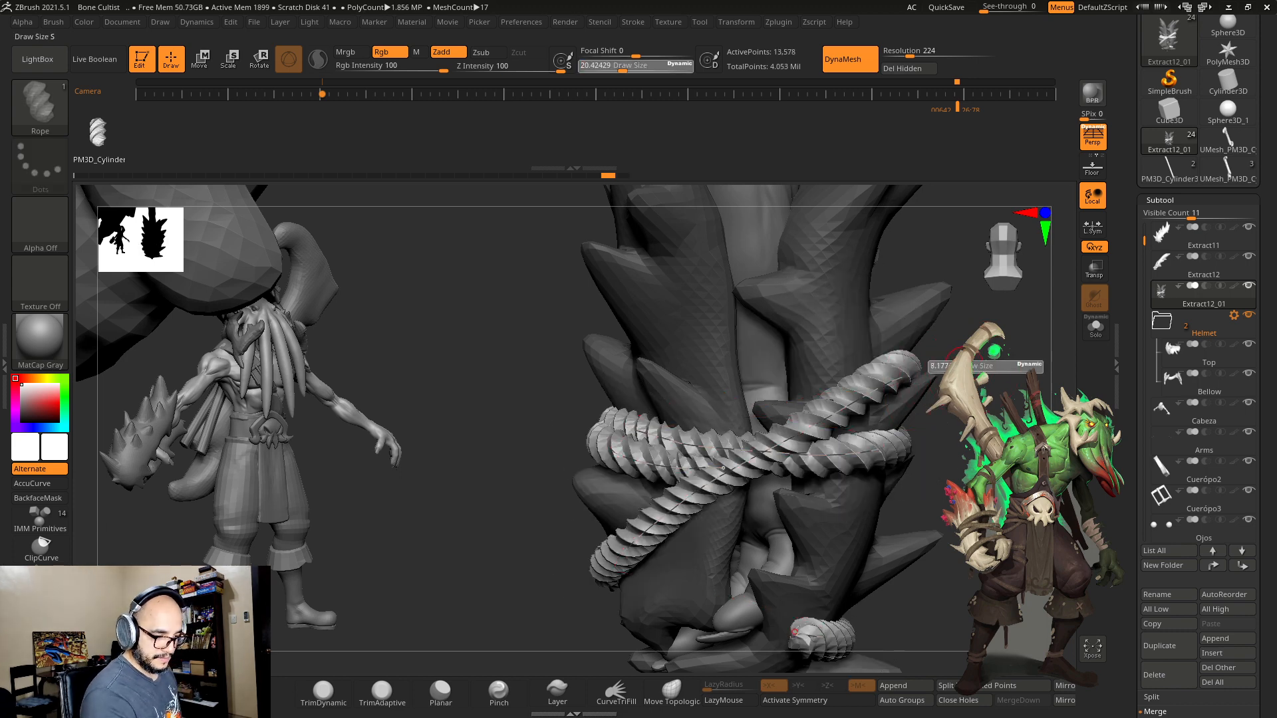
{"action": "left_click", "coordinate": [962, 366]}
{"action": "key", "text": "s"}
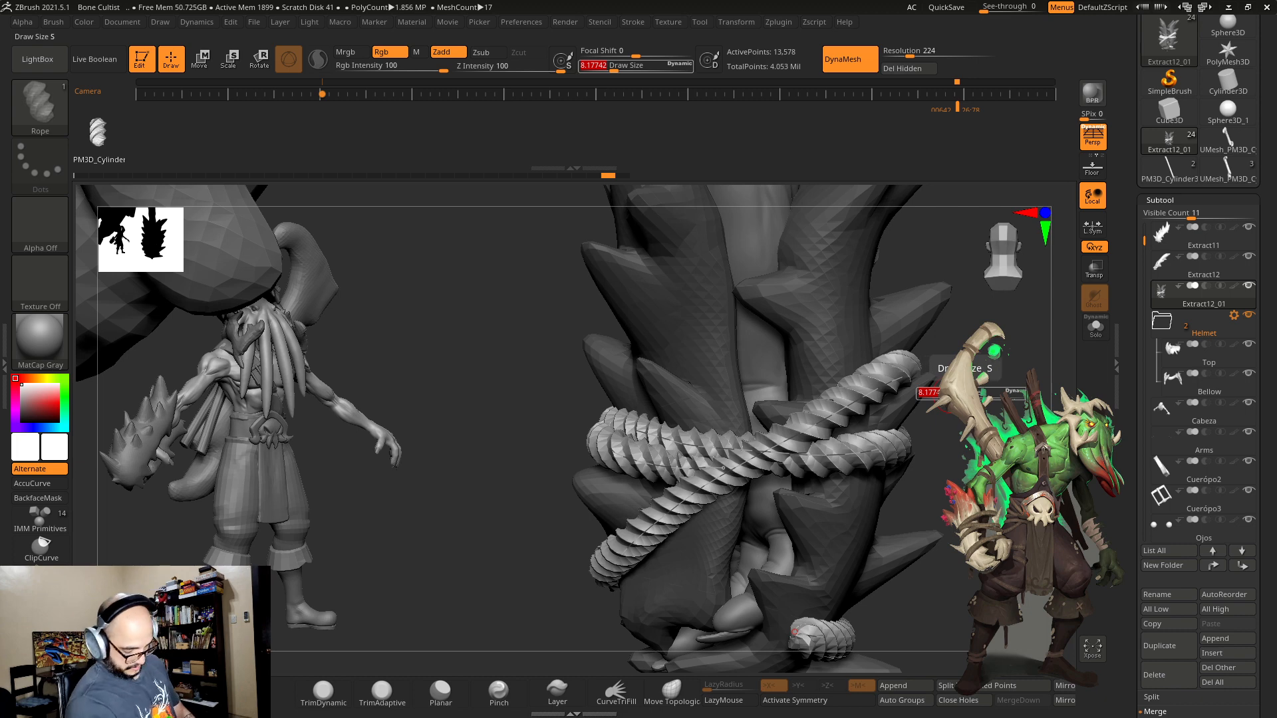
{"action": "left_click", "coordinate": [902, 377]}
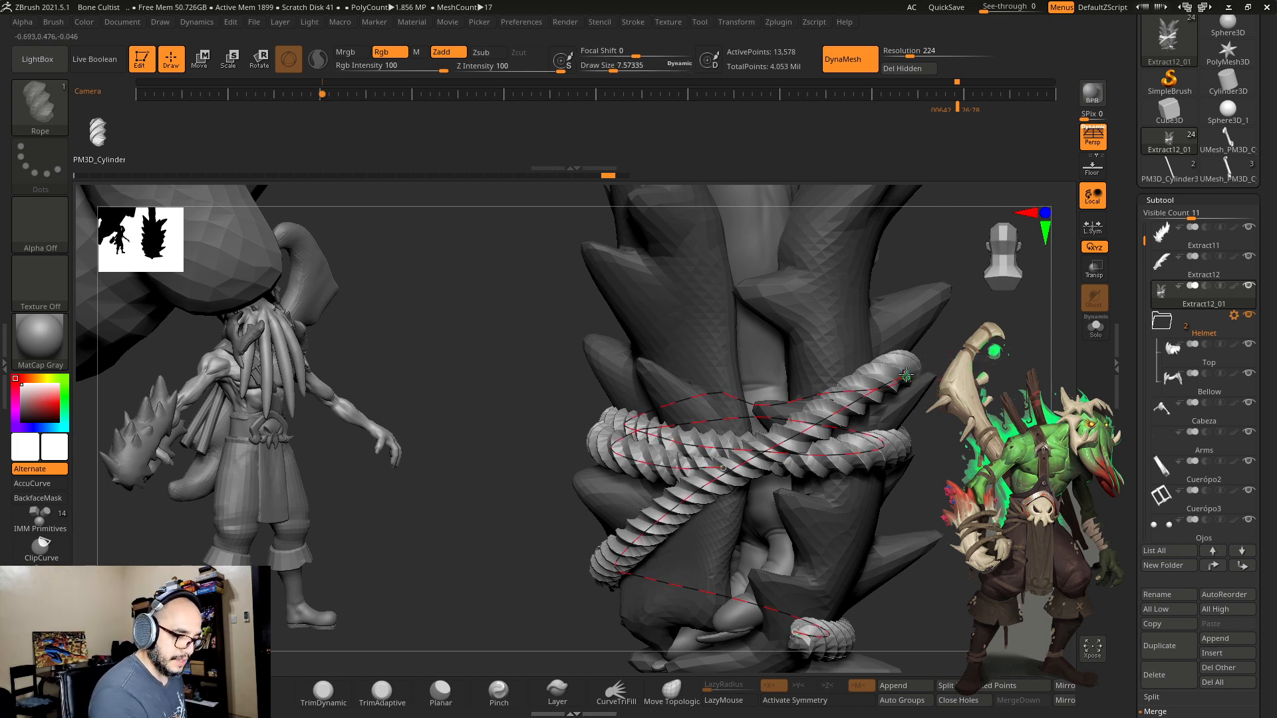
{"action": "key", "text": "s"}
{"action": "mouse_move", "coordinate": [897, 379]}
{"action": "left_mouse_down"}
{"action": "mouse_move", "coordinate": [922, 381]}
{"action": "mouse_move", "coordinate": [897, 371]}
{"action": "left_mouse_up"}
{"action": "right_click_drag", "start_coordinate": [898, 371], "coordinate": [942, 331]}
{"action": "key", "text": "s"}
{"action": "left_click_drag", "start_coordinate": [925, 392], "coordinate": [906, 398]}
{"action": "key", "text": "ctrl+z"}
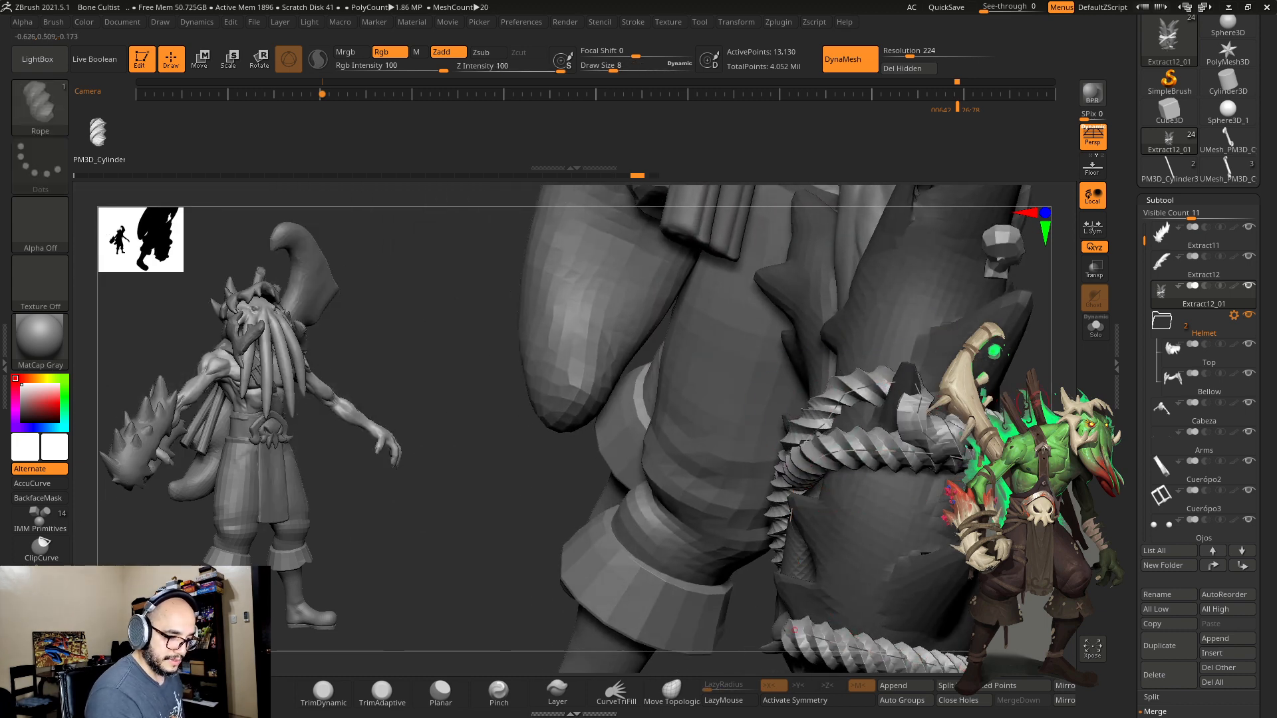
Step: Try to adjust the upper rope strands on the outer side of the gauntlet, and undo the change
{"action": "right_click_drag", "start_coordinate": [1017, 397], "coordinate": [899, 414], "text": "alt"}
{"action": "key", "text": "s"}
{"action": "left_click_drag", "start_coordinate": [824, 417], "coordinate": [795, 417]}
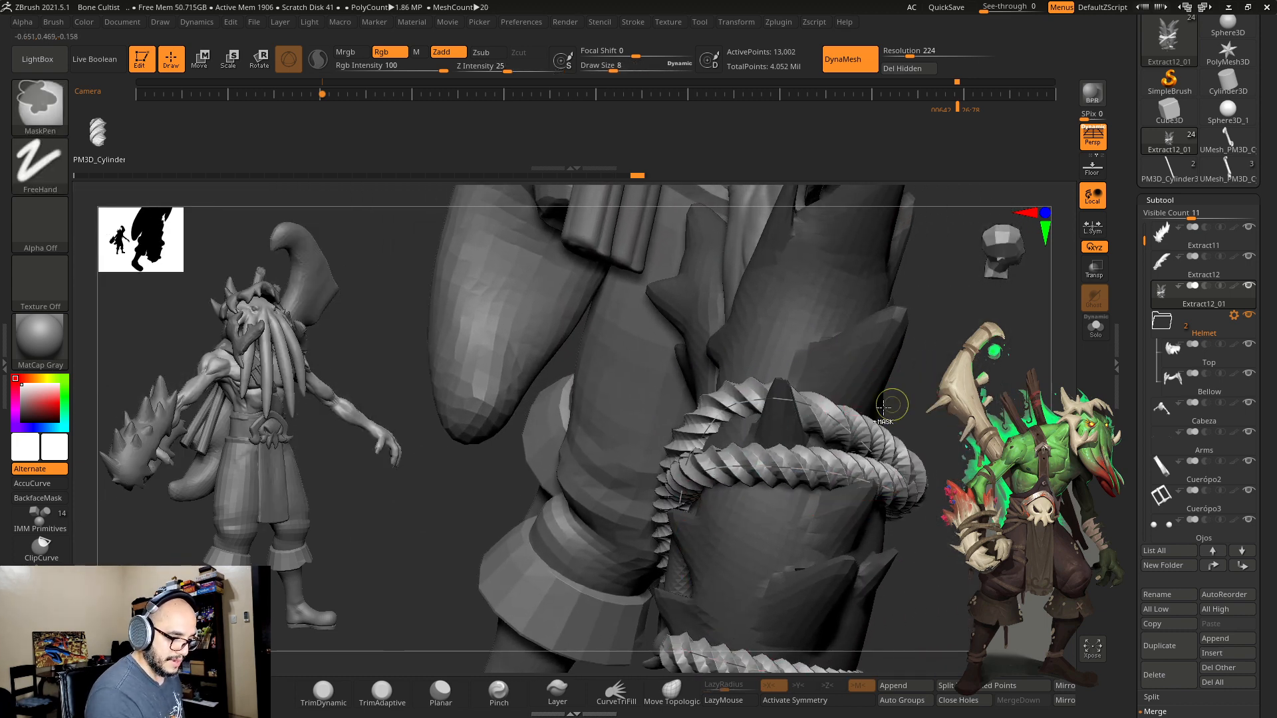
{"action": "key", "text": "ctrl+z"}
{"action": "right_click_drag", "start_coordinate": [894, 403], "coordinate": [881, 403]}
{"action": "right_click_drag", "start_coordinate": [678, 647], "coordinate": [932, 351]}
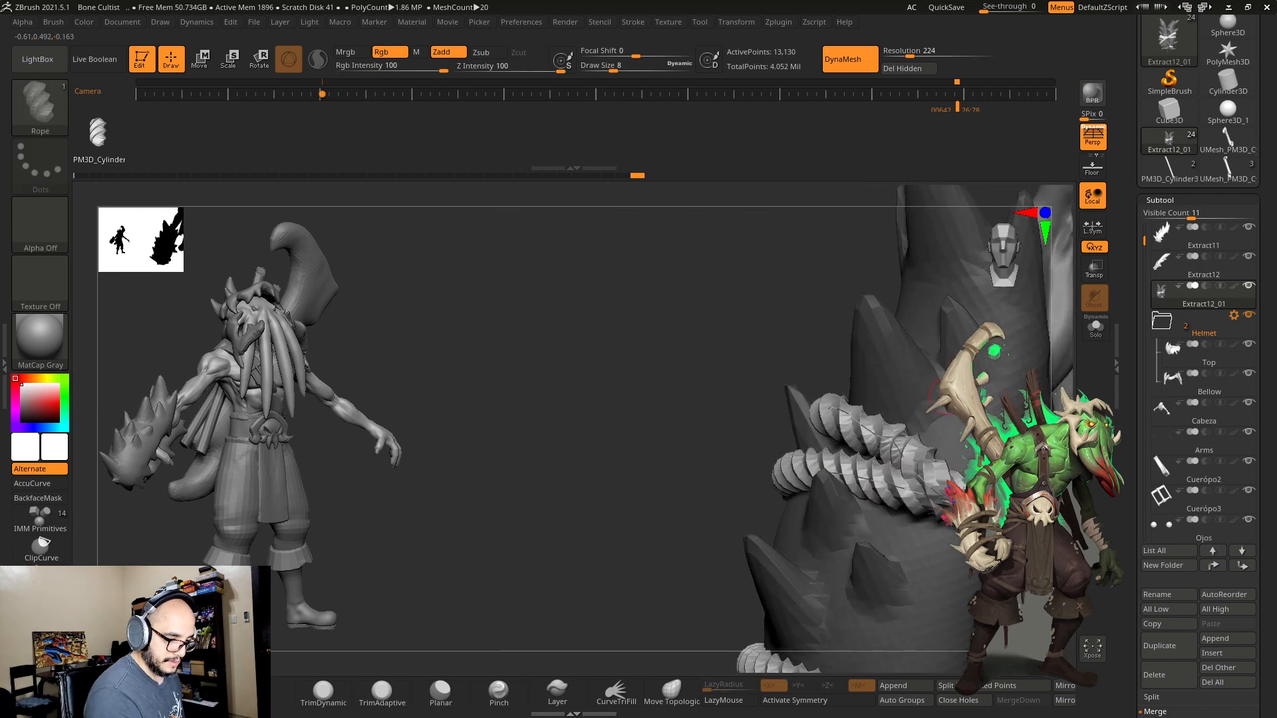
{"action": "right_click_drag", "start_coordinate": [459, 466], "coordinate": [703, 450]}
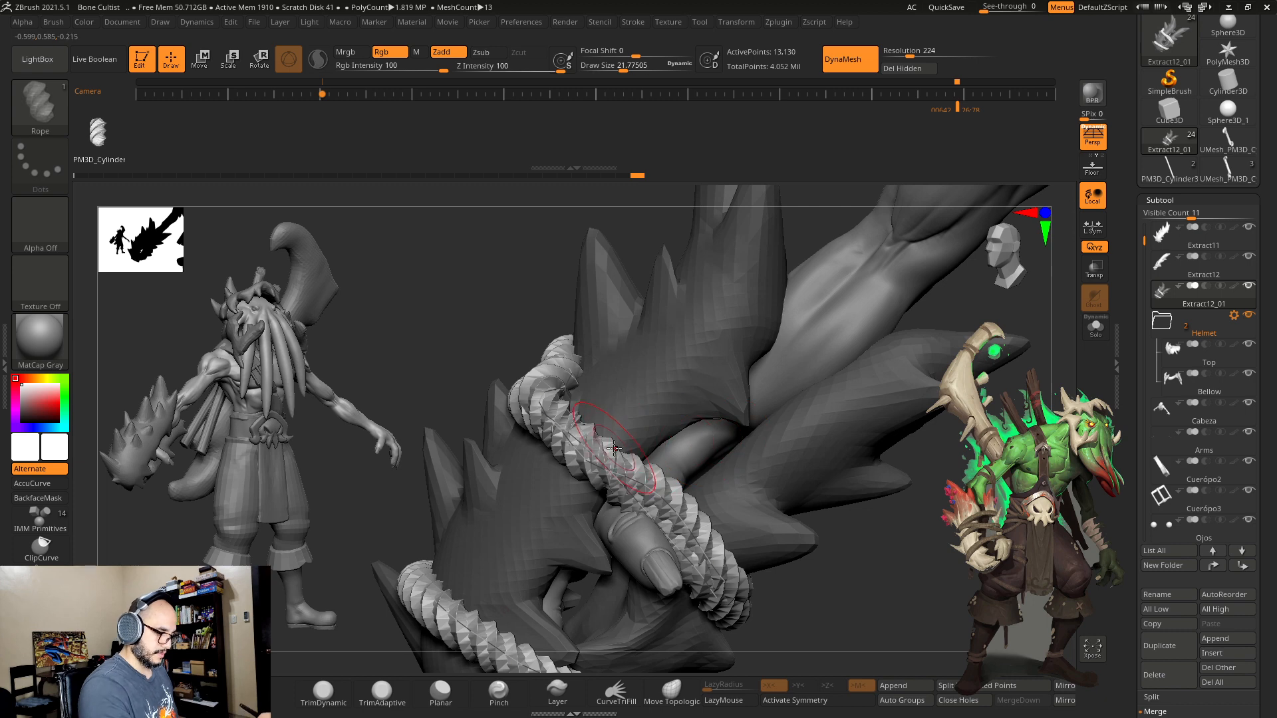
{"action": "key", "text": "s"}
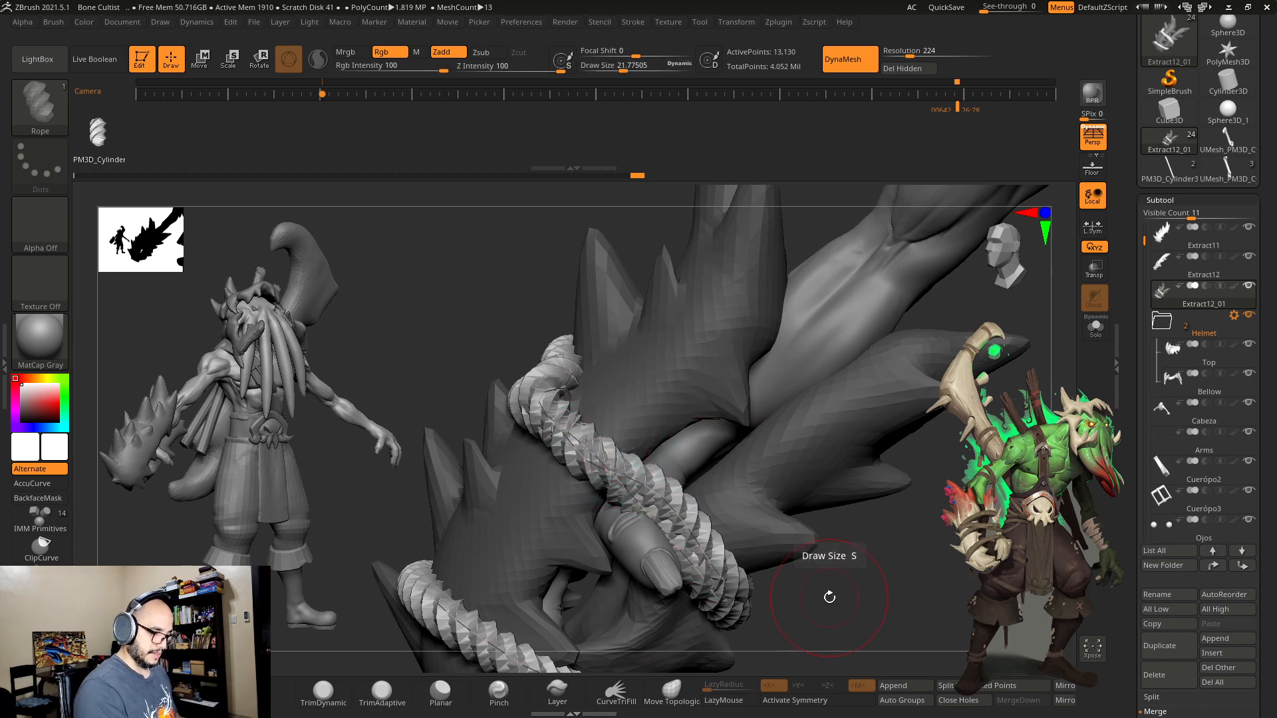
{"action": "key", "text": "b"}
{"action": "key", "text": "h"}
{"action": "key", "text": "p"}
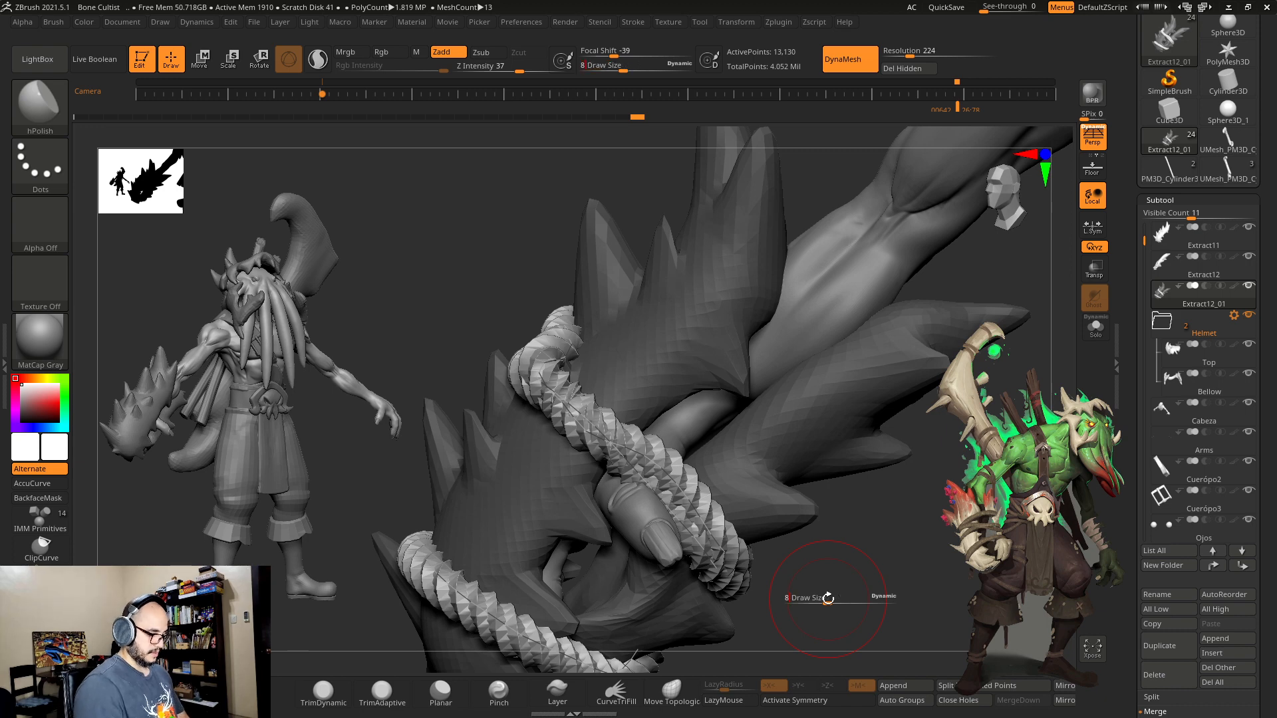
{"action": "left_click", "coordinate": [40, 103]}
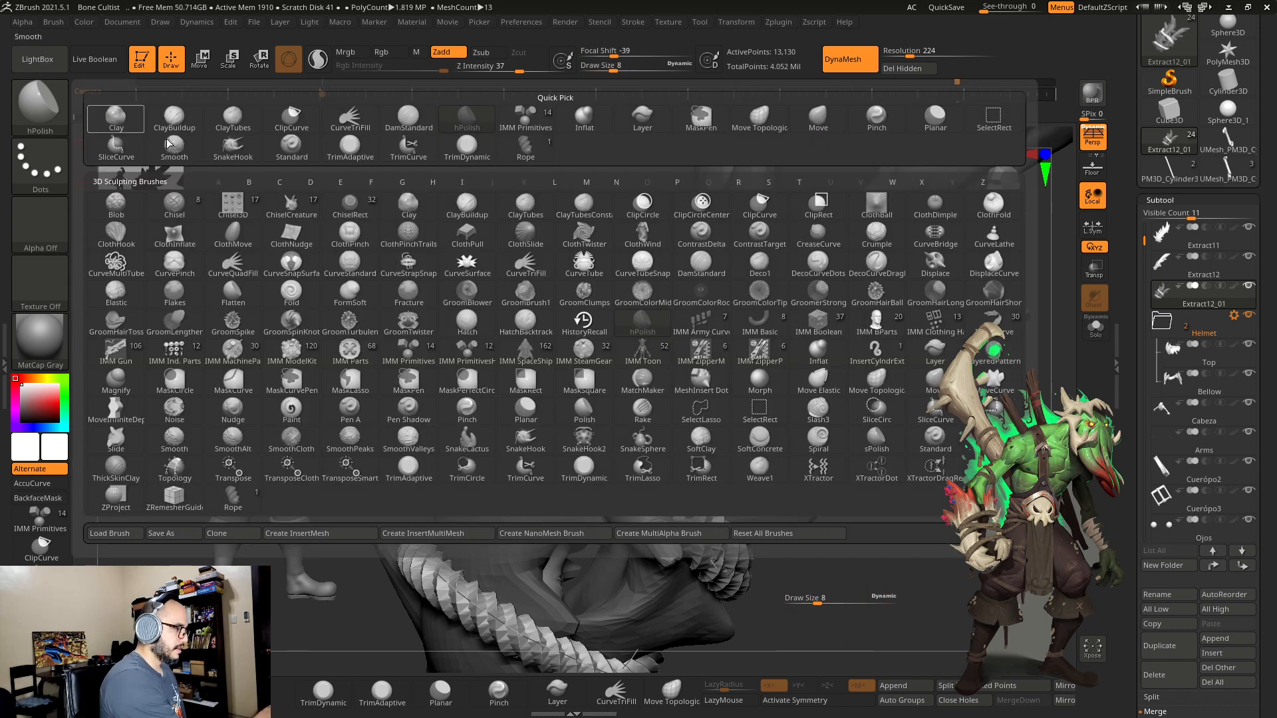
{"action": "left_click", "coordinate": [228, 468]}
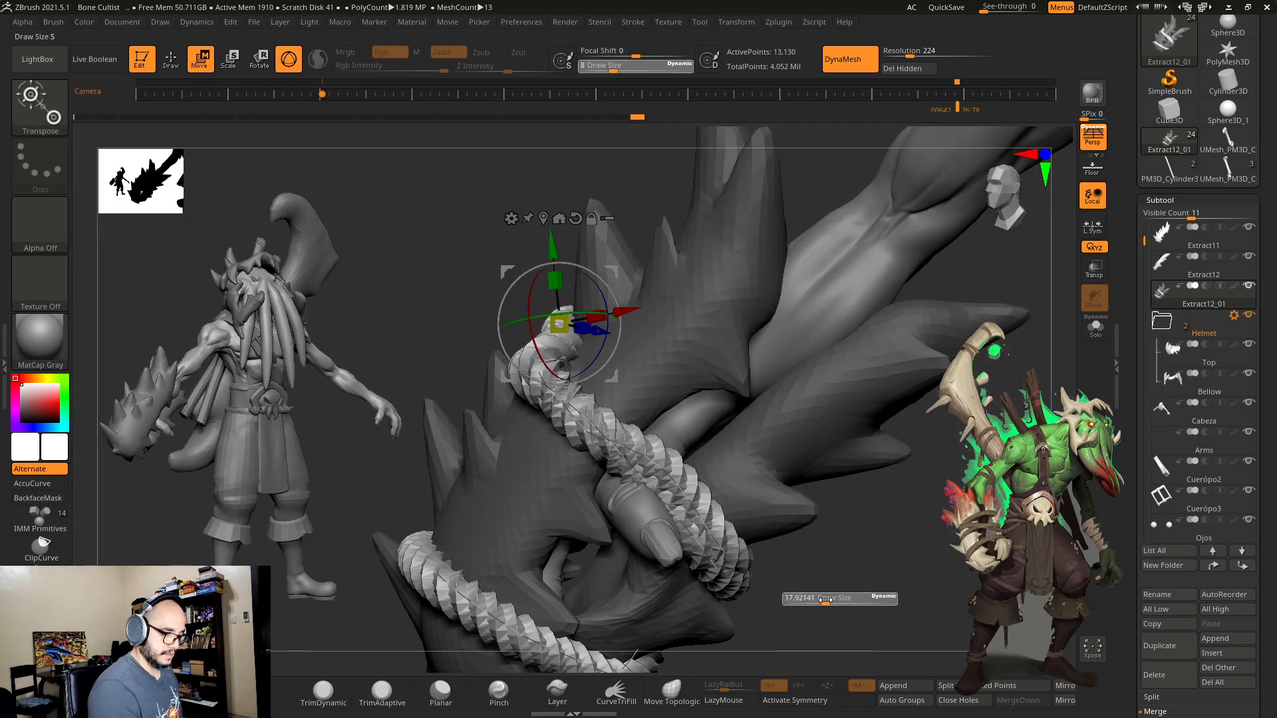
{"action": "key", "text": "s"}
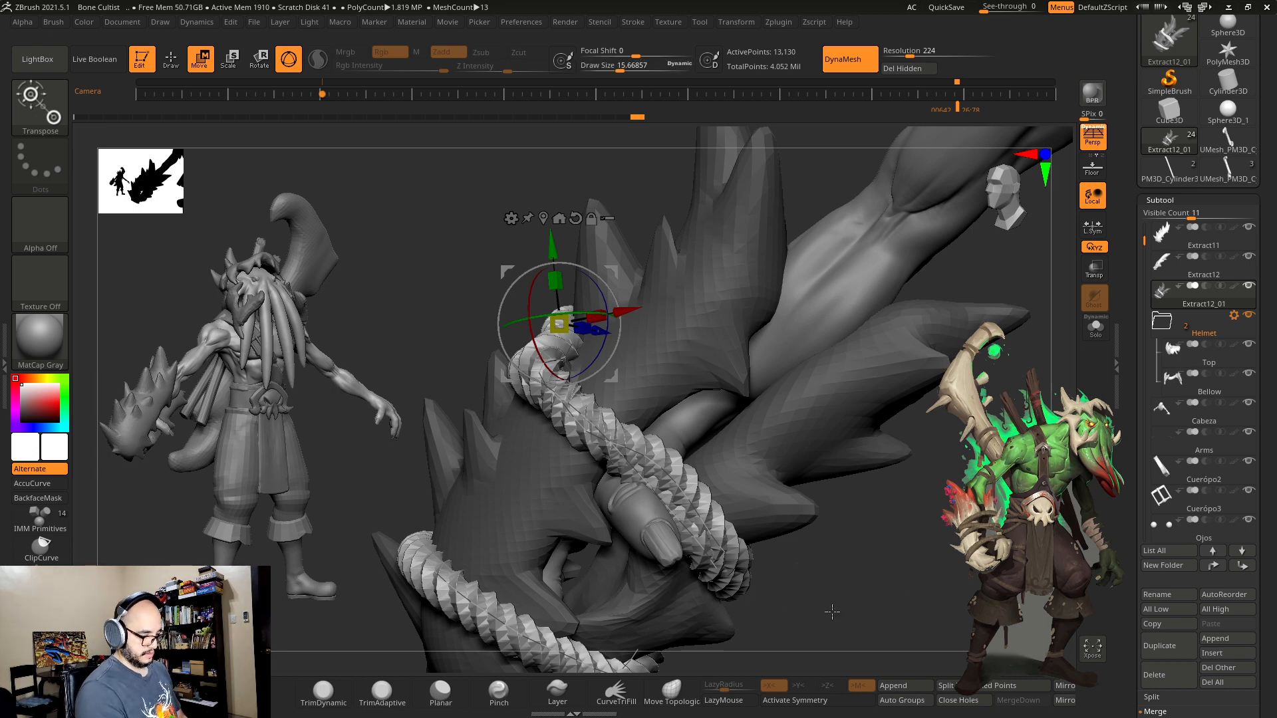
{"action": "key", "text": "q"}
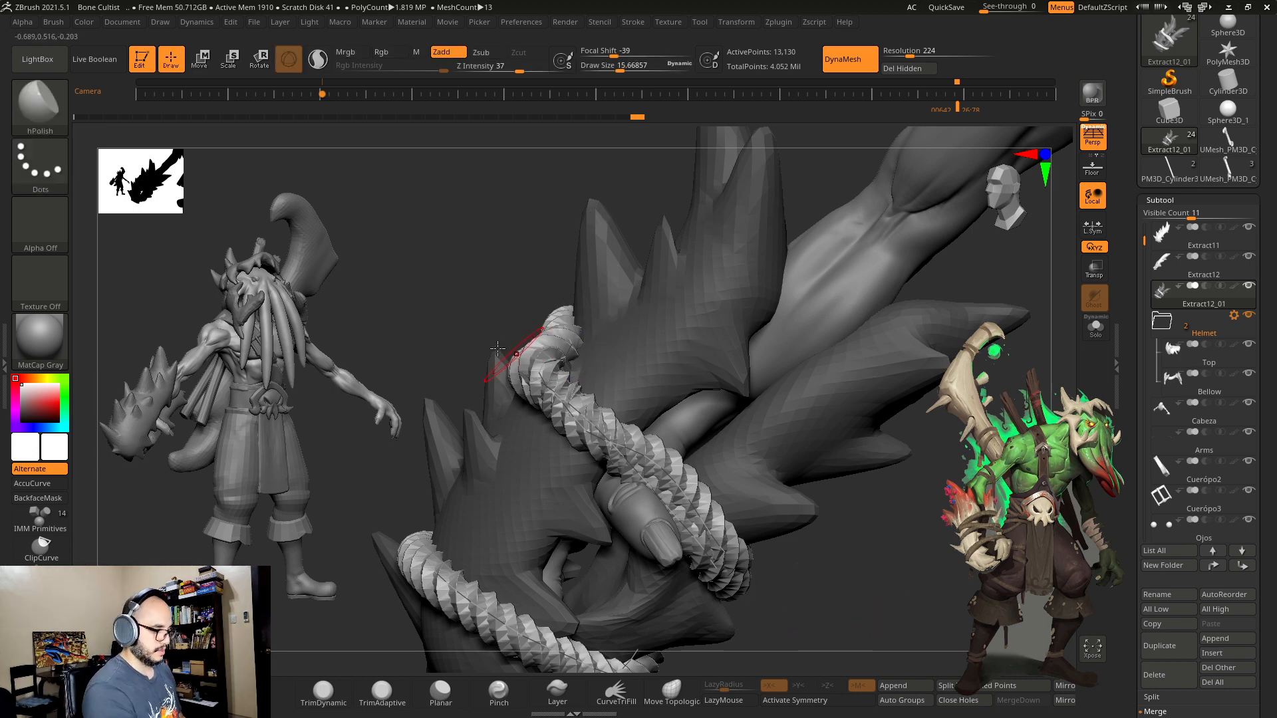
{"action": "left_click", "coordinate": [54, 113]}
{"action": "left_click", "coordinate": [262, 473]}
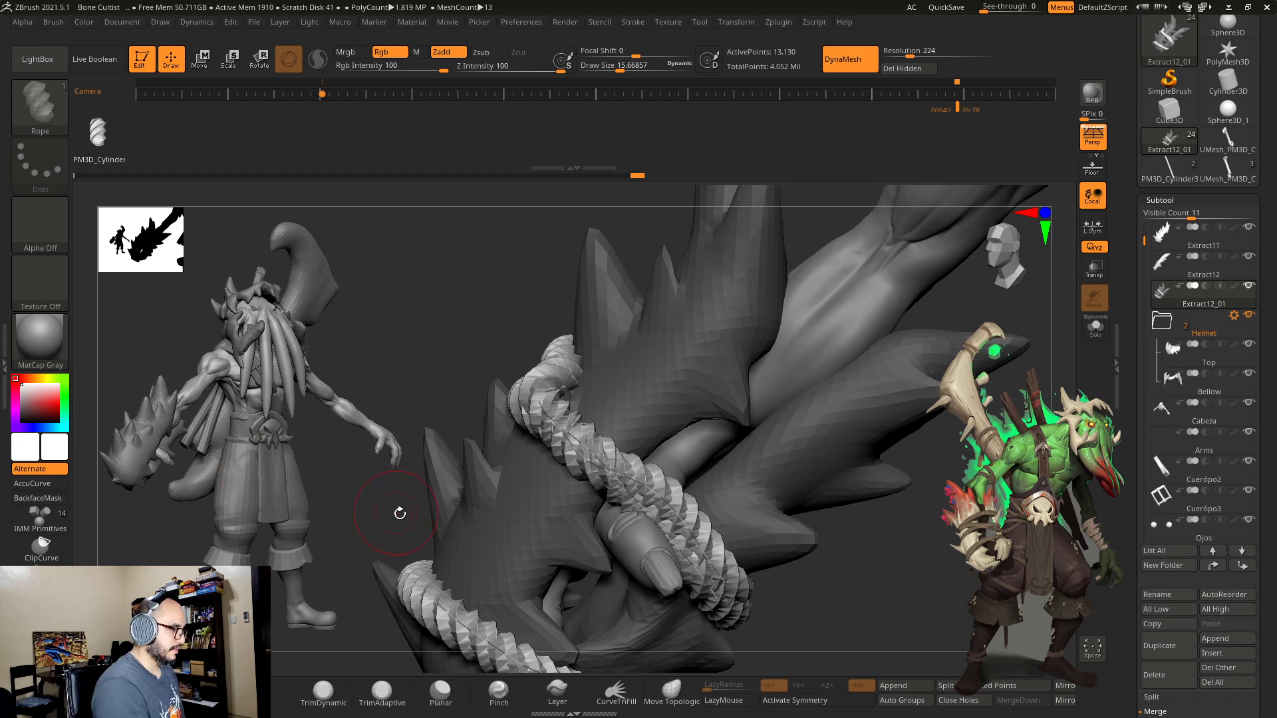
Step: Try to thicken the rope with a much larger Draw Size of about 97, and undo the change
{"action": "key", "text": "s"}
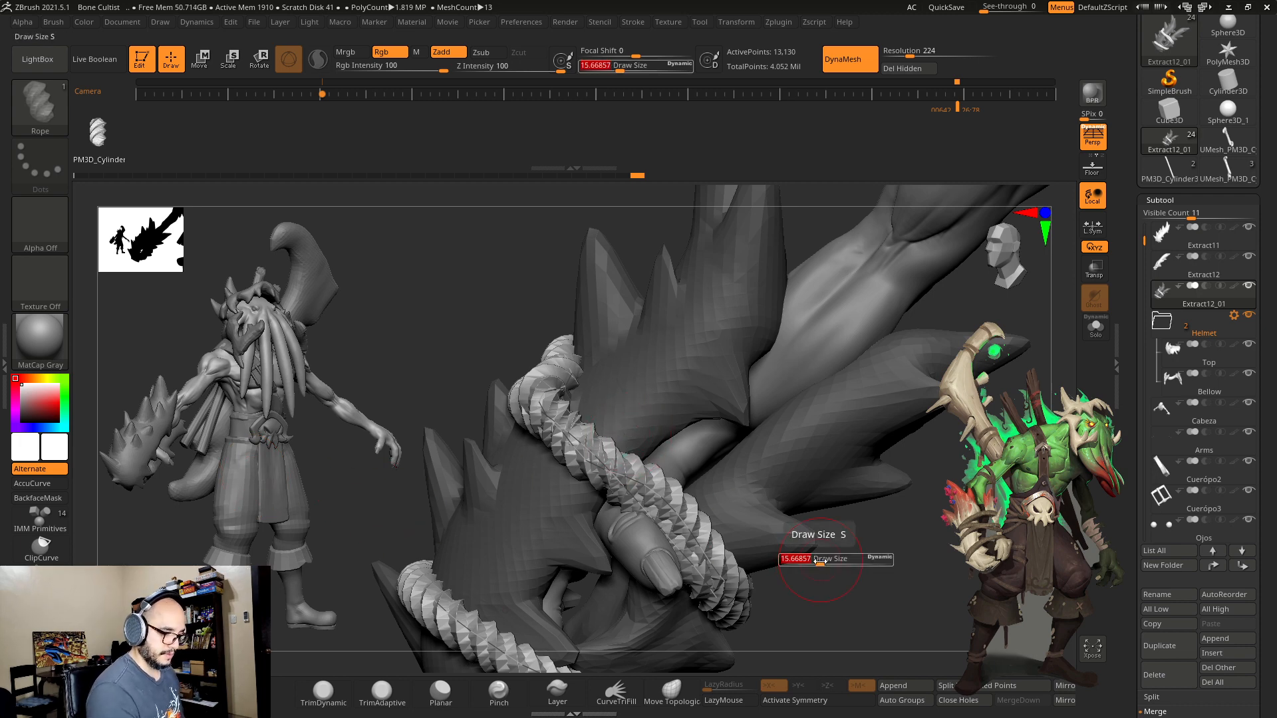
{"action": "type", "text": "8"}
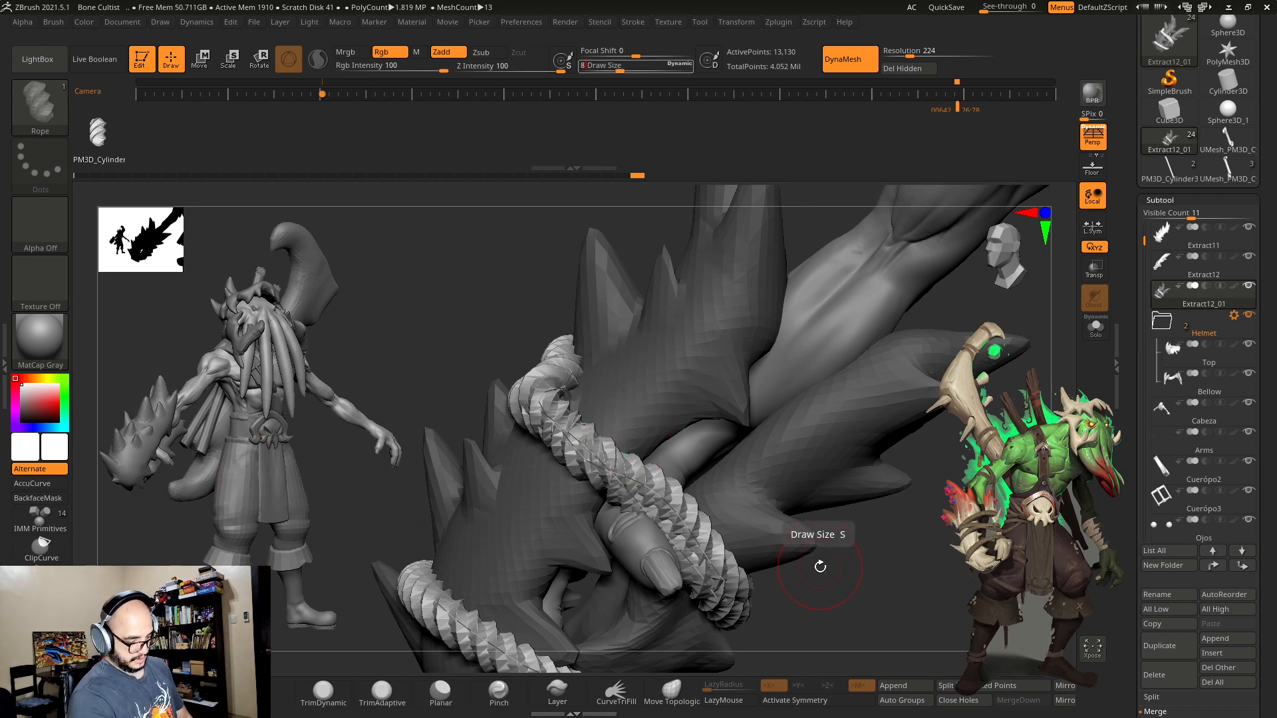
{"action": "type", "text": "0"}
{"action": "key", "text": "Return"}
{"action": "left_click", "coordinate": [551, 400]}
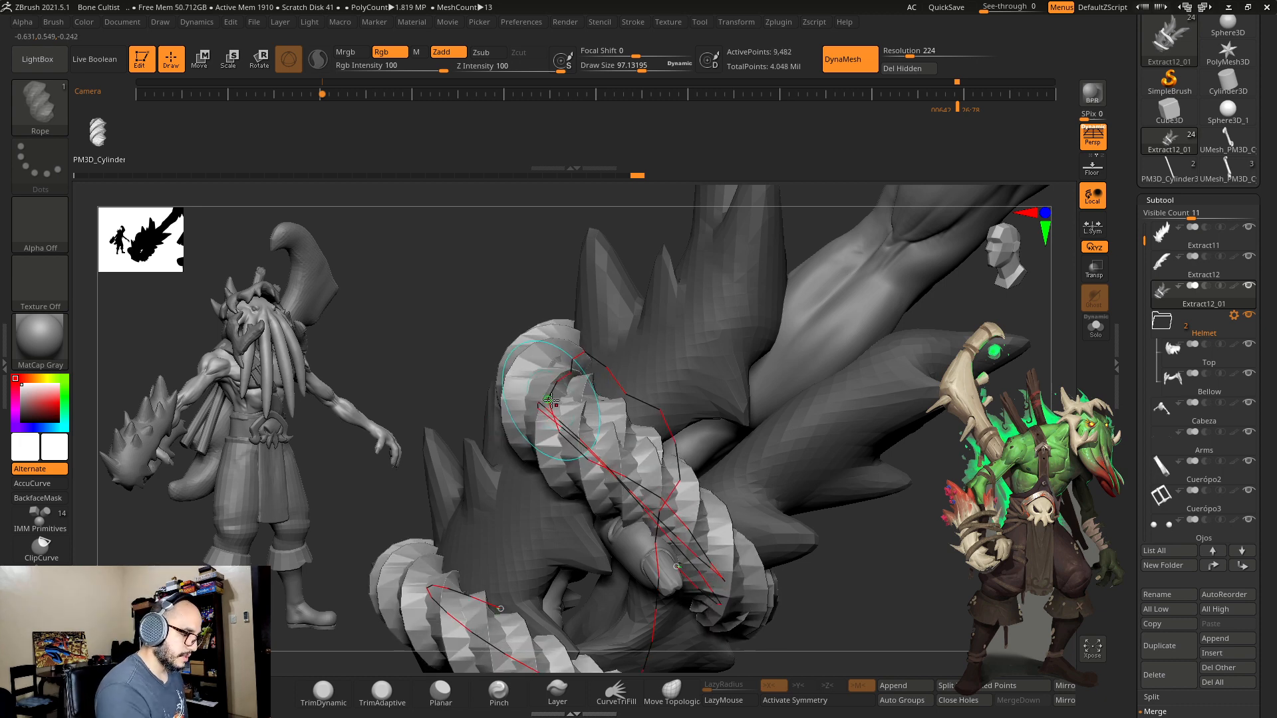
{"action": "key", "text": "ctrl+z"}
{"action": "key", "text": "s"}
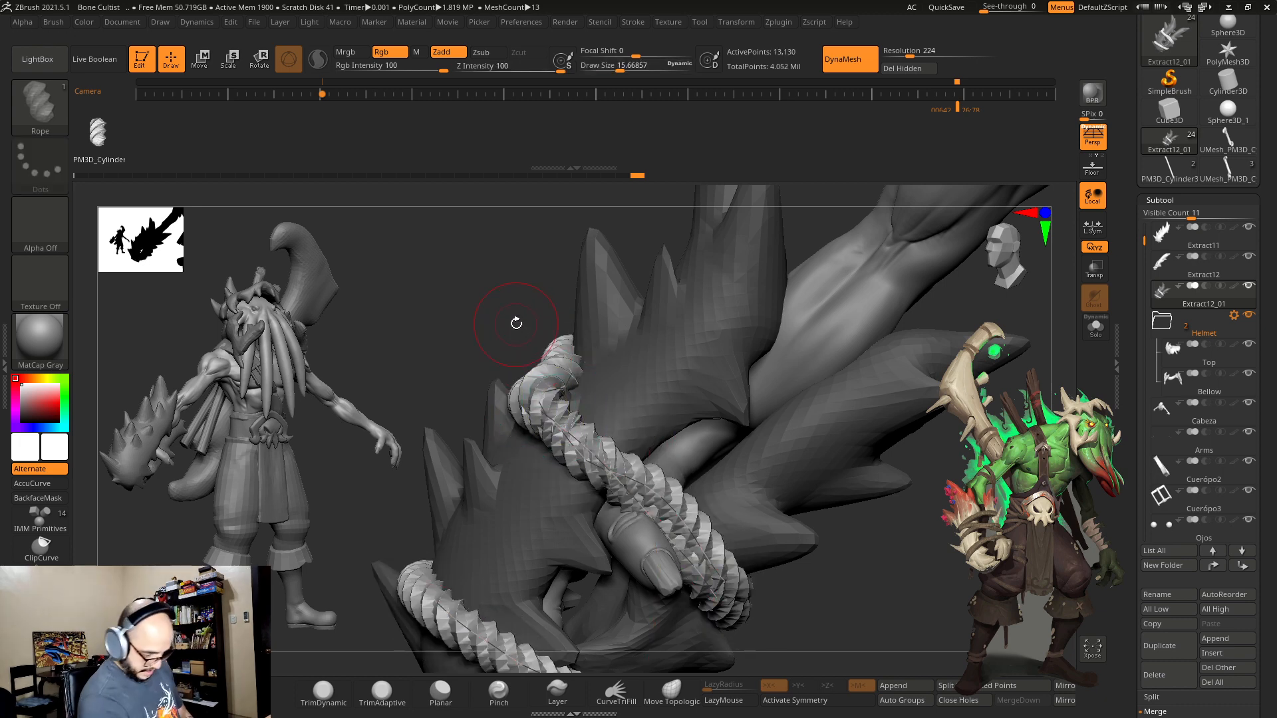
{"action": "key", "text": "b"}
{"action": "key", "text": "h"}
{"action": "key", "text": "p"}
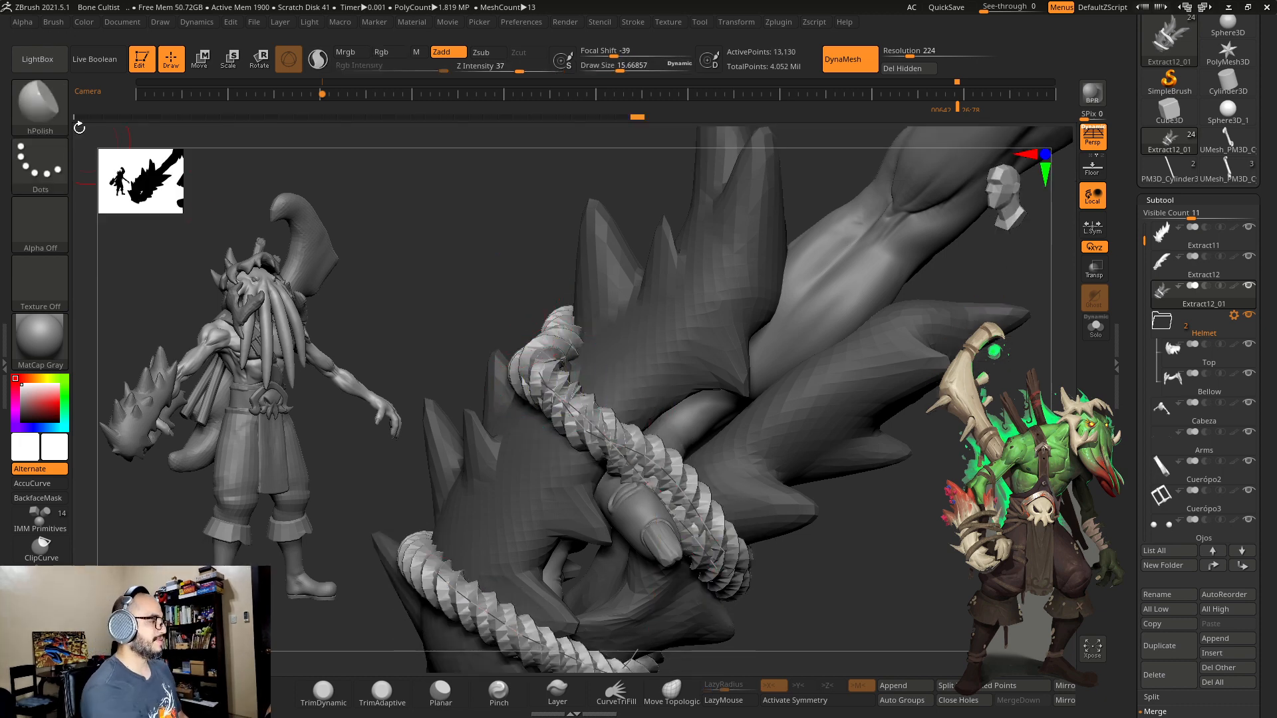
{"action": "key", "text": "b"}
{"action": "left_click", "coordinate": [234, 495]}
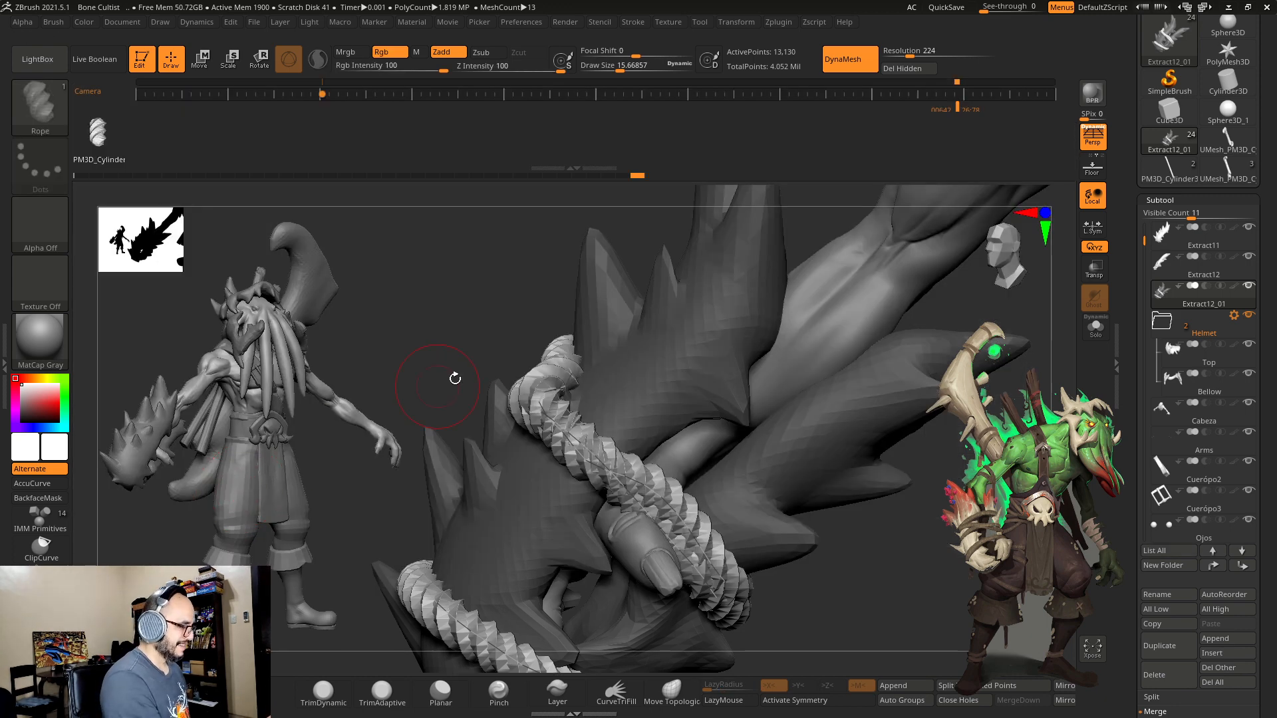
Step: Resize the rope around the gauntlet using a Draw Size of about 8.2
{"action": "left_click_drag", "start_coordinate": [489, 345], "coordinate": [481, 345]}
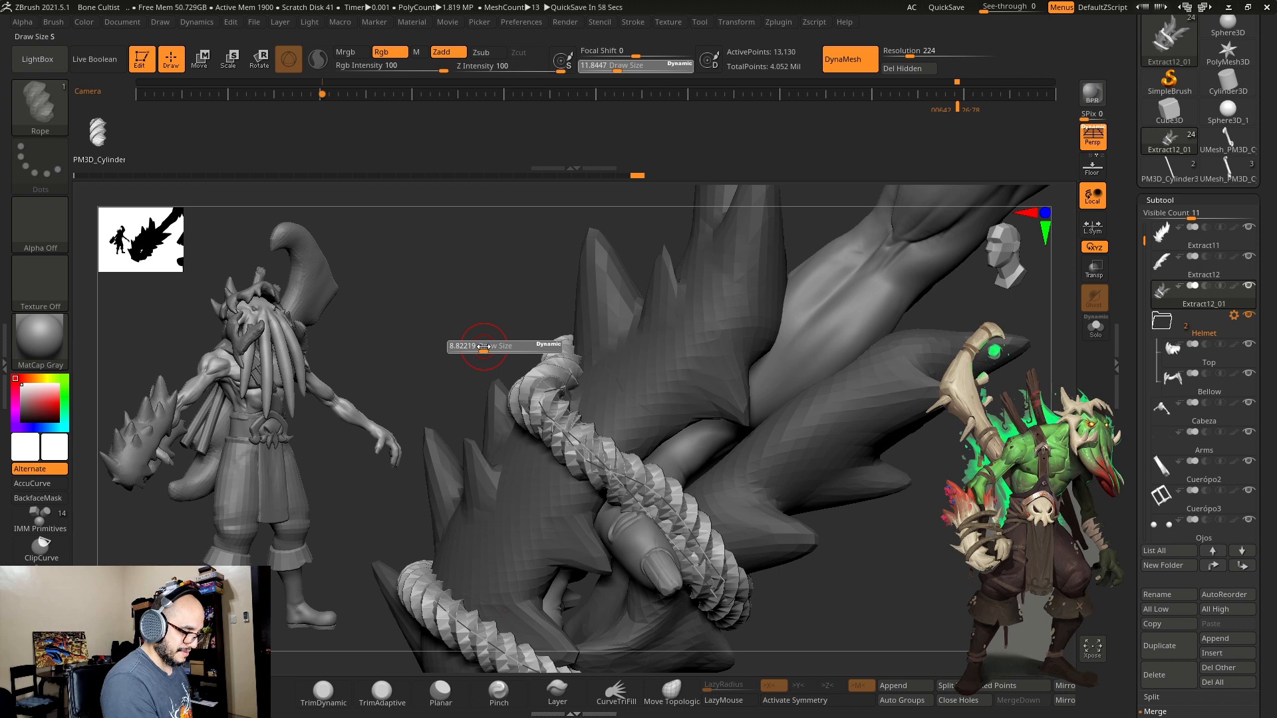
{"action": "key", "text": "s"}
{"action": "left_click_drag", "start_coordinate": [547, 408], "coordinate": [562, 407]}
{"action": "left_click", "coordinate": [546, 406]}
{"action": "mouse_move", "coordinate": [541, 280]}
{"action": "left_mouse_down"}
{"action": "mouse_move", "coordinate": [554, 332]}
{"action": "mouse_move", "coordinate": [539, 303]}
{"action": "mouse_move", "coordinate": [560, 319]}
{"action": "left_mouse_up"}
{"action": "left_click_drag", "start_coordinate": [672, 442], "coordinate": [625, 379]}
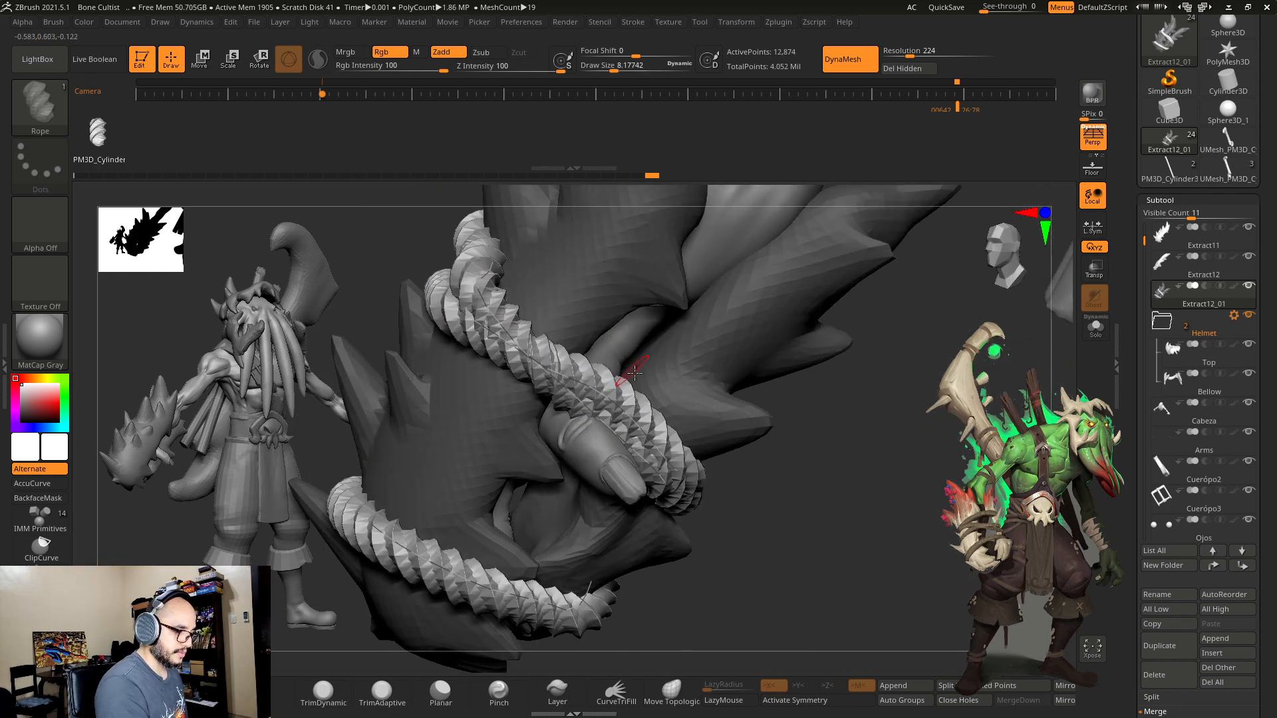
Step: Solo the gauntlet subtool, isolate the rope to check the path of its loops, and show the gauntlet mesh again
{"action": "left_click_drag", "start_coordinate": [745, 509], "coordinate": [939, 318]}
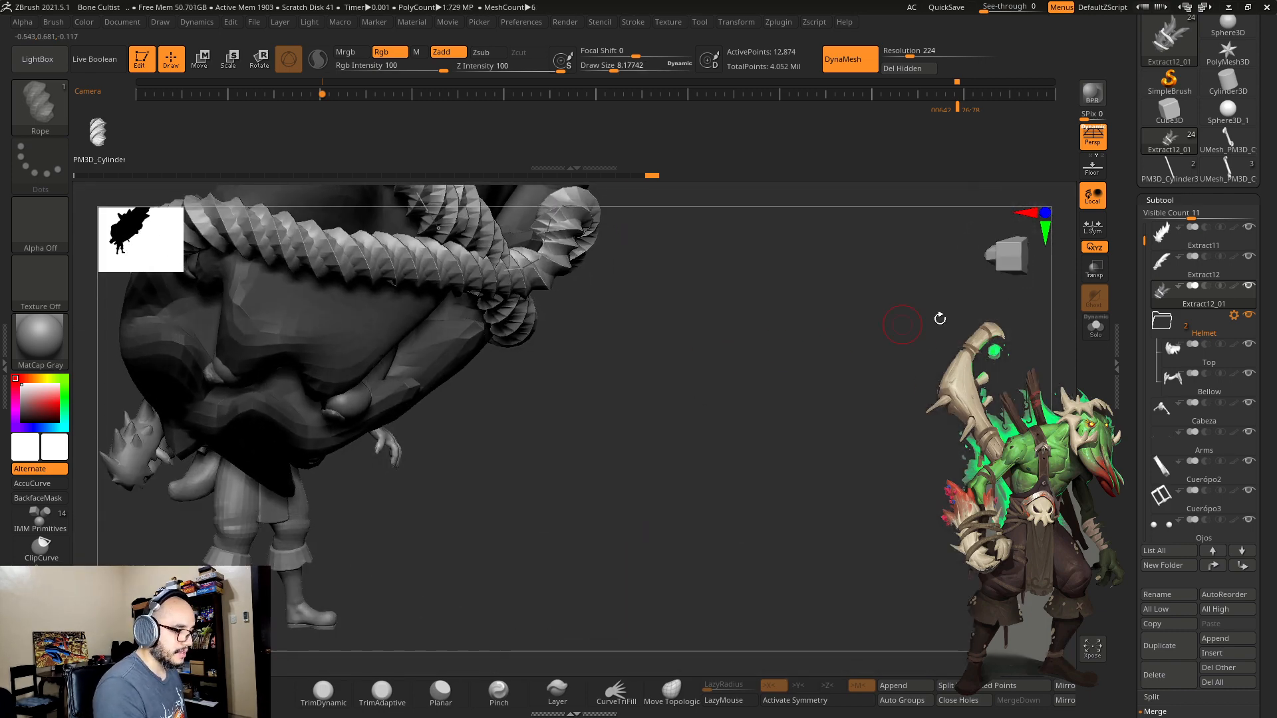
{"action": "left_click", "coordinate": [1109, 331]}
{"action": "left_click_drag", "start_coordinate": [781, 396], "coordinate": [839, 442]}
{"action": "left_click", "coordinate": [582, 379], "text": "ctrl+shift"}
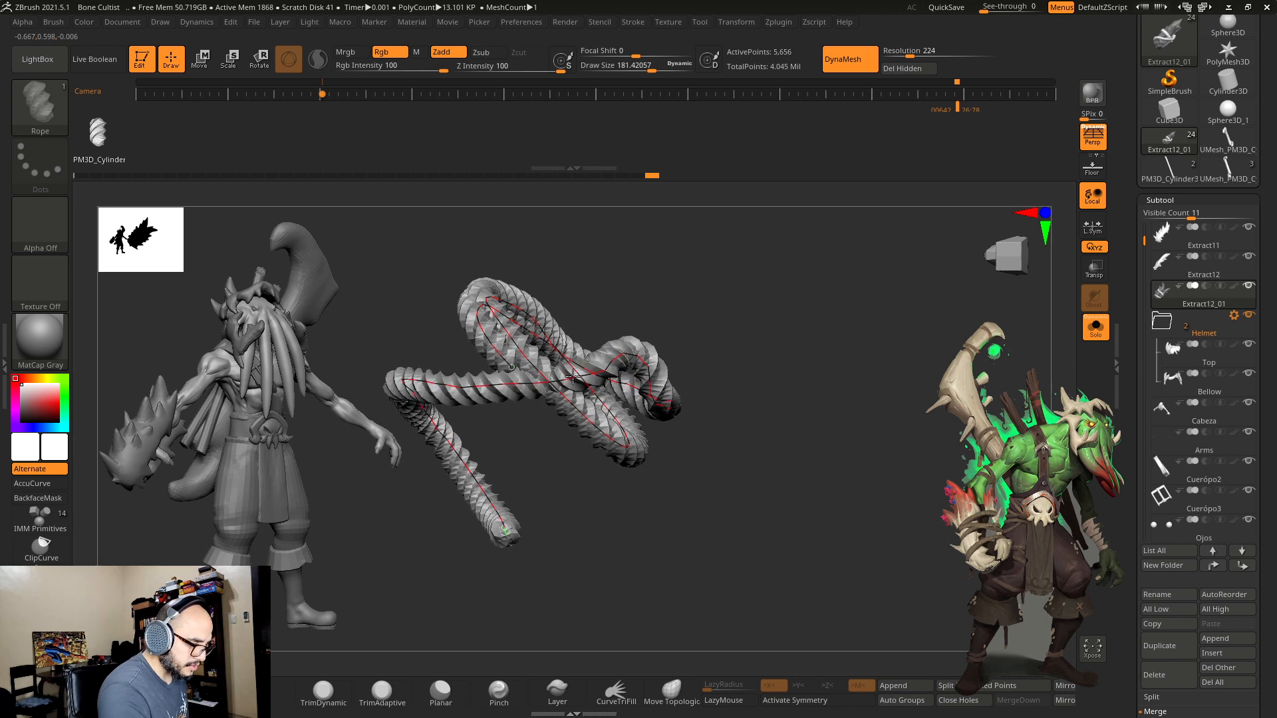
{"action": "left_click_drag", "start_coordinate": [573, 377], "coordinate": [569, 380]}
{"action": "left_click_drag", "start_coordinate": [459, 570], "coordinate": [525, 615]}
{"action": "left_click_drag", "start_coordinate": [565, 585], "coordinate": [508, 550]}
{"action": "left_click", "coordinate": [749, 407], "text": "ctrl+shift"}
{"action": "left_click_drag", "start_coordinate": [811, 452], "coordinate": [911, 334]}
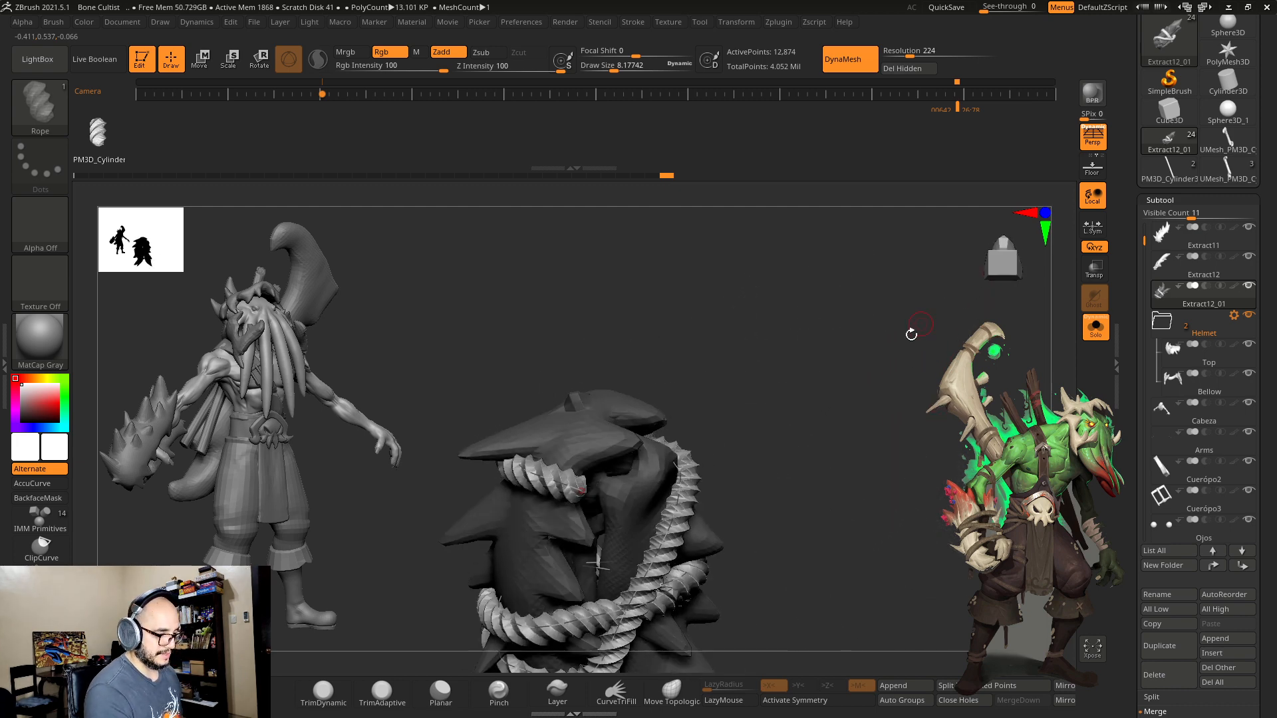
Step: Adjust the rope's loose end near the knuckles, using a Draw Size of about 181 and of about 7
{"action": "key", "text": "s"}
{"action": "left_click_drag", "start_coordinate": [863, 381], "coordinate": [901, 381]}
{"action": "mouse_move", "coordinate": [864, 381]}
{"action": "left_mouse_down", "text": "alt"}
{"action": "mouse_move", "coordinate": [857, 305]}
{"action": "mouse_move", "coordinate": [871, 348]}
{"action": "mouse_move", "coordinate": [855, 369]}
{"action": "left_mouse_up", "text": "alt"}
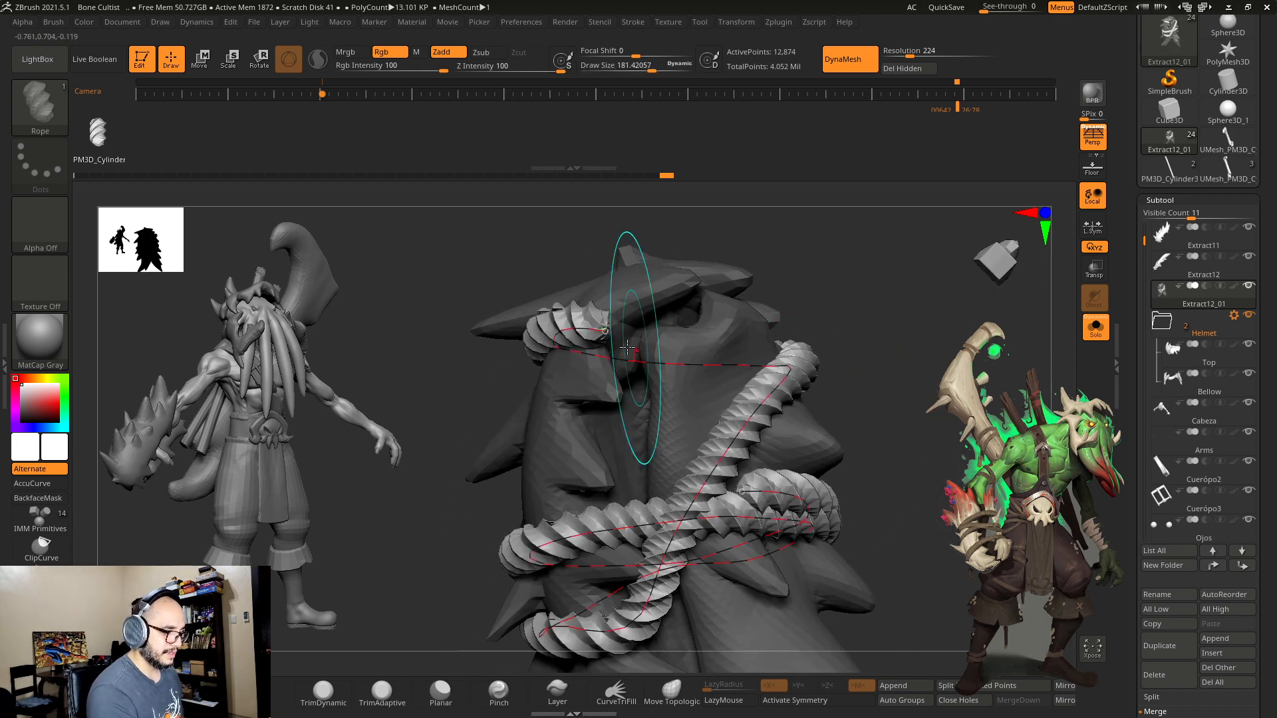
{"action": "key", "text": "s"}
{"action": "mouse_move", "coordinate": [607, 331]}
{"action": "left_mouse_down"}
{"action": "mouse_move", "coordinate": [585, 341]}
{"action": "mouse_move", "coordinate": [619, 332]}
{"action": "left_mouse_up"}
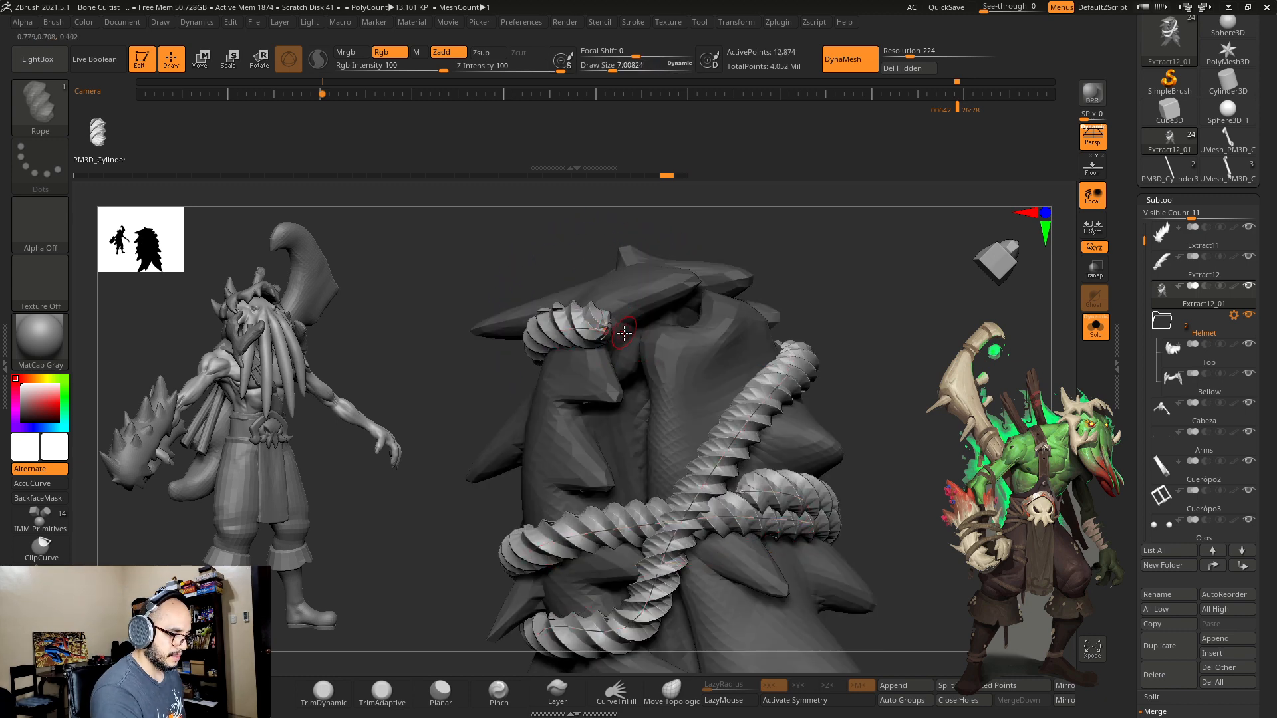
{"action": "left_click", "coordinate": [631, 341]}
Step: Extend the rope's loose end across the front of the fist to meet the diagonal strand, using a Draw Size of about 46.5
{"action": "mouse_move", "coordinate": [703, 415]}
{"action": "left_mouse_down"}
{"action": "mouse_move", "coordinate": [826, 405]}
{"action": "mouse_move", "coordinate": [651, 373]}
{"action": "left_mouse_up"}
{"action": "mouse_move", "coordinate": [769, 306]}
{"action": "left_mouse_down"}
{"action": "mouse_move", "coordinate": [903, 345]}
{"action": "mouse_move", "coordinate": [632, 348]}
{"action": "mouse_move", "coordinate": [625, 375]}
{"action": "left_mouse_up"}
{"action": "key", "text": "ctrl+shift+z"}
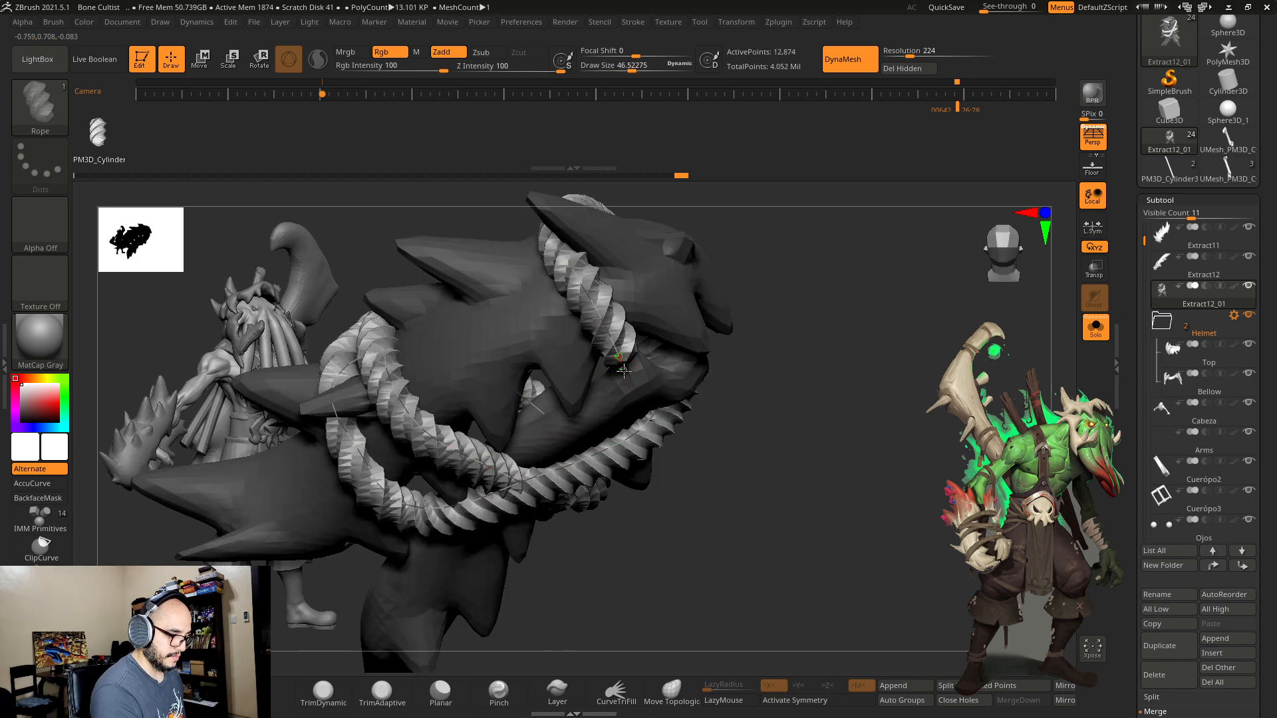
{"action": "right_click_drag", "start_coordinate": [629, 396], "coordinate": [639, 409]}
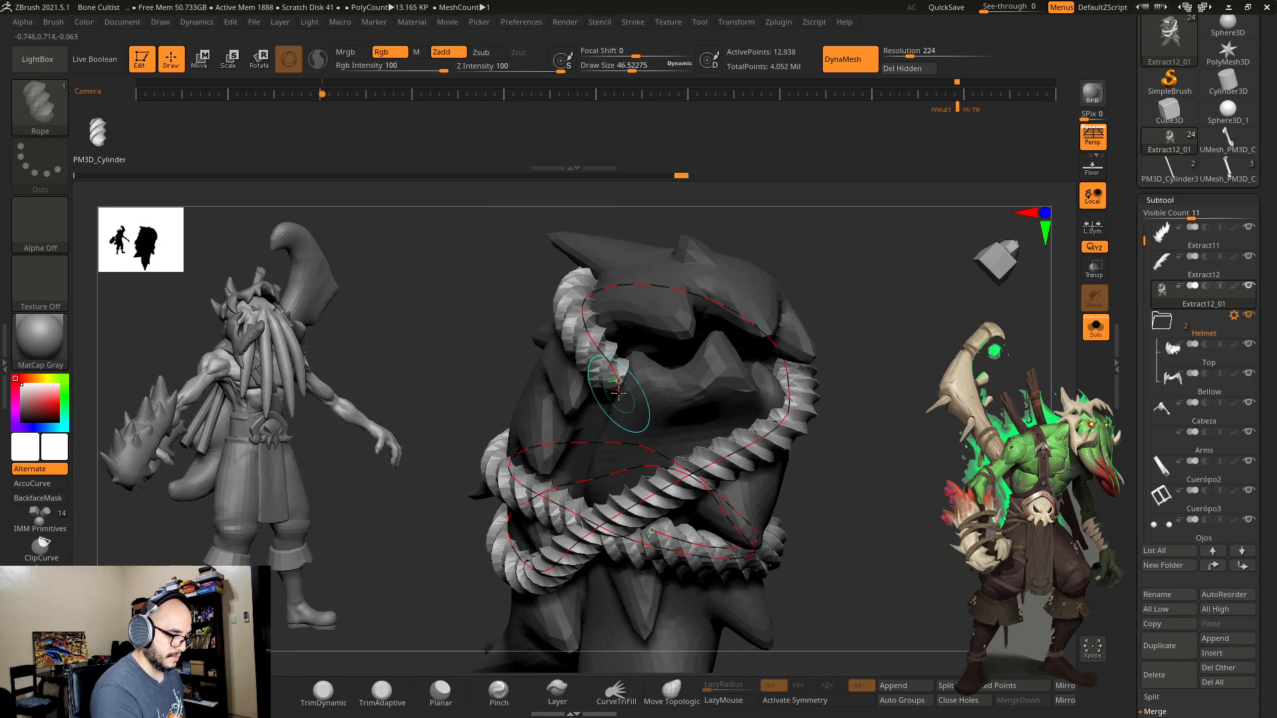
{"action": "left_click_drag", "start_coordinate": [639, 409], "coordinate": [700, 460]}
{"action": "right_click_drag", "start_coordinate": [748, 452], "coordinate": [685, 444]}
{"action": "left_click_drag", "start_coordinate": [759, 465], "coordinate": [792, 468]}
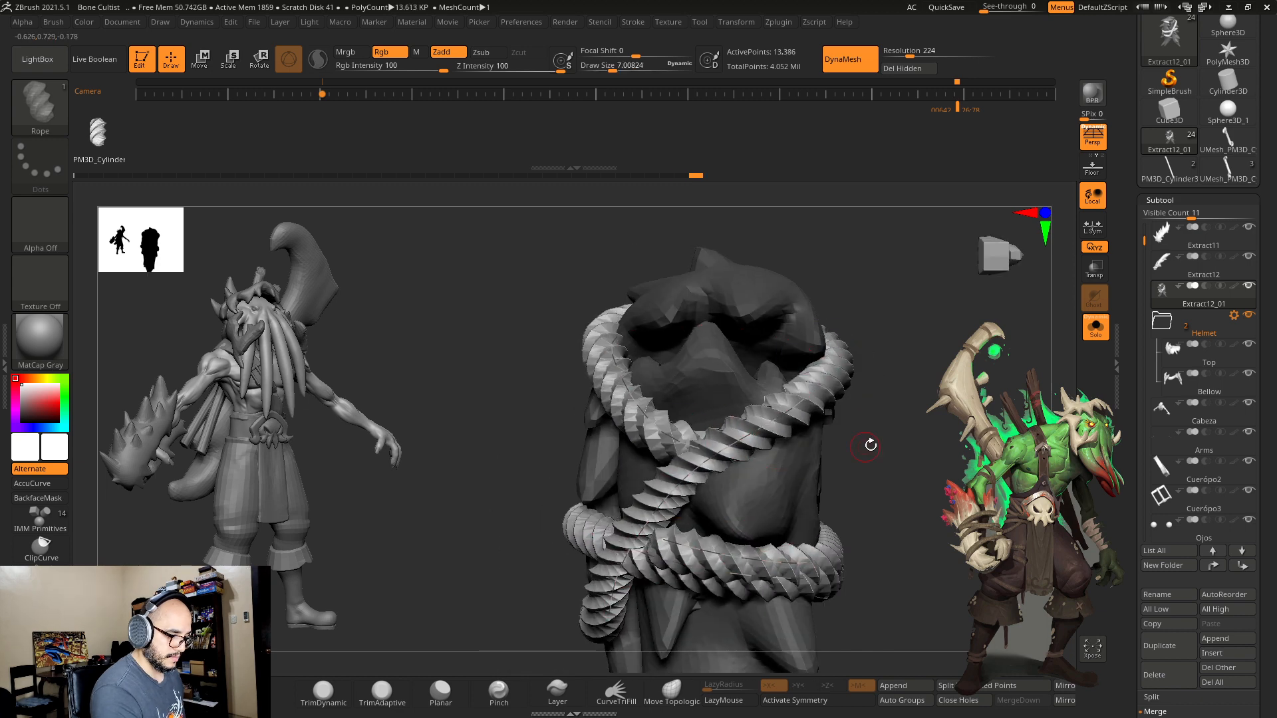
{"action": "mouse_move", "coordinate": [869, 442]}
{"action": "right_mouse_down"}
{"action": "mouse_move", "coordinate": [907, 441]}
{"action": "mouse_move", "coordinate": [907, 356]}
{"action": "mouse_move", "coordinate": [932, 447]}
{"action": "mouse_move", "coordinate": [906, 421]}
{"action": "mouse_move", "coordinate": [920, 465]}
{"action": "mouse_move", "coordinate": [891, 402]}
{"action": "mouse_move", "coordinate": [922, 388]}
{"action": "mouse_move", "coordinate": [911, 426]}
{"action": "right_mouse_up"}
{"action": "right_click_drag", "start_coordinate": [927, 529], "coordinate": [917, 542]}
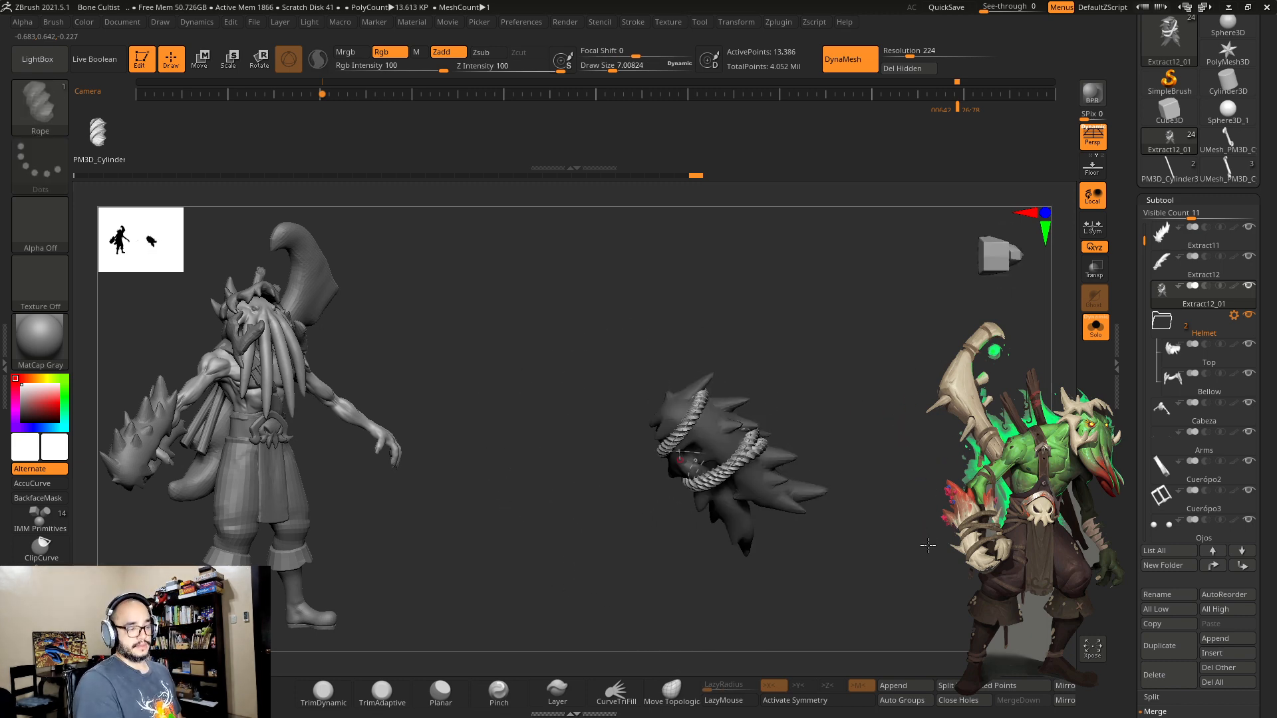
Step: Show all subtools and compare the rope-wrapped gauntlet with the whole character from the front and the back
{"action": "left_click", "coordinate": [1104, 335]}
{"action": "right_click_drag", "start_coordinate": [880, 445], "coordinate": [676, 535]}
{"action": "left_click", "coordinate": [749, 474], "text": "alt"}
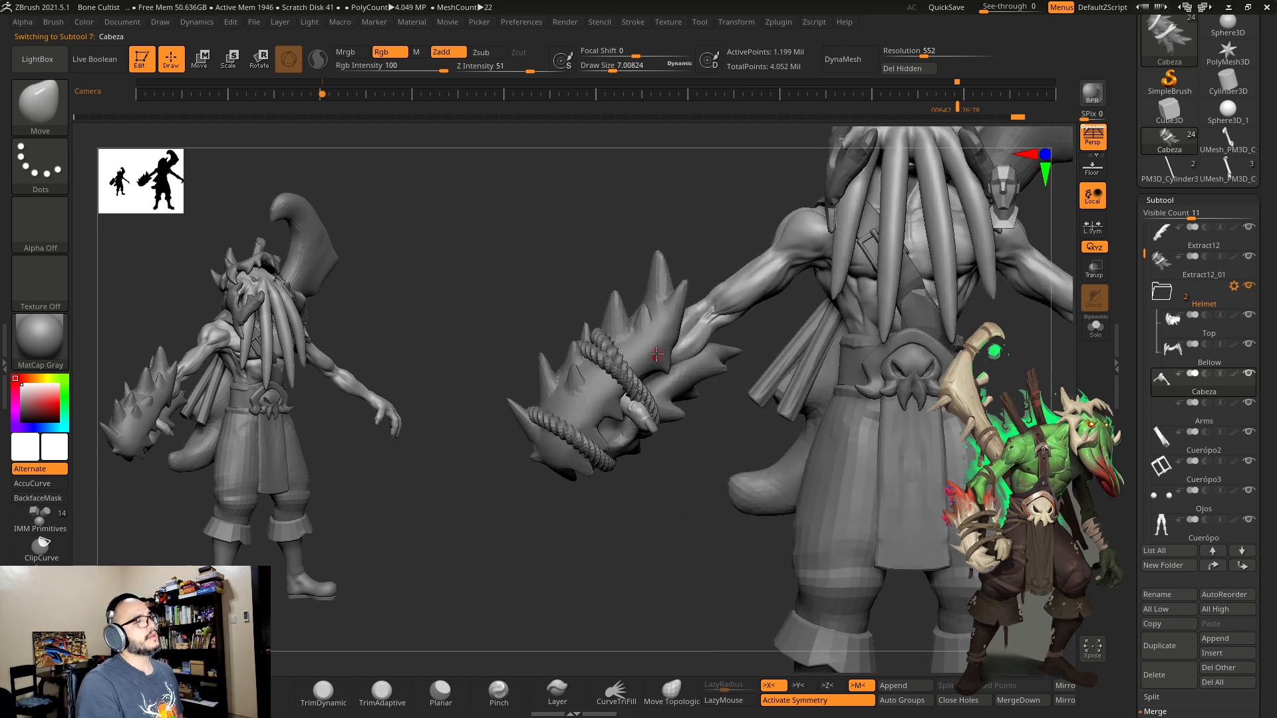
{"action": "right_click_drag", "start_coordinate": [646, 350], "coordinate": [780, 490]}
{"action": "left_click", "coordinate": [806, 362], "text": "alt"}
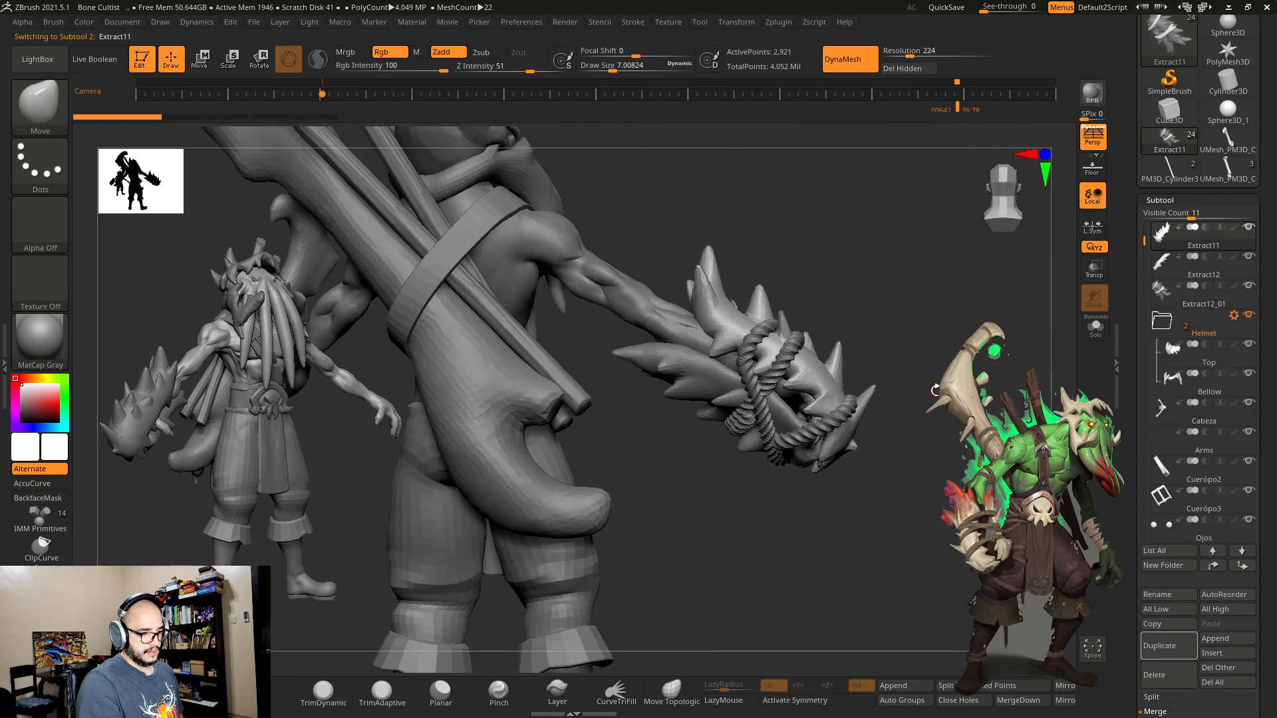
{"action": "right_click_drag", "start_coordinate": [806, 362], "coordinate": [598, 377]}
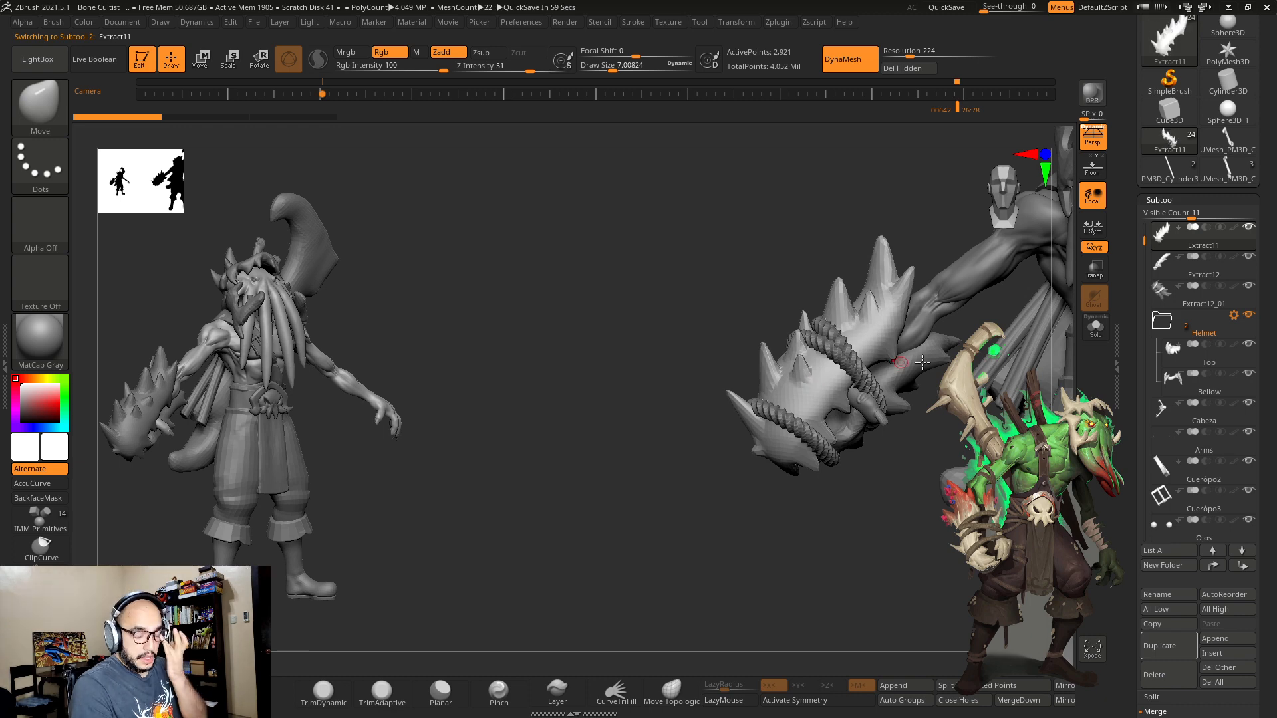
Step: Split the Extract12_01 subtool into parts so the rope is separate from the gauntlet mesh
{"action": "left_click_drag", "start_coordinate": [1134, 447], "coordinate": [1125, 289]}
{"action": "left_click", "coordinate": [1162, 540]}
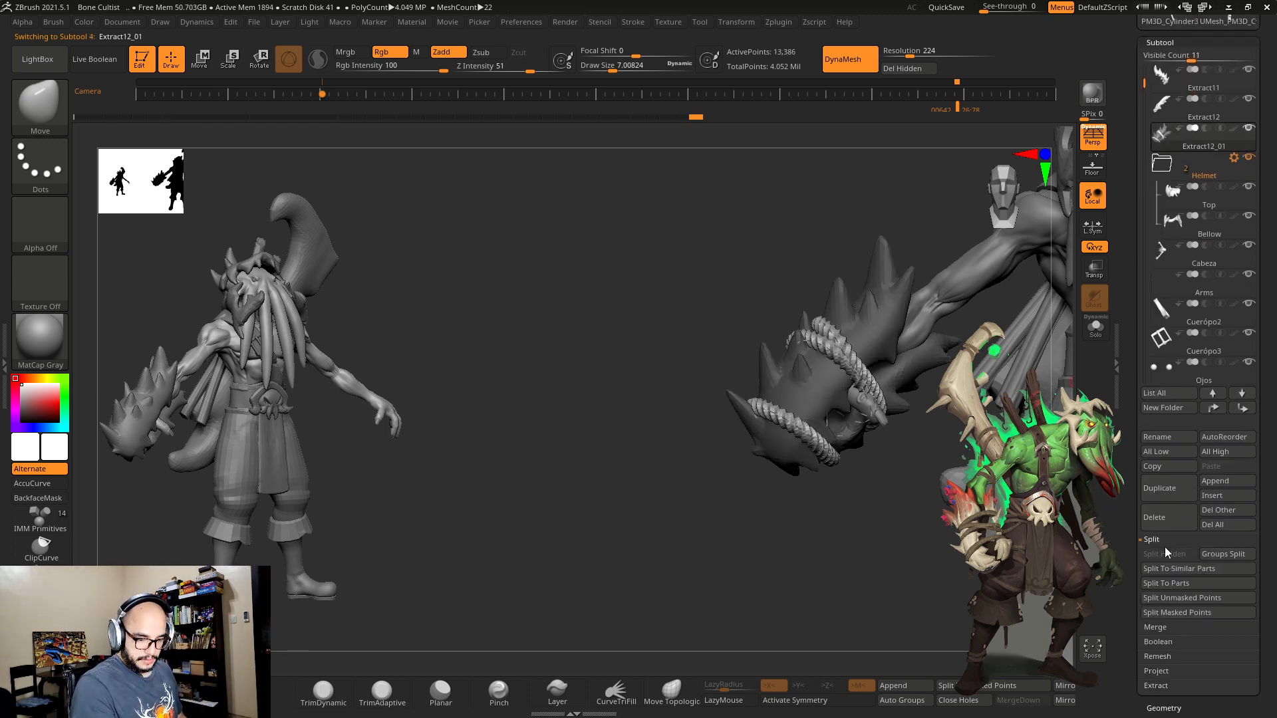
{"action": "left_click", "coordinate": [1171, 584]}
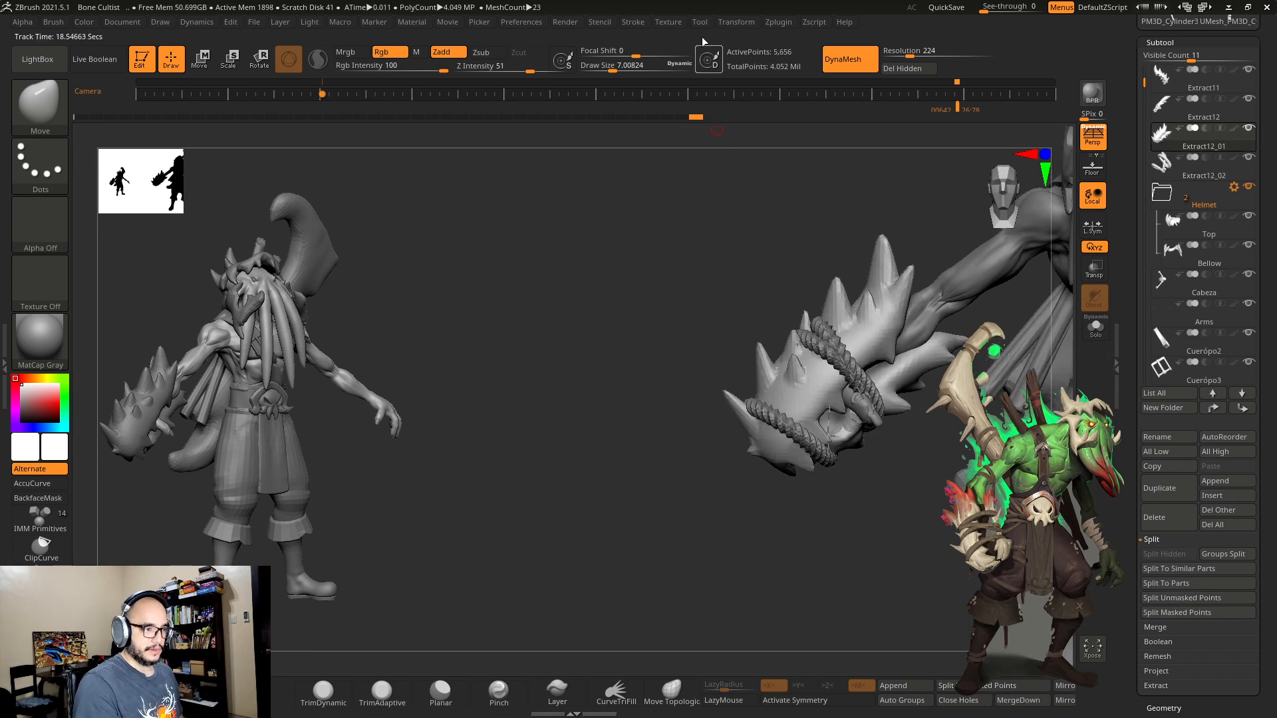
{"action": "left_click", "coordinate": [639, 22]}
{"action": "left_click", "coordinate": [678, 267]}
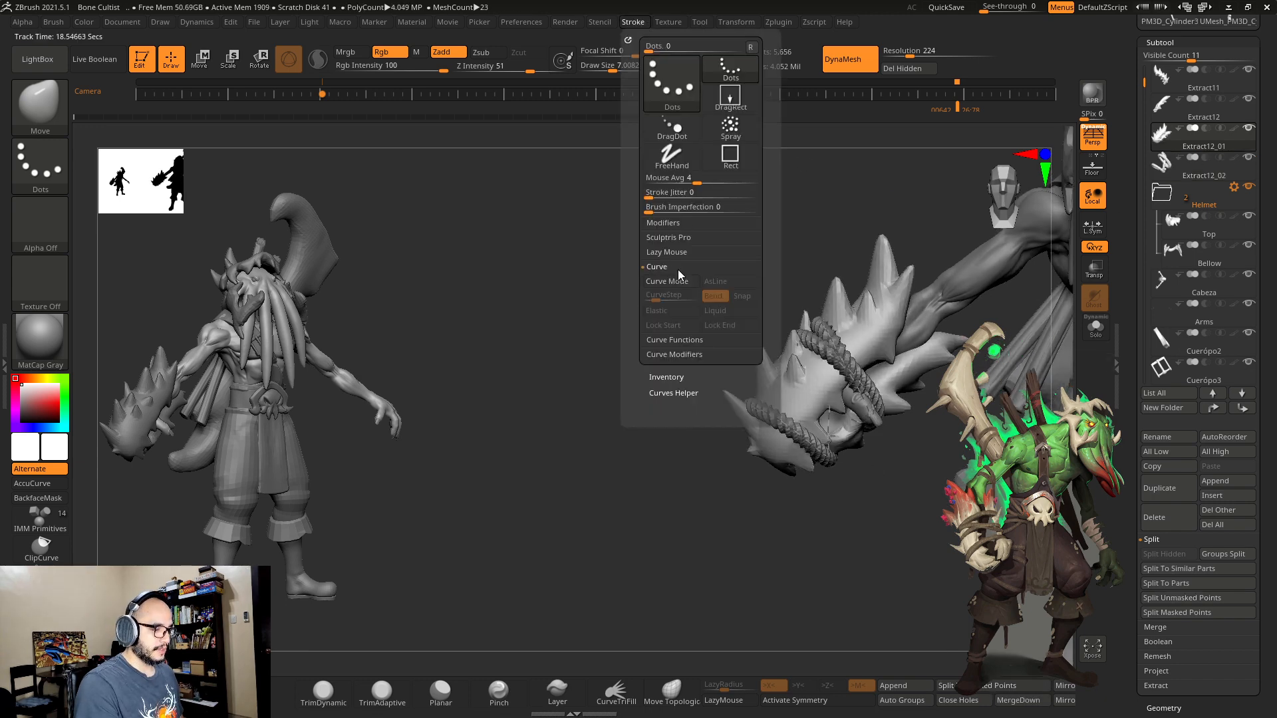
{"action": "left_click", "coordinate": [678, 268]}
{"action": "left_click", "coordinate": [674, 284]}
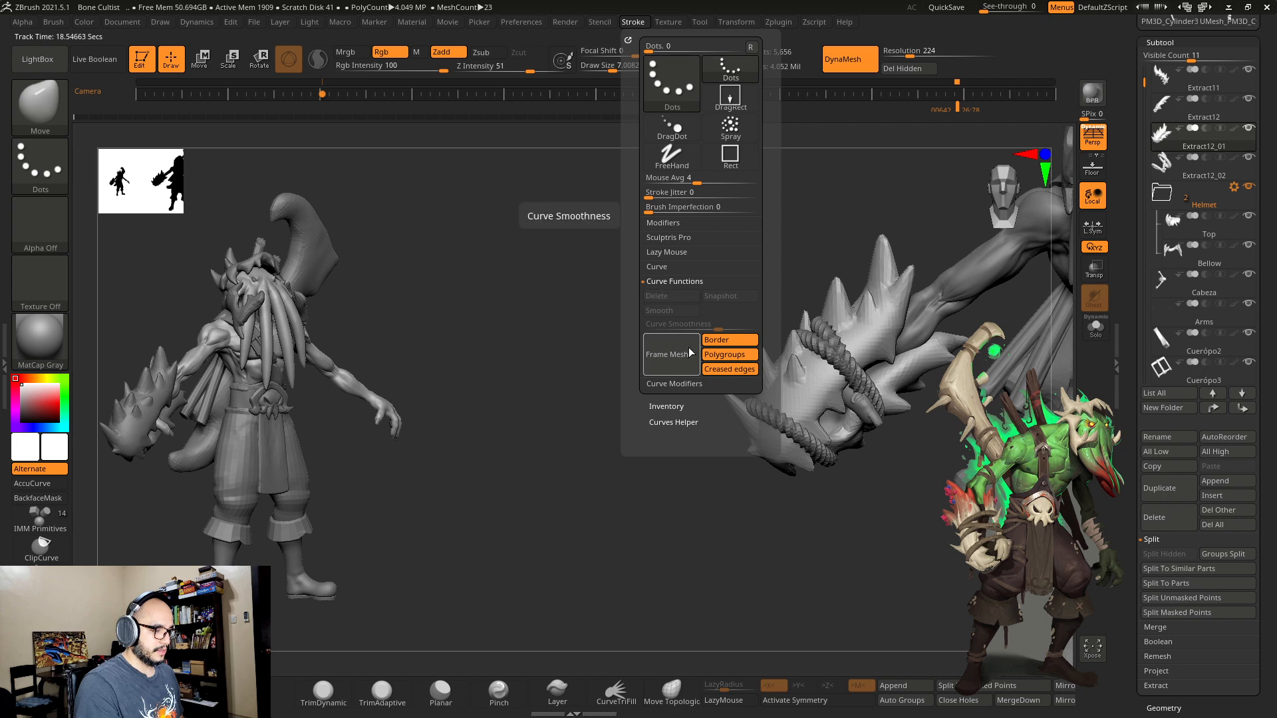
Step: Select the separated rope subtool Extract12_02, subdivide it to inspect the smoothed strands around the fist, and undo the subdivisions
{"action": "left_click", "coordinate": [1163, 175]}
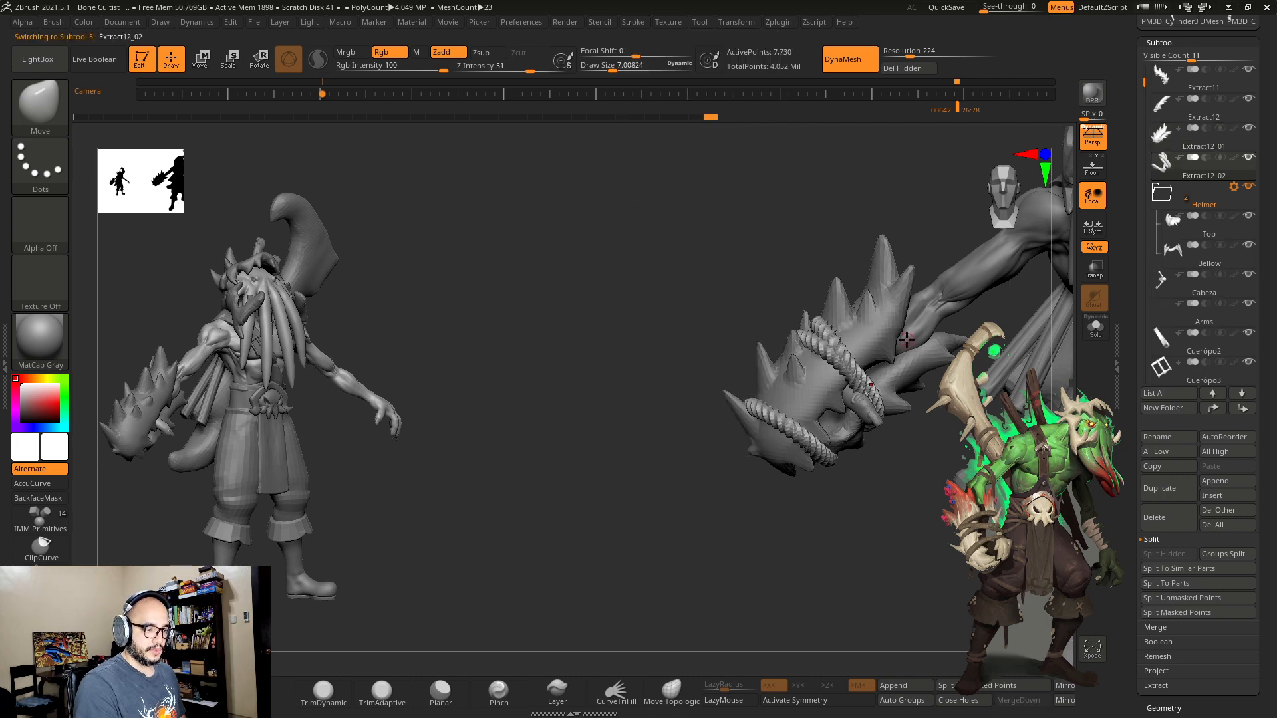
{"action": "key", "text": "ctrl+d"}
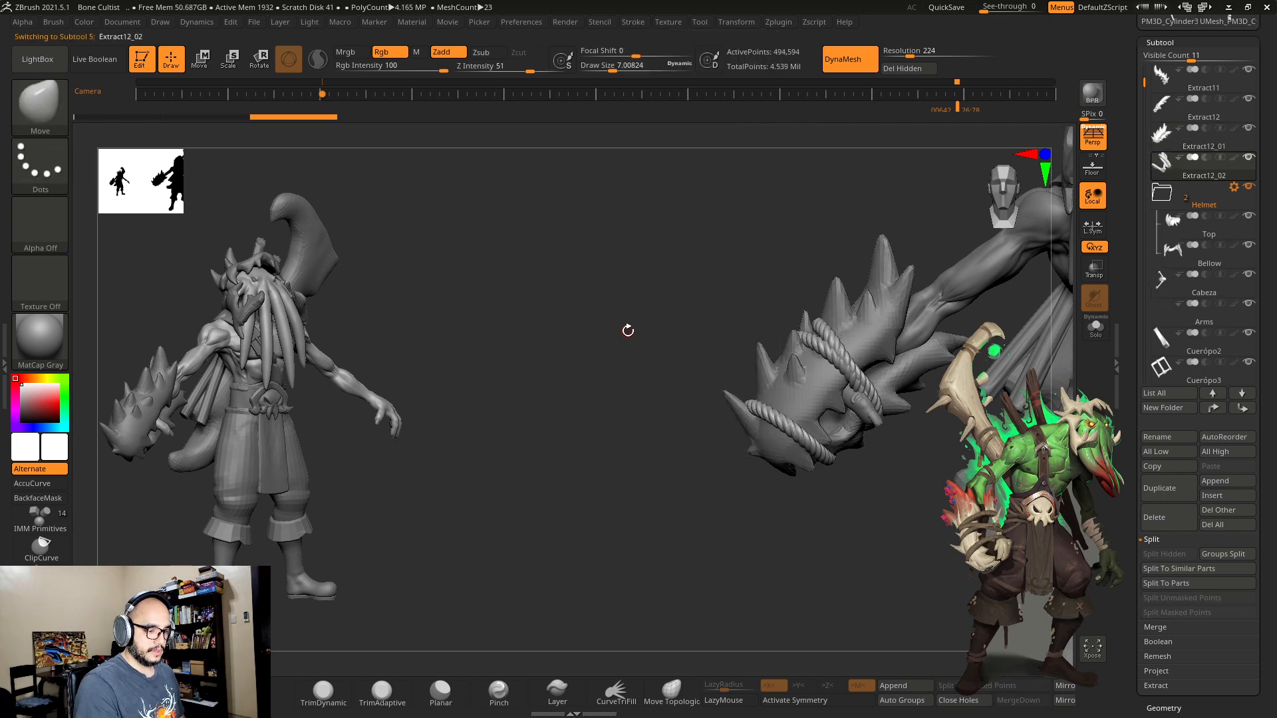
{"action": "mouse_move", "coordinate": [627, 327]}
{"action": "left_mouse_down"}
{"action": "mouse_move", "coordinate": [459, 306]}
{"action": "mouse_move", "coordinate": [476, 302]}
{"action": "mouse_move", "coordinate": [658, 426]}
{"action": "left_mouse_up"}
{"action": "left_click_drag", "start_coordinate": [755, 350], "coordinate": [752, 322]}
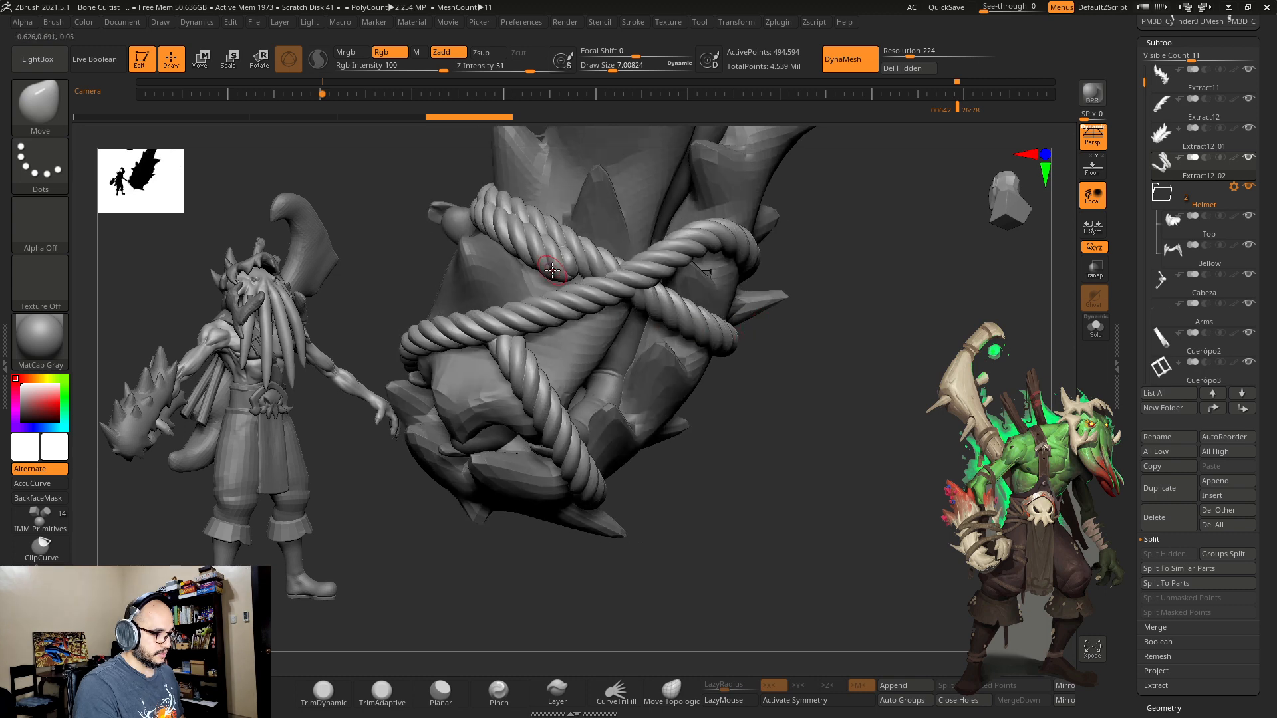
{"action": "key", "text": "shift+d"}
{"action": "key", "text": "shift+d"}
{"action": "key", "text": "shift+d"}
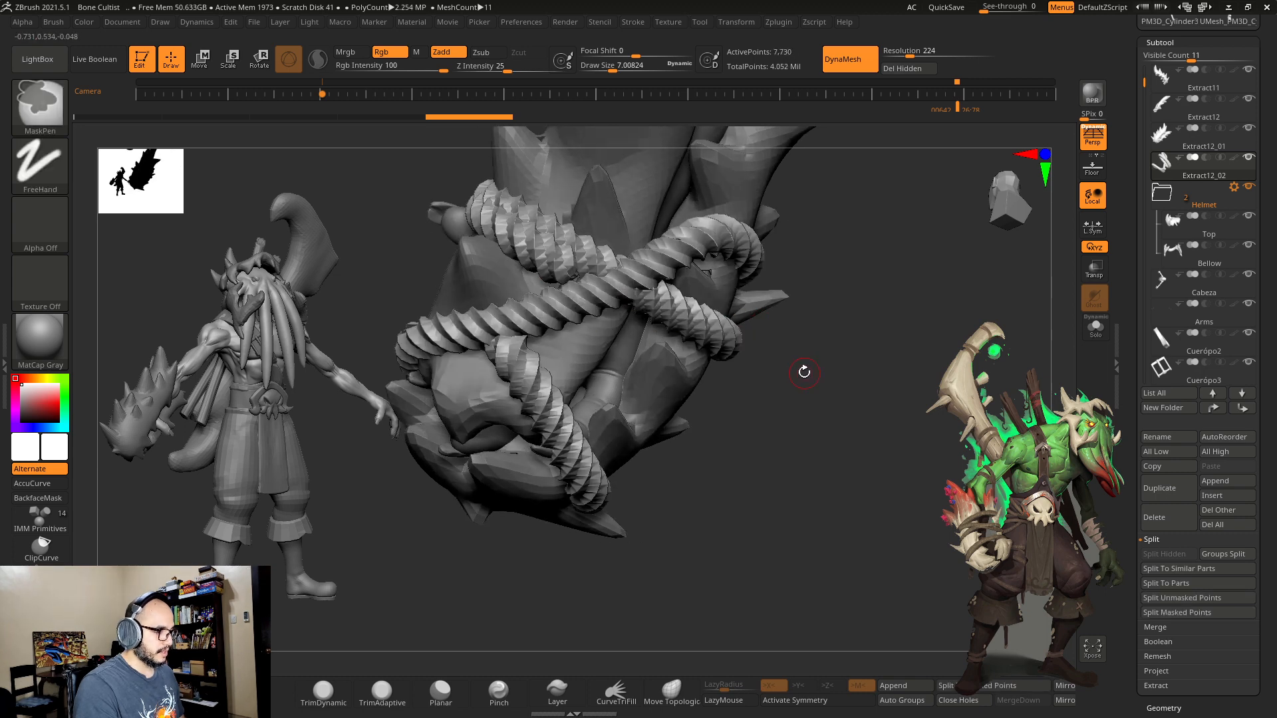
Step: Isolate the rope and use the Transpose line to mask everything except one strand of its upper loops
{"action": "key", "text": "w"}
{"action": "left_click_drag", "start_coordinate": [827, 394], "coordinate": [790, 408]}
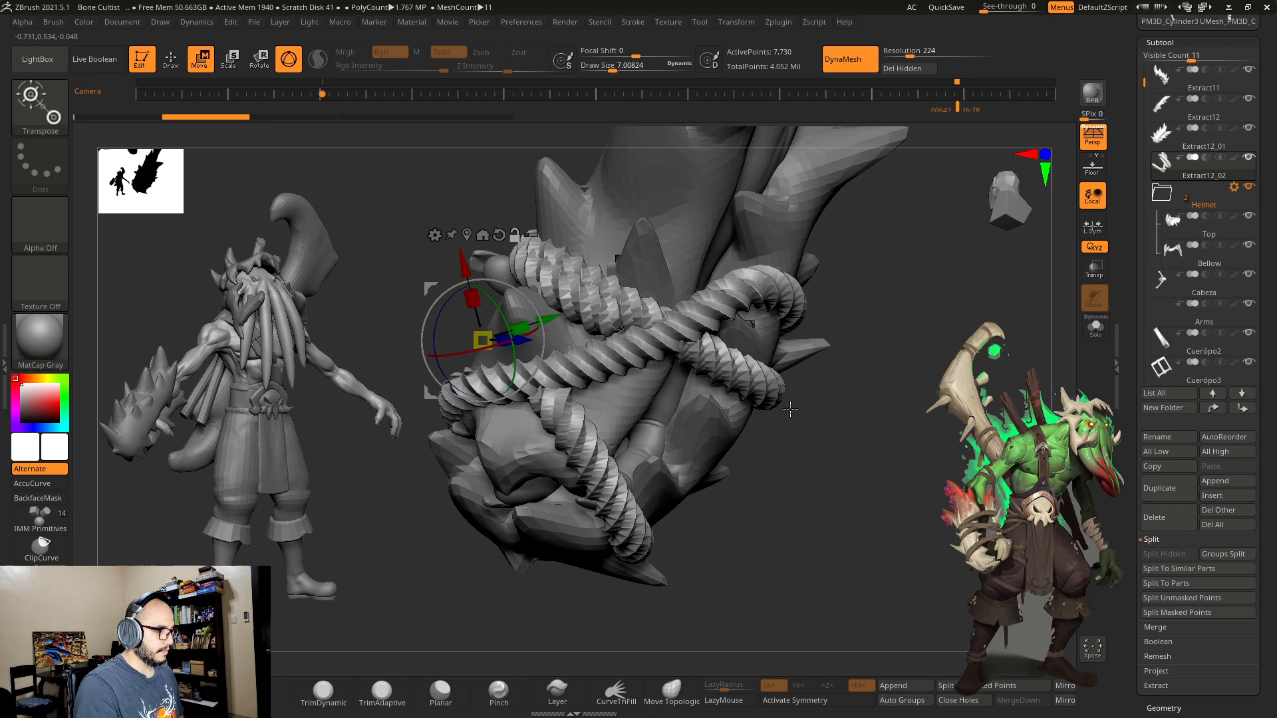
{"action": "left_click", "coordinate": [284, 67]}
{"action": "left_click_drag", "start_coordinate": [603, 312], "coordinate": [877, 455], "text": "ctrl"}
{"action": "left_click", "coordinate": [1090, 334]}
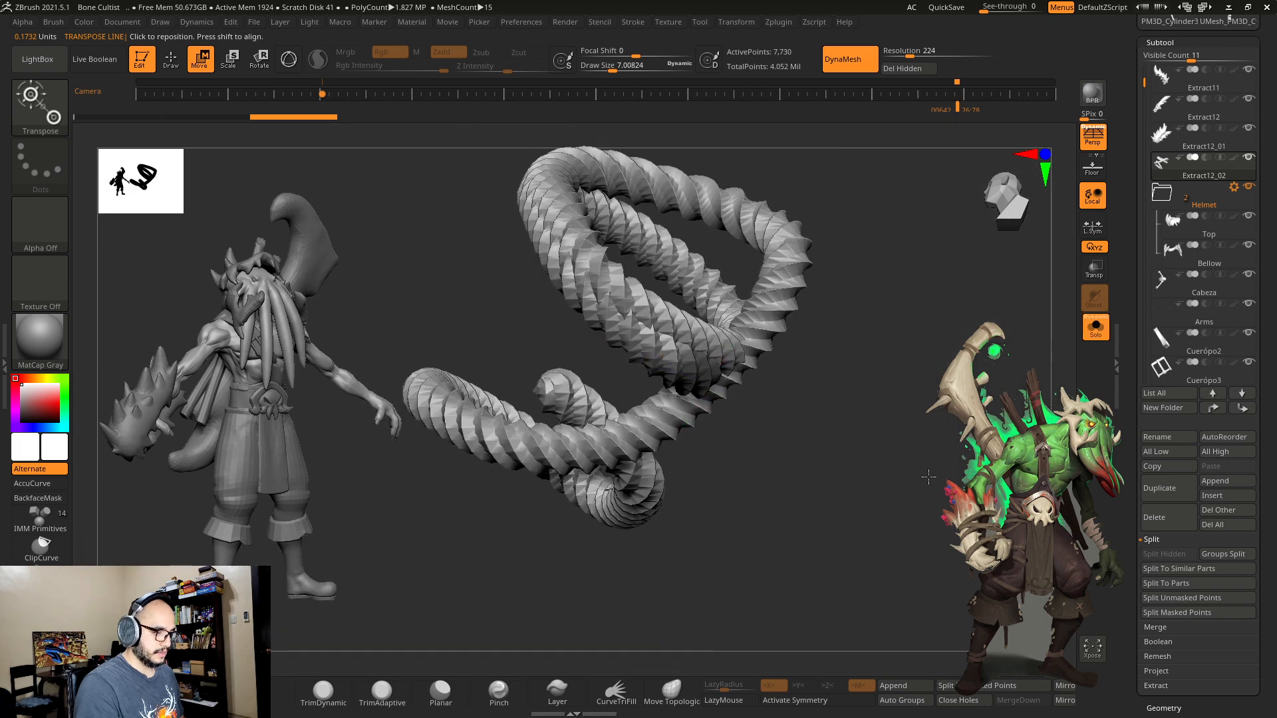
{"action": "left_click_drag", "start_coordinate": [702, 373], "coordinate": [532, 168]}
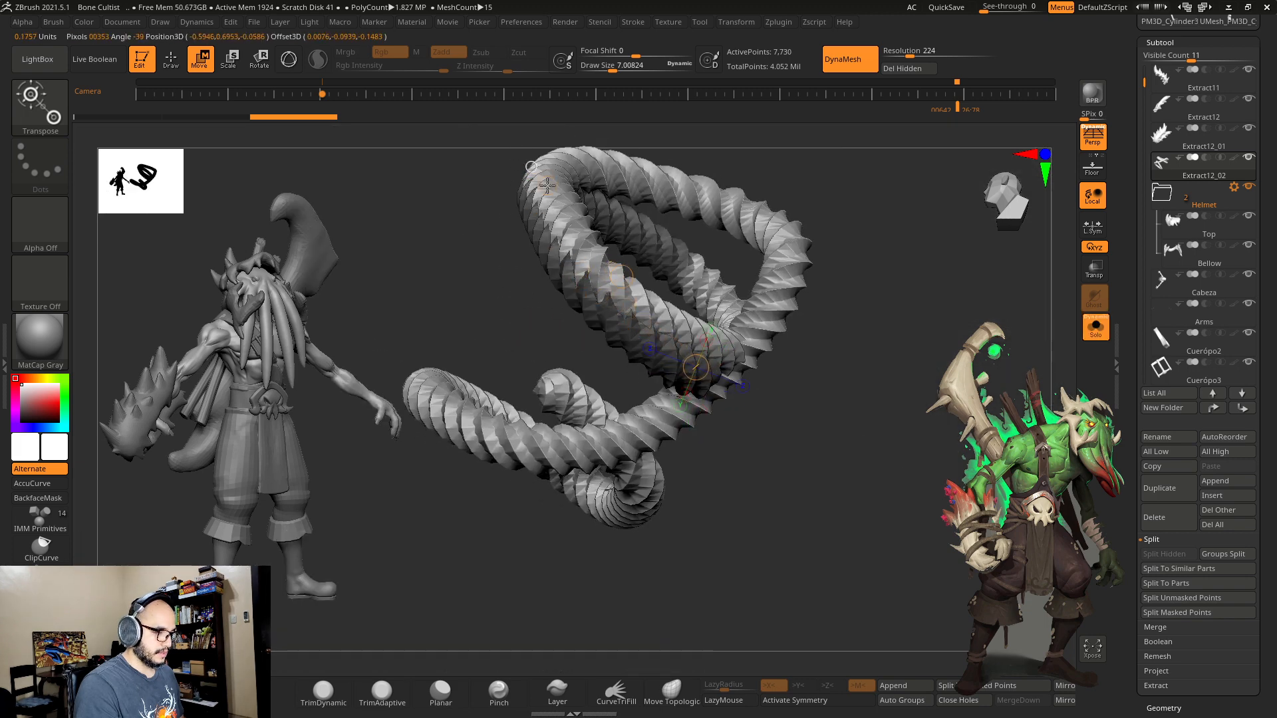
{"action": "left_click_drag", "start_coordinate": [861, 385], "coordinate": [903, 368]}
{"action": "left_click", "coordinate": [889, 368], "text": "ctrl"}
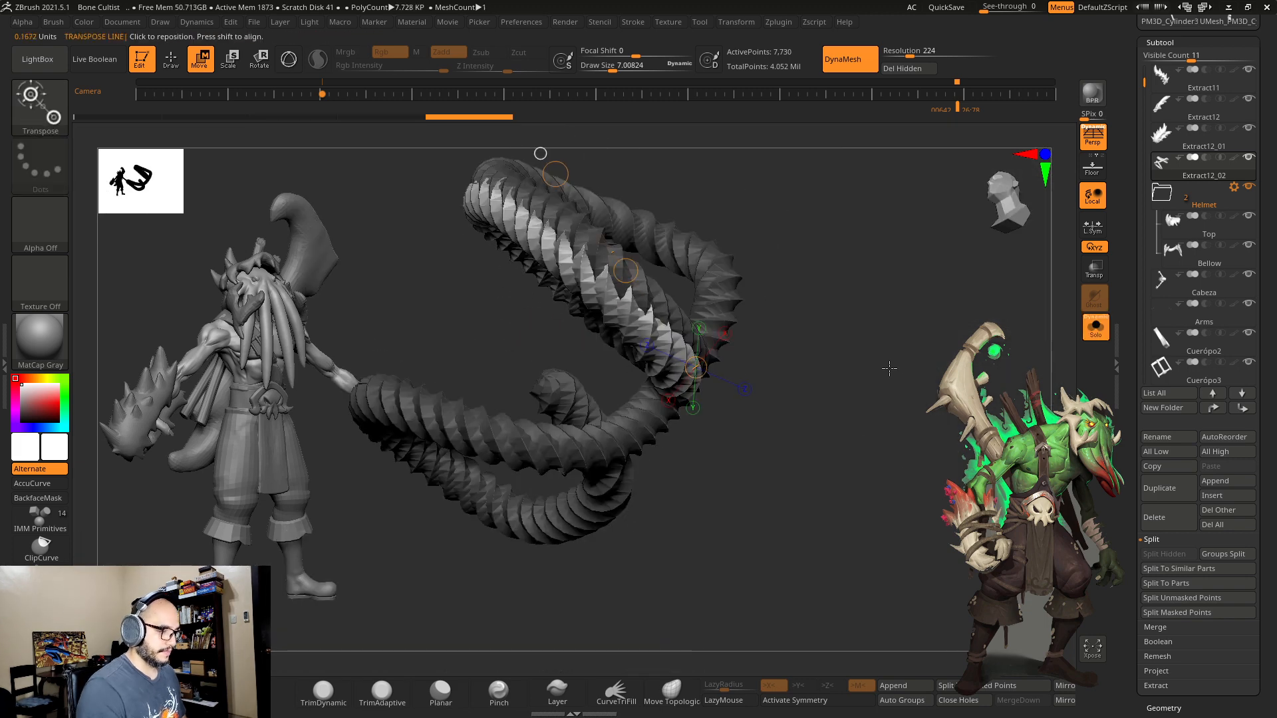
Step: Pull the unmasked strand away from the neighbouring upper loop with the Move brush at a Draw Size of about 84.7
{"action": "key", "text": "q"}
{"action": "key", "text": "s"}
{"action": "left_click", "coordinate": [729, 325]}
{"action": "left_click_drag", "start_coordinate": [583, 268], "coordinate": [577, 283]}
{"action": "mouse_move", "coordinate": [536, 225]}
{"action": "left_mouse_down"}
{"action": "mouse_move", "coordinate": [518, 242]}
{"action": "mouse_move", "coordinate": [556, 274]}
{"action": "left_mouse_up"}
{"action": "left_click_drag", "start_coordinate": [623, 302], "coordinate": [604, 306]}
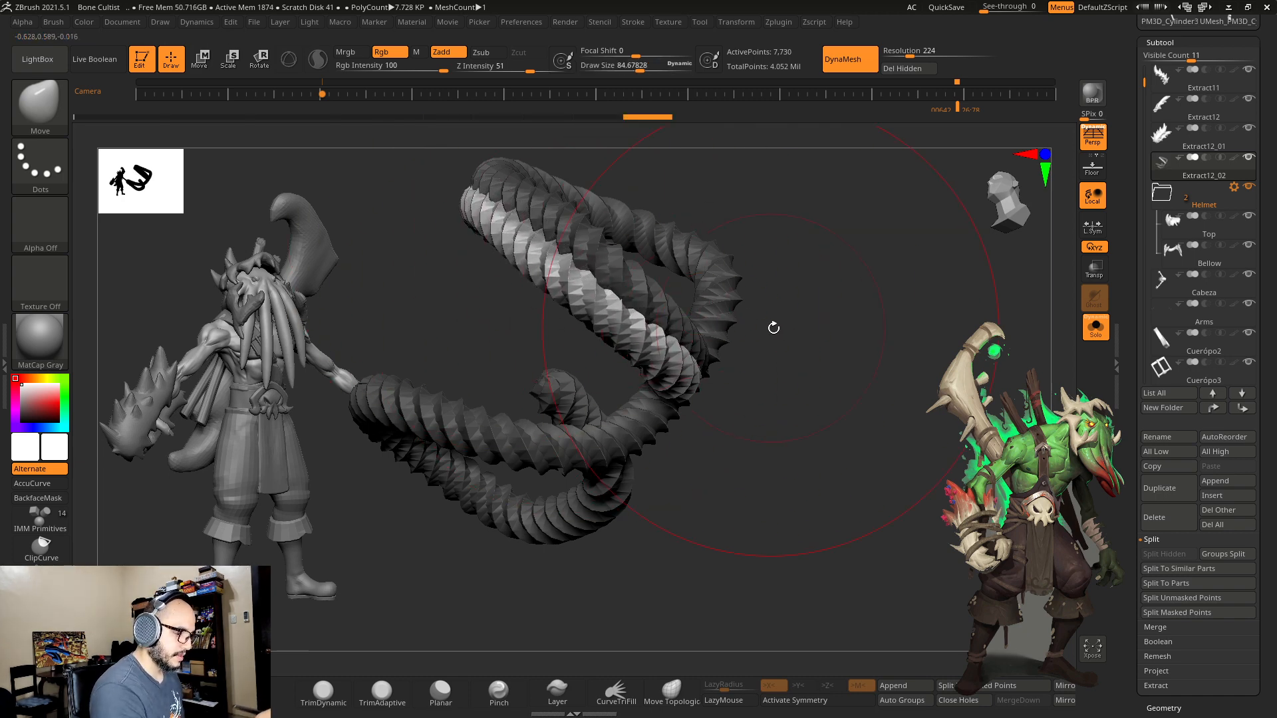
Step: Refine the unmasked strand's path with a Draw Size of about 54.5 and show the gauntlet again to check the fit
{"action": "mouse_move", "coordinate": [773, 328]}
{"action": "left_mouse_down"}
{"action": "mouse_move", "coordinate": [778, 383]}
{"action": "mouse_move", "coordinate": [727, 388]}
{"action": "left_mouse_up"}
{"action": "key", "text": "s"}
{"action": "mouse_move", "coordinate": [820, 456]}
{"action": "left_mouse_down"}
{"action": "mouse_move", "coordinate": [785, 438]}
{"action": "mouse_move", "coordinate": [766, 406]}
{"action": "mouse_move", "coordinate": [804, 462]}
{"action": "left_mouse_up"}
{"action": "left_click", "coordinate": [760, 405]}
{"action": "left_click_drag", "start_coordinate": [788, 414], "coordinate": [858, 505]}
{"action": "left_click", "coordinate": [1094, 327]}
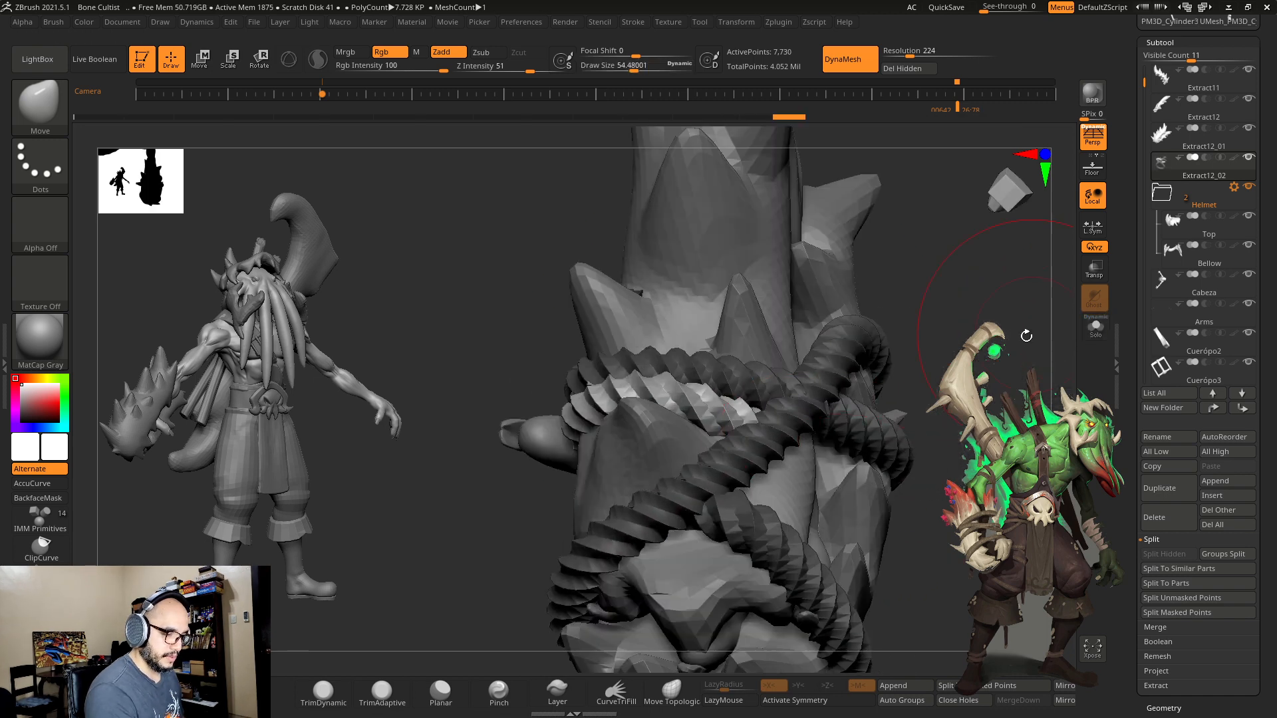
Step: Isolate the rope again and reshape the side of the unmasked strand with a Draw Size of about 80.8
{"action": "left_click_drag", "start_coordinate": [1026, 336], "coordinate": [1004, 372]}
{"action": "left_click", "coordinate": [1094, 329]}
{"action": "left_click_drag", "start_coordinate": [957, 293], "coordinate": [1014, 332]}
{"action": "key", "text": "s"}
{"action": "left_click_drag", "start_coordinate": [885, 375], "coordinate": [844, 404]}
{"action": "left_click_drag", "start_coordinate": [784, 407], "coordinate": [706, 430]}
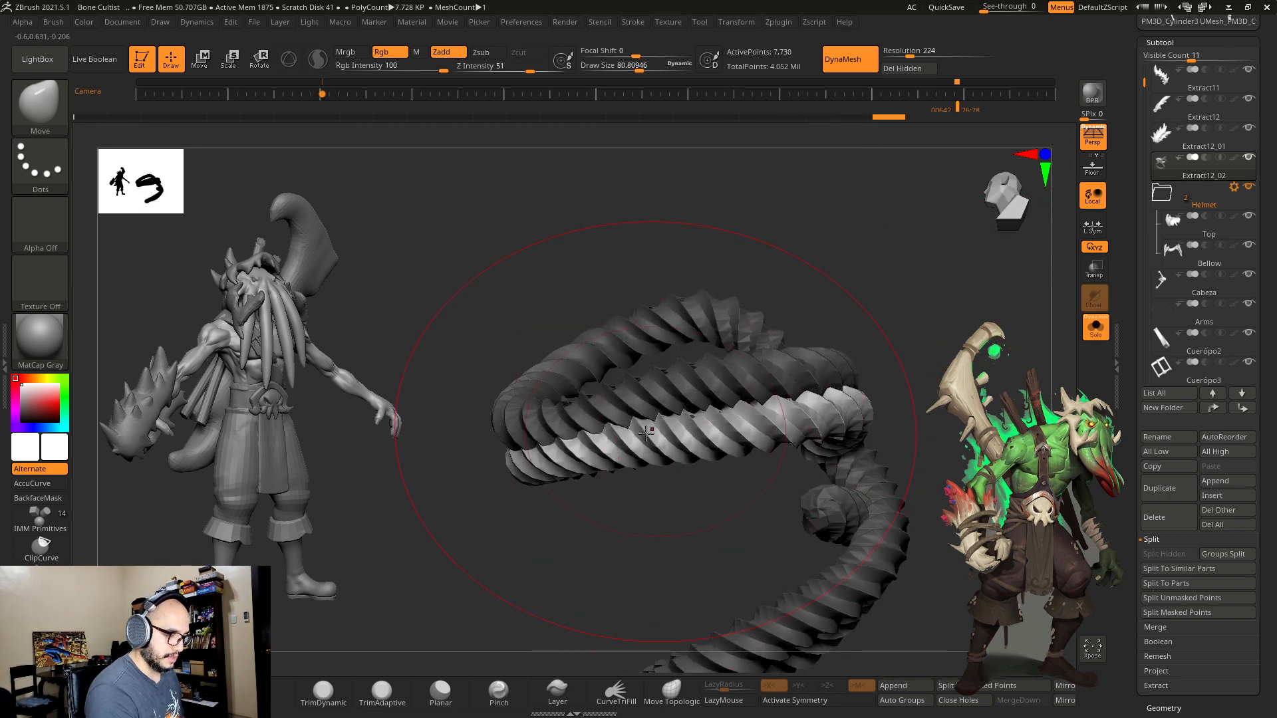
{"action": "left_click_drag", "start_coordinate": [602, 445], "coordinate": [657, 436]}
Step: Even out the gap between the two upper loops, finishing near the diagonal crossing with a Draw Size of about 70
{"action": "left_click_drag", "start_coordinate": [712, 349], "coordinate": [840, 287]}
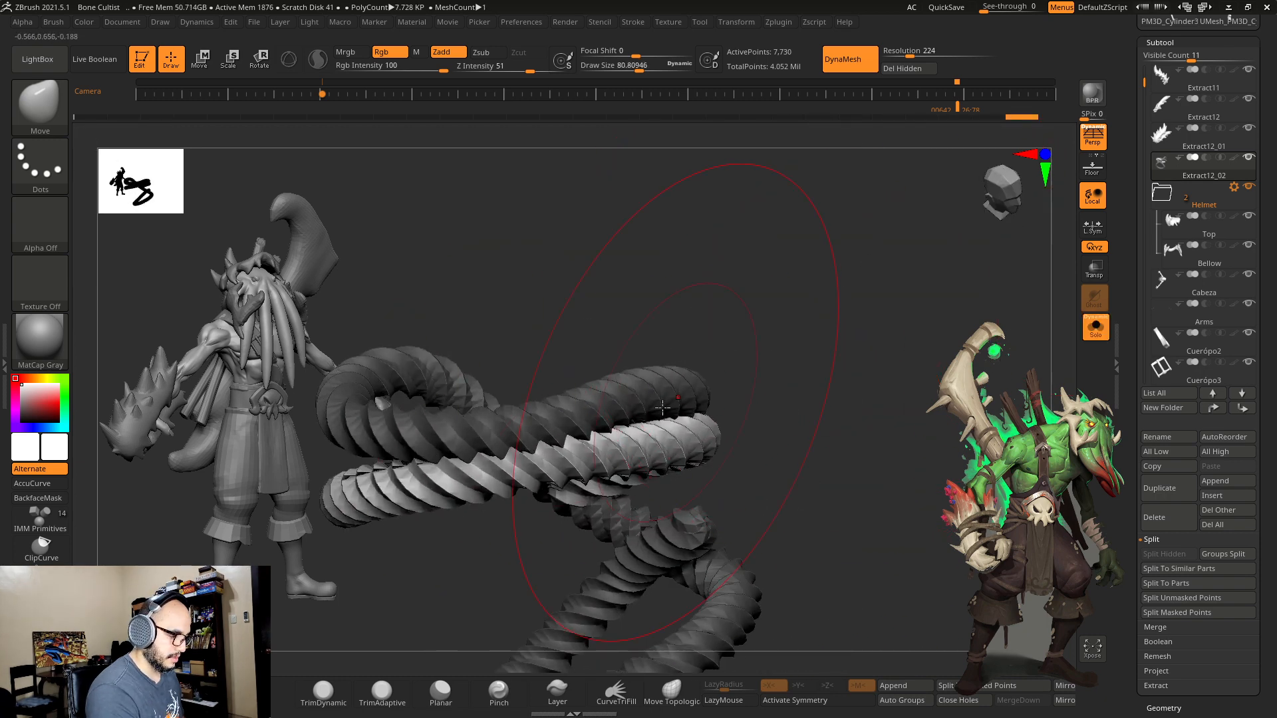
{"action": "left_click_drag", "start_coordinate": [542, 454], "coordinate": [513, 459]}
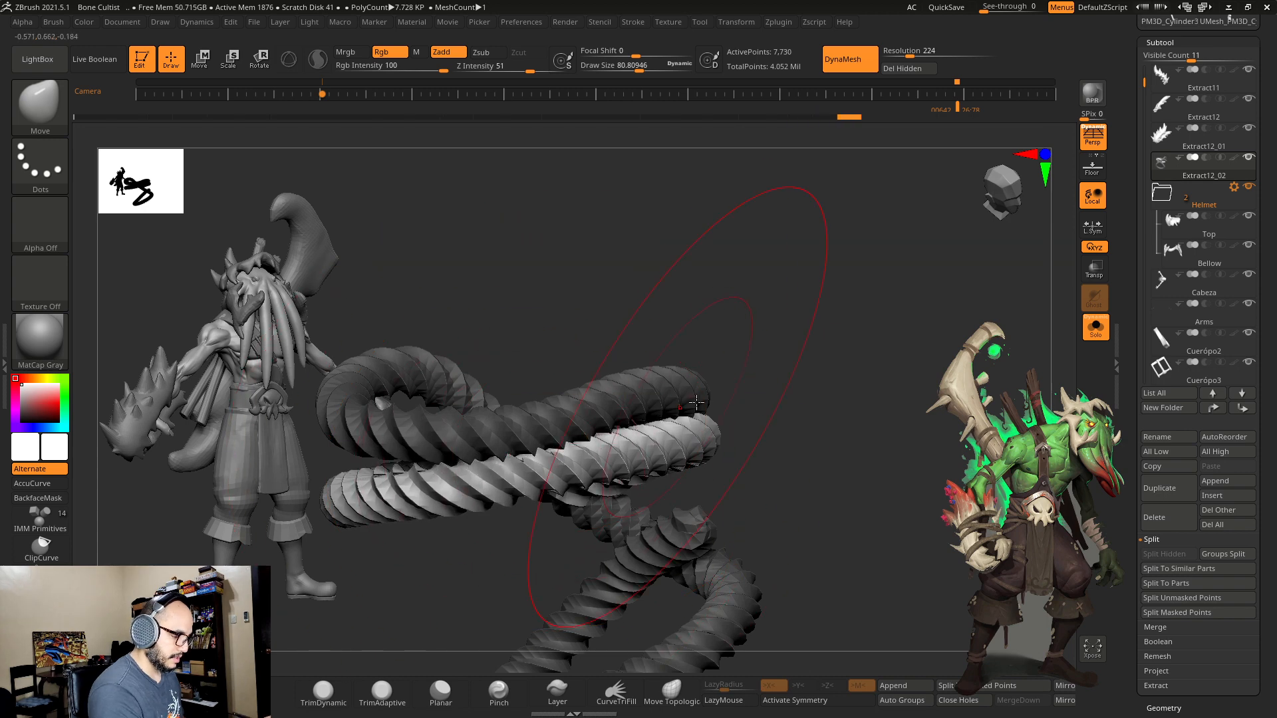
{"action": "left_click_drag", "start_coordinate": [696, 401], "coordinate": [743, 399]}
{"action": "left_click_drag", "start_coordinate": [875, 359], "coordinate": [841, 351]}
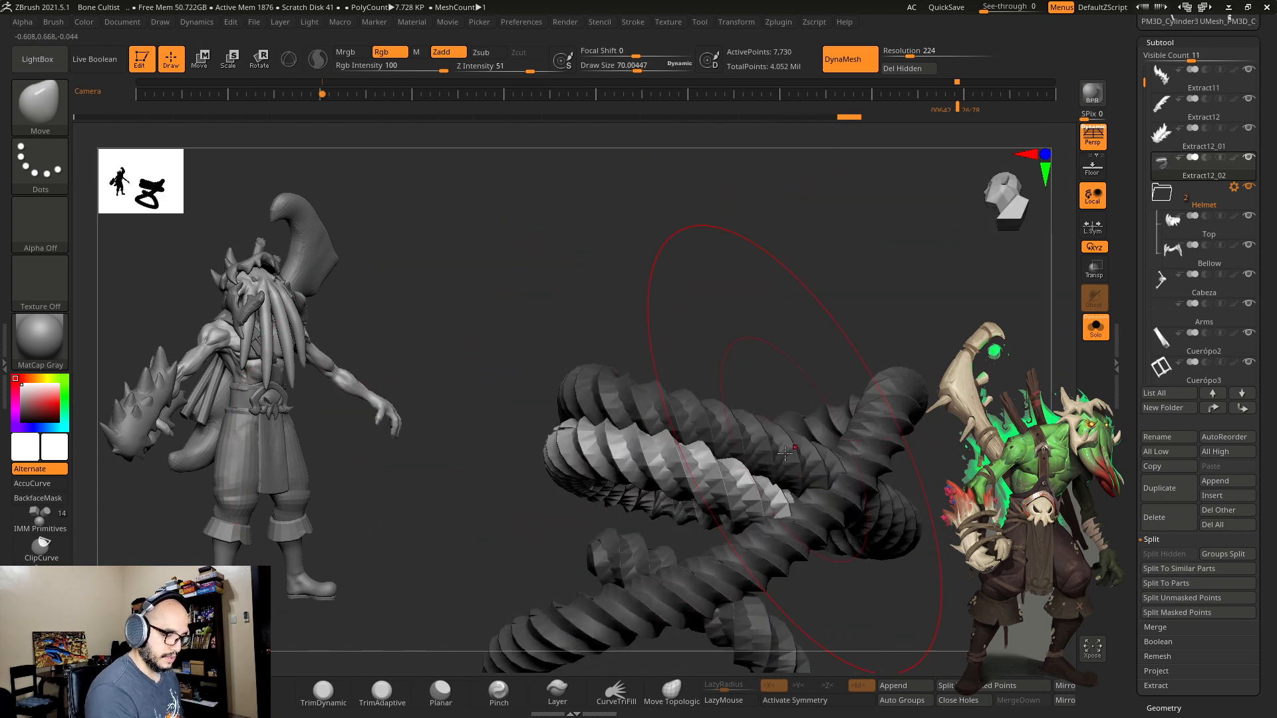
{"action": "left_click_drag", "start_coordinate": [691, 446], "coordinate": [819, 517]}
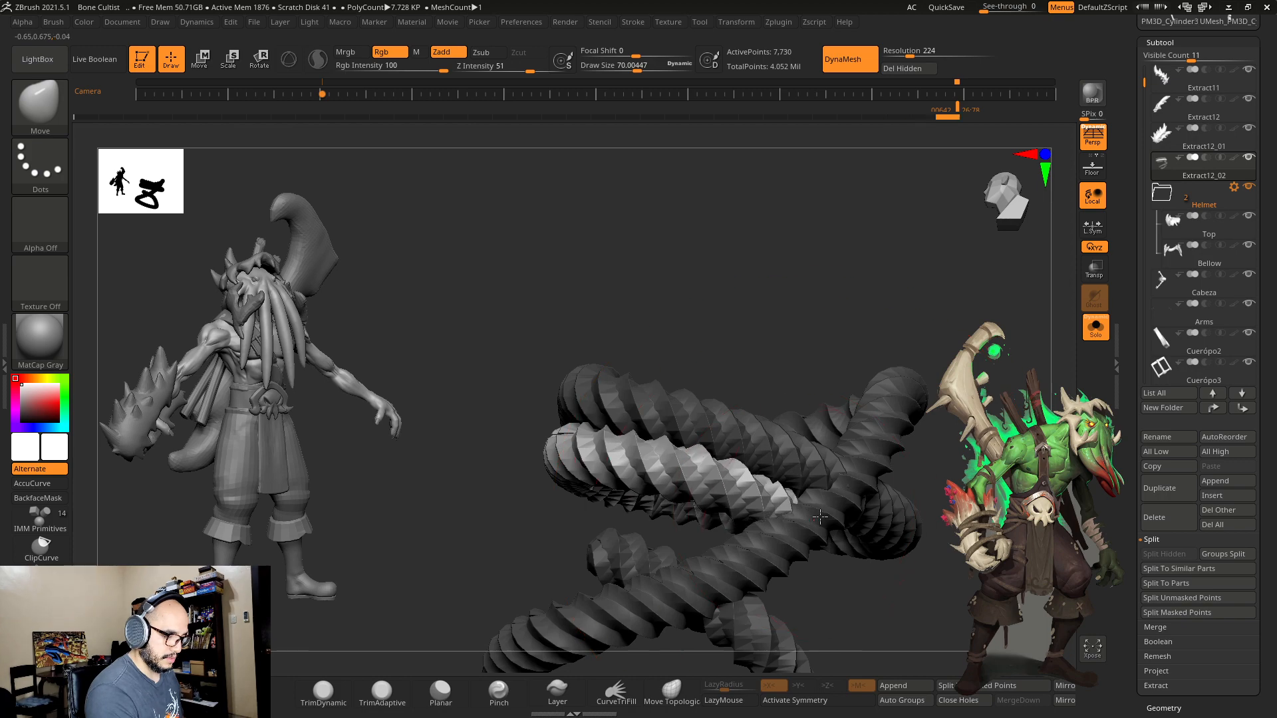
Step: Show the gauntlet, clear the rope's mask, and subdivide the rope four times to subdivision level 5
{"action": "left_click", "coordinate": [1096, 328]}
{"action": "left_click_drag", "start_coordinate": [1024, 479], "coordinate": [998, 511], "text": "ctrl"}
{"action": "mouse_move", "coordinate": [998, 558]}
{"action": "left_mouse_down", "text": "alt"}
{"action": "mouse_move", "coordinate": [984, 519]}
{"action": "mouse_move", "coordinate": [944, 525]}
{"action": "mouse_move", "coordinate": [1003, 553]}
{"action": "mouse_move", "coordinate": [990, 526]}
{"action": "left_mouse_up", "text": "alt"}
{"action": "key", "text": "ctrl+d"}
{"action": "key", "text": "ctrl+d"}
{"action": "key", "text": "ctrl+d"}
{"action": "key", "text": "ctrl+d"}
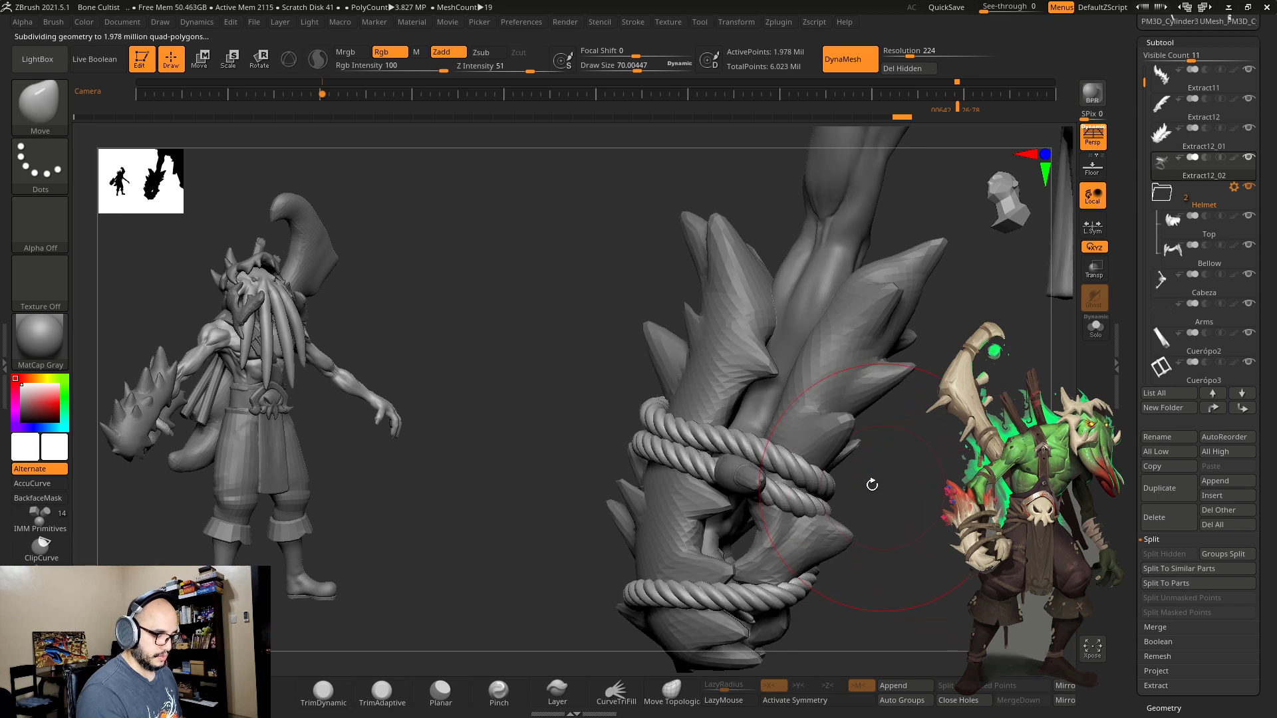
{"action": "left_click_drag", "start_coordinate": [964, 469], "coordinate": [991, 465]}
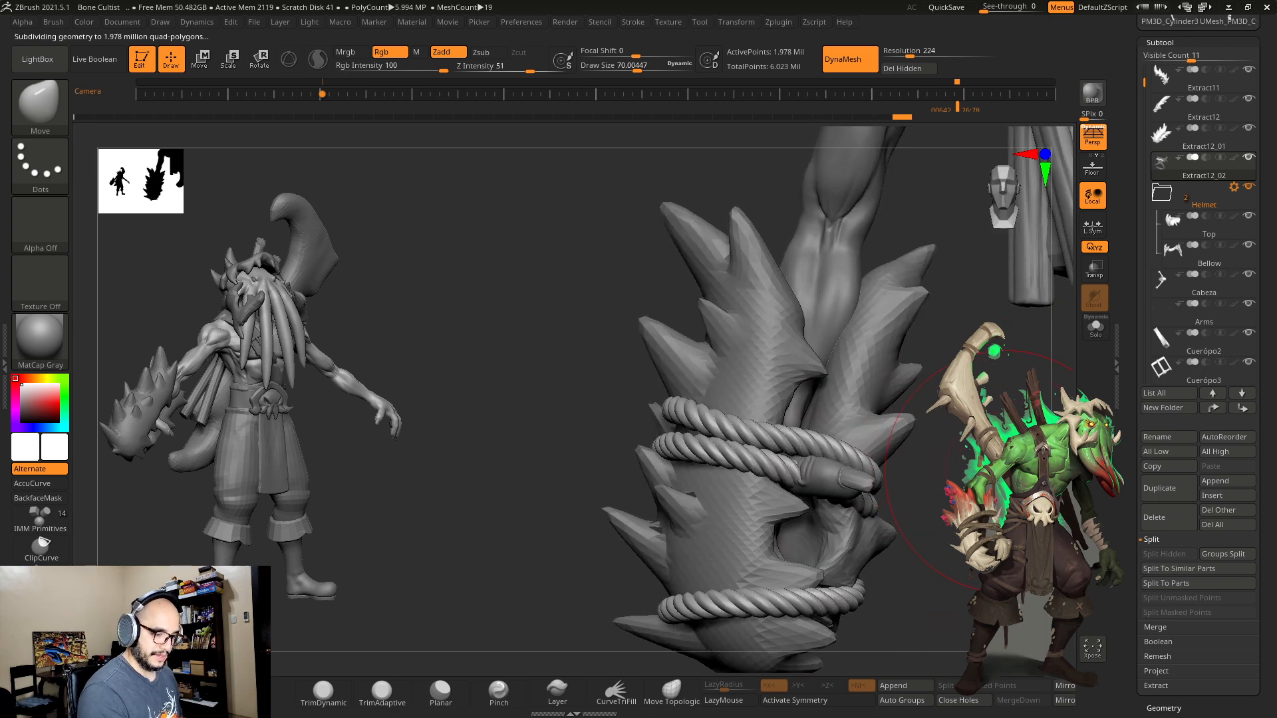
Step: Lower the rope to subdivision level 1 and nudge the upper loops above the thumb, using Draw Sizes of about 161 and 101.6
{"action": "scroll", "coordinate": [1133, 524], "scroll_direction": "down", "scroll_amount": 3}
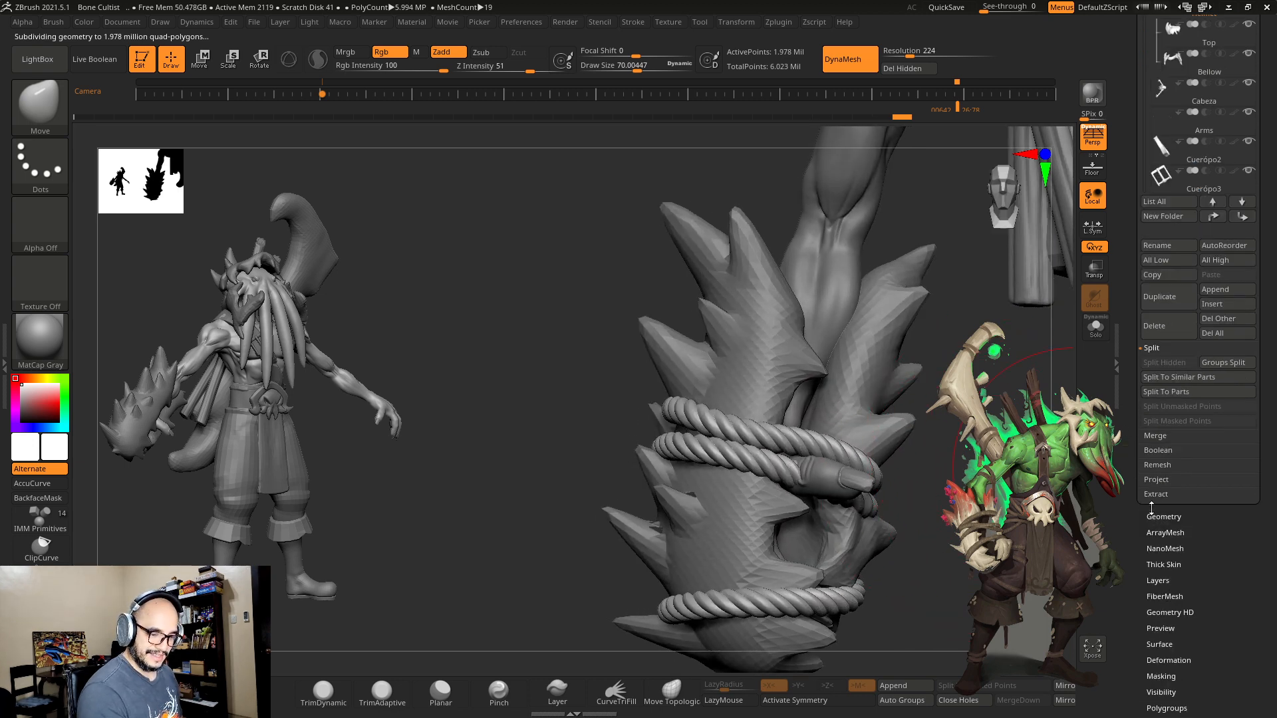
{"action": "left_click", "coordinate": [1156, 517]}
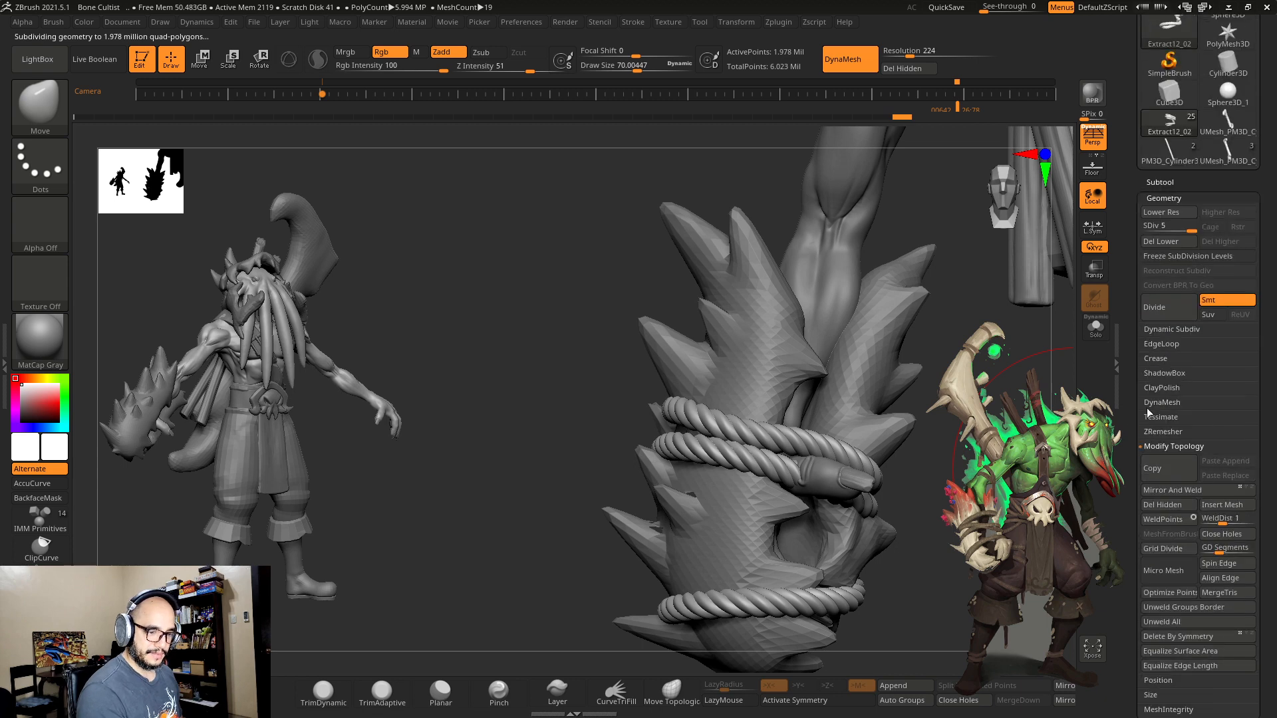
{"action": "left_click", "coordinate": [1141, 229]}
{"action": "left_click_drag", "start_coordinate": [802, 459], "coordinate": [806, 450]}
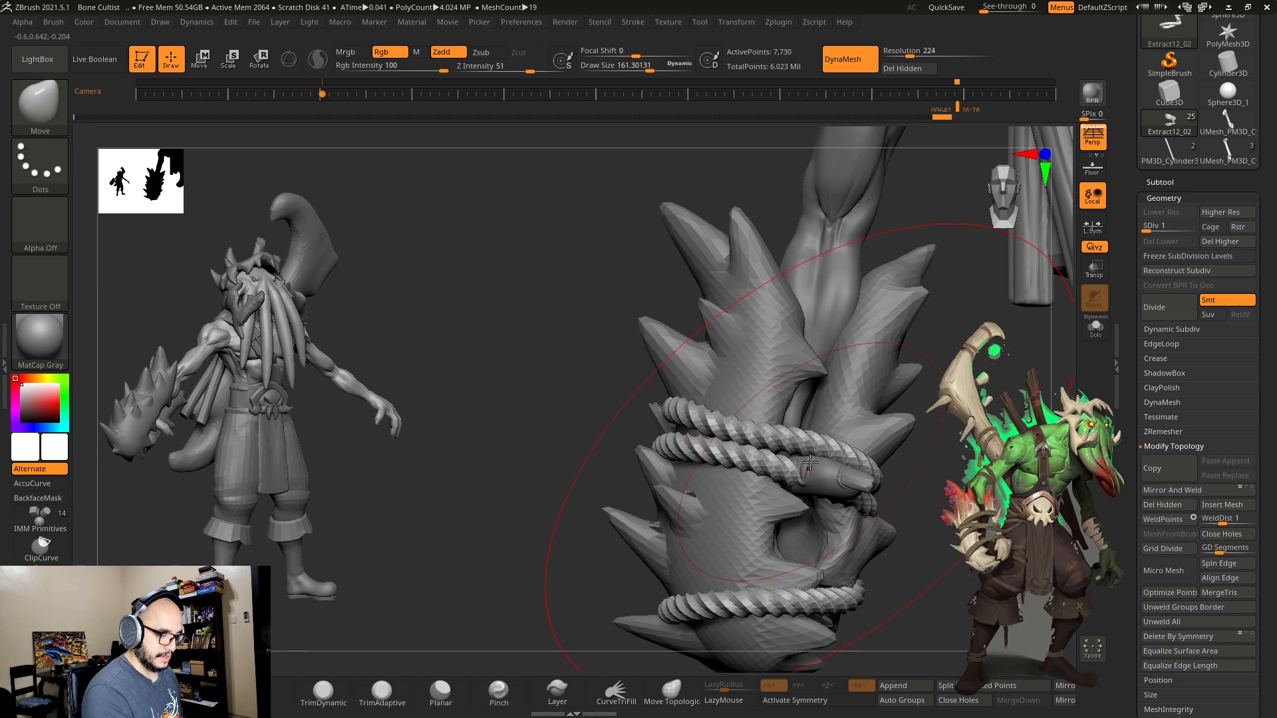
{"action": "key", "text": "bracketleft"}
{"action": "key", "text": "bracketleft"}
{"action": "left_click_drag", "start_coordinate": [730, 425], "coordinate": [732, 419]}
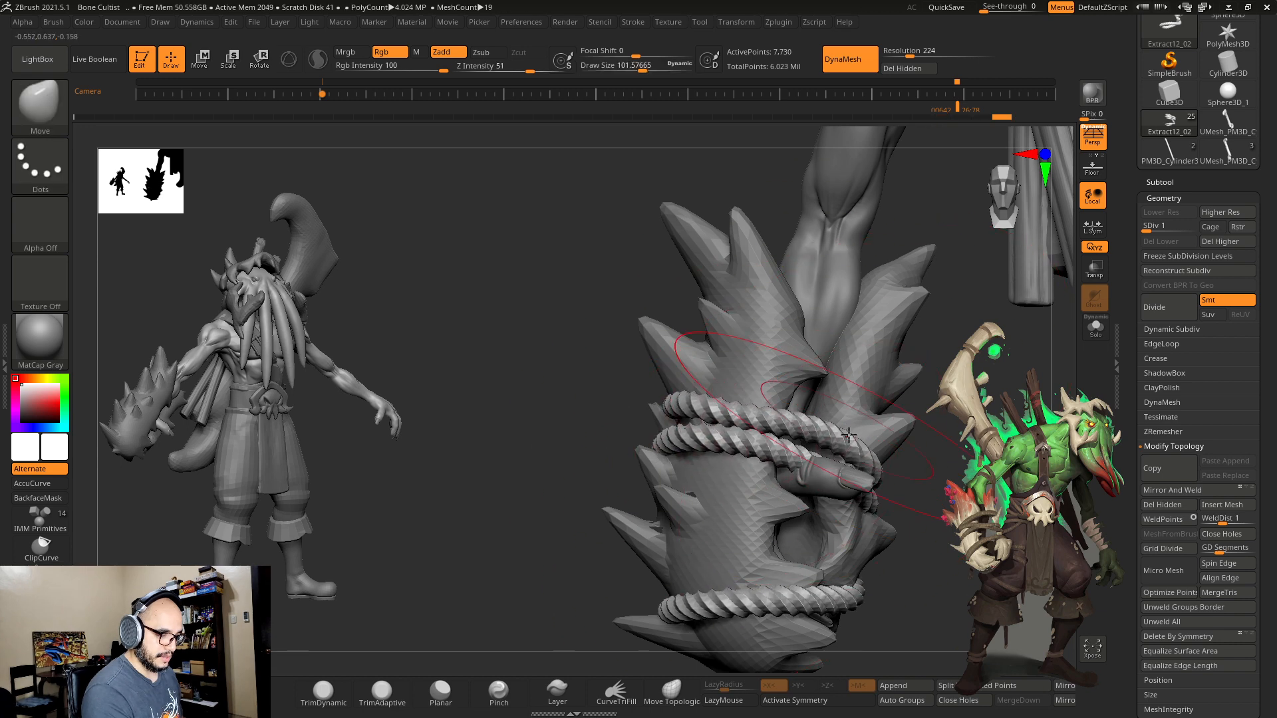
Step: Adjust the two upper rope loops beside the thumb with the Move brush at a Draw Size of about 66.7
{"action": "right_click_drag", "start_coordinate": [866, 474], "coordinate": [908, 476]}
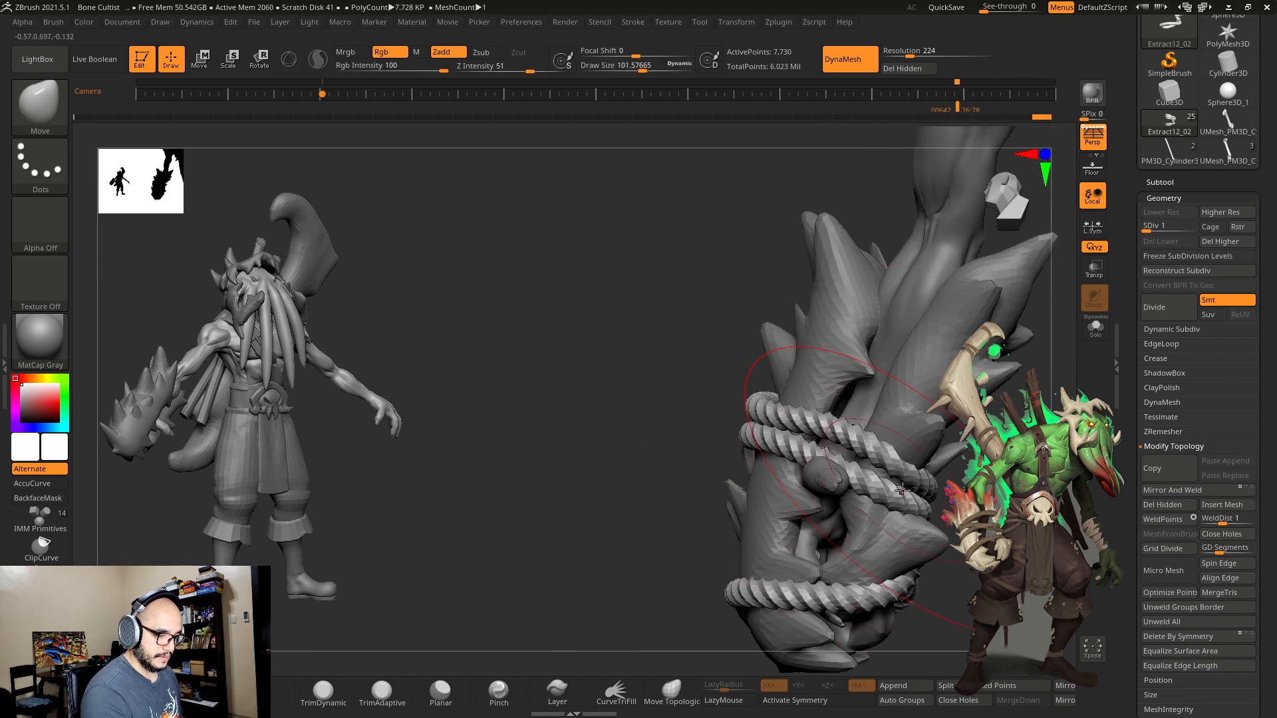
{"action": "key", "text": "bracketleft"}
{"action": "left_click_drag", "start_coordinate": [901, 490], "coordinate": [883, 432]}
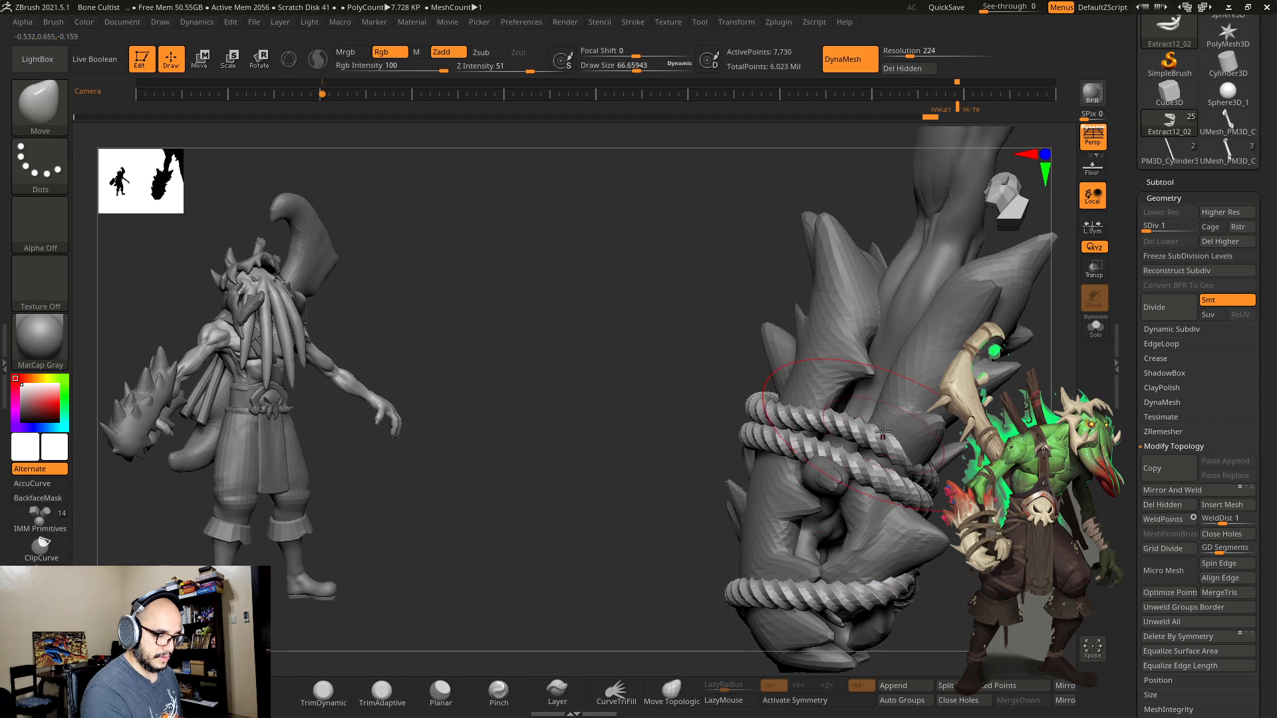
{"action": "right_click_drag", "start_coordinate": [929, 456], "coordinate": [951, 459]}
{"action": "right_click_drag", "start_coordinate": [997, 525], "coordinate": [1032, 480], "text": "ctrl"}
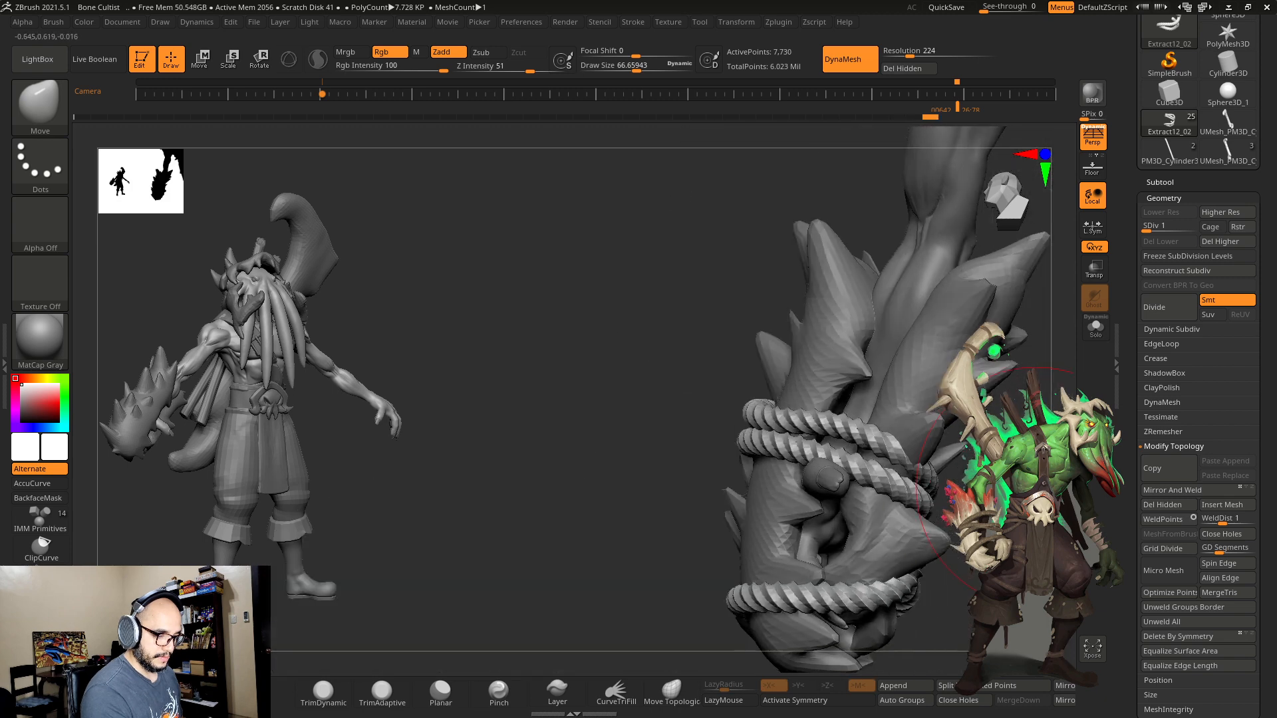
{"action": "right_click_drag", "start_coordinate": [905, 454], "coordinate": [952, 529]}
Step: Isolate the rope and mask all but the second loop from the wrist, using a Transpose line along that strand
{"action": "key", "text": "w"}
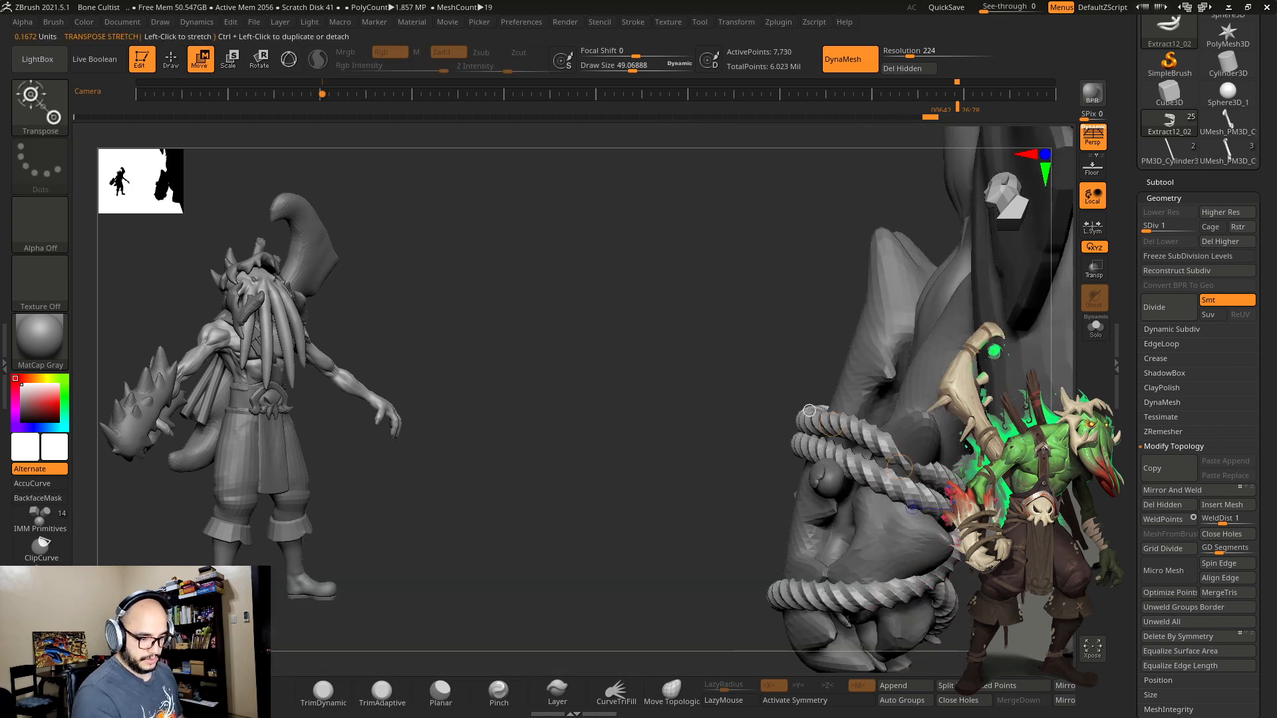
{"action": "mouse_move", "coordinate": [864, 494]}
{"action": "left_mouse_down"}
{"action": "mouse_move", "coordinate": [886, 501]}
{"action": "mouse_move", "coordinate": [839, 455]}
{"action": "left_mouse_up"}
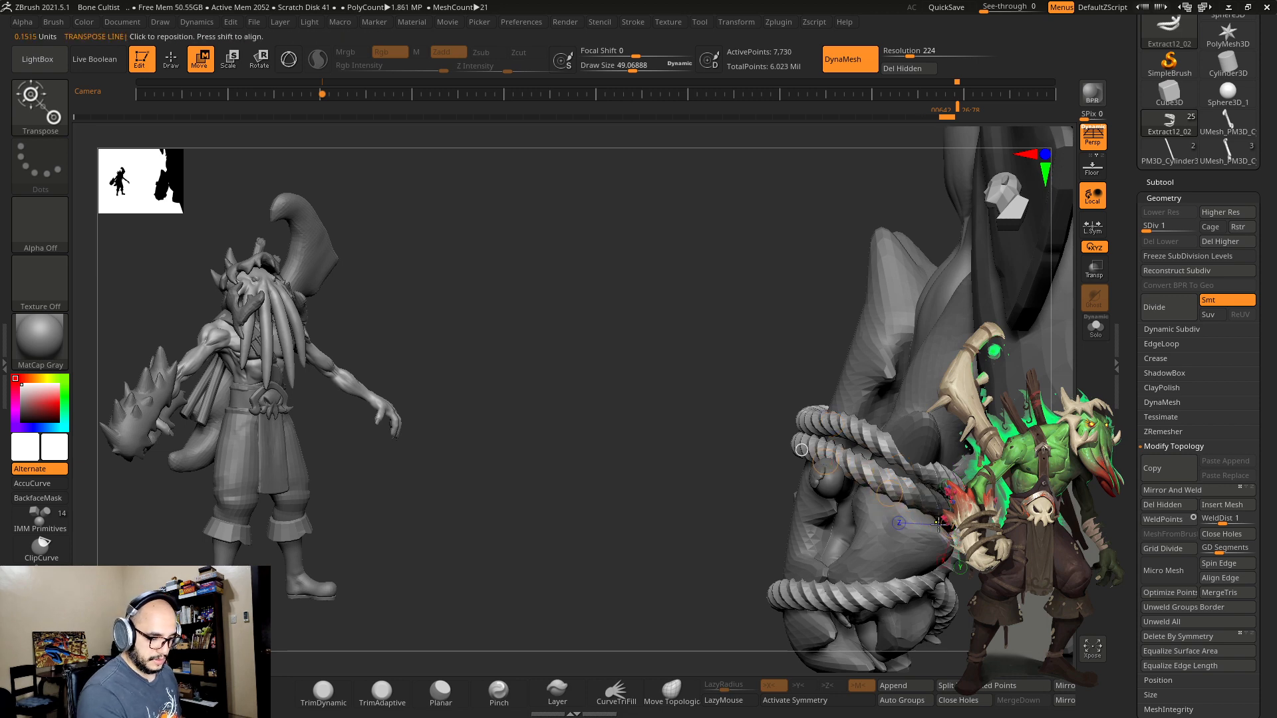
{"action": "right_click_drag", "start_coordinate": [839, 455], "coordinate": [840, 486]}
{"action": "key", "text": "alt+s"}
{"action": "right_click_drag", "start_coordinate": [1003, 486], "coordinate": [956, 443], "text": "alt"}
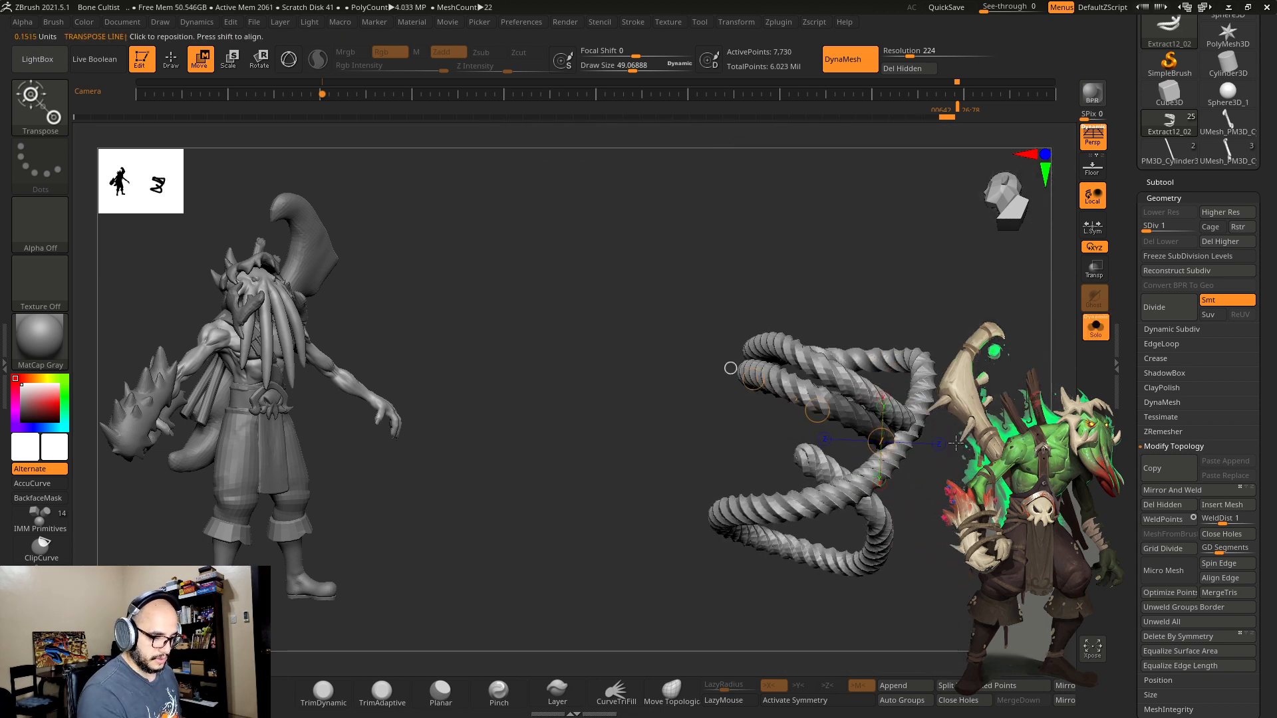
{"action": "left_click_drag", "start_coordinate": [860, 423], "coordinate": [772, 298], "text": "ctrl"}
{"action": "right_click_drag", "start_coordinate": [858, 279], "coordinate": [923, 284]}
{"action": "left_click", "coordinate": [923, 284], "text": "ctrl"}
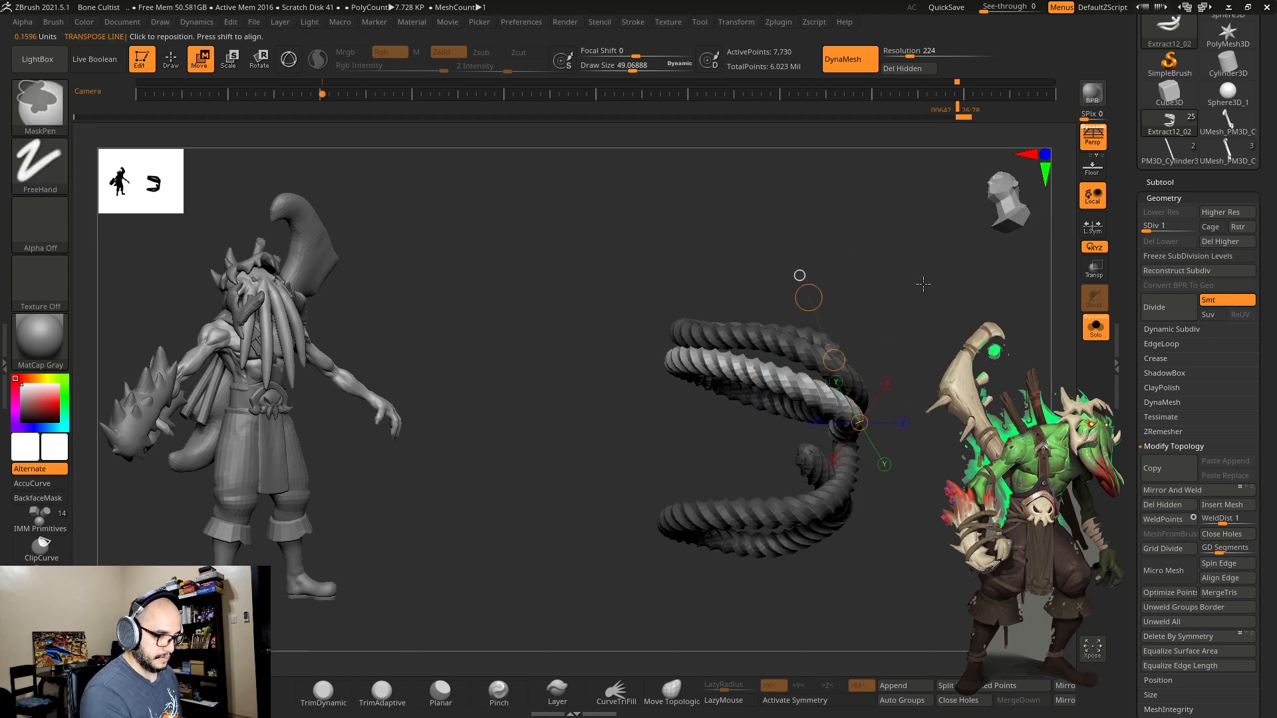
Step: Invert the rope's mask to protect the second loop and show the gauntlet, with the Move brush's Draw Size at about 63.4
{"action": "left_click", "coordinate": [900, 335], "text": "ctrl"}
{"action": "key", "text": "q"}
{"action": "key", "text": "s"}
{"action": "left_click_drag", "start_coordinate": [834, 364], "coordinate": [839, 364]}
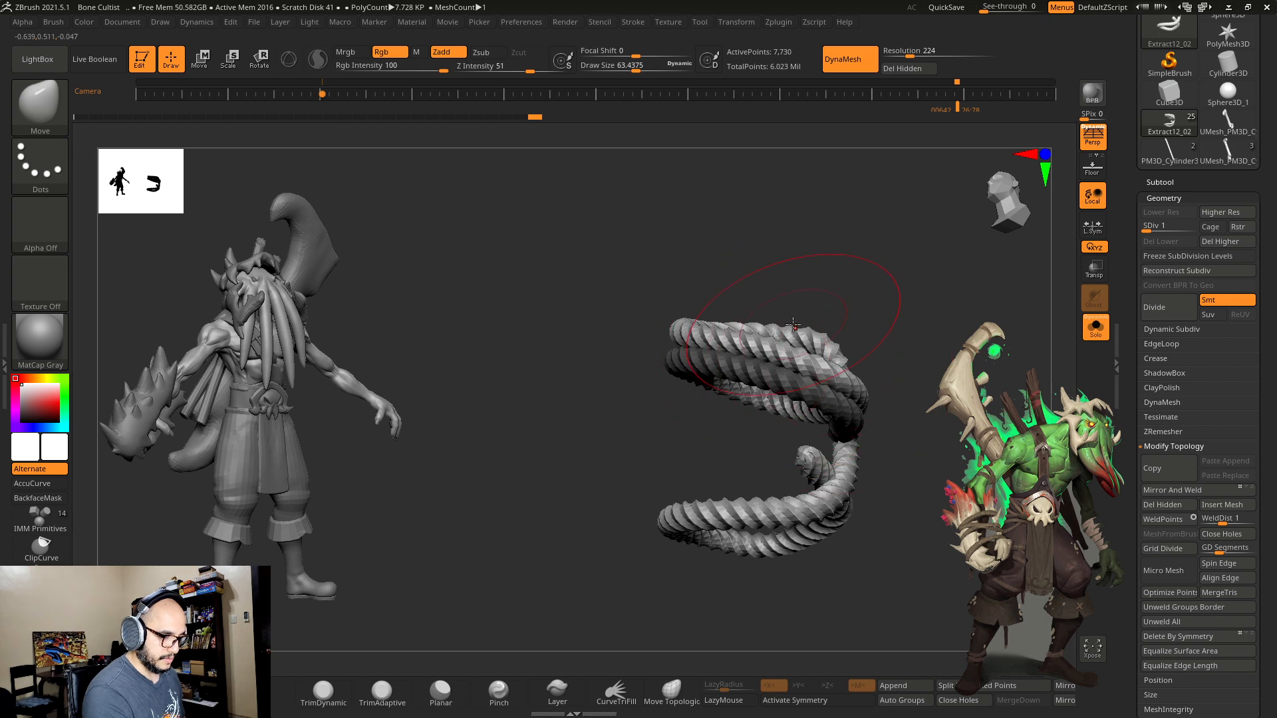
{"action": "left_click", "coordinate": [1095, 326]}
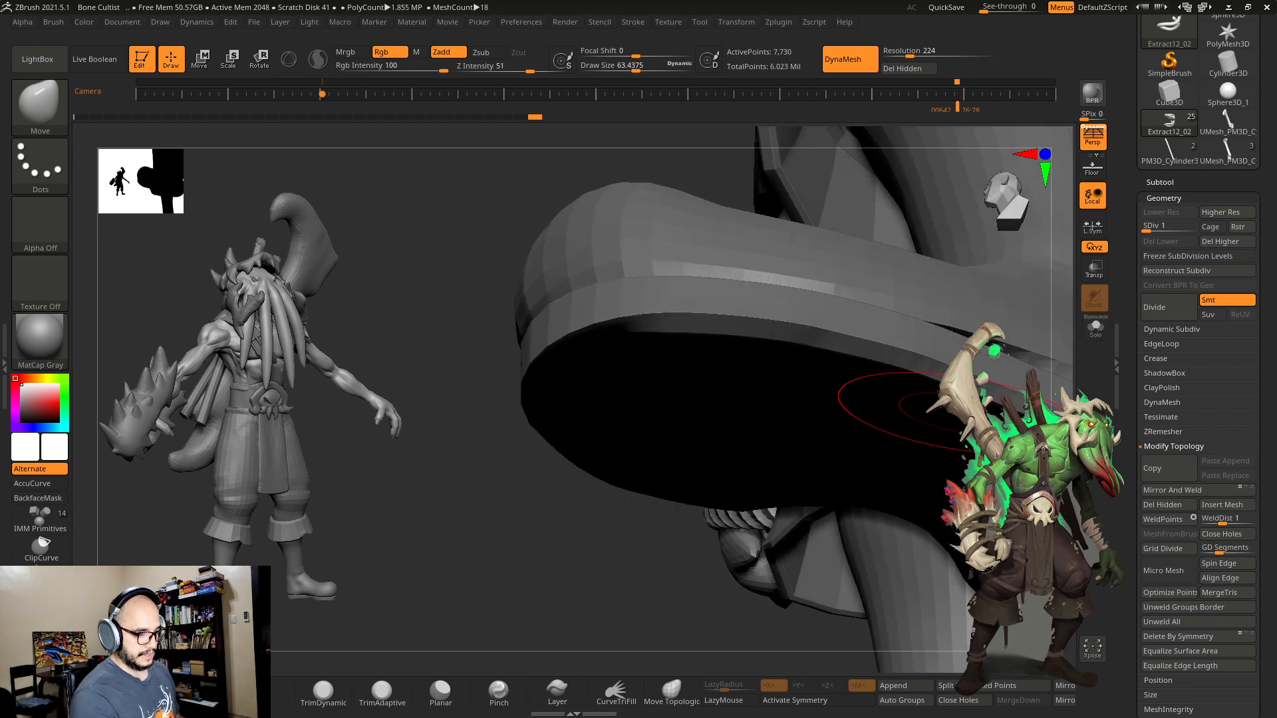
Step: Adjust the unmasked rope loop above the thumb with the Move brush at a Draw Size of about 39.5
{"action": "right_click_drag", "start_coordinate": [997, 432], "coordinate": [893, 475]}
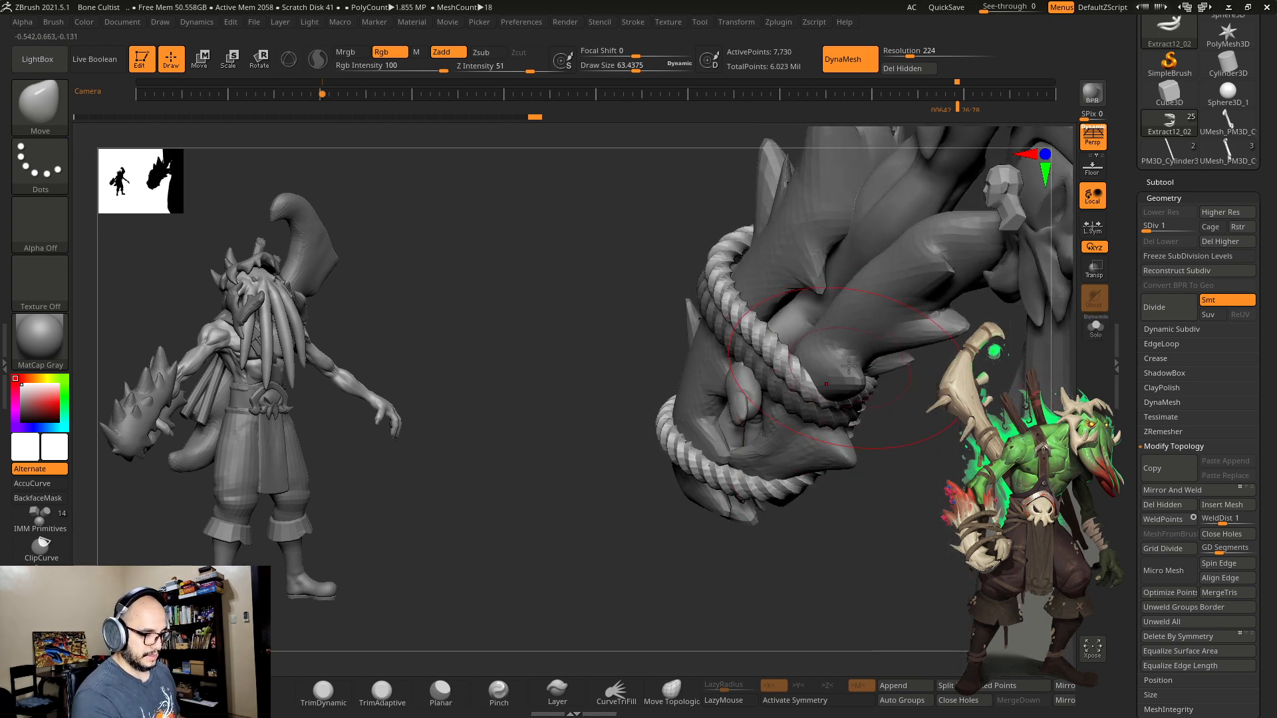
{"action": "right_click_drag", "start_coordinate": [844, 366], "coordinate": [944, 429]}
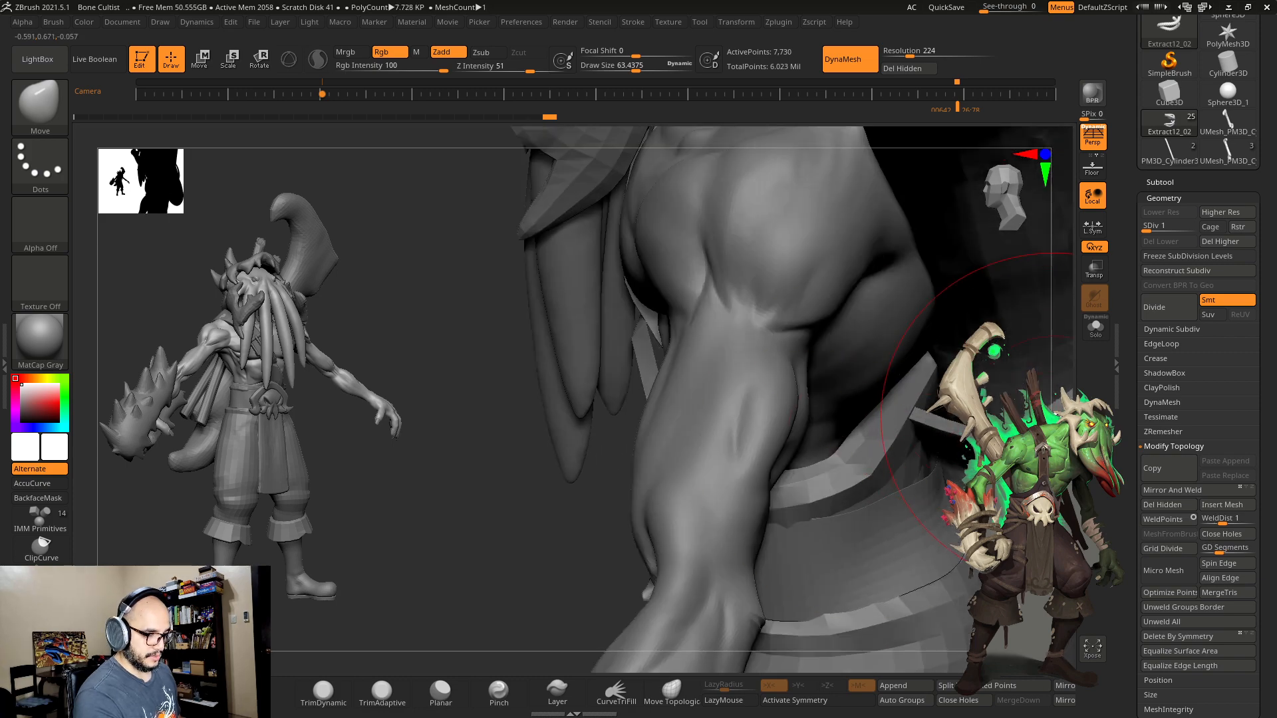
{"action": "right_click_drag", "start_coordinate": [1057, 413], "coordinate": [871, 395]}
{"action": "right_click_drag", "start_coordinate": [879, 473], "coordinate": [915, 425]}
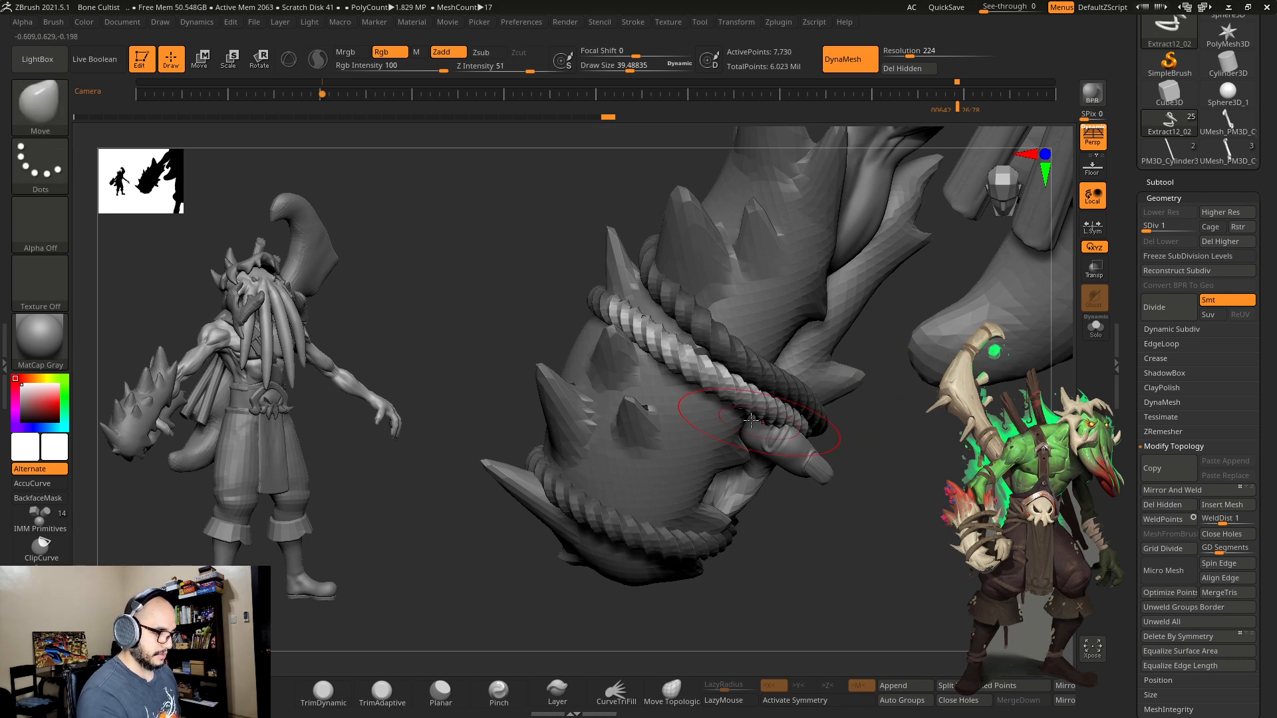
{"action": "left_click_drag", "start_coordinate": [750, 420], "coordinate": [740, 407]}
{"action": "left_click_drag", "start_coordinate": [677, 378], "coordinate": [685, 364]}
{"action": "key", "text": "s"}
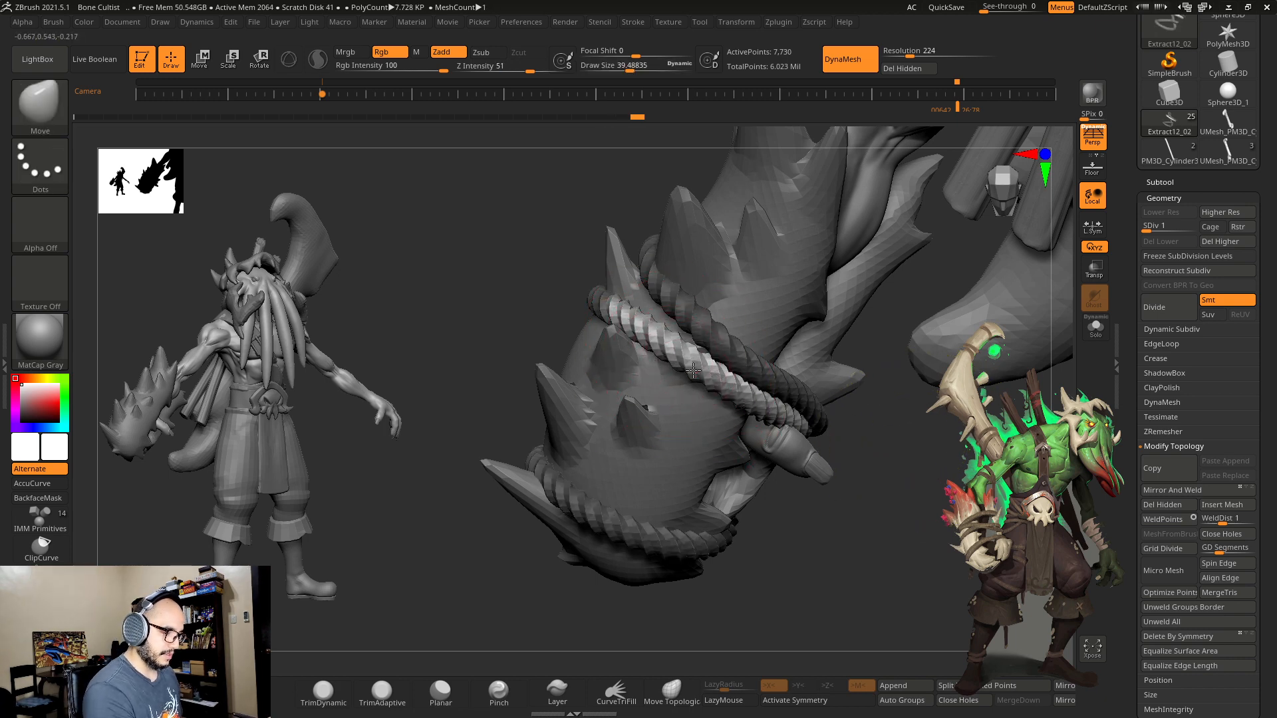
{"action": "key", "text": "s"}
{"action": "left_click_drag", "start_coordinate": [848, 432], "coordinate": [858, 421]}
{"action": "mouse_move", "coordinate": [878, 482]}
{"action": "left_mouse_down"}
{"action": "mouse_move", "coordinate": [873, 435]}
{"action": "mouse_move", "coordinate": [859, 465]}
{"action": "left_mouse_up"}
{"action": "key", "text": "s"}
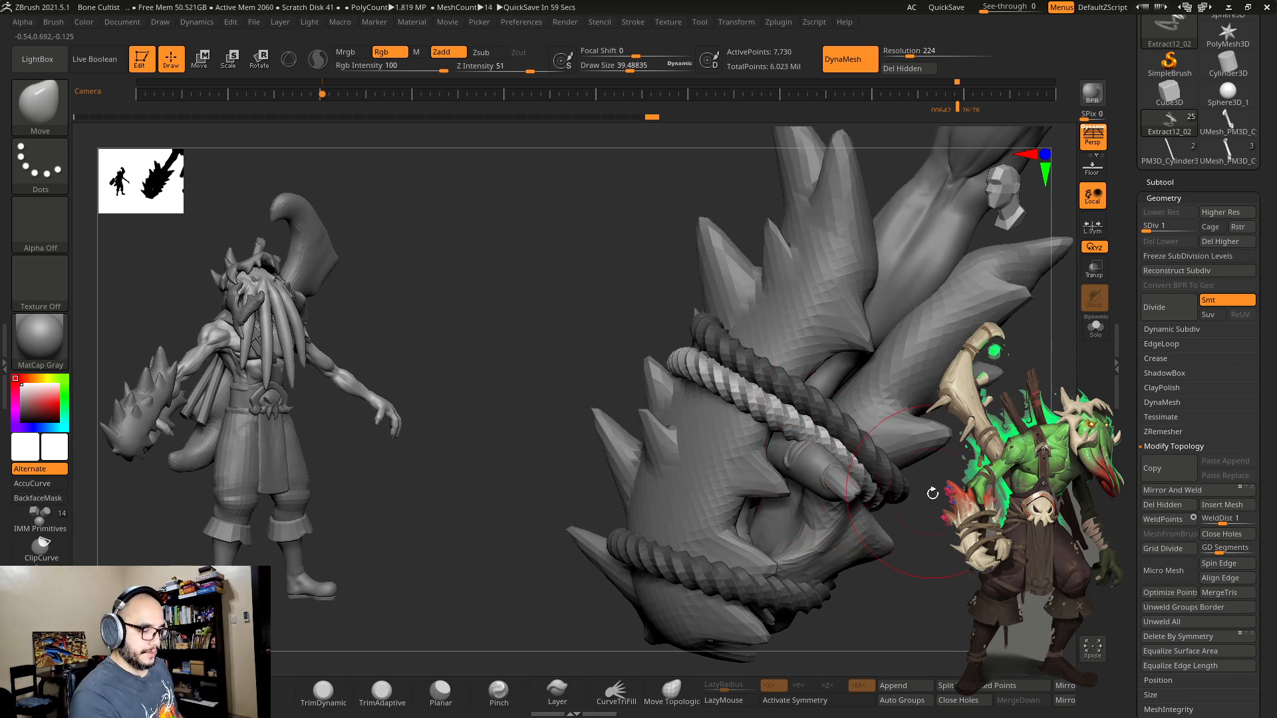
Step: Clear the rope's mask and raise the rope to subdivision level 5 to check its smoothed coils
{"action": "left_click_drag", "start_coordinate": [932, 493], "coordinate": [911, 510]}
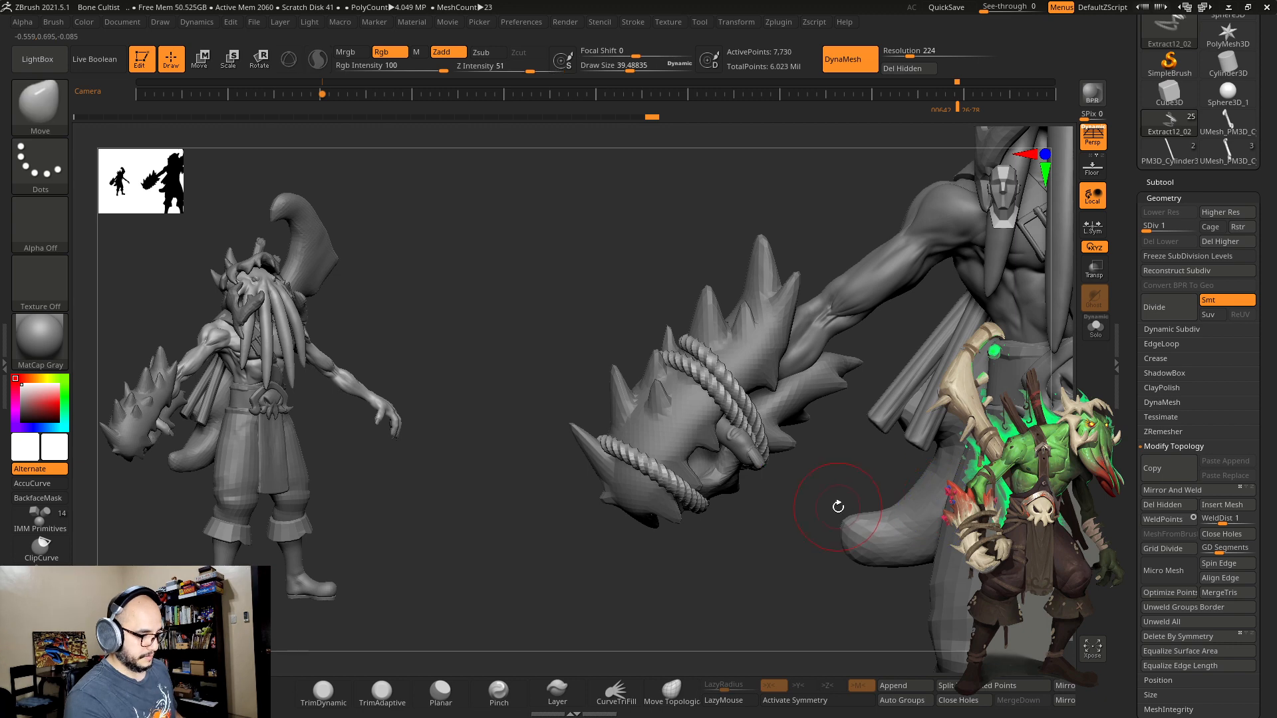
{"action": "key", "text": "d"}
{"action": "key", "text": "d"}
{"action": "key", "text": "d"}
{"action": "key", "text": "d"}
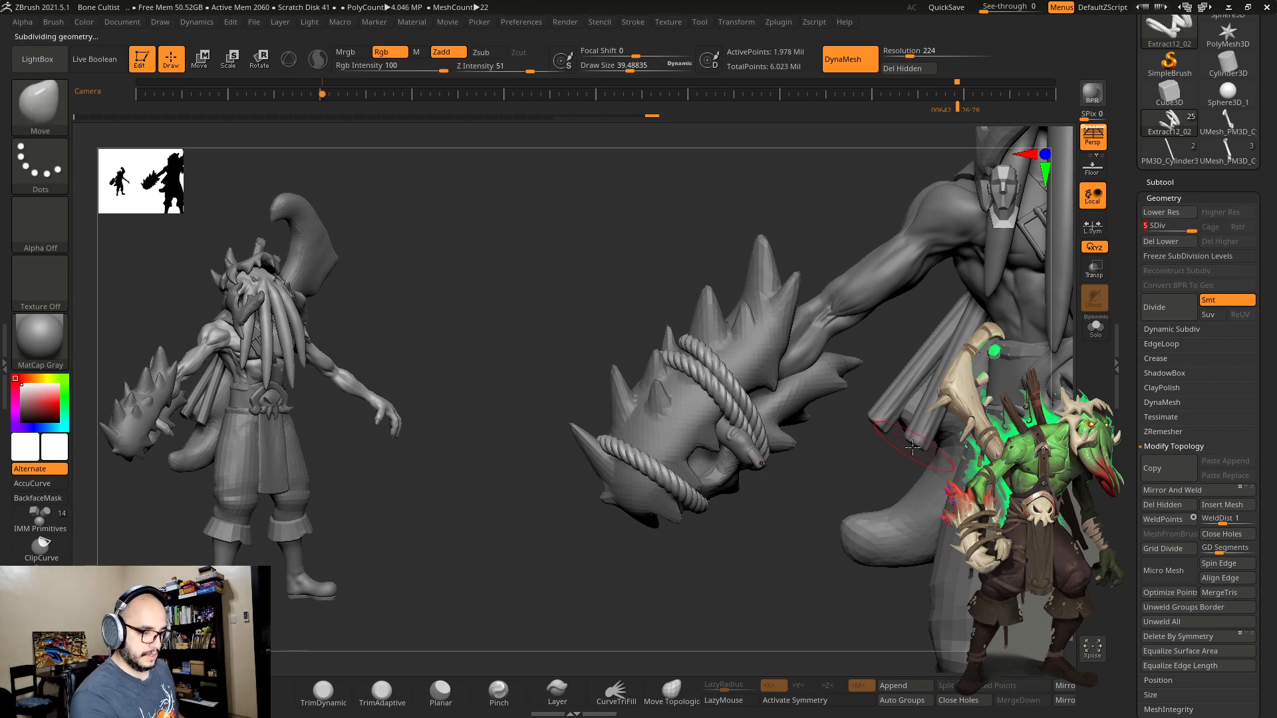
{"action": "left_click_drag", "start_coordinate": [912, 447], "coordinate": [802, 532]}
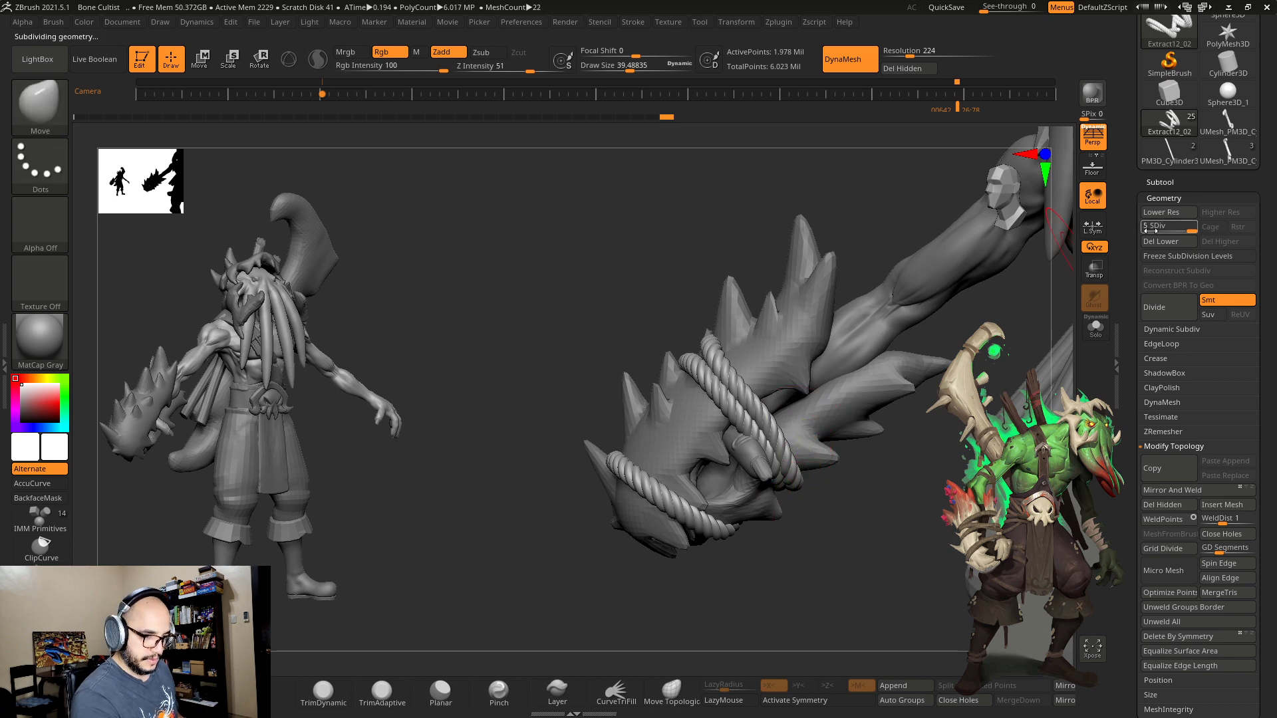
Step: Lower the rope to subdivision level 1 and shift its two upper loops with the Move brush at a Draw Size of about 115.8
{"action": "left_click_drag", "start_coordinate": [1151, 231], "coordinate": [1115, 232]}
{"action": "key", "text": "s"}
{"action": "left_click_drag", "start_coordinate": [815, 411], "coordinate": [759, 407]}
{"action": "key", "text": "s"}
{"action": "mouse_move", "coordinate": [775, 429]}
{"action": "left_mouse_down"}
{"action": "mouse_move", "coordinate": [769, 397]}
{"action": "mouse_move", "coordinate": [737, 390]}
{"action": "left_mouse_up"}
{"action": "key", "text": "s"}
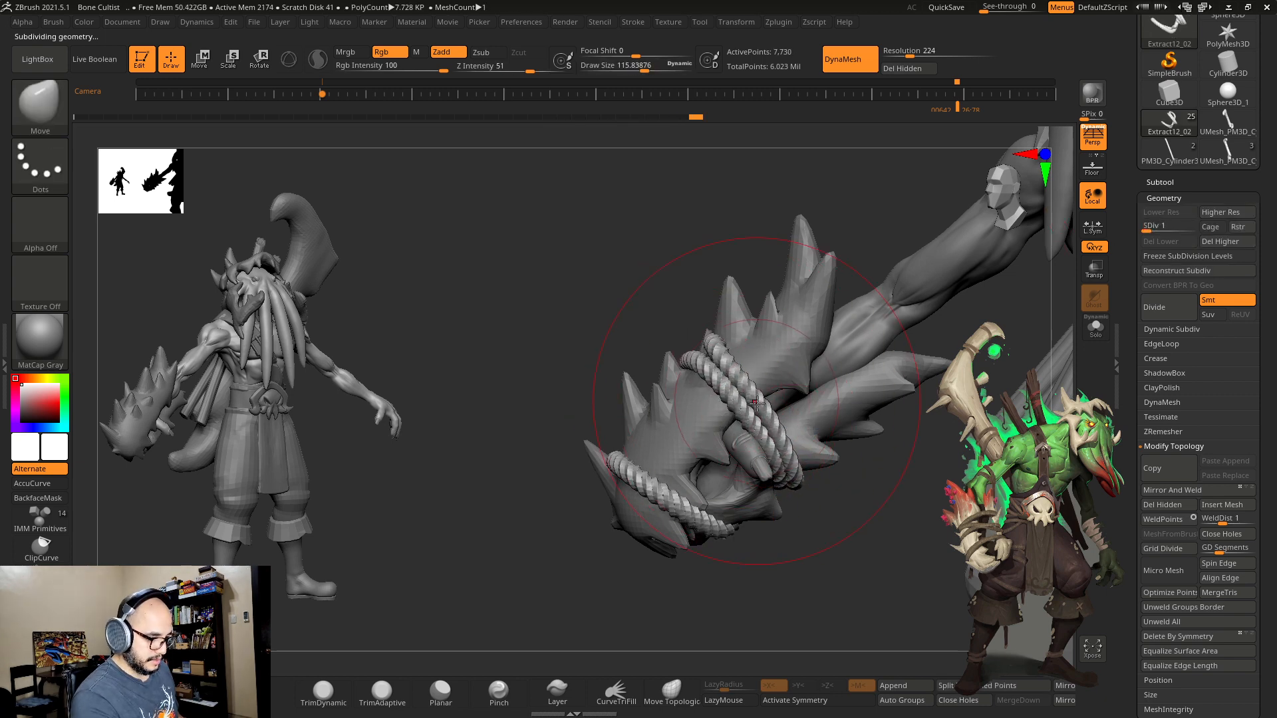
Step: Undo the last rope move and rework the upper loops around the gauntlet's spikes, reducing the Draw Size to about 70
{"action": "left_click_drag", "start_coordinate": [918, 492], "coordinate": [843, 472]}
{"action": "key", "text": "s"}
{"action": "mouse_move", "coordinate": [920, 409]}
{"action": "left_mouse_down"}
{"action": "mouse_move", "coordinate": [785, 327]}
{"action": "mouse_move", "coordinate": [806, 345]}
{"action": "left_mouse_up"}
{"action": "key", "text": "s"}
{"action": "key", "text": "ctrl+z"}
{"action": "key", "text": "s"}
{"action": "left_click_drag", "start_coordinate": [802, 345], "coordinate": [800, 346]}
{"action": "mouse_move", "coordinate": [772, 322]}
{"action": "left_mouse_down"}
{"action": "mouse_move", "coordinate": [858, 432]}
{"action": "mouse_move", "coordinate": [880, 484]}
{"action": "mouse_move", "coordinate": [818, 459]}
{"action": "mouse_move", "coordinate": [894, 419]}
{"action": "mouse_move", "coordinate": [871, 505]}
{"action": "left_mouse_up"}
{"action": "key", "text": "s"}
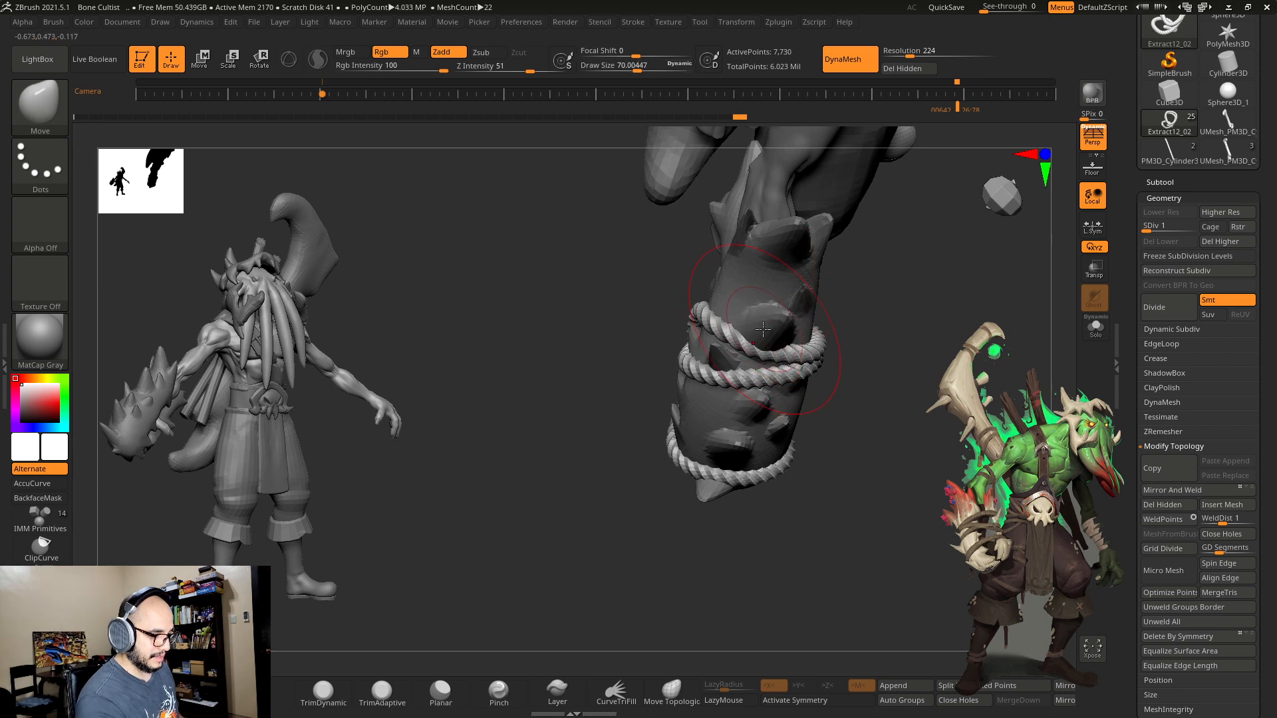
Step: Isolate the rope, mask its middle loop using a Transpose line, and bring the gauntlet back into view
{"action": "key", "text": "ctrl"}
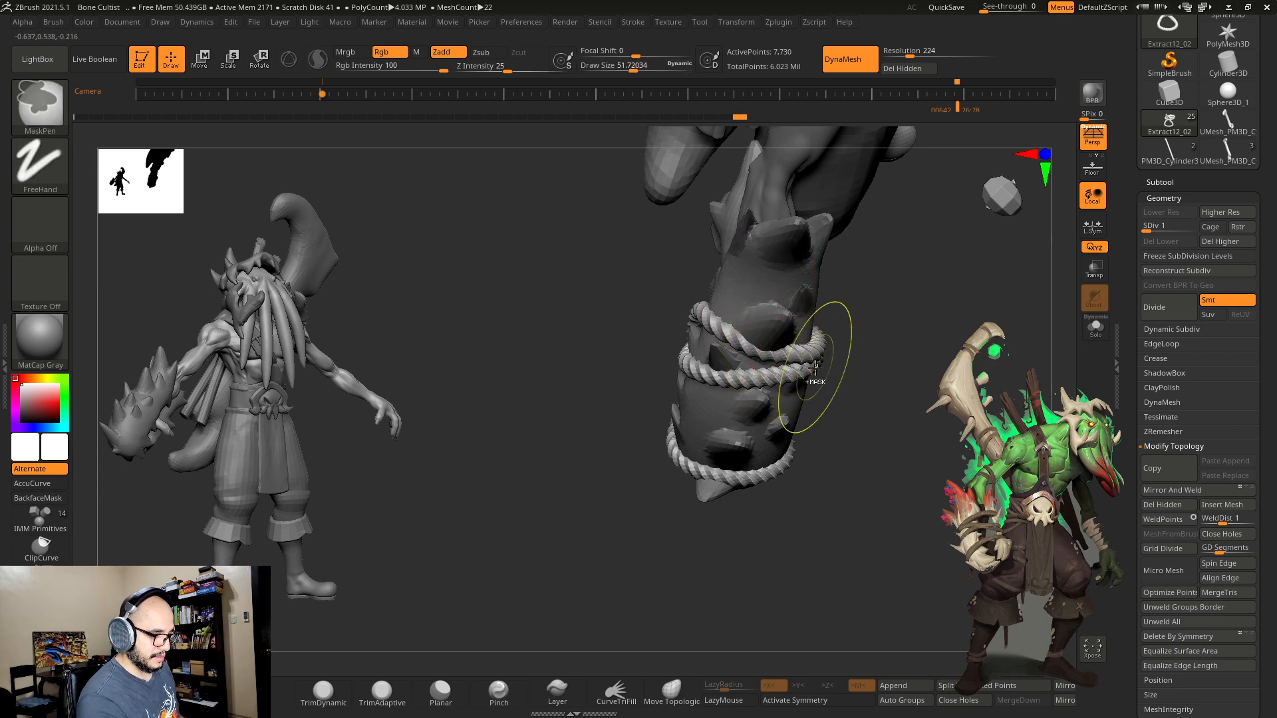
{"action": "left_click", "coordinate": [1094, 329]}
{"action": "key", "text": "w"}
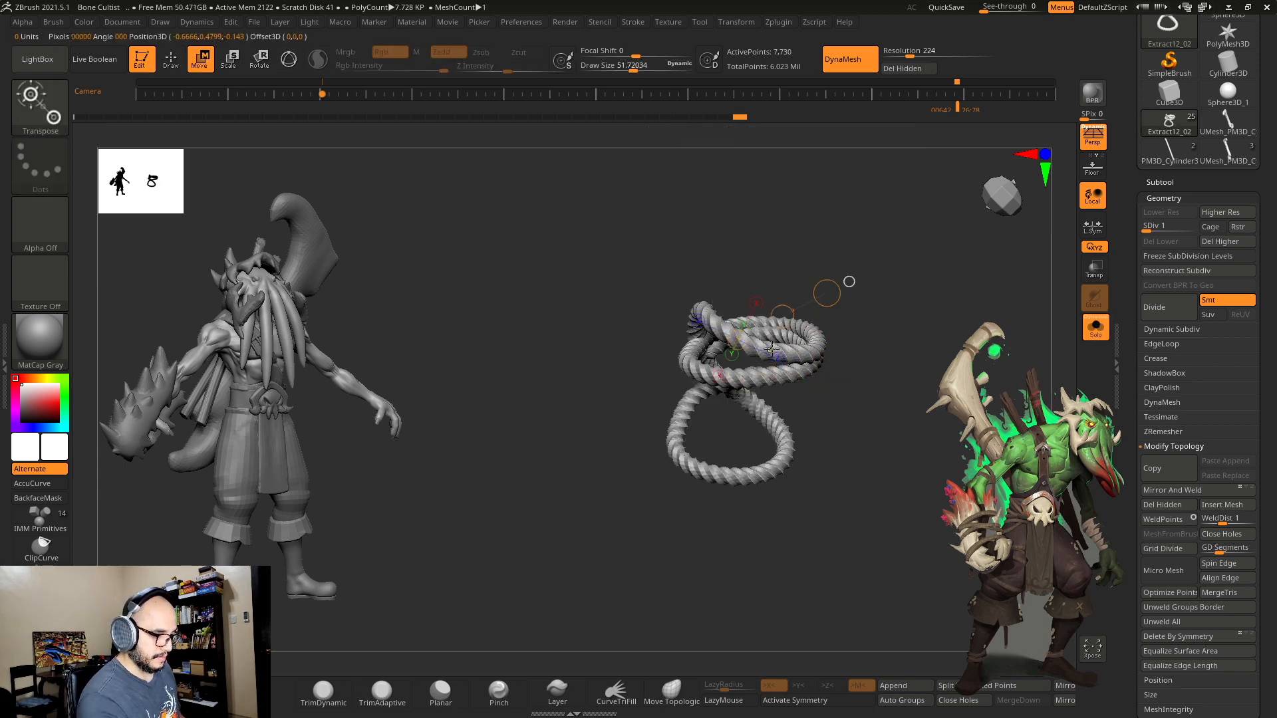
{"action": "left_click_drag", "start_coordinate": [885, 310], "coordinate": [872, 343]}
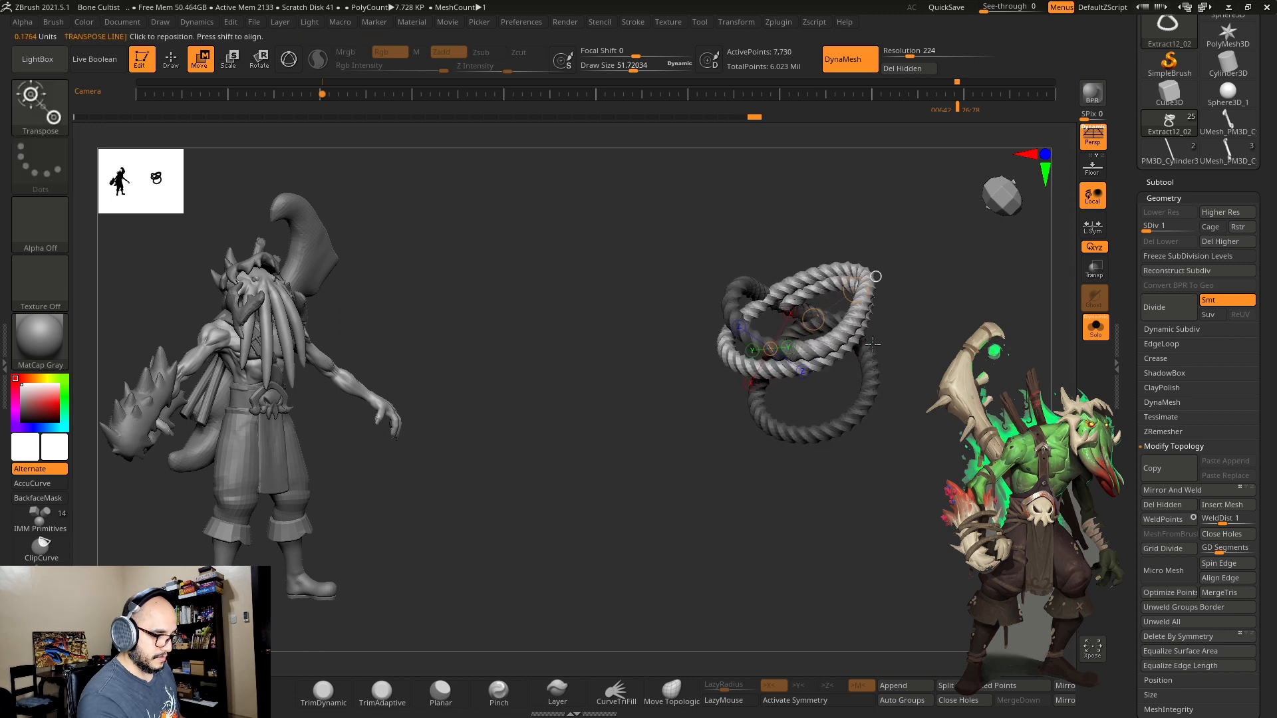
{"action": "key", "text": "q"}
{"action": "left_click_drag", "start_coordinate": [900, 263], "coordinate": [865, 321]}
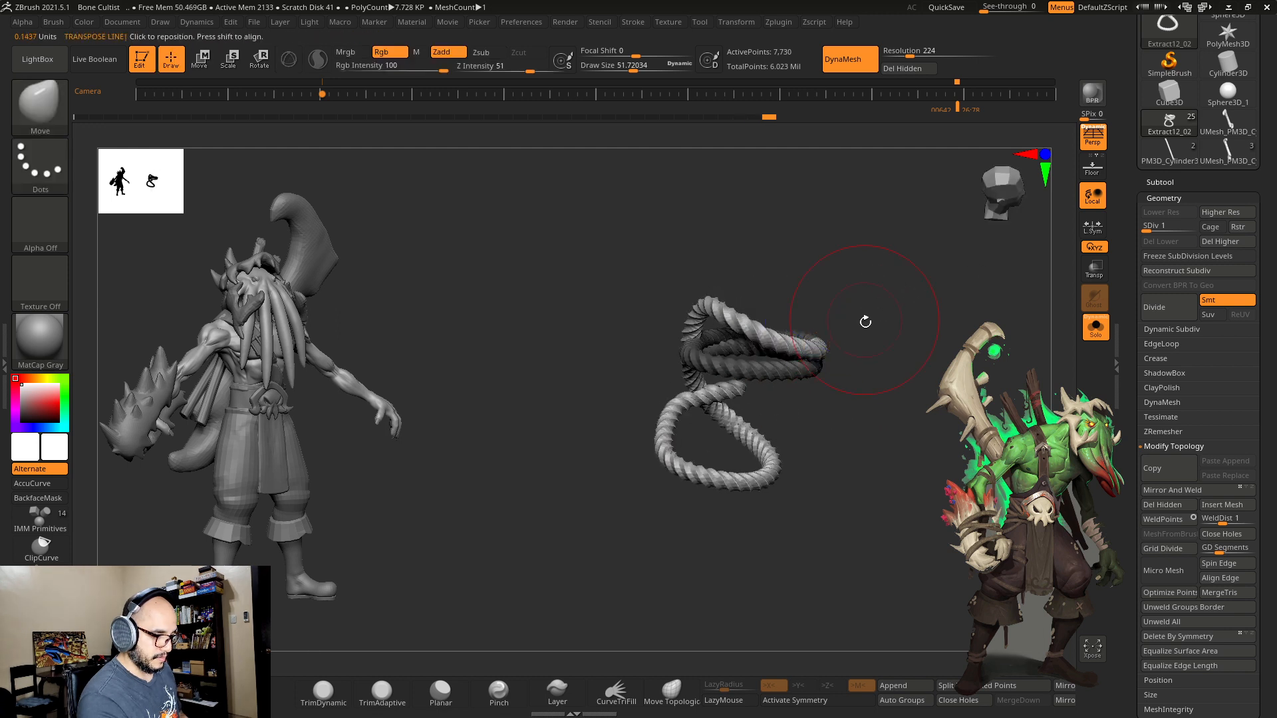
{"action": "left_click", "coordinate": [1090, 326]}
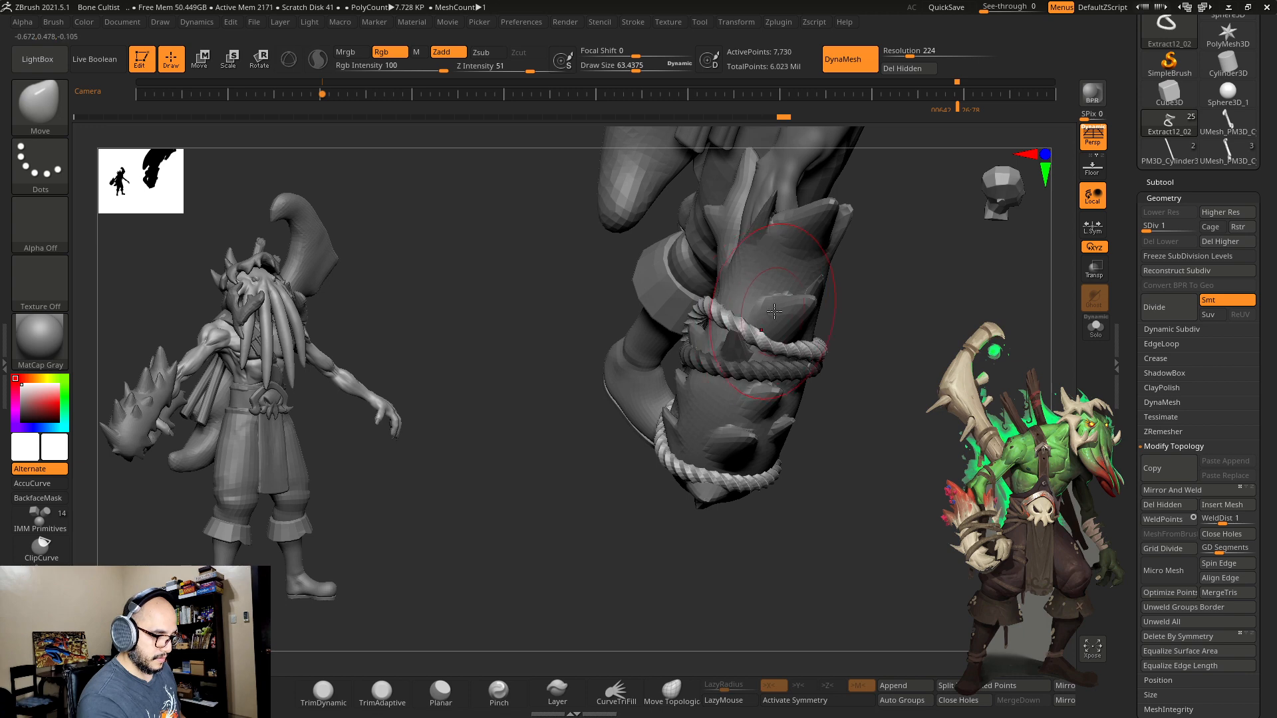
Step: Fit the unmasked upper loop around the gauntlet with the Move brush at Draw Sizes of about 60.3 and 44.1
{"action": "mouse_move", "coordinate": [852, 306]}
{"action": "left_mouse_down"}
{"action": "mouse_move", "coordinate": [907, 328]}
{"action": "mouse_move", "coordinate": [926, 362]}
{"action": "mouse_move", "coordinate": [818, 365]}
{"action": "mouse_move", "coordinate": [673, 327]}
{"action": "mouse_move", "coordinate": [688, 300]}
{"action": "mouse_move", "coordinate": [623, 328]}
{"action": "left_mouse_up"}
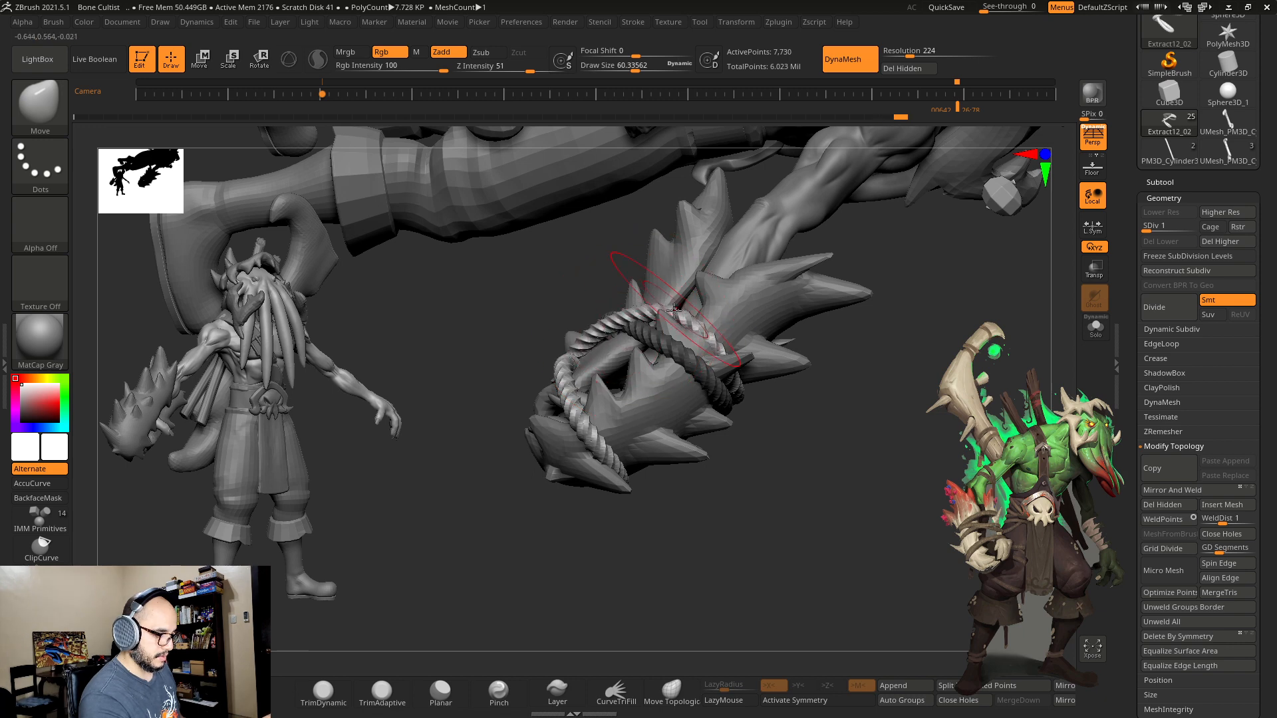
{"action": "left_click_drag", "start_coordinate": [756, 336], "coordinate": [727, 368]}
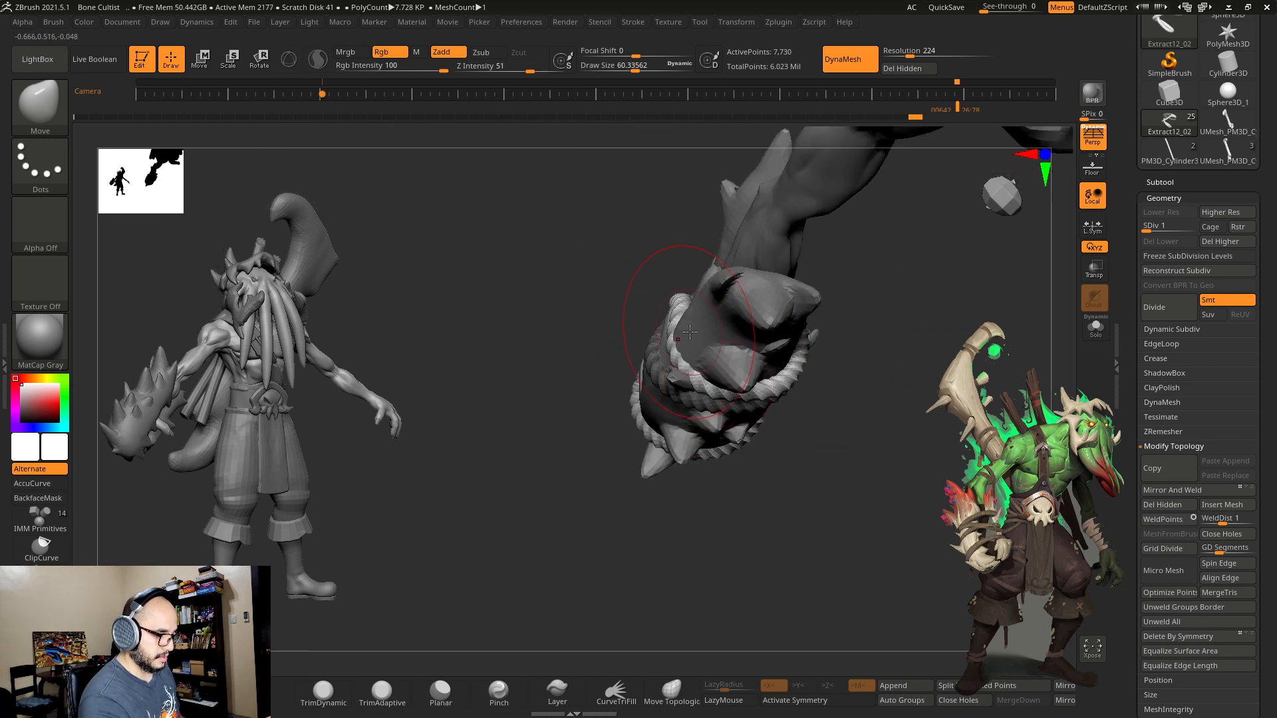
{"action": "mouse_move", "coordinate": [689, 326]}
{"action": "left_mouse_down"}
{"action": "mouse_move", "coordinate": [671, 319]}
{"action": "mouse_move", "coordinate": [691, 331]}
{"action": "left_mouse_up"}
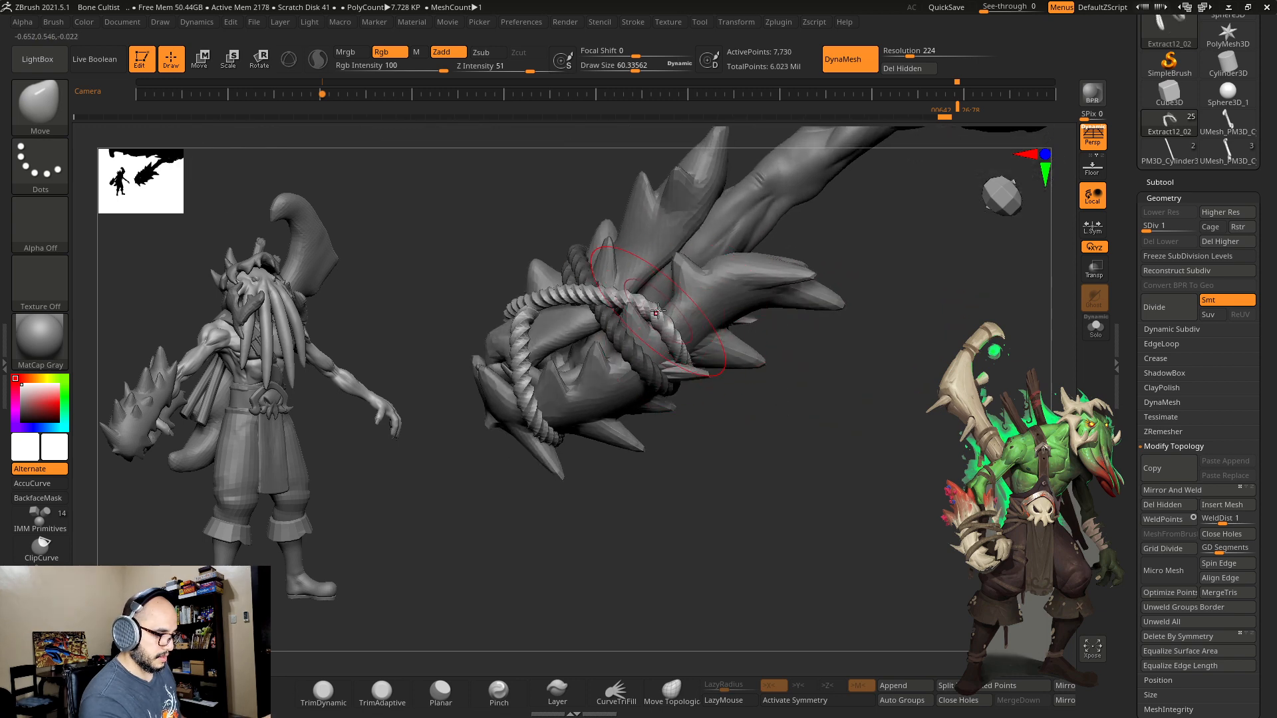
{"action": "left_click_drag", "start_coordinate": [765, 383], "coordinate": [757, 424]}
{"action": "left_click_drag", "start_coordinate": [669, 328], "coordinate": [661, 329]}
{"action": "left_click_drag", "start_coordinate": [723, 407], "coordinate": [756, 414]}
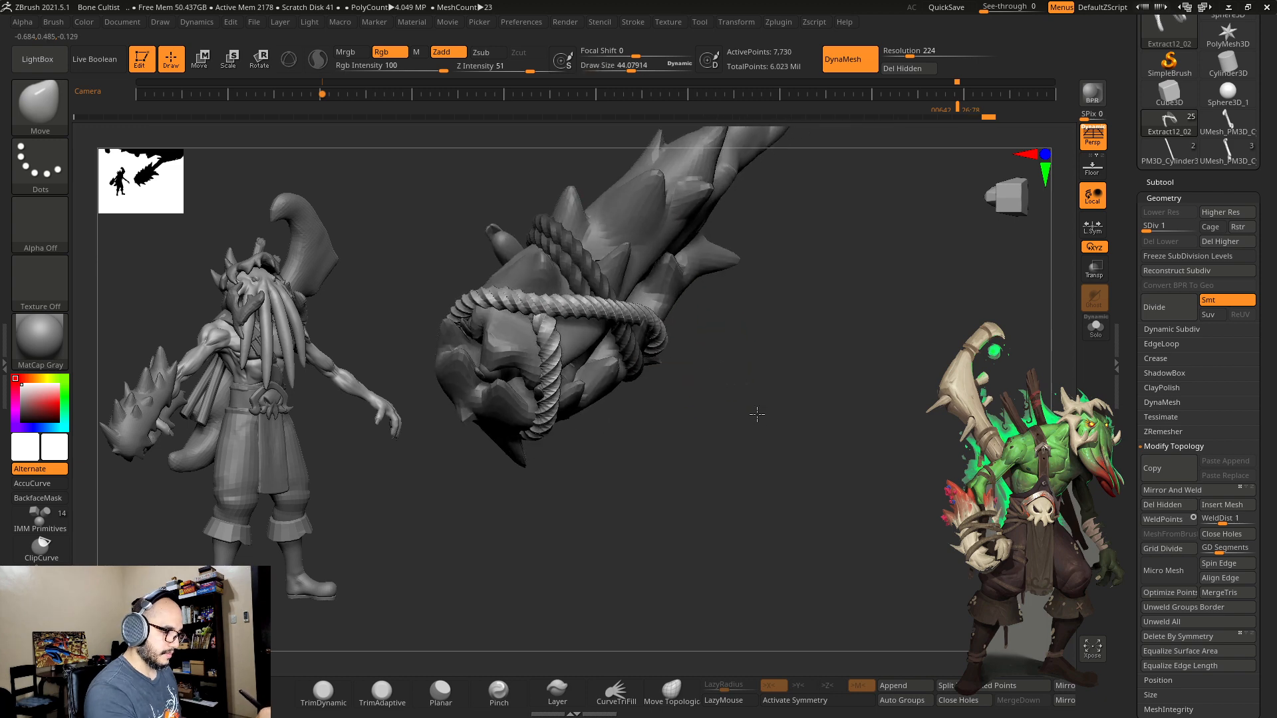
{"action": "left_click_drag", "start_coordinate": [644, 307], "coordinate": [647, 311]}
{"action": "mouse_move", "coordinate": [758, 399]}
{"action": "left_mouse_down"}
{"action": "mouse_move", "coordinate": [824, 451]}
{"action": "mouse_move", "coordinate": [837, 489]}
{"action": "mouse_move", "coordinate": [843, 435]}
{"action": "mouse_move", "coordinate": [869, 407]}
{"action": "left_mouse_up"}
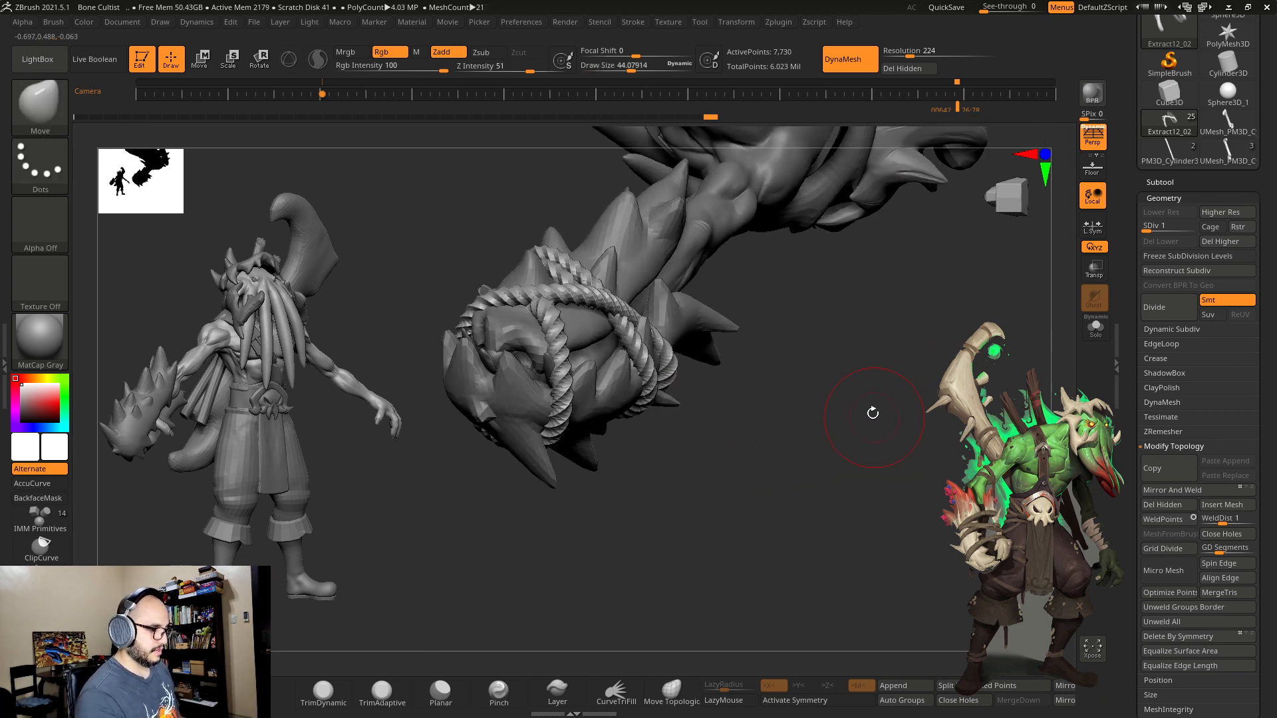
Step: Mask all but the rope strand near the fingertips with a Transpose line and set the Move Draw Size to about 101.6
{"action": "key", "text": "w"}
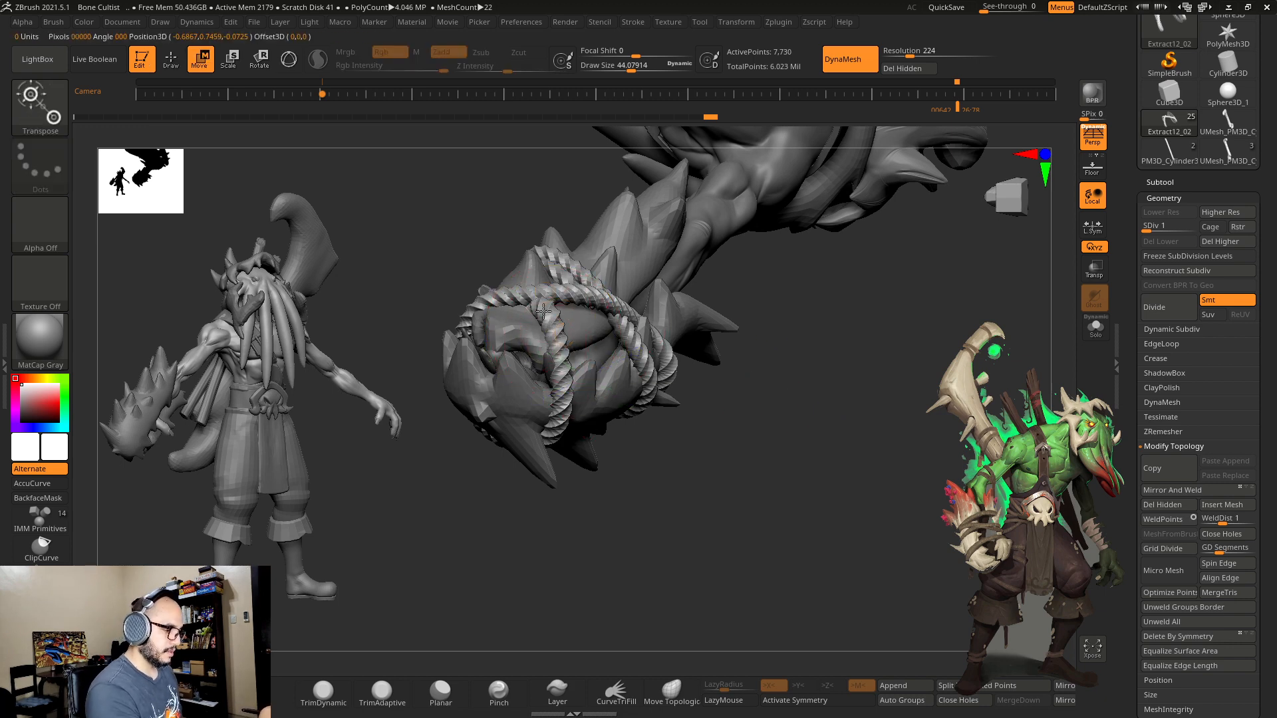
{"action": "left_click_drag", "start_coordinate": [538, 308], "coordinate": [594, 570], "text": "ctrl"}
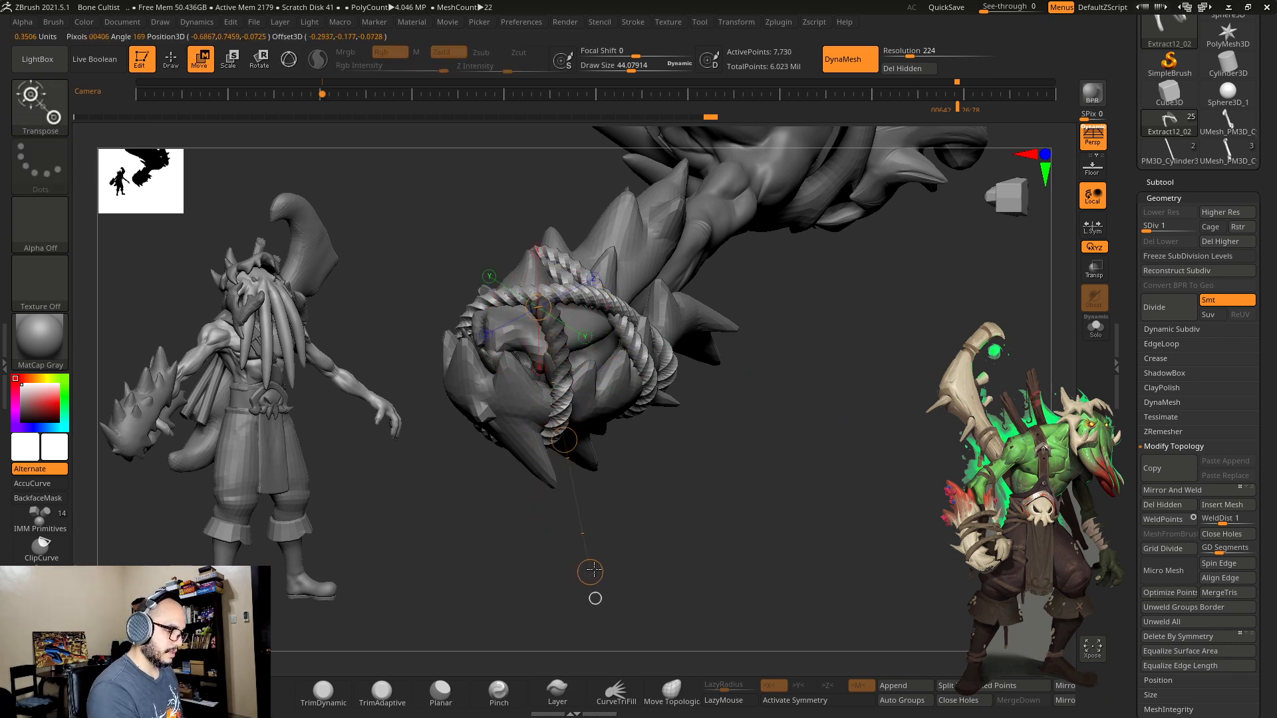
{"action": "left_click", "coordinate": [663, 478], "text": "ctrl"}
{"action": "mouse_move", "coordinate": [668, 479]}
{"action": "left_mouse_down"}
{"action": "mouse_move", "coordinate": [730, 479]}
{"action": "mouse_move", "coordinate": [771, 459]}
{"action": "left_mouse_up"}
{"action": "key", "text": "q"}
{"action": "key", "text": "s"}
{"action": "left_click_drag", "start_coordinate": [574, 322], "coordinate": [585, 322]}
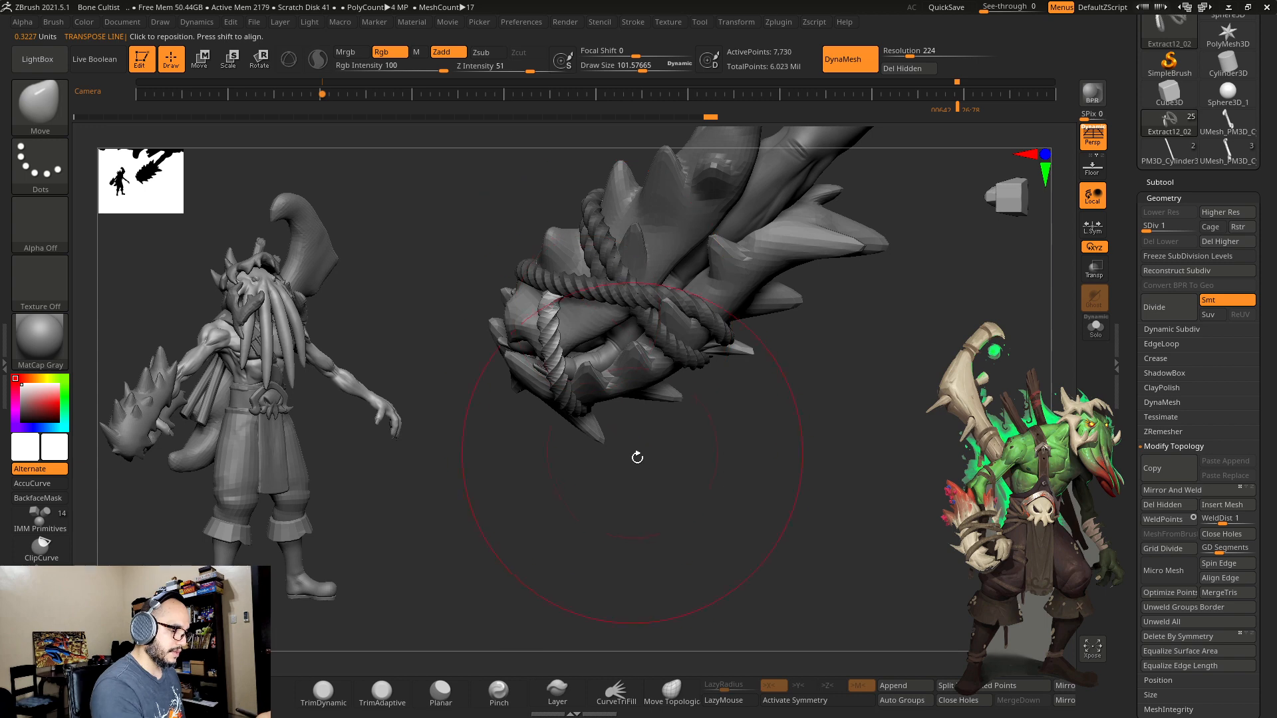
Step: Try masking the rope around the curled fingers with a Transpose line and MaskPen, removing those masks again
{"action": "key", "text": "w"}
{"action": "left_click_drag", "start_coordinate": [637, 458], "coordinate": [641, 425]}
{"action": "left_click_drag", "start_coordinate": [555, 363], "coordinate": [703, 592], "text": "ctrl"}
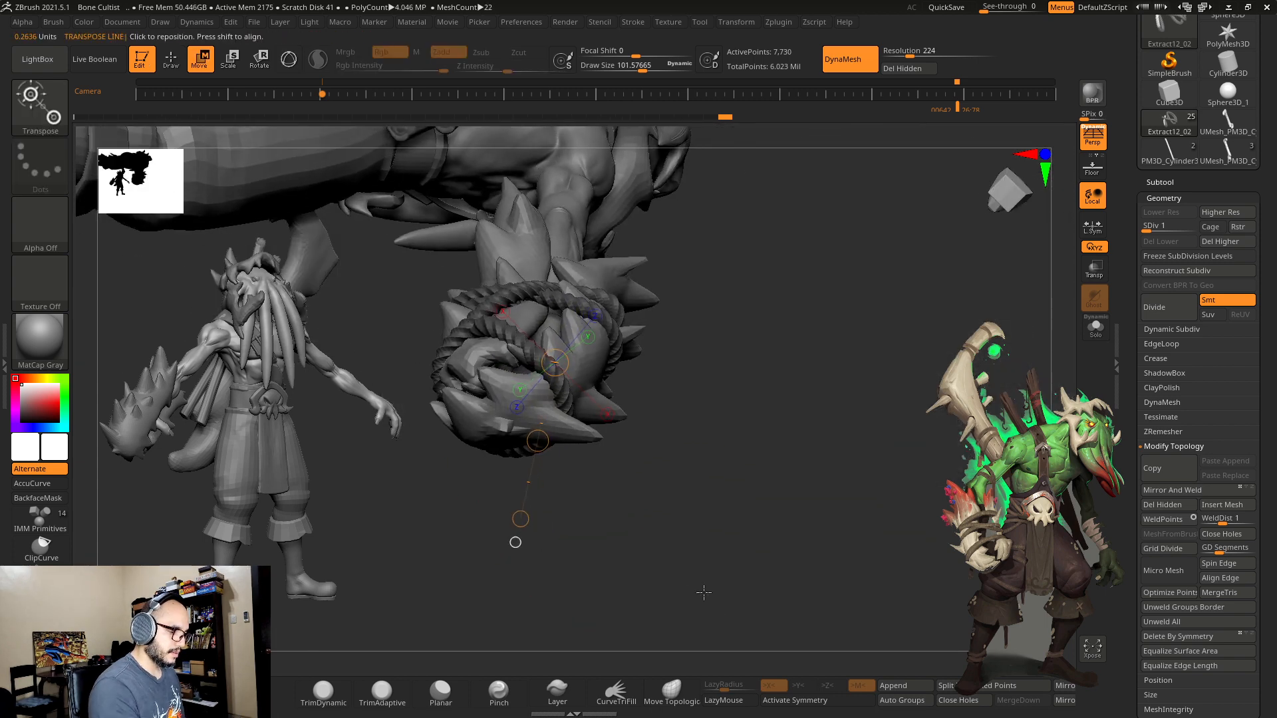
{"action": "key", "text": "q"}
{"action": "left_click_drag", "start_coordinate": [644, 427], "coordinate": [648, 432], "text": "ctrl"}
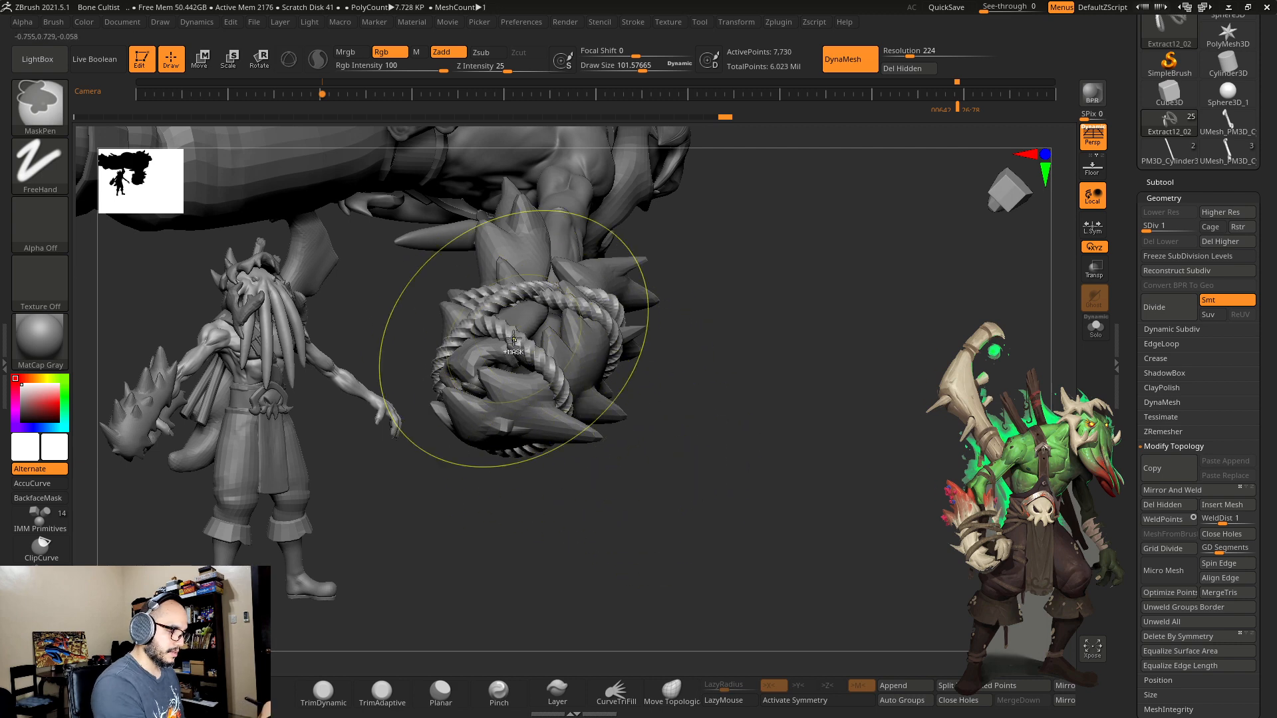
{"action": "mouse_move", "coordinate": [513, 338]}
{"action": "left_mouse_down", "text": "ctrl"}
{"action": "mouse_move", "coordinate": [596, 470]}
{"action": "mouse_move", "coordinate": [585, 467]}
{"action": "left_mouse_up", "text": "ctrl"}
{"action": "key", "text": "ctrl+z"}
Step: Mask all but the strand crossing the fingers using a Transpose line, and set the Move Draw Size to about 106.2
{"action": "key", "text": "w"}
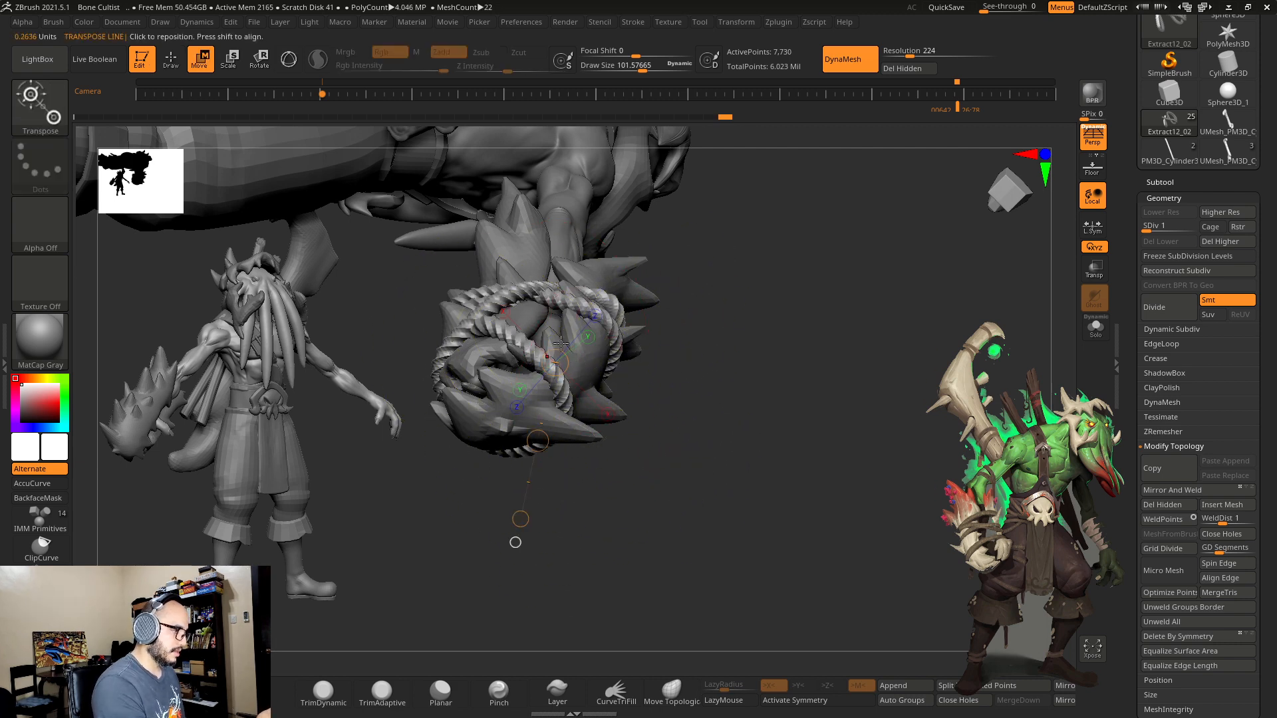
{"action": "left_click_drag", "start_coordinate": [494, 330], "coordinate": [317, 550], "text": "ctrl"}
{"action": "left_click", "coordinate": [686, 468], "text": "ctrl"}
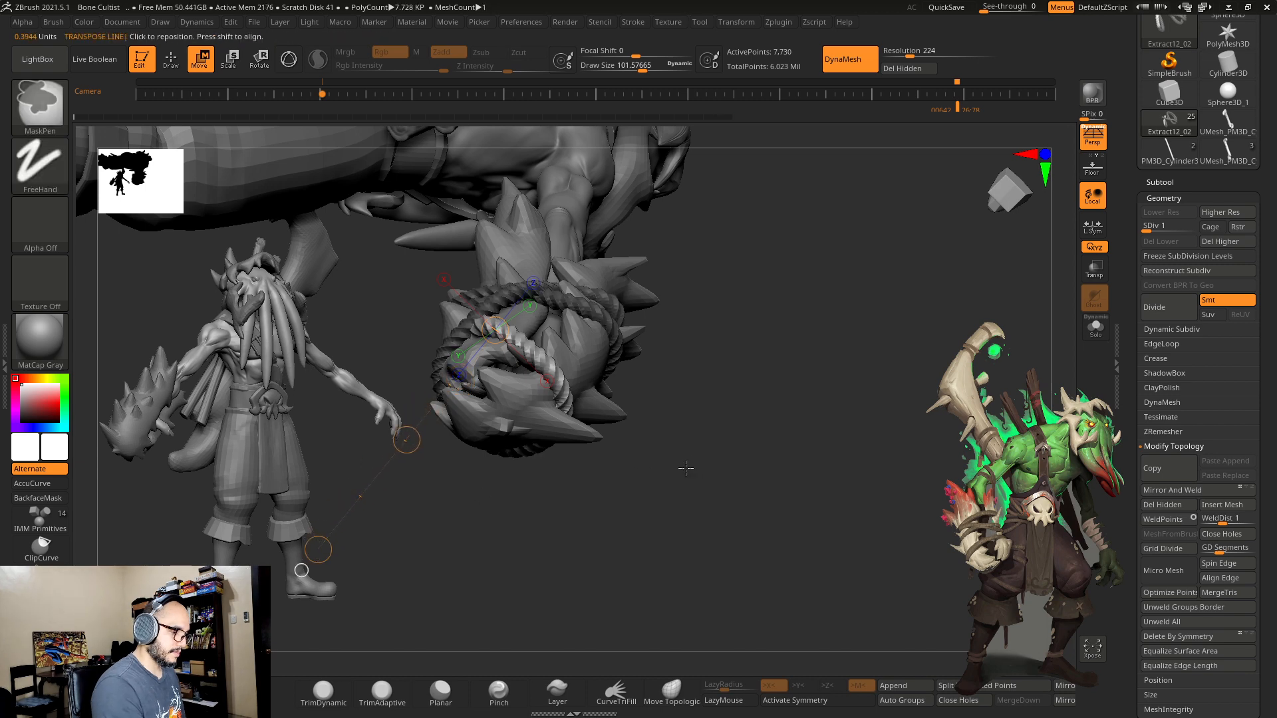
{"action": "mouse_move", "coordinate": [707, 470]}
{"action": "left_mouse_down"}
{"action": "mouse_move", "coordinate": [638, 489]}
{"action": "mouse_move", "coordinate": [613, 530]}
{"action": "mouse_move", "coordinate": [615, 553]}
{"action": "left_mouse_up"}
{"action": "key", "text": "q"}
{"action": "key", "text": "s"}
{"action": "left_click_drag", "start_coordinate": [534, 361], "coordinate": [541, 360]}
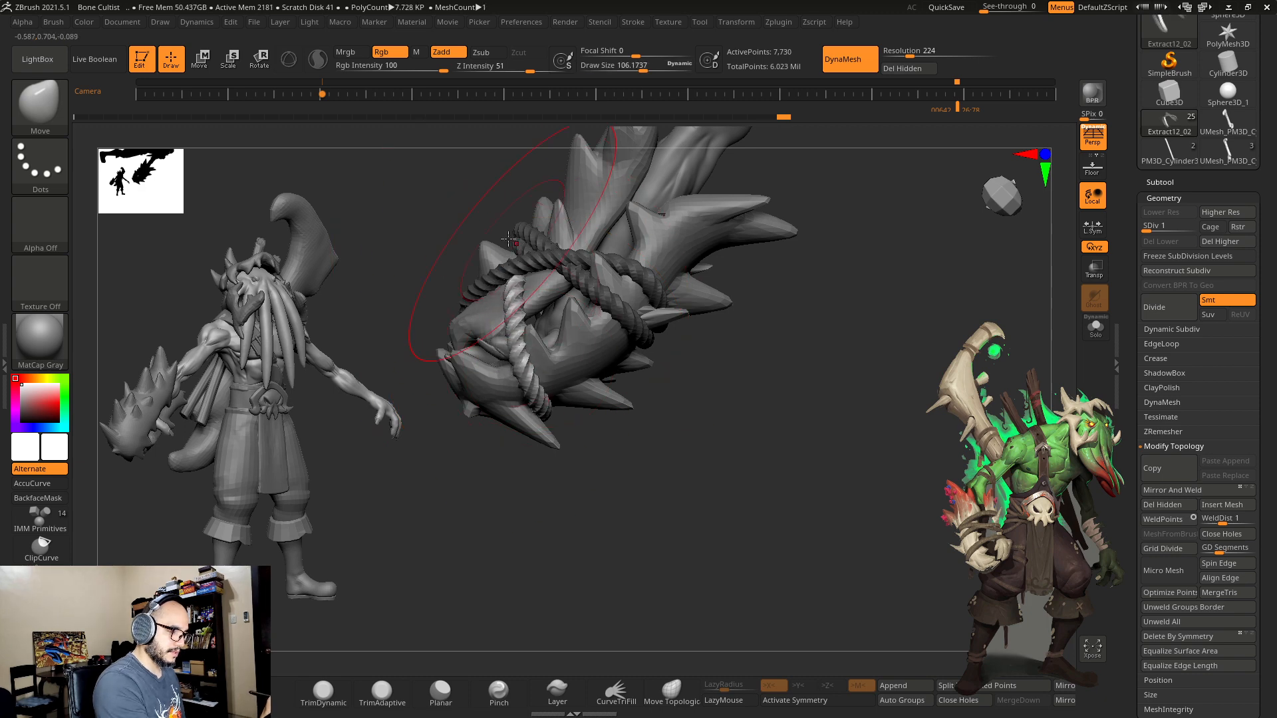
Step: Adjust the strand across the fingers, clear the rope's mask, and nudge the lowest coil up the gauntlet with the Move brush
{"action": "right_click_drag", "start_coordinate": [497, 263], "coordinate": [535, 260]}
{"action": "right_click_drag", "start_coordinate": [540, 193], "coordinate": [555, 258]}
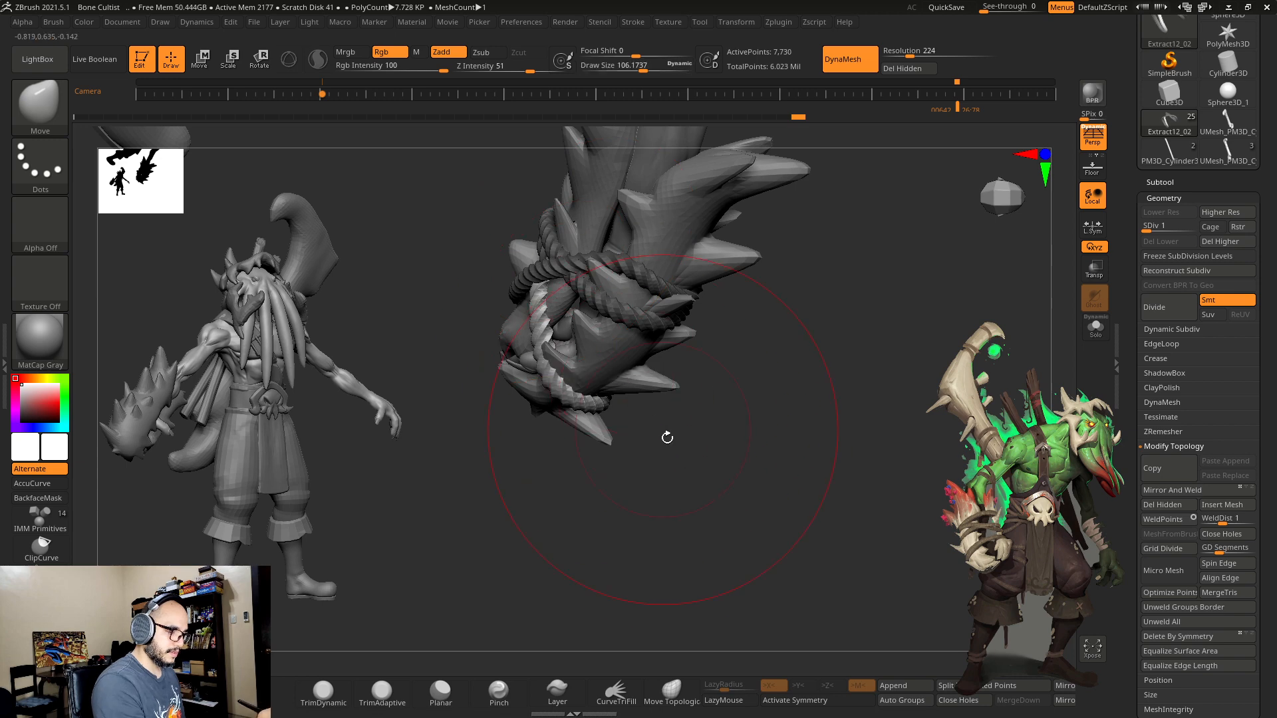
{"action": "right_click_drag", "start_coordinate": [663, 437], "coordinate": [690, 457]}
{"action": "right_click_drag", "start_coordinate": [566, 379], "coordinate": [723, 372]}
{"action": "left_click_drag", "start_coordinate": [656, 516], "coordinate": [652, 470], "text": "ctrl"}
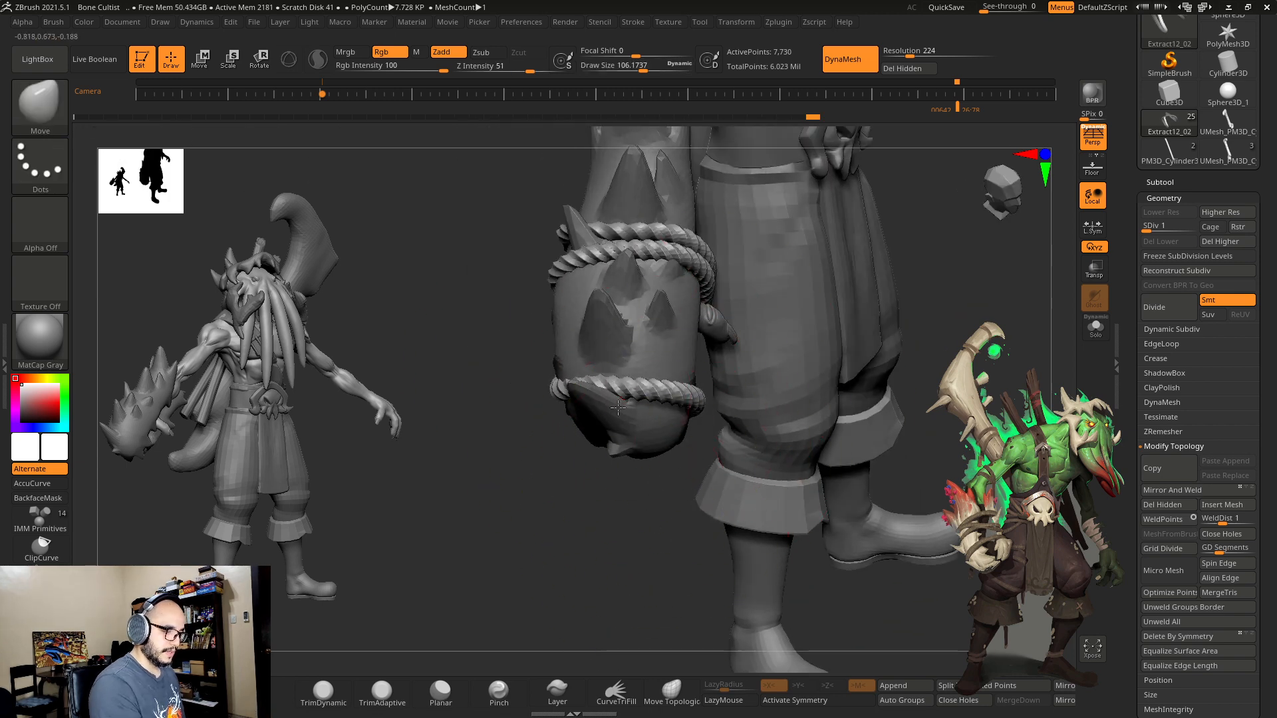
{"action": "left_click_drag", "start_coordinate": [638, 403], "coordinate": [634, 385]}
Step: Check the rope in isolation, show only the gauntlet and rope subtools, and make the gauntlet Extract12_01 active
{"action": "right_click_drag", "start_coordinate": [606, 529], "coordinate": [729, 436]}
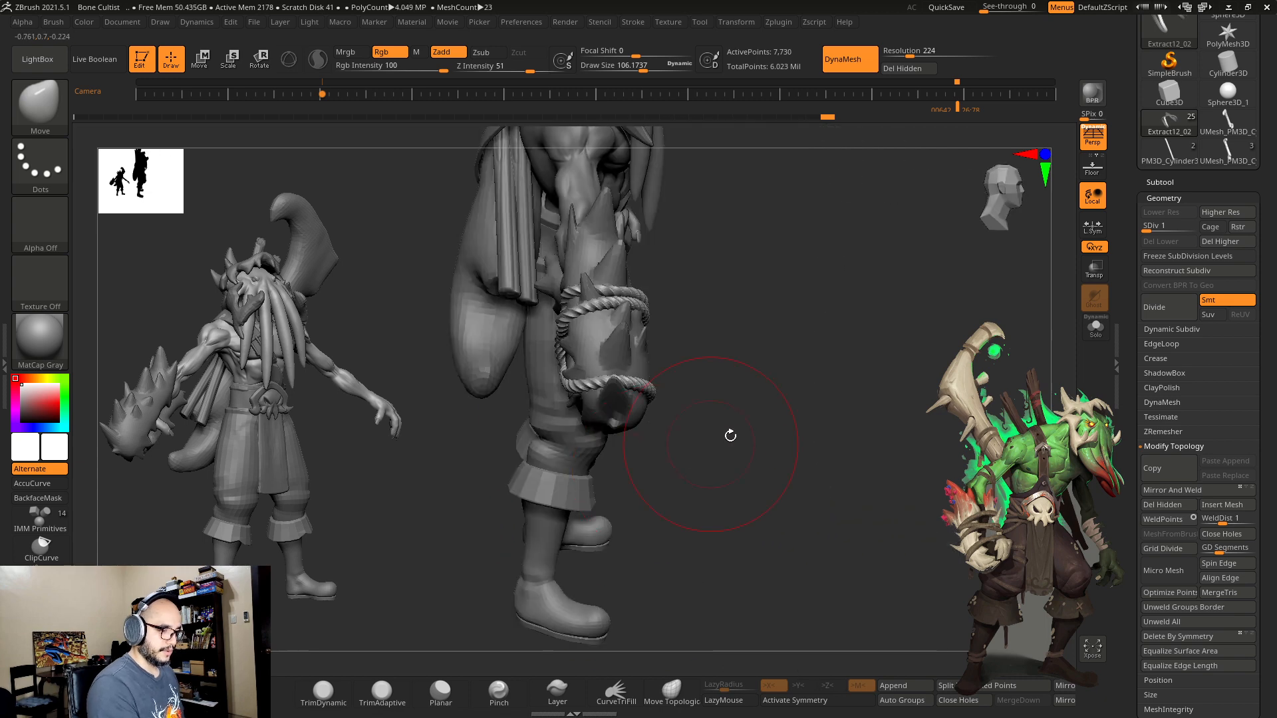
{"action": "right_click_drag", "start_coordinate": [851, 389], "coordinate": [797, 382], "text": "ctrl"}
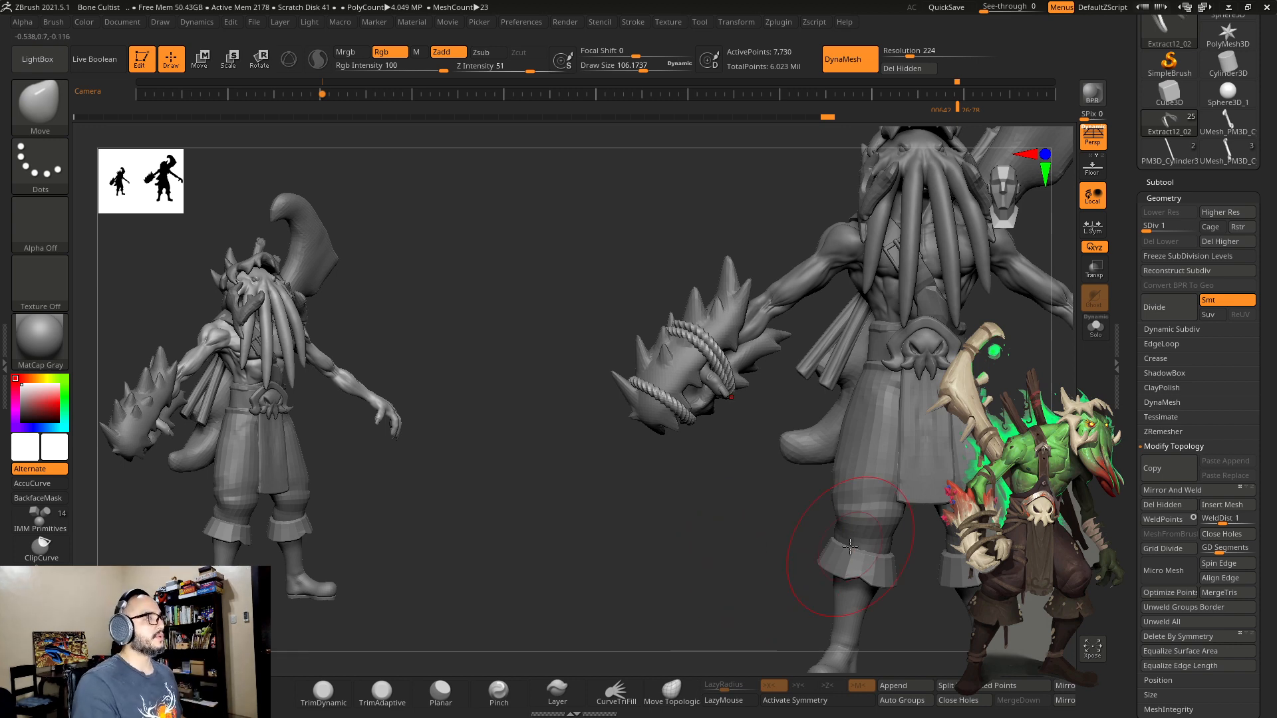
{"action": "left_click", "coordinate": [1094, 329]}
{"action": "right_click_drag", "start_coordinate": [888, 530], "coordinate": [826, 534]}
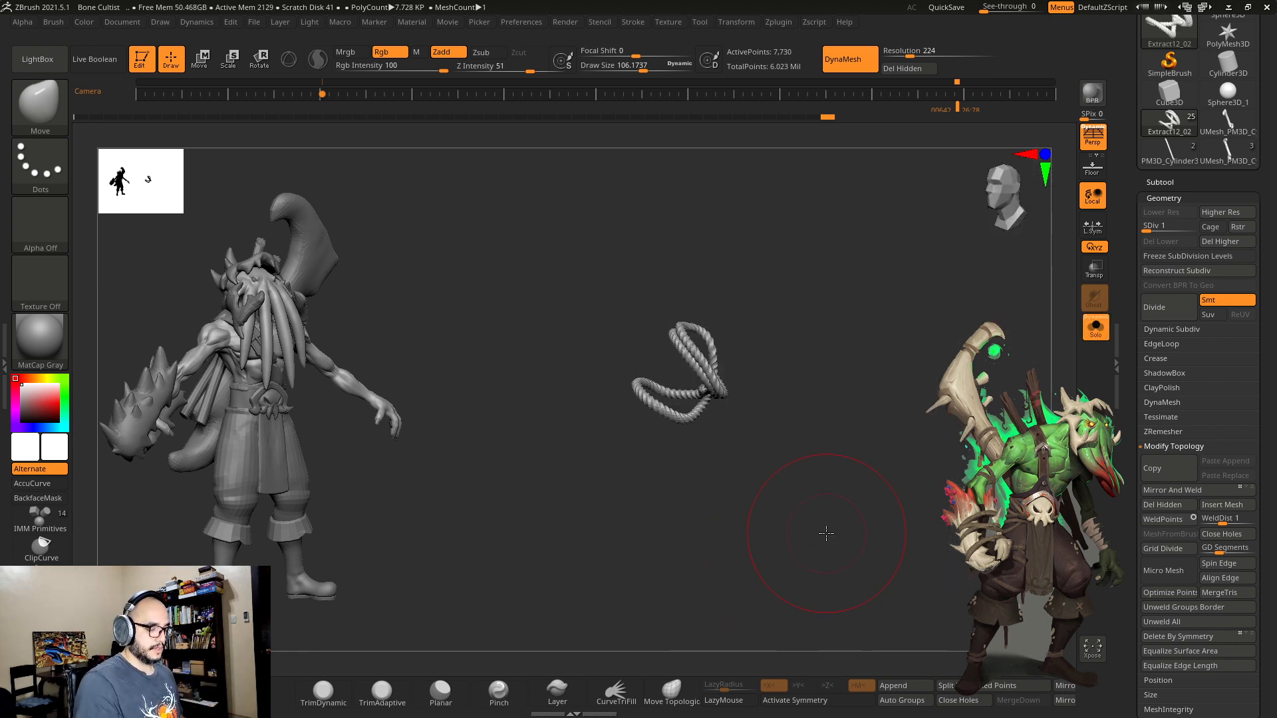
{"action": "left_click", "coordinate": [1095, 329]}
{"action": "left_click", "coordinate": [1170, 183]}
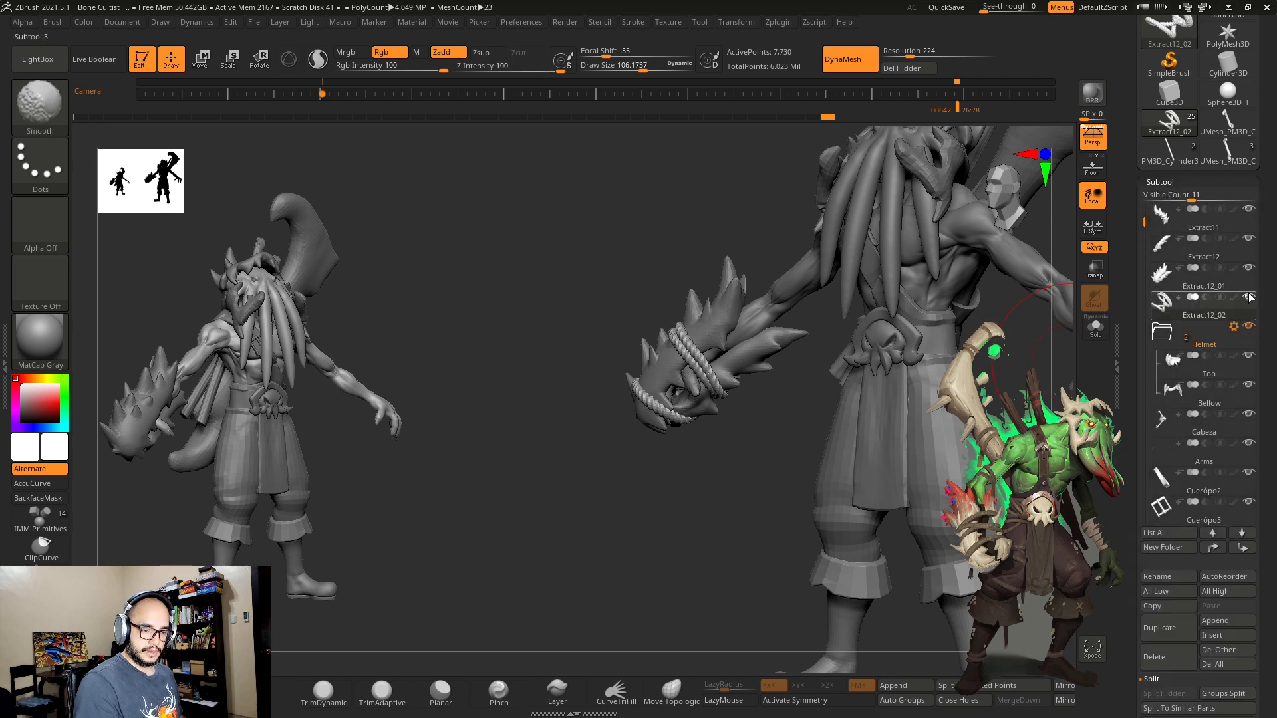
{"action": "left_click", "coordinate": [1249, 268], "text": "shift"}
{"action": "left_click", "coordinate": [729, 324], "text": "alt"}
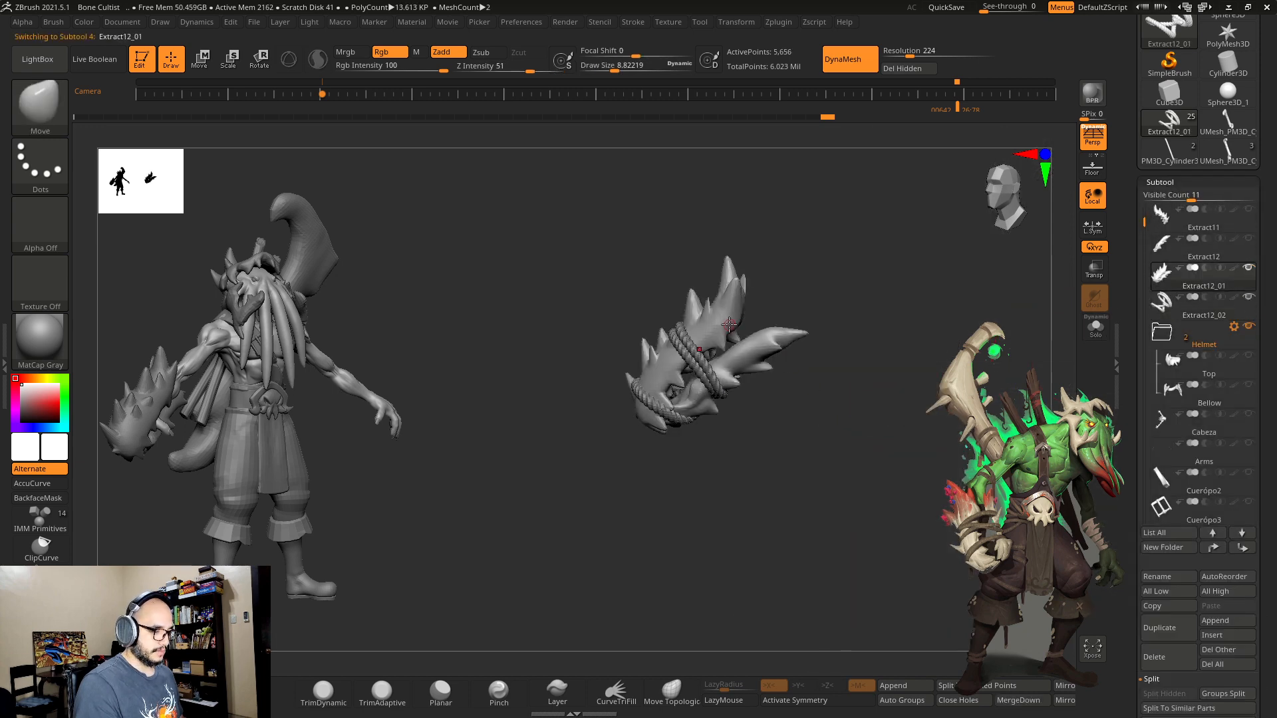
Step: Choose the Rope insert-mesh brush and set its Draw Size to 8
{"action": "left_click", "coordinate": [44, 112]}
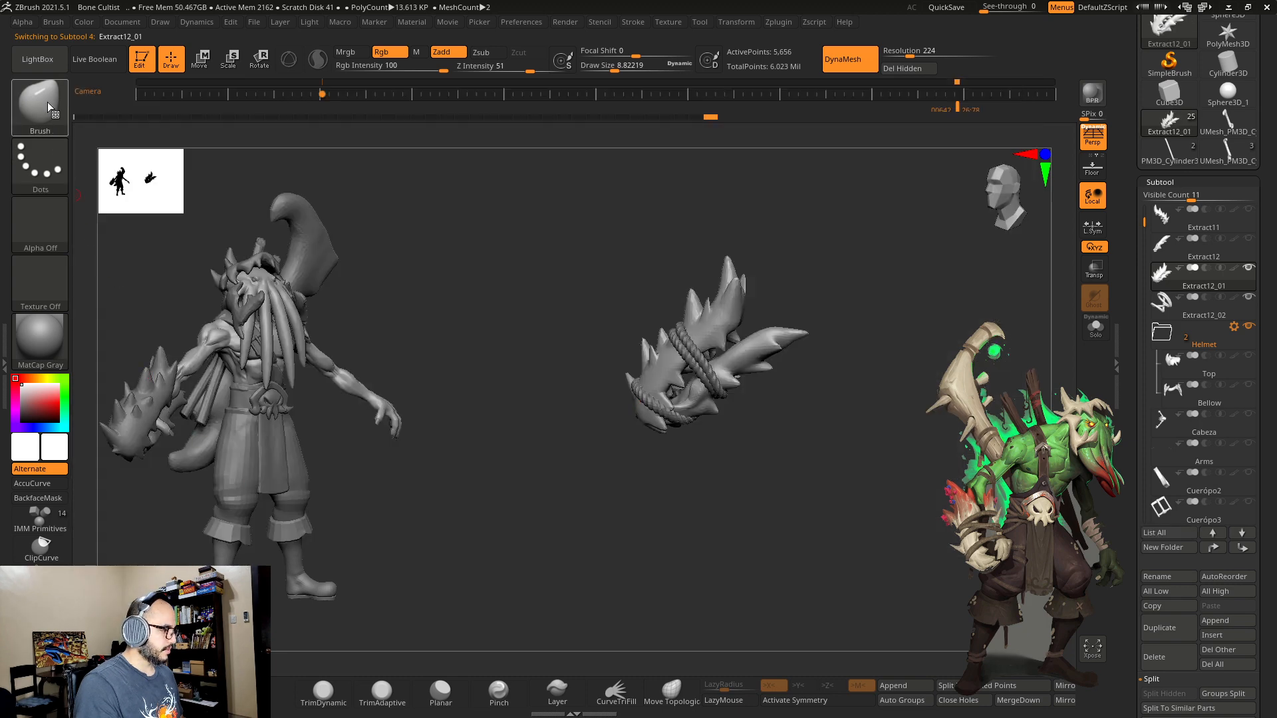
{"action": "left_click", "coordinate": [48, 104]}
{"action": "left_click", "coordinate": [233, 495]}
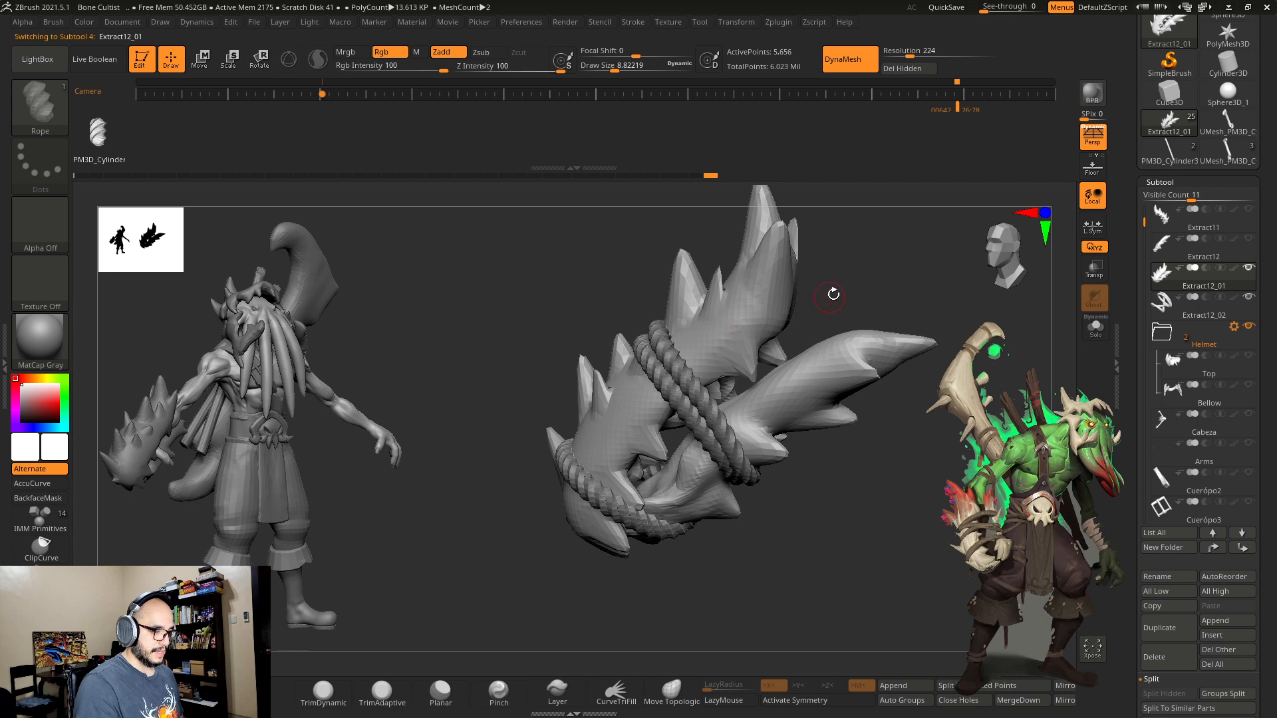
{"action": "key", "text": "s"}
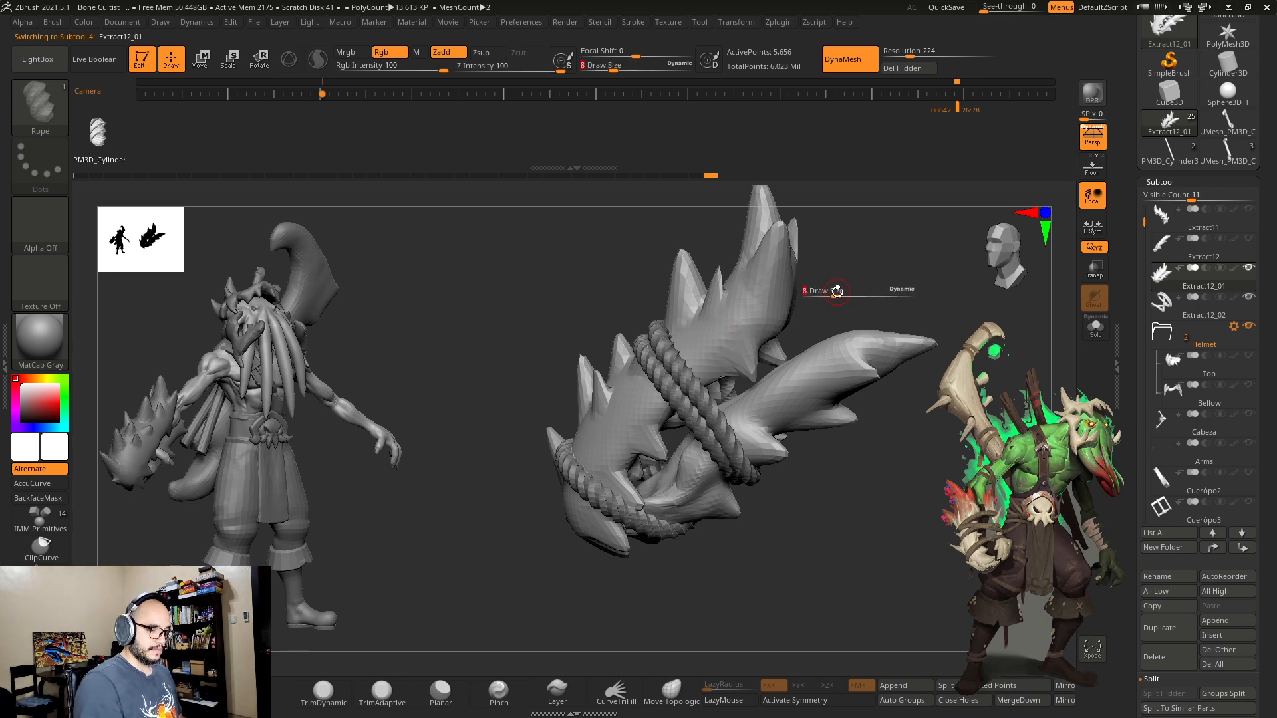
{"action": "left_click_drag", "start_coordinate": [815, 267], "coordinate": [841, 293]}
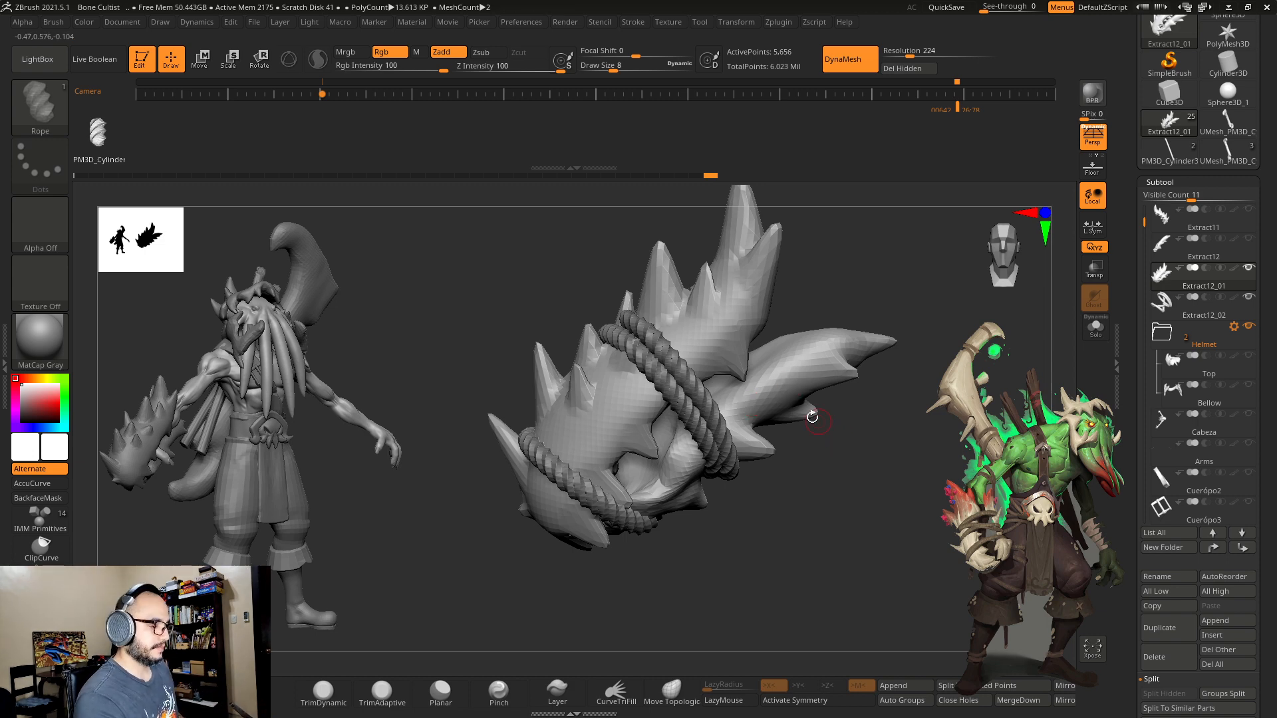
Step: Draw a new rope curve on the gauntlet above the existing coils and extend it around the side
{"action": "left_click_drag", "start_coordinate": [819, 286], "coordinate": [776, 330]}
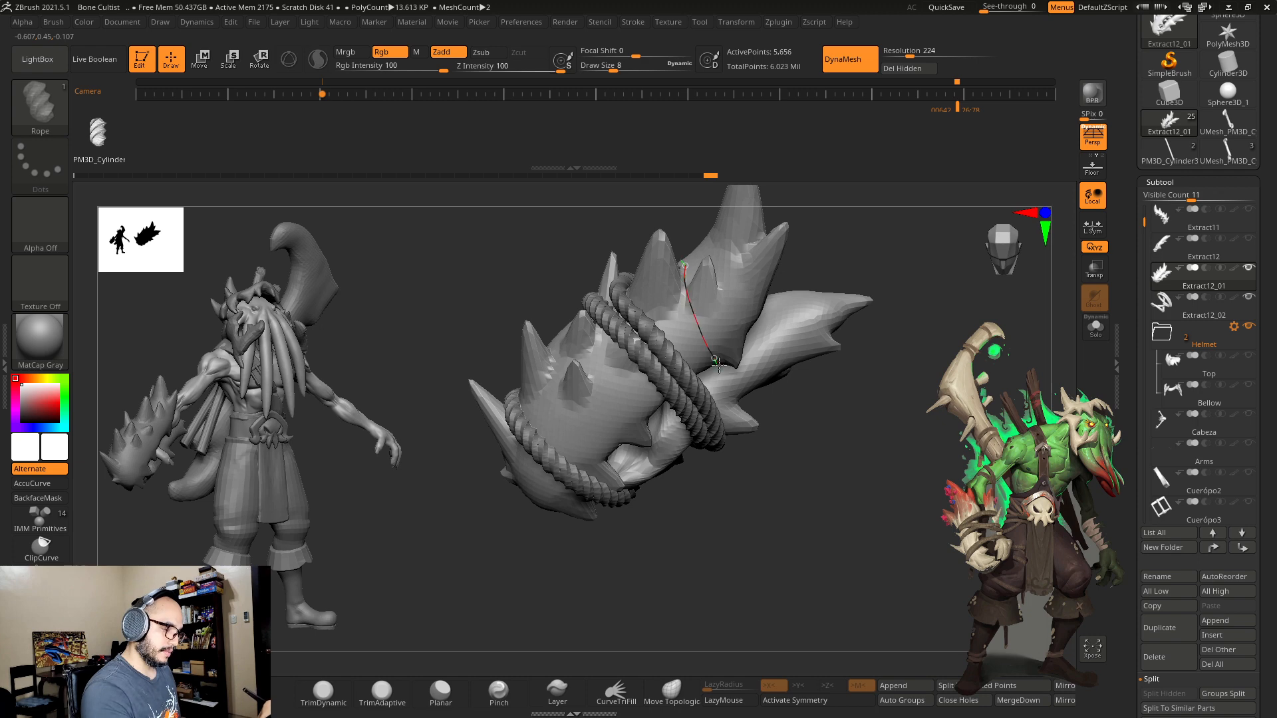
{"action": "left_click_drag", "start_coordinate": [742, 402], "coordinate": [744, 403]}
{"action": "mouse_move", "coordinate": [825, 419]}
{"action": "left_mouse_down"}
{"action": "mouse_move", "coordinate": [800, 421]}
{"action": "mouse_move", "coordinate": [725, 383]}
{"action": "mouse_move", "coordinate": [737, 387]}
{"action": "left_mouse_up"}
{"action": "left_click_drag", "start_coordinate": [836, 439], "coordinate": [801, 402]}
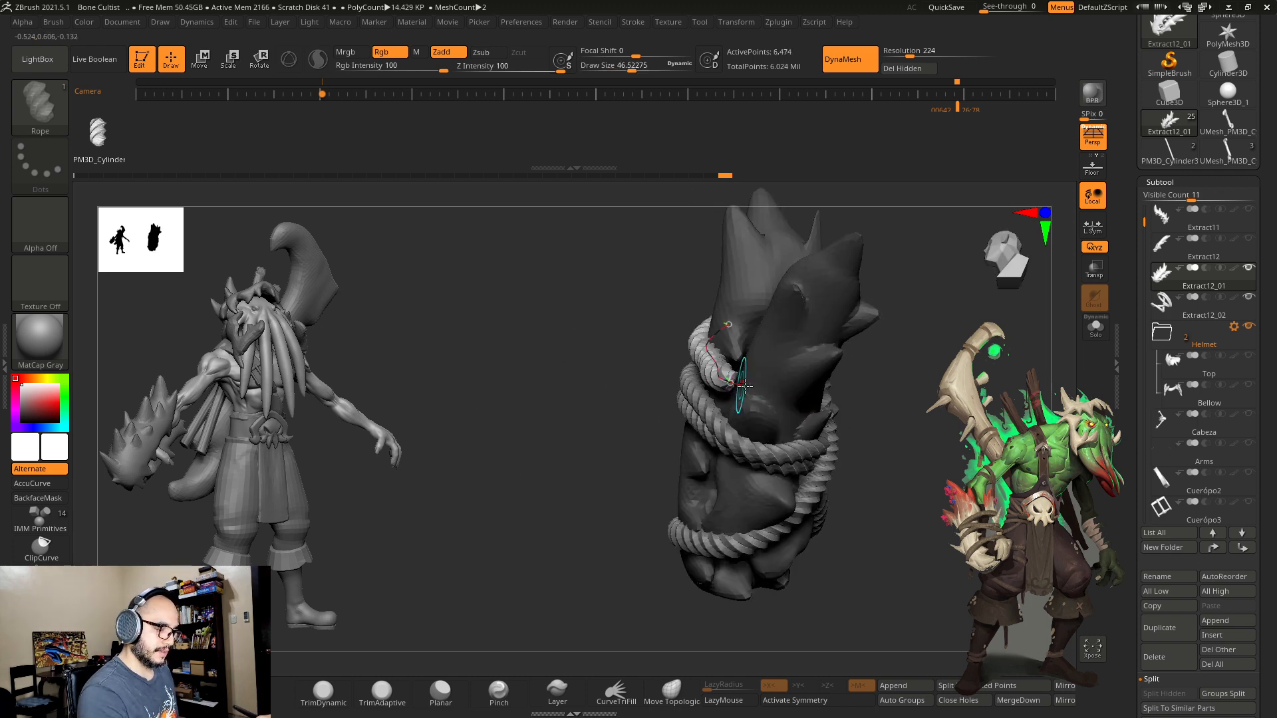
{"action": "left_click_drag", "start_coordinate": [897, 427], "coordinate": [900, 397]}
{"action": "mouse_move", "coordinate": [705, 360]}
{"action": "left_mouse_down"}
{"action": "mouse_move", "coordinate": [735, 381]}
{"action": "mouse_move", "coordinate": [789, 387]}
{"action": "left_mouse_up"}
{"action": "left_click_drag", "start_coordinate": [869, 399], "coordinate": [841, 394]}
{"action": "left_click", "coordinate": [830, 394]}
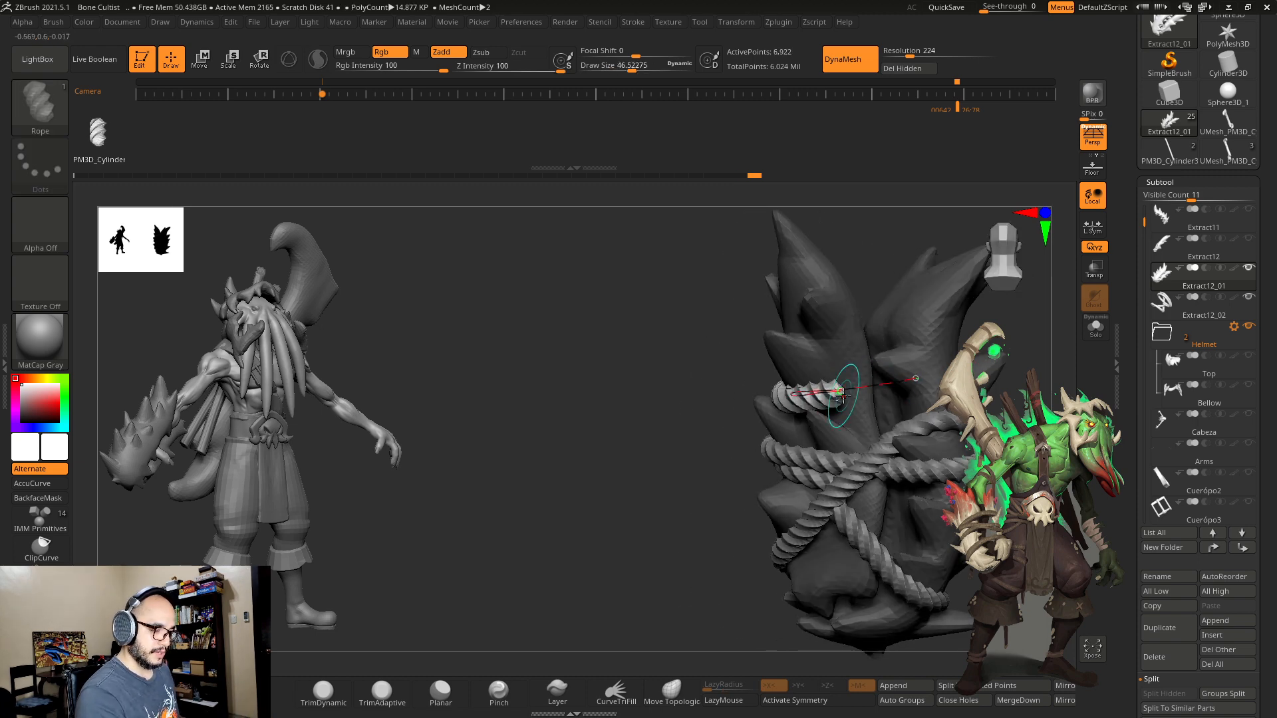
Step: Continue the new rope around the gauntlet between the large spikes, undoing a misplaced extension
{"action": "mouse_move", "coordinate": [1016, 359]}
{"action": "left_mouse_down"}
{"action": "mouse_move", "coordinate": [831, 373]}
{"action": "mouse_move", "coordinate": [839, 389]}
{"action": "left_mouse_up"}
{"action": "left_click_drag", "start_coordinate": [930, 386], "coordinate": [869, 419]}
{"action": "mouse_move", "coordinate": [910, 350]}
{"action": "left_mouse_down"}
{"action": "mouse_move", "coordinate": [762, 429]}
{"action": "mouse_move", "coordinate": [822, 344]}
{"action": "mouse_move", "coordinate": [829, 379]}
{"action": "left_mouse_up"}
{"action": "key", "text": "ctrl+z"}
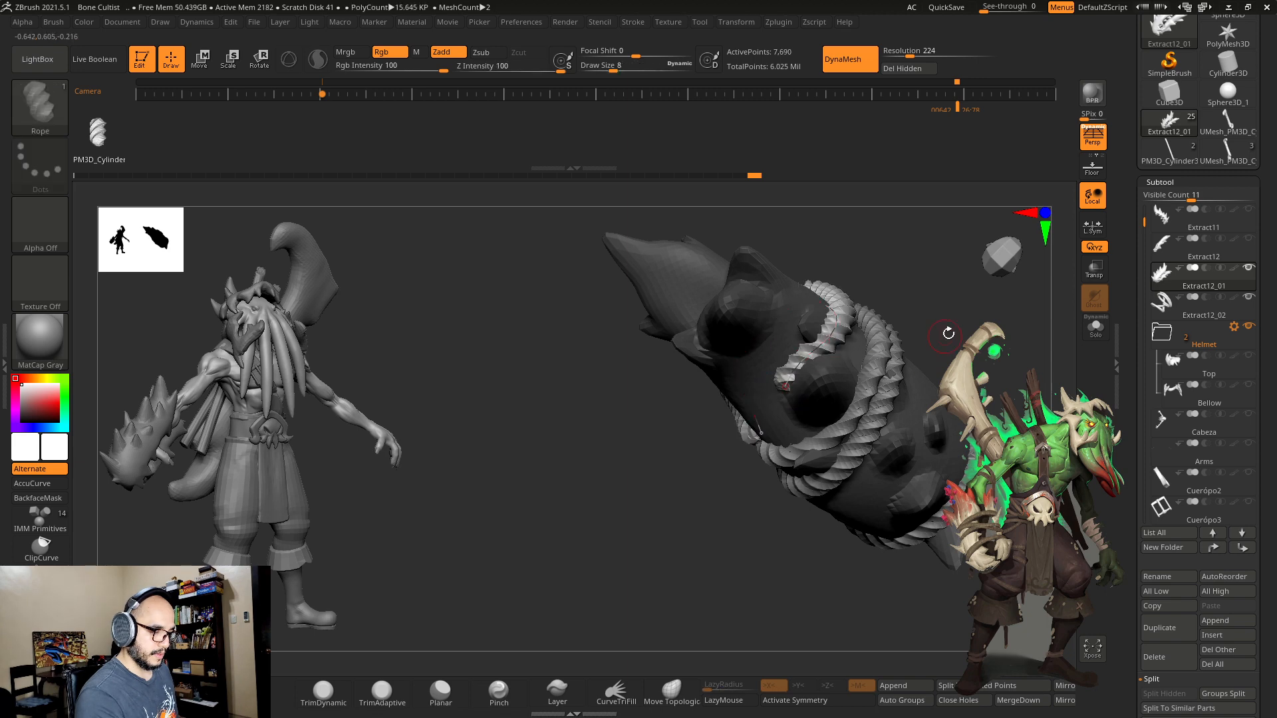
{"action": "left_click_drag", "start_coordinate": [948, 333], "coordinate": [912, 304]}
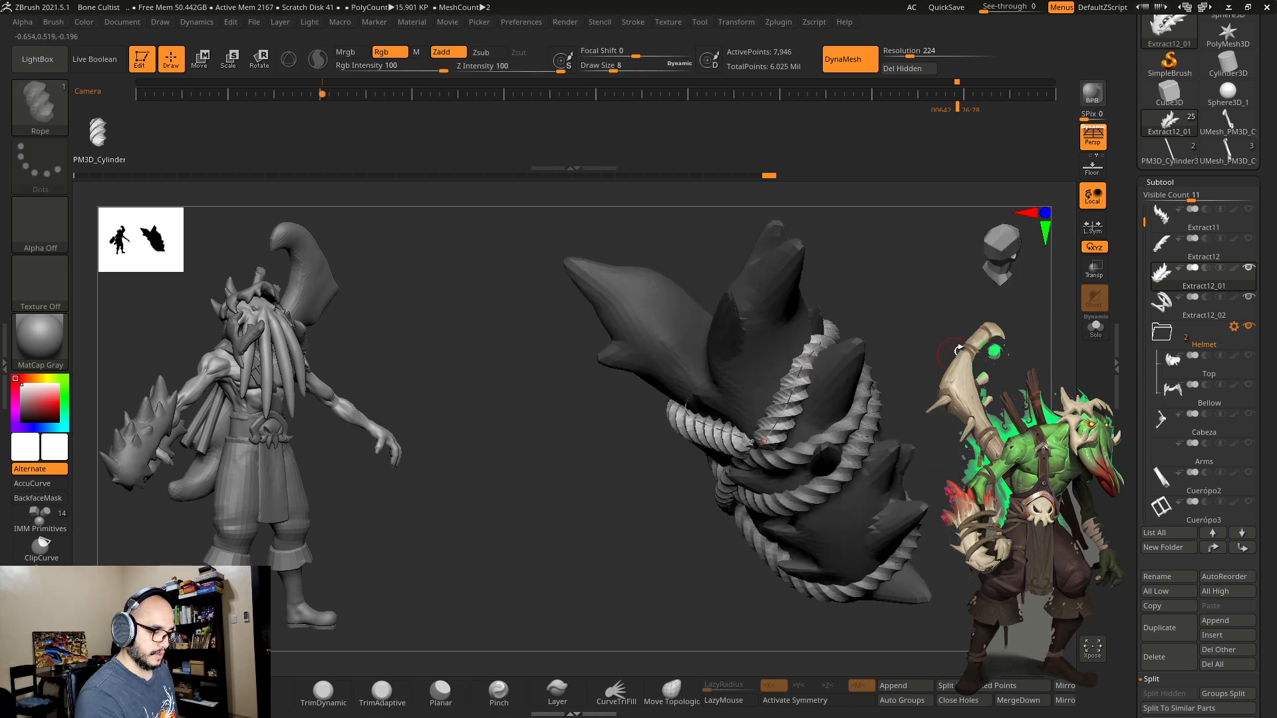
{"action": "left_click_drag", "start_coordinate": [958, 350], "coordinate": [898, 356]}
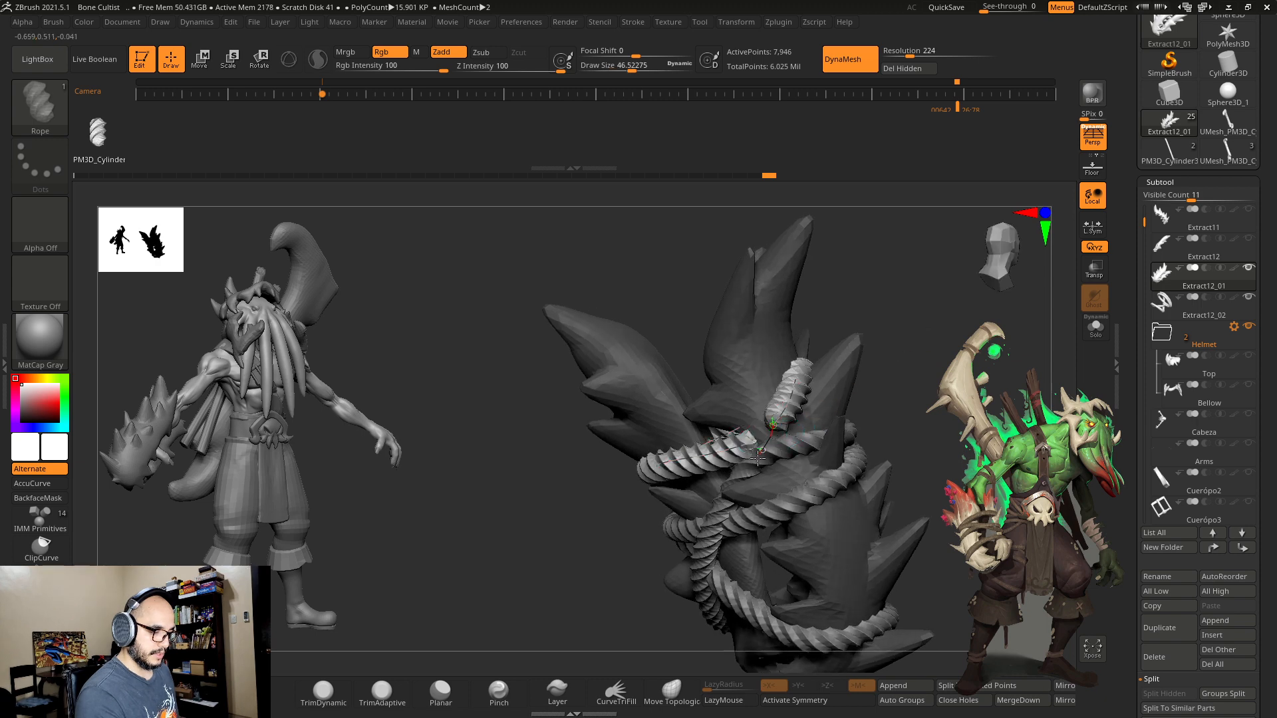
Step: Bring the rope's loose end down to cross the existing coils, undoing the last misplaced pull
{"action": "left_click_drag", "start_coordinate": [758, 457], "coordinate": [741, 491]}
{"action": "left_click_drag", "start_coordinate": [952, 351], "coordinate": [920, 367]}
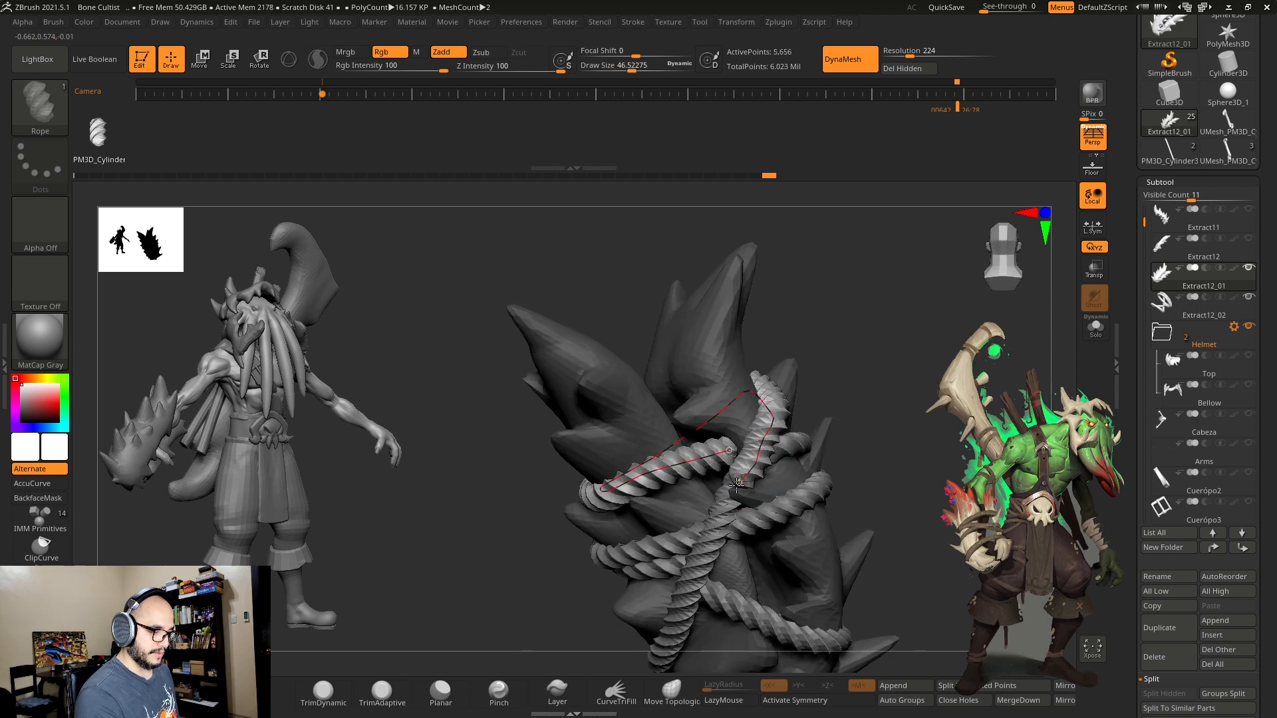
{"action": "left_click_drag", "start_coordinate": [885, 422], "coordinate": [873, 426]}
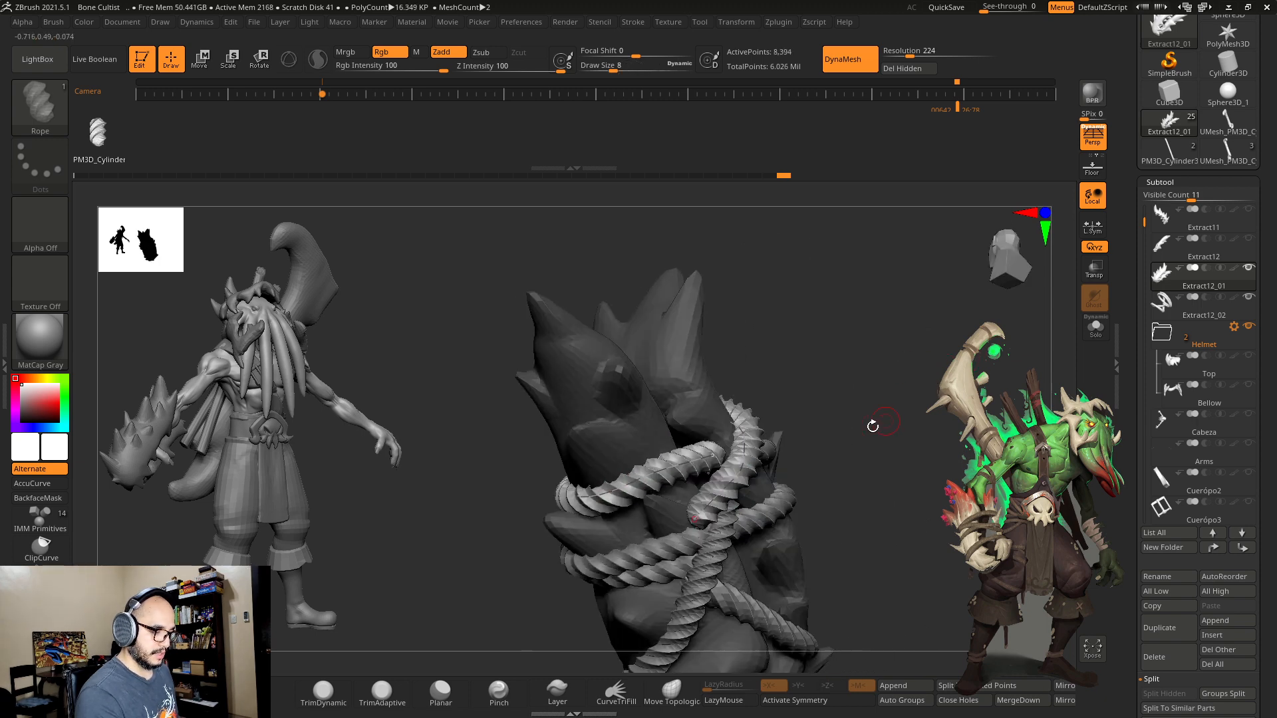
{"action": "mouse_move", "coordinate": [771, 461]}
{"action": "left_mouse_down"}
{"action": "mouse_move", "coordinate": [692, 493]}
{"action": "mouse_move", "coordinate": [829, 433]}
{"action": "mouse_move", "coordinate": [755, 464]}
{"action": "mouse_move", "coordinate": [715, 498]}
{"action": "mouse_move", "coordinate": [705, 466]}
{"action": "left_mouse_up"}
{"action": "key", "text": "ctrl"}
{"action": "key", "text": "ctrl+z"}
Step: Extend the new rope into a second turn around the gauntlet's upper part, undoing misplaced curve edits
{"action": "left_click_drag", "start_coordinate": [648, 523], "coordinate": [620, 539]}
{"action": "mouse_move", "coordinate": [718, 407]}
{"action": "left_mouse_down"}
{"action": "mouse_move", "coordinate": [730, 402]}
{"action": "mouse_move", "coordinate": [767, 436]}
{"action": "mouse_move", "coordinate": [864, 359]}
{"action": "left_mouse_up"}
{"action": "right_click_drag", "start_coordinate": [692, 455], "coordinate": [778, 426]}
{"action": "left_click_drag", "start_coordinate": [768, 403], "coordinate": [769, 421]}
{"action": "key", "text": "ctrl+z"}
{"action": "right_click_drag", "start_coordinate": [882, 444], "coordinate": [845, 469]}
{"action": "key", "text": "ctrl+z"}
{"action": "left_click_drag", "start_coordinate": [817, 448], "coordinate": [822, 459]}
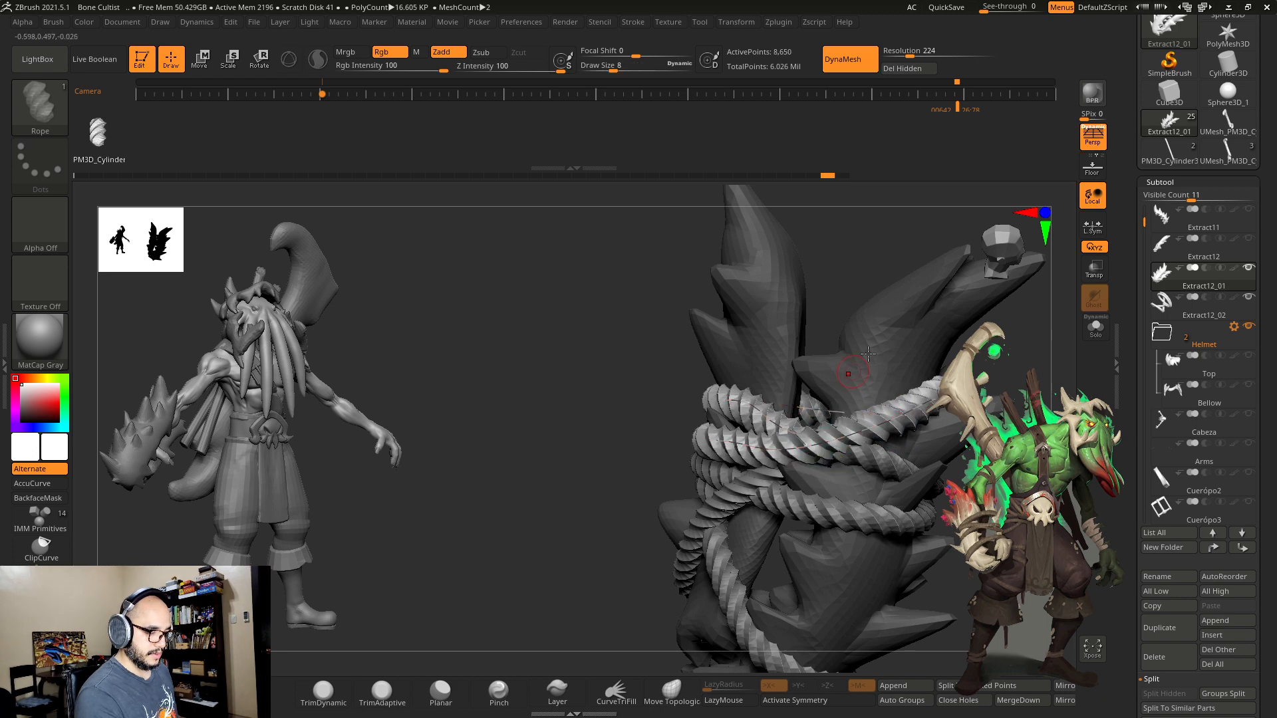
Step: Reposition the rope's loose end beside the upper coils, undoing one failed extension
{"action": "right_click_drag", "start_coordinate": [853, 362], "coordinate": [839, 439]}
{"action": "left_click_drag", "start_coordinate": [831, 422], "coordinate": [838, 429]}
{"action": "left_click_drag", "start_coordinate": [834, 430], "coordinate": [841, 432]}
{"action": "key", "text": "ctrl+z"}
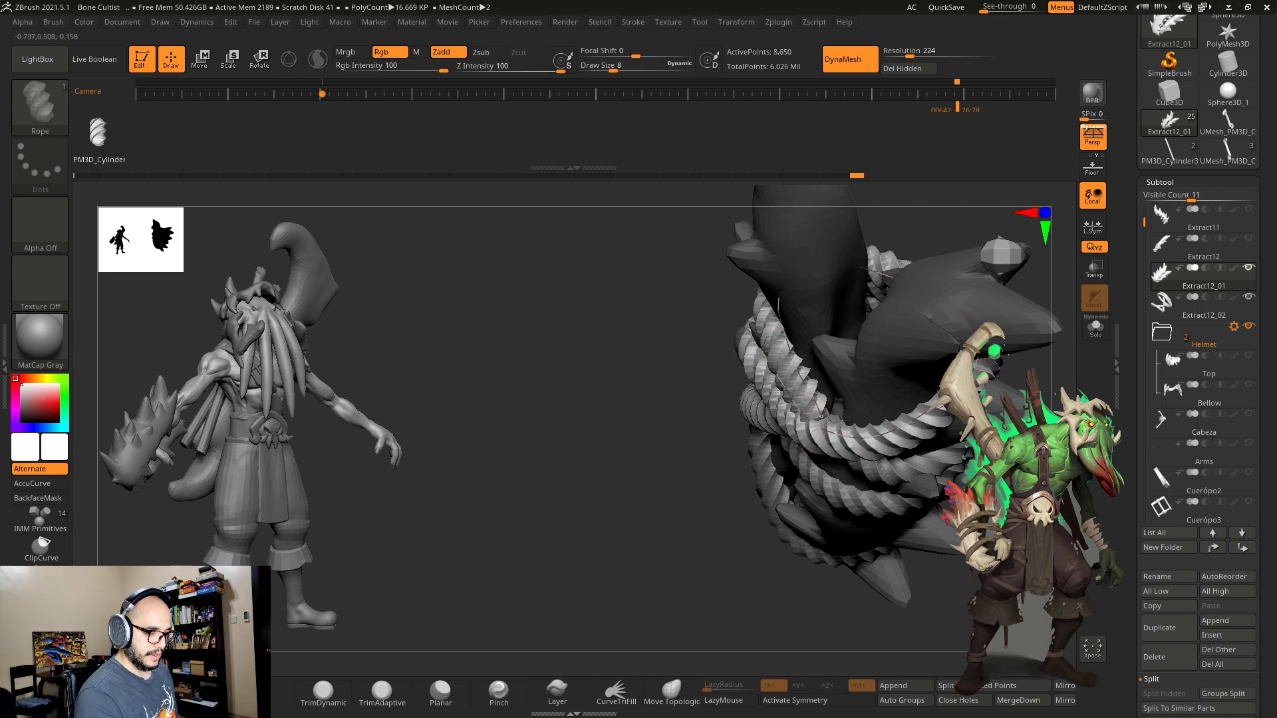
{"action": "mouse_move", "coordinate": [910, 480]}
{"action": "right_mouse_down"}
{"action": "mouse_move", "coordinate": [917, 436]}
{"action": "mouse_move", "coordinate": [964, 395]}
{"action": "right_mouse_up"}
{"action": "right_click_drag", "start_coordinate": [695, 433], "coordinate": [771, 412]}
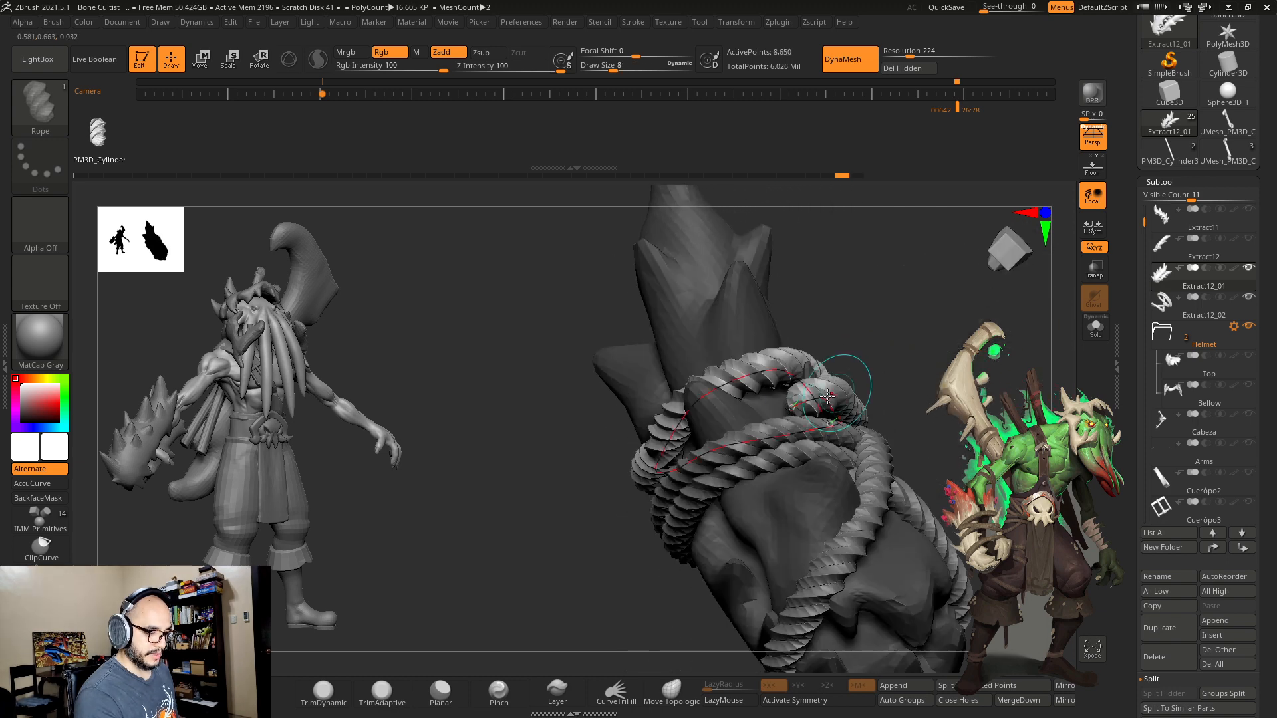
{"action": "left_click_drag", "start_coordinate": [797, 407], "coordinate": [778, 417]}
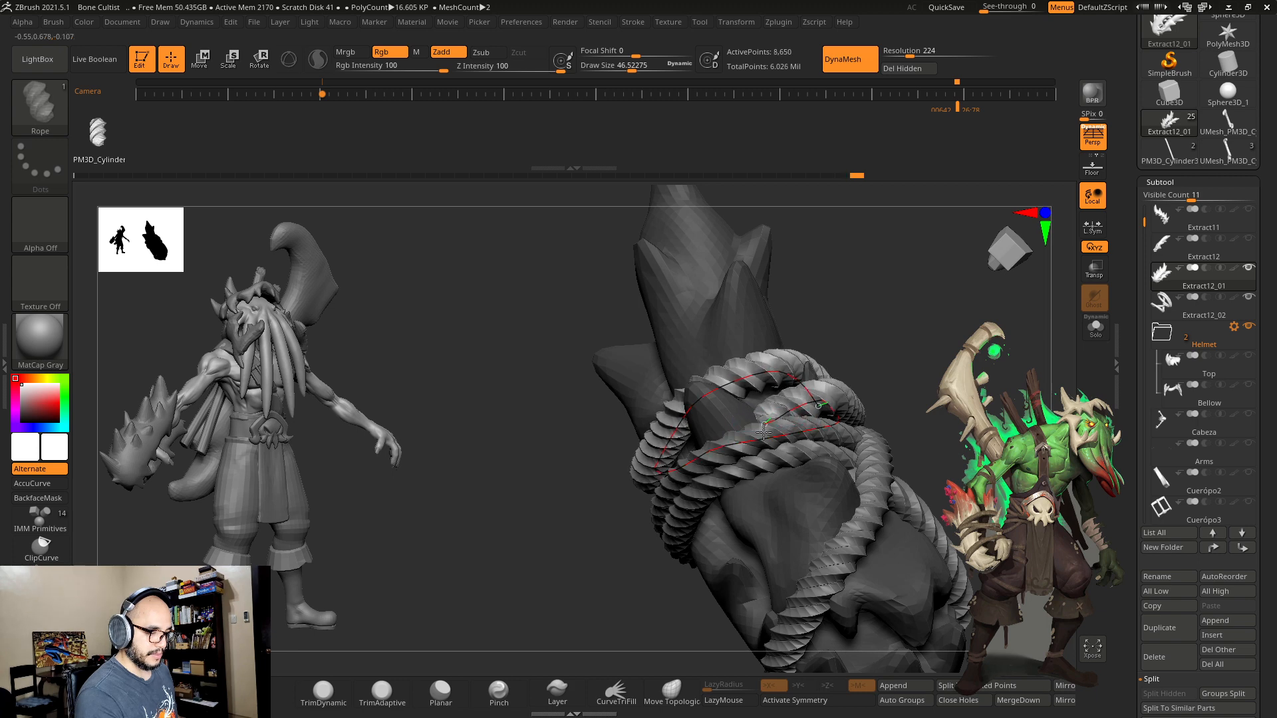
{"action": "mouse_move", "coordinate": [778, 415]}
{"action": "right_mouse_down"}
{"action": "mouse_move", "coordinate": [904, 372]}
{"action": "mouse_move", "coordinate": [930, 402]}
{"action": "mouse_move", "coordinate": [931, 447]}
{"action": "right_mouse_up"}
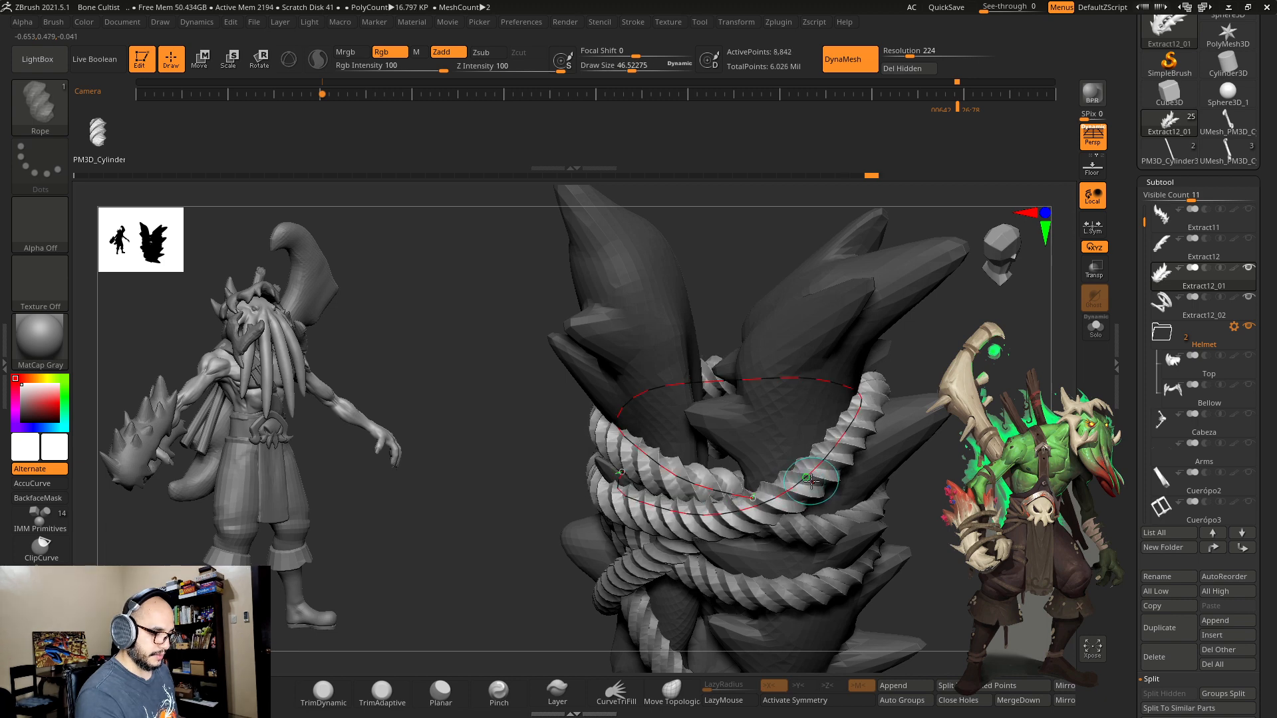
Step: Extend the rope's second turn below the large spikes and adjust its curve to sit alongside the first turn
{"action": "right_click_drag", "start_coordinate": [908, 424], "coordinate": [890, 437]}
{"action": "mouse_move", "coordinate": [781, 470]}
{"action": "left_mouse_down"}
{"action": "mouse_move", "coordinate": [755, 483]}
{"action": "mouse_move", "coordinate": [789, 450]}
{"action": "left_mouse_up"}
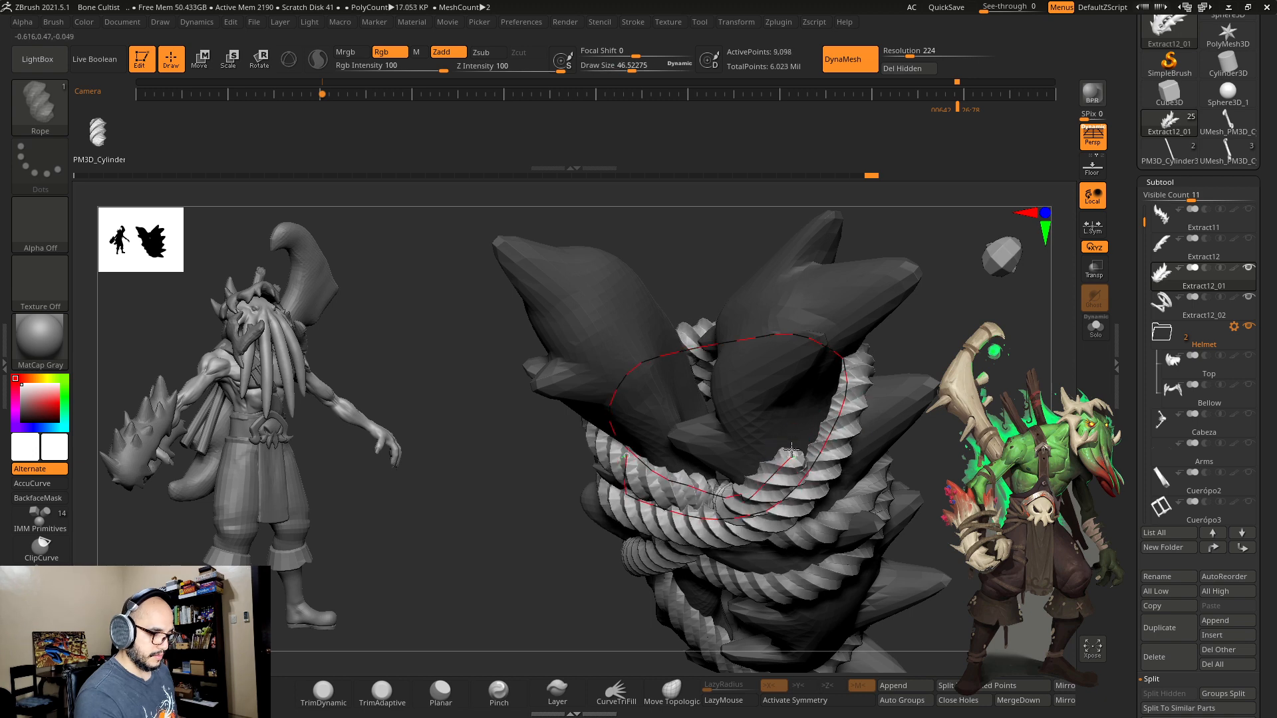
{"action": "left_click_drag", "start_coordinate": [909, 339], "coordinate": [978, 368]}
{"action": "left_click_drag", "start_coordinate": [530, 297], "coordinate": [557, 289]}
{"action": "left_click_drag", "start_coordinate": [643, 408], "coordinate": [681, 413]}
{"action": "mouse_move", "coordinate": [795, 572]}
{"action": "left_mouse_down"}
{"action": "mouse_move", "coordinate": [783, 435]}
{"action": "mouse_move", "coordinate": [899, 440]}
{"action": "left_mouse_up"}
{"action": "left_click_drag", "start_coordinate": [732, 440], "coordinate": [751, 437]}
{"action": "mouse_move", "coordinate": [901, 377]}
{"action": "left_mouse_down"}
{"action": "mouse_move", "coordinate": [880, 387]}
{"action": "mouse_move", "coordinate": [942, 413]}
{"action": "mouse_move", "coordinate": [940, 454]}
{"action": "left_mouse_up"}
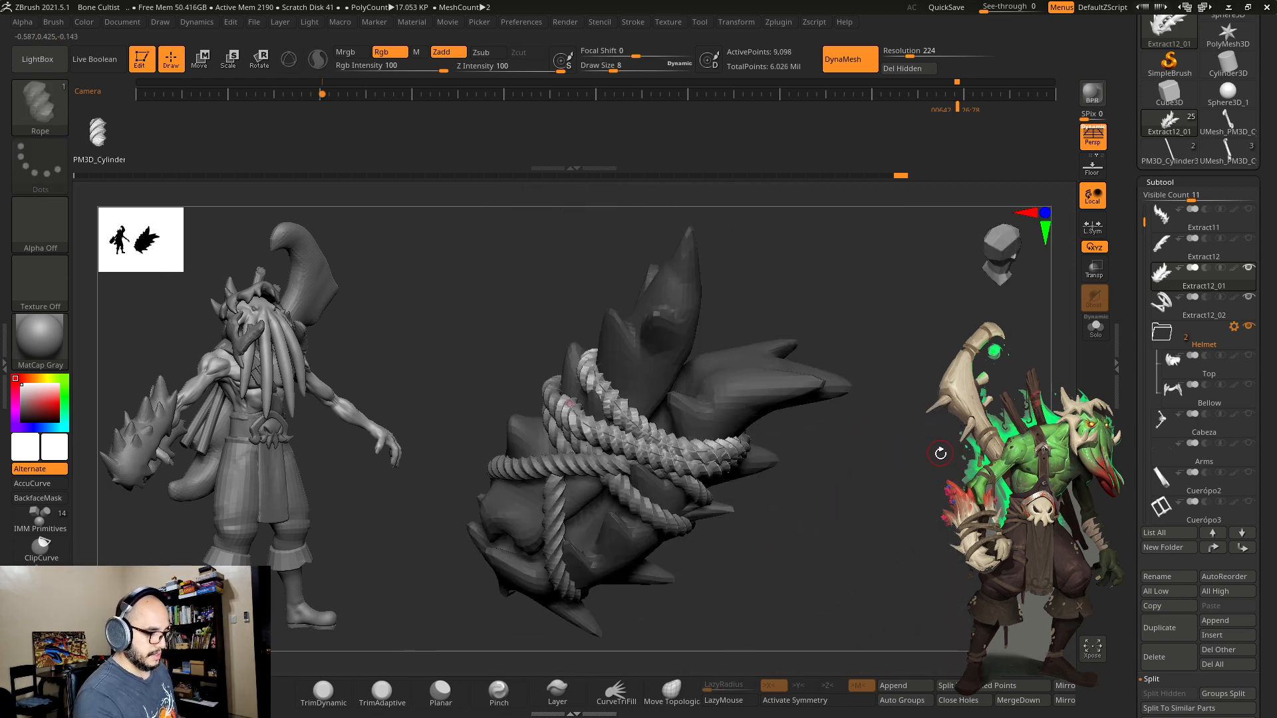
Step: Split the unmasked new rope from the gauntlet into its own subtool with Split Unmasked Points
{"action": "key", "text": "s"}
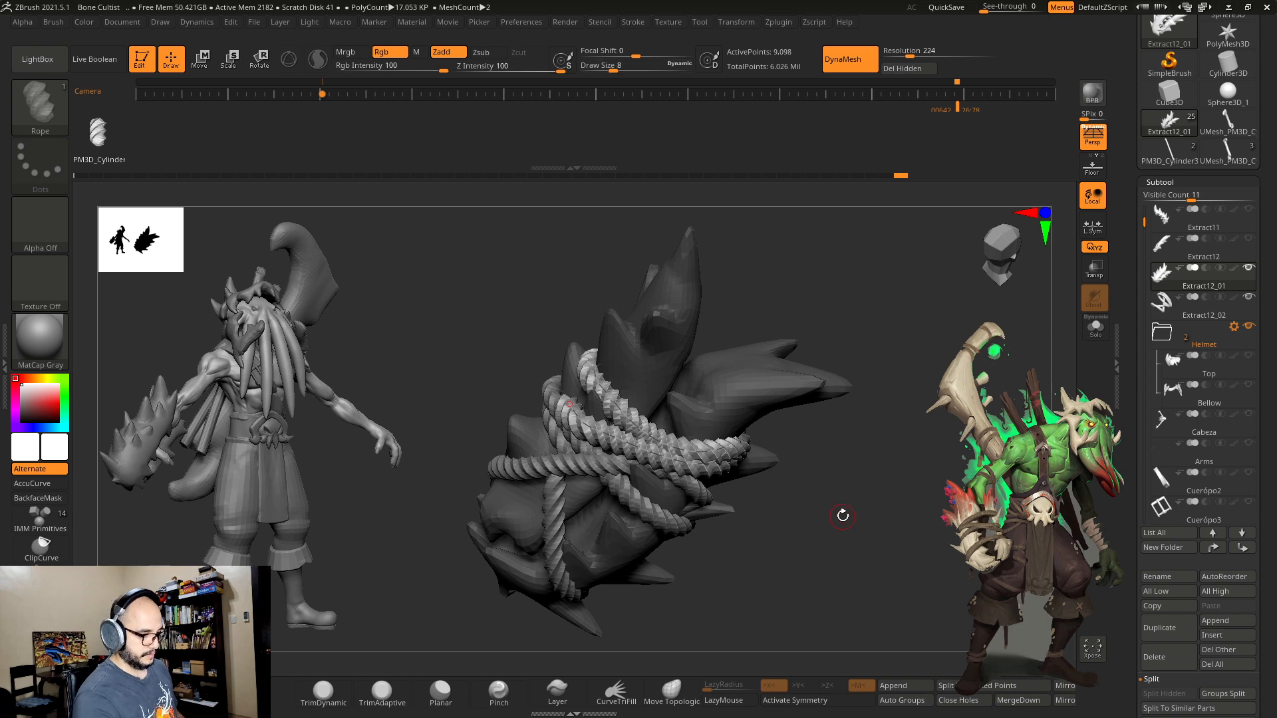
{"action": "left_click_drag", "start_coordinate": [810, 623], "coordinate": [849, 599]}
{"action": "left_click_drag", "start_coordinate": [1134, 569], "coordinate": [1125, 447]}
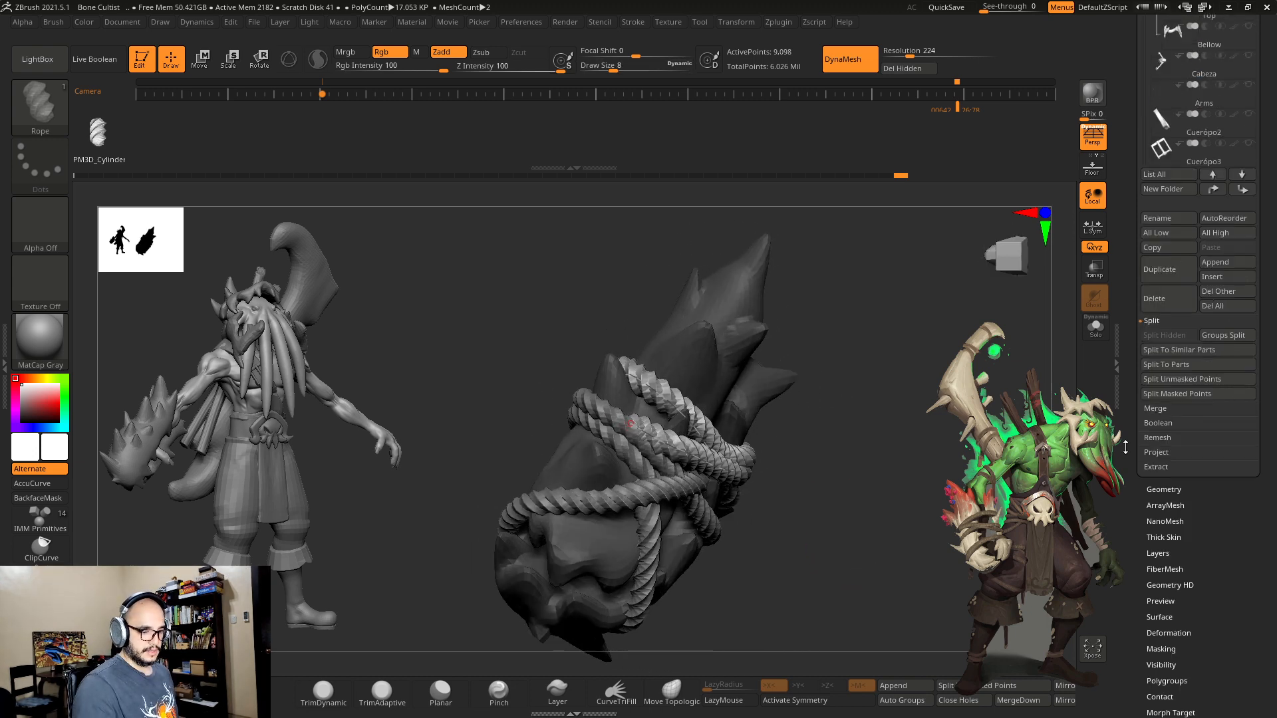
{"action": "left_click", "coordinate": [1176, 379]}
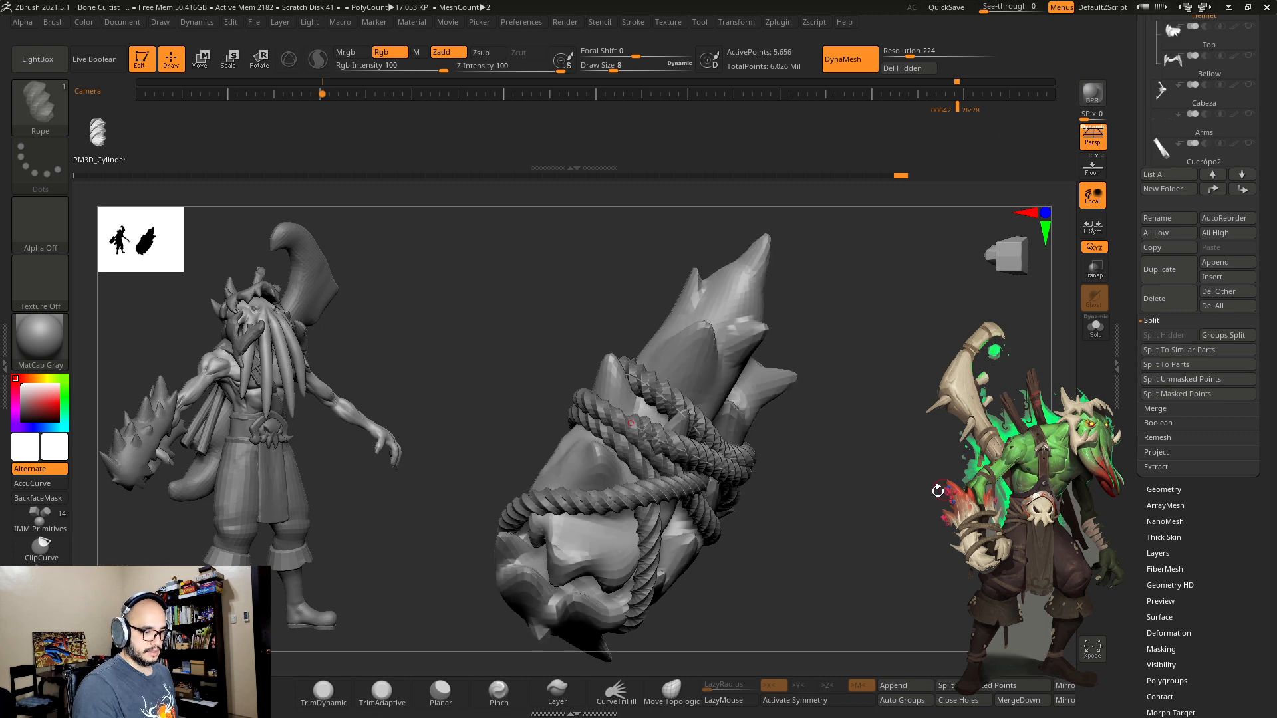
Step: Switch to the Move brush and mask the new rope's turn nearest the large spikes with a Transpose line
{"action": "left_click", "coordinate": [633, 22]}
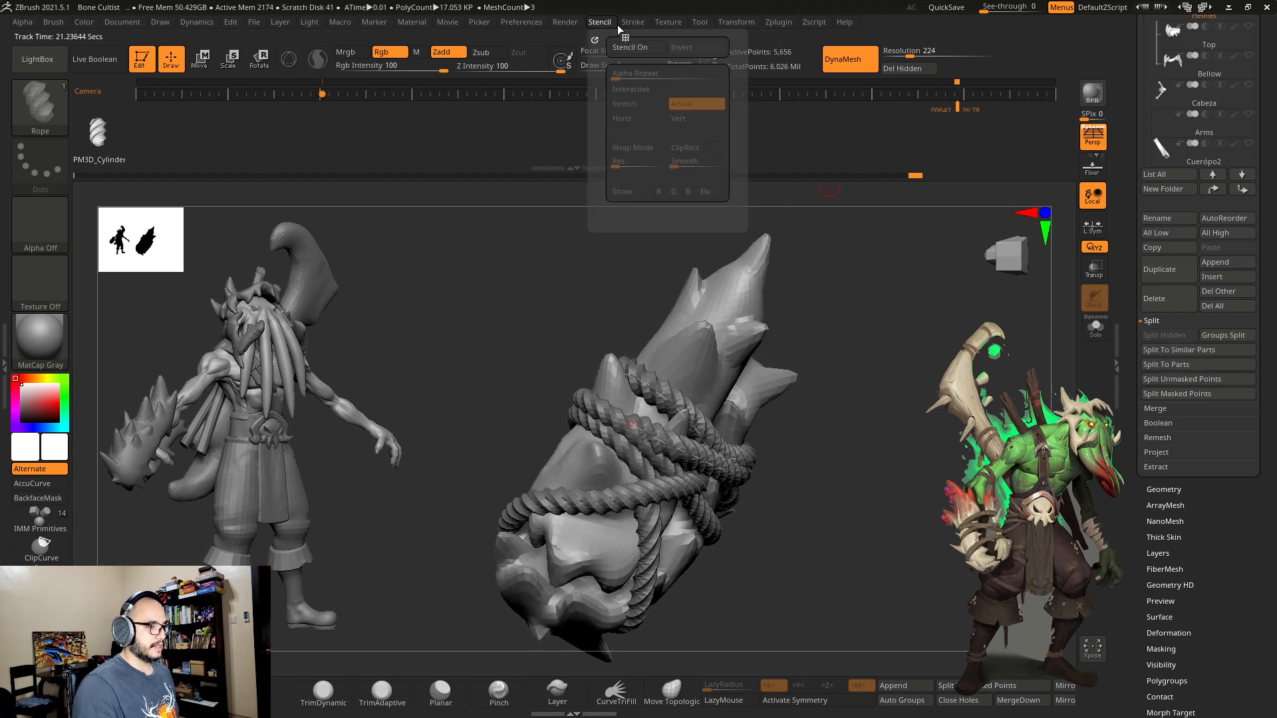
{"action": "left_click", "coordinate": [678, 295]}
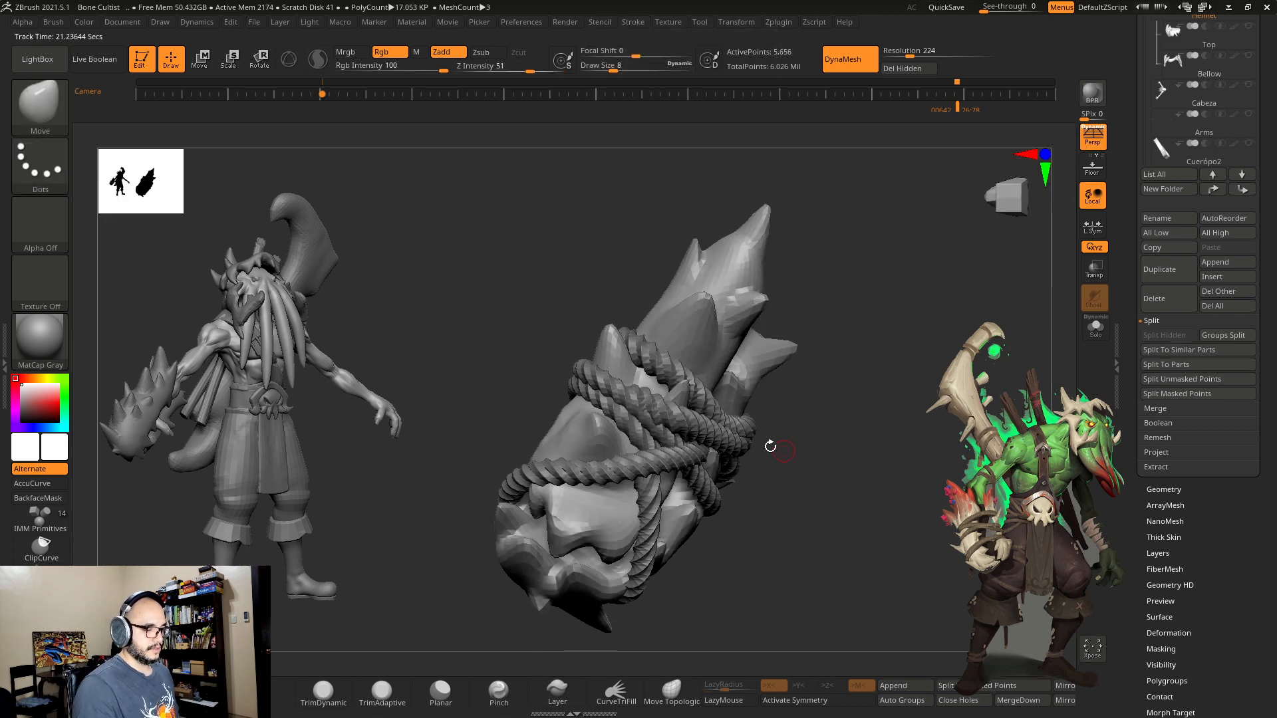
{"action": "left_click_drag", "start_coordinate": [852, 414], "coordinate": [814, 431]}
{"action": "key", "text": "w"}
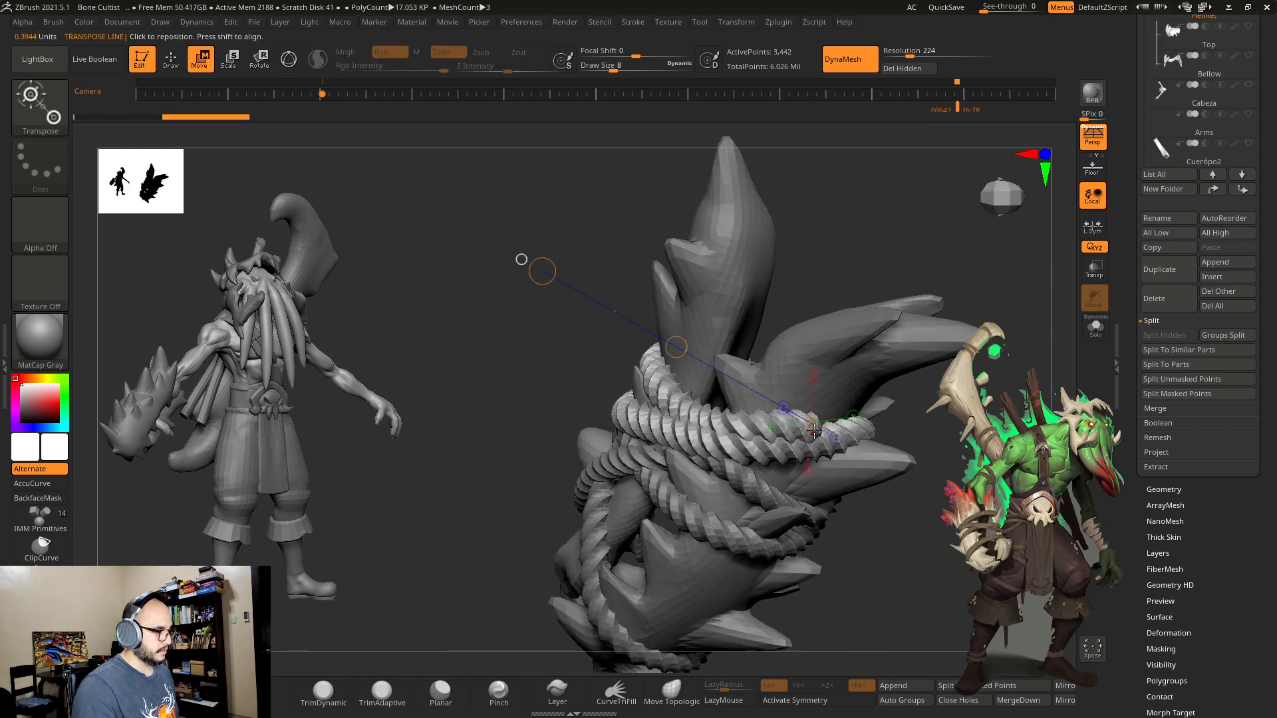
{"action": "left_click_drag", "start_coordinate": [684, 416], "coordinate": [826, 420], "text": "ctrl"}
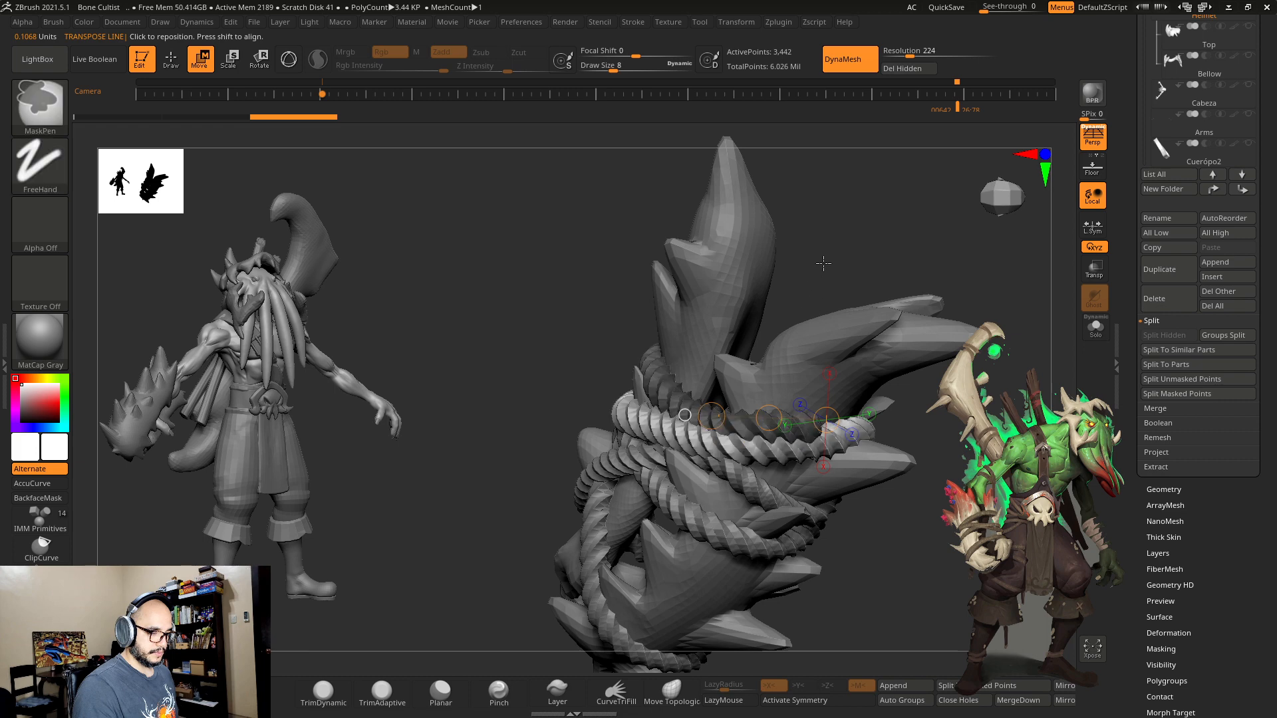
{"action": "key", "text": "q"}
Step: Reshape the new rope's upper turn around the base of the large spikes with the Move brush, fitting it beside its neighbouring coil
{"action": "mouse_move", "coordinate": [823, 263]}
{"action": "left_mouse_down"}
{"action": "mouse_move", "coordinate": [828, 399]}
{"action": "mouse_move", "coordinate": [873, 467]}
{"action": "mouse_move", "coordinate": [841, 469]}
{"action": "mouse_move", "coordinate": [855, 490]}
{"action": "mouse_move", "coordinate": [843, 425]}
{"action": "left_mouse_up"}
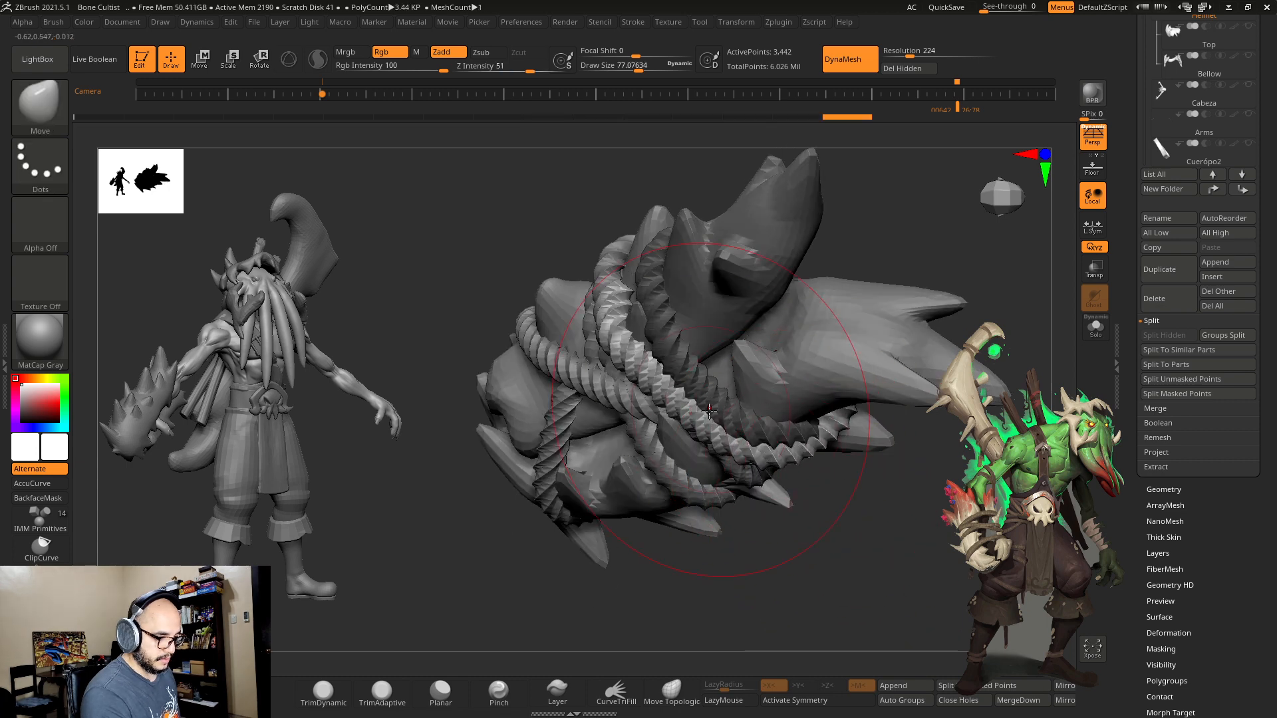
{"action": "mouse_move", "coordinate": [857, 379]}
{"action": "left_mouse_down"}
{"action": "mouse_move", "coordinate": [947, 295]}
{"action": "mouse_move", "coordinate": [720, 450]}
{"action": "left_mouse_up"}
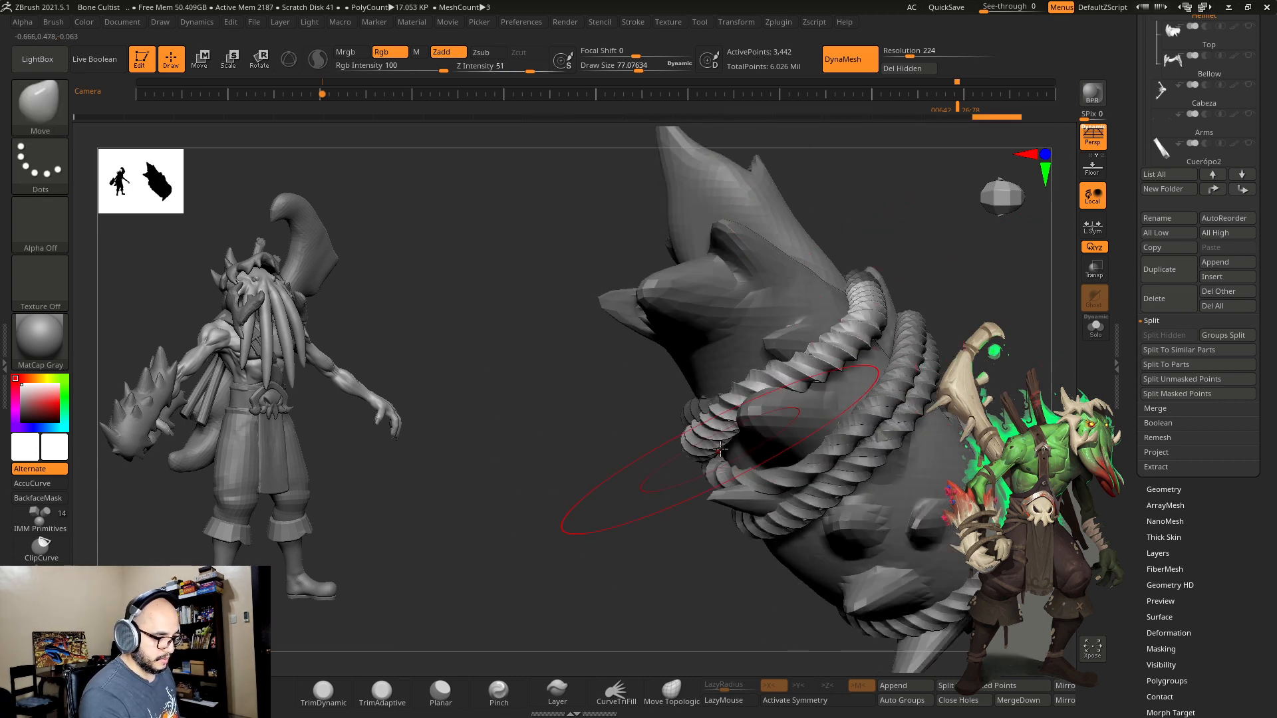
{"action": "left_click_drag", "start_coordinate": [931, 459], "coordinate": [753, 398]}
{"action": "left_click", "coordinate": [762, 400], "text": "alt"}
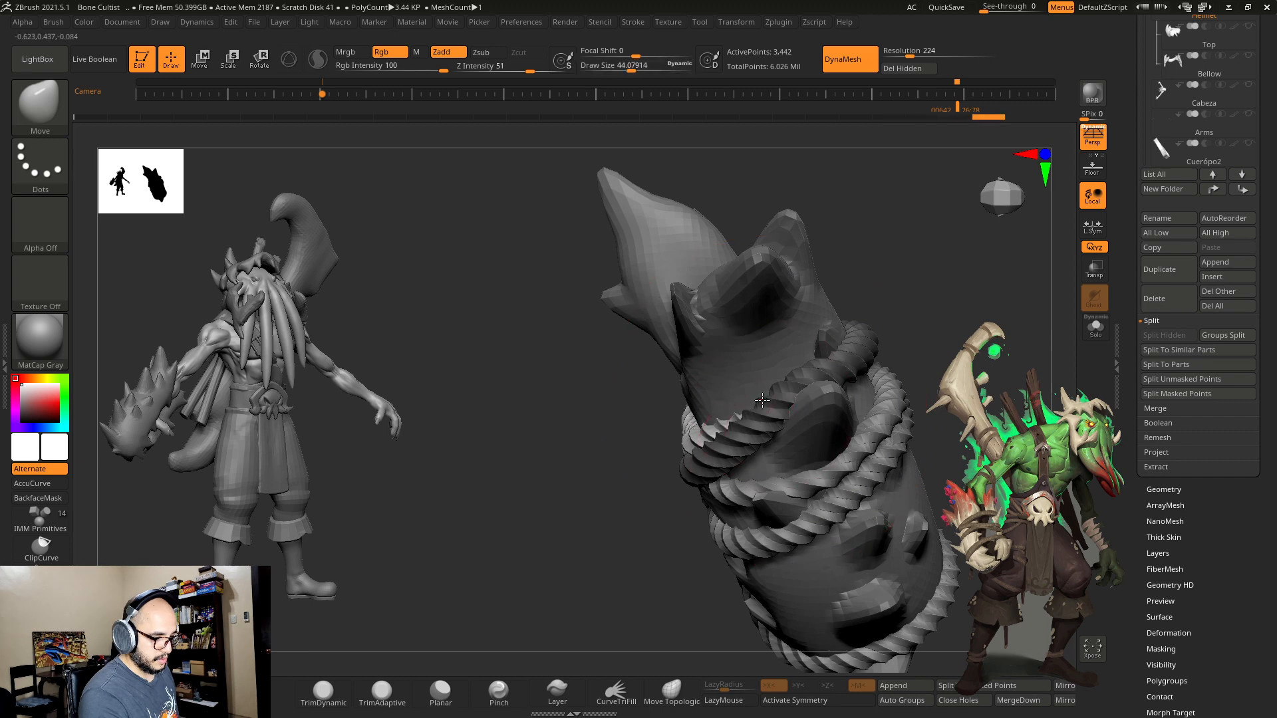
{"action": "left_click_drag", "start_coordinate": [921, 333], "coordinate": [920, 362]}
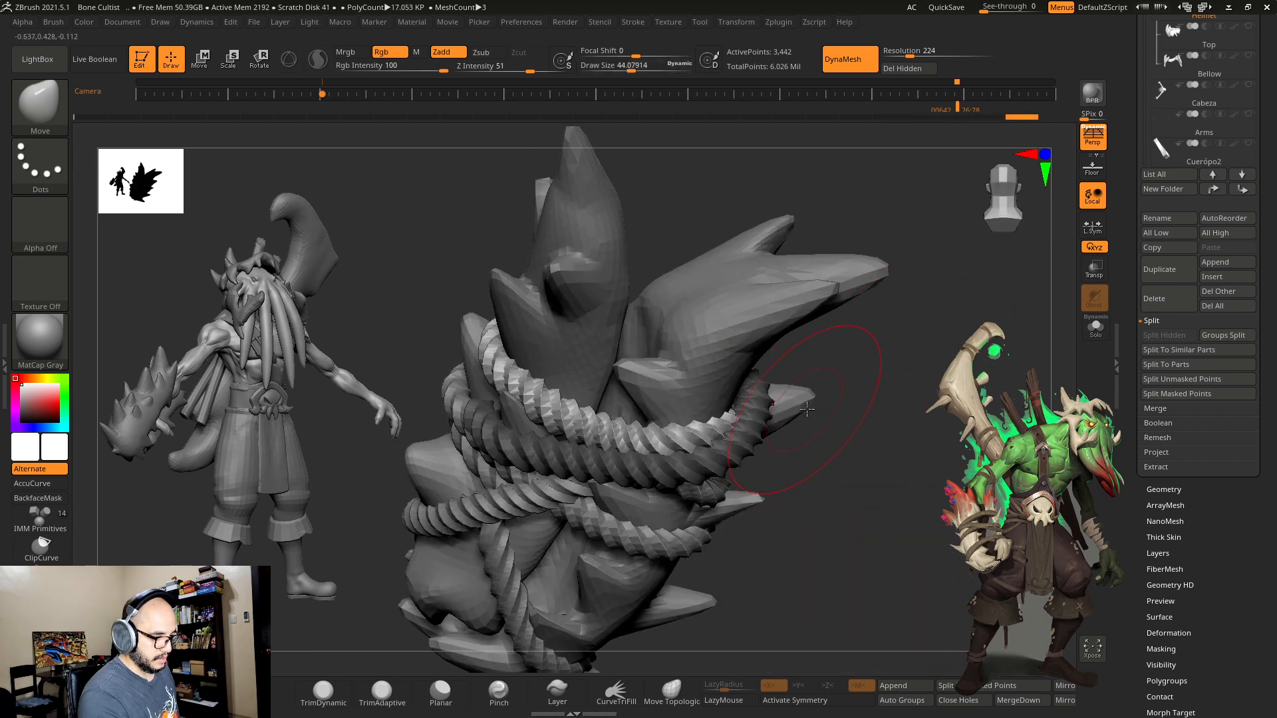
{"action": "mouse_move", "coordinate": [828, 399]}
{"action": "left_mouse_down"}
{"action": "mouse_move", "coordinate": [926, 380]}
{"action": "mouse_move", "coordinate": [878, 379]}
{"action": "mouse_move", "coordinate": [841, 485]}
{"action": "left_mouse_up"}
{"action": "left_click", "coordinate": [768, 422], "text": "alt"}
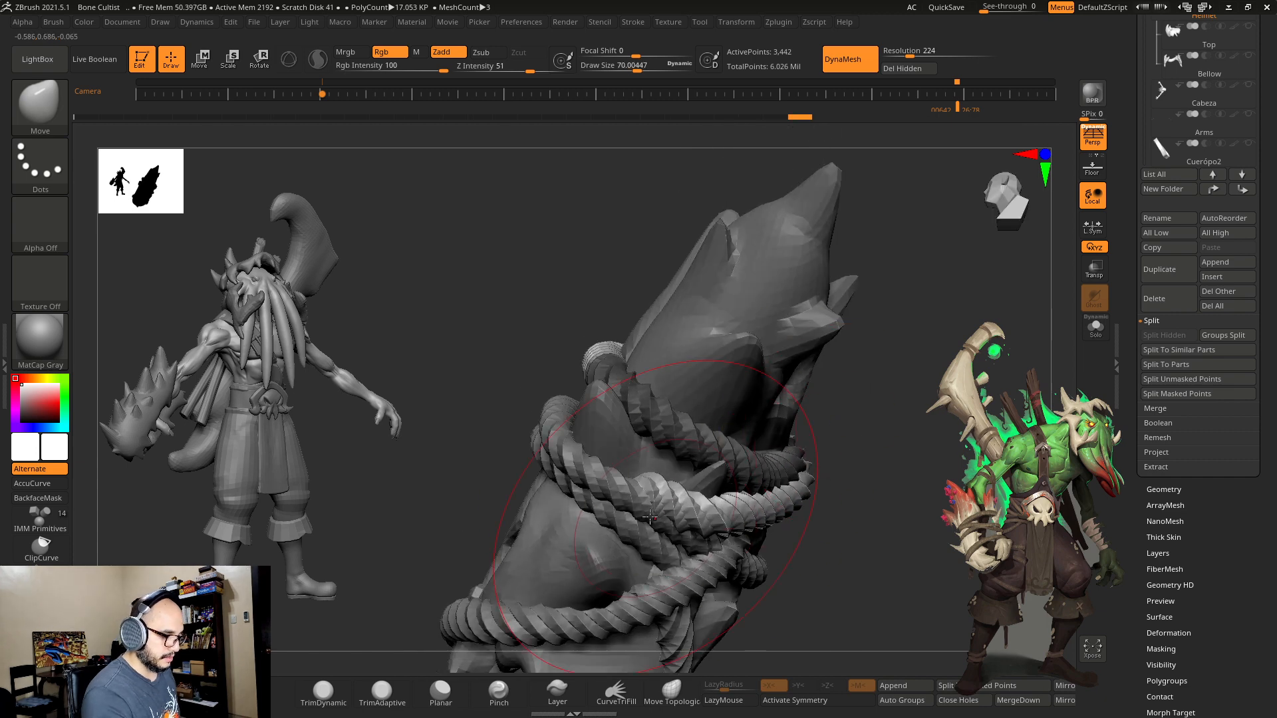
Step: Pull the new rope's crossing turn against the adjacent coils and around the gauntlet's side using progressively smaller Move brush sizes
{"action": "left_click_drag", "start_coordinate": [650, 516], "coordinate": [660, 504]}
{"action": "left_click_drag", "start_coordinate": [843, 461], "coordinate": [840, 576]}
{"action": "left_click_drag", "start_coordinate": [644, 512], "coordinate": [624, 497]}
{"action": "left_click_drag", "start_coordinate": [712, 509], "coordinate": [730, 459]}
{"action": "key", "text": "["}
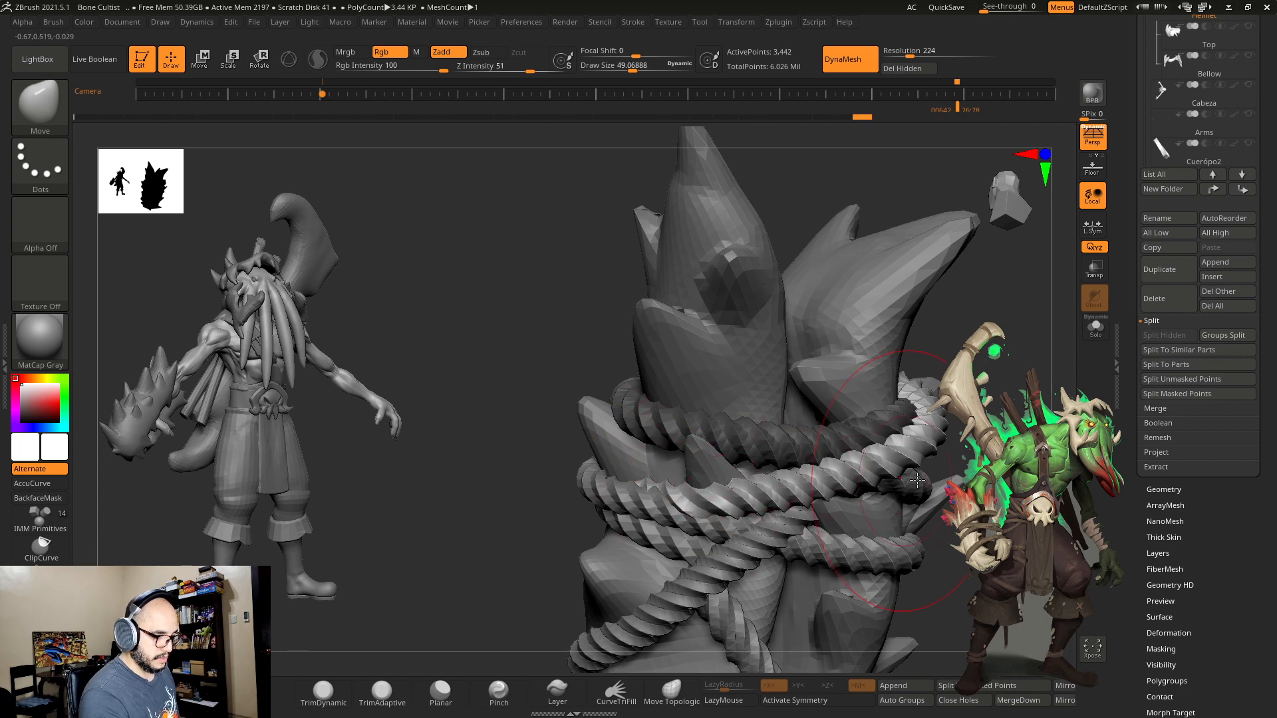
{"action": "mouse_move", "coordinate": [918, 472]}
{"action": "left_mouse_down", "text": "alt"}
{"action": "mouse_move", "coordinate": [935, 361]}
{"action": "mouse_move", "coordinate": [912, 379]}
{"action": "mouse_move", "coordinate": [904, 446]}
{"action": "left_mouse_up", "text": "alt"}
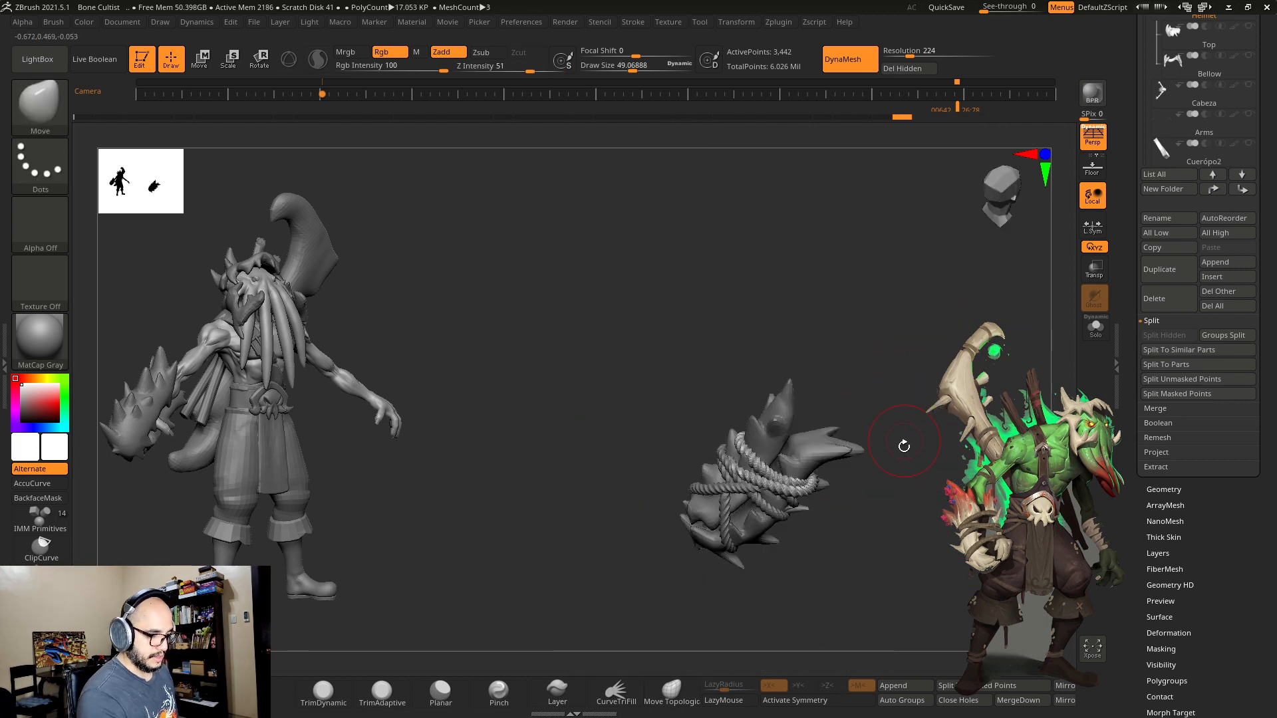
Step: Subdivide the new rope (Extract12_03) to level 5 and raise the other rope (Extract12_02) to a higher subdivision level
{"action": "left_click_drag", "start_coordinate": [1068, 330], "coordinate": [923, 342]}
{"action": "key", "text": "ctrl+d"}
{"action": "key", "text": "ctrl+d"}
{"action": "key", "text": "ctrl+d"}
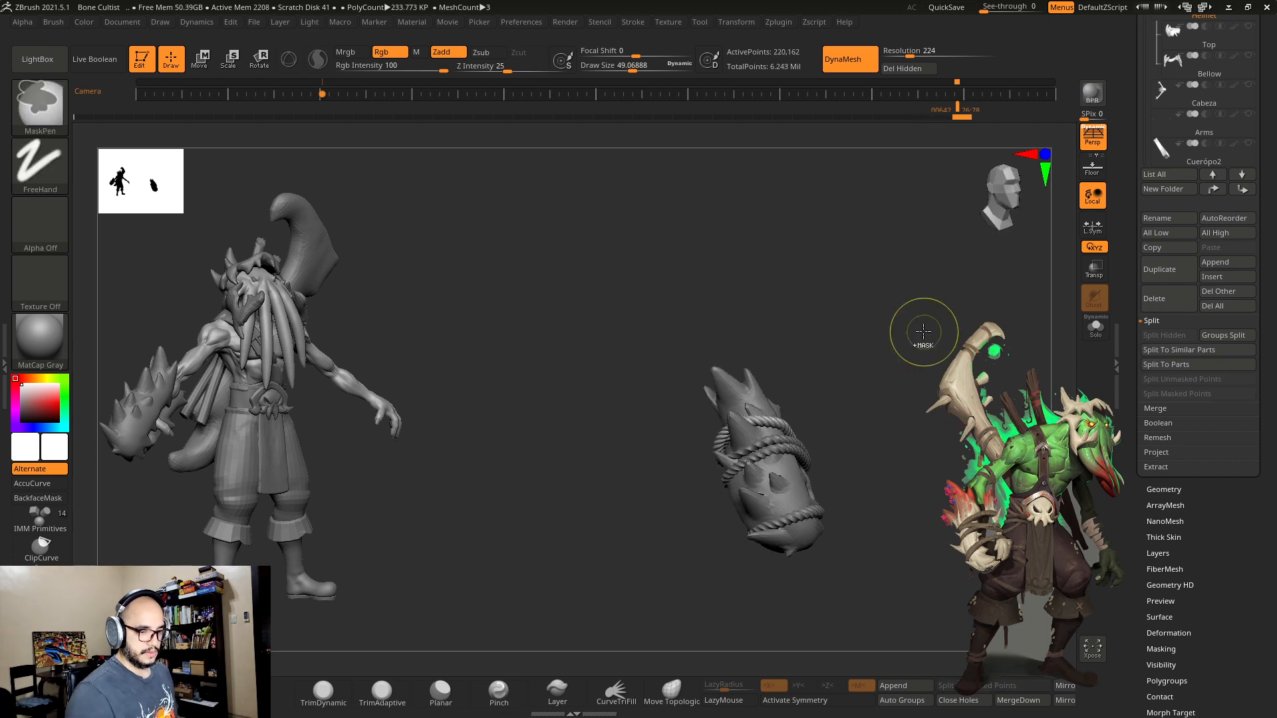
{"action": "left_click", "coordinate": [1165, 489]}
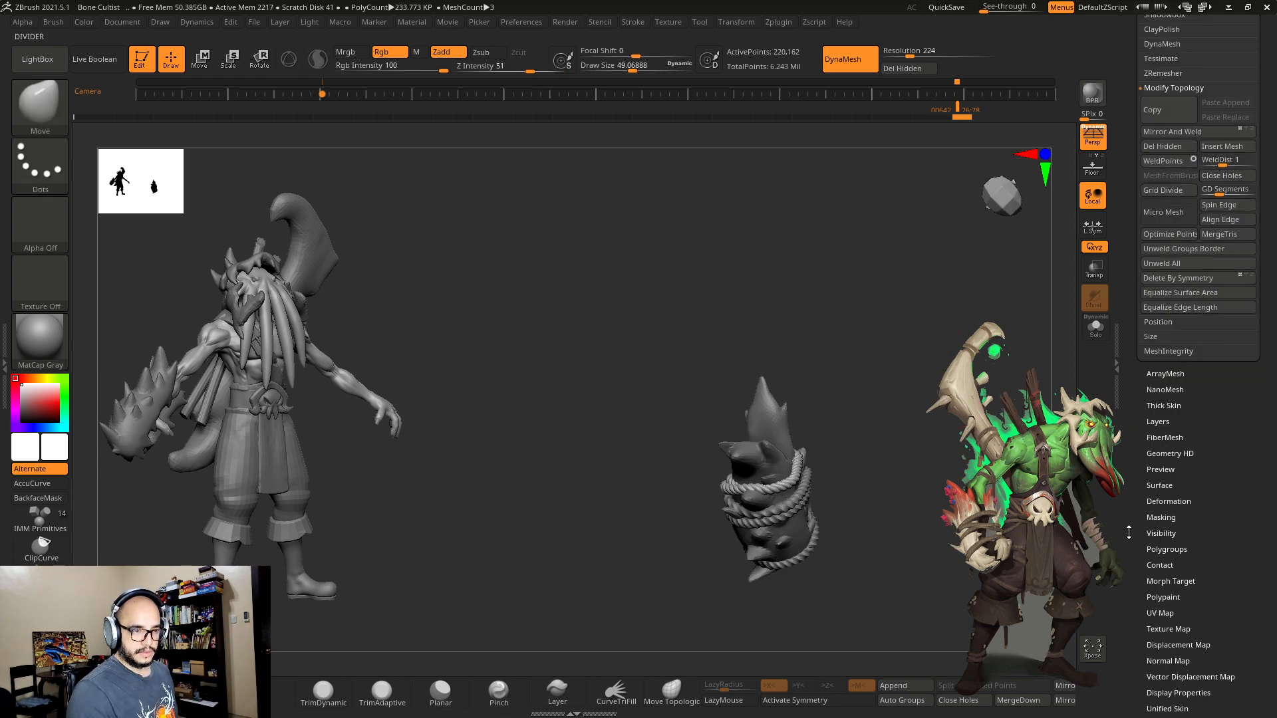
{"action": "left_click_drag", "start_coordinate": [864, 452], "coordinate": [829, 440]}
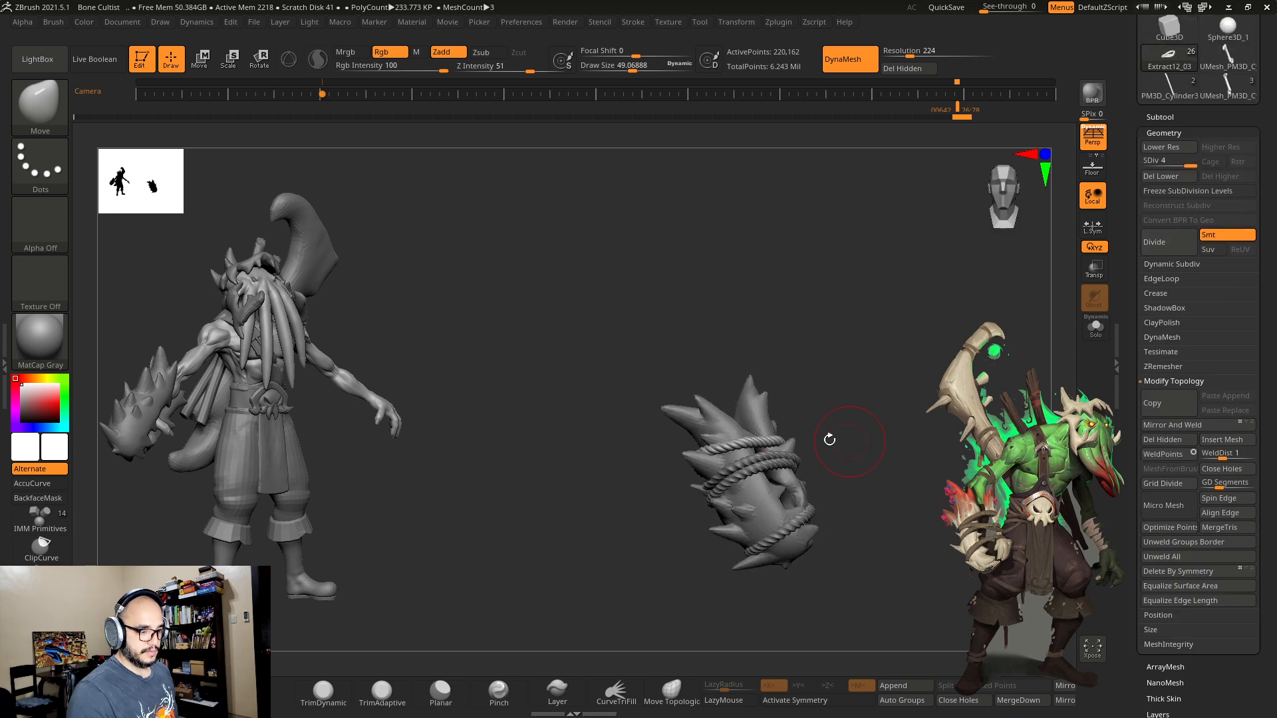
{"action": "left_click", "coordinate": [763, 454], "text": "alt"}
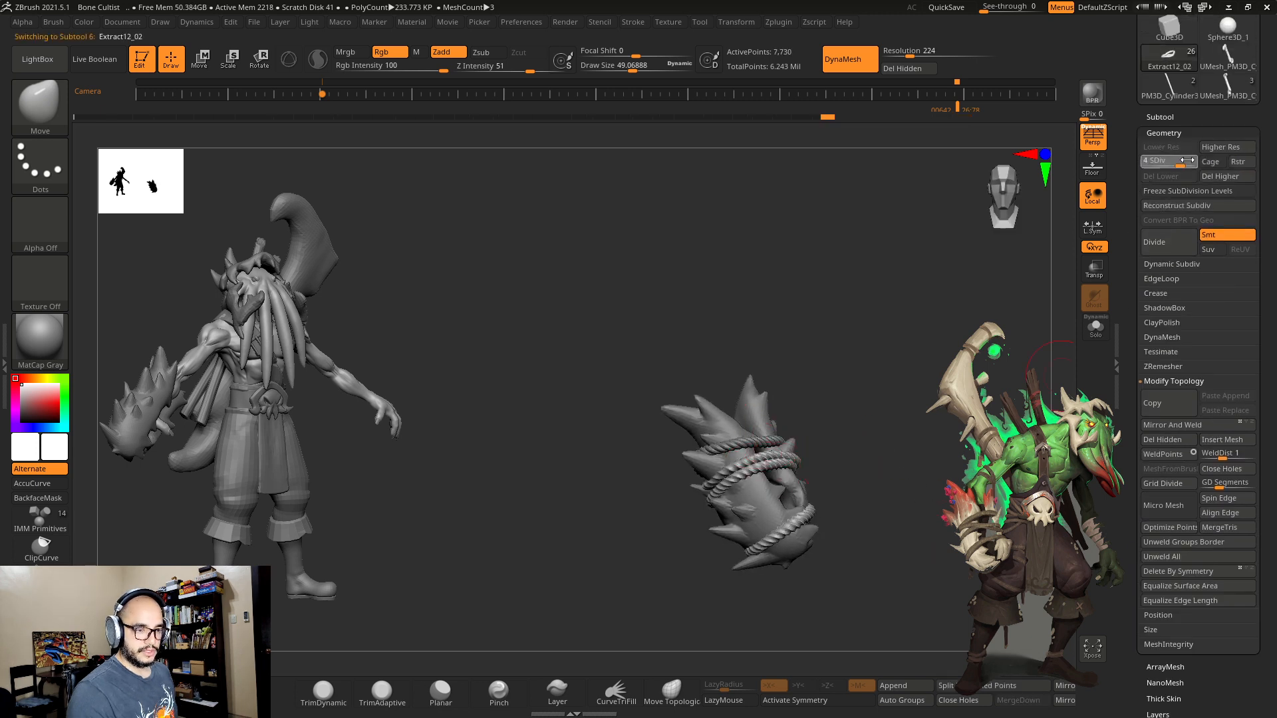
{"action": "left_click", "coordinate": [772, 439], "text": "alt"}
{"action": "key", "text": "ctrl+d"}
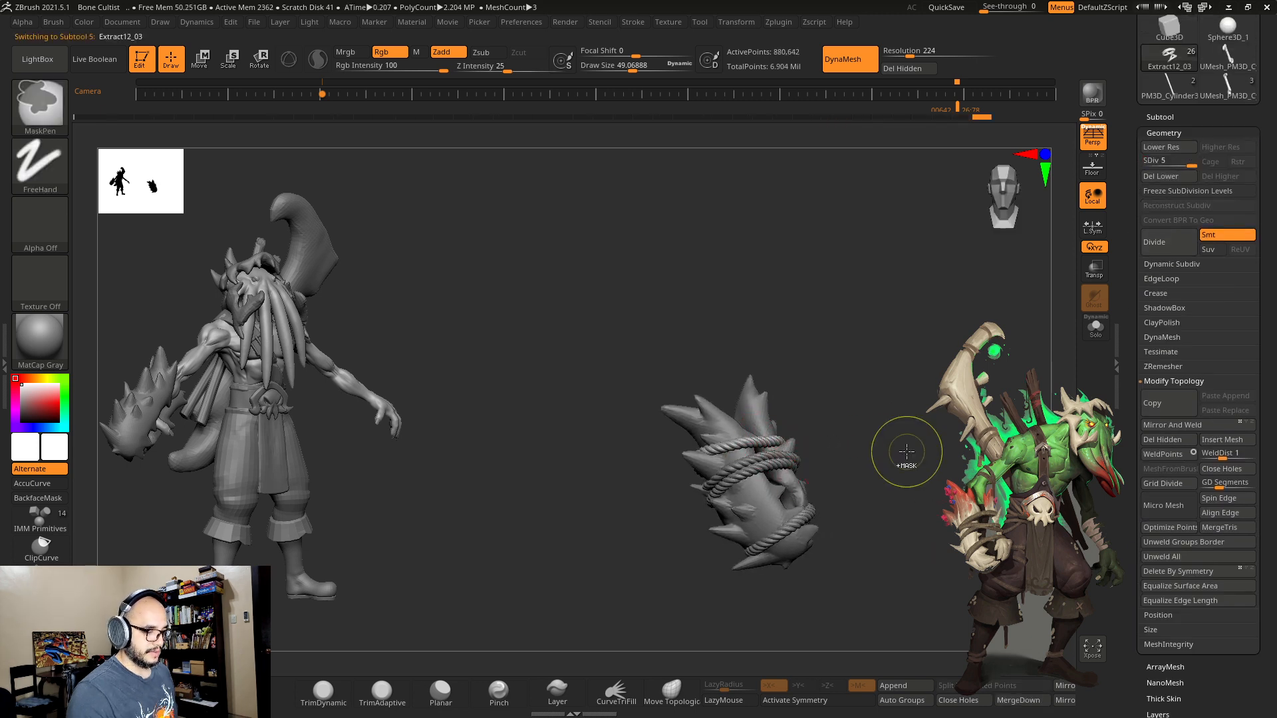
Step: Bring the full character back into view and delete the leftover Extract12_01 subtool
{"action": "left_click_drag", "start_coordinate": [904, 447], "coordinate": [926, 499]}
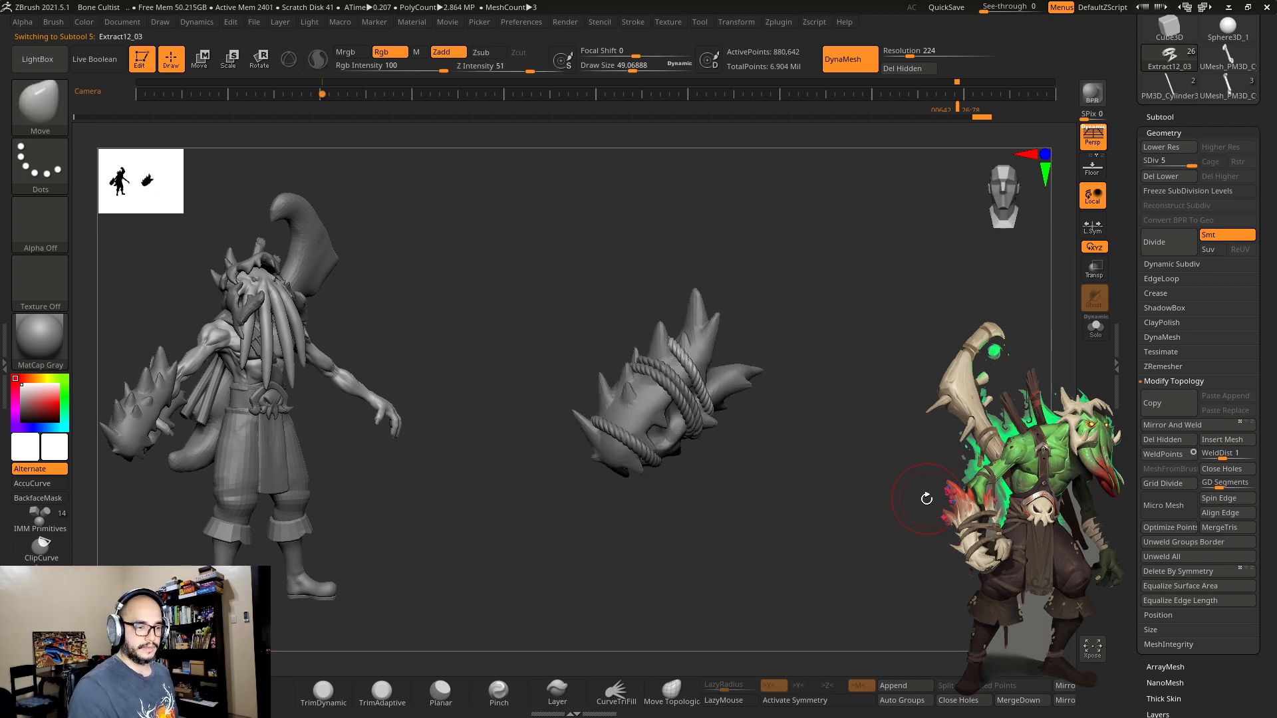
{"action": "left_click", "coordinate": [1202, 120]}
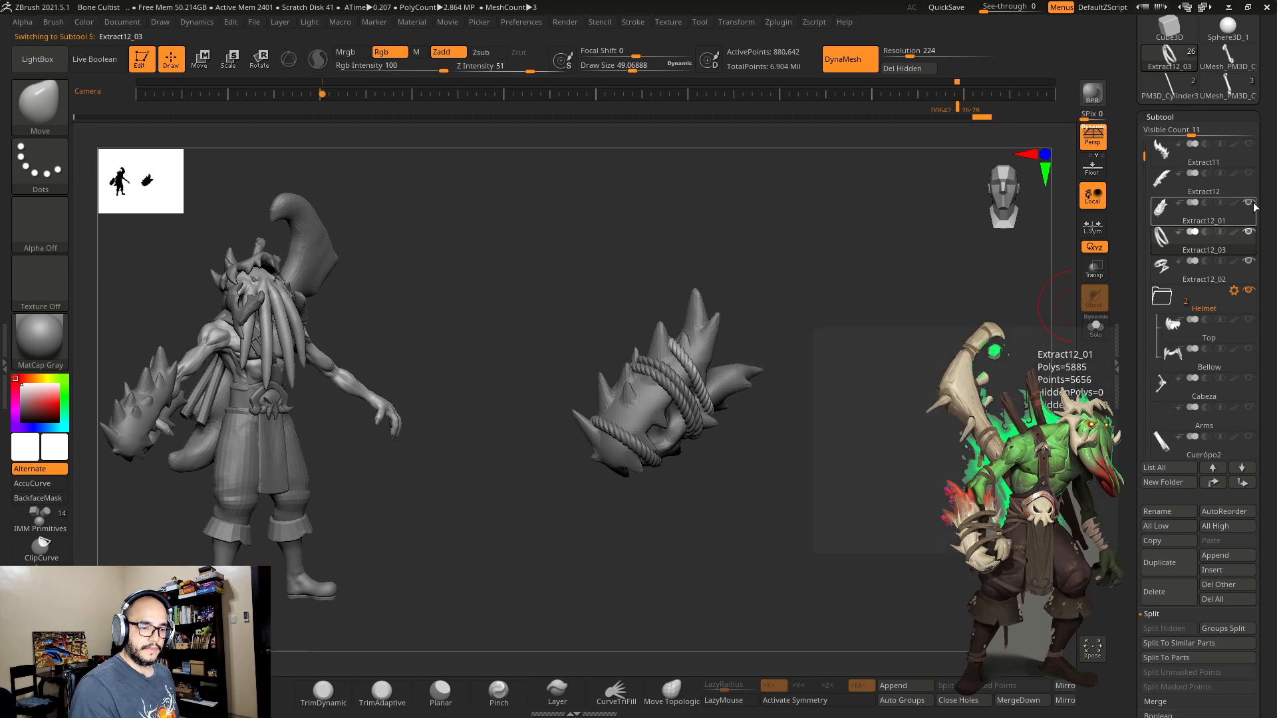
{"action": "left_click", "coordinate": [1248, 232]}
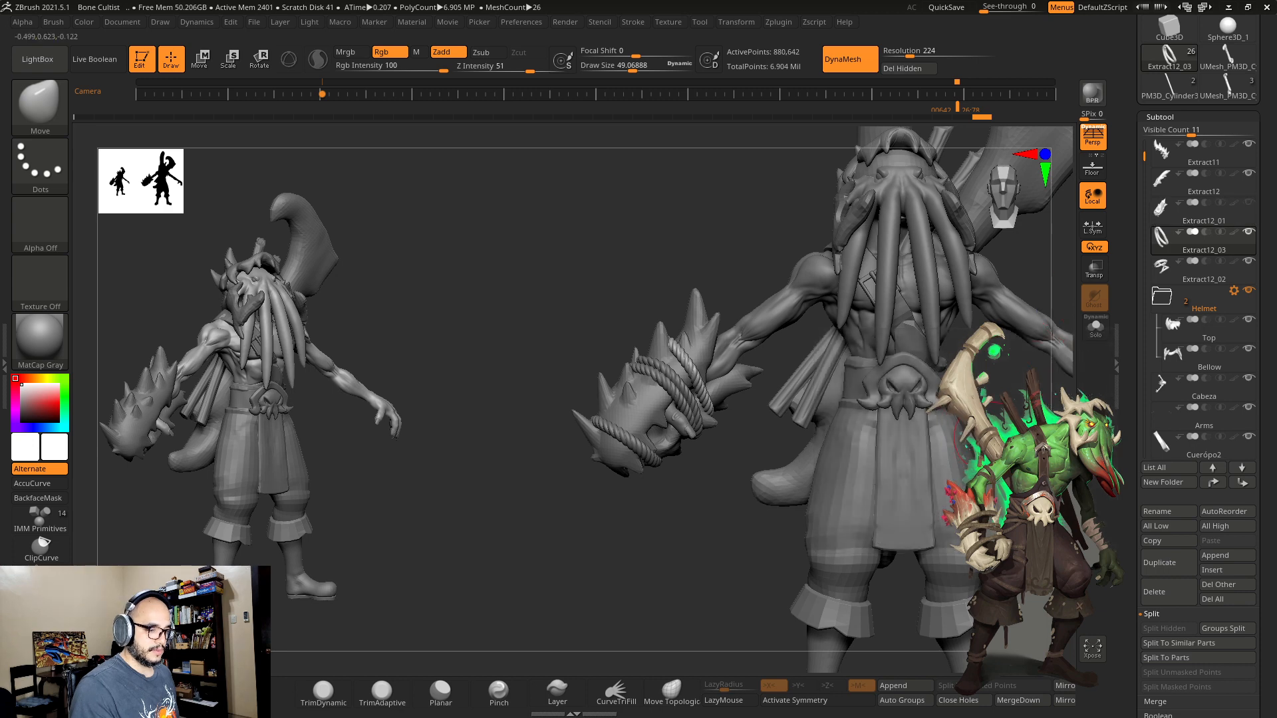
{"action": "right_click_drag", "start_coordinate": [986, 433], "coordinate": [994, 403], "text": "ctrl"}
{"action": "left_click", "coordinate": [1172, 212]}
{"action": "left_click", "coordinate": [1156, 591]}
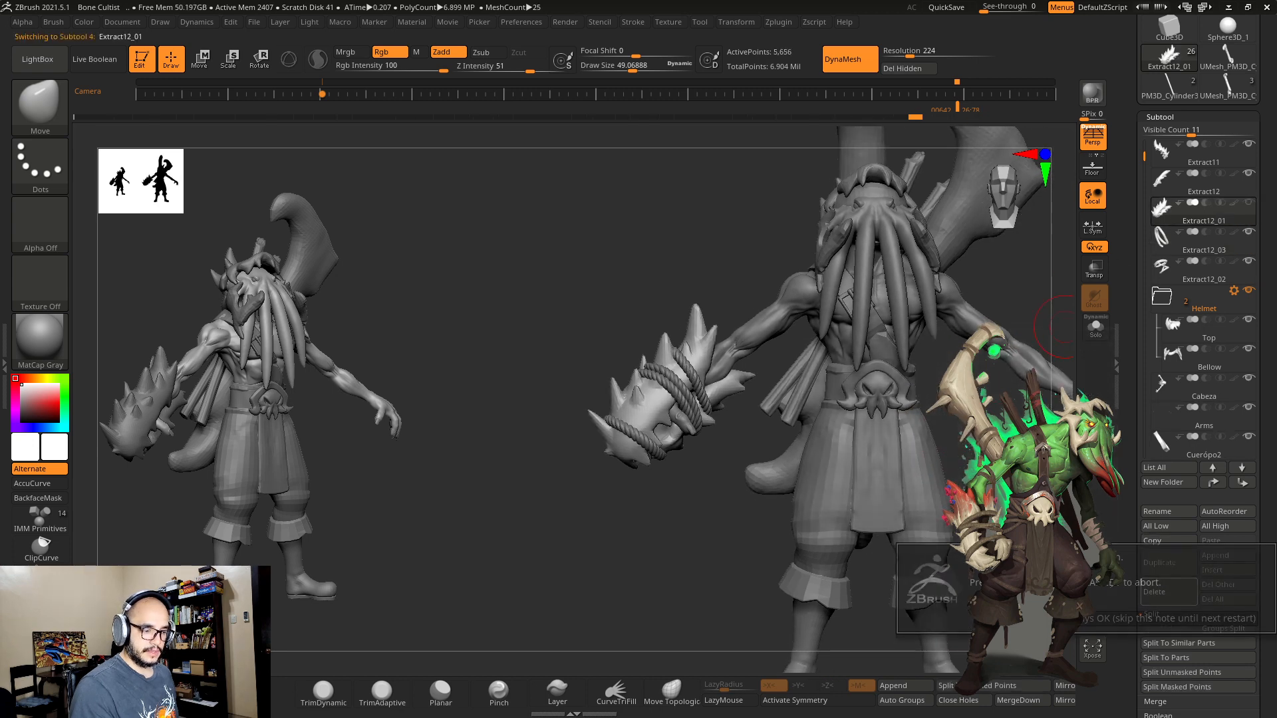
{"action": "left_click", "coordinate": [1160, 618]}
{"action": "mouse_move", "coordinate": [1012, 516]}
{"action": "right_mouse_down", "text": "alt"}
{"action": "mouse_move", "coordinate": [932, 508]}
{"action": "mouse_move", "coordinate": [900, 470]}
{"action": "mouse_move", "coordinate": [860, 470]}
{"action": "mouse_move", "coordinate": [836, 494]}
{"action": "right_mouse_up", "text": "alt"}
{"action": "right_click_drag", "start_coordinate": [857, 345], "coordinate": [886, 340]}
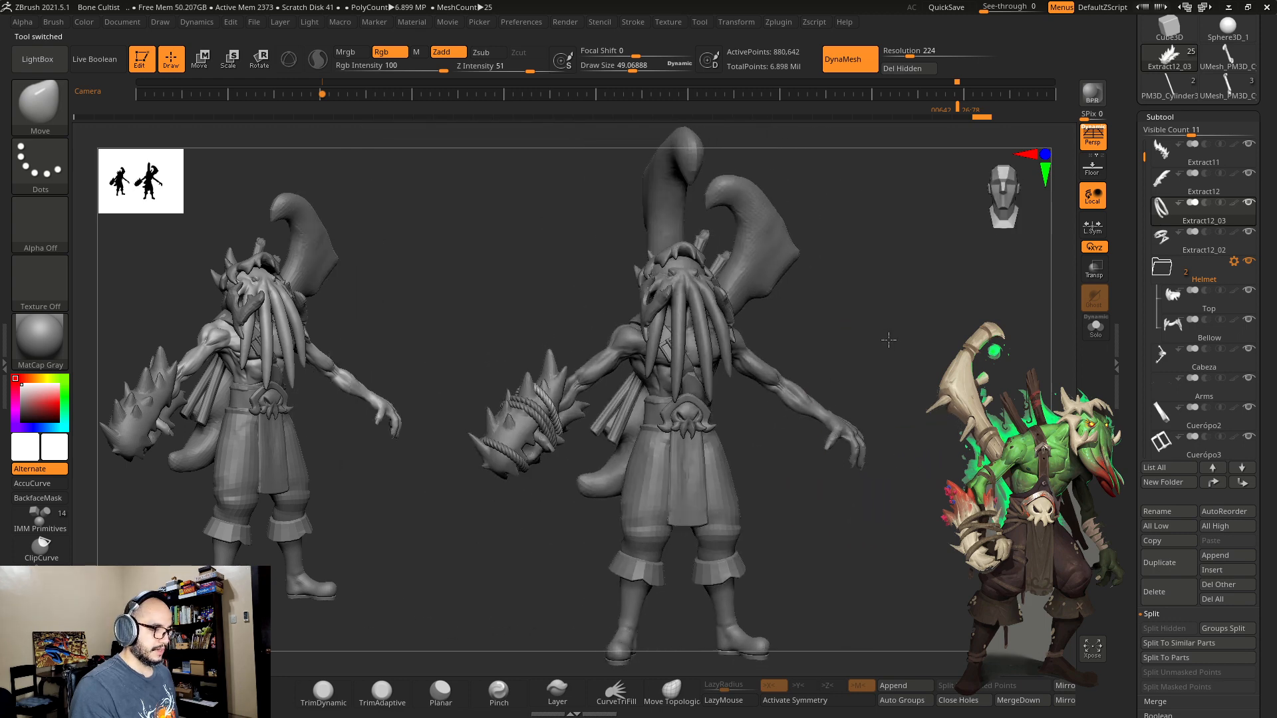
Step: Hide the PM3D_Sphere3D_1 subtool and select the helmet's Bellow subtool
{"action": "left_click", "coordinate": [685, 266], "text": "alt"}
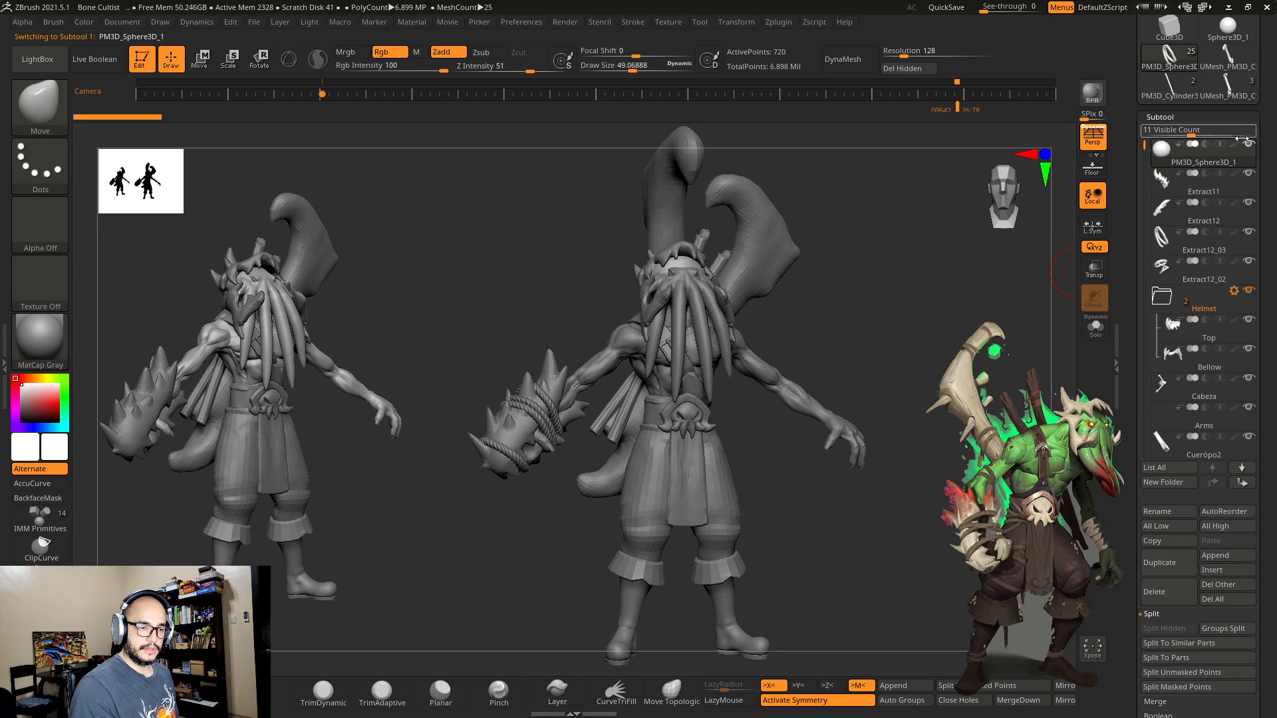
{"action": "left_click", "coordinate": [1171, 357]}
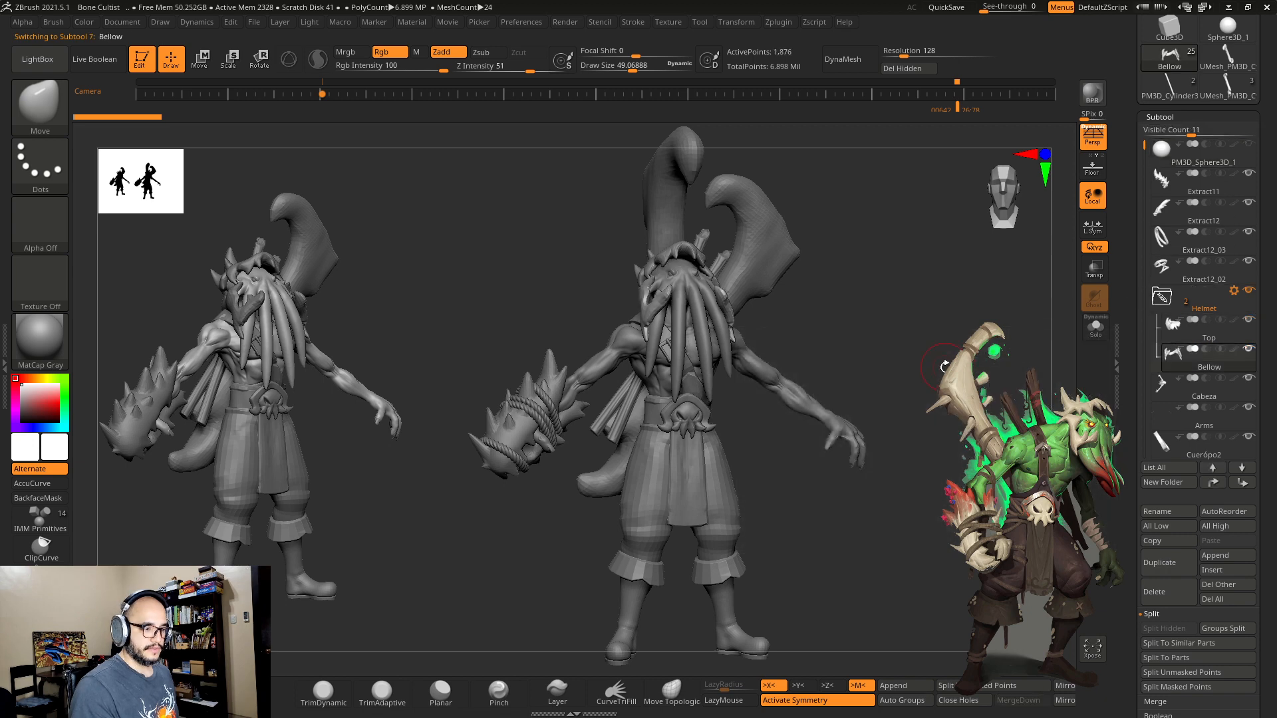
{"action": "mouse_move", "coordinate": [930, 366]}
{"action": "right_mouse_down"}
{"action": "mouse_move", "coordinate": [908, 381]}
{"action": "mouse_move", "coordinate": [900, 365]}
{"action": "right_mouse_up"}
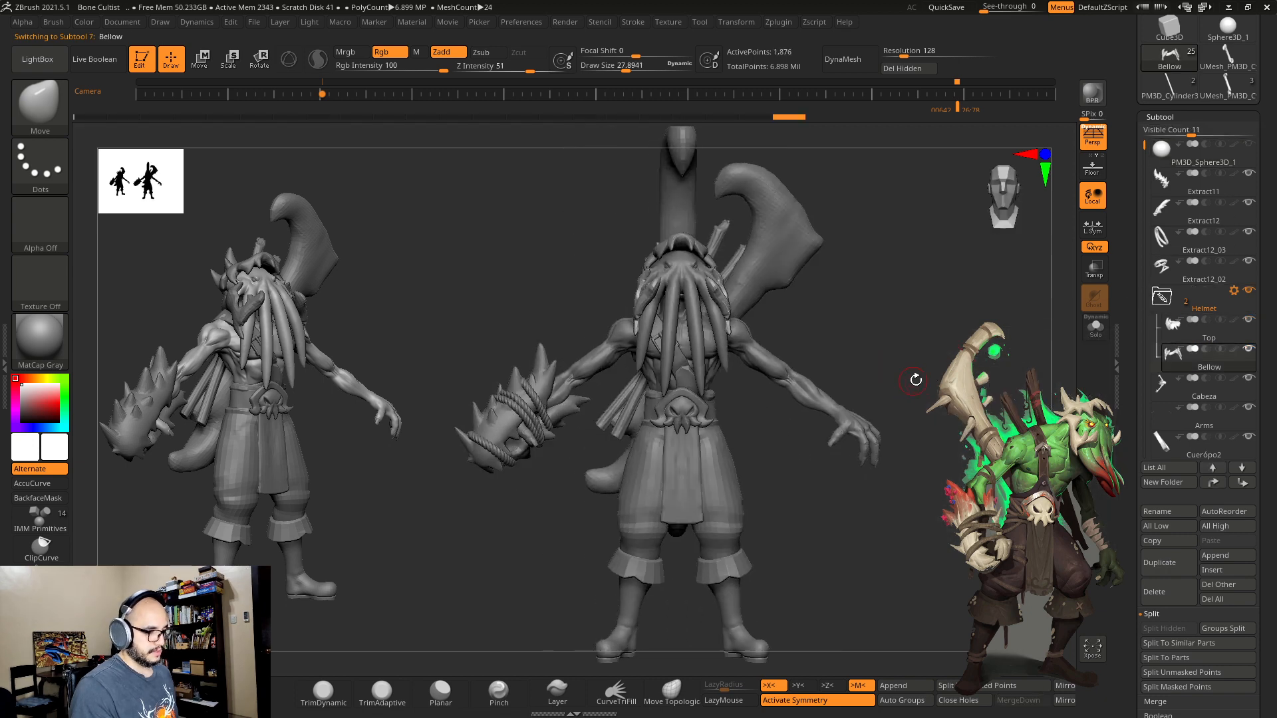
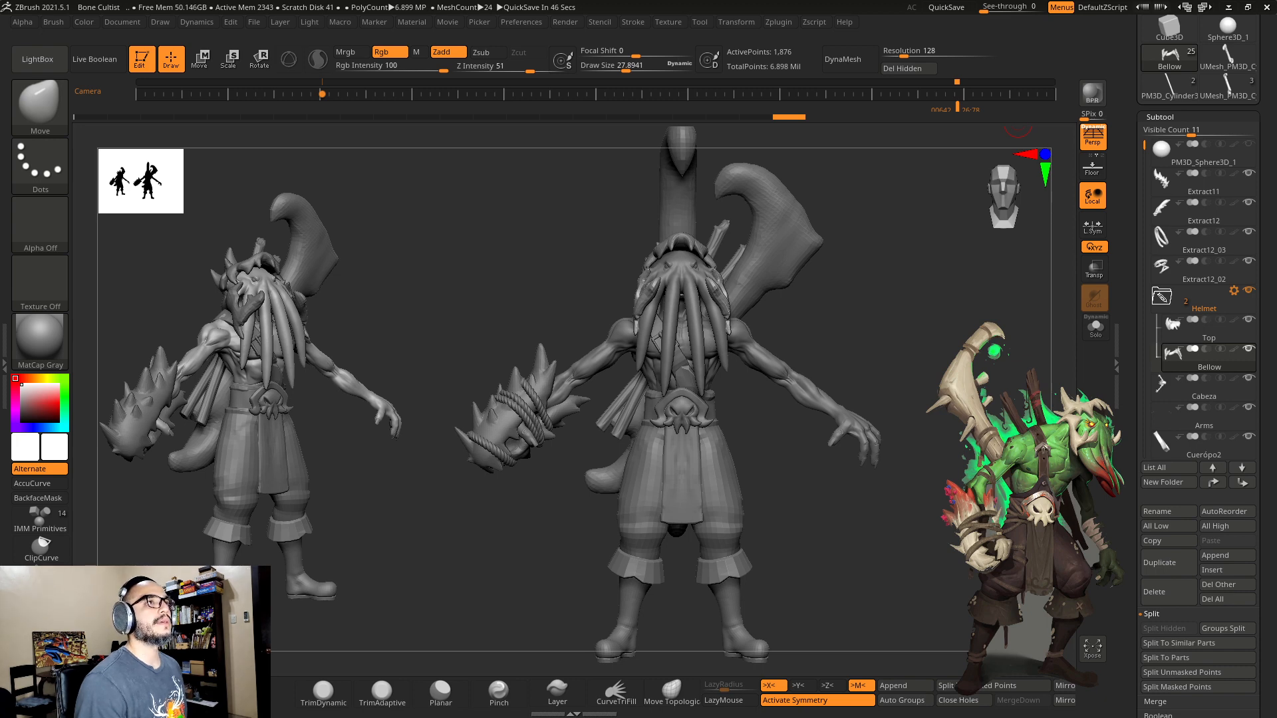
Step: Hide the upright curved horn (PM3D_Cylinder3D1_1) behind the head and reselect the helmet's Bellow subtool
{"action": "left_click_drag", "start_coordinate": [785, 339], "coordinate": [924, 363]}
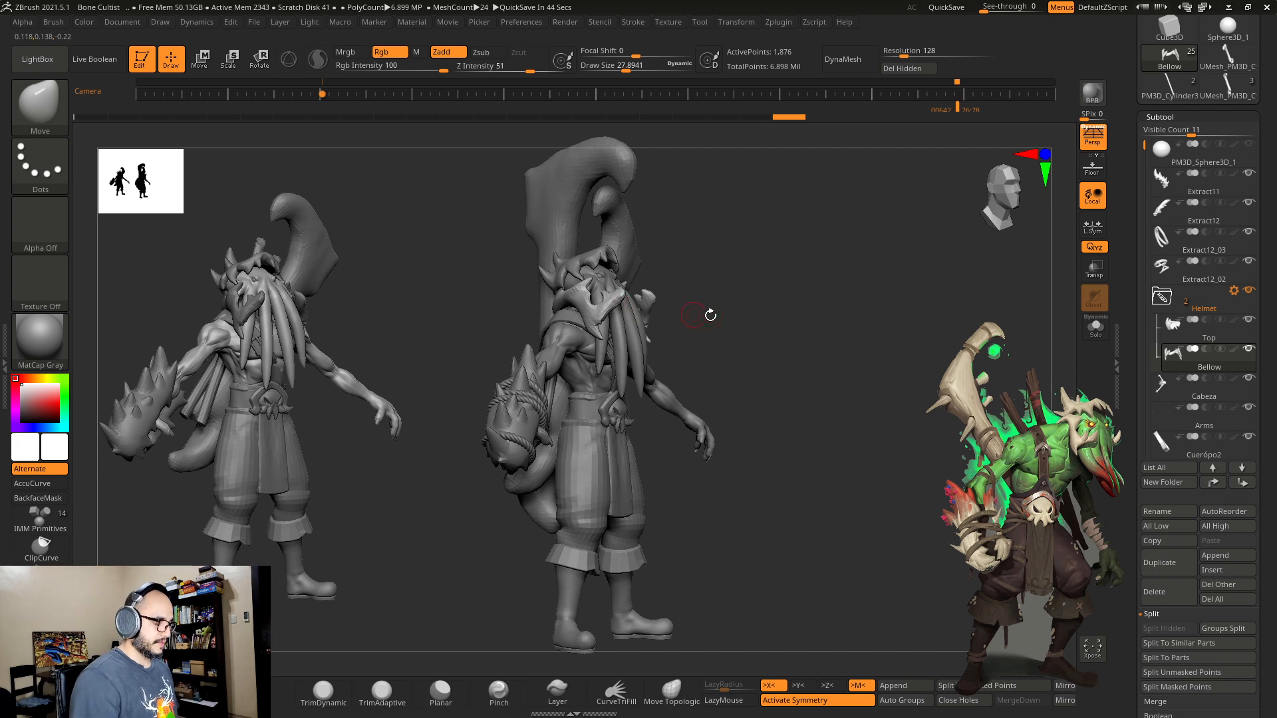
{"action": "left_click_drag", "start_coordinate": [710, 315], "coordinate": [831, 312]}
{"action": "left_click", "coordinate": [650, 199], "text": "alt"}
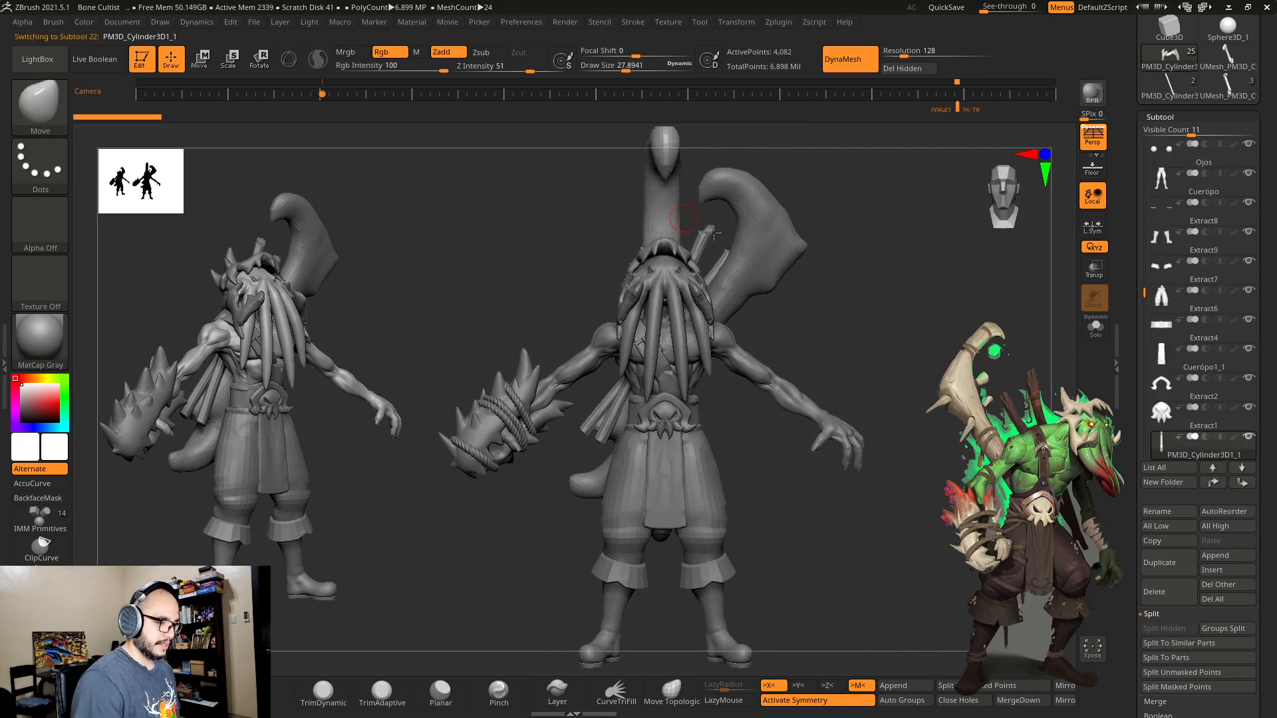
{"action": "left_click_drag", "start_coordinate": [892, 380], "coordinate": [726, 316]}
{"action": "left_click", "coordinate": [661, 304], "text": "alt"}
{"action": "left_click_drag", "start_coordinate": [843, 337], "coordinate": [844, 350], "text": "alt"}
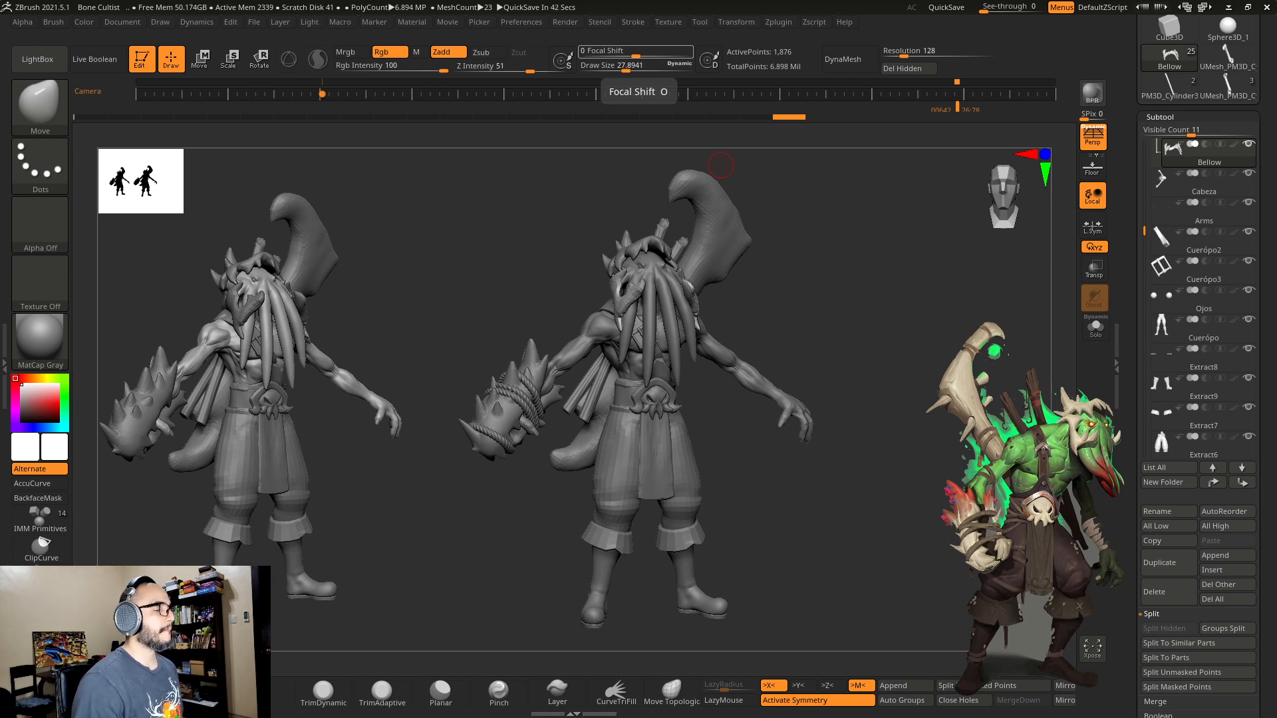
Step: Subdivide the Bellow helmet piece to about 119,938 points and choose the hPolish brush
{"action": "left_click_drag", "start_coordinate": [871, 299], "coordinate": [946, 383]}
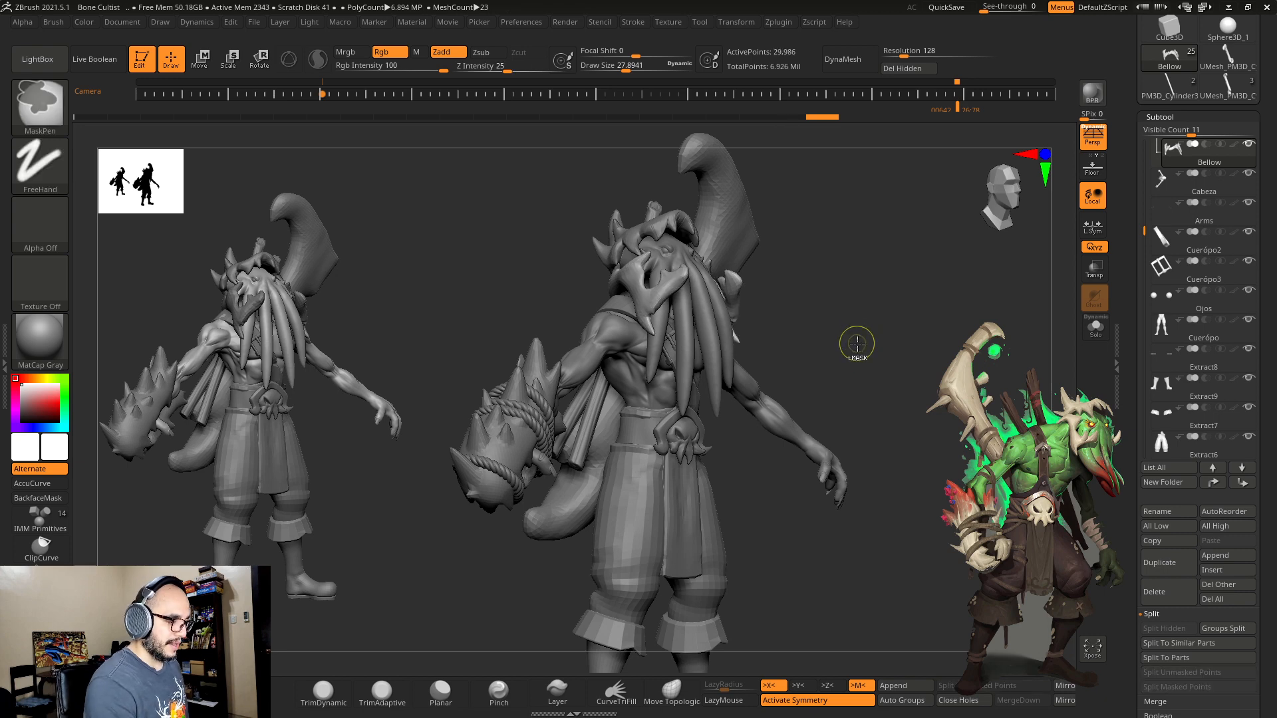
{"action": "mouse_move", "coordinate": [855, 345]}
{"action": "right_mouse_down", "text": "ctrl"}
{"action": "mouse_move", "coordinate": [903, 356]}
{"action": "mouse_move", "coordinate": [918, 447]}
{"action": "right_mouse_up", "text": "ctrl"}
{"action": "key", "text": "ctrl+d"}
{"action": "key", "text": "b"}
{"action": "key", "text": "c"}
{"action": "key", "text": "l"}
{"action": "key", "text": "b"}
{"action": "key", "text": "h"}
{"action": "key", "text": "p"}
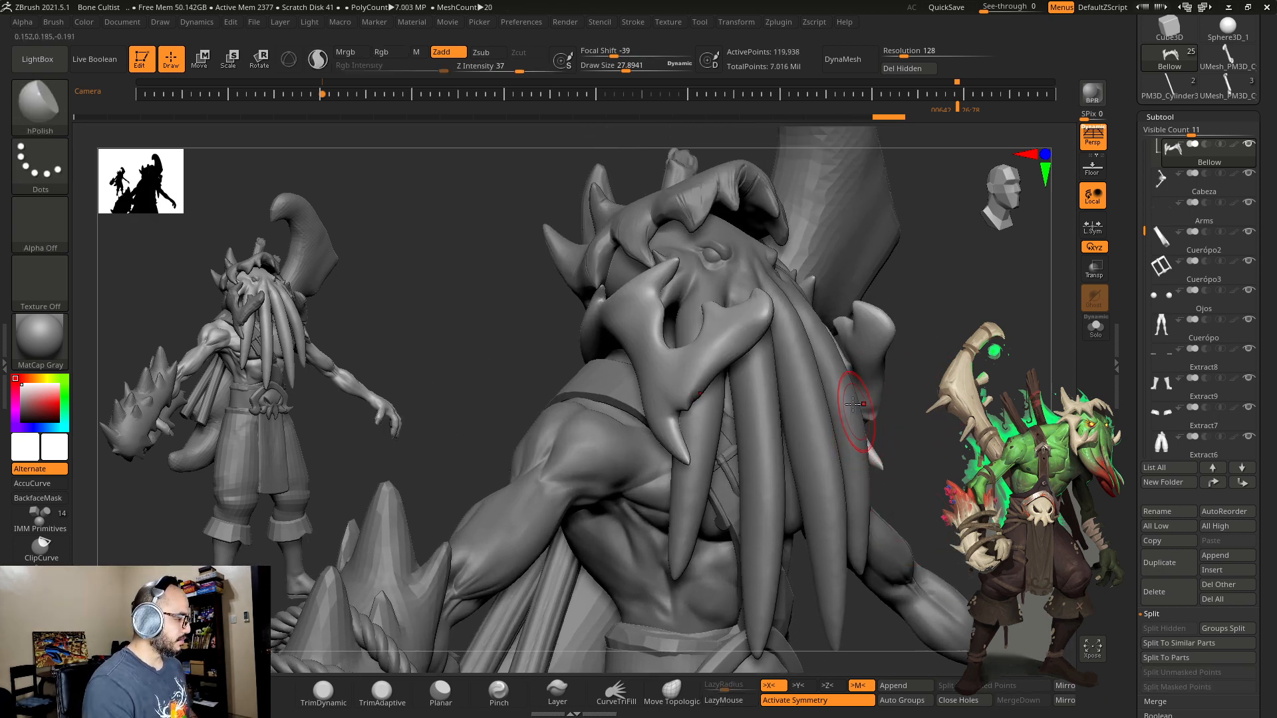
Step: Reduce the hPolish size to about 16 and flatten the side surfaces of the Bellow piece beside the face tentacles
{"action": "key", "text": "s"}
{"action": "left_click", "coordinate": [784, 318]}
{"action": "key", "text": "s"}
{"action": "mouse_move", "coordinate": [776, 317]}
{"action": "left_mouse_down"}
{"action": "mouse_move", "coordinate": [715, 345]}
{"action": "mouse_move", "coordinate": [695, 386]}
{"action": "left_mouse_up"}
{"action": "left_click_drag", "start_coordinate": [721, 358], "coordinate": [699, 397]}
{"action": "left_click_drag", "start_coordinate": [931, 256], "coordinate": [860, 257], "text": "shift"}
{"action": "left_click_drag", "start_coordinate": [758, 316], "coordinate": [750, 352]}
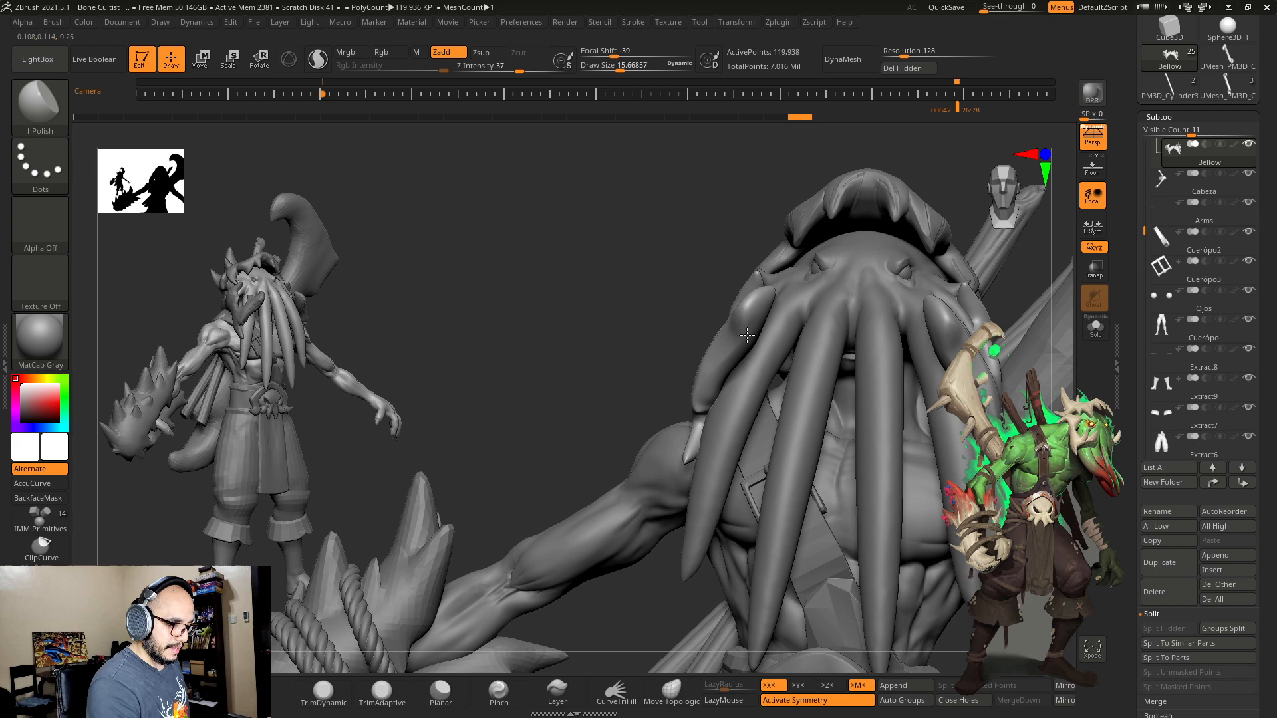
Step: Isolate the Bellow piece with Solo and polish flat planes along its side prongs with a smaller hPolish brush
{"action": "left_click", "coordinate": [1086, 336]}
{"action": "mouse_move", "coordinate": [860, 251]}
{"action": "left_mouse_down"}
{"action": "mouse_move", "coordinate": [813, 316]}
{"action": "mouse_move", "coordinate": [756, 323]}
{"action": "left_mouse_up"}
{"action": "mouse_move", "coordinate": [821, 332]}
{"action": "left_mouse_down", "text": "alt"}
{"action": "mouse_move", "coordinate": [804, 393]}
{"action": "mouse_move", "coordinate": [813, 352]}
{"action": "left_mouse_up", "text": "alt"}
{"action": "mouse_move", "coordinate": [764, 315]}
{"action": "left_mouse_down"}
{"action": "mouse_move", "coordinate": [780, 269]}
{"action": "mouse_move", "coordinate": [755, 320]}
{"action": "left_mouse_up"}
{"action": "mouse_move", "coordinate": [810, 293]}
{"action": "left_mouse_down", "text": "alt"}
{"action": "mouse_move", "coordinate": [797, 374]}
{"action": "mouse_move", "coordinate": [808, 335]}
{"action": "left_mouse_up", "text": "alt"}
{"action": "left_click_drag", "start_coordinate": [786, 347], "coordinate": [767, 387]}
{"action": "mouse_move", "coordinate": [806, 304]}
{"action": "left_mouse_down"}
{"action": "mouse_move", "coordinate": [800, 391]}
{"action": "mouse_move", "coordinate": [779, 346]}
{"action": "left_mouse_up"}
{"action": "left_click_drag", "start_coordinate": [747, 221], "coordinate": [788, 219]}
{"action": "mouse_move", "coordinate": [699, 199]}
{"action": "left_mouse_down"}
{"action": "mouse_move", "coordinate": [691, 209]}
{"action": "mouse_move", "coordinate": [779, 197]}
{"action": "mouse_move", "coordinate": [612, 211]}
{"action": "left_mouse_up"}
{"action": "left_click_drag", "start_coordinate": [681, 190], "coordinate": [622, 210]}
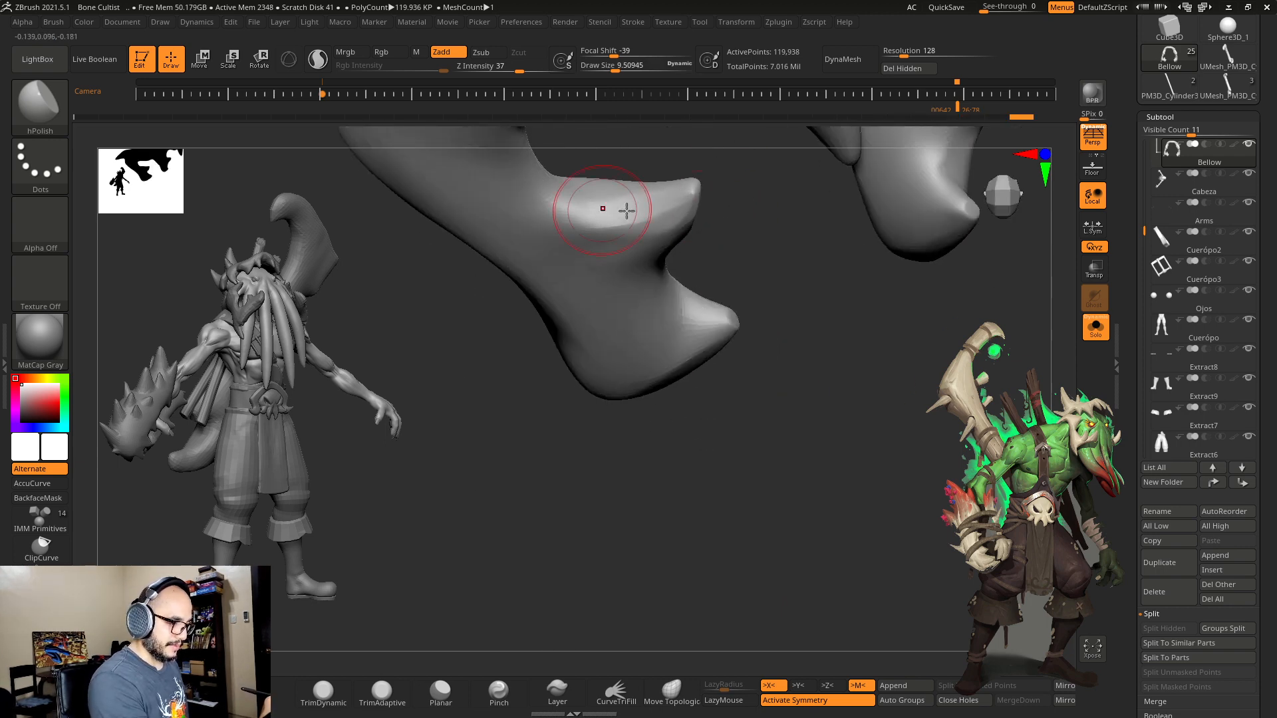
Step: Polish the lower prongs and the notch between them on the Bellow piece, reducing the hPolish size to about 7.6
{"action": "mouse_move", "coordinate": [725, 197]}
{"action": "left_mouse_down"}
{"action": "mouse_move", "coordinate": [747, 222]}
{"action": "mouse_move", "coordinate": [785, 226]}
{"action": "left_mouse_up"}
{"action": "left_click_drag", "start_coordinate": [651, 253], "coordinate": [530, 239]}
{"action": "mouse_move", "coordinate": [787, 266]}
{"action": "left_mouse_down", "text": "alt"}
{"action": "mouse_move", "coordinate": [796, 379]}
{"action": "mouse_move", "coordinate": [803, 313]}
{"action": "left_mouse_up", "text": "alt"}
{"action": "left_click_drag", "start_coordinate": [380, 291], "coordinate": [353, 267]}
{"action": "left_click_drag", "start_coordinate": [791, 349], "coordinate": [877, 399]}
{"action": "key", "text": "s"}
{"action": "left_click_drag", "start_coordinate": [890, 405], "coordinate": [894, 397]}
{"action": "mouse_move", "coordinate": [572, 377]}
{"action": "left_mouse_down"}
{"action": "mouse_move", "coordinate": [557, 382]}
{"action": "mouse_move", "coordinate": [560, 359]}
{"action": "left_mouse_up"}
{"action": "left_click_drag", "start_coordinate": [461, 347], "coordinate": [454, 323]}
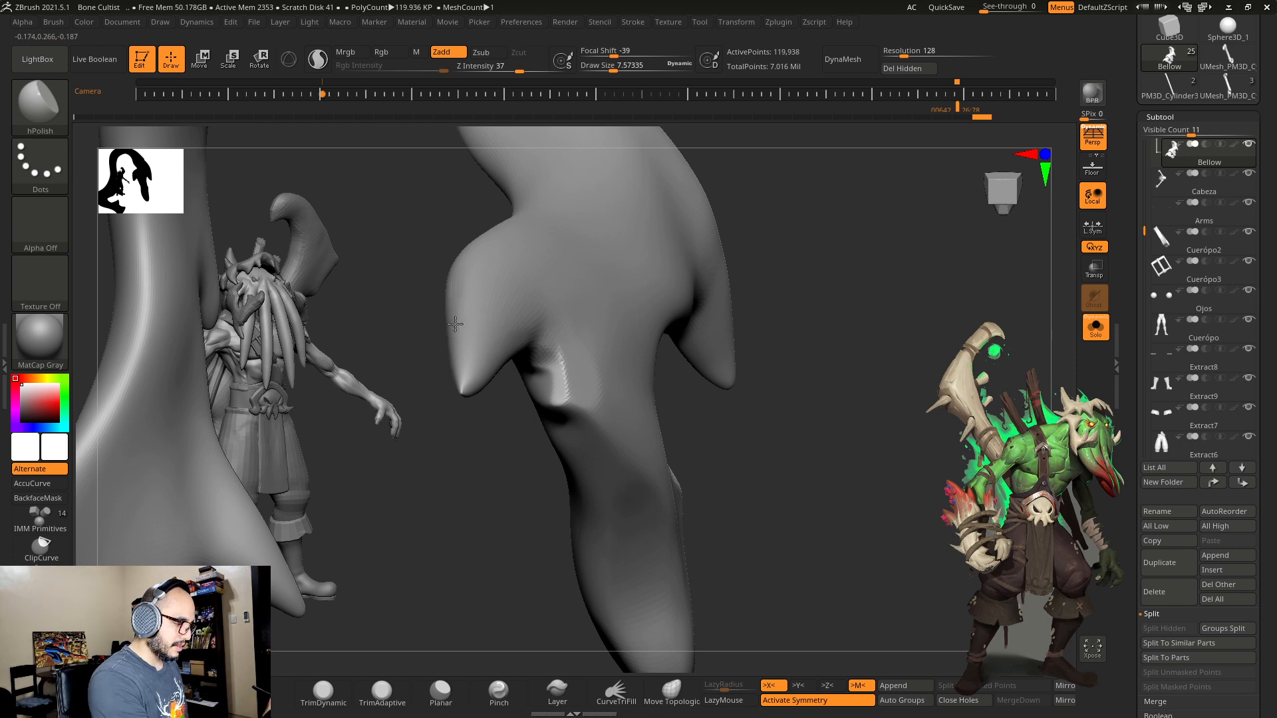
Step: Polish the outer side of the Bellow piece's prongs up towards its arched band, readjusting the hPolish size
{"action": "key", "text": "s"}
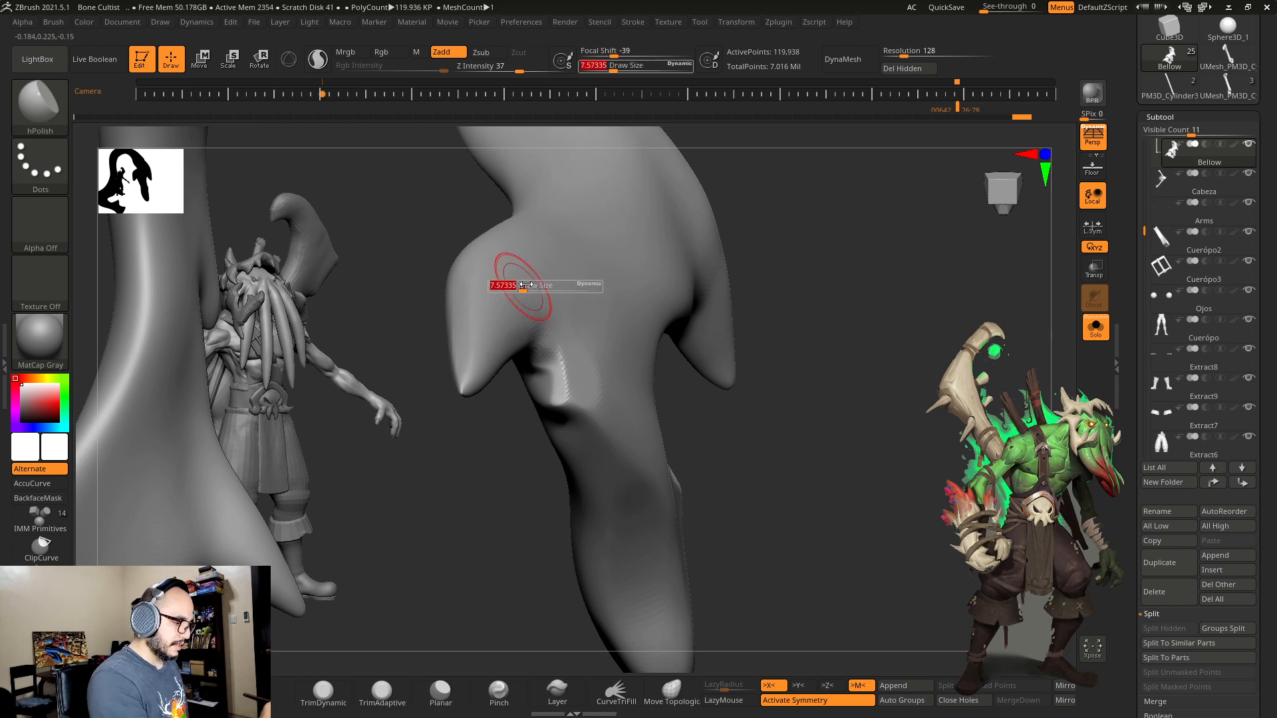
{"action": "left_click_drag", "start_coordinate": [524, 284], "coordinate": [533, 285]}
{"action": "left_click_drag", "start_coordinate": [757, 170], "coordinate": [834, 407], "text": "alt"}
{"action": "mouse_move", "coordinate": [574, 399]}
{"action": "left_mouse_down"}
{"action": "mouse_move", "coordinate": [510, 262]}
{"action": "mouse_move", "coordinate": [419, 192]}
{"action": "left_mouse_up"}
{"action": "left_click_drag", "start_coordinate": [677, 189], "coordinate": [779, 329], "text": "alt"}
{"action": "key", "text": "s"}
{"action": "left_click_drag", "start_coordinate": [609, 310], "coordinate": [583, 310]}
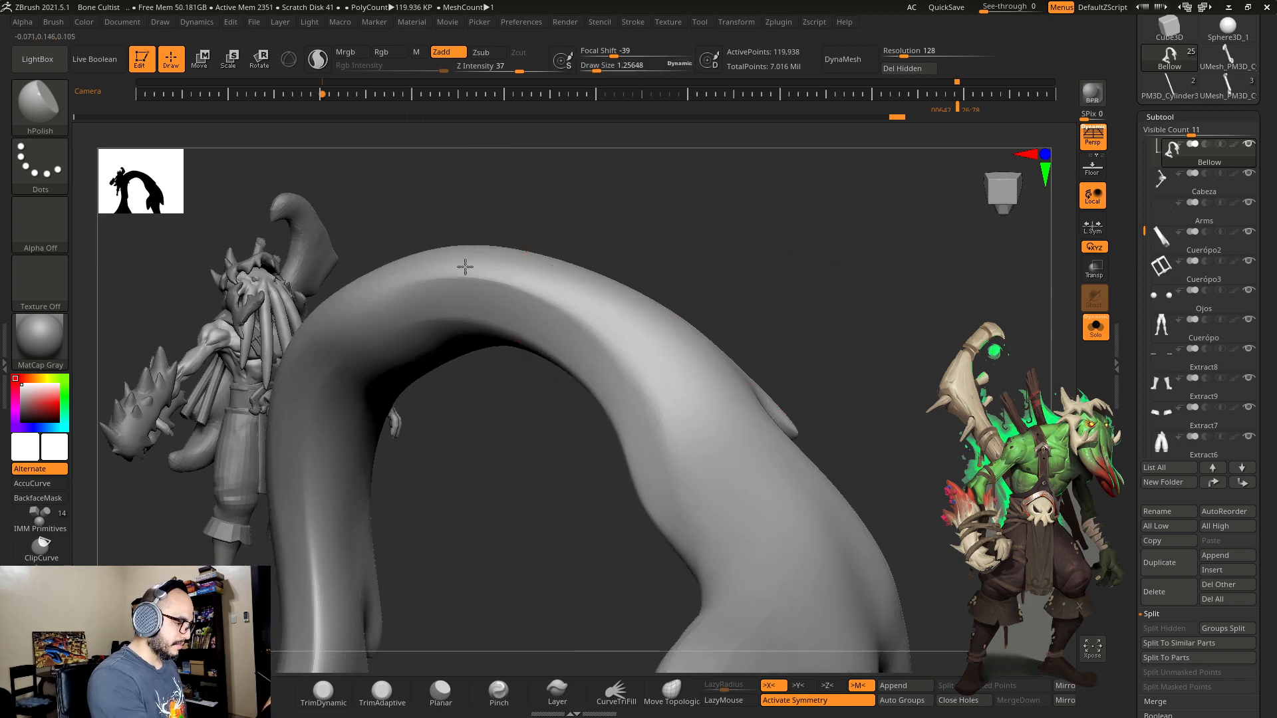
Step: Set the hPolish size to about 16 and flatten the top of the Bellow piece's arched band
{"action": "mouse_move", "coordinate": [732, 265]}
{"action": "left_mouse_down", "text": "alt"}
{"action": "mouse_move", "coordinate": [782, 274]}
{"action": "mouse_move", "coordinate": [772, 260]}
{"action": "mouse_move", "coordinate": [828, 286]}
{"action": "mouse_move", "coordinate": [476, 334]}
{"action": "mouse_move", "coordinate": [507, 284]}
{"action": "left_mouse_up", "text": "alt"}
{"action": "key", "text": "s"}
{"action": "key", "text": "s"}
{"action": "key", "text": "s"}
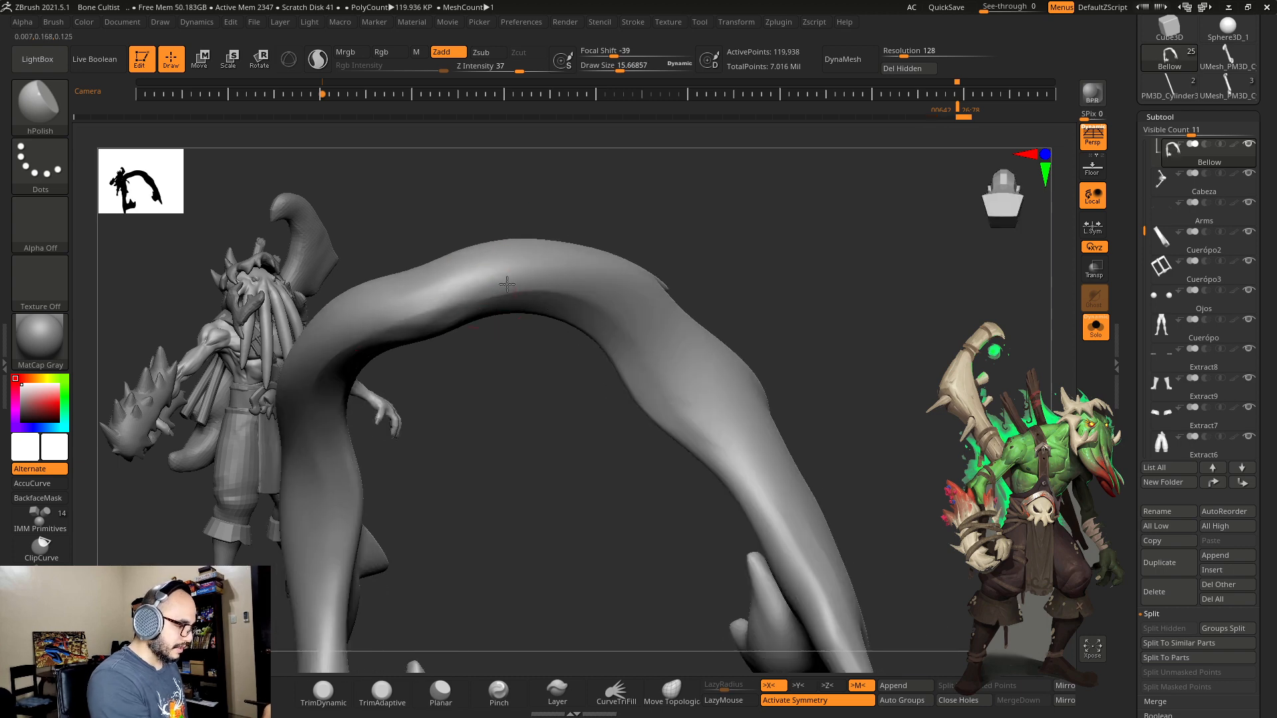
{"action": "left_click_drag", "start_coordinate": [637, 217], "coordinate": [426, 305]}
{"action": "left_click_drag", "start_coordinate": [424, 256], "coordinate": [821, 354]}
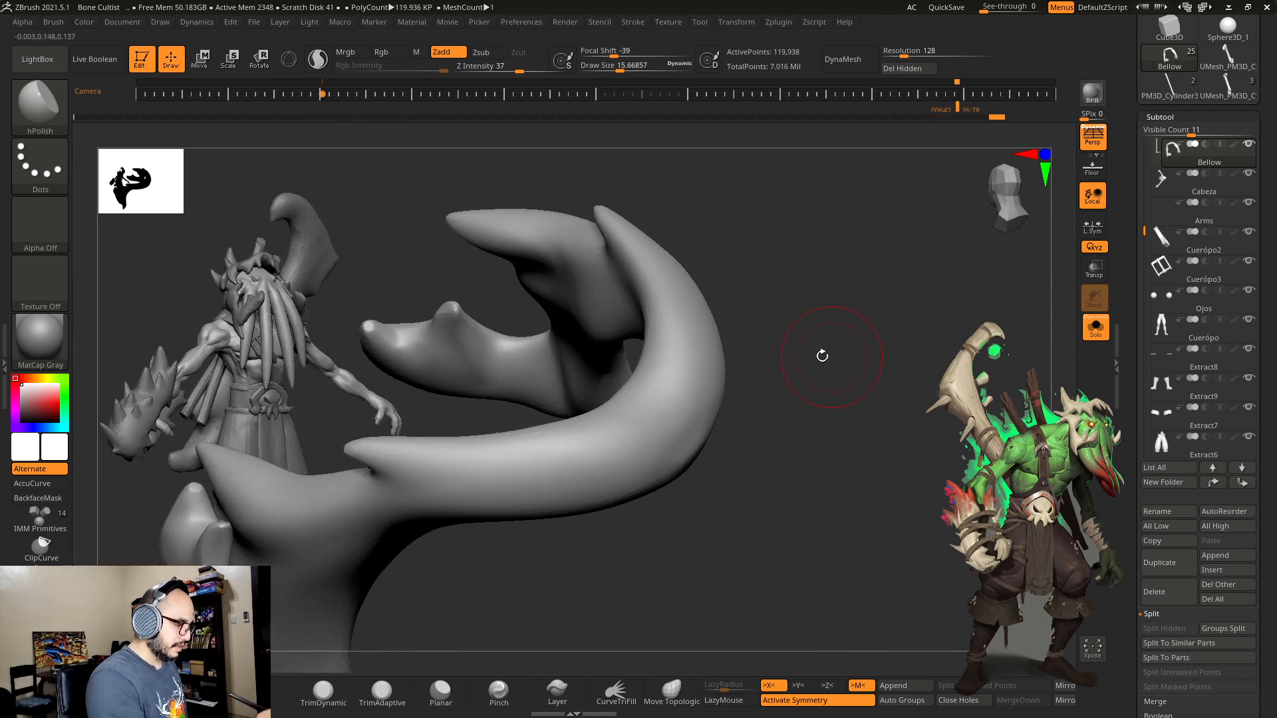
Step: Polish the outer band of the Bellow piece between its small spikes using hPolish at a size of about 9.5
{"action": "mouse_move", "coordinate": [672, 393]}
{"action": "left_mouse_down"}
{"action": "mouse_move", "coordinate": [750, 419]}
{"action": "mouse_move", "coordinate": [800, 332]}
{"action": "left_mouse_up"}
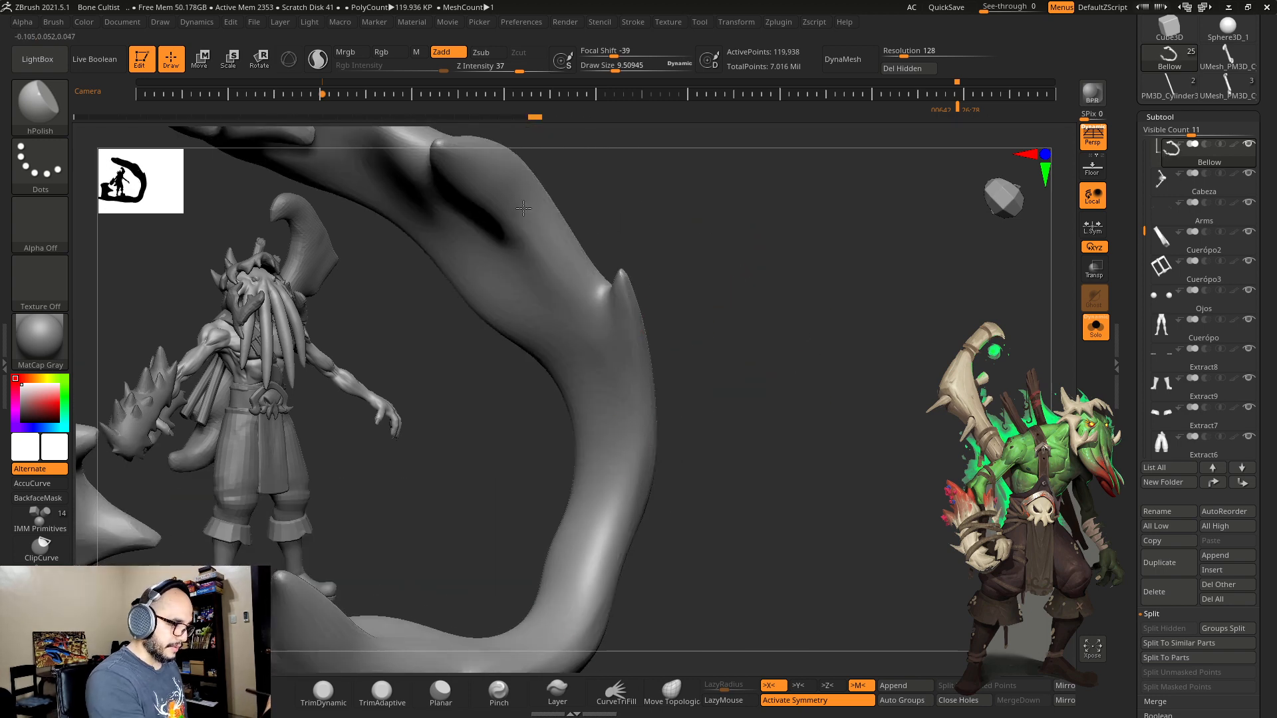
{"action": "mouse_move", "coordinate": [523, 208]}
{"action": "left_mouse_down"}
{"action": "mouse_move", "coordinate": [571, 286]}
{"action": "mouse_move", "coordinate": [621, 277]}
{"action": "left_mouse_up"}
{"action": "right_click_drag", "start_coordinate": [765, 296], "coordinate": [800, 216]}
{"action": "mouse_move", "coordinate": [689, 284]}
{"action": "left_mouse_down"}
{"action": "mouse_move", "coordinate": [643, 273]}
{"action": "mouse_move", "coordinate": [672, 264]}
{"action": "mouse_move", "coordinate": [566, 249]}
{"action": "left_mouse_up"}
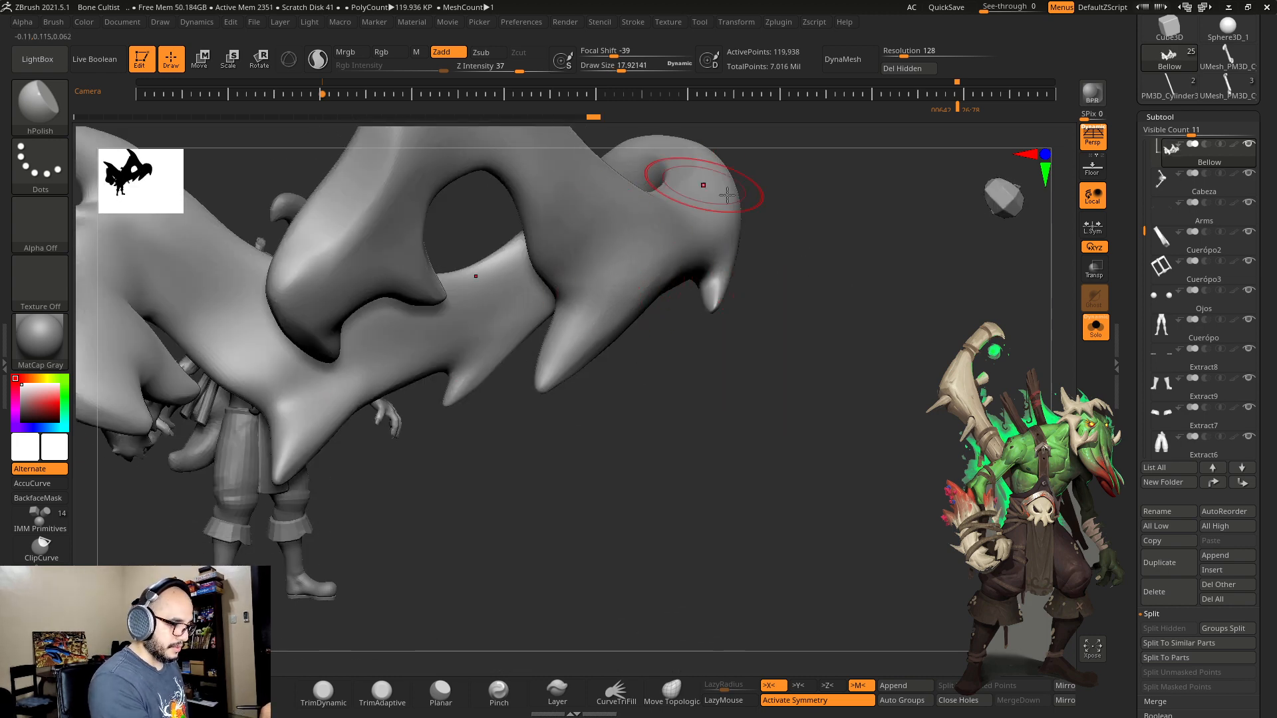
Step: Readjust the hPolish size to about 14.6 and flatten the sloping planes around the Bellow piece's arched opening
{"action": "left_click_drag", "start_coordinate": [791, 280], "coordinate": [803, 373]}
{"action": "key", "text": "s"}
{"action": "left_click_drag", "start_coordinate": [550, 385], "coordinate": [555, 386]}
{"action": "left_click_drag", "start_coordinate": [540, 359], "coordinate": [473, 266]}
{"action": "left_click_drag", "start_coordinate": [663, 246], "coordinate": [758, 320], "text": "alt"}
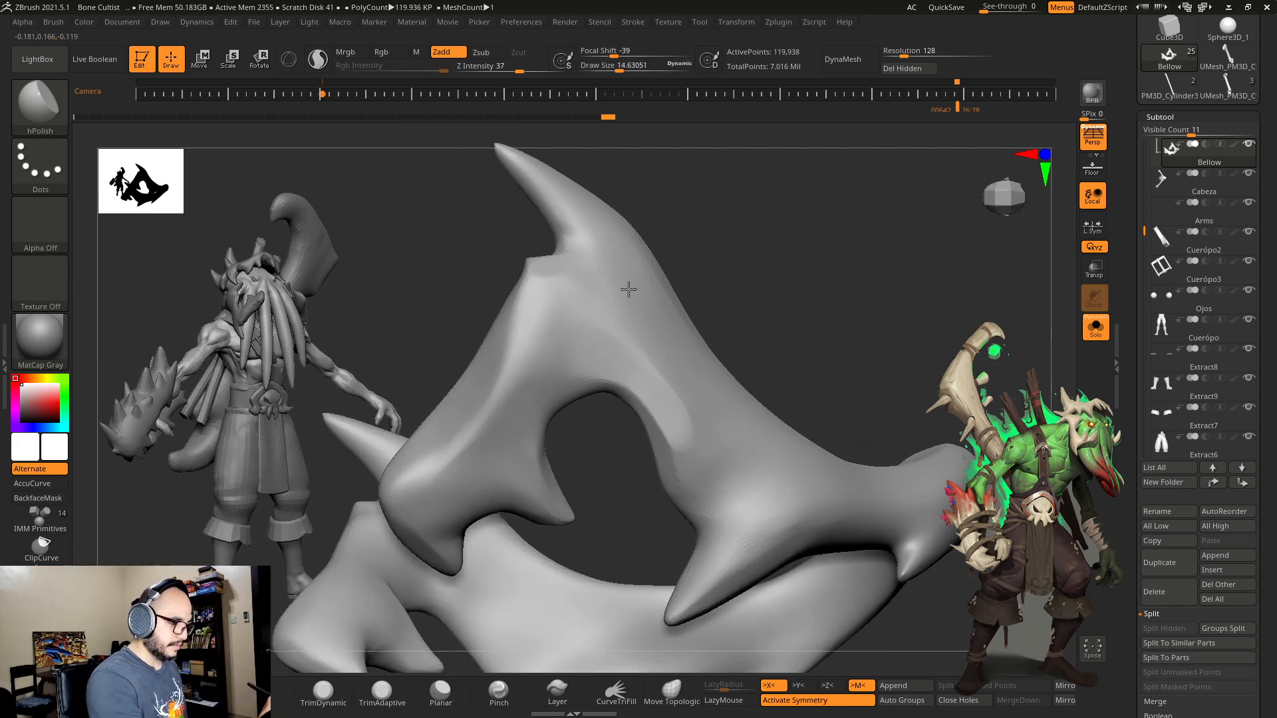
{"action": "left_click_drag", "start_coordinate": [538, 340], "coordinate": [407, 492]}
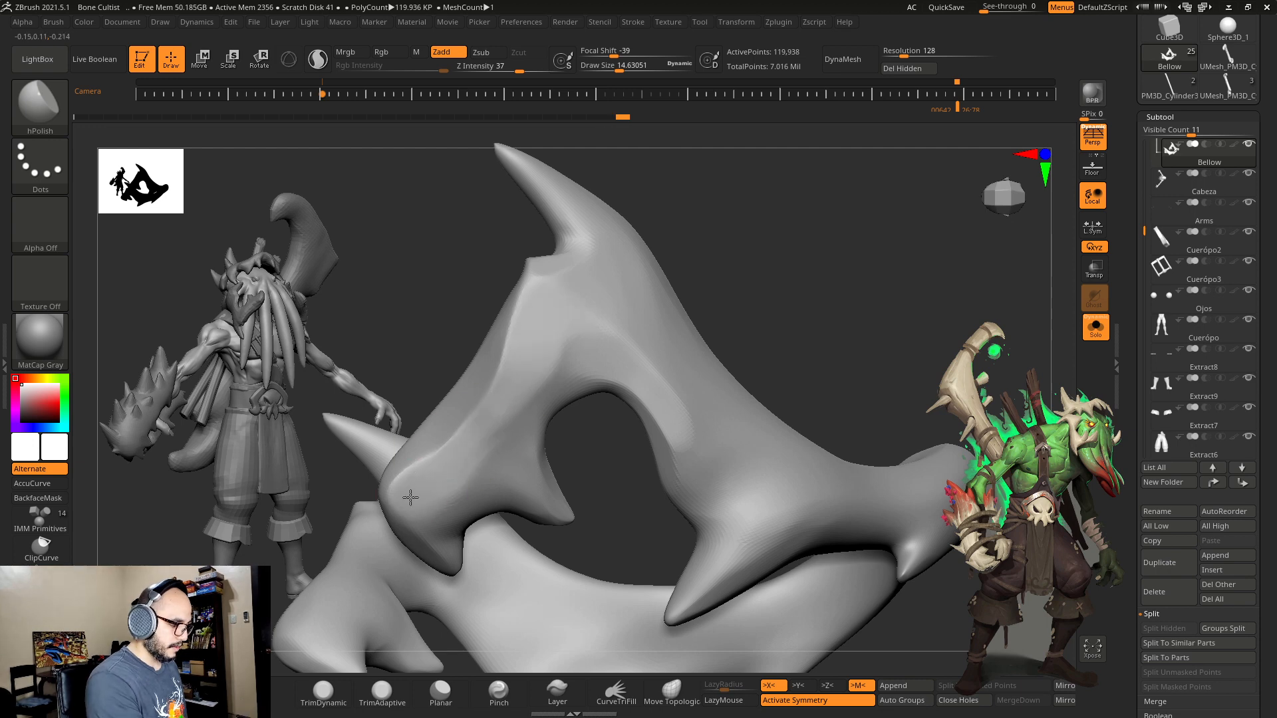
Step: Polish the hooked prong and the long pointed spike of the Bellow piece, varying the hPolish size between about 8.8 and 11.8
{"action": "left_click_drag", "start_coordinate": [425, 326], "coordinate": [769, 277]}
{"action": "left_click_drag", "start_coordinate": [692, 425], "coordinate": [798, 321], "text": "alt"}
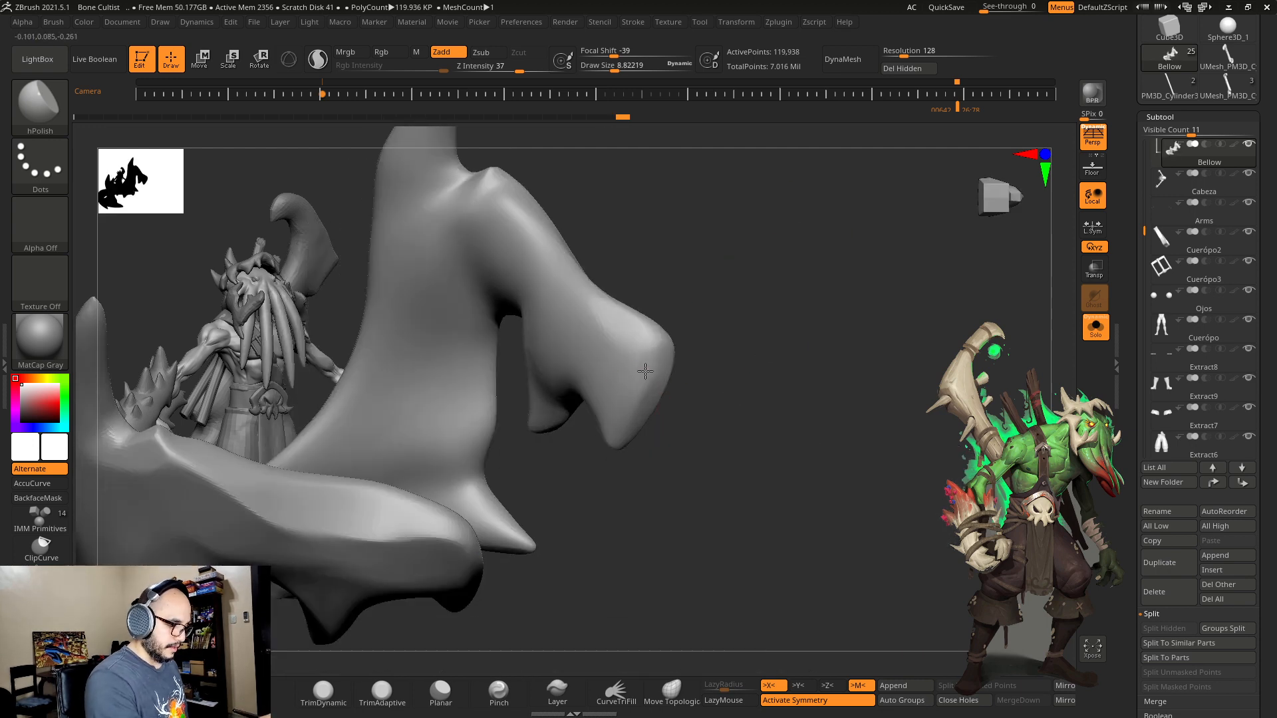
{"action": "key", "text": "]"}
{"action": "left_click_drag", "start_coordinate": [557, 319], "coordinate": [502, 222]}
{"action": "left_click_drag", "start_coordinate": [698, 286], "coordinate": [851, 312]}
{"action": "left_click_drag", "start_coordinate": [549, 275], "coordinate": [574, 306]}
{"action": "mouse_move", "coordinate": [797, 319]}
{"action": "left_mouse_down"}
{"action": "mouse_move", "coordinate": [775, 328]}
{"action": "mouse_move", "coordinate": [578, 302]}
{"action": "mouse_move", "coordinate": [628, 230]}
{"action": "mouse_move", "coordinate": [771, 256]}
{"action": "left_mouse_up"}
{"action": "left_click_drag", "start_coordinate": [581, 296], "coordinate": [567, 340]}
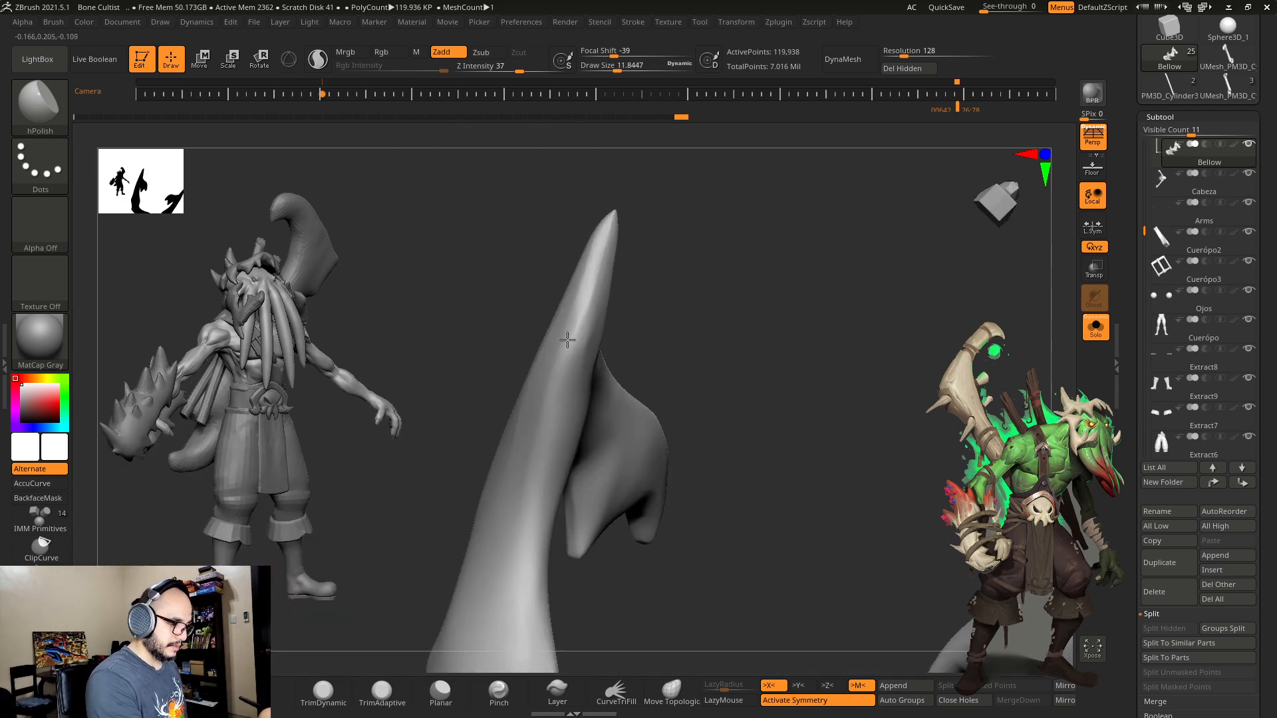
Step: Set the hPolish size to about 14.6 and flatten the Bellow piece's arm beside its side spike, down towards the connecting band
{"action": "mouse_move", "coordinate": [705, 392]}
{"action": "left_mouse_down"}
{"action": "mouse_move", "coordinate": [749, 342]}
{"action": "mouse_move", "coordinate": [736, 301]}
{"action": "mouse_move", "coordinate": [838, 328]}
{"action": "mouse_move", "coordinate": [685, 348]}
{"action": "mouse_move", "coordinate": [685, 288]}
{"action": "left_mouse_up"}
{"action": "key", "text": "s"}
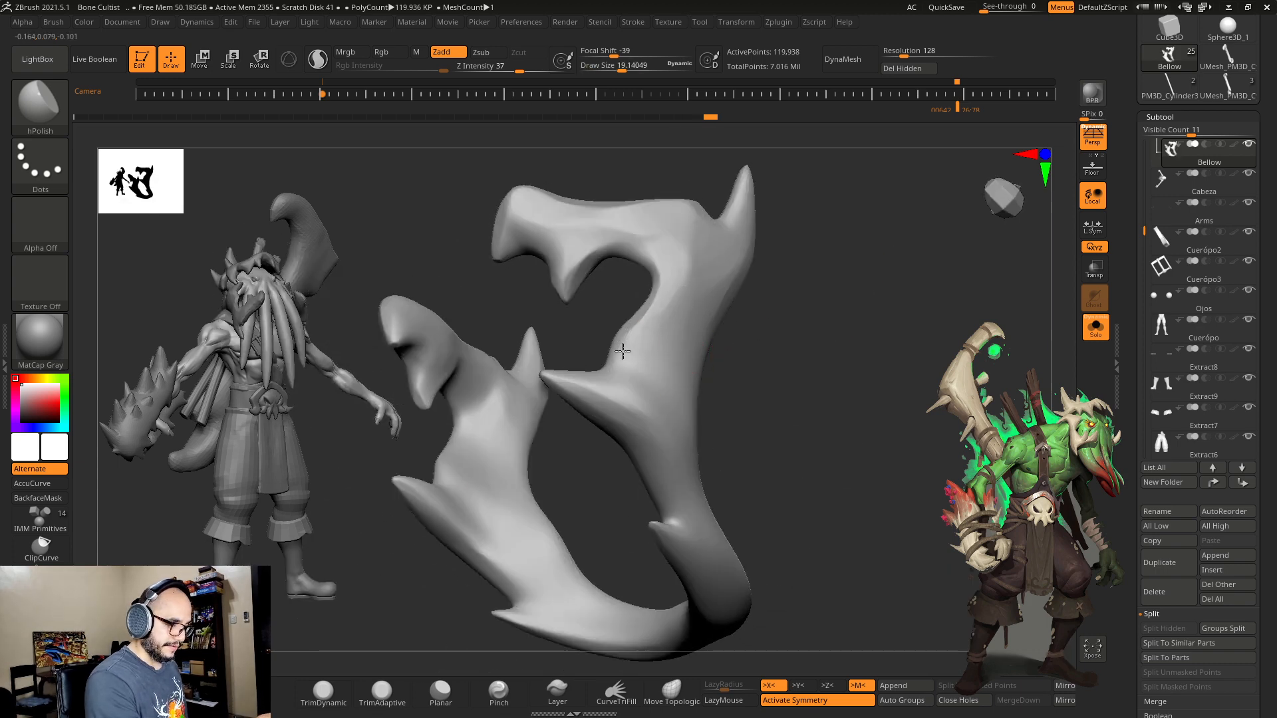
{"action": "key", "text": "["}
{"action": "mouse_move", "coordinate": [764, 370]}
{"action": "left_mouse_down"}
{"action": "mouse_move", "coordinate": [626, 385]}
{"action": "mouse_move", "coordinate": [608, 367]}
{"action": "mouse_move", "coordinate": [631, 374]}
{"action": "left_mouse_up"}
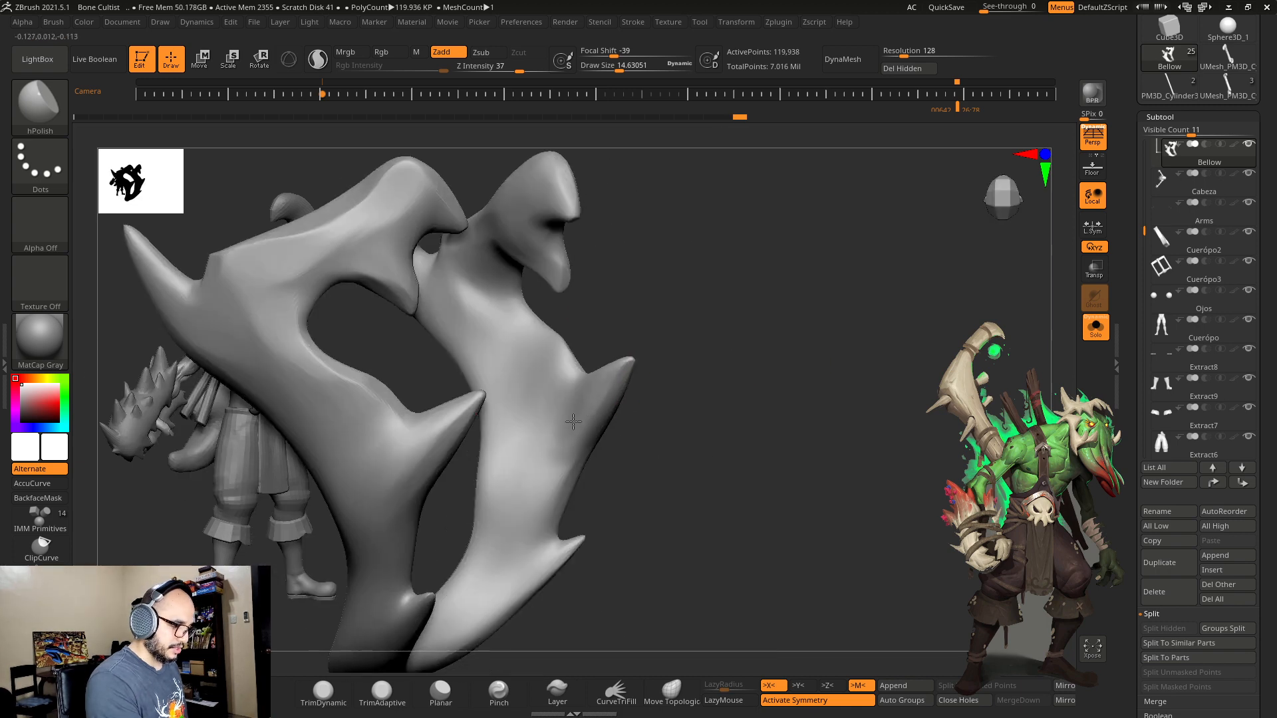
{"action": "left_click_drag", "start_coordinate": [587, 327], "coordinate": [530, 385]}
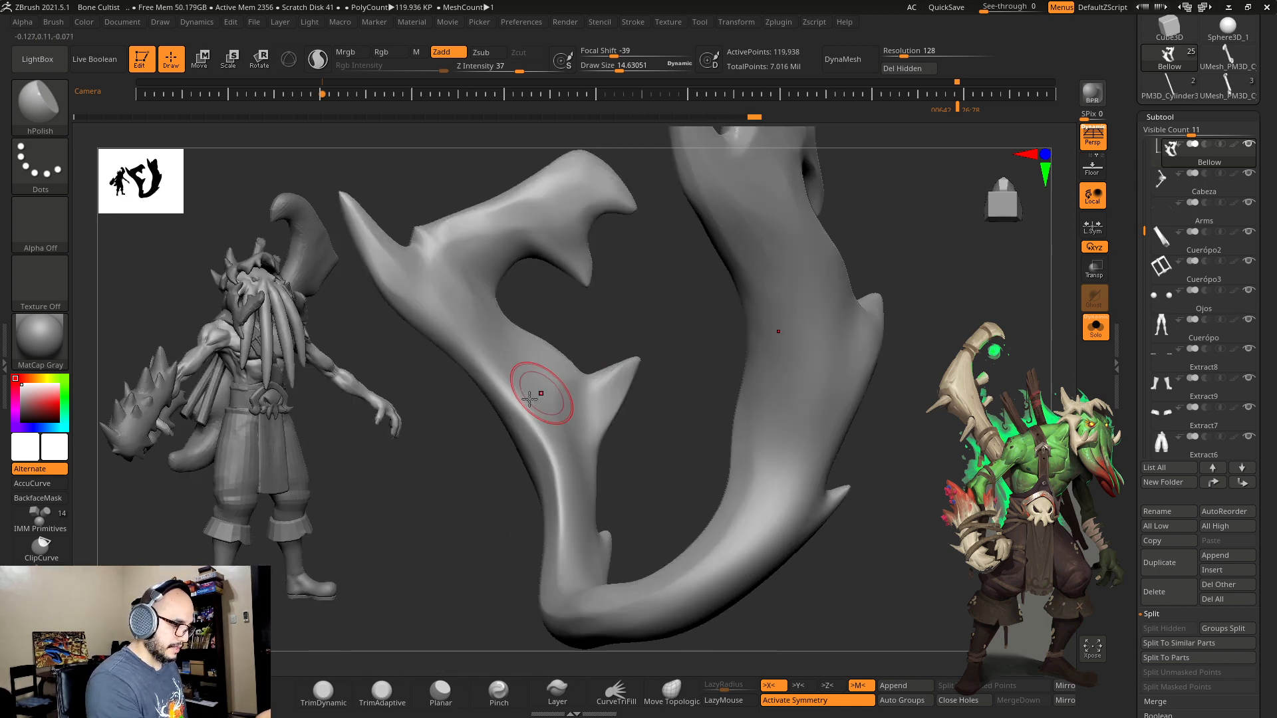
{"action": "left_click_drag", "start_coordinate": [564, 472], "coordinate": [521, 414]}
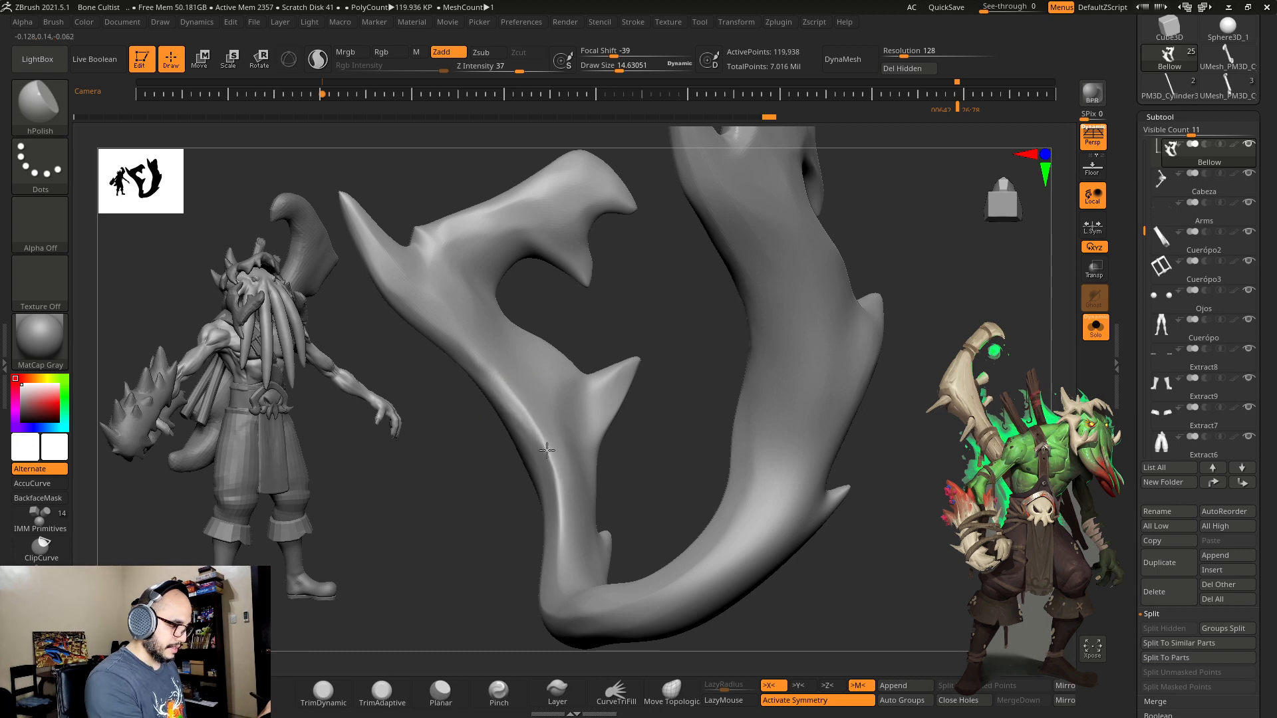
{"action": "mouse_move", "coordinate": [578, 584]}
{"action": "left_mouse_down"}
{"action": "mouse_move", "coordinate": [605, 530]}
{"action": "mouse_move", "coordinate": [649, 319]}
{"action": "mouse_move", "coordinate": [598, 328]}
{"action": "left_mouse_up"}
Step: Enlarge hPolish to about 17.9 and flatten planes along the curved connecting band of the Bellow piece
{"action": "left_click_drag", "start_coordinate": [684, 299], "coordinate": [693, 332]}
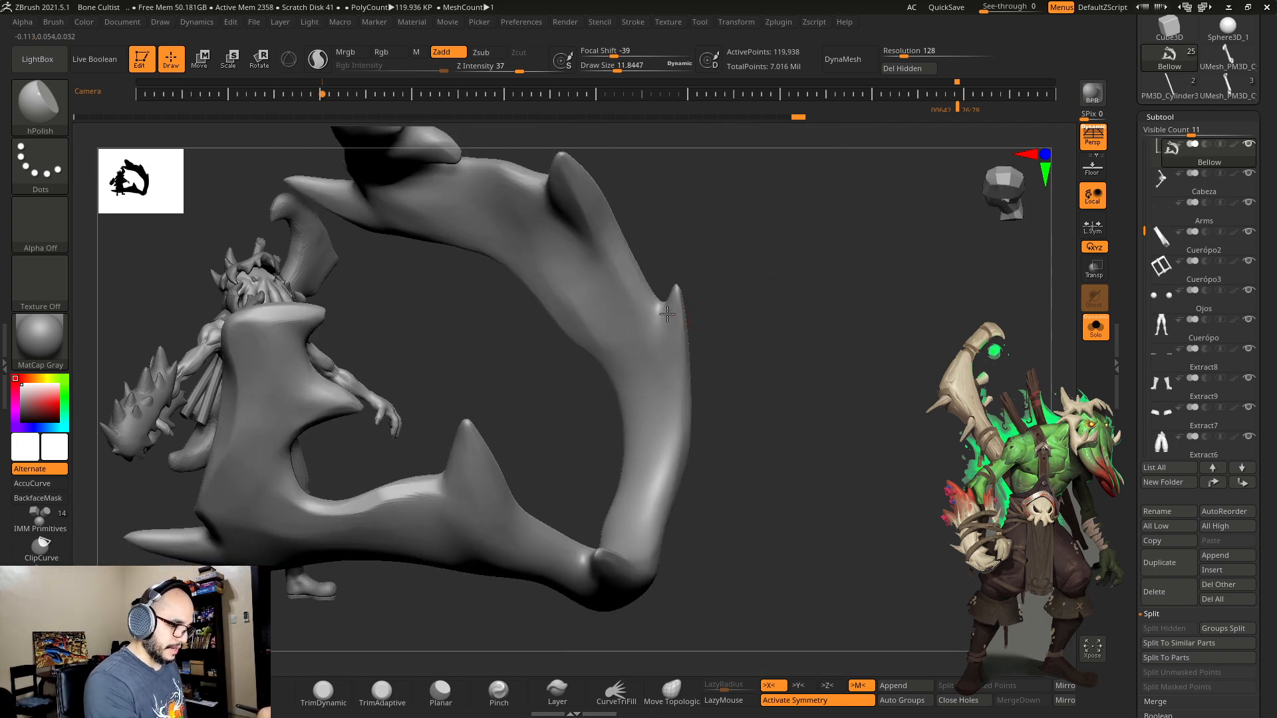
{"action": "key", "text": "s"}
{"action": "mouse_move", "coordinate": [651, 501]}
{"action": "left_mouse_down"}
{"action": "mouse_move", "coordinate": [735, 470]}
{"action": "mouse_move", "coordinate": [612, 444]}
{"action": "mouse_move", "coordinate": [584, 450]}
{"action": "mouse_move", "coordinate": [588, 518]}
{"action": "mouse_move", "coordinate": [603, 417]}
{"action": "left_mouse_up"}
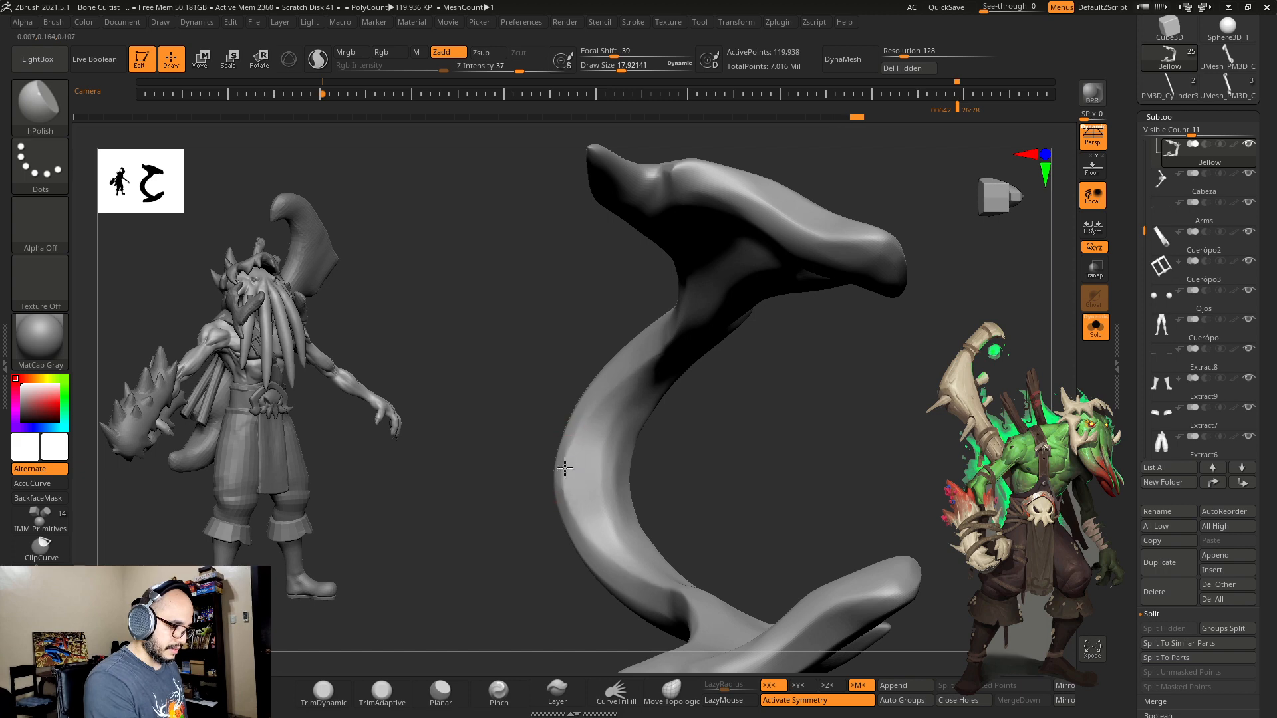
{"action": "left_click_drag", "start_coordinate": [685, 362], "coordinate": [593, 498]}
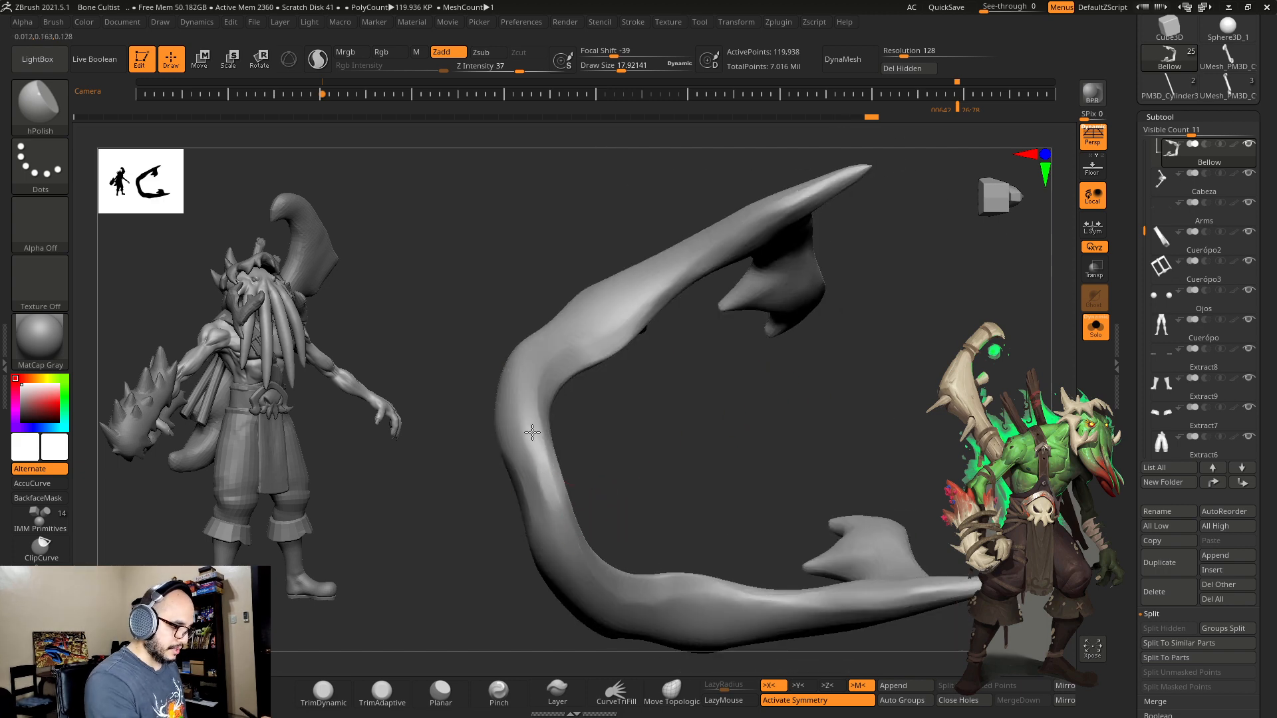
{"action": "mouse_move", "coordinate": [532, 432]}
{"action": "left_mouse_down"}
{"action": "mouse_move", "coordinate": [665, 372]}
{"action": "mouse_move", "coordinate": [760, 302]}
{"action": "mouse_move", "coordinate": [875, 379]}
{"action": "mouse_move", "coordinate": [869, 323]}
{"action": "left_mouse_up"}
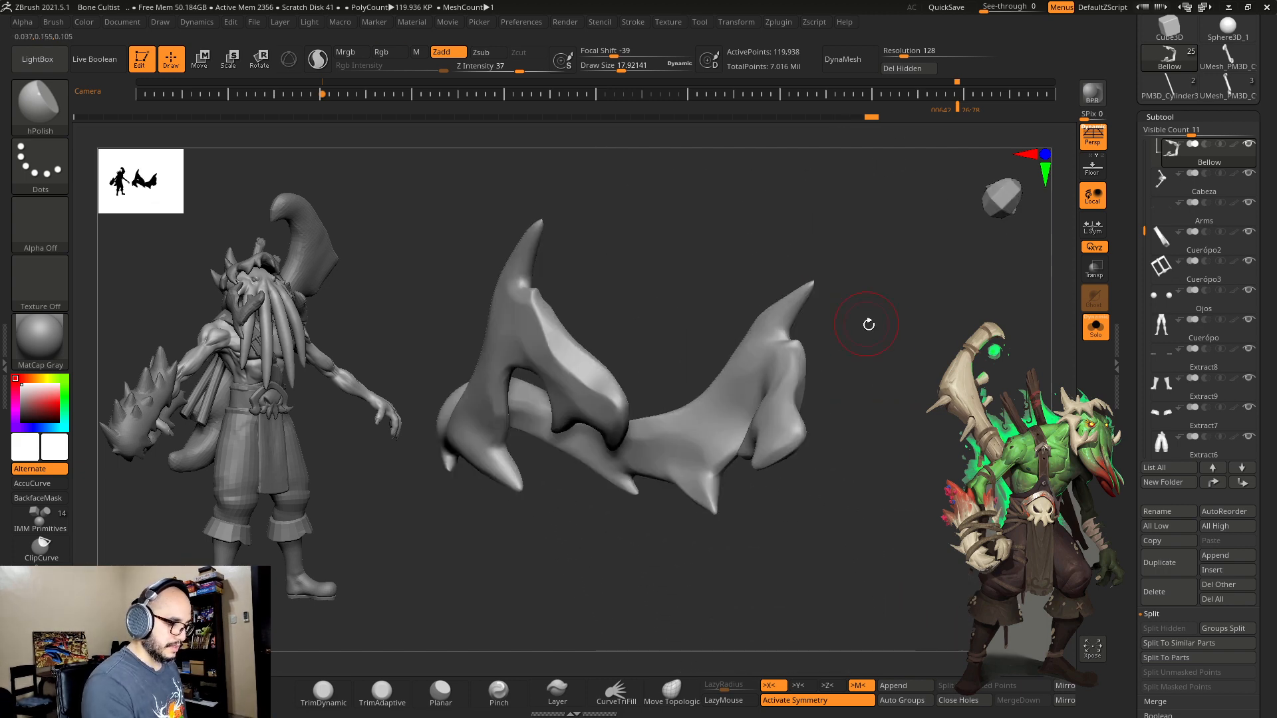
Step: Show the whole character to check the polished helmet piece in context, and isolate the Bellow piece again with Solo
{"action": "right_click_drag", "start_coordinate": [899, 418], "coordinate": [900, 444], "text": "ctrl"}
{"action": "left_click", "coordinate": [1095, 328]}
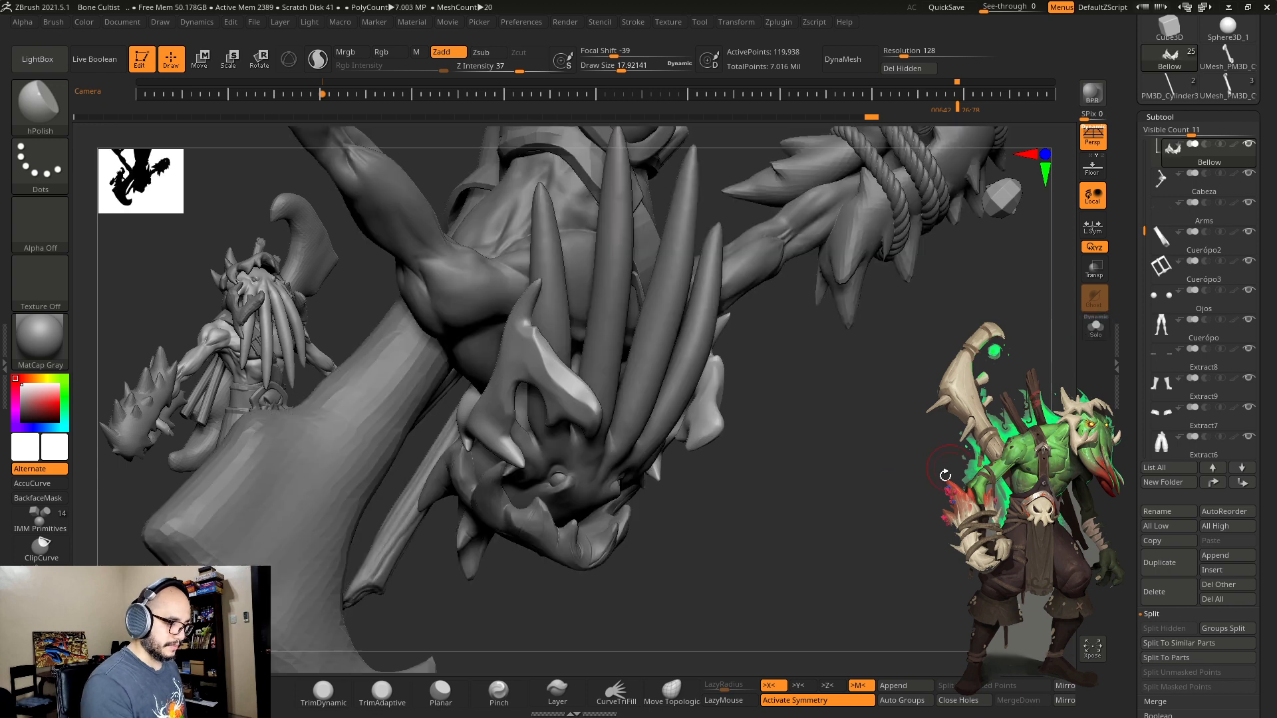
{"action": "left_click_drag", "start_coordinate": [945, 476], "coordinate": [881, 365]}
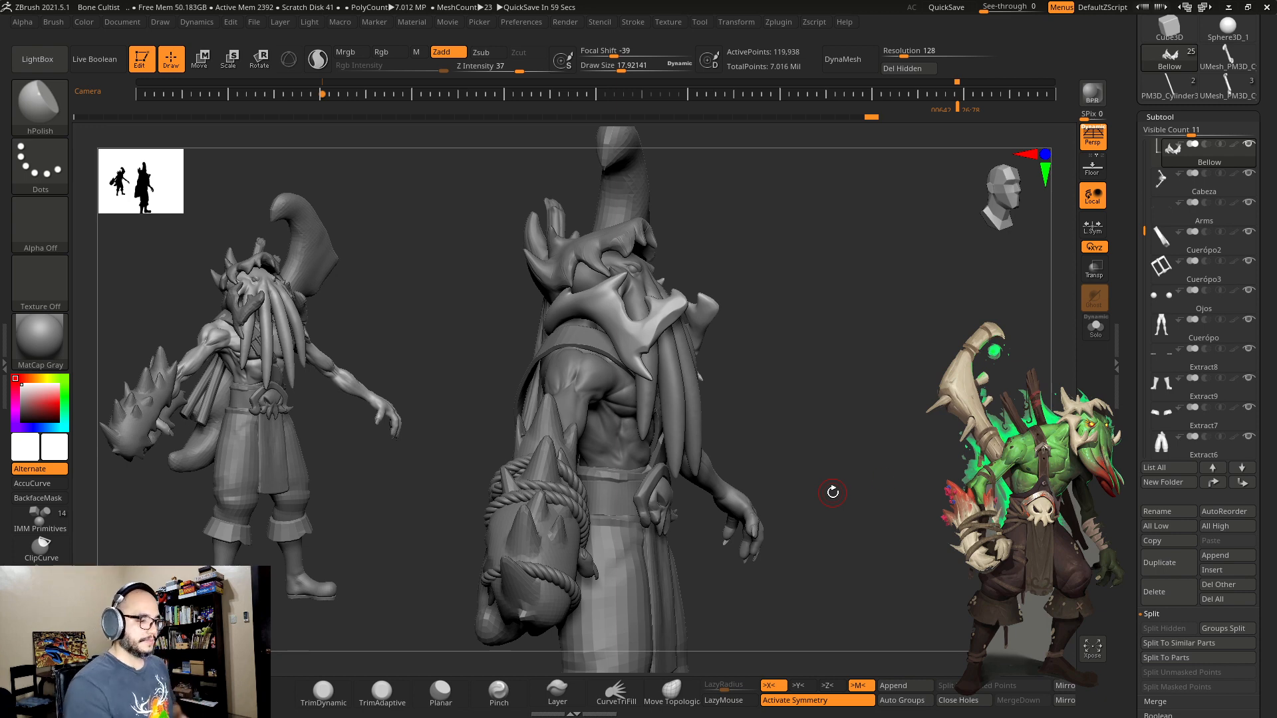
{"action": "mouse_move", "coordinate": [832, 492]}
{"action": "left_mouse_down"}
{"action": "mouse_move", "coordinate": [857, 439]}
{"action": "mouse_move", "coordinate": [903, 420]}
{"action": "mouse_move", "coordinate": [931, 426]}
{"action": "mouse_move", "coordinate": [932, 407]}
{"action": "mouse_move", "coordinate": [940, 591]}
{"action": "left_mouse_up"}
{"action": "mouse_move", "coordinate": [806, 369]}
{"action": "left_mouse_down"}
{"action": "mouse_move", "coordinate": [828, 402]}
{"action": "mouse_move", "coordinate": [801, 362]}
{"action": "left_mouse_up"}
{"action": "left_click", "coordinate": [1098, 334]}
{"action": "left_click_drag", "start_coordinate": [1010, 399], "coordinate": [910, 391]}
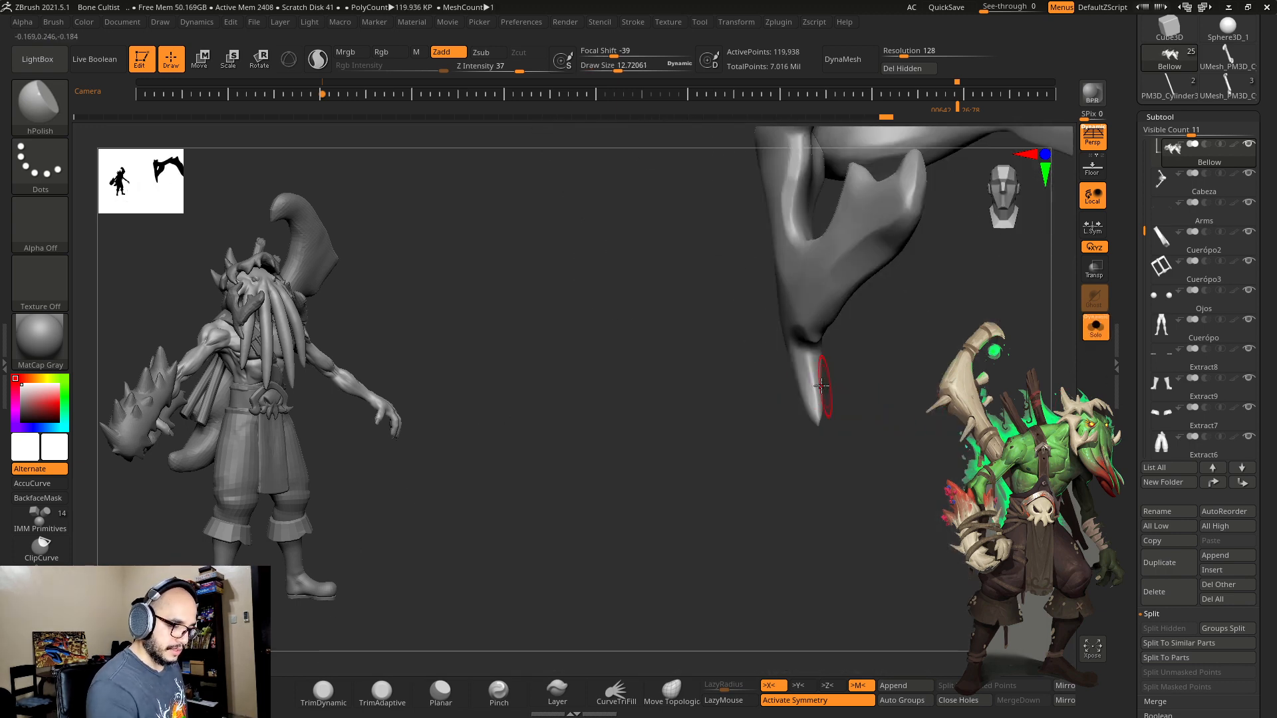
Step: Polish the lower spike of the Bellow piece and the area around its base, reducing hPolish from about 12.7 to 10.2
{"action": "left_click_drag", "start_coordinate": [809, 389], "coordinate": [811, 397]}
{"action": "left_click_drag", "start_coordinate": [881, 398], "coordinate": [824, 387]}
{"action": "left_click_drag", "start_coordinate": [826, 330], "coordinate": [831, 327]}
{"action": "mouse_move", "coordinate": [886, 317]}
{"action": "left_mouse_down"}
{"action": "mouse_move", "coordinate": [852, 299]}
{"action": "mouse_move", "coordinate": [789, 298]}
{"action": "left_mouse_up"}
{"action": "mouse_move", "coordinate": [868, 343]}
{"action": "left_mouse_down"}
{"action": "mouse_move", "coordinate": [920, 248]}
{"action": "mouse_move", "coordinate": [891, 336]}
{"action": "left_mouse_up"}
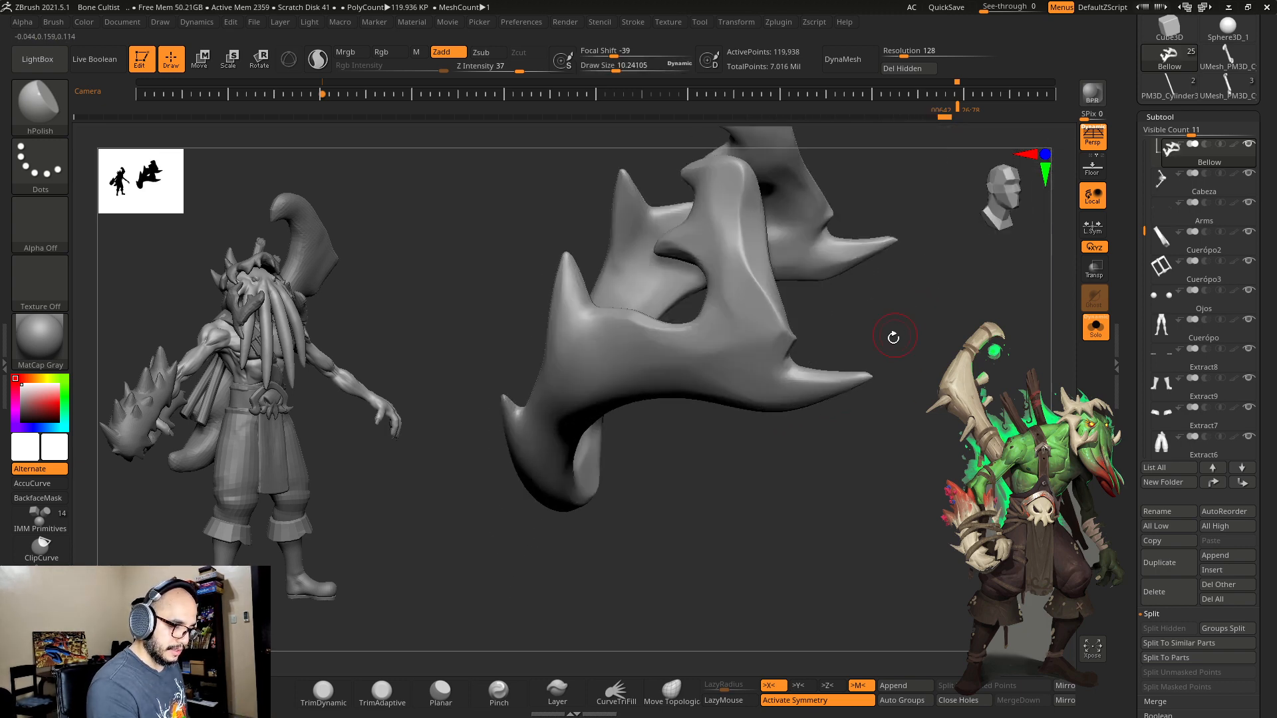
Step: Switch to the DamStandard brush and subdivide the Bellow piece once for finer detail
{"action": "key", "text": "b"}
{"action": "key", "text": "d"}
{"action": "key", "text": "s"}
{"action": "left_click_drag", "start_coordinate": [871, 528], "coordinate": [849, 604]}
{"action": "key", "text": "ctrl+d"}
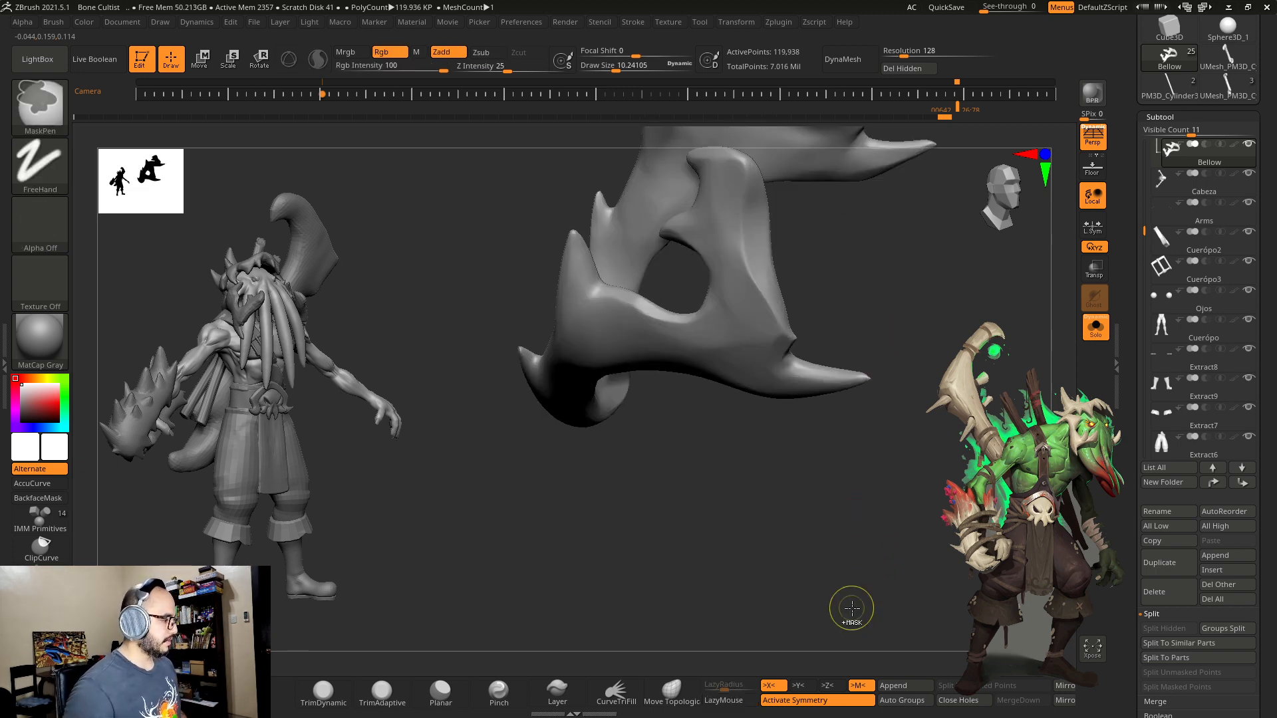
{"action": "left_click_drag", "start_coordinate": [895, 307], "coordinate": [925, 323]}
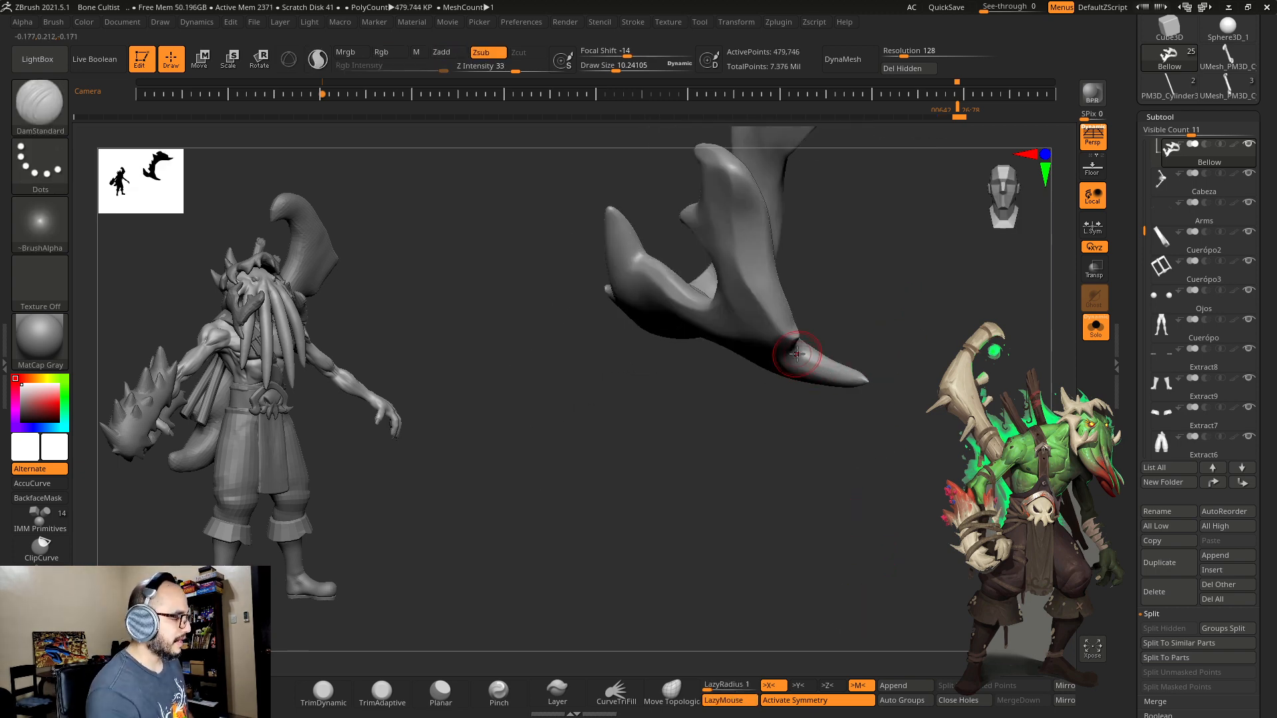
Step: Carve a crease at the base of the lower spike with DamStandard at size about 2.9, smoothing its end
{"action": "left_click_drag", "start_coordinate": [793, 347], "coordinate": [776, 361]}
{"action": "mouse_move", "coordinate": [836, 307]}
{"action": "left_mouse_down", "text": "alt"}
{"action": "mouse_move", "coordinate": [858, 342]}
{"action": "mouse_move", "coordinate": [808, 373]}
{"action": "left_mouse_up", "text": "alt"}
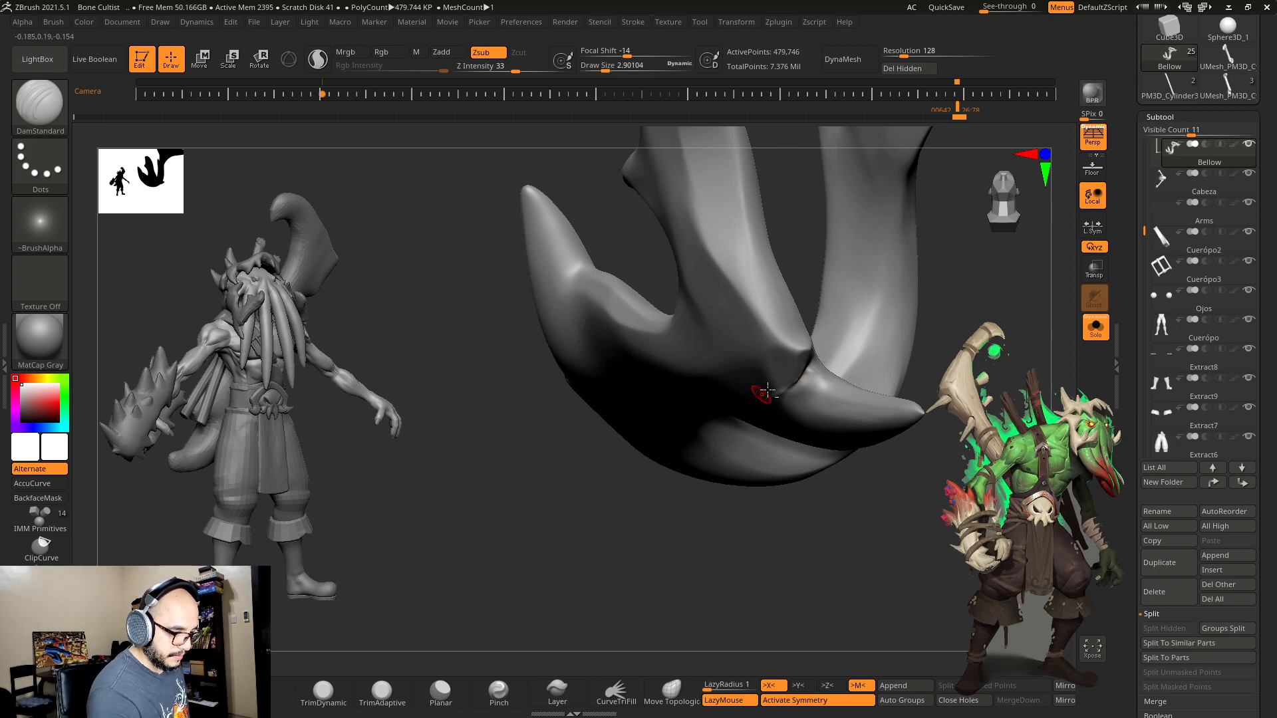
{"action": "left_click_drag", "start_coordinate": [927, 325], "coordinate": [840, 370]}
{"action": "key", "text": "shift"}
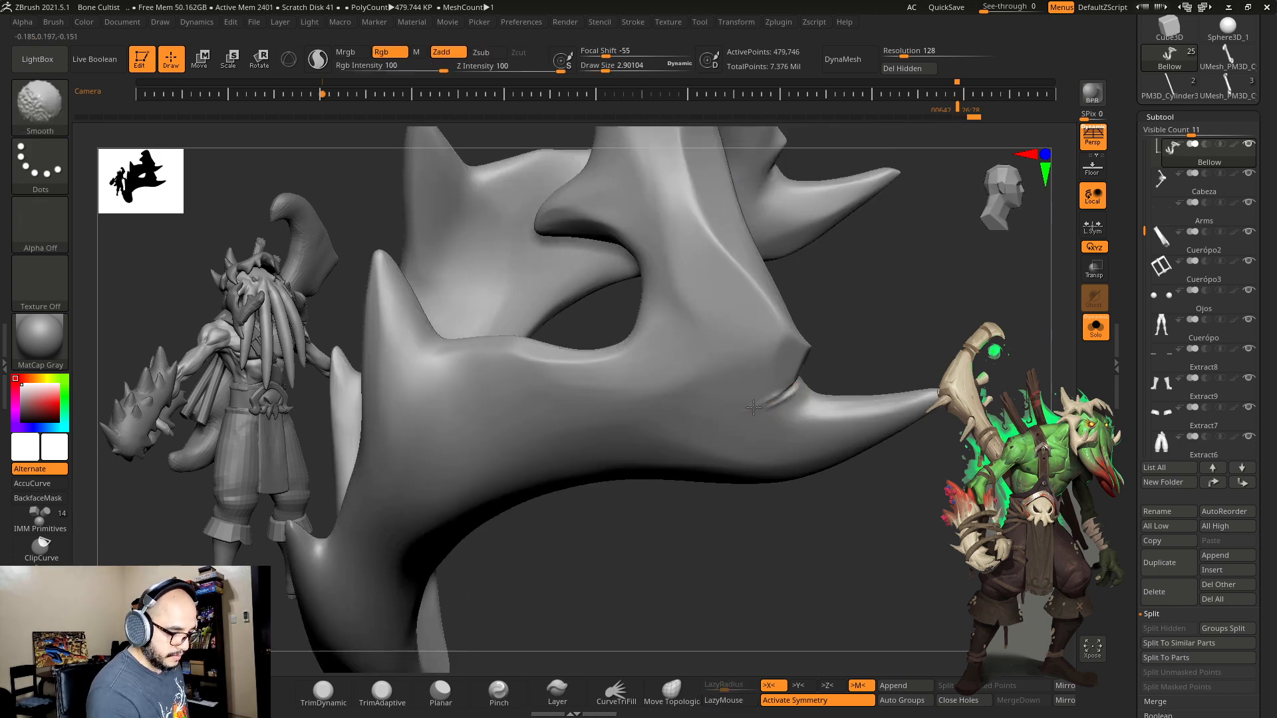
{"action": "left_click_drag", "start_coordinate": [777, 400], "coordinate": [786, 393], "text": "shift"}
Step: Undo the last stroke, carve a groove along the prong's ridge above the spike at size about 3.7, and soften it
{"action": "left_click_drag", "start_coordinate": [887, 351], "coordinate": [734, 266]}
{"action": "left_click_drag", "start_coordinate": [856, 329], "coordinate": [806, 327]}
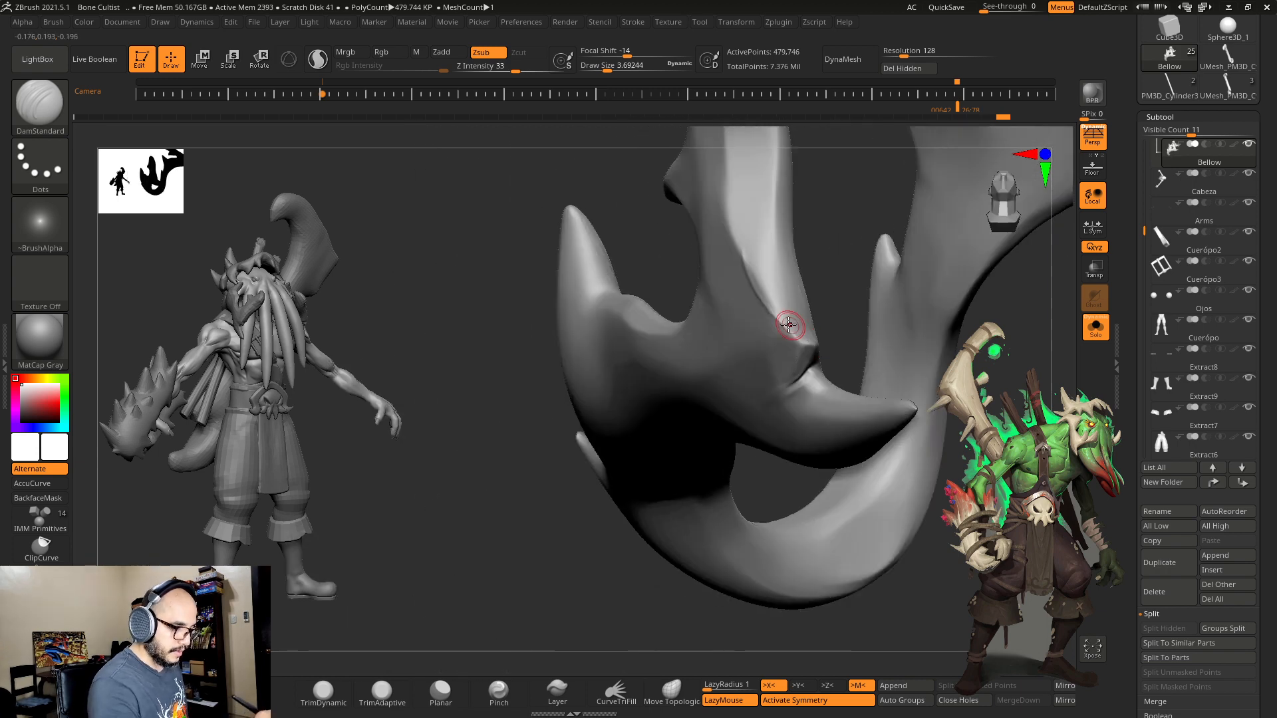
{"action": "key", "text": "ctrl+z"}
{"action": "left_click_drag", "start_coordinate": [738, 234], "coordinate": [799, 337]}
{"action": "left_click_drag", "start_coordinate": [788, 325], "coordinate": [769, 299], "text": "shift"}
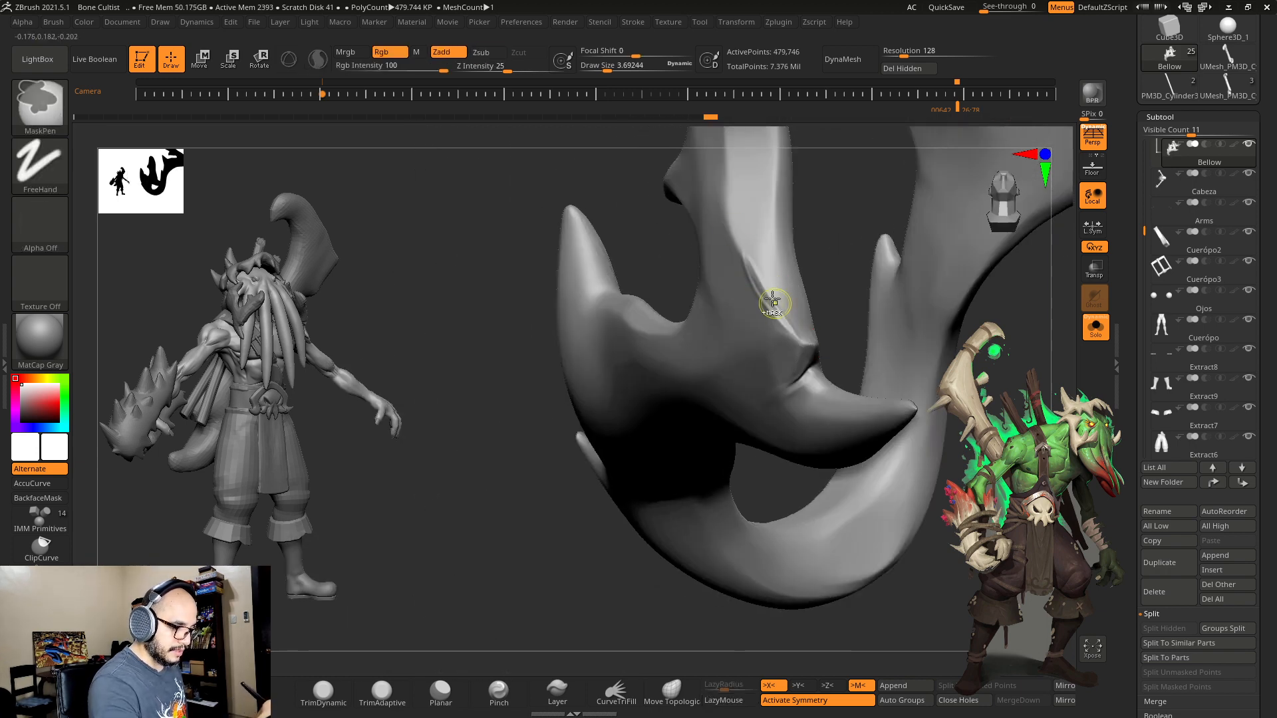
Step: Sharpen the ridge groove with DamStandard reduced to about 1.85, and smooth around it with a larger brush size
{"action": "left_click_drag", "start_coordinate": [743, 251], "coordinate": [794, 333]}
{"action": "key", "text": "["}
{"action": "key", "text": "["}
{"action": "key", "text": "["}
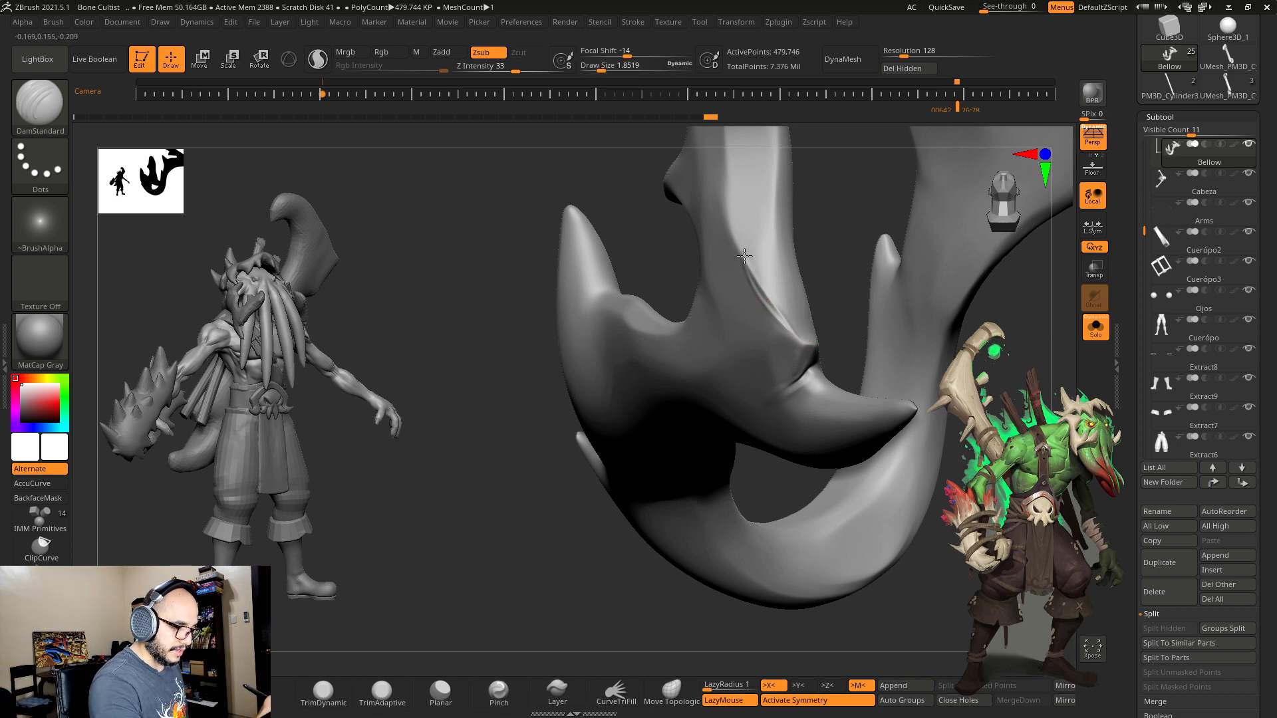
{"action": "key", "text": "]"}
{"action": "key", "text": "]"}
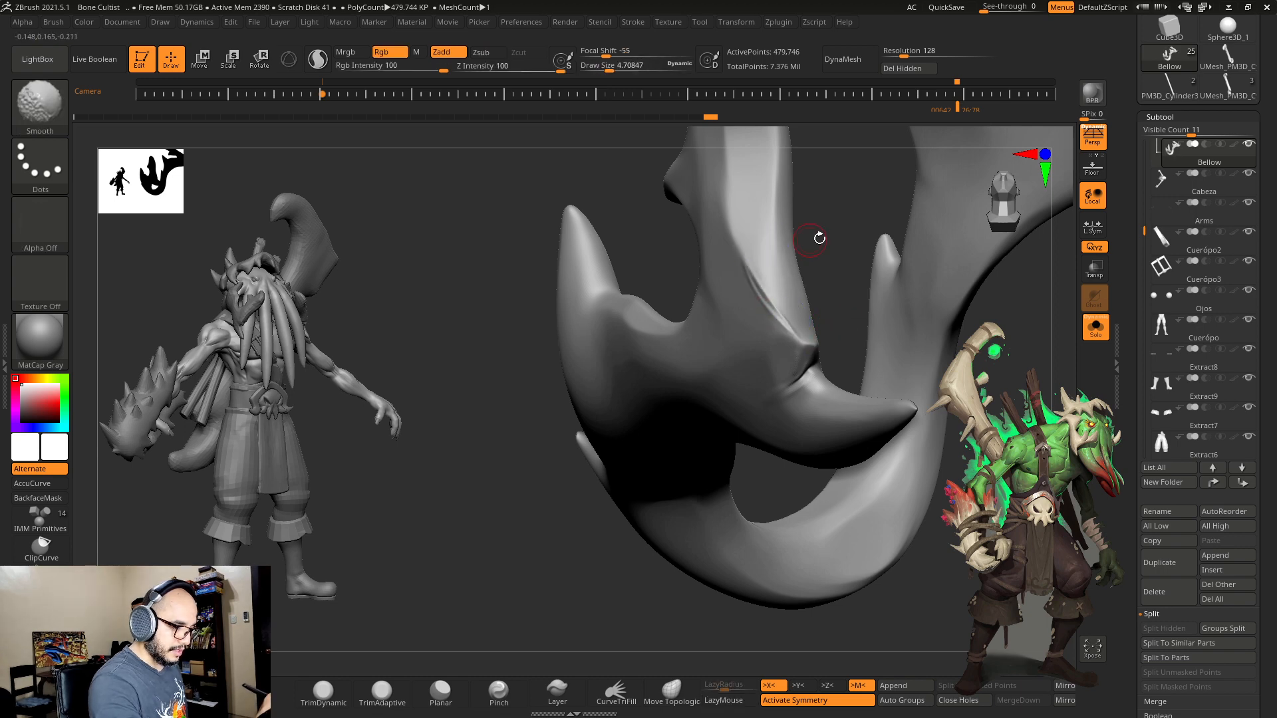
{"action": "left_click_drag", "start_coordinate": [816, 228], "coordinate": [835, 360]}
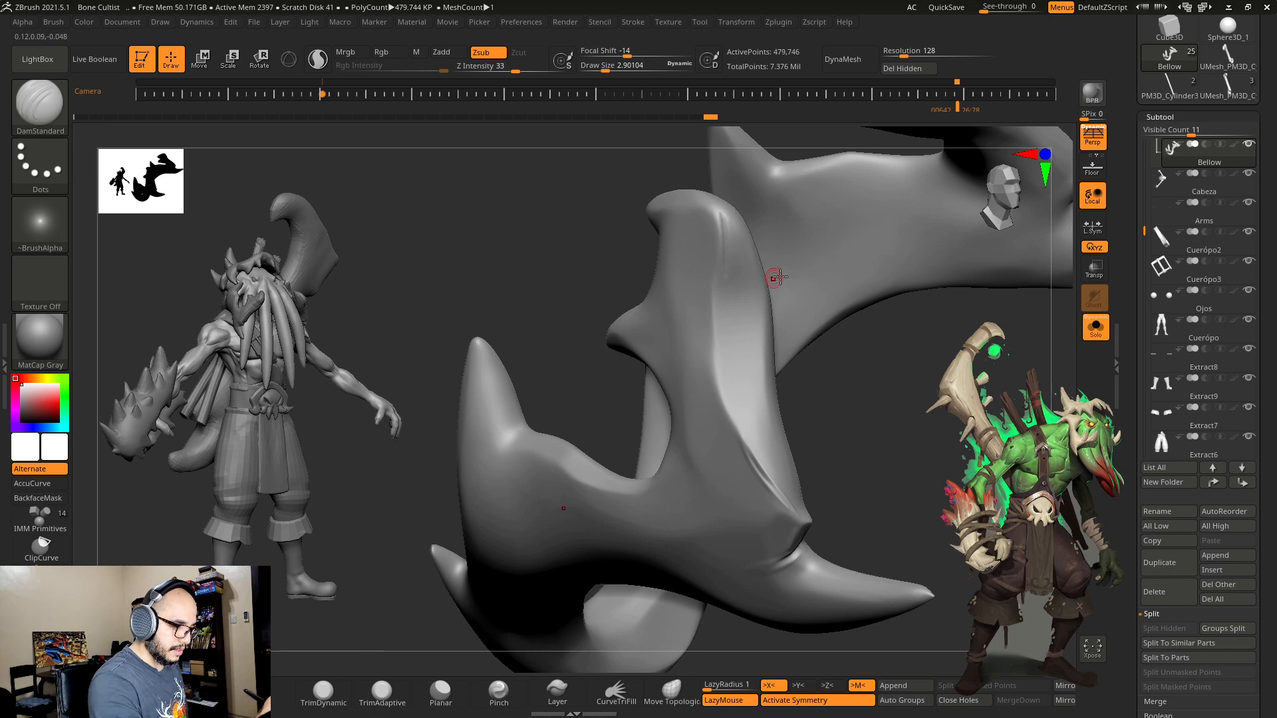
Step: Switch to hPolish, enlarge it to about 8.8, and flatten the broad front face of the hooked prong
{"action": "key", "text": "b"}
{"action": "key", "text": "i"}
{"action": "key", "text": "n"}
{"action": "key", "text": "b"}
{"action": "key", "text": "h"}
{"action": "key", "text": "p"}
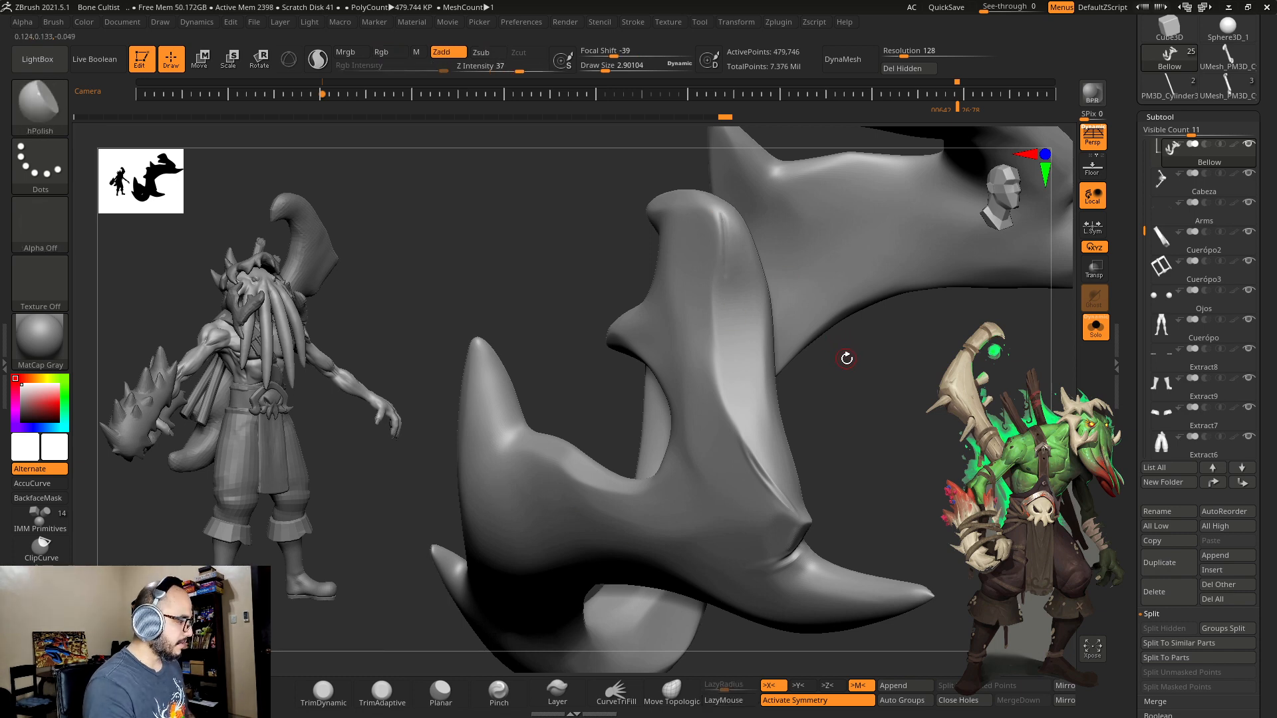
{"action": "left_click_drag", "start_coordinate": [842, 355], "coordinate": [758, 243]}
{"action": "key", "text": "]"}
{"action": "key", "text": "]"}
{"action": "key", "text": "]"}
{"action": "key", "text": "]"}
{"action": "key", "text": "]"}
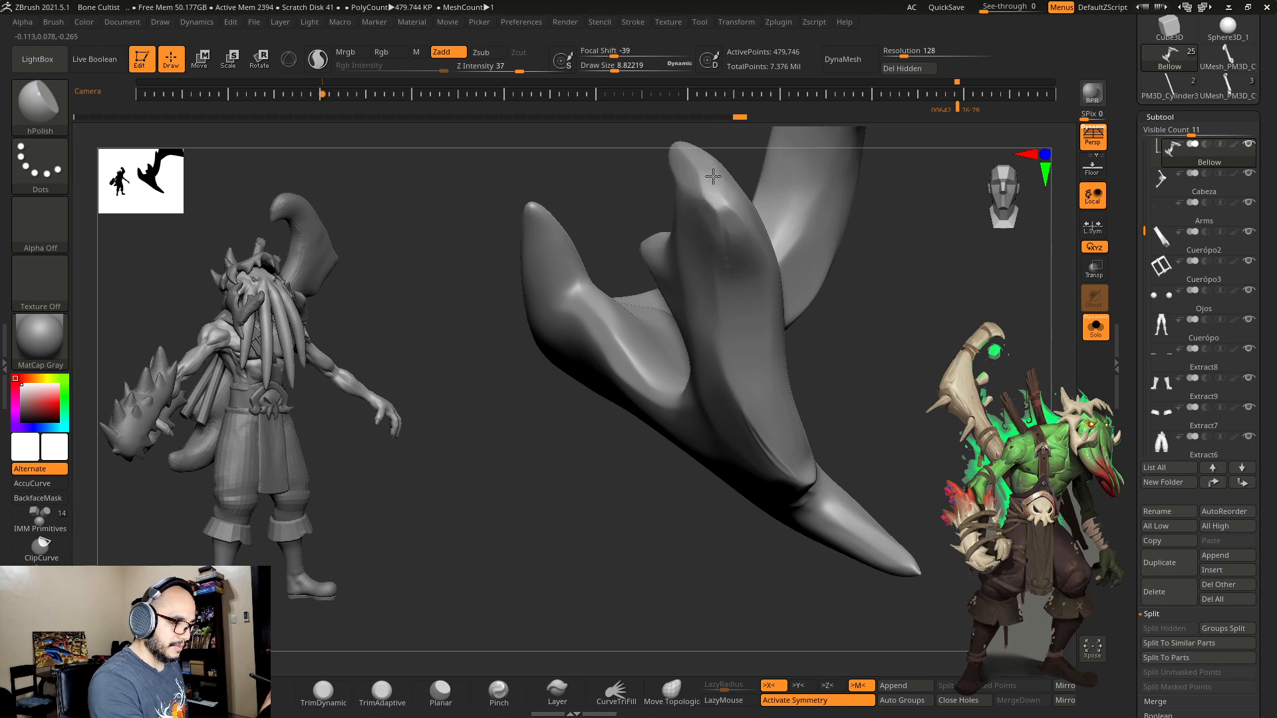
{"action": "left_click_drag", "start_coordinate": [721, 250], "coordinate": [724, 266]}
Step: Polish flat planes on the hooked prong's blunt tip and across its small inner barb with hPolish
{"action": "left_click_drag", "start_coordinate": [857, 300], "coordinate": [729, 229]}
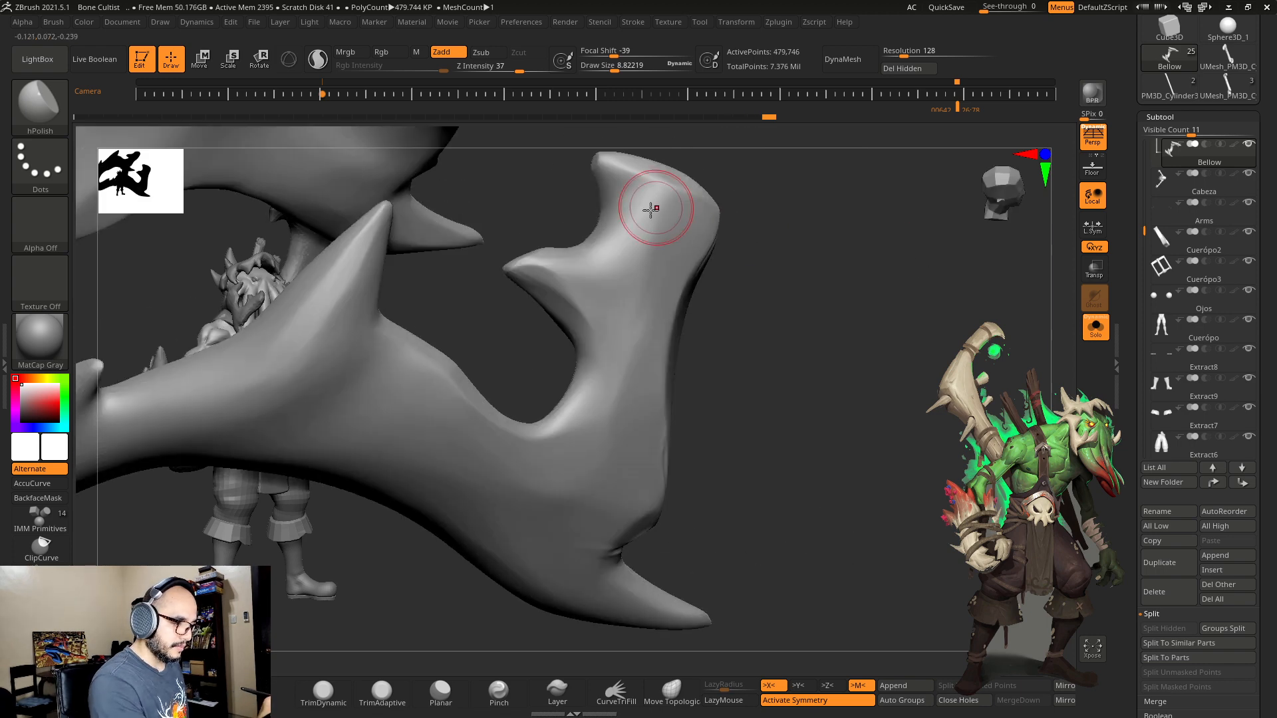
{"action": "mouse_move", "coordinate": [613, 170]}
{"action": "left_mouse_down"}
{"action": "mouse_move", "coordinate": [597, 199]}
{"action": "mouse_move", "coordinate": [627, 171]}
{"action": "mouse_move", "coordinate": [638, 201]}
{"action": "left_mouse_up"}
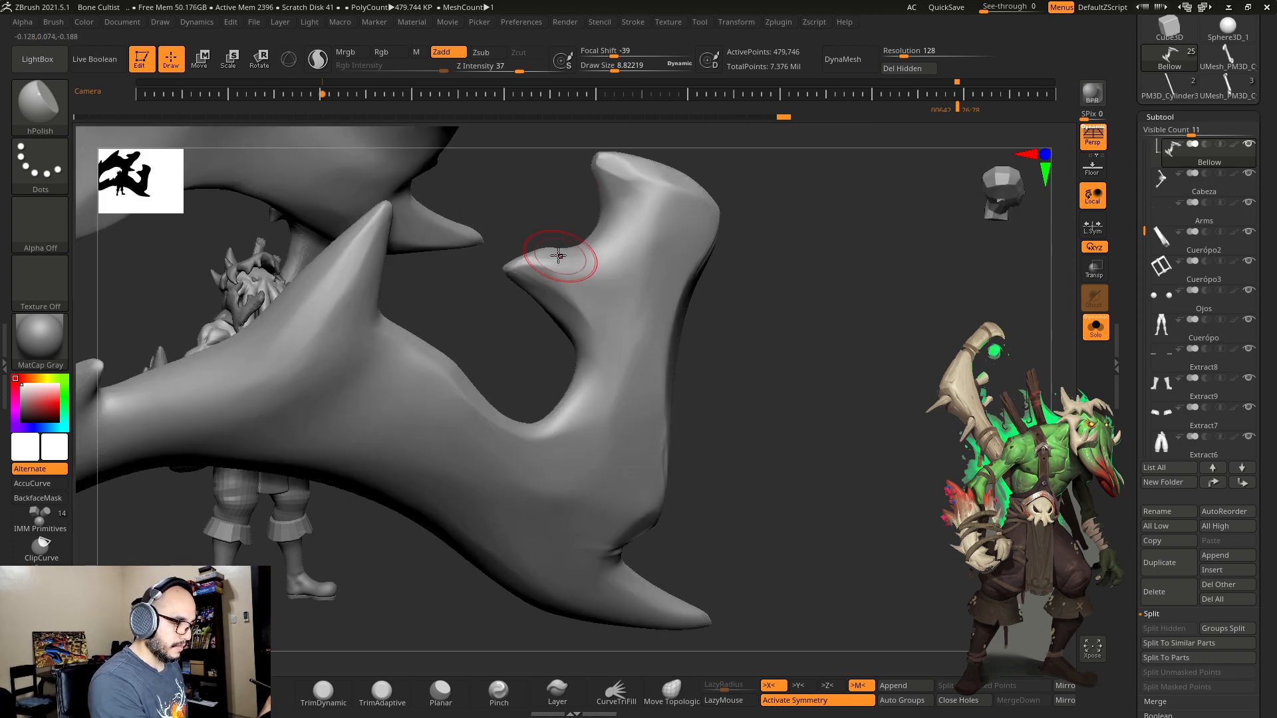
{"action": "mouse_move", "coordinate": [563, 256]}
{"action": "left_mouse_down"}
{"action": "mouse_move", "coordinate": [639, 199]}
{"action": "mouse_move", "coordinate": [647, 211]}
{"action": "left_mouse_up"}
{"action": "mouse_move", "coordinate": [738, 212]}
{"action": "left_mouse_down"}
{"action": "mouse_move", "coordinate": [615, 233]}
{"action": "mouse_move", "coordinate": [607, 208]}
{"action": "mouse_move", "coordinate": [602, 239]}
{"action": "left_mouse_up"}
{"action": "mouse_move", "coordinate": [707, 250]}
{"action": "left_mouse_down"}
{"action": "mouse_move", "coordinate": [831, 351]}
{"action": "mouse_move", "coordinate": [778, 328]}
{"action": "mouse_move", "coordinate": [810, 370]}
{"action": "mouse_move", "coordinate": [835, 353]}
{"action": "mouse_move", "coordinate": [899, 381]}
{"action": "mouse_move", "coordinate": [768, 331]}
{"action": "left_mouse_up"}
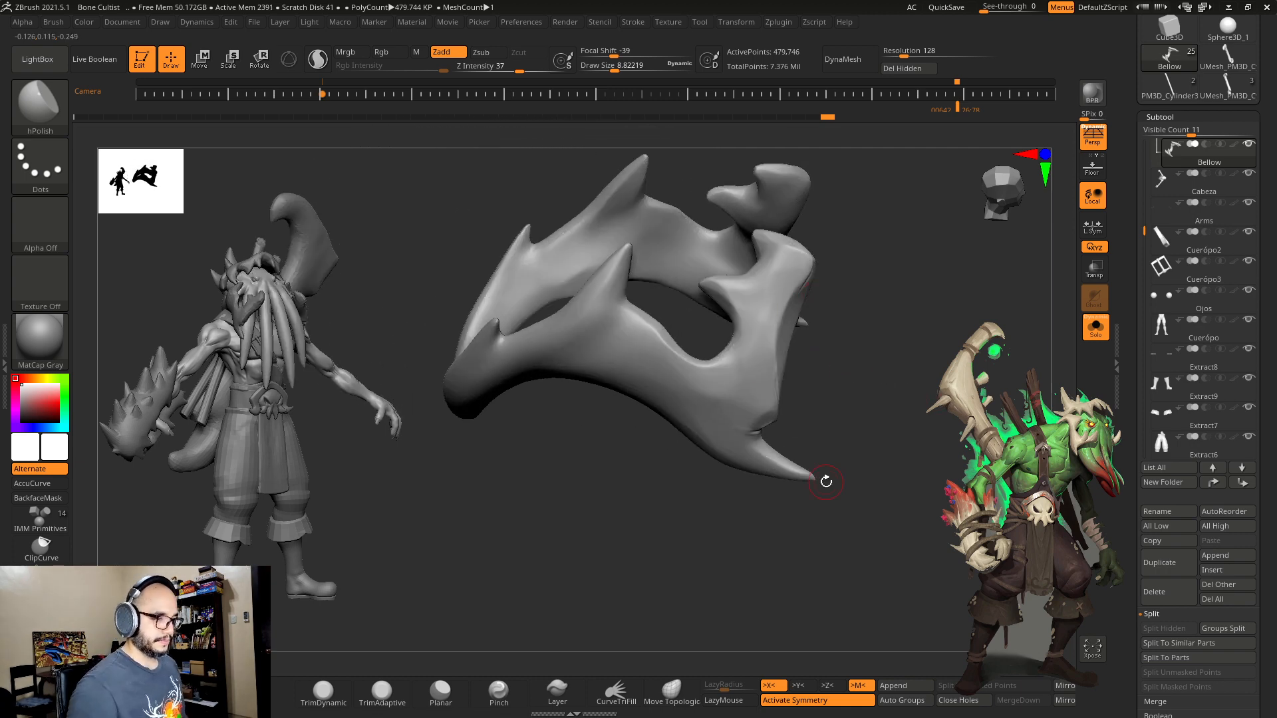
{"action": "left_click_drag", "start_coordinate": [942, 406], "coordinate": [878, 456]}
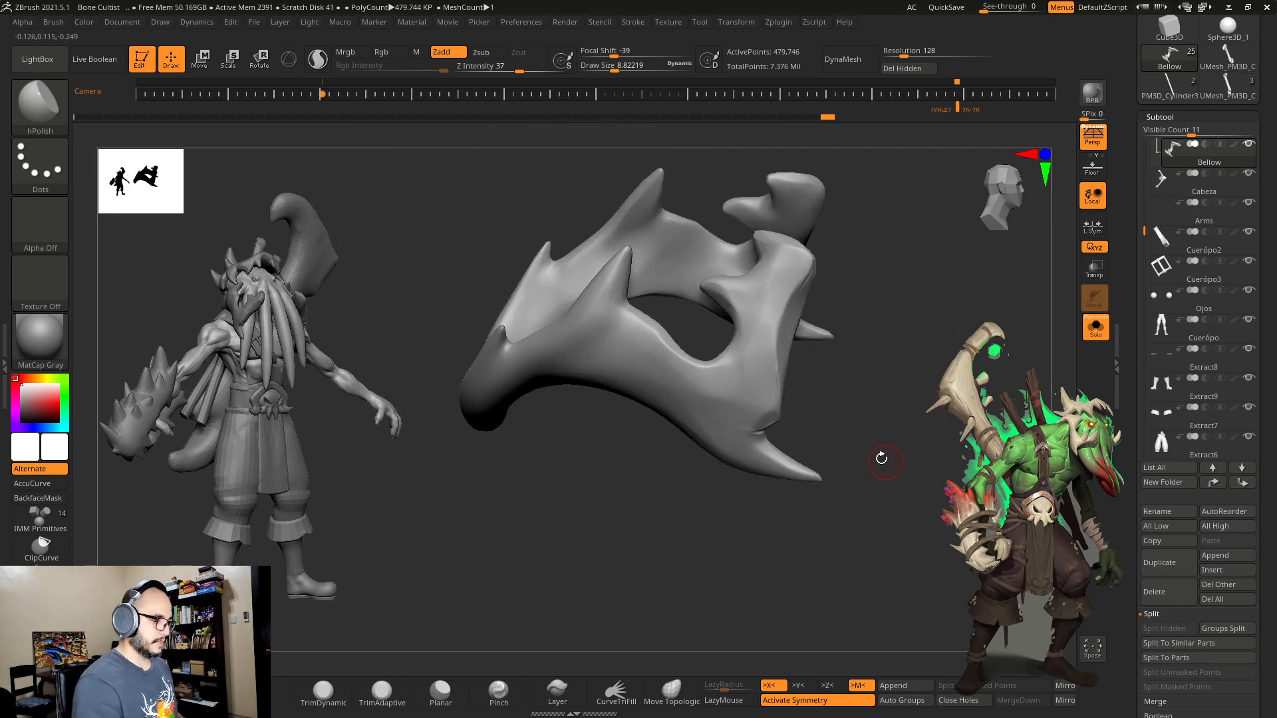
Step: Switch to DamStandard, reduce its size to about 4.0, and carve creases below the hooked prong's small inner barb
{"action": "left_click_drag", "start_coordinate": [770, 313], "coordinate": [855, 413]}
{"action": "key", "text": "b"}
{"action": "key", "text": "d"}
{"action": "key", "text": "s"}
{"action": "left_click_drag", "start_coordinate": [828, 339], "coordinate": [747, 319]}
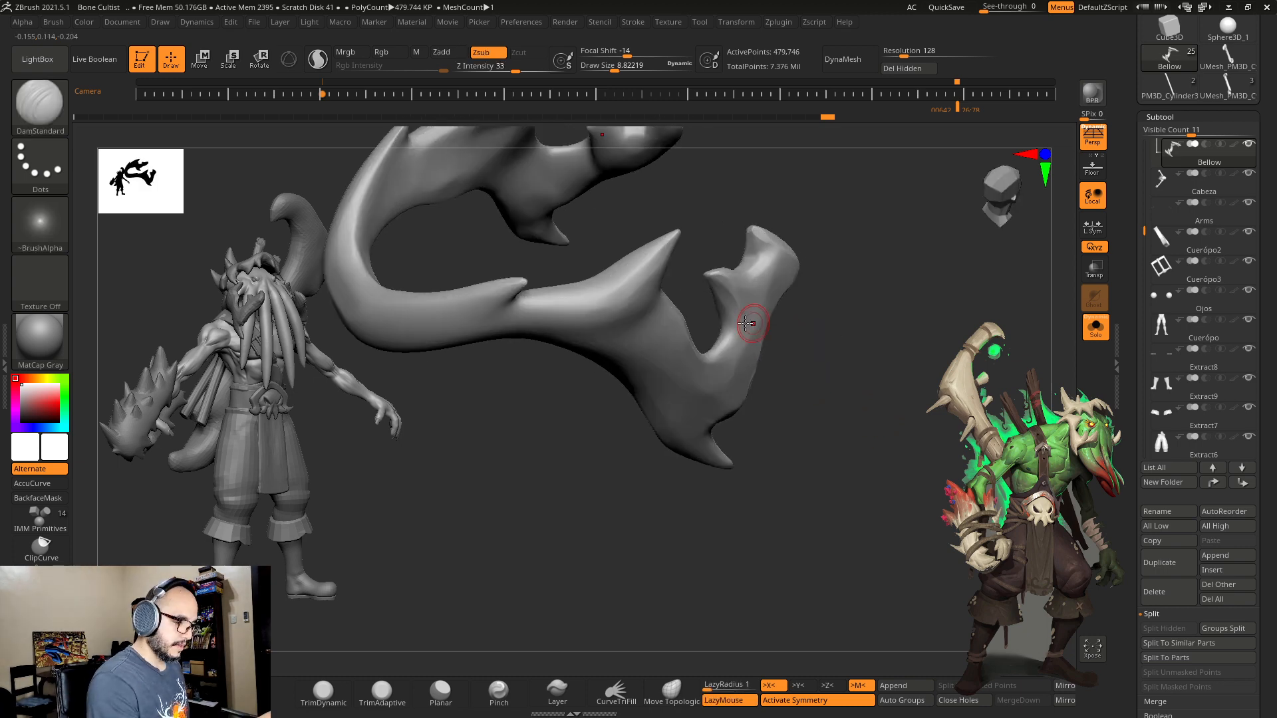
{"action": "key", "text": "bracketleft"}
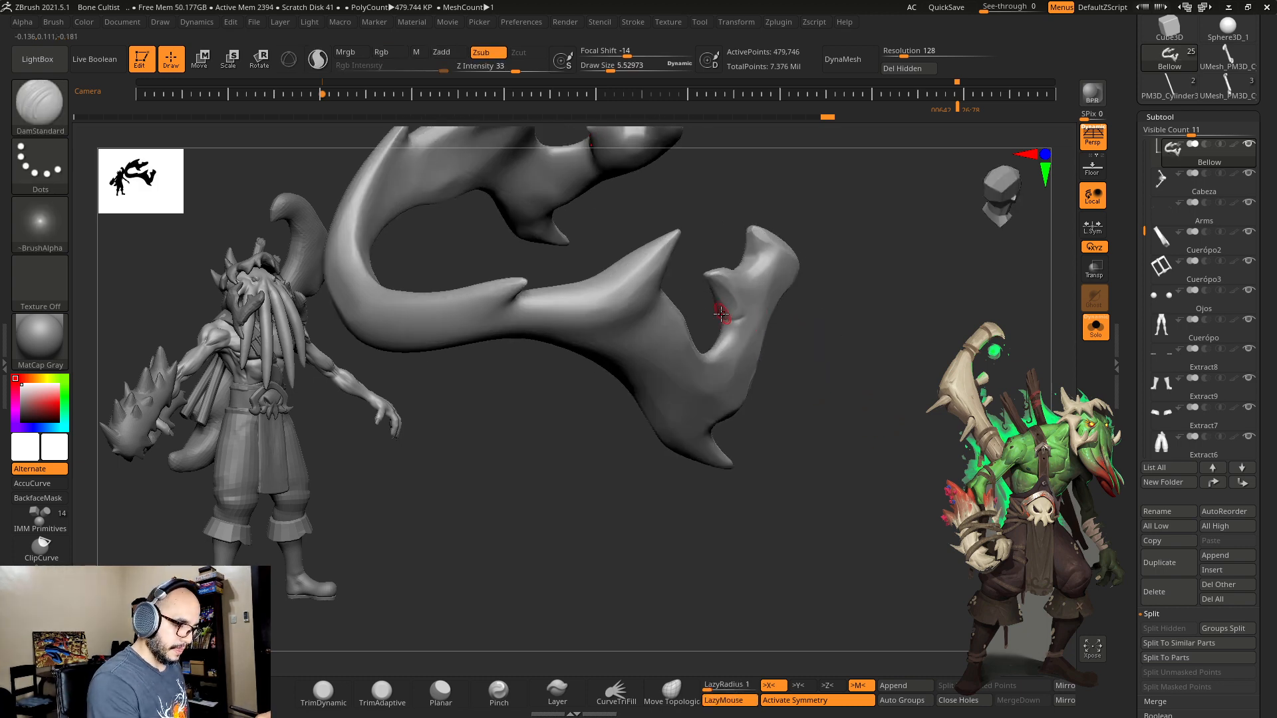
{"action": "key", "text": "bracketleft"}
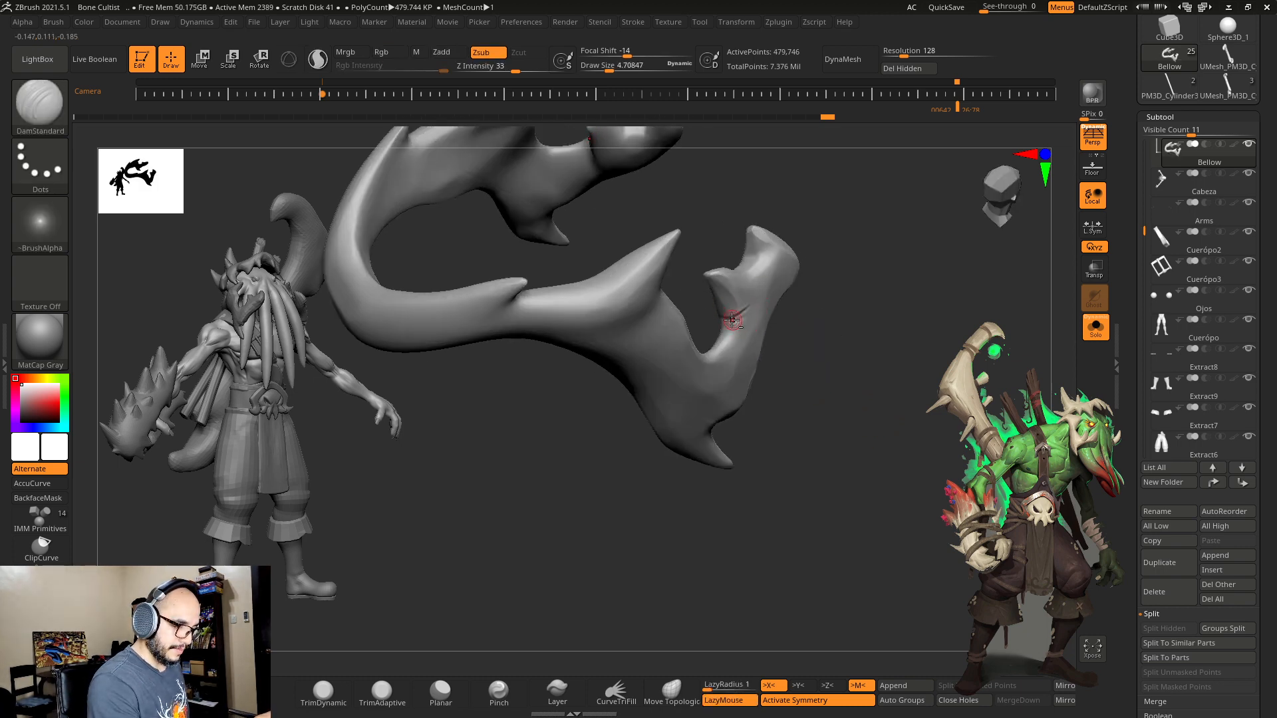
{"action": "key", "text": "bracketleft"}
{"action": "left_click_drag", "start_coordinate": [762, 321], "coordinate": [727, 322]}
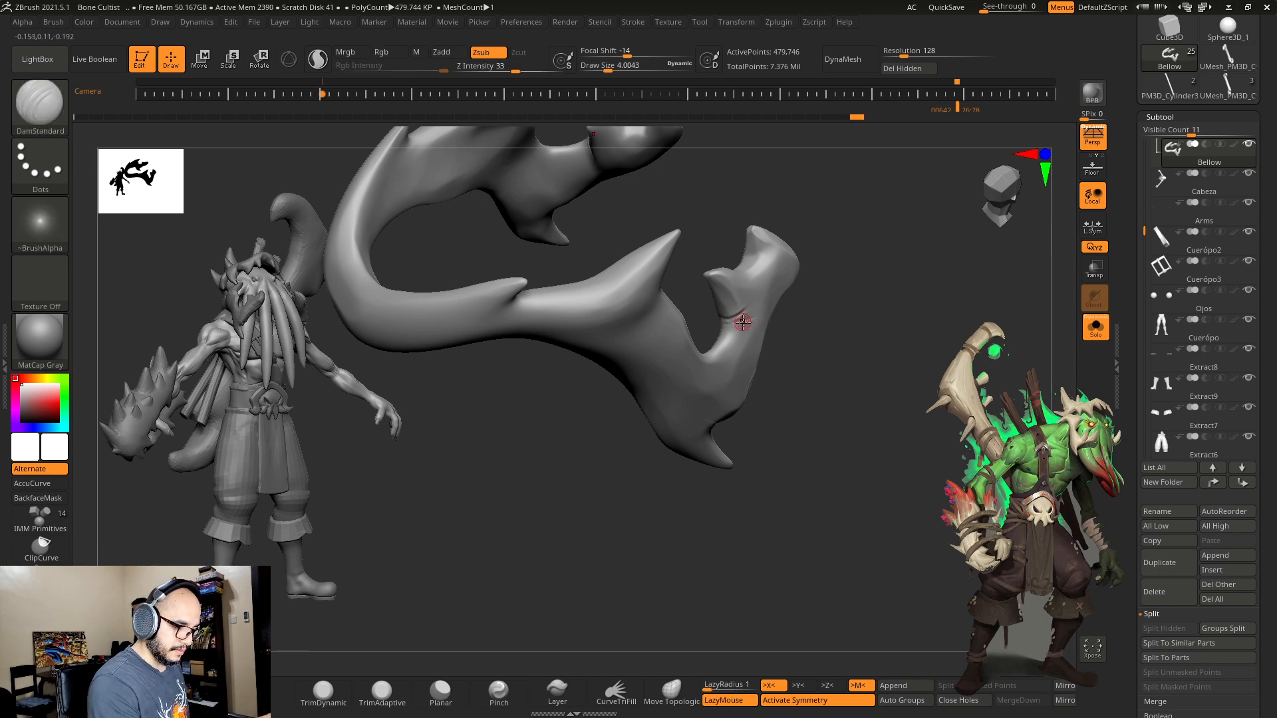
Step: Carve creases around the base of the tall middle spike with DamStandard at size about 4.0, and smooth them
{"action": "left_click_drag", "start_coordinate": [811, 324], "coordinate": [786, 310]}
{"action": "key", "text": "s"}
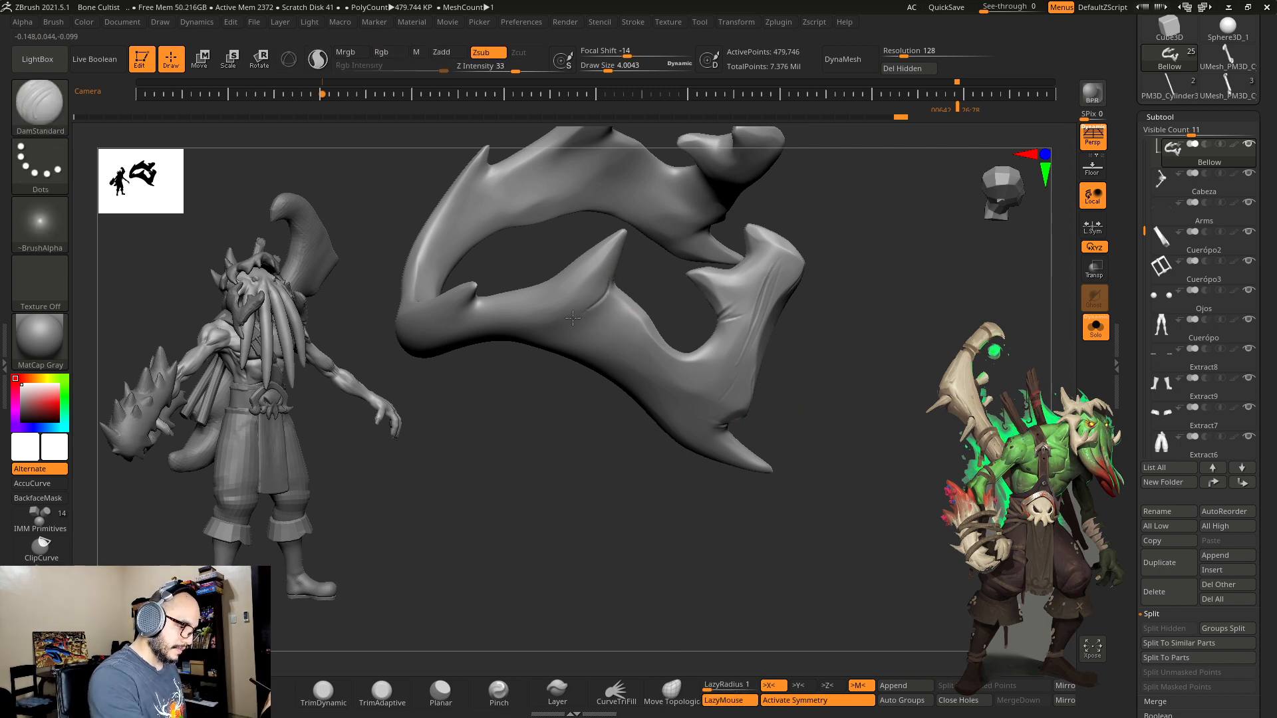
{"action": "right_click_drag", "start_coordinate": [608, 290], "coordinate": [625, 274]}
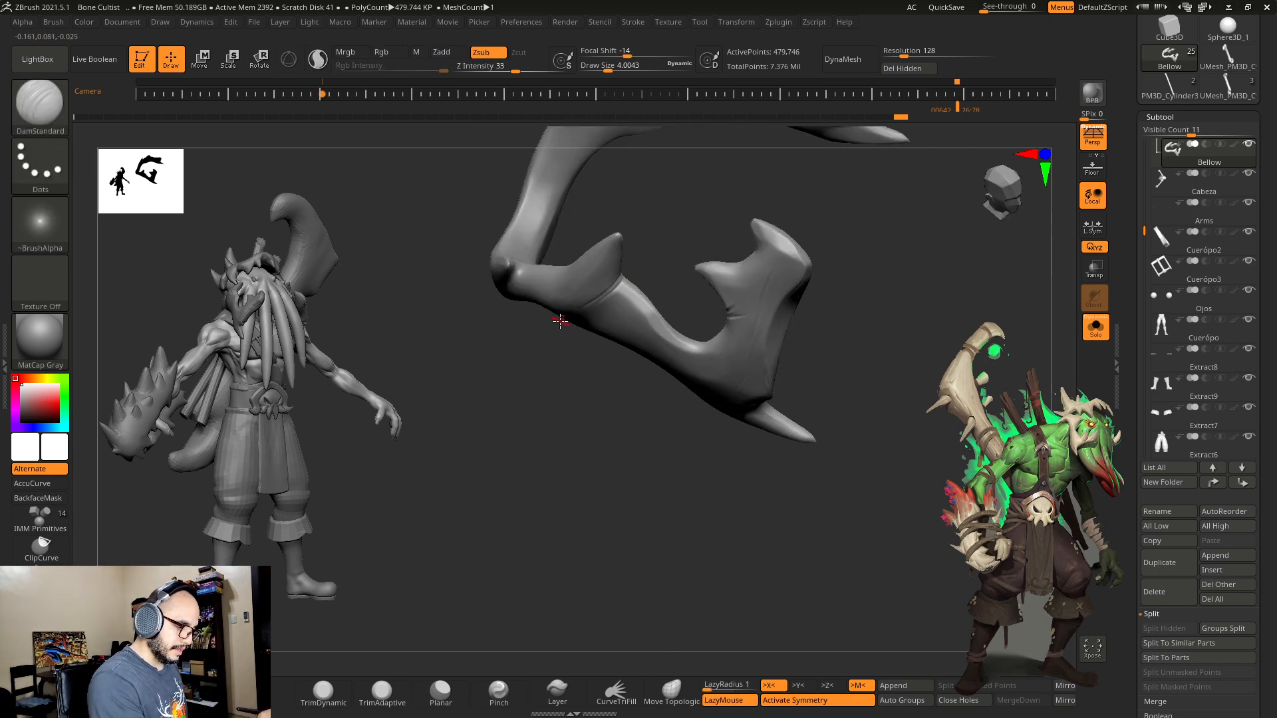
{"action": "right_click_drag", "start_coordinate": [582, 335], "coordinate": [653, 218]}
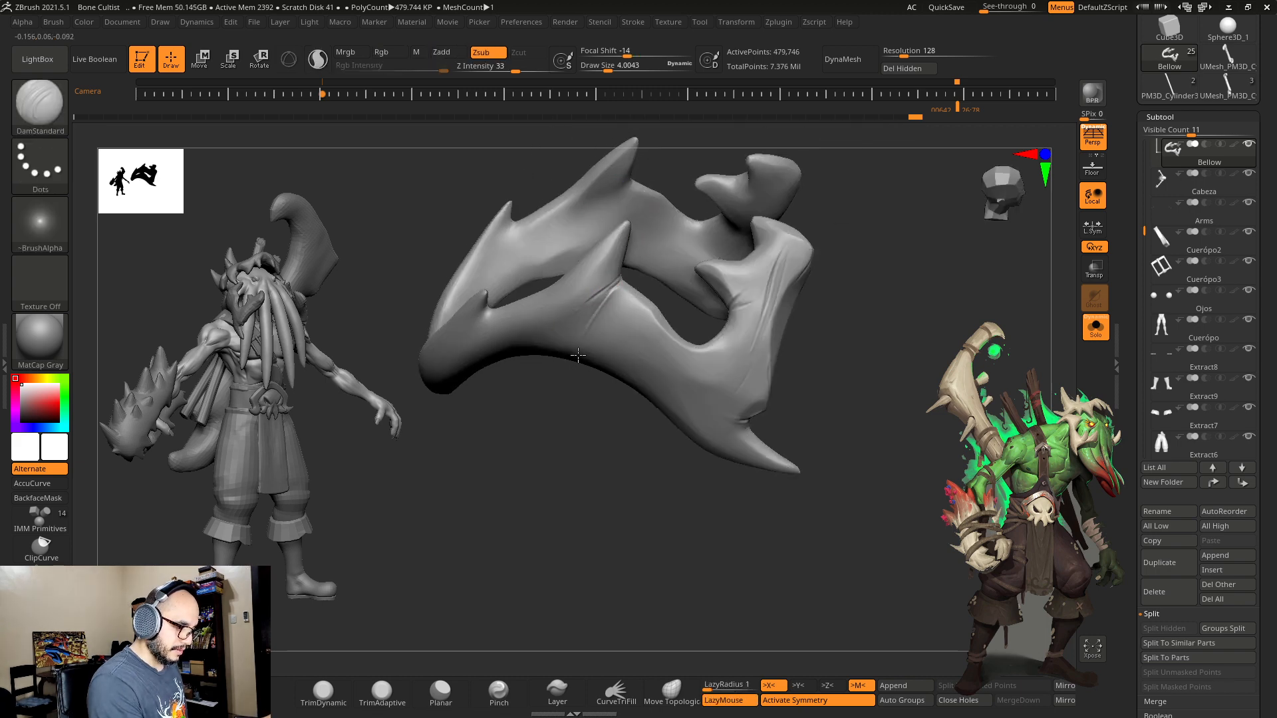
{"action": "left_click_drag", "start_coordinate": [582, 324], "coordinate": [625, 284], "text": "shift"}
Step: Carve fine creases up the face of the tall middle spike with DamStandard at sizes of about 1.73 to 2.48
{"action": "mouse_move", "coordinate": [821, 287]}
{"action": "right_mouse_down"}
{"action": "mouse_move", "coordinate": [865, 299]}
{"action": "mouse_move", "coordinate": [584, 273]}
{"action": "right_mouse_up"}
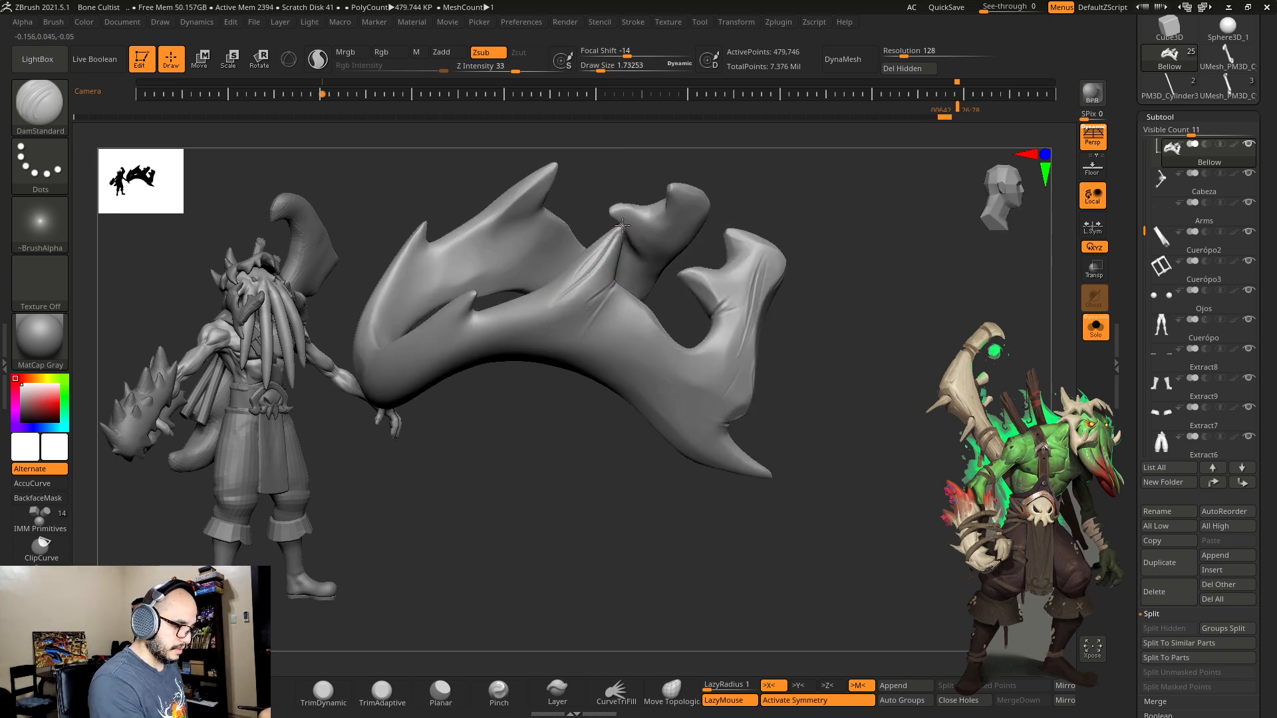
{"action": "mouse_move", "coordinate": [848, 296]}
{"action": "left_mouse_down"}
{"action": "mouse_move", "coordinate": [812, 337]}
{"action": "mouse_move", "coordinate": [782, 318]}
{"action": "left_mouse_up"}
{"action": "left_click_drag", "start_coordinate": [652, 244], "coordinate": [627, 256]}
{"action": "left_click_drag", "start_coordinate": [576, 228], "coordinate": [585, 188]}
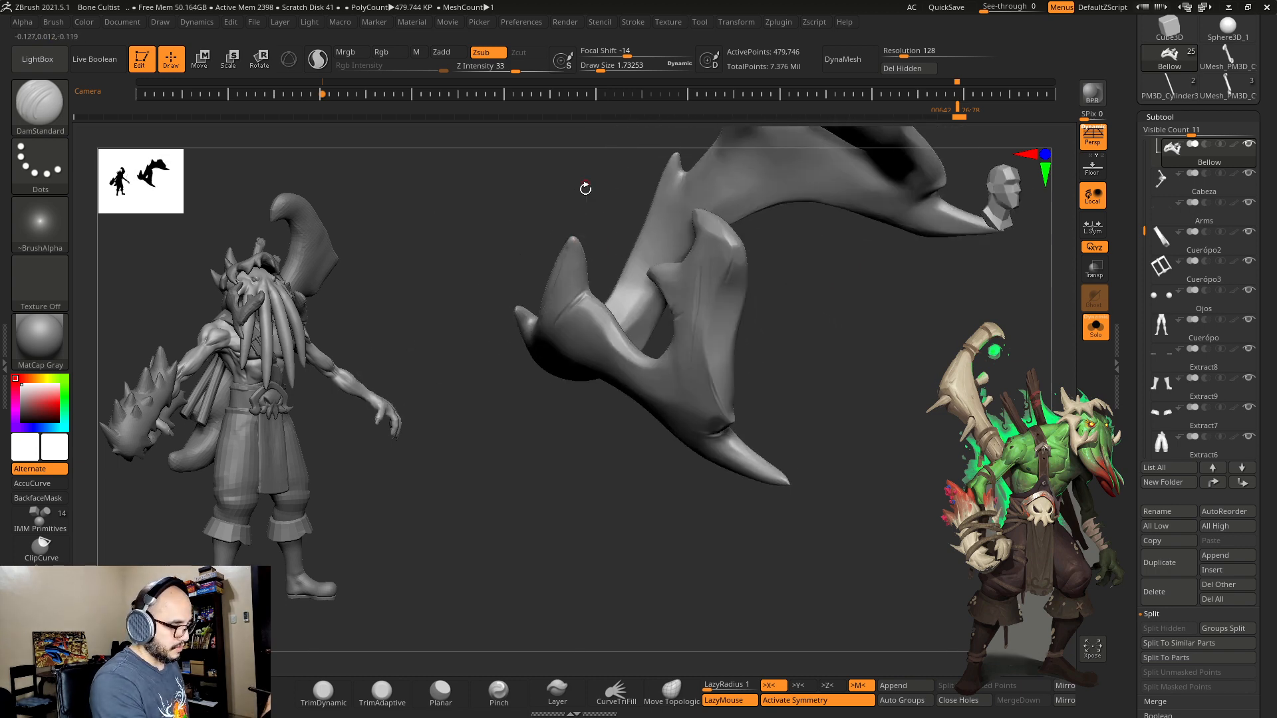
{"action": "mouse_move", "coordinate": [572, 240]}
{"action": "left_mouse_down"}
{"action": "mouse_move", "coordinate": [598, 177]}
{"action": "mouse_move", "coordinate": [567, 248]}
{"action": "mouse_move", "coordinate": [571, 263]}
{"action": "mouse_move", "coordinate": [599, 217]}
{"action": "mouse_move", "coordinate": [567, 296]}
{"action": "left_mouse_up"}
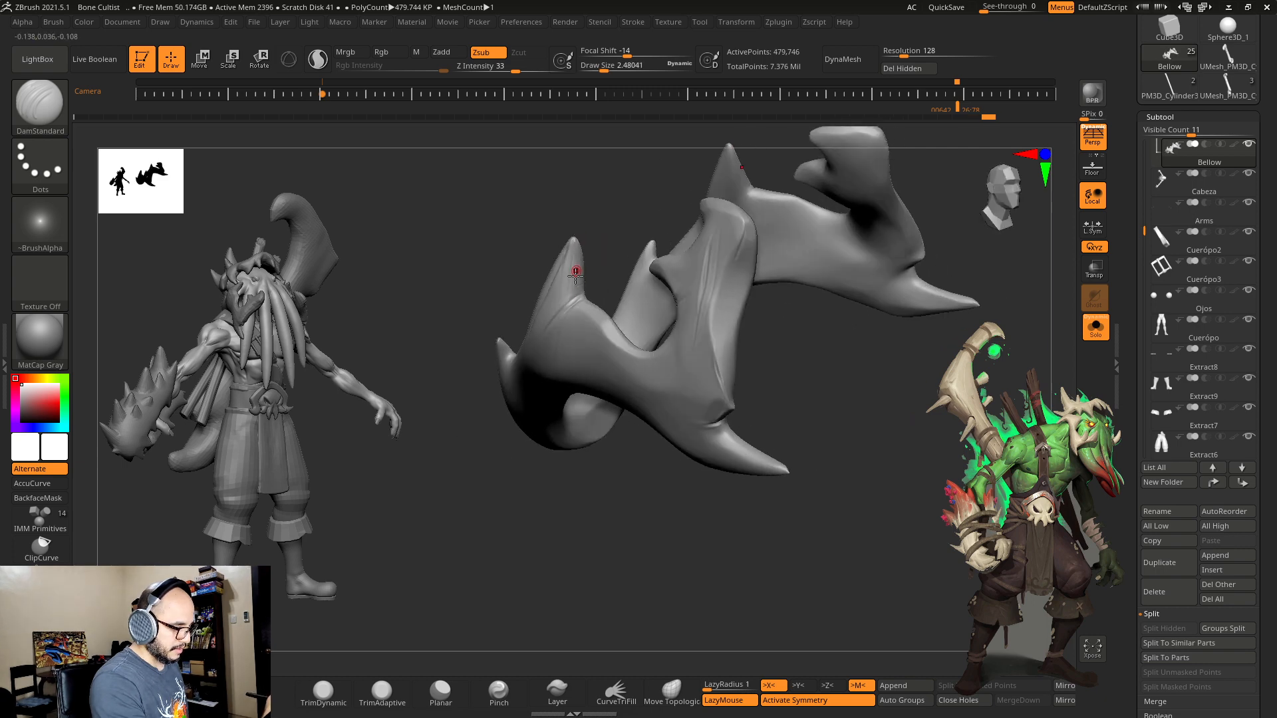
{"action": "left_click_drag", "start_coordinate": [595, 200], "coordinate": [570, 285]}
{"action": "key", "text": "shift"}
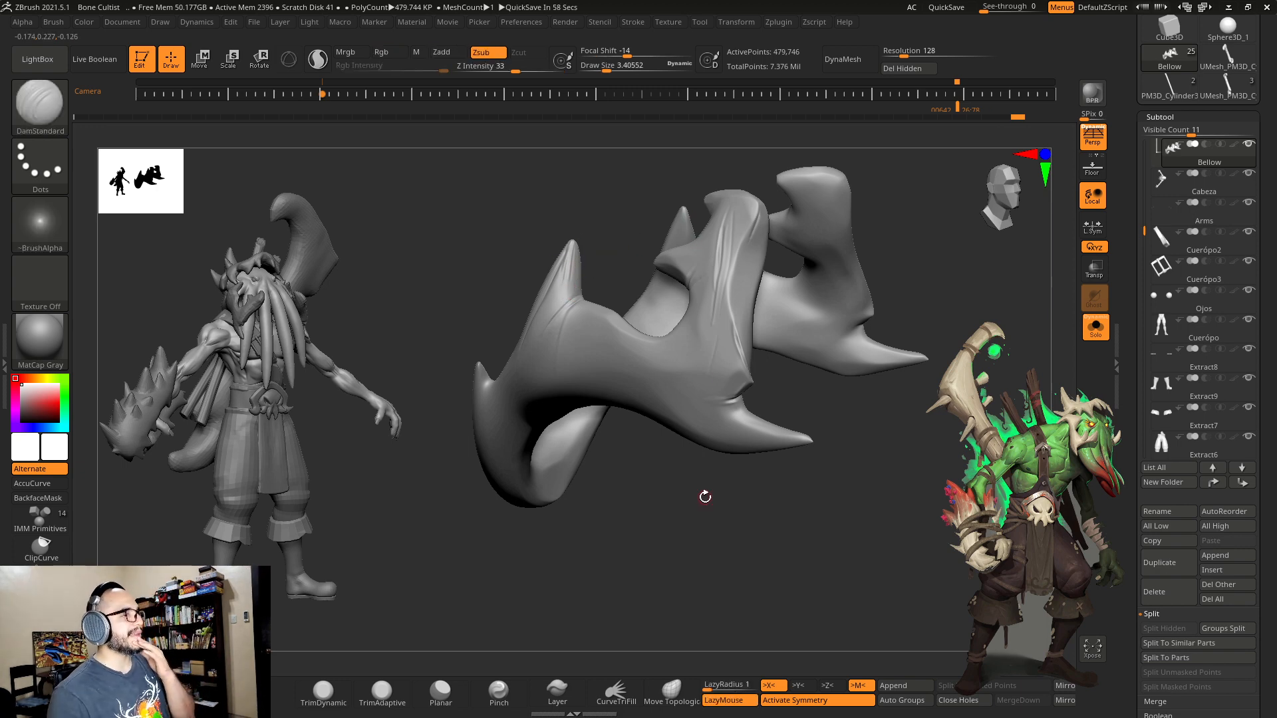
Step: Carve long parallel grooves along the bone's lower edge with DamStandard, undoing the first stroke and redoing it at size about 4.0
{"action": "left_click_drag", "start_coordinate": [771, 503], "coordinate": [796, 450]}
{"action": "key", "text": "s"}
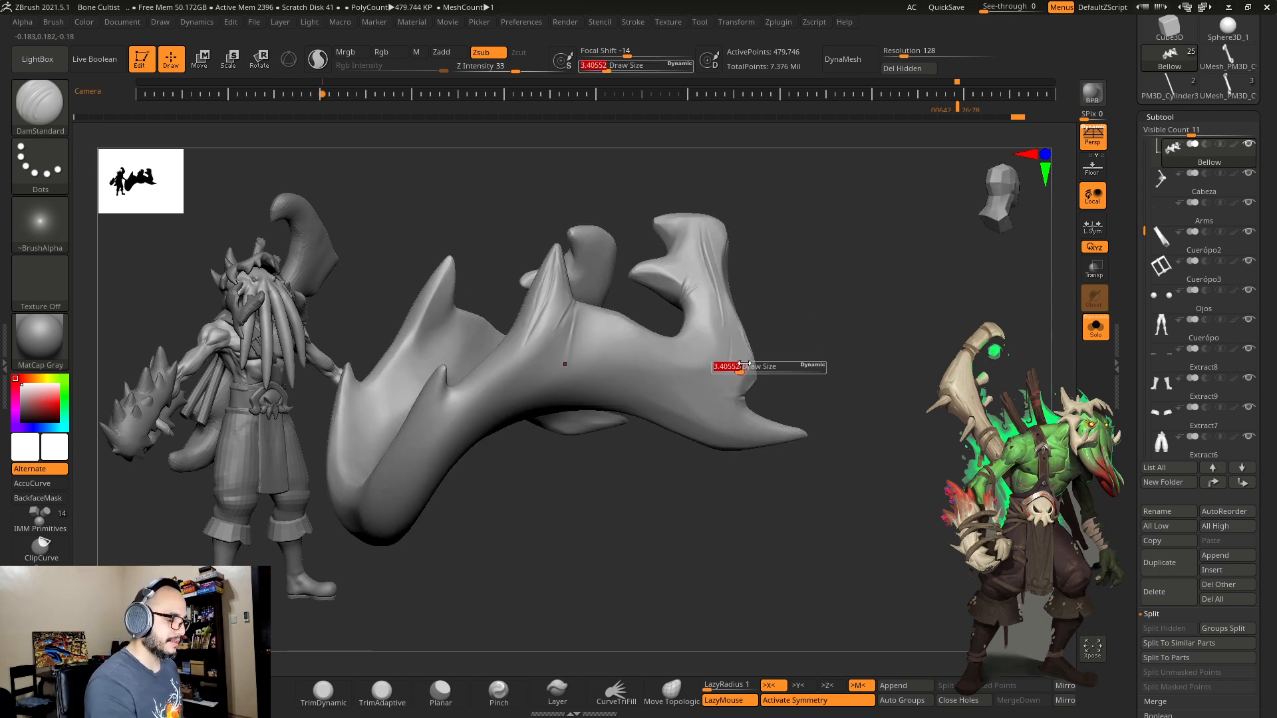
{"action": "left_click_drag", "start_coordinate": [738, 367], "coordinate": [746, 366]}
{"action": "left_click_drag", "start_coordinate": [801, 365], "coordinate": [803, 292]}
{"action": "left_click_drag", "start_coordinate": [698, 411], "coordinate": [522, 399]}
{"action": "key", "text": "ctrl+z"}
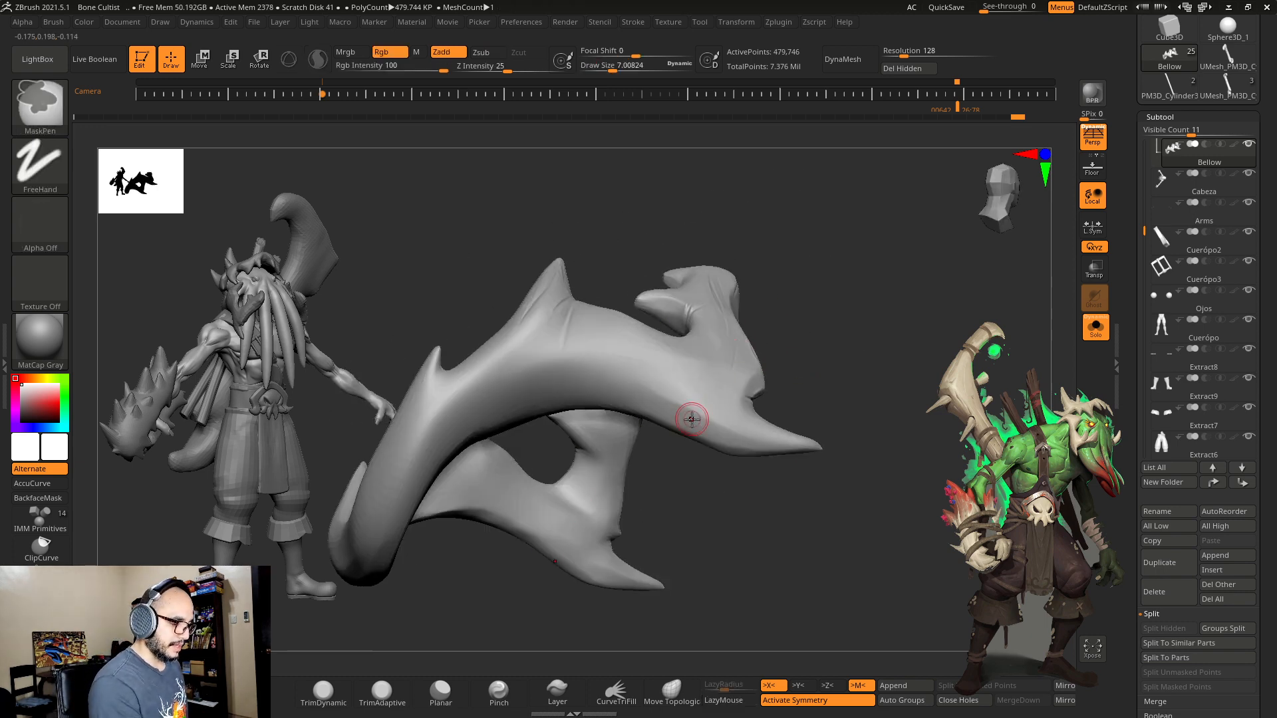
{"action": "mouse_move", "coordinate": [693, 417]}
{"action": "left_mouse_down"}
{"action": "mouse_move", "coordinate": [542, 395]}
{"action": "mouse_move", "coordinate": [592, 389]}
{"action": "mouse_move", "coordinate": [620, 394]}
{"action": "mouse_move", "coordinate": [529, 399]}
{"action": "left_mouse_up"}
{"action": "key", "text": "["}
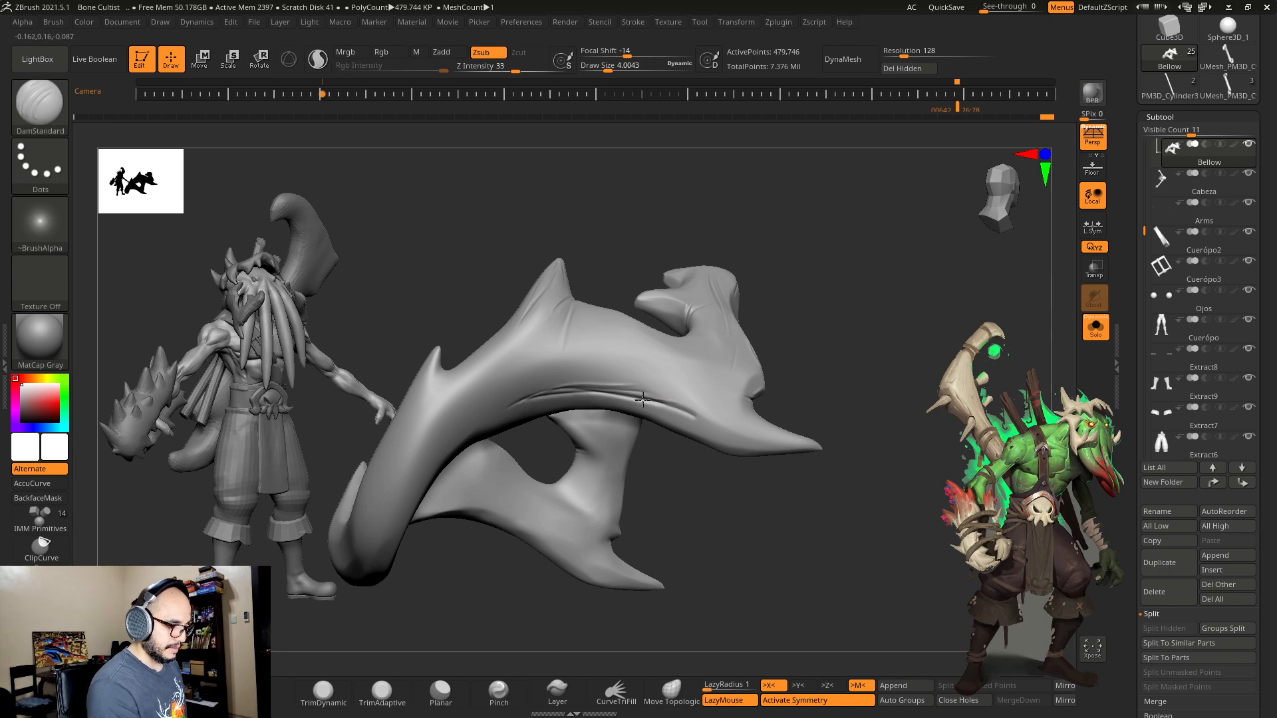
{"action": "left_click_drag", "start_coordinate": [708, 419], "coordinate": [561, 391]}
Step: Reduce DamStandard to about 2.48 and carve a thin groove from the lower edge along the rear spike to its tip
{"action": "left_click_drag", "start_coordinate": [797, 346], "coordinate": [801, 303]}
{"action": "key", "text": "s"}
{"action": "left_click_drag", "start_coordinate": [620, 411], "coordinate": [616, 411]}
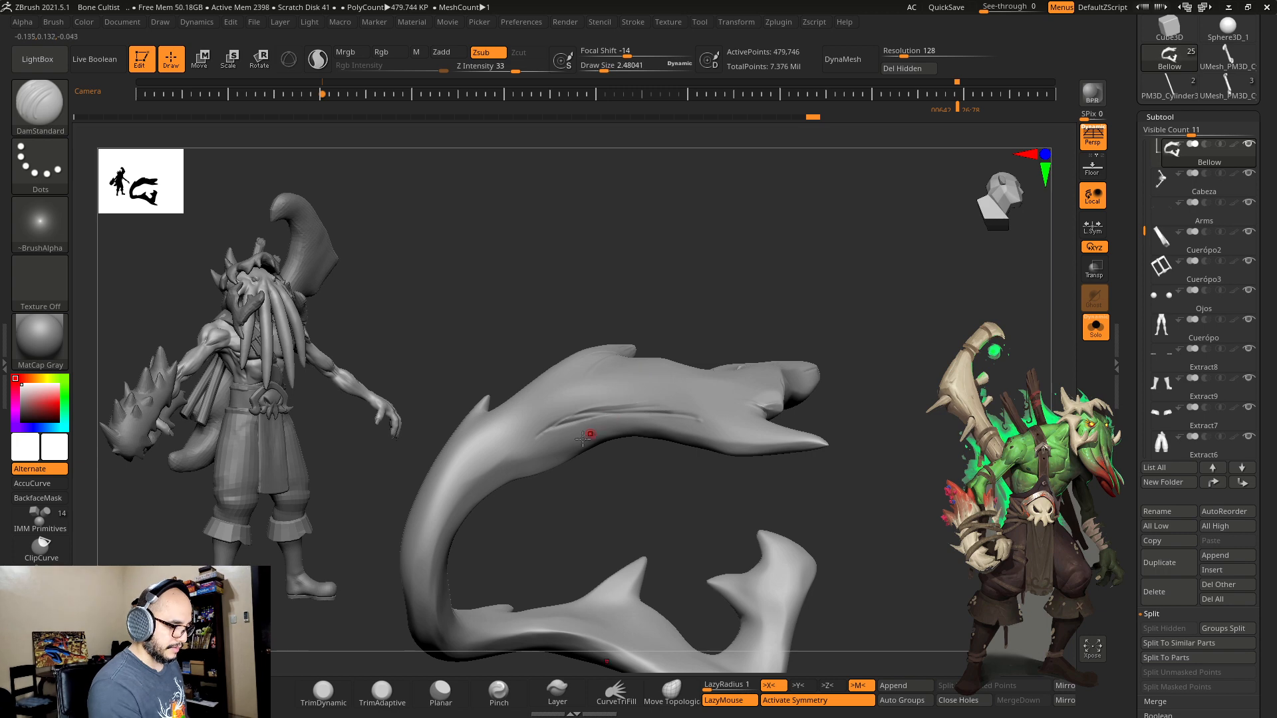
{"action": "left_click_drag", "start_coordinate": [725, 447], "coordinate": [666, 436]}
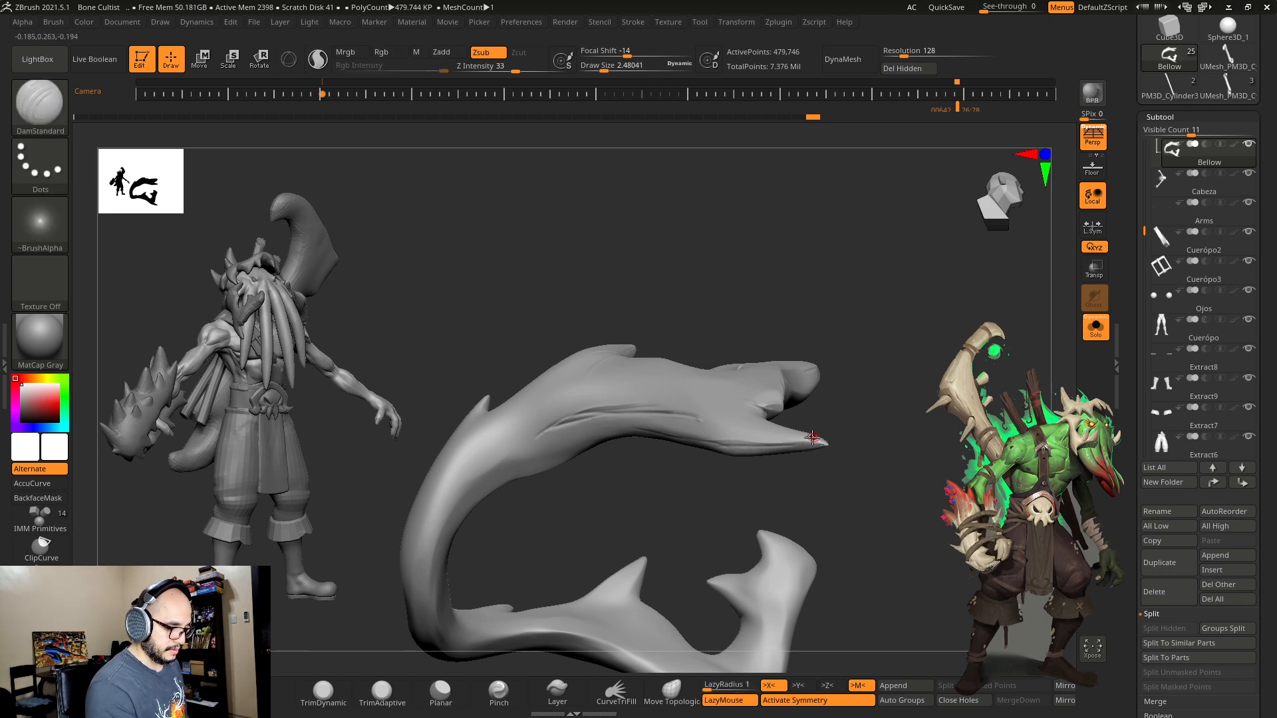
{"action": "mouse_move", "coordinate": [719, 452]}
{"action": "left_mouse_down"}
{"action": "mouse_move", "coordinate": [790, 440]}
{"action": "mouse_move", "coordinate": [764, 385]}
{"action": "left_mouse_up"}
{"action": "left_click_drag", "start_coordinate": [815, 441], "coordinate": [714, 346]}
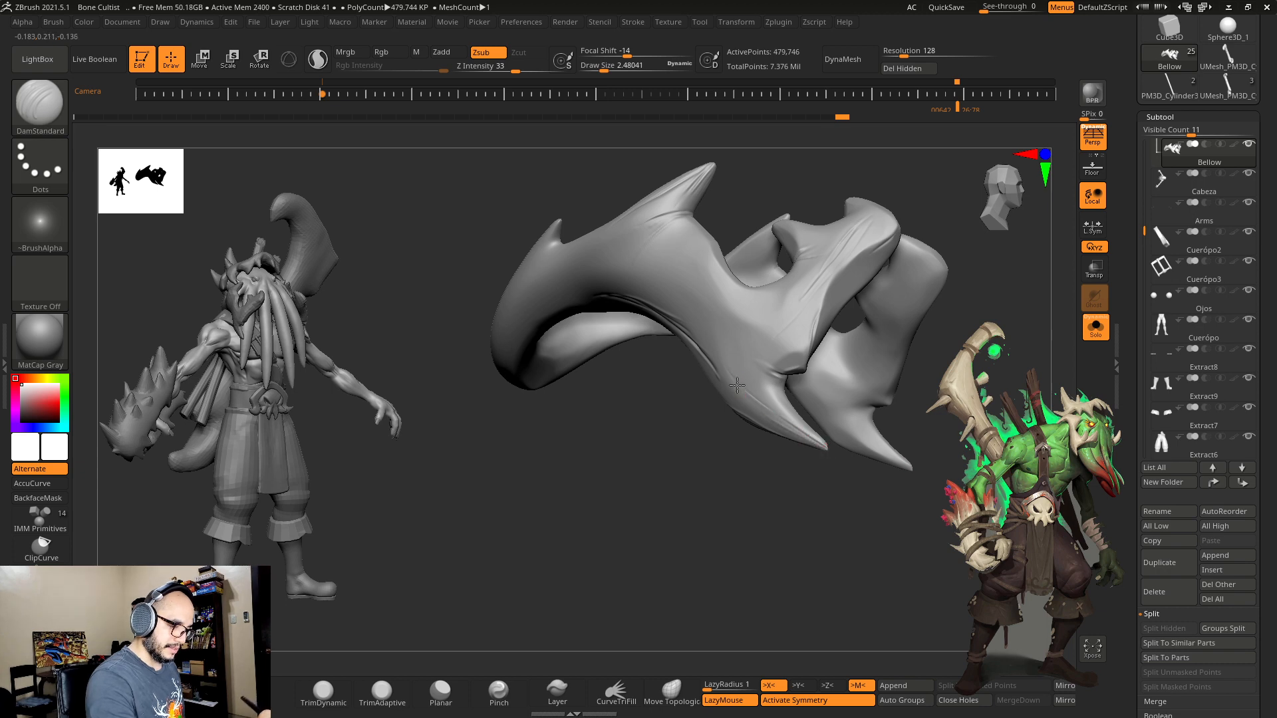
{"action": "left_click_drag", "start_coordinate": [828, 448], "coordinate": [748, 386]}
Step: Carve short creases at the base of the small front spike with DamStandard at size about 2.48
{"action": "key", "text": "s"}
{"action": "left_click_drag", "start_coordinate": [877, 505], "coordinate": [883, 506]}
{"action": "left_click_drag", "start_coordinate": [942, 450], "coordinate": [550, 418]}
{"action": "left_click_drag", "start_coordinate": [619, 472], "coordinate": [736, 433]}
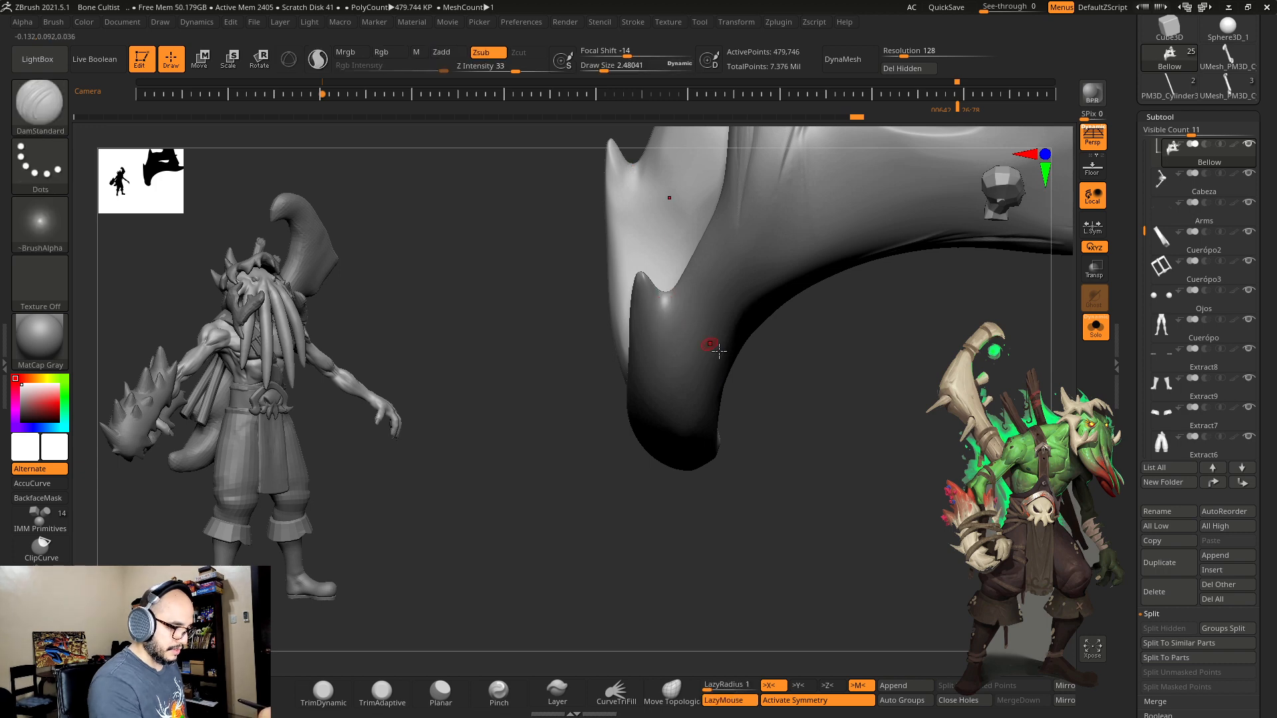
{"action": "left_click_drag", "start_coordinate": [750, 362], "coordinate": [752, 424]}
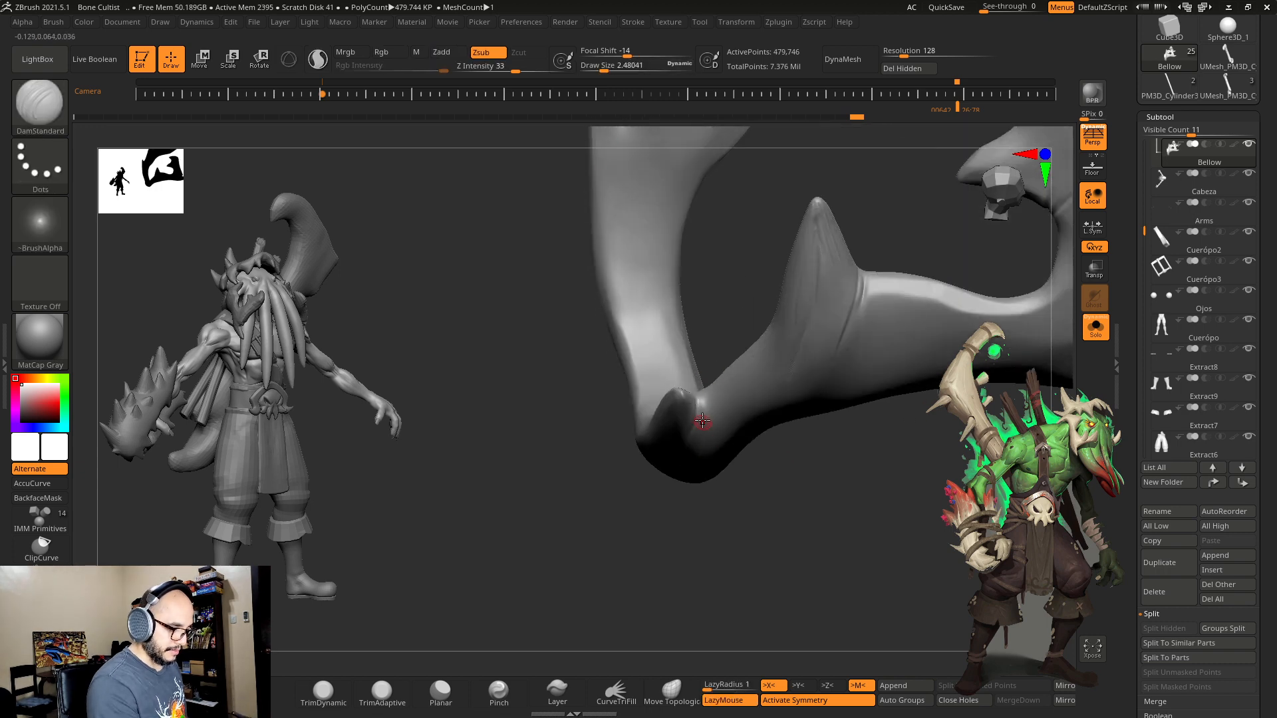
{"action": "left_click_drag", "start_coordinate": [693, 477], "coordinate": [698, 429]}
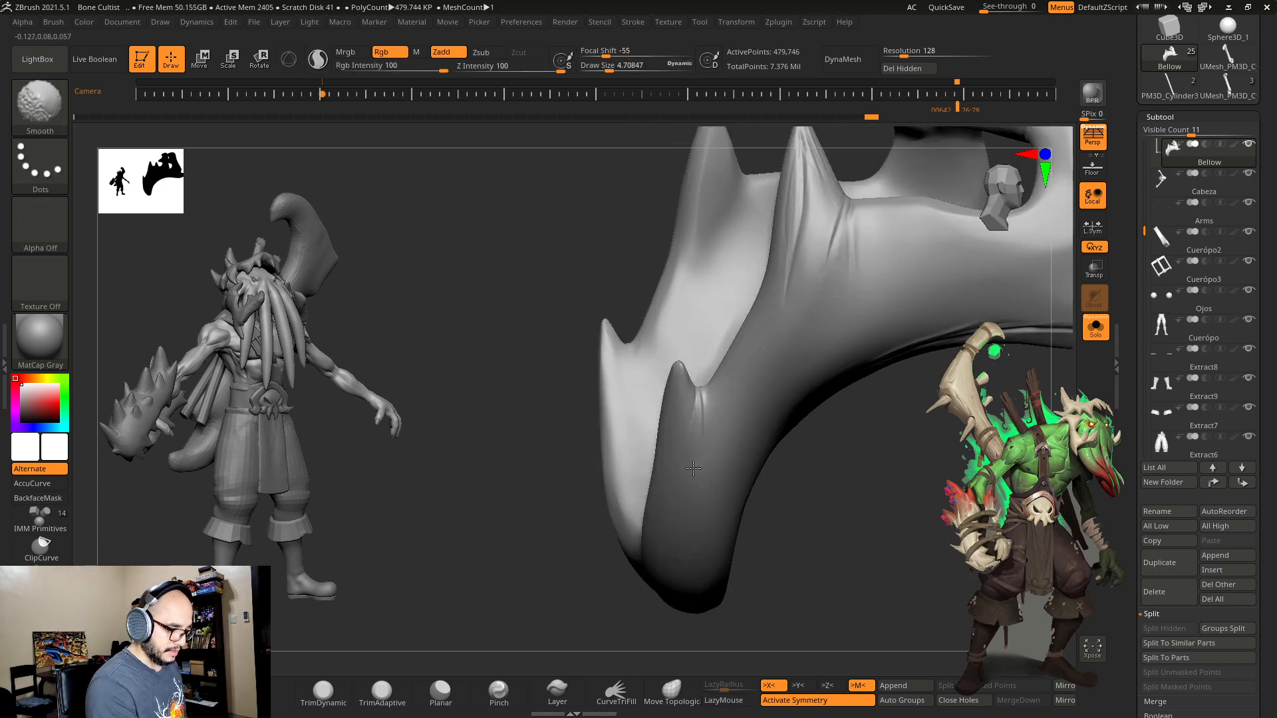
Step: Carve long curved creases down the bone's front behind the small spike, with DamStandard at about 4.34 and 5.53
{"action": "key", "text": "s"}
{"action": "left_click_drag", "start_coordinate": [799, 346], "coordinate": [690, 559]}
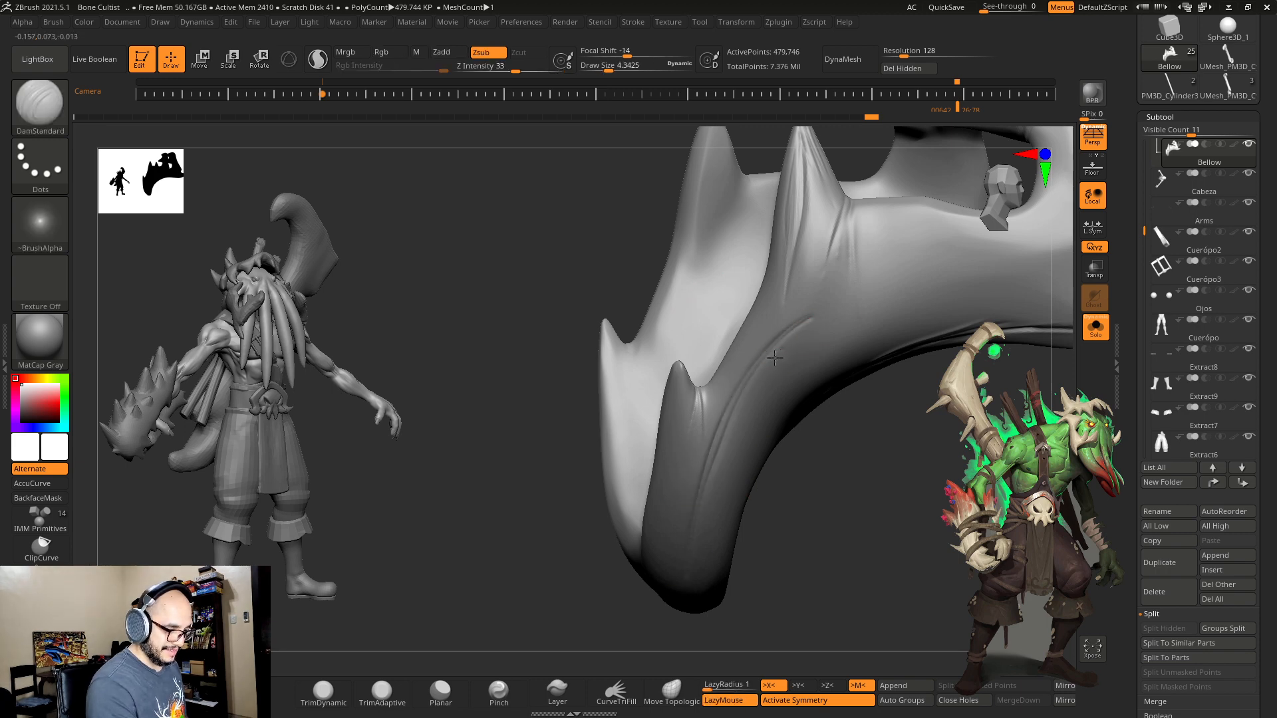
{"action": "mouse_move", "coordinate": [790, 331]}
{"action": "left_mouse_down"}
{"action": "mouse_move", "coordinate": [737, 396]}
{"action": "mouse_move", "coordinate": [703, 518]}
{"action": "left_mouse_up"}
{"action": "key", "text": "s"}
{"action": "left_click_drag", "start_coordinate": [713, 492], "coordinate": [710, 492]}
{"action": "left_click_drag", "start_coordinate": [811, 318], "coordinate": [764, 369]}
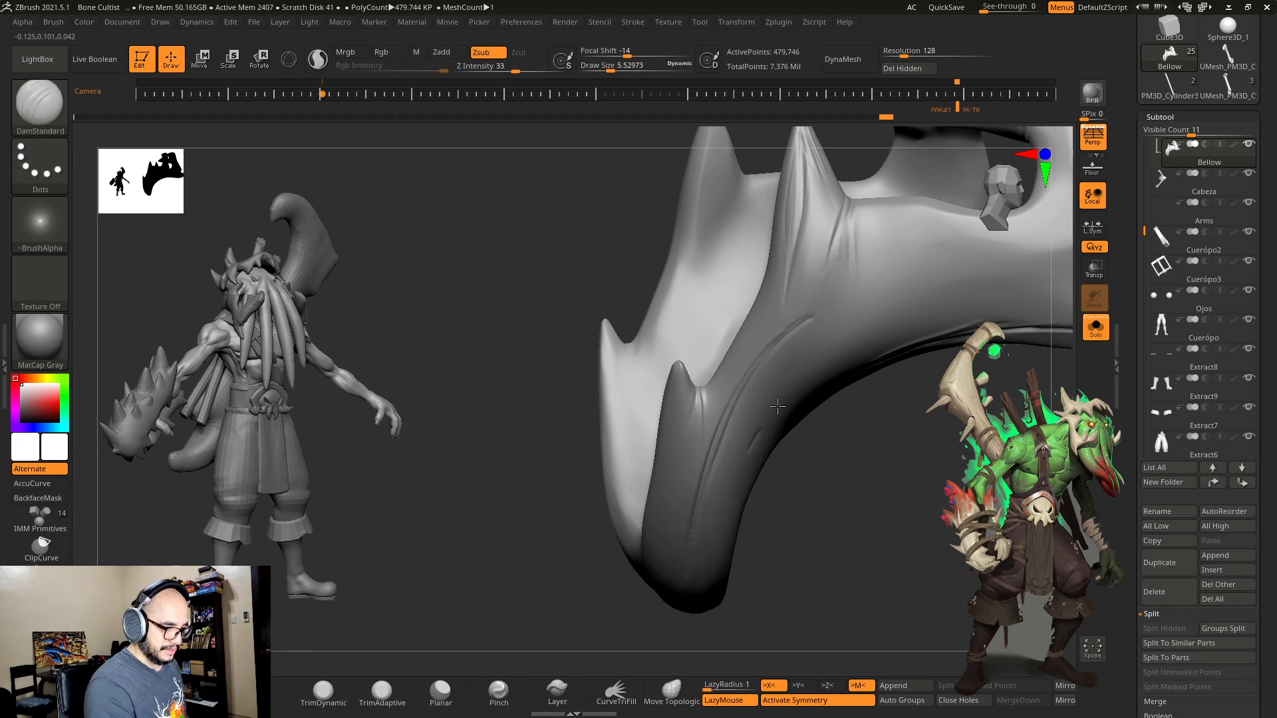
{"action": "left_click_drag", "start_coordinate": [777, 406], "coordinate": [883, 384]}
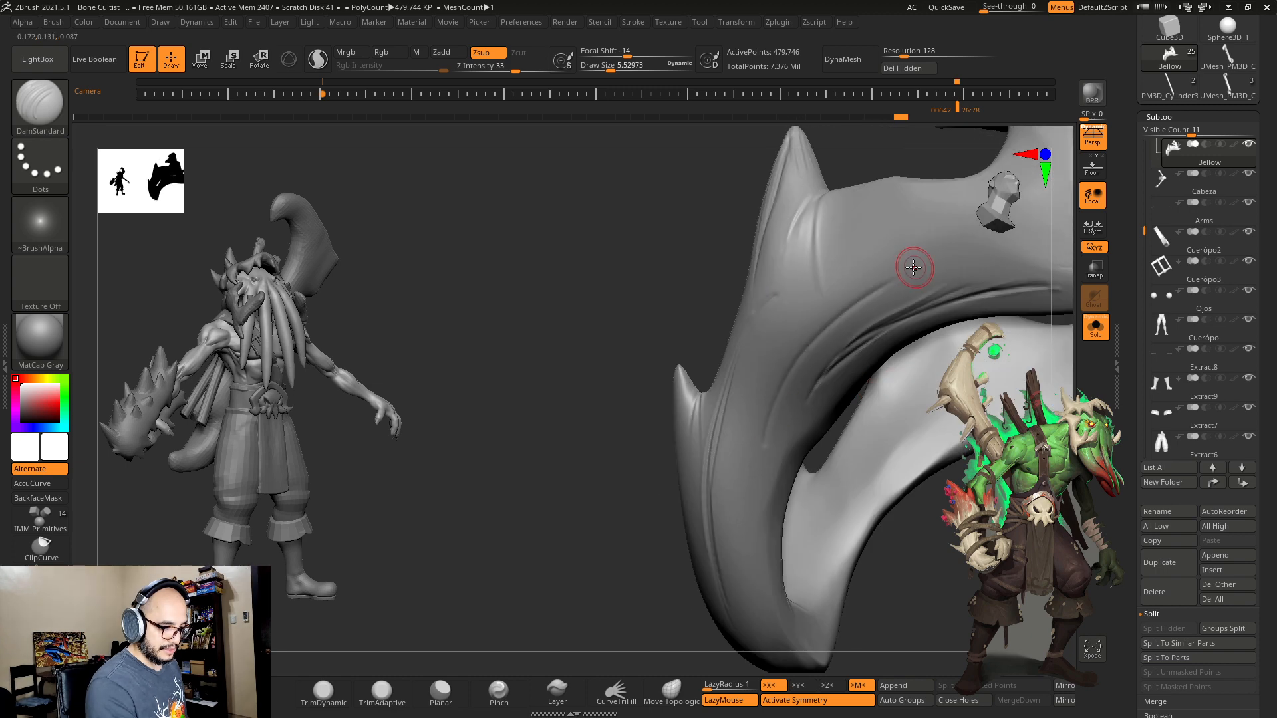
Step: Undo the last crease, reduce DamStandard to about 4.34, and try another crease along the bone's side, undoing that stroke too
{"action": "key", "text": "s"}
{"action": "key", "text": "ctrl+z"}
{"action": "mouse_move", "coordinate": [921, 558]}
{"action": "left_mouse_down"}
{"action": "mouse_move", "coordinate": [937, 622]}
{"action": "mouse_move", "coordinate": [897, 642]}
{"action": "mouse_move", "coordinate": [845, 611]}
{"action": "left_mouse_up"}
{"action": "key", "text": "s"}
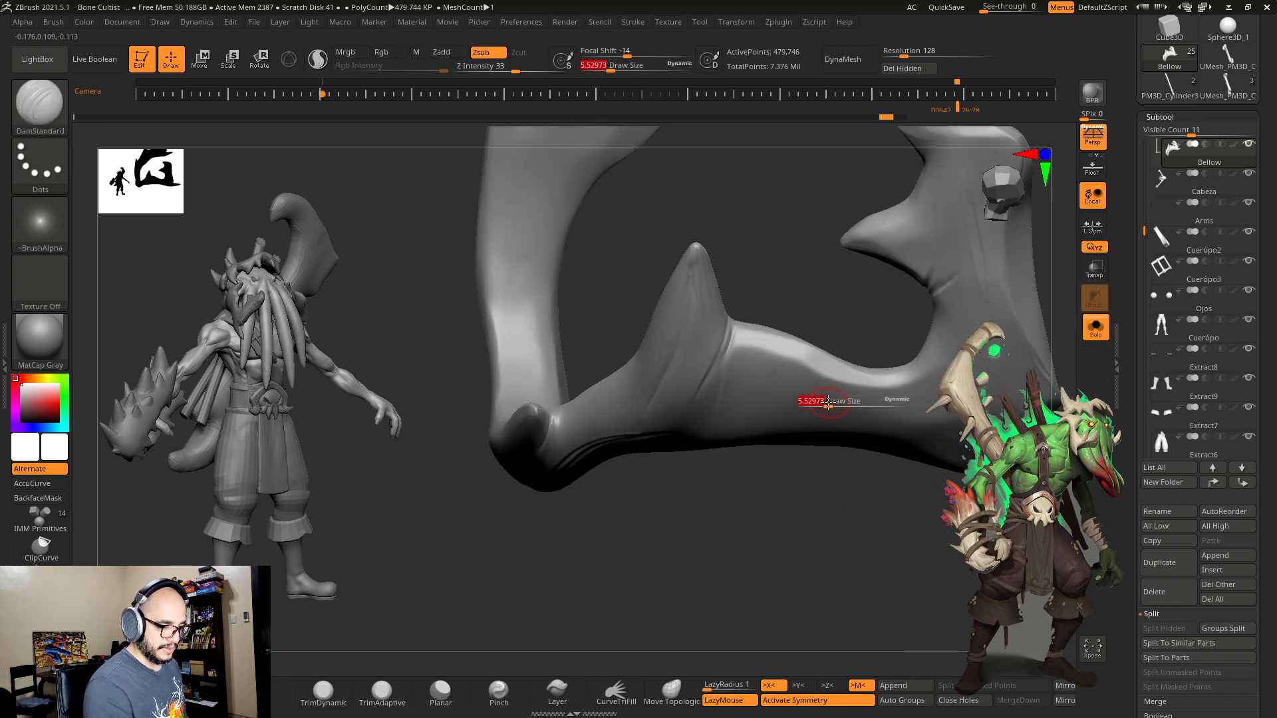
{"action": "left_click_drag", "start_coordinate": [828, 402], "coordinate": [825, 402]}
{"action": "mouse_move", "coordinate": [841, 326]}
{"action": "left_mouse_down"}
{"action": "mouse_move", "coordinate": [796, 395]}
{"action": "mouse_move", "coordinate": [778, 485]}
{"action": "mouse_move", "coordinate": [735, 516]}
{"action": "left_mouse_up"}
{"action": "mouse_move", "coordinate": [593, 585]}
{"action": "left_mouse_down"}
{"action": "mouse_move", "coordinate": [584, 565]}
{"action": "mouse_move", "coordinate": [612, 405]}
{"action": "left_mouse_up"}
{"action": "mouse_move", "coordinate": [725, 415]}
{"action": "left_mouse_down"}
{"action": "mouse_move", "coordinate": [764, 410]}
{"action": "mouse_move", "coordinate": [824, 354]}
{"action": "left_mouse_up"}
{"action": "key", "text": "ctrl+z"}
Step: Carve long flowing grooves along the side arm's inner face at size about 4.34, and soften them with Smooth at about 8.8
{"action": "mouse_move", "coordinate": [696, 319]}
{"action": "left_mouse_down"}
{"action": "mouse_move", "coordinate": [683, 552]}
{"action": "mouse_move", "coordinate": [695, 566]}
{"action": "left_mouse_up"}
{"action": "mouse_move", "coordinate": [712, 532]}
{"action": "left_mouse_down"}
{"action": "mouse_move", "coordinate": [749, 583]}
{"action": "mouse_move", "coordinate": [655, 404]}
{"action": "mouse_move", "coordinate": [677, 344]}
{"action": "left_mouse_up"}
{"action": "left_click_drag", "start_coordinate": [741, 392], "coordinate": [738, 488]}
{"action": "key", "text": "s"}
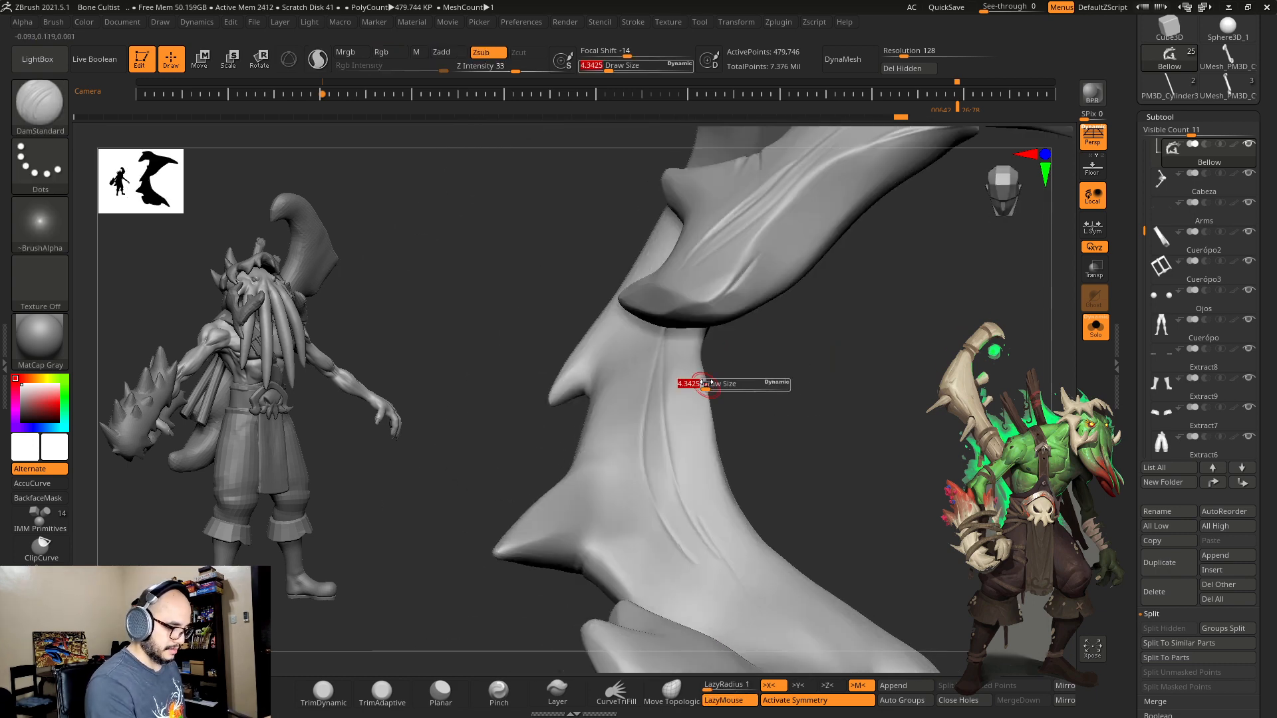
{"action": "left_click_drag", "start_coordinate": [652, 377], "coordinate": [705, 580]}
{"action": "mouse_move", "coordinate": [665, 404]}
{"action": "left_mouse_down"}
{"action": "mouse_move", "coordinate": [746, 582]}
{"action": "mouse_move", "coordinate": [669, 532]}
{"action": "mouse_move", "coordinate": [673, 407]}
{"action": "left_mouse_up"}
{"action": "left_click_drag", "start_coordinate": [730, 403], "coordinate": [758, 401]}
{"action": "mouse_move", "coordinate": [644, 421]}
{"action": "left_mouse_down"}
{"action": "mouse_move", "coordinate": [595, 291]}
{"action": "mouse_move", "coordinate": [598, 238]}
{"action": "left_mouse_up"}
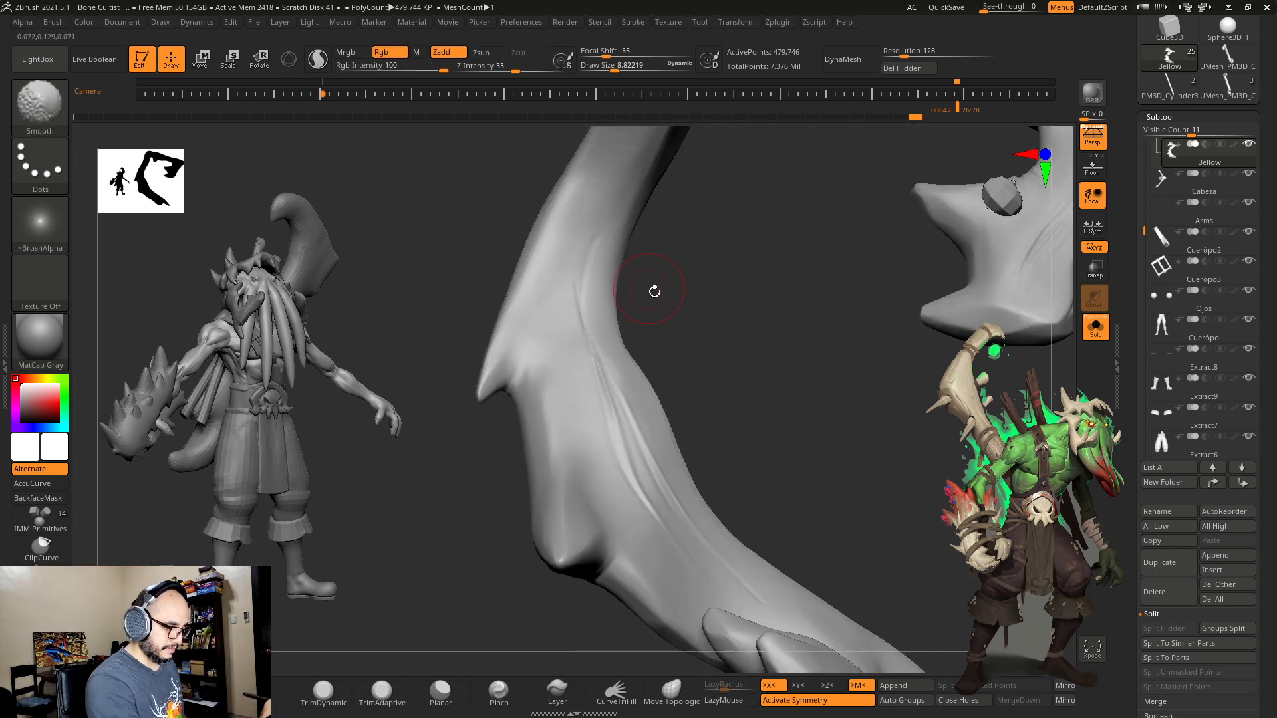
Step: Reduce DamStandard to about 2.48 and carve creases where the rear spike's base meets the hooked prong
{"action": "mouse_move", "coordinate": [654, 290]}
{"action": "left_mouse_down", "text": "alt"}
{"action": "mouse_move", "coordinate": [781, 416]}
{"action": "mouse_move", "coordinate": [769, 487]}
{"action": "left_mouse_up", "text": "alt"}
{"action": "key", "text": "s"}
{"action": "mouse_move", "coordinate": [774, 484]}
{"action": "left_mouse_down", "text": "alt"}
{"action": "mouse_move", "coordinate": [764, 382]}
{"action": "mouse_move", "coordinate": [765, 439]}
{"action": "left_mouse_up", "text": "alt"}
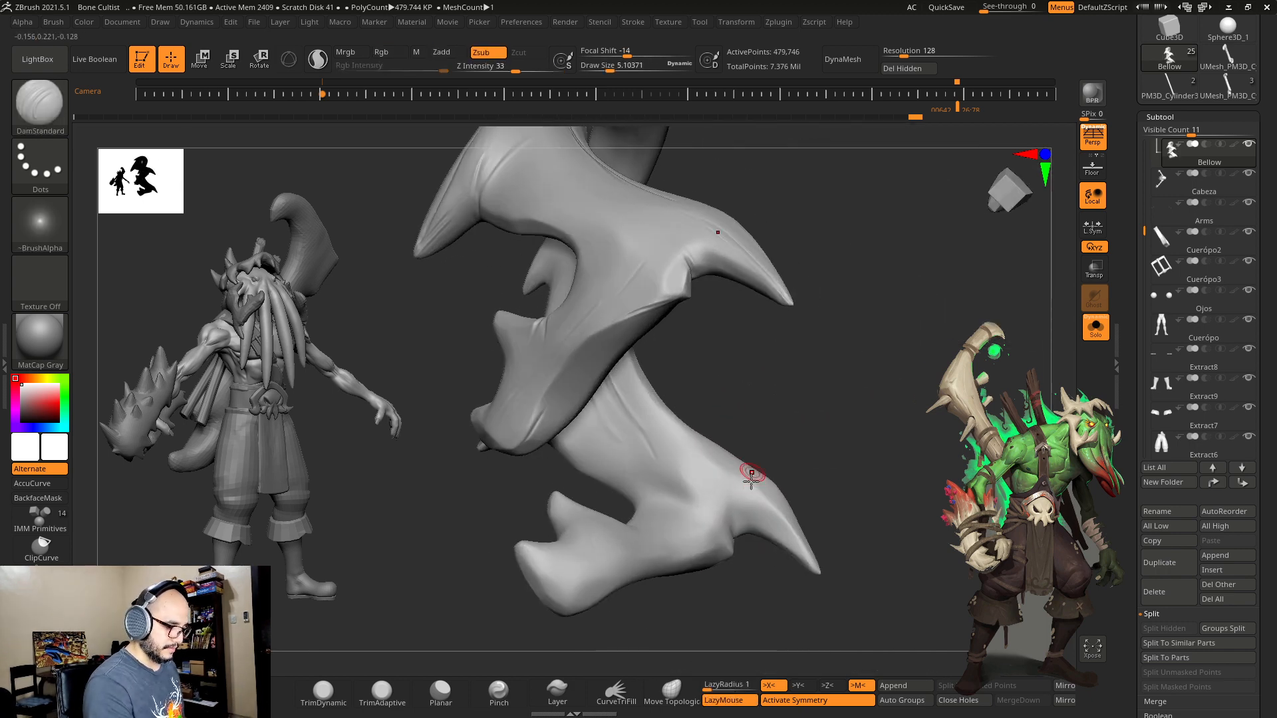
{"action": "key", "text": "s"}
{"action": "left_click_drag", "start_coordinate": [743, 503], "coordinate": [728, 512]}
{"action": "key", "text": "s"}
{"action": "mouse_move", "coordinate": [761, 459]}
{"action": "left_mouse_down"}
{"action": "mouse_move", "coordinate": [747, 490]}
{"action": "mouse_move", "coordinate": [783, 371]}
{"action": "left_mouse_up"}
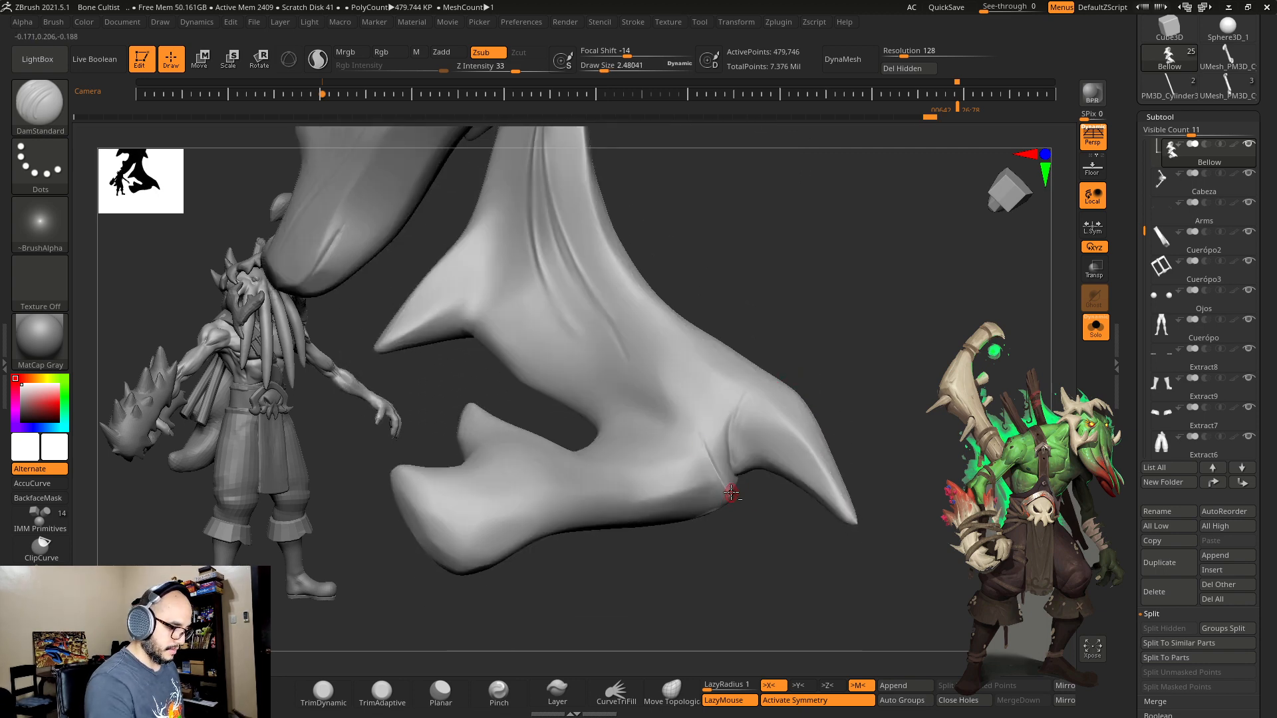
Step: Carve grooves along the hooked prong's rear edge from the spike's base at sizes about 4.7 and 3.4, and smooth them
{"action": "key", "text": "shift"}
{"action": "key", "text": "o"}
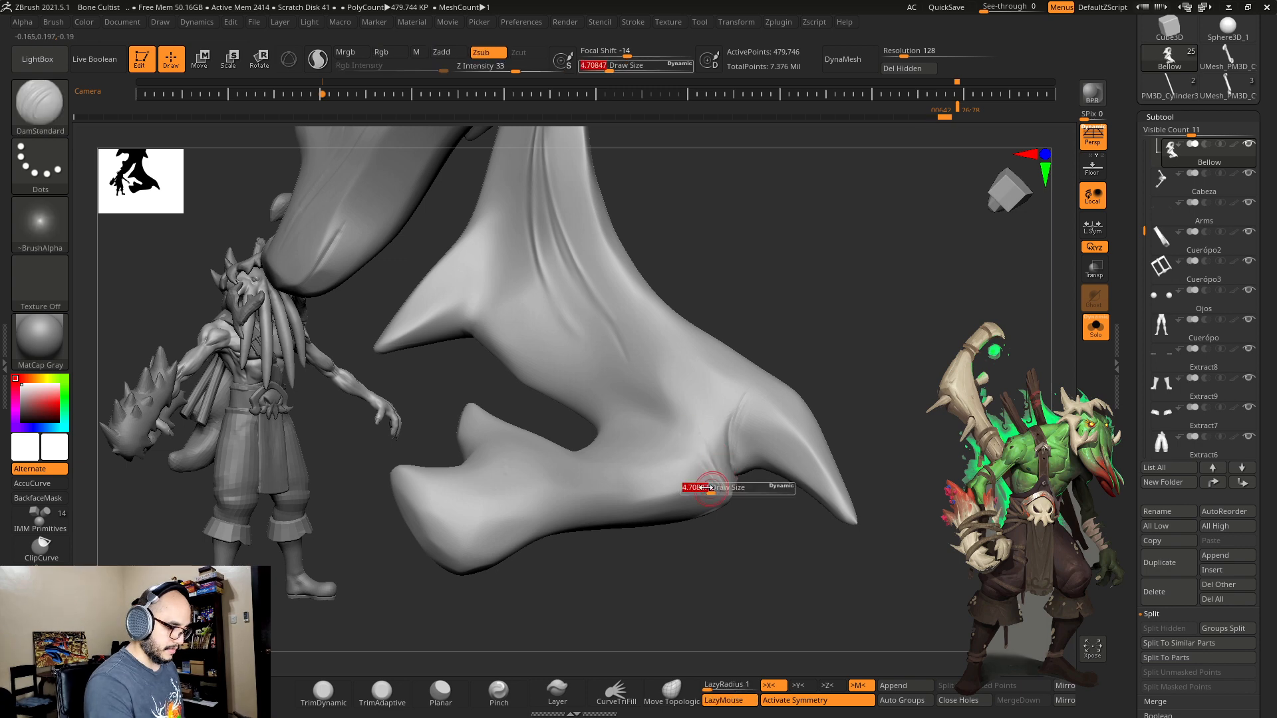
{"action": "mouse_move", "coordinate": [742, 489]}
{"action": "left_mouse_down"}
{"action": "mouse_move", "coordinate": [765, 489]}
{"action": "mouse_move", "coordinate": [635, 504]}
{"action": "left_mouse_up"}
{"action": "key", "text": "s"}
{"action": "left_click_drag", "start_coordinate": [725, 490], "coordinate": [717, 490]}
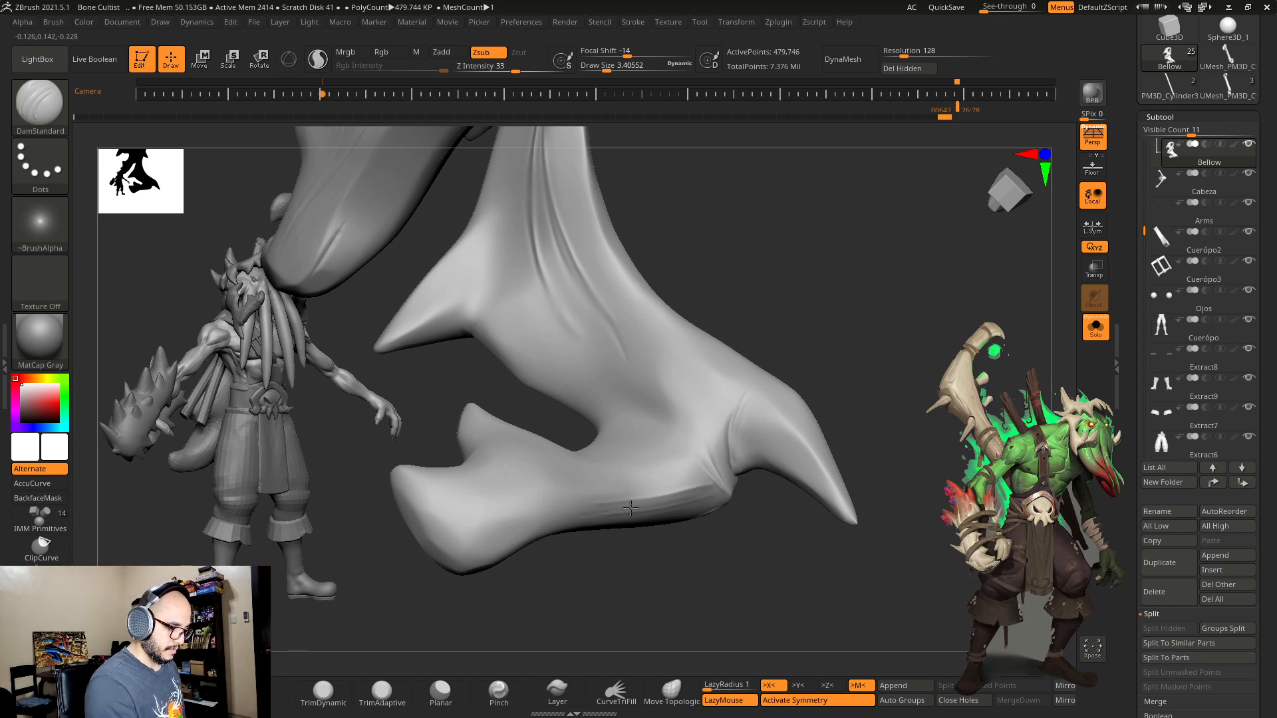
{"action": "key", "text": "shift"}
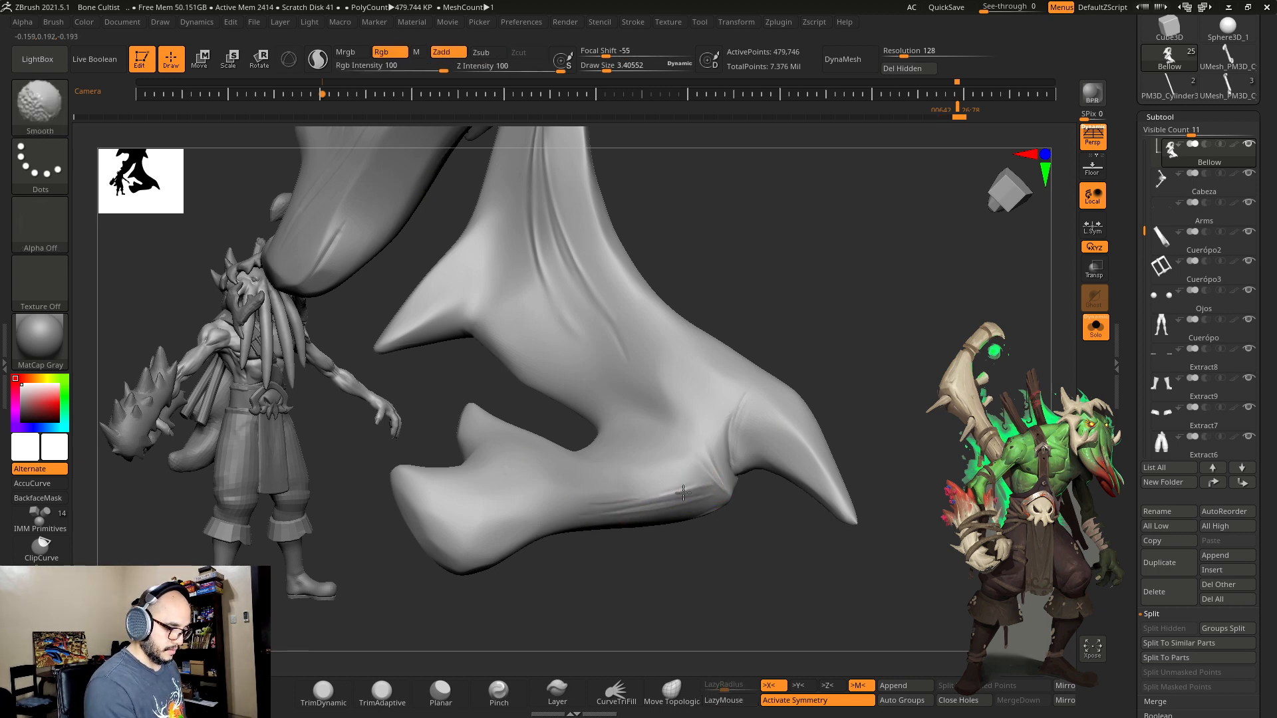
Step: Switch to hPolish, enlarge it to about 11.8, and flatten planes along the curved front bar of the bone
{"action": "mouse_move", "coordinate": [871, 459]}
{"action": "left_mouse_down"}
{"action": "mouse_move", "coordinate": [863, 416]}
{"action": "mouse_move", "coordinate": [891, 399]}
{"action": "mouse_move", "coordinate": [925, 442]}
{"action": "left_mouse_up"}
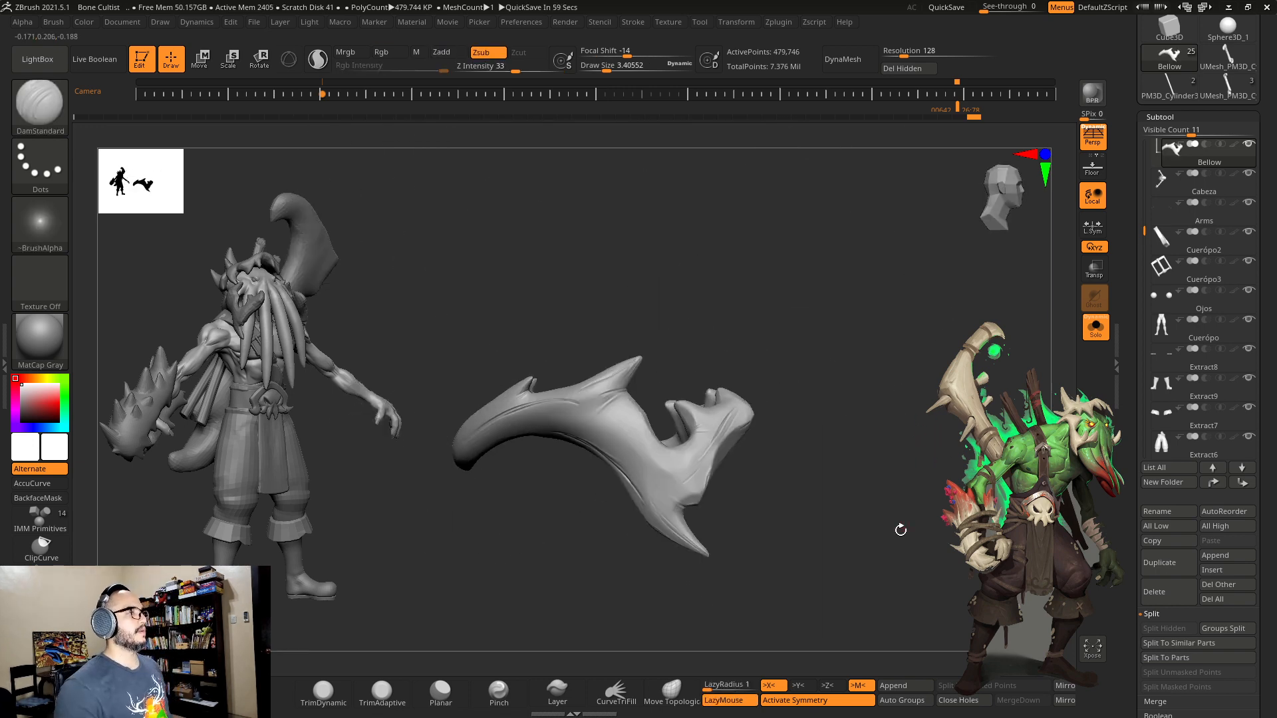
{"action": "left_click_drag", "start_coordinate": [900, 530], "coordinate": [696, 428]}
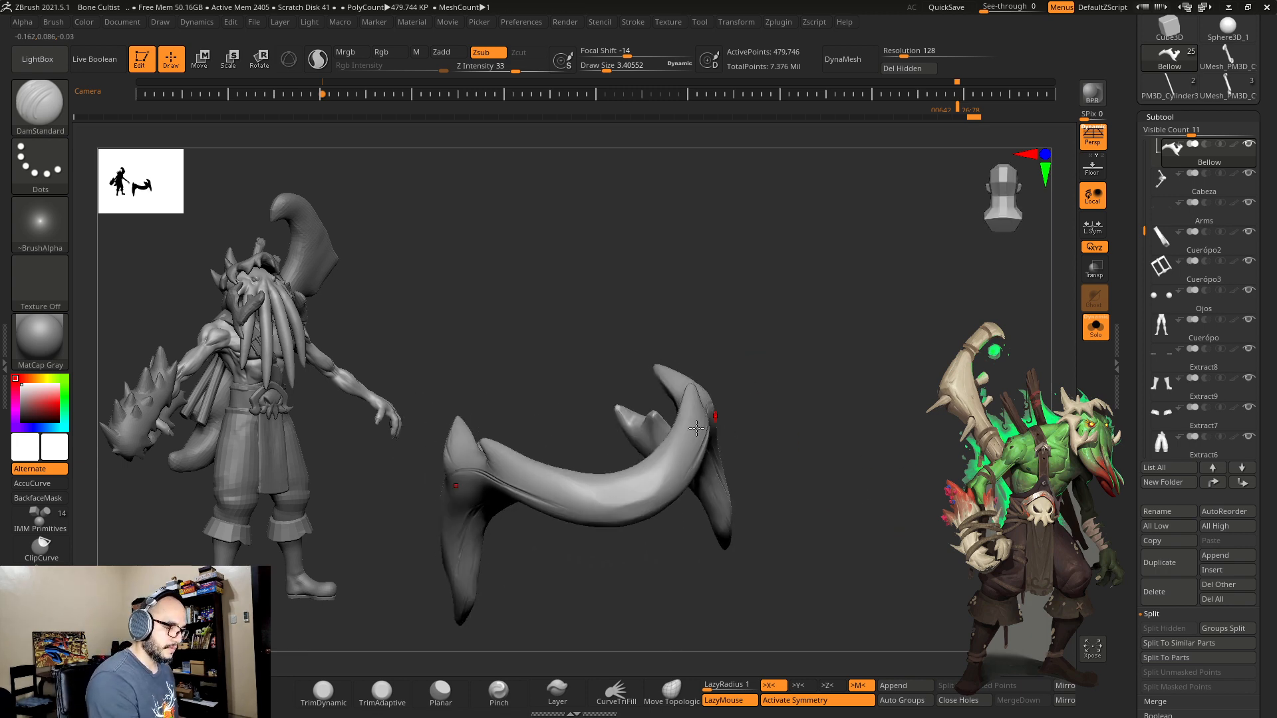
{"action": "key", "text": "b"}
{"action": "key", "text": "h"}
{"action": "key", "text": "p"}
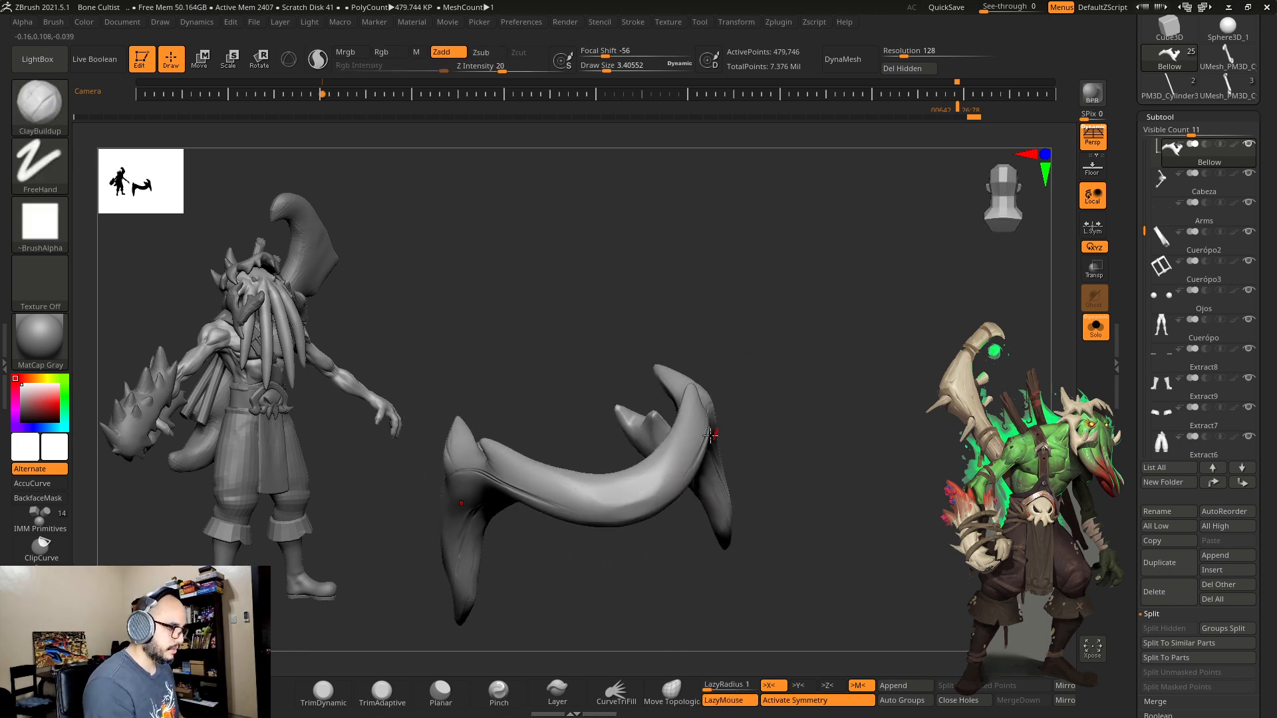
{"action": "key", "text": "s"}
{"action": "left_click", "coordinate": [705, 480]}
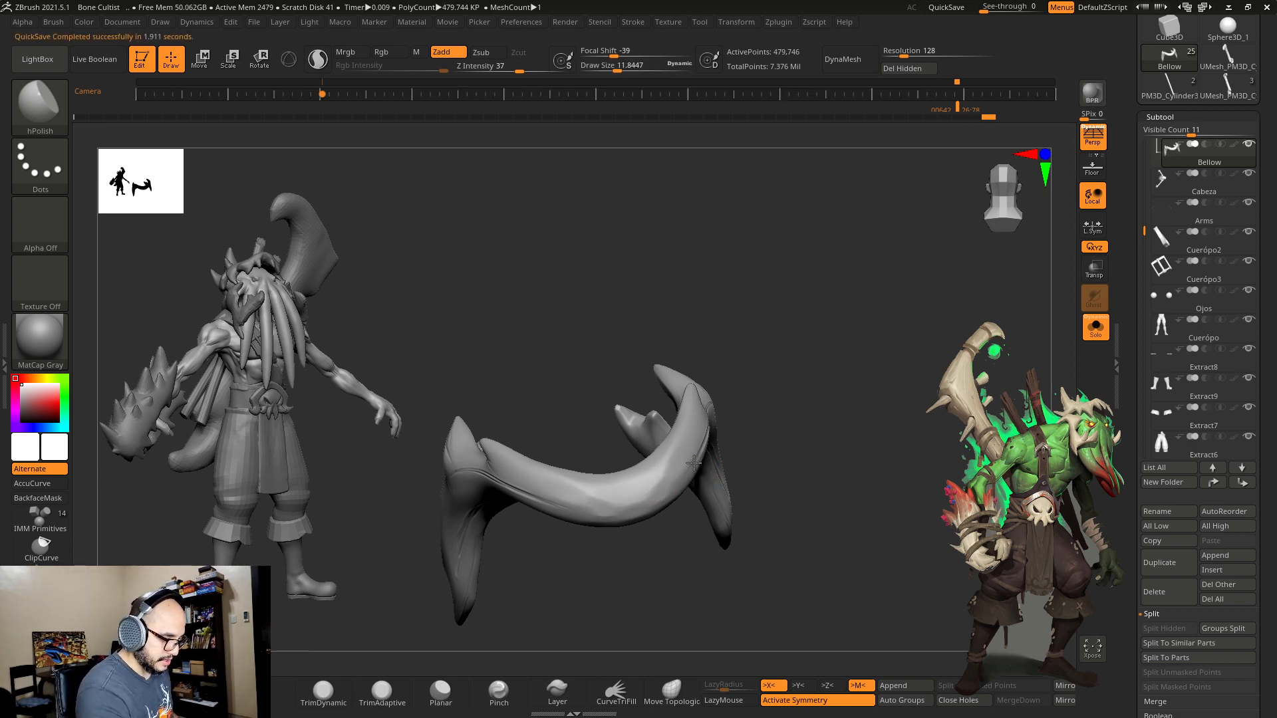
Step: Flatten more planes along the curved front bar and the start of the side arm with hPolish at about 11.8
{"action": "left_click_drag", "start_coordinate": [696, 432], "coordinate": [673, 468]}
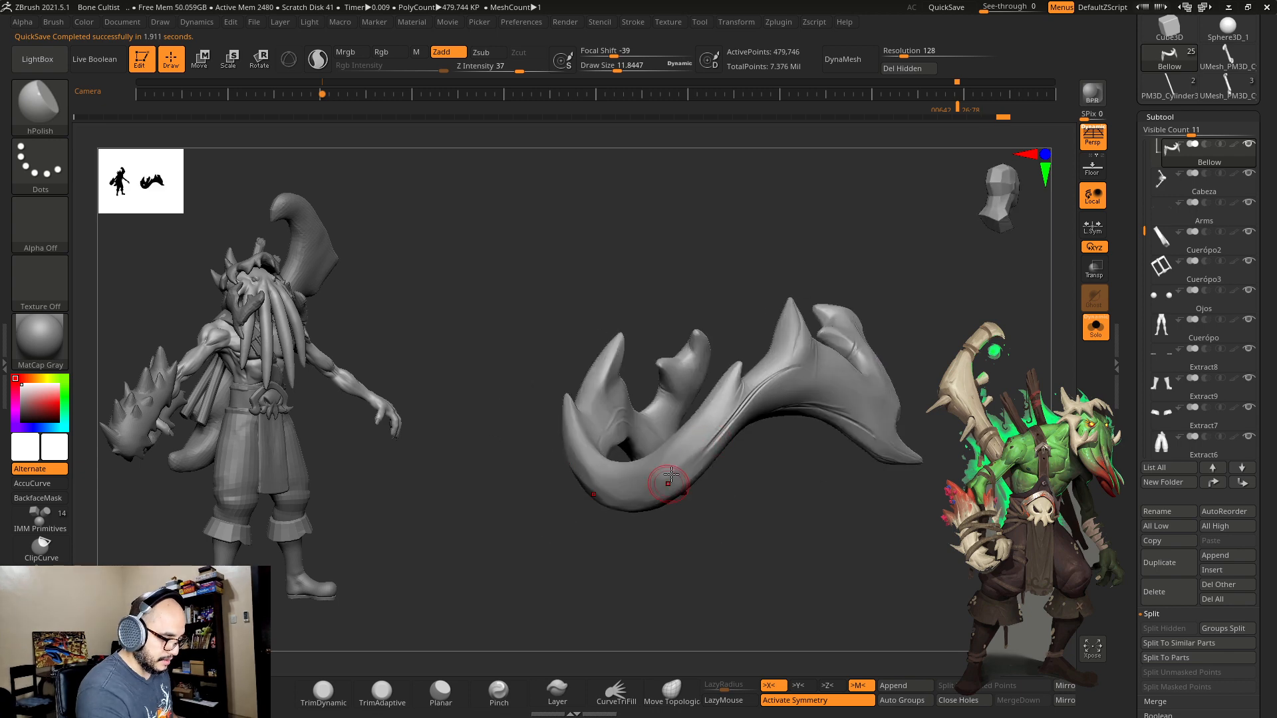
{"action": "left_click_drag", "start_coordinate": [748, 363], "coordinate": [726, 460]}
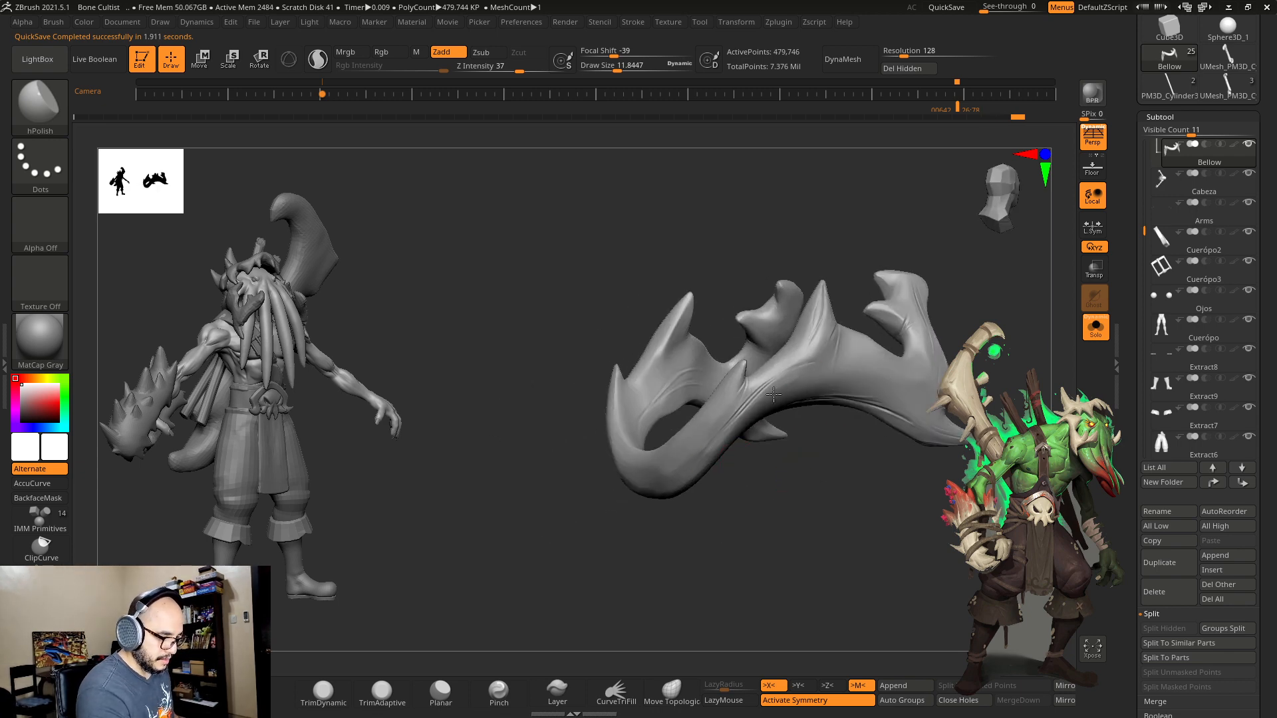
{"action": "left_click_drag", "start_coordinate": [774, 394], "coordinate": [801, 383]}
{"action": "left_click_drag", "start_coordinate": [791, 233], "coordinate": [852, 270]}
{"action": "left_click_drag", "start_coordinate": [787, 319], "coordinate": [787, 312]}
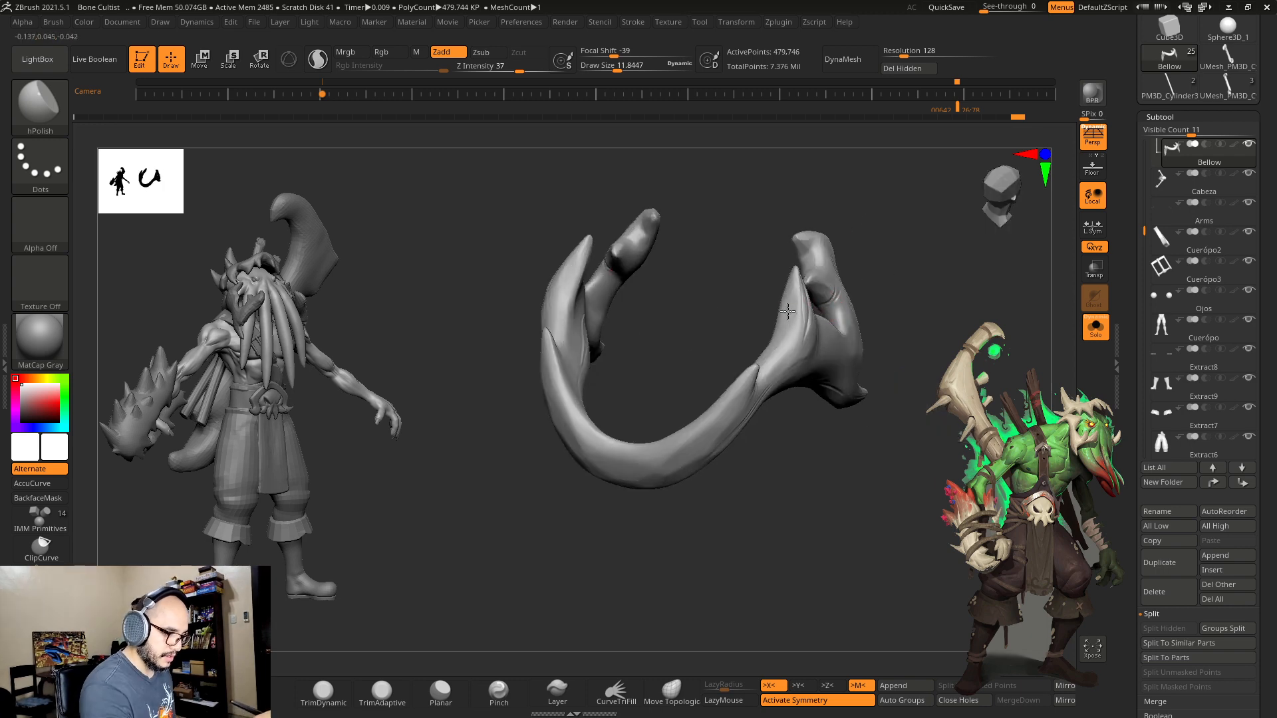
Step: Reduce hPolish to between about 7.6 and 9.5 and polish flat planes across the side spikes and the arm's outer face
{"action": "mouse_move", "coordinate": [852, 219]}
{"action": "left_mouse_down"}
{"action": "mouse_move", "coordinate": [812, 313]}
{"action": "mouse_move", "coordinate": [813, 273]}
{"action": "left_mouse_up"}
{"action": "key", "text": "bracketleft"}
{"action": "left_click_drag", "start_coordinate": [897, 174], "coordinate": [846, 187]}
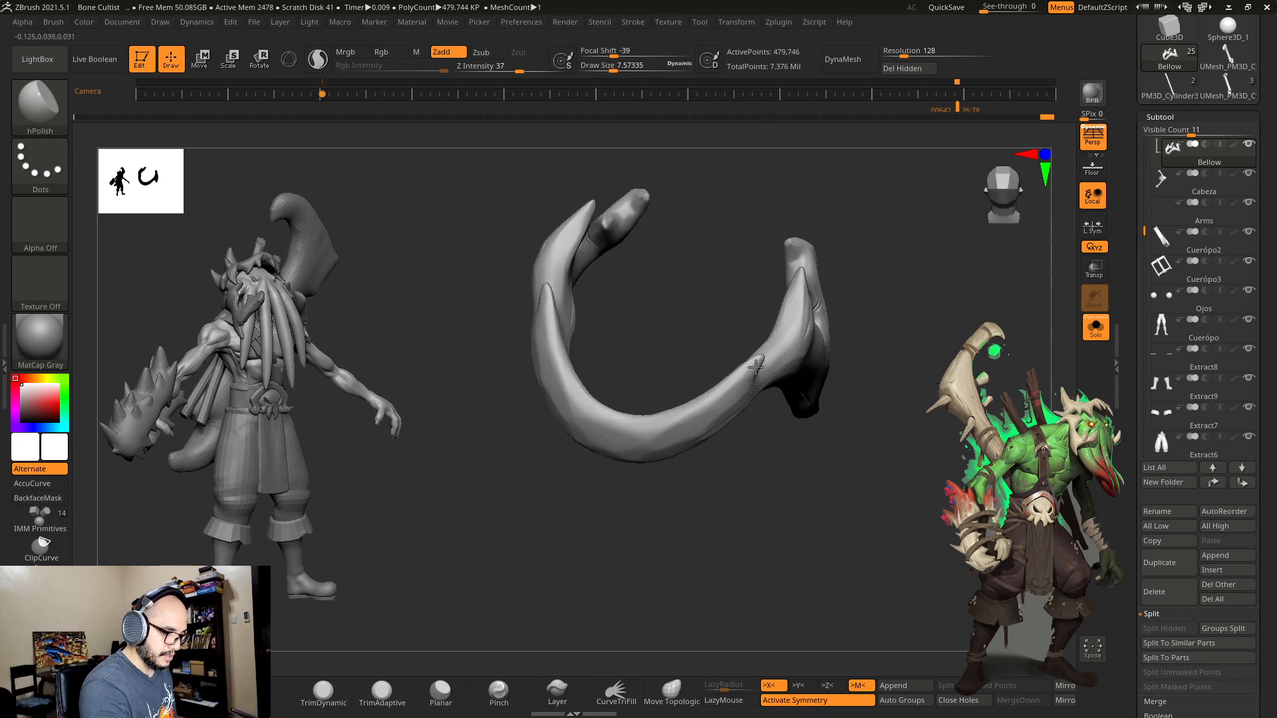
{"action": "left_click_drag", "start_coordinate": [772, 407], "coordinate": [783, 429]}
{"action": "left_click_drag", "start_coordinate": [744, 334], "coordinate": [784, 353]}
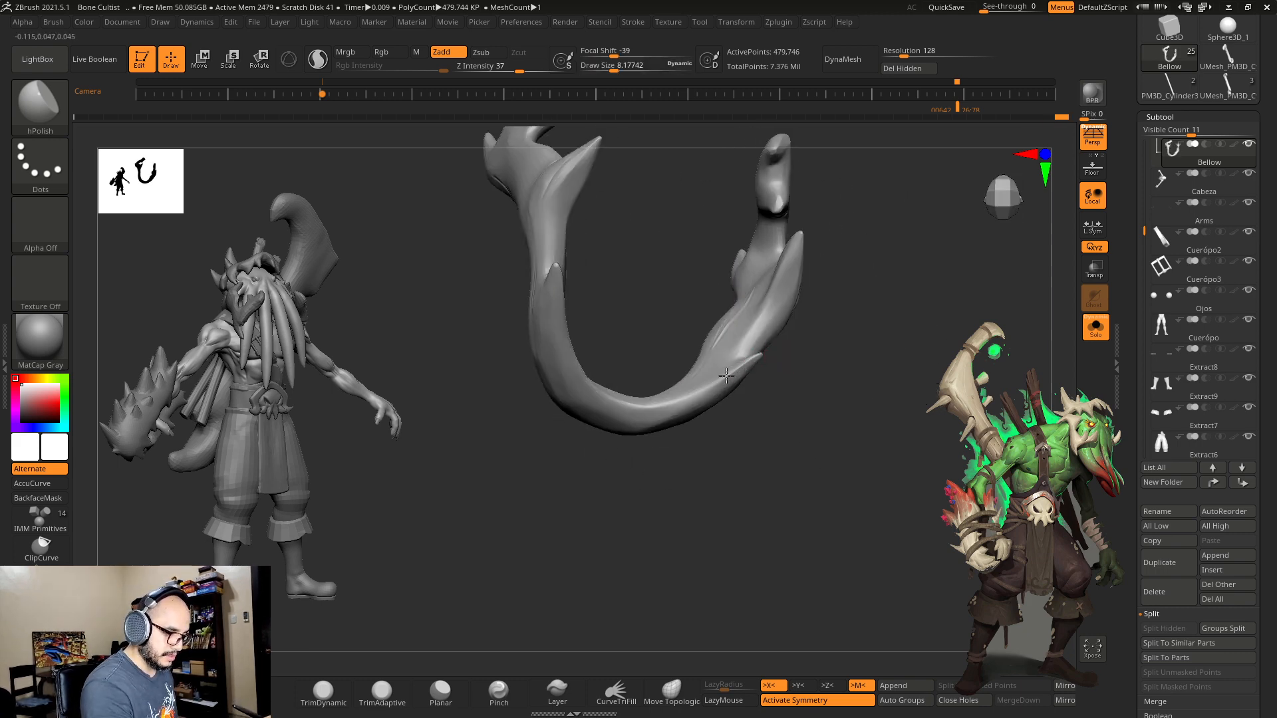
{"action": "mouse_move", "coordinate": [744, 402]}
{"action": "left_mouse_down"}
{"action": "mouse_move", "coordinate": [648, 409]}
{"action": "mouse_move", "coordinate": [745, 454]}
{"action": "mouse_move", "coordinate": [707, 417]}
{"action": "mouse_move", "coordinate": [729, 390]}
{"action": "mouse_move", "coordinate": [779, 425]}
{"action": "mouse_move", "coordinate": [658, 464]}
{"action": "mouse_move", "coordinate": [739, 435]}
{"action": "left_mouse_up"}
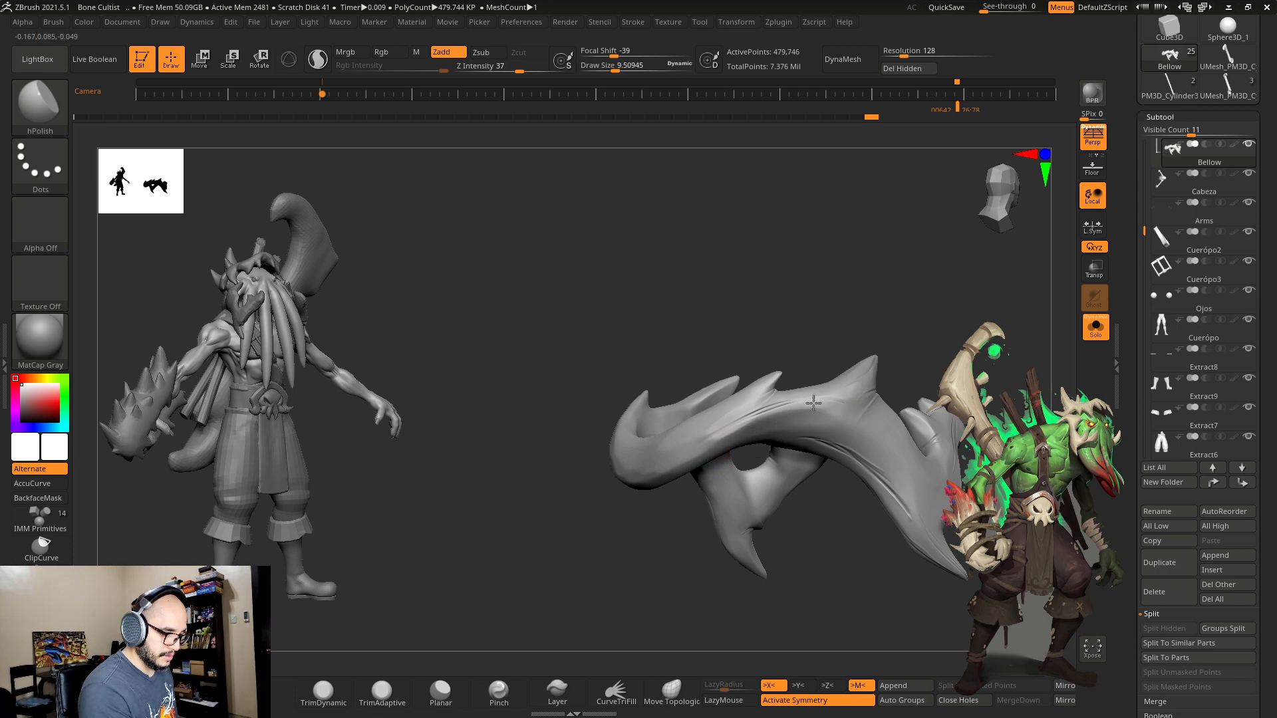
{"action": "left_click_drag", "start_coordinate": [863, 379], "coordinate": [812, 391]}
{"action": "left_click_drag", "start_coordinate": [801, 505], "coordinate": [795, 512]}
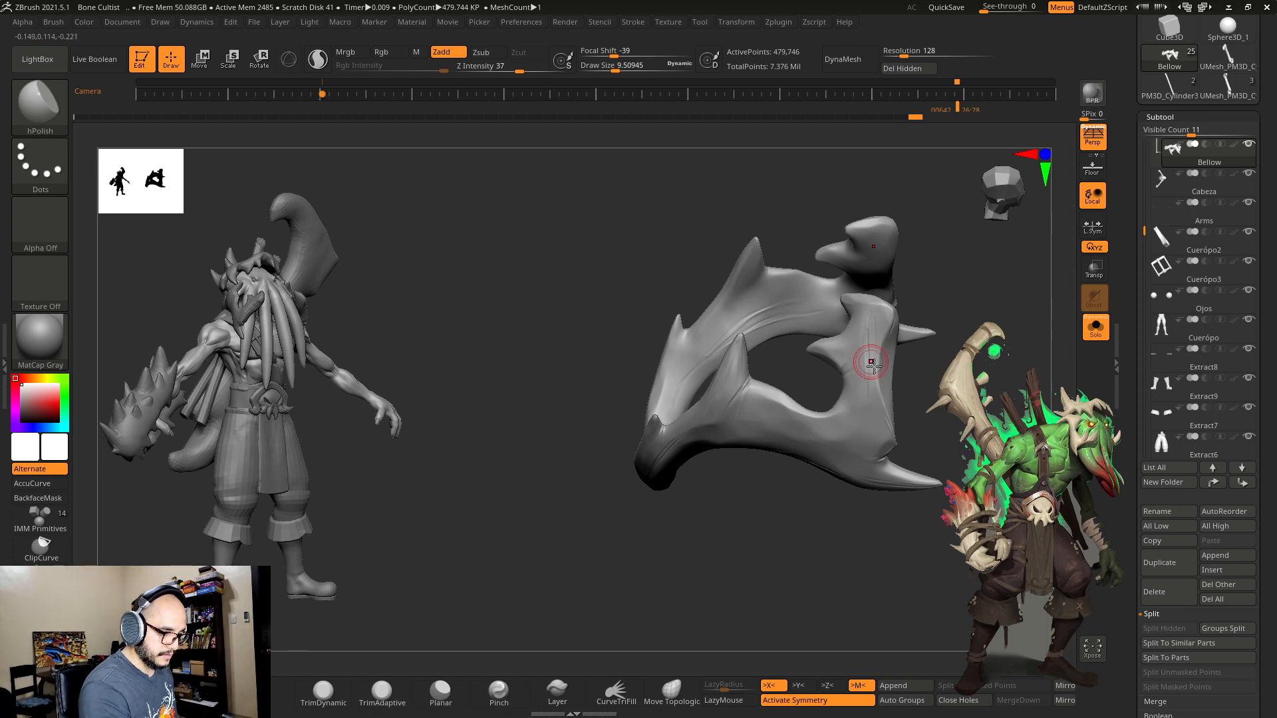
Step: Switch to DamStandard at about 3.1, carve creases around the base of the hooked prong's small spike, and smooth the area
{"action": "right_click_drag", "start_coordinate": [913, 331], "coordinate": [863, 418]}
{"action": "key", "text": "b"}
{"action": "key", "text": "d"}
{"action": "key", "text": "s"}
{"action": "right_click_drag", "start_coordinate": [780, 332], "coordinate": [783, 381], "text": "ctrl"}
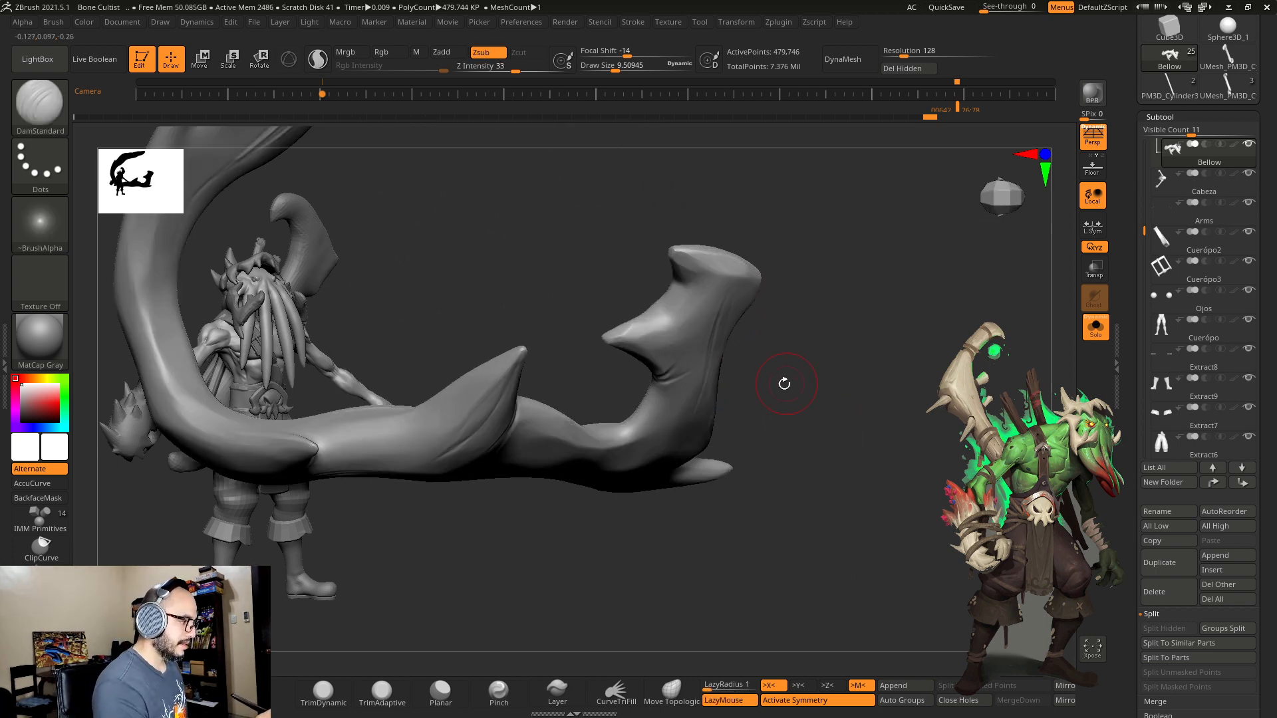
{"action": "mouse_move", "coordinate": [666, 309]}
{"action": "left_mouse_down"}
{"action": "mouse_move", "coordinate": [670, 348]}
{"action": "mouse_move", "coordinate": [669, 315]}
{"action": "left_mouse_up"}
{"action": "key", "text": "s"}
{"action": "key", "text": "ctrl+z"}
{"action": "key", "text": "s"}
{"action": "key", "text": "ctrl+z"}
{"action": "key", "text": "s"}
{"action": "left_click_drag", "start_coordinate": [657, 306], "coordinate": [669, 363]}
{"action": "key", "text": "shift"}
{"action": "left_click_drag", "start_coordinate": [756, 357], "coordinate": [799, 385]}
{"action": "right_click_drag", "start_coordinate": [667, 324], "coordinate": [600, 365]}
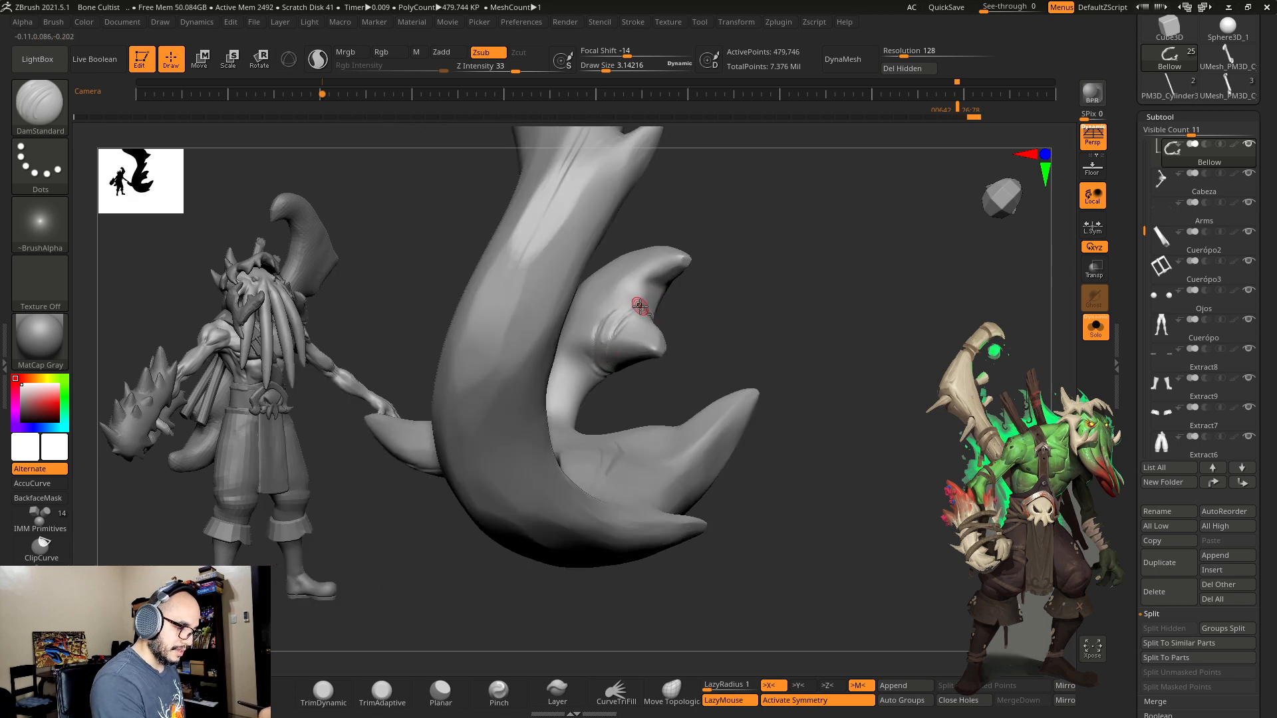
{"action": "left_click_drag", "start_coordinate": [607, 359], "coordinate": [607, 309], "text": "shift"}
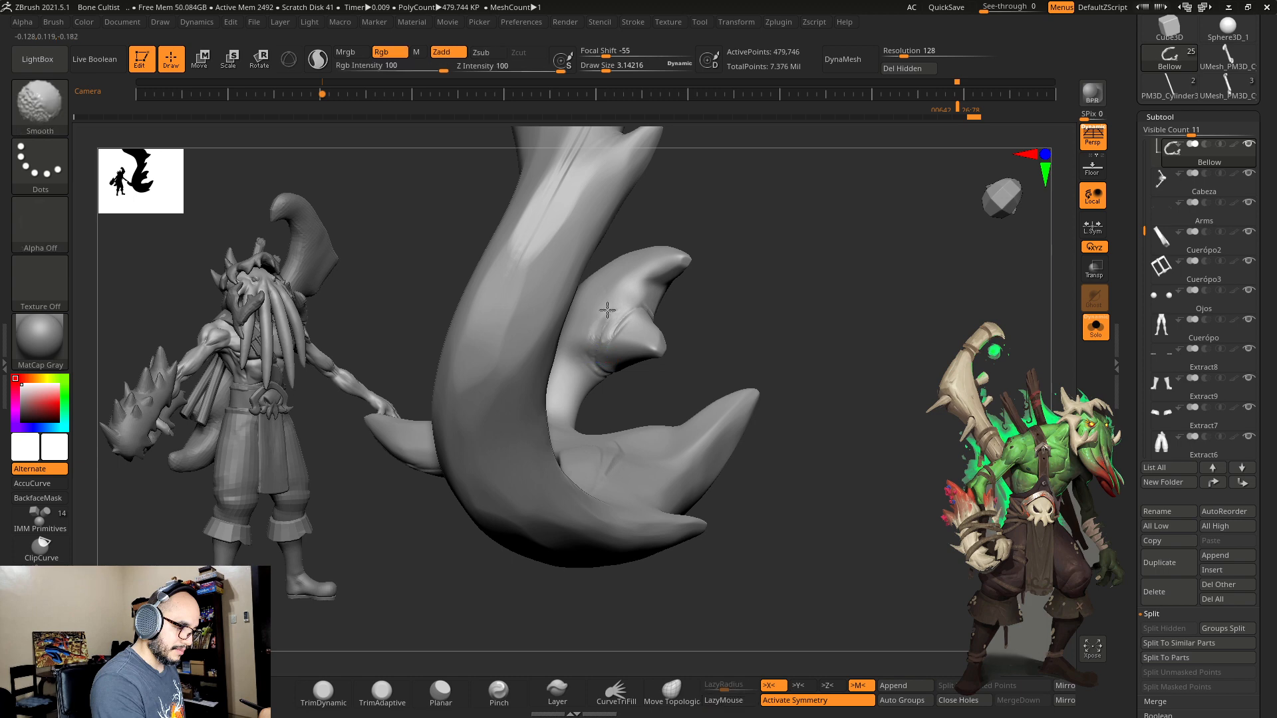
Step: Switch to the Standard brush in Zadd mode and raise its Z Intensity to 27
{"action": "mouse_move", "coordinate": [748, 307]}
{"action": "right_mouse_down"}
{"action": "mouse_move", "coordinate": [758, 325]}
{"action": "mouse_move", "coordinate": [778, 305]}
{"action": "mouse_move", "coordinate": [755, 307]}
{"action": "mouse_move", "coordinate": [779, 308]}
{"action": "mouse_move", "coordinate": [793, 329]}
{"action": "right_mouse_up"}
{"action": "key", "text": "b"}
{"action": "key", "text": "s"}
{"action": "key", "text": "t"}
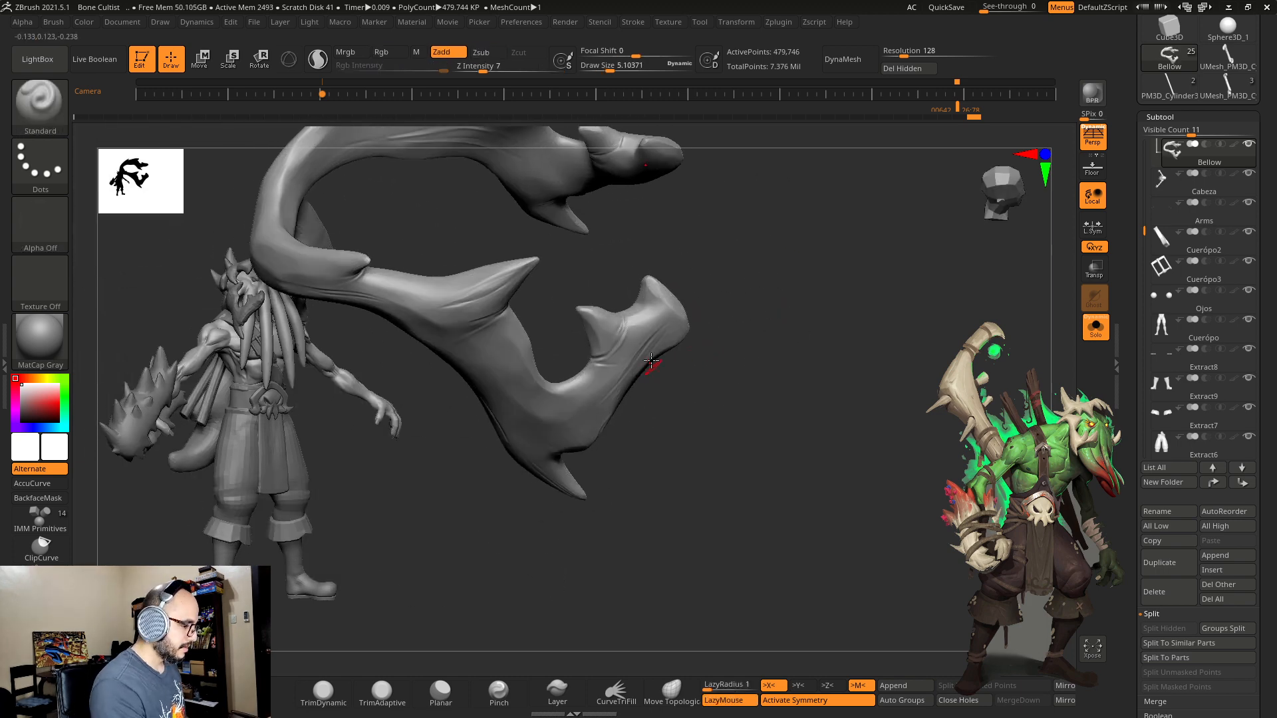
{"action": "key", "text": "s"}
{"action": "left_click_drag", "start_coordinate": [623, 315], "coordinate": [629, 320]}
{"action": "key", "text": "s"}
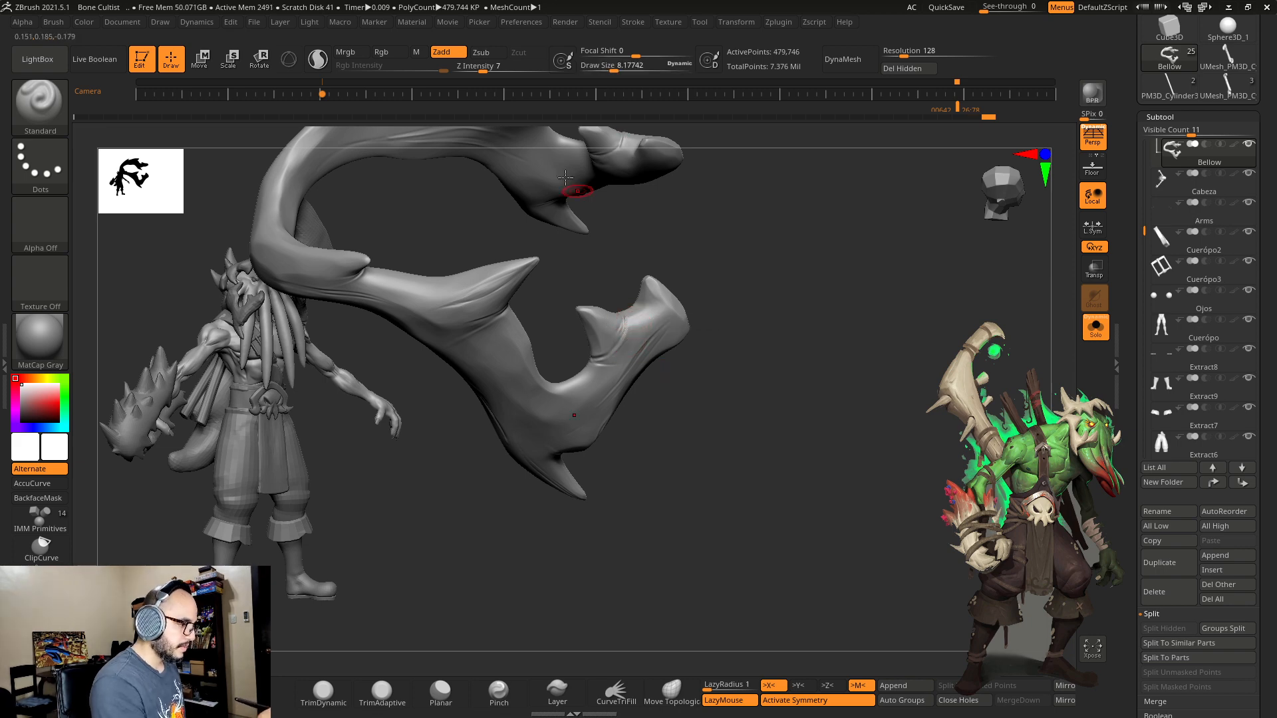
{"action": "left_click", "coordinate": [510, 68]}
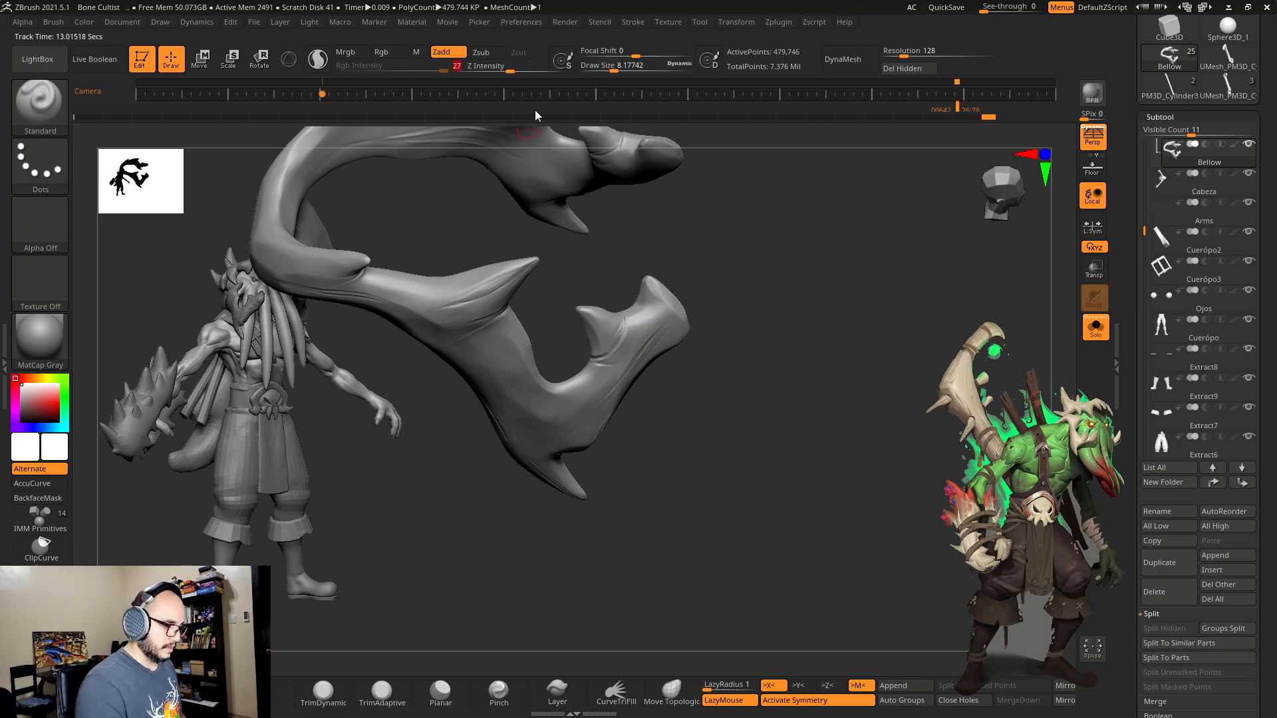
Step: Build raised folds around the base of the hooked prong's small spike with Standard at sizes about 4.7 and 4.0
{"action": "left_click_drag", "start_coordinate": [698, 372], "coordinate": [707, 419], "text": "alt"}
{"action": "key", "text": "s"}
{"action": "left_click_drag", "start_coordinate": [647, 322], "coordinate": [603, 349]}
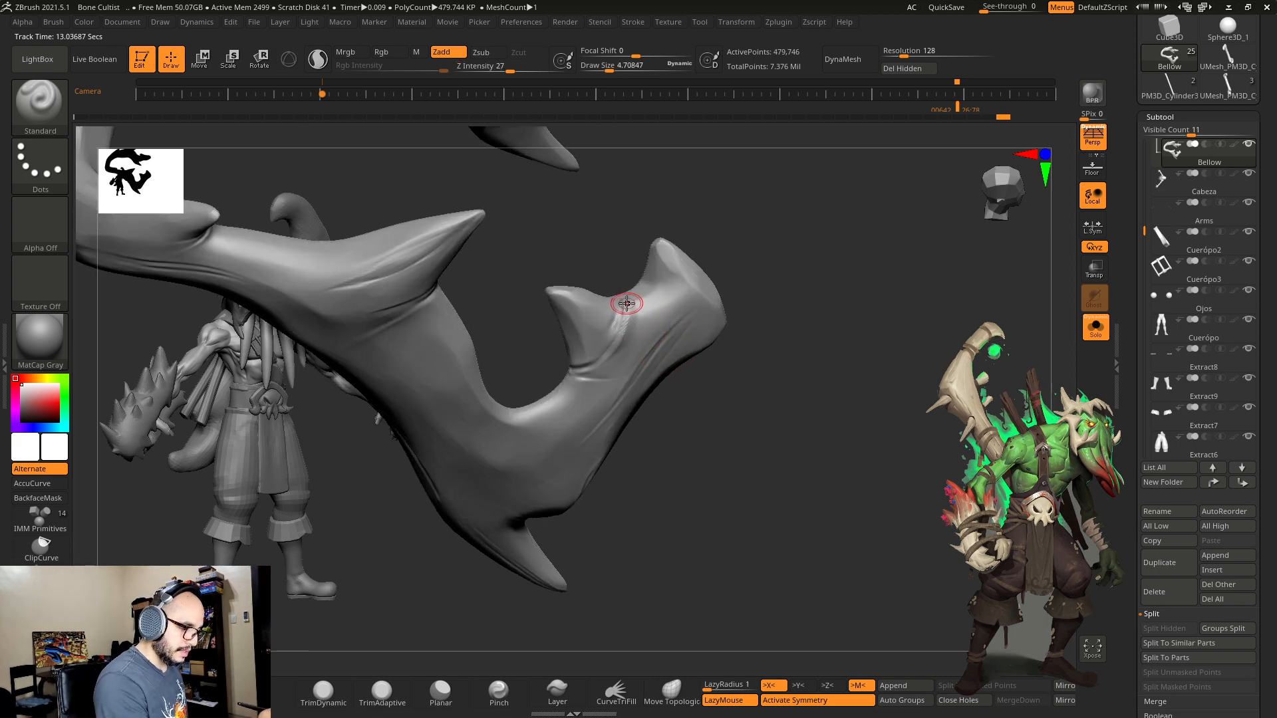
{"action": "left_click_drag", "start_coordinate": [626, 299], "coordinate": [614, 348]}
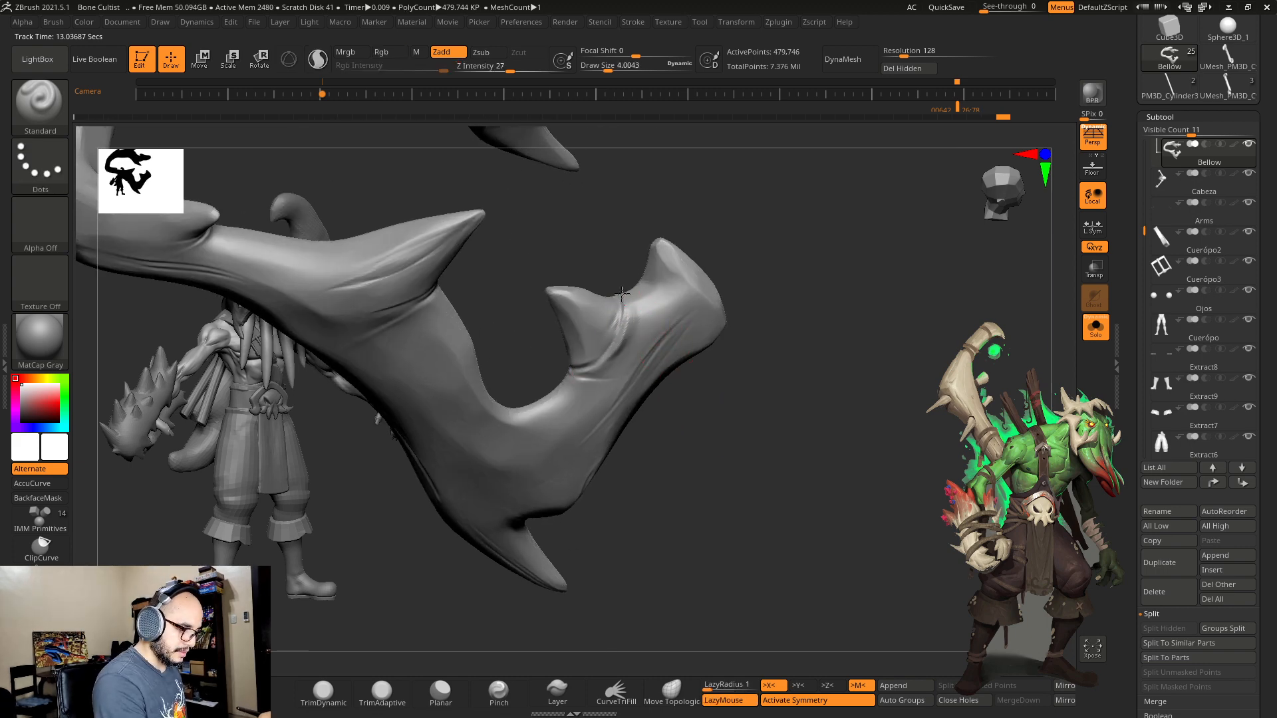
{"action": "mouse_move", "coordinate": [618, 276]}
{"action": "left_mouse_down"}
{"action": "mouse_move", "coordinate": [617, 359]}
{"action": "mouse_move", "coordinate": [689, 339]}
{"action": "mouse_move", "coordinate": [667, 319]}
{"action": "left_mouse_up"}
Step: Sculpt thin folds below the hooked prong's pointed tip with Standard at sizes about 1.7 and 2.5
{"action": "key", "text": "bracketleft"}
{"action": "key", "text": "s"}
{"action": "left_click_drag", "start_coordinate": [643, 371], "coordinate": [626, 403]}
{"action": "left_click_drag", "start_coordinate": [735, 254], "coordinate": [723, 248]}
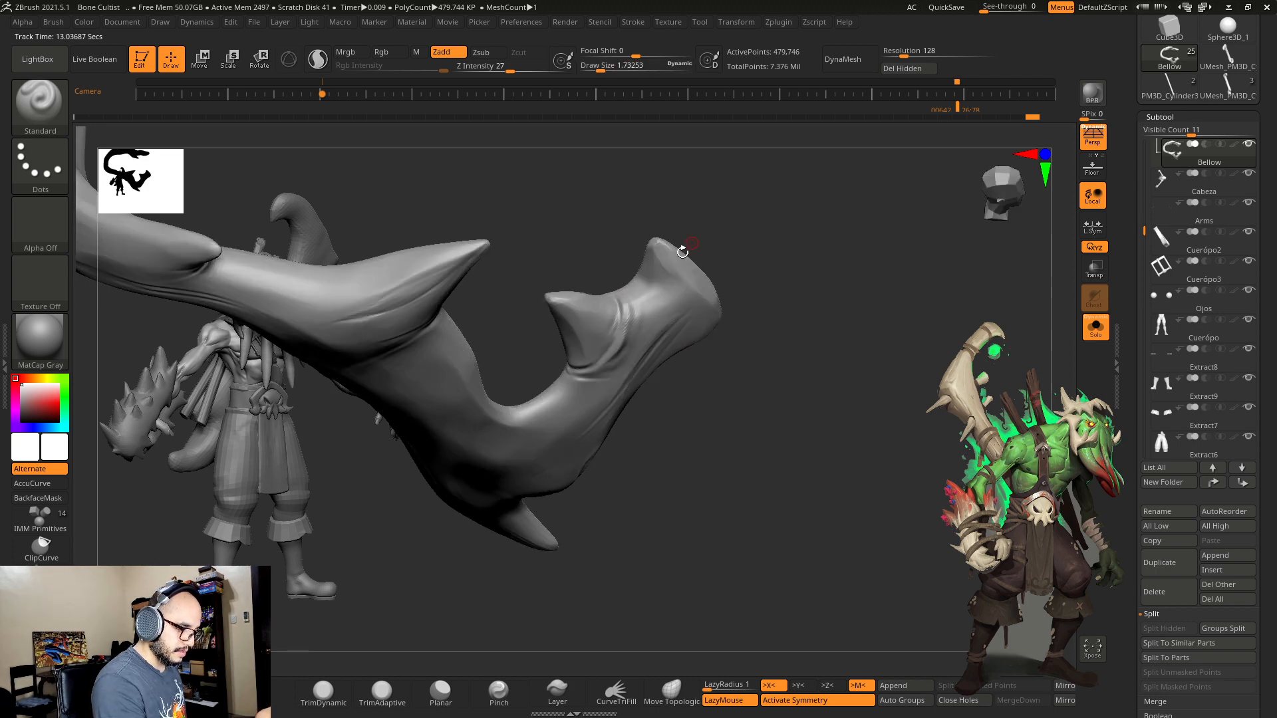
{"action": "left_click_drag", "start_coordinate": [643, 273], "coordinate": [688, 268]}
{"action": "key", "text": "bracketright"}
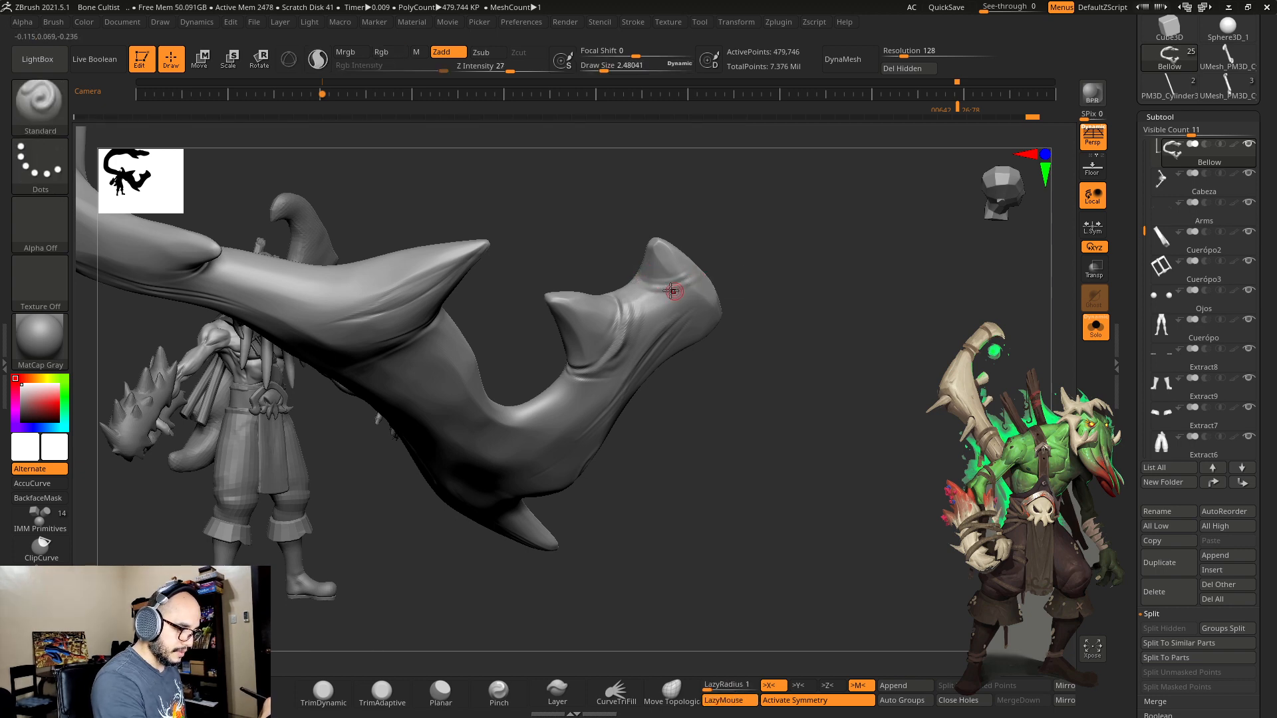
{"action": "left_click_drag", "start_coordinate": [685, 253], "coordinate": [687, 272]}
Step: Switch to DamStandard at about 2.5 and carve creases under the hooked prong's tip
{"action": "key", "text": "b"}
{"action": "key", "text": "d"}
{"action": "key", "text": "s"}
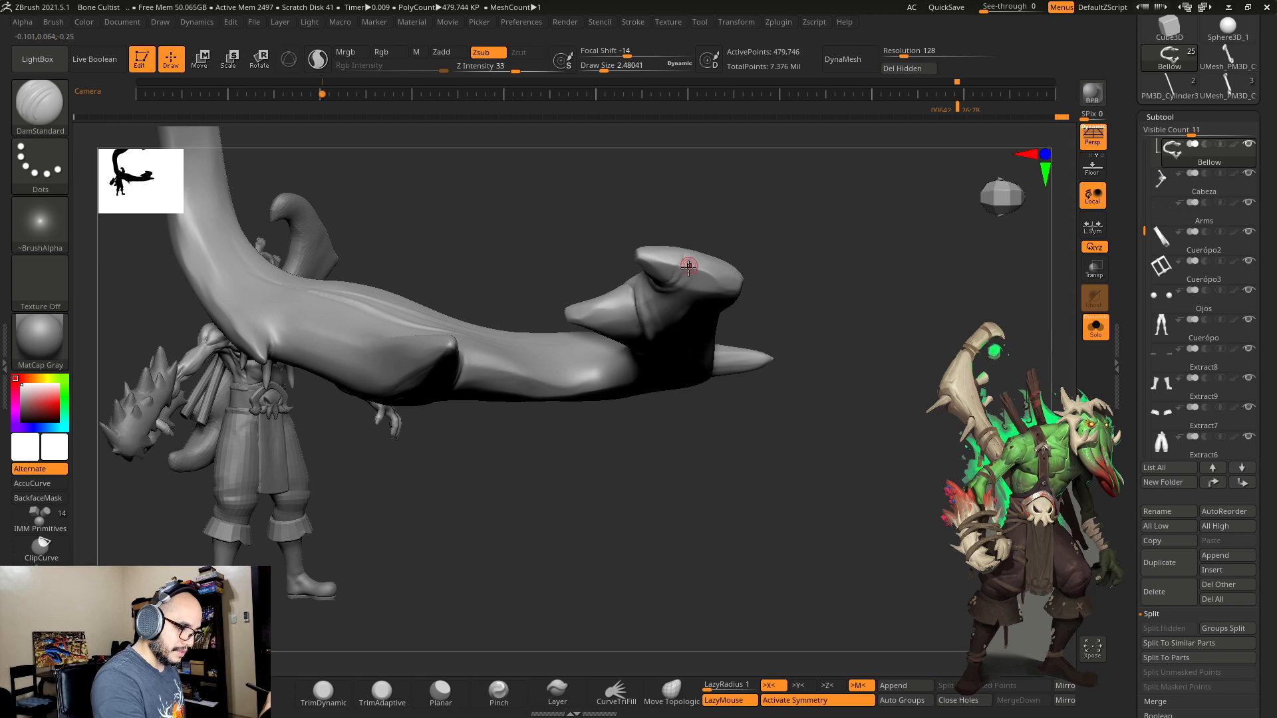
{"action": "mouse_move", "coordinate": [684, 265]}
{"action": "left_mouse_down"}
{"action": "mouse_move", "coordinate": [783, 300]}
{"action": "mouse_move", "coordinate": [803, 228]}
{"action": "mouse_move", "coordinate": [875, 257]}
{"action": "mouse_move", "coordinate": [845, 320]}
{"action": "mouse_move", "coordinate": [930, 384]}
{"action": "mouse_move", "coordinate": [929, 351]}
{"action": "mouse_move", "coordinate": [859, 400]}
{"action": "mouse_move", "coordinate": [719, 266]}
{"action": "mouse_move", "coordinate": [588, 243]}
{"action": "left_mouse_up"}
Step: Set DamStandard to about 1.85 and carve fine creases at the base of the large side spike
{"action": "key", "text": "bracketright"}
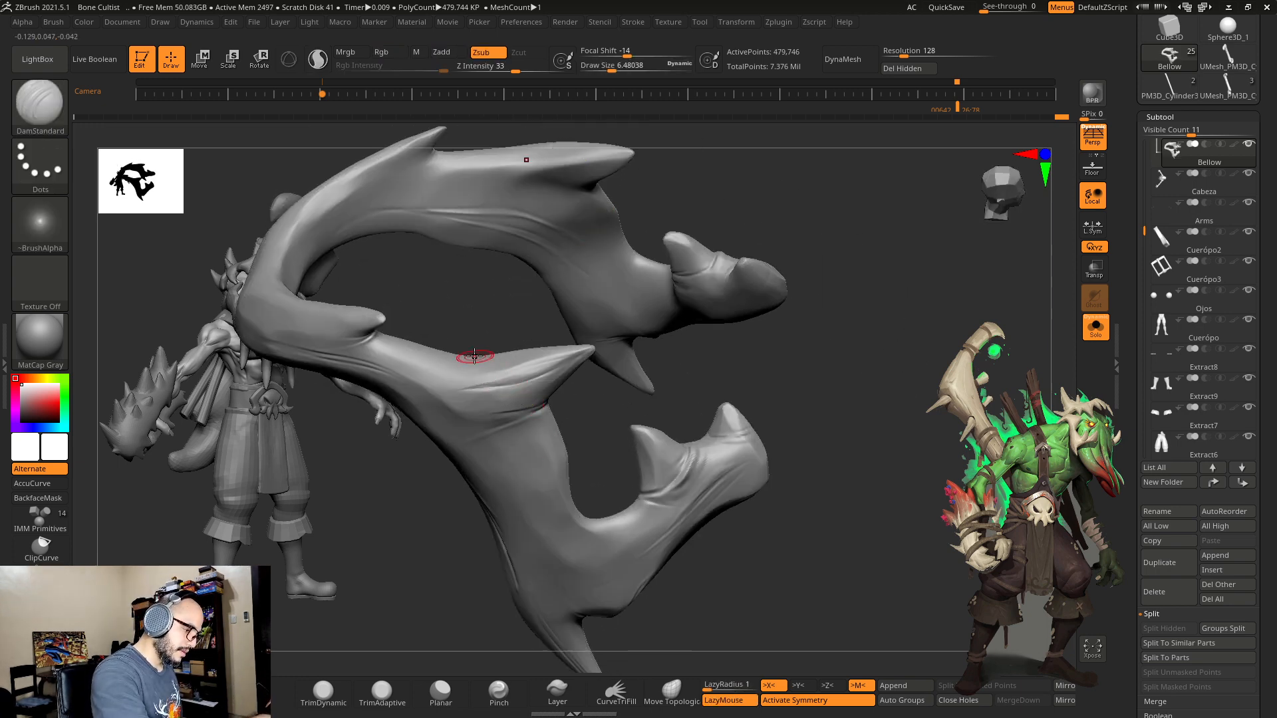
{"action": "key", "text": "s"}
{"action": "left_click_drag", "start_coordinate": [518, 399], "coordinate": [485, 371]}
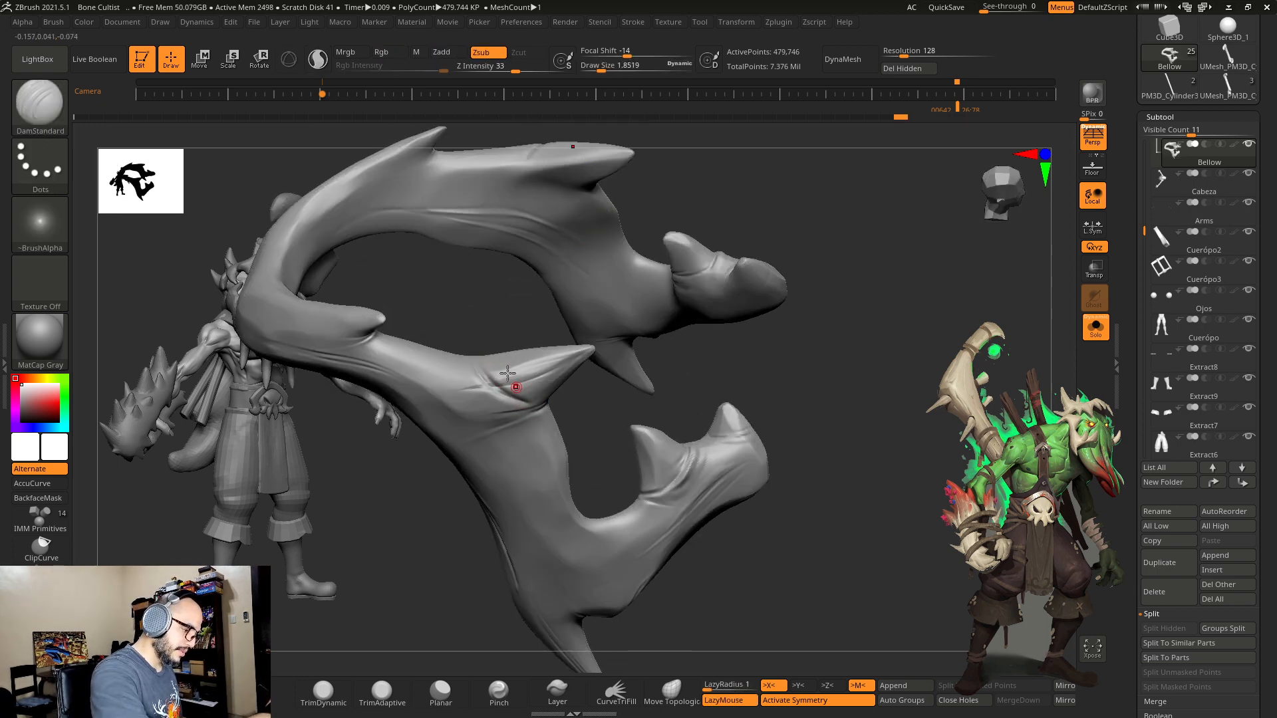
{"action": "right_click_drag", "start_coordinate": [484, 371], "coordinate": [482, 371]}
Step: Switch to Standard at about 3.4 and raise a fold wrapping around the large side spike's base
{"action": "key", "text": "s"}
{"action": "key", "text": "b"}
{"action": "key", "text": "s"}
{"action": "key", "text": "t"}
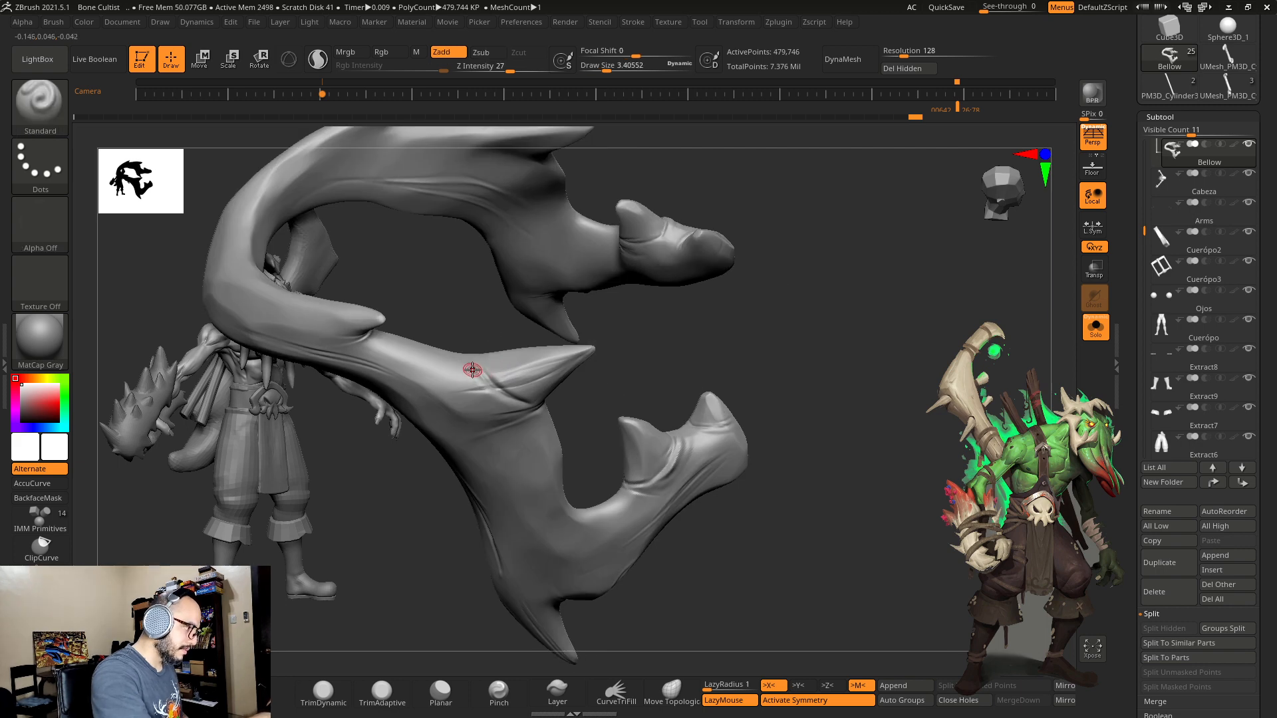
{"action": "left_click_drag", "start_coordinate": [465, 359], "coordinate": [512, 402]}
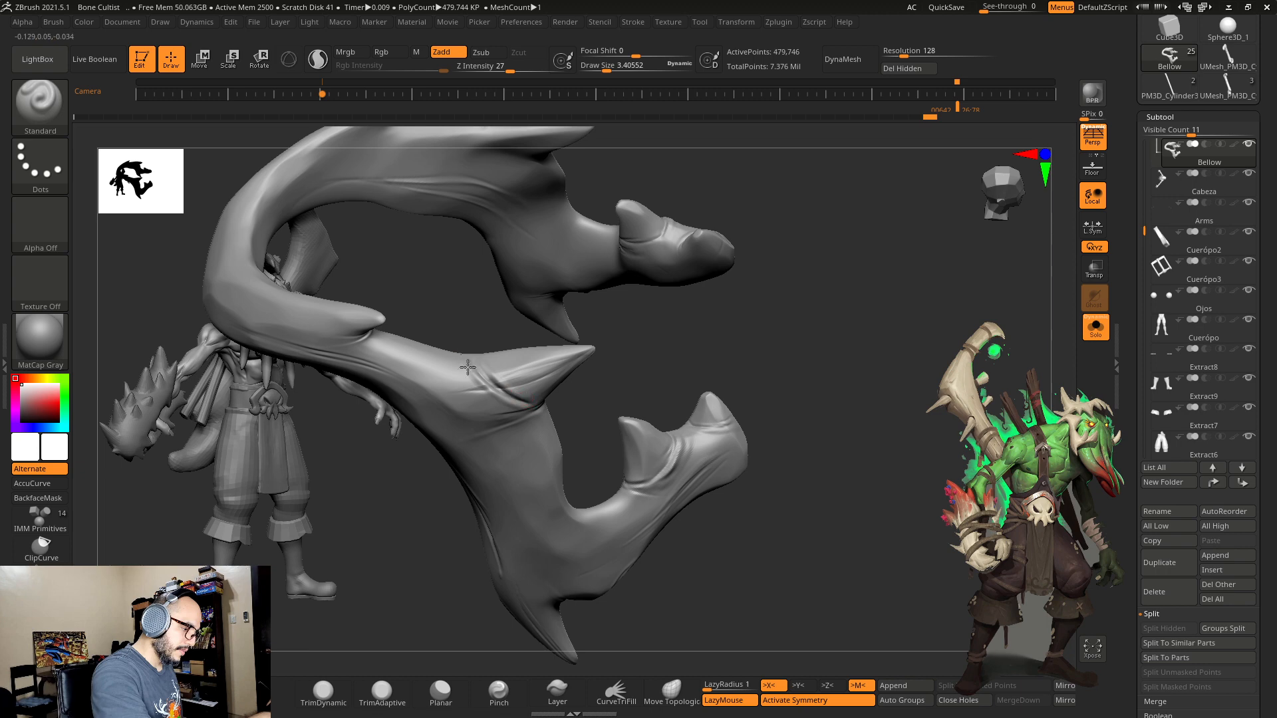
{"action": "mouse_move", "coordinate": [484, 380]}
{"action": "right_mouse_down"}
{"action": "mouse_move", "coordinate": [489, 393]}
{"action": "mouse_move", "coordinate": [519, 376]}
{"action": "mouse_move", "coordinate": [775, 485]}
{"action": "mouse_move", "coordinate": [744, 462]}
{"action": "mouse_move", "coordinate": [704, 561]}
{"action": "right_mouse_up"}
Step: Sculpt rimmed dents down the inner edge below the large side spike with Standard at sizes about 4.7 and 3.1
{"action": "right_click_drag", "start_coordinate": [558, 395], "coordinate": [560, 401]}
{"action": "key", "text": "s"}
{"action": "left_click_drag", "start_coordinate": [559, 402], "coordinate": [564, 402]}
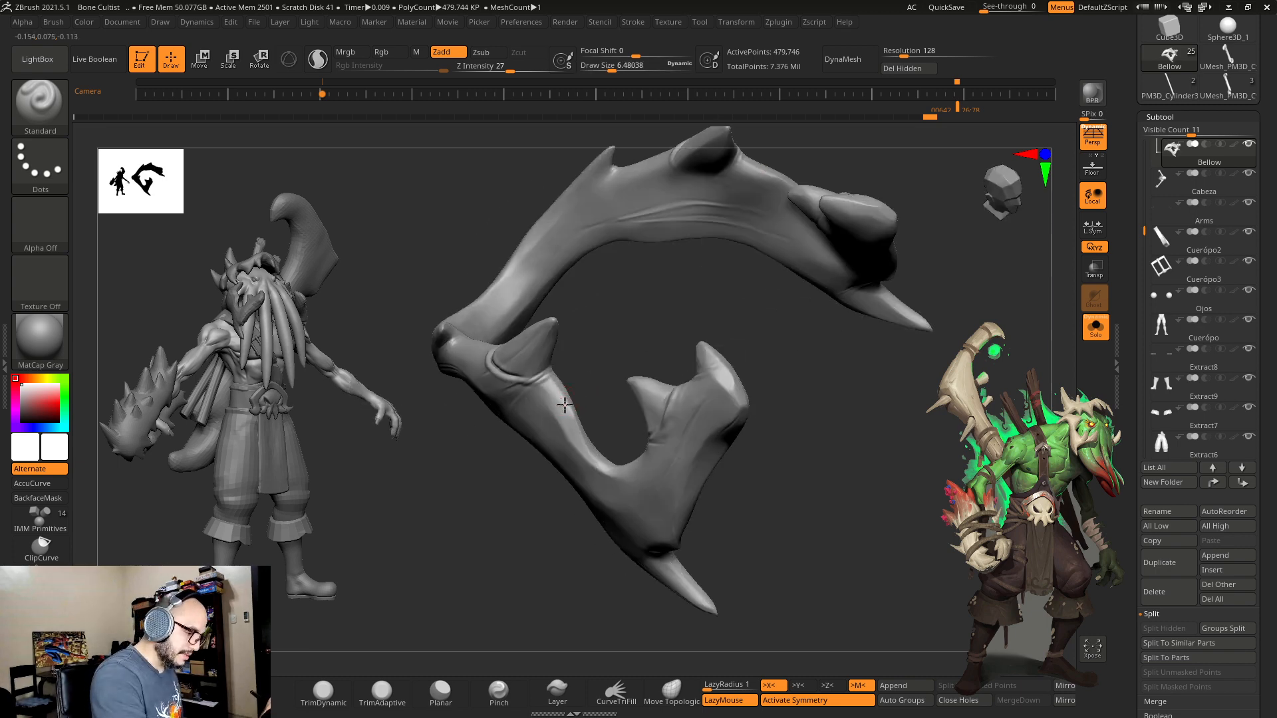
{"action": "key", "text": "ctrl"}
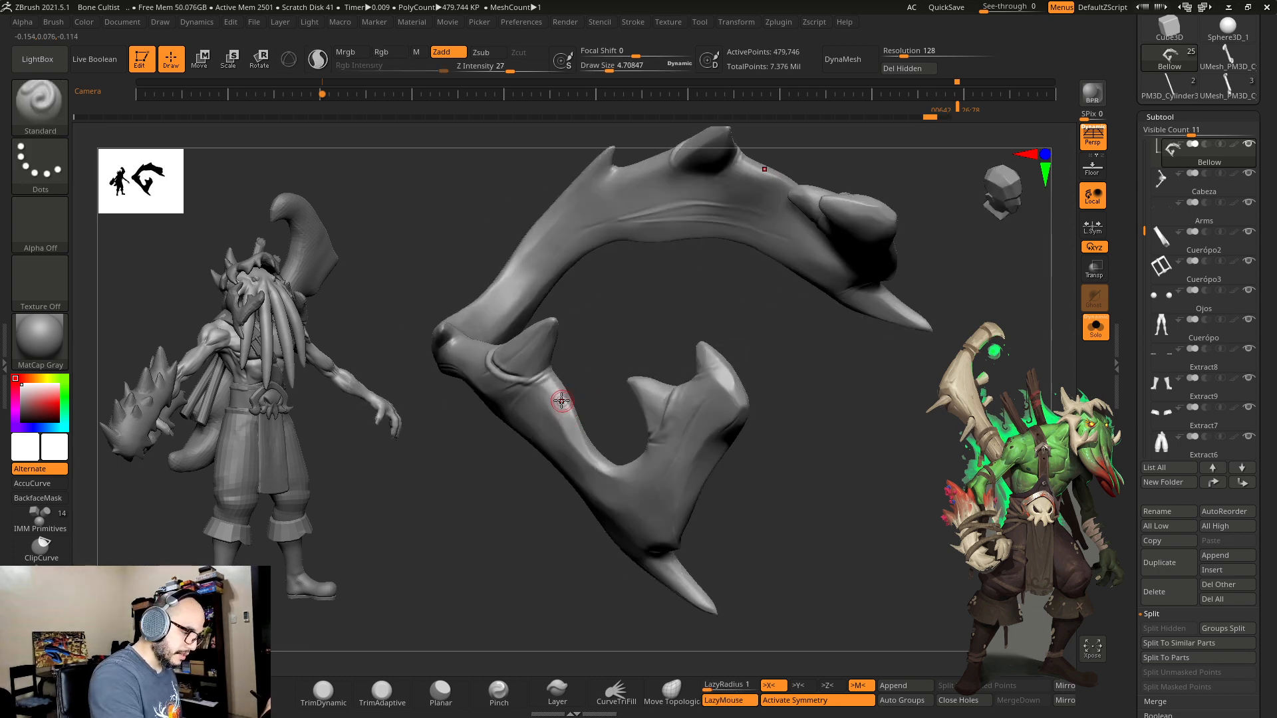
{"action": "left_click_drag", "start_coordinate": [554, 397], "coordinate": [595, 448]}
{"action": "key", "text": "s"}
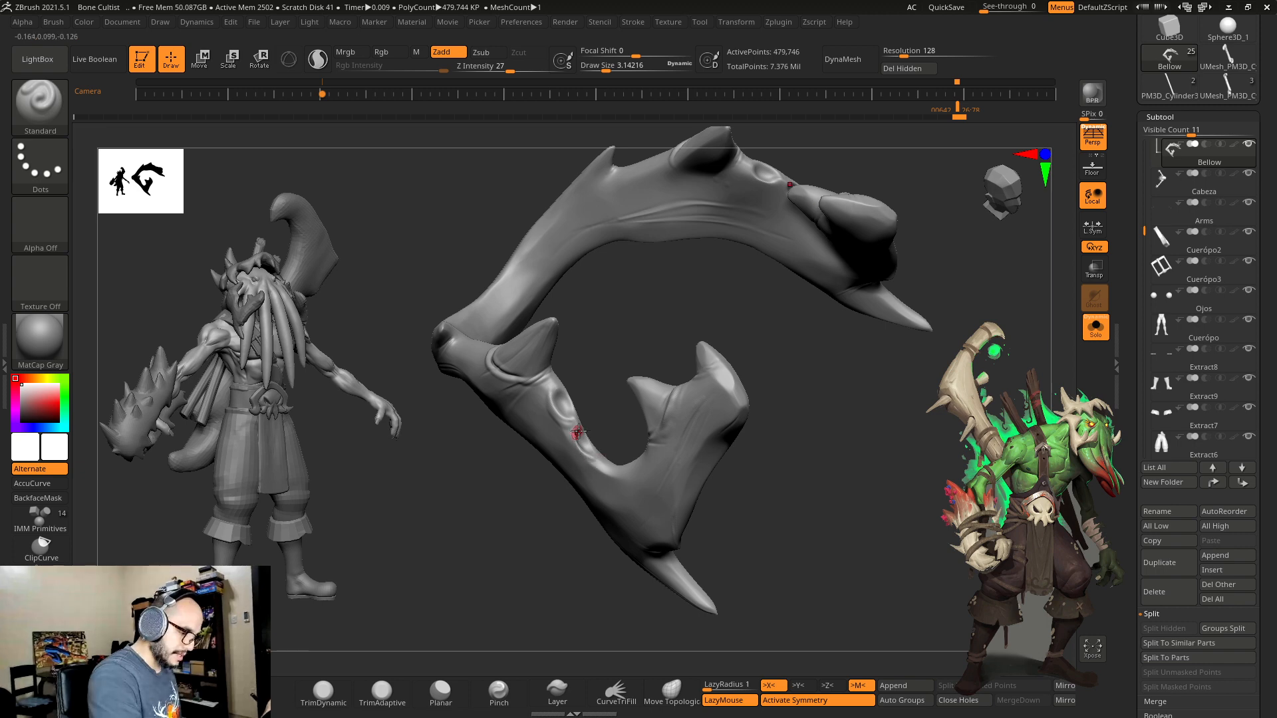
{"action": "mouse_move", "coordinate": [599, 434]}
{"action": "left_mouse_down"}
{"action": "mouse_move", "coordinate": [601, 379]}
{"action": "mouse_move", "coordinate": [600, 439]}
{"action": "left_mouse_up"}
{"action": "key", "text": "s"}
{"action": "key", "text": "s"}
Step: Continue the small dents around the inner curve to the hooked prong with Standard at about 1.7 and 2.5, and smooth their edges
{"action": "right_click_drag", "start_coordinate": [600, 442], "coordinate": [599, 426]}
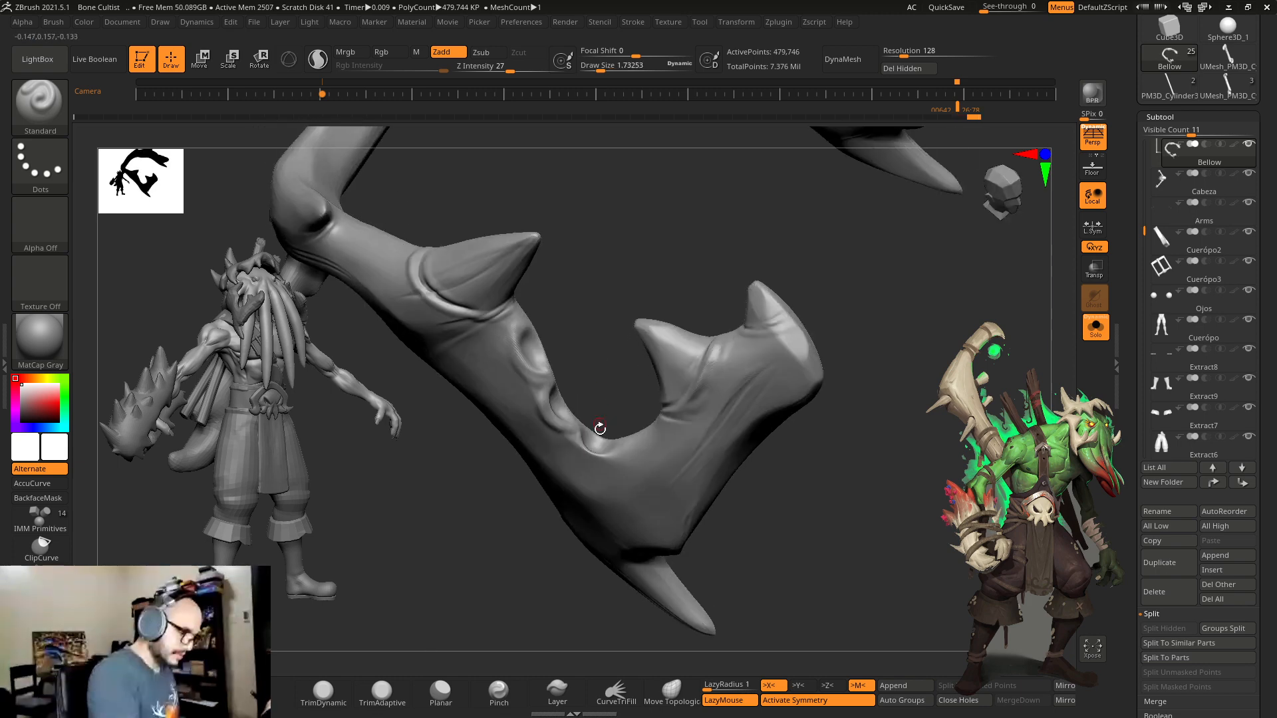
{"action": "key", "text": "s"}
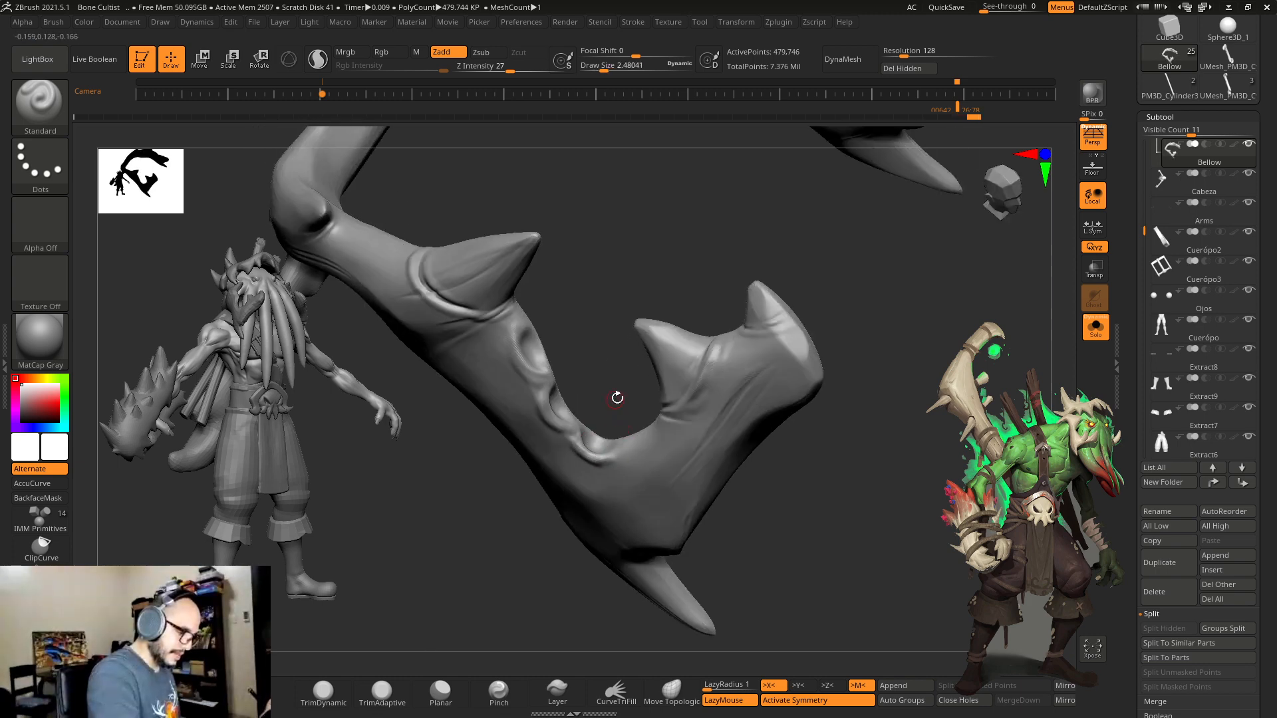
{"action": "mouse_move", "coordinate": [617, 398]}
{"action": "left_mouse_down"}
{"action": "mouse_move", "coordinate": [640, 425]}
{"action": "mouse_move", "coordinate": [629, 434]}
{"action": "mouse_move", "coordinate": [651, 437]}
{"action": "mouse_move", "coordinate": [617, 451]}
{"action": "left_mouse_up"}
{"action": "key", "text": "s"}
{"action": "key", "text": "s"}
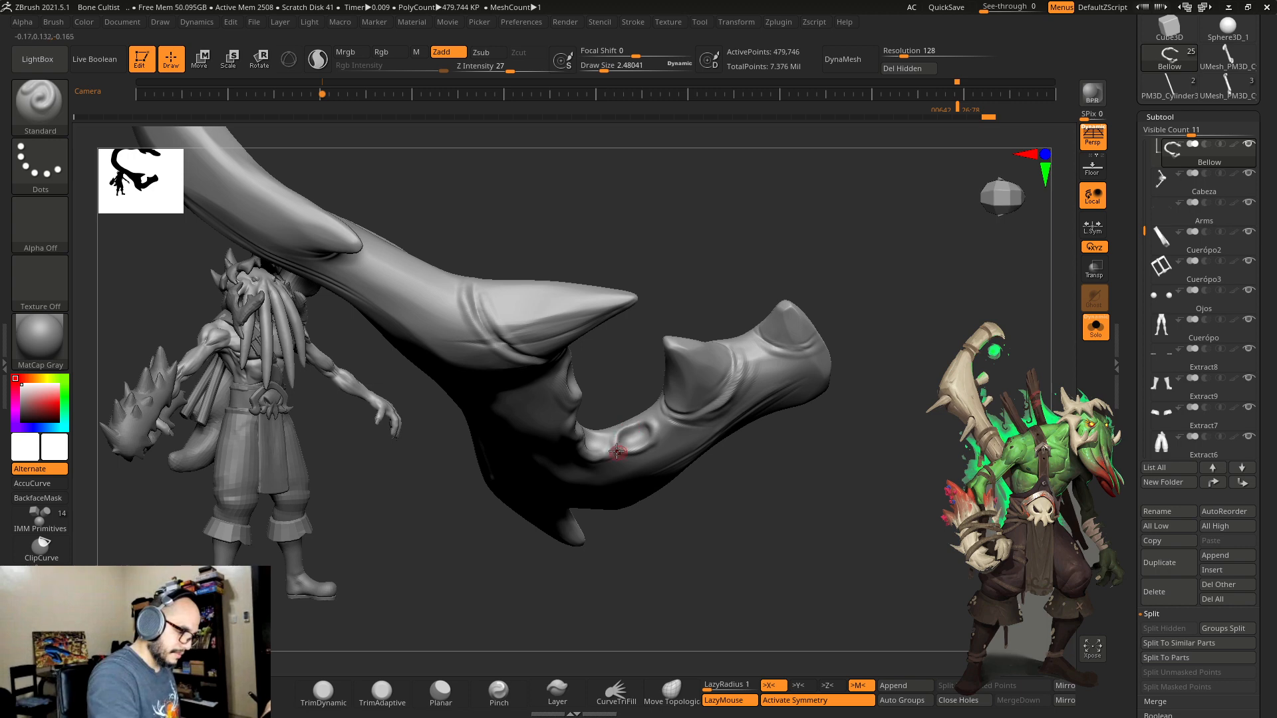
{"action": "right_click_drag", "start_coordinate": [597, 457], "coordinate": [617, 459]}
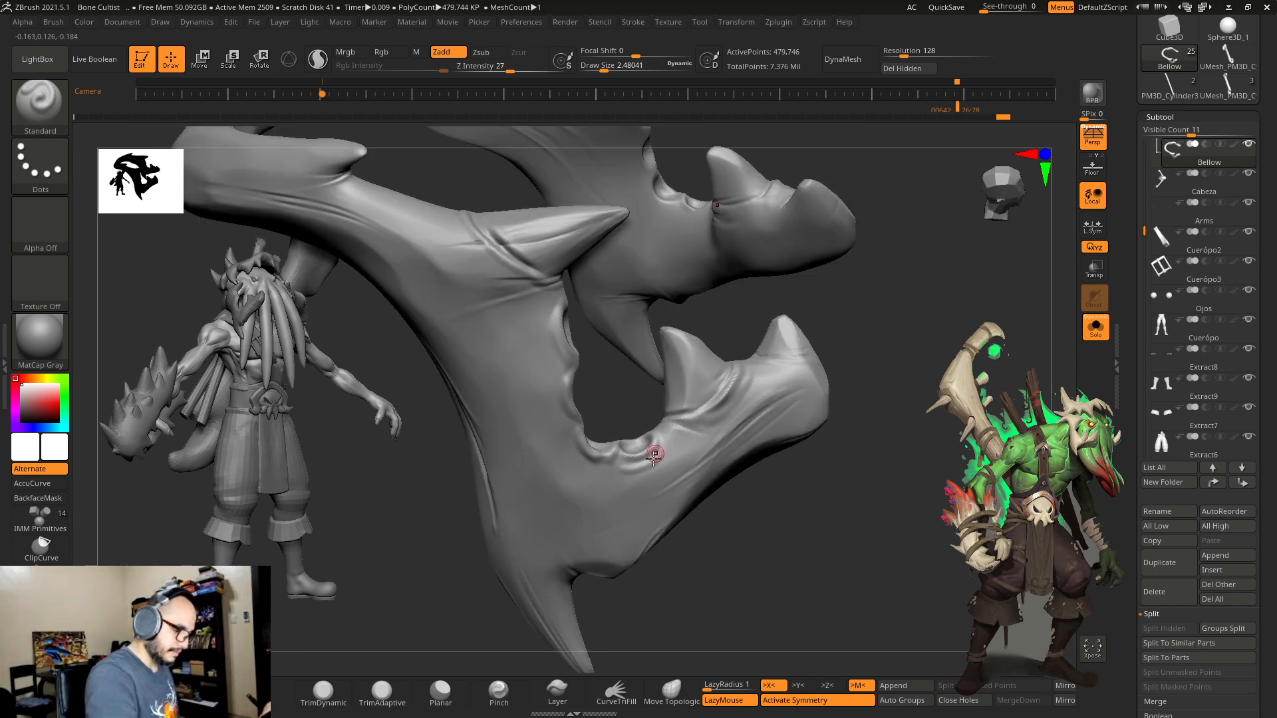
{"action": "mouse_move", "coordinate": [617, 460]}
{"action": "left_mouse_down"}
{"action": "mouse_move", "coordinate": [670, 443]}
{"action": "mouse_move", "coordinate": [577, 446]}
{"action": "left_mouse_up"}
{"action": "mouse_move", "coordinate": [558, 376]}
{"action": "left_mouse_down", "text": "shift"}
{"action": "mouse_move", "coordinate": [559, 400]}
{"action": "mouse_move", "coordinate": [561, 301]}
{"action": "left_mouse_up", "text": "shift"}
Step: Switch to DamStandard at about 3.7 and carve the rims of the dents along the inner curve
{"action": "key", "text": "b"}
{"action": "key", "text": "d"}
{"action": "key", "text": "s"}
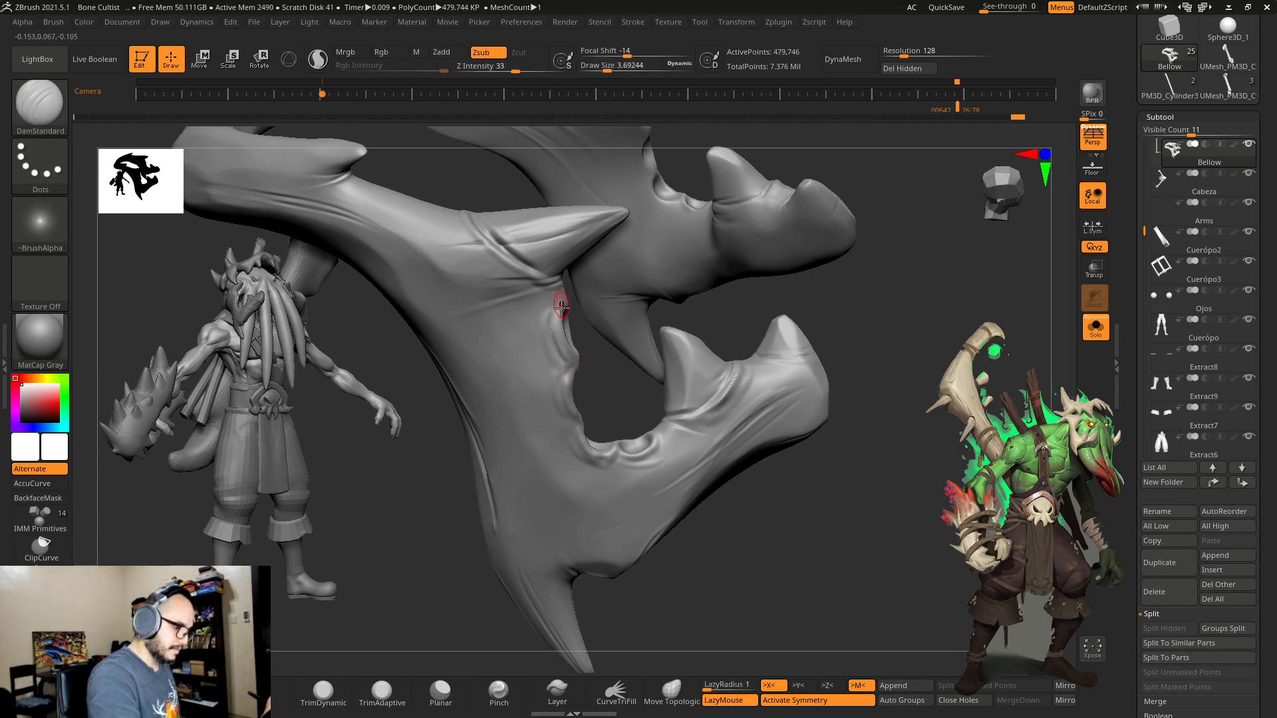
{"action": "left_click_drag", "start_coordinate": [582, 440], "coordinate": [567, 398]}
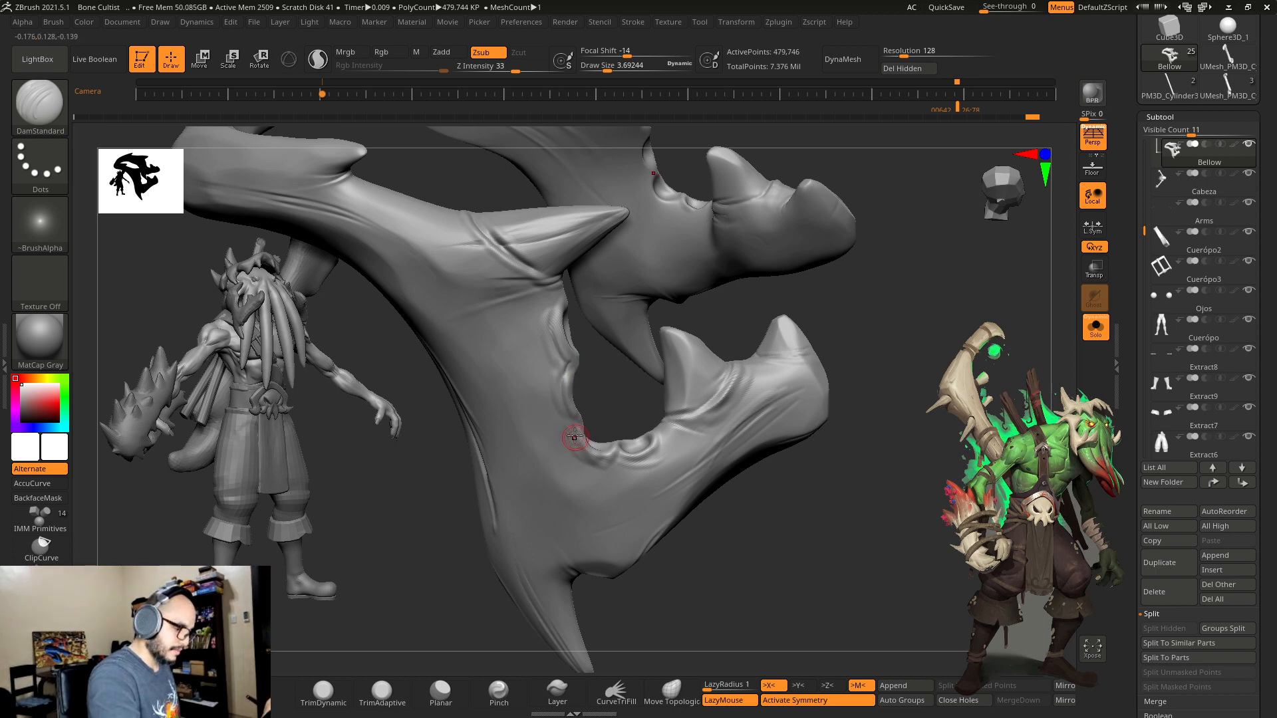
Step: Exit Solo mode and examine the helmet piece on the full character
{"action": "mouse_move", "coordinate": [702, 447]}
{"action": "right_mouse_down", "text": "ctrl"}
{"action": "mouse_move", "coordinate": [716, 481]}
{"action": "mouse_move", "coordinate": [804, 542]}
{"action": "mouse_move", "coordinate": [915, 450]}
{"action": "mouse_move", "coordinate": [912, 407]}
{"action": "mouse_move", "coordinate": [997, 388]}
{"action": "right_mouse_up", "text": "ctrl"}
{"action": "left_click", "coordinate": [1094, 327]}
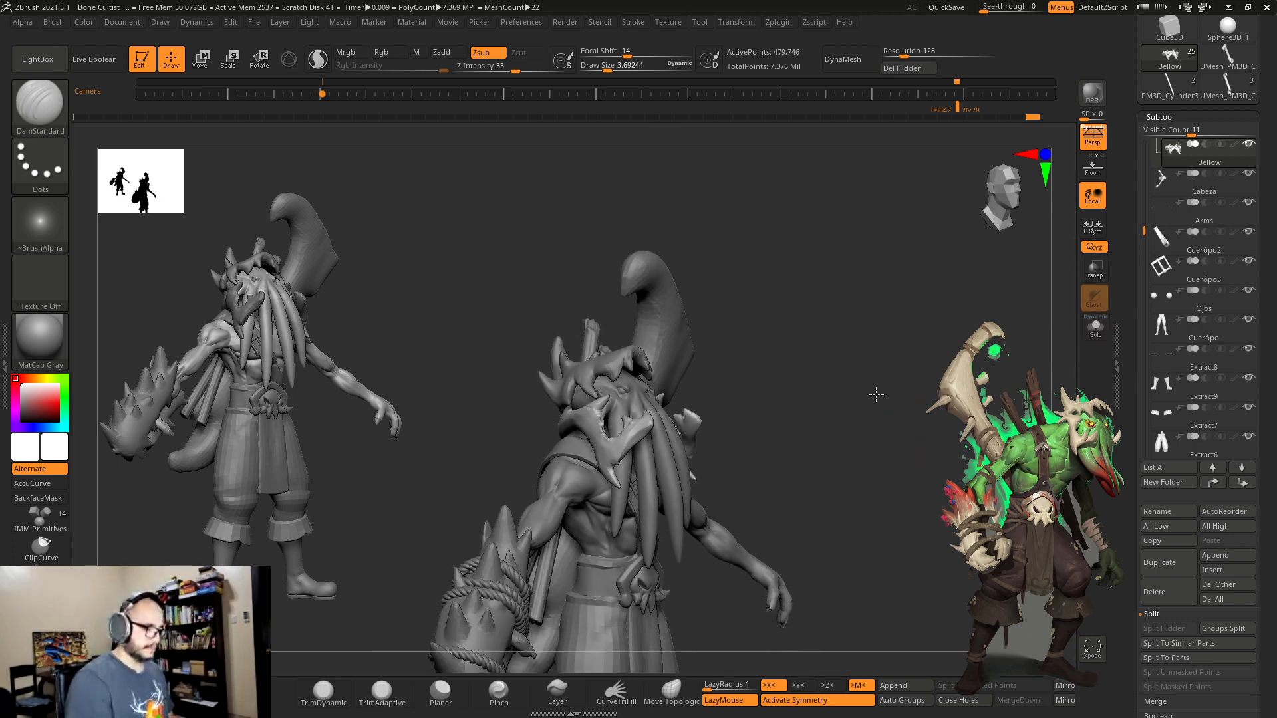
{"action": "mouse_move", "coordinate": [845, 347]}
{"action": "right_mouse_down"}
{"action": "mouse_move", "coordinate": [799, 379]}
{"action": "mouse_move", "coordinate": [869, 382]}
{"action": "mouse_move", "coordinate": [865, 343]}
{"action": "right_mouse_up"}
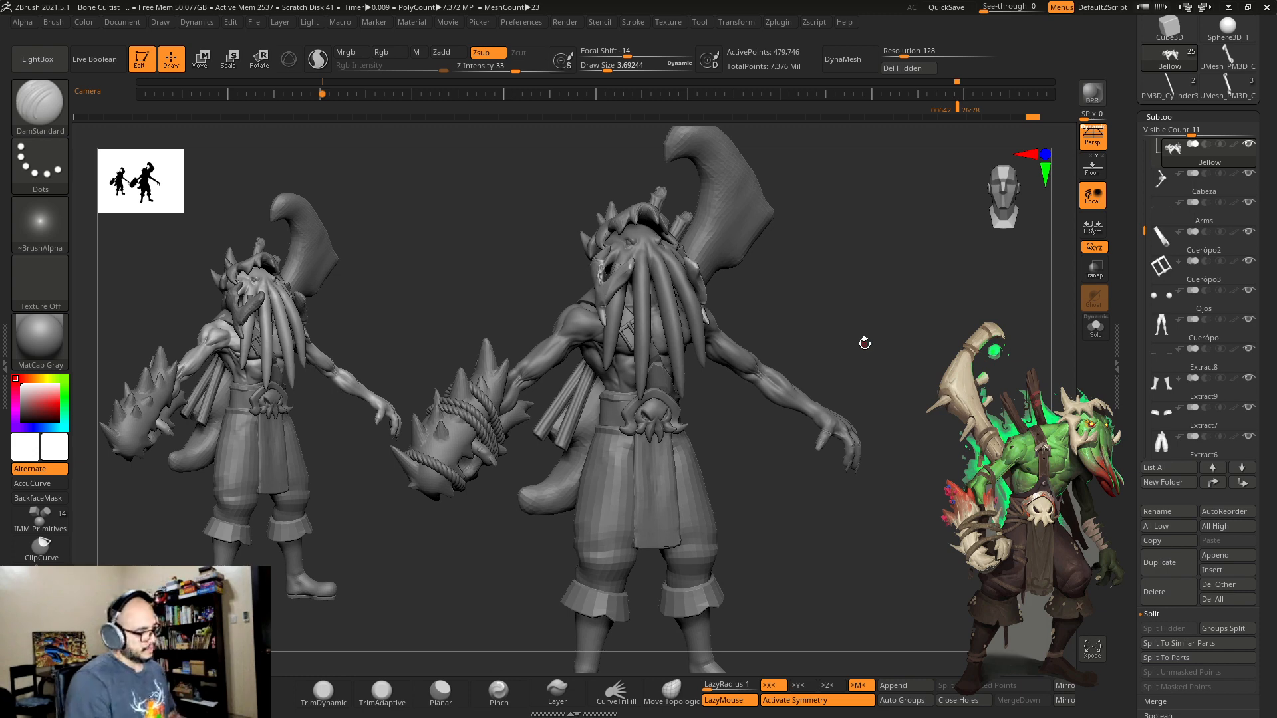
{"action": "right_click_drag", "start_coordinate": [927, 426], "coordinate": [889, 526], "text": "ctrl"}
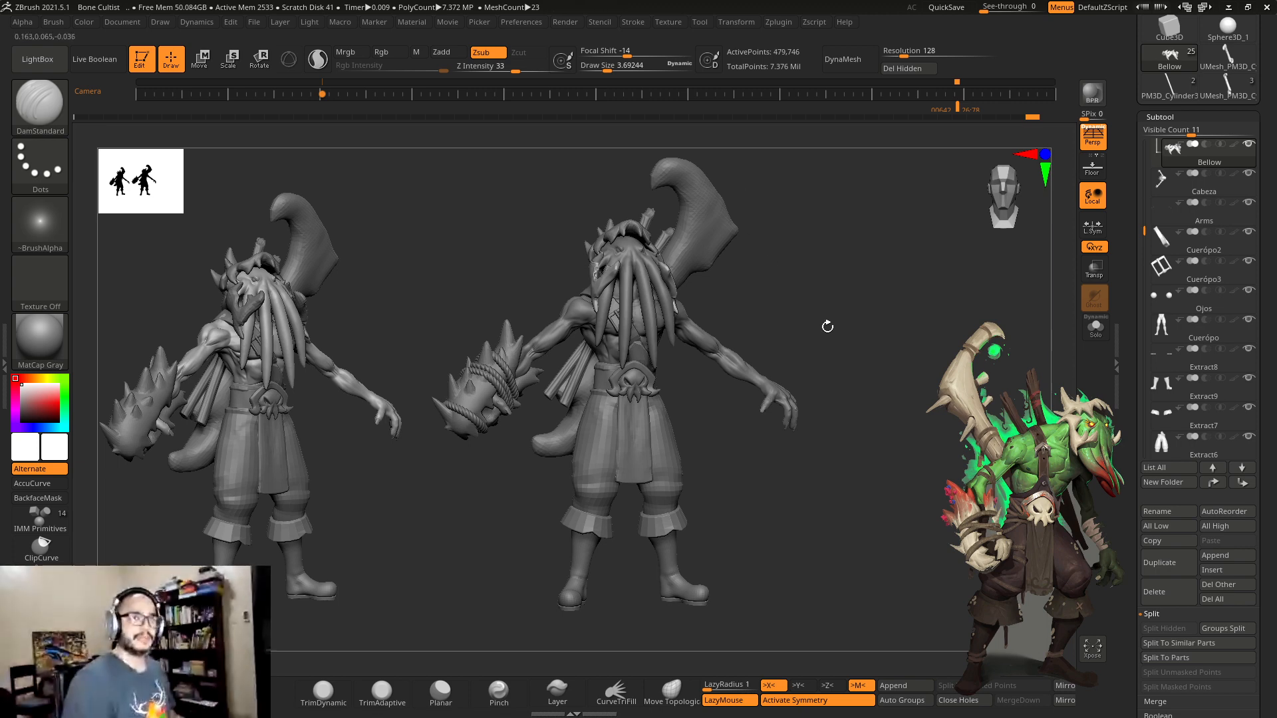
Step: Isolate the Cabeza subtool, inspect the body with its head tentacles hidden, and restore the full character's visibility
{"action": "left_click", "coordinate": [742, 363], "text": "alt"}
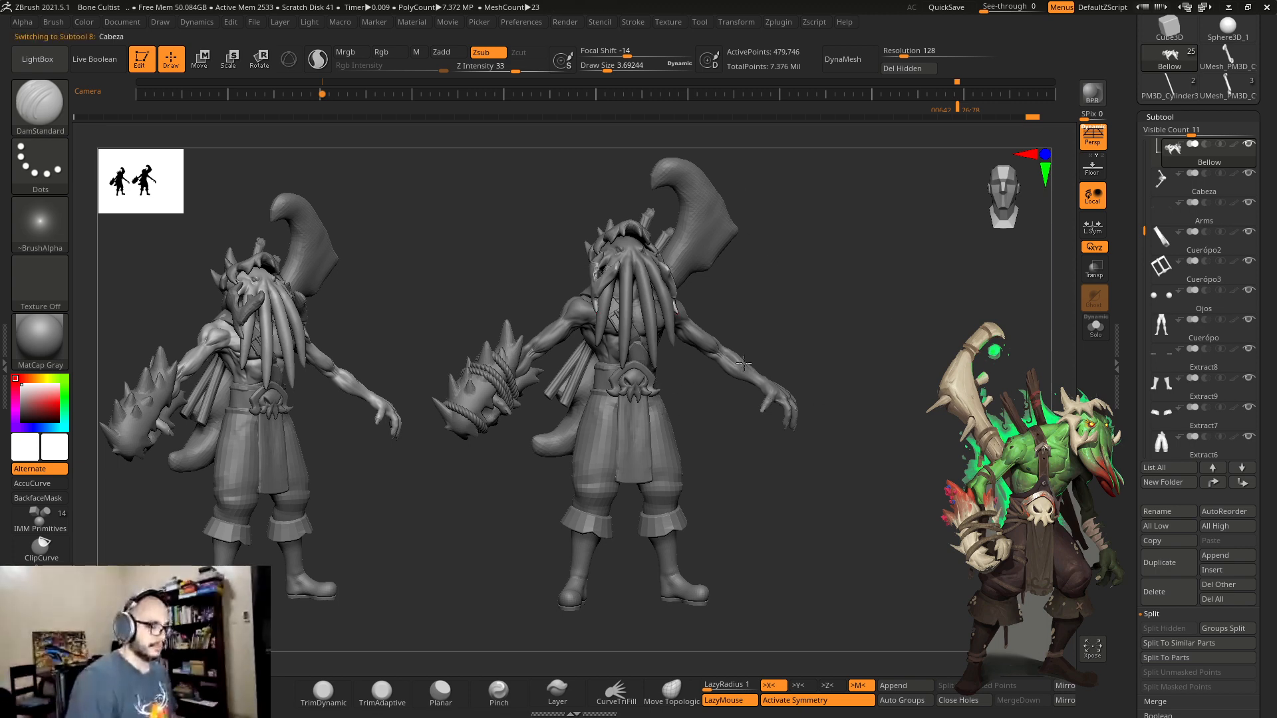
{"action": "left_click", "coordinate": [1095, 326]}
{"action": "left_click_drag", "start_coordinate": [877, 391], "coordinate": [838, 420]}
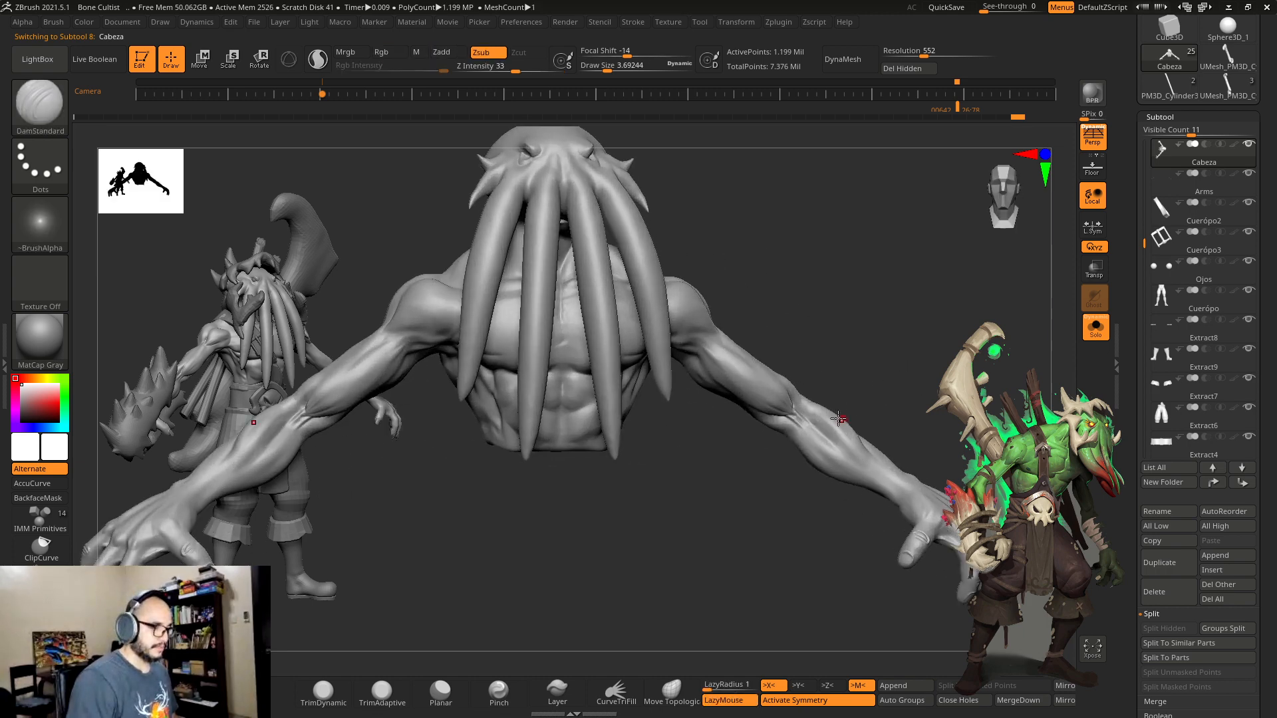
{"action": "left_click", "coordinate": [686, 323], "text": "ctrl+shift"}
{"action": "left_click_drag", "start_coordinate": [815, 319], "coordinate": [955, 316], "text": "shift"}
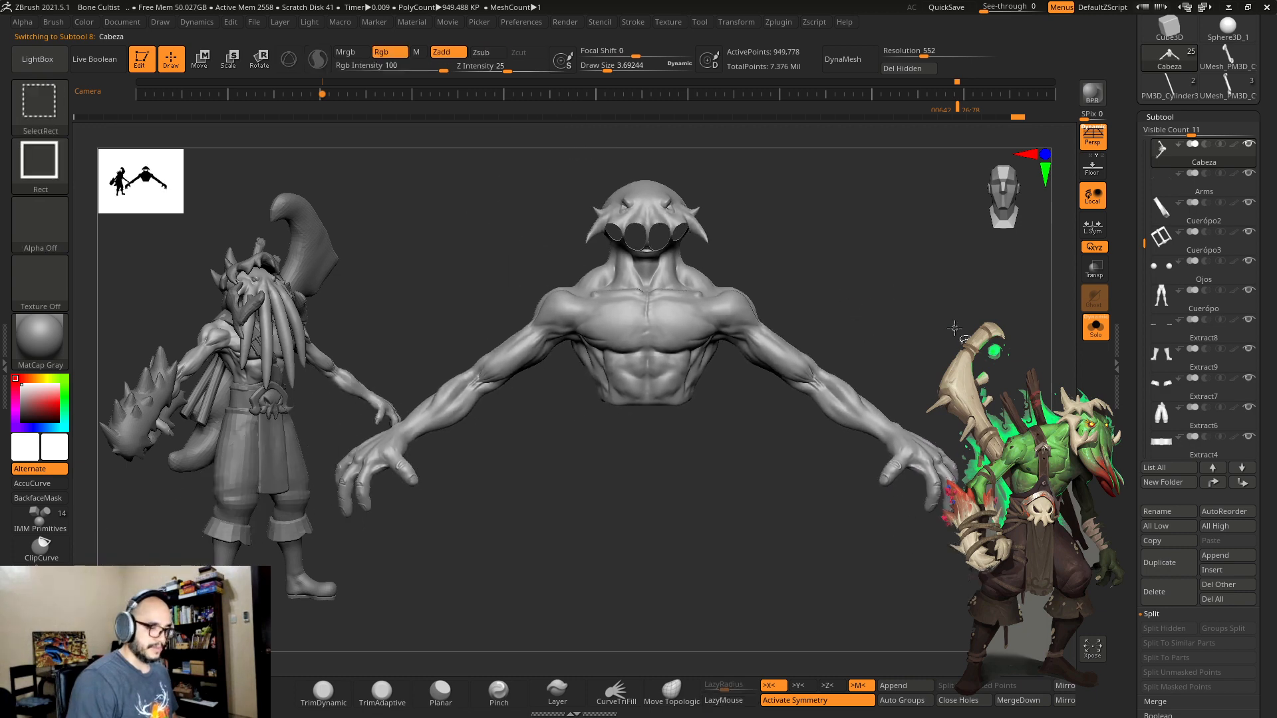
{"action": "left_click", "coordinate": [955, 327], "text": "ctrl+shift"}
{"action": "left_click", "coordinate": [1095, 326]}
{"action": "left_click_drag", "start_coordinate": [909, 422], "coordinate": [920, 335]}
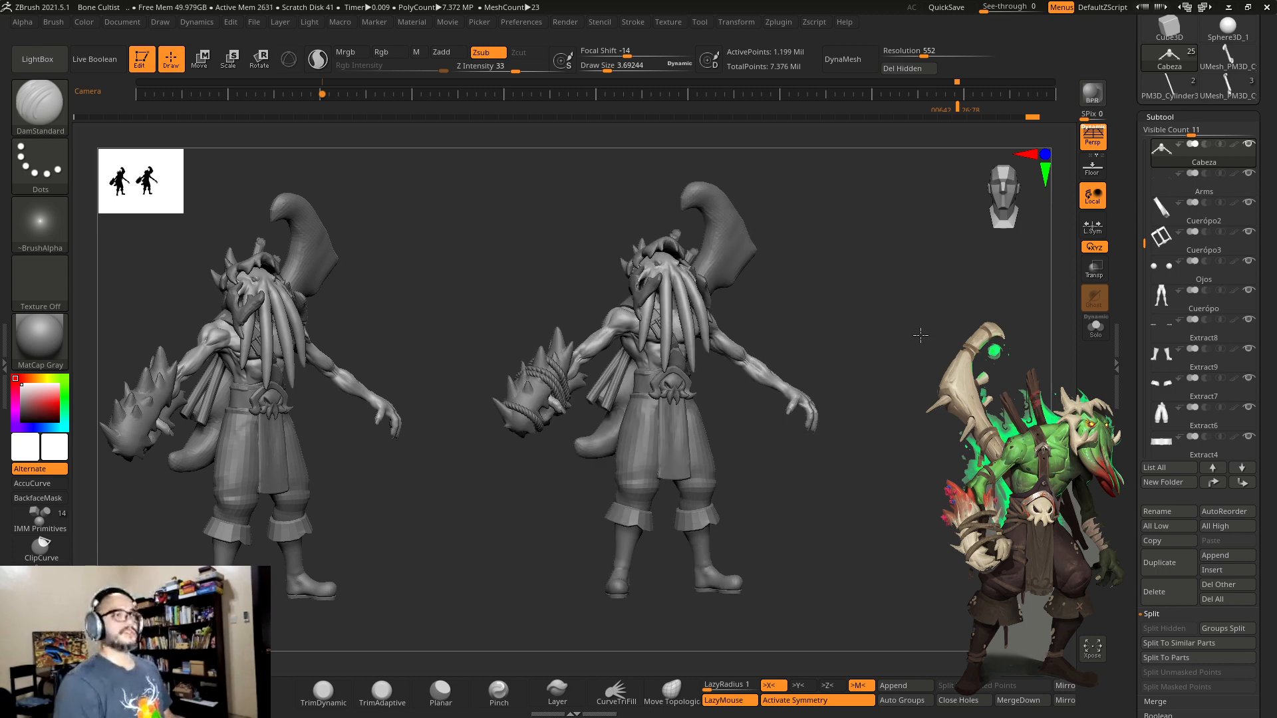